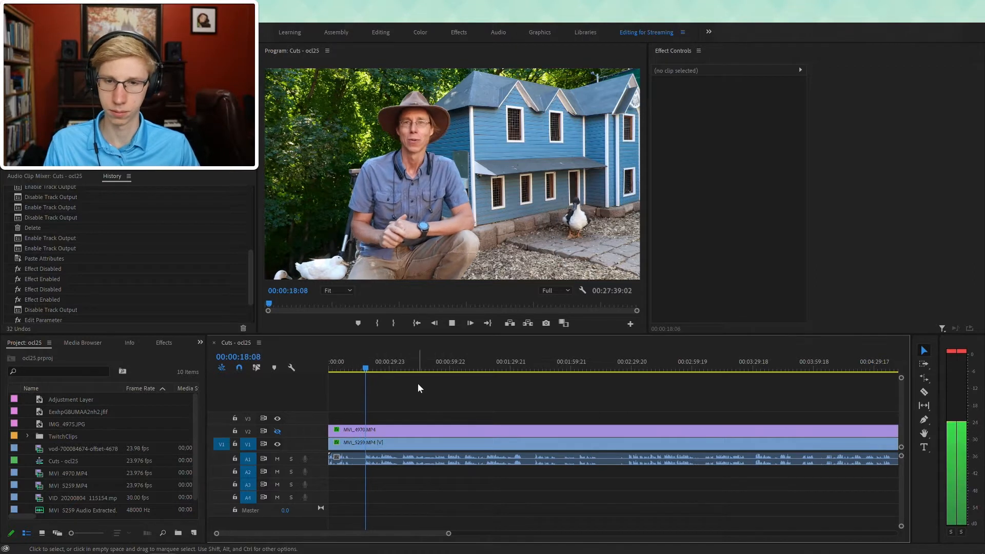
# - Ripple trim the start of the stacked clips up to about 18 seconds to remove the unused opening
pyautogui.click(365, 367)
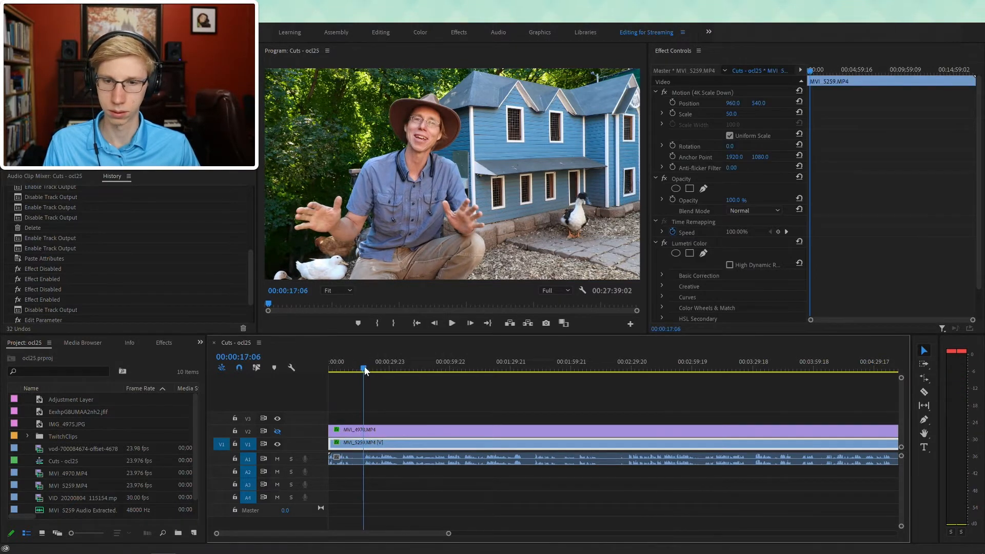
pyautogui.press('q')
pyautogui.press('space')
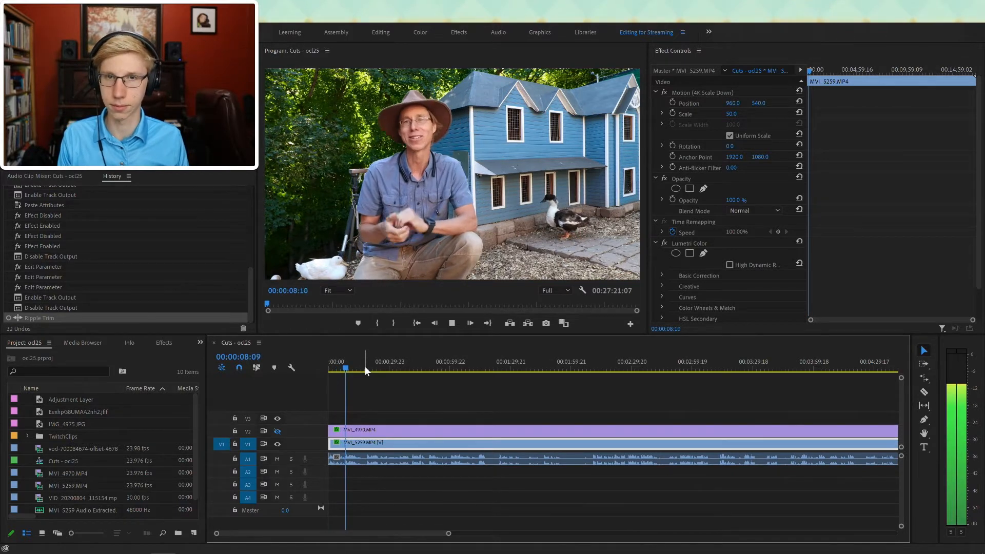
# - Ripple trim another 8 seconds or so off the start of the footage and play back the new opening
pyautogui.press('=')
pyautogui.press('=')
pyautogui.press('=')
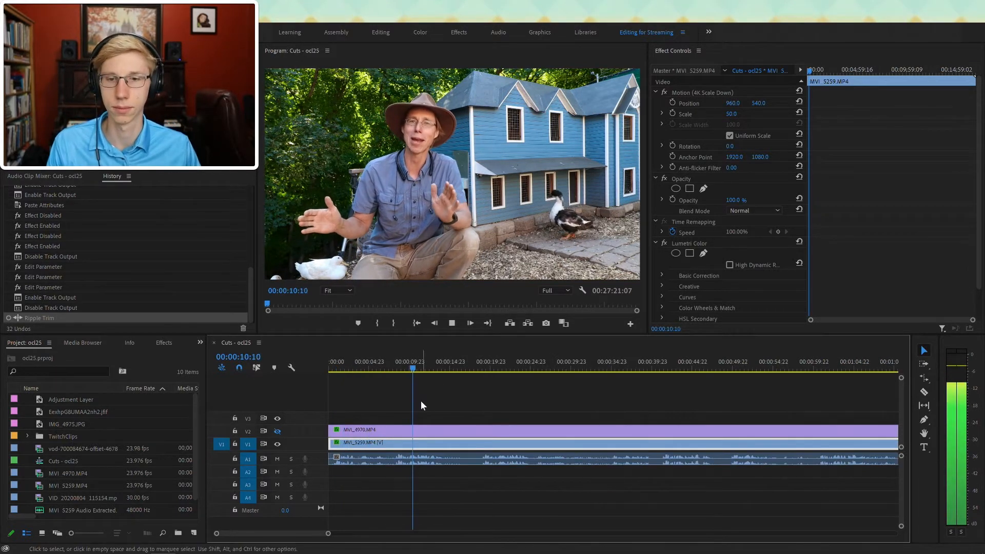
pyautogui.moveTo(458, 365); pyautogui.dragTo(461, 366)
pyautogui.press('q')
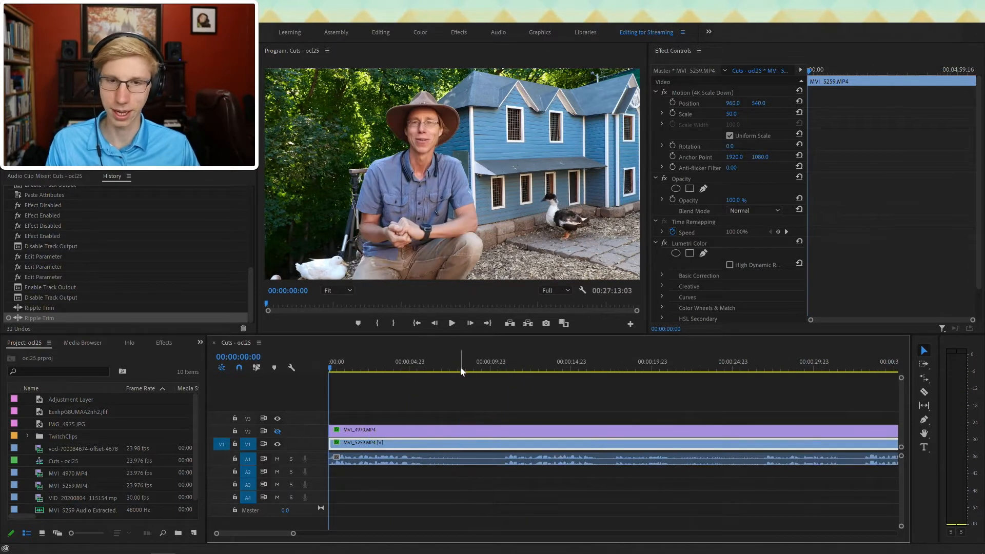
pyautogui.press('space')
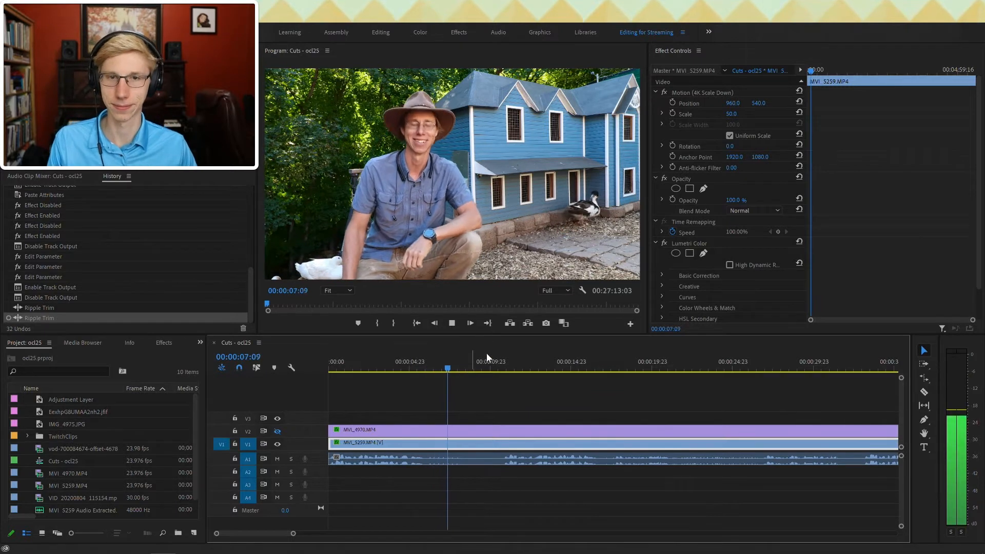
# - Split the clips at about 6 seconds, review the following takes, and ripple delete the opening segment
pyautogui.click(394, 367)
pyautogui.moveTo(394, 368); pyautogui.dragTo(424, 346)
pyautogui.hotkey('ctrl', 'k')
pyautogui.press('space')
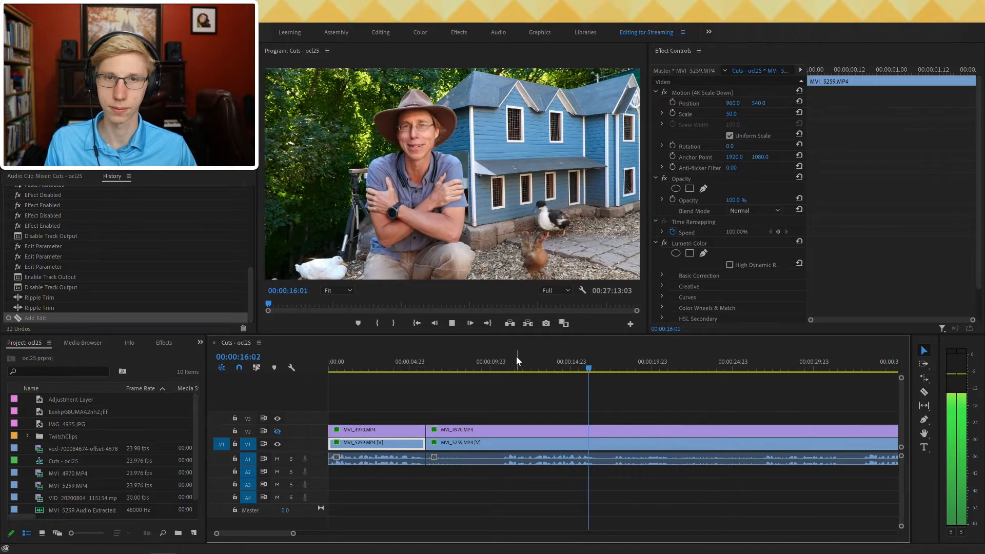
pyautogui.press('space')
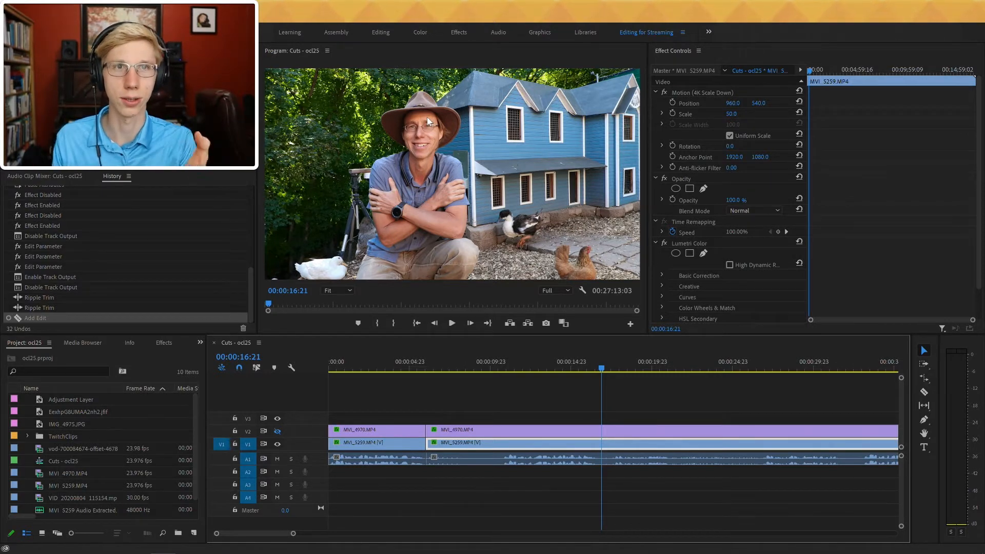
pyautogui.press('space')
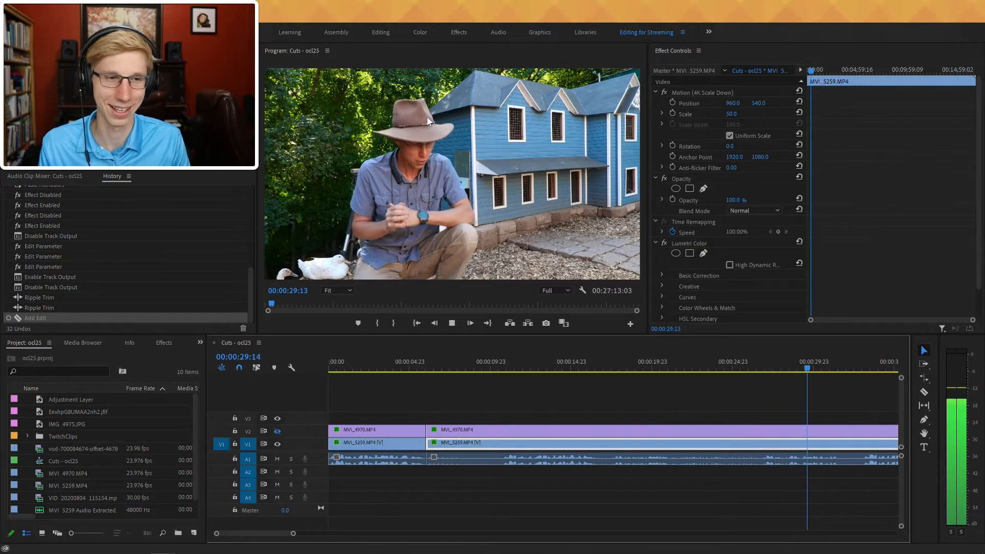
pyautogui.moveTo(387, 397); pyautogui.dragTo(369, 498)
pyautogui.hotkey('shift', 'Delete')
# - Skim the remaining takes from the start and ripple trim the beginning of the footage up to 00:00:26:23
pyautogui.press('Home')
pyautogui.press('space')
pyautogui.click(500, 364)
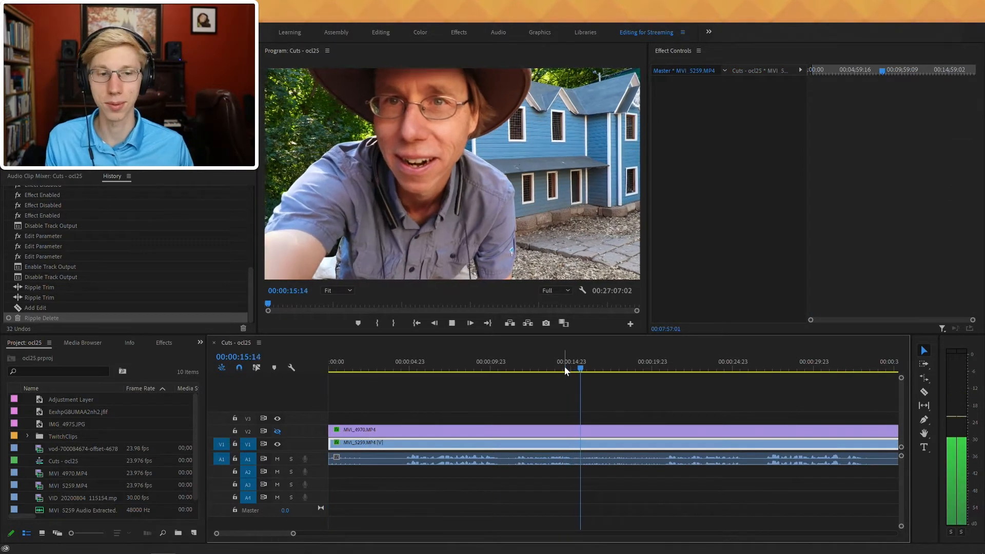
pyautogui.click(665, 361)
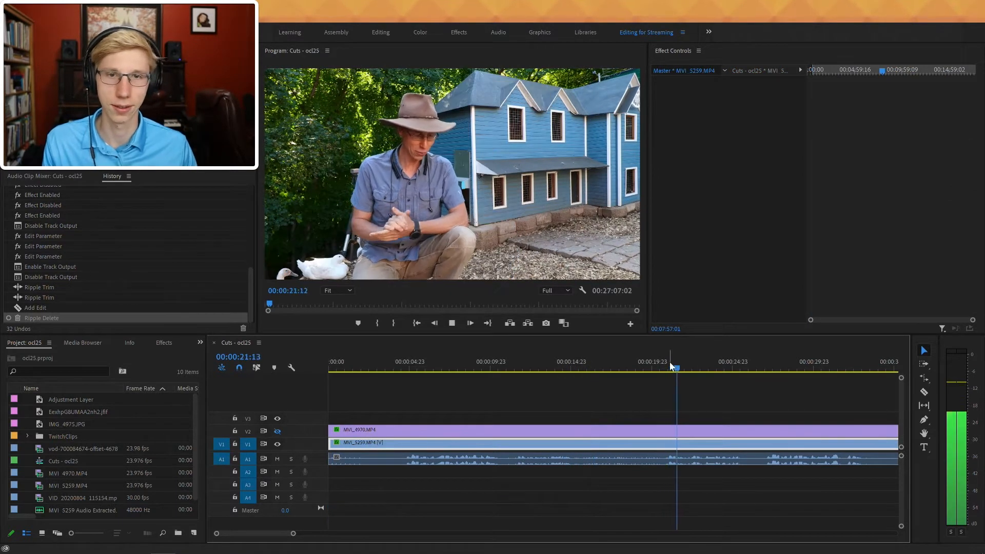
pyautogui.scroll(-2, 688, 379)
pyautogui.scroll(-1, 681, 388)
pyautogui.moveTo(642, 366); pyautogui.dragTo(676, 369)
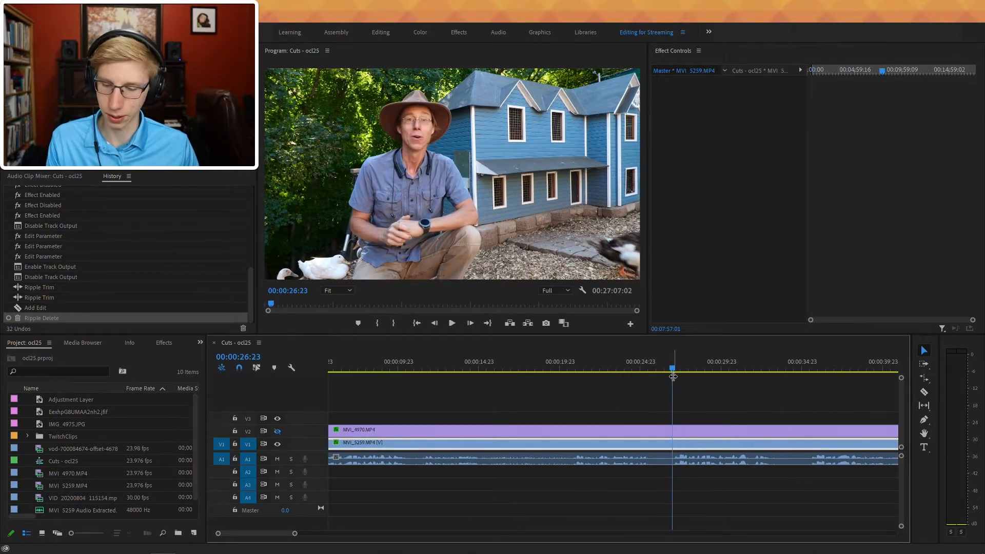
pyautogui.press('q')
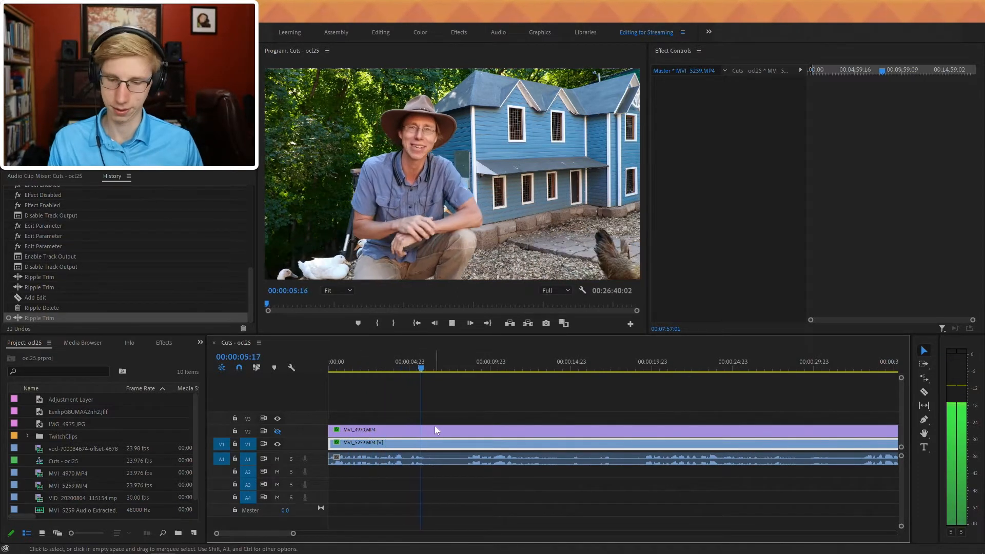
# - Split the clips on all tracks at about 00:00:06:16, at the end of the opening line
pyautogui.hotkey('ctrl', 'shift', 'k')
pyautogui.hotkey('ctrl', 'z')
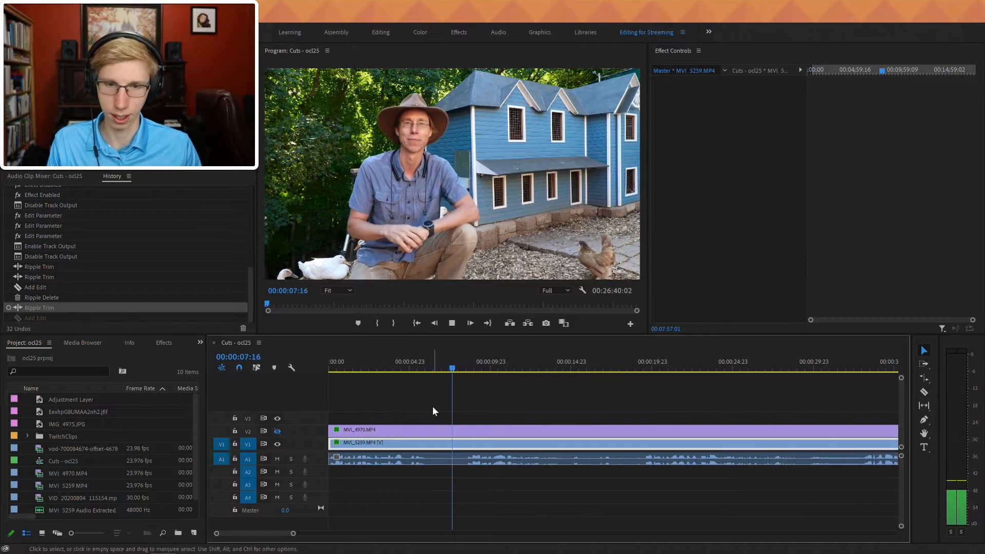
pyautogui.click(437, 365)
pyautogui.hotkey('ctrl', 'shift', 'k')
pyautogui.press('space')
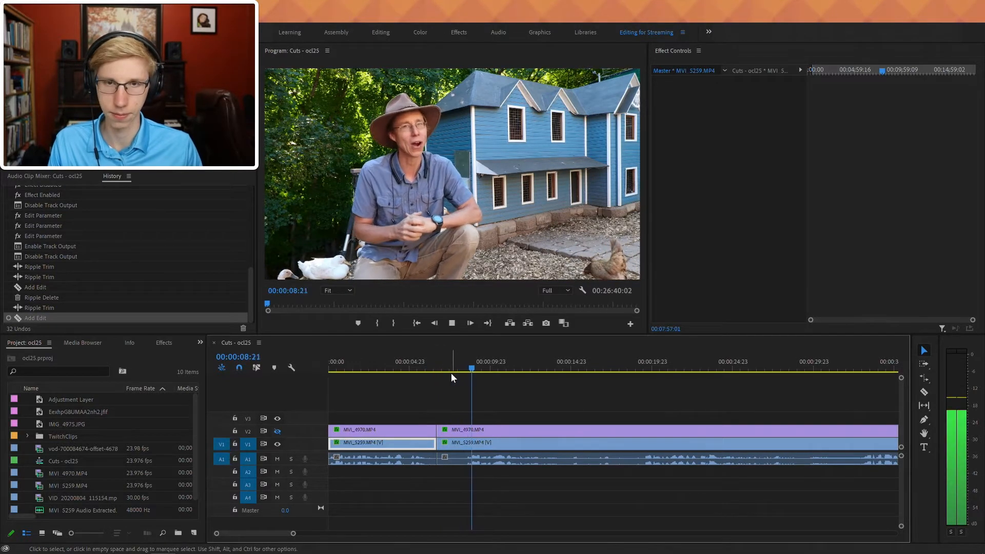
# - Ripple trim the start of the second segment up to about 8 seconds, and split the clips at about 12.6 seconds
pyautogui.click(464, 367)
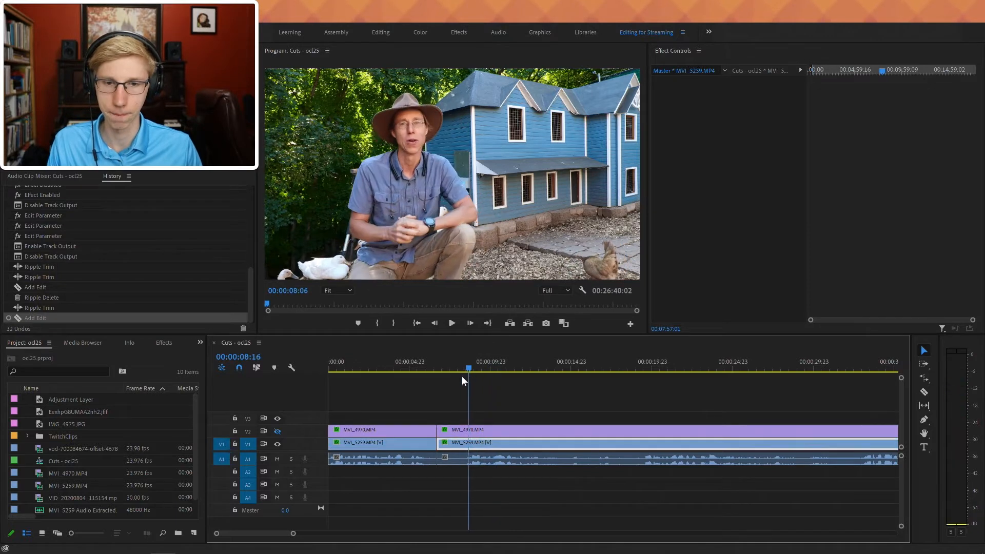
pyautogui.press('q')
pyautogui.press('space')
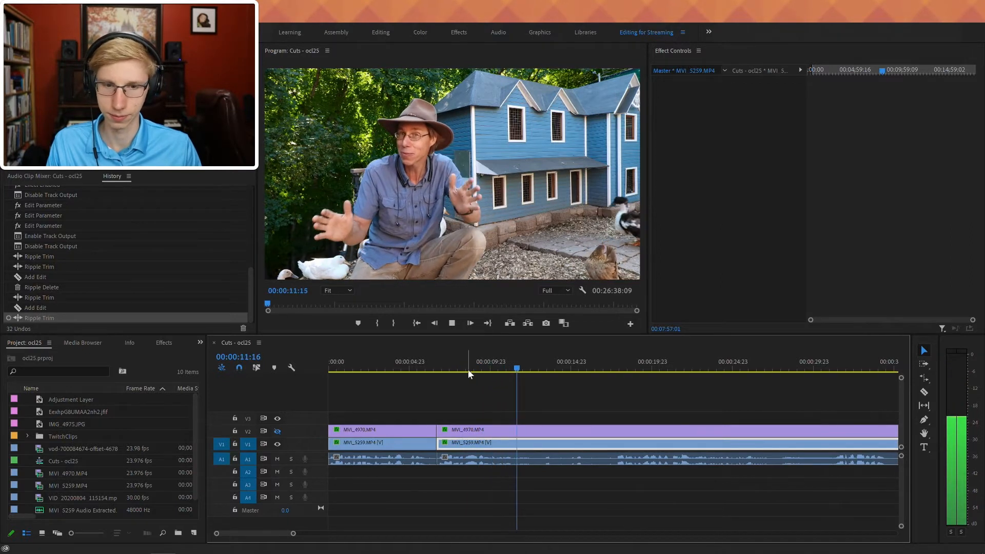
pyautogui.hotkey('ctrl', 'k')
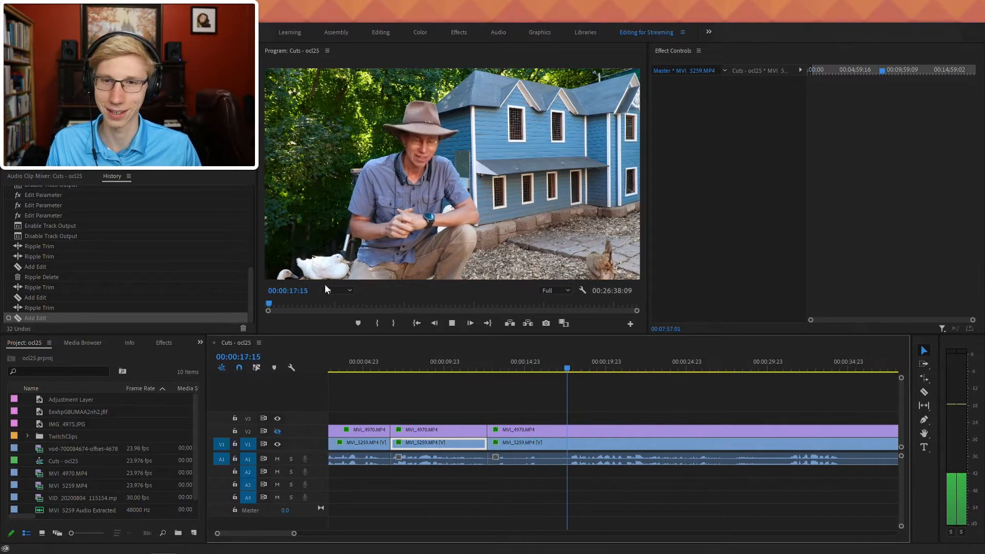
# - Turn the V2 track output on and back off
pyautogui.press('space')
pyautogui.click(280, 430)
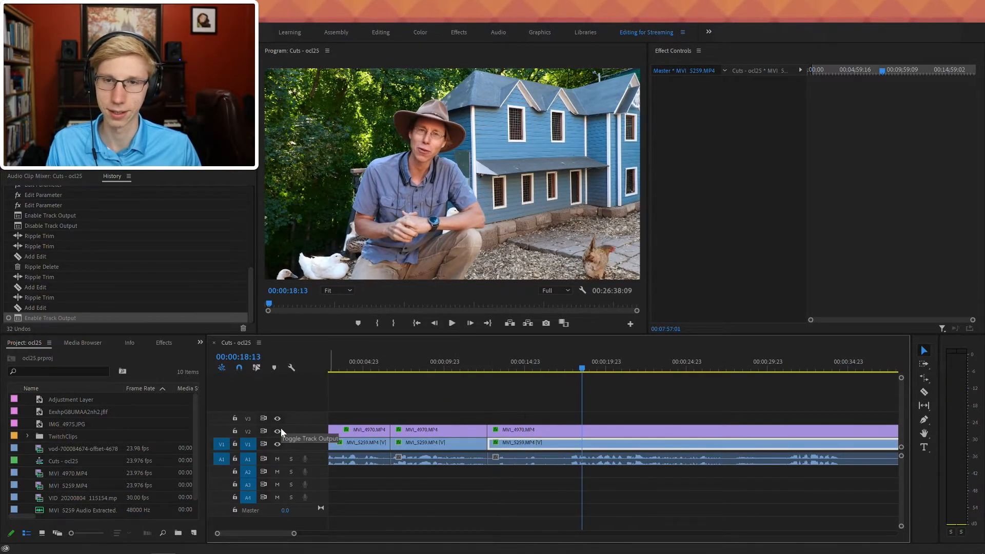
pyautogui.click(278, 436)
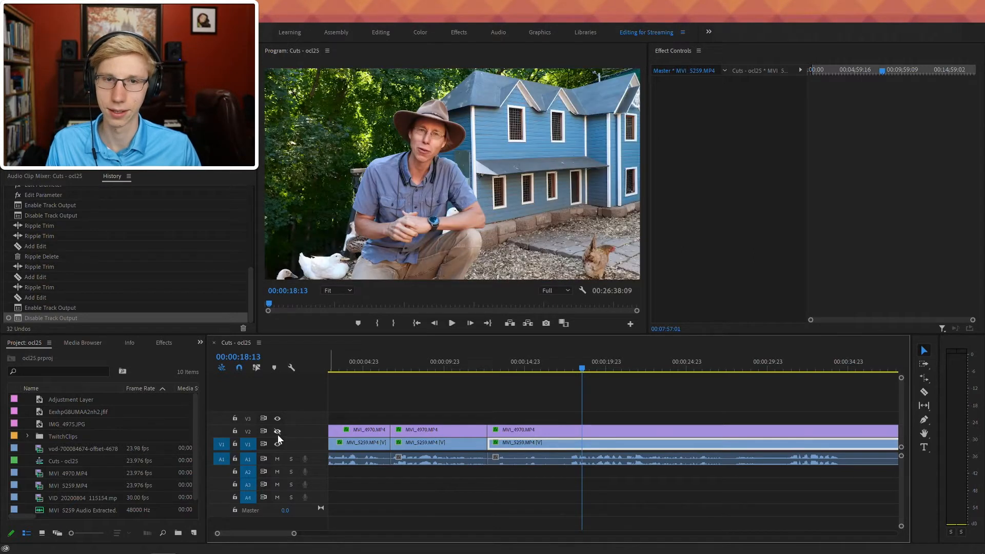
# - Split the clips at about 19.3 seconds and delete the segment before that cut without closing the gap
pyautogui.press('space')
pyautogui.click(595, 366)
pyautogui.moveTo(595, 366); pyautogui.dragTo(598, 372)
pyautogui.hotkey('ctrl', 'k')
pyautogui.press('space')
pyautogui.press('Delete')
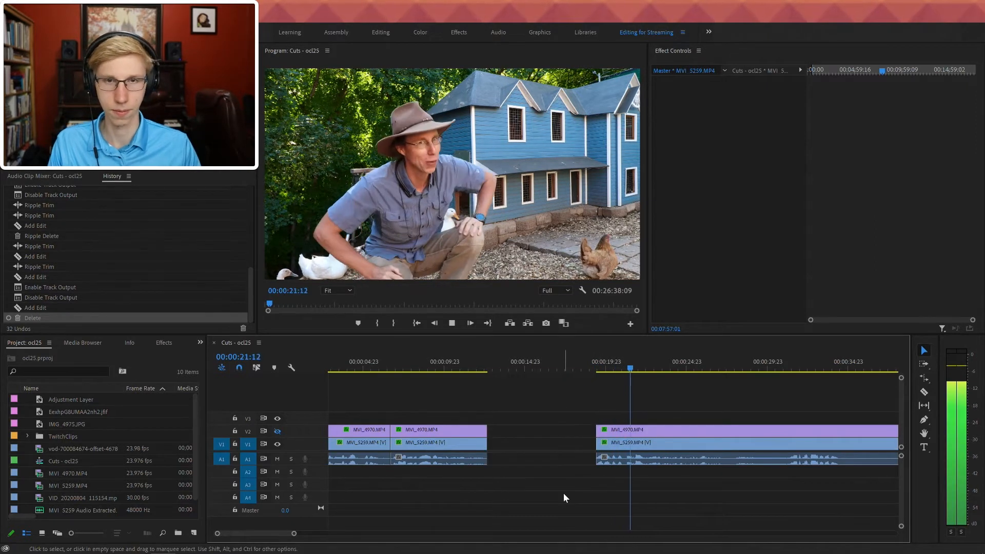
# - Split the clips at about 22.6 seconds, ending the short segment after the gap
pyautogui.scroll(-3, 583, 432)
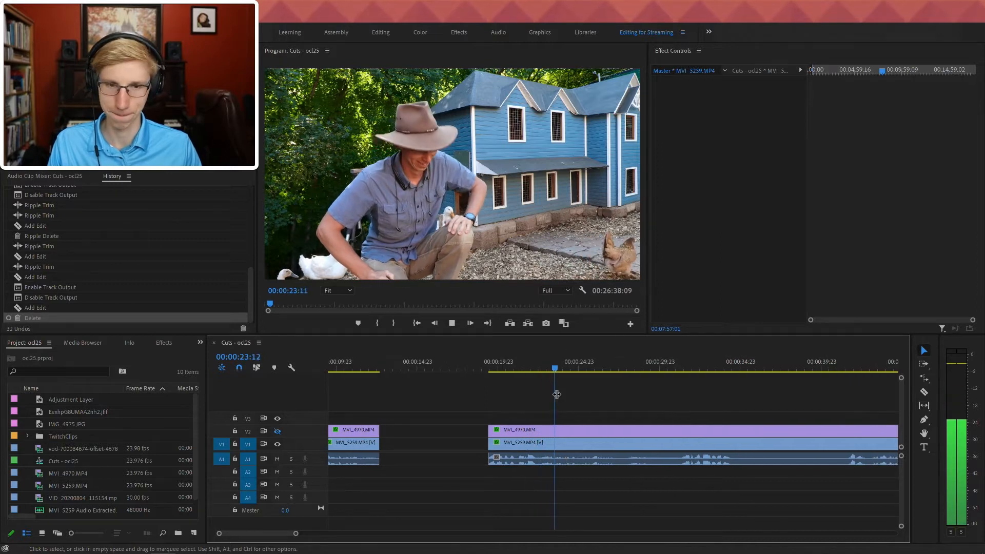
pyautogui.click(543, 371)
pyautogui.hotkey('ctrl', 'k')
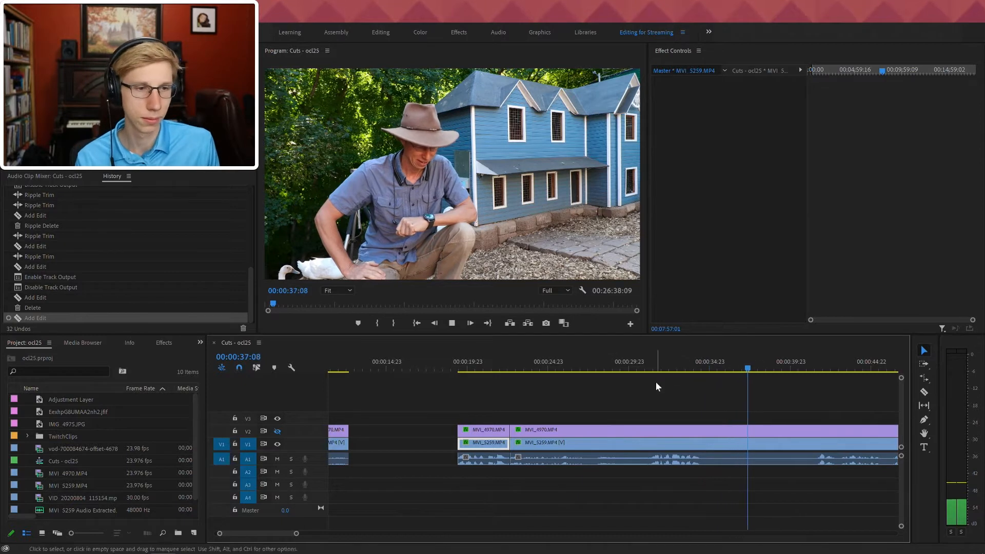
# - Split all tracks at about 41.4 seconds and delete the long segment before that cut, leaving its gap open
pyautogui.scroll(-5, 743, 416)
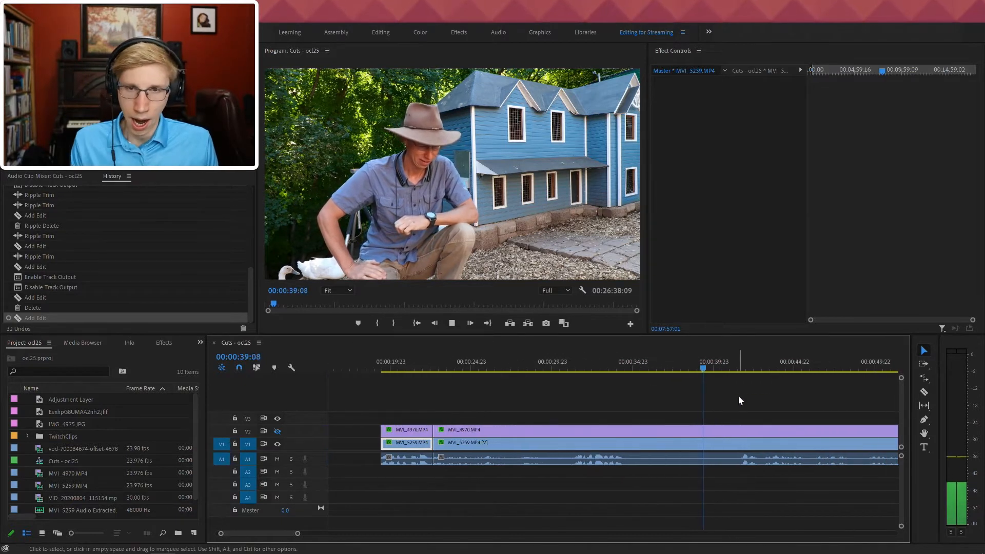
pyautogui.click(740, 369)
pyautogui.hotkey('ctrl', 'shift', 'k')
pyautogui.moveTo(741, 368); pyautogui.dragTo(747, 406)
pyautogui.press('space')
pyautogui.hotkey('shift', 'Right')
pyautogui.moveTo(656, 393)
pyautogui.mouseDown()
pyautogui.moveTo(643, 485)
pyautogui.moveTo(648, 389)
pyautogui.mouseUp()
pyautogui.click(651, 481)
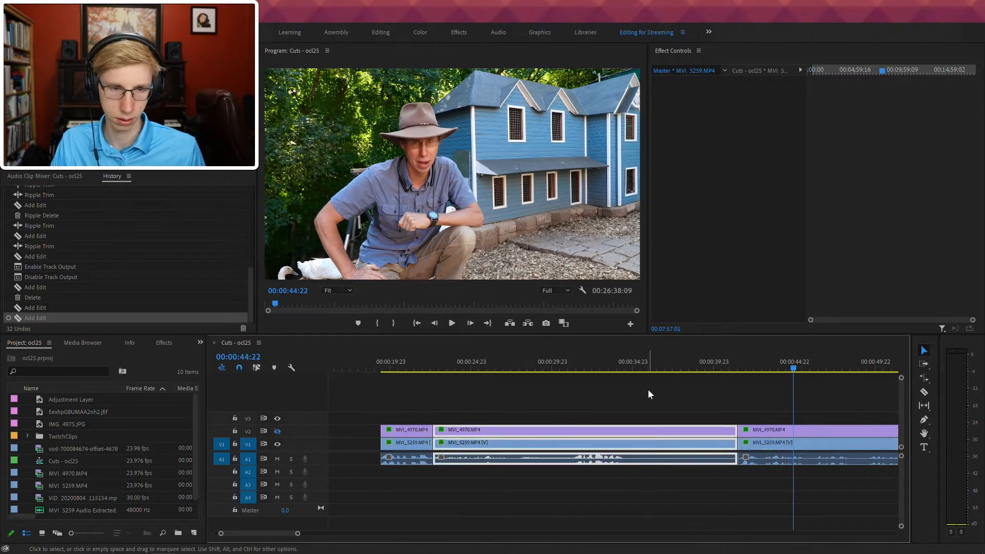
pyautogui.press('space')
pyautogui.press('Delete')
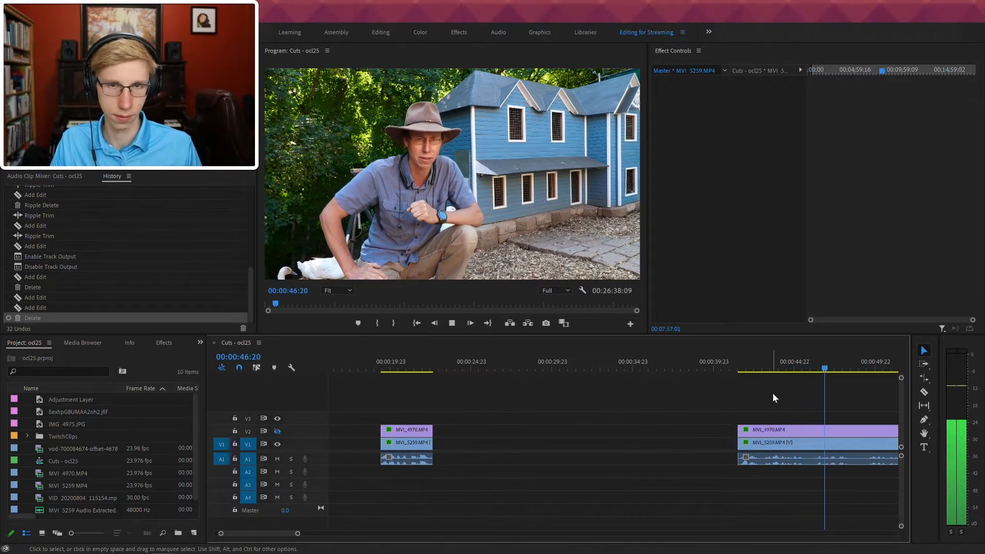
# - Split all tracks at about 51.8 seconds and ripple trim the following segment's start up to about 00:01:03:14
pyautogui.scroll(-5, 698, 491)
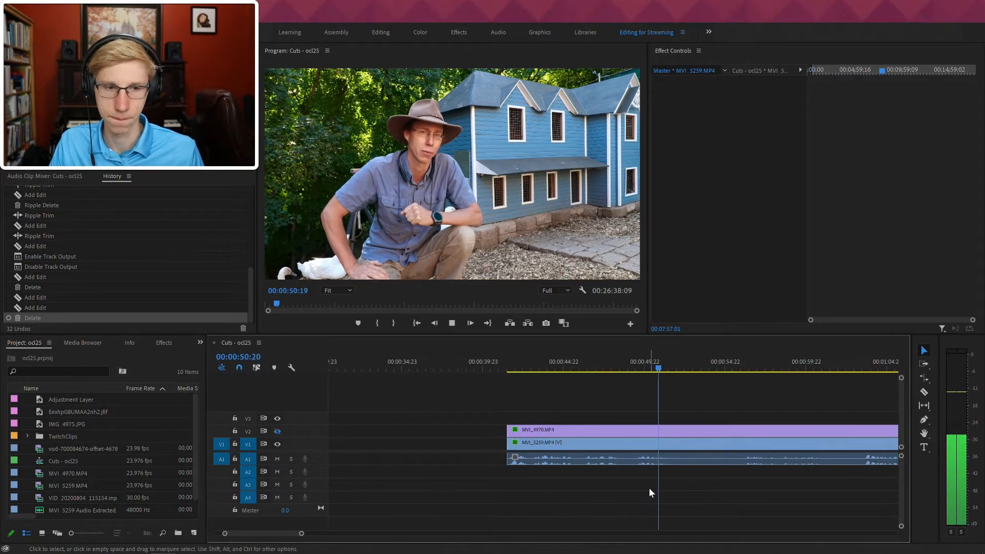
pyautogui.hotkey('ctrl', 'shift', 'k')
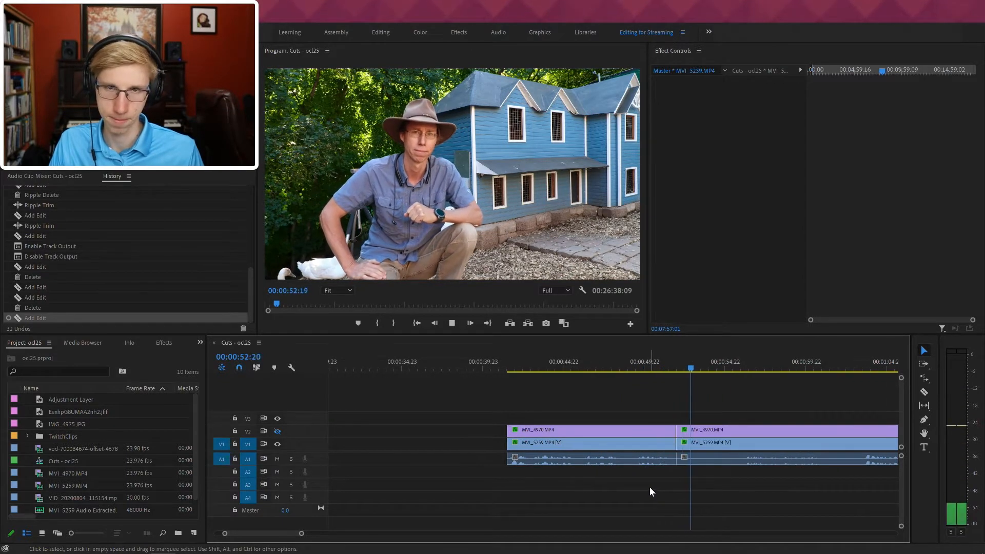
pyautogui.scroll(-3, 651, 483)
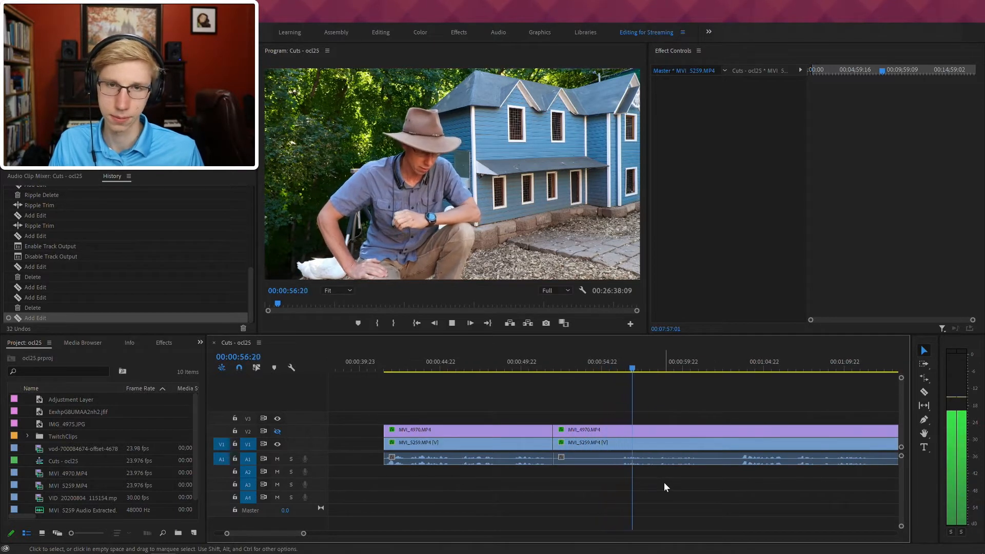
pyautogui.scroll(-2, 664, 482)
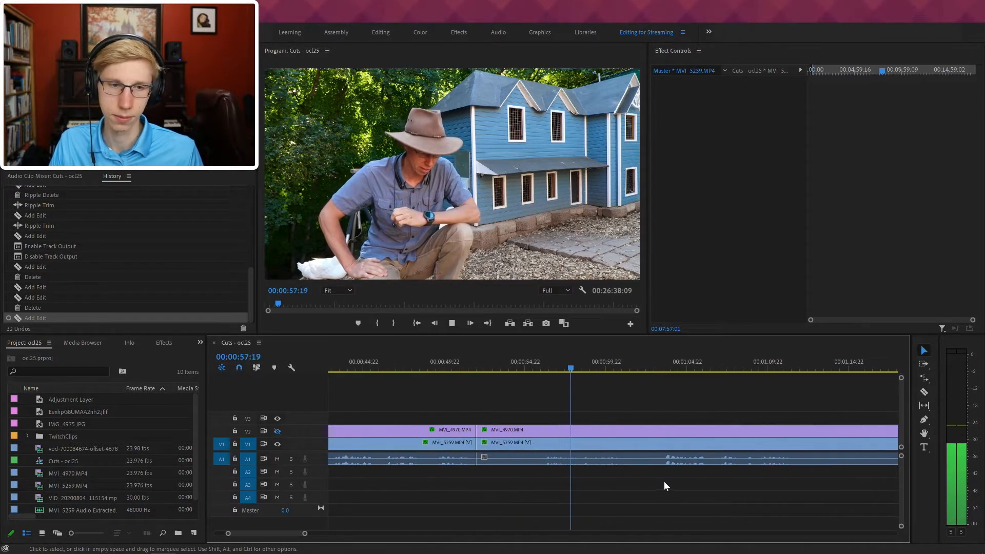
pyautogui.click(649, 361)
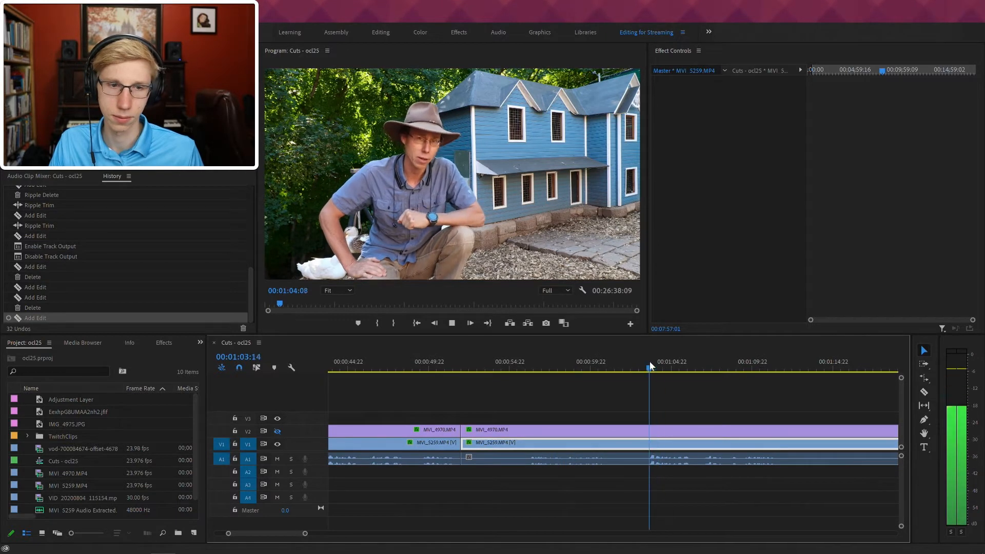
pyautogui.press('q')
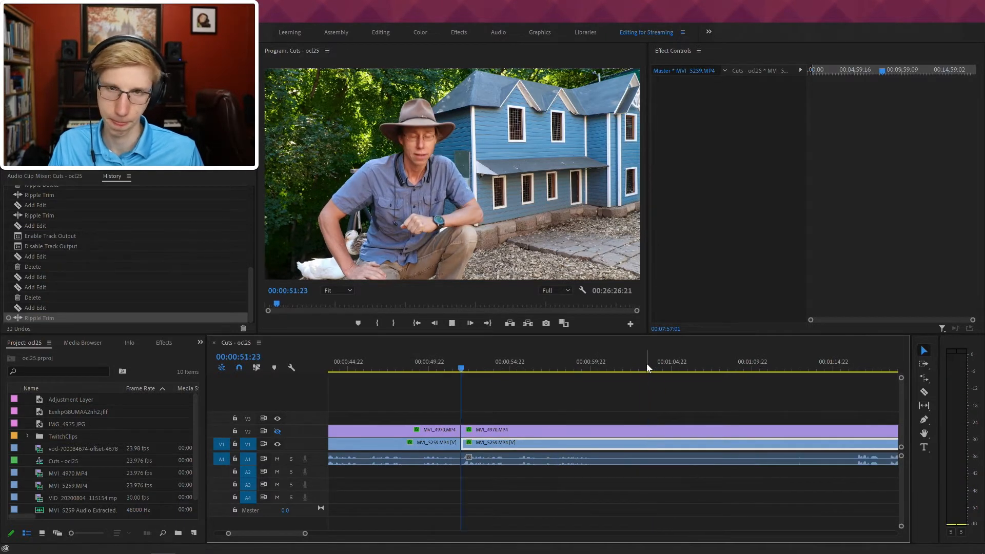
pyautogui.press('space')
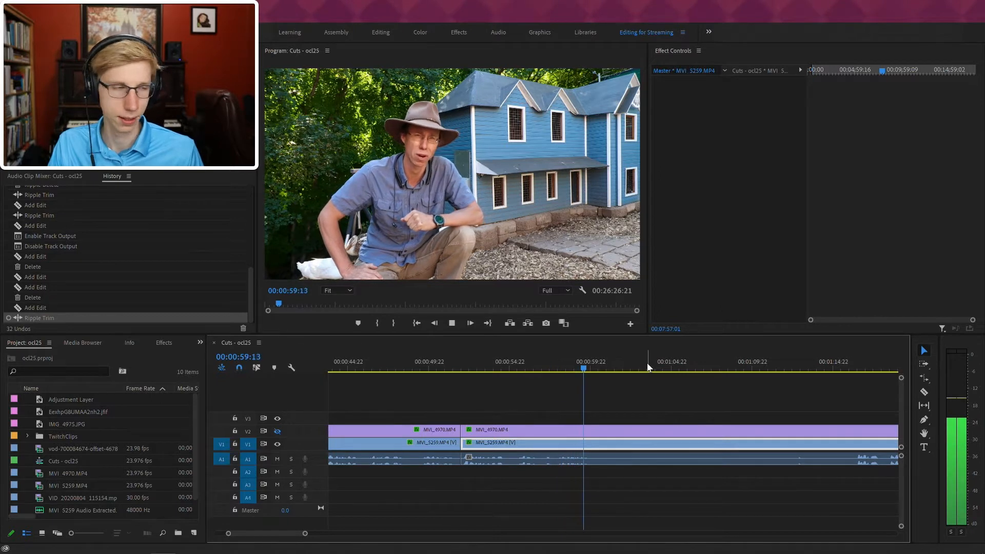
# - Split the clips at about 00:01:01 and return to the Selection tool
pyautogui.click(609, 363)
pyautogui.press('c')
pyautogui.hotkey('ctrl', 'k')
pyautogui.press('space')
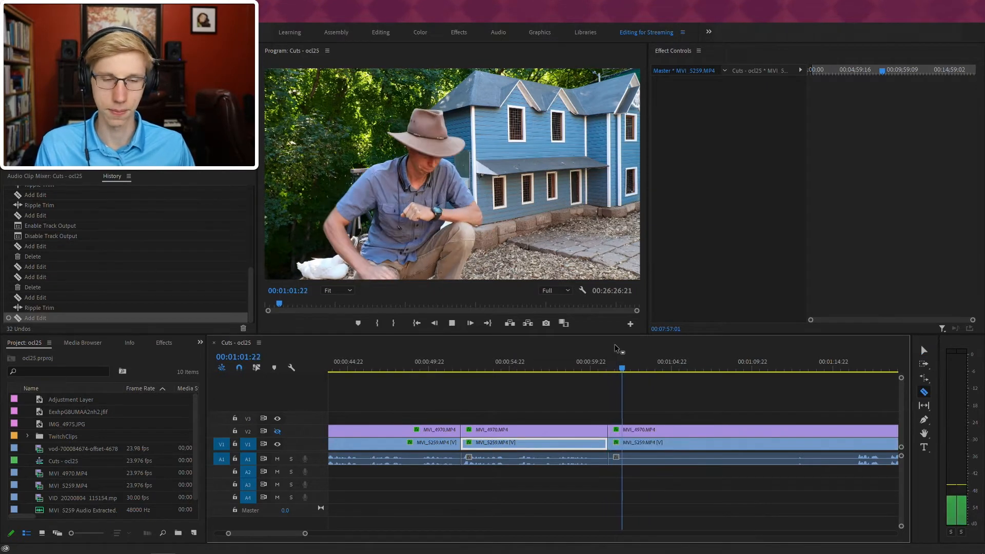
pyautogui.press('v')
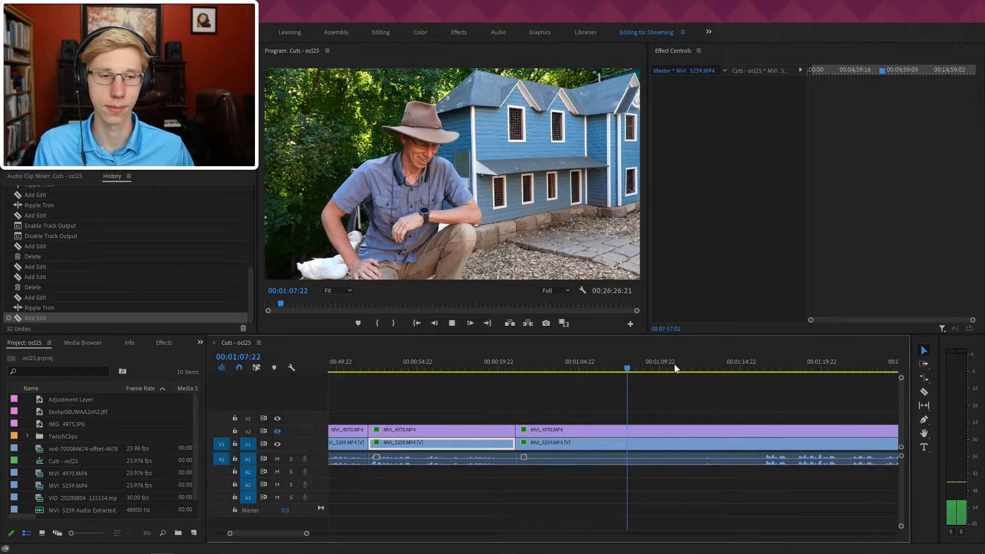
# - Play the segment after the last split up to about 00:01:26:17 and save the project
pyautogui.scroll(-3, 678, 367)
pyautogui.click(616, 365)
pyautogui.press('space')
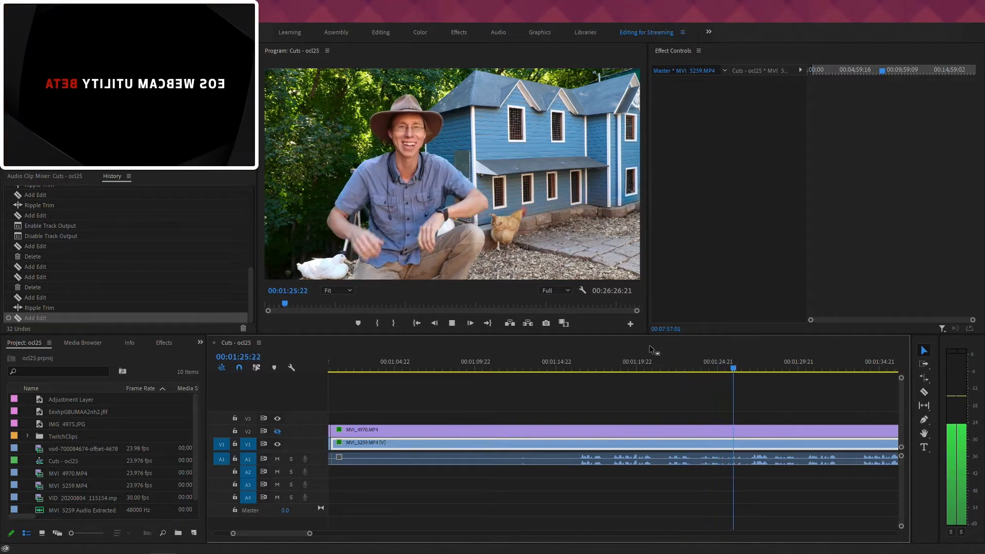
pyautogui.press('space')
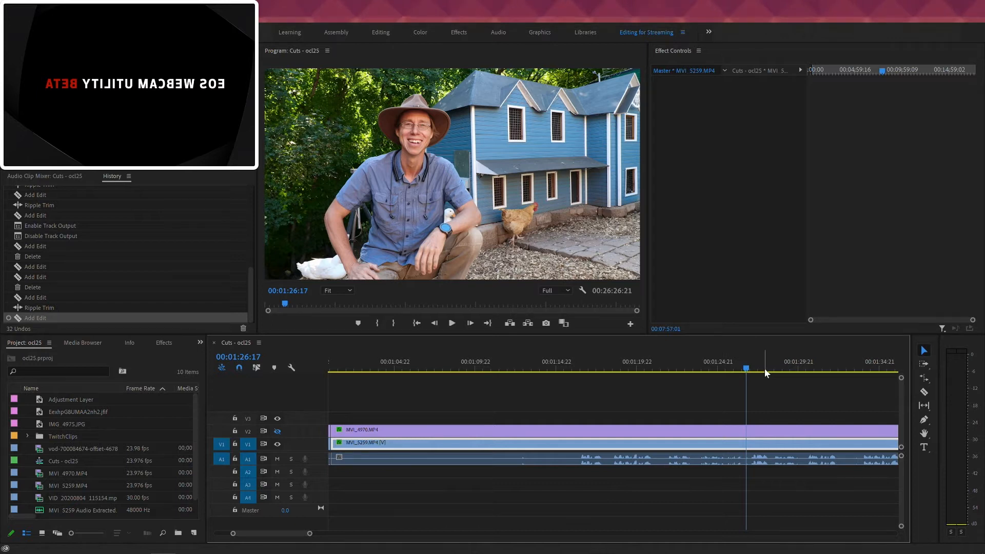
pyautogui.hotkey('ctrl', 's')
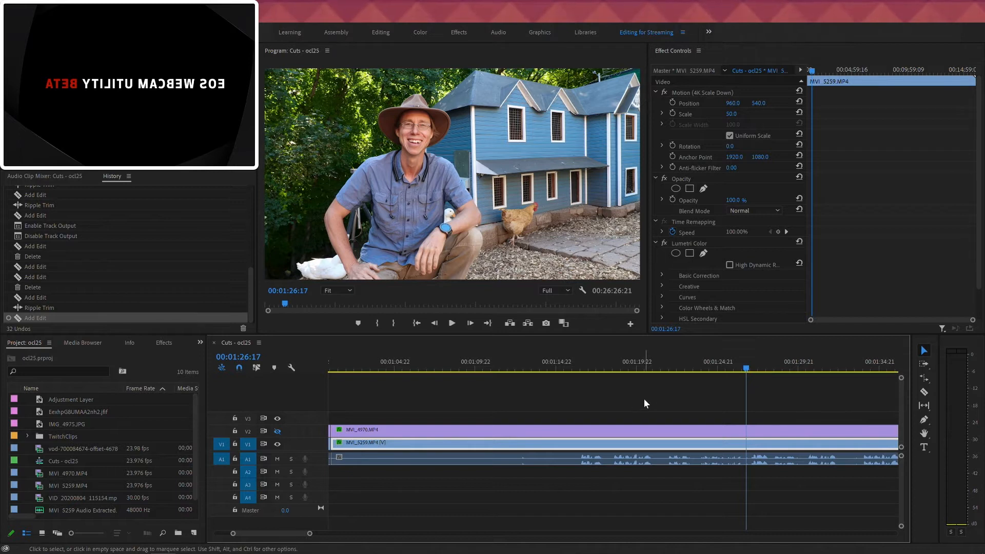
# - Split all tracks at about 00:01:18 and delete the segment just before the cut, leaving its gap open
pyautogui.click(602, 361)
pyautogui.press('space')
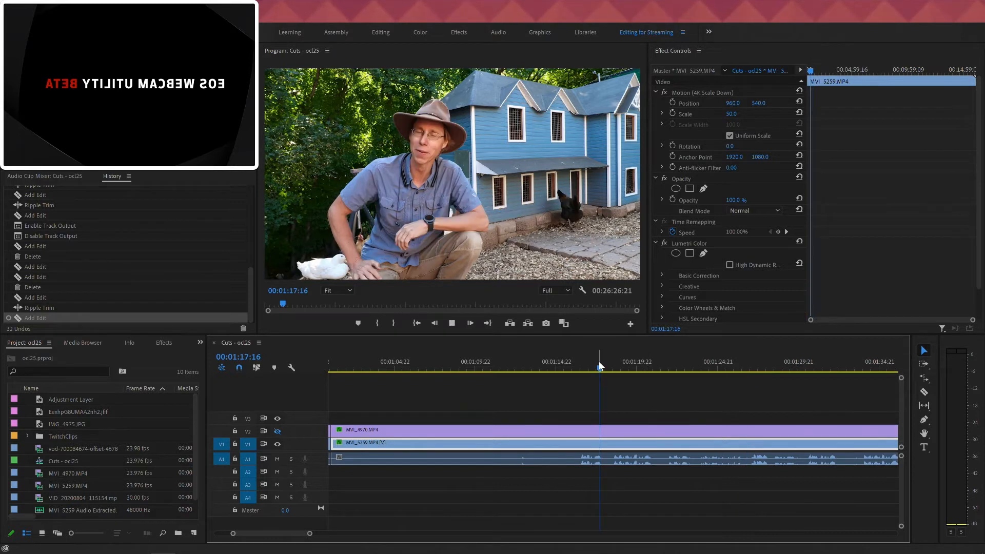
pyautogui.click(620, 364)
pyautogui.moveTo(621, 367); pyautogui.dragTo(566, 498)
pyautogui.press('space')
pyautogui.press('Delete')
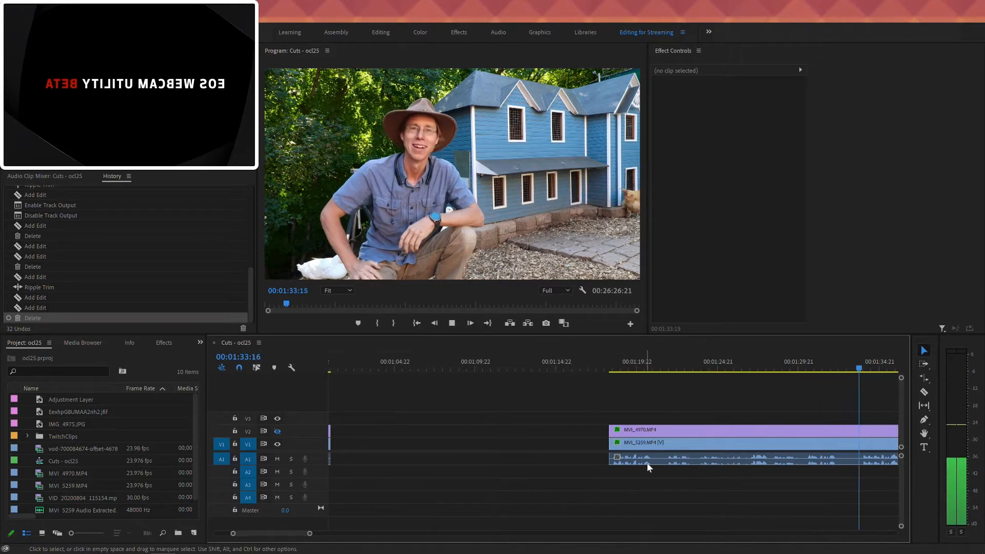
# - Split all tracks at about 00:01:32:15 and ripple trim about 1.3 seconds off the following segment's start
pyautogui.click(642, 366)
pyautogui.hotkey('ctrl', 'shift', 'k')
pyautogui.moveTo(642, 366); pyautogui.dragTo(663, 370)
pyautogui.press('q')
pyautogui.press('space')
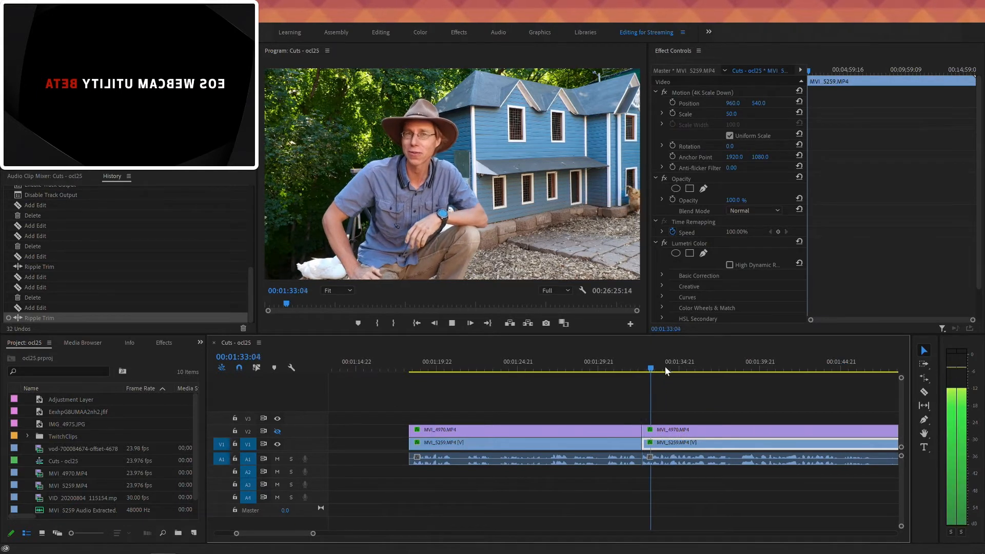
pyautogui.press('space')
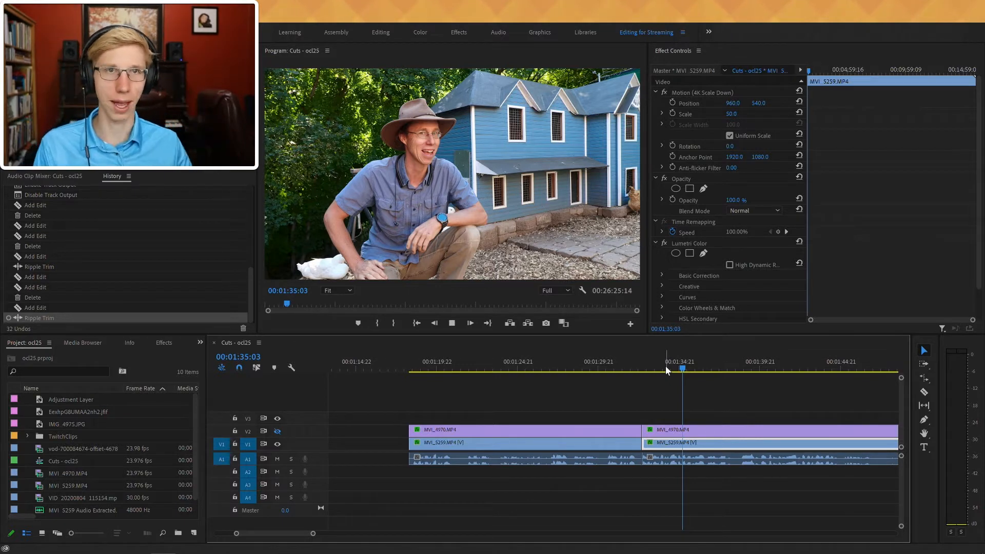
pyautogui.press('space')
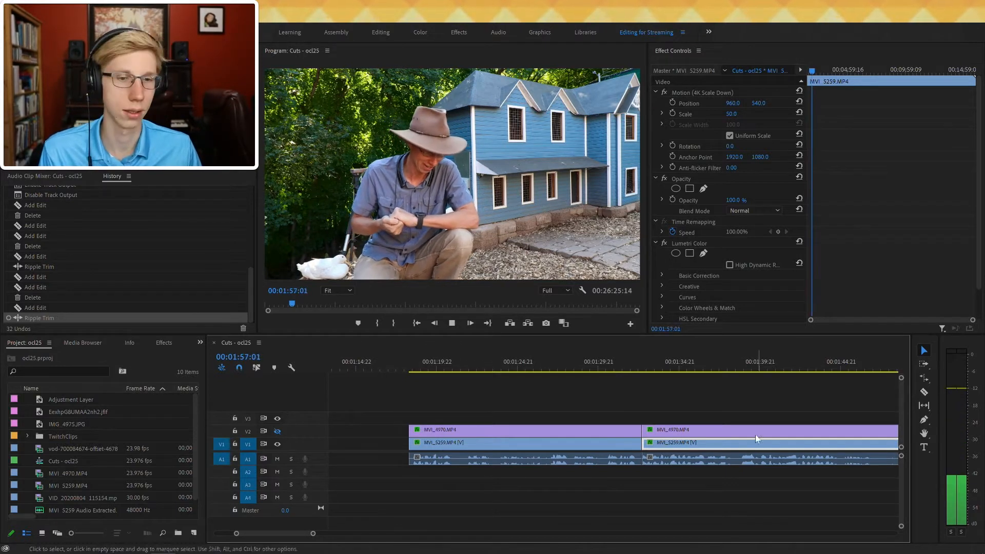
# - Try to ripple trim the last segment's start up to about 00:01:58:04, and undo that trim
pyautogui.scroll(-6, 686, 470)
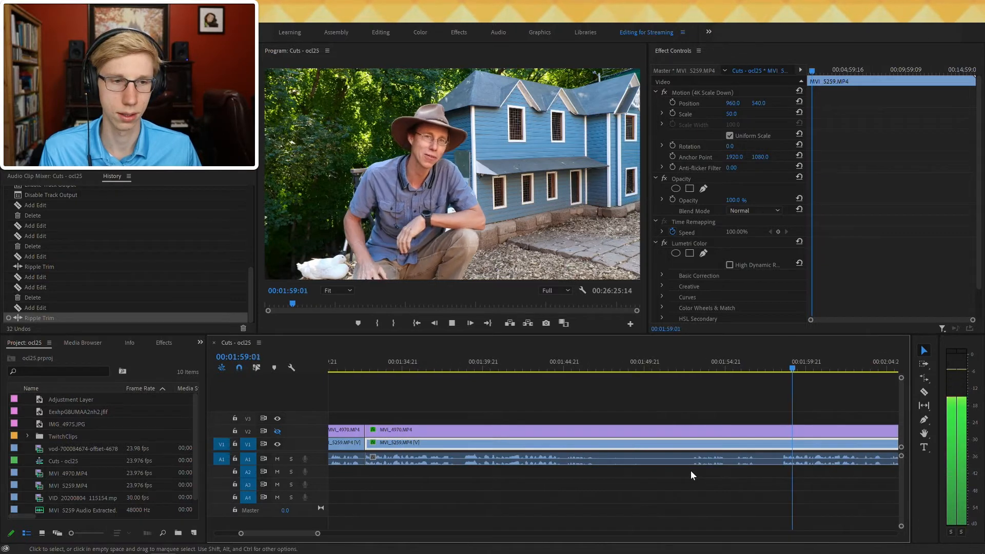
pyautogui.moveTo(769, 375)
pyautogui.mouseDown()
pyautogui.moveTo(757, 370)
pyautogui.moveTo(764, 371)
pyautogui.mouseUp()
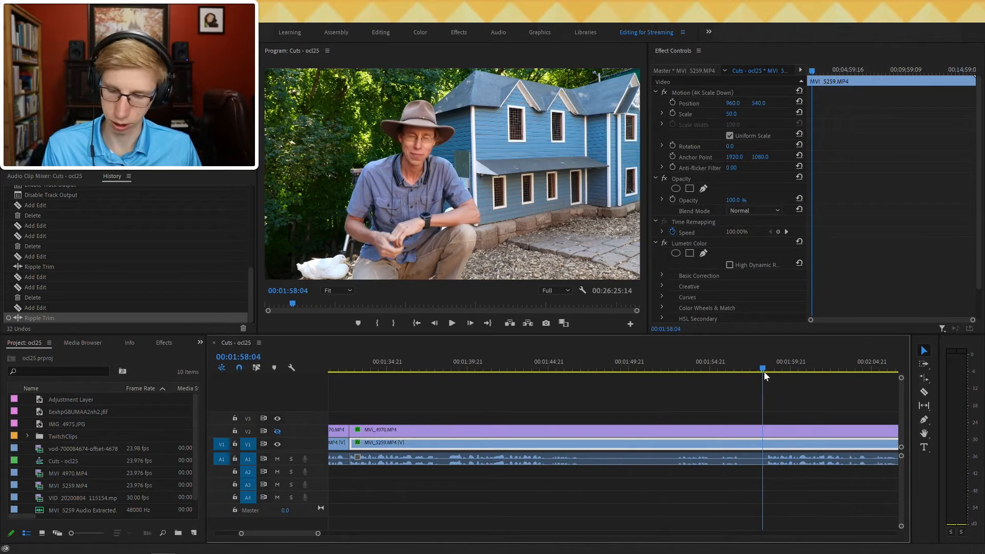
pyautogui.press('Up')
pyautogui.press('space')
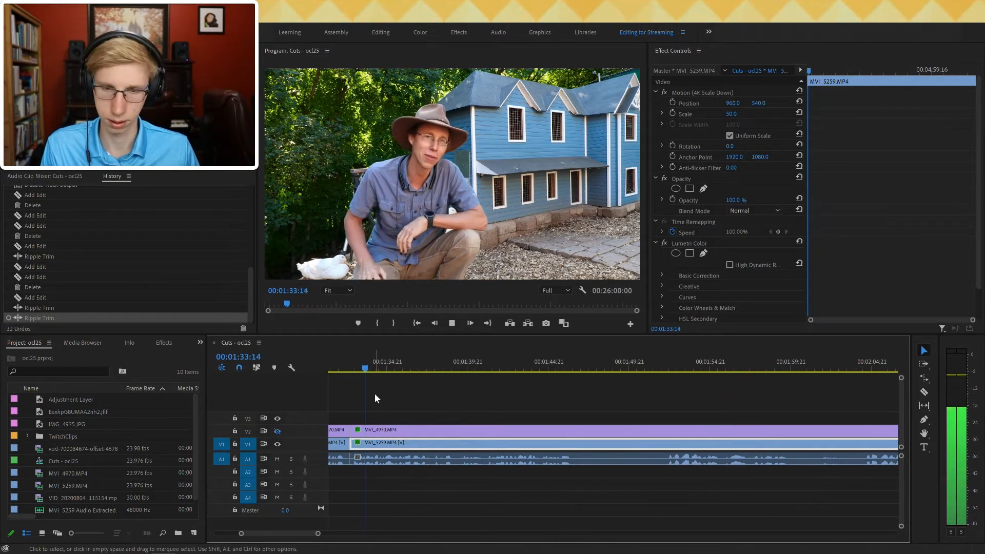
pyautogui.press('-')
pyautogui.click(394, 382)
pyautogui.click(367, 359)
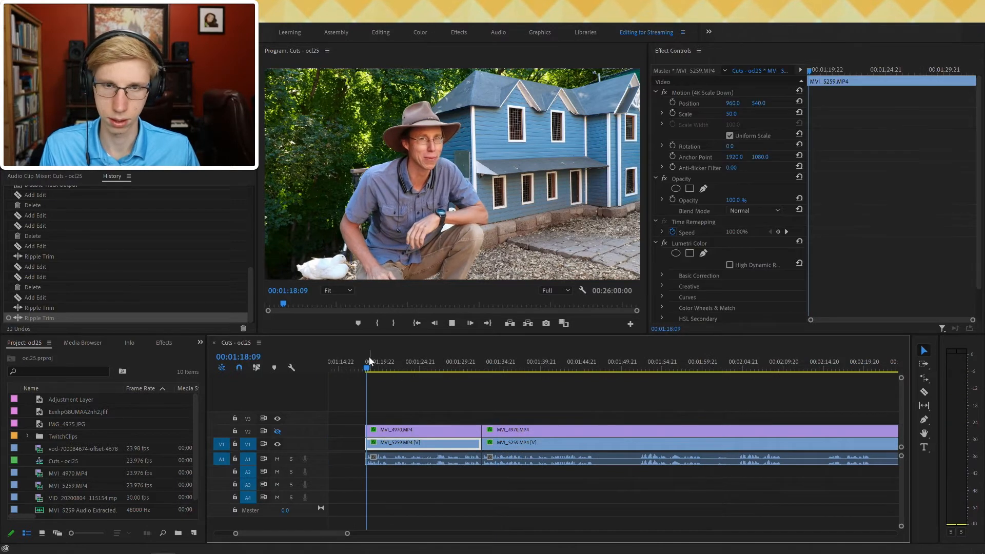
pyautogui.hotkey('ctrl', 'z')
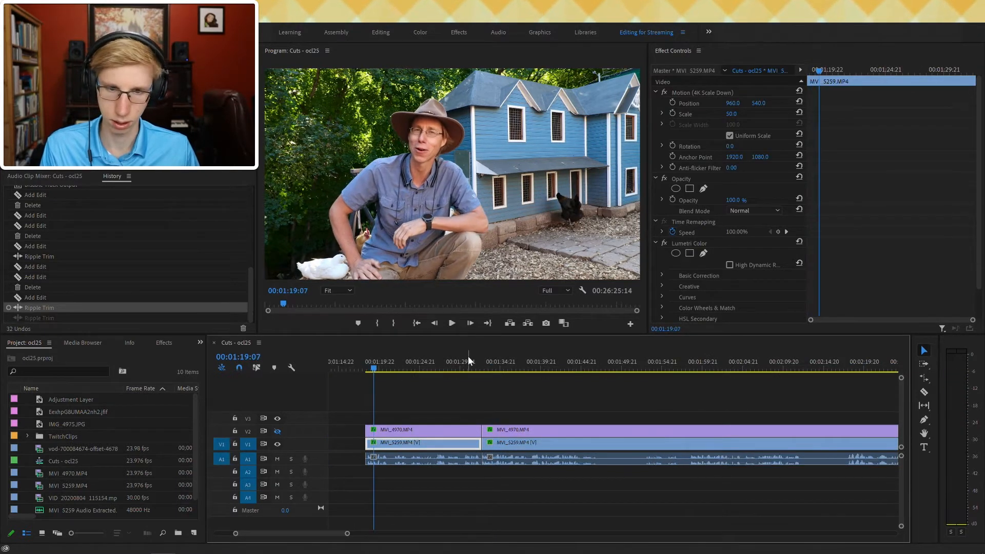
# - Split all tracks at 00:01:47:07 and ripple trim the following segment's start up to about 00:01:58
pyautogui.click(598, 366)
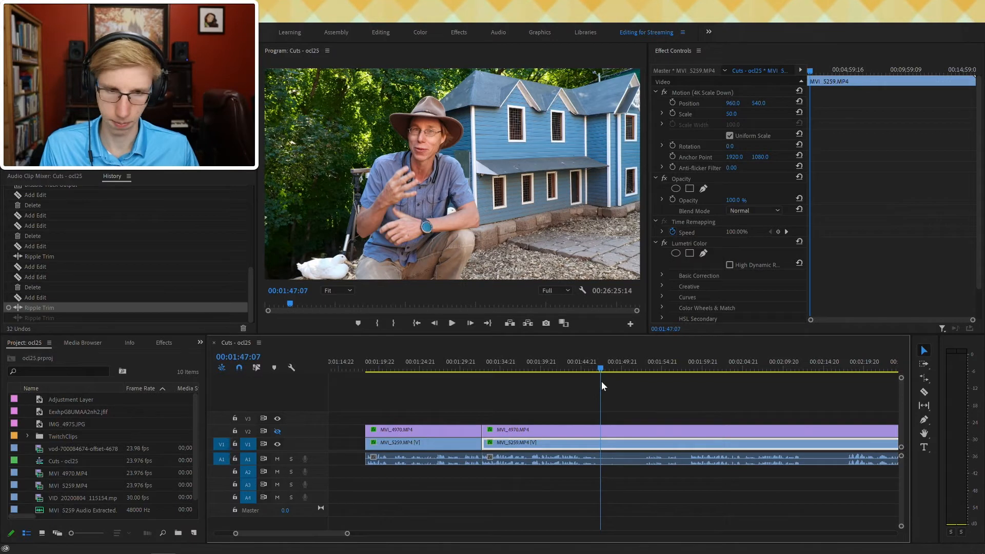
pyautogui.hotkey('ctrl', 'shift', 'k')
pyautogui.moveTo(605, 380); pyautogui.dragTo(688, 389)
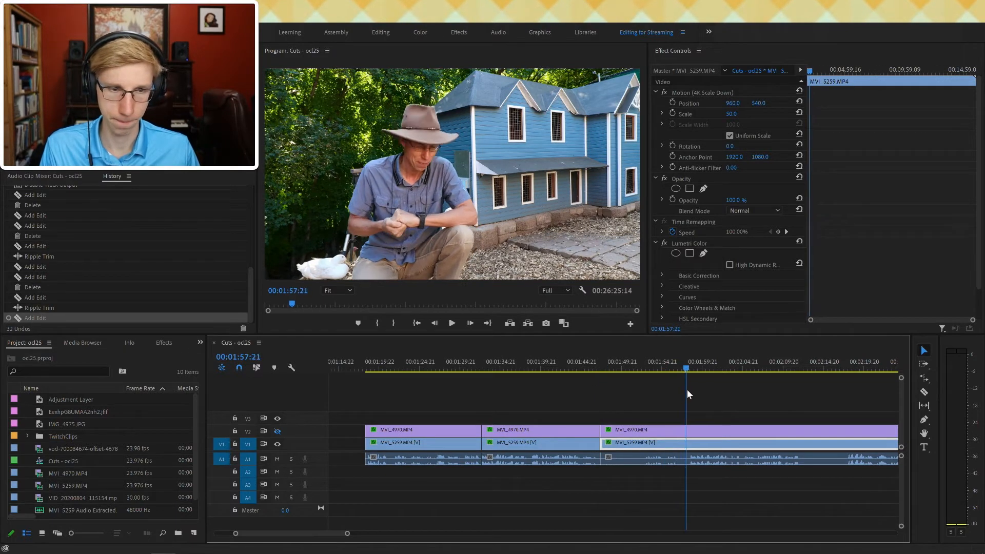
pyautogui.press('q')
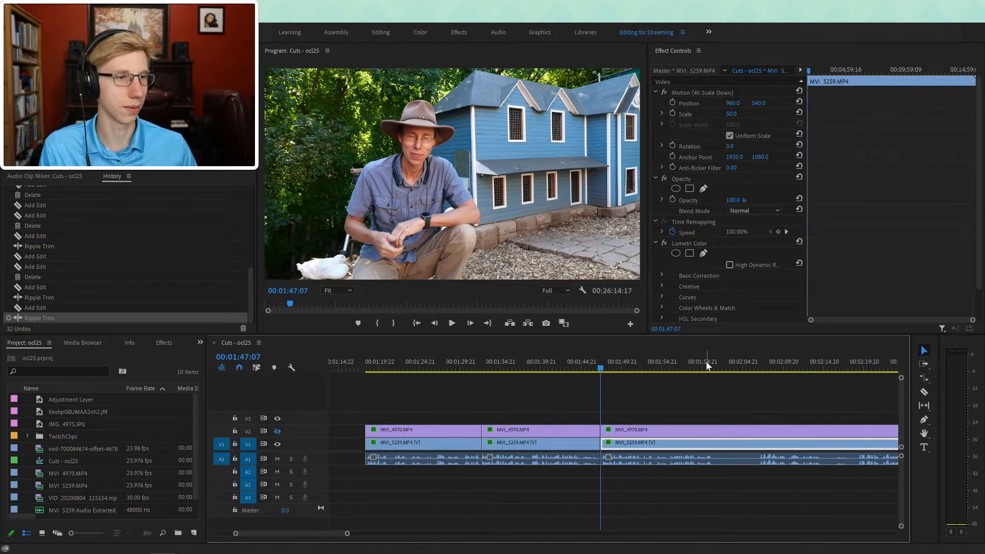
pyautogui.press('space')
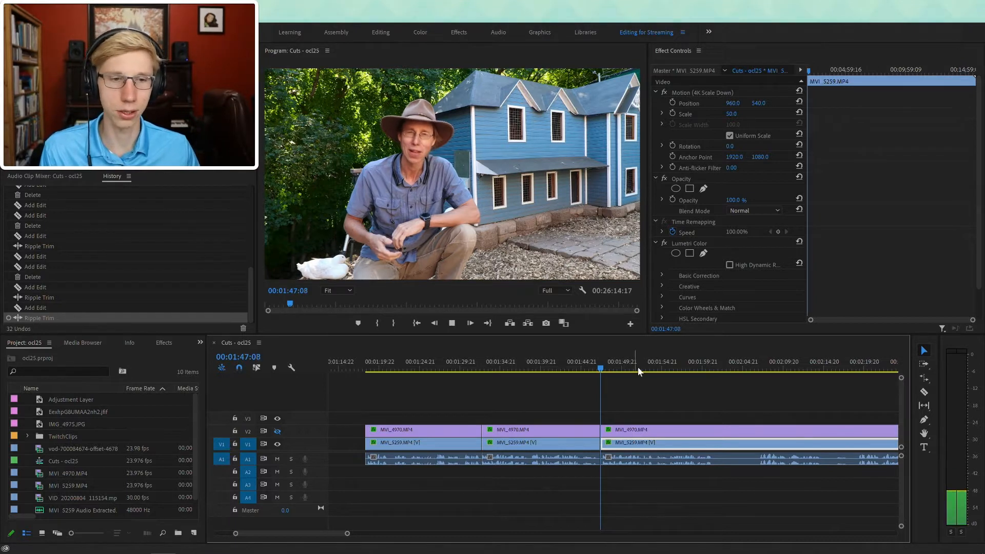
pyautogui.scroll(-3, 633, 401)
pyautogui.press('space')
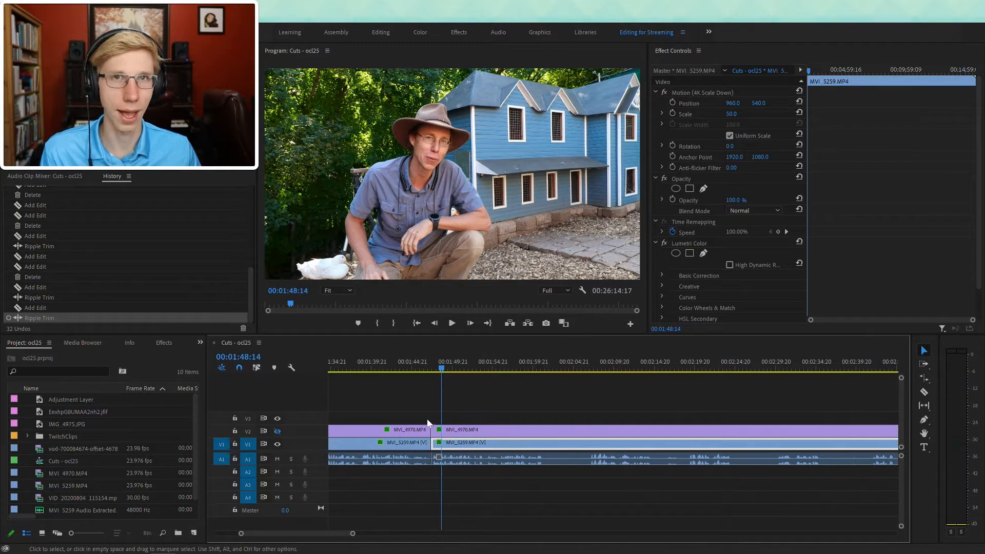
# - Split the clips at about 00:02:01 and play on from the cut
pyautogui.moveTo(517, 359); pyautogui.dragTo(546, 359)
pyautogui.hotkey('ctrl', 'k')
pyautogui.press('space')
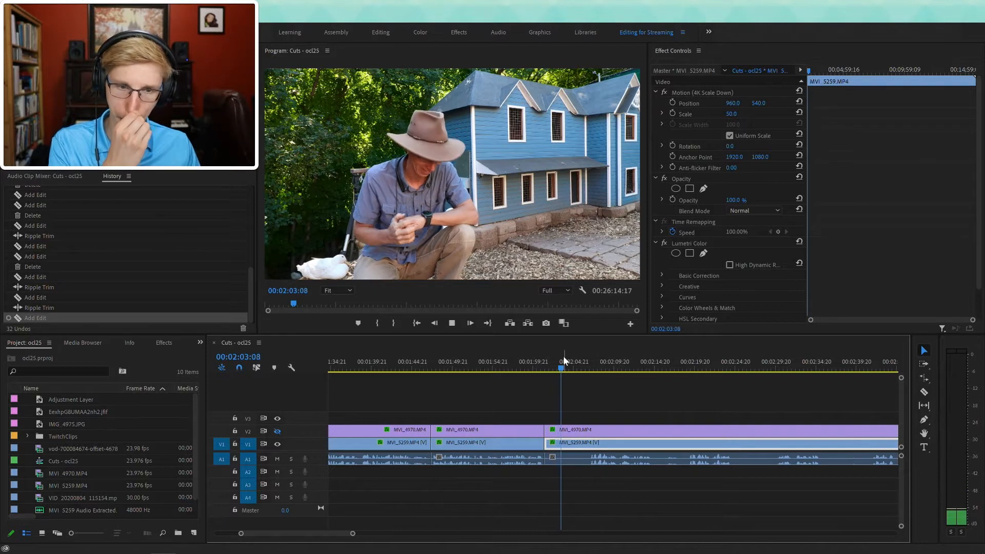
# - Review the following take and split the clips at about 00:02:15 and about 00:02:06:16
pyautogui.moveTo(570, 362); pyautogui.dragTo(589, 371)
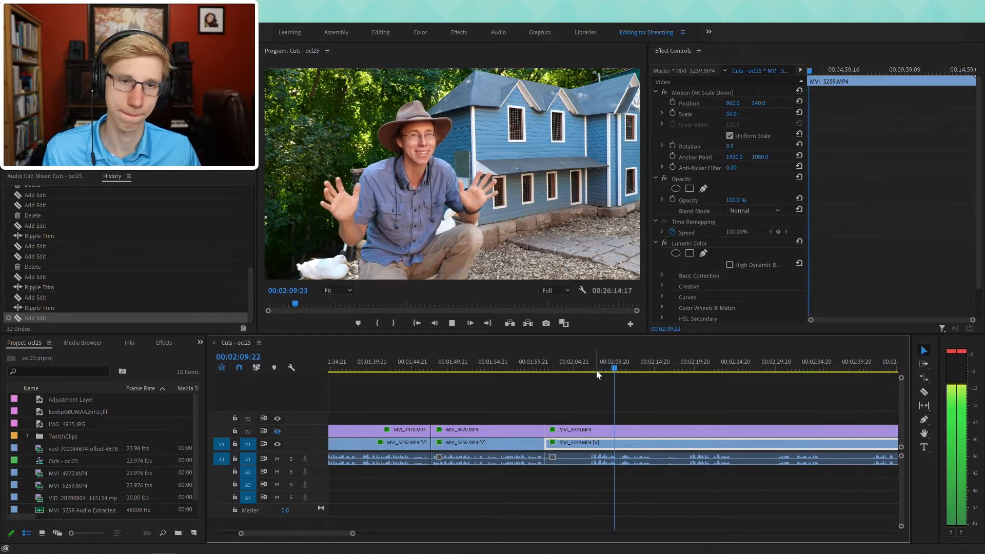
pyautogui.moveTo(600, 366); pyautogui.dragTo(591, 371)
pyautogui.moveTo(589, 376); pyautogui.dragTo(609, 384)
pyautogui.press('space')
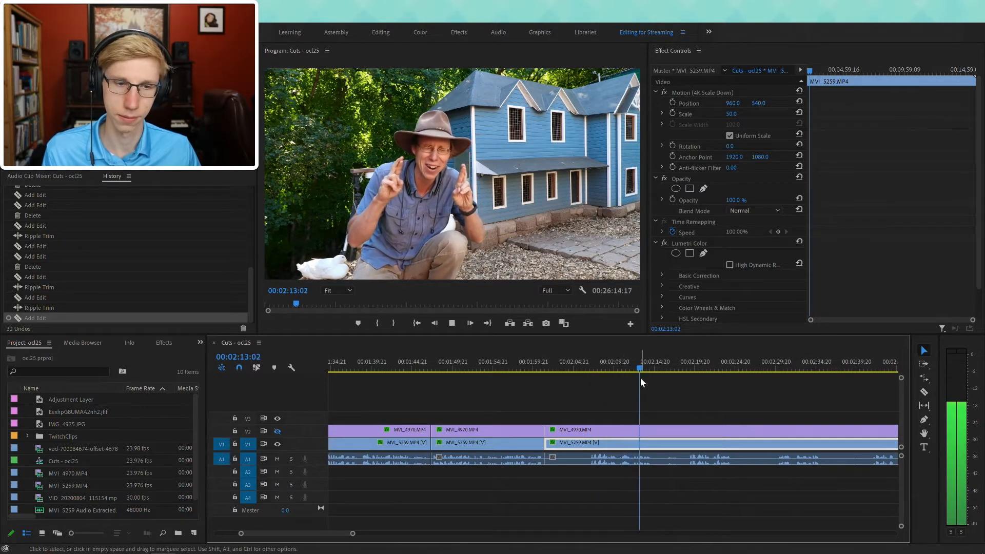
pyautogui.press('space')
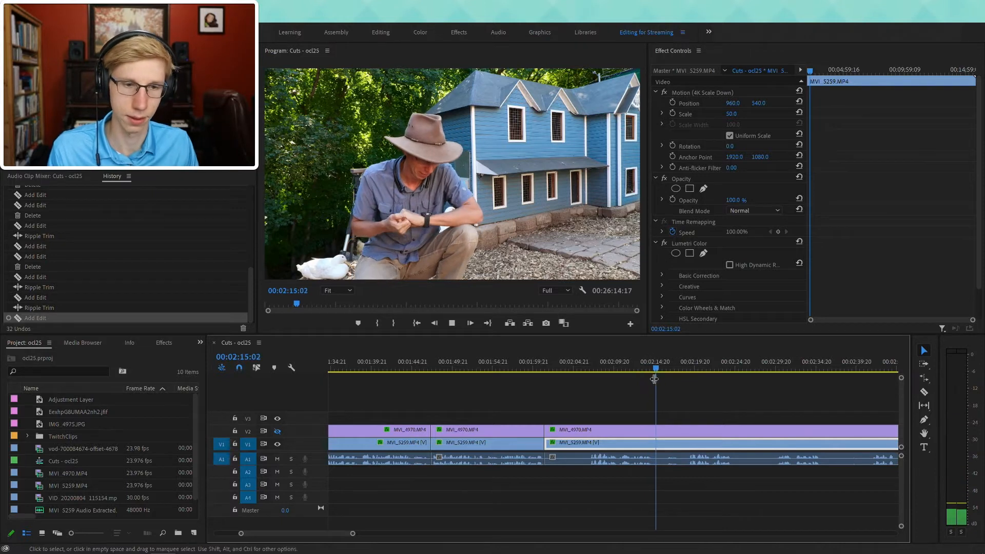
pyautogui.hotkey('ctrl', 'k')
pyautogui.click(585, 367)
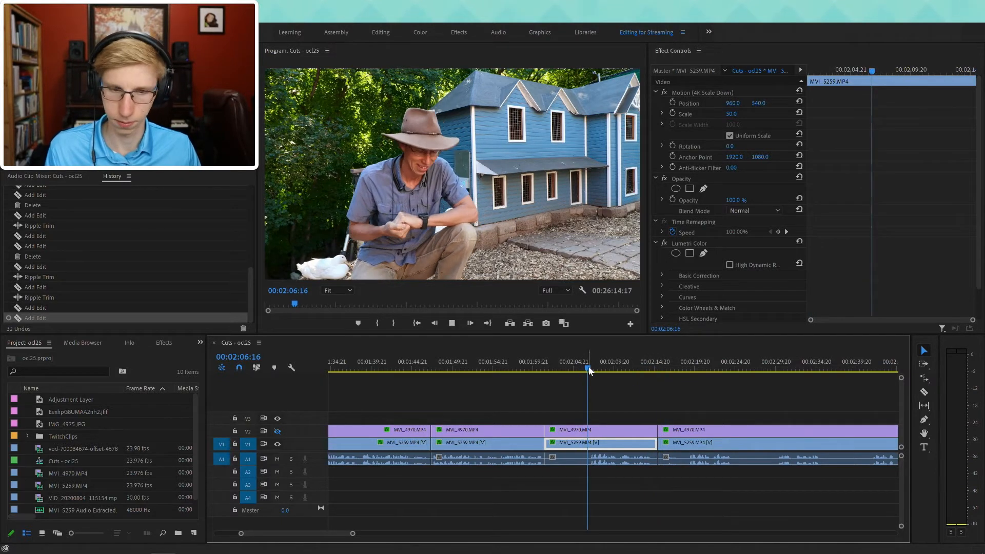
pyautogui.click(588, 365)
pyautogui.hotkey('ctrl', 'k')
# - Try to ripple delete the short segment between about 00:02:01 and 00:02:06:16 on all tracks
pyautogui.press('space')
pyautogui.moveTo(625, 366); pyautogui.dragTo(686, 366)
pyautogui.moveTo(550, 400); pyautogui.dragTo(557, 467)
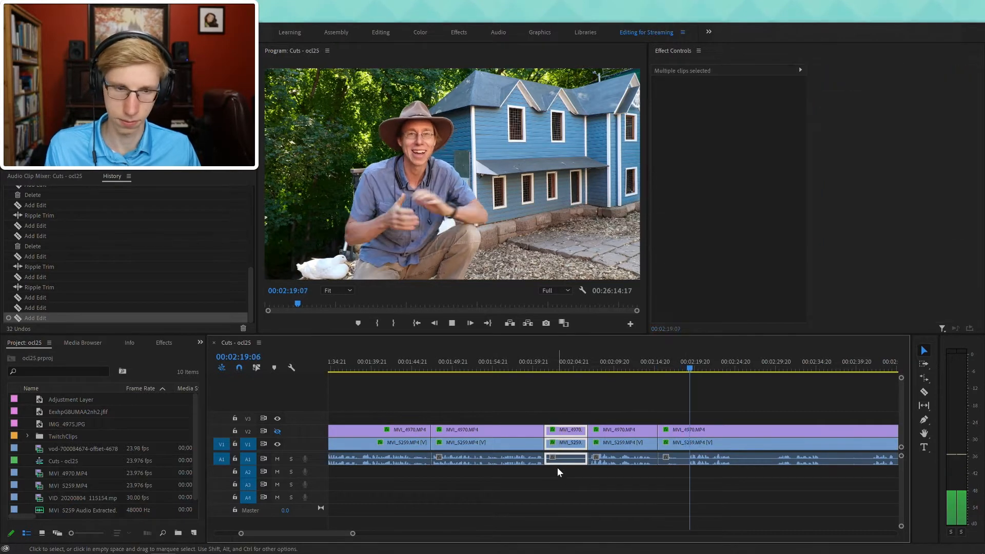
pyautogui.hotkey('shift', 'Delete')
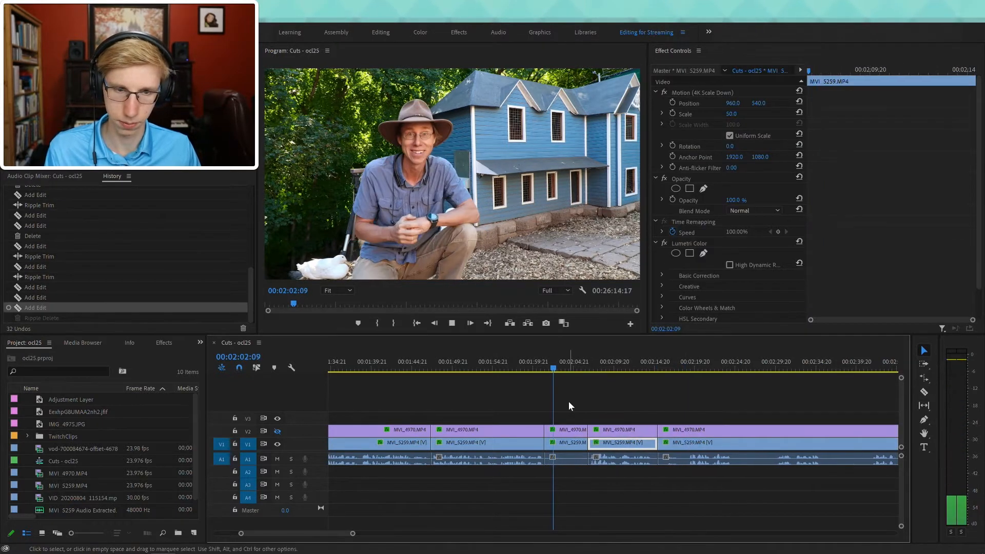
# - Delete the short segment between about 00:02:01 and 00:02:06:16 from both video tracks and the audio, leaving its gap open
pyautogui.press('space')
pyautogui.press('Delete')
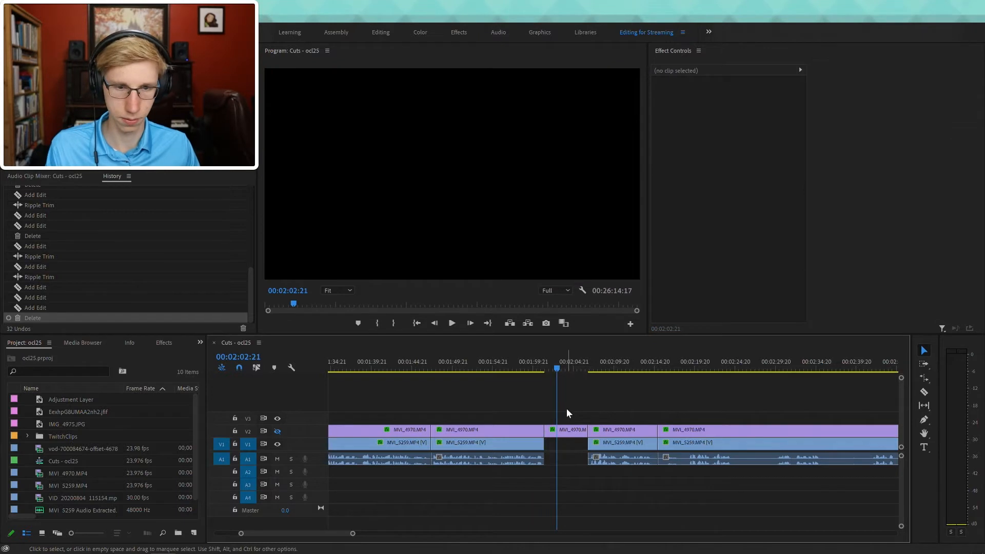
pyautogui.press('space')
pyautogui.moveTo(658, 366); pyautogui.dragTo(688, 369)
pyautogui.click(566, 431)
pyautogui.press('space')
pyautogui.press('Delete')
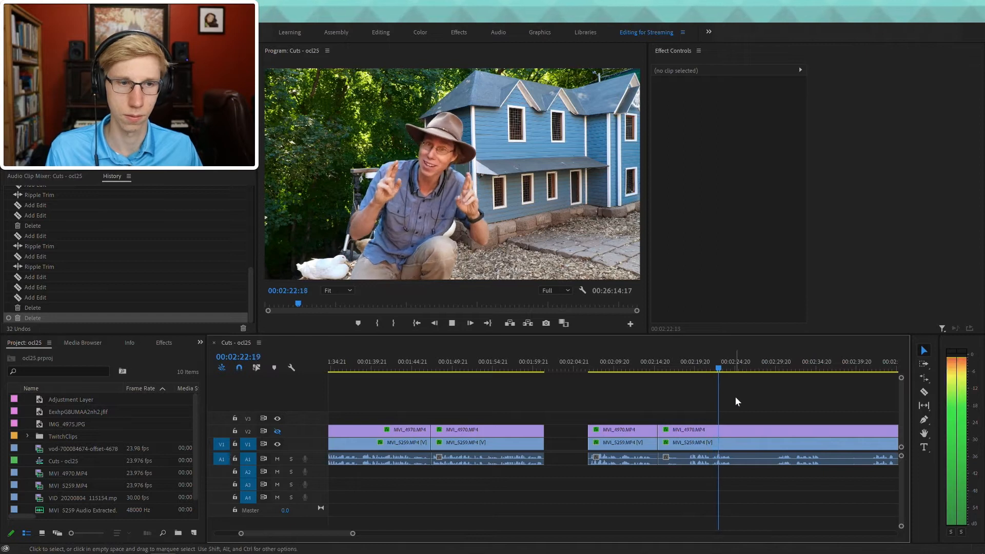
# - Split the clips at about 00:02:19 and 00:02:24:10, and delete all segments between 00:02:06:16 and the first cut, leaving the gap open
pyautogui.click(698, 366)
pyautogui.moveTo(698, 365); pyautogui.dragTo(777, 365)
pyautogui.hotkey('ctrl', 'k')
pyautogui.hotkey('ctrl', 'k')
pyautogui.press('space')
pyautogui.moveTo(664, 397); pyautogui.dragTo(609, 505)
pyautogui.press('Delete')
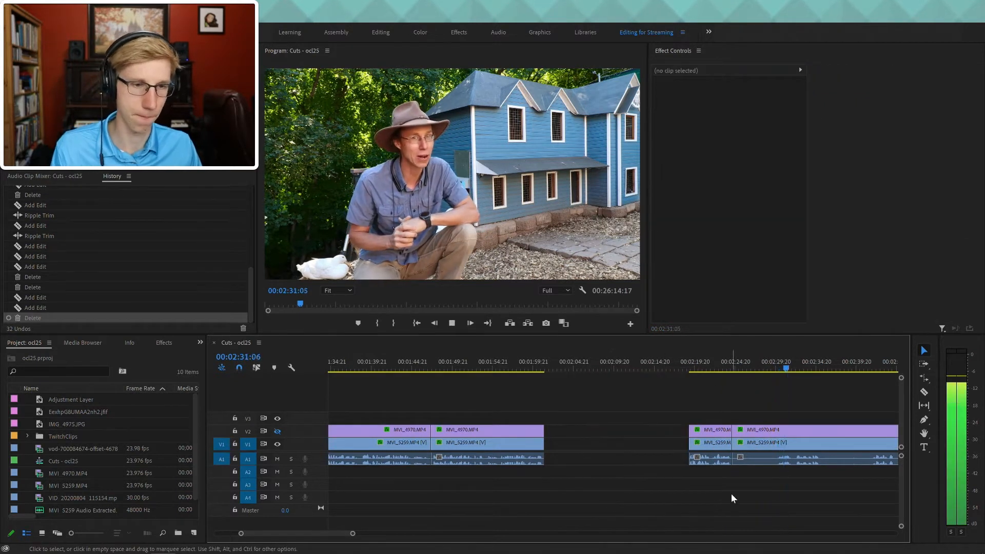
# - Split the clips at about 00:02:29:20 and at 00:02:35:19
pyautogui.click(484, 370)
pyautogui.hotkey('ctrl', 'k')
pyautogui.click(531, 368)
pyautogui.hotkey('ctrl', 'k')
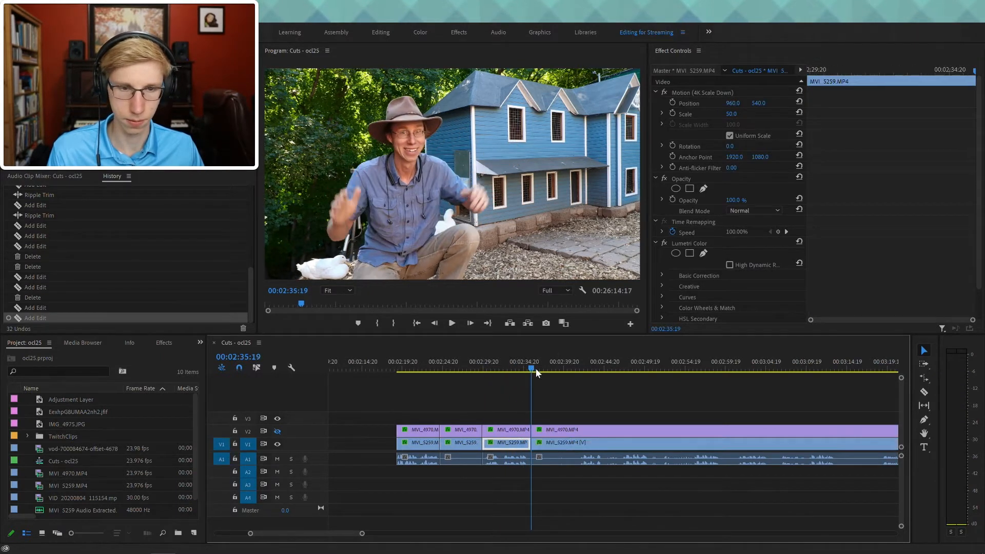
# - Review the footage from about 00:02:41:23 onward and split the clips at about 00:02:56
pyautogui.click(588, 365)
pyautogui.moveTo(588, 365); pyautogui.dragTo(582, 369)
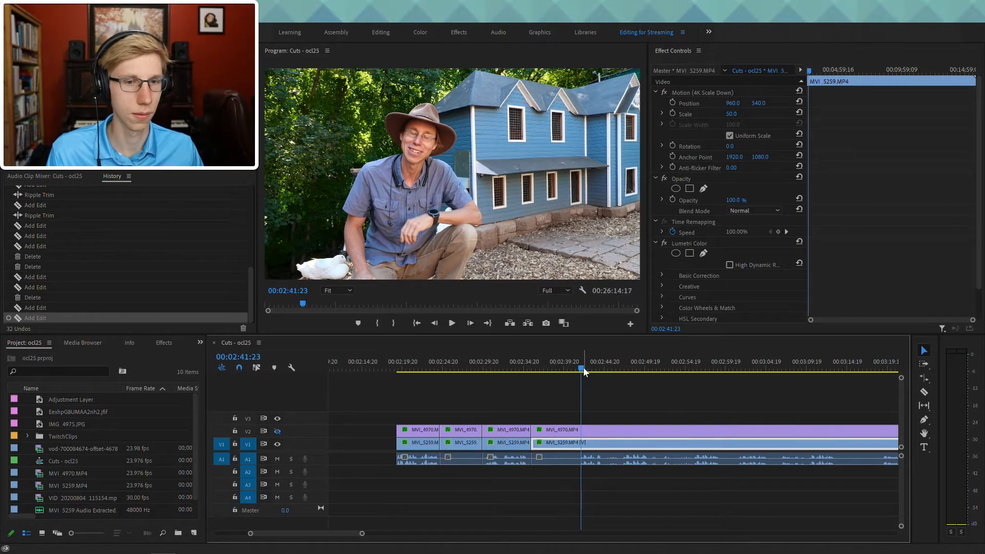
pyautogui.press('space')
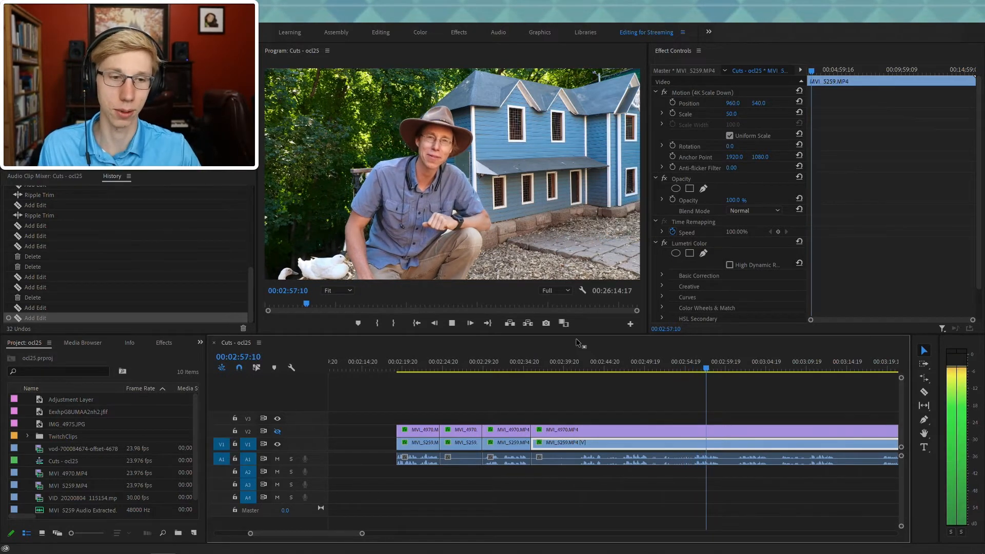
pyautogui.scroll(-3, 777, 376)
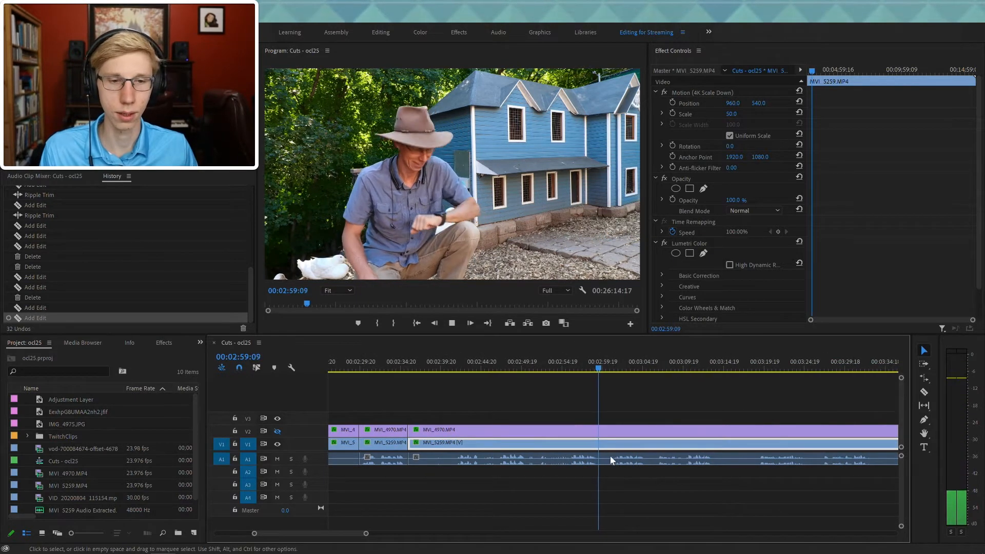
pyautogui.scroll(-1, 611, 457)
pyautogui.moveTo(554, 365); pyautogui.dragTo(556, 364)
pyautogui.hotkey('ctrl', 'k')
# - Save the project and split all tracks at about 00:02:59:03
pyautogui.moveTo(556, 365); pyautogui.dragTo(581, 395)
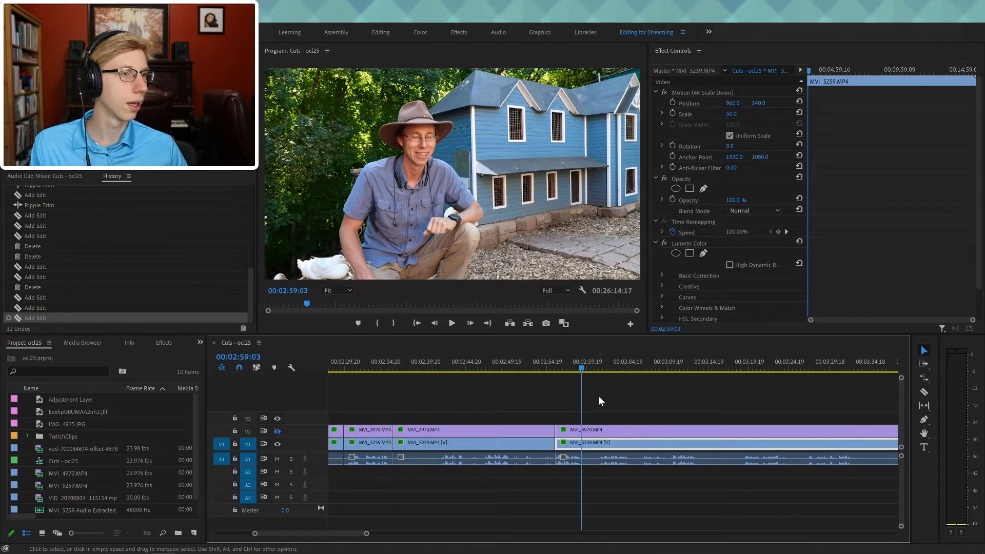
pyautogui.hotkey('ctrl', 's')
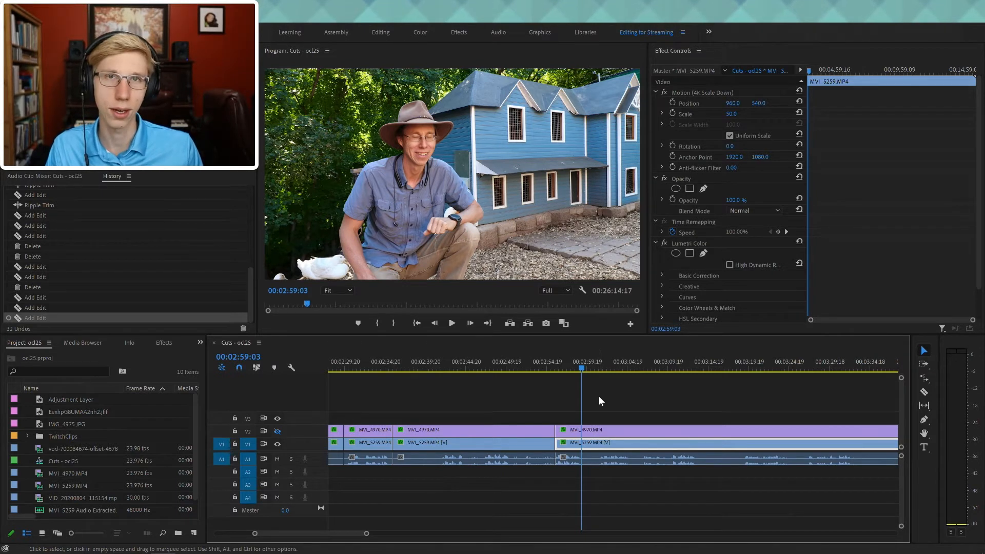
pyautogui.hotkey('ctrl', 'shift', 'k')
# - Delete the long segment between 00:02:35:19 and about 00:02:56 on all tracks, leaving its gap open
pyautogui.press('space')
pyautogui.press('space')
pyautogui.moveTo(473, 394); pyautogui.dragTo(463, 484)
pyautogui.press('Delete')
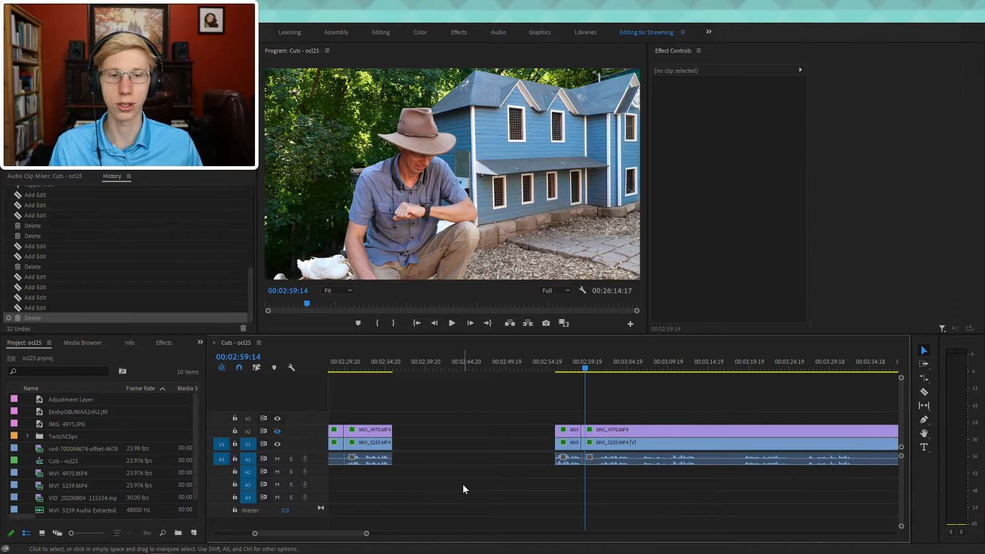
# - Review the footage around 00:02:56 to 00:03:03 and ripple-trim the start of the clips beginning near 00:02:59:03 up to 00:03:01:07
pyautogui.scroll(-1, 612, 454)
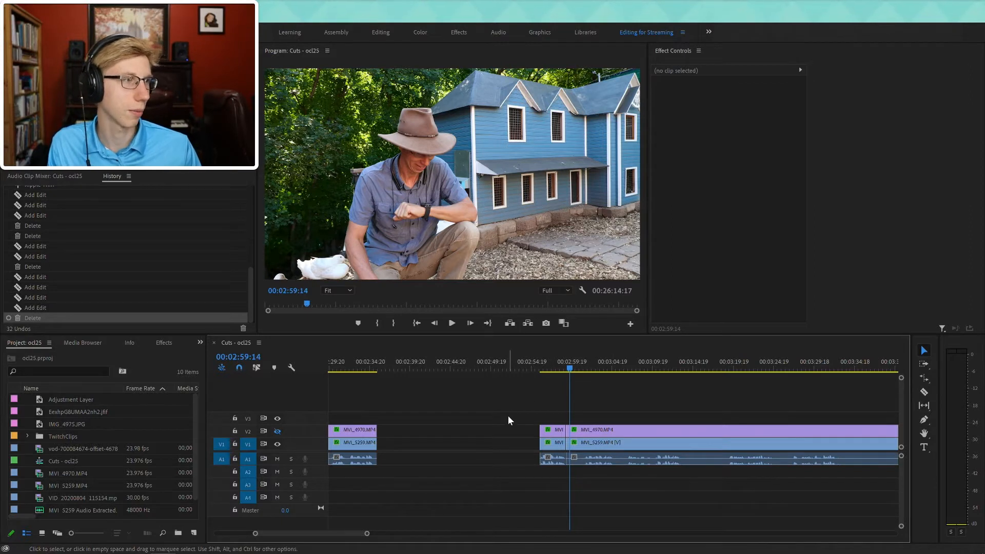
pyautogui.scroll(-3, 604, 426)
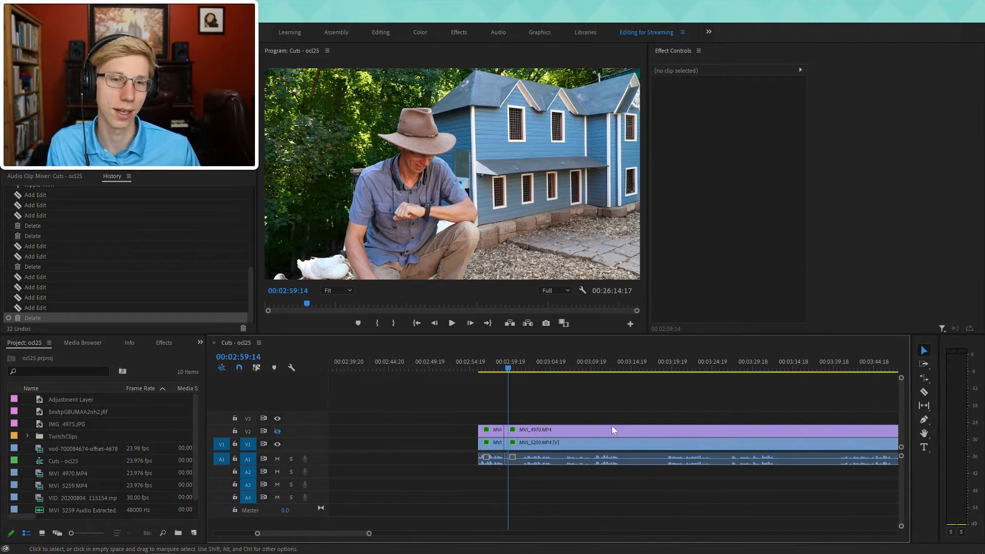
pyautogui.press('space')
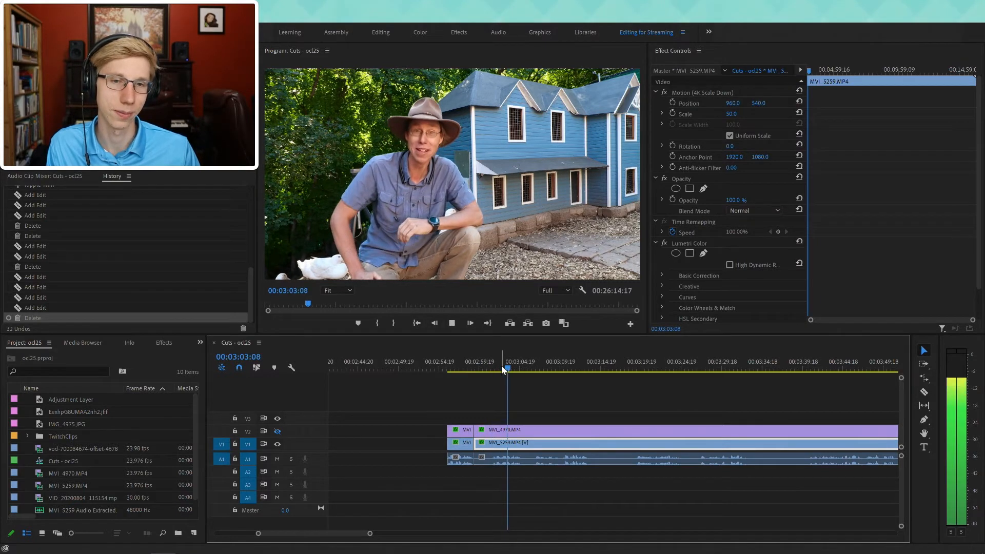
pyautogui.moveTo(481, 365); pyautogui.dragTo(454, 367)
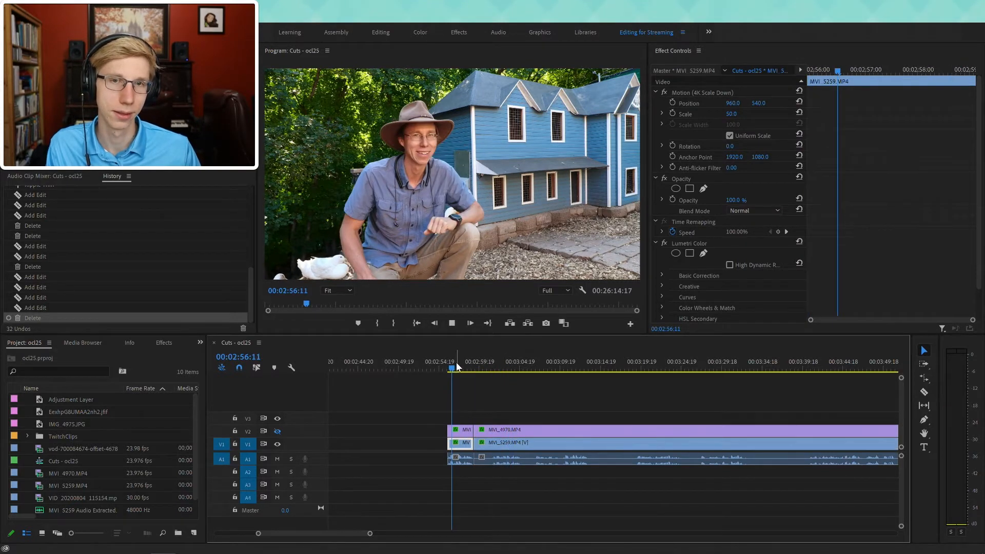
pyautogui.click(491, 366)
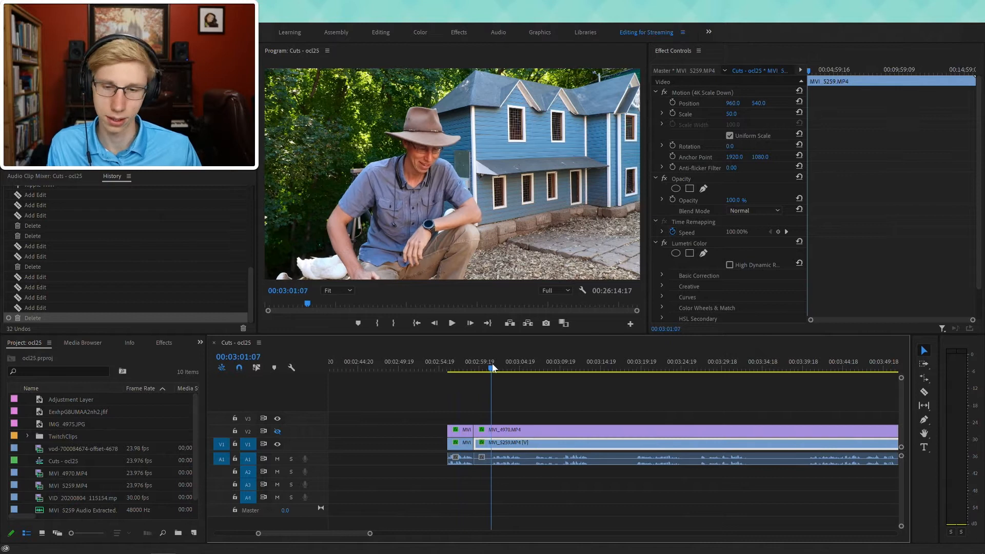
pyautogui.press('q')
pyautogui.press('space')
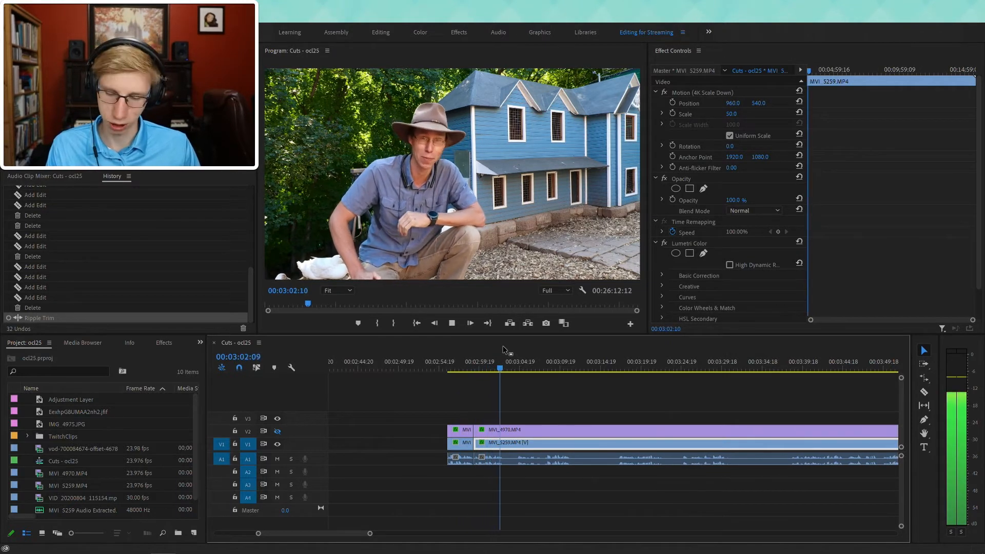
# - Split all tracks at about 00:03:03 and again at about 00:03:17
pyautogui.hotkey('ctrl', 'shift', 'k')
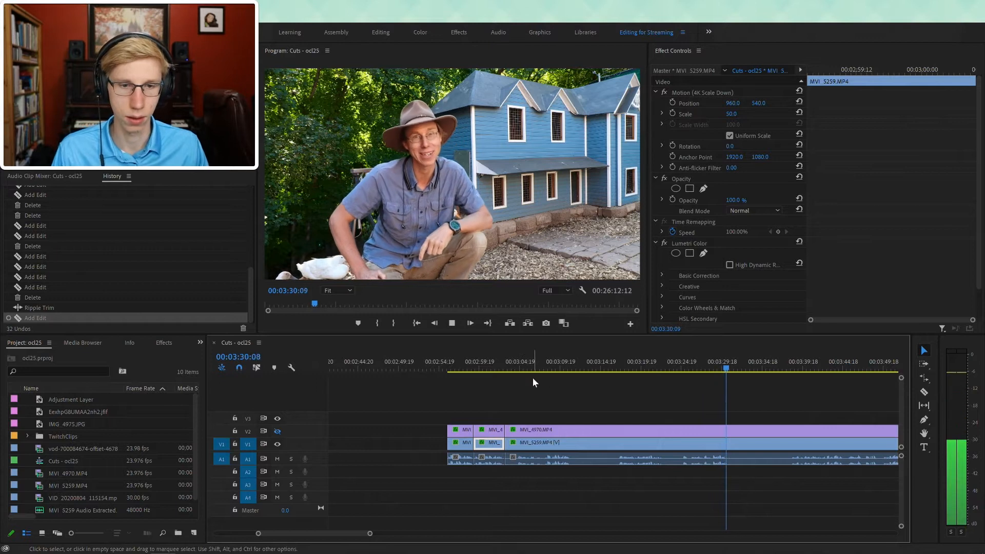
pyautogui.click(614, 366)
pyautogui.hotkey('ctrl', 'k')
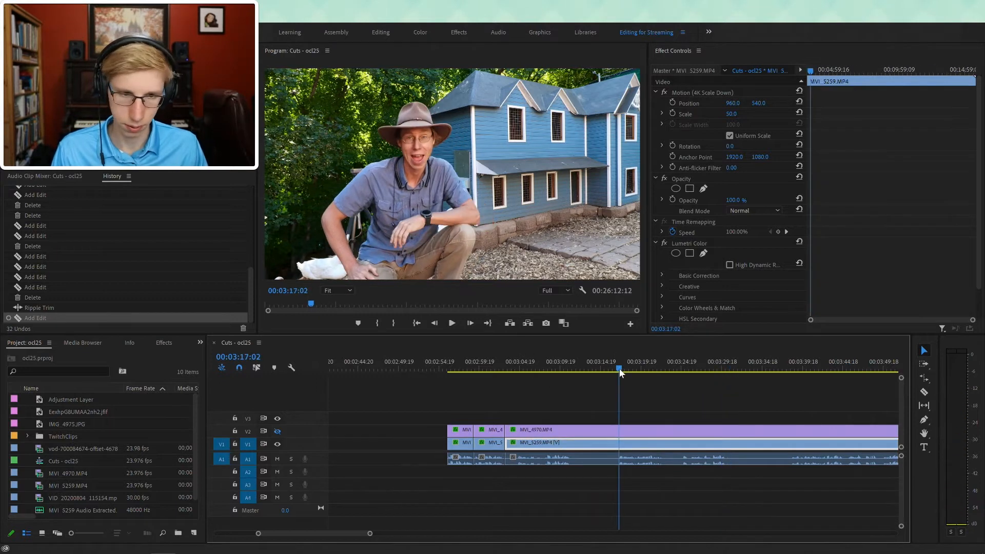
# - Split the clips at about 00:03:11 and ripple-trim the start of the segment before that cut up to 00:03:07:13
pyautogui.moveTo(617, 372); pyautogui.dragTo(527, 383)
pyautogui.hotkey('ctrl', 'k')
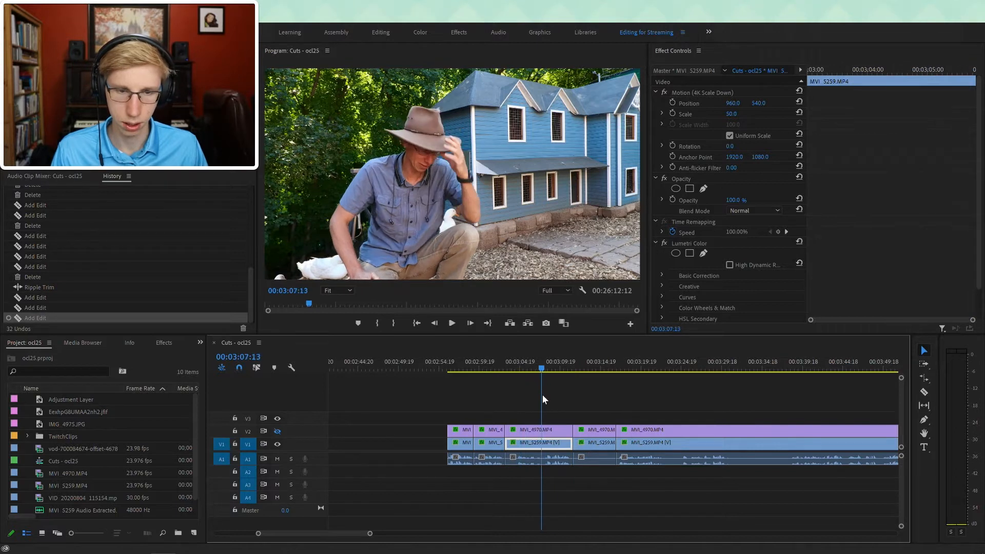
pyautogui.press('q')
# - Split the clips at about 00:03:17:14 and at about 00:03:19:20
pyautogui.moveTo(562, 361); pyautogui.dragTo(633, 393)
pyautogui.hotkey('ctrl', 'k')
pyautogui.hotkey('ctrl', 'k')
# - Target track V2 and ripple-delete the short segment between about 00:03:17:14 and 00:03:19:20
pyautogui.press('Left')
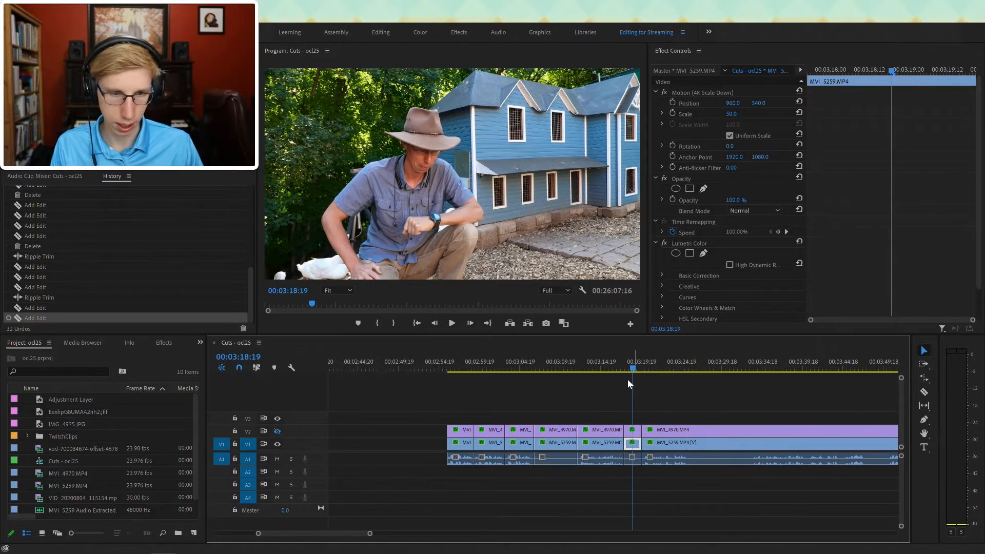
pyautogui.click(248, 432)
pyautogui.hotkey('shift', 'Delete')
# - Delete the segment around 00:03:08:20 on all tracks, leaving its gap open
pyautogui.click(553, 366)
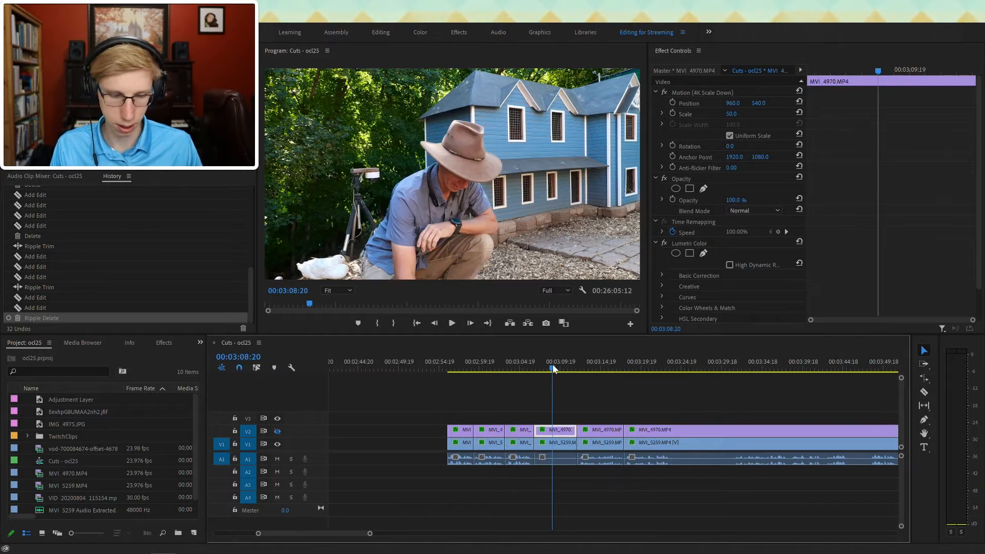
pyautogui.press('Delete')
# - Review the footage from about 00:03:20 onward and split the clips at 00:03:24:04
pyautogui.click(624, 365)
pyautogui.click(642, 371)
pyautogui.press('space')
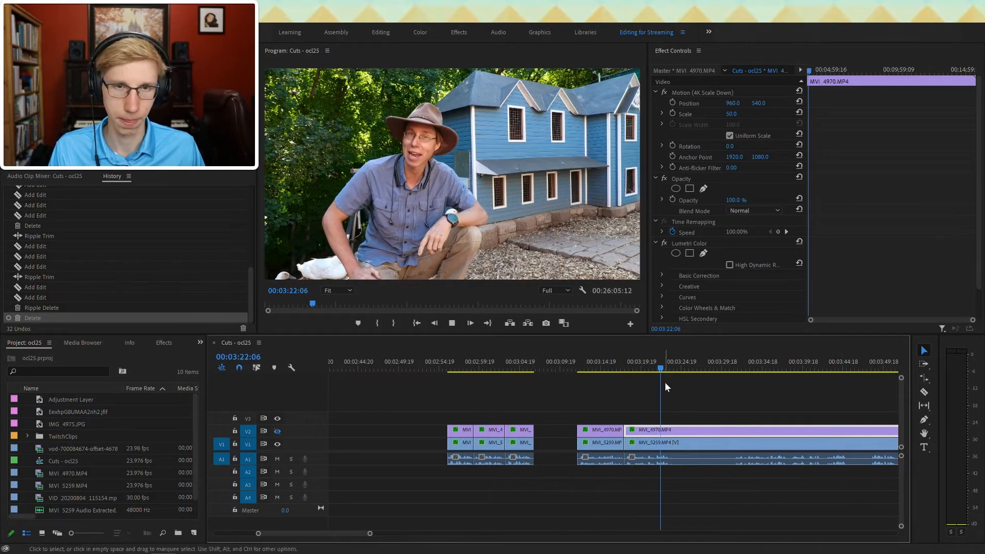
pyautogui.press('space')
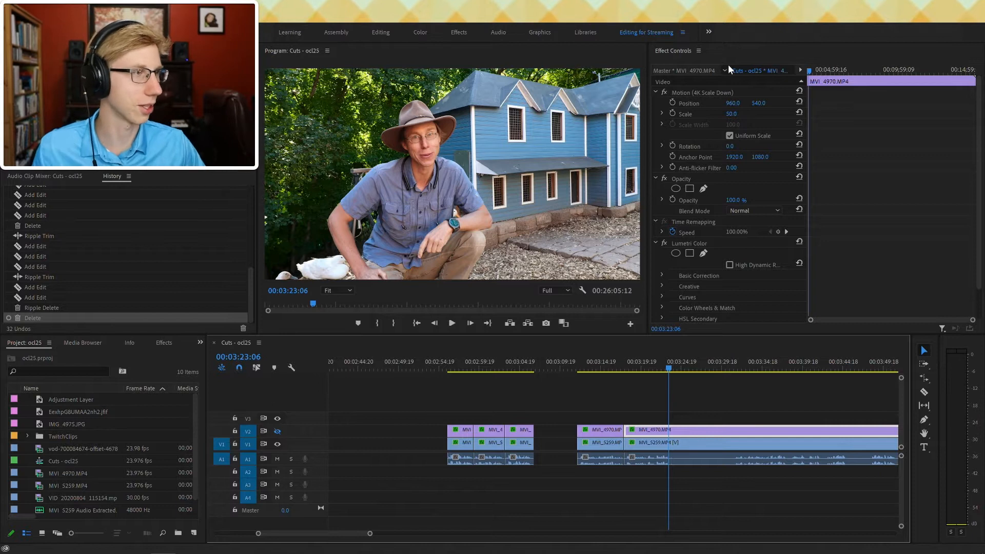
pyautogui.scroll(-5, 480, 473)
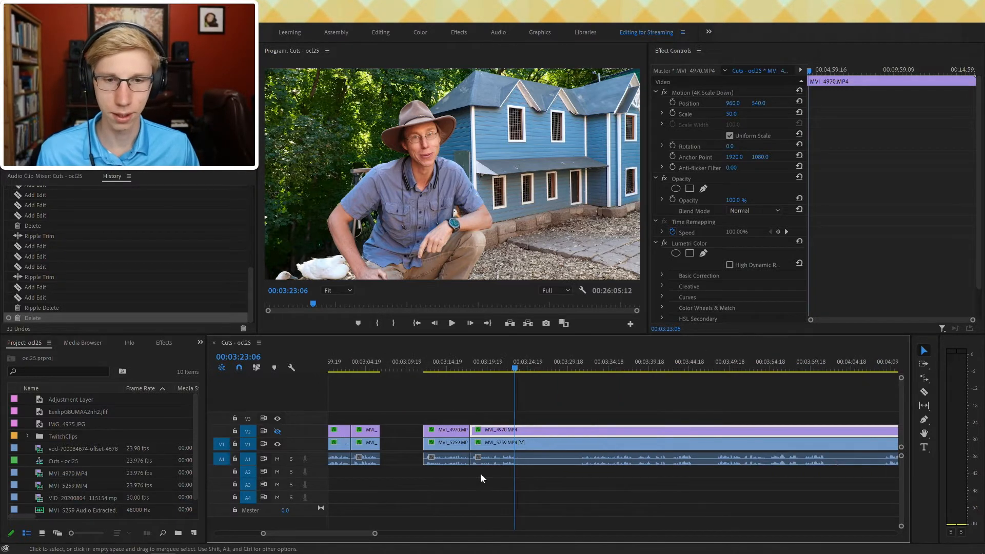
pyautogui.press('space')
pyautogui.click(523, 362)
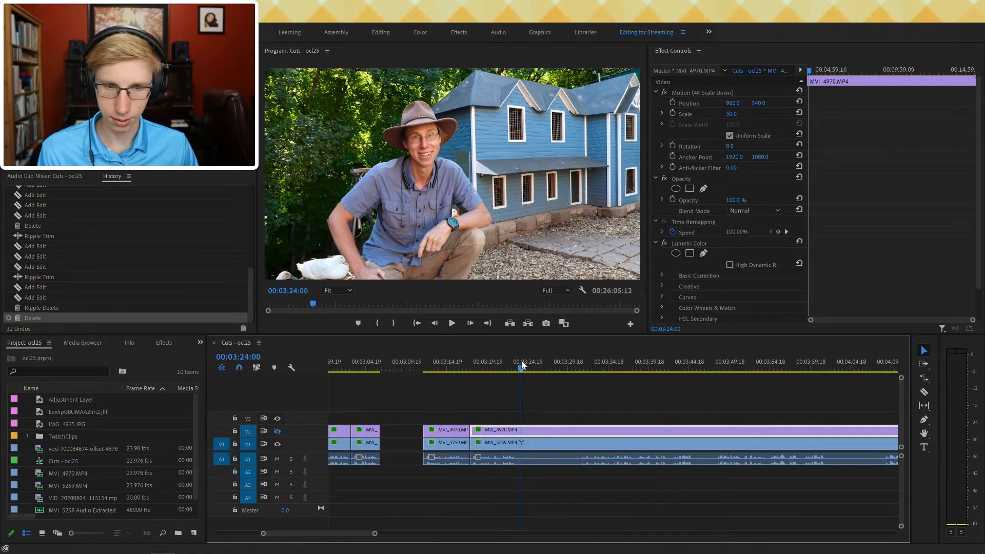
pyautogui.hotkey('ctrl', 'k')
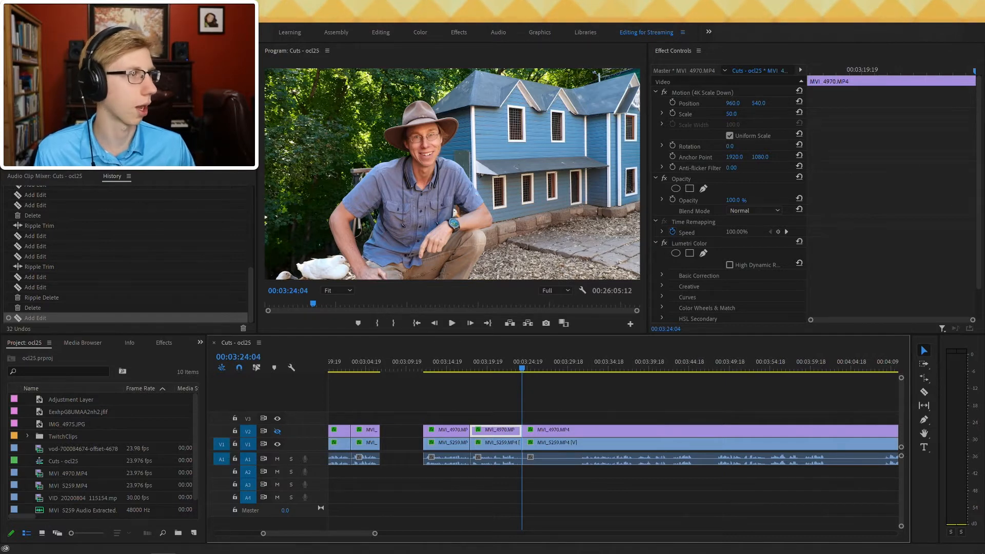
# - Review the footage from about 00:03:31, then cut out the segment between 00:03:24:04 and about 00:03:48 on all tracks, leaving its gap open
pyautogui.moveTo(550, 358); pyautogui.dragTo(579, 377)
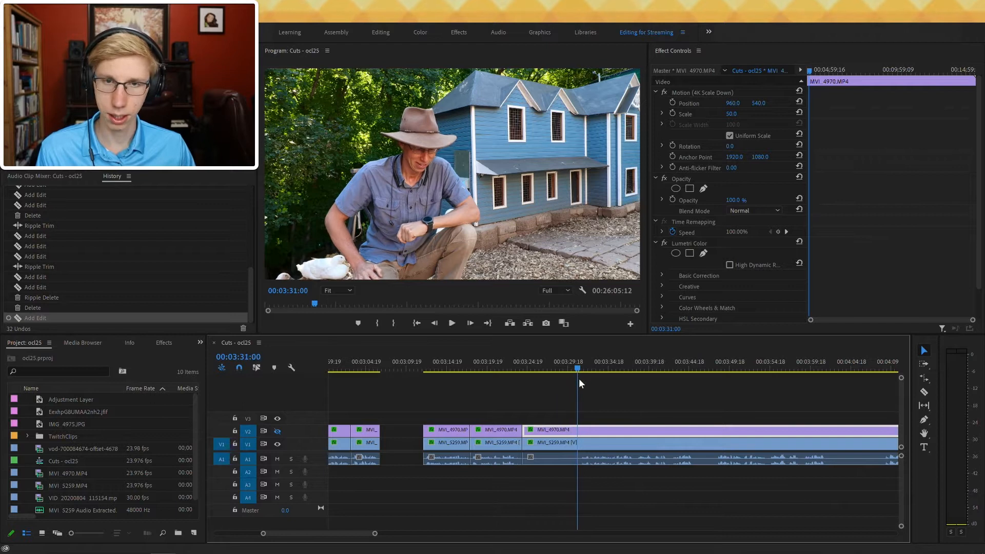
pyautogui.press('space')
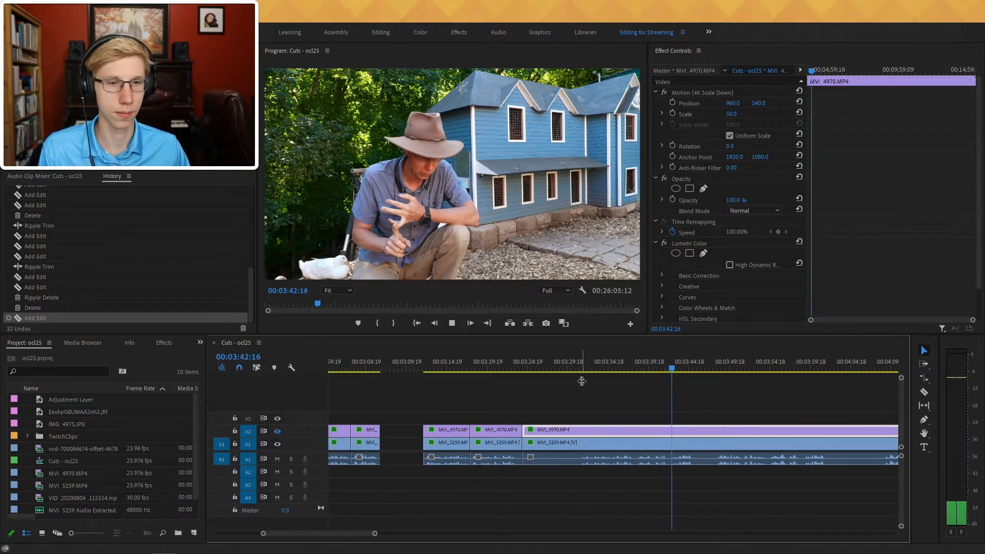
pyautogui.scroll(-4, 690, 446)
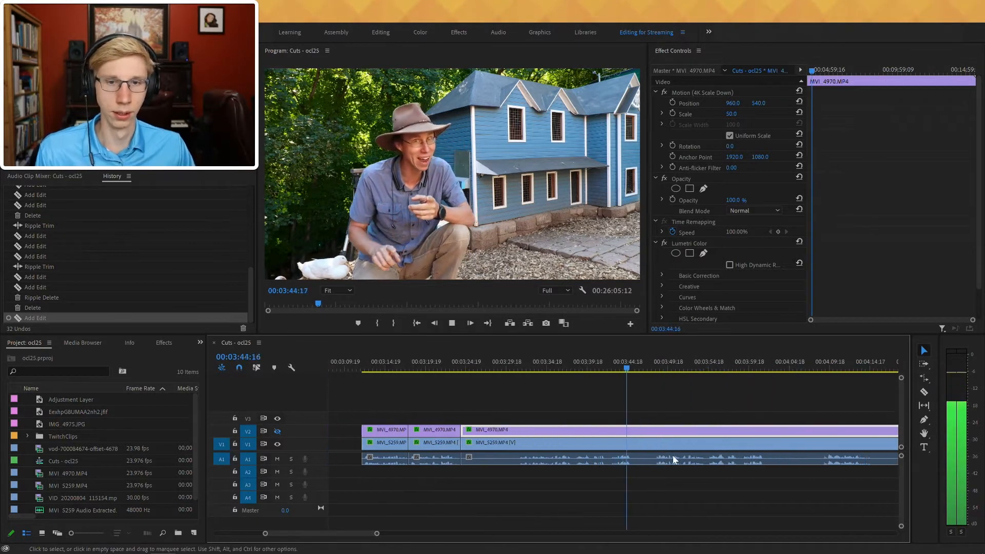
pyautogui.click(653, 368)
pyautogui.moveTo(590, 392); pyautogui.dragTo(576, 475)
pyautogui.press('Delete')
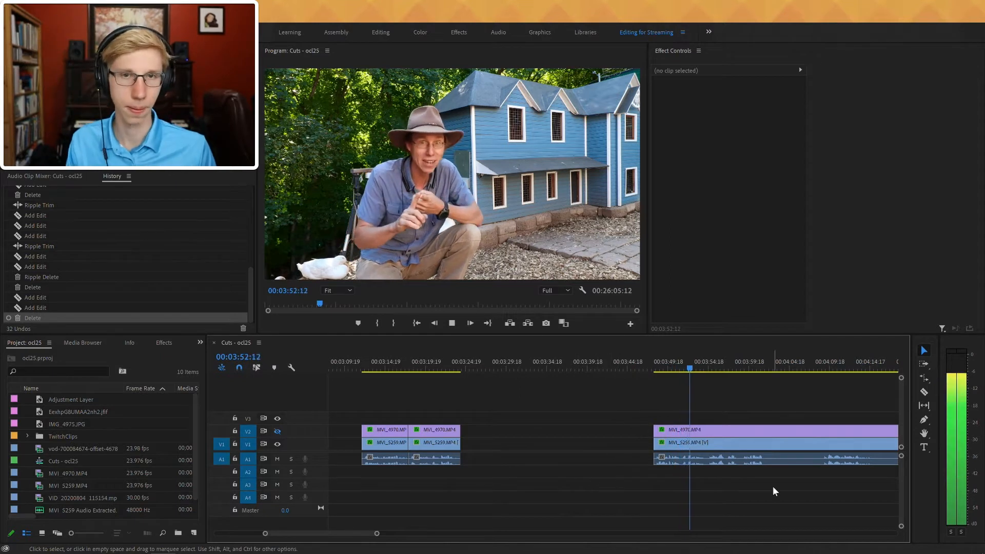
# - Review the footage following the new gap and split the clips at 00:04:01:14
pyautogui.scroll(-5, 773, 486)
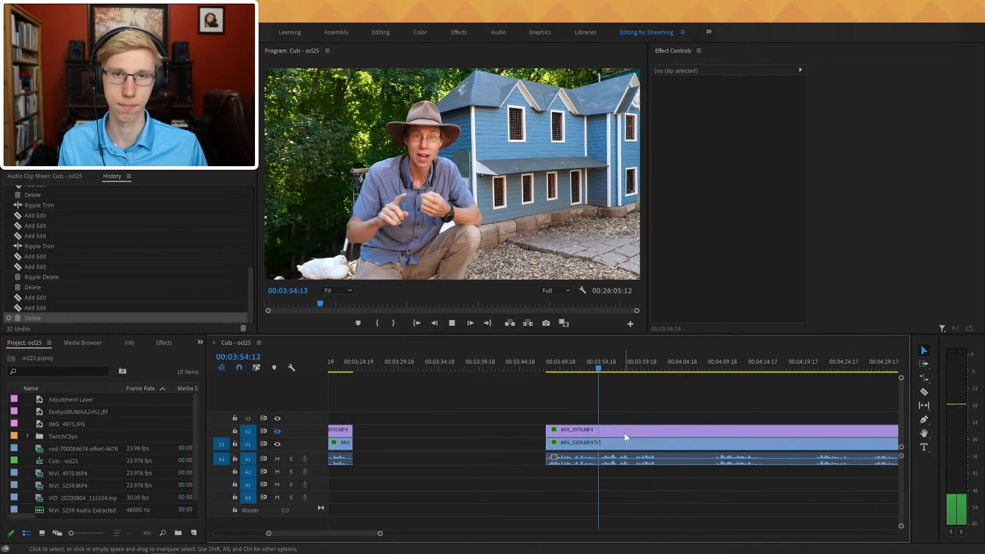
pyautogui.scroll(-2, 624, 433)
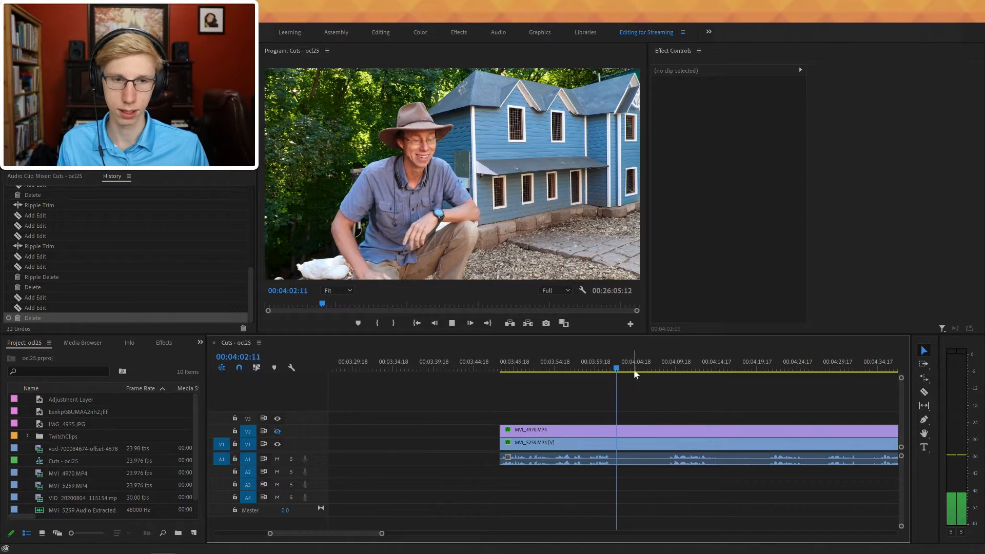
pyautogui.click(613, 371)
pyautogui.hotkey('ctrl', 'k')
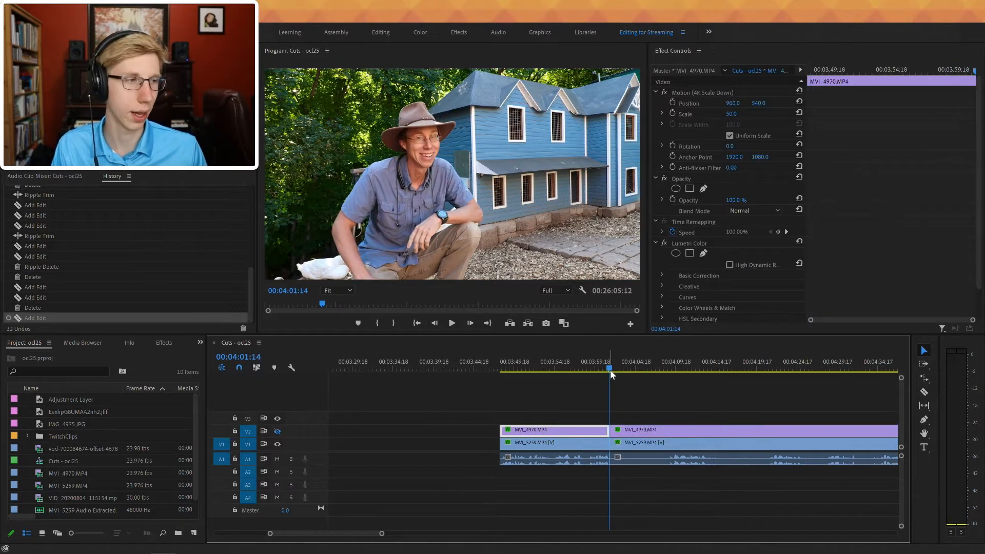
# - Review the footage from about 00:04:08 and split the clips at about 00:04:08:18, 00:04:14:23 and 00:04:21:10
pyautogui.moveTo(621, 361); pyautogui.dragTo(660, 357)
pyautogui.click(661, 360)
pyautogui.press('space')
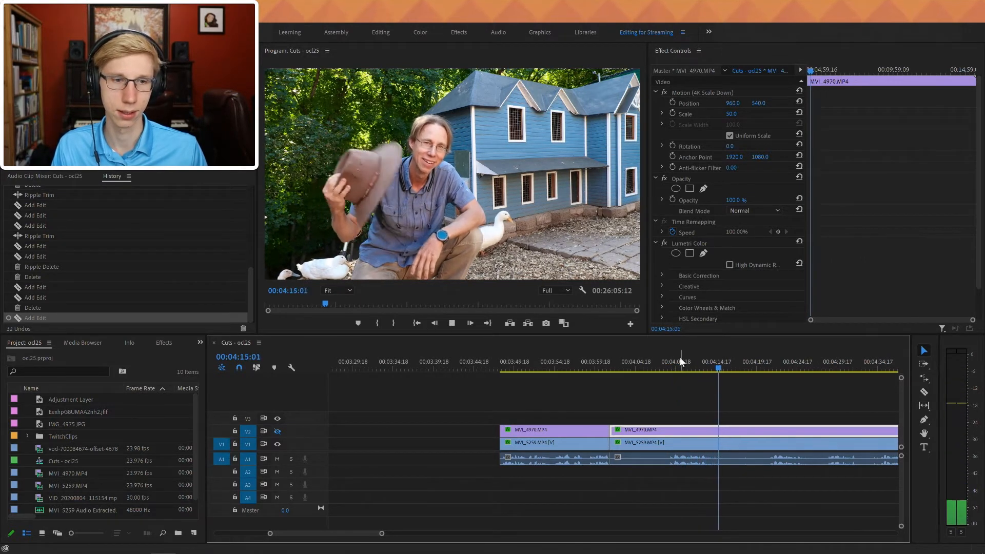
pyautogui.click(667, 366)
pyautogui.hotkey('ctrl', 'k')
pyautogui.moveTo(697, 367); pyautogui.dragTo(718, 379)
pyautogui.hotkey('ctrl', 'k')
pyautogui.moveTo(779, 370); pyautogui.dragTo(772, 386)
pyautogui.hotkey('ctrl', 'k')
# - Ripple-delete the segment between 00:04:14:23 and about 00:04:21:10 on all tracks
pyautogui.press('space')
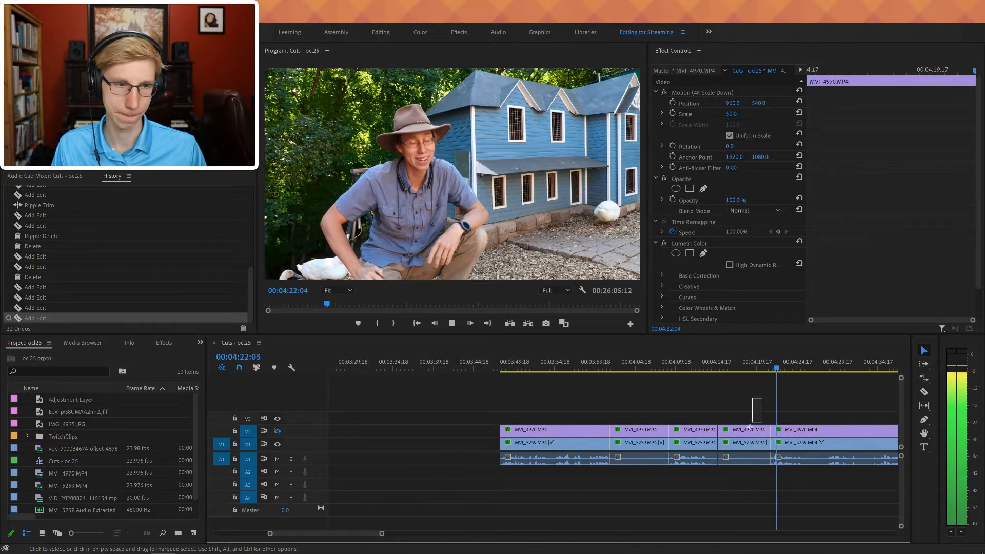
pyautogui.click(737, 459)
pyautogui.hotkey('shift', 'Delete')
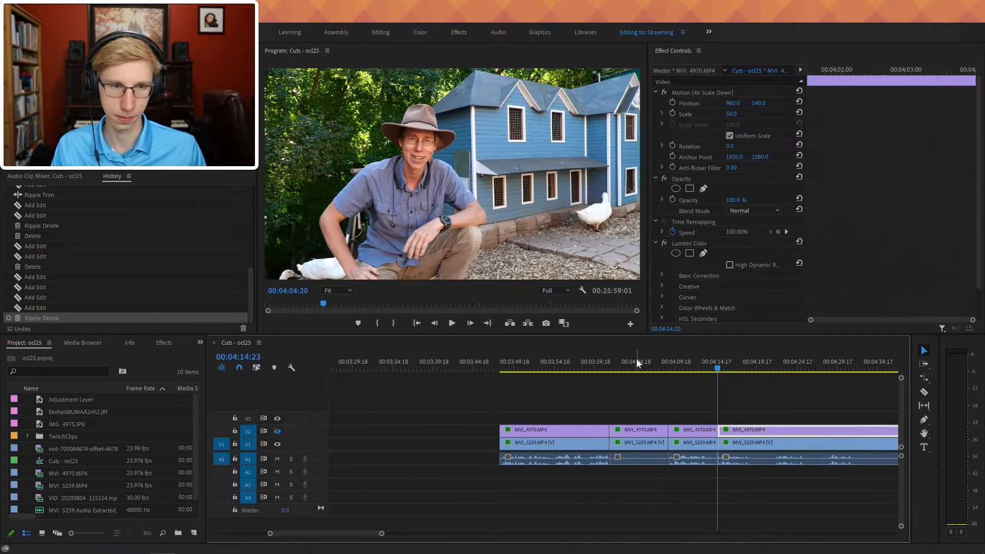
# - Check the segment between 00:04:01:14 and about 00:04:08:18, then delete it on all tracks, leaving its gap open
pyautogui.click(637, 360)
pyautogui.click(727, 373)
pyautogui.press('space')
pyautogui.moveTo(655, 396); pyautogui.dragTo(642, 472)
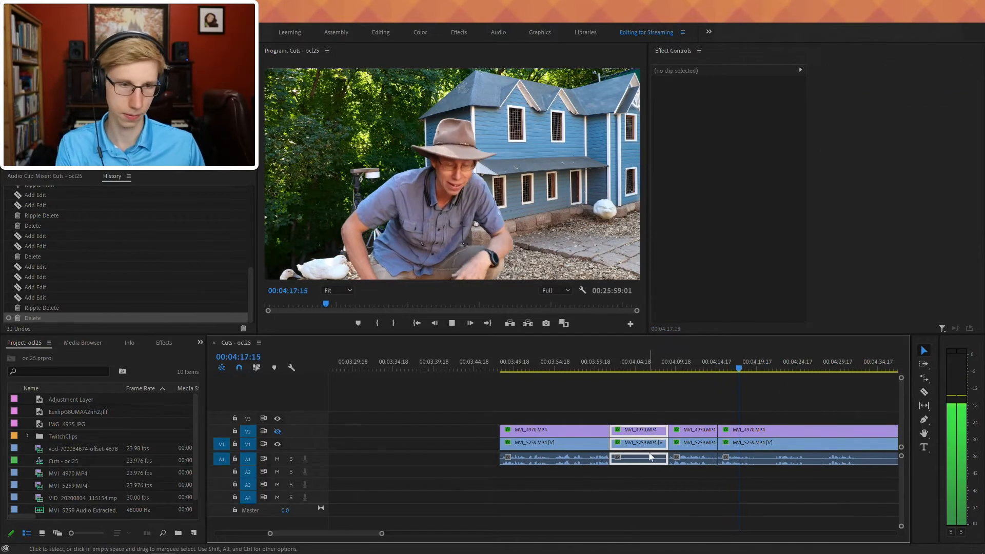
pyautogui.press('Delete')
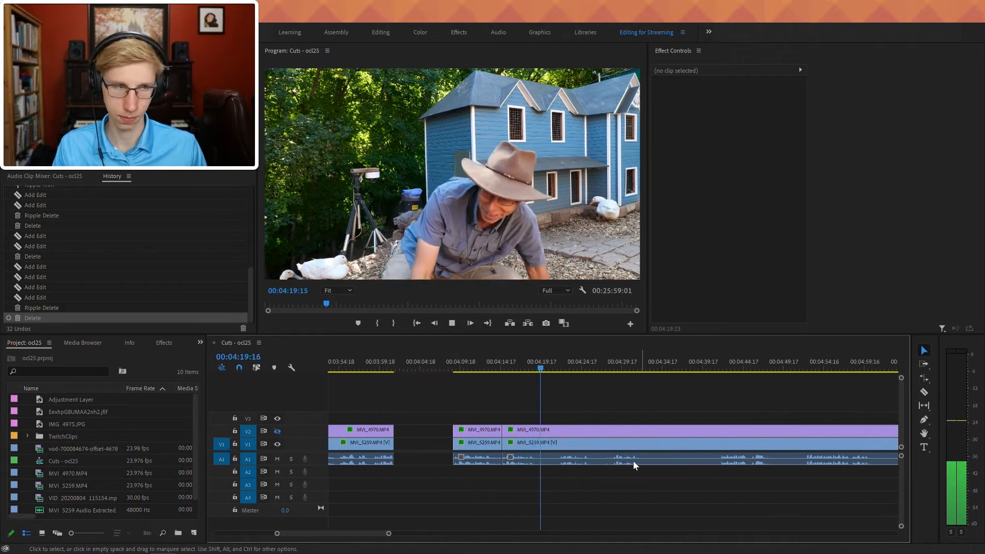
# - Split the clips at about 00:04:19:09 and replay the footage from the preceding takes
pyautogui.moveTo(513, 354); pyautogui.dragTo(480, 368)
pyautogui.hotkey('ctrl', 'k')
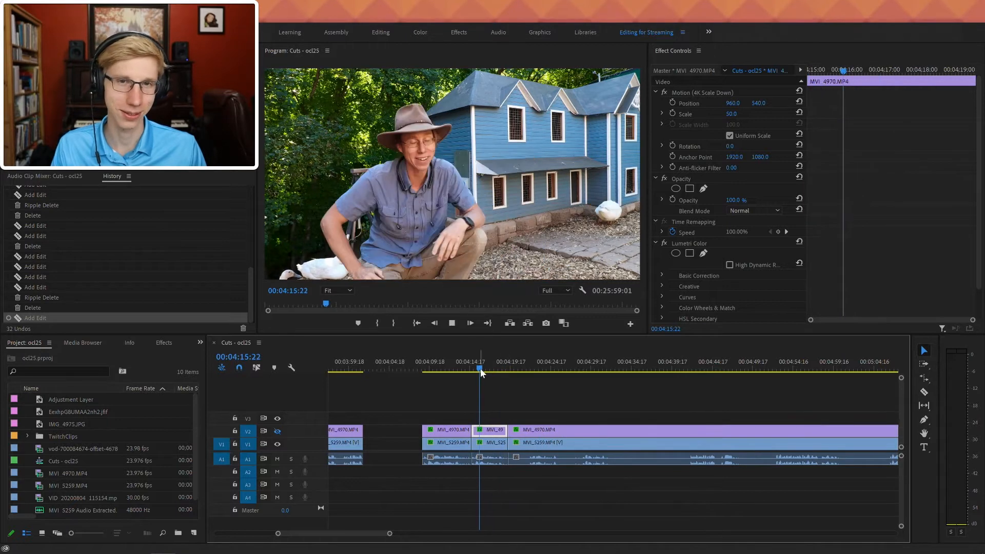
pyautogui.press('space')
pyautogui.click(433, 361)
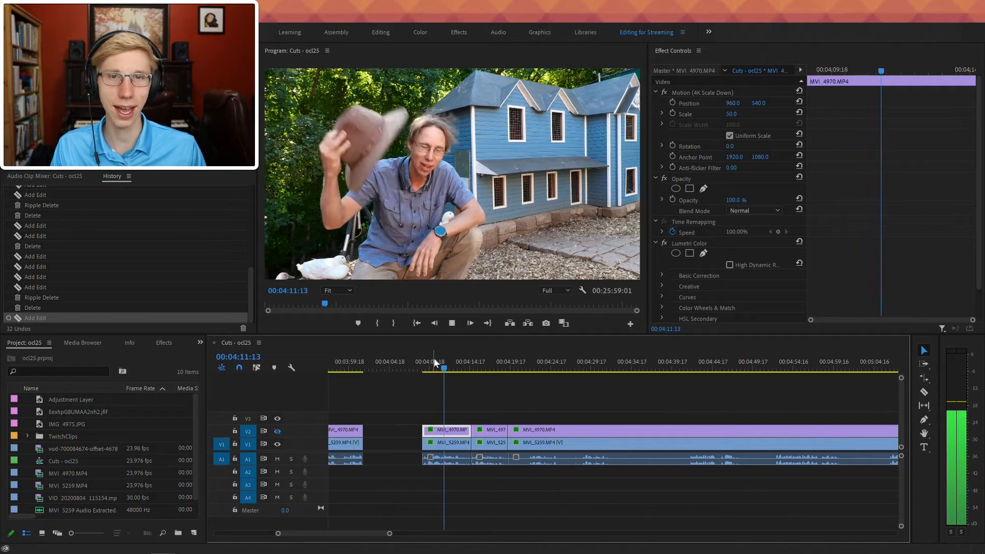
pyautogui.press('space')
# - Review the footage after the 00:04:19 cut and ripple-trim the start of the last clips up to about 00:04:22
pyautogui.moveTo(502, 370); pyautogui.dragTo(528, 393)
pyautogui.press('space')
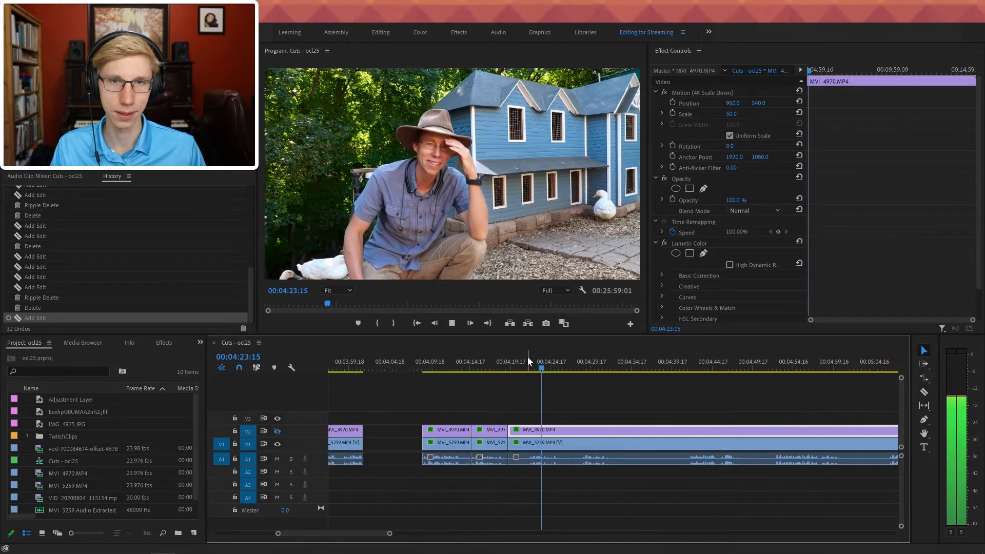
pyautogui.moveTo(535, 359); pyautogui.dragTo(525, 395)
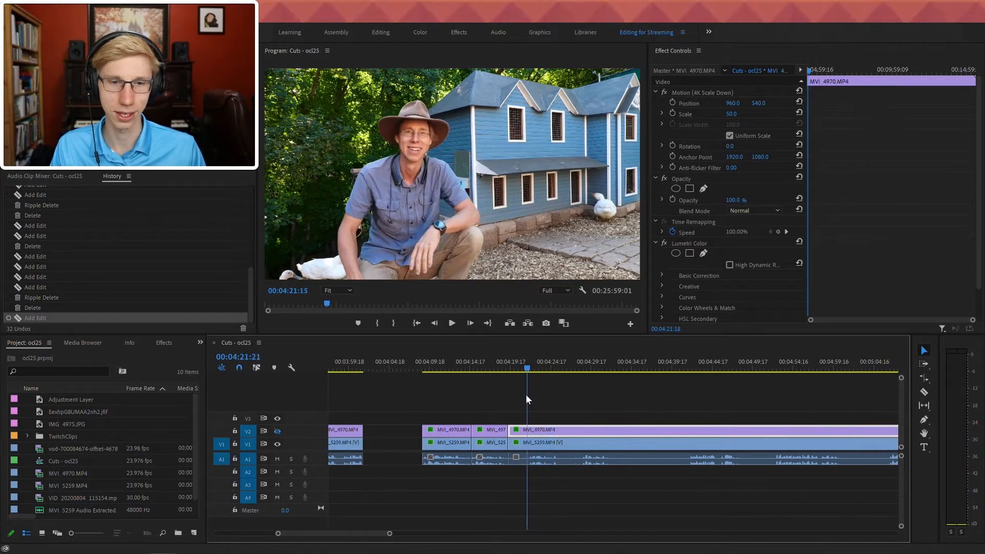
pyautogui.press('q')
pyautogui.press('space')
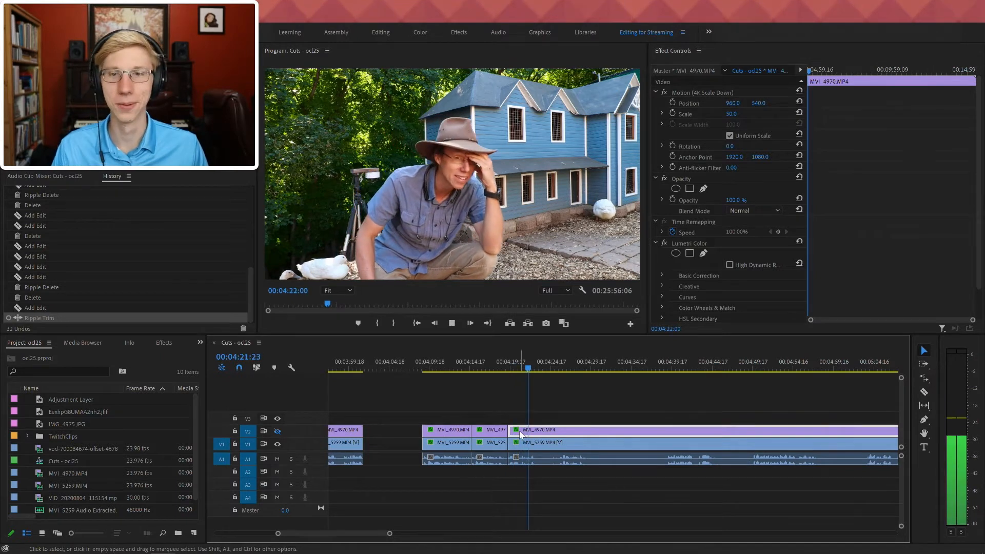
# - Split the clips at about 00:04:23 and continue reviewing from just past the cut
pyautogui.scroll(-2, 527, 432)
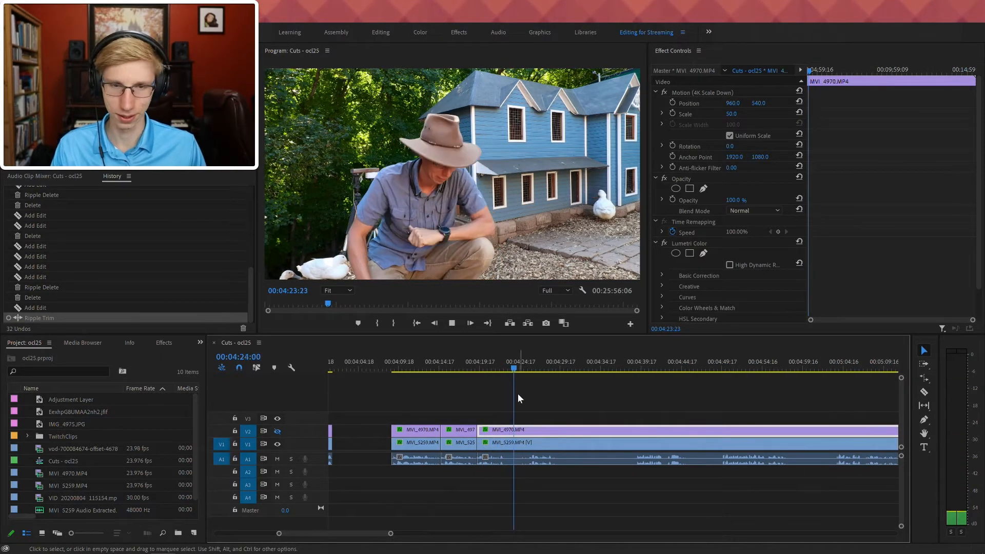
pyautogui.click(507, 369)
pyautogui.hotkey('ctrl', 'k')
pyautogui.click(513, 361)
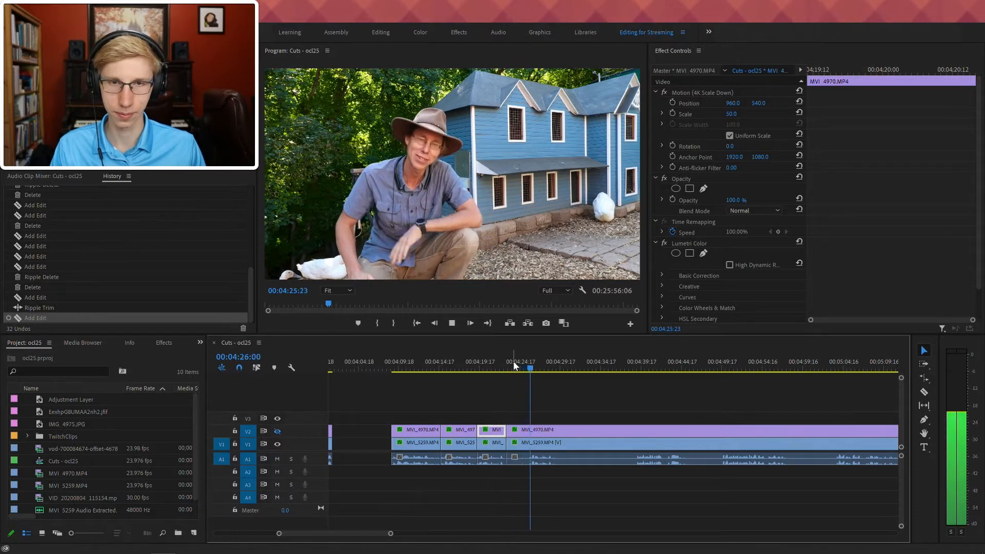
# - Ripple-trim the start of the last clips up to 00:04:25:15 and split the clips at about 00:04:27
pyautogui.moveTo(531, 368); pyautogui.dragTo(528, 377)
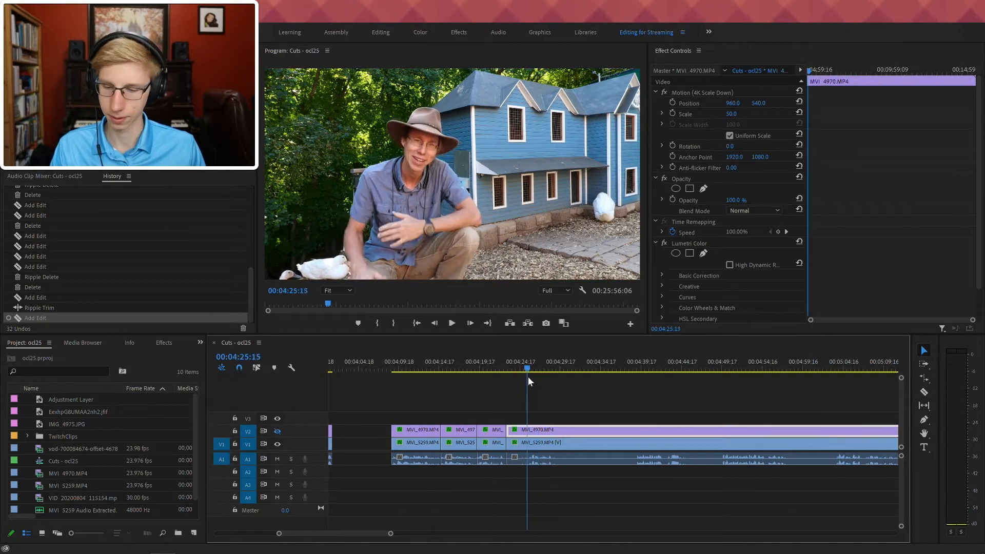
pyautogui.press('q')
pyautogui.press('space')
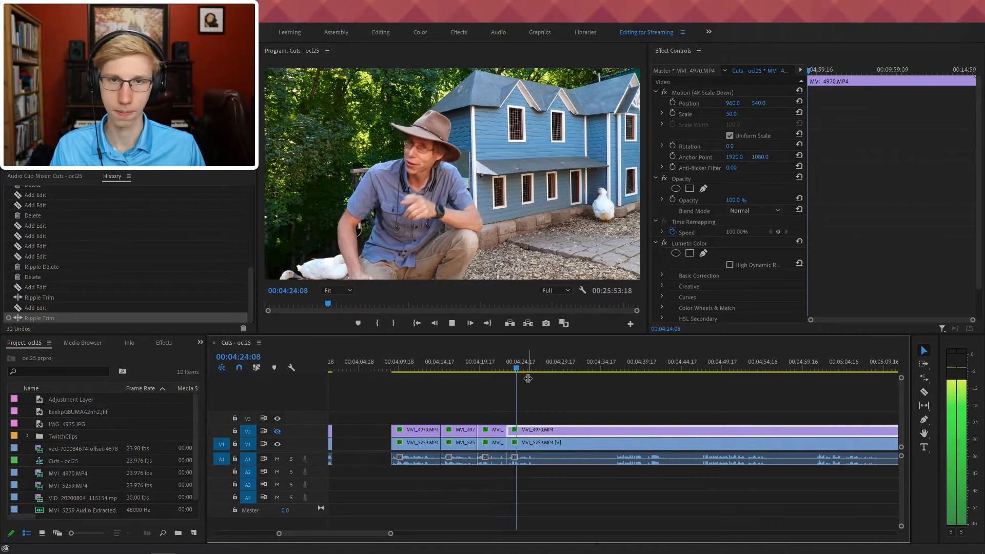
pyautogui.scroll(-3, 540, 397)
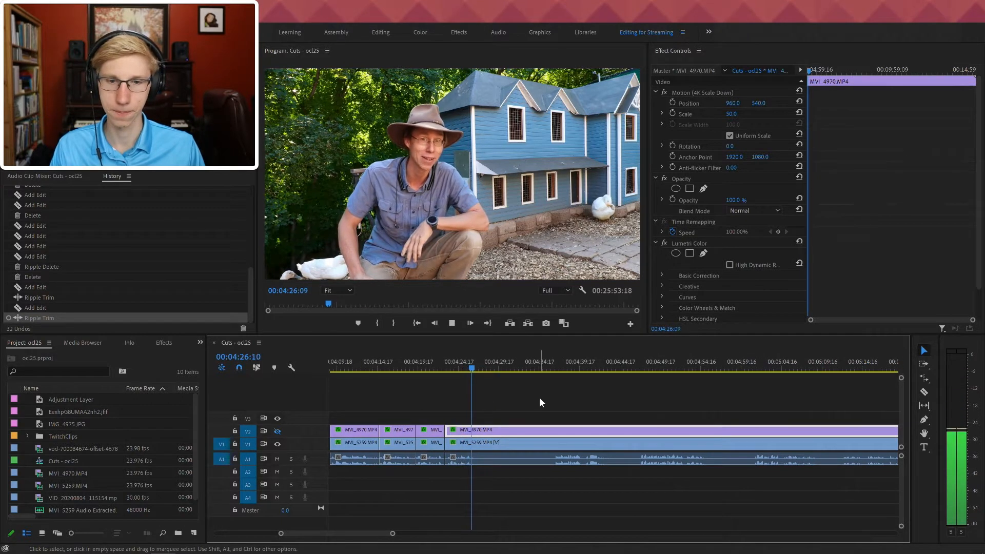
pyautogui.hotkey('ctrl', 'k')
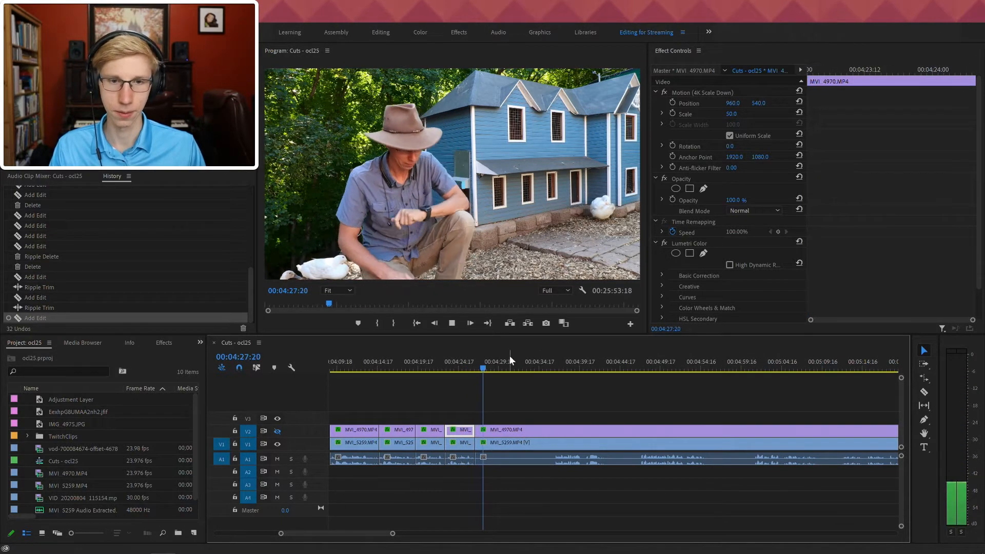
# - Split the clips at about 00:04:36 and delete the segment from about 00:04:27 up to that cut on all tracks, leaving its gap open
pyautogui.moveTo(509, 357); pyautogui.dragTo(544, 365)
pyautogui.press('space')
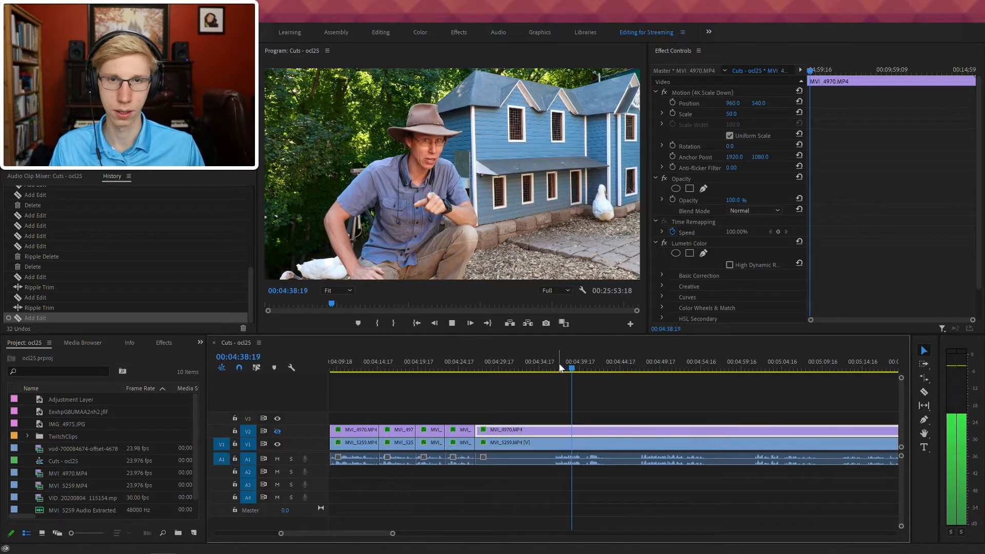
pyautogui.moveTo(560, 374); pyautogui.dragTo(585, 369)
pyautogui.hotkey('ctrl', 'k')
pyautogui.press('space')
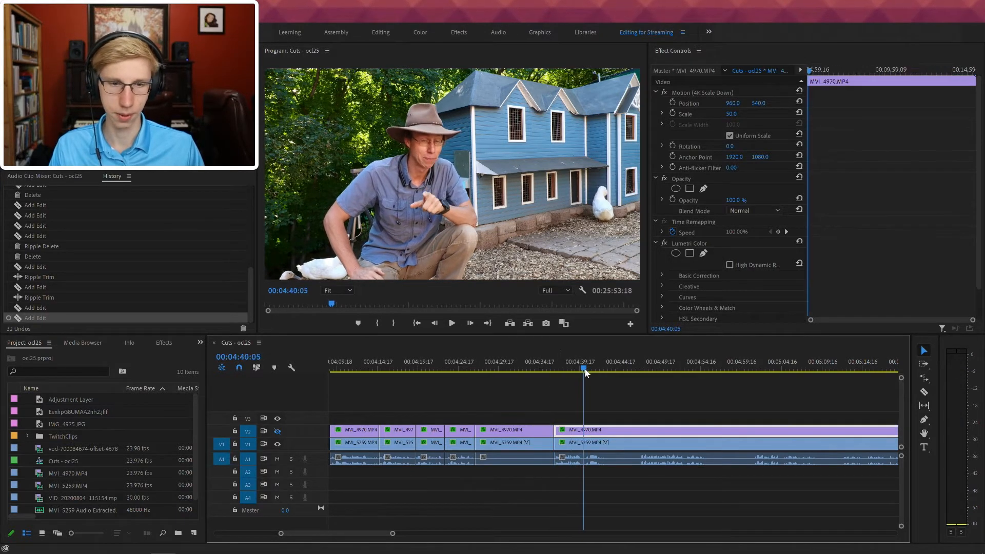
pyautogui.moveTo(525, 399); pyautogui.dragTo(498, 469)
pyautogui.press('Delete')
pyautogui.press('space')
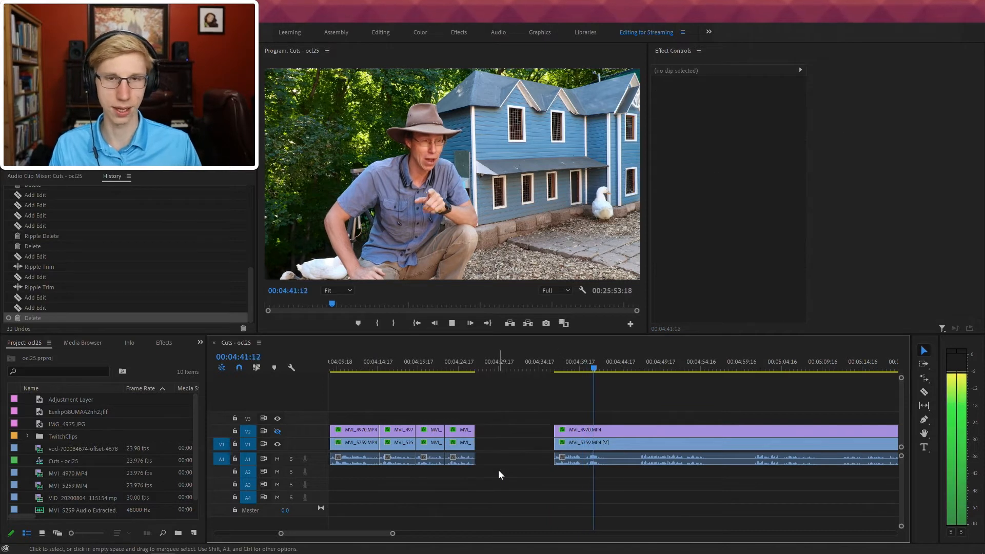
# - Split the clips at 00:04:39:21 and ripple-trim the start of the clips after the cut up to 00:04:46:22
pyautogui.click(581, 355)
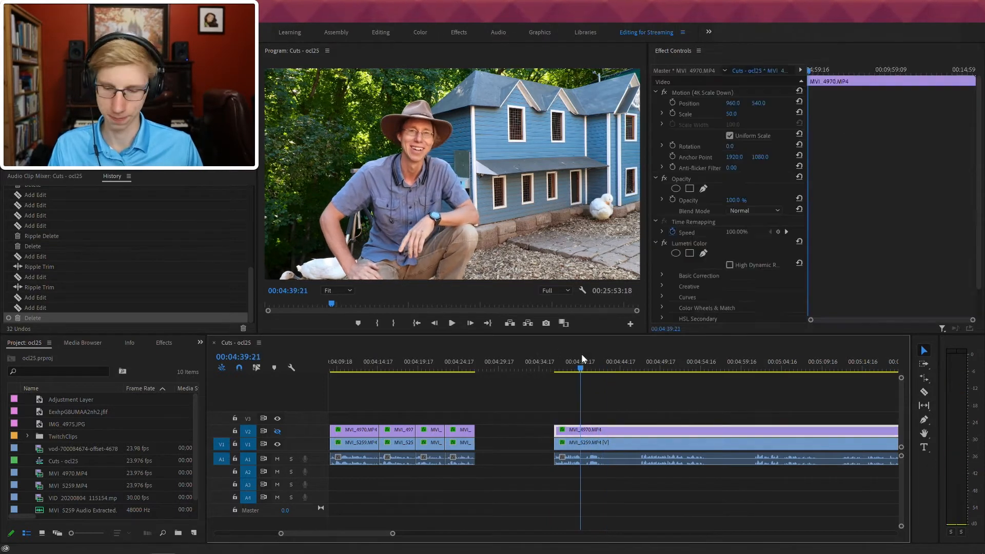
pyautogui.hotkey('ctrl', 'k')
pyautogui.moveTo(622, 360); pyautogui.dragTo(636, 366)
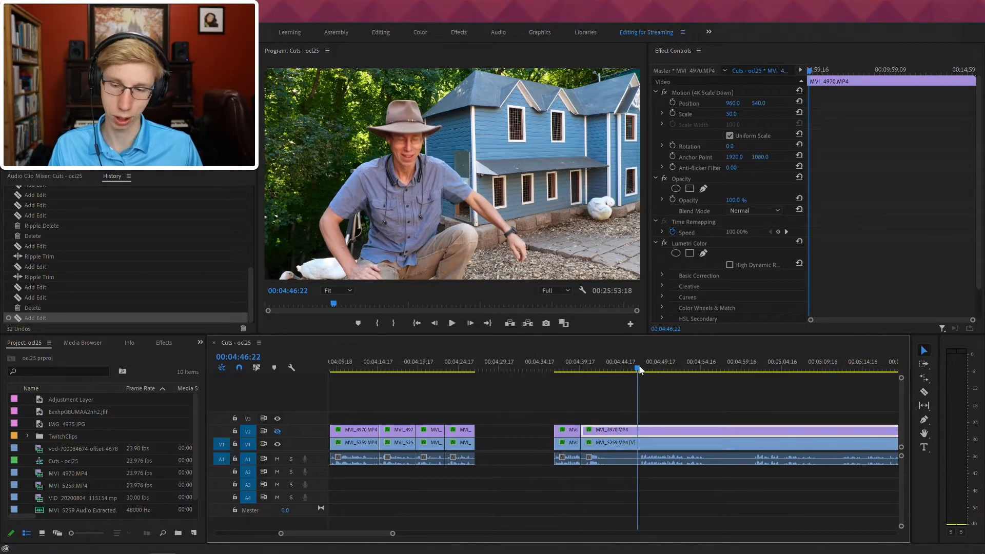
pyautogui.press('q')
pyautogui.press('space')
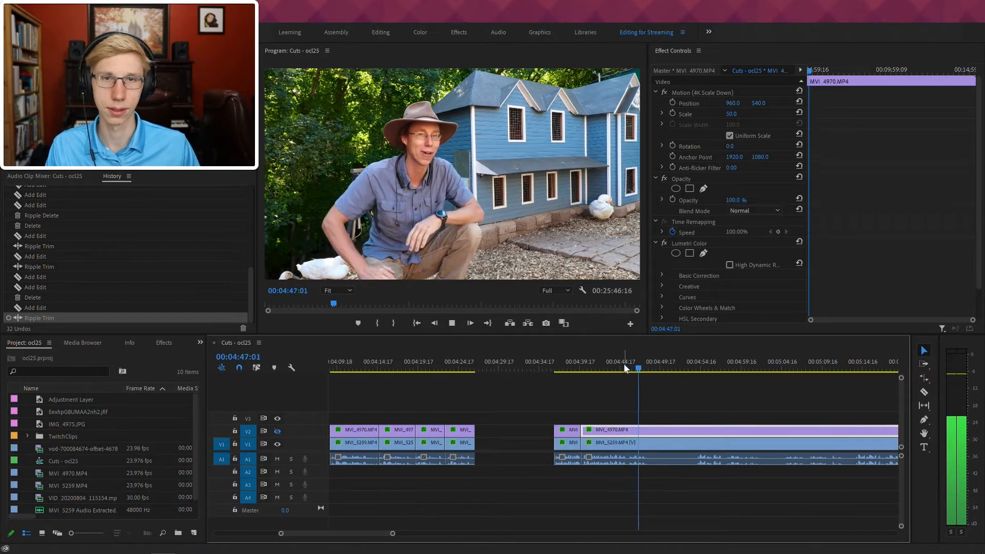
# - Split the clips at about 00:04:48 and review the footage from about 00:04:53 onward
pyautogui.hotkey('ctrl', 'k')
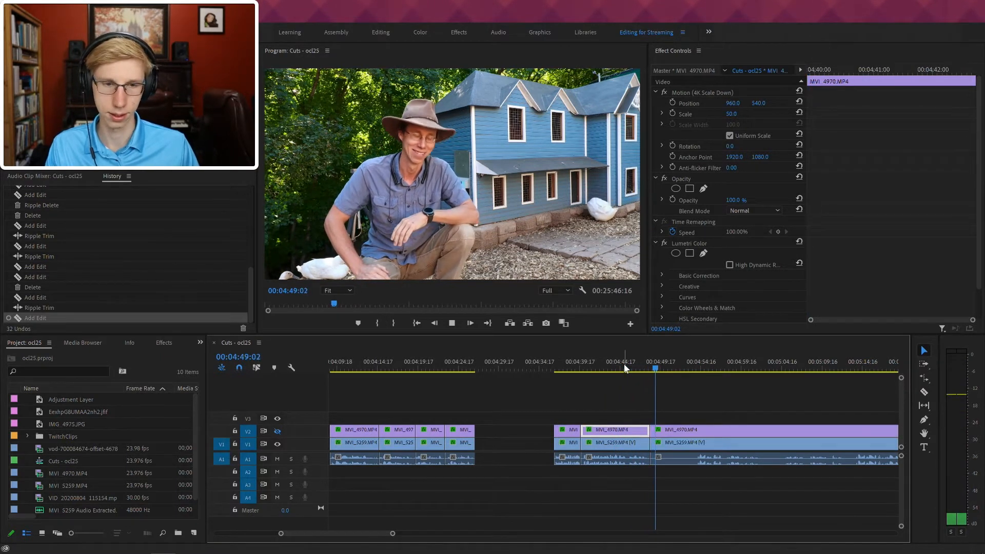
pyautogui.click(686, 365)
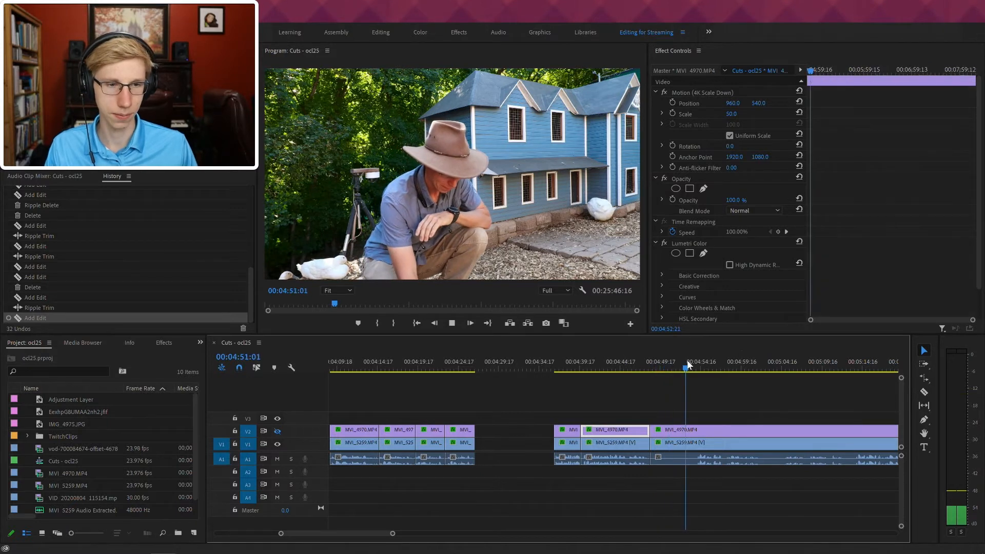
pyautogui.press('space')
pyautogui.scroll(-5, 655, 440)
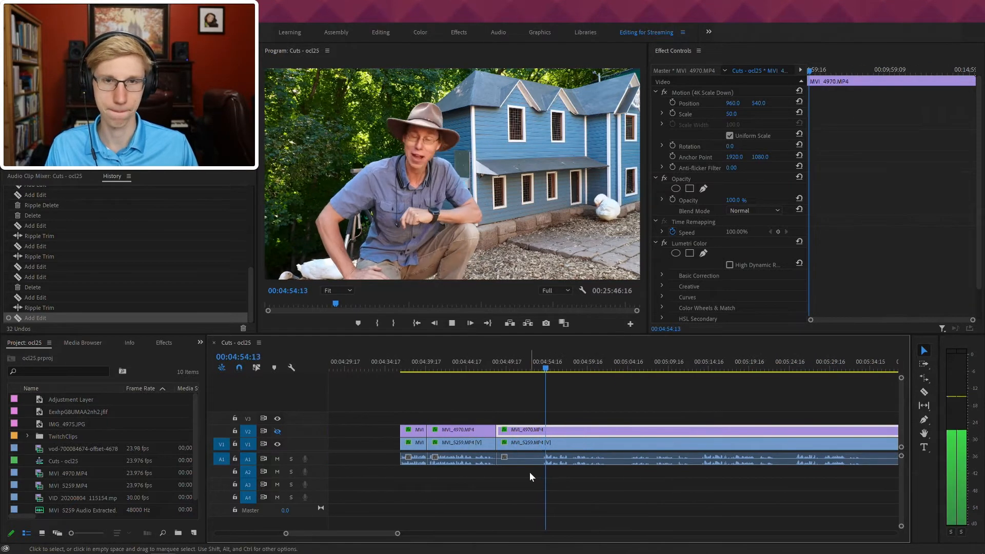
# - Split the clips at about 00:04:54 and delete the segment from about 00:04:48 up to that cut on all tracks, leaving its gap open
pyautogui.moveTo(537, 367); pyautogui.dragTo(542, 372)
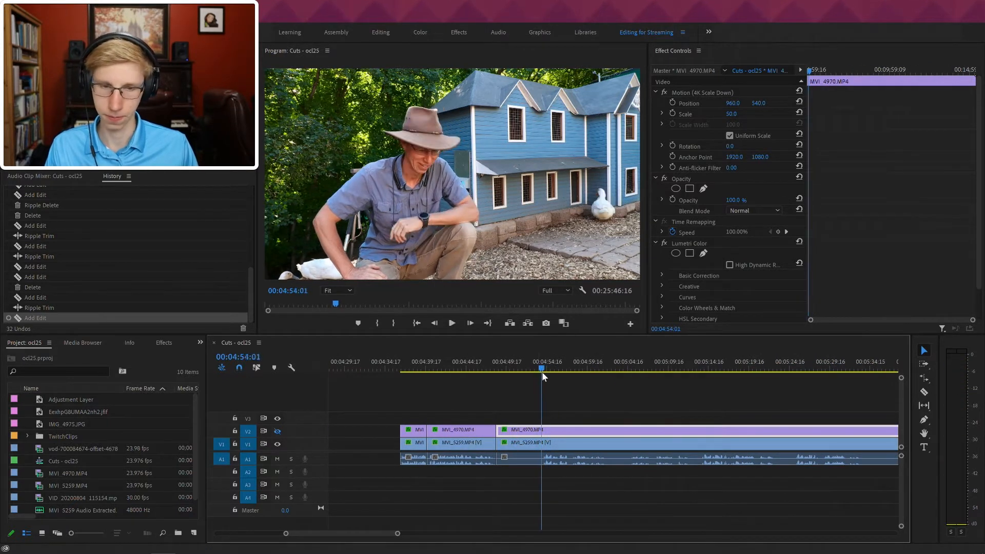
pyautogui.press('q')
pyautogui.hotkey('ctrl', 'z')
pyautogui.click(540, 370)
pyautogui.hotkey('ctrl', 'k')
pyautogui.press('space')
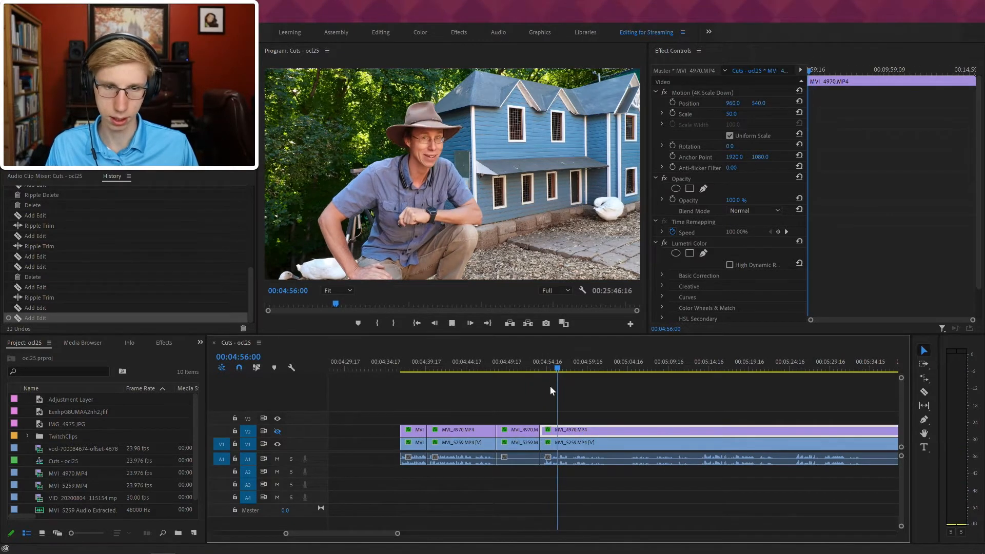
pyautogui.moveTo(516, 498); pyautogui.dragTo(522, 435)
pyautogui.press('Delete')
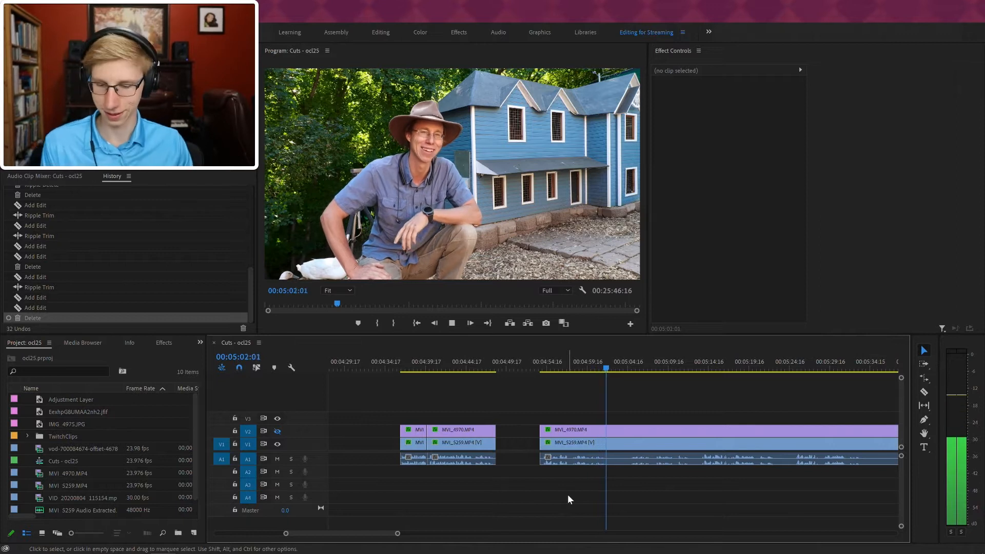
# - Split the clips at about 00:05:03 and ripple-trim the start of the clips after the cut up to about 00:05:13:14
pyautogui.hotkey('ctrl', 'k')
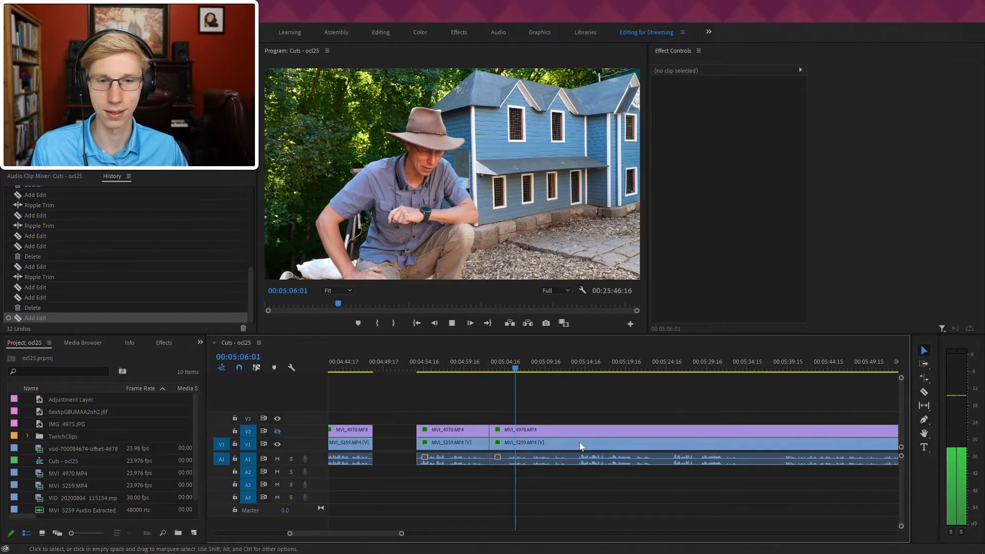
pyautogui.moveTo(537, 367); pyautogui.dragTo(576, 376)
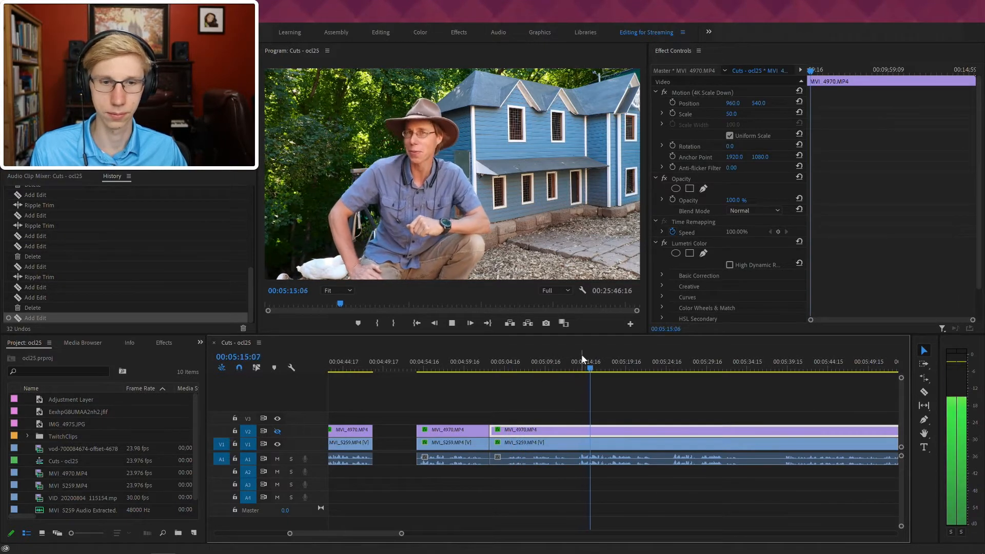
pyautogui.click(577, 370)
pyautogui.press('q')
pyautogui.press('space')
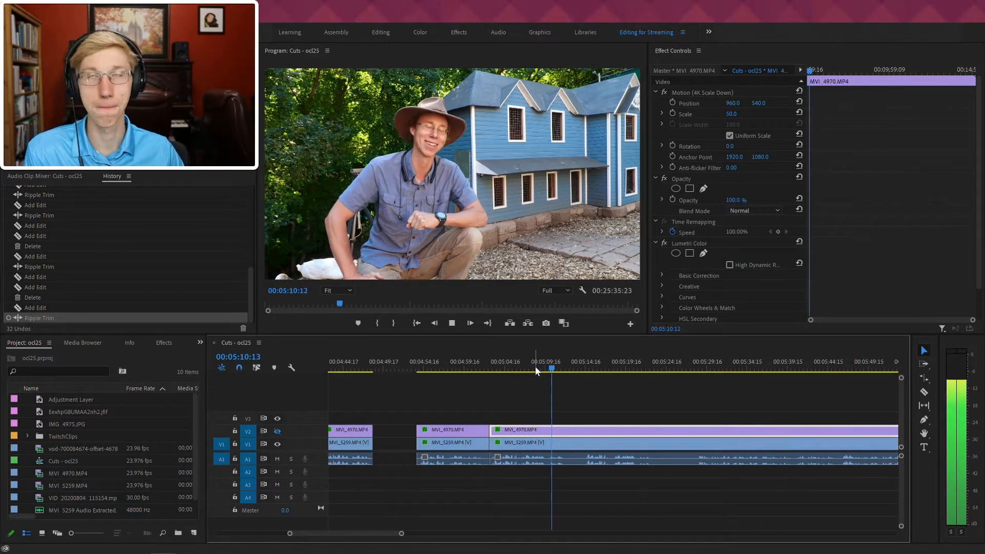
# - Split the clips at about 00:05:12:06, ripple-trim the start of the following clips up to about 00:05:14, and review the footage after the cut
pyautogui.hotkey('ctrl', 'k')
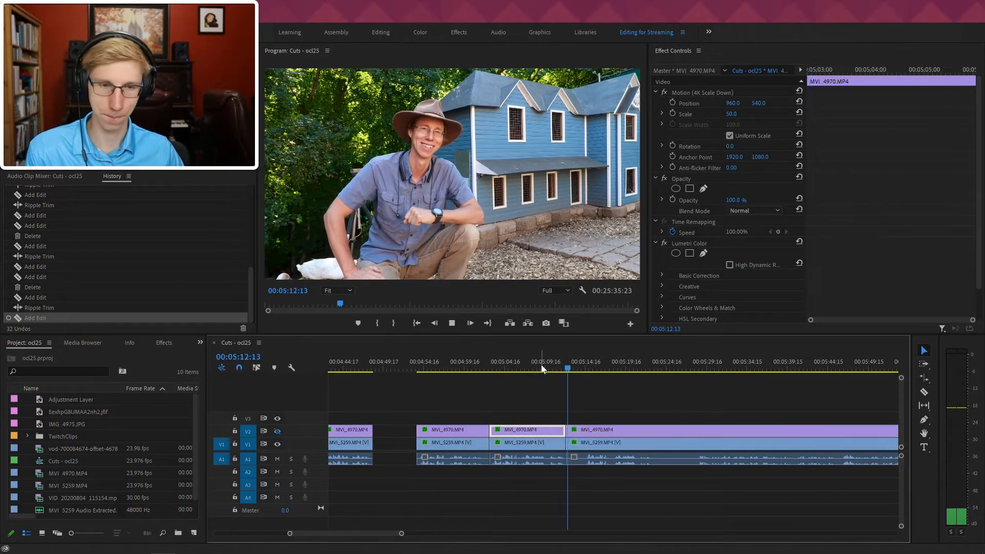
pyautogui.click(583, 371)
pyautogui.press('q')
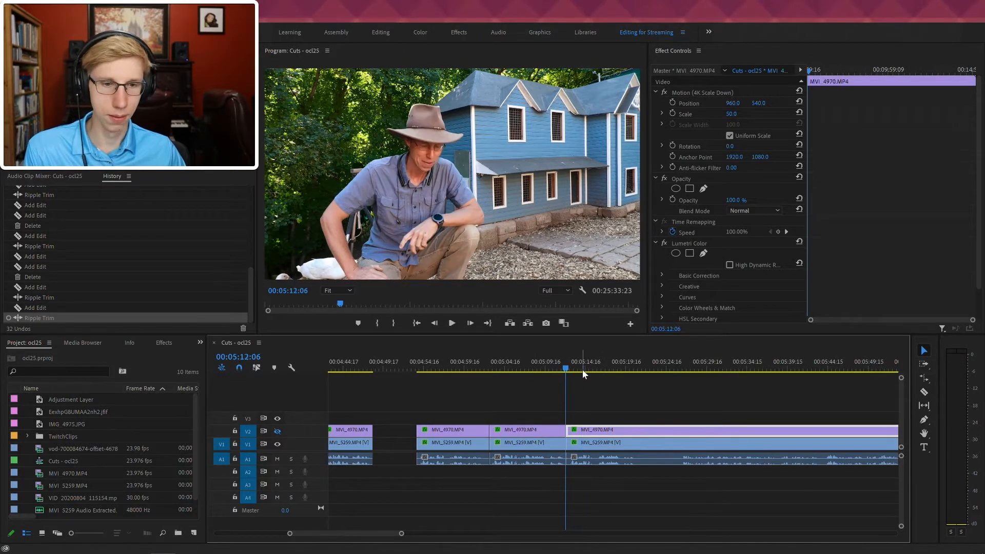
pyautogui.press('space')
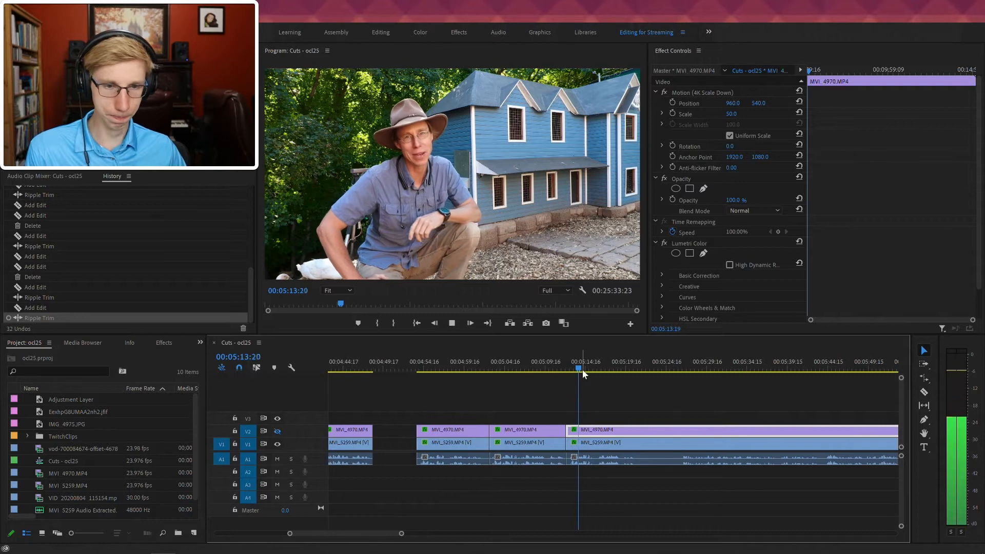
pyautogui.scroll(-5, 592, 408)
pyautogui.scroll(-4, 553, 408)
pyautogui.scroll(-2, 478, 414)
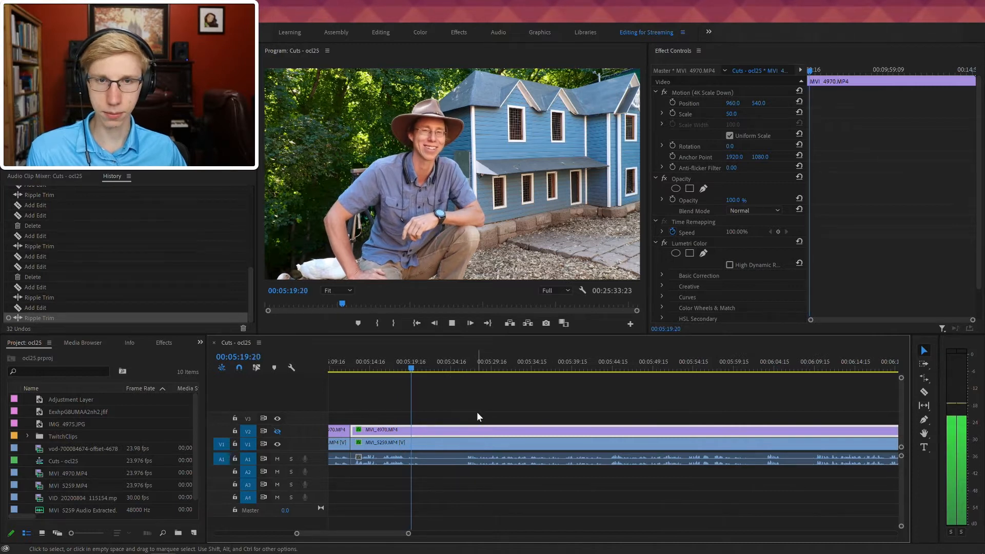
# - Split the clips at about 00:05:21:05 and move the playhead to about 00:05:26 to continue reviewing
pyautogui.press('space')
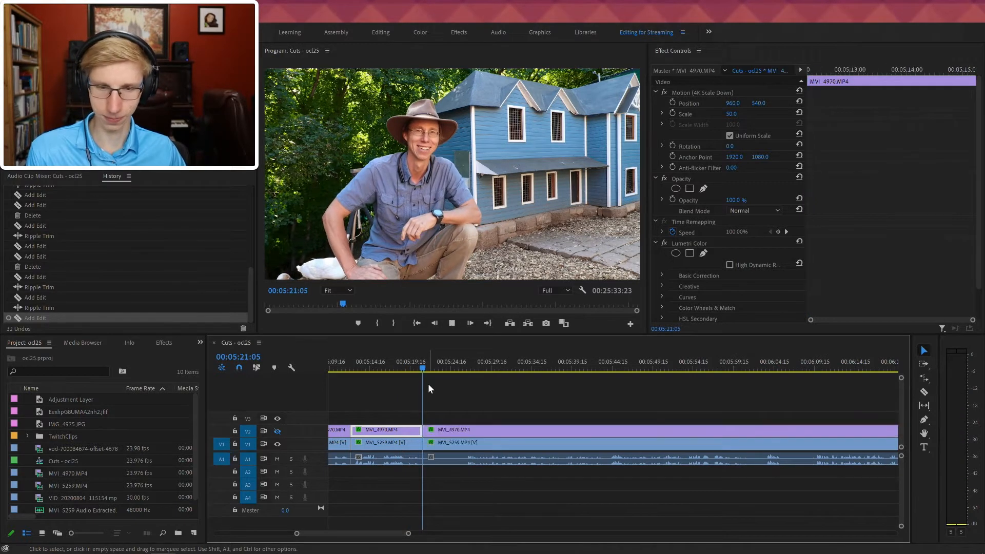
pyautogui.hotkey('ctrl', 'k')
pyautogui.press('space')
pyautogui.click(467, 366)
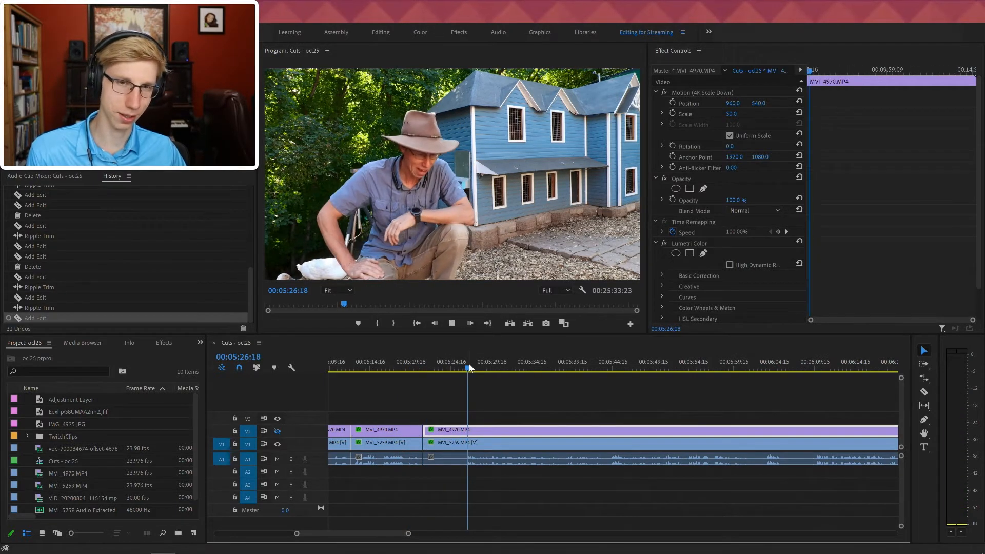
# - Review the footage from about 00:05:27 to 00:06:10 to find where the next usable take starts
pyautogui.scroll(-7, 513, 396)
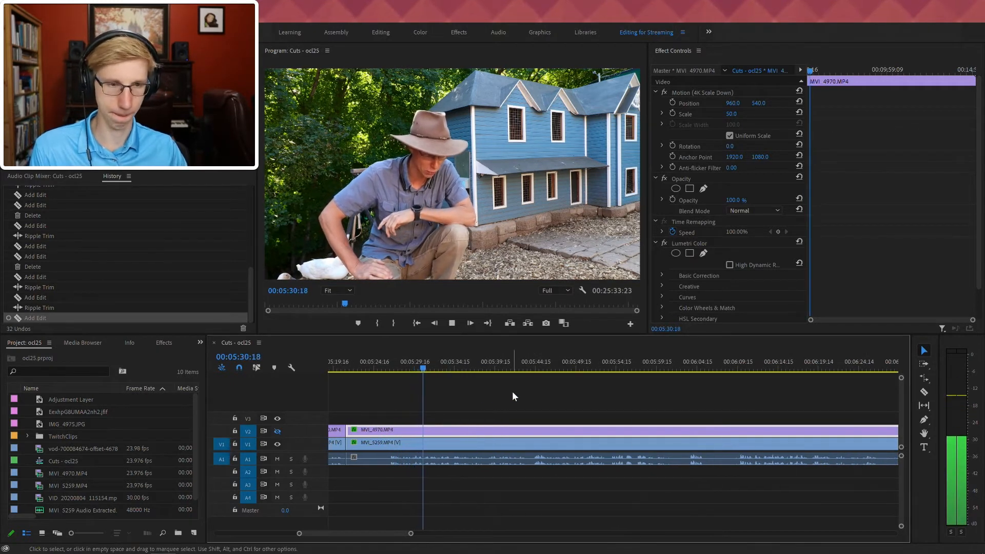
pyautogui.press('\\')
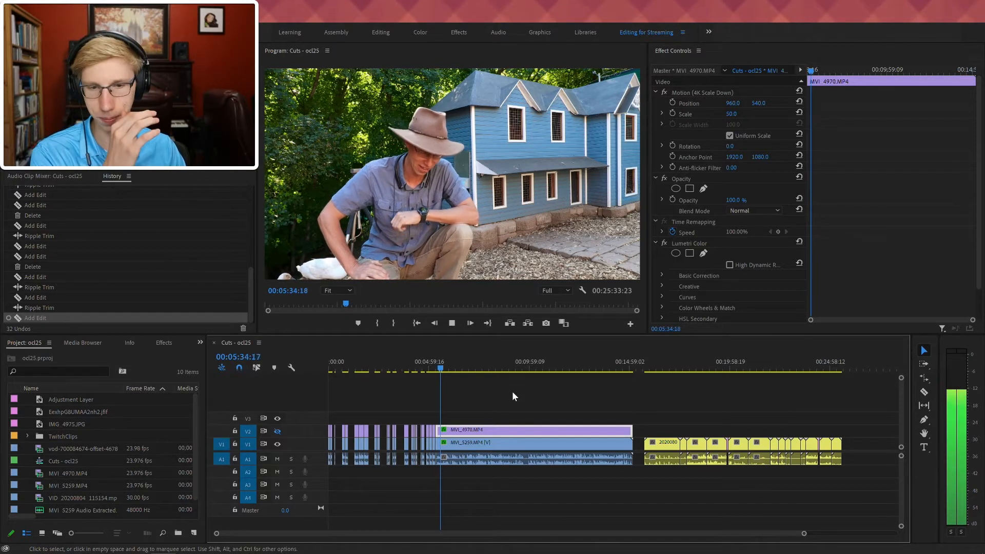
pyautogui.press('\\')
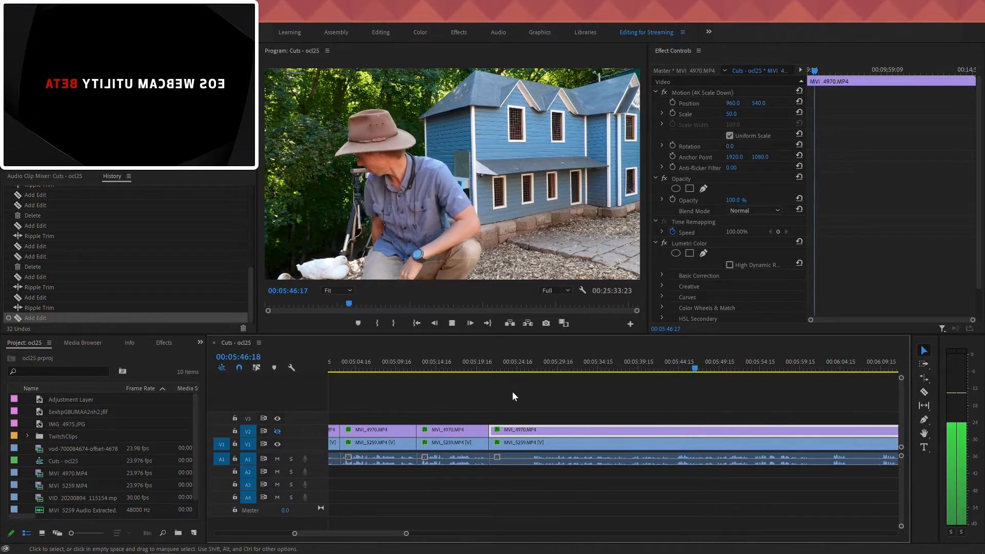
pyautogui.scroll(-6, 638, 432)
pyautogui.scroll(-3, 635, 428)
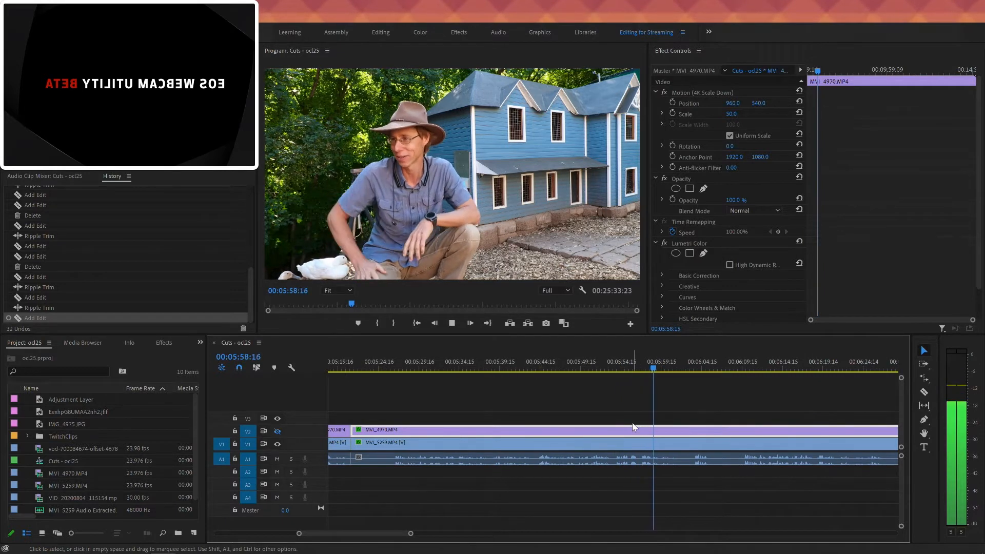
pyautogui.scroll(-2, 635, 428)
pyautogui.scroll(-3, 634, 428)
pyautogui.scroll(-3, 634, 428)
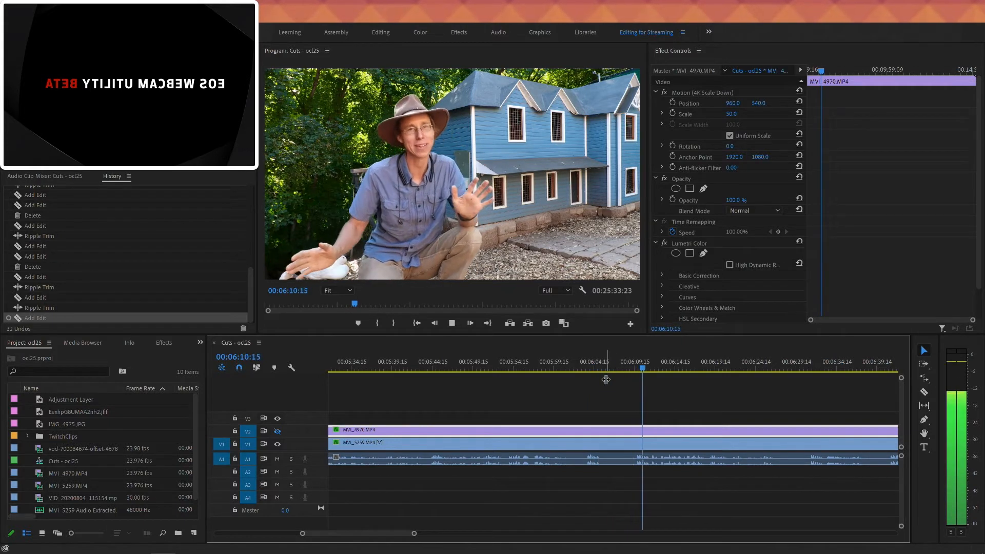
# - Split the clips at 00:06:09:15 and delete the segment between about 00:05:21 and that cut on all tracks, leaving its gap open
pyautogui.press('space')
pyautogui.moveTo(655, 353); pyautogui.dragTo(583, 473)
pyautogui.hotkey('ctrl', 'k')
pyautogui.press('space')
pyautogui.press('Delete')
# - Ripple-trim the start of the last clips twice, up to about 00:06:31 and up to about 00:06:19, and review the remaining footage to 00:06:36:11
pyautogui.press('l')
pyautogui.scroll(-8, 583, 464)
pyautogui.scroll(-6, 547, 449)
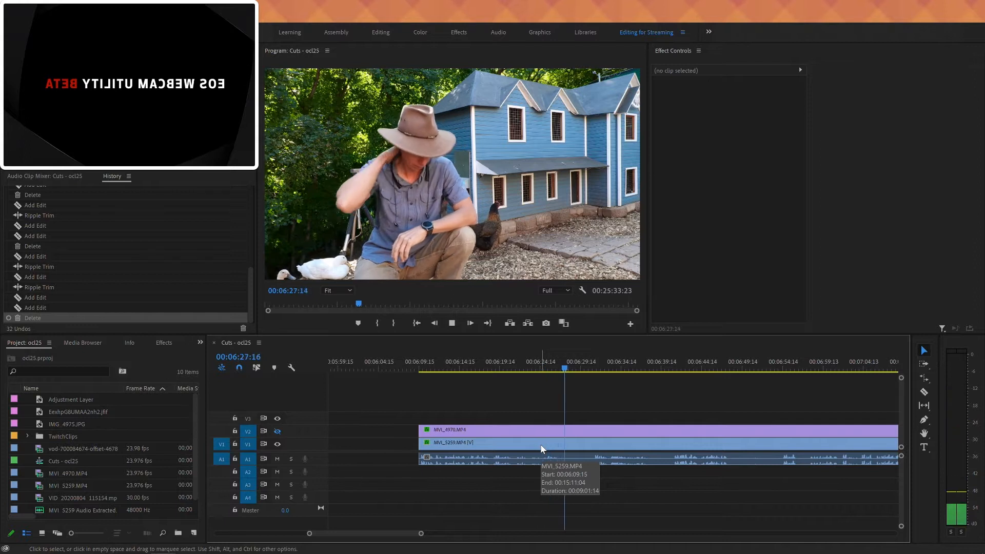
pyautogui.press('q')
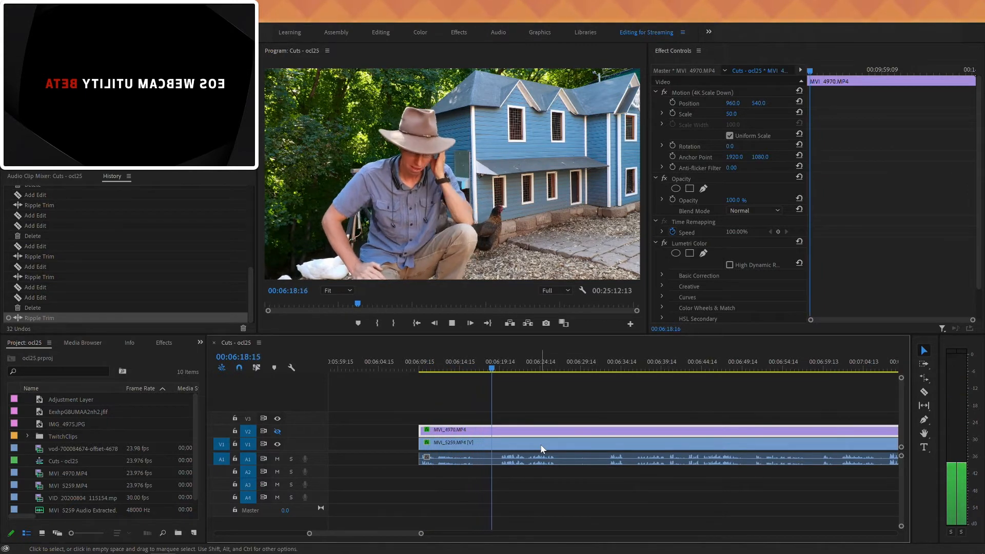
pyautogui.press('q')
pyautogui.press('space')
pyautogui.press('p')
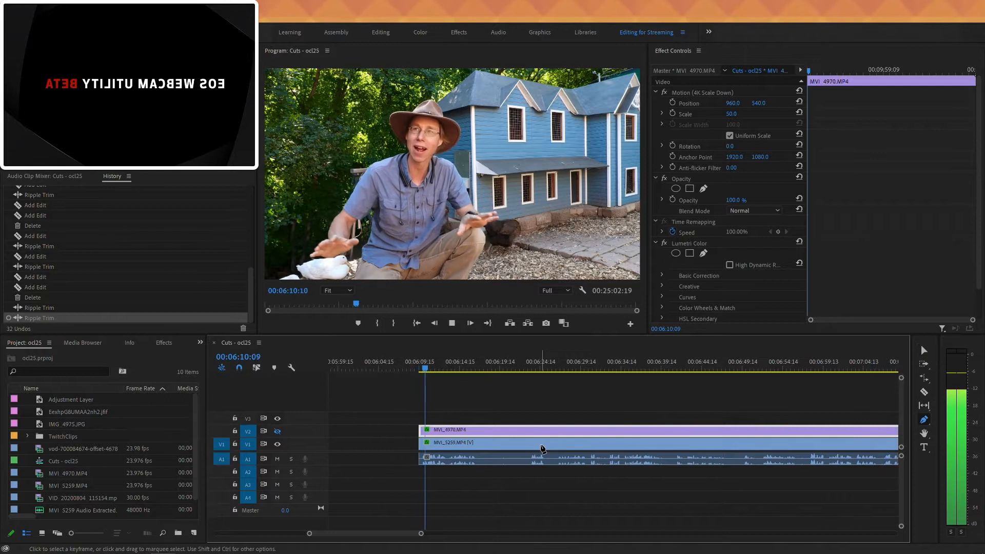
pyautogui.press('v')
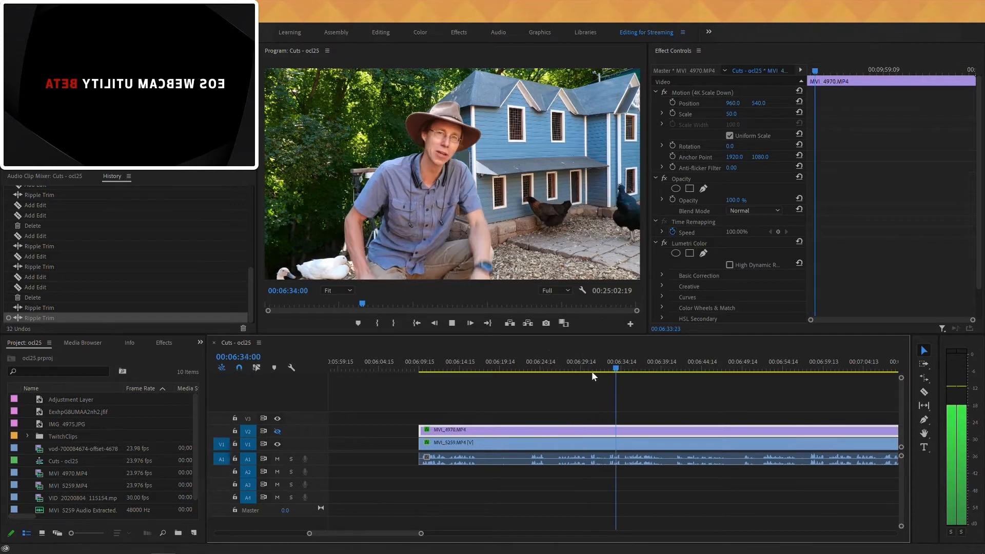
pyautogui.press('space')
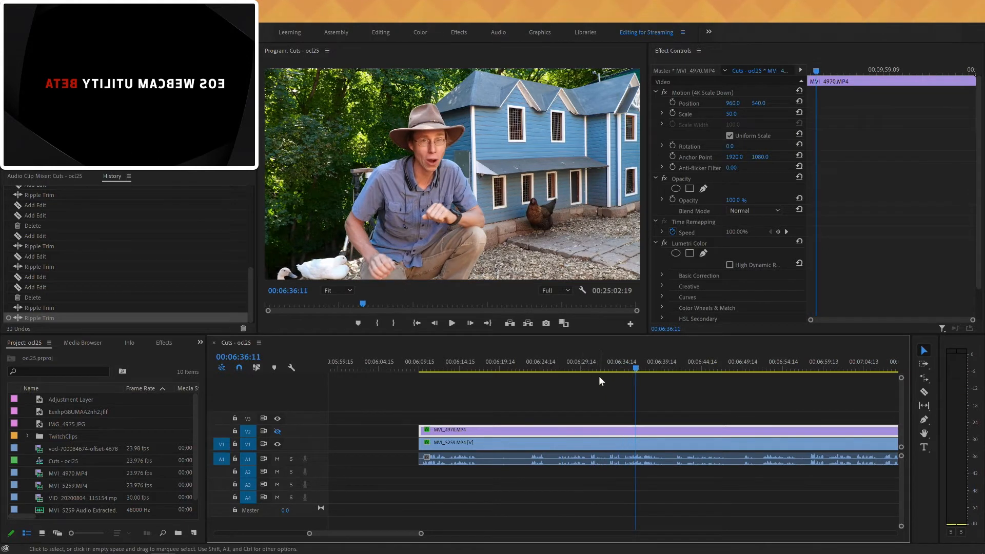
# - Review the footage from 00:06:36:11 to past 00:06:40:07, briefly enabling the V2 track output to check the upper clip's angle
pyautogui.press('space')
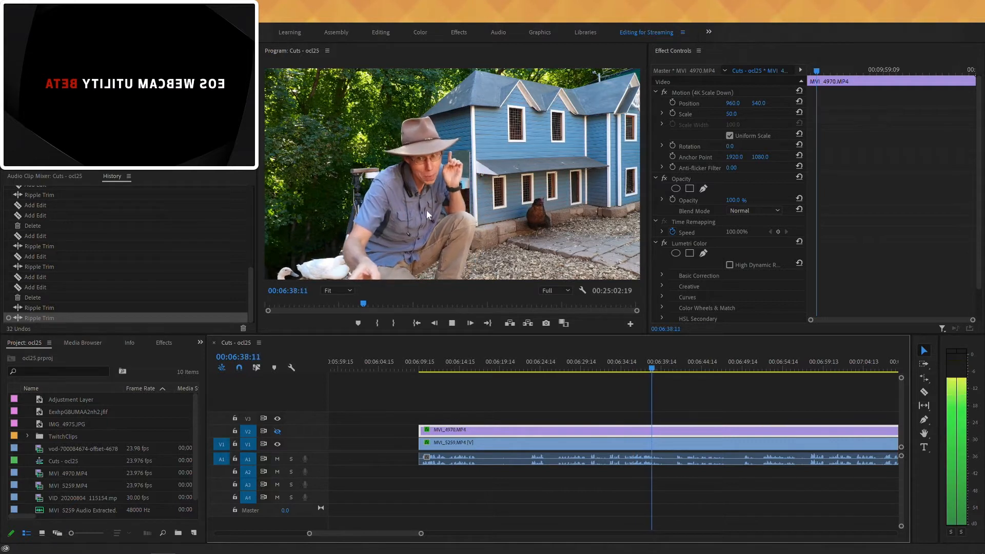
pyautogui.press('space')
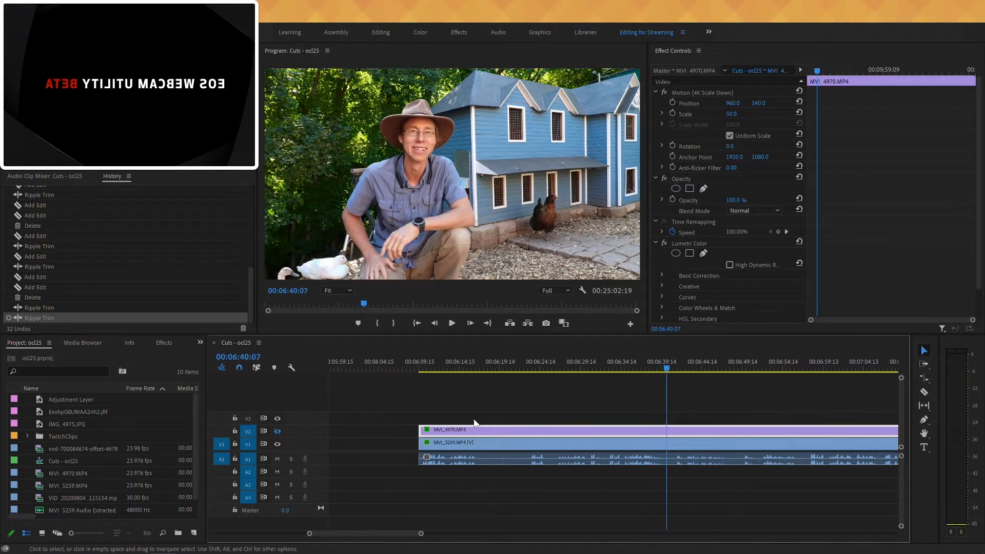
pyautogui.click(278, 432)
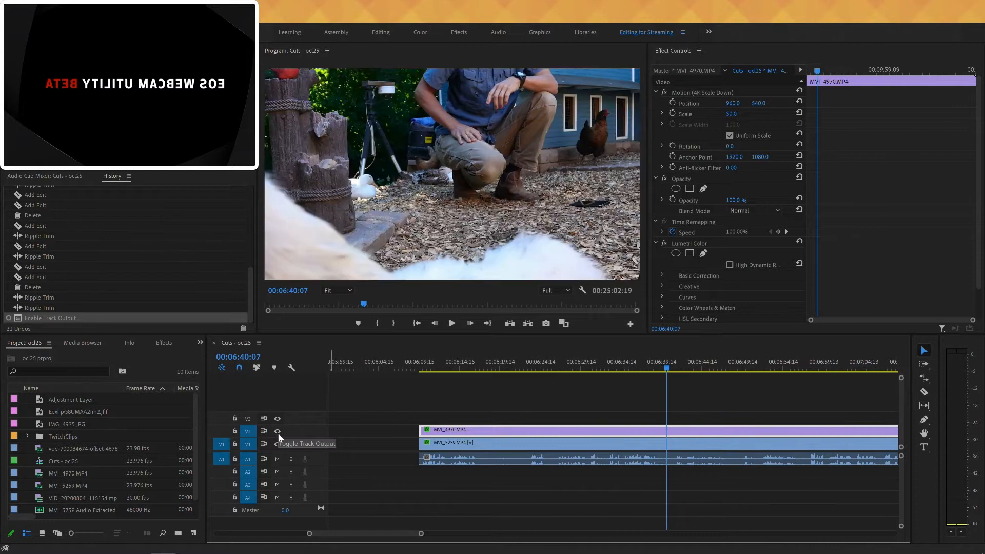
pyautogui.press('space')
pyautogui.click(279, 432)
# - Ripple-trim the start of the last clips up to about 00:06:34:15 and play on from the cut
pyautogui.moveTo(686, 371); pyautogui.dragTo(622, 382)
pyautogui.press('q')
pyautogui.press('space')
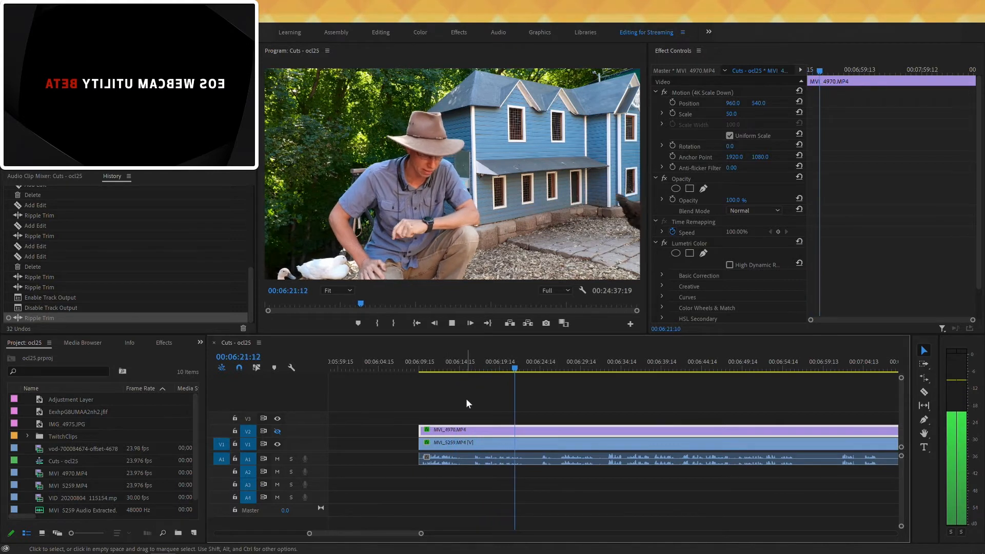
# - Split the clips on all tracks at 00:06:22:19, undoing a first split placed slightly earlier
pyautogui.click(521, 367)
pyautogui.hotkey('ctrl', 'k')
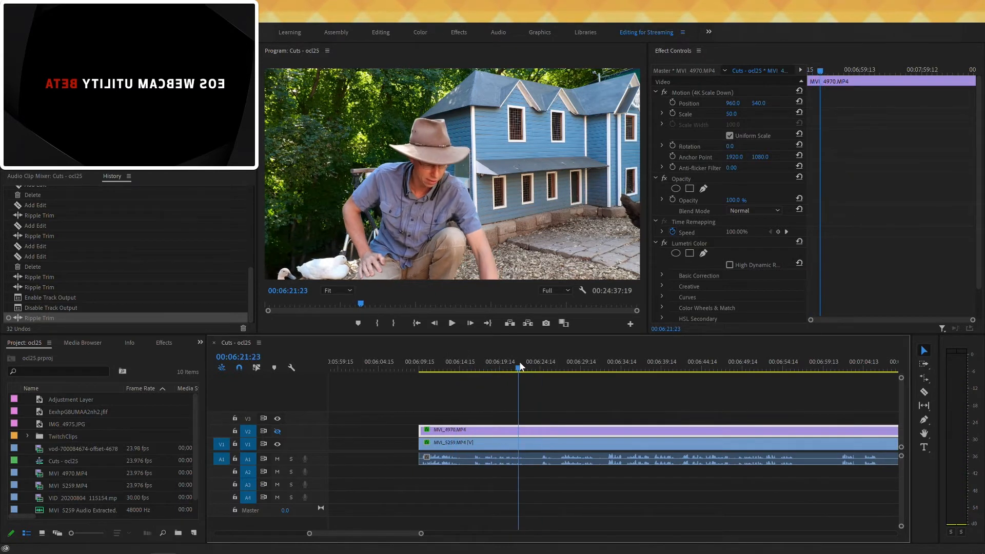
pyautogui.click(525, 368)
pyautogui.hotkey('ctrl', 'z')
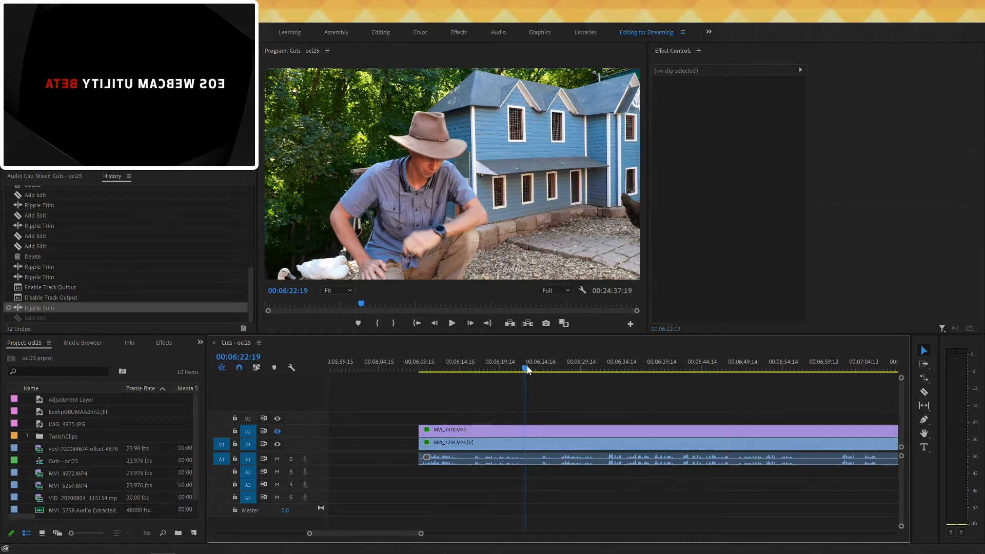
pyautogui.hotkey('ctrl', 'k')
# - Ripple-trim the start of the segment after the 00:06:22:19 cut up to about 00:06:32:16
pyautogui.press('space')
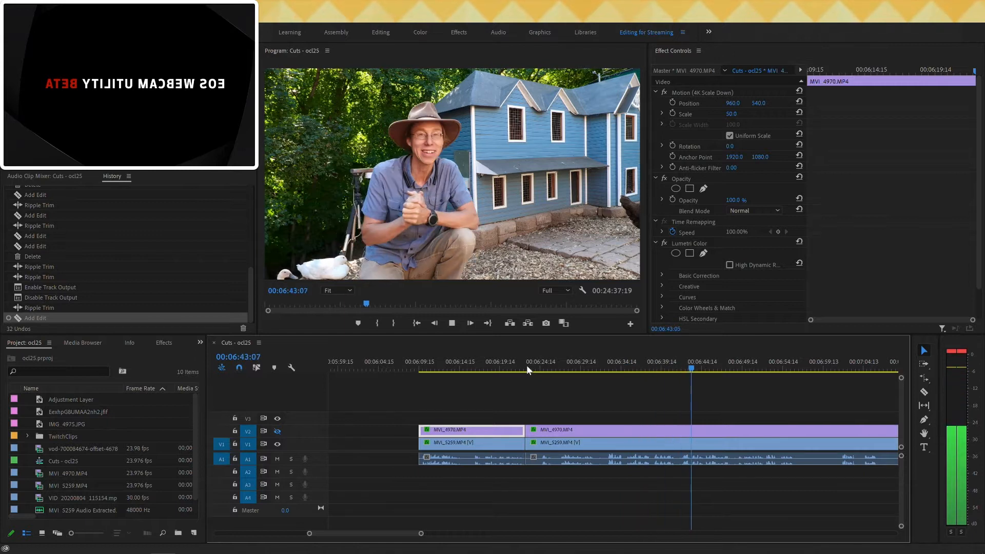
pyautogui.click(606, 363)
pyautogui.press('w')
# - Save the project while reviewing the last clips up to 00:06:52:16
pyautogui.press('space')
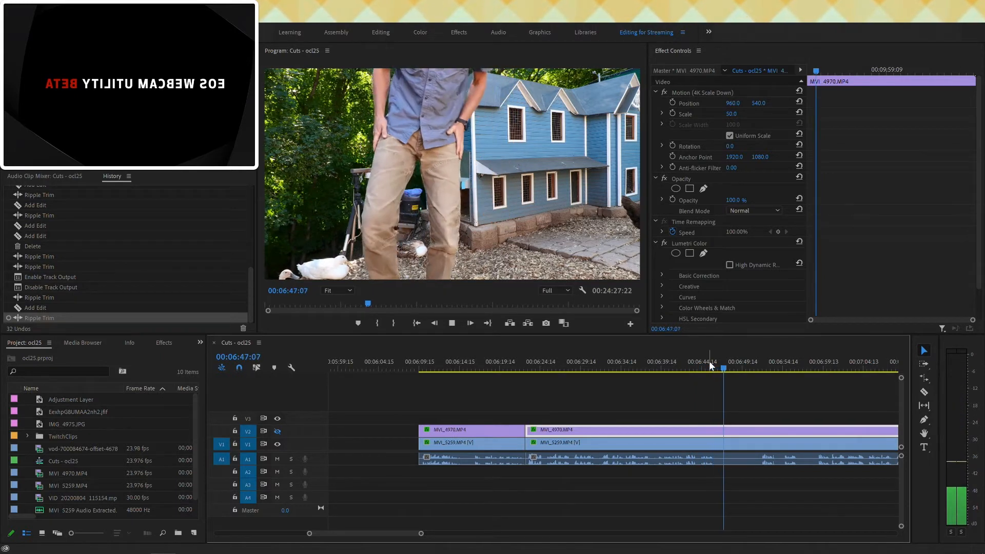
pyautogui.press('space')
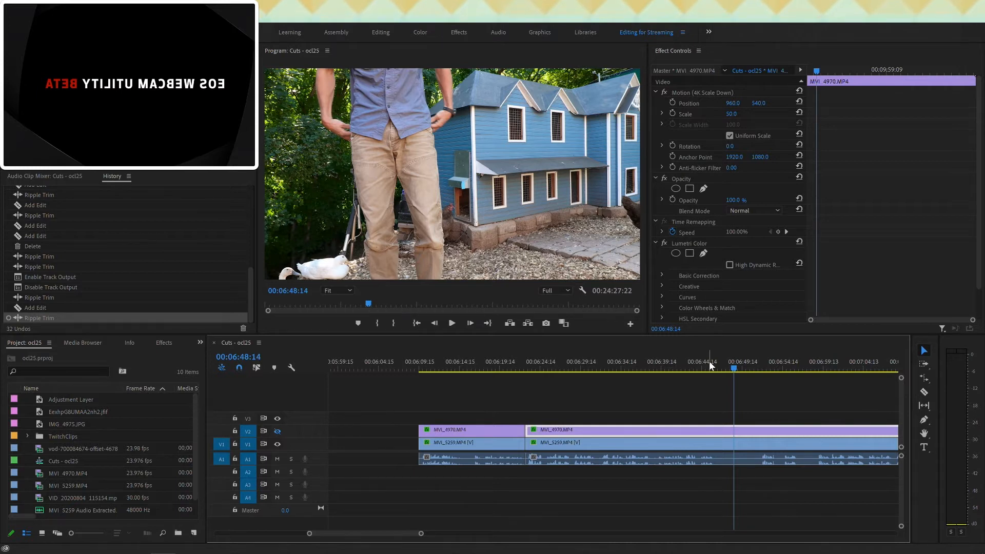
pyautogui.hotkey('ctrl', 's')
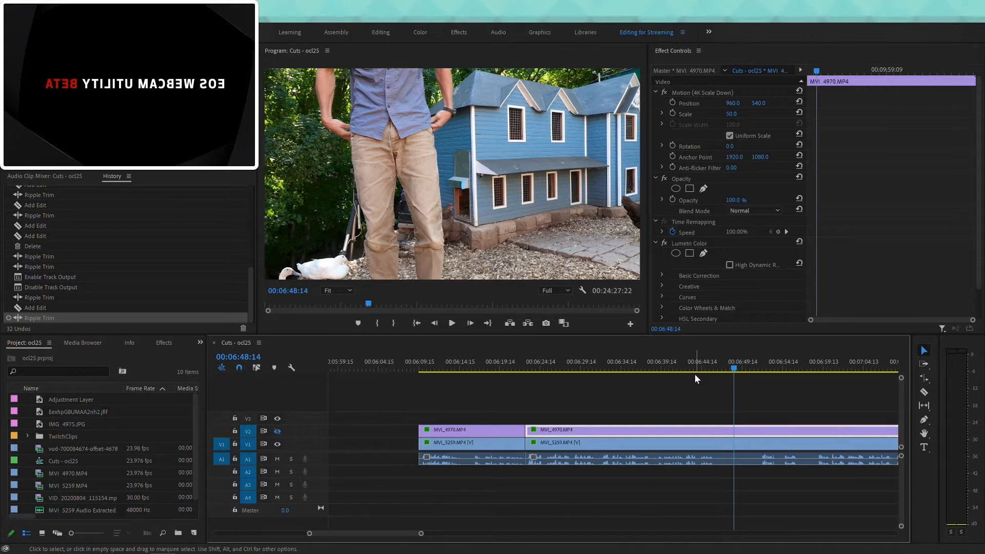
pyautogui.press('space')
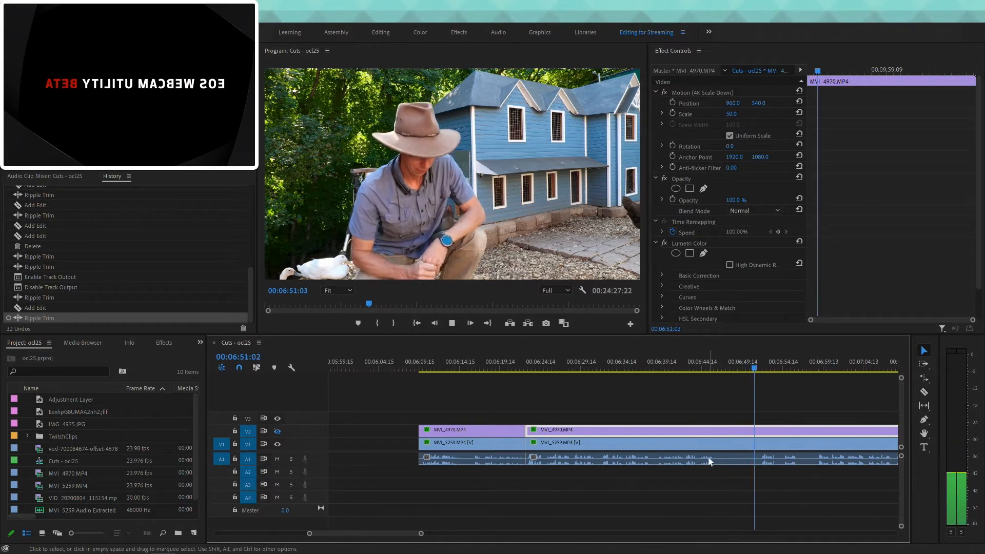
pyautogui.press('space')
pyautogui.scroll(-5, 695, 464)
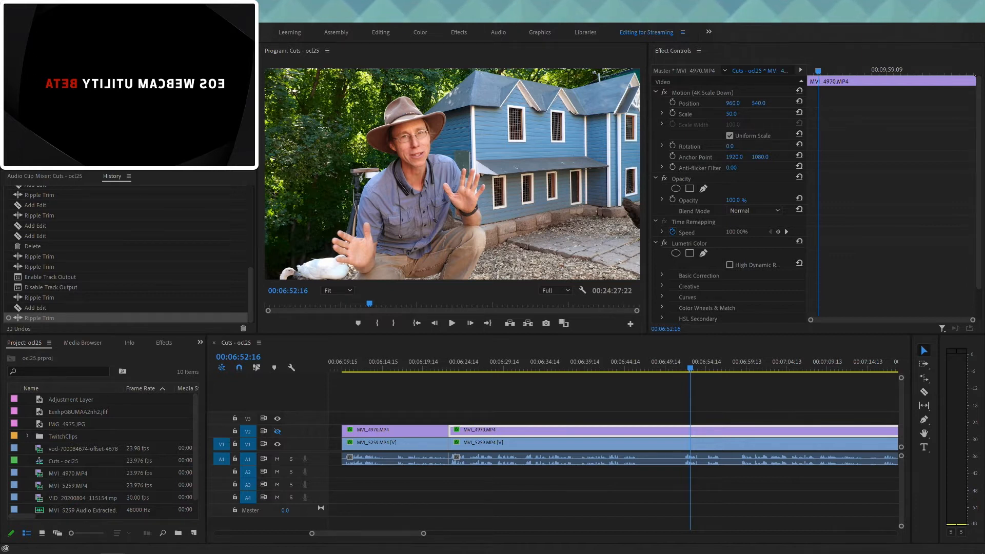
# - Split the clips on all tracks at about 00:06:46 and play on to about 00:06:50
pyautogui.moveTo(609, 359); pyautogui.dragTo(640, 359)
pyautogui.hotkey('ctrl', 'k')
pyautogui.press('space')
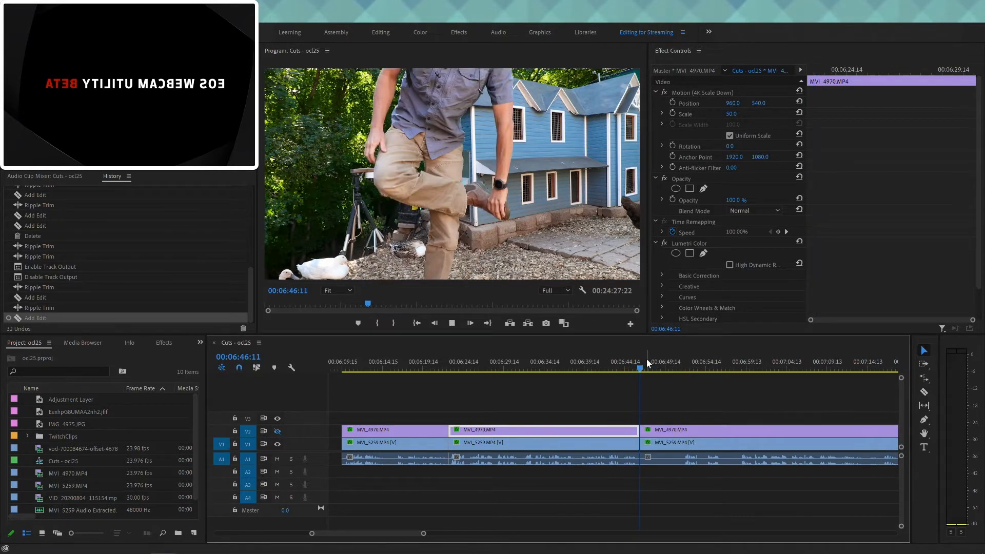
pyautogui.scroll(-3, 605, 408)
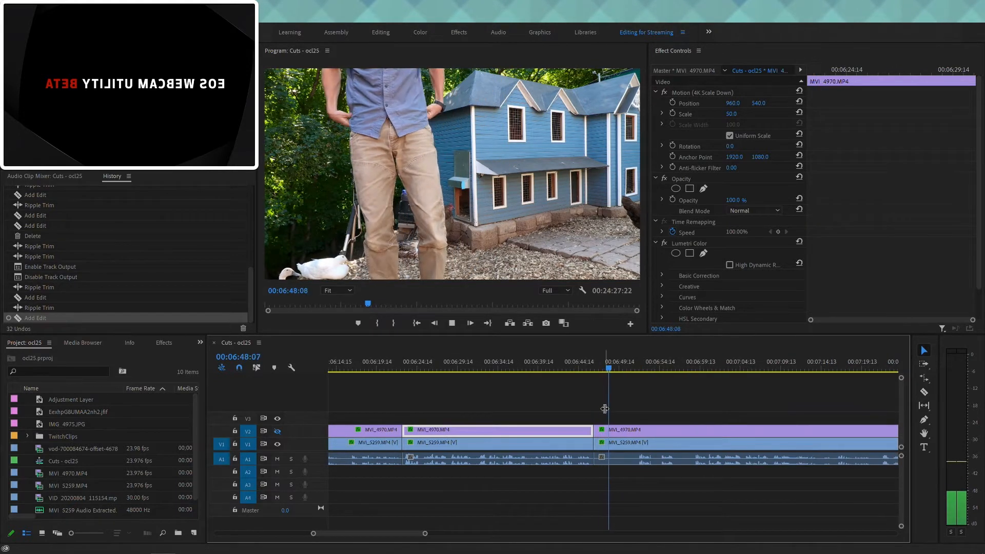
pyautogui.scroll(-3, 600, 406)
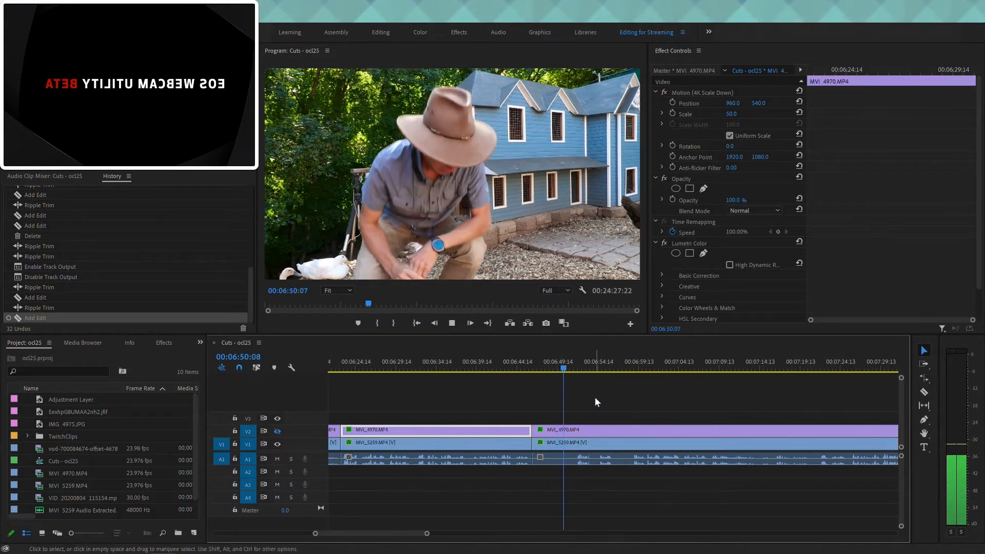
# - Ripple-trim the end of the segment before the newest cut back to about 00:06:38:13 and play across the edit
pyautogui.click(414, 359)
pyautogui.moveTo(415, 357); pyautogui.dragTo(488, 378)
pyautogui.moveTo(472, 383); pyautogui.dragTo(513, 372)
pyautogui.press('w')
pyautogui.press('space')
pyautogui.click(491, 366)
pyautogui.press('space')
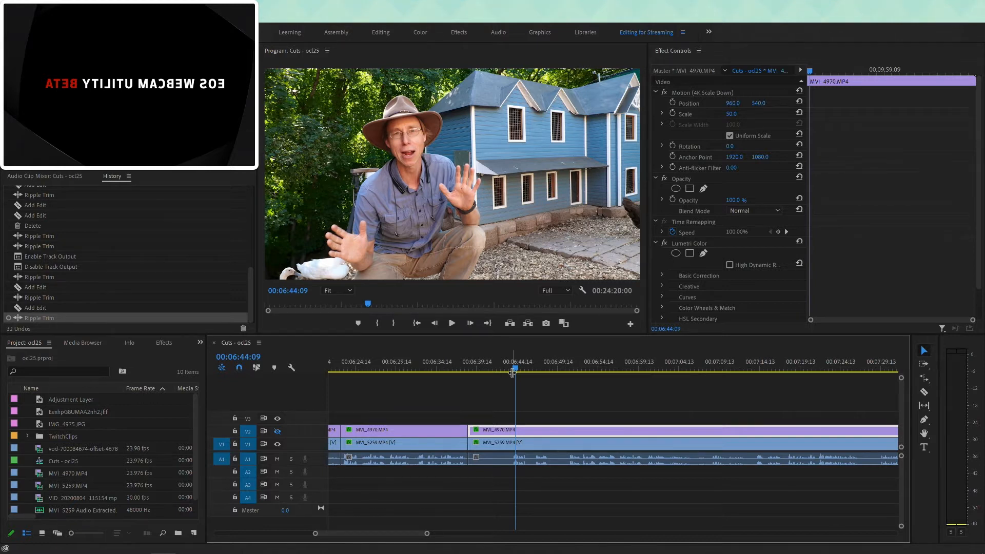
# - Ripple-trim the start of the last clips twice, up to about 00:06:50:21 and up to about 00:06:56:02
pyautogui.press('space')
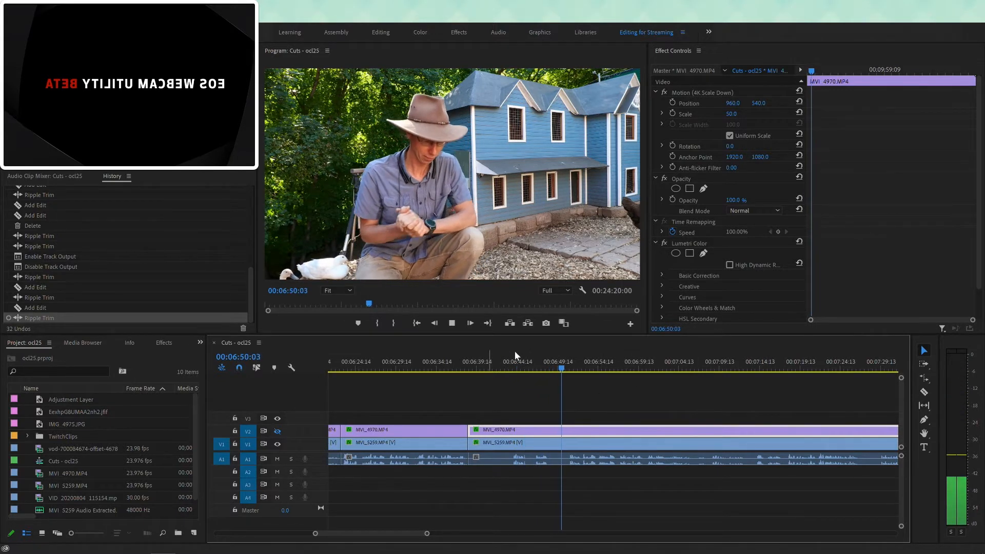
pyautogui.moveTo(561, 359); pyautogui.dragTo(569, 370)
pyautogui.press('q')
pyautogui.press('space')
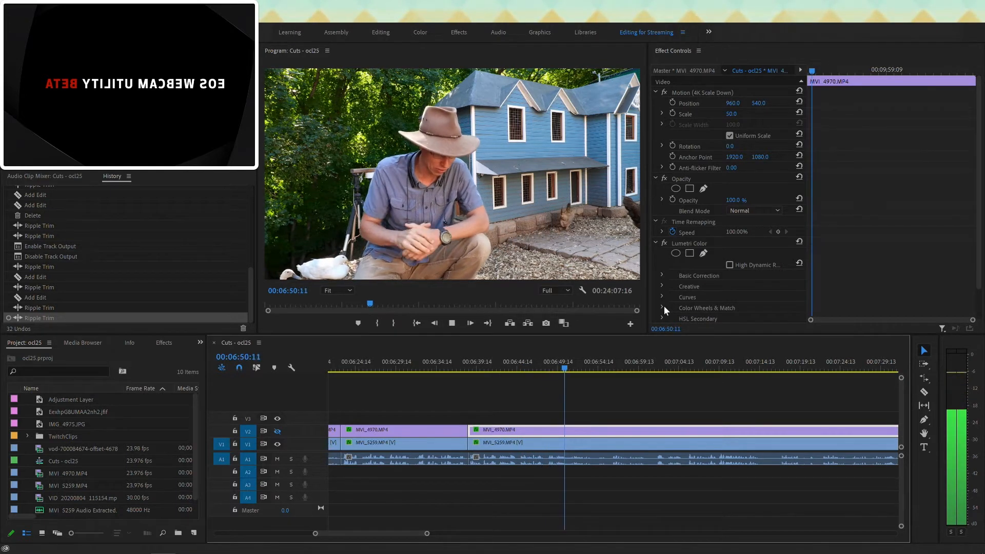
pyautogui.moveTo(585, 366); pyautogui.dragTo(611, 371)
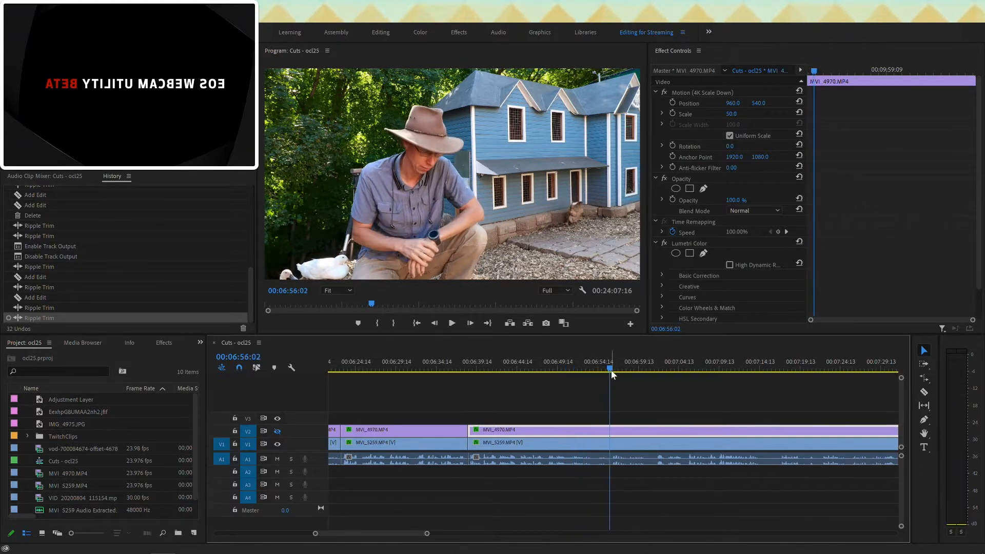
pyautogui.press('q')
# - Review the remaining footage from the trimmed cut to about 00:07:21 to find where the next usable take starts
pyautogui.press('space')
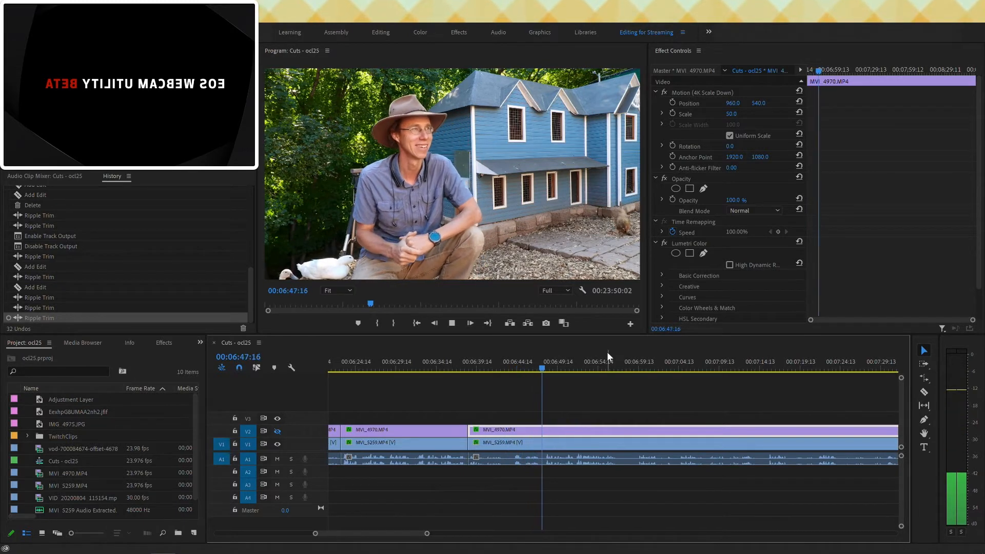
pyautogui.scroll(-2, 622, 440)
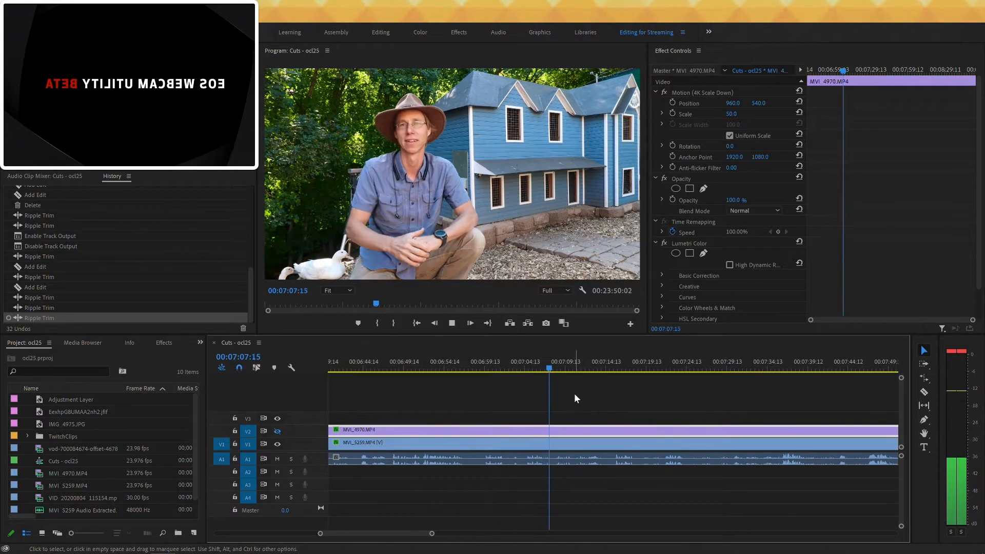
pyautogui.moveTo(522, 368); pyautogui.dragTo(556, 379)
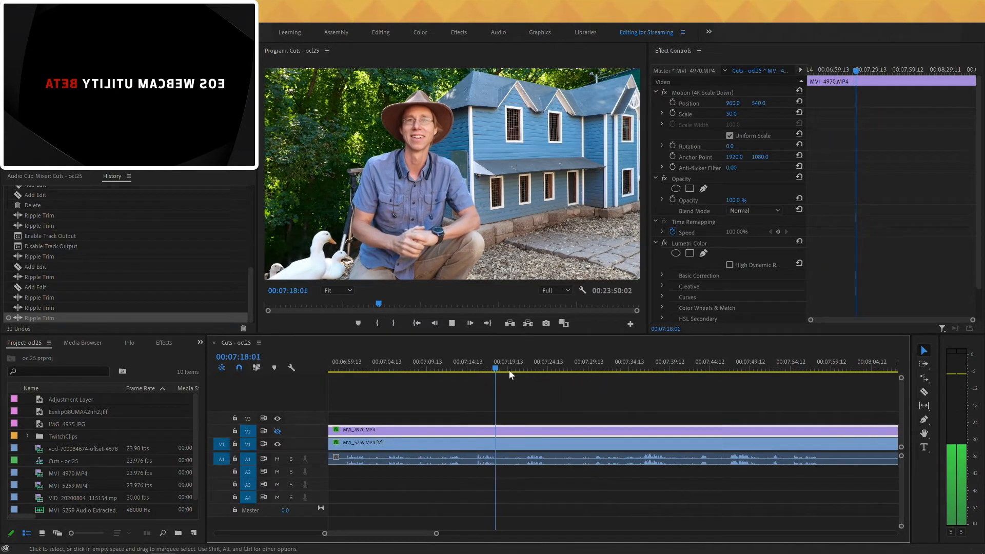
pyautogui.press('space')
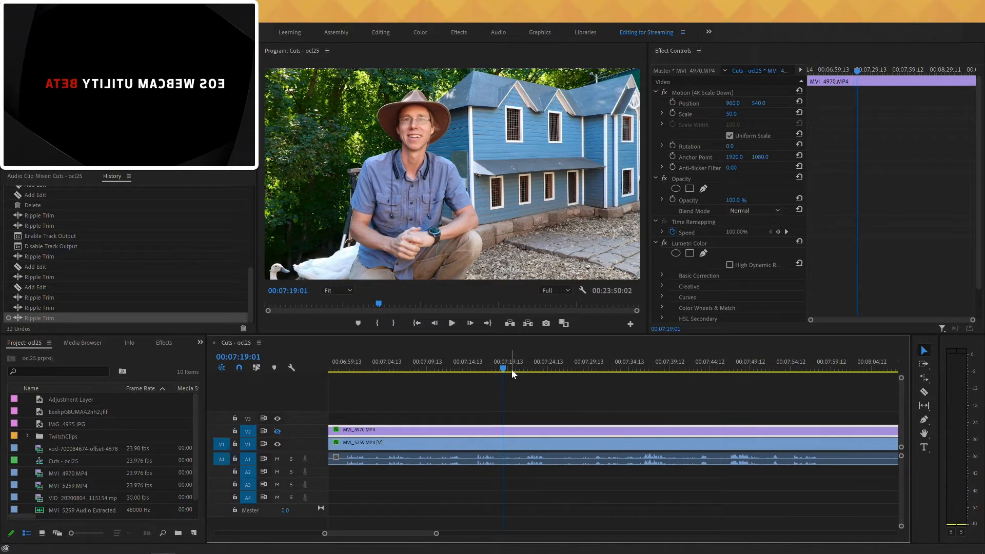
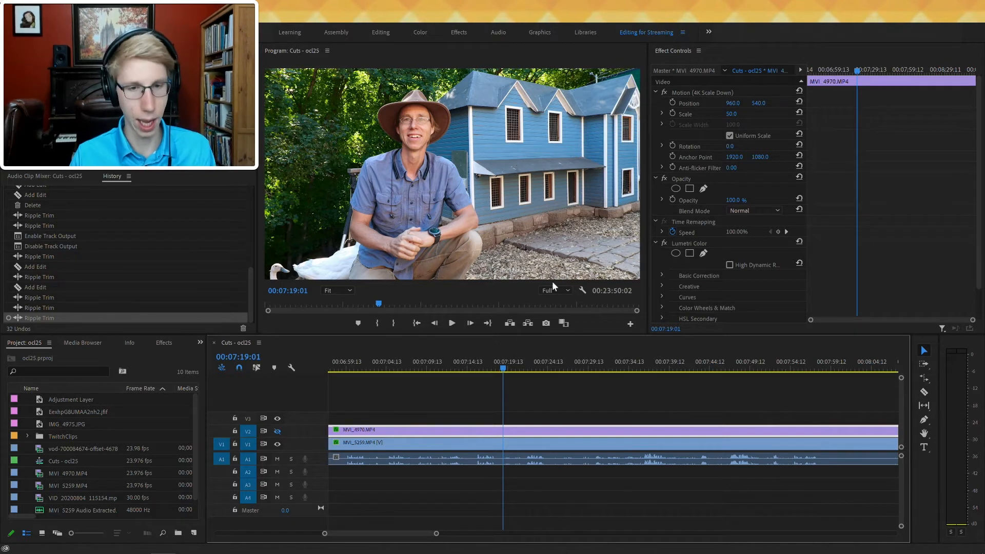
pyautogui.press('-')
pyautogui.click(581, 390)
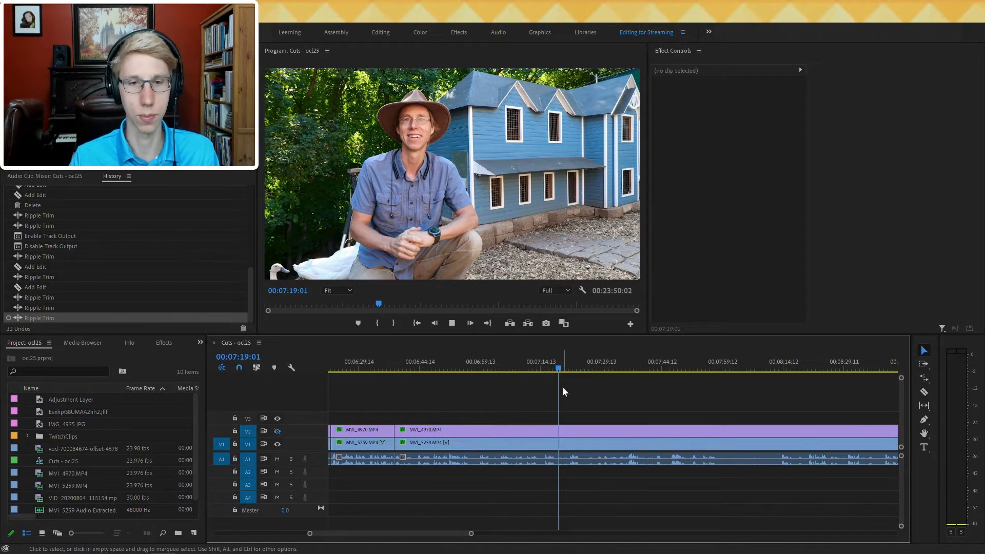
pyautogui.press('space')
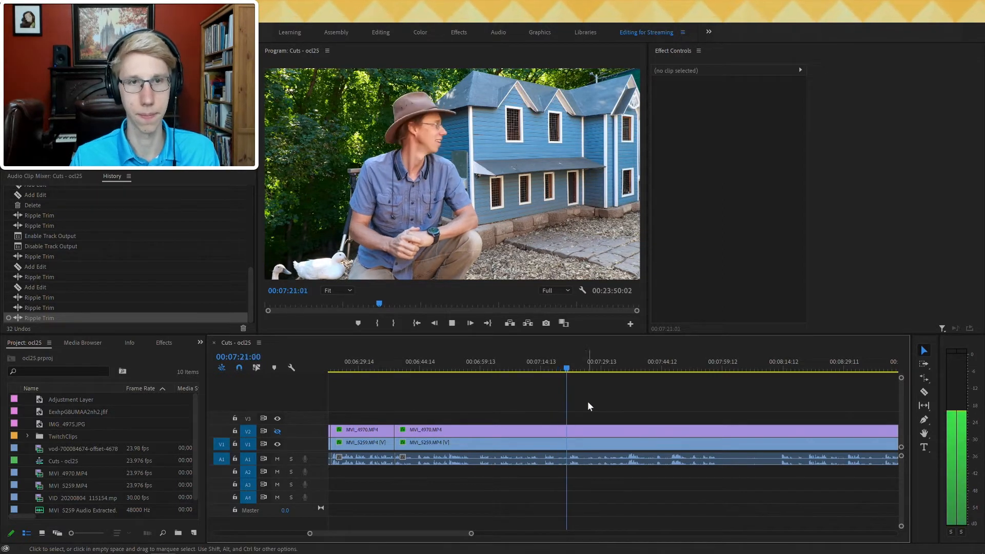
pyautogui.scroll(-1, 588, 403)
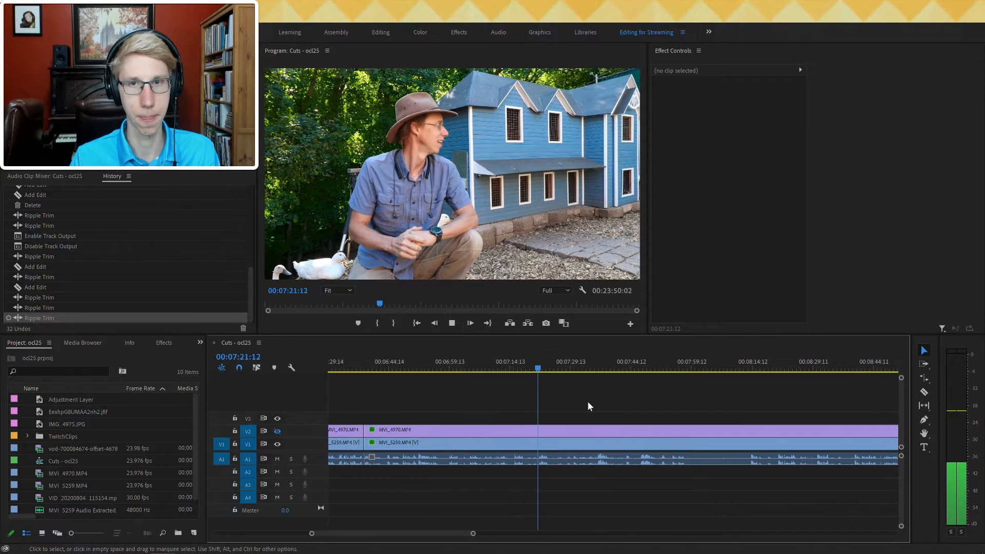
# - Skim the footage past 00:07:47 and ripple-trim the start of the last clips up to 00:08:12:22
pyautogui.click(556, 368)
pyautogui.moveTo(558, 369); pyautogui.dragTo(639, 392)
pyautogui.press('space')
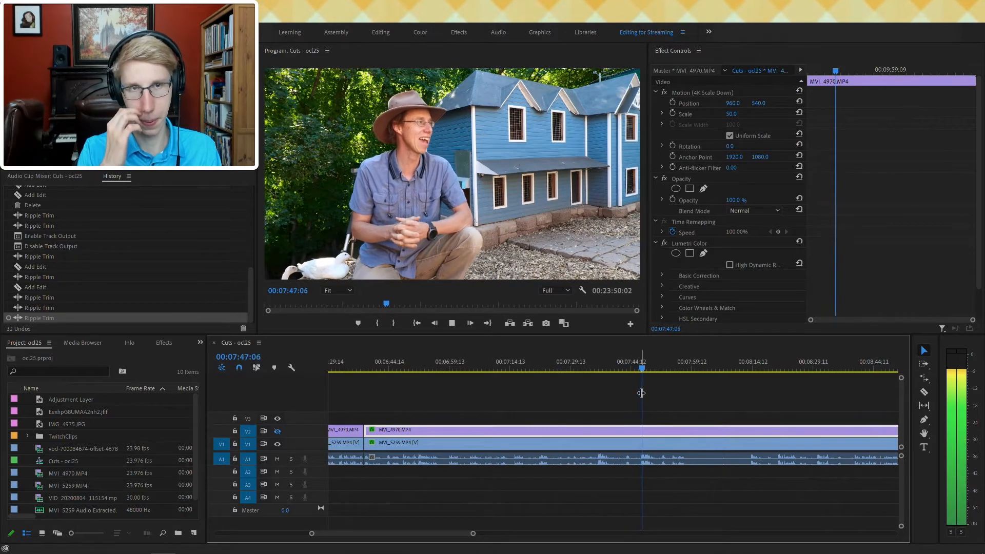
pyautogui.press('-')
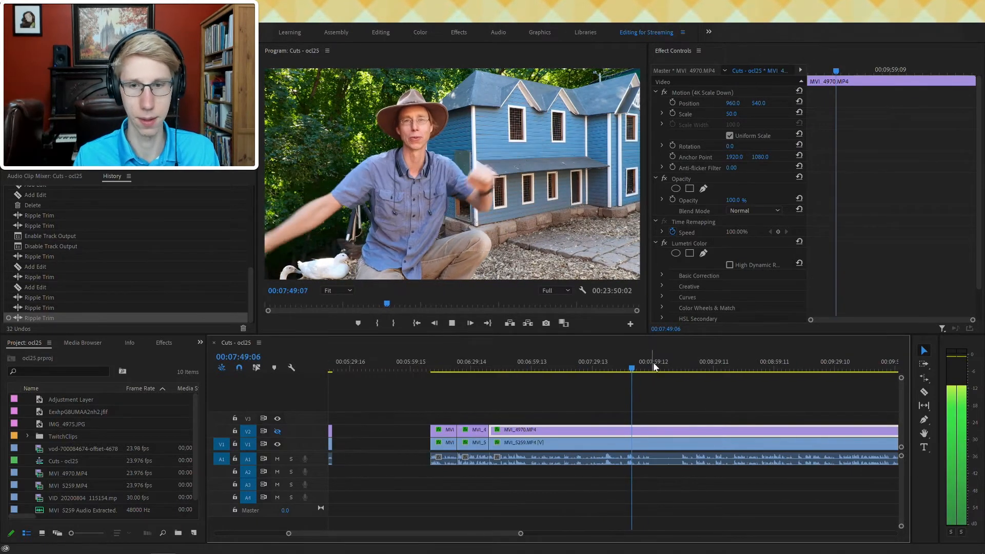
pyautogui.click(671, 370)
pyautogui.moveTo(673, 371); pyautogui.dragTo(681, 376)
pyautogui.press('q')
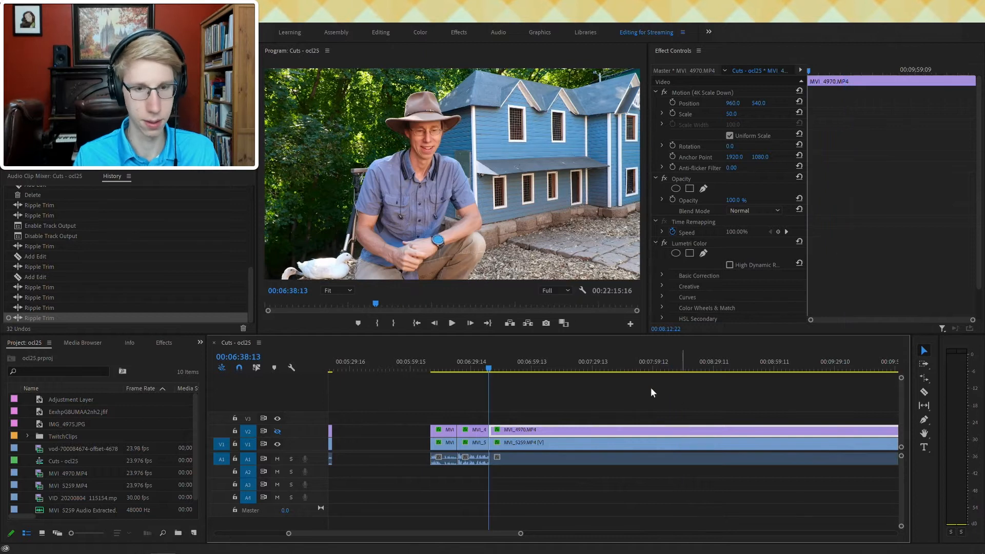
# - Review the take after the 00:06:38:13 cut, ripple-trim its start up to about 00:06:46:09, and play the result
pyautogui.click(572, 387)
pyautogui.press('space')
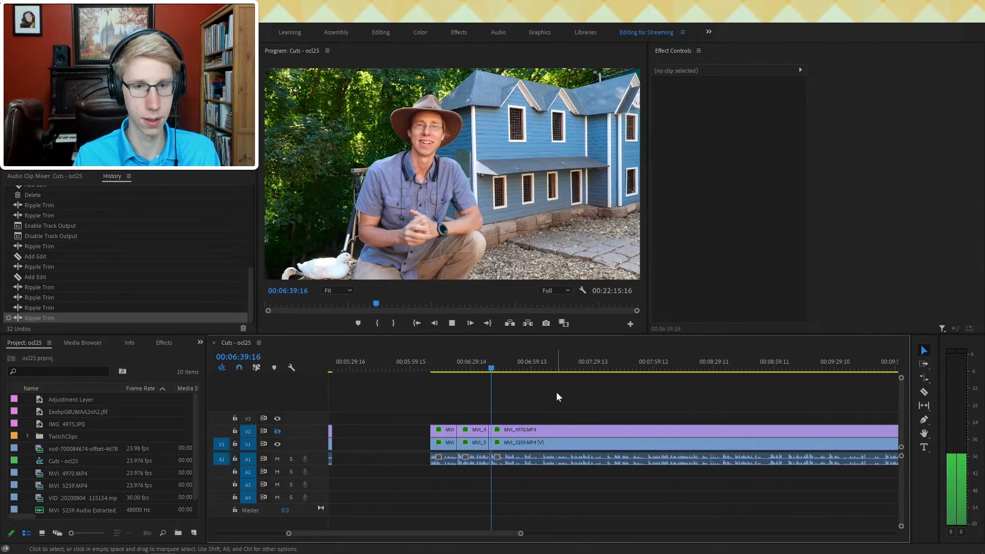
pyautogui.press('=')
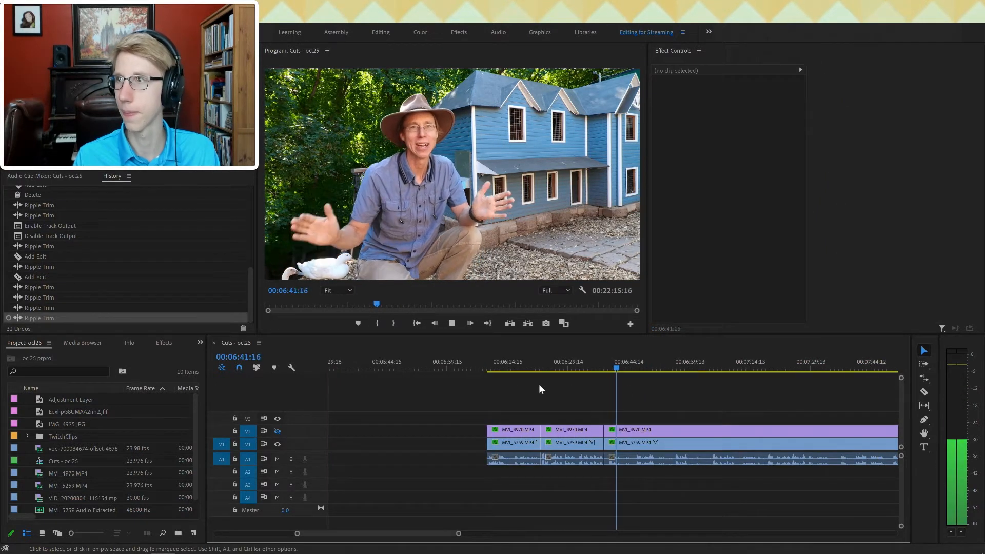
pyautogui.press('space')
pyautogui.press('=')
pyautogui.press('d')
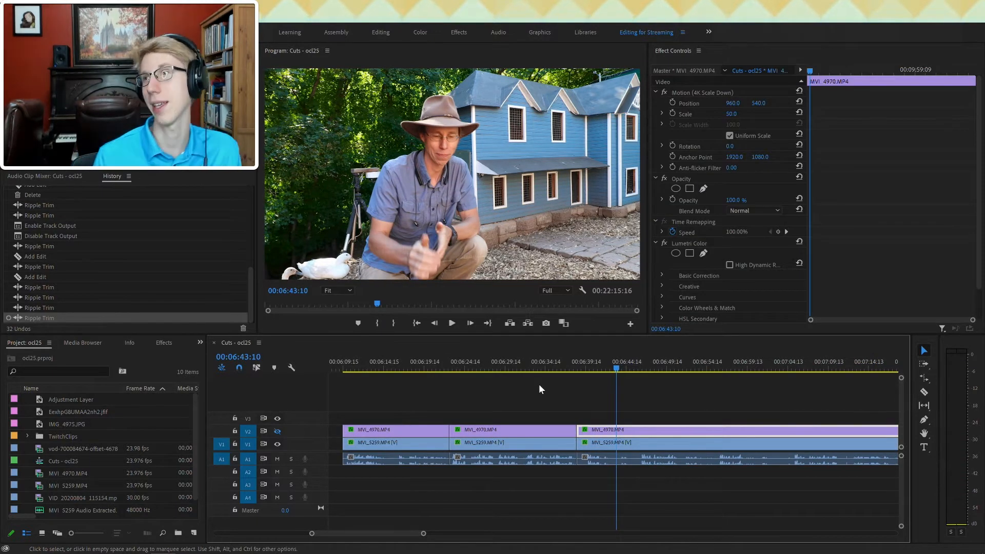
pyautogui.press('space')
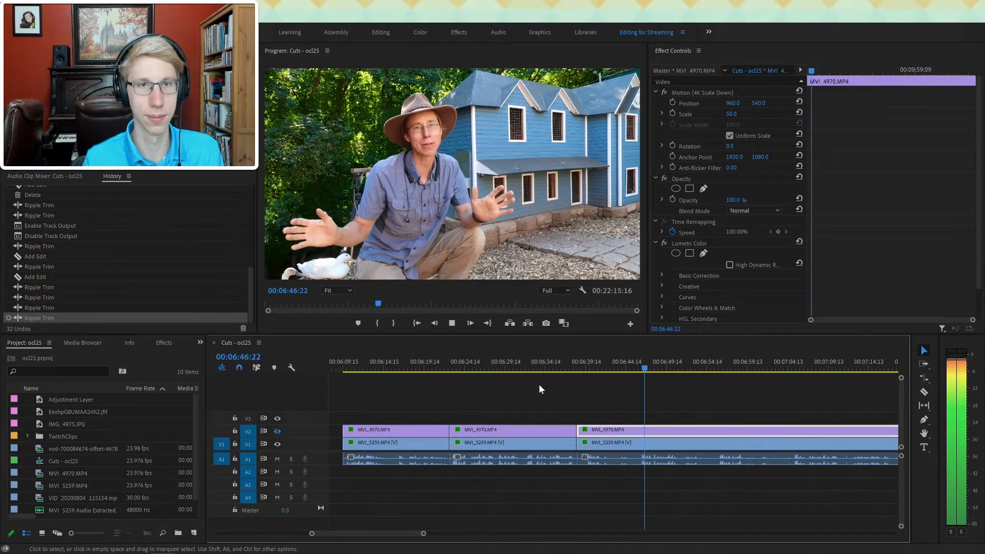
pyautogui.click(640, 368)
pyautogui.press('Up')
pyautogui.press('space')
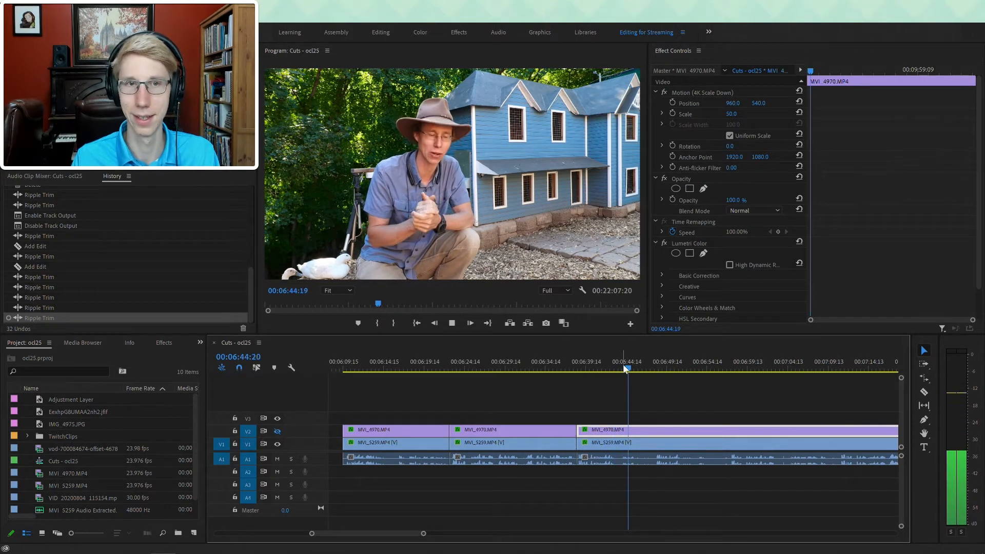
# - Ripple-trim the start of the last clips twice, up to about 00:06:48 and up to 00:07:39:19
pyautogui.click(625, 365)
pyautogui.moveTo(627, 366); pyautogui.dragTo(657, 371)
pyautogui.press('space')
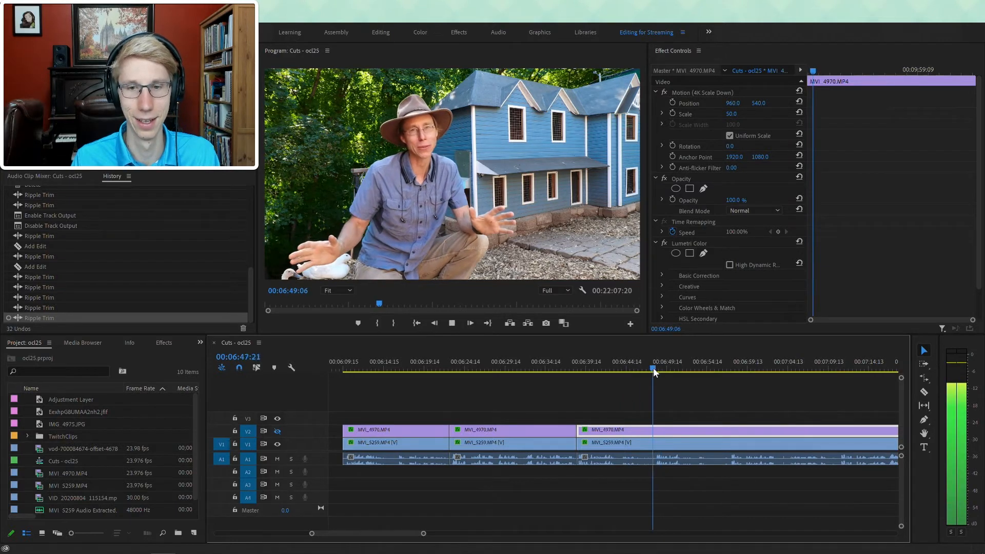
pyautogui.press('Up')
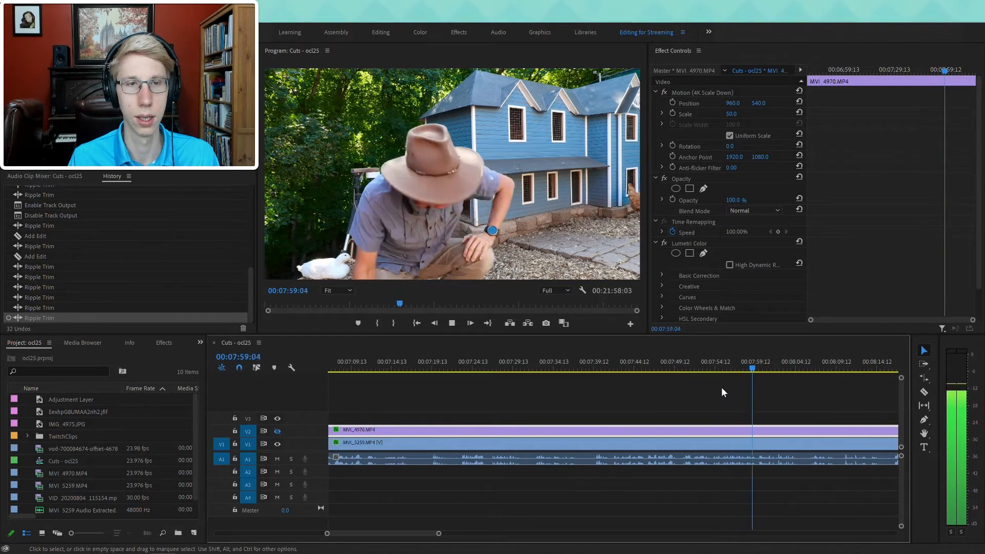
pyautogui.click(597, 365)
pyautogui.press('q')
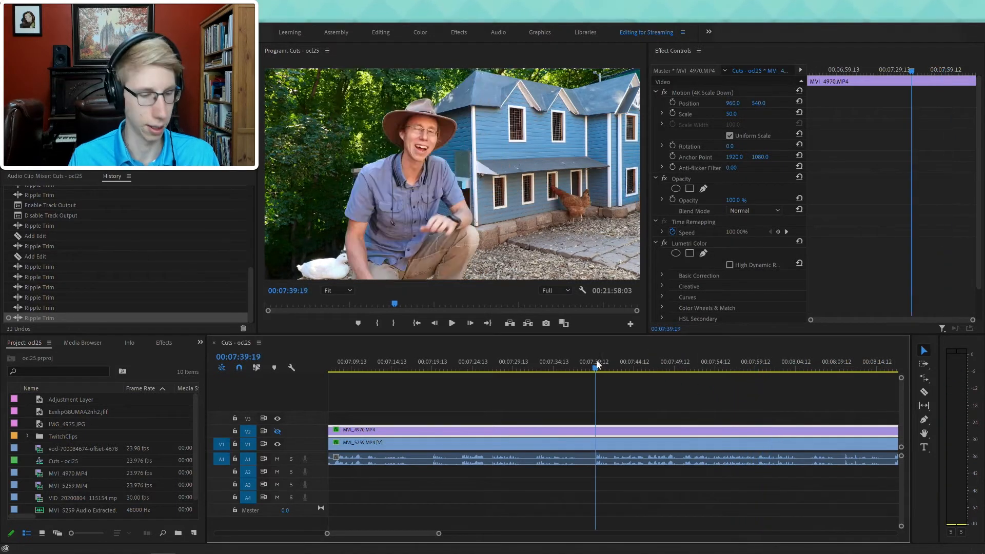
# - Try splitting the last clips at about 00:06:48, play past the cut, and undo the split
pyautogui.moveTo(621, 368); pyautogui.dragTo(666, 369)
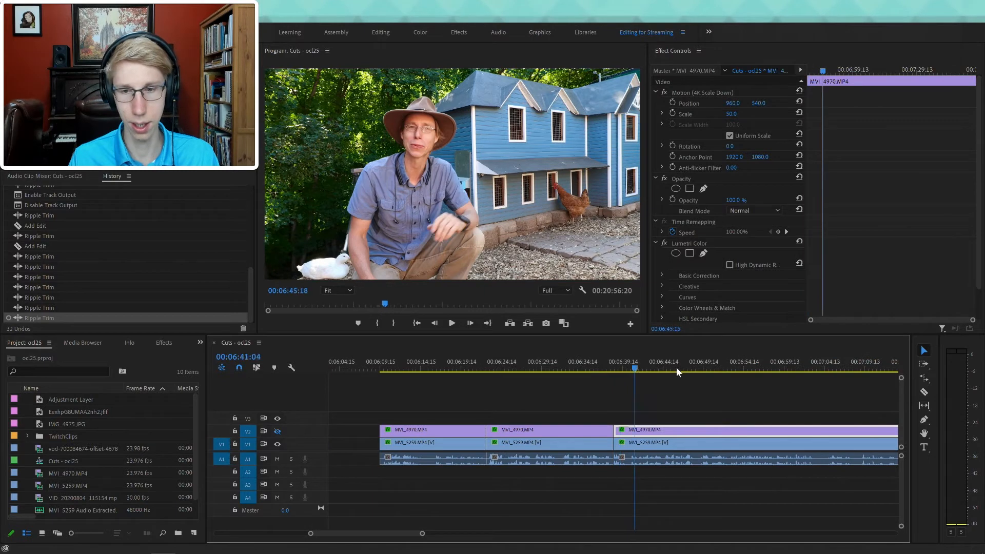
pyautogui.hotkey('ctrl', 'k')
pyautogui.press('space')
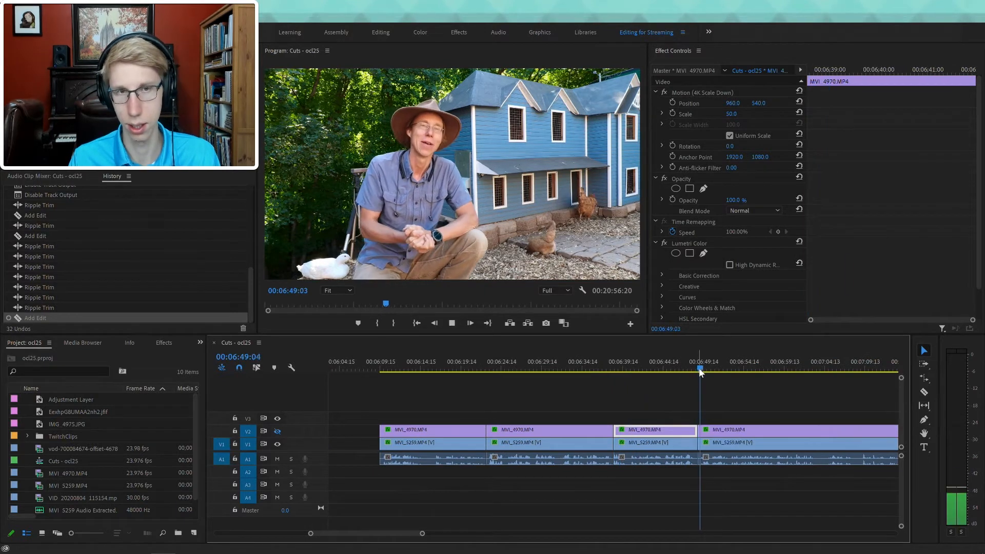
pyautogui.hotkey('ctrl', 'z')
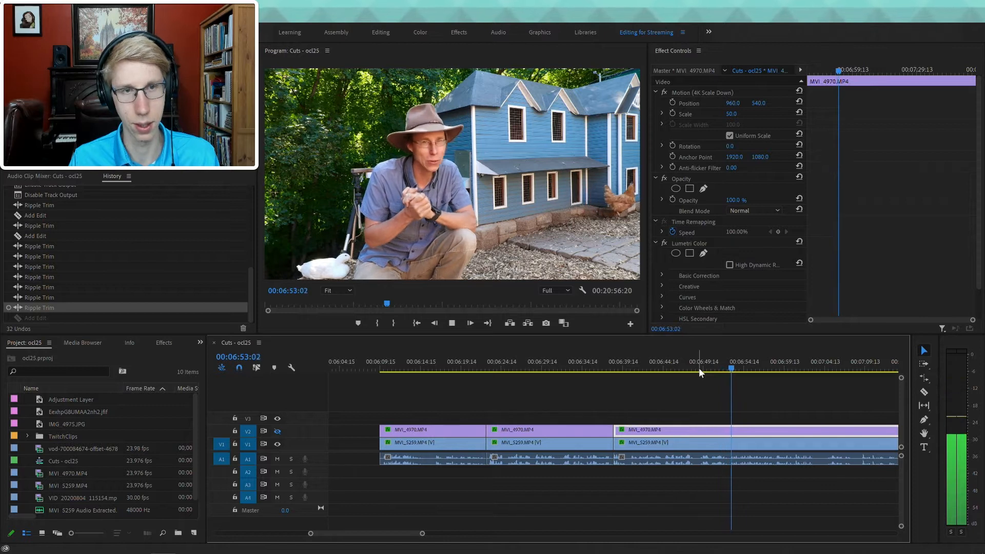
# - Split the last clips at about 00:06:54:14 and, after skimming the following footage, again at 00:07:34:12
pyautogui.hotkey('ctrl', 'k')
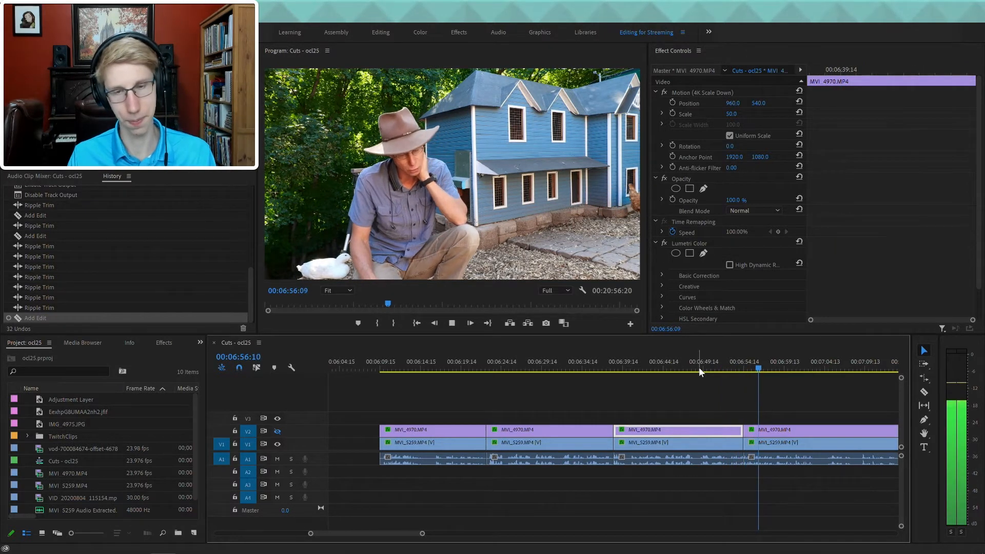
pyautogui.scroll(-5, 659, 400)
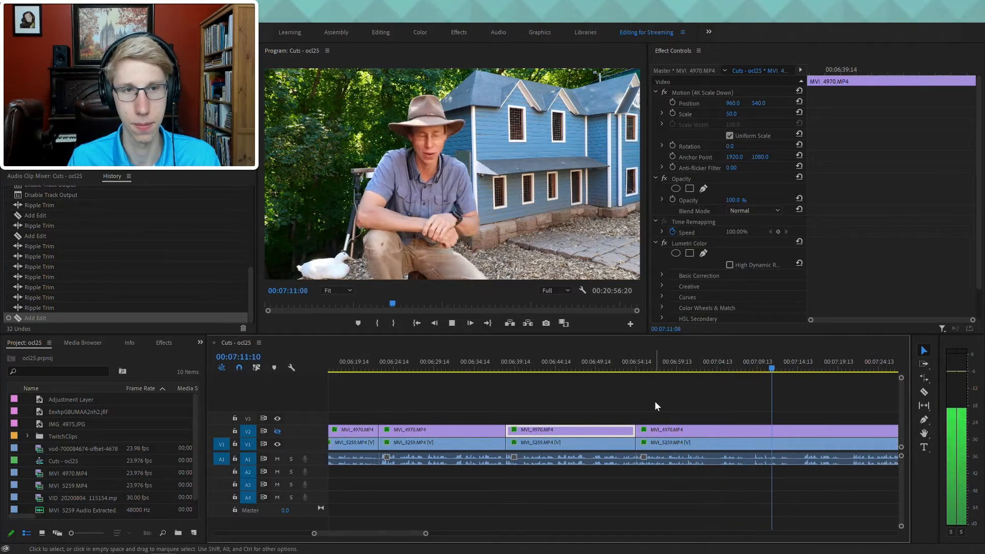
pyautogui.scroll(-5, 673, 379)
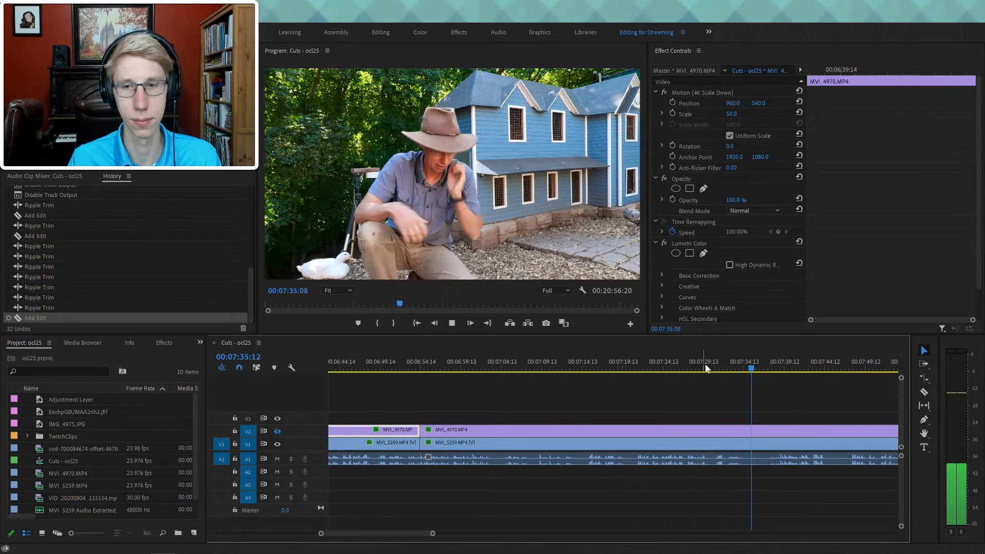
pyautogui.moveTo(738, 357); pyautogui.dragTo(745, 362)
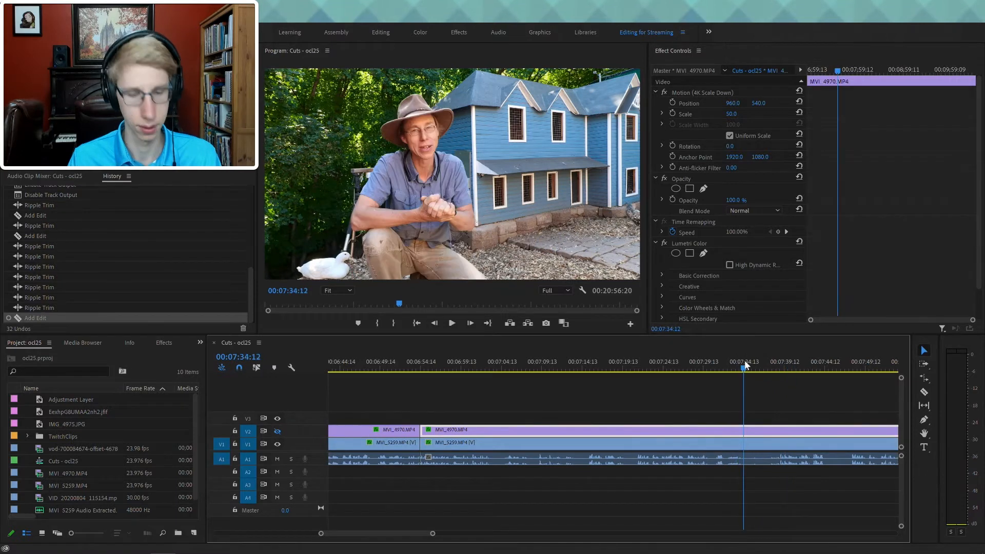
pyautogui.hotkey('ctrl', 'k')
# - Ripple-trim the start of the section before the new cut up to about 00:07:21 and play from about 00:07:06:04 onward
pyautogui.press('q')
pyautogui.press('space')
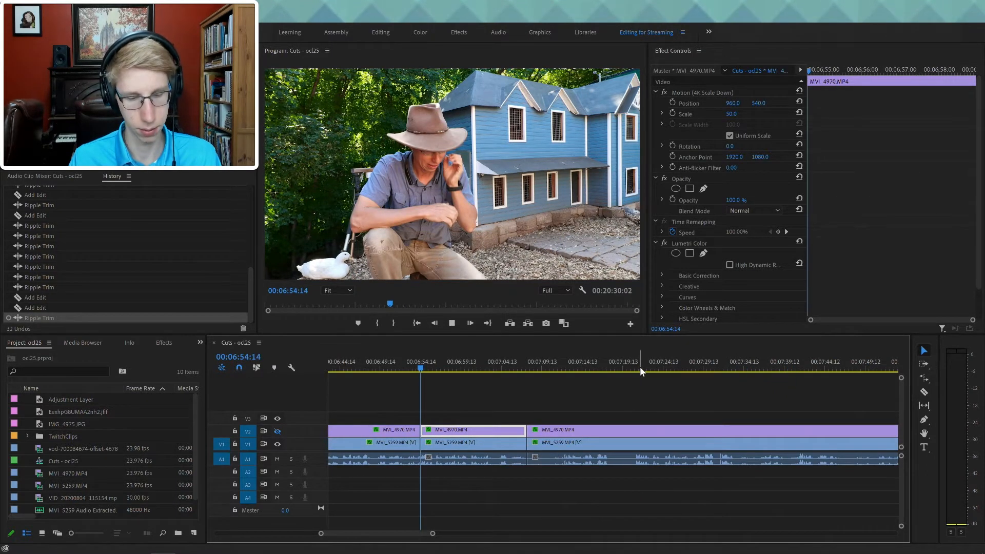
pyautogui.click(516, 369)
pyautogui.press('space')
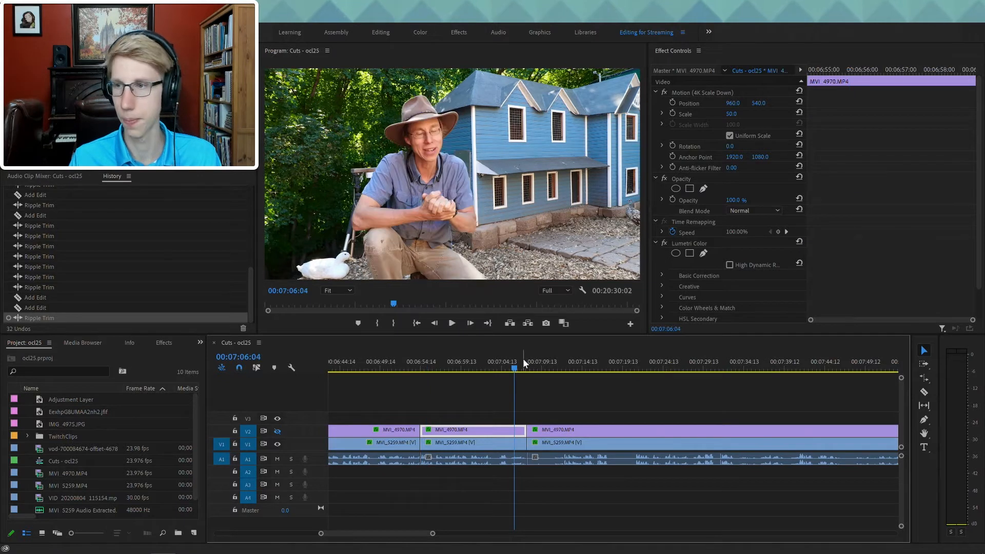
pyautogui.press('space')
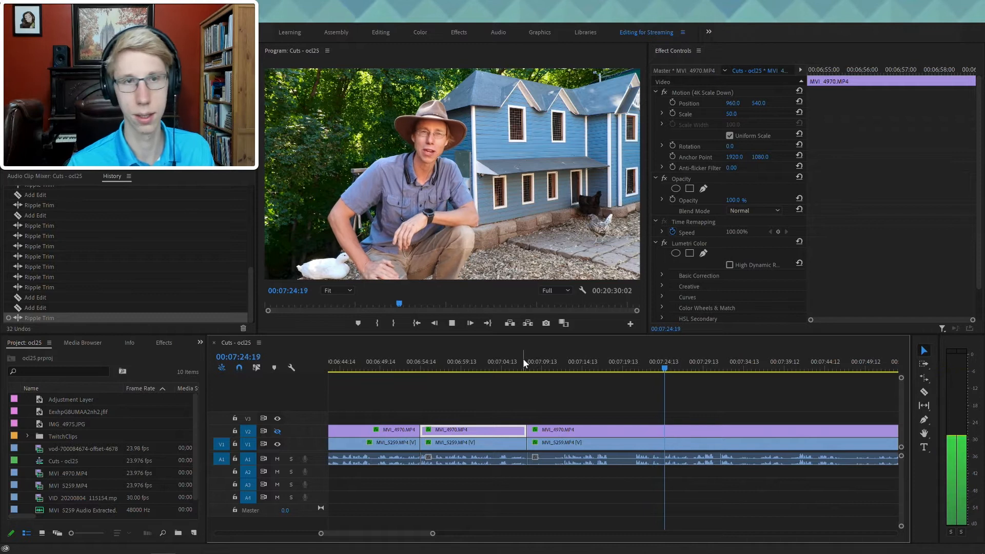
# - Skim the remaining footage, split the last clips at 00:07:59:19, and replay the take from about 00:07:48
pyautogui.scroll(-5, 651, 420)
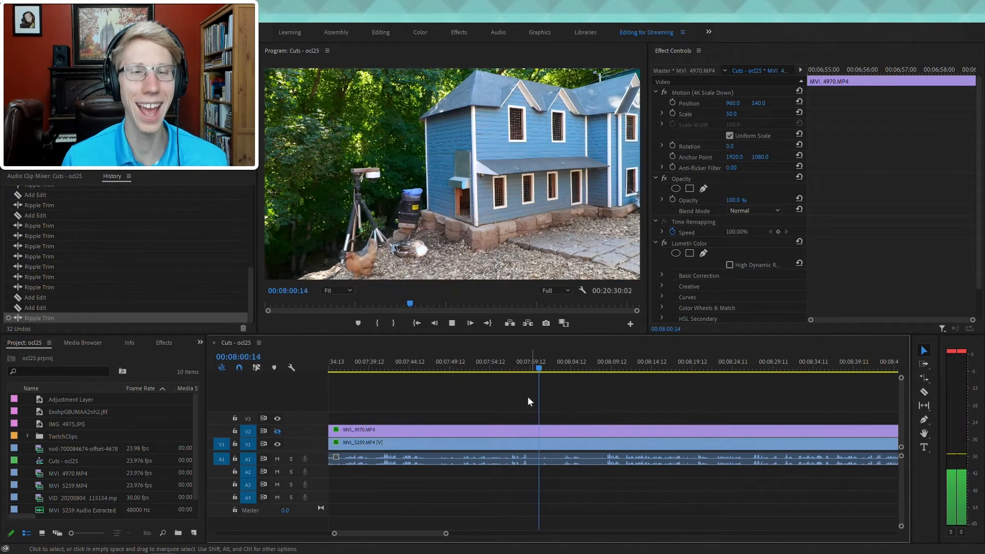
pyautogui.moveTo(509, 363); pyautogui.dragTo(521, 374)
pyautogui.hotkey('ctrl', 'k')
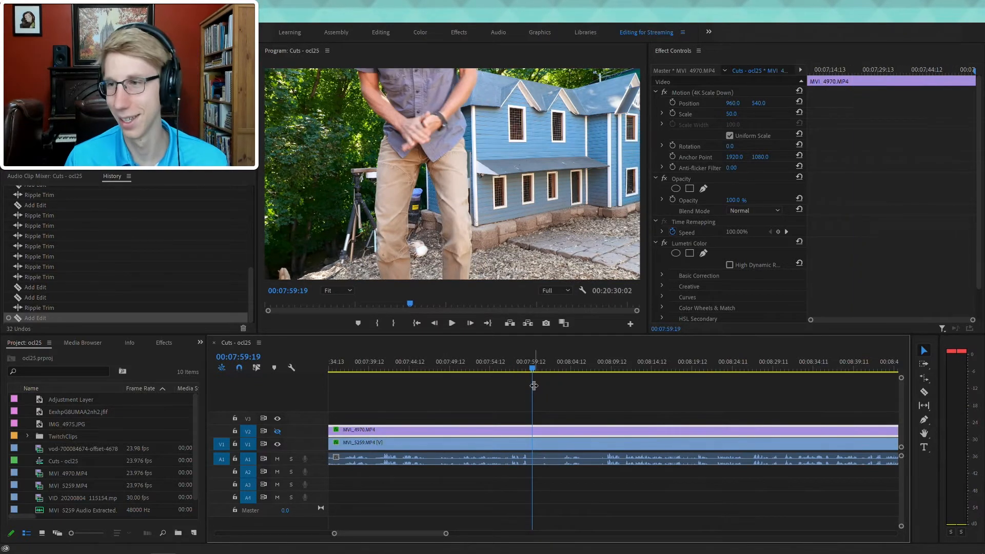
pyautogui.moveTo(449, 362); pyautogui.dragTo(439, 373)
pyautogui.press('space')
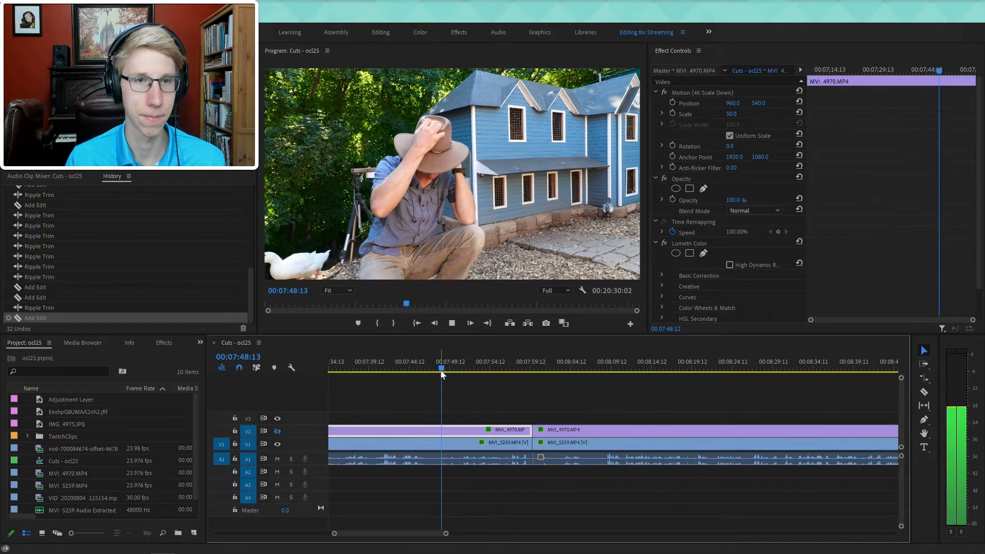
# - Ripple-trim the start of the section before the new cut up to about 00:07:40 and play the result
pyautogui.moveTo(369, 364); pyautogui.dragTo(376, 361)
pyautogui.press('q')
pyautogui.press('space')
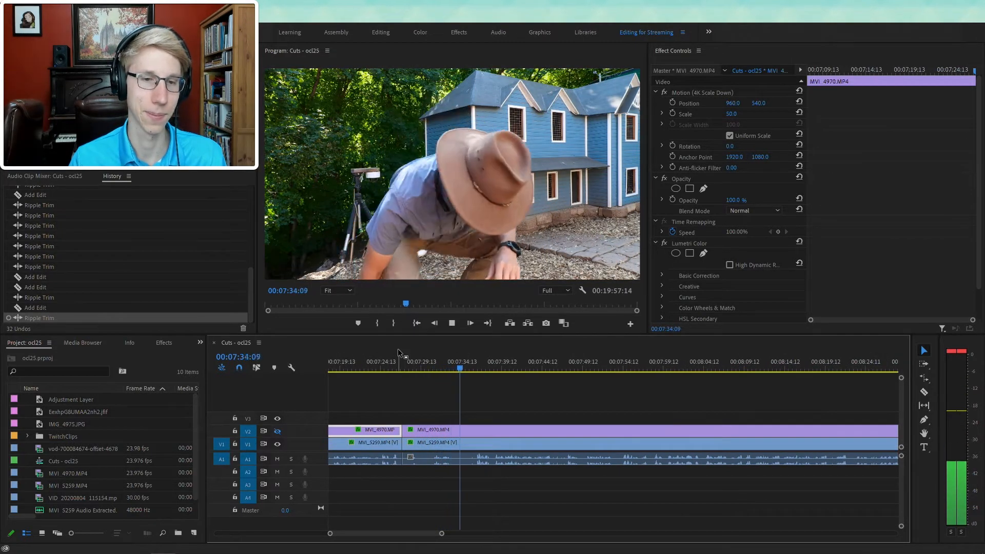
# - Save the project, ripple-trim the start of the last clips up to about 00:07:36:08, and play the result
pyautogui.scroll(5, 416, 402)
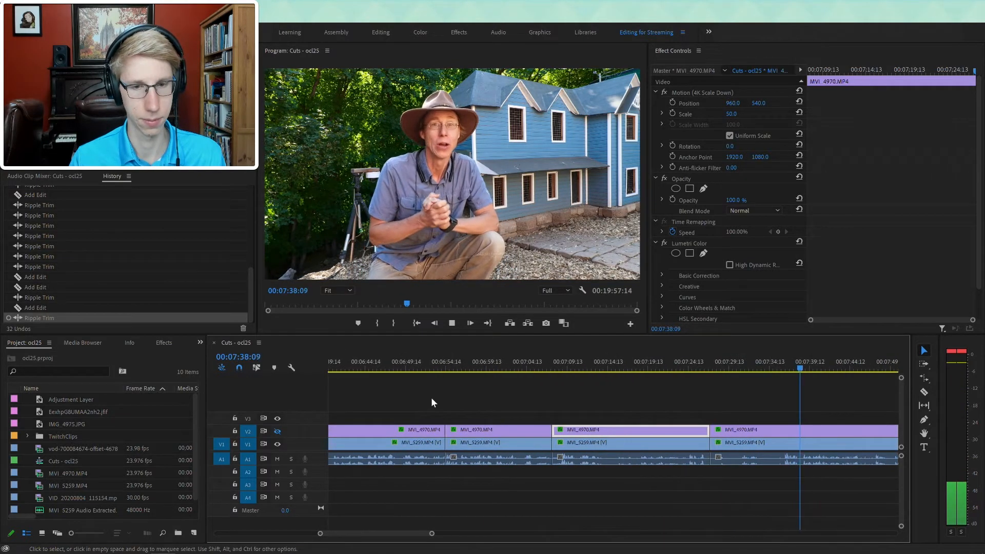
pyautogui.scroll(-1, 431, 397)
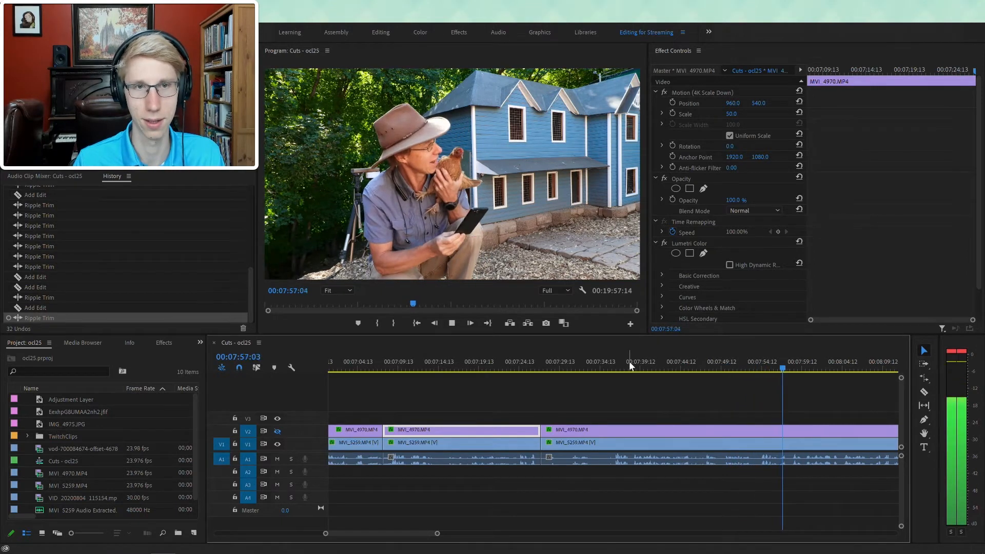
pyautogui.click(619, 370)
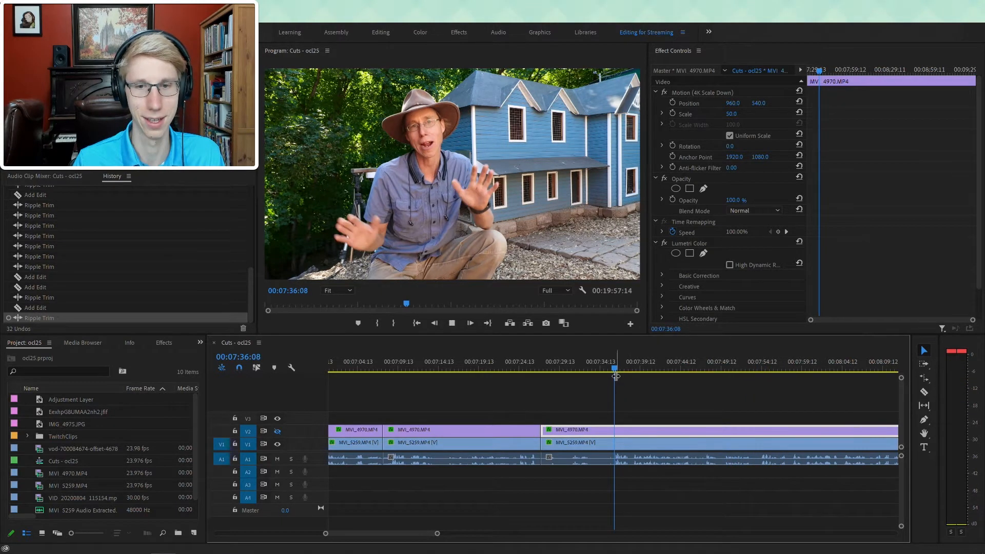
pyautogui.hotkey('ctrl', 's')
pyautogui.press('Right')
pyautogui.press('q')
pyautogui.press('space')
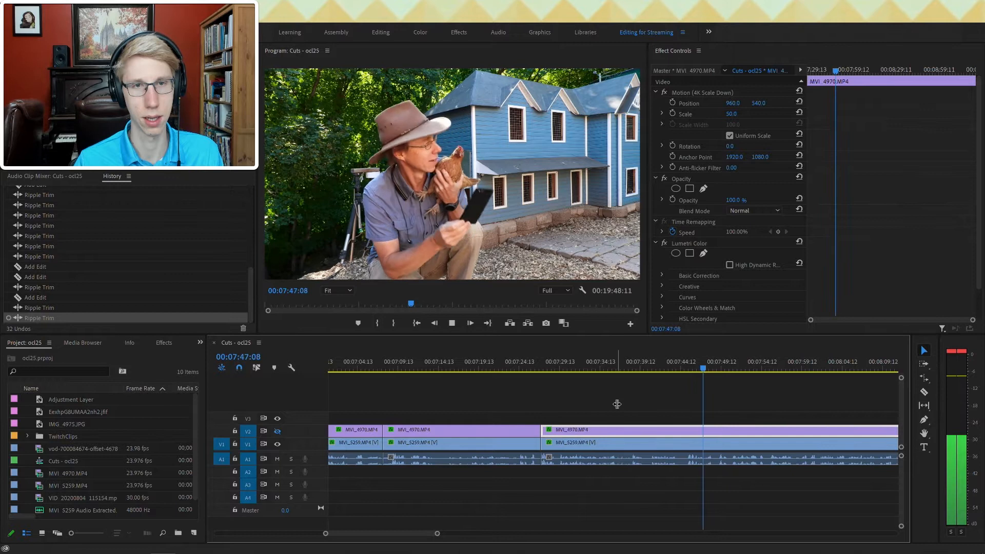
# - Skim the take with the chicken and split the last clips at 00:08:30:05
pyautogui.rightClick(636, 440)
pyautogui.click(817, 392)
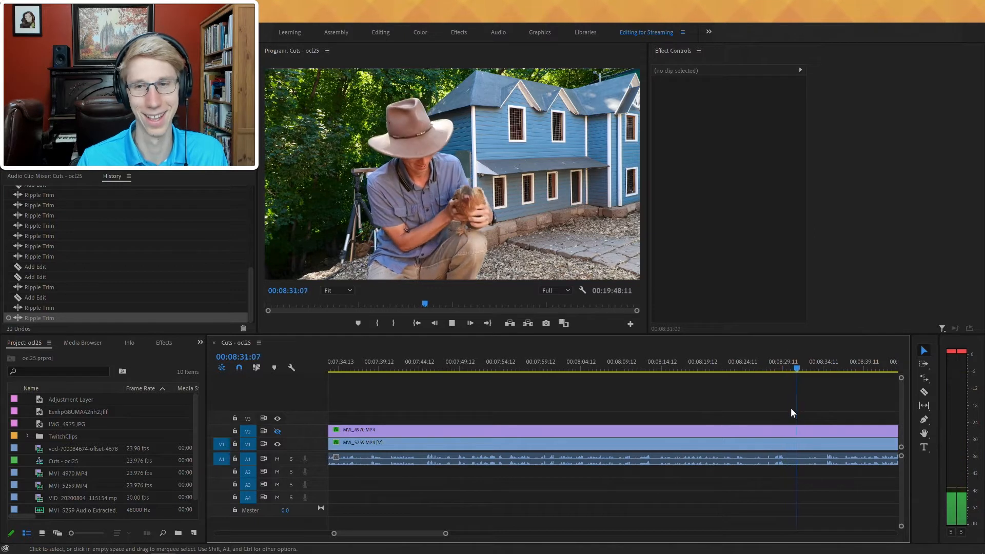
pyautogui.click(789, 366)
pyautogui.hotkey('ctrl', 'k')
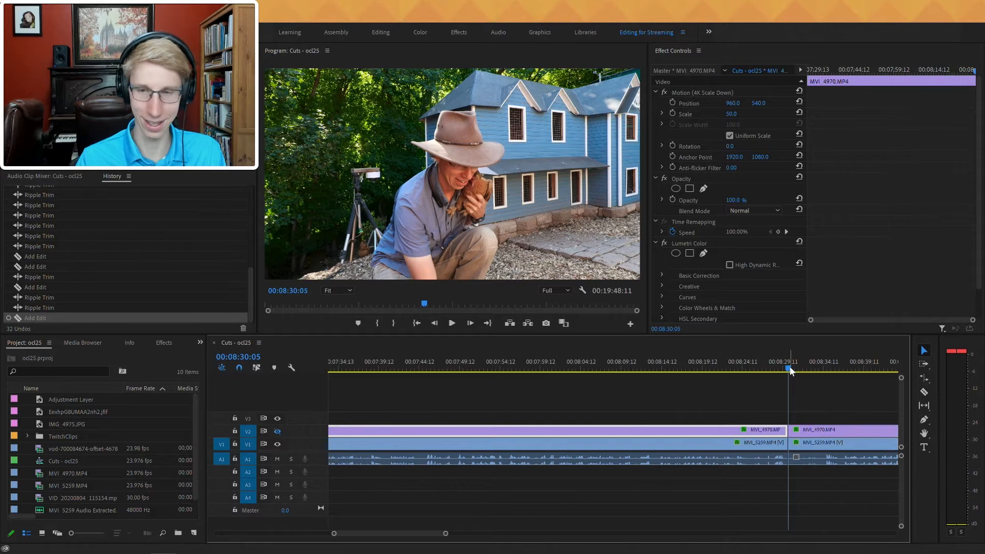
# - Review the footage after the new cut and ripple-trim its start up to about 00:08:34:02
pyautogui.press('space')
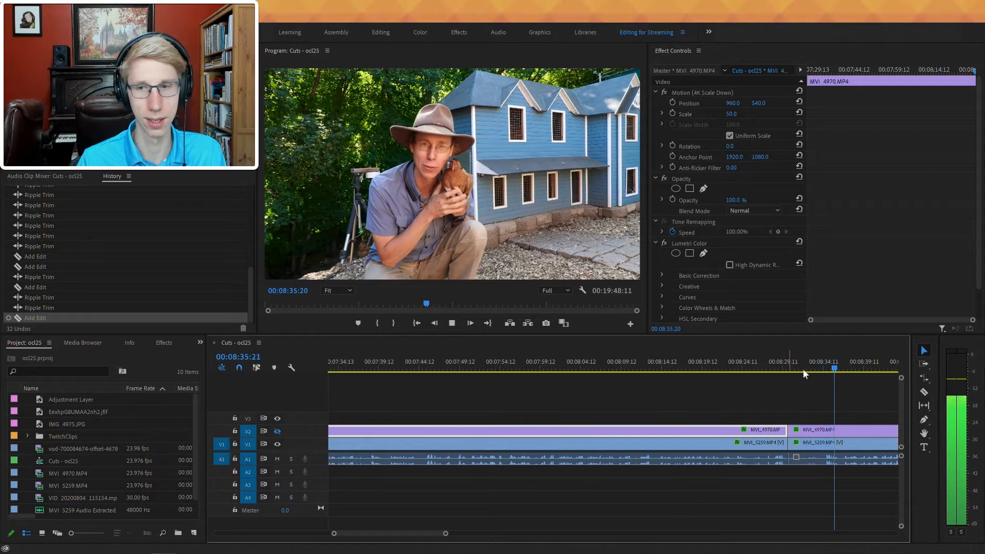
pyautogui.scroll(-5, 837, 451)
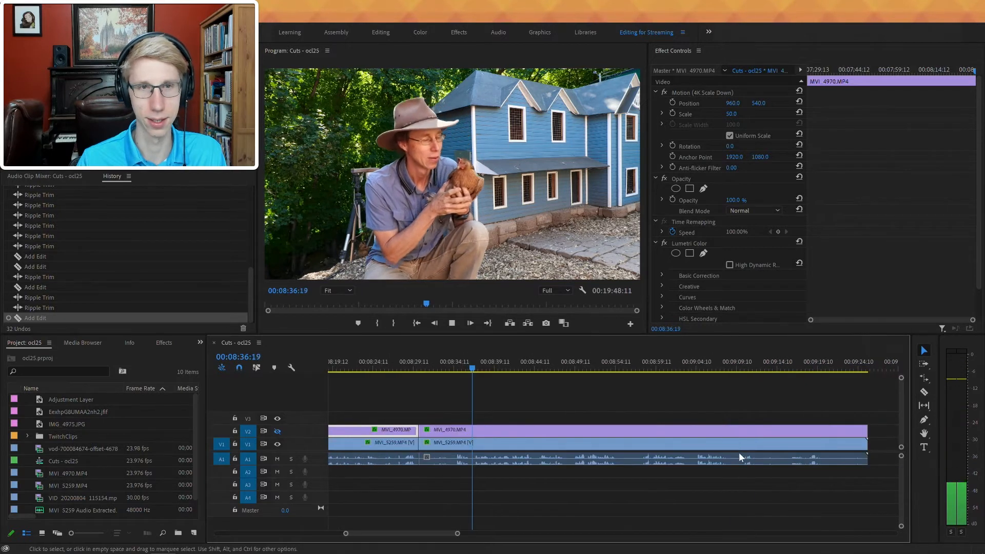
pyautogui.click(460, 365)
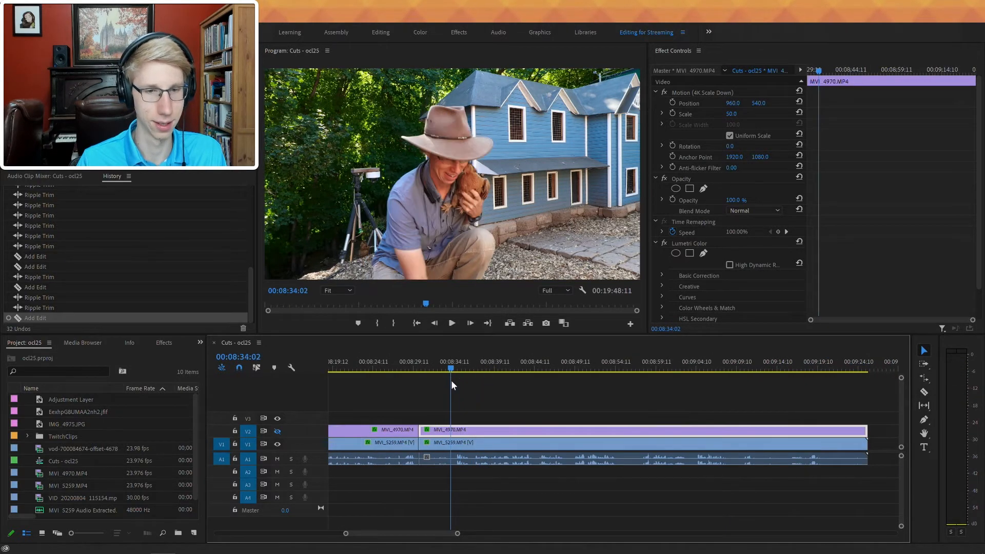
pyautogui.press('q')
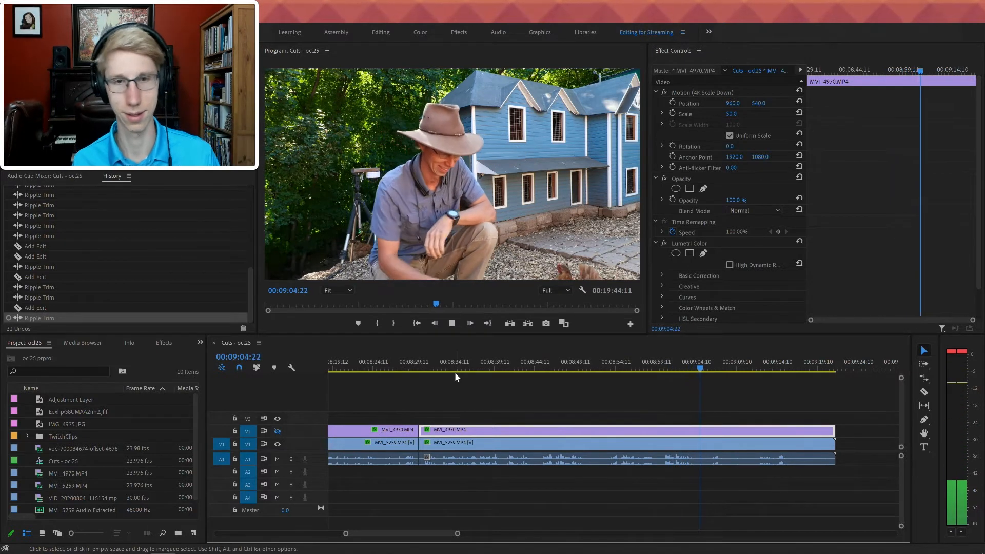
# - Split the last talking-head clips at 00:09:05:16 and ripple-delete the leftover section after the cut
pyautogui.hotkey('ctrl', 'k')
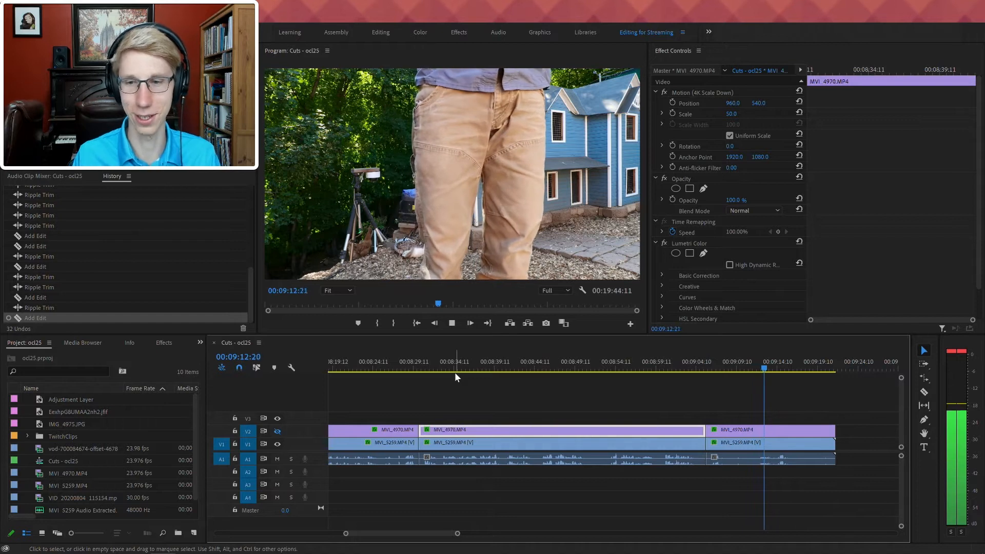
pyautogui.moveTo(794, 385); pyautogui.dragTo(816, 466)
pyautogui.hotkey('shift', 'Delete')
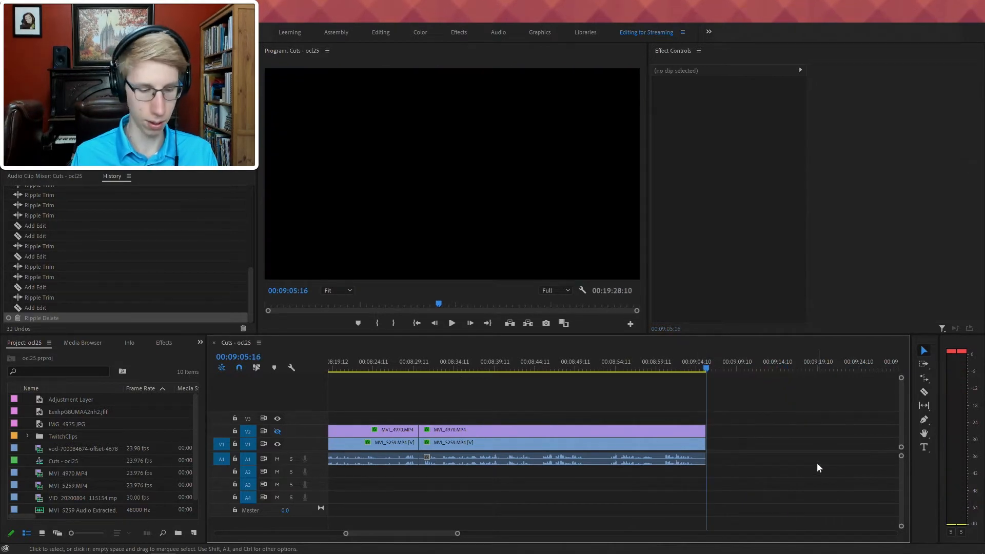
# - Inspect the end of the talking-head clips up close, and examine the layout of the whole sequence
pyautogui.press('=')
pyautogui.press('=')
pyautogui.press('=')
pyautogui.press('=')
pyautogui.press('=')
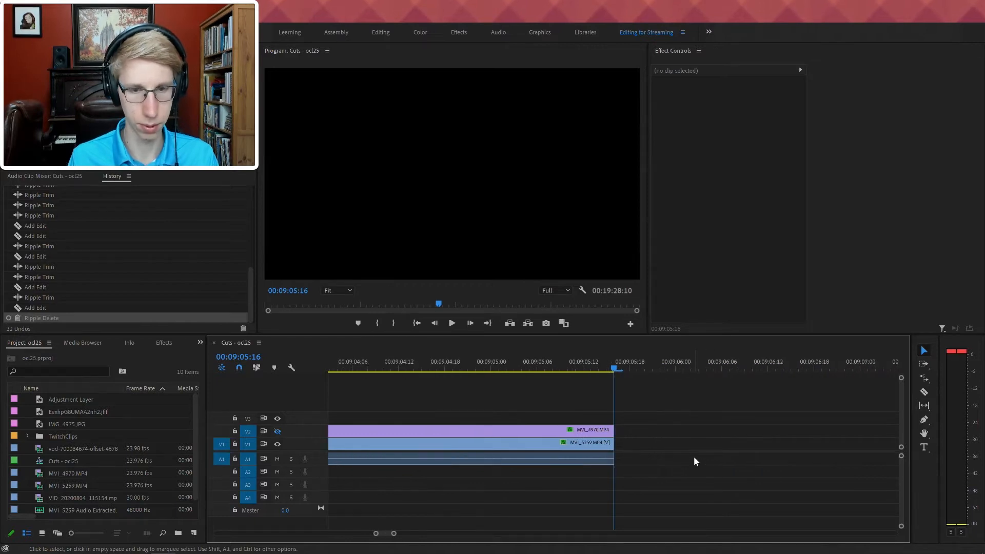
pyautogui.press('-')
pyautogui.press('-')
pyautogui.press('-')
pyautogui.press('-')
pyautogui.press('-')
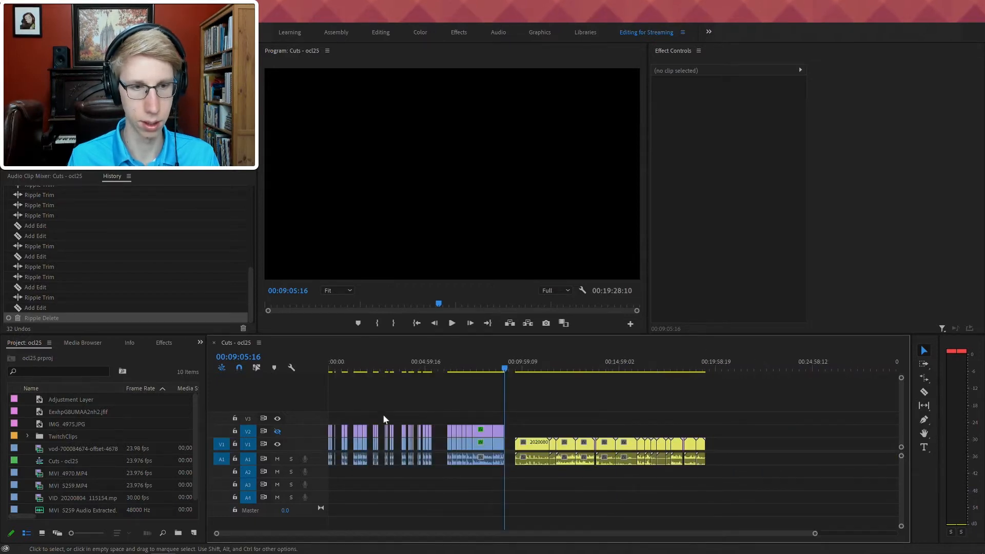
# - Move every clip after the opening group on all tracks later, so the second group starts at about 00:02:36
pyautogui.click(327, 365)
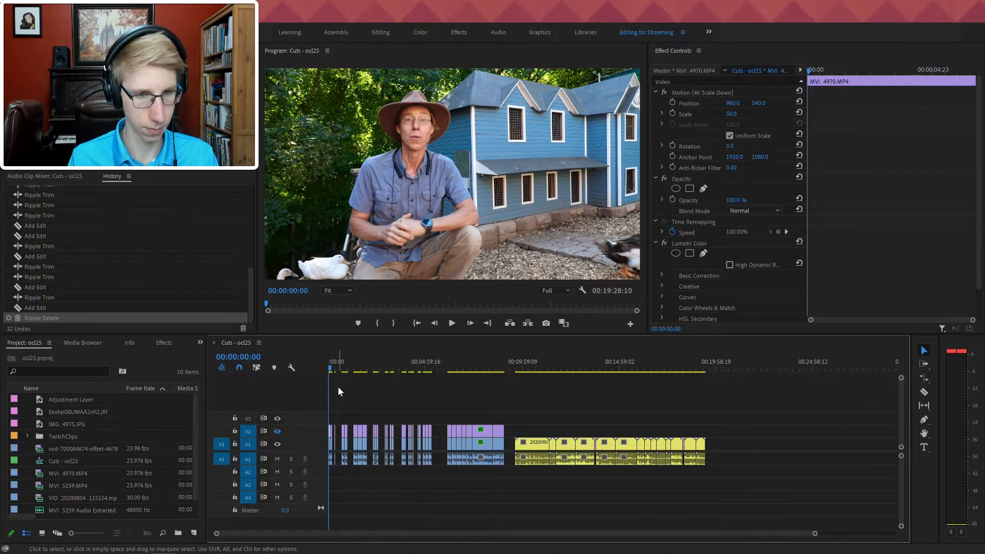
pyautogui.press('=')
pyautogui.press('=')
pyautogui.press('a')
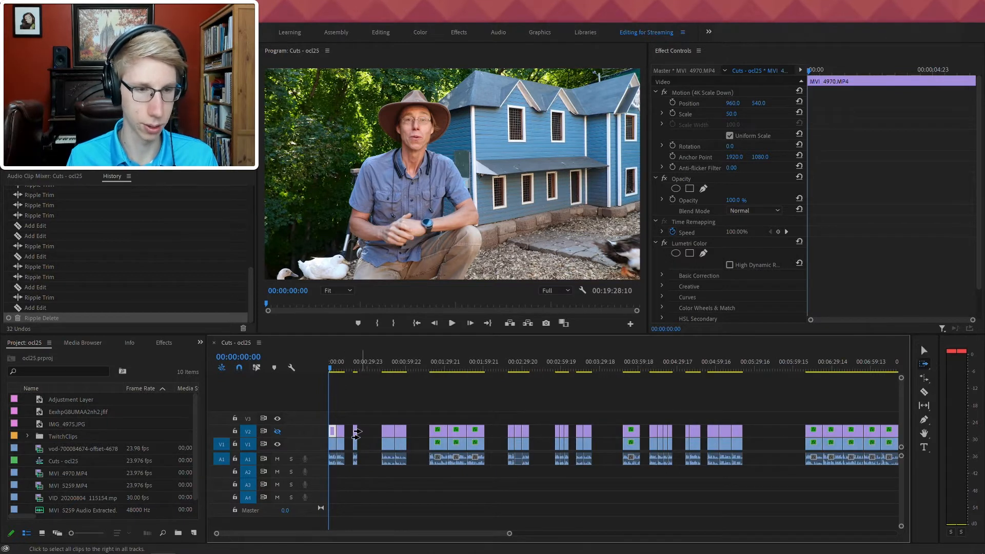
pyautogui.click(353, 440)
pyautogui.moveTo(352, 440); pyautogui.dragTo(527, 449)
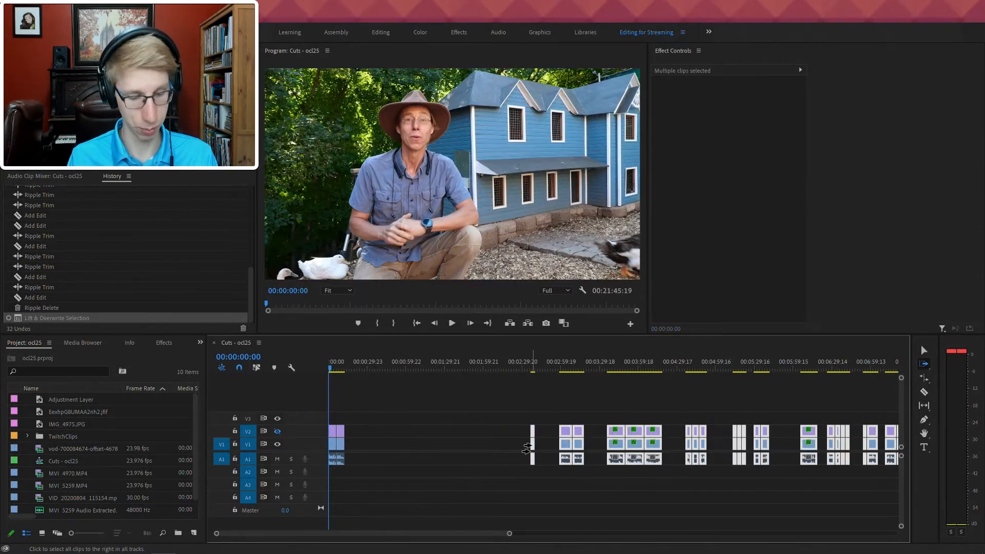
pyautogui.press('v')
pyautogui.press('-')
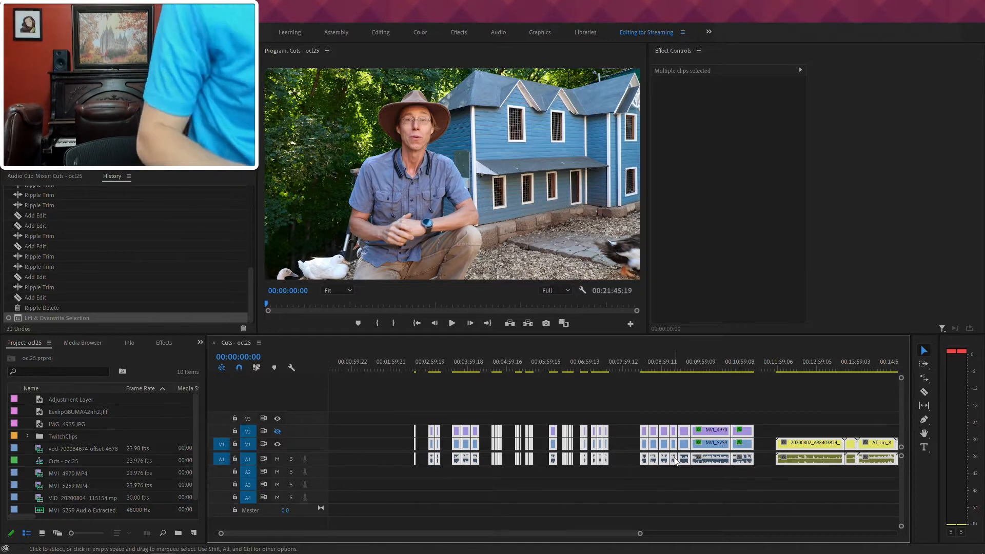
# - Save the project and move the first stream clip, 20200802_698403824_Science & Technology.mp4, directly behind the opening talking-head clips
pyautogui.hotkey('ctrl', 's')
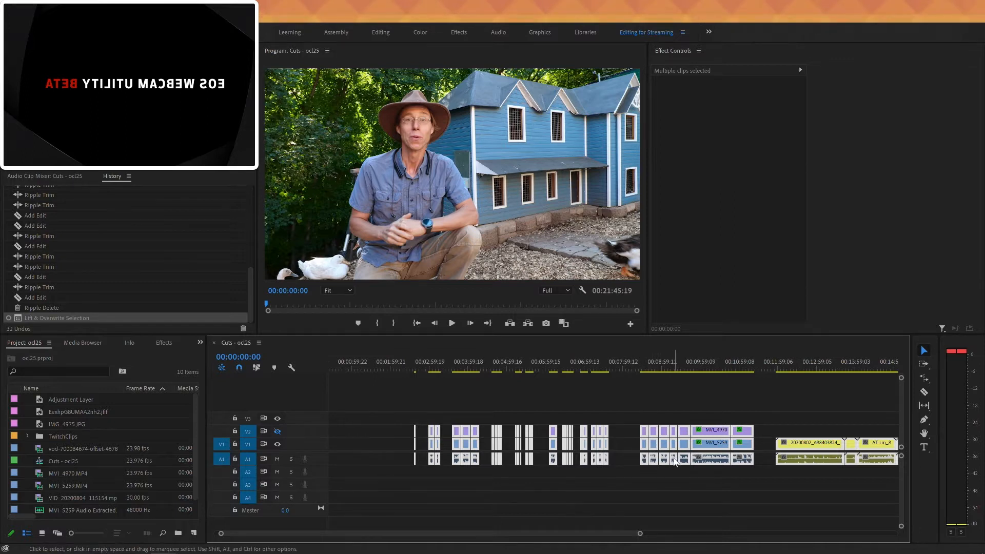
pyautogui.moveTo(984, 549)
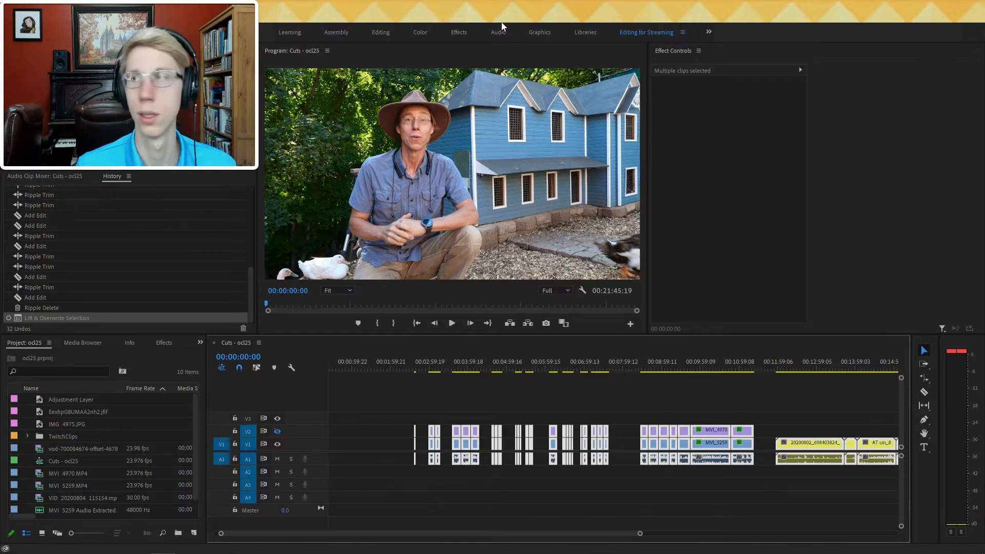
pyautogui.click(355, 408)
pyautogui.press('\\')
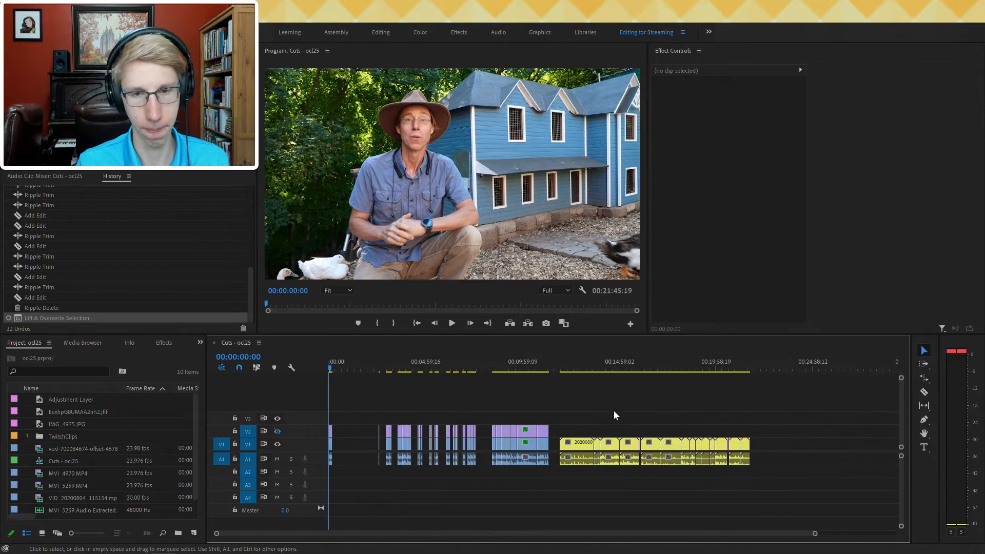
pyautogui.click(561, 365)
pyautogui.moveTo(580, 453); pyautogui.dragTo(357, 454)
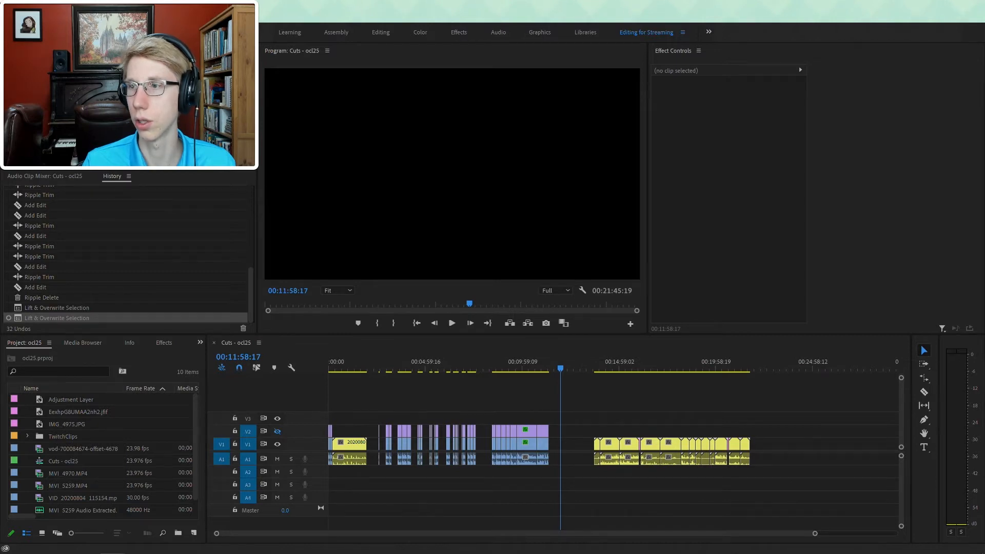
# - Play the sequence from its start to review the opening clips and the transition into the stream clip
pyautogui.click(410, 347)
pyautogui.press('Home')
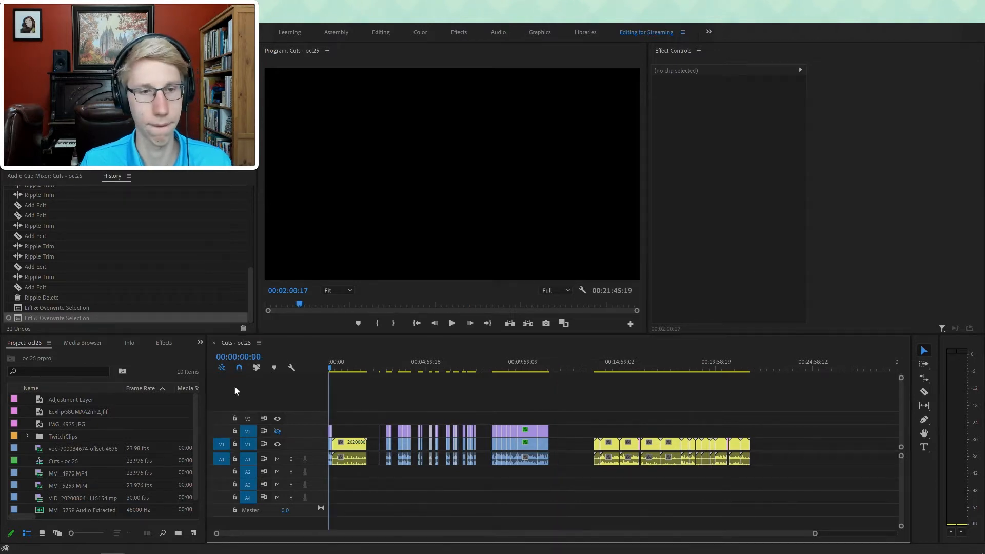
pyautogui.press('=')
pyautogui.press('=')
pyautogui.press('=')
pyautogui.press('=')
pyautogui.press('=')
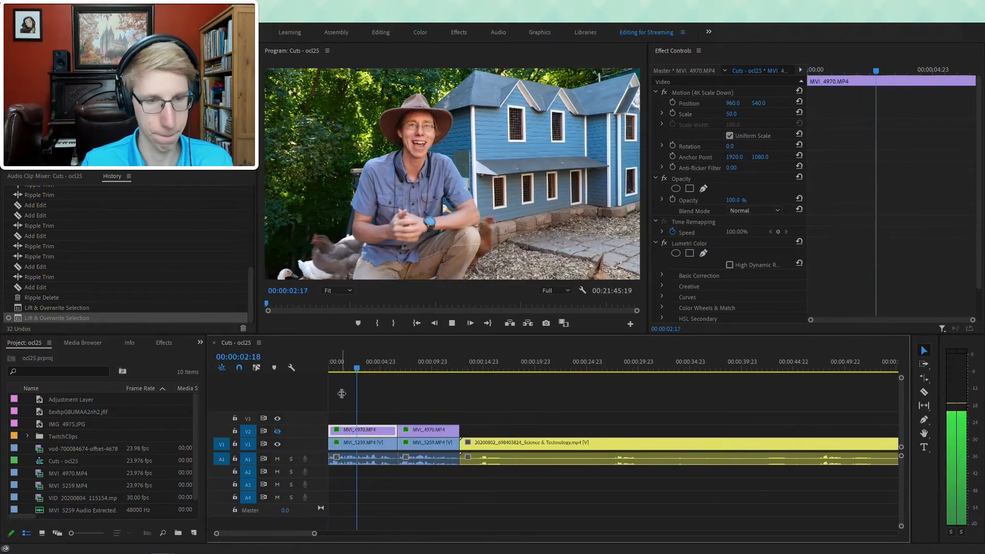
pyautogui.press('-')
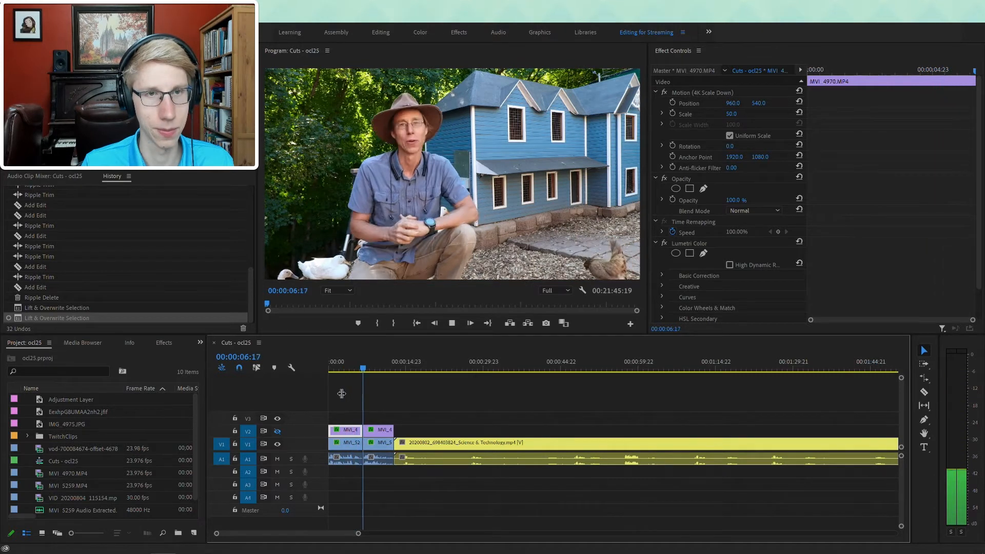
pyautogui.press('-')
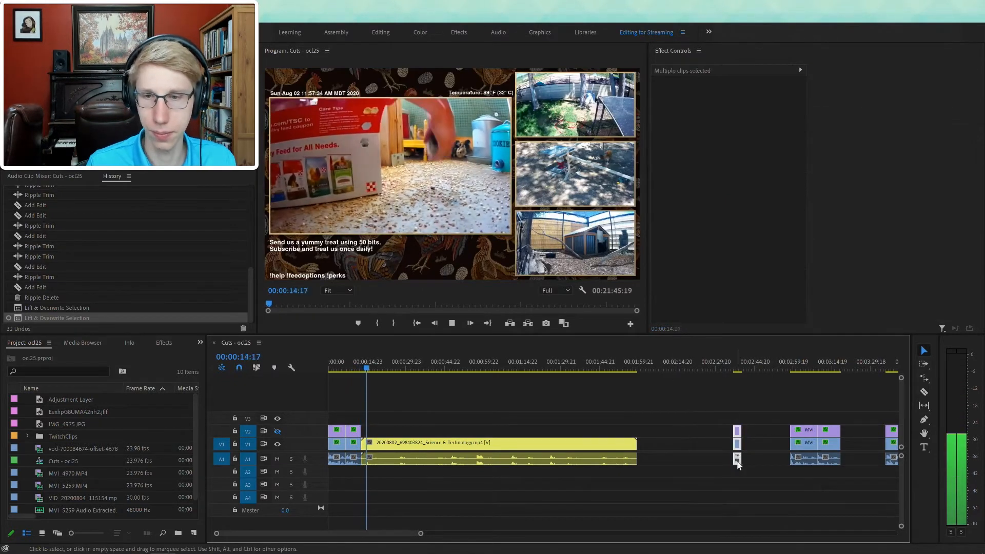
# - Move the short talking-head clip directly behind the first stream clip at about 00:02:00 and play it
pyautogui.moveTo(737, 458); pyautogui.dragTo(642, 454)
pyautogui.click(639, 359)
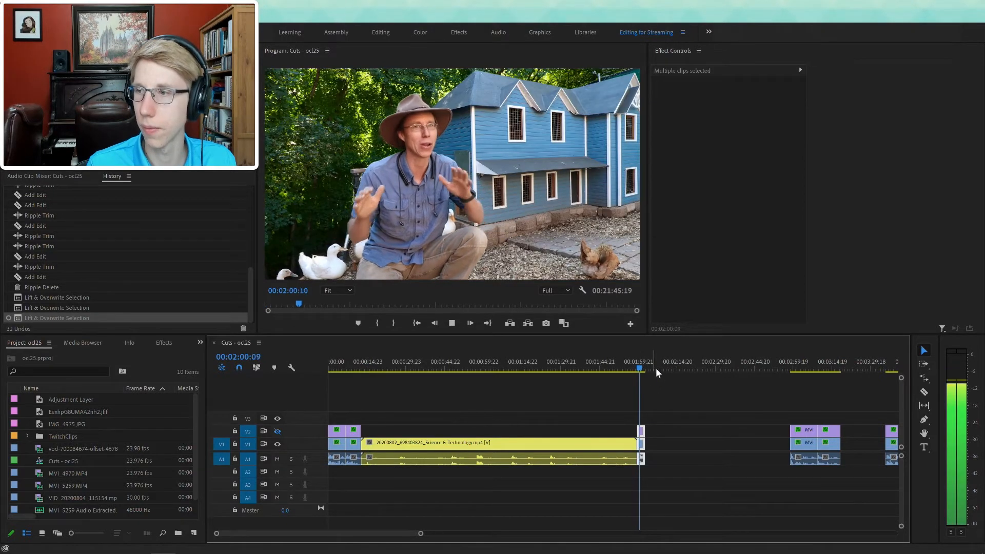
pyautogui.scroll(-2, 691, 415)
pyautogui.scroll(-4, 690, 420)
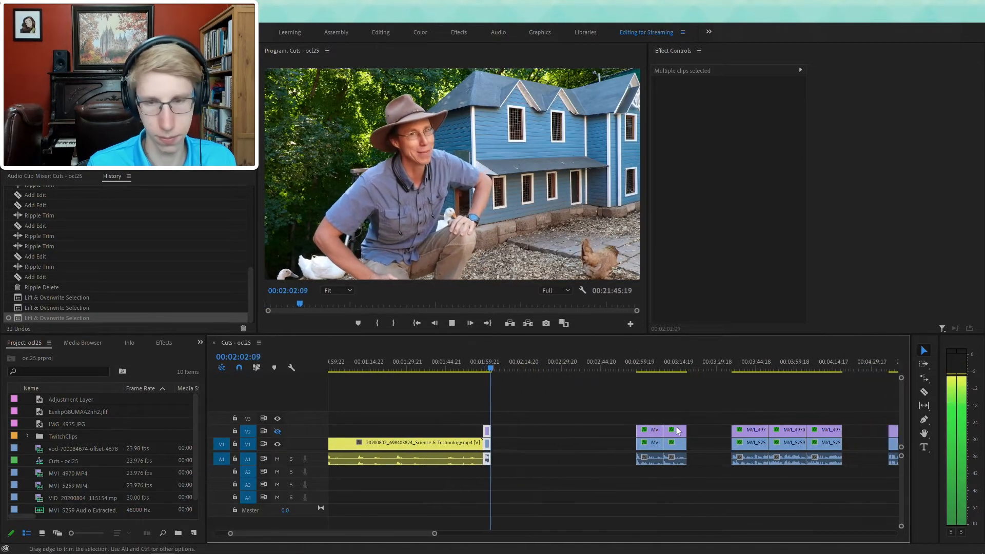
# - Place the next stream clip behind the short talking-head clip, followed by the next two talking-head clips, and play the join
pyautogui.press('-')
pyautogui.press('-')
pyautogui.press('space')
pyautogui.moveTo(866, 446); pyautogui.dragTo(427, 451)
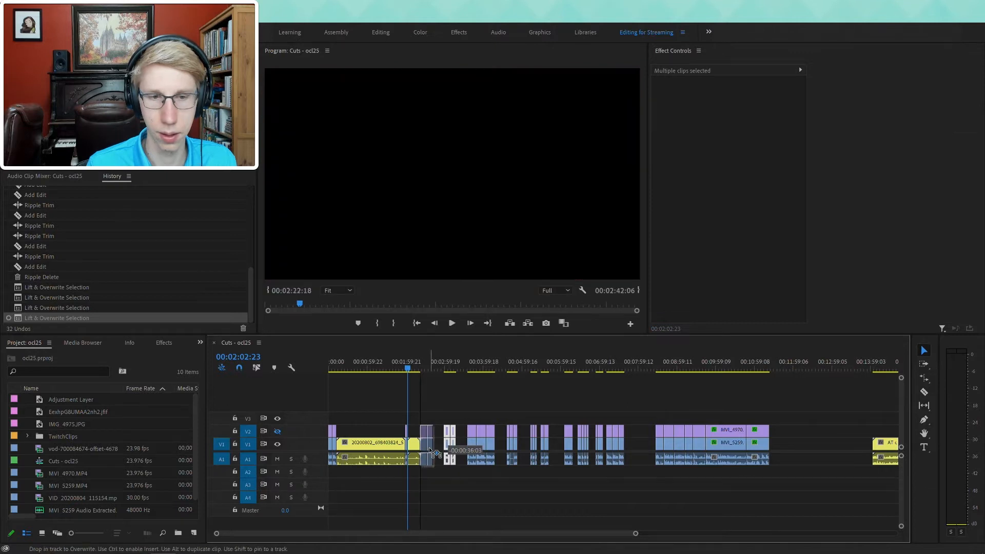
pyautogui.click(426, 363)
pyautogui.press('space')
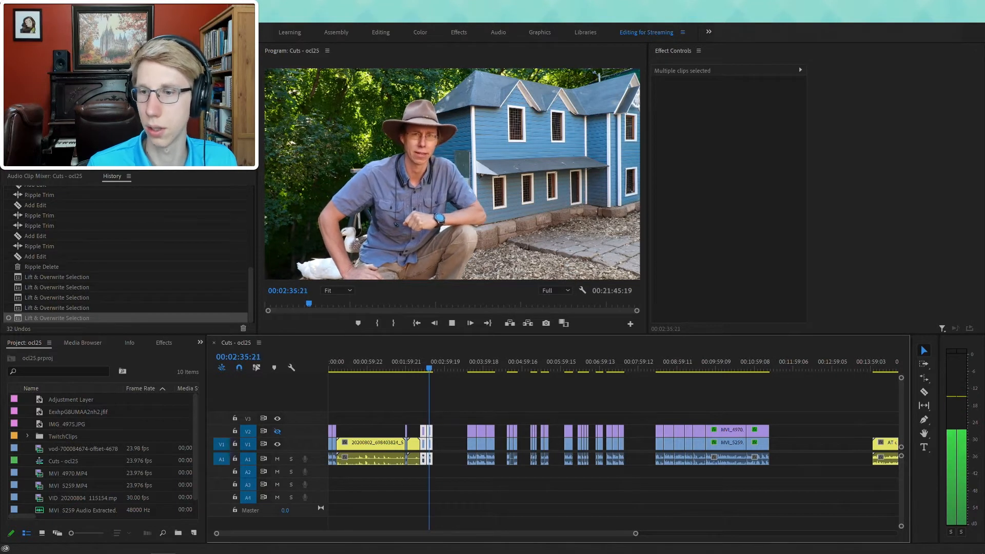
# - Move all clips after the placed talking-head pair later on every track to open a gap for more stream footage
pyautogui.press('-')
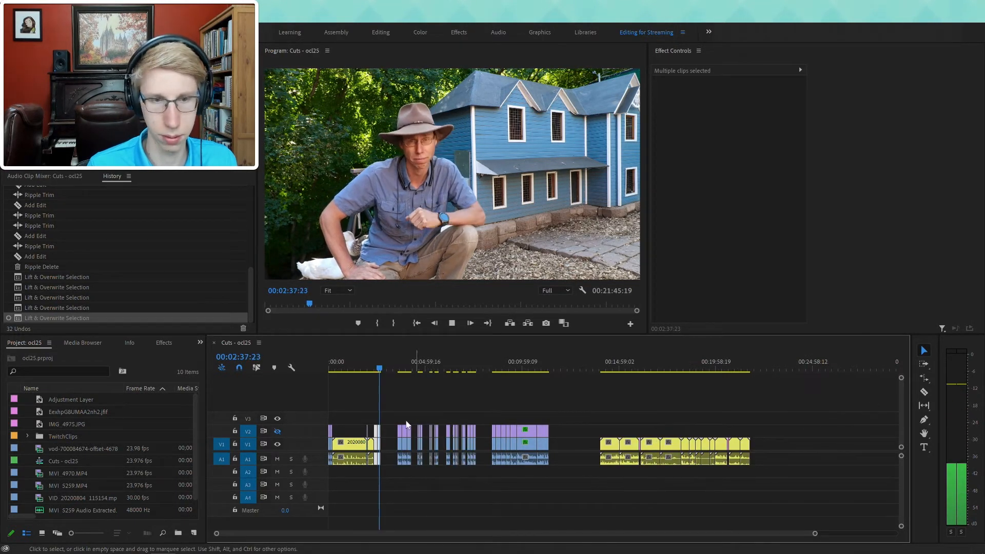
pyautogui.press('a')
pyautogui.moveTo(399, 436); pyautogui.dragTo(452, 435)
pyautogui.click(673, 417)
# - Place the next two AT-cm stream clips behind the talking-head pair, and move the next talking-head group directly behind them
pyautogui.press('v')
pyautogui.moveTo(681, 447); pyautogui.dragTo(390, 447)
pyautogui.click(430, 432)
pyautogui.moveTo(448, 413); pyautogui.dragTo(433, 451)
pyautogui.click(592, 390)
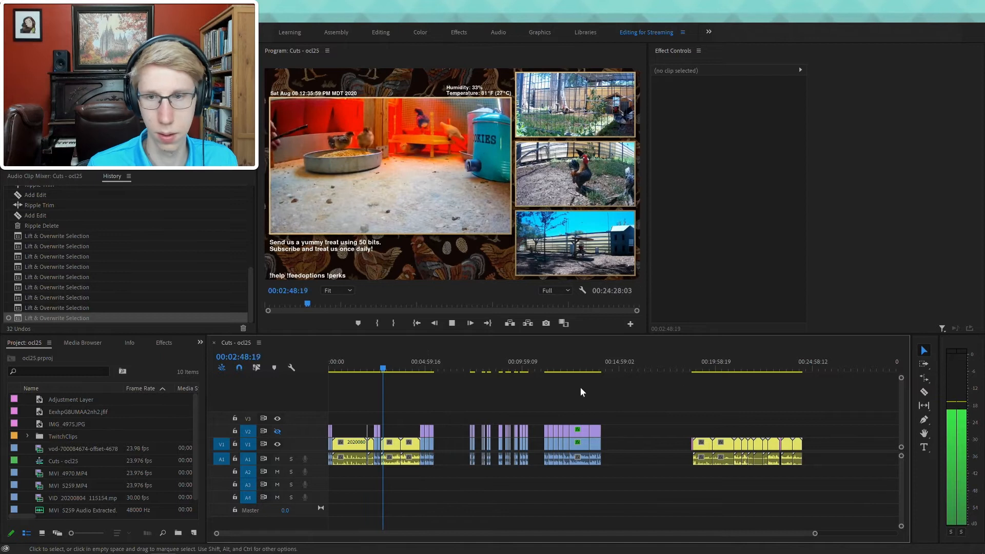
# - Place the EexhpGBUMAA2nh2.jfif image behind the talking-head group, extended to about 00:05:59, with the next talking-head pair directly behind it
pyautogui.click(693, 369)
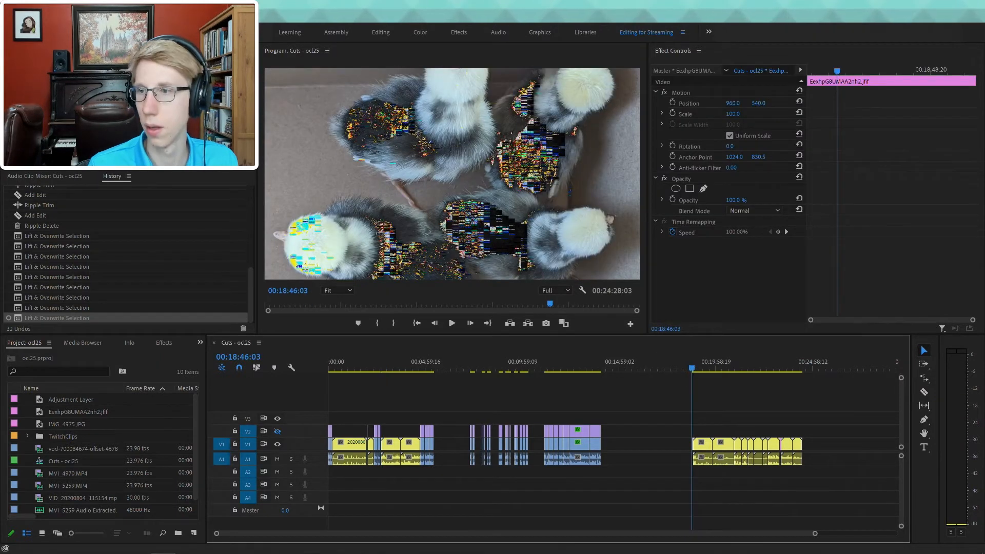
pyautogui.click(428, 365)
pyautogui.press('space')
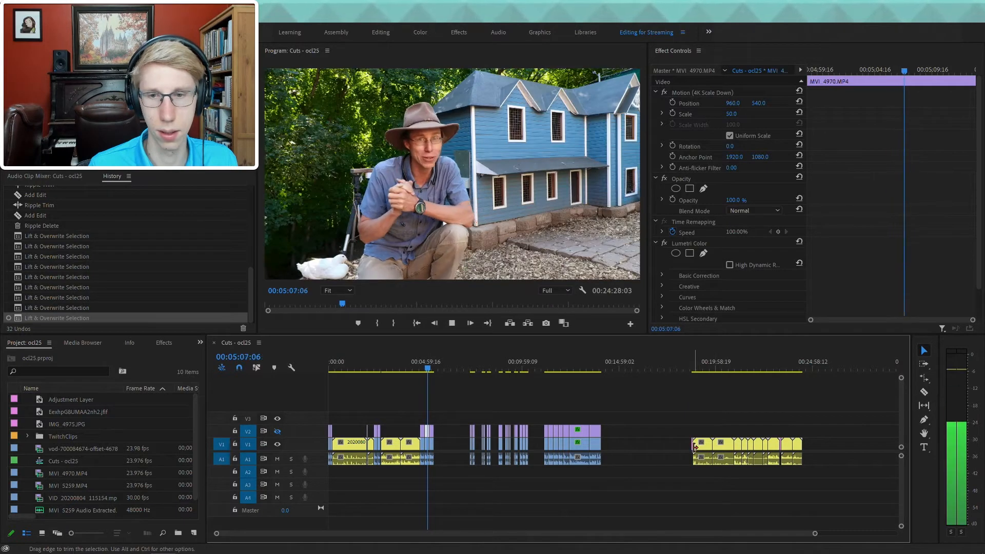
pyautogui.moveTo(697, 449); pyautogui.dragTo(444, 450)
pyautogui.click(459, 421)
pyautogui.moveTo(467, 415); pyautogui.dragTo(446, 445)
pyautogui.moveTo(445, 365); pyautogui.dragTo(448, 366)
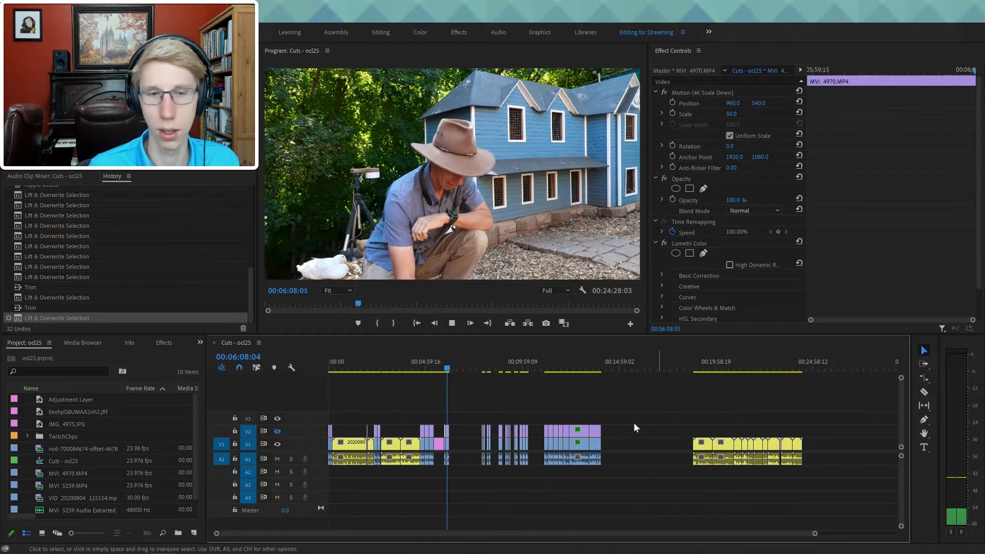
# - Place the AT-cm_814398176.mp4 stream clip after the talking-head pair, and move the next short talking-head clip to its end
pyautogui.click(657, 414)
pyautogui.moveTo(671, 426); pyautogui.dragTo(464, 451)
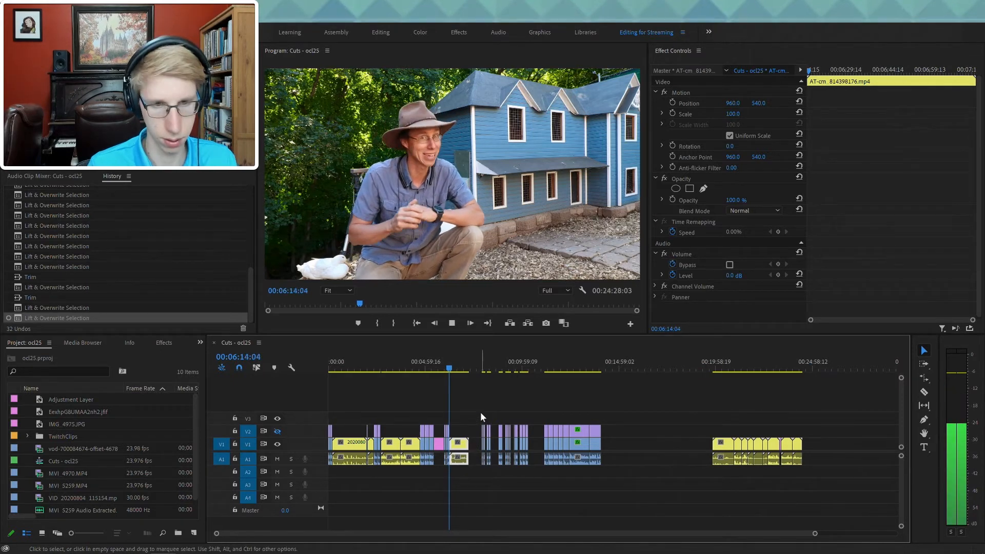
pyautogui.press('=')
pyautogui.press('=')
pyautogui.press('=')
pyautogui.press('=')
pyautogui.moveTo(605, 436); pyautogui.dragTo(902, 450)
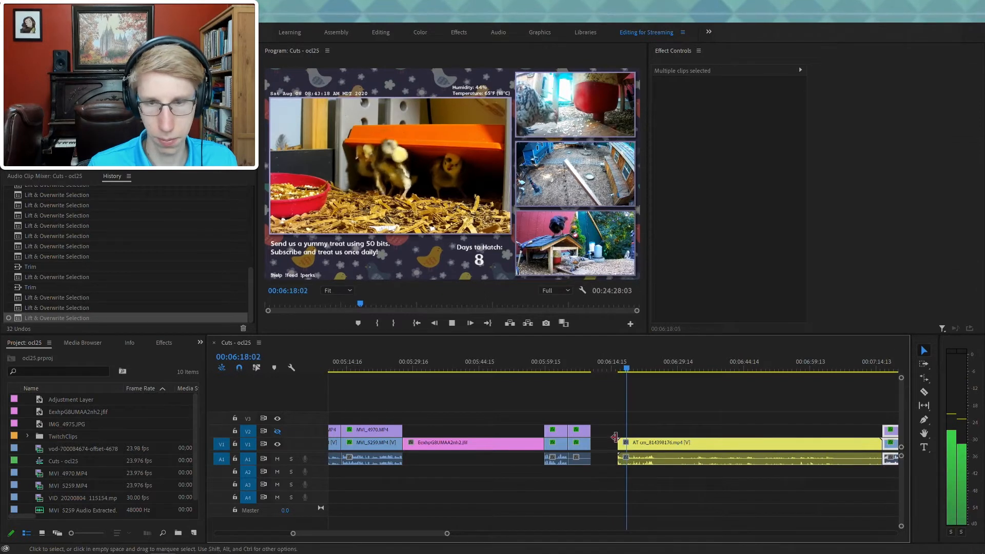
# - Ripple-delete the gap before AT-cm_814398176.mp4 and play the join with the talking-head clip at its end
pyautogui.click(609, 445)
pyautogui.press('Delete')
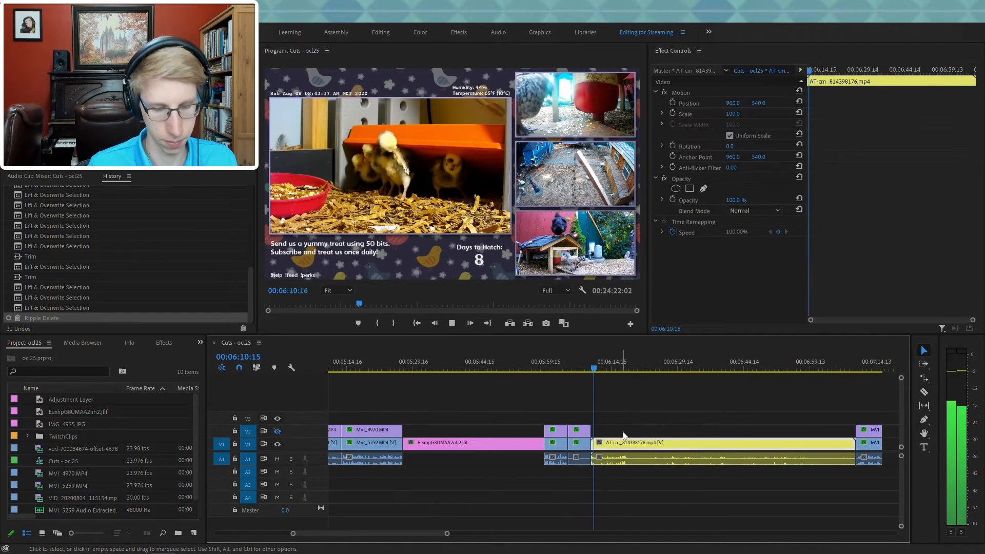
pyautogui.press('-')
pyautogui.press('-')
pyautogui.click(673, 369)
pyautogui.moveTo(673, 369); pyautogui.dragTo(676, 369)
pyautogui.press('space')
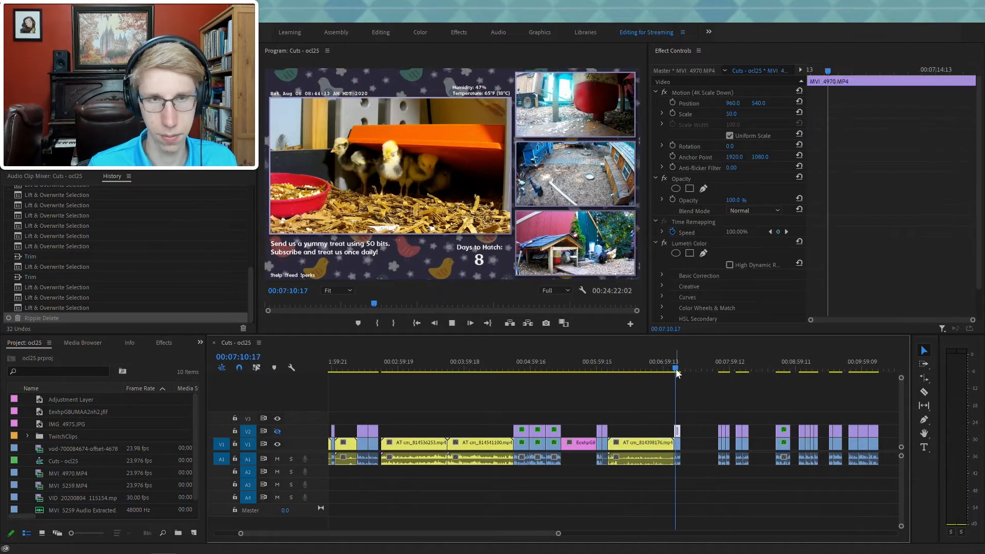
# - Move the remaining talking-head clips later, to about 00:09:50, and shift the remaining stream clips earlier on the timeline
pyautogui.press('-')
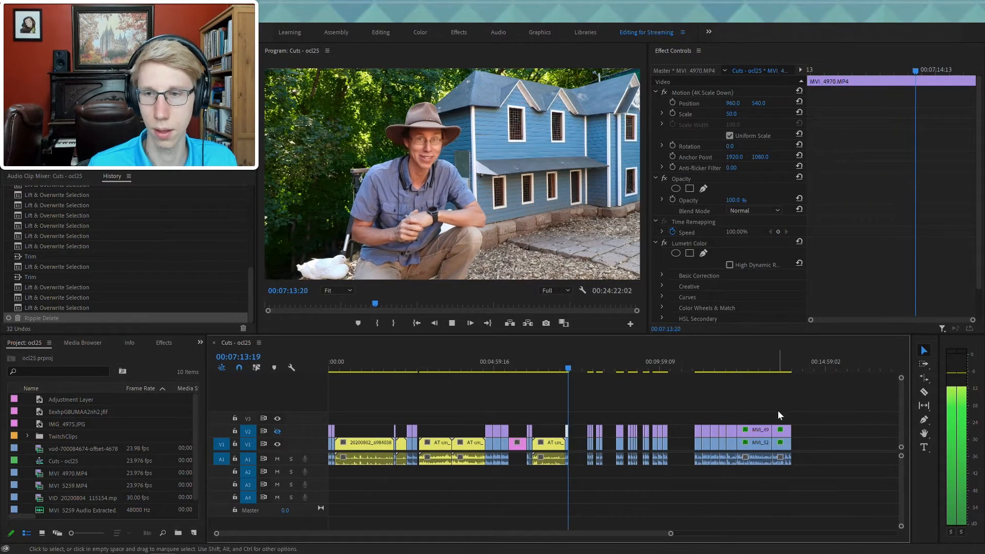
pyautogui.scroll(-2, 801, 410)
pyautogui.press('a')
pyautogui.moveTo(801, 447); pyautogui.dragTo(657, 465)
pyautogui.moveTo(551, 443); pyautogui.dragTo(616, 443)
pyautogui.moveTo(858, 436); pyautogui.dragTo(845, 435)
pyautogui.press('v')
# - Move the VID_20200804_115154 stream clip directly behind the short talking-head clip that follows AT-cm_814398176.mp4
pyautogui.click(857, 368)
pyautogui.moveTo(858, 370); pyautogui.dragTo(864, 371)
pyautogui.moveTo(861, 449); pyautogui.dragTo(557, 448)
pyautogui.moveTo(616, 368); pyautogui.dragTo(618, 379)
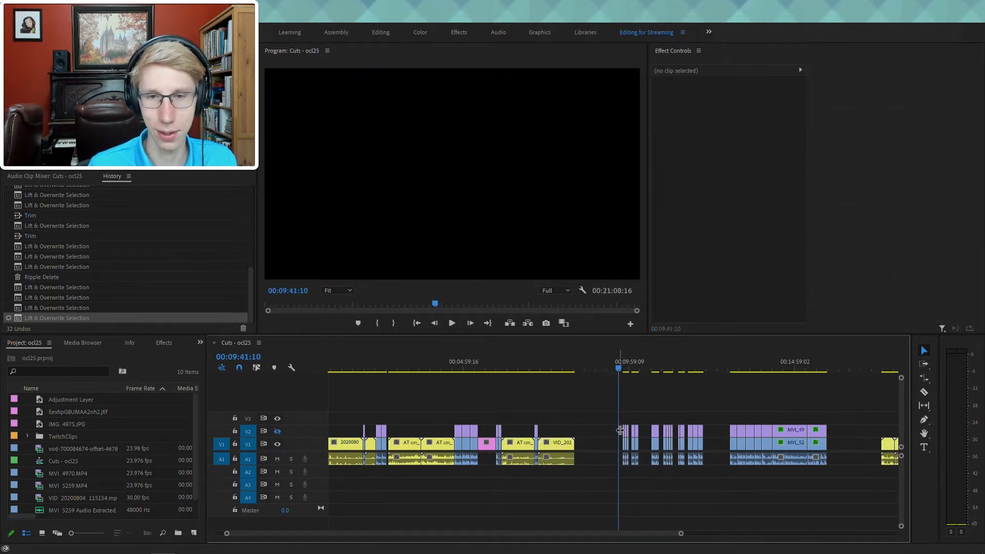
# - Move the next short talking-head clips directly behind the VID_20200804_115154 clip at about 00:08:22 and play through them
pyautogui.press('Down')
pyautogui.moveTo(606, 419); pyautogui.dragTo(581, 448)
pyautogui.click(598, 429)
pyautogui.moveTo(573, 366); pyautogui.dragTo(576, 370)
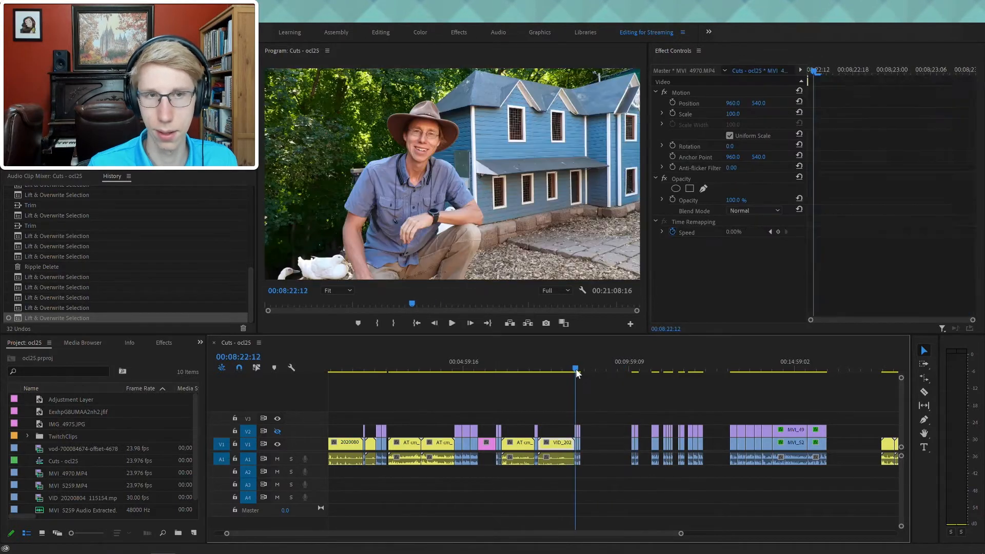
pyautogui.press('space')
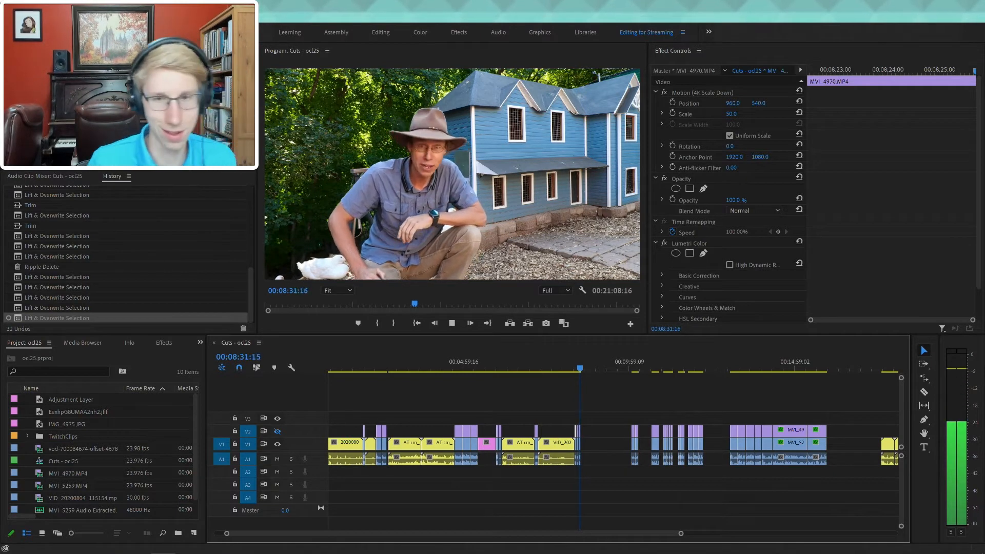
pyautogui.press('space')
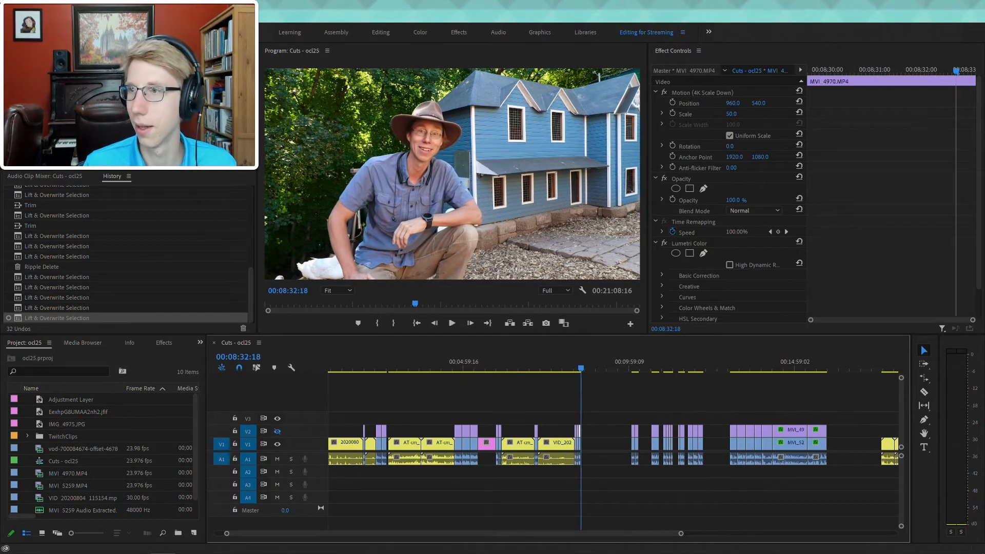
# - Place AT-cm_812459741.mp4 after the short talking-head clips, move the next talking-head pair behind it, and review the pair
pyautogui.moveTo(889, 444); pyautogui.dragTo(598, 445)
pyautogui.click(589, 367)
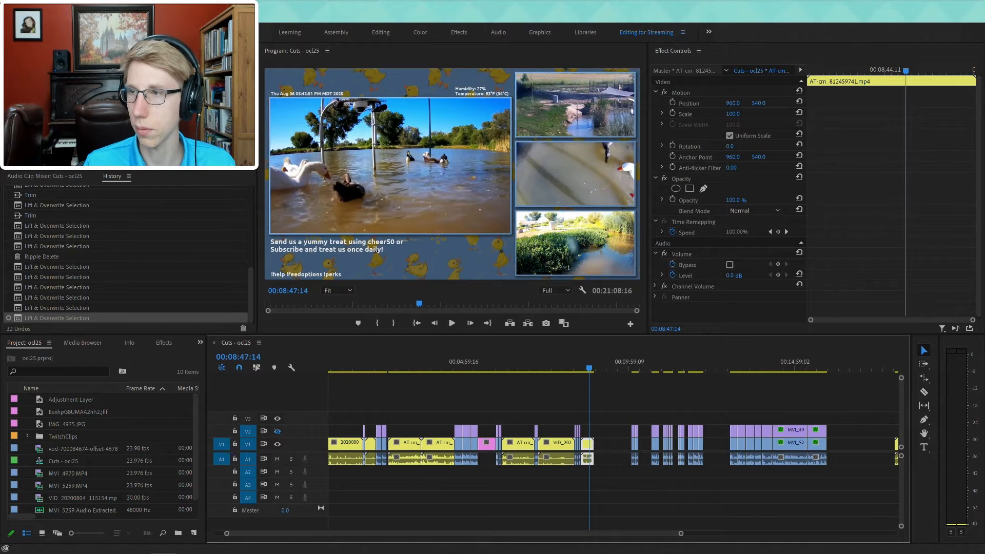
pyautogui.moveTo(644, 478); pyautogui.dragTo(598, 454)
pyautogui.click(597, 367)
pyautogui.press('space')
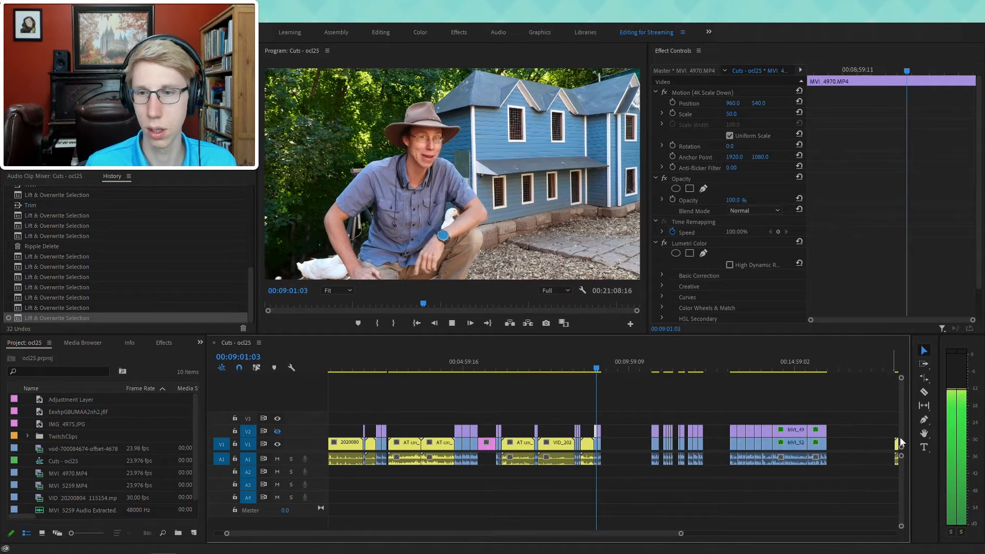
# - Place the AT-cm_807264655.mp4 stream clip directly behind the talking-head pair that follows AT-cm_812459741.mp4
pyautogui.scroll(-3, 851, 434)
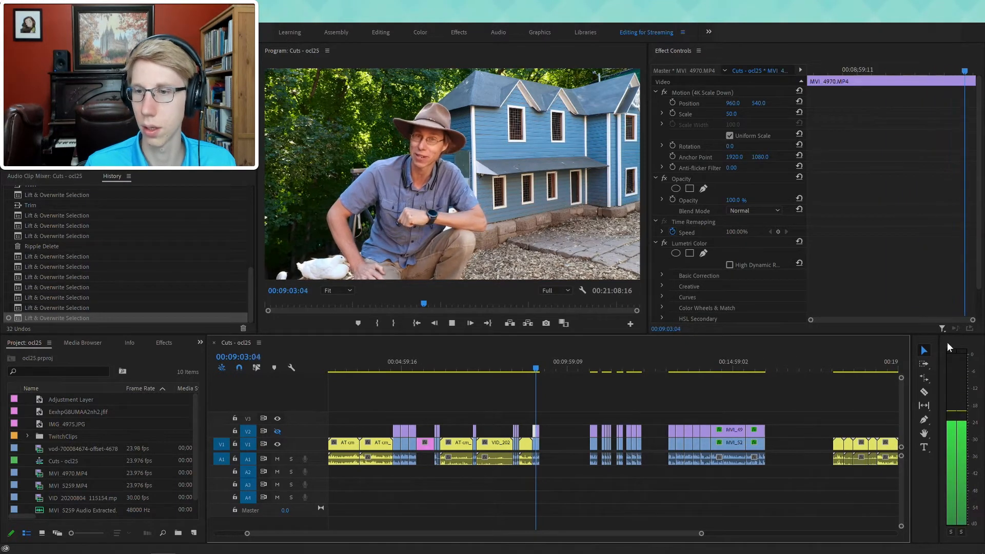
pyautogui.moveTo(811, 423); pyautogui.dragTo(551, 448)
pyautogui.hotkey('ctrl', 'z')
pyautogui.press('=')
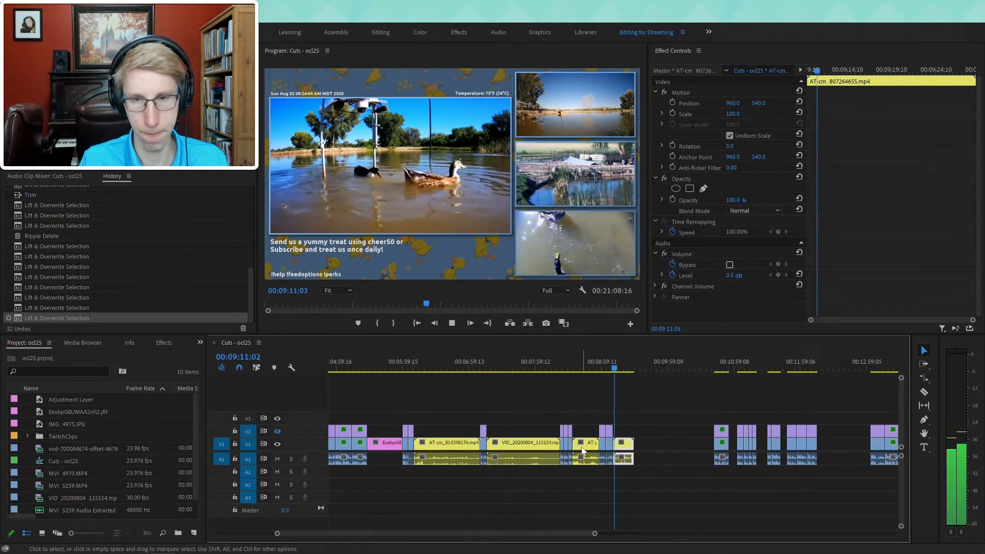
# - Move all remaining stream clips earlier together, so they start shortly after the last talking-head clips at about 00:16:20
pyautogui.scroll(-8, 572, 463)
pyautogui.scroll(-3, 572, 460)
pyautogui.press('a')
pyautogui.moveTo(839, 441); pyautogui.dragTo(706, 442)
pyautogui.press('v')
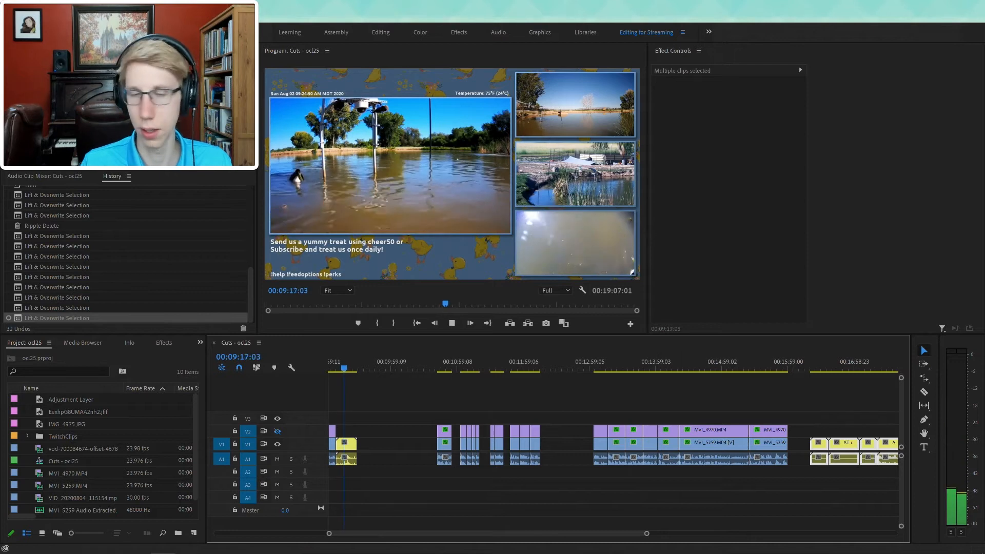
# - Move the next talking-head clip directly behind AT-cm_807264655.mp4 at about 00:09:30, play it, and save the project
pyautogui.moveTo(416, 414); pyautogui.dragTo(368, 427)
pyautogui.click(365, 361)
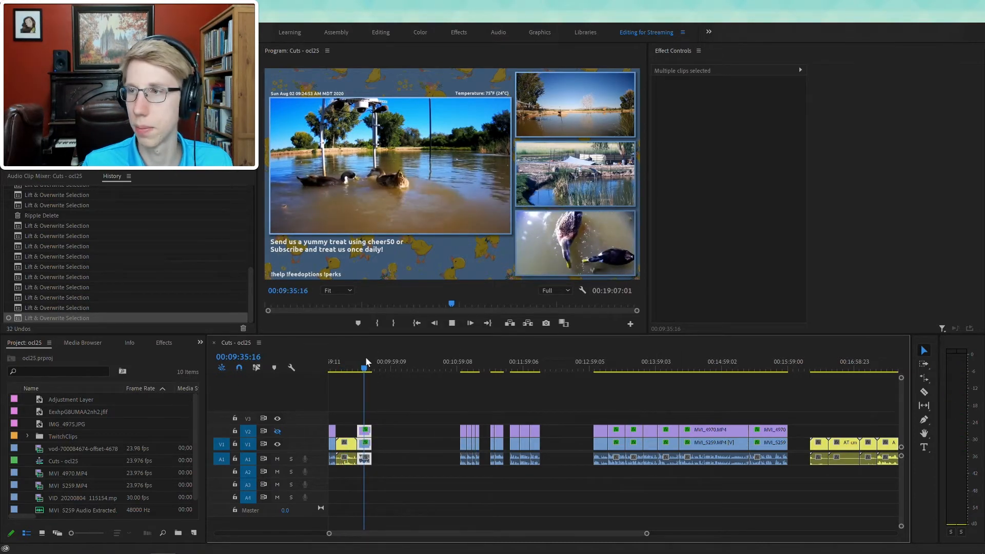
pyautogui.press('space')
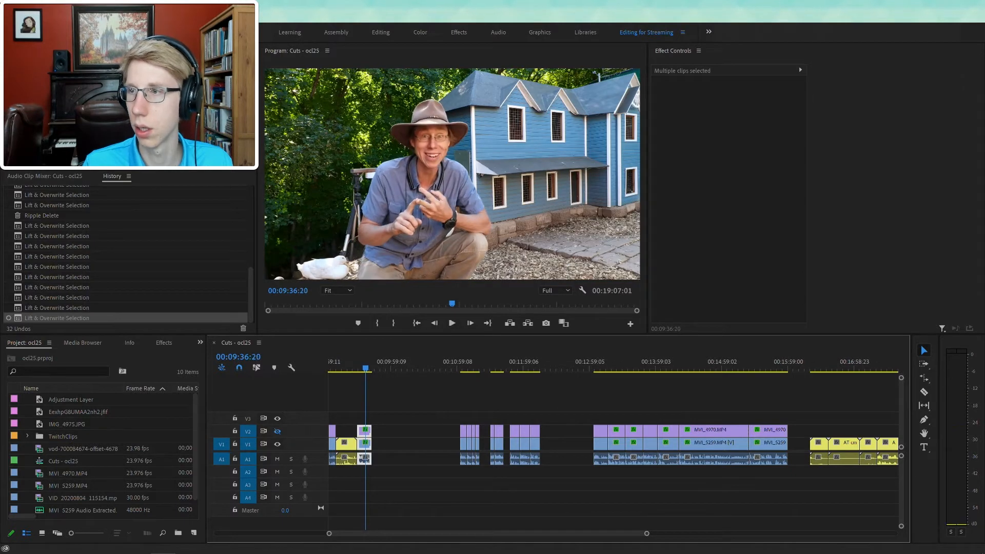
pyautogui.hotkey('ctrl', 's')
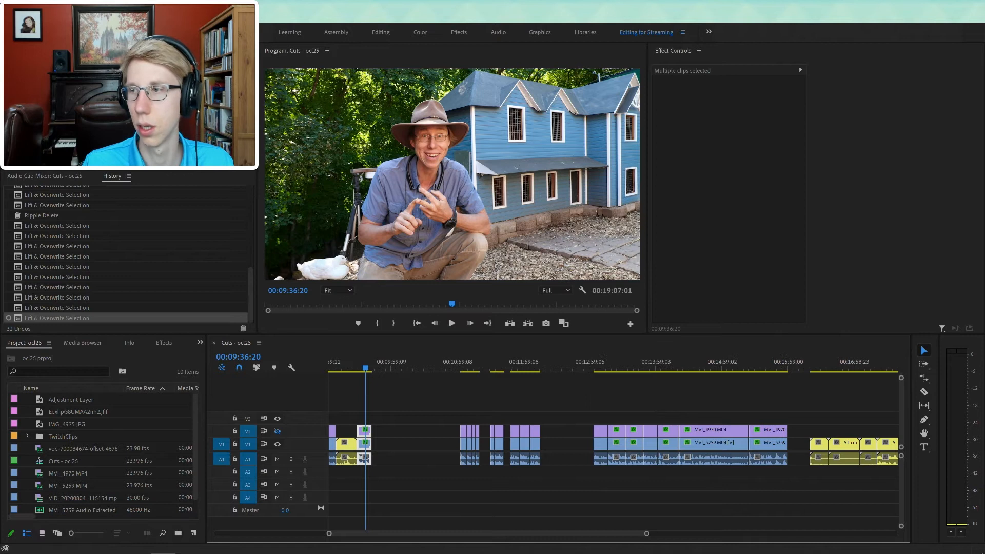
pyautogui.press('space')
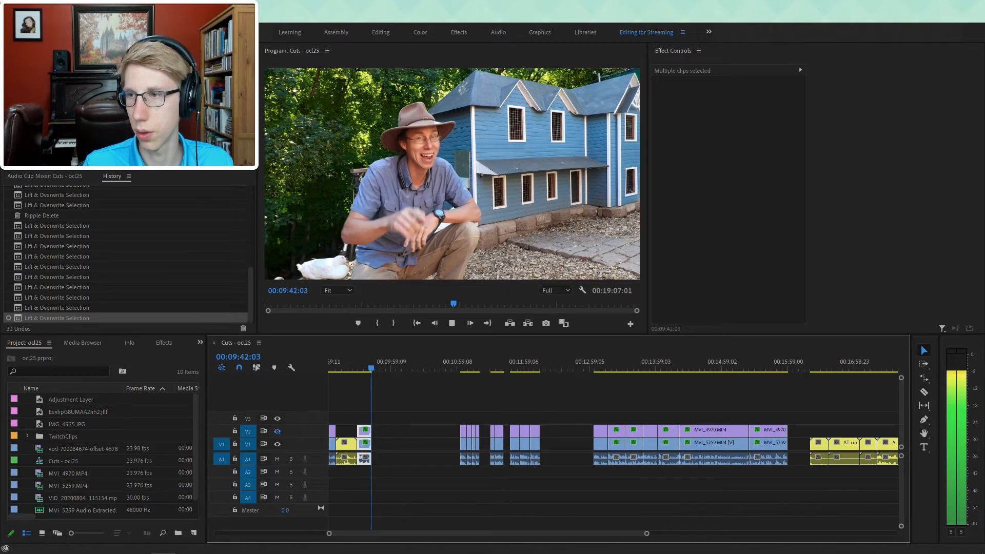
# - Move the next three stream clips directly behind the talking-head clip that ends at about 00:09:42
pyautogui.moveTo(852, 445); pyautogui.dragTo(882, 460)
pyautogui.moveTo(863, 415); pyautogui.dragTo(385, 455)
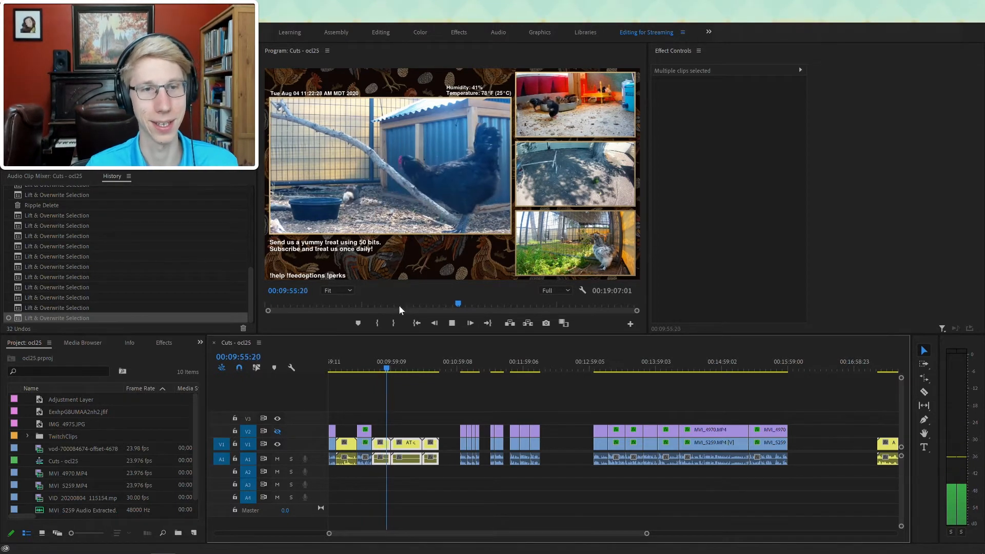
# - Play the next group of short talking-head clips at about 00:11:03 and move the group directly behind the three stream clips
pyautogui.click(460, 369)
pyautogui.moveTo(461, 370); pyautogui.dragTo(463, 371)
pyautogui.press('space')
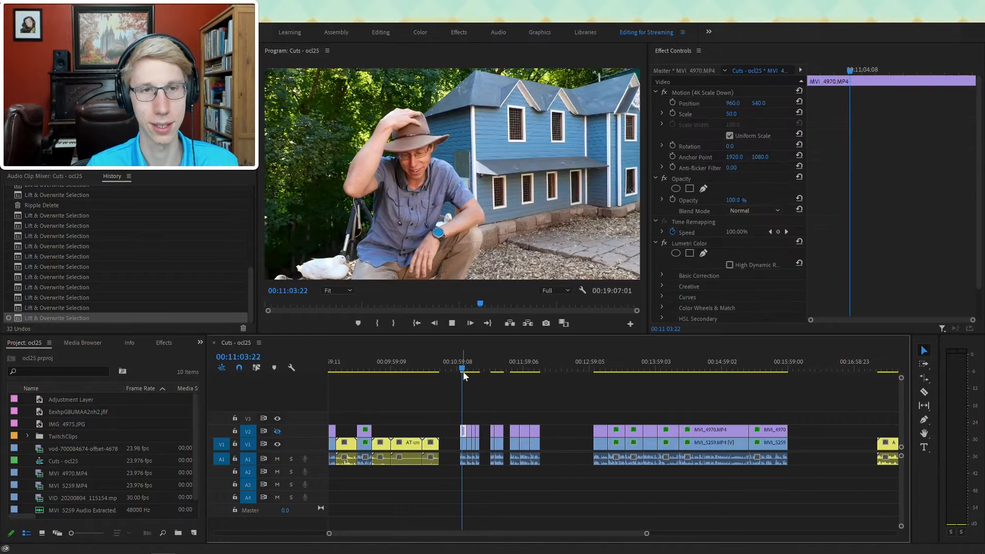
pyautogui.click(457, 413)
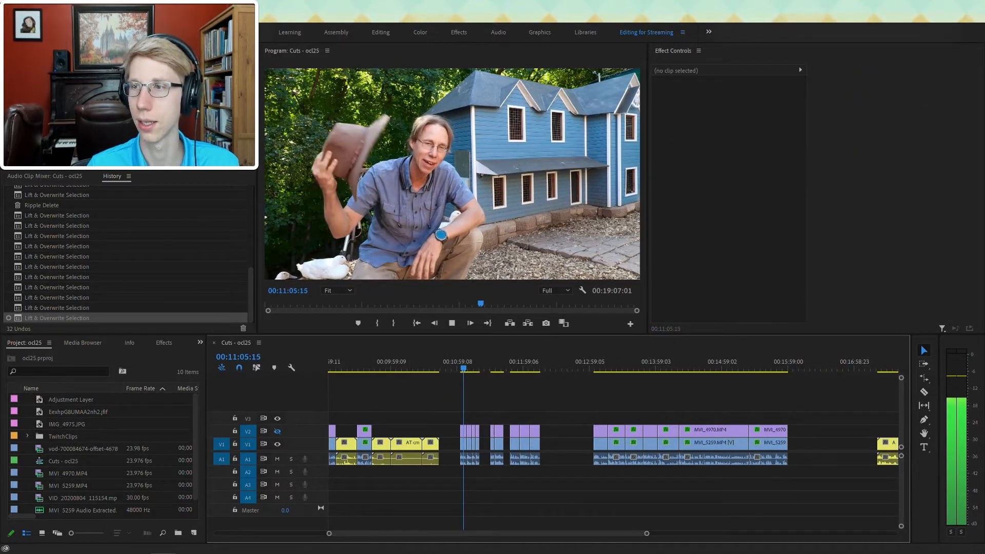
pyautogui.moveTo(436, 415); pyautogui.dragTo(457, 444)
pyautogui.hotkey('ctrl', 'z')
pyautogui.moveTo(455, 389); pyautogui.dragTo(443, 450)
# - Move AT-cm_810076032.mp4 slightly earlier, and shift all clips behind the short talking-head group about one minute later to make room
pyautogui.click(889, 458)
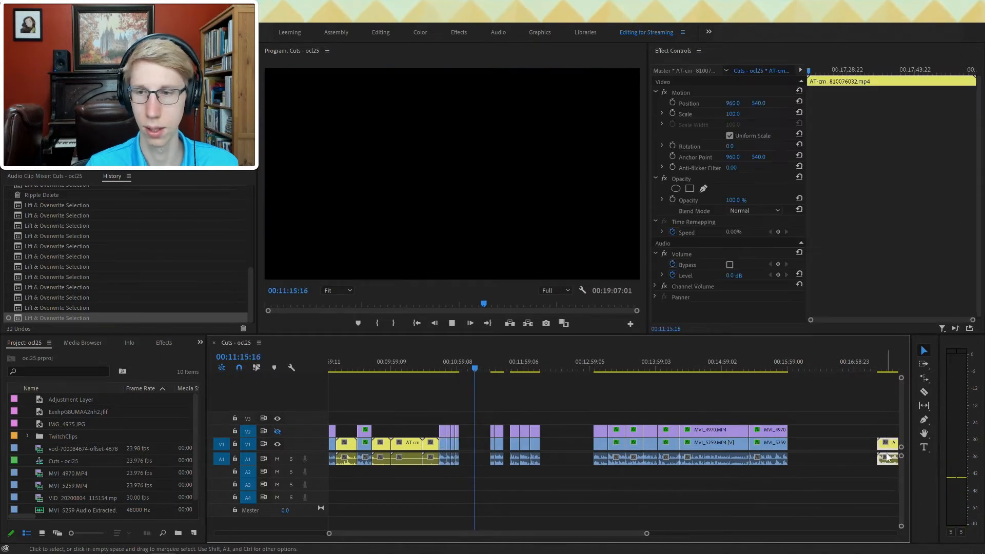
pyautogui.moveTo(889, 459); pyautogui.dragTo(849, 458)
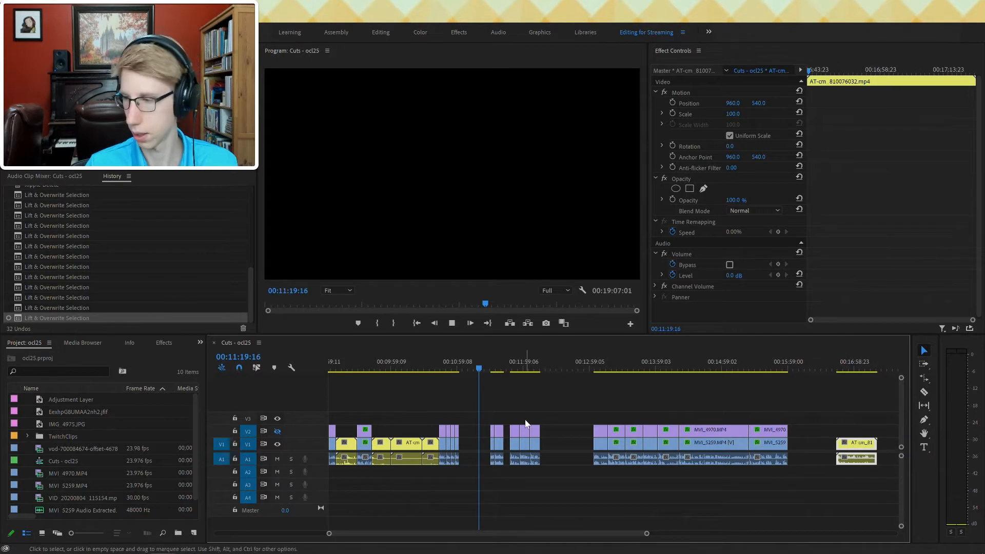
pyautogui.press('a')
pyautogui.moveTo(490, 364); pyautogui.dragTo(506, 364)
pyautogui.moveTo(476, 437); pyautogui.dragTo(555, 436)
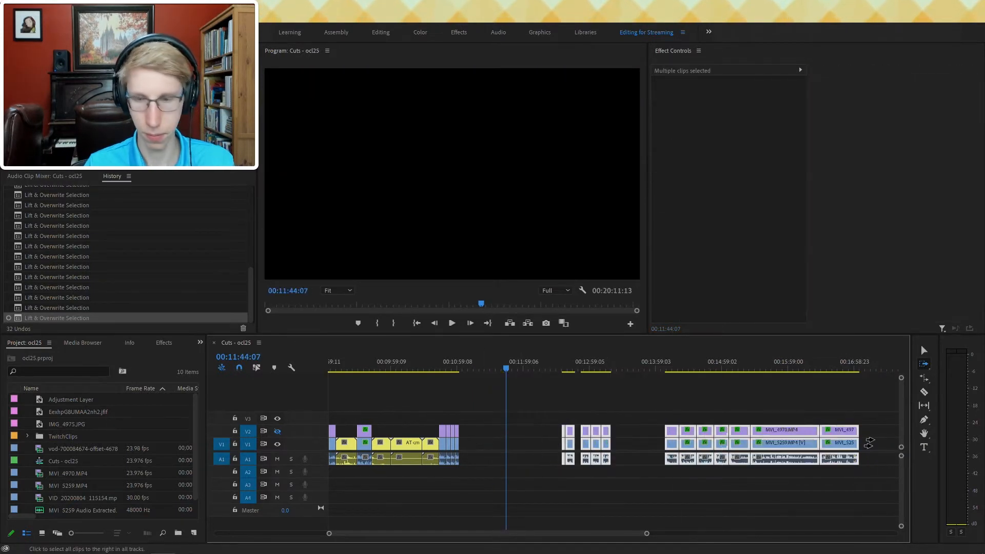
# - Place AT-cm_810076032.mp4 directly behind the group of short talking-head clips at about 00:11:00
pyautogui.hscroll(2, 643, 480)
pyautogui.press('v')
pyautogui.click(879, 444)
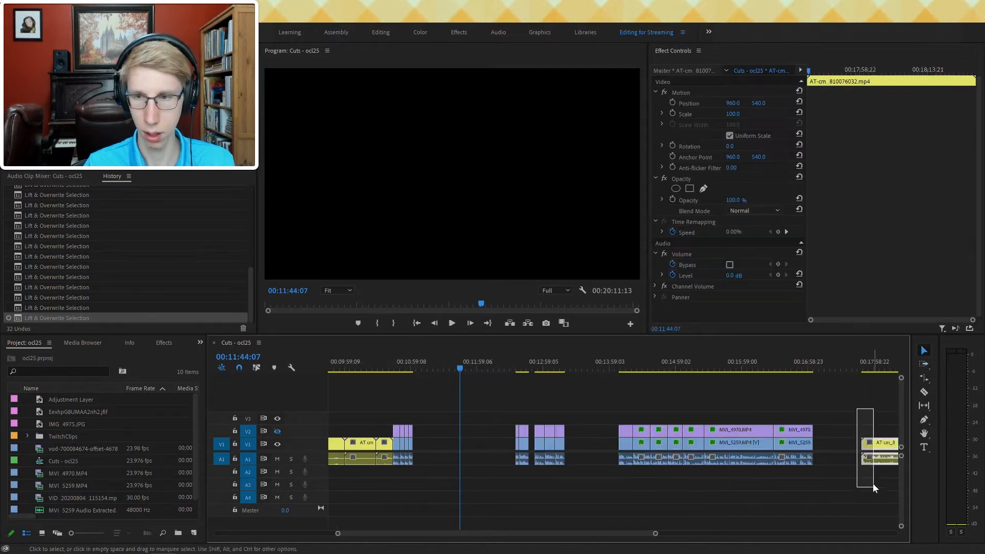
pyautogui.moveTo(751, 460); pyautogui.dragTo(435, 441)
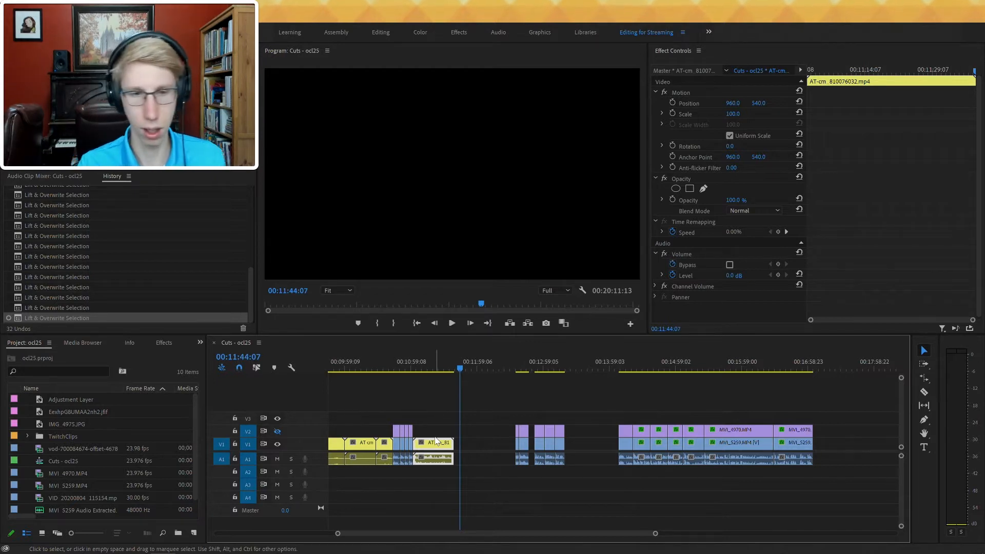
# - Play the talking-head pair at about 00:12:35 and move it directly behind AT-cm_810076032.mp4
pyautogui.click(517, 368)
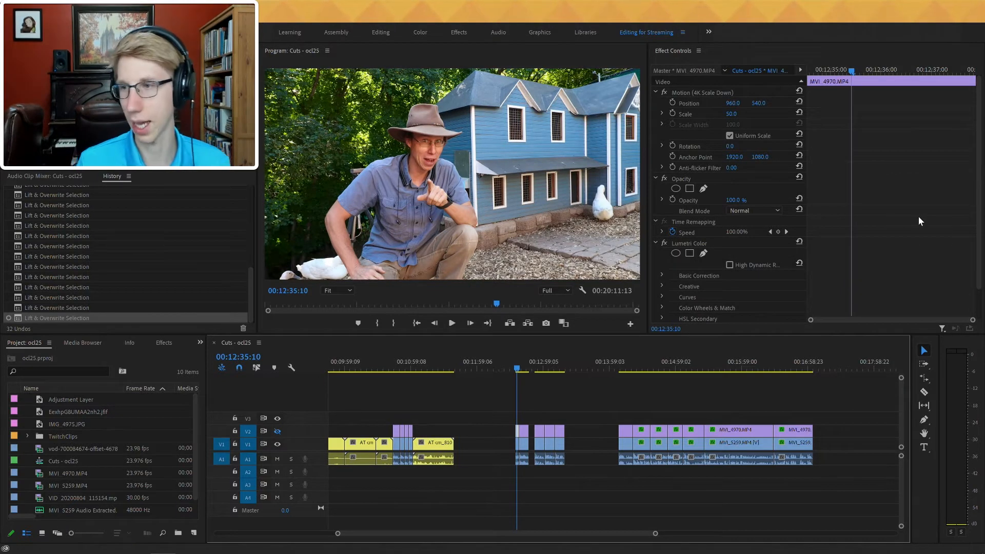
pyautogui.press('space')
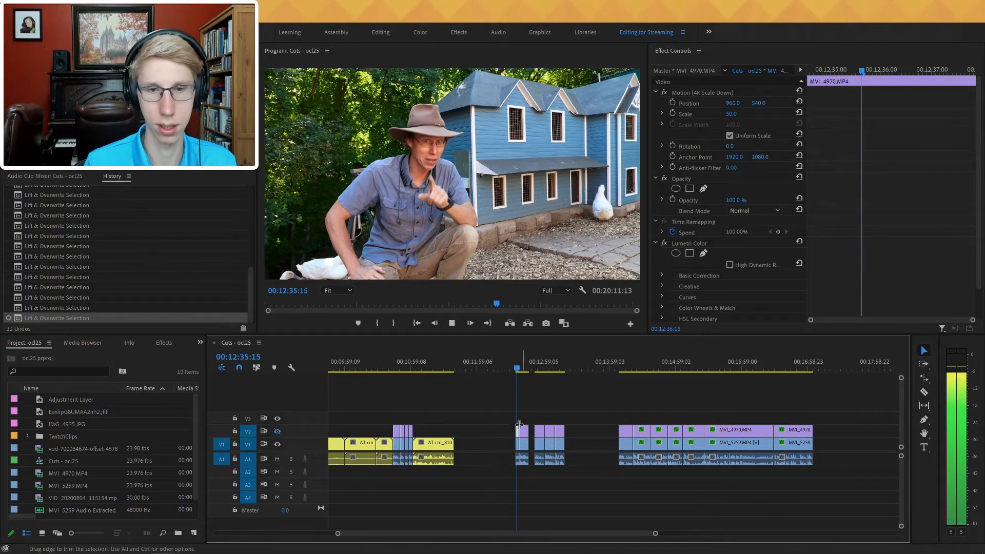
pyautogui.moveTo(498, 410); pyautogui.dragTo(460, 451)
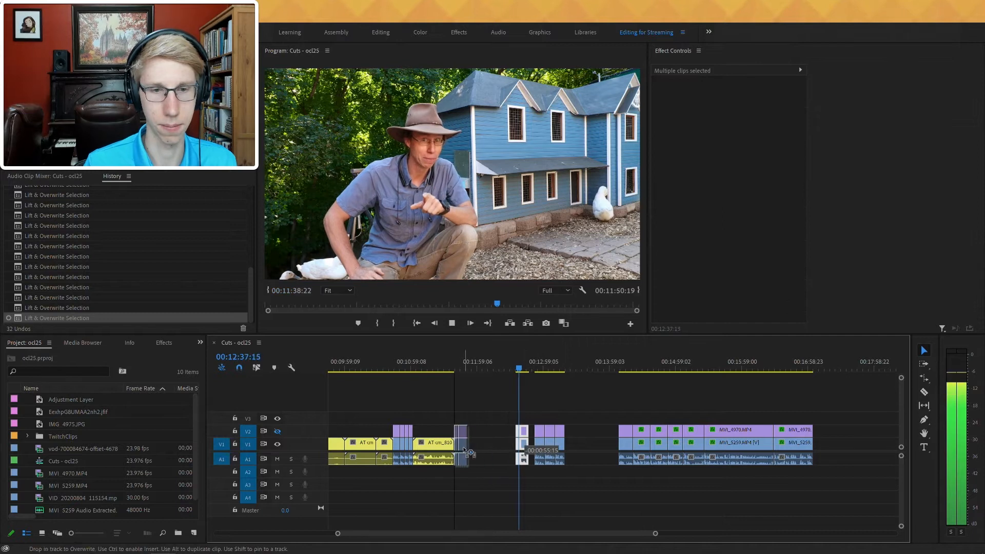
# - Shift the remaining image and stream clips at the end of the sequence about 40 seconds earlier together
pyautogui.scroll(-3, 690, 498)
pyautogui.press('a')
pyautogui.moveTo(833, 448); pyautogui.dragTo(789, 443)
pyautogui.press('v')
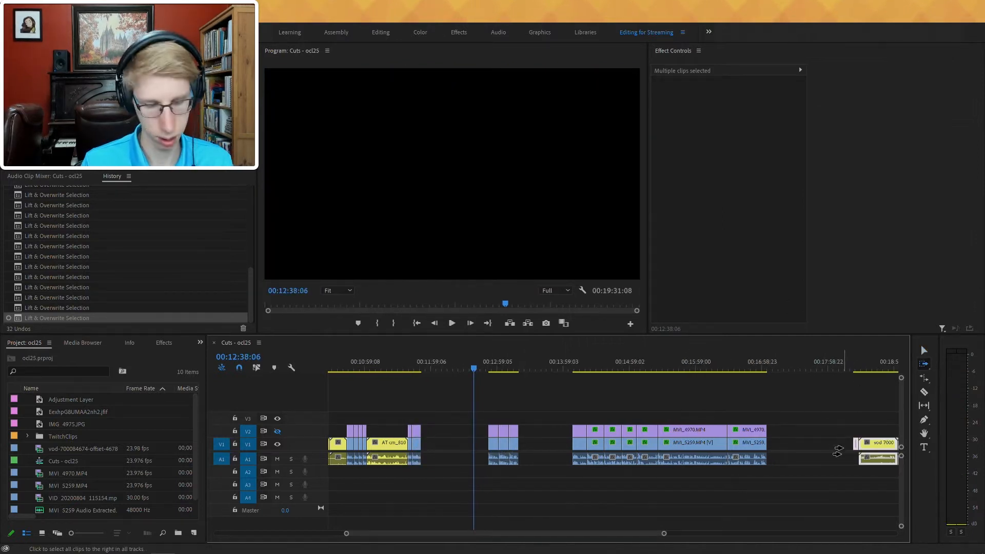
# - Extend IMG_4975.JPG to about 30 seconds and place it directly behind the talking-head pair at about 00:11:50
pyautogui.click(842, 445)
pyautogui.click(856, 446)
pyautogui.moveTo(855, 445); pyautogui.dragTo(446, 444)
pyautogui.click(434, 363)
pyautogui.moveTo(434, 363); pyautogui.dragTo(447, 363)
# - Move the next three talking-head clips directly behind IMG_4975.JPG and play them
pyautogui.click(486, 366)
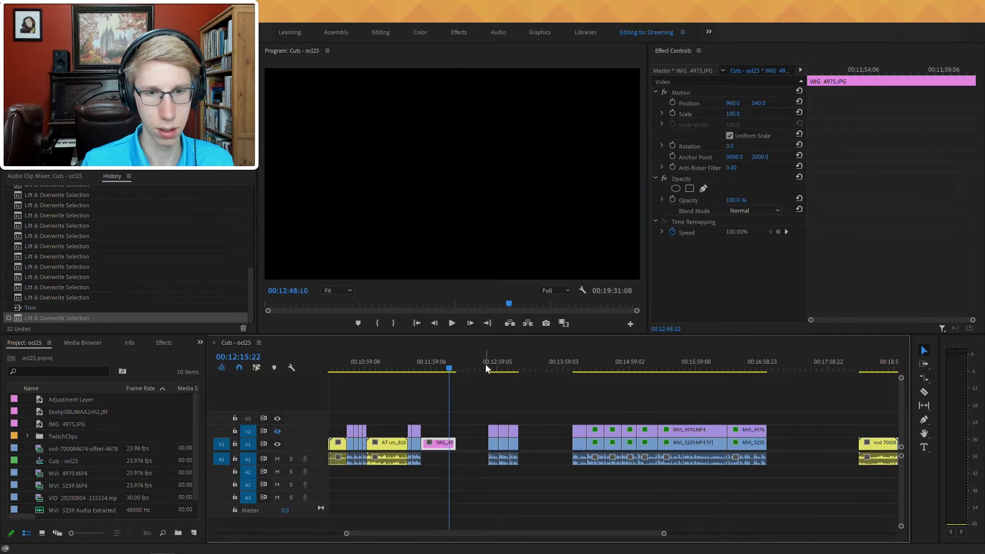
pyautogui.moveTo(479, 416); pyautogui.dragTo(504, 466)
pyautogui.moveTo(535, 410); pyautogui.dragTo(473, 445)
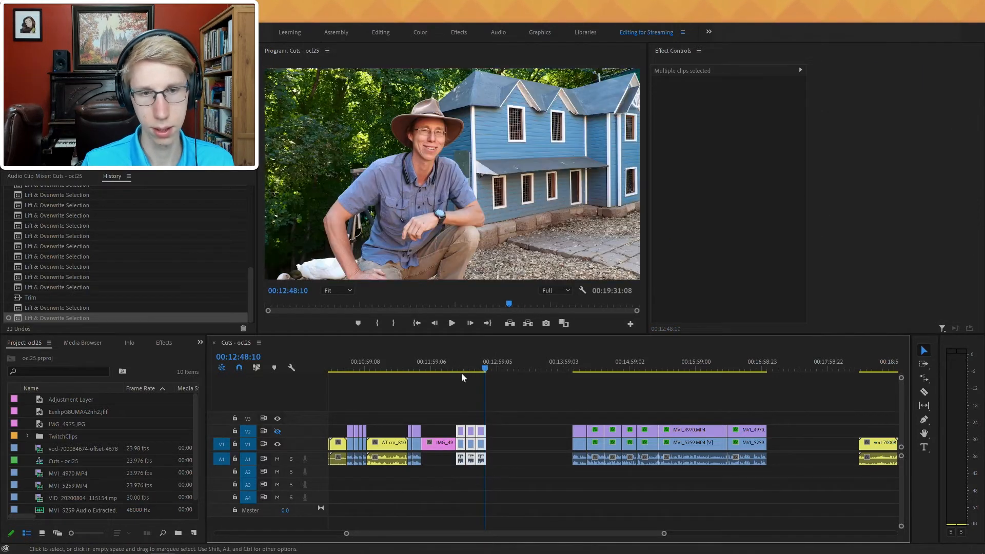
pyautogui.click(462, 368)
pyautogui.press('space')
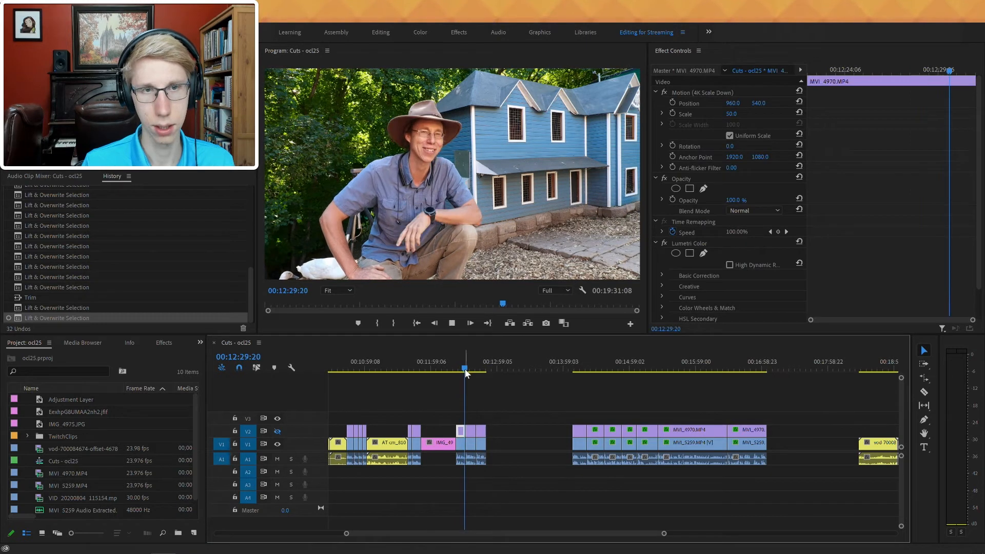
# - Place the vod-700084674 stream clip directly behind the three talking-head clips that follow IMG_4975.JPG
pyautogui.hscroll(3, 841, 411)
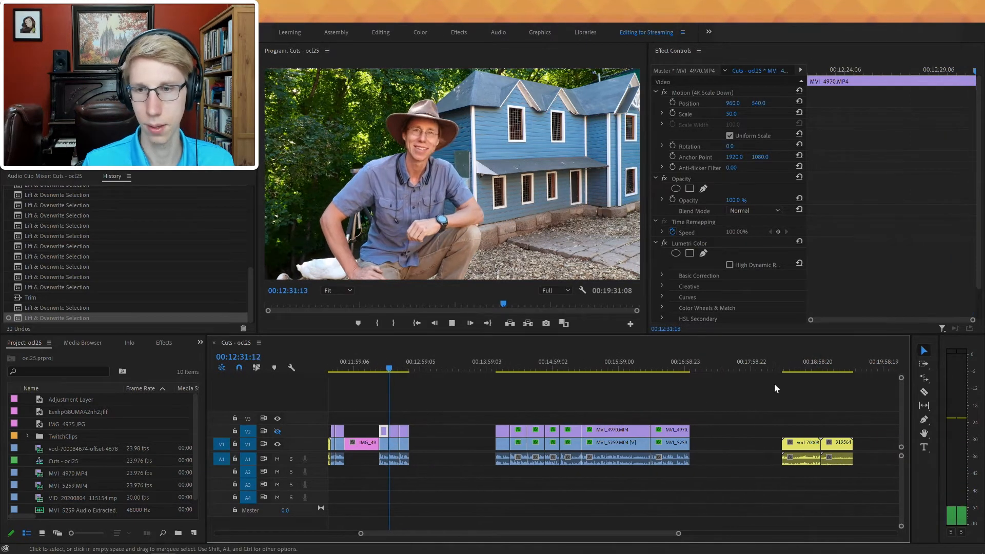
pyautogui.click(801, 370)
pyautogui.moveTo(771, 414); pyautogui.dragTo(801, 464)
pyautogui.moveTo(801, 458); pyautogui.dragTo(431, 448)
pyautogui.moveTo(490, 392); pyautogui.dragTo(689, 477)
pyautogui.moveTo(610, 441); pyautogui.dragTo(586, 430)
pyautogui.hotkey('ctrl', 'z')
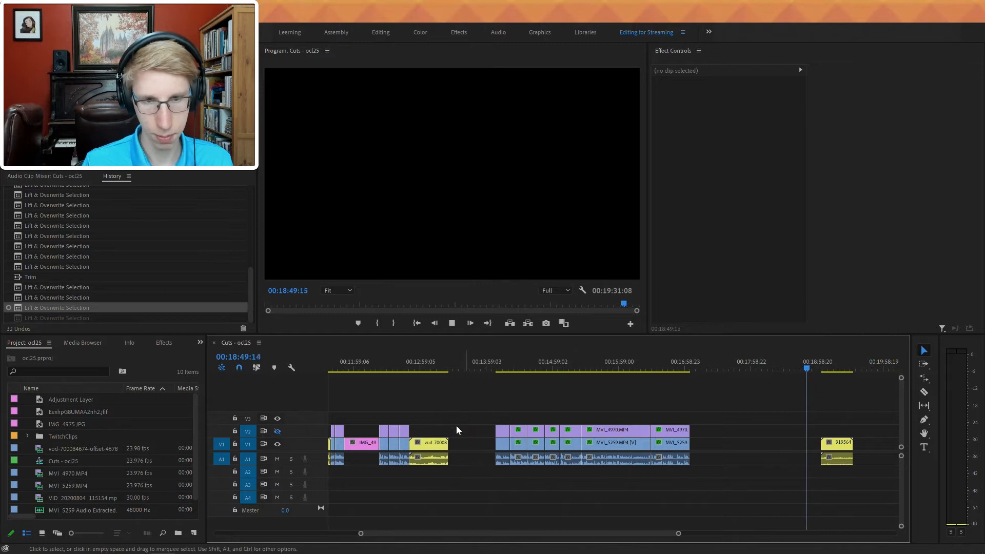
# - Ripple-delete the gaps before the last talking-head group and before the final stream clip, and return to the sequence start
pyautogui.press('Delete')
pyautogui.click(676, 448)
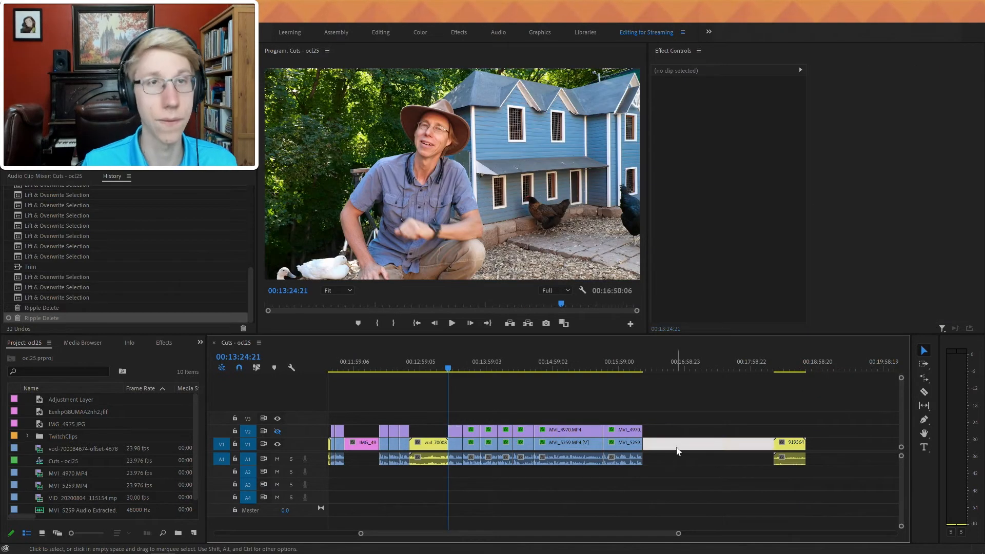
pyautogui.press('Delete')
pyautogui.click(721, 434)
pyautogui.scroll(-3, 720, 435)
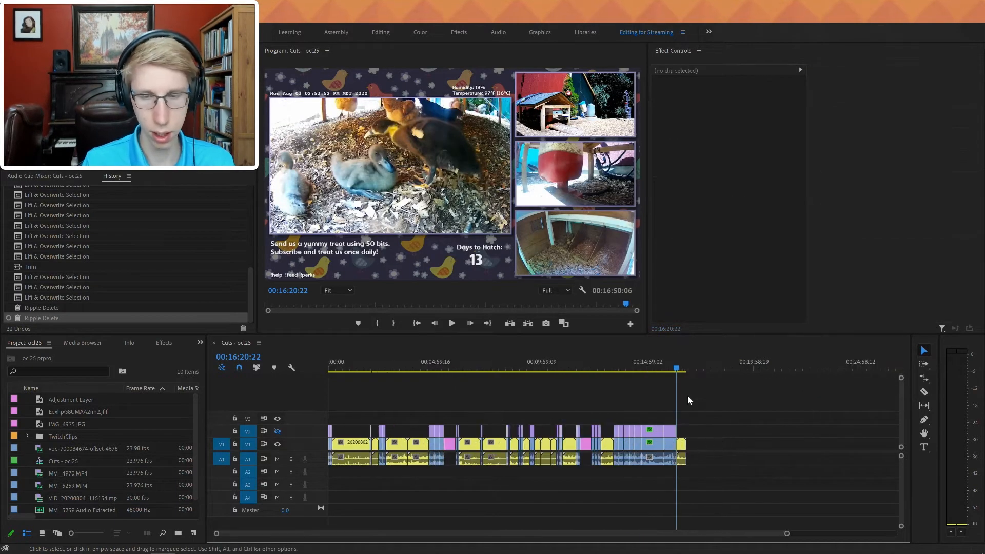
pyautogui.moveTo(680, 368); pyautogui.dragTo(577, 392)
pyautogui.press('Home')
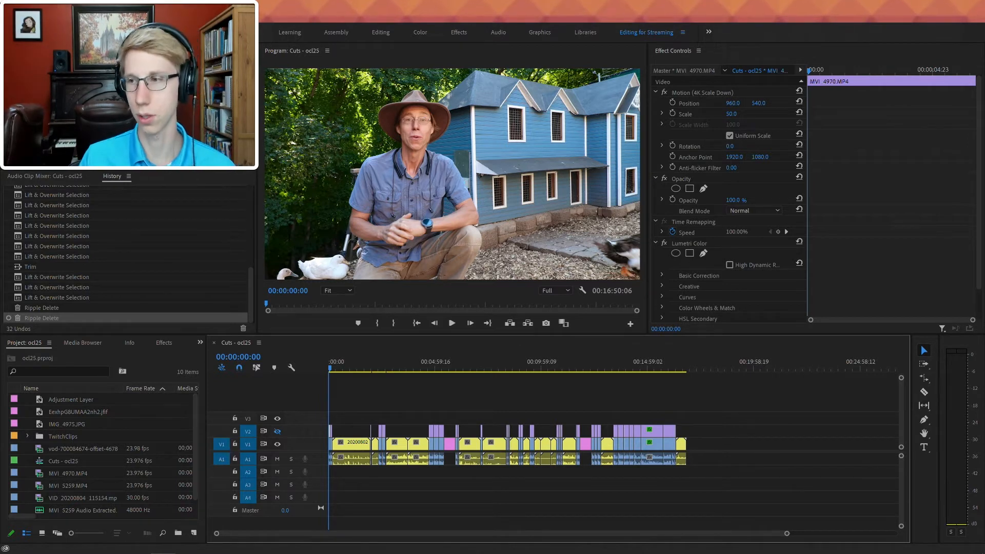
# - Ripple-delete the small gap in front of AT-cm_814536253.mp4
pyautogui.moveTo(432, 552)
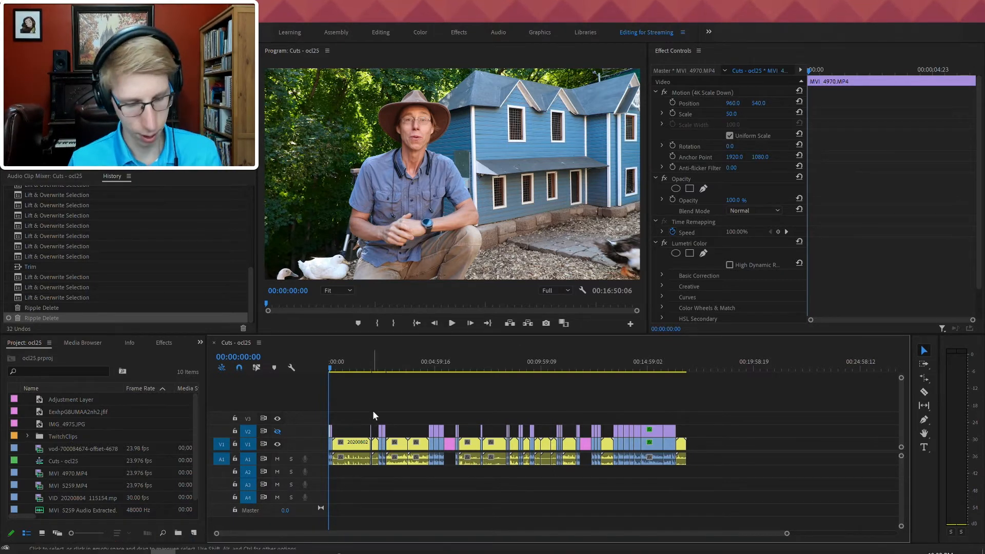
pyautogui.press('=')
pyautogui.press('=')
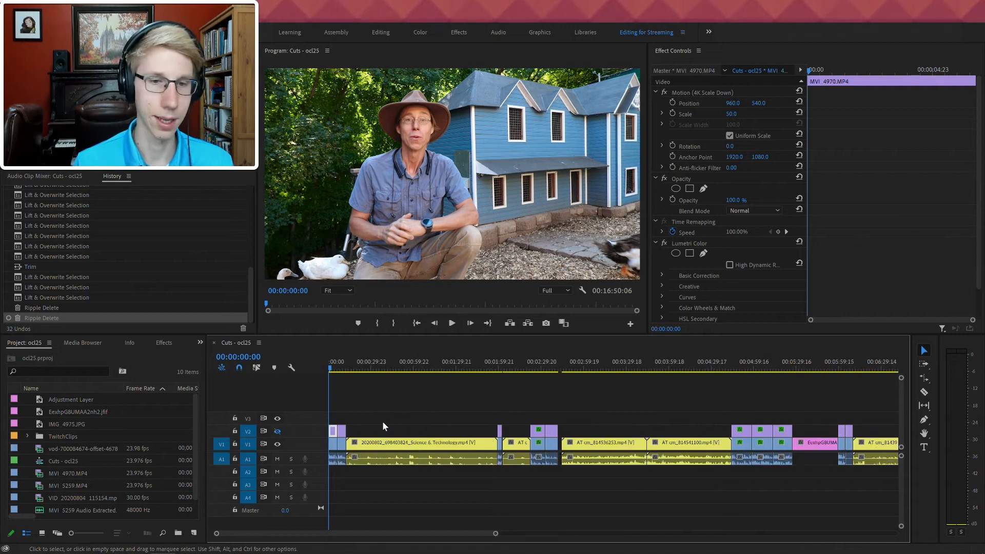
pyautogui.press('=')
pyautogui.click(794, 449)
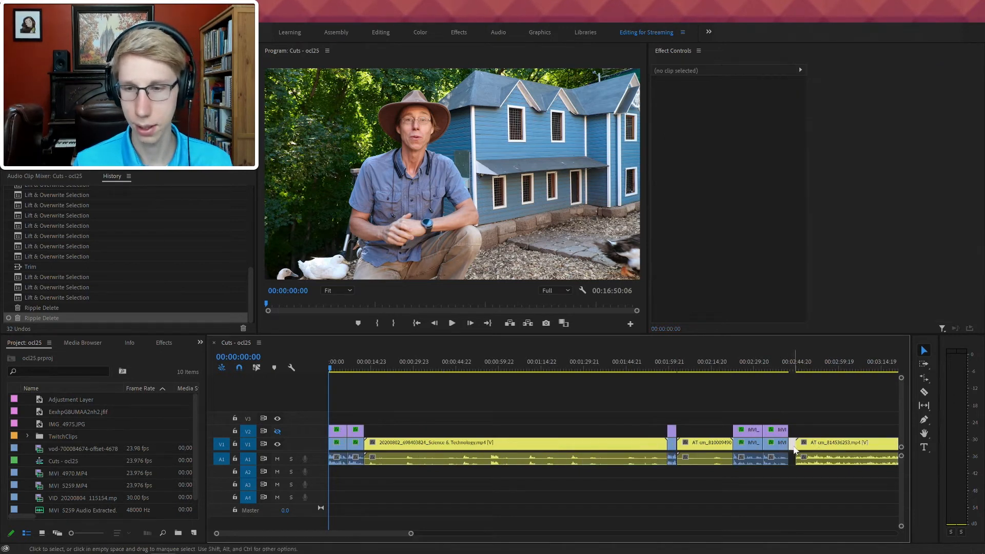
pyautogui.press('Delete')
# - Play the first seconds of the opening talking-head clip
pyautogui.click(338, 430)
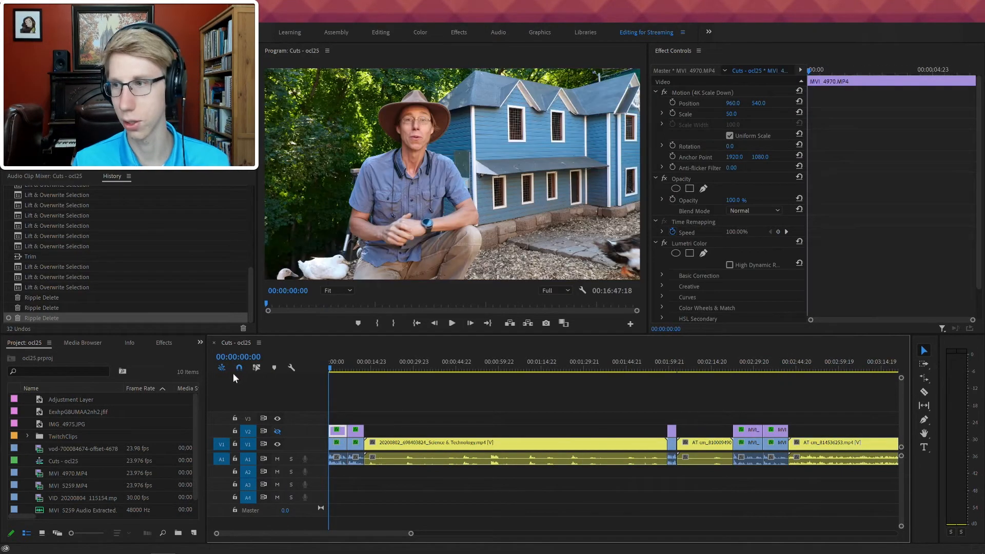
pyautogui.press('space')
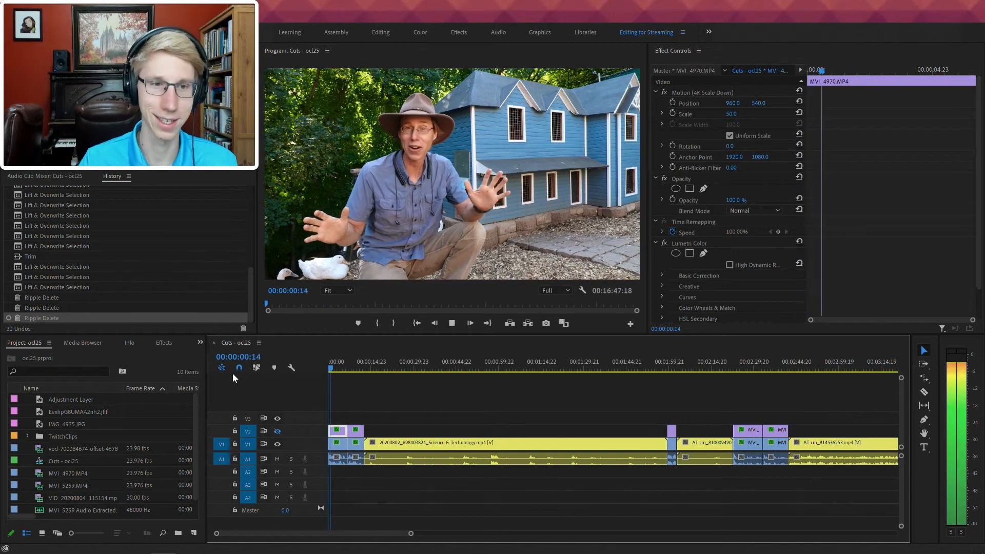
pyautogui.press('space')
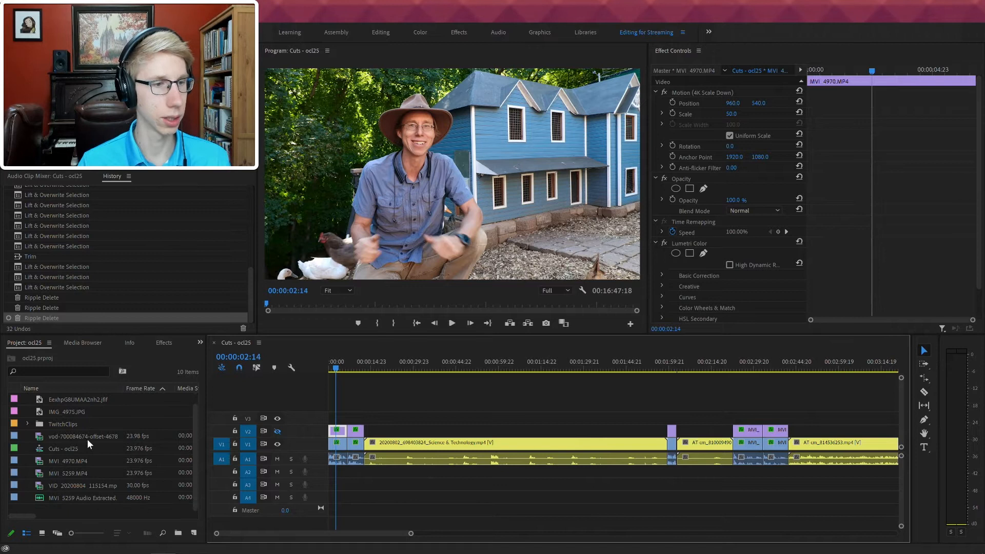
# - Duplicate the Cuts - ocl25 sequence in the project
pyautogui.hscroll(3, 102, 513)
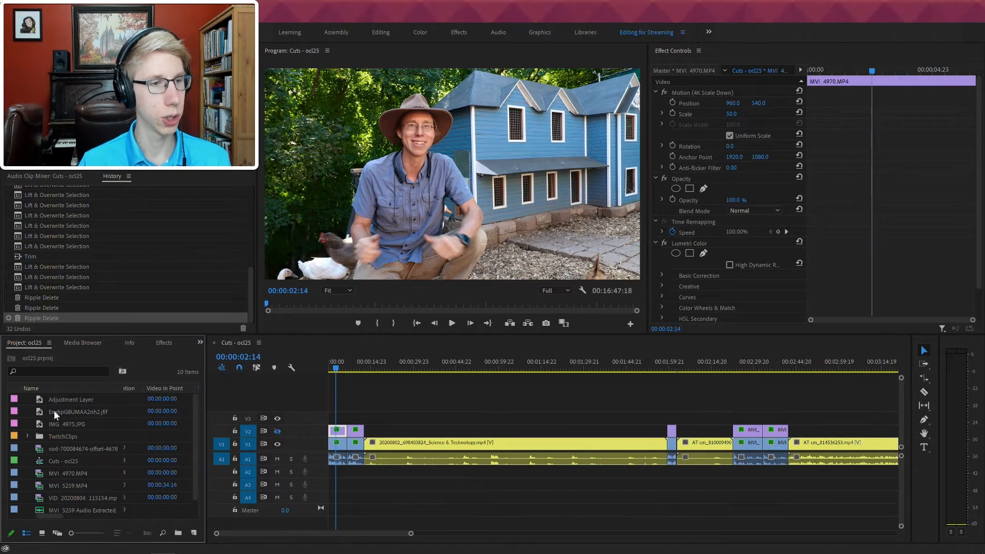
pyautogui.click(61, 459)
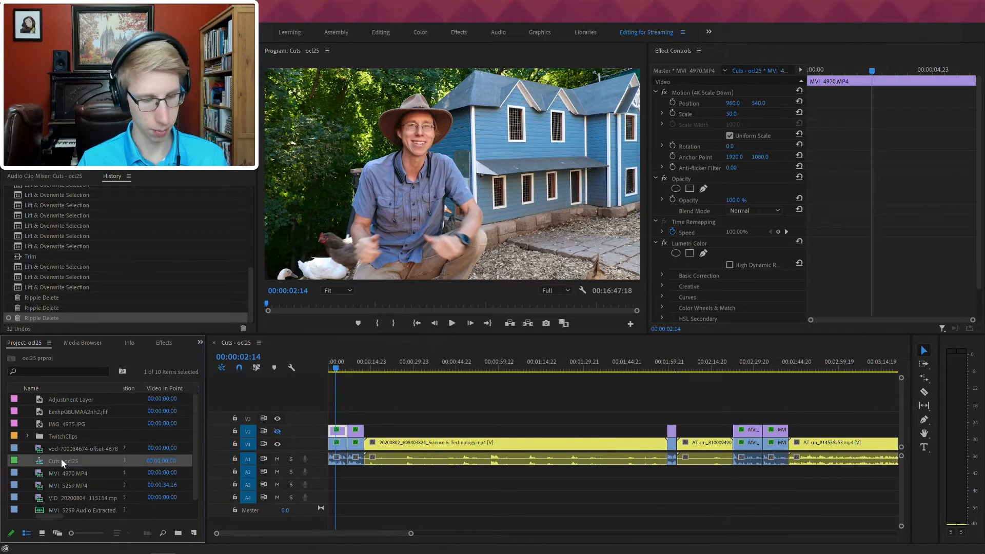
pyautogui.hotkey('ctrl', 'c')
pyautogui.hotkey('ctrl', 'v')
# - Rename the duplicated sequence as "Fianl Cut- ocl25"
pyautogui.click(63, 471)
pyautogui.click(65, 474)
pyautogui.press('BackSpace')
pyautogui.press('BackSpace')
pyautogui.press('BackSpace')
pyautogui.press('BackSpace')
pyautogui.press('BackSpace')
pyautogui.press('BackSpace')
pyautogui.write('Fi-')
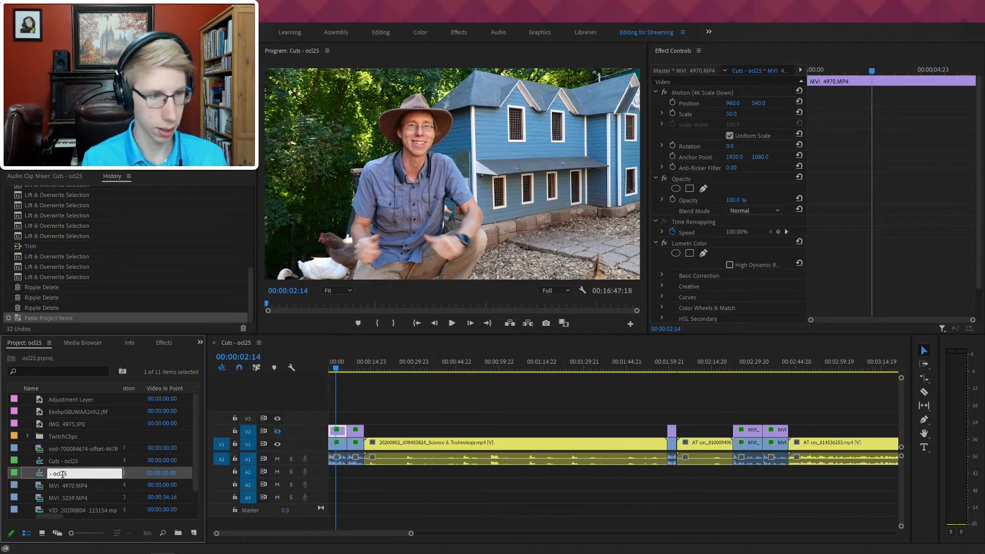
pyautogui.press('BackSpace')
pyautogui.write('anl Cut ')
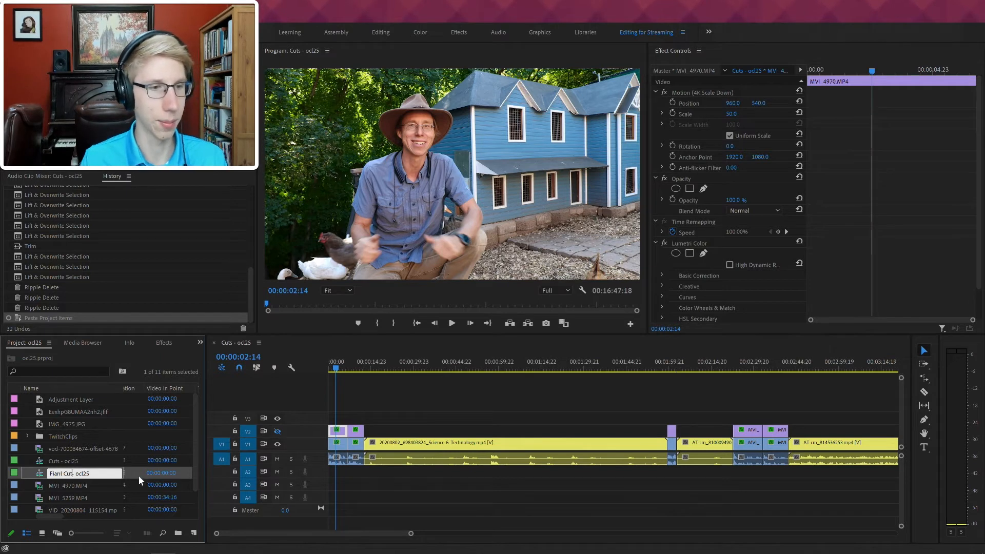
pyautogui.write('-')
pyautogui.press('Return')
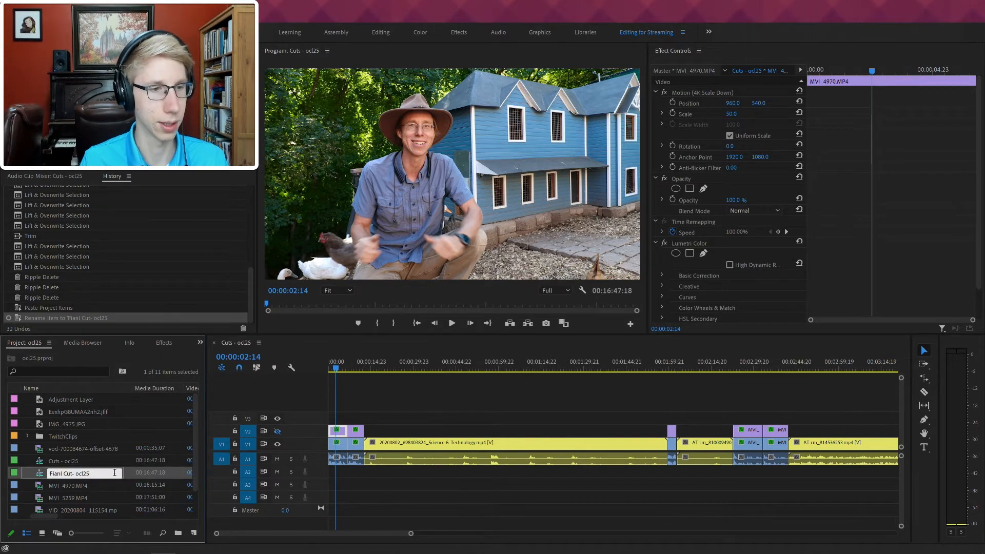
# - Open the Fianl Cut- ocl25 sequence and save the project
pyautogui.doubleClick(127, 474)
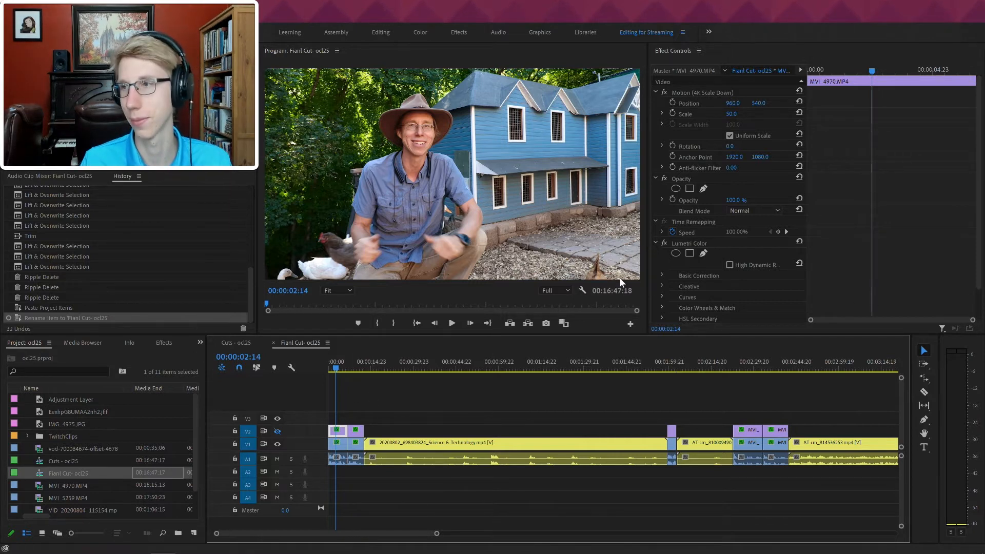
pyautogui.hotkey('ctrl', 's')
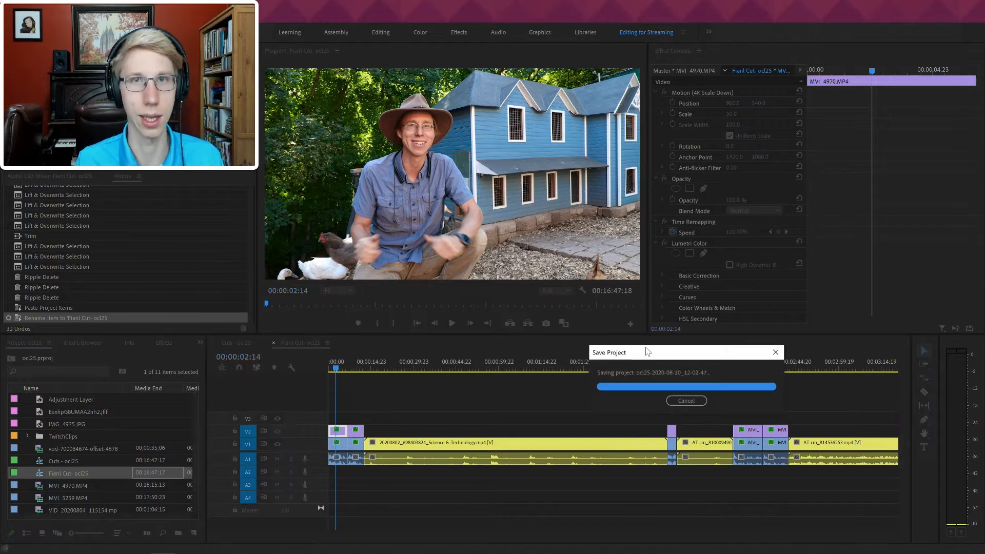
pyautogui.moveTo(359, 551)
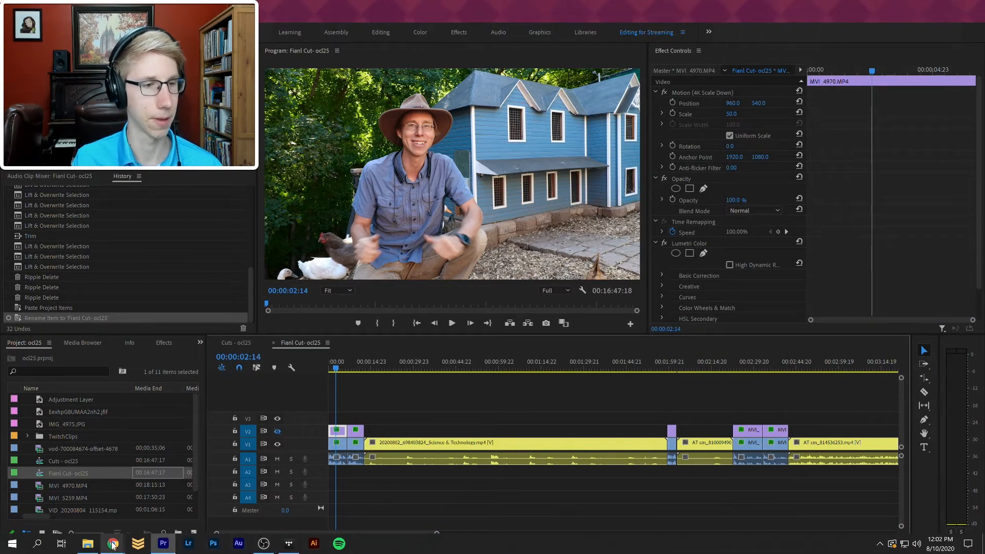
pyautogui.moveTo(113, 545)
pyautogui.moveTo(108, 505)
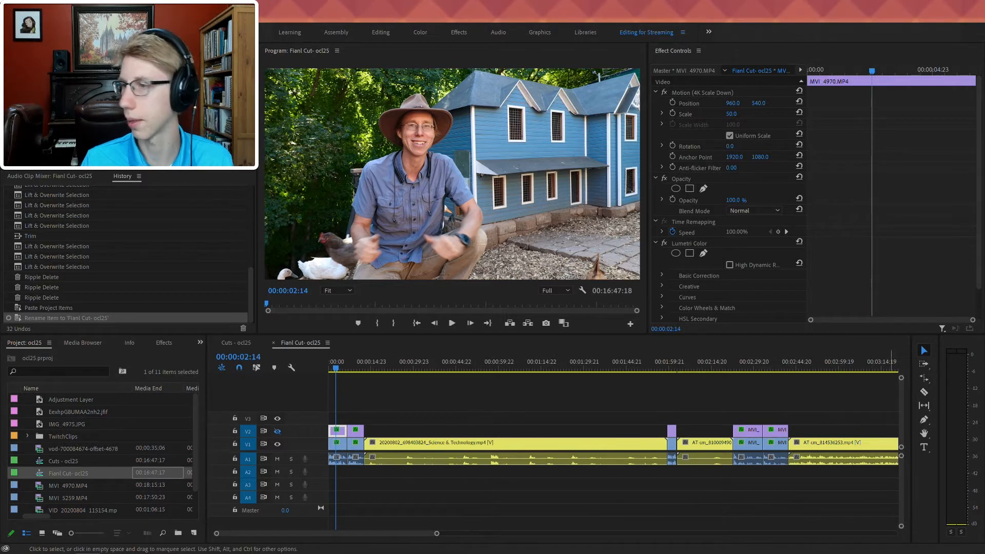
# - Switch to File Explorer and show the Downloads folder in a second window beside the Music assets folder
pyautogui.moveTo(742, 4); pyautogui.dragTo(984, 208)
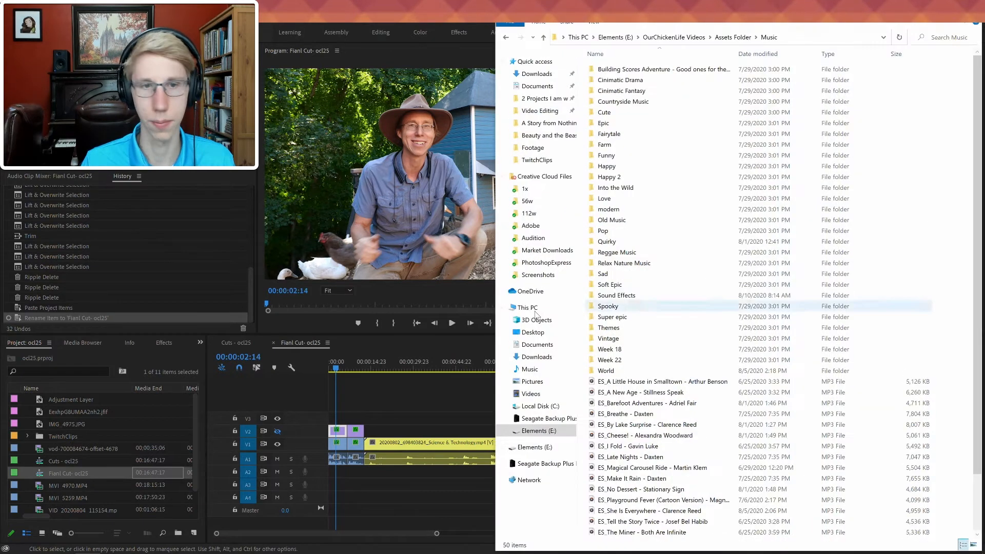
pyautogui.click(95, 543)
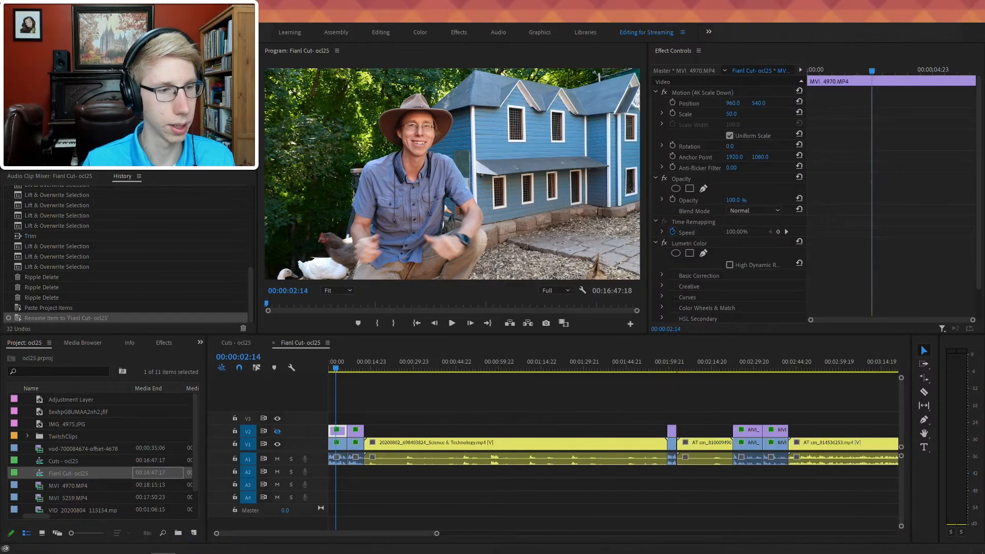
pyautogui.click(89, 548)
pyautogui.rightClick(88, 545)
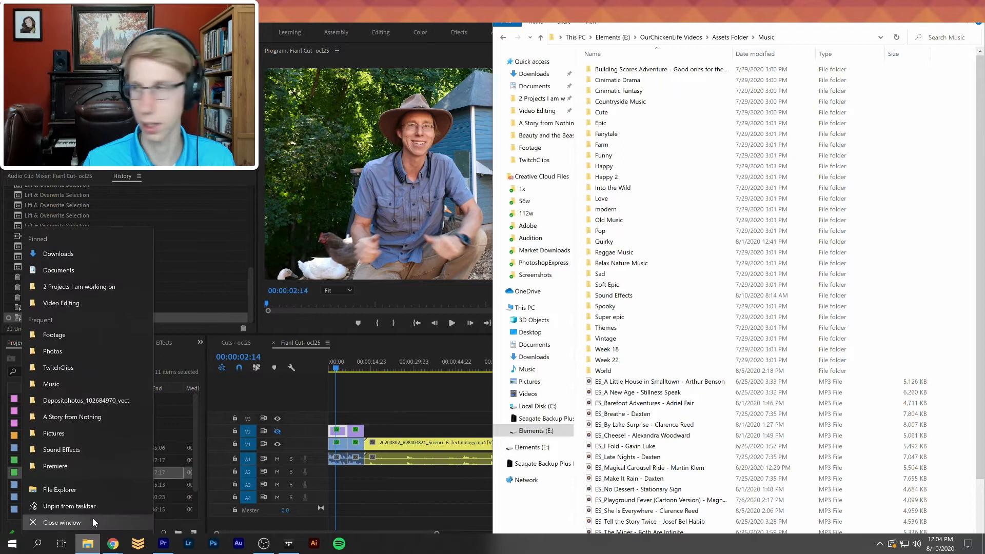
pyautogui.click(94, 491)
pyautogui.press('super+Left')
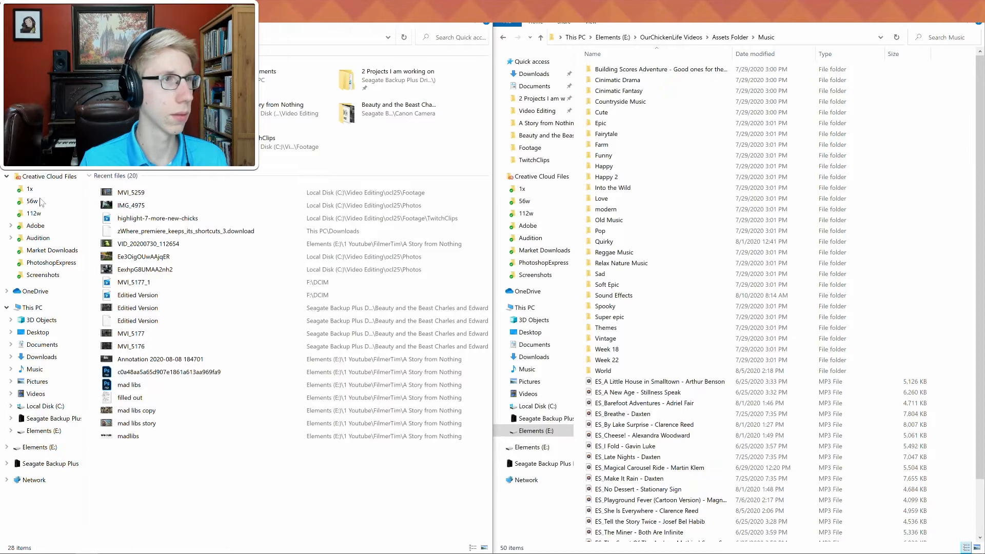
pyautogui.click(42, 356)
pyautogui.scroll(-5, 149, 459)
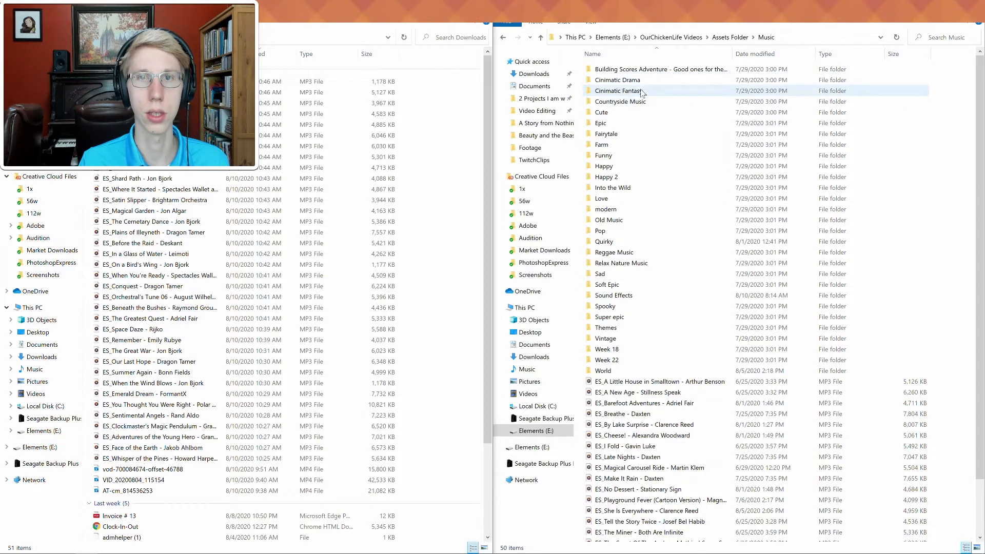
# - Create a new folder named "Cinimatic" in the Music assets folder
pyautogui.rightClick(936, 199)
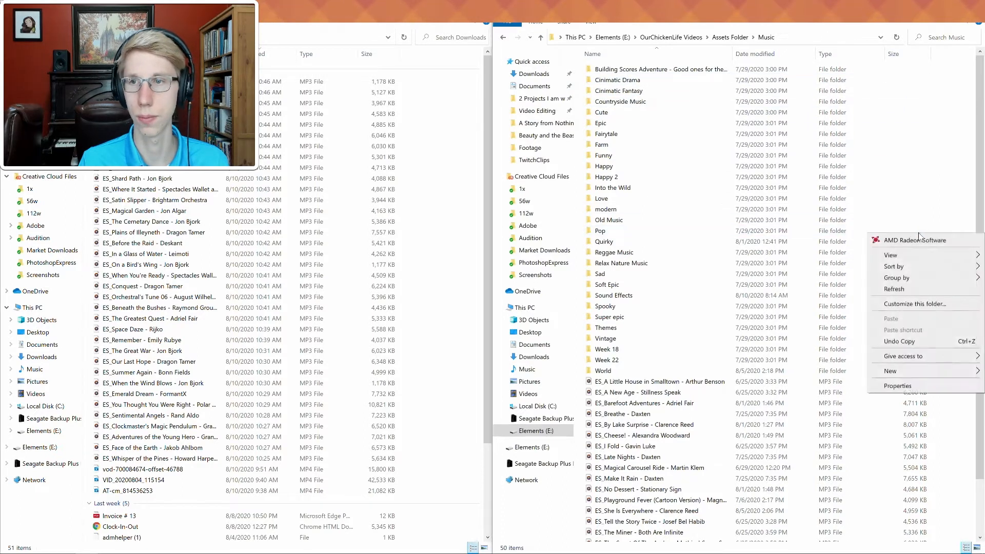
pyautogui.moveTo(909, 334)
pyautogui.click(798, 337)
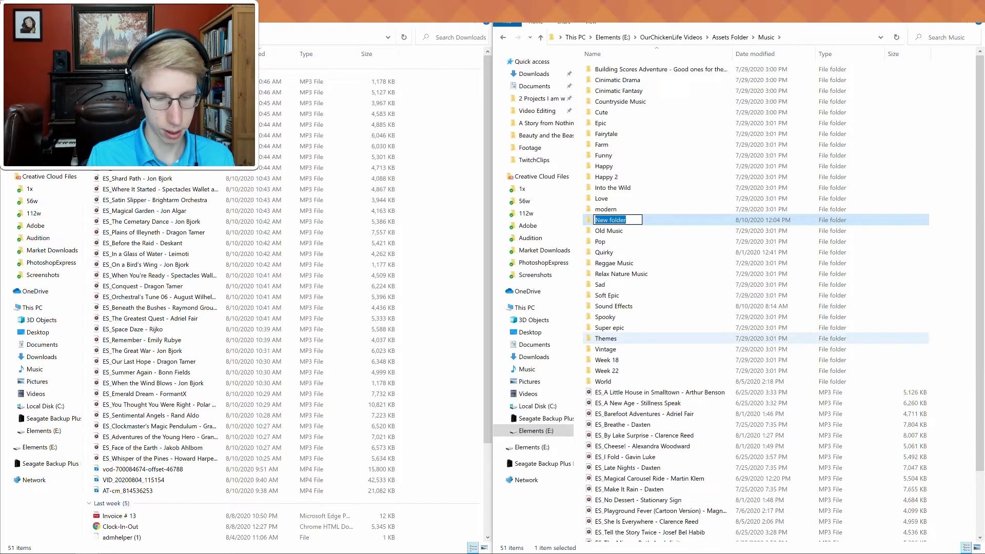
pyautogui.write('Cin')
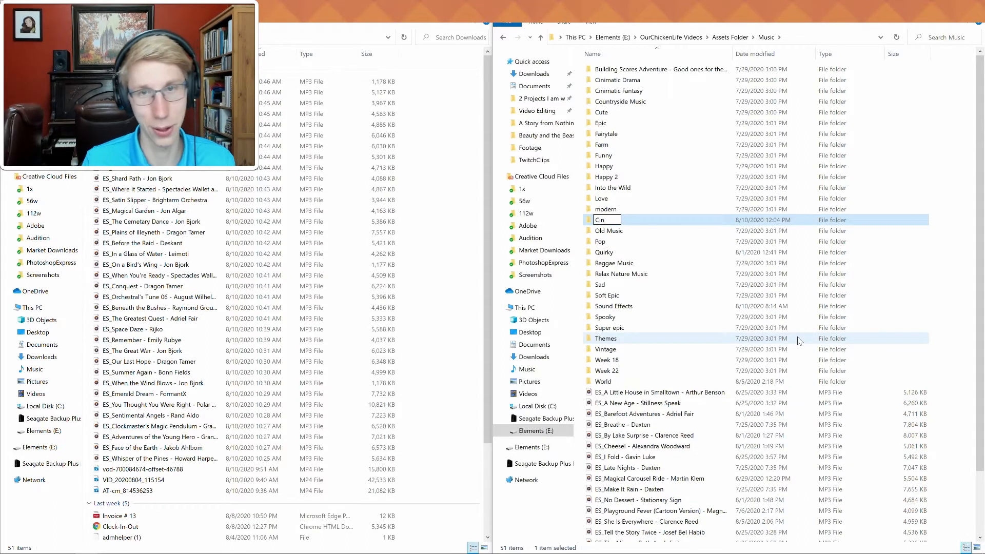
pyautogui.scroll(-1, 694, 232)
pyautogui.press('Return')
pyautogui.scroll(-2, 645, 319)
pyautogui.scroll(2, 645, 319)
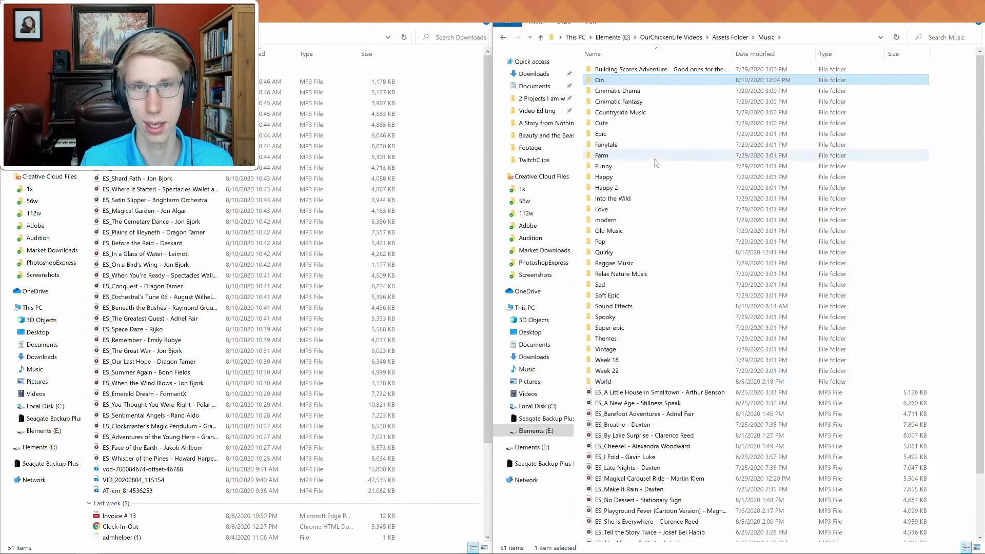
pyautogui.click(611, 81)
pyautogui.click(611, 81)
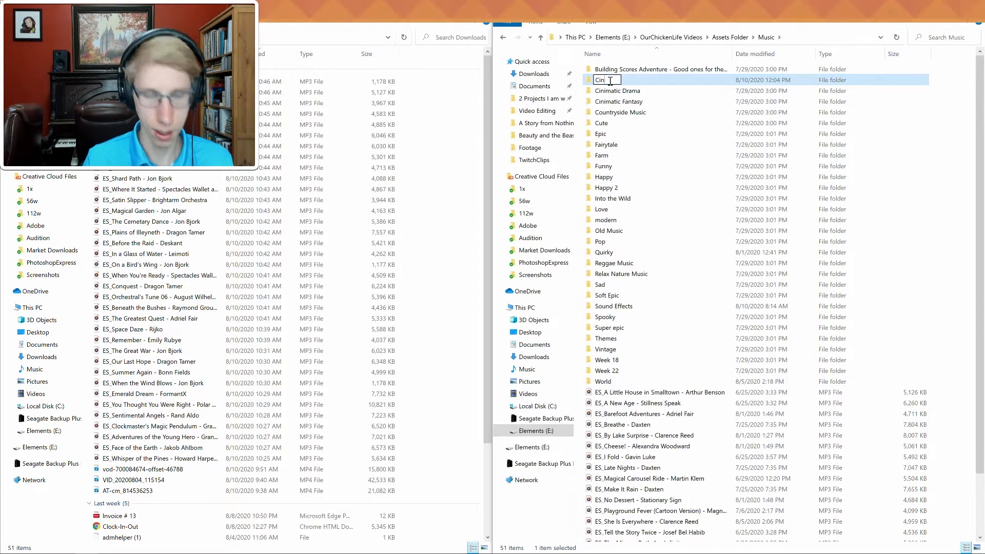
pyautogui.write('i')
pyautogui.write('matic')
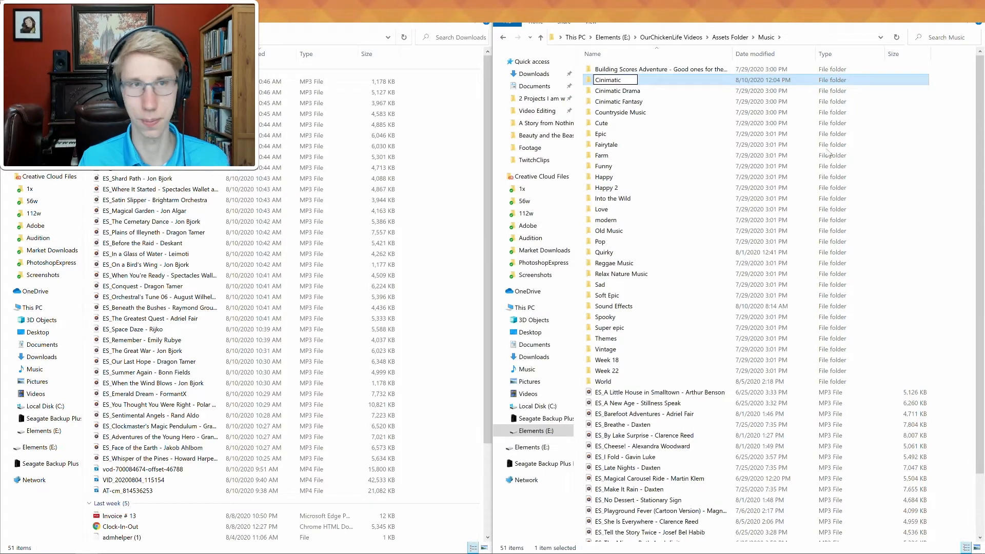
# - Move all the ES_ MP3 tracks from Downloads into the Cinimatic folder and close the Downloads window
pyautogui.click(322, 82)
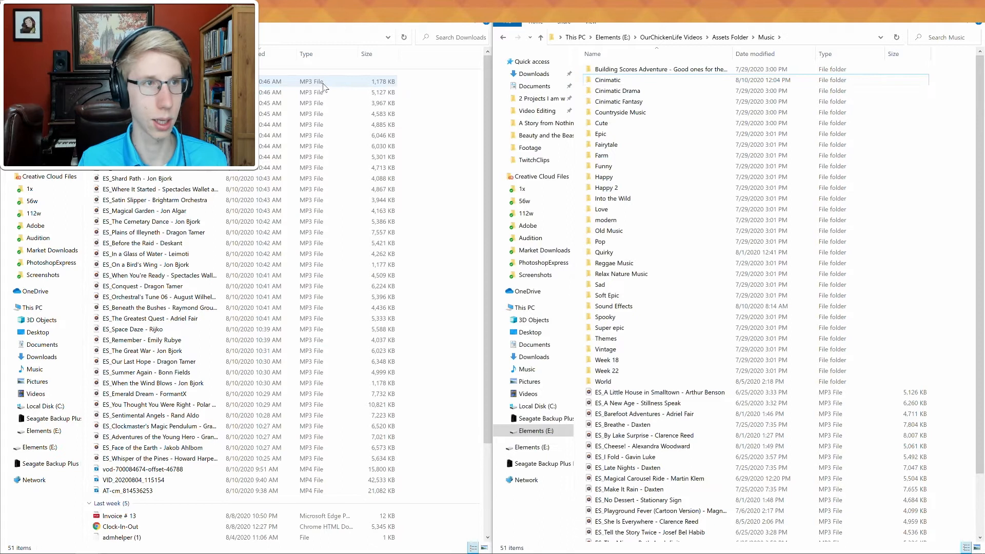
pyautogui.keyDown('shift'); pyautogui.click(174, 458); pyautogui.keyUp('shift')
pyautogui.moveTo(175, 461); pyautogui.dragTo(649, 81)
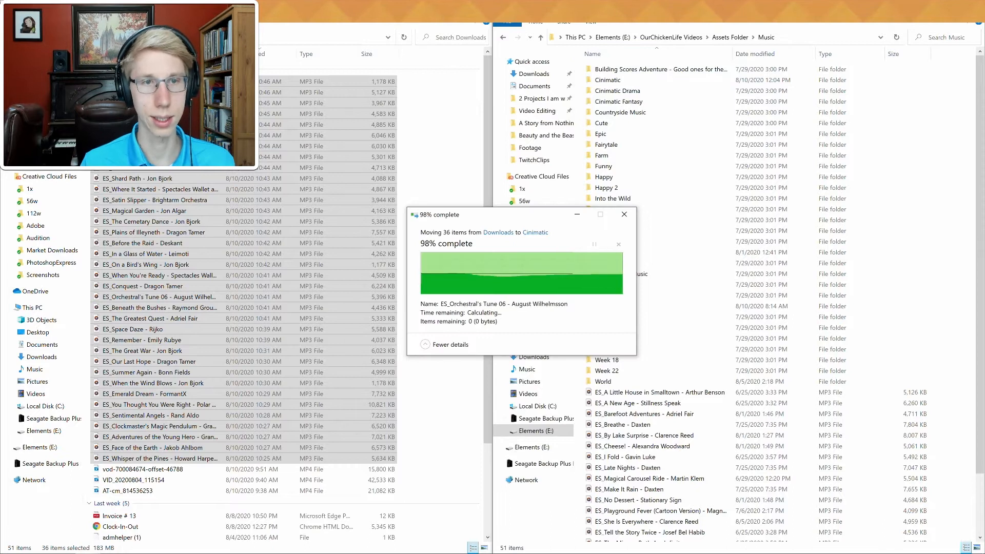
pyautogui.click(434, 8)
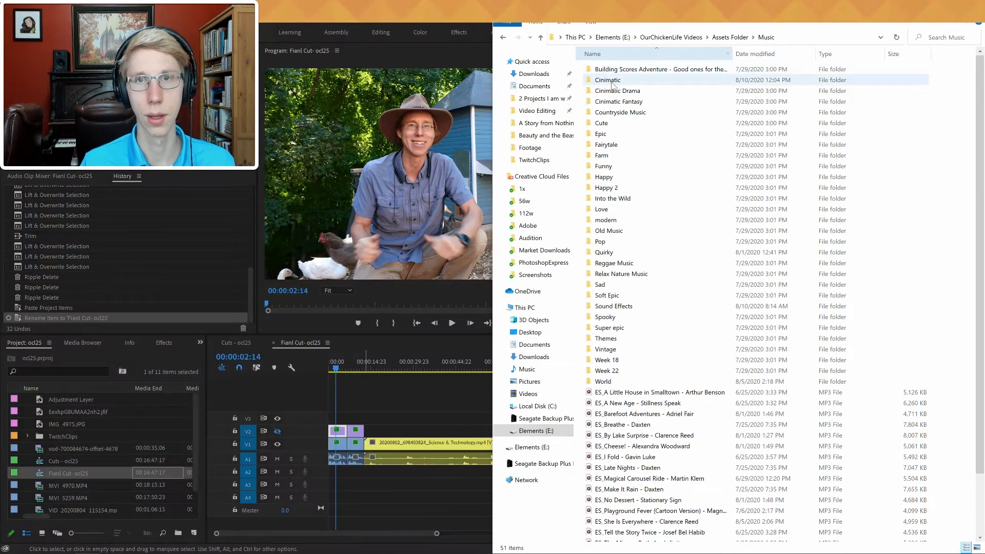
# - Import the Cinimatic folder into the Premiere Pro project and move its bin out of the TwitchClips bin
pyautogui.click(614, 84)
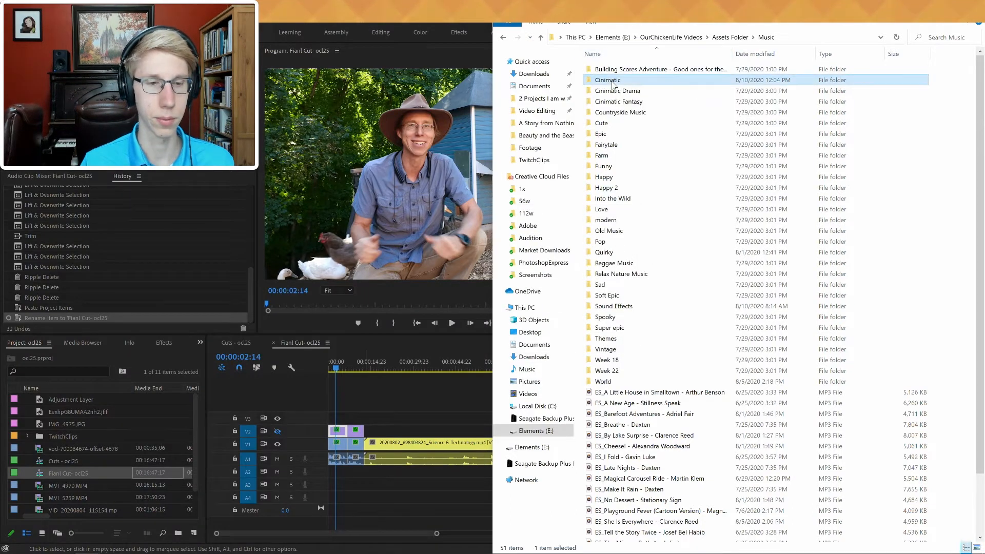
pyautogui.moveTo(134, 429); pyautogui.dragTo(131, 429)
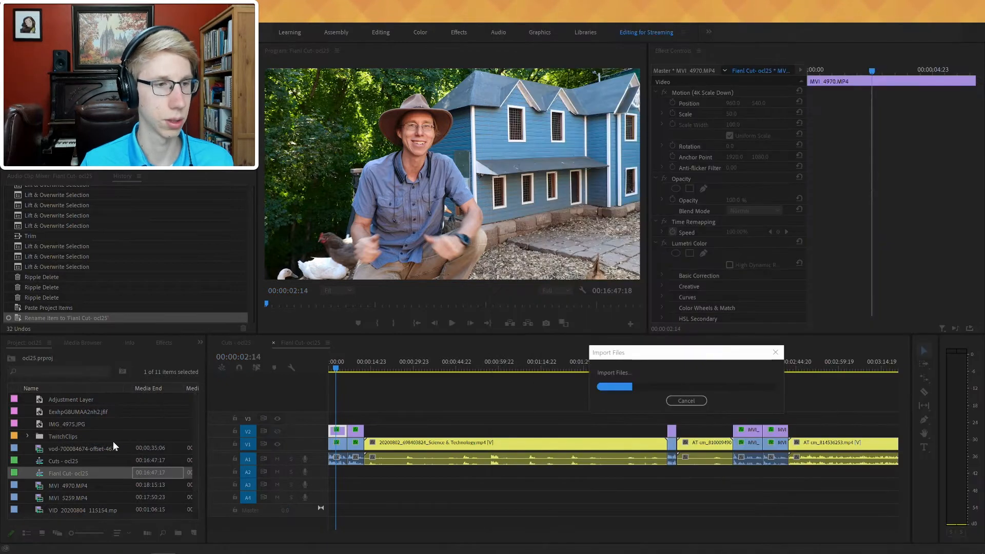
pyautogui.click(27, 436)
pyautogui.click(64, 451)
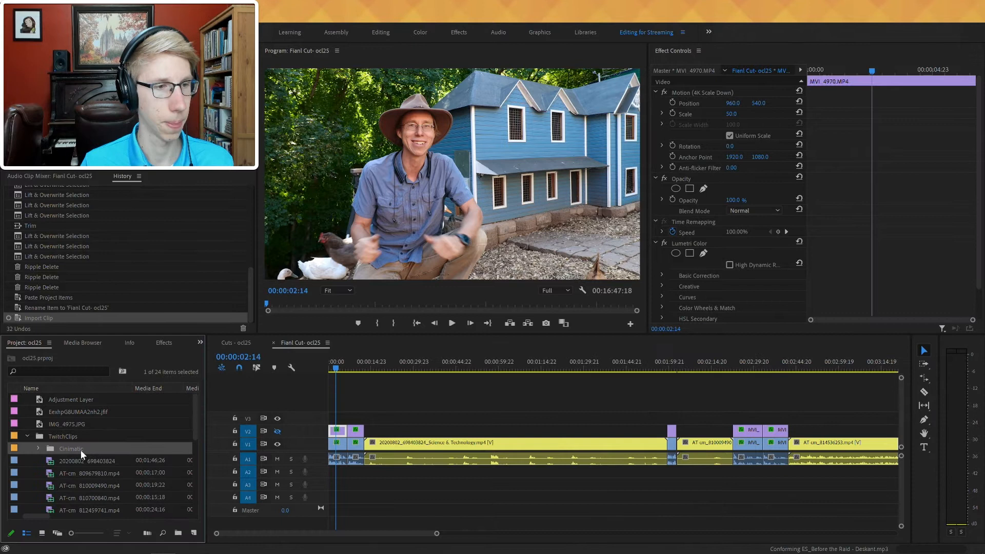
pyautogui.scroll(-1, 74, 451)
pyautogui.click(39, 436)
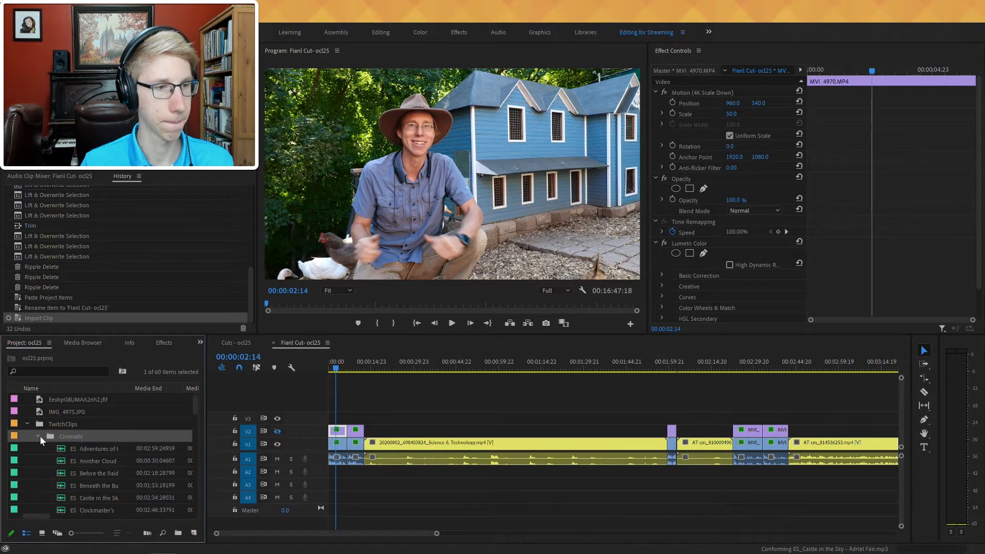
pyautogui.moveTo(38, 434); pyautogui.dragTo(66, 417)
# - Place all the music tracks from the Cinimatic bin one after another on audio track A2 of the sequence
pyautogui.click(26, 410)
pyautogui.click(68, 423)
pyautogui.scroll(-10, 103, 457)
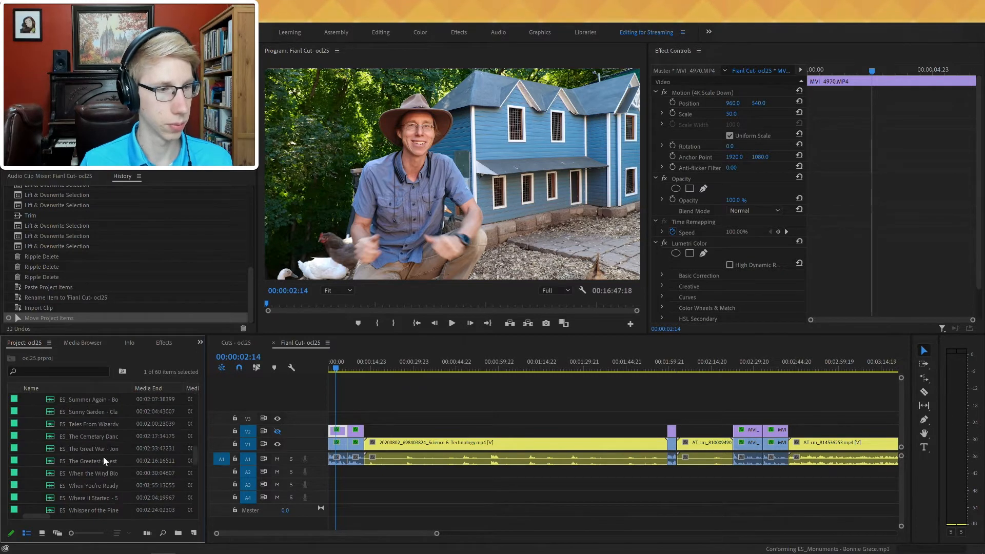
pyautogui.scroll(3, 85, 436)
pyautogui.keyDown('shift'); pyautogui.click(82, 434); pyautogui.keyUp('shift')
pyautogui.keyDown('ctrl'); pyautogui.click(85, 435); pyautogui.keyUp('ctrl')
pyautogui.moveTo(85, 423); pyautogui.dragTo(576, 468)
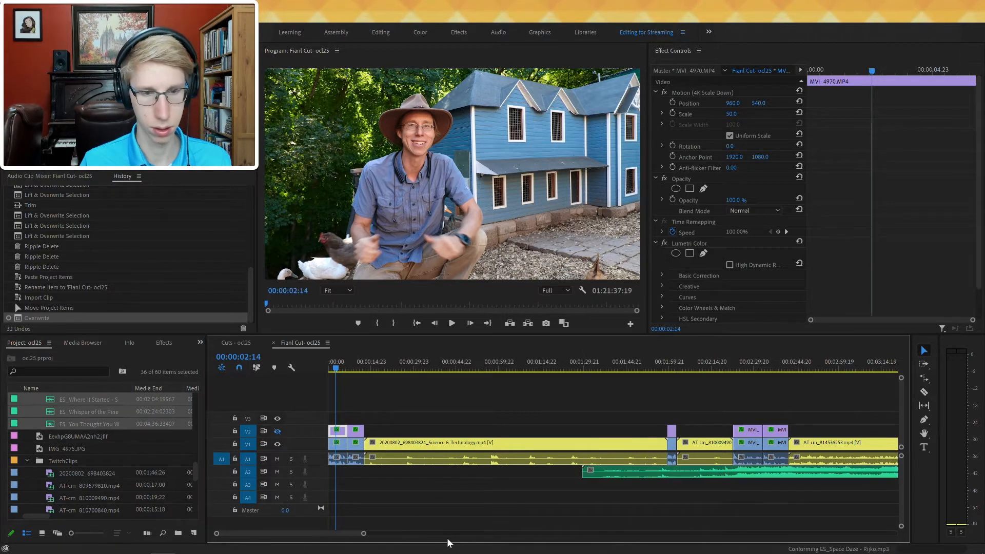
# - Shift all the music clips along A2 so they start after the end of the video edit
pyautogui.moveTo(370, 534); pyautogui.dragTo(604, 548)
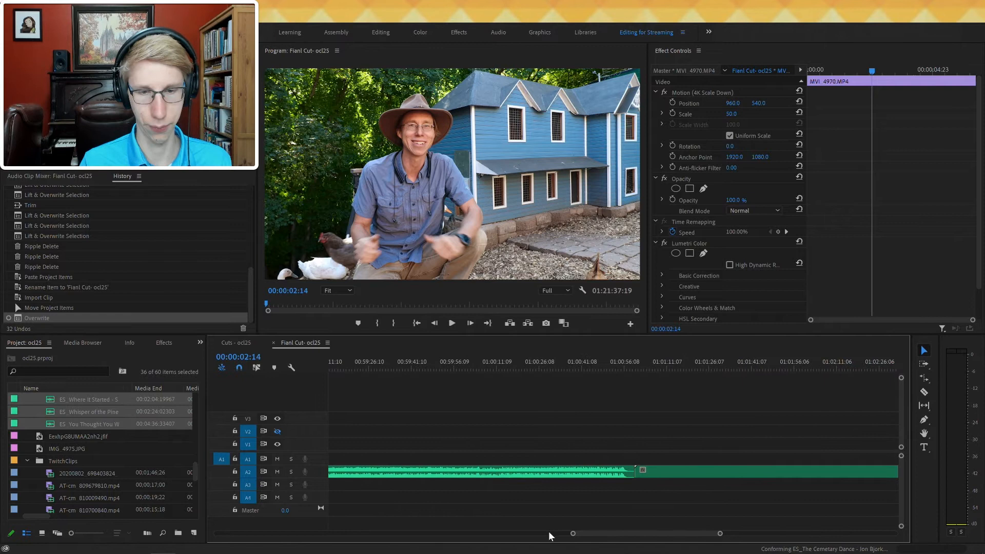
pyautogui.press('\\')
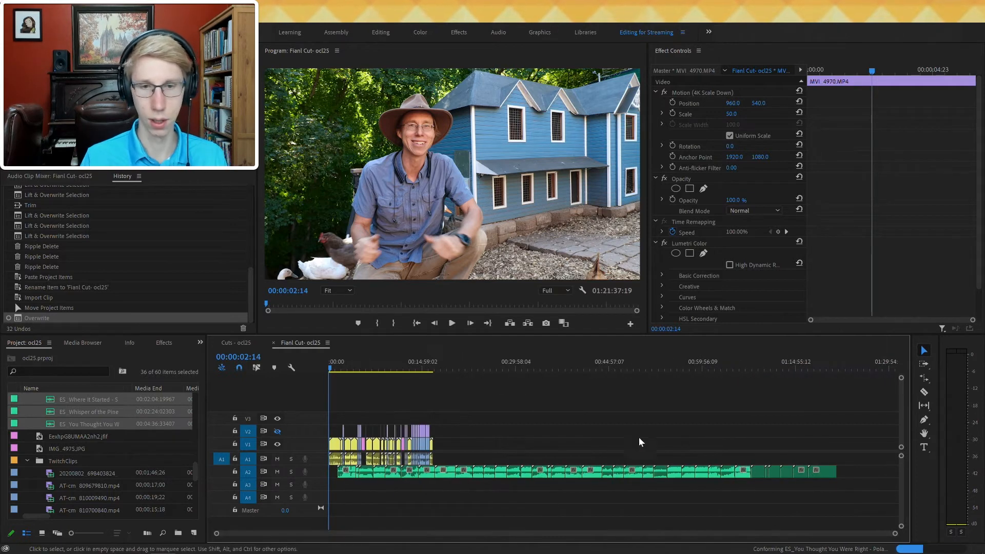
pyautogui.moveTo(860, 479); pyautogui.dragTo(474, 479)
pyautogui.click(483, 420)
# - Listen to parts of the first music clip on A2, Adventures of the Young Hero
pyautogui.moveTo(452, 361); pyautogui.dragTo(441, 363)
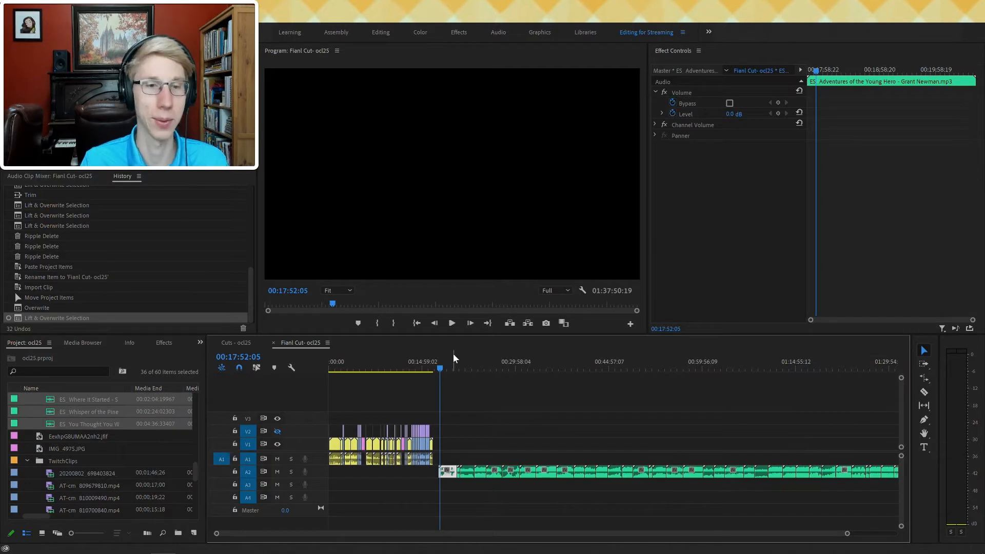
pyautogui.click(456, 377)
pyautogui.press('space')
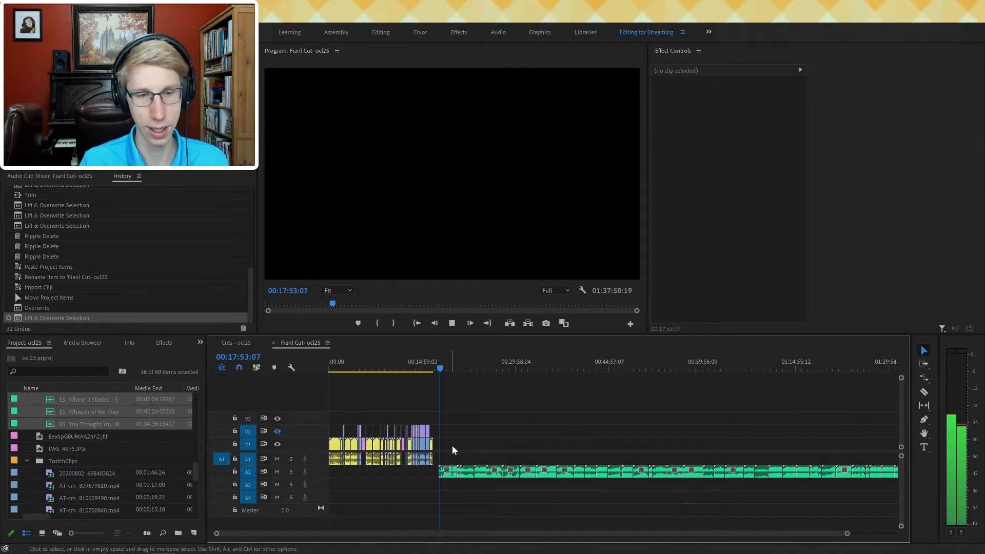
pyautogui.press('=')
pyautogui.press('=')
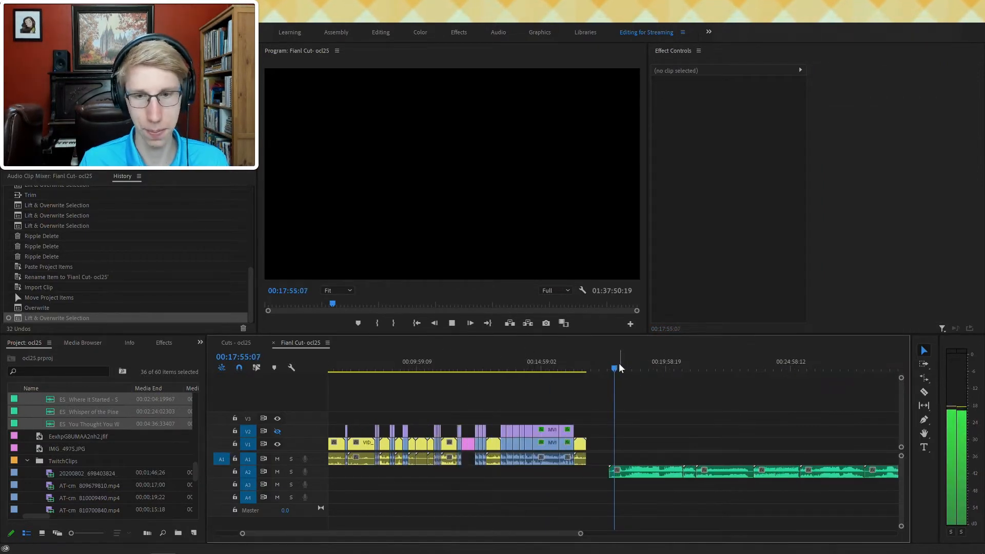
pyautogui.click(620, 367)
pyautogui.scroll(-2, 629, 411)
pyautogui.scroll(-5, 630, 411)
pyautogui.click(424, 366)
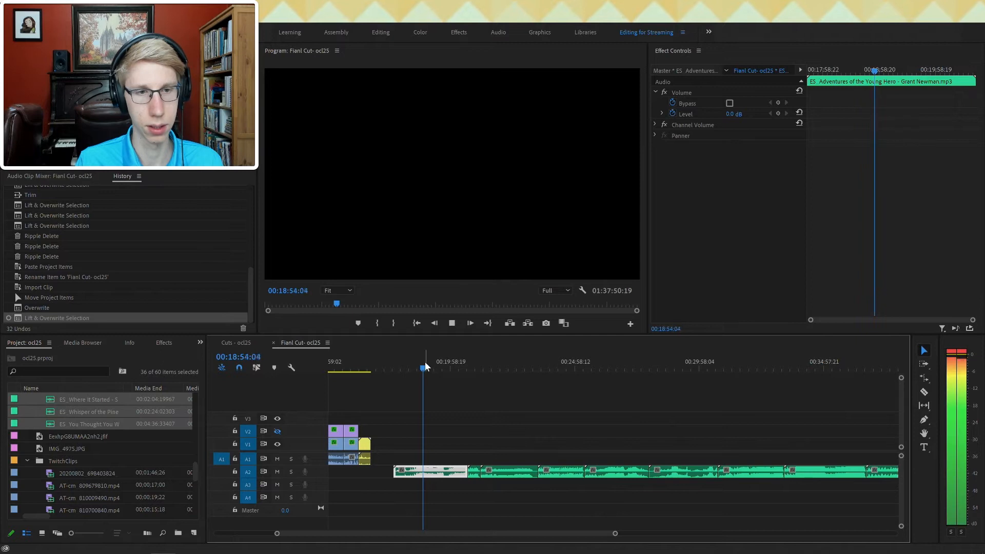
# - Listen to parts of the Another Cloud, Before the Raid and Beneath the Bushes music clips
pyautogui.moveTo(435, 364); pyautogui.dragTo(471, 375)
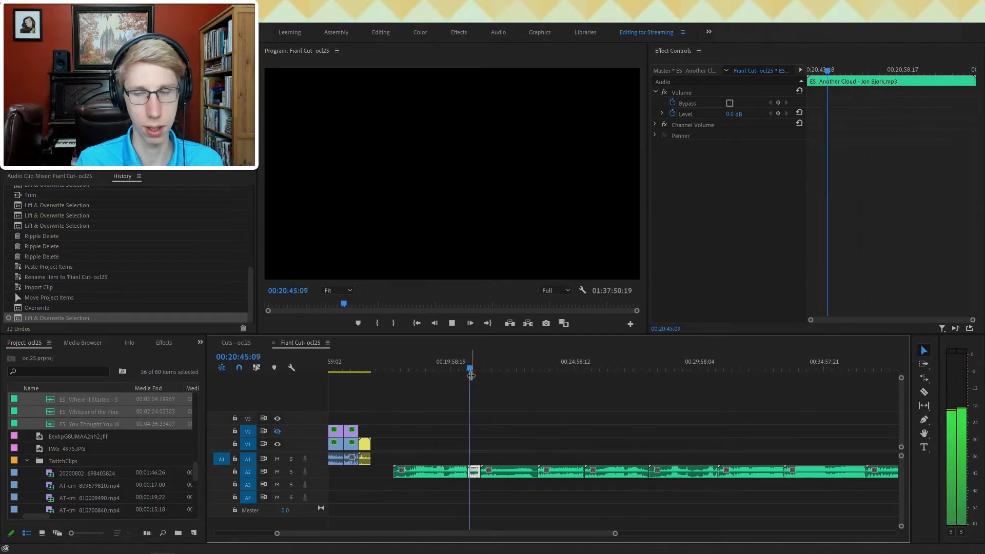
pyautogui.moveTo(492, 365); pyautogui.dragTo(498, 368)
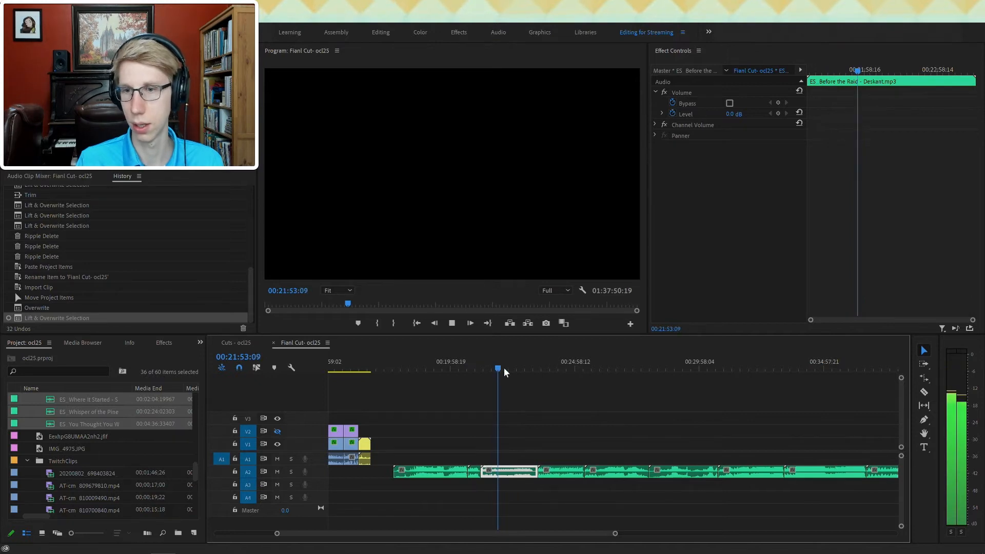
pyautogui.press('space')
pyautogui.moveTo(512, 368); pyautogui.dragTo(544, 368)
pyautogui.press('space')
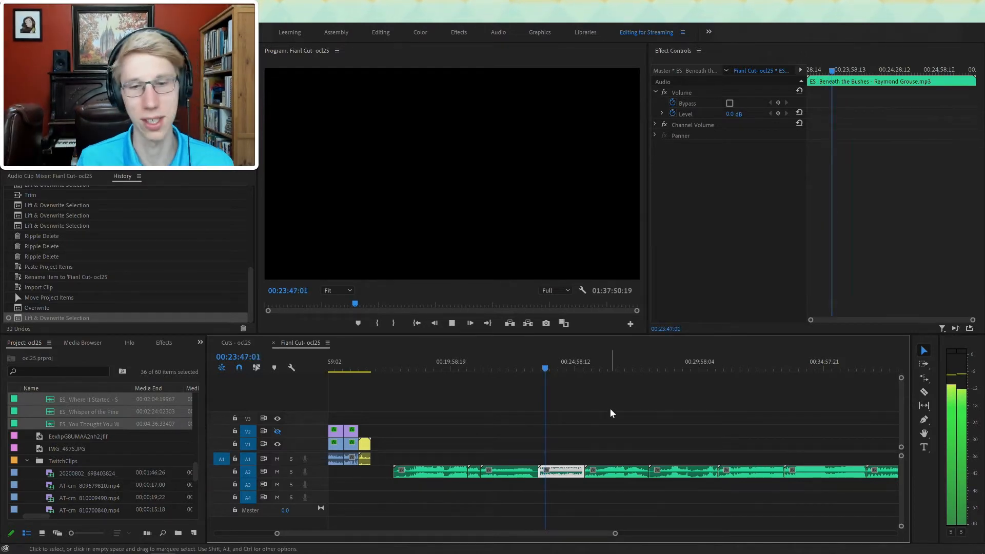
pyautogui.hscroll(3, 602, 408)
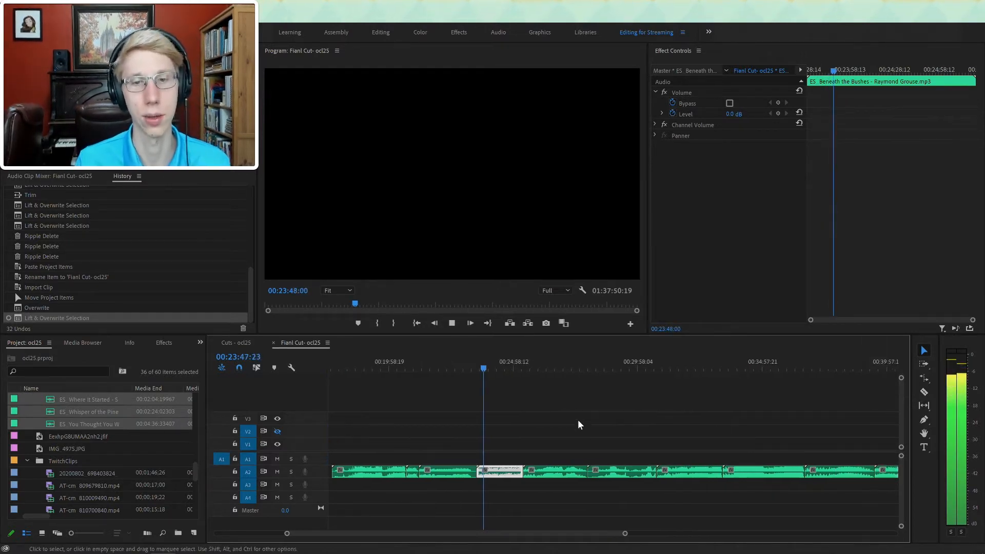
# - Listen to parts of Castle in the Sky and delete that clip from A2
pyautogui.click(456, 365)
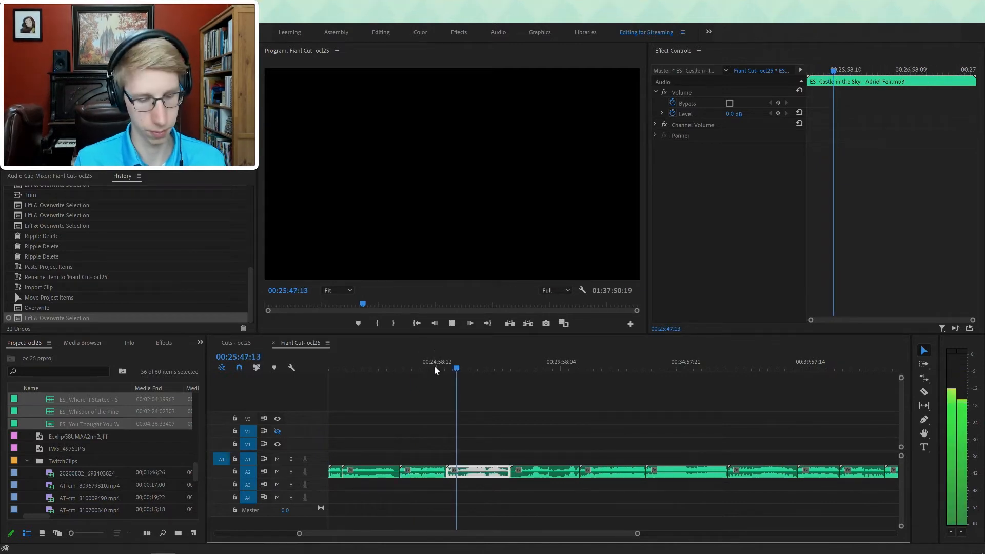
pyautogui.moveTo(461, 362); pyautogui.dragTo(472, 362)
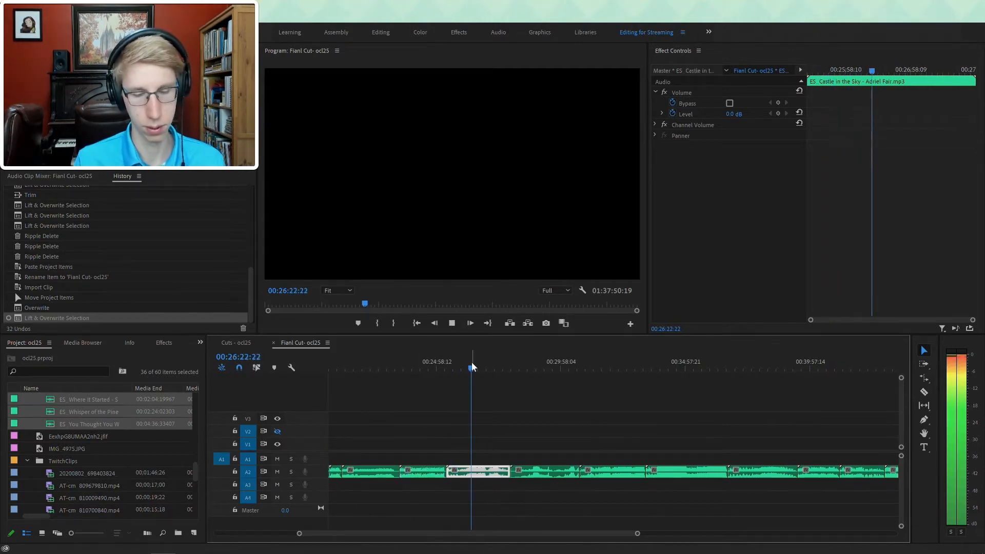
pyautogui.press('Delete')
# - Listen to Clockmaster's Magic Pendulum and delete that clip from A2
pyautogui.click(531, 360)
pyautogui.press('space')
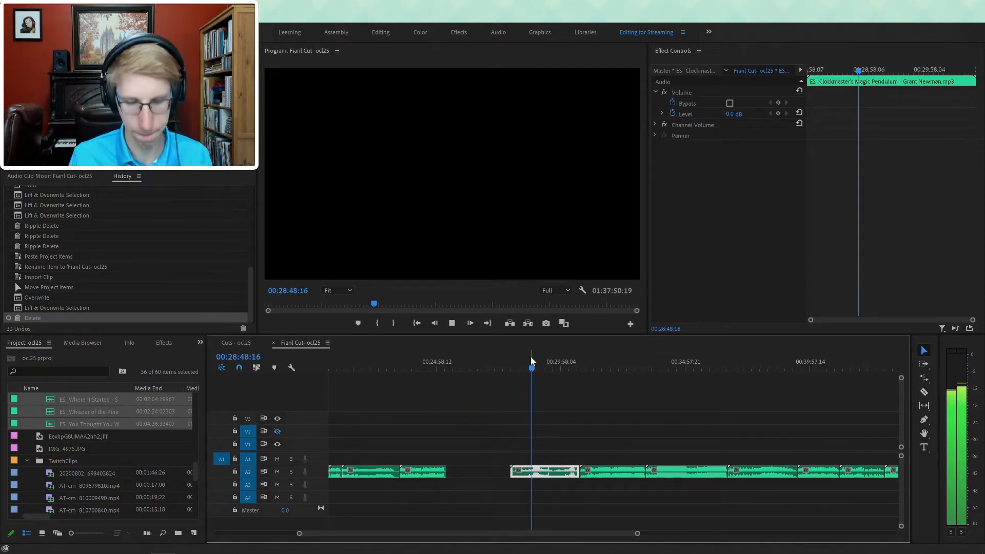
pyautogui.moveTo(561, 362); pyautogui.dragTo(595, 368)
pyautogui.press('Delete')
# - Check the Conquest and Emerald Dream music clips and delete both from A2
pyautogui.click(584, 365)
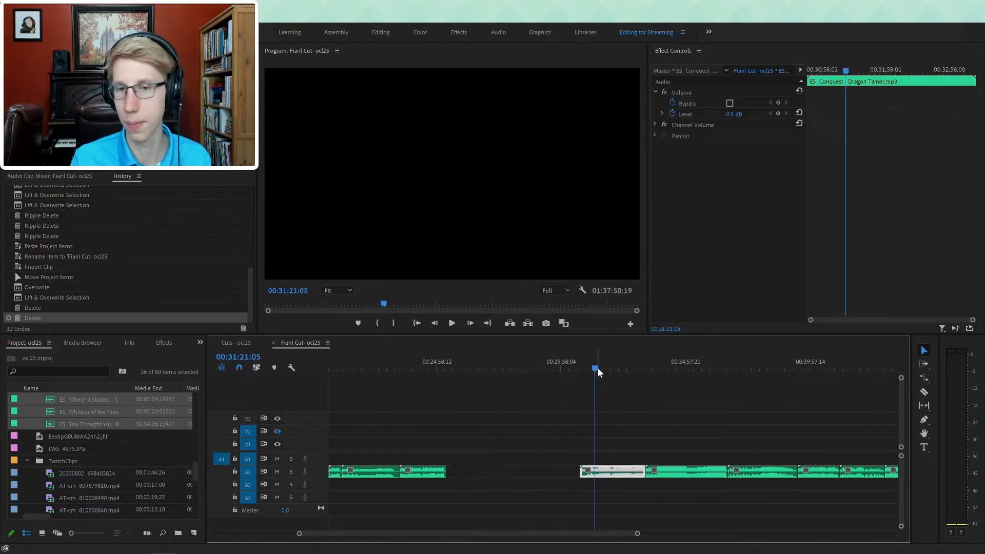
pyautogui.press('space')
pyautogui.scroll(-3, 606, 369)
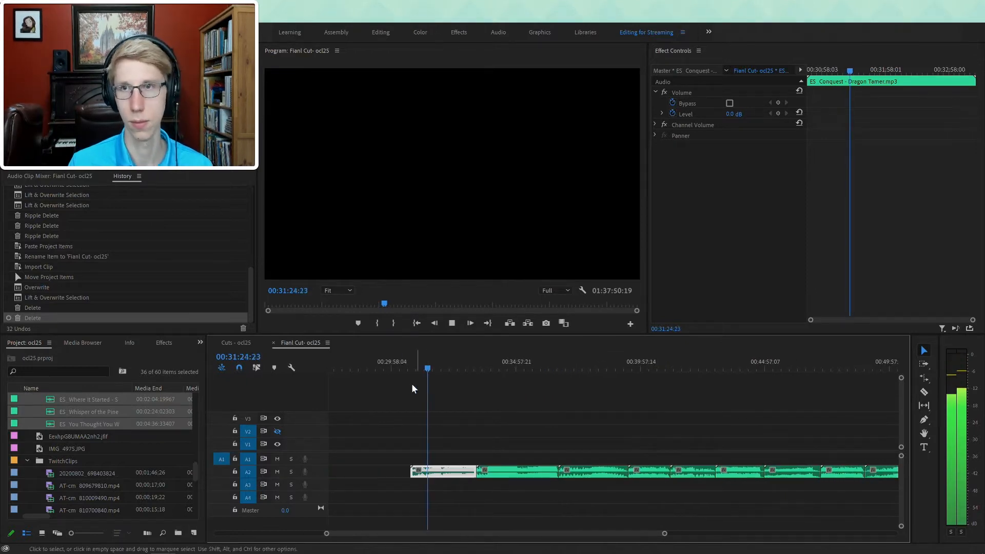
pyautogui.press('Delete')
pyautogui.click(501, 363)
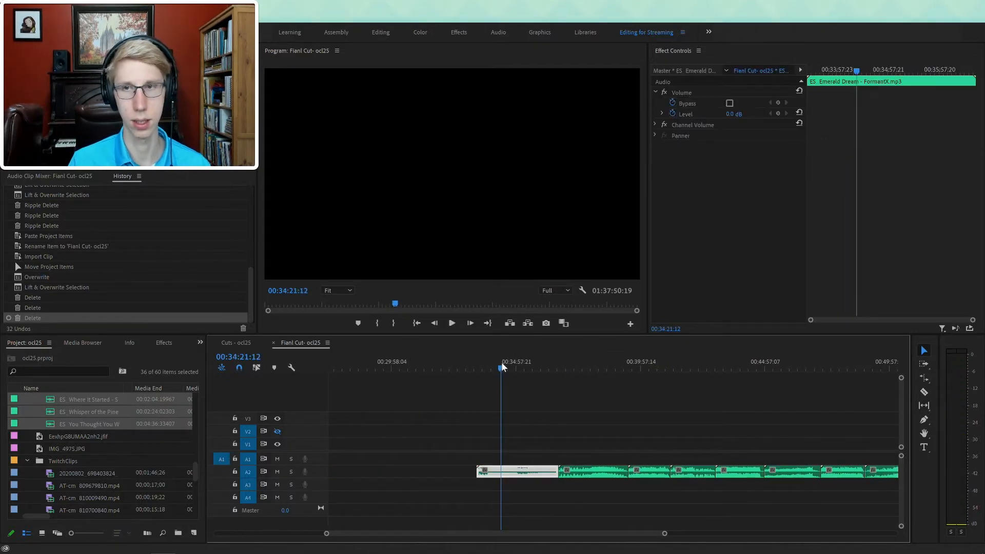
pyautogui.press('Delete')
# - Listen to parts of Face of the Earth, Fruit of Lore, In a Glass of Water and In the Mystic Woods on A2
pyautogui.click(573, 371)
pyautogui.click(592, 363)
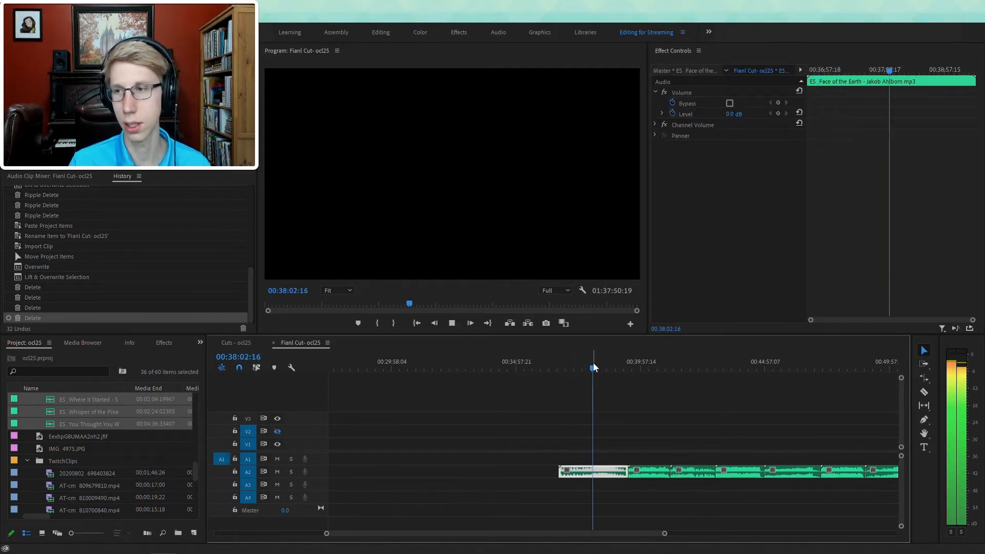
pyautogui.click(644, 366)
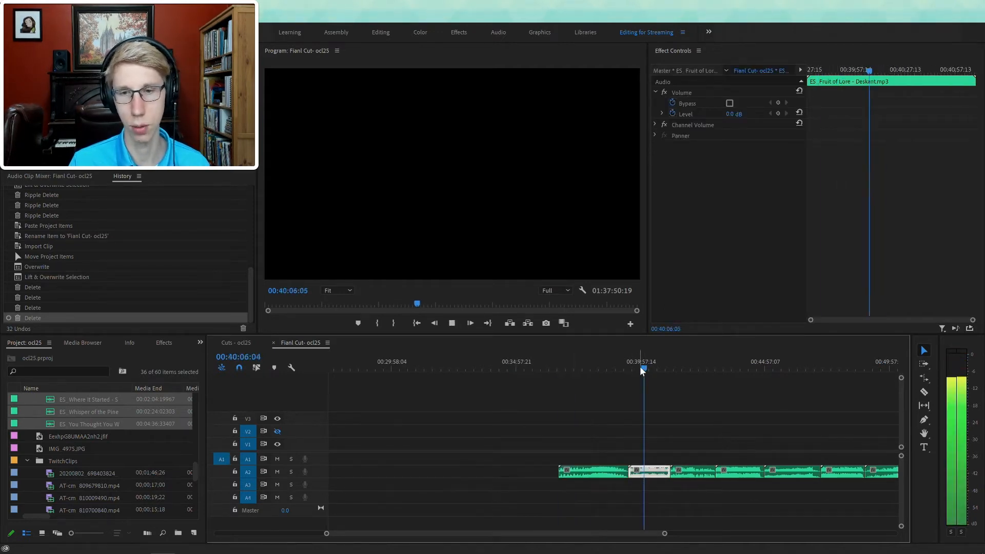
pyautogui.click(681, 368)
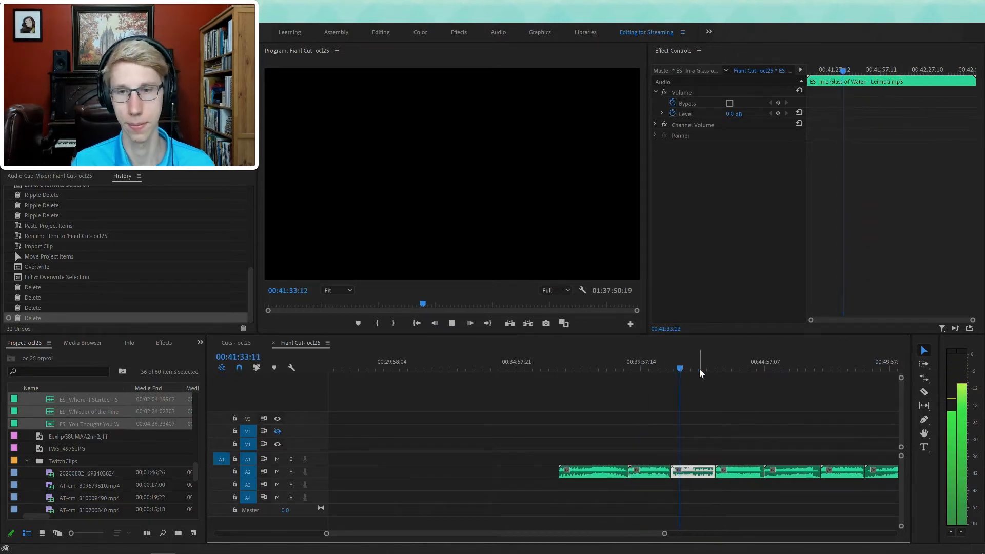
pyautogui.click(722, 367)
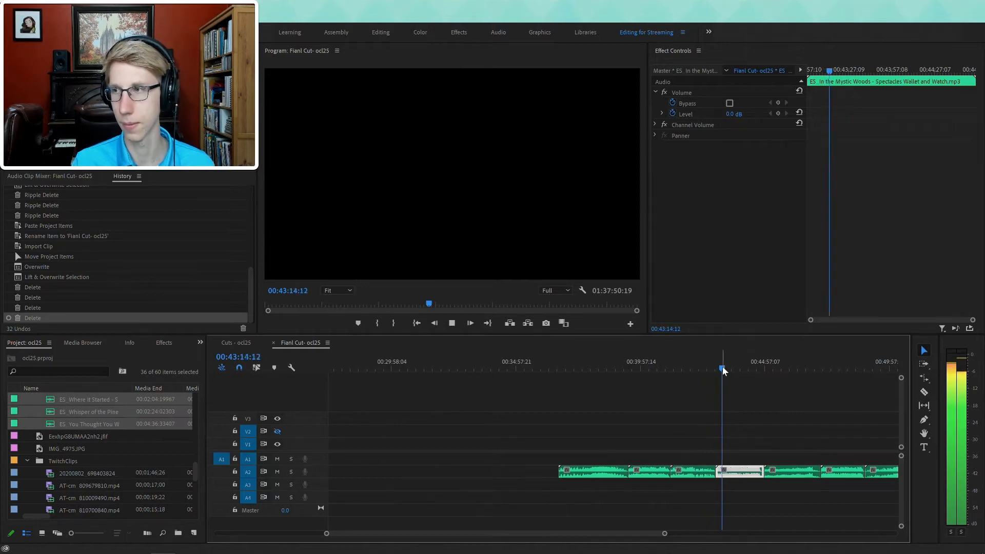
pyautogui.scroll(-1, 747, 376)
pyautogui.scroll(-2, 748, 376)
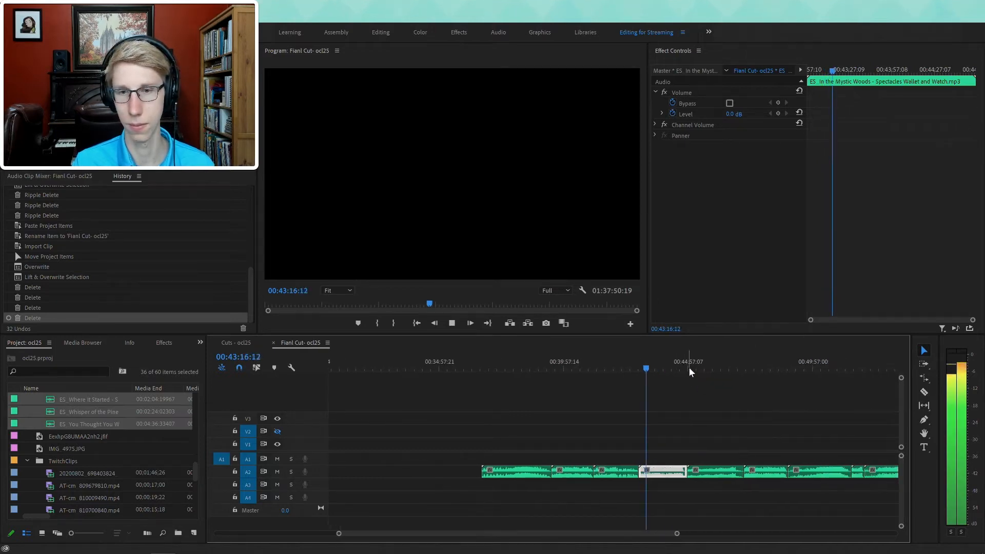
# - Listen to parts of the A2 music clips from Loyalty and Magical Garden through On a Bird's Wing
pyautogui.click(695, 367)
pyautogui.scroll(-4, 729, 381)
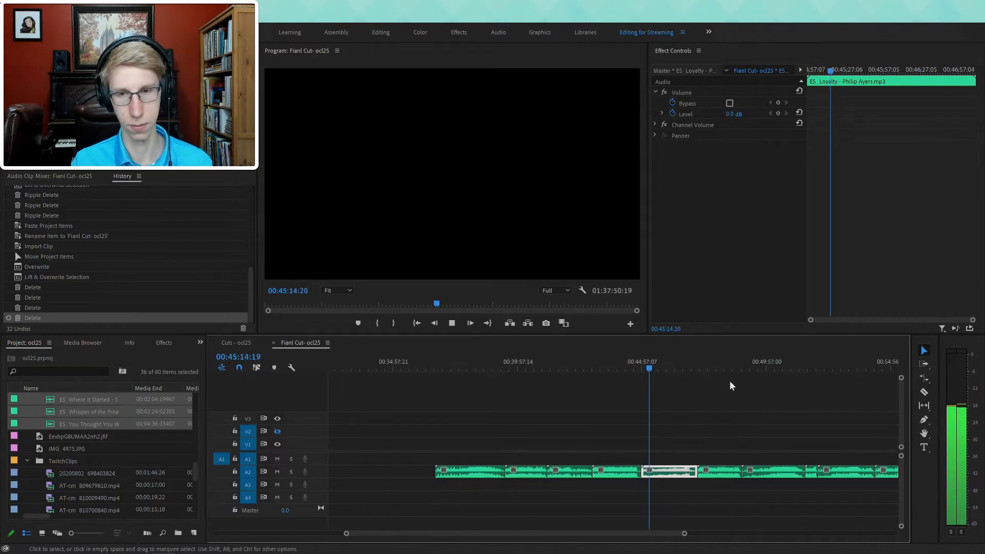
pyautogui.click(614, 367)
pyautogui.press('space')
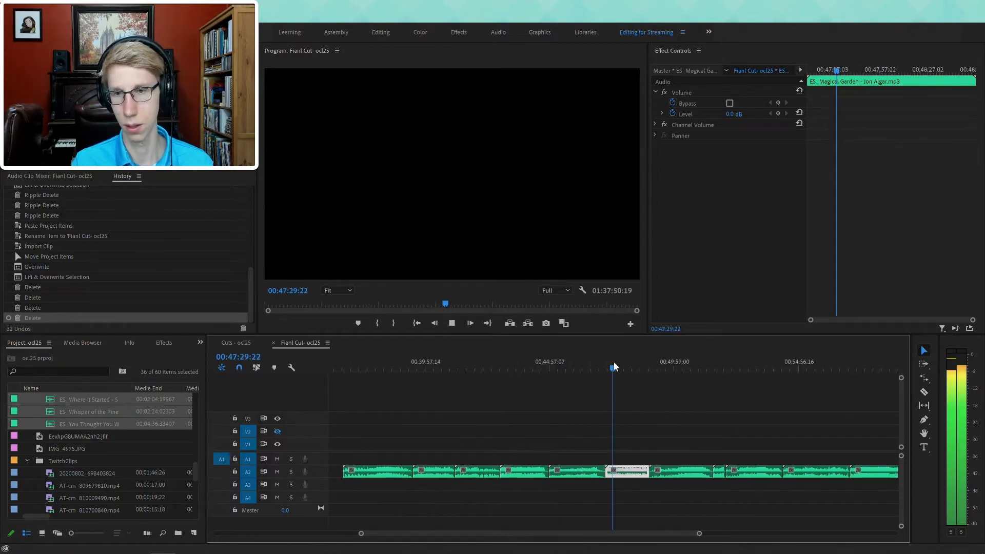
pyautogui.scroll(-3, 613, 362)
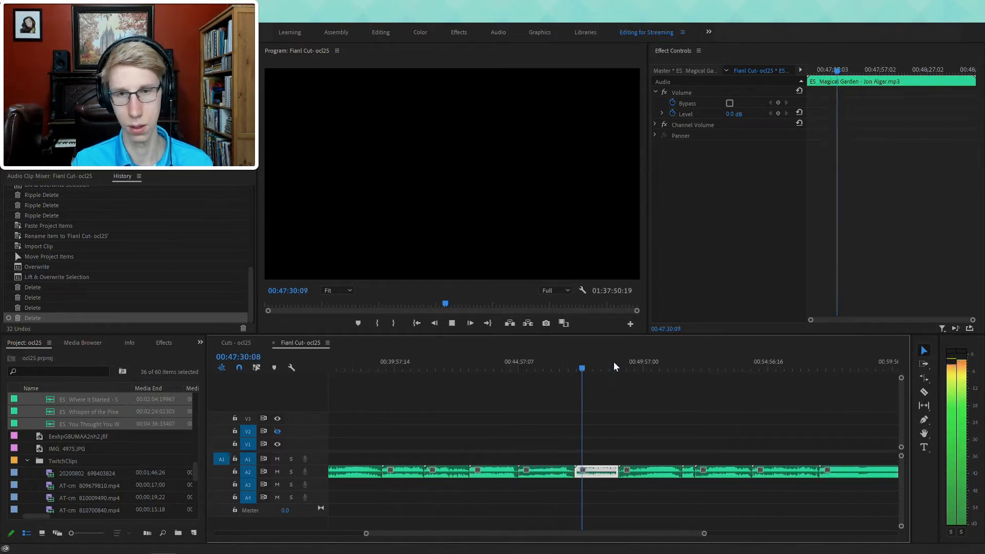
pyautogui.click(581, 365)
pyautogui.moveTo(582, 363); pyautogui.dragTo(641, 380)
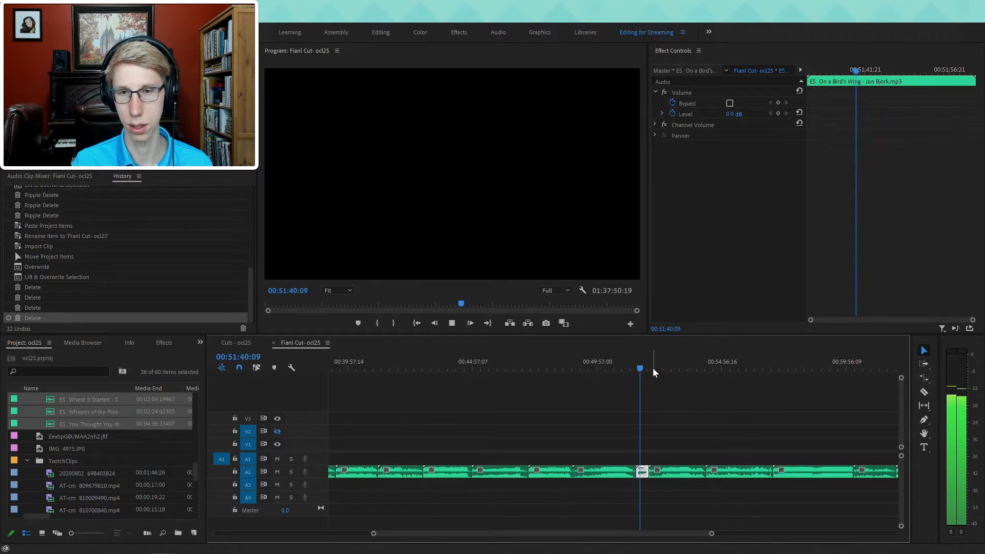
# - Listen to the beginning and a further part of Orchestral's Tune 06
pyautogui.click(653, 368)
pyautogui.scroll(-1, 660, 366)
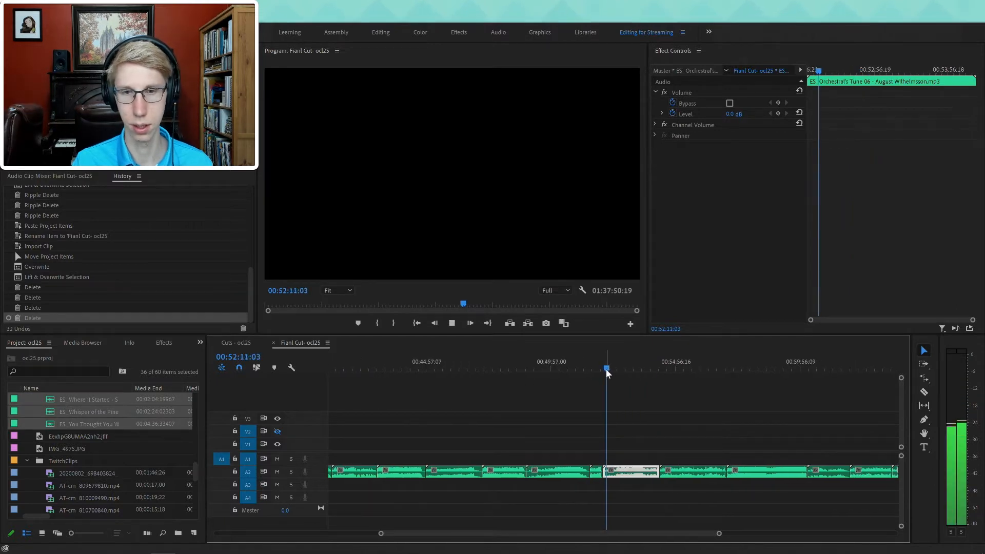
pyautogui.moveTo(606, 369); pyautogui.dragTo(619, 365)
pyautogui.click(622, 368)
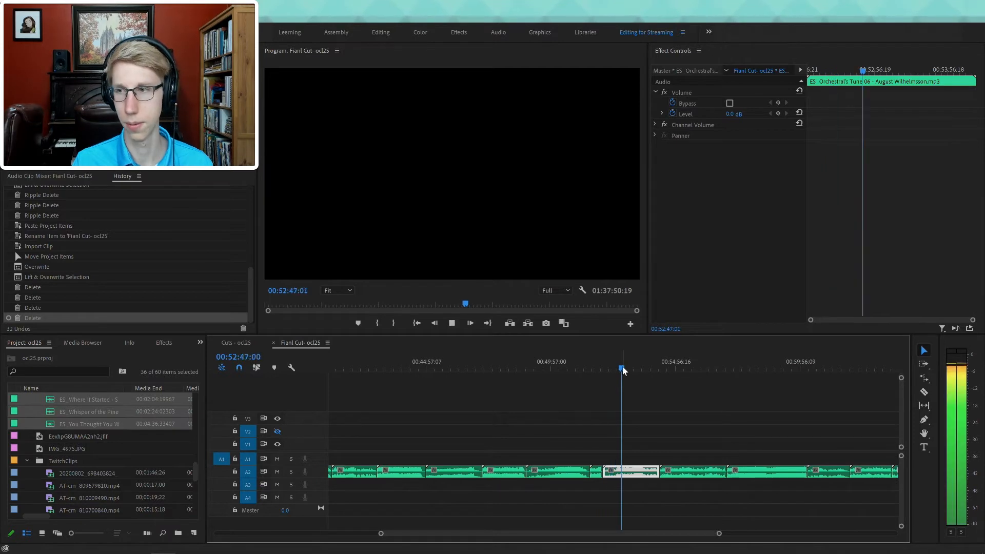
# - Listen to the beginning and the middle of the Our Last Hope clip
pyautogui.click(665, 368)
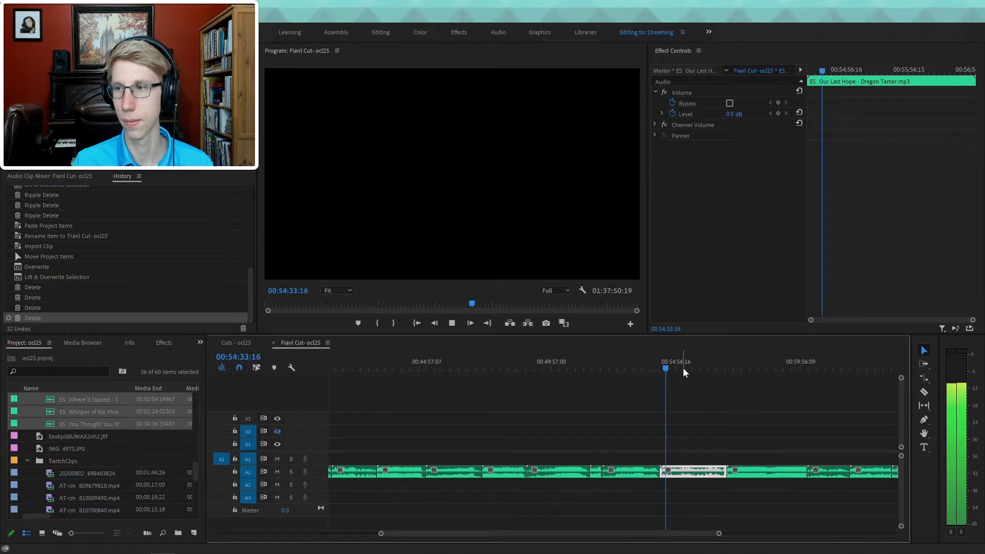
pyautogui.press('space')
pyautogui.click(686, 369)
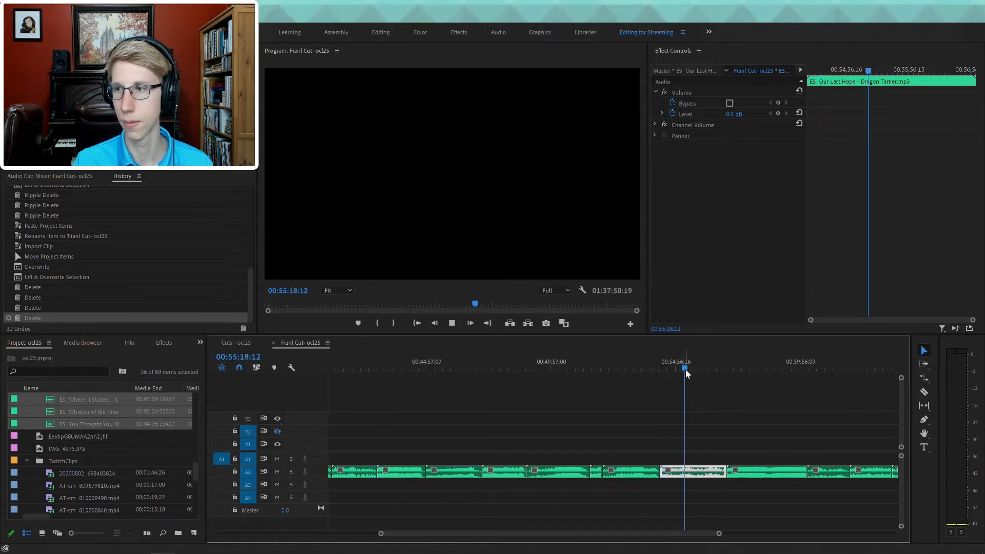
pyautogui.press('space')
pyautogui.press('space')
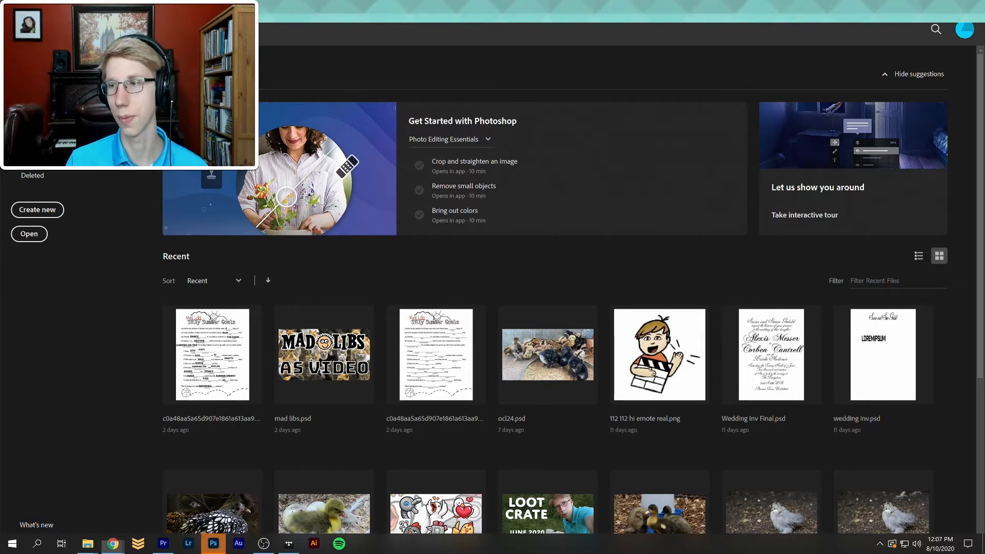
# - Switch back to Premiere Pro and resume listening to Our Last Hope
pyautogui.hotkey('alt', 'Tab')
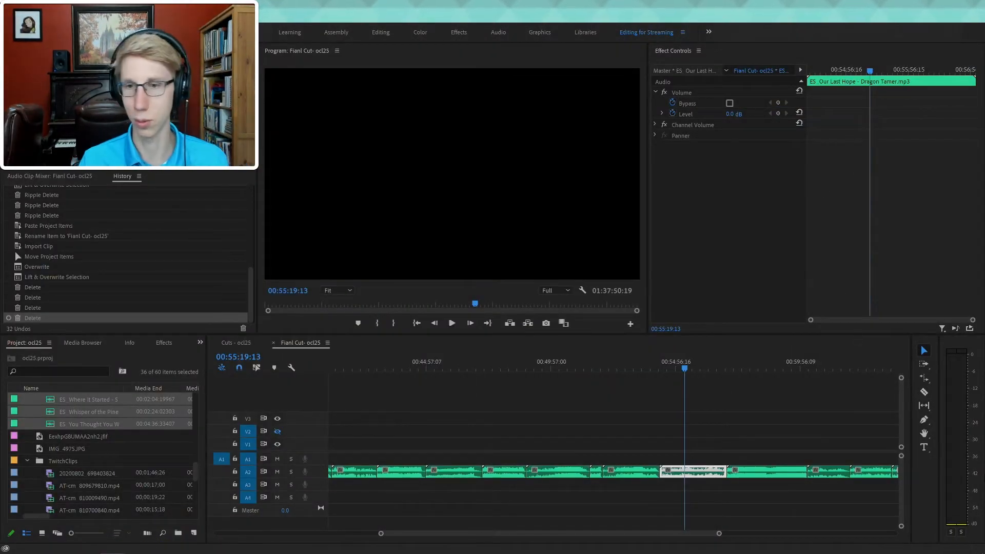
pyautogui.press('space')
pyautogui.press('space')
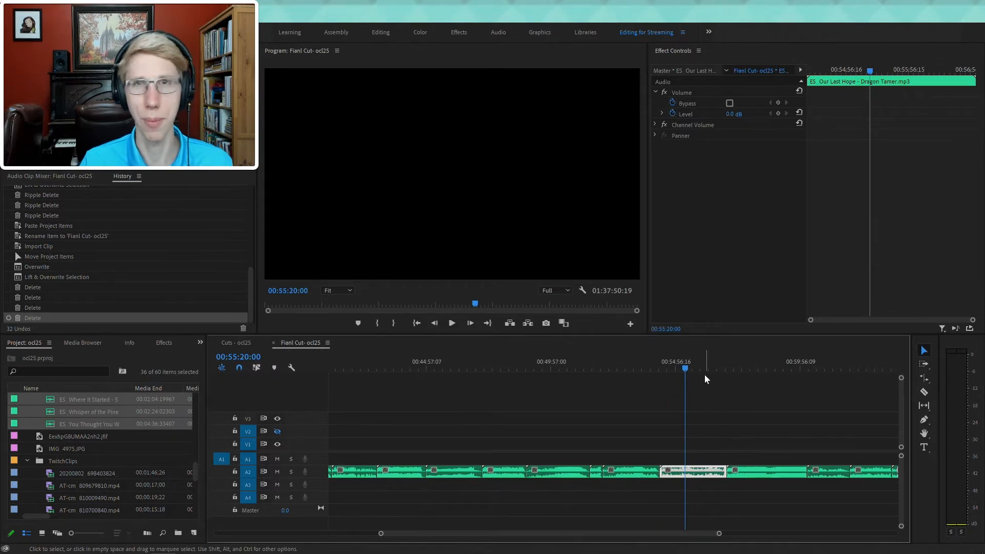
pyautogui.press('space')
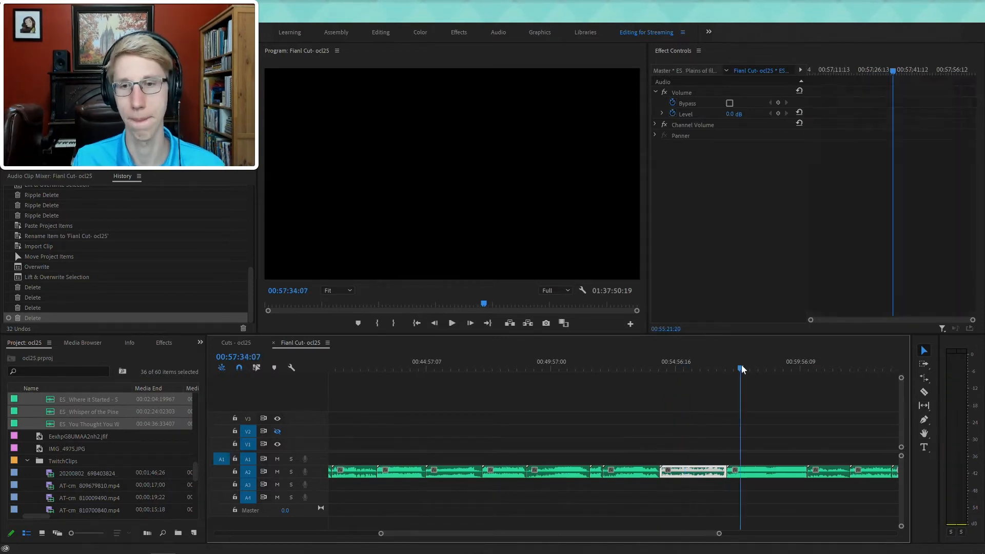
# - Listen to parts of the Plains of Illeyneth and Remember music clips
pyautogui.click(741, 365)
pyautogui.scroll(-3, 719, 390)
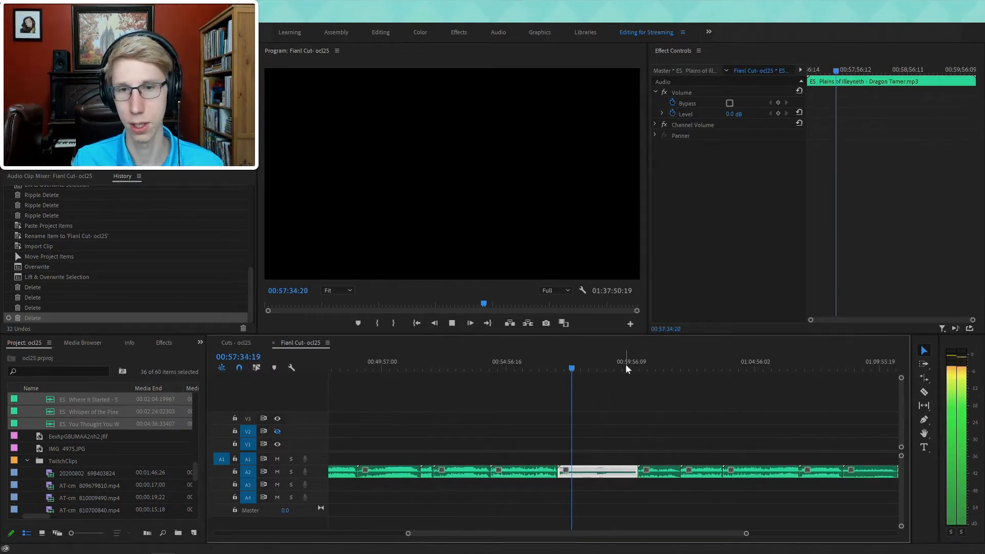
pyautogui.moveTo(583, 368); pyautogui.dragTo(648, 384)
pyautogui.scroll(-3, 654, 390)
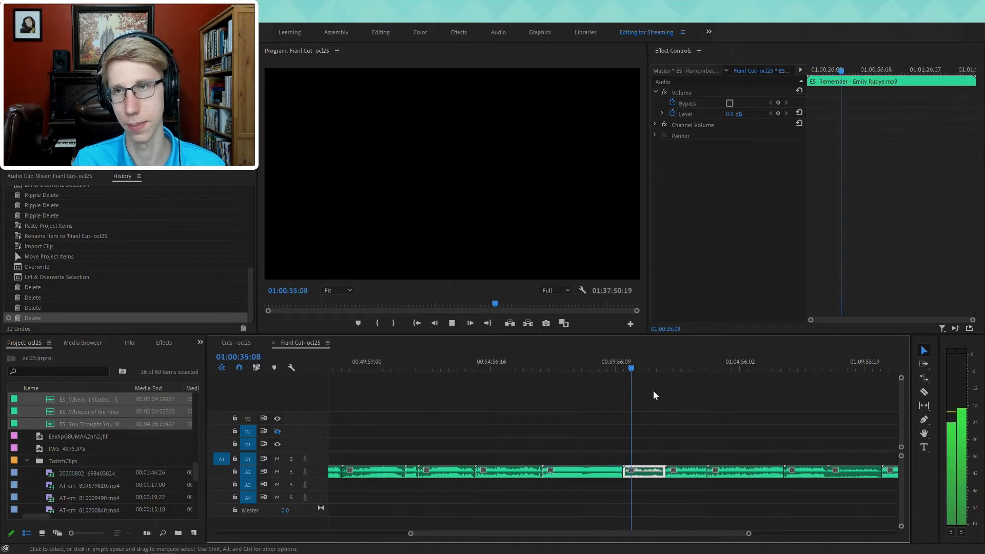
# - Listen to Satin Slipper and move that clip from A2 up to A1
pyautogui.click(615, 365)
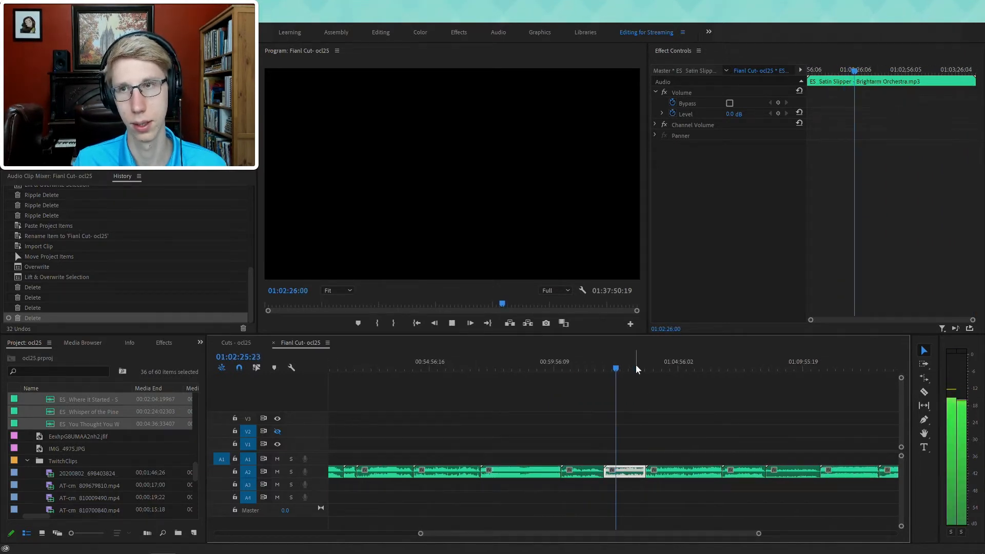
pyautogui.scroll(-2, 636, 365)
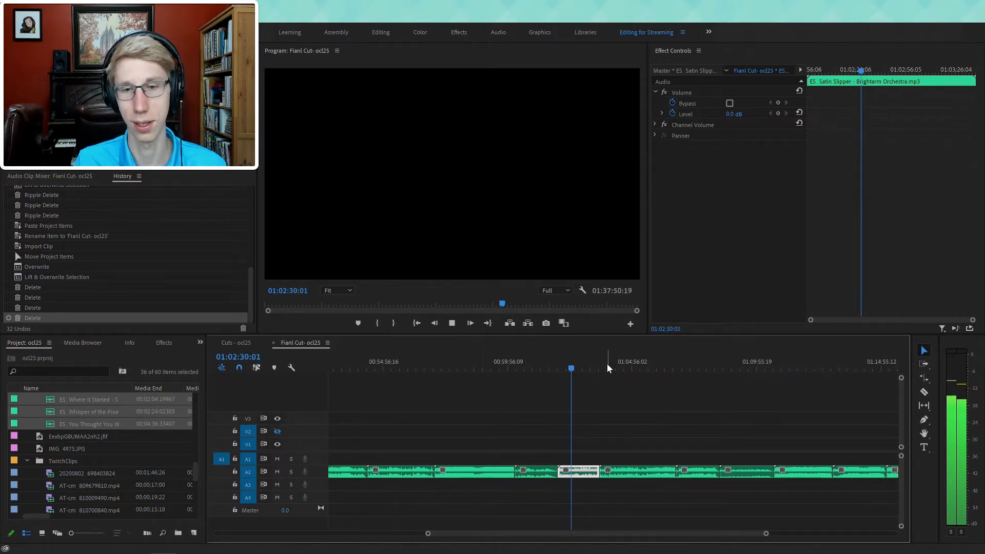
pyautogui.moveTo(587, 473); pyautogui.dragTo(585, 465)
# - Listen to parts of the A2 music clips from Sentimental Angels through She's Sweet
pyautogui.click(621, 369)
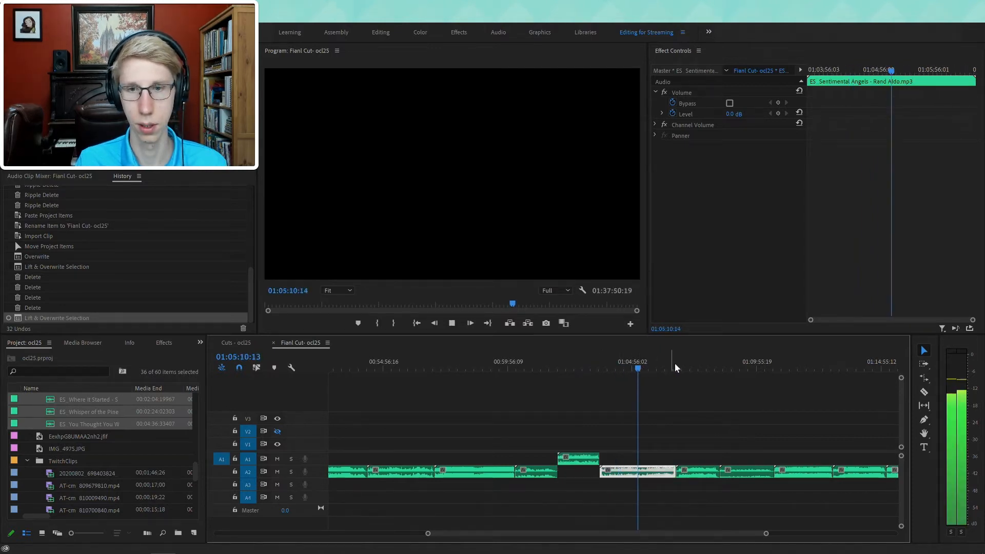
pyautogui.click(688, 368)
pyautogui.press('space')
pyautogui.click(730, 367)
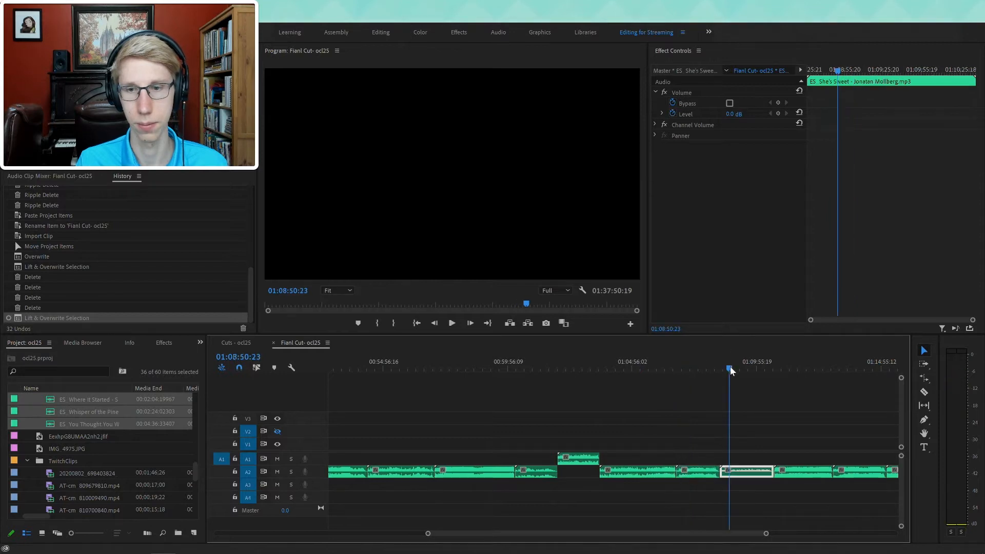
pyautogui.press('space')
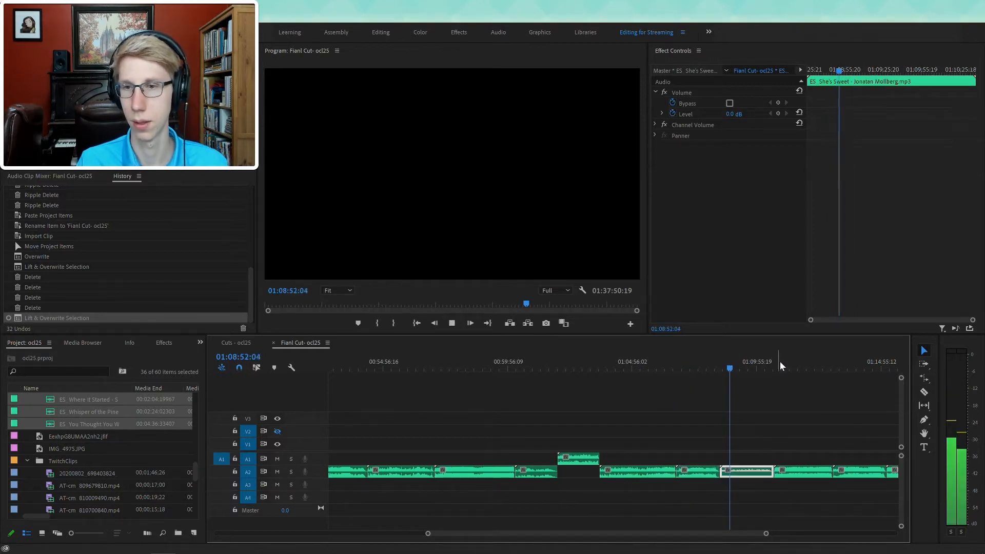
# - Listen to Space Daze from its start and at further points, and cue the playhead near the start of Summer Again
pyautogui.click(775, 365)
pyautogui.press('space')
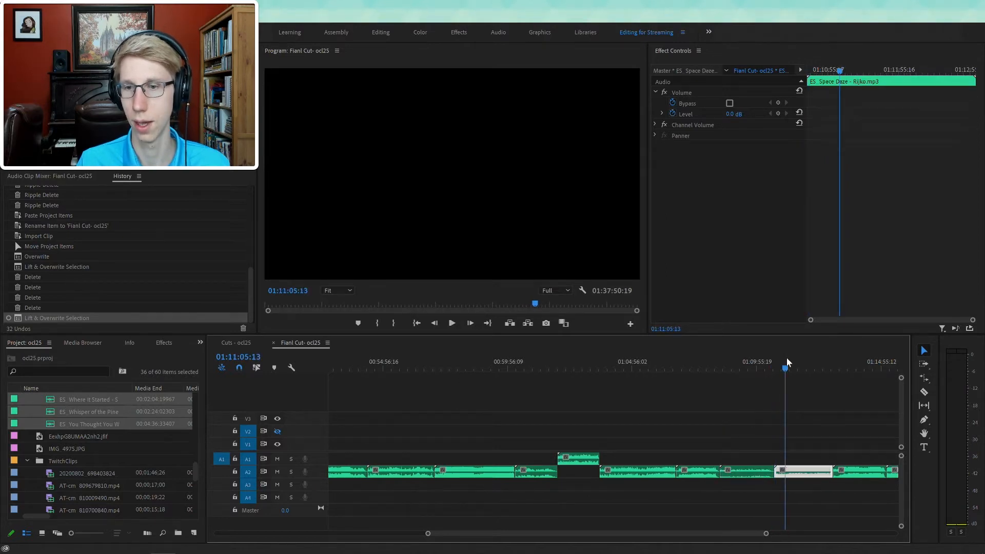
pyautogui.click(775, 371)
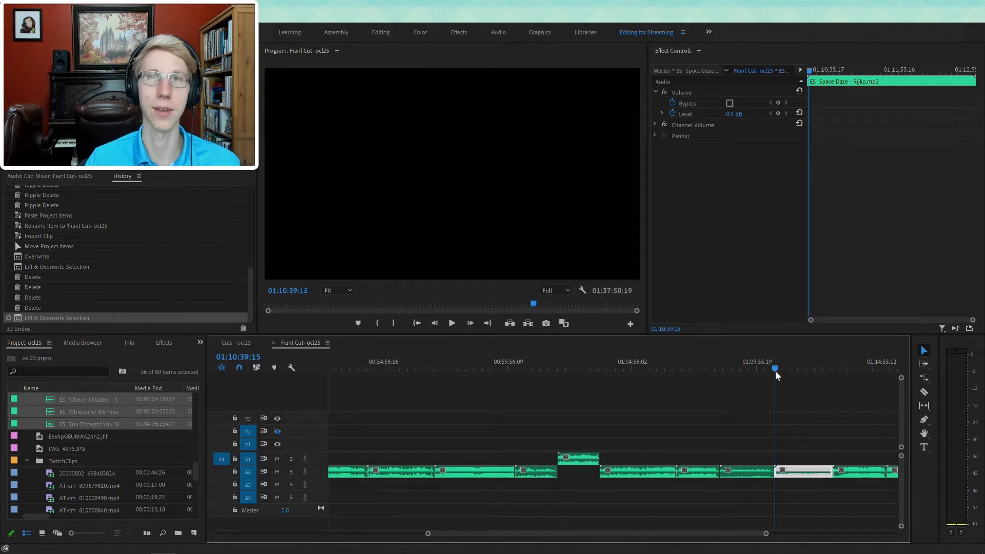
pyautogui.press('space')
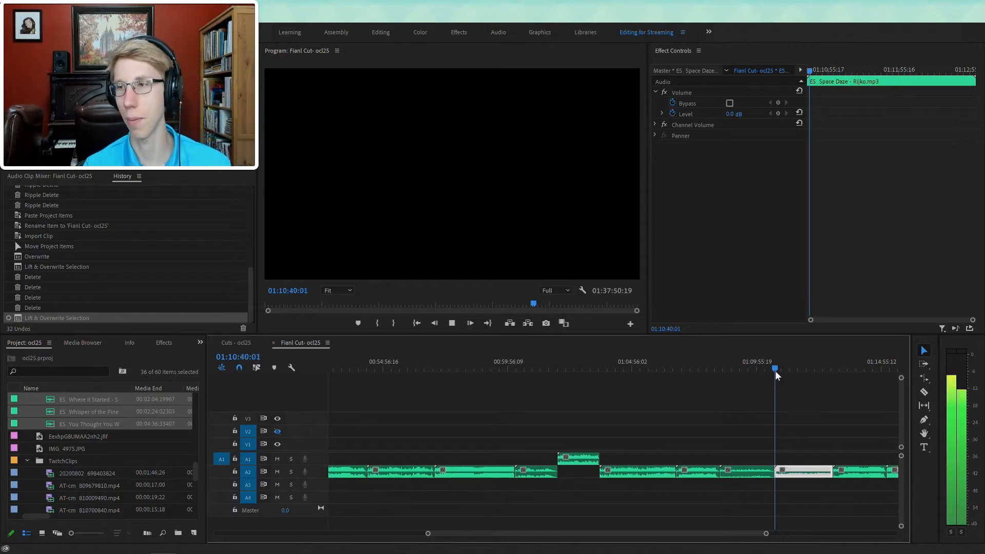
pyautogui.press('space')
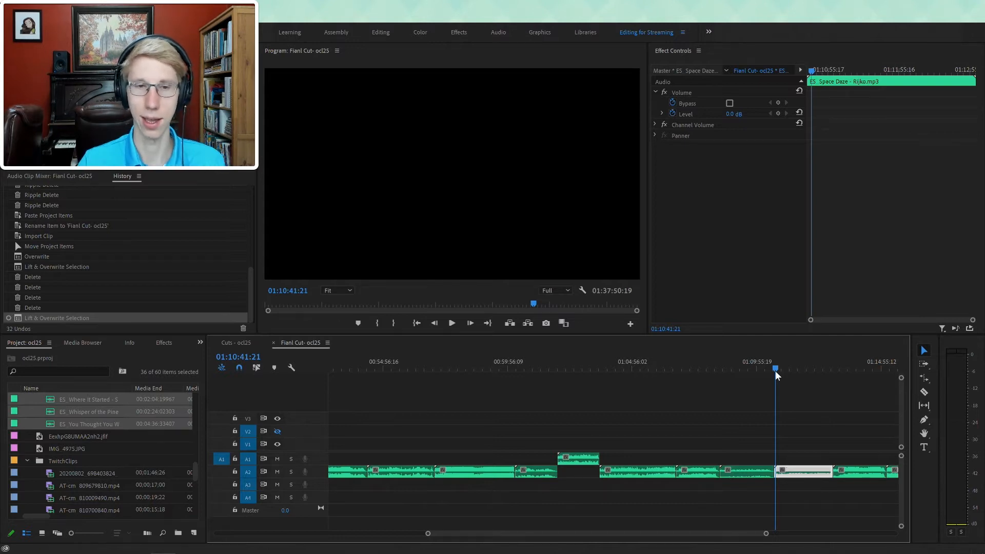
pyautogui.press('space')
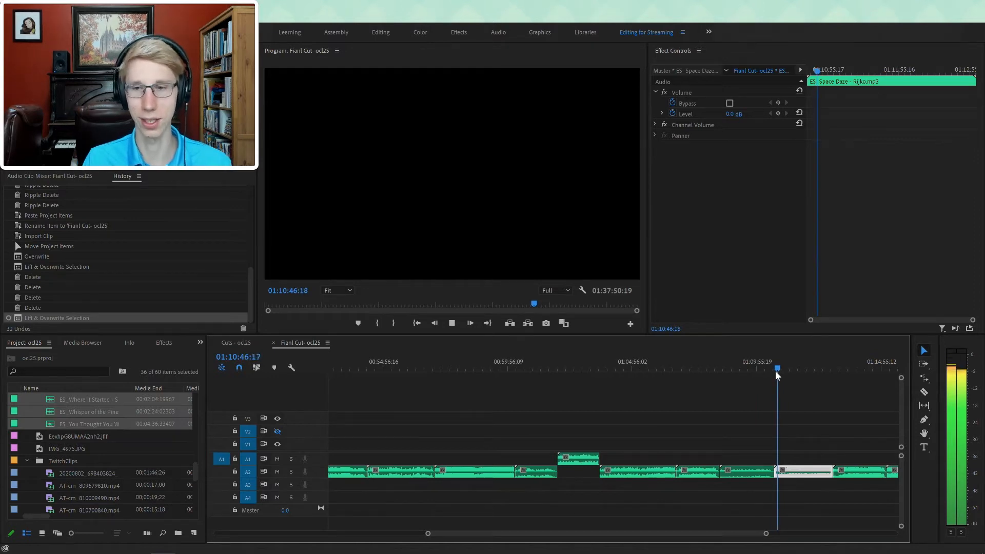
pyautogui.scroll(-2, 709, 462)
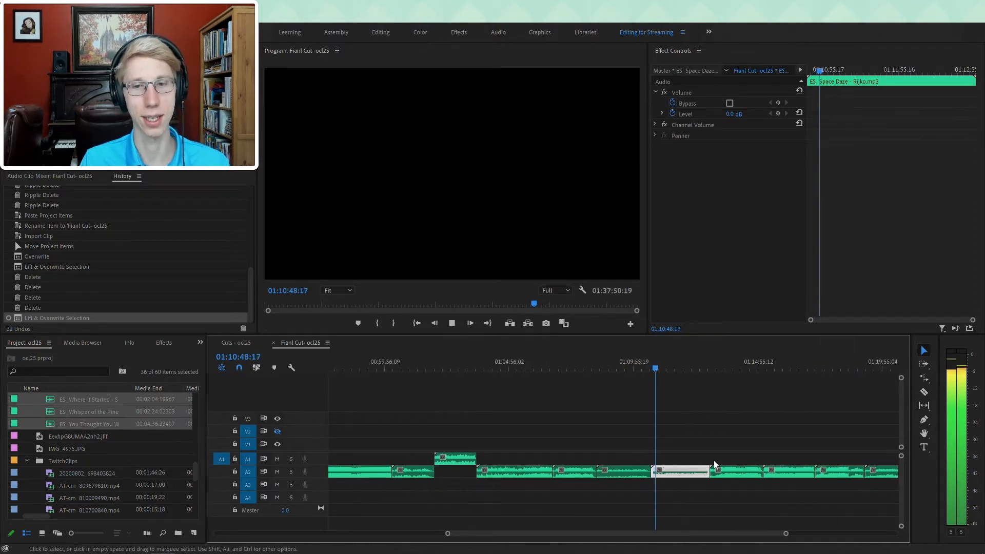
pyautogui.click(669, 370)
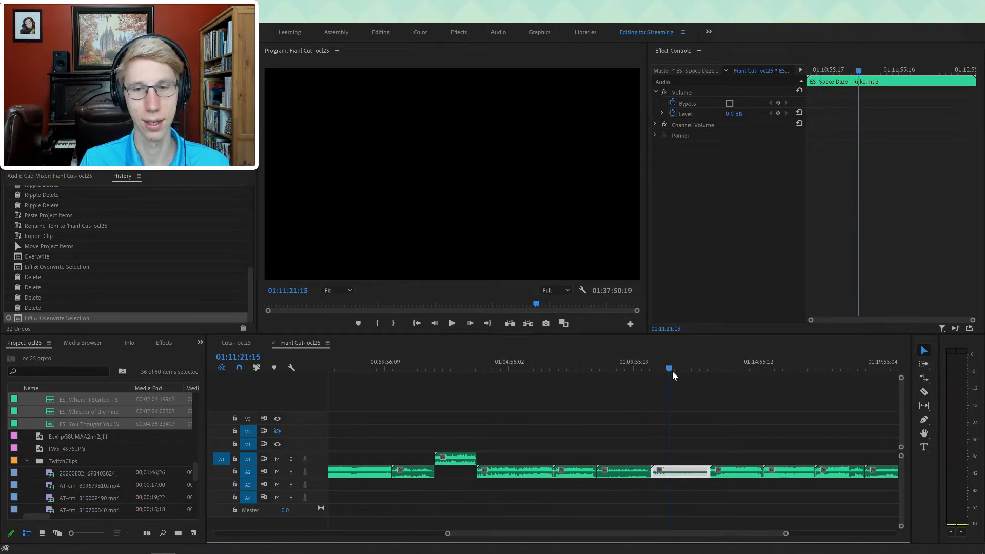
pyautogui.click(718, 368)
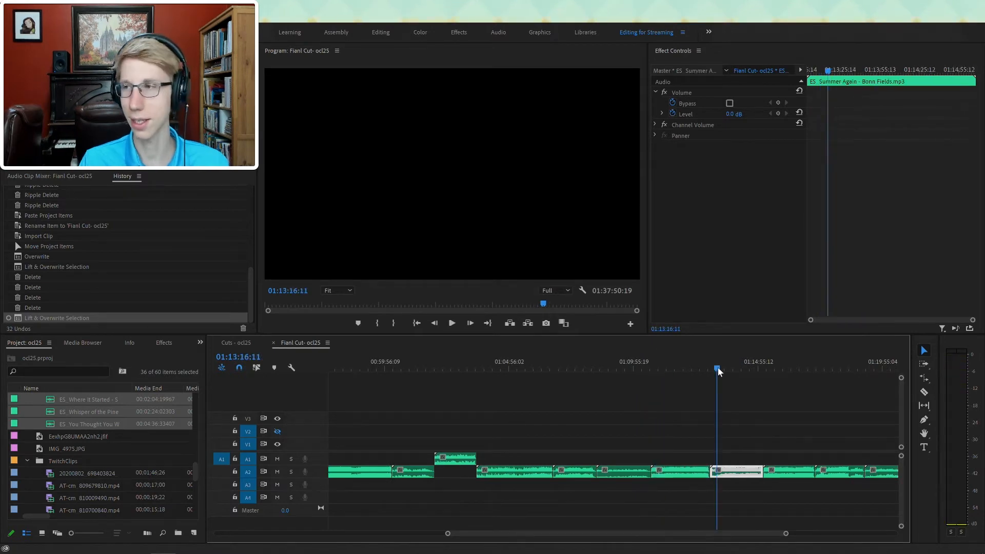
# - Listen to Summer Again near its start and move that clip from A2 up to A1
pyautogui.press('space')
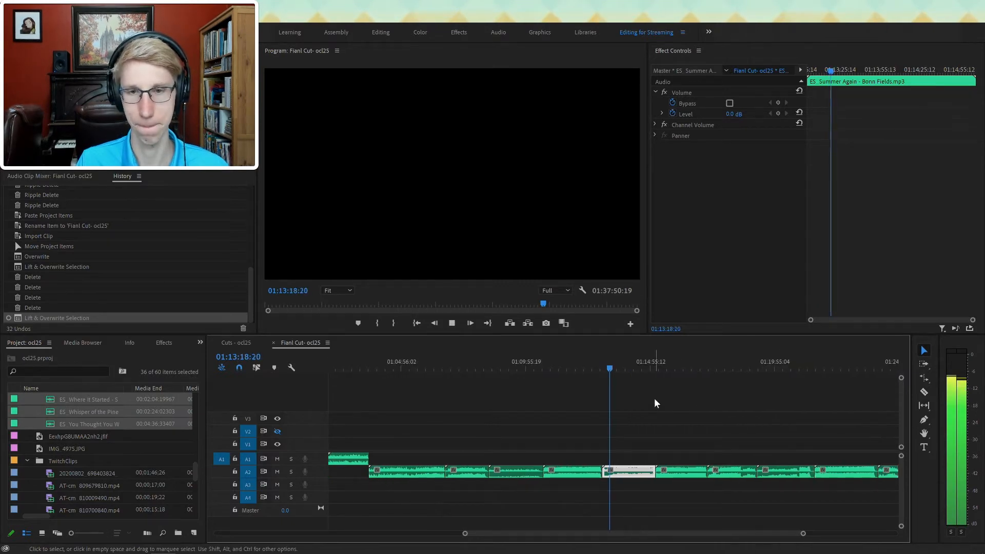
pyautogui.moveTo(632, 472); pyautogui.dragTo(632, 459)
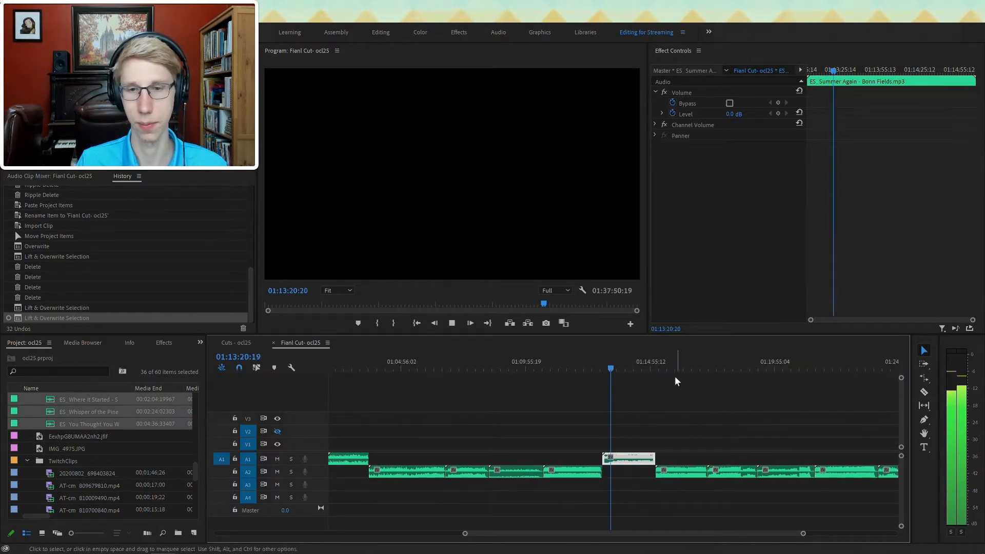
# - Listen to parts of the A2 music clips from Sunny Garden through When the Wind Blows
pyautogui.click(676, 365)
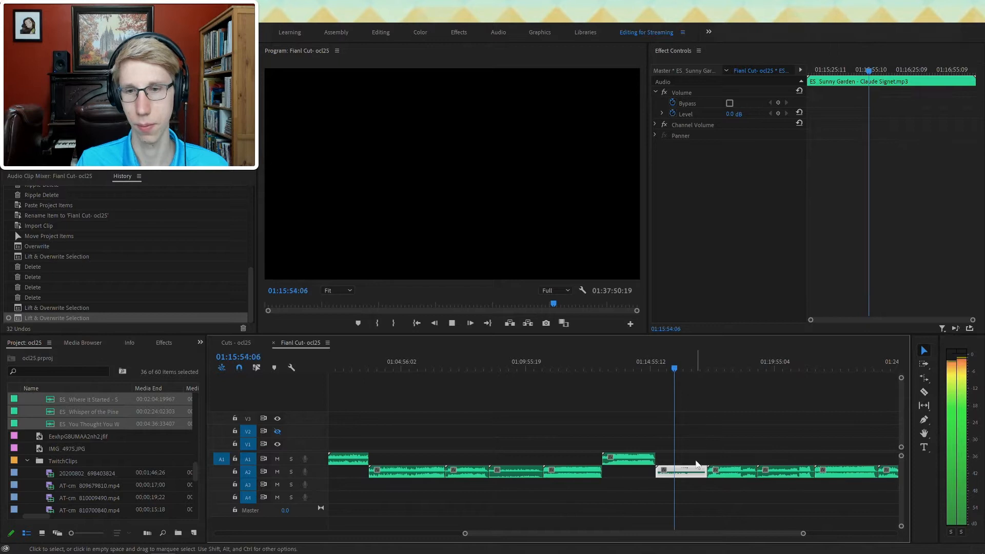
pyautogui.scroll(-20, 703, 403)
pyautogui.scroll(5, 399, 420)
pyautogui.click(446, 367)
pyautogui.press('space')
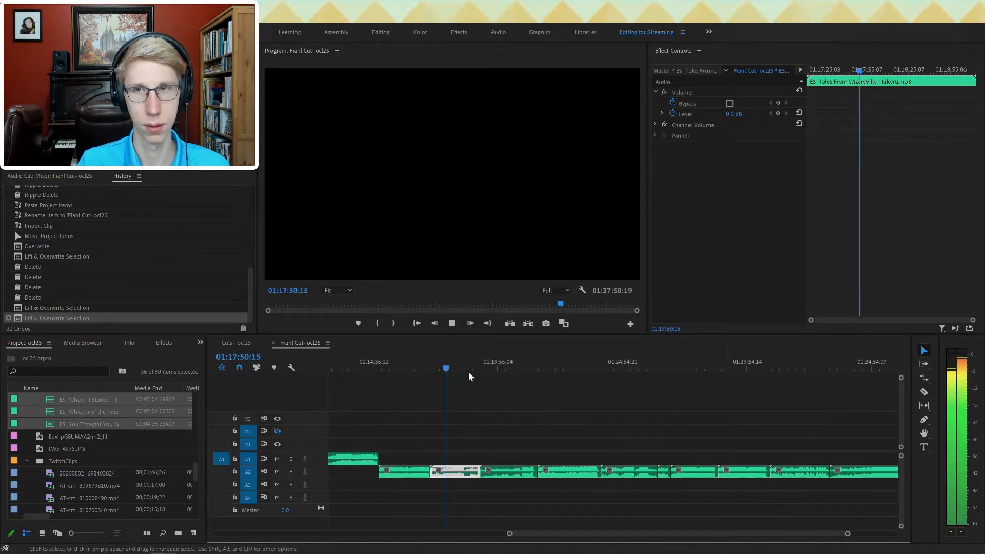
pyautogui.click(488, 368)
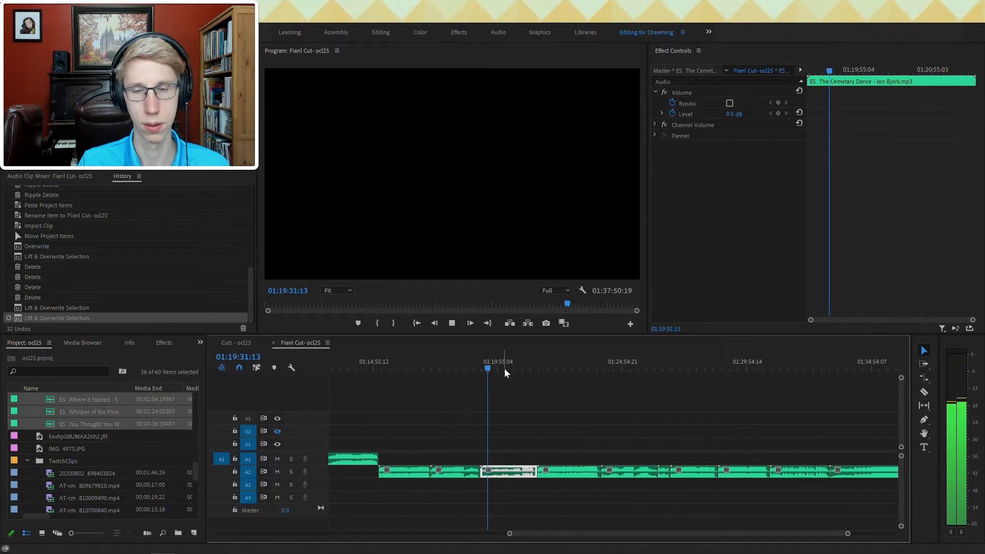
pyautogui.click(543, 369)
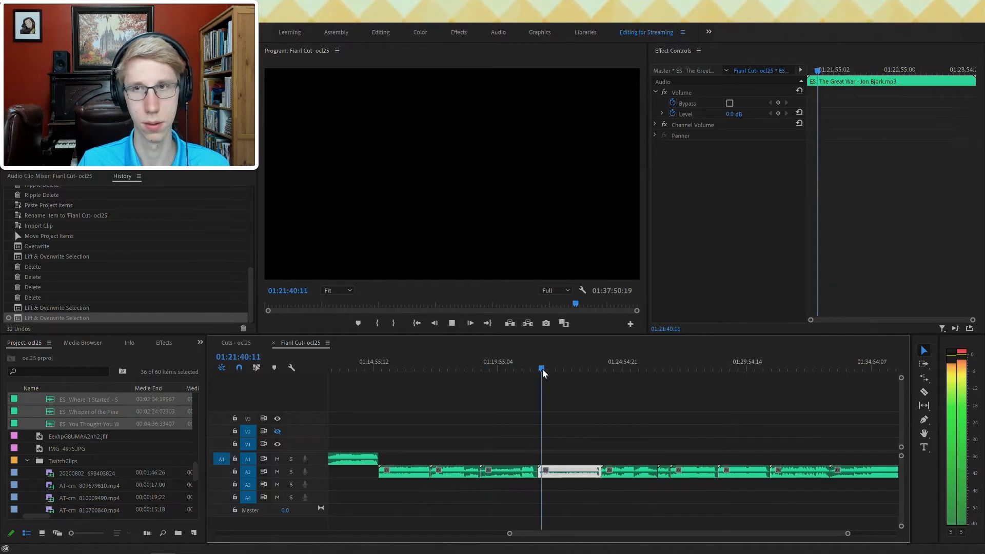
pyautogui.click(604, 369)
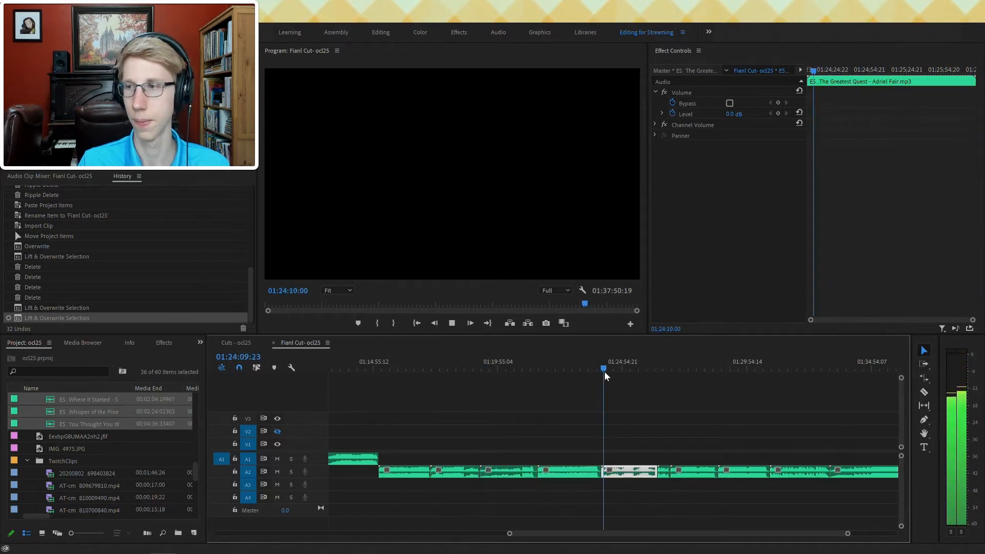
pyautogui.click(660, 368)
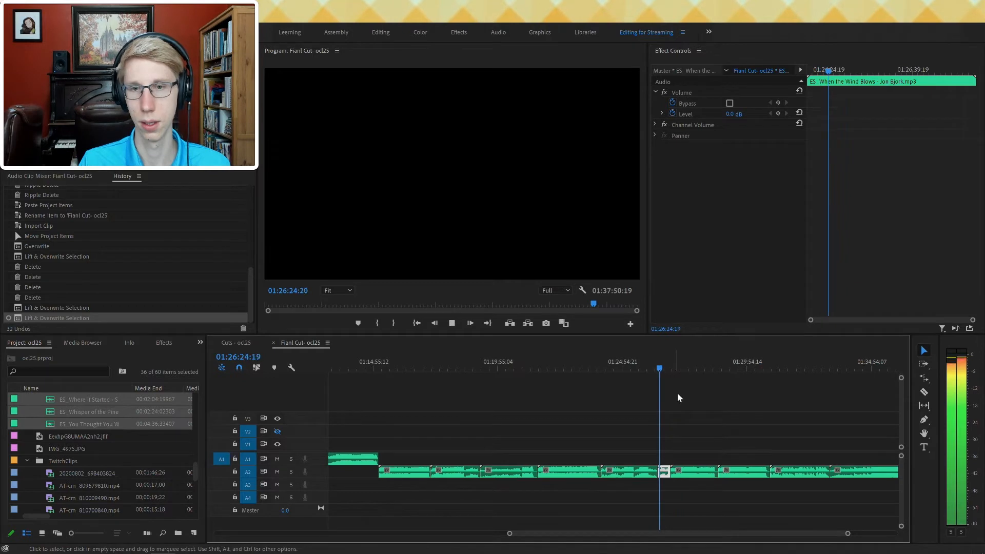
# - Preview the last songs on audio track A2, from When You're Ready through You Thought You Were Right
pyautogui.click(674, 367)
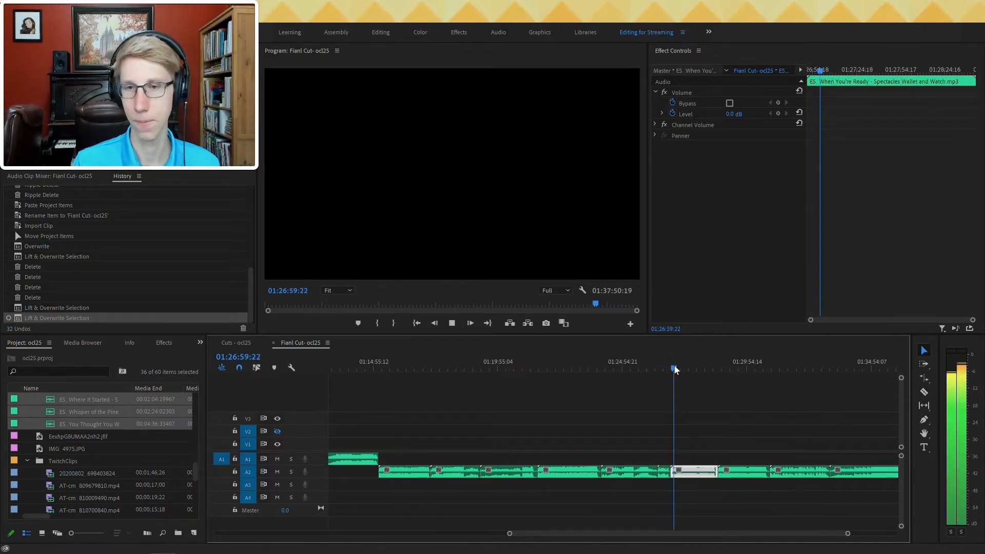
pyautogui.click(682, 368)
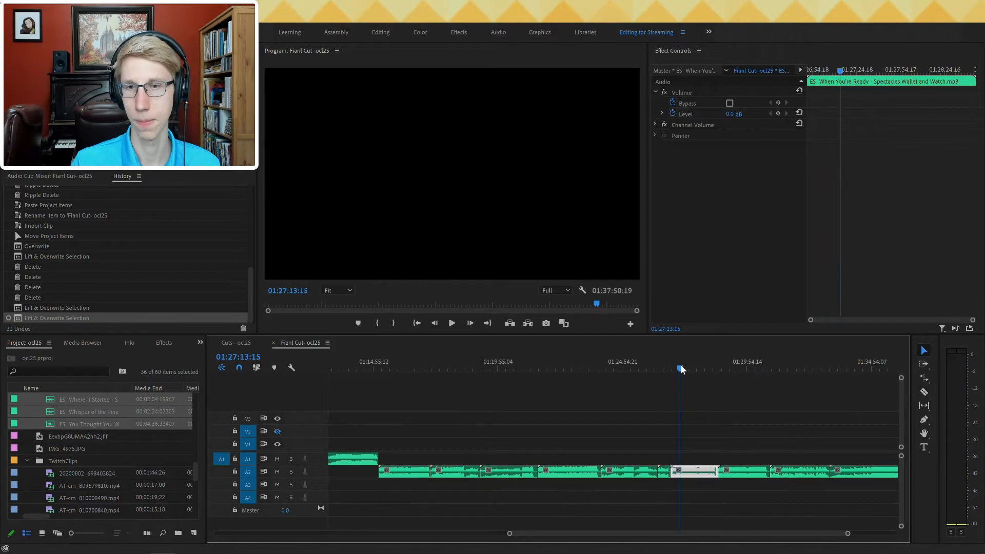
pyautogui.click(732, 361)
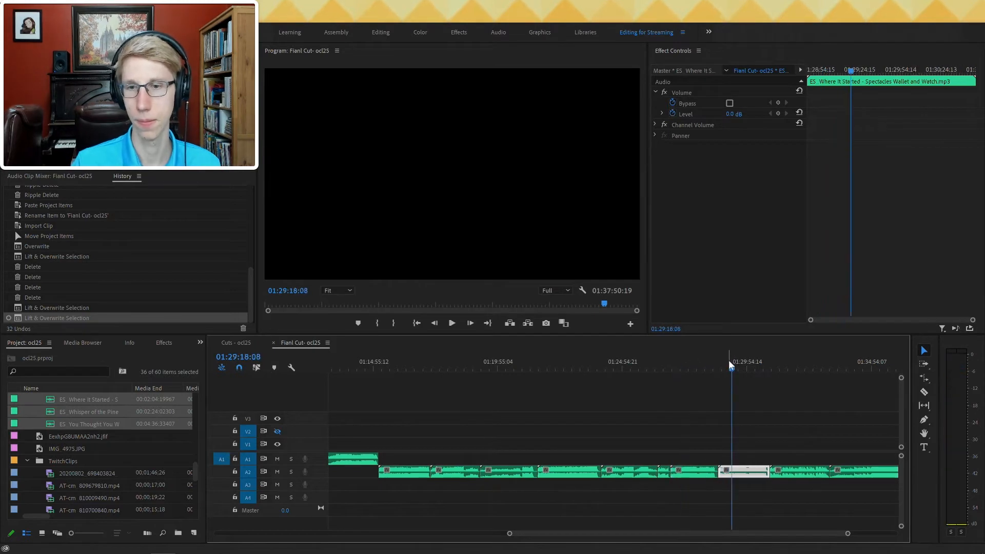
pyautogui.click(775, 368)
pyautogui.scroll(-4, 793, 380)
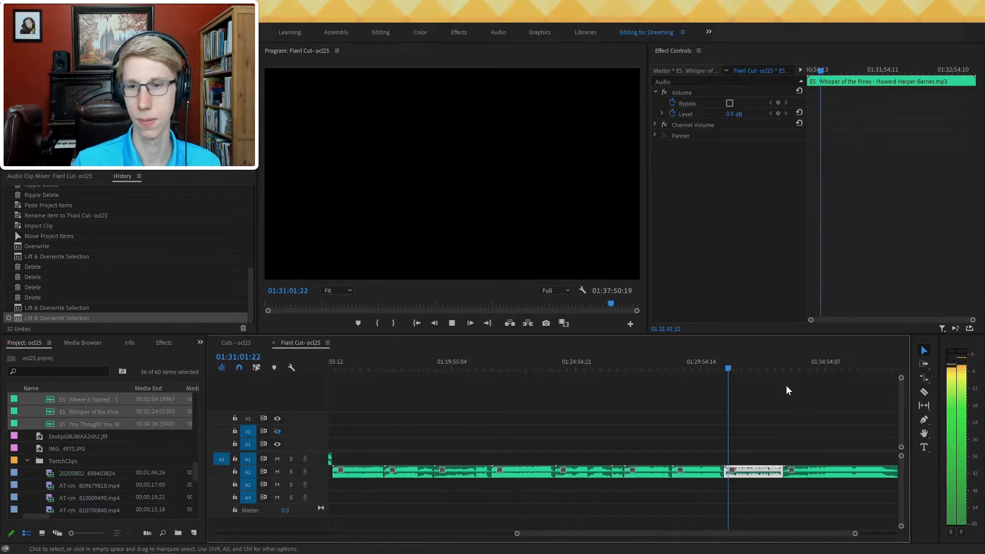
pyautogui.click(693, 368)
pyautogui.scroll(-2, 720, 372)
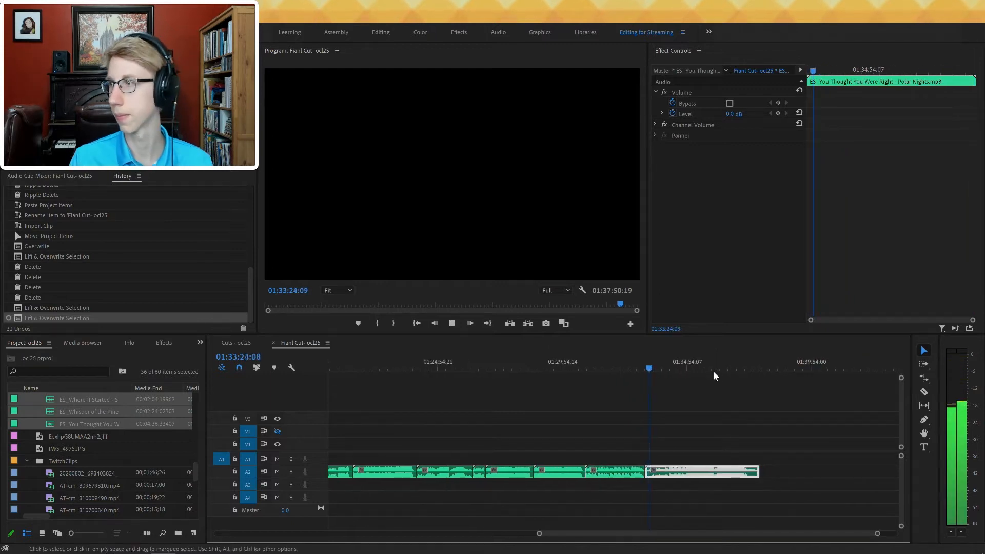
pyautogui.scroll(-2, 718, 382)
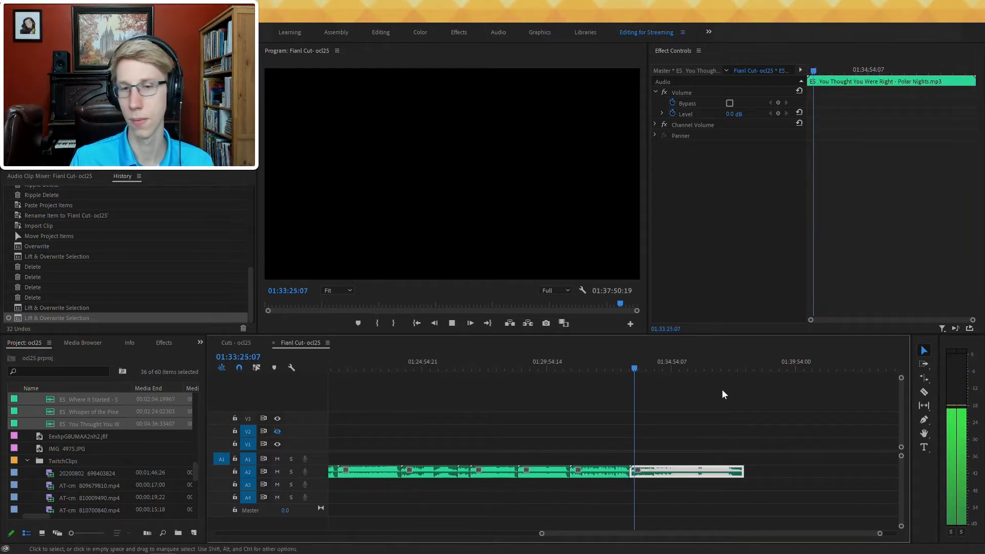
pyautogui.click(641, 368)
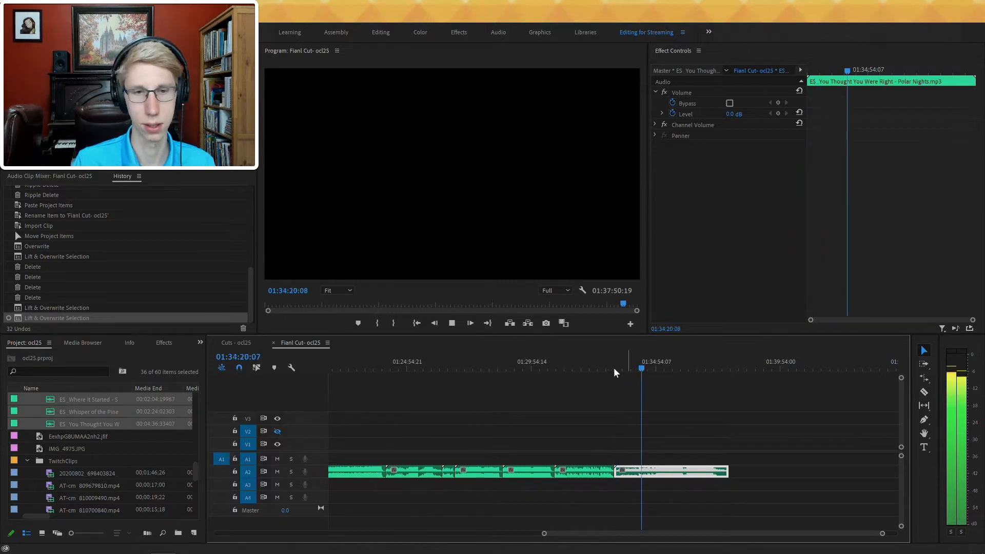
pyautogui.press('space')
pyautogui.click(482, 359)
# - Try placing the Satin Slipper song at the start of audio track A2, play the opening, and undo the placement
pyautogui.press('-')
pyautogui.press('-')
pyautogui.press('-')
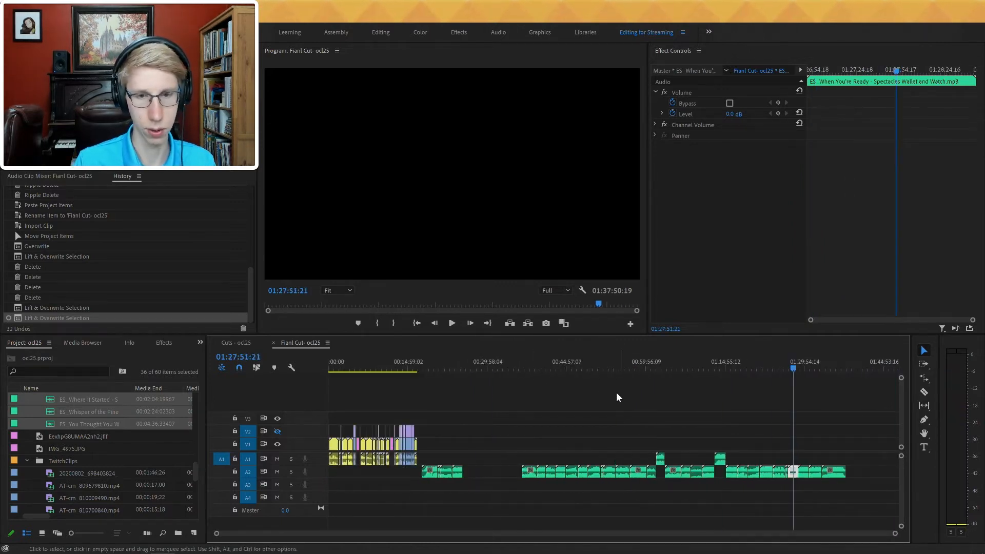
pyautogui.moveTo(663, 458); pyautogui.dragTo(339, 471)
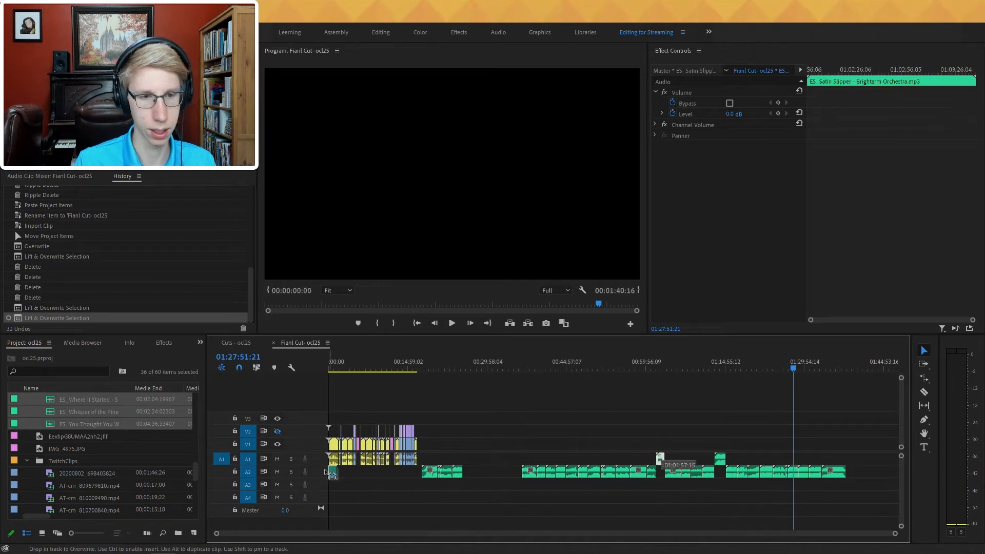
pyautogui.press('Home')
pyautogui.press('=')
pyautogui.press('=')
pyautogui.press('=')
pyautogui.press('=')
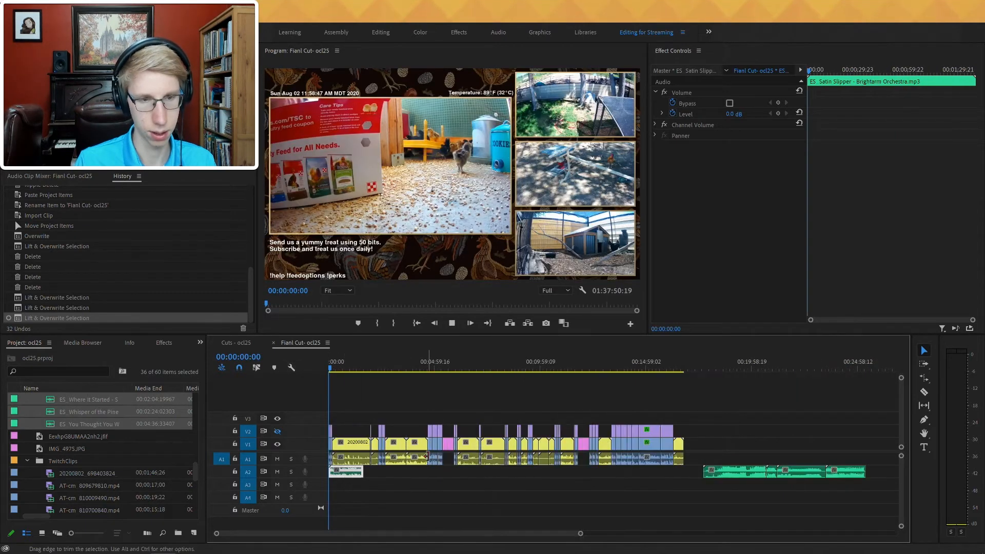
pyautogui.press('space')
pyautogui.press('space')
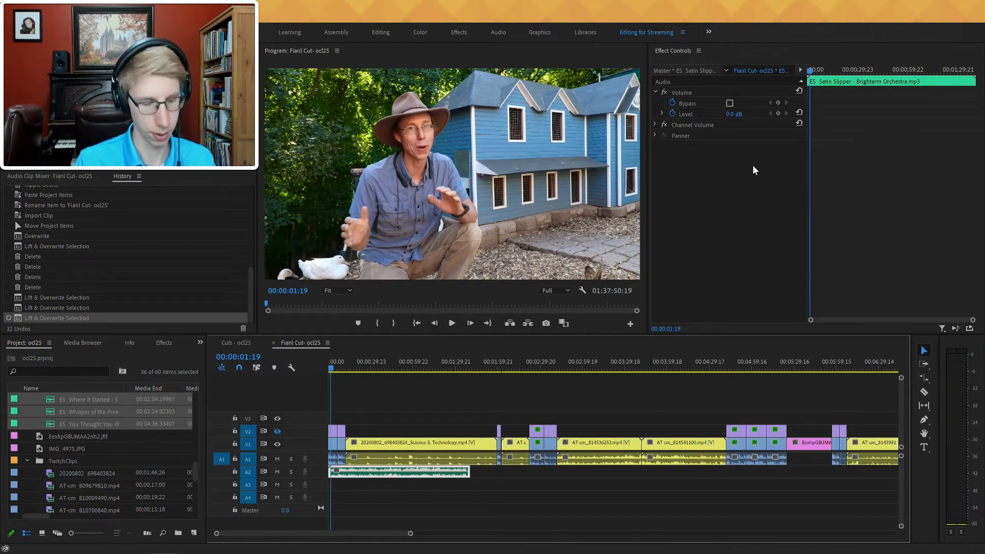
pyautogui.hotkey('ctrl', 'z')
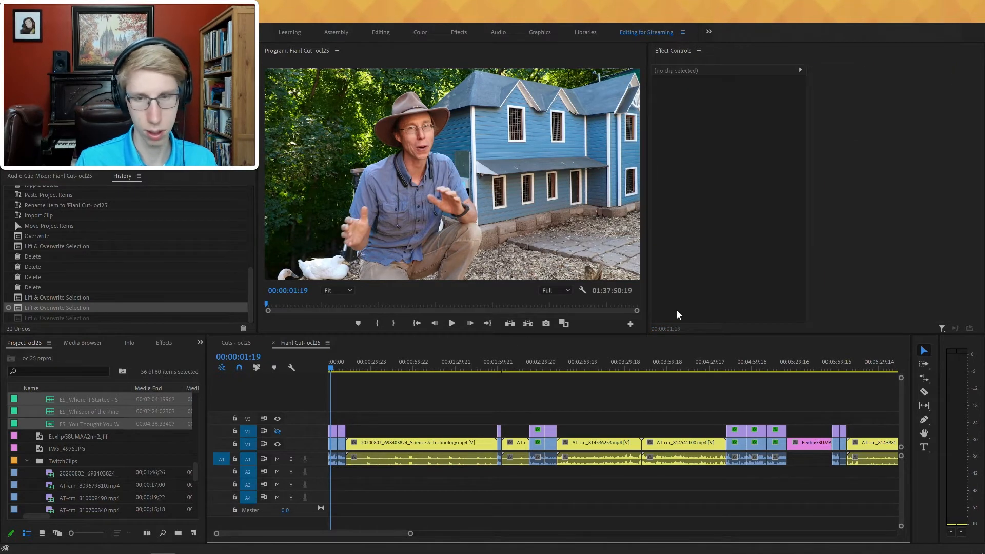
# - Move the Satin Slipper song from its spot on track A1 to the start of audio track A2
pyautogui.press('-')
pyautogui.press('-')
pyautogui.press('-')
pyautogui.press('-')
pyautogui.moveTo(660, 459); pyautogui.dragTo(331, 472)
pyautogui.press('=')
pyautogui.press('=')
pyautogui.press('=')
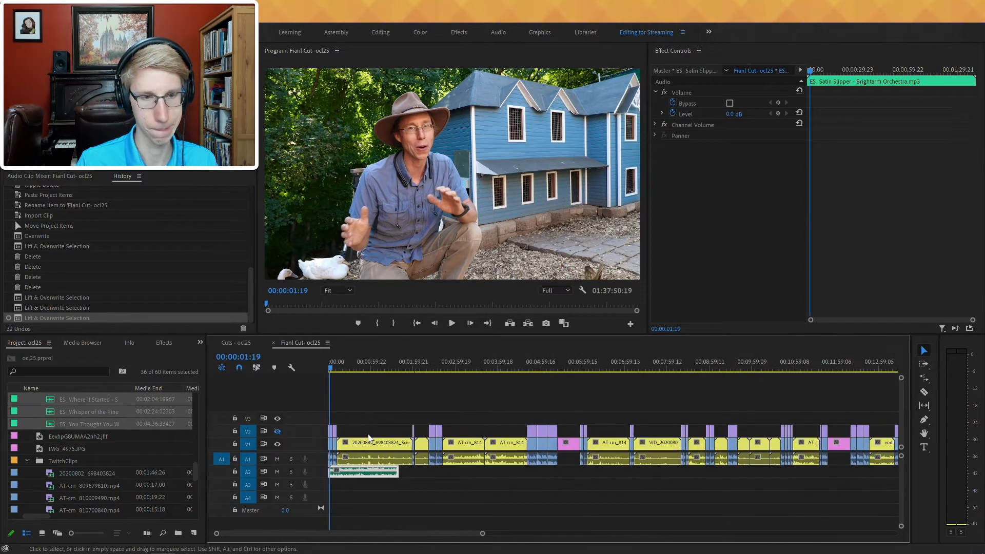
# - Set the Satin Slipper song's volume level to -25 dB while the opening plays
pyautogui.press('space')
pyautogui.click(730, 109)
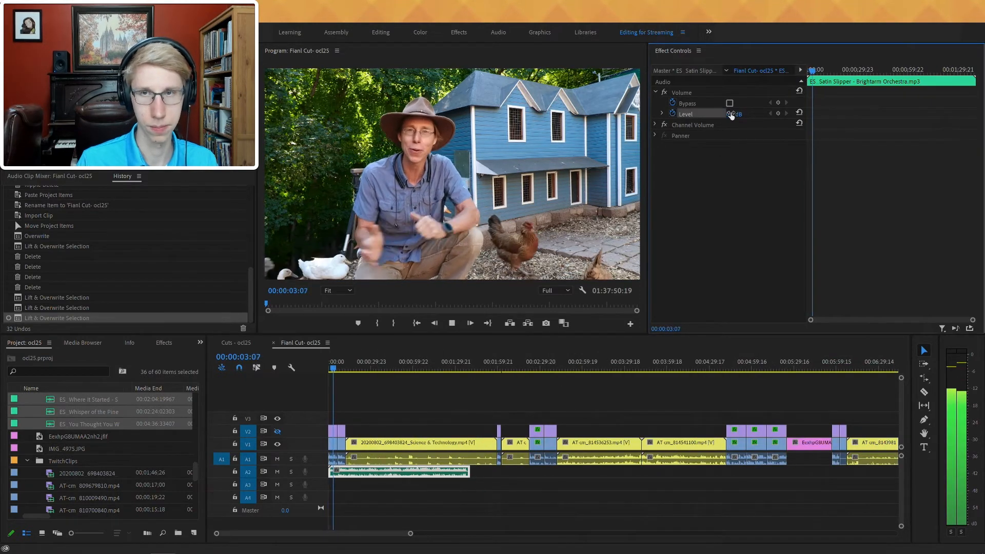
pyautogui.write('-25')
pyautogui.press('Return')
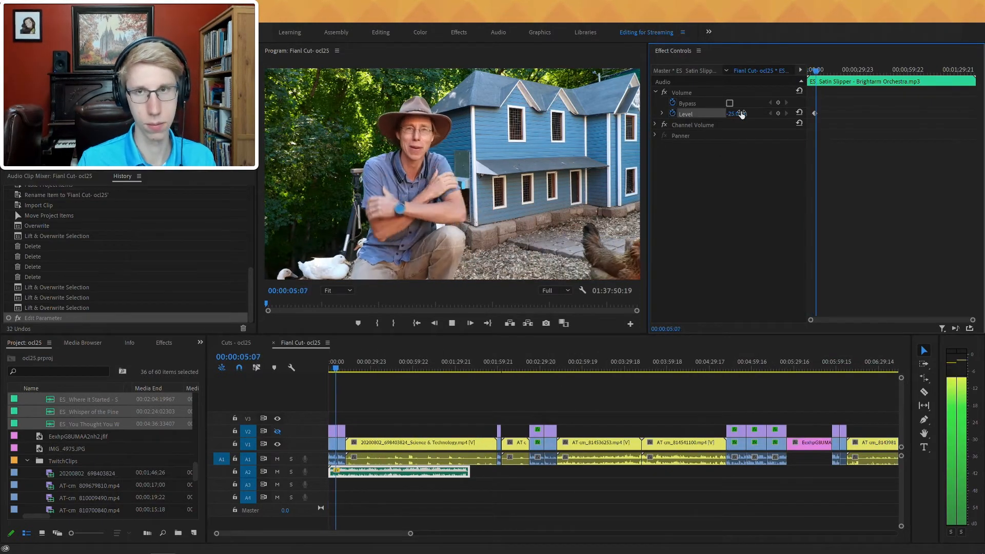
pyautogui.click(402, 503)
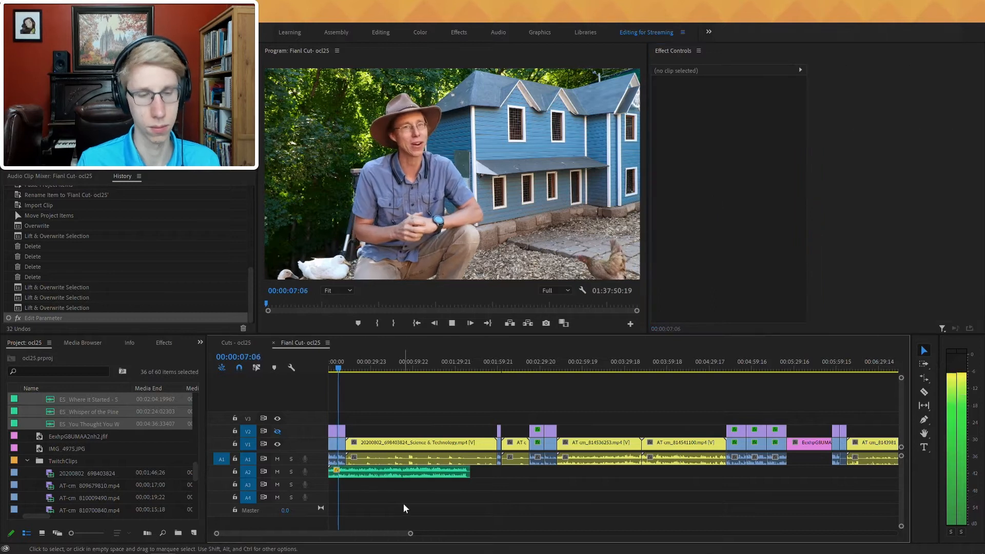
# - Ripple delete the first pair of stacked MVI clips at the start of the sequence, together with their audio
pyautogui.press('=')
pyautogui.press('=')
pyautogui.press('=')
pyautogui.click(387, 444)
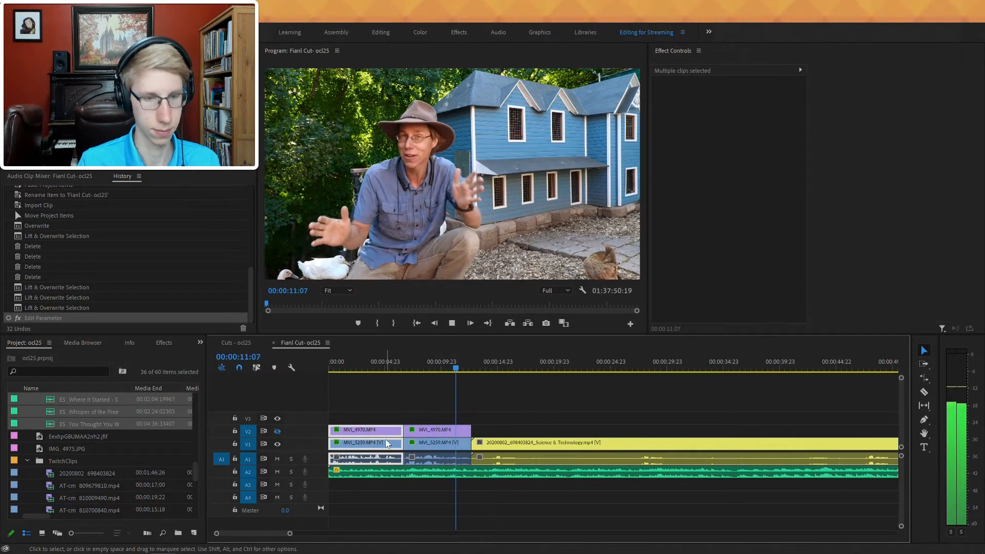
pyautogui.hotkey('shift', 'Delete')
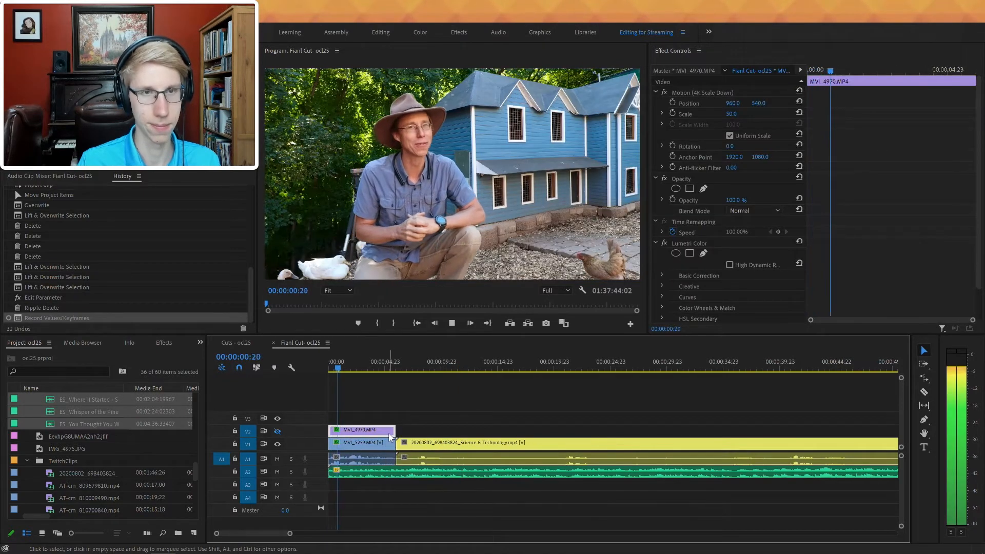
pyautogui.click(424, 489)
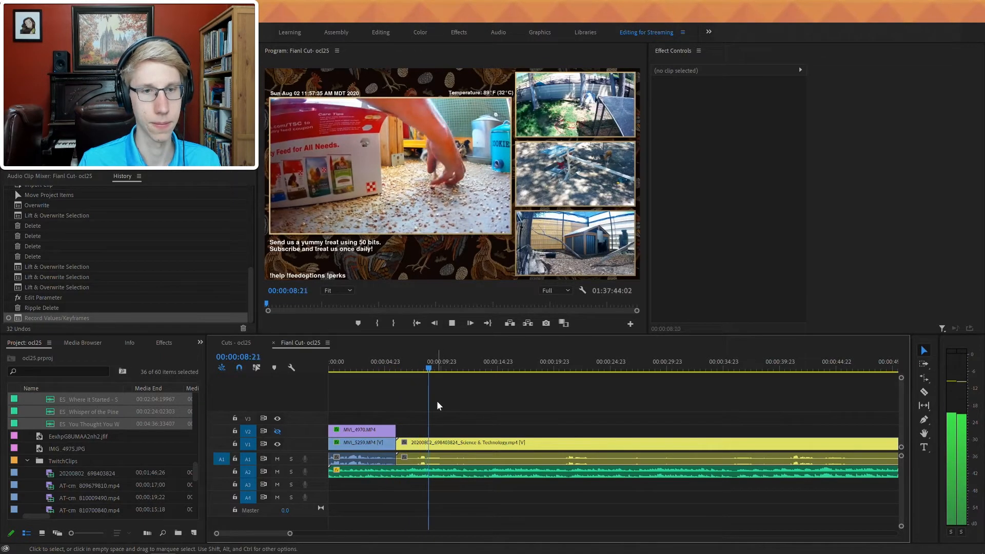
# - Lock audio track A2, ripple-trim the start of the Science & Technology clip up to about 00:00:18, and review the trimmed clip
pyautogui.moveTo(442, 368); pyautogui.dragTo(533, 373)
pyautogui.click(235, 472)
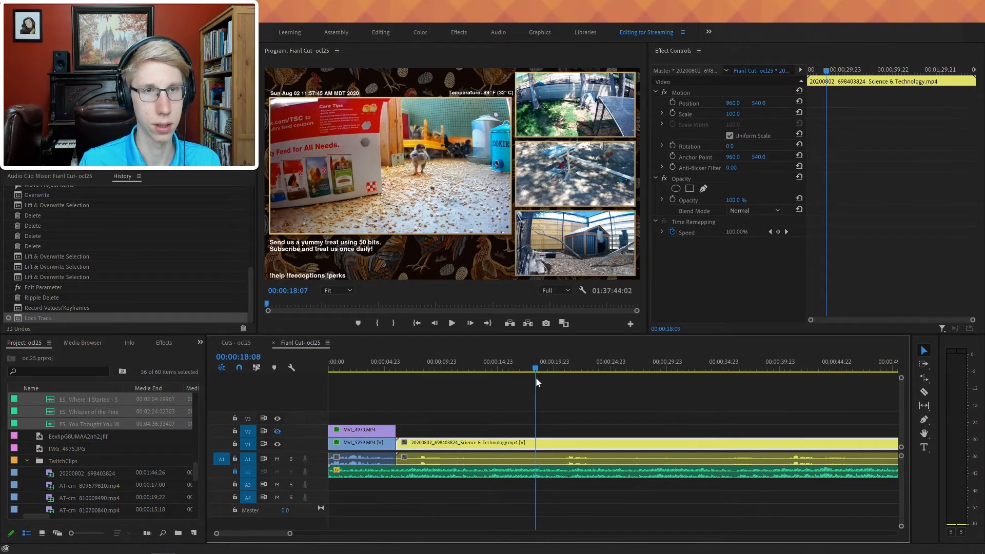
pyautogui.press('q')
pyautogui.press('space')
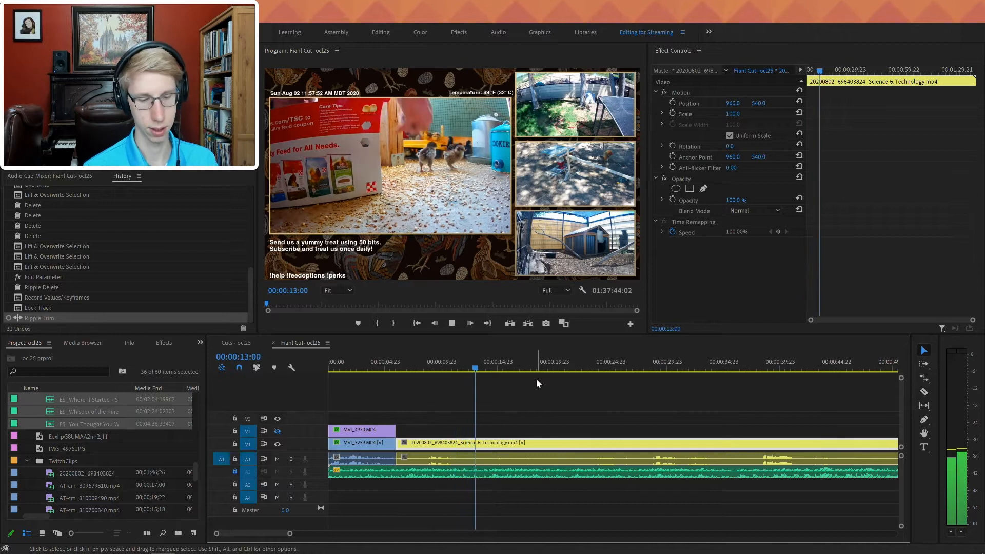
pyautogui.press('-')
pyautogui.press('-')
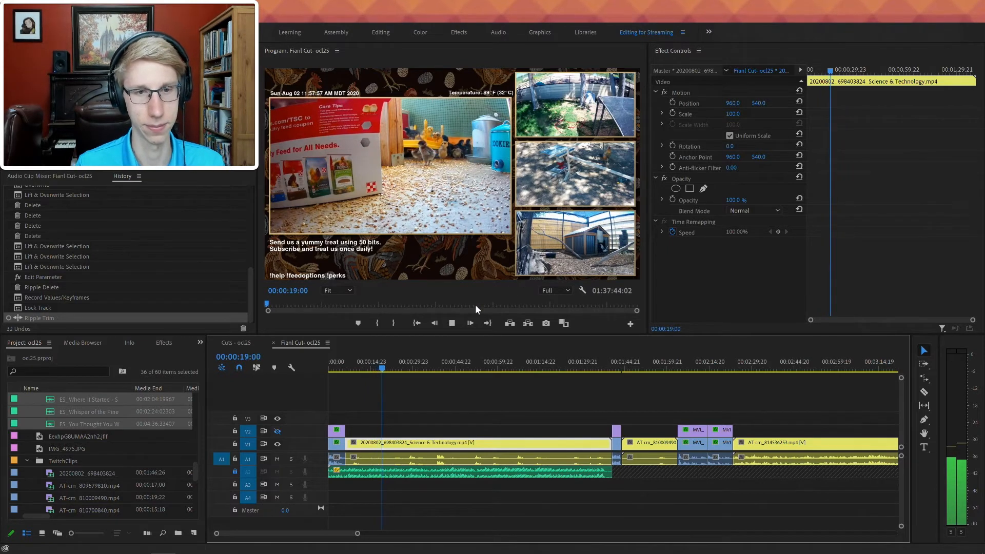
pyautogui.click(389, 367)
pyautogui.moveTo(389, 367); pyautogui.dragTo(438, 367)
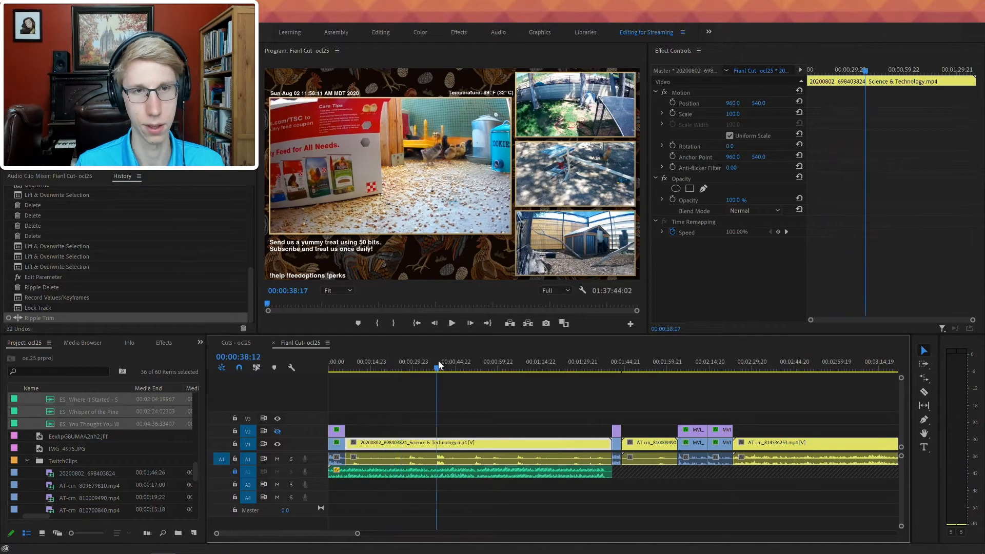
# - Set the volume level of the Summer Again song on track A1 to -25 dB
pyautogui.press('-')
pyautogui.press('-')
pyautogui.press('-')
pyautogui.press('-')
pyautogui.press('-')
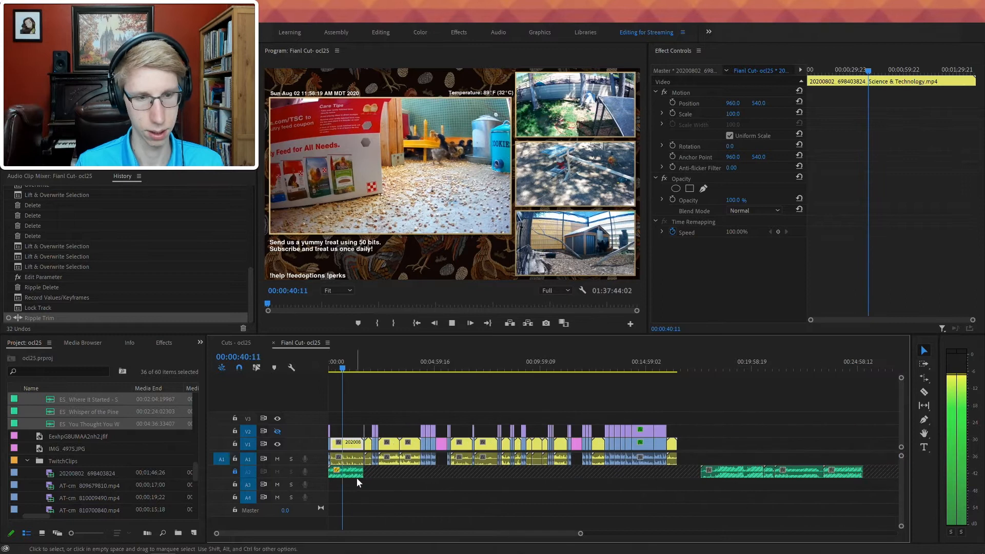
pyautogui.moveTo(710, 366); pyautogui.dragTo(719, 367)
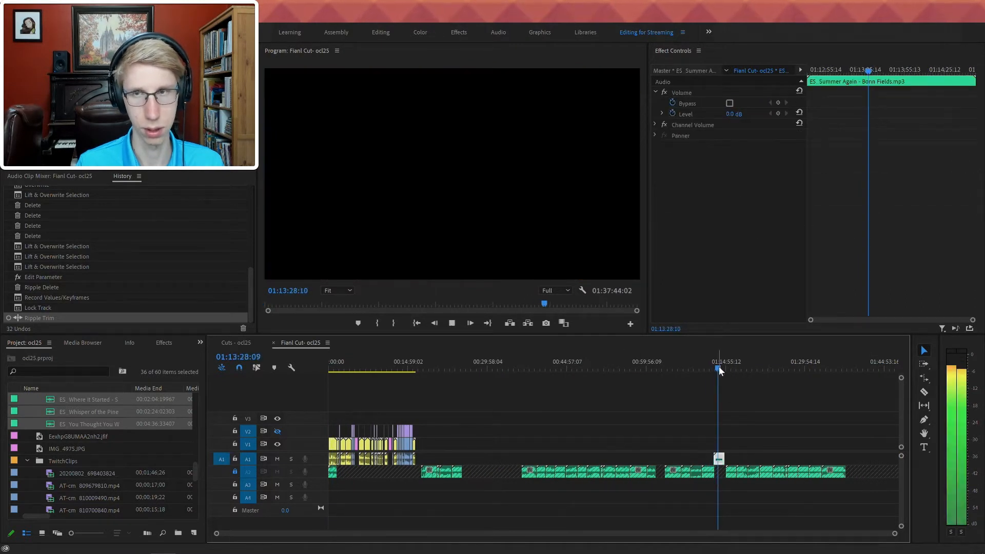
pyautogui.click(741, 113)
pyautogui.write('-25')
pyautogui.press('Return')
pyautogui.press('space')
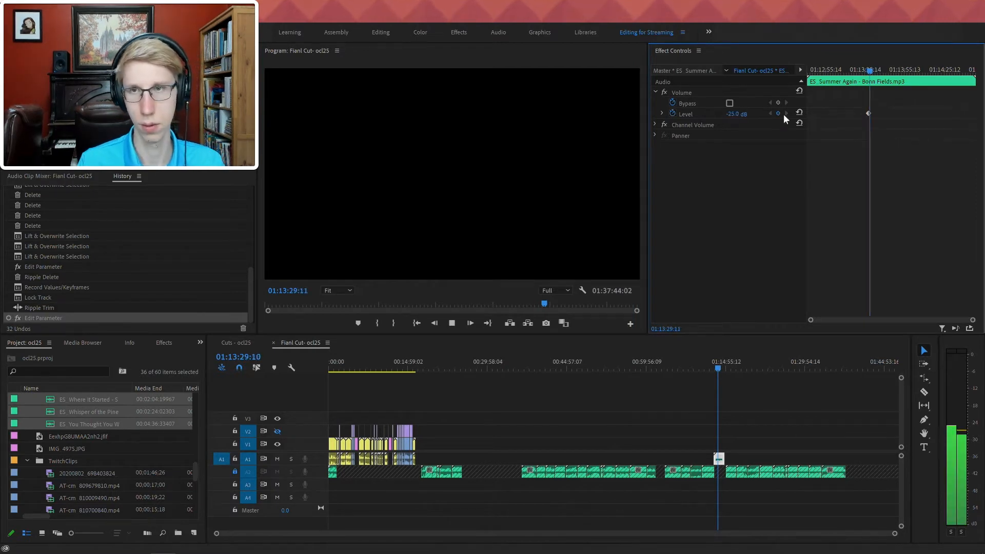
# - Preview the Summer Again song and move it to track A3, directly after the end of the Satin Slipper song
pyautogui.moveTo(851, 72); pyautogui.dragTo(758, 77)
pyautogui.press('space')
pyautogui.press('space')
pyautogui.press('space')
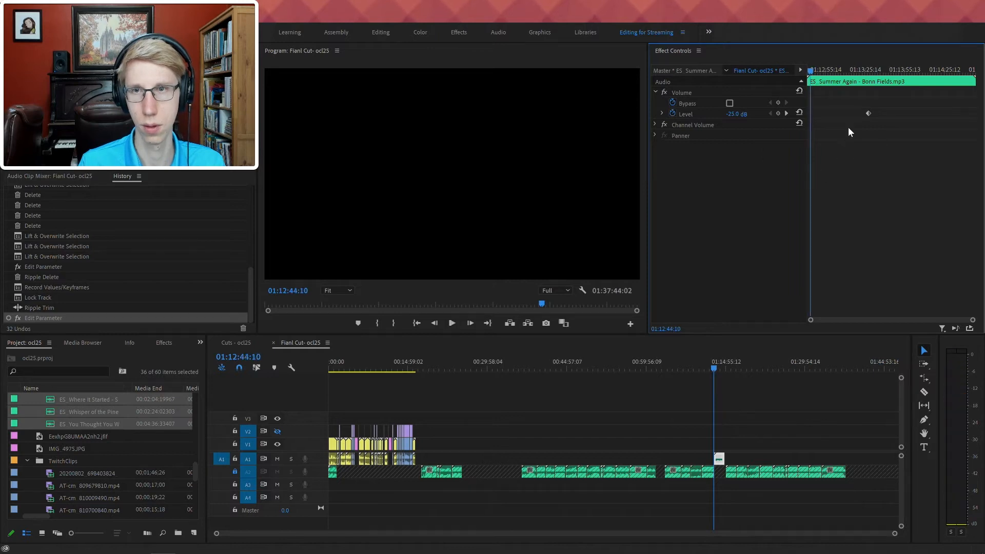
pyautogui.moveTo(719, 363); pyautogui.dragTo(717, 385)
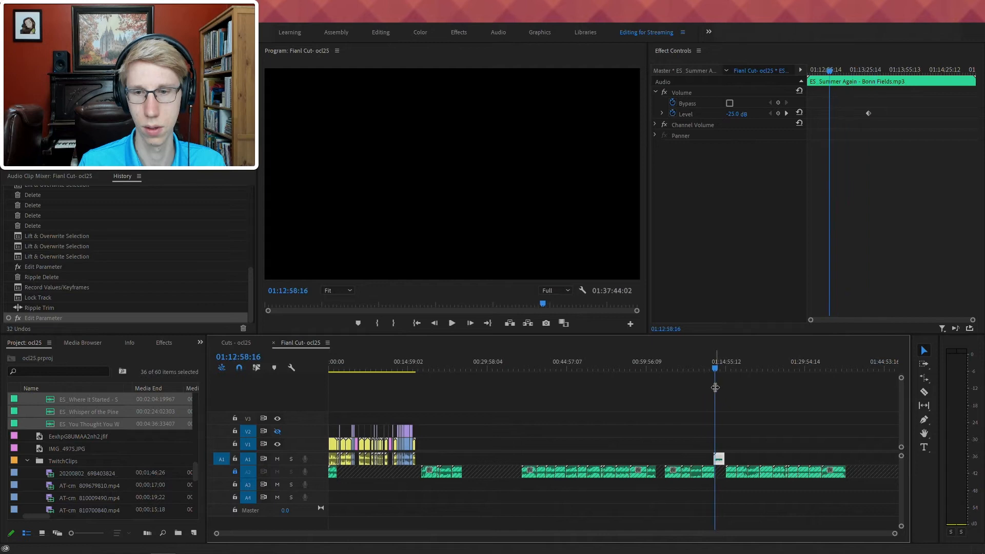
pyautogui.press('space')
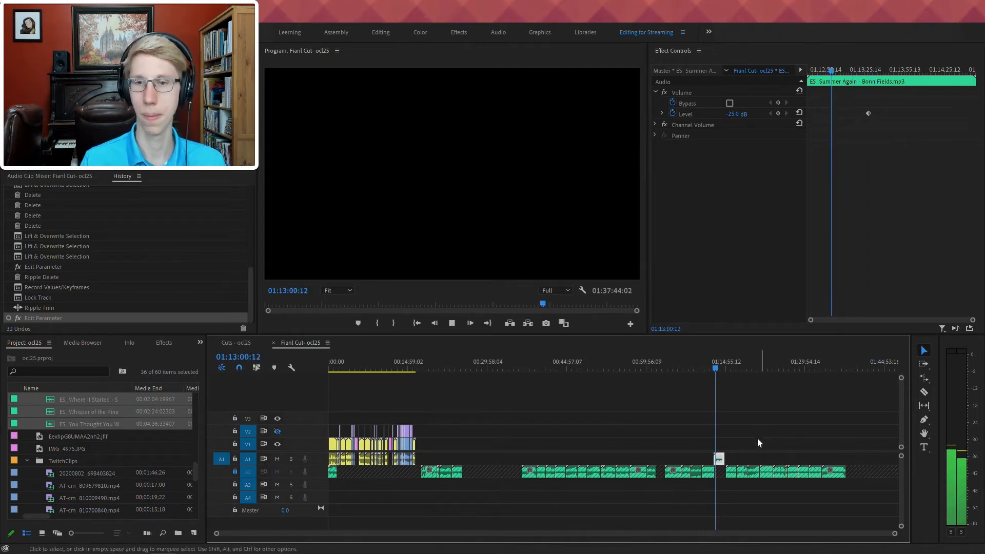
pyautogui.moveTo(729, 459); pyautogui.dragTo(343, 483)
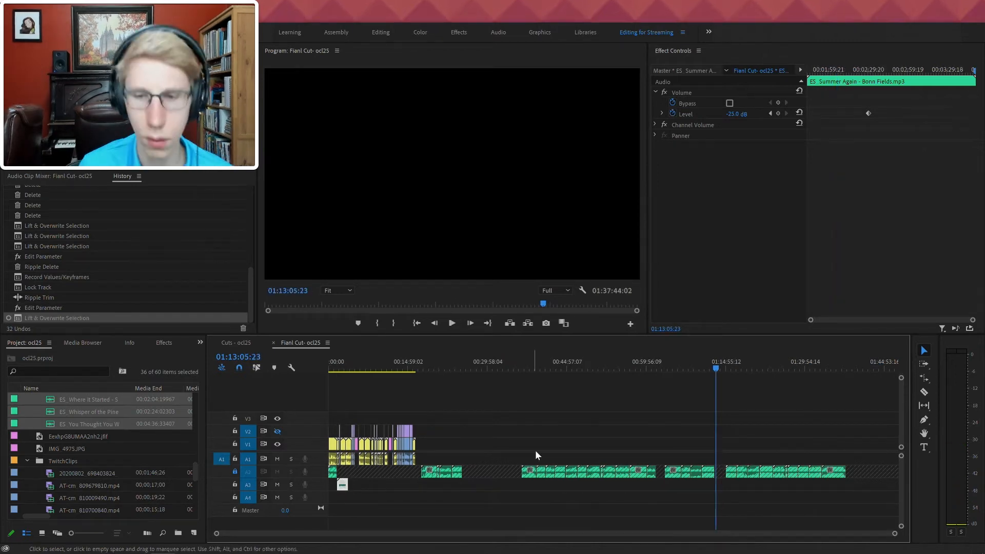
# - Audition the last group of unused songs on track A2 by sampling playback between about 01:15 and 01:34
pyautogui.press('Down')
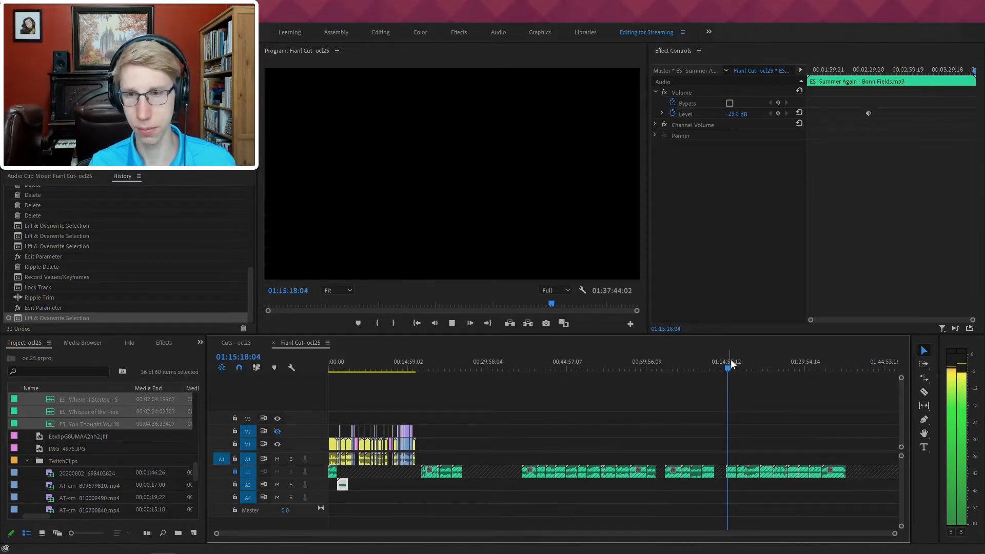
pyautogui.moveTo(739, 363); pyautogui.dragTo(738, 371)
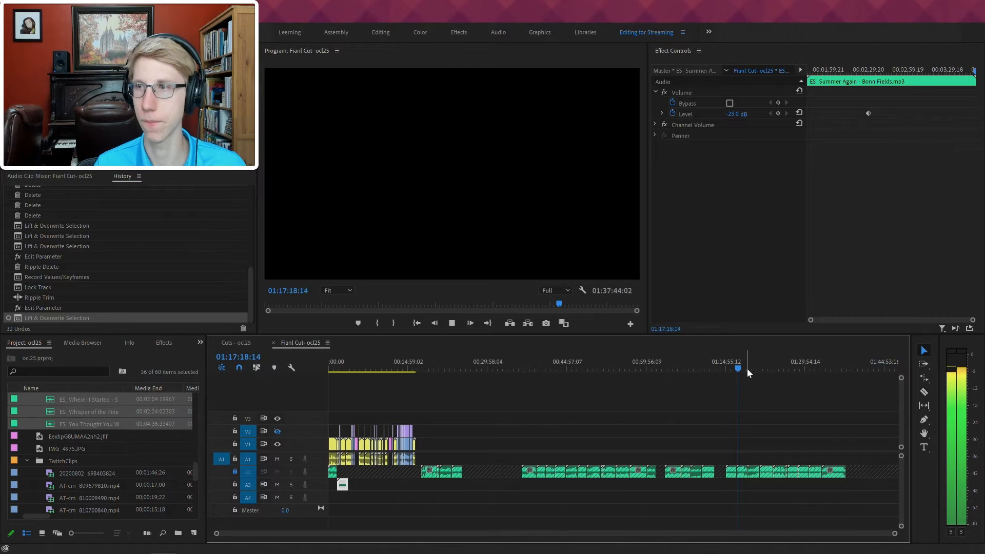
pyautogui.moveTo(747, 369); pyautogui.dragTo(750, 368)
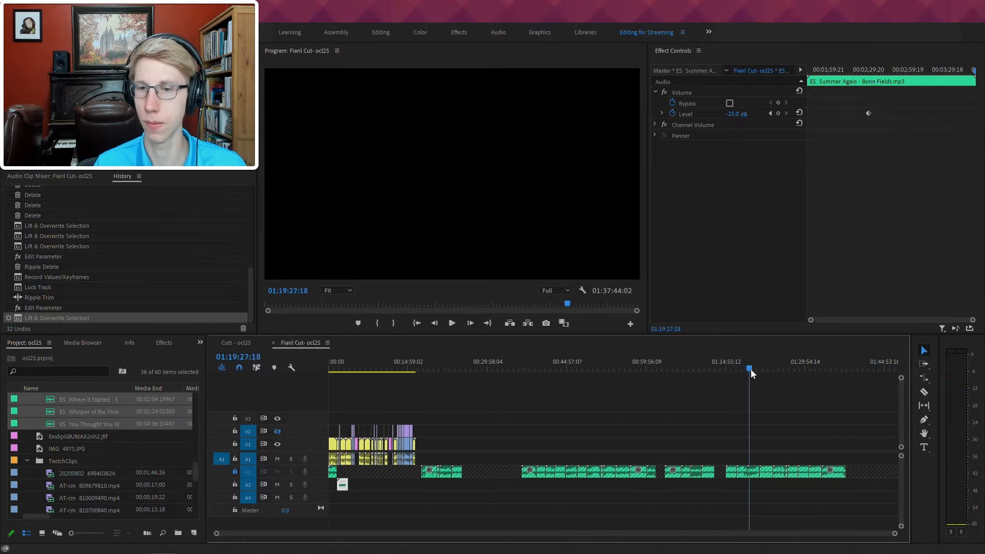
pyautogui.click(761, 368)
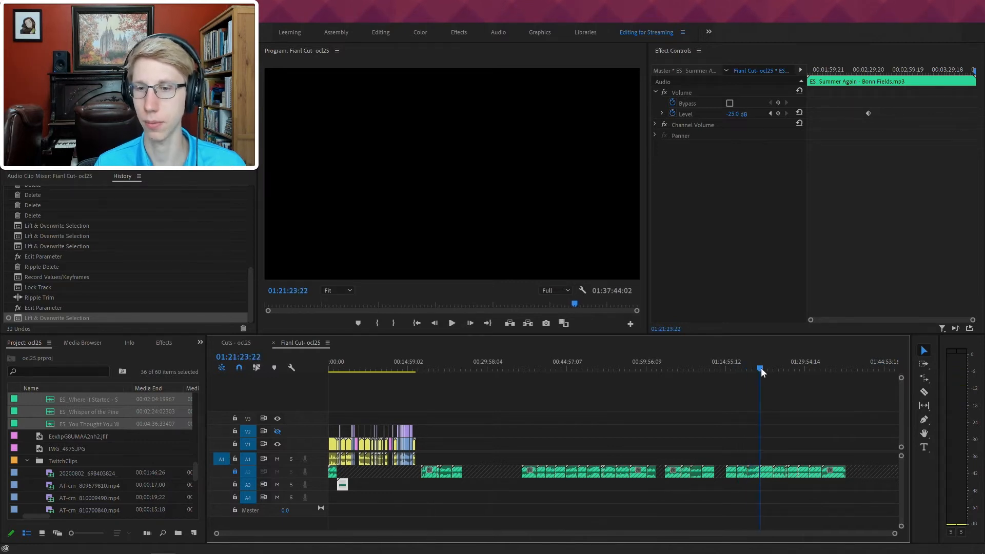
pyautogui.press('space')
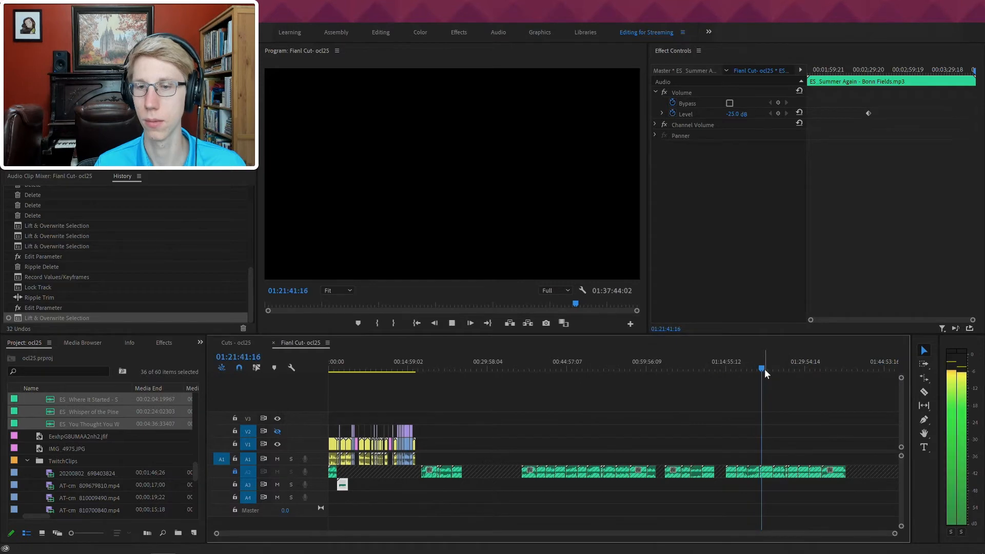
pyautogui.moveTo(772, 365); pyautogui.dragTo(774, 368)
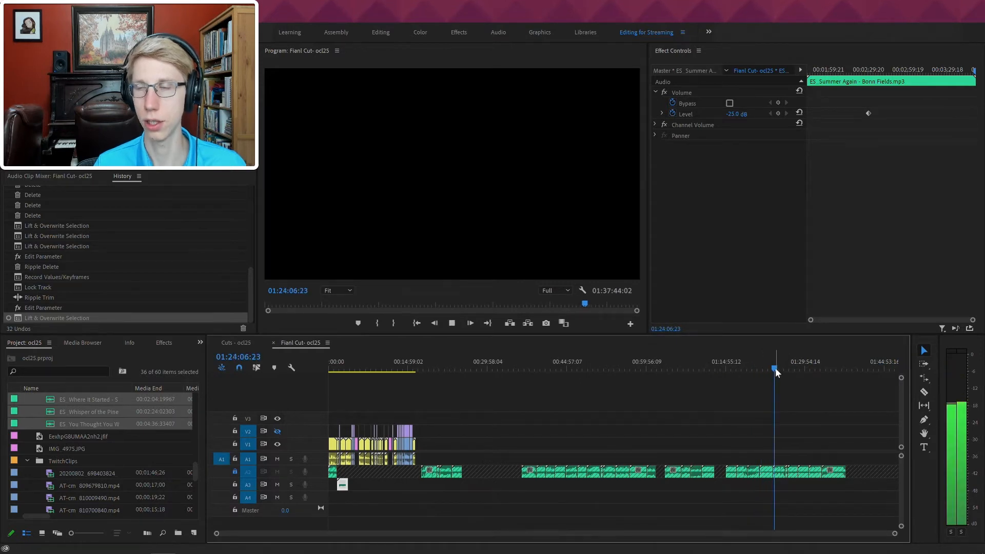
pyautogui.click(793, 364)
pyautogui.press('space')
pyautogui.press('space')
pyautogui.moveTo(794, 362); pyautogui.dragTo(811, 362)
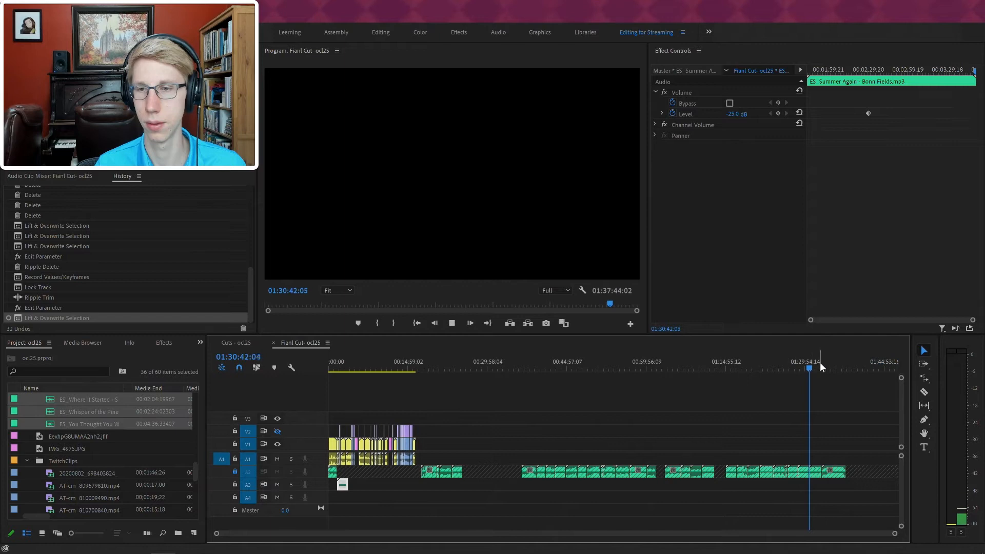
pyautogui.moveTo(820, 362); pyautogui.dragTo(833, 370)
pyautogui.press('space')
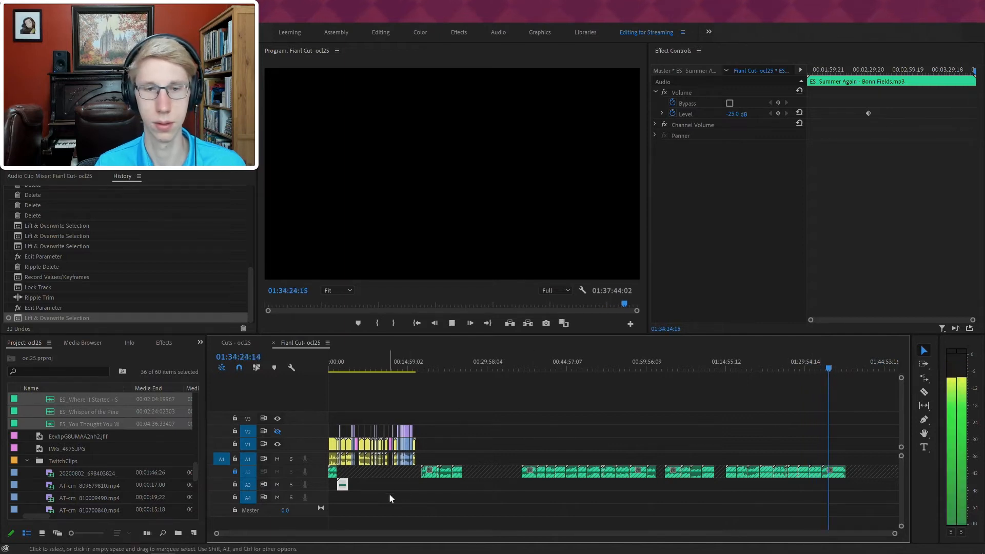
# - Preview the first unused song after the footage at about 00:18:31 and unlock audio track A2
pyautogui.click(427, 367)
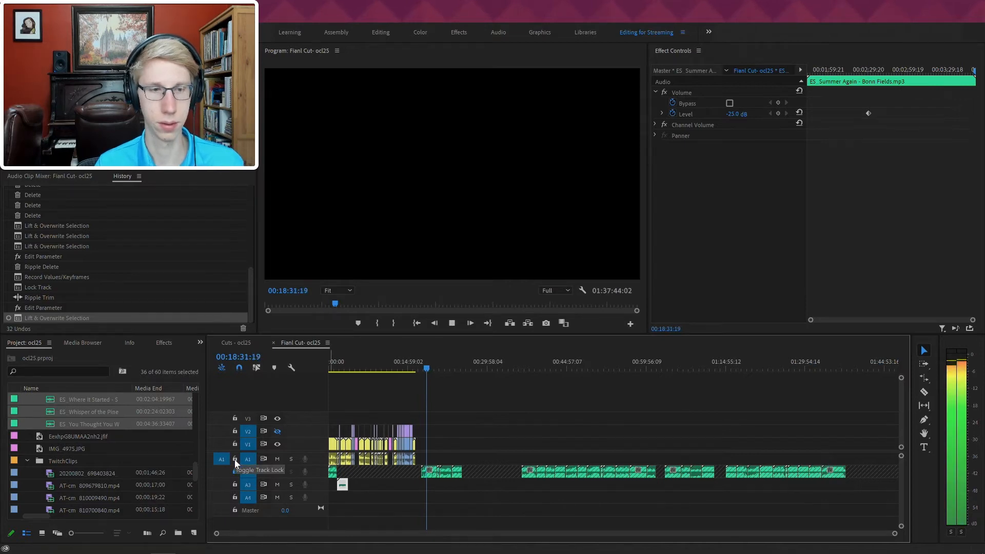
pyautogui.press('=')
pyautogui.press('=')
pyautogui.press('=')
pyautogui.press('=')
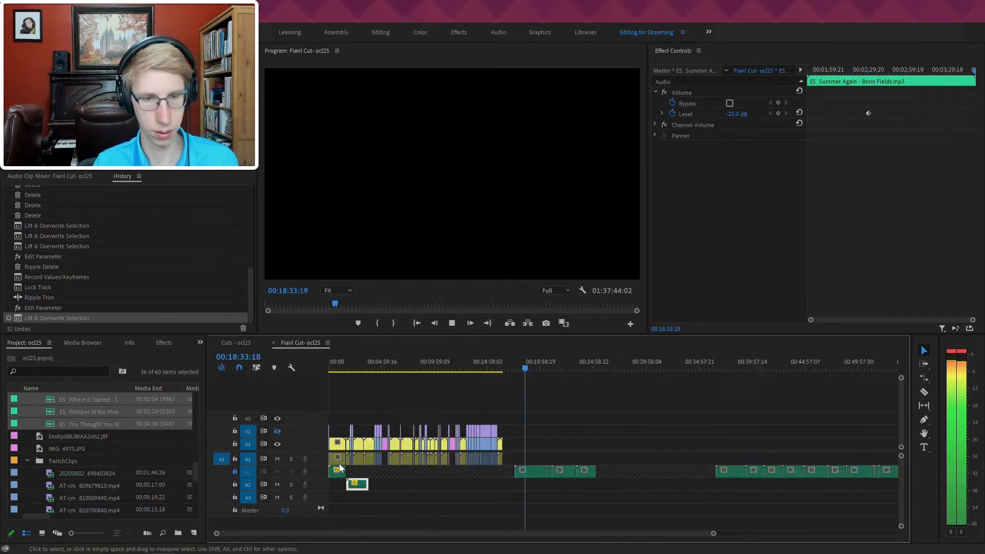
pyautogui.press('-')
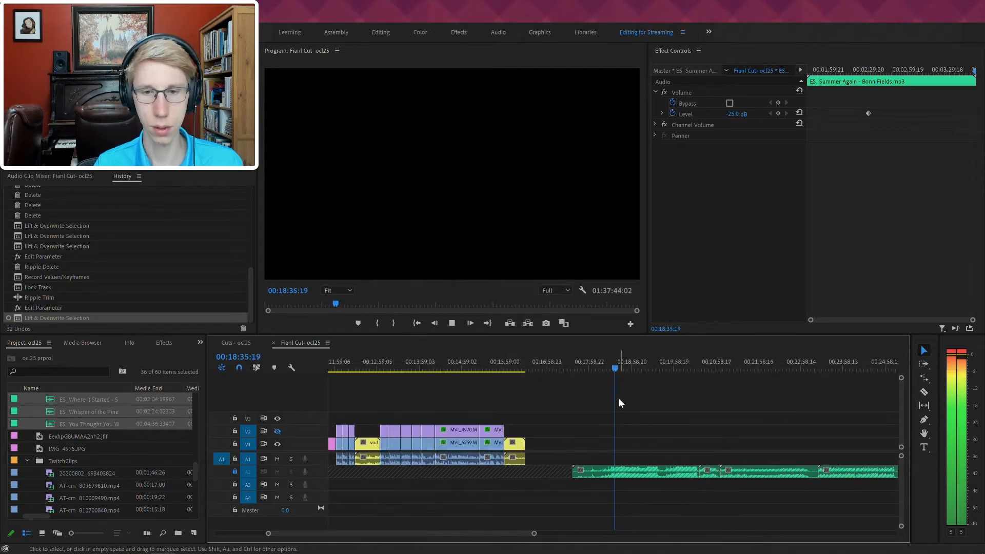
pyautogui.press('=')
pyautogui.click(234, 471)
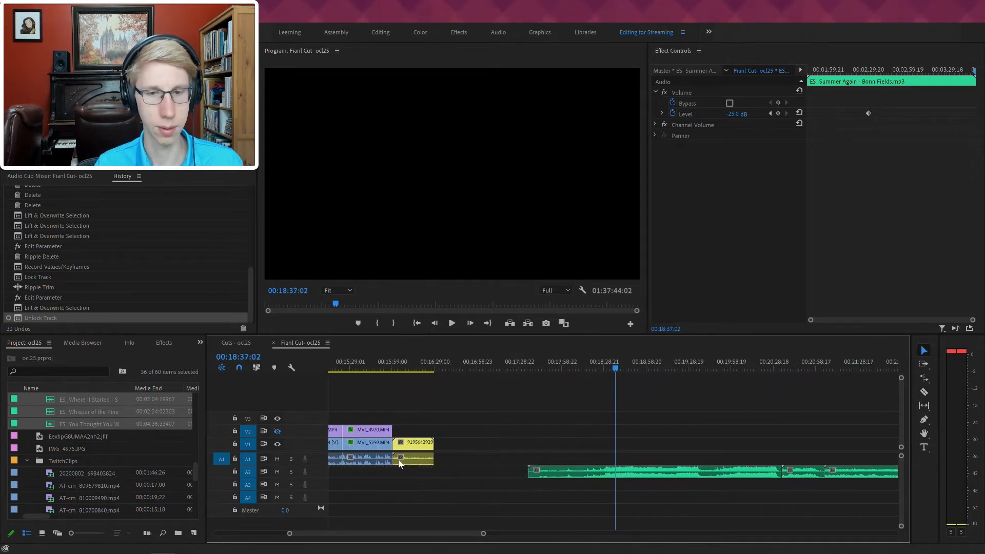
# - Move the Satin Slipper song further along track A2 and place Adventures of the Young Hero at the sequence start on A2
pyautogui.moveTo(568, 470); pyautogui.dragTo(369, 488)
pyautogui.press('-')
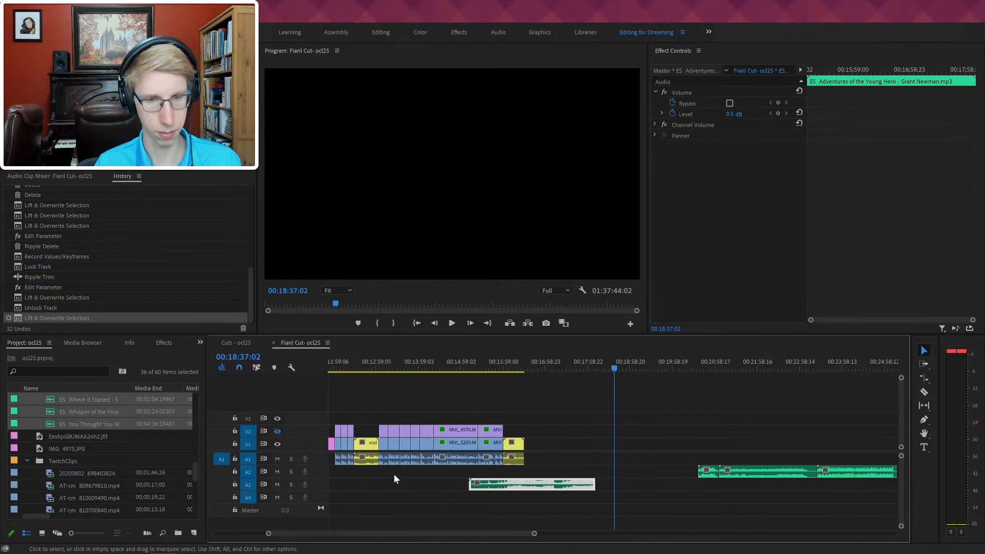
pyautogui.press('-')
pyautogui.press('-')
pyautogui.moveTo(497, 487); pyautogui.dragTo(409, 471)
pyautogui.click(343, 471)
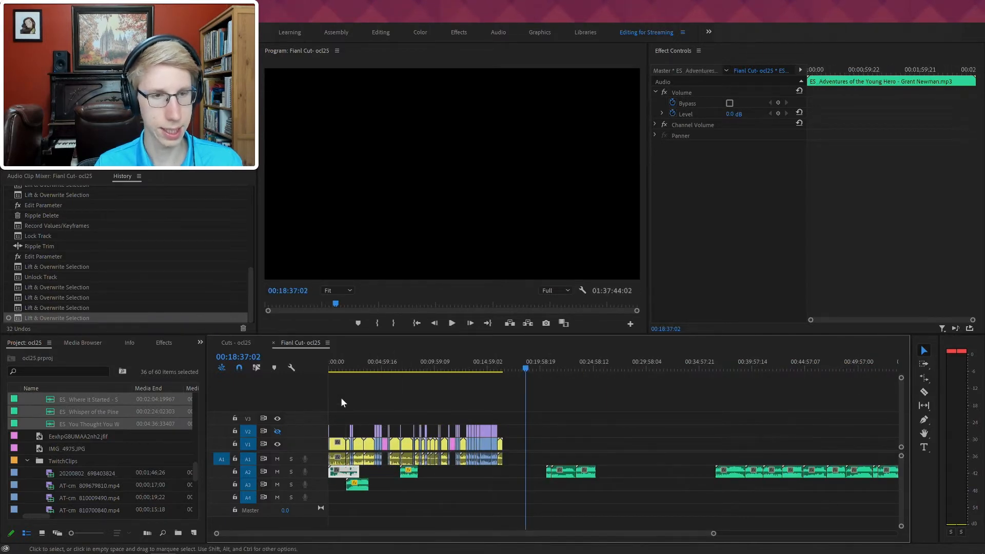
# - Trim the beginning of Adventures of the Young Hero and move the song back to the start of the sequence
pyautogui.press('Home')
pyautogui.press('=')
pyautogui.press('=')
pyautogui.press('=')
pyautogui.press('=')
pyautogui.press('=')
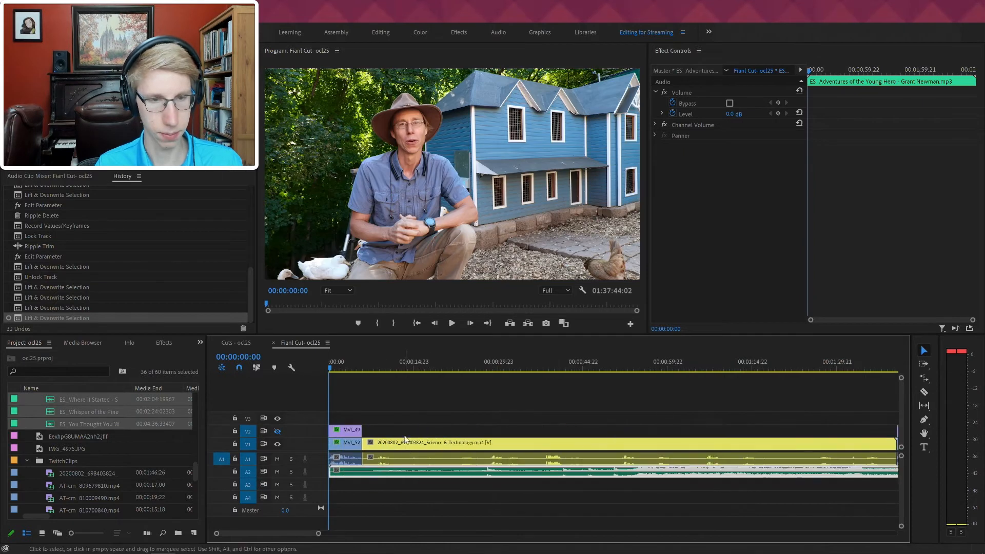
pyautogui.press('space')
pyautogui.moveTo(330, 473)
pyautogui.mouseDown()
pyautogui.moveTo(513, 474)
pyautogui.moveTo(323, 462)
pyautogui.mouseUp()
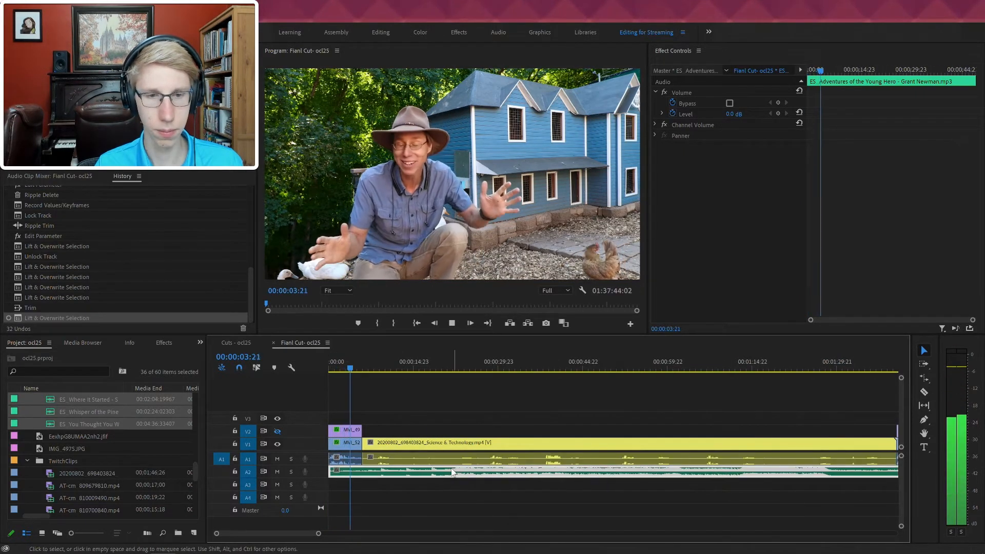
# - Set the volume level of Adventures of the Young Hero to -25 dB
pyautogui.click(739, 116)
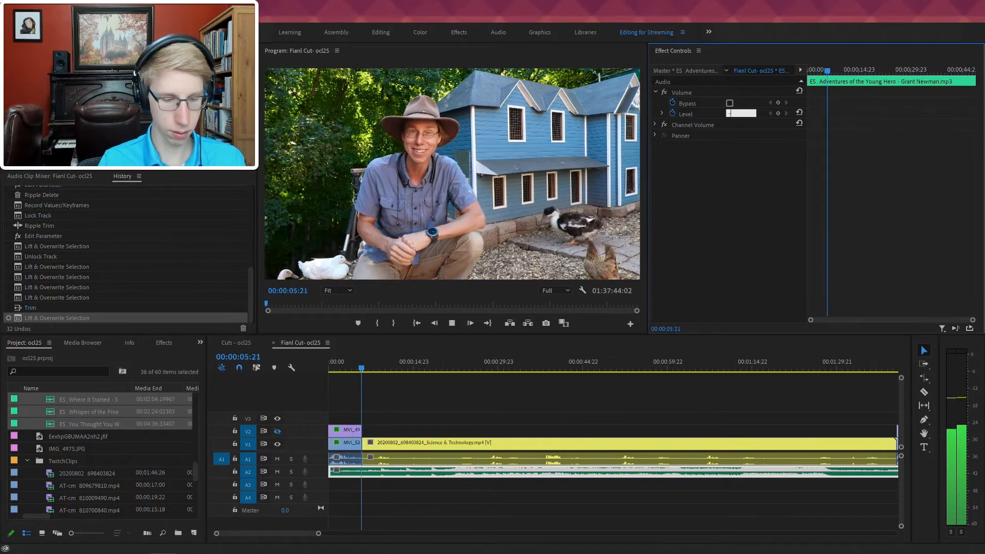
pyautogui.write('-25')
pyautogui.press('Return')
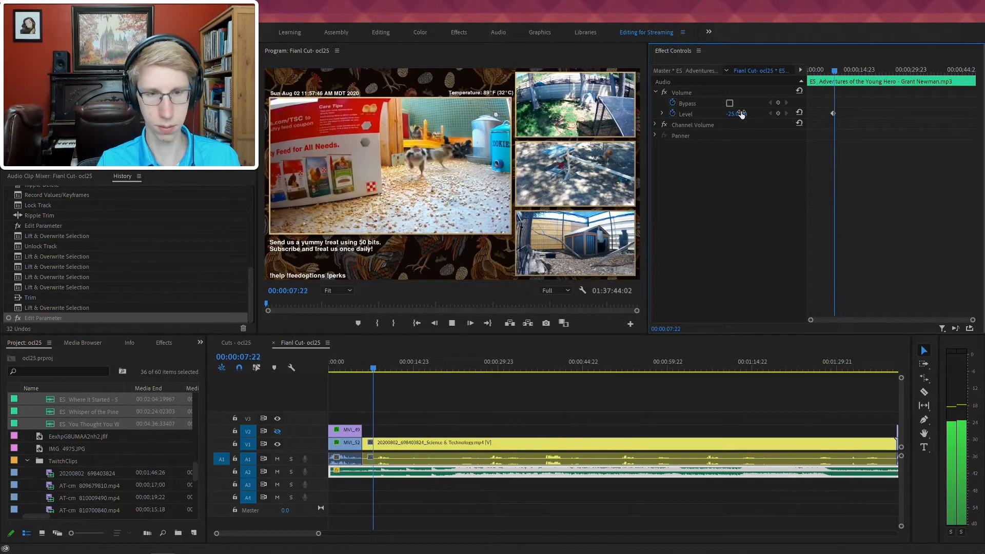
# - Expand track A2 and keyframe a volume drop from about -6.9 dB to -25 dB ending near 00:00:21, deleting the keyframe near 00:00:07
pyautogui.doubleClick(321, 474)
pyautogui.press('p')
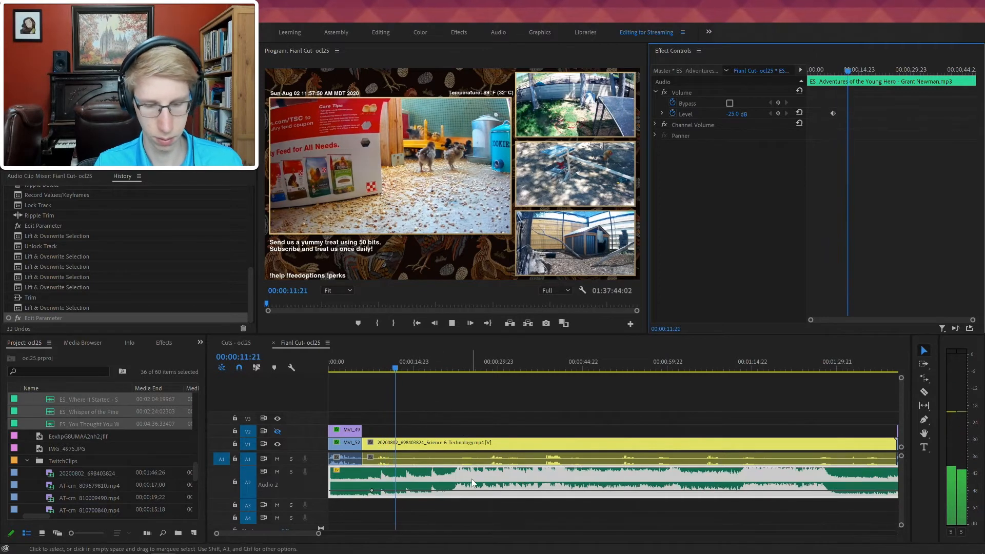
pyautogui.click(451, 491)
pyautogui.moveTo(439, 491); pyautogui.dragTo(429, 484)
pyautogui.click(373, 491)
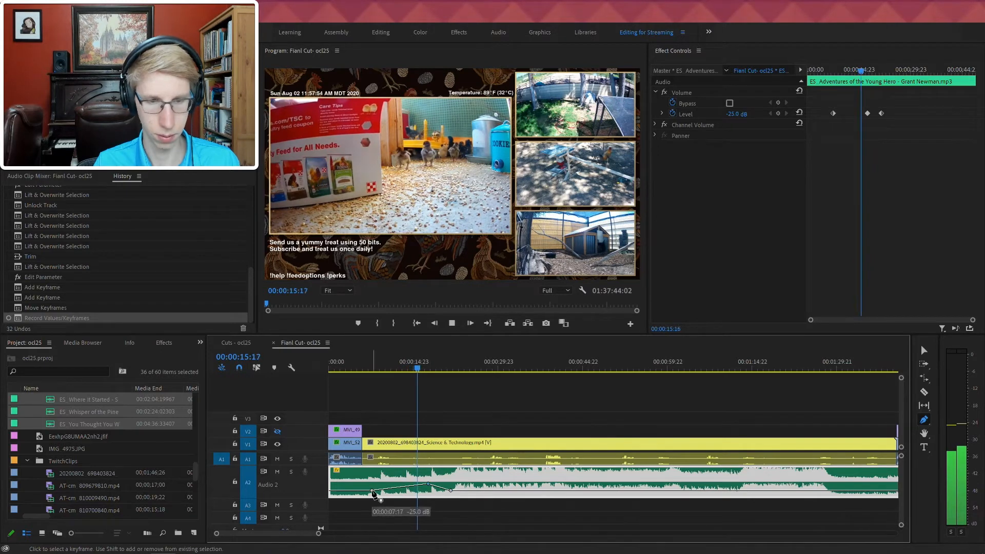
pyautogui.press('Delete')
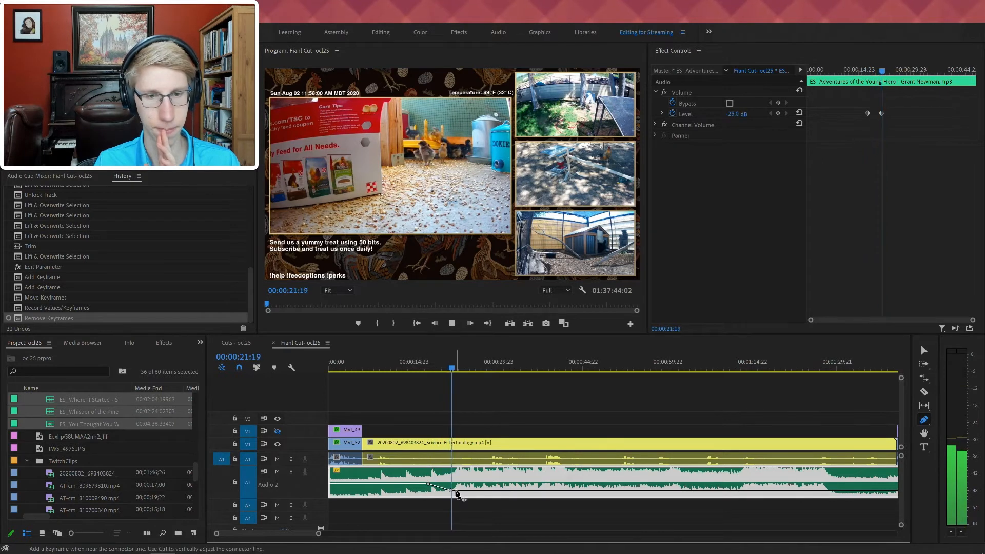
# - Shift the song's two volume keyframes slightly later, to about 00:00:18 and 00:00:22, and replay the sequence from its start
pyautogui.moveTo(452, 493); pyautogui.dragTo(455, 491)
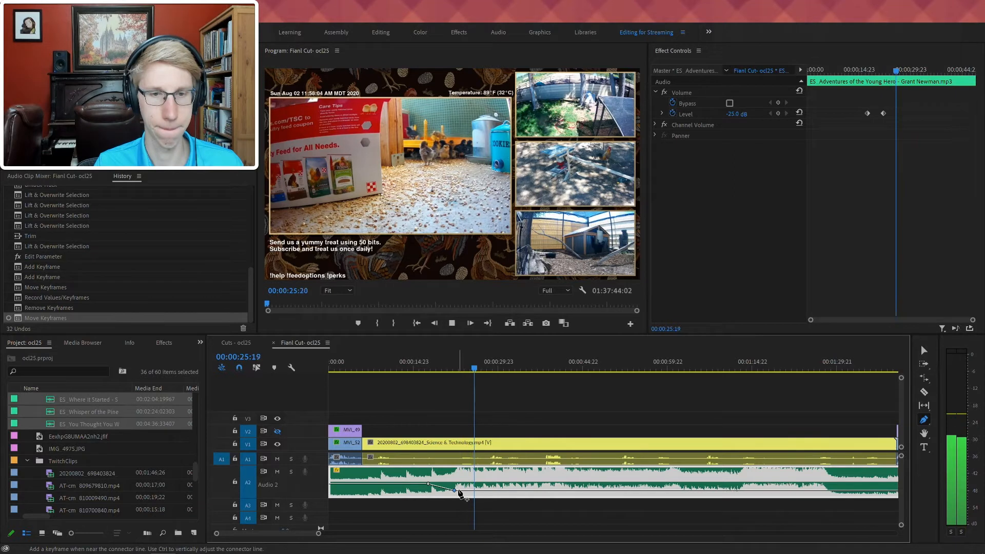
pyautogui.moveTo(430, 486); pyautogui.dragTo(440, 487)
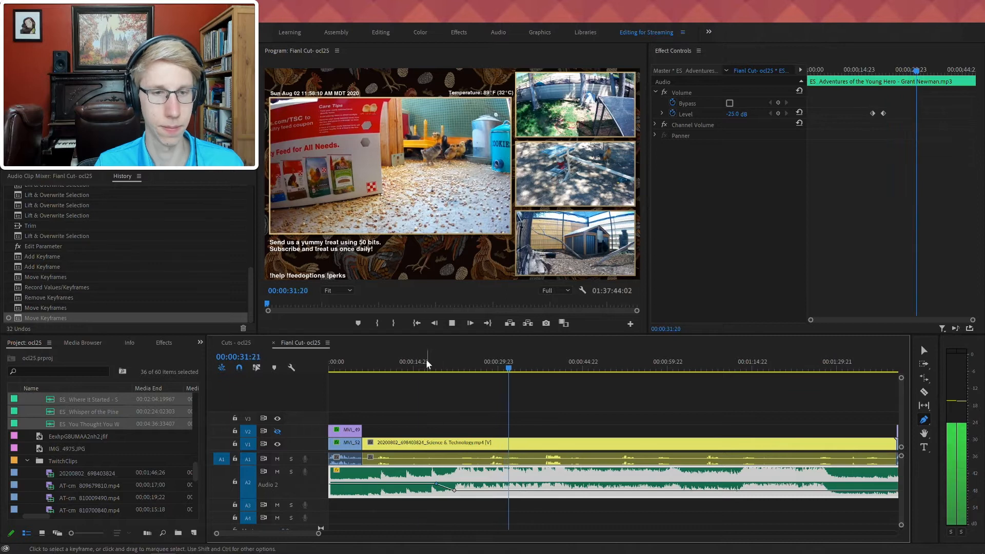
pyautogui.press('Home')
pyautogui.press('space')
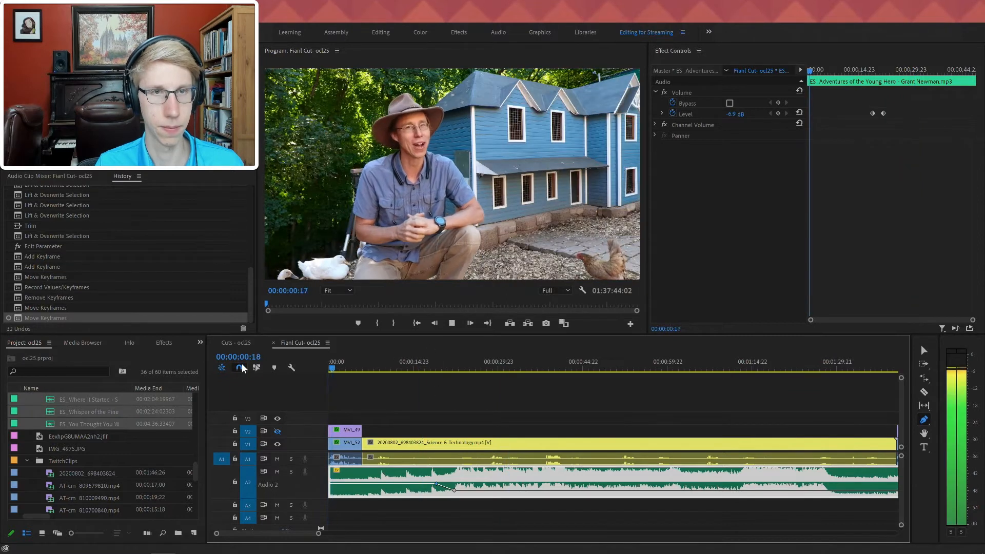
# - Trim about 15 more seconds off the beginning of Adventures of the Young Hero and realign it with the sequence start
pyautogui.press('v')
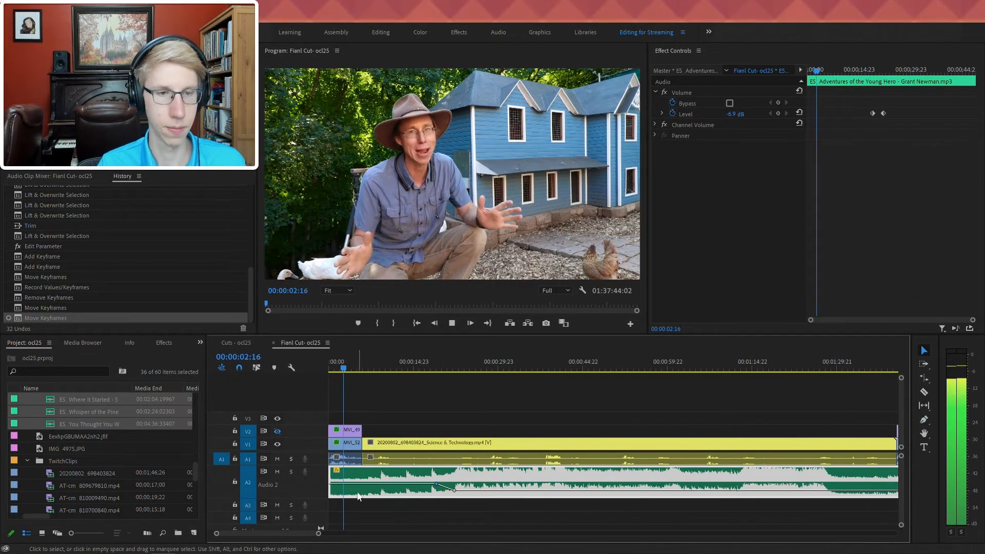
pyautogui.moveTo(331, 478)
pyautogui.mouseDown()
pyautogui.moveTo(375, 473)
pyautogui.moveTo(320, 470)
pyautogui.mouseUp()
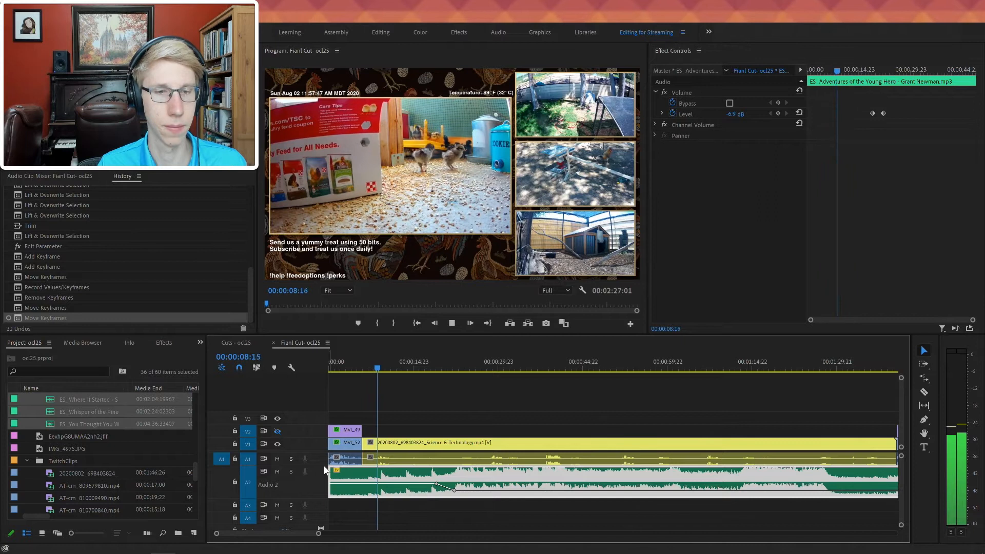
pyautogui.moveTo(331, 478); pyautogui.dragTo(367, 478)
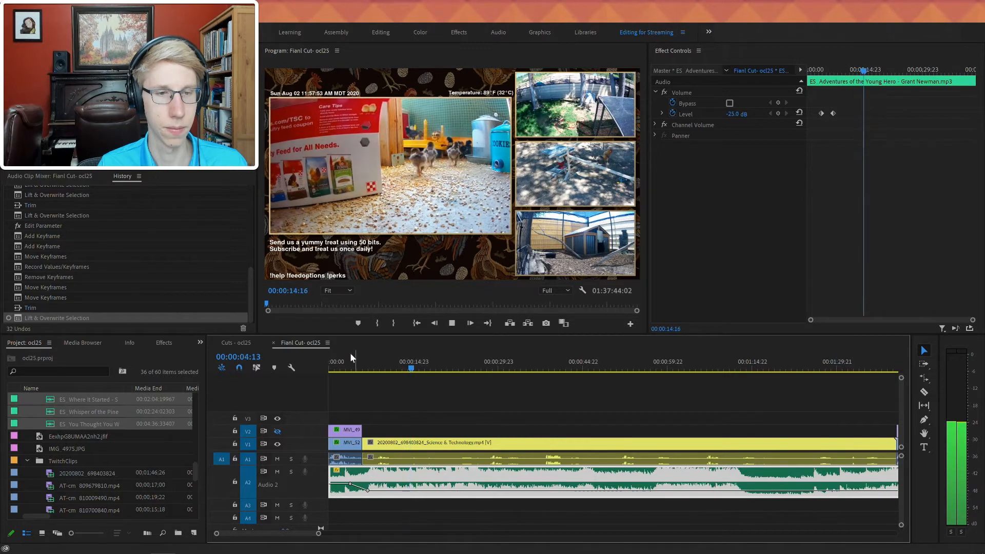
# - Apply the default transition to the song's start on A2 and lower its first volume keyframe slightly while playing the opening
pyautogui.moveTo(349, 359); pyautogui.dragTo(329, 361)
pyautogui.rightClick(331, 470)
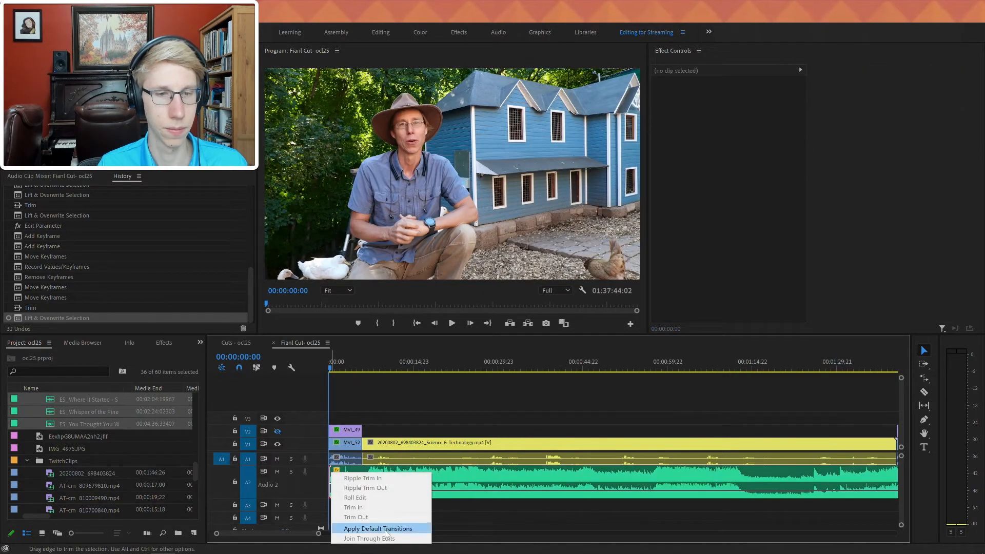
pyautogui.click(385, 525)
pyautogui.press('space')
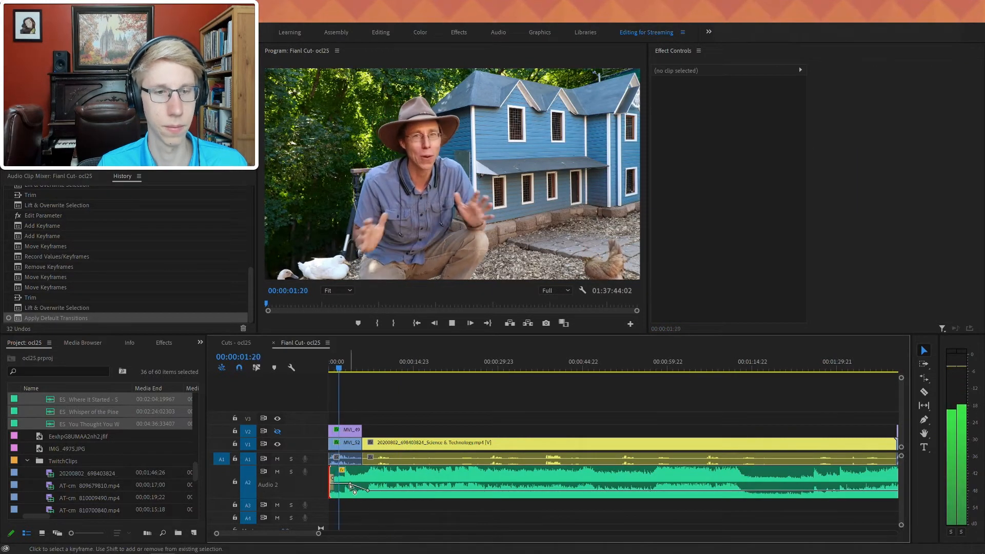
pyautogui.moveTo(350, 484); pyautogui.dragTo(350, 487)
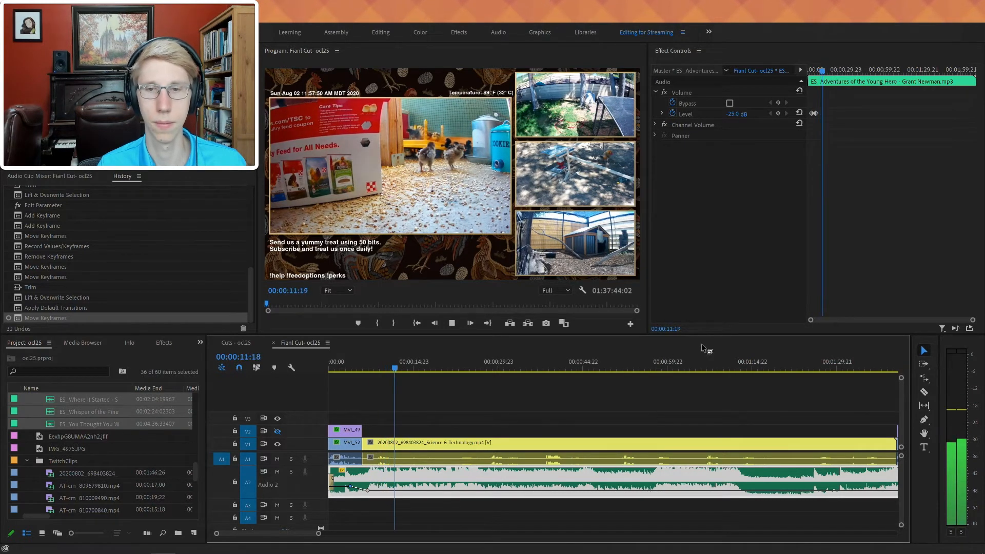
# - Preview Adventures of the Young Hero near 00:00:59, move it away from the opening, and return Satin Slipper to the sequence start on A2
pyautogui.click(647, 356)
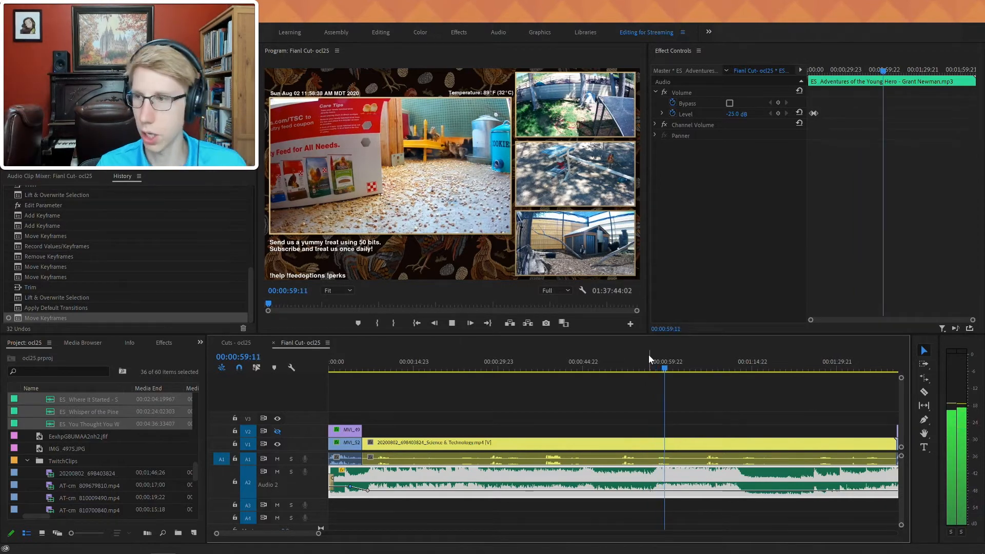
pyautogui.press('-')
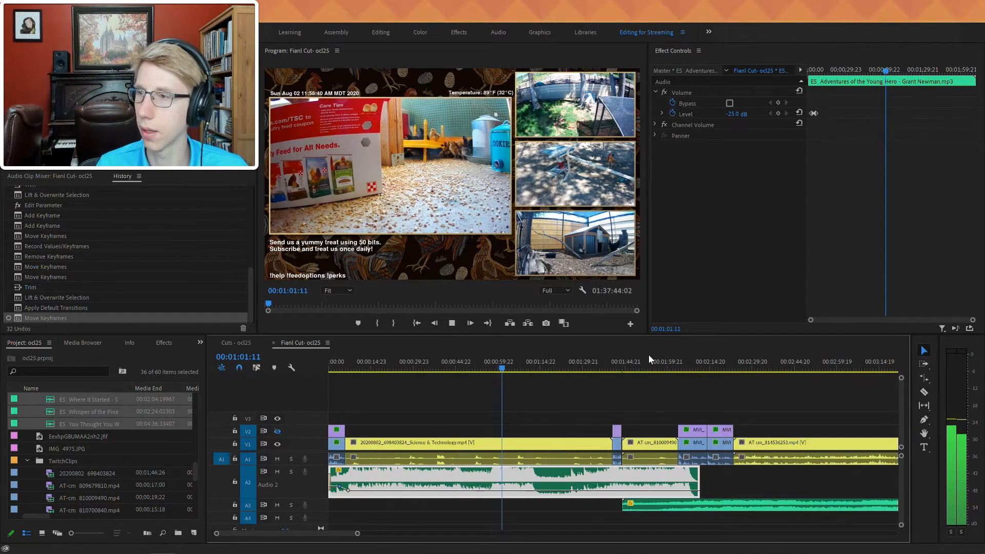
pyautogui.press('-')
pyautogui.press('space')
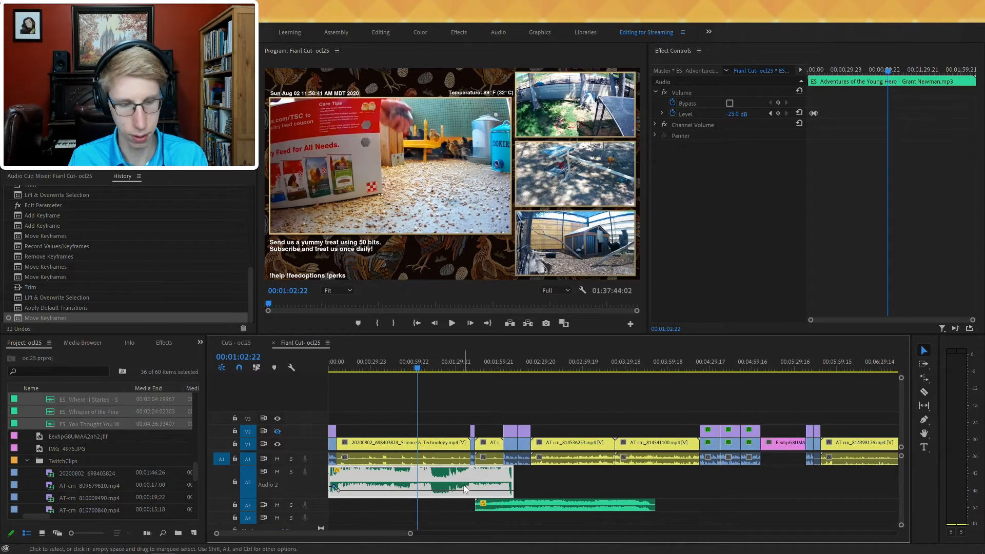
pyautogui.press('\\')
pyautogui.moveTo(377, 473); pyautogui.dragTo(623, 482)
pyautogui.moveTo(408, 477); pyautogui.dragTo(315, 482)
# - Move the Summer Again song from track A3 up to A2, keeping its timing after Satin Slipper, and lock track A2
pyautogui.moveTo(358, 506); pyautogui.dragTo(357, 488)
pyautogui.press('\\')
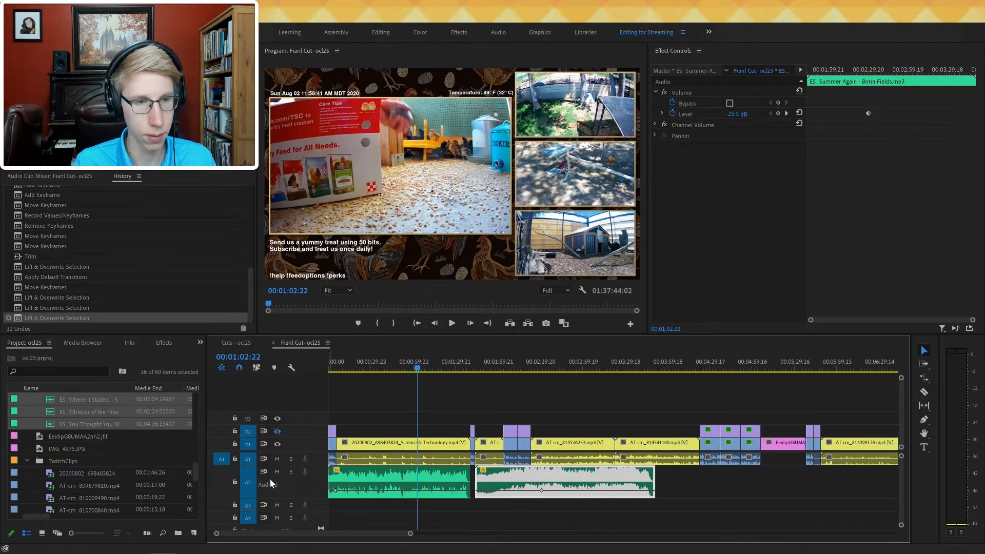
pyautogui.click(235, 482)
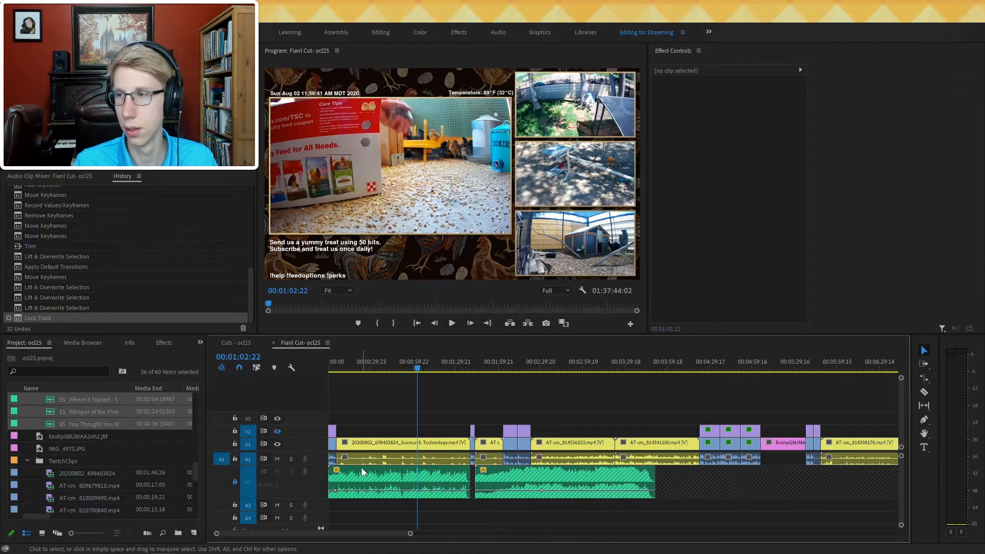
# - Play the sequence opening from the first clip to hear Satin Slipper under the footage
pyautogui.press('=')
pyautogui.moveTo(383, 367); pyautogui.dragTo(211, 381)
pyautogui.press('space')
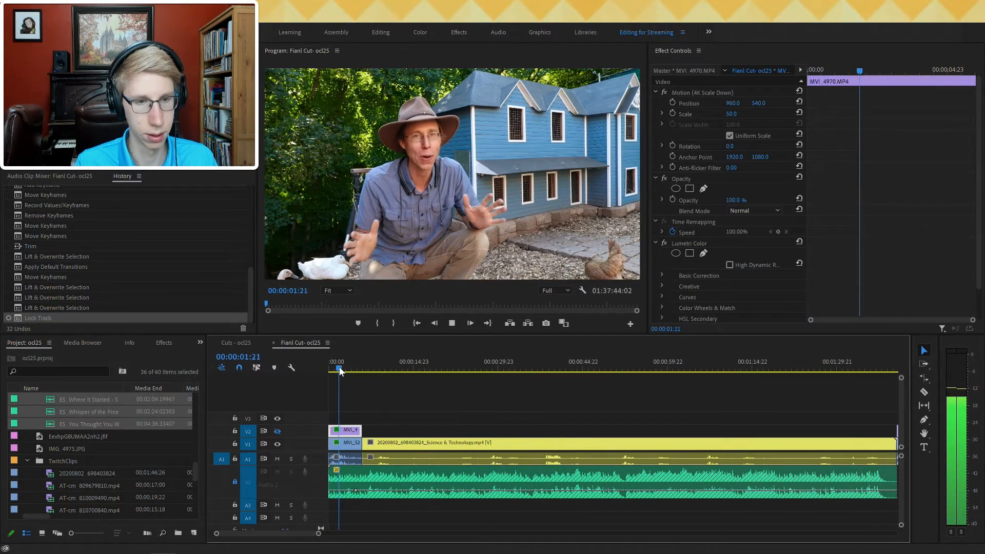
pyautogui.press('-')
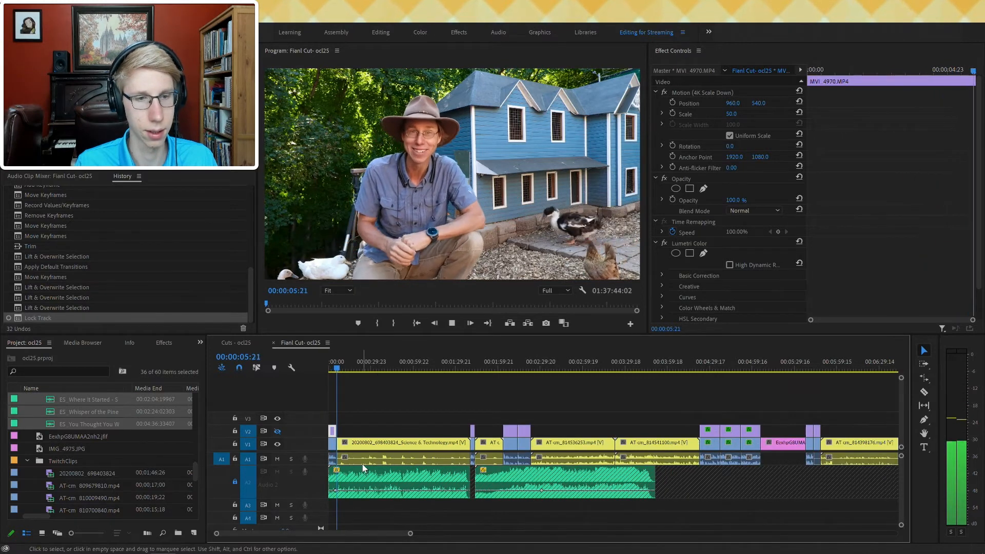
pyautogui.click(412, 481)
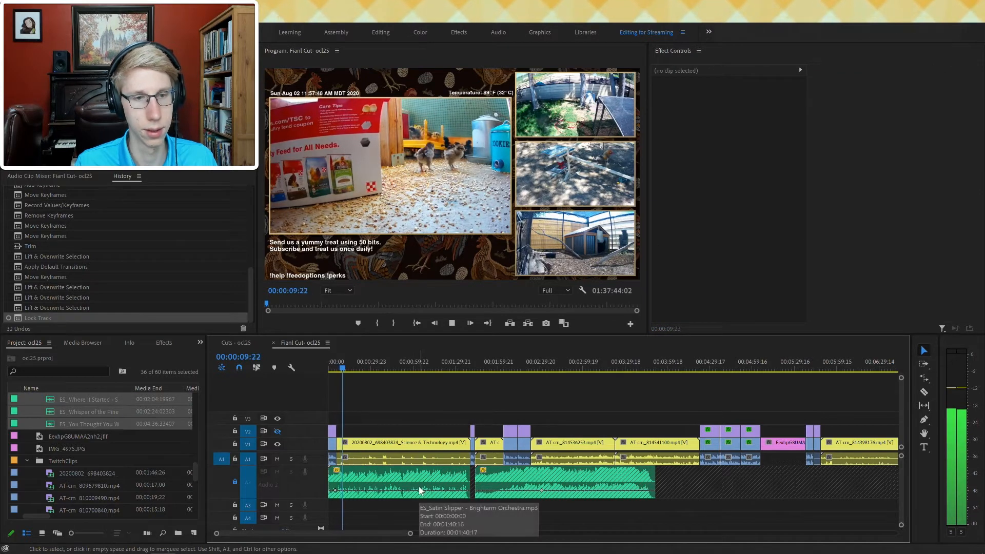
# - Unlock track A2 and swap the opening songs, moving Satin Slipper down to A4 and Summer Again to the sequence start on A2
pyautogui.click(234, 482)
pyautogui.moveTo(393, 482); pyautogui.dragTo(607, 518)
pyautogui.click(557, 457)
pyautogui.moveTo(537, 477); pyautogui.dragTo(470, 479)
pyautogui.hotkey('ctrl', 'z')
pyautogui.moveTo(554, 476); pyautogui.dragTo(394, 482)
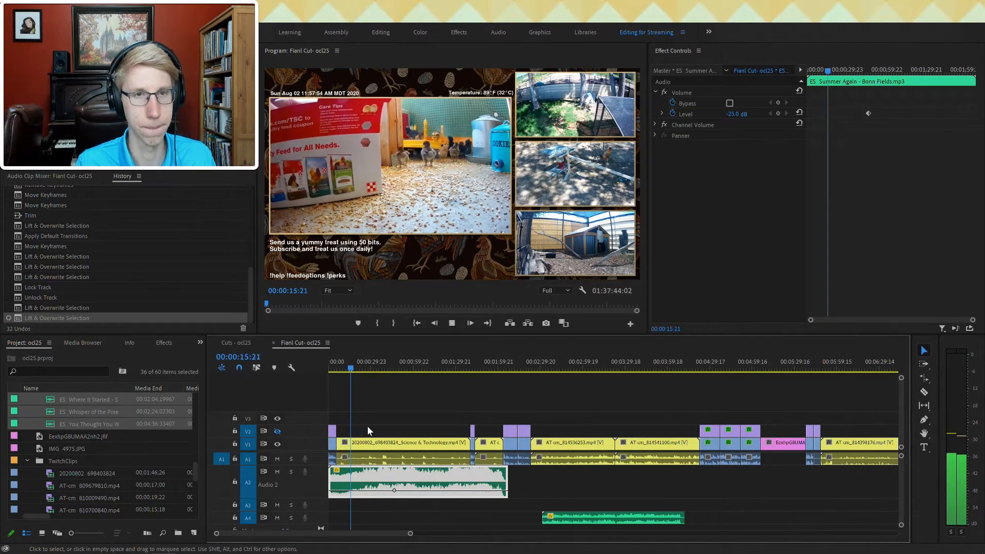
# - Play the opening from the sequence start with Summer Again underneath and save the project
pyautogui.press('Home')
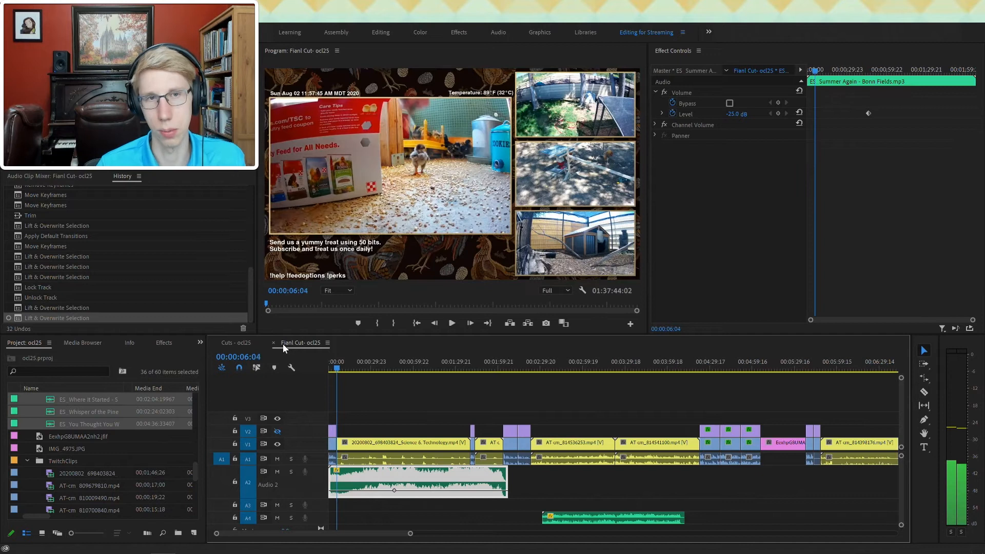
pyautogui.press('space')
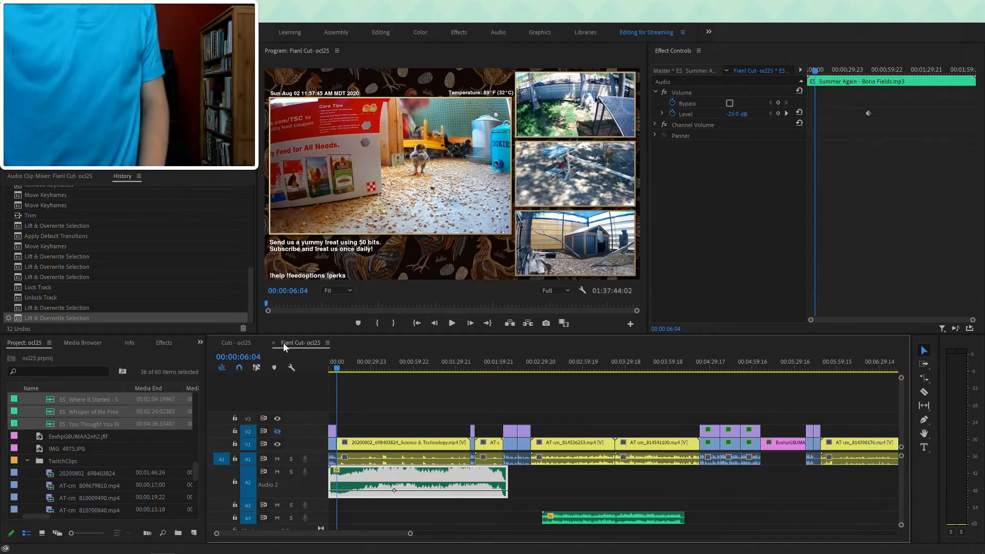
pyautogui.hotkey('ctrl', 's')
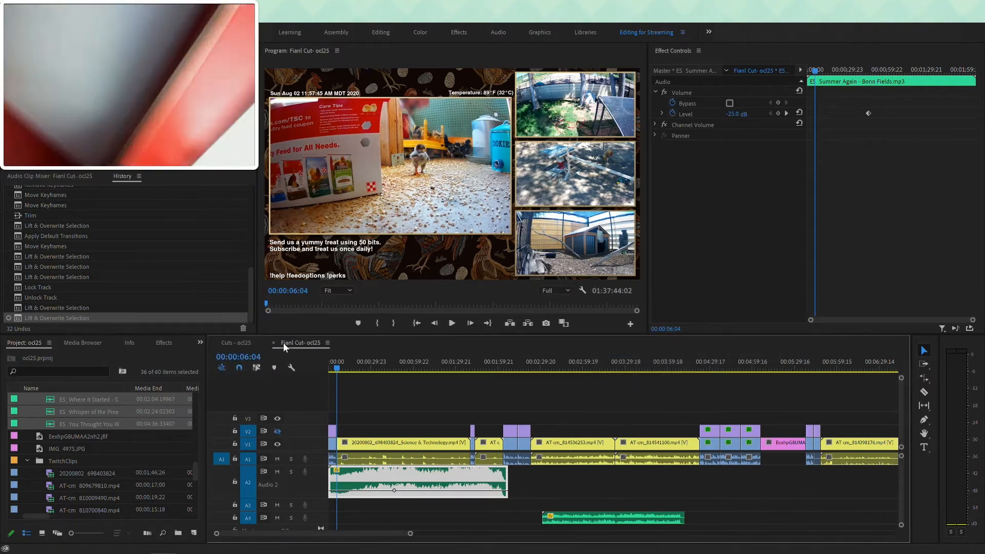
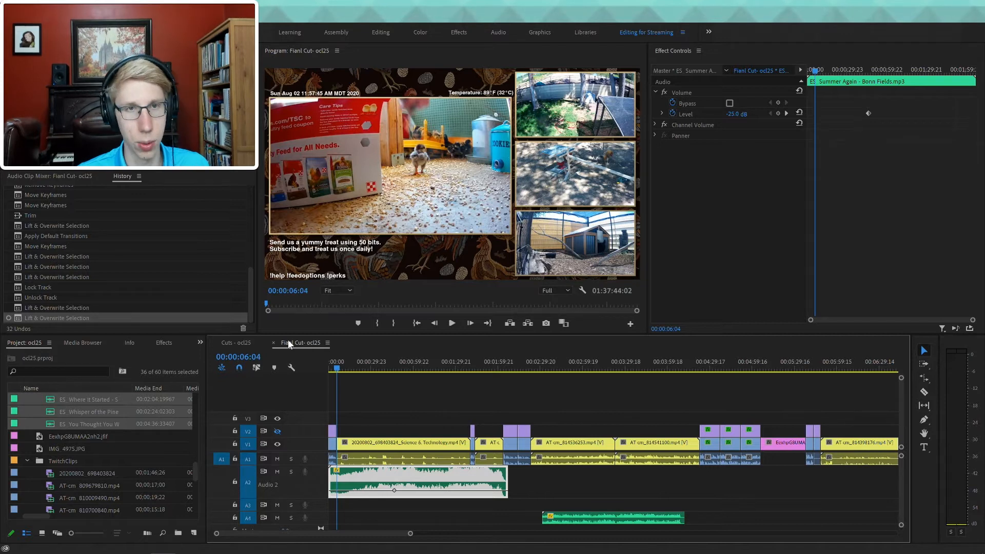
# - Preview the first Science & Technology clip up to about 00:00:23 and park the playhead at 00:00:13:17
pyautogui.press('space')
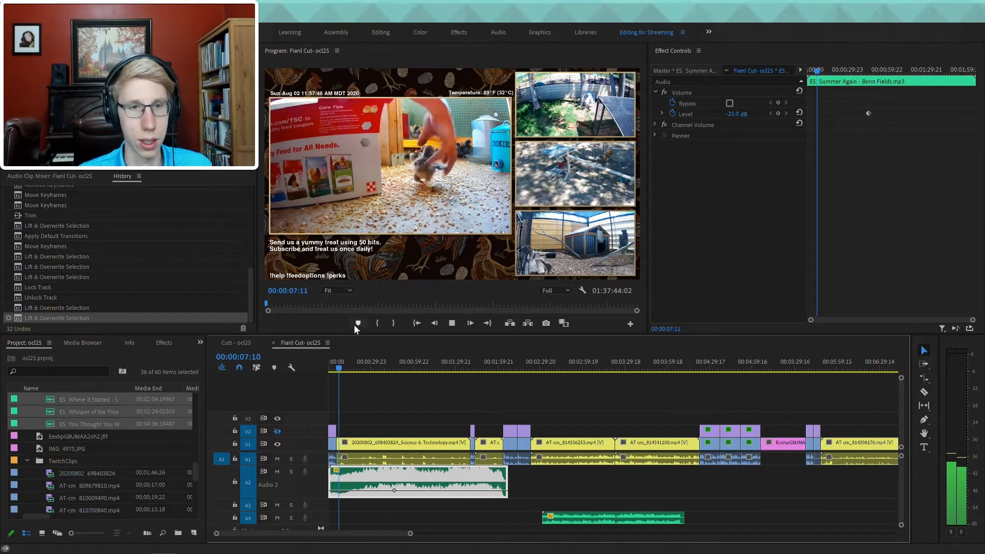
pyautogui.moveTo(343, 368); pyautogui.dragTo(377, 374)
pyautogui.moveTo(390, 370); pyautogui.dragTo(360, 418)
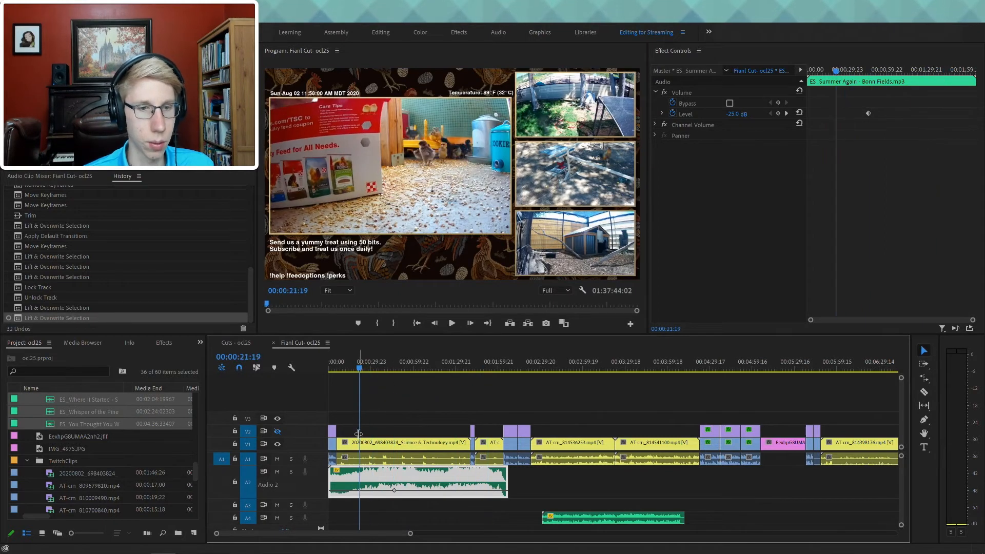
pyautogui.press('space')
pyautogui.press('=')
pyautogui.press('=')
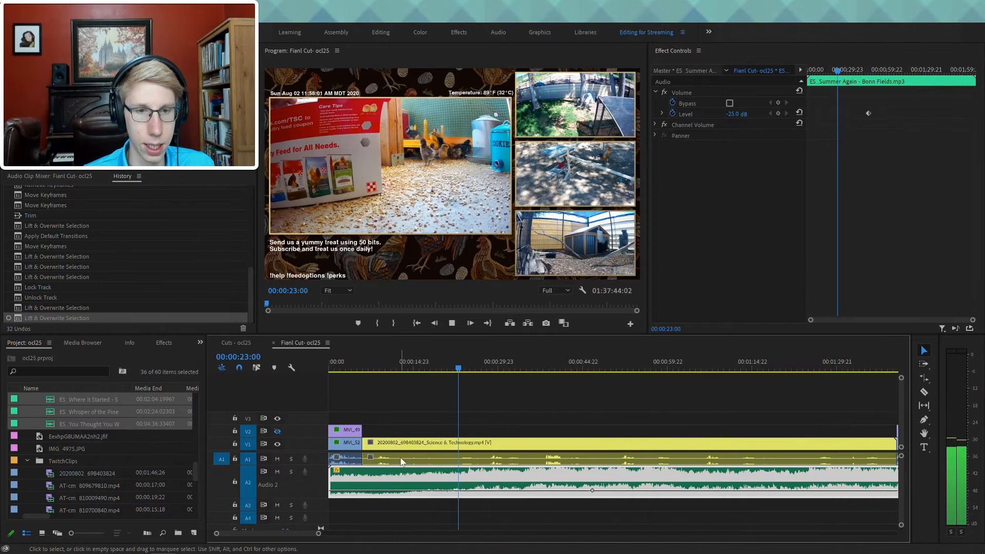
pyautogui.click(406, 367)
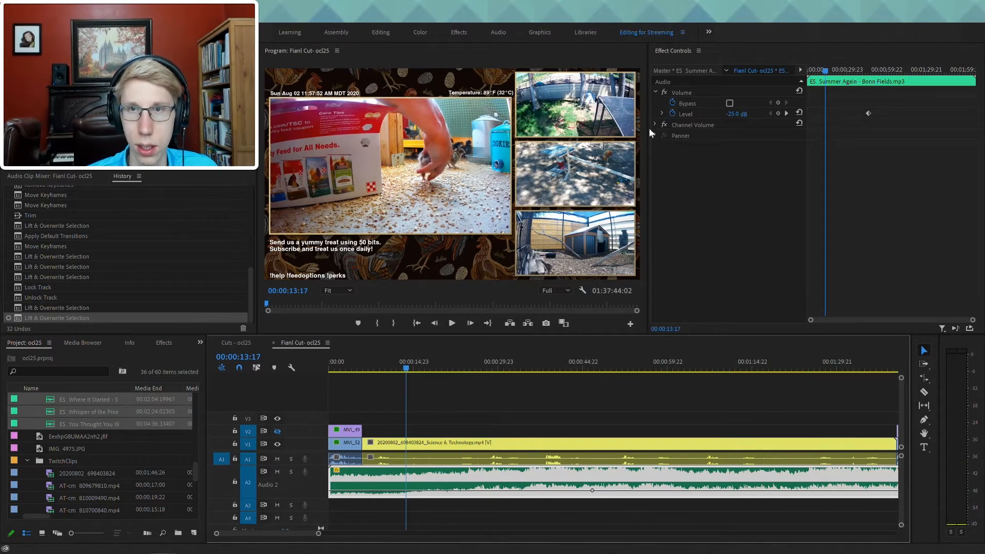
# - Unlink the first Science & Technology clip's video from its A1 audio, then link the two again
pyautogui.click(416, 444)
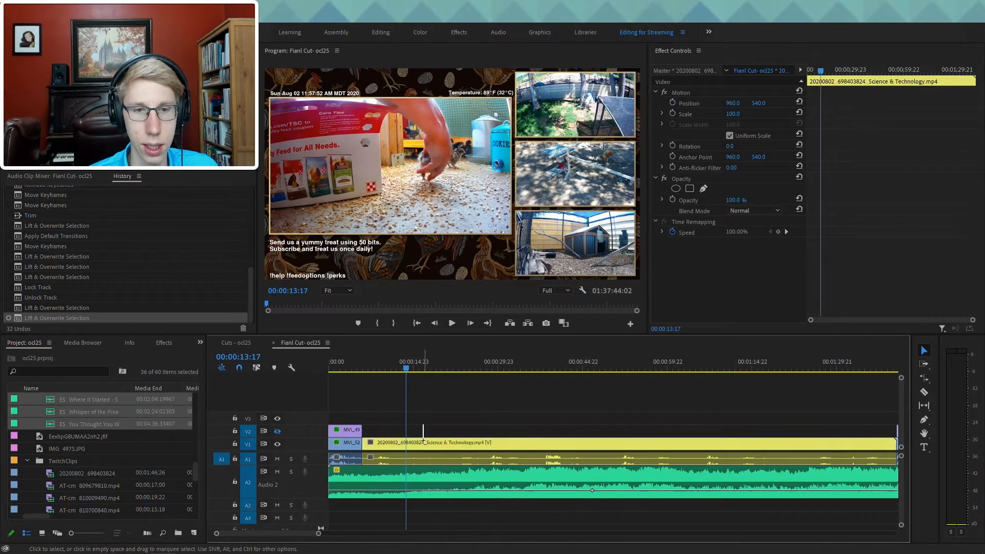
pyautogui.click(435, 446)
pyautogui.rightClick(435, 451)
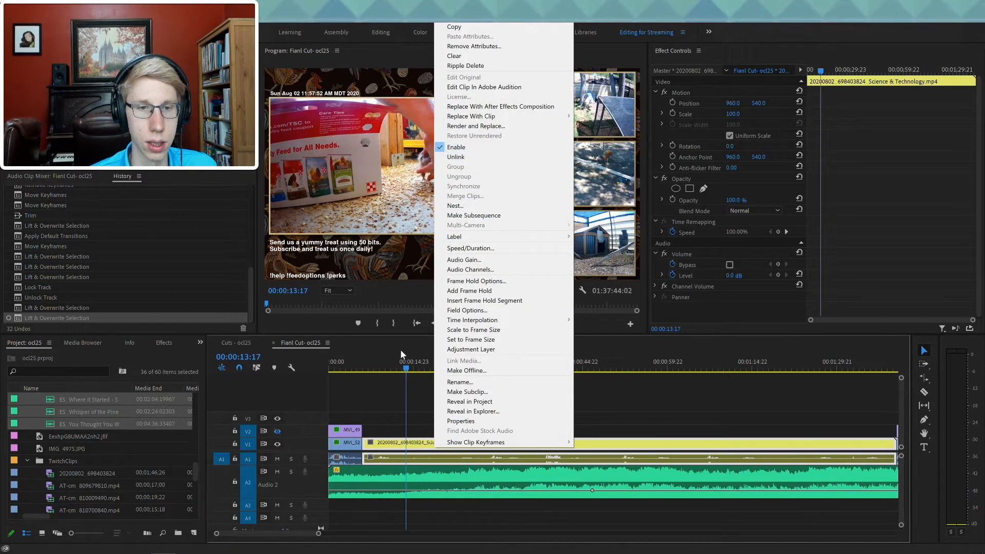
pyautogui.click(464, 156)
pyautogui.click(423, 446)
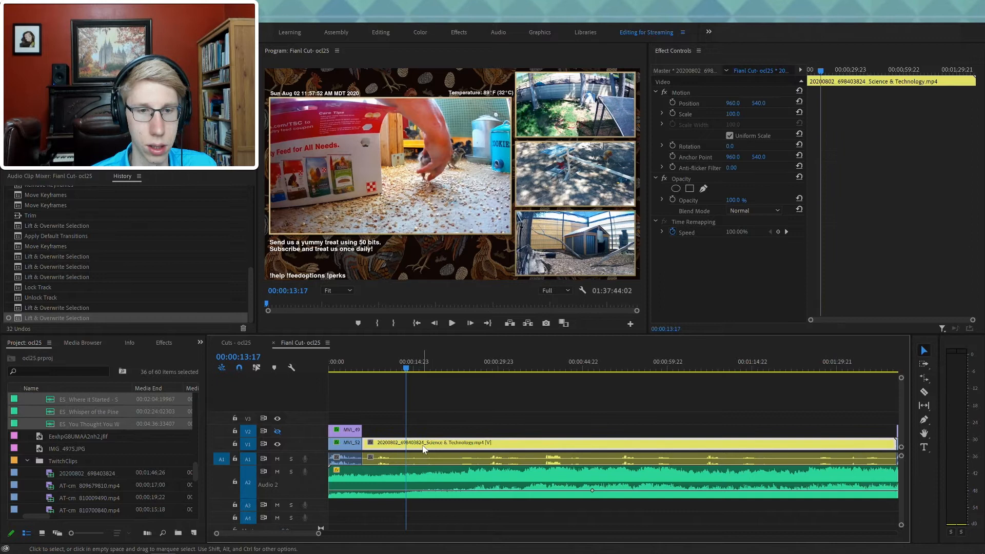
pyautogui.moveTo(430, 426); pyautogui.dragTo(432, 460)
pyautogui.rightClick(431, 456)
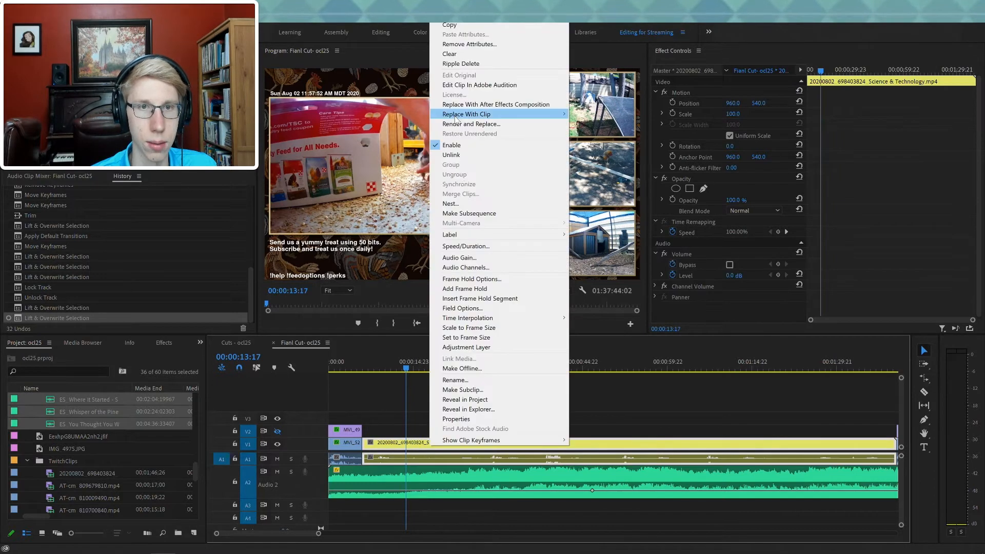
pyautogui.click(465, 155)
pyautogui.moveTo(428, 452); pyautogui.dragTo(430, 458)
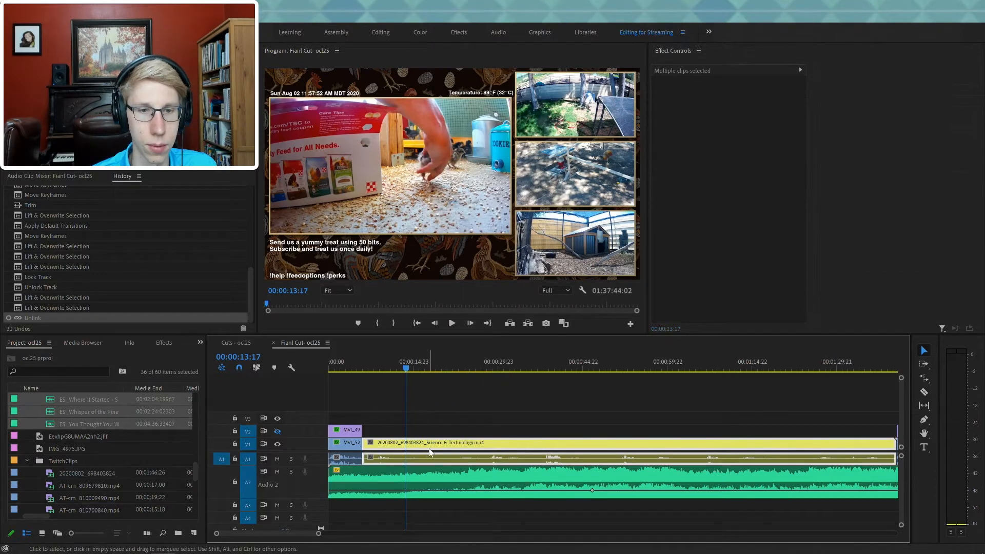
pyautogui.rightClick(430, 459)
pyautogui.click(465, 167)
pyautogui.click(454, 407)
# - Add a Time Remapping speed keyframe at 00:00:18:19 on the Science & Technology clip and split it into a ramp ending at about 00:00:42:19
pyautogui.moveTo(416, 368); pyautogui.dragTo(440, 368)
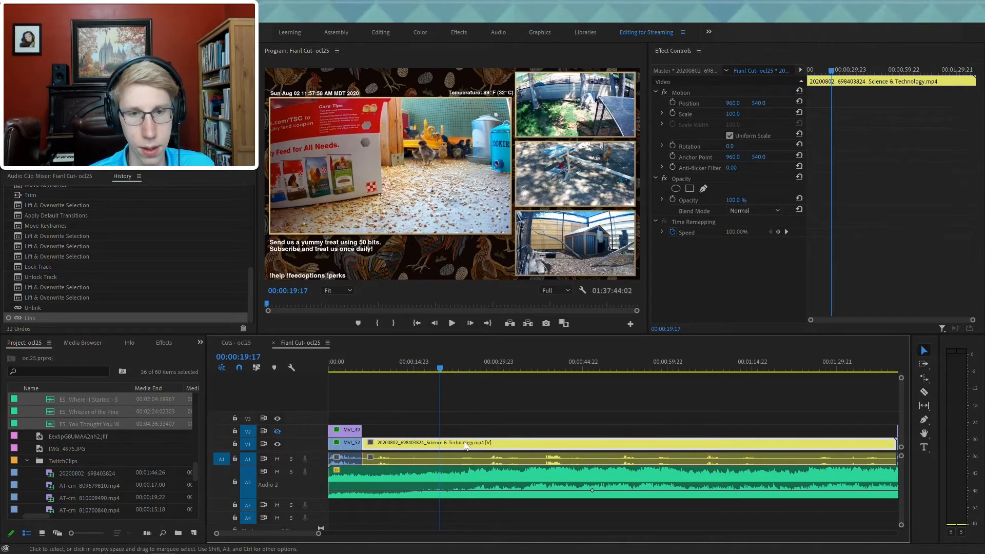
pyautogui.click(652, 219)
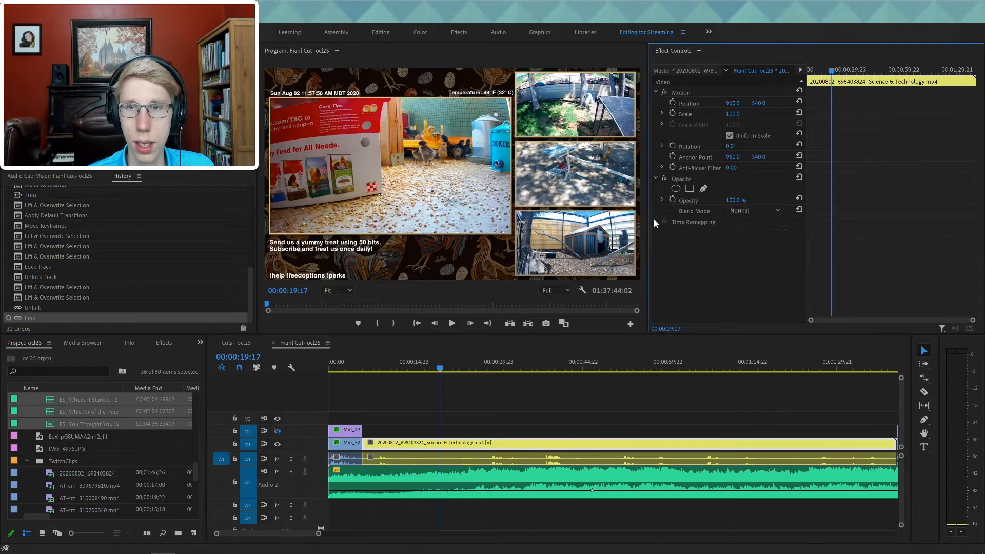
pyautogui.click(663, 232)
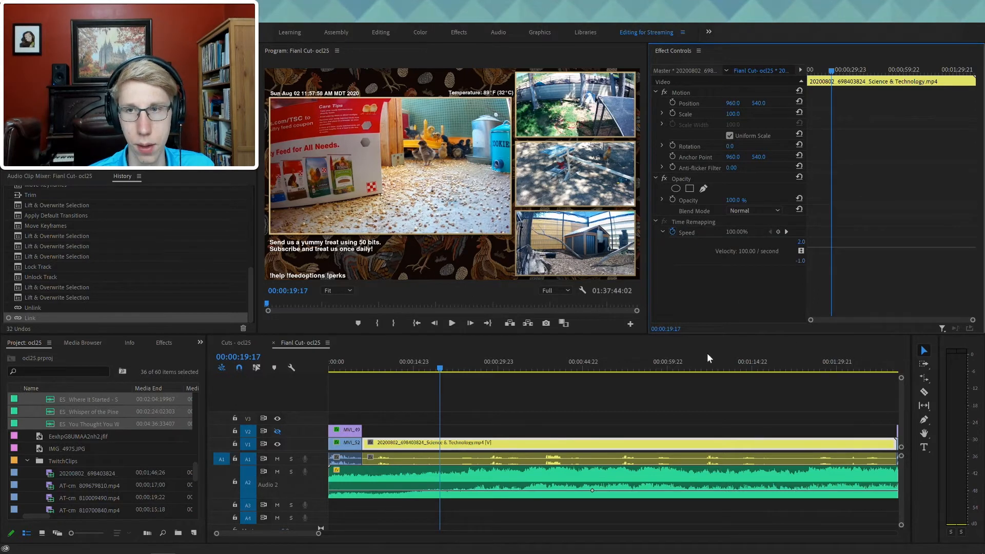
pyautogui.moveTo(426, 367); pyautogui.dragTo(435, 390)
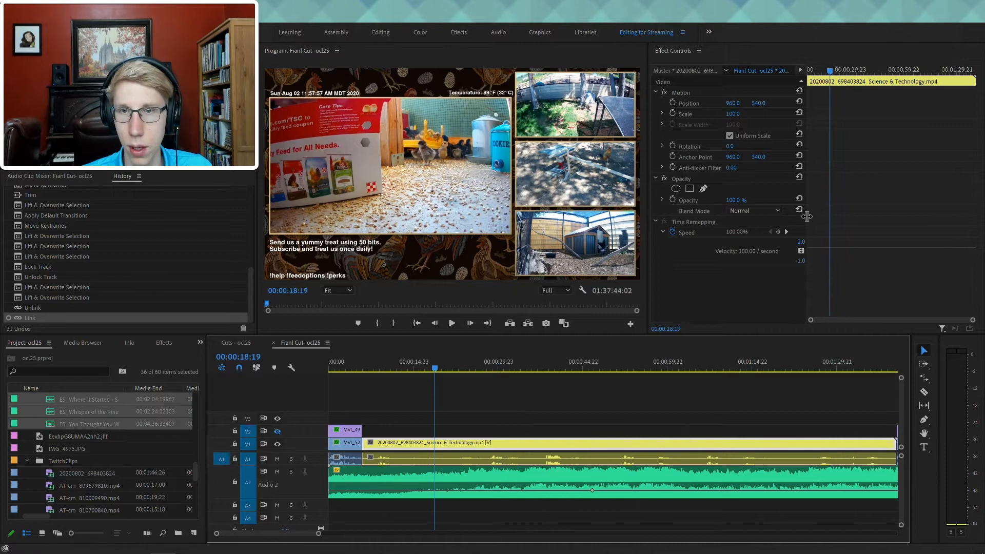
pyautogui.click(778, 233)
pyautogui.moveTo(832, 235); pyautogui.dragTo(872, 241)
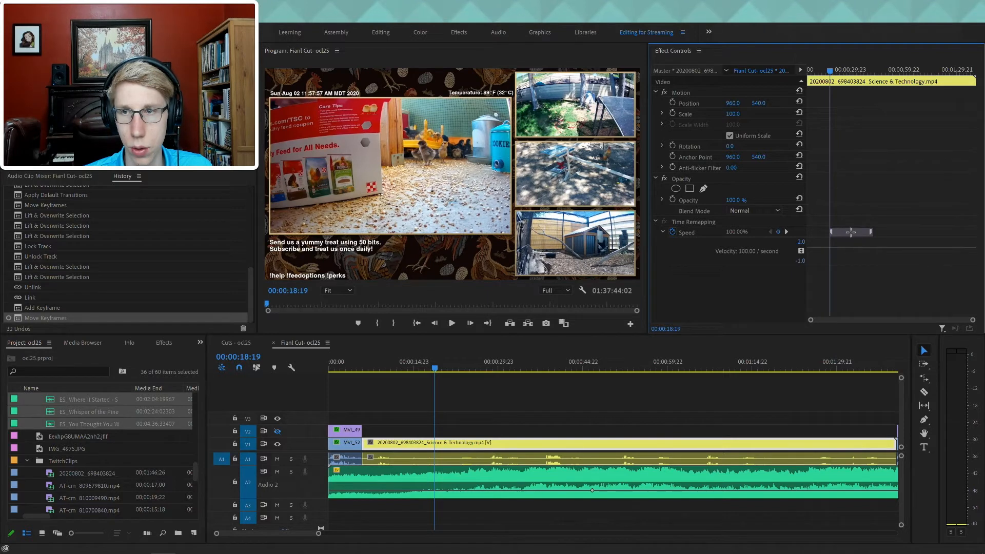
# - Select the speed ramp's end keyframe and raise the velocity graph's lower limit to 1.0
pyautogui.click(870, 233)
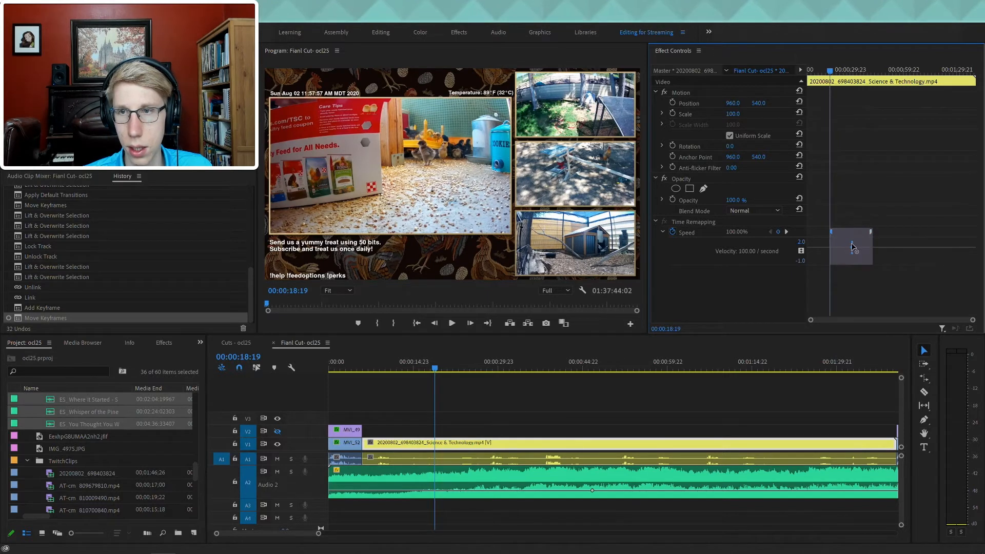
pyautogui.click(802, 247)
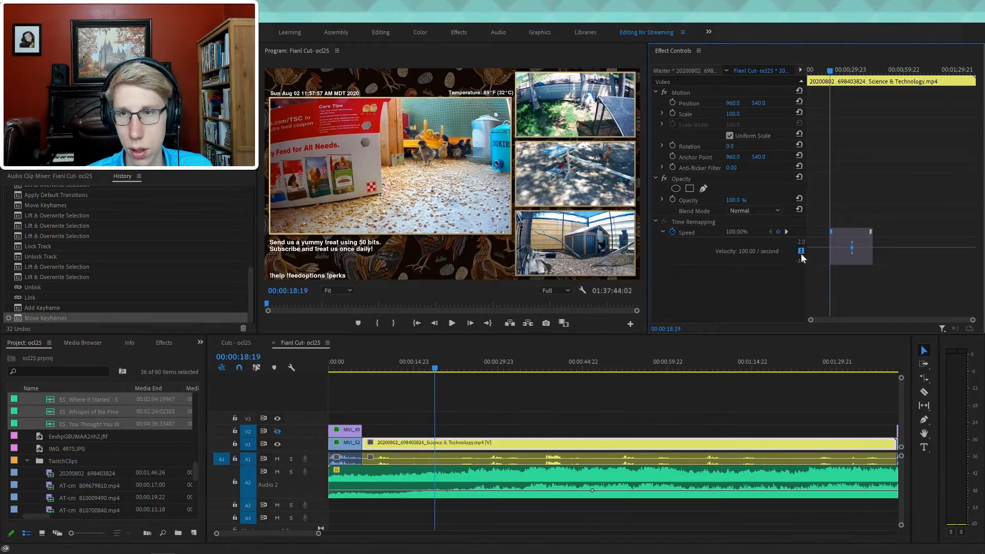
pyautogui.moveTo(826, 261)
pyautogui.mouseDown()
pyautogui.moveTo(759, 262)
pyautogui.moveTo(838, 264)
pyautogui.mouseUp()
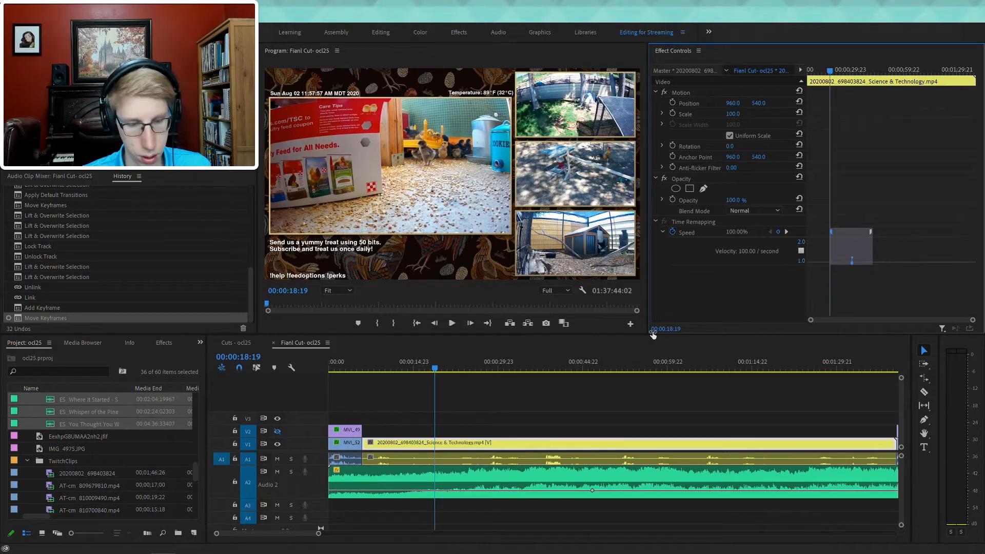
# - Reselect the Science & Technology clip and inspect its speed ramp by jumping between the start and end keyframes
pyautogui.click(617, 417)
pyautogui.press('-')
pyautogui.press('-')
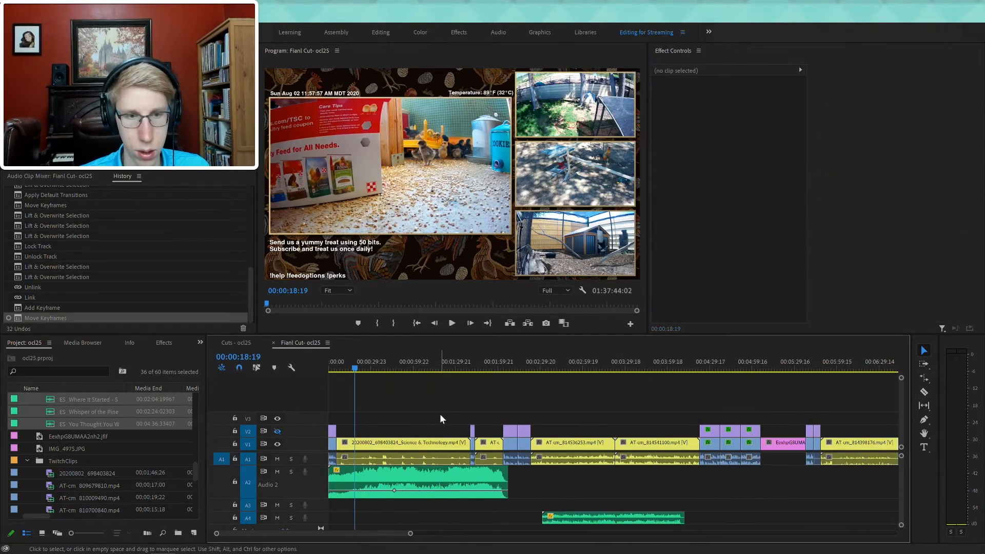
pyautogui.press('=')
pyautogui.press('=')
pyautogui.click(450, 440)
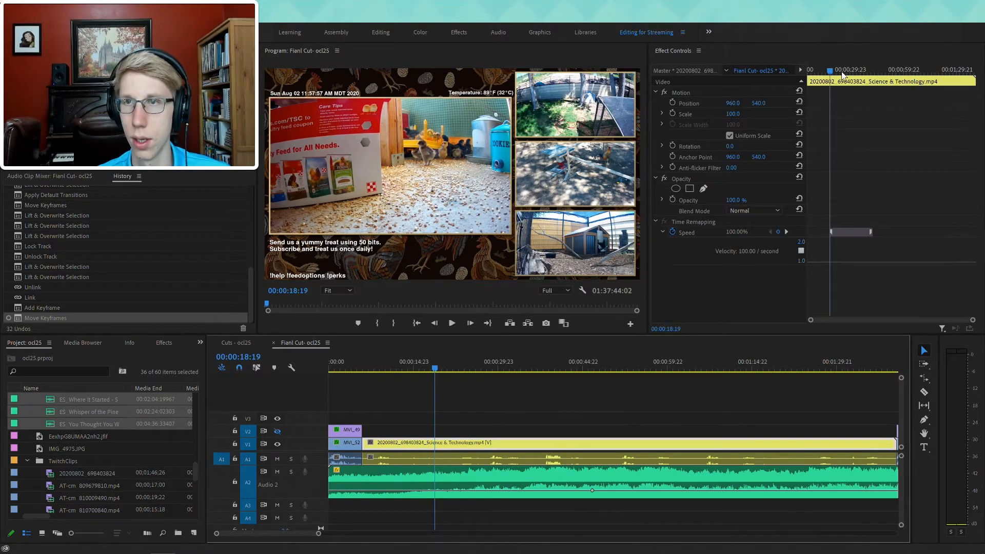
pyautogui.click(841, 237)
pyautogui.click(831, 233)
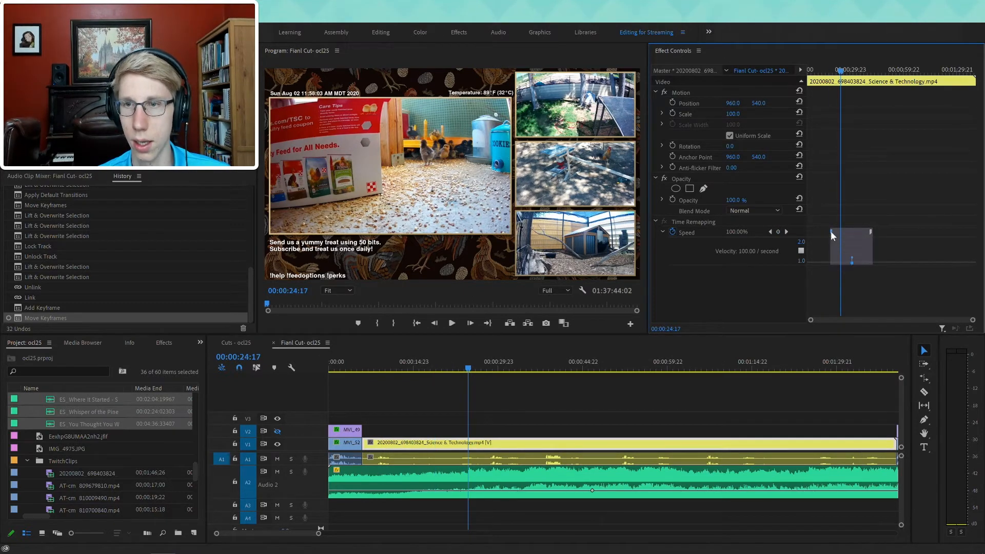
pyautogui.click(778, 233)
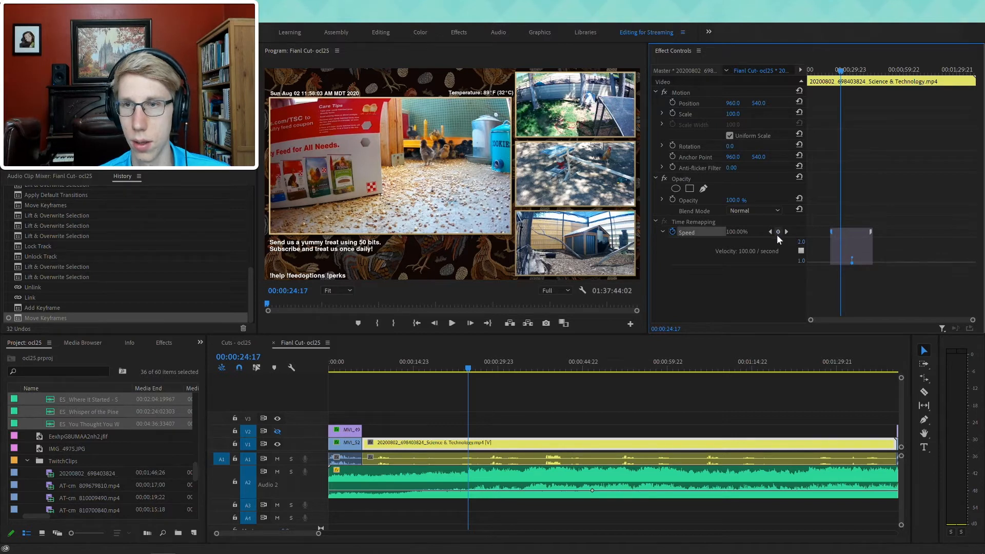
pyautogui.click(786, 232)
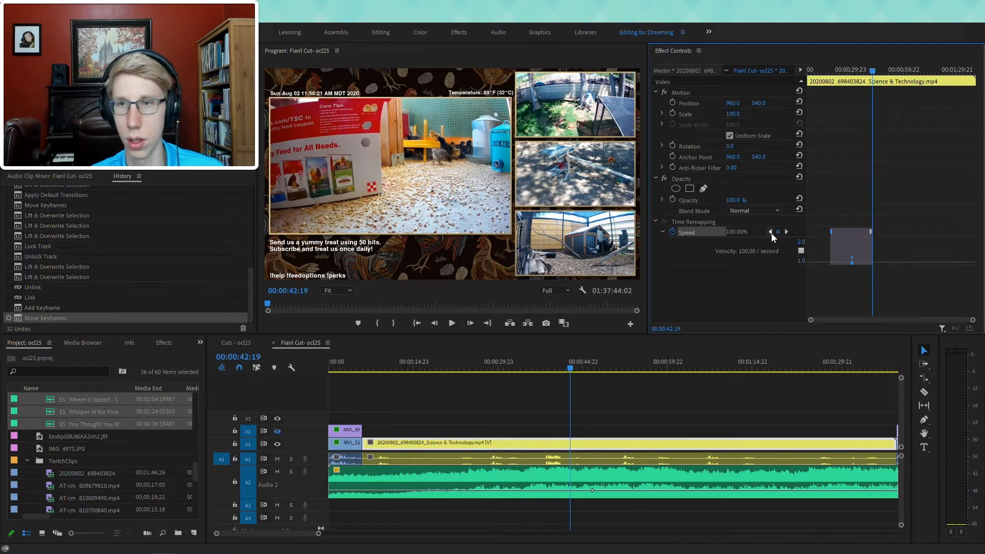
pyautogui.click(771, 233)
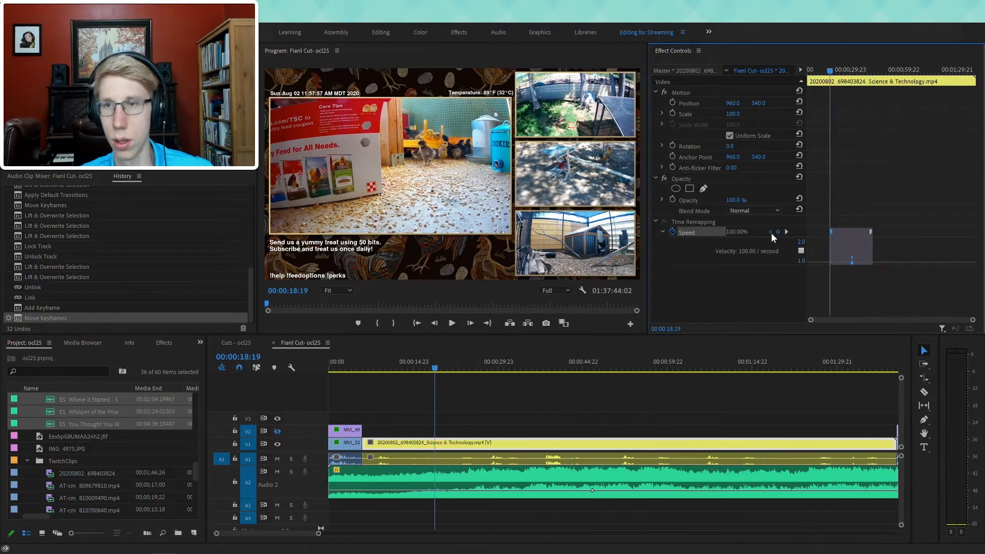
# - Extend the speed ramp's end further along the clip and set the velocity graph's lower limit back to -1.0
pyautogui.click(850, 262)
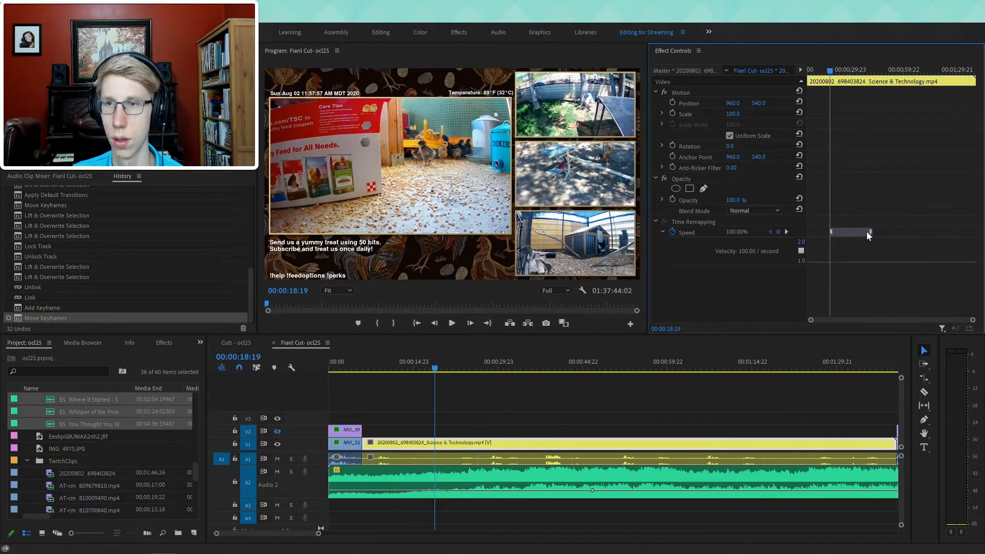
pyautogui.moveTo(870, 232); pyautogui.dragTo(886, 233)
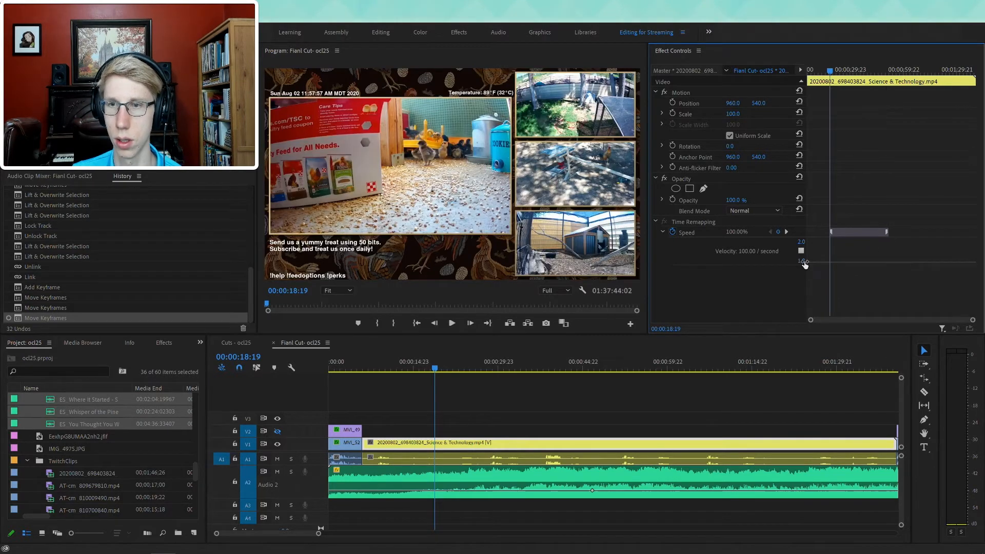
pyautogui.moveTo(815, 264); pyautogui.dragTo(818, 268)
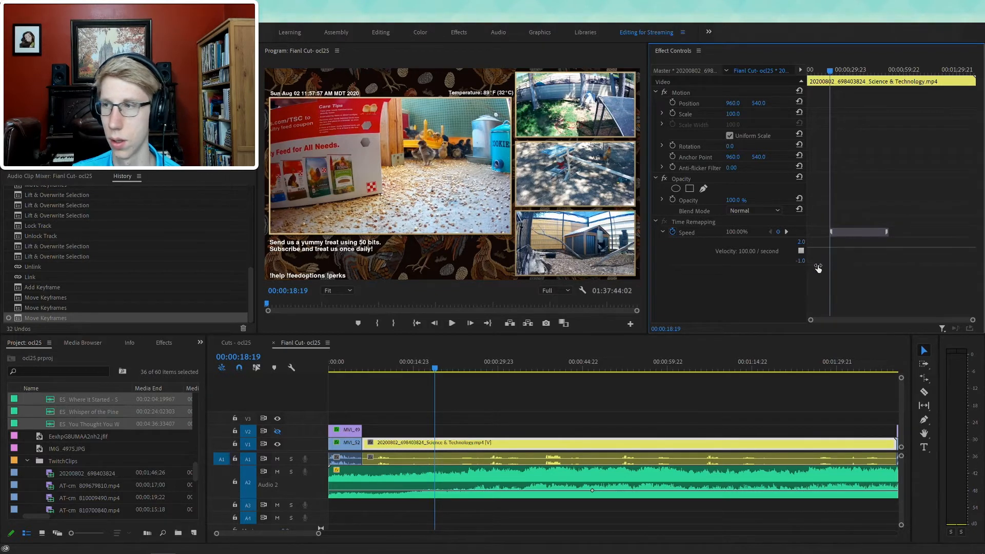
pyautogui.click(831, 232)
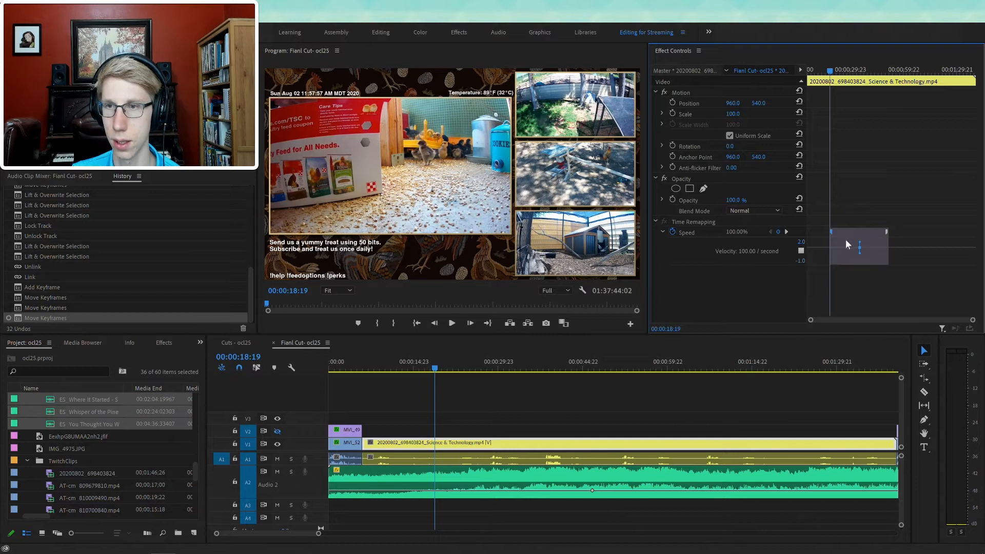
# - Tilt the curve handle of the Science & Technology clip's speed ramp and turn on automatic range rescaling for the velocity graph
pyautogui.moveTo(867, 265); pyautogui.dragTo(817, 252)
pyautogui.click(802, 252)
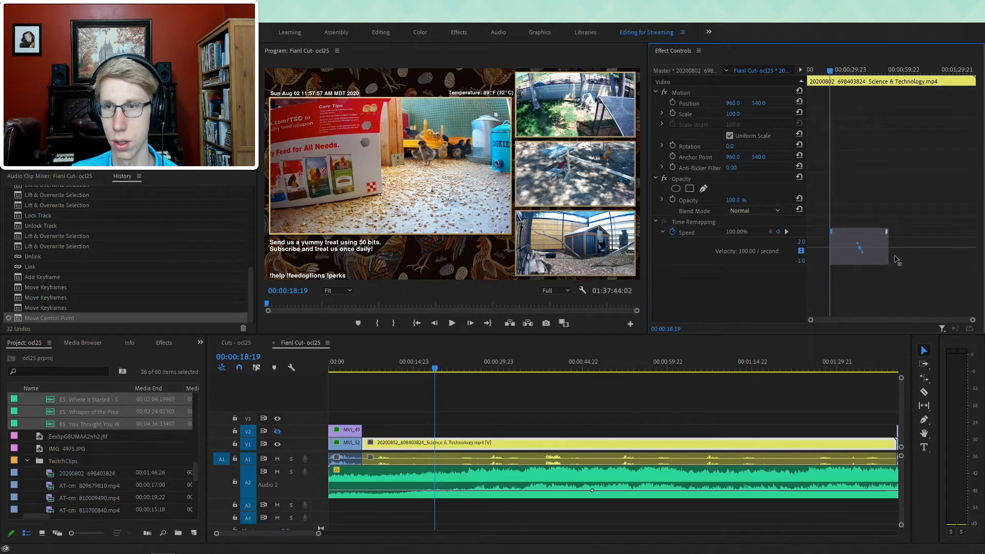
pyautogui.click(856, 255)
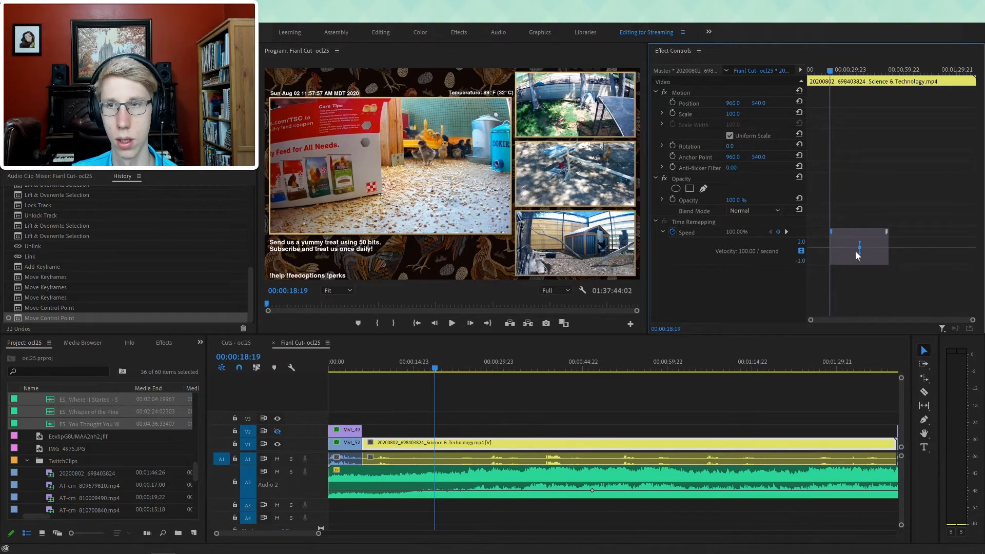
pyautogui.moveTo(860, 241); pyautogui.dragTo(860, 258)
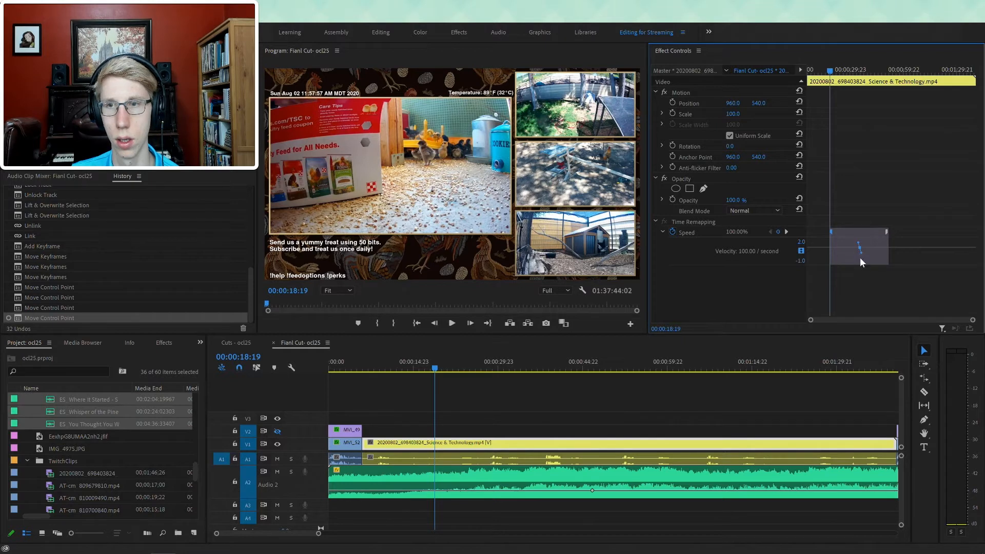
# - Add a Time Remapping speed keyframe at 00:01:05:06 and split it into a second ramp near the clip's end
pyautogui.click(914, 71)
pyautogui.click(778, 231)
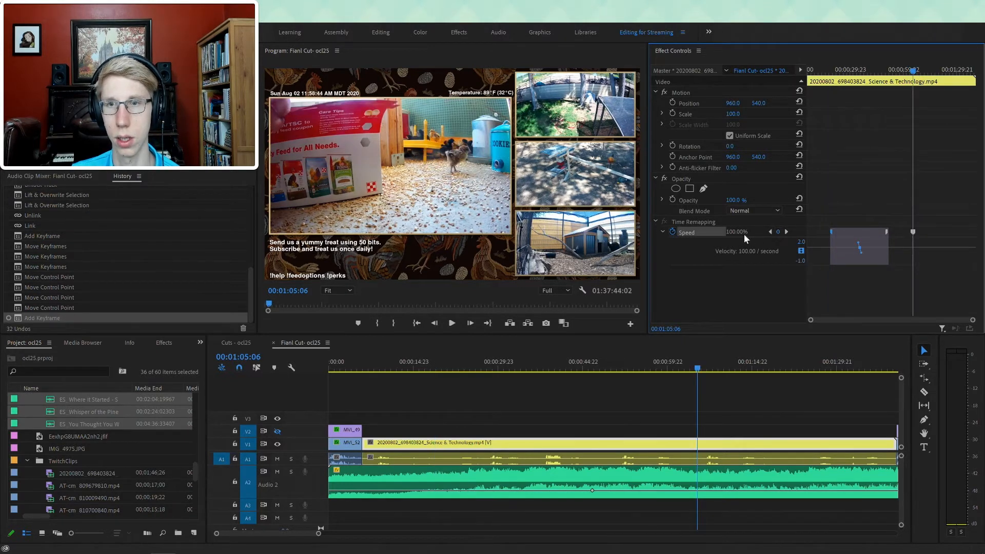
pyautogui.click(770, 232)
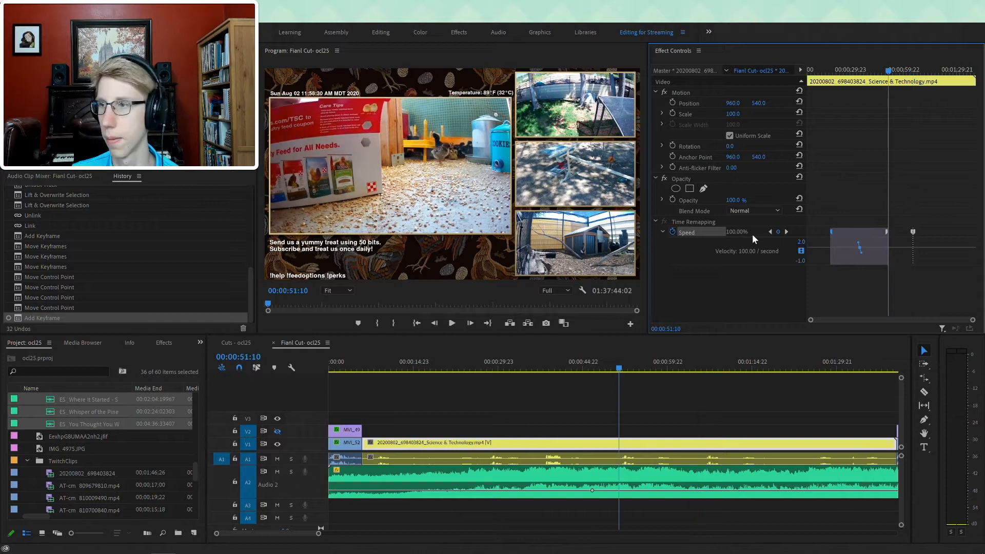
pyautogui.click(700, 263)
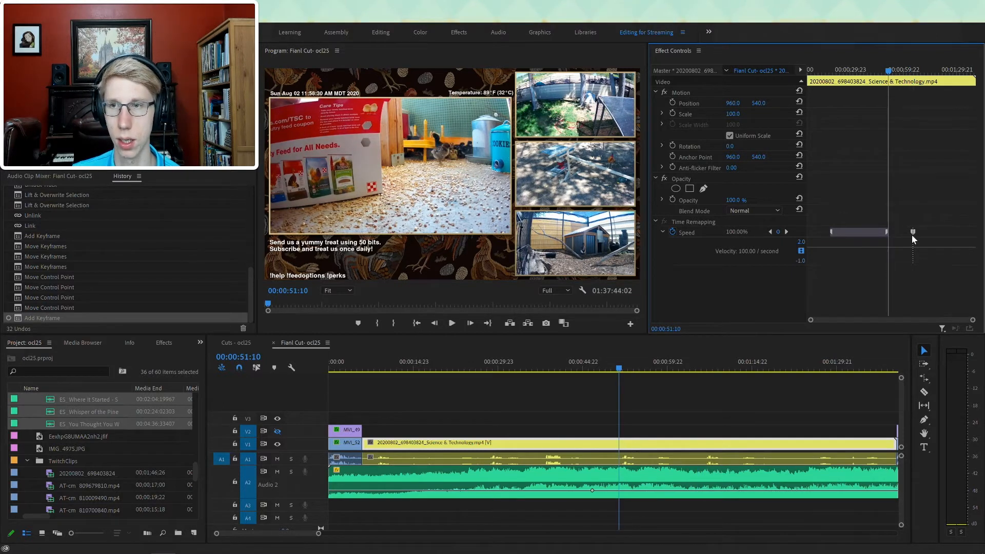
pyautogui.moveTo(913, 233); pyautogui.dragTo(960, 234)
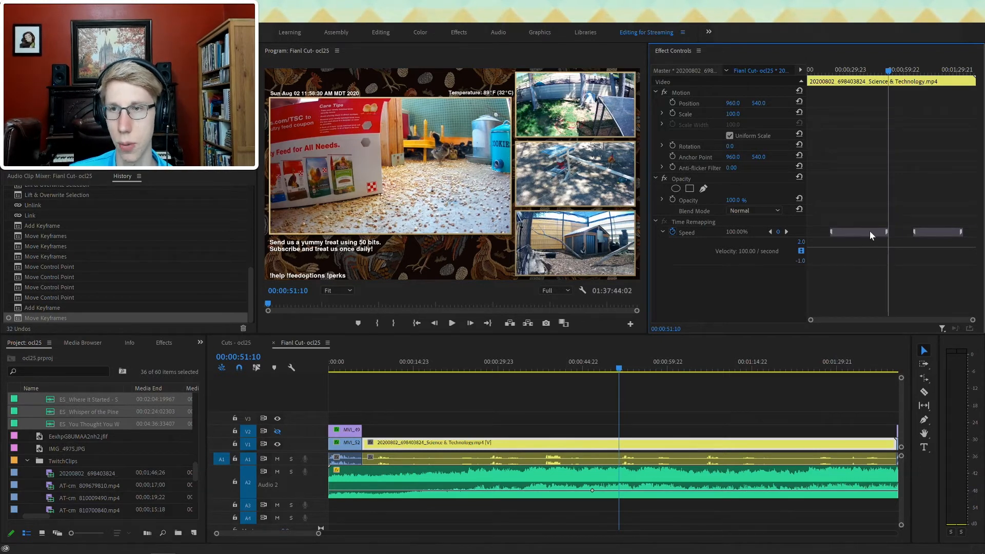
pyautogui.click(832, 232)
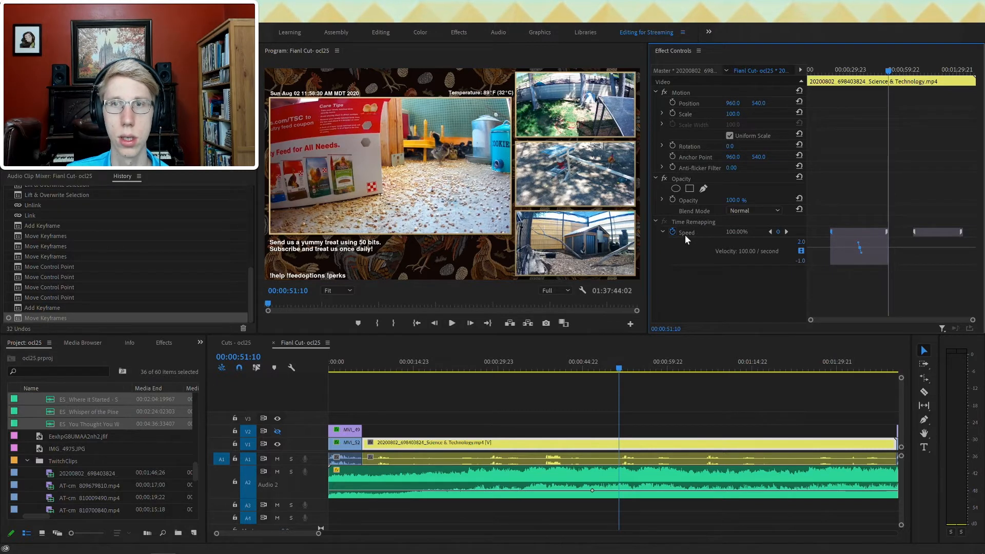
pyautogui.rightClick(858, 239)
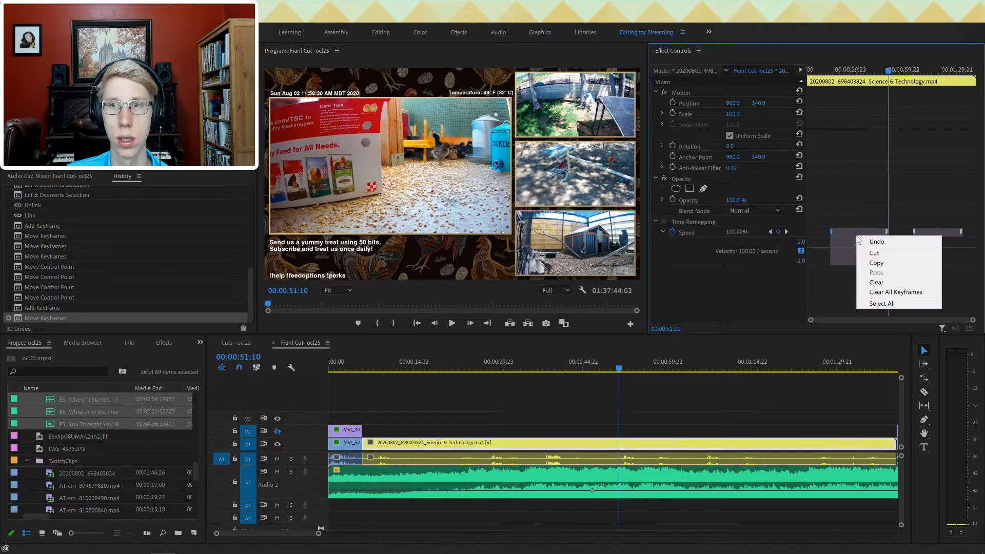
pyautogui.click(825, 279)
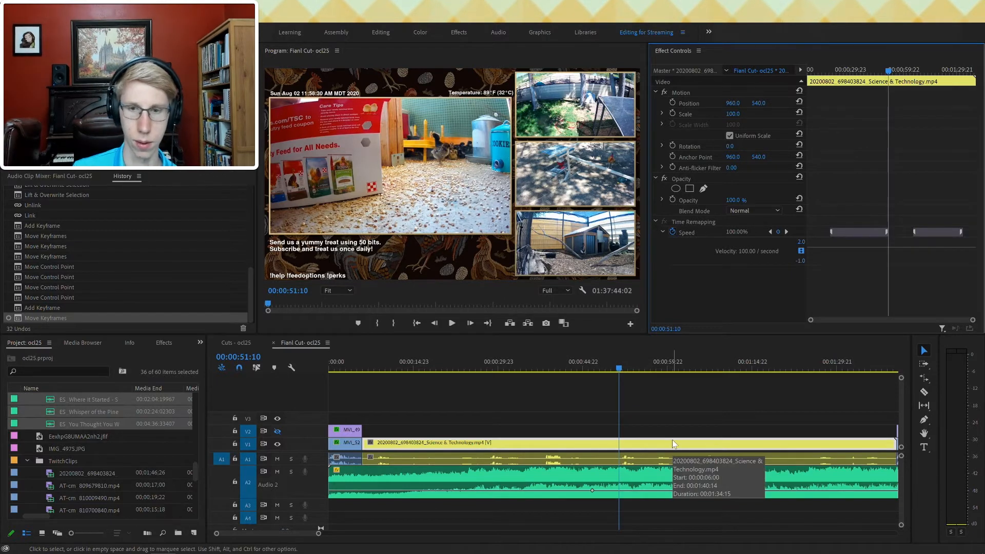
# - Try the Science & Technology video at 189.9% clip speed with Frame Sampling, and undo the speed change
pyautogui.hotkey('ctrl', 'r')
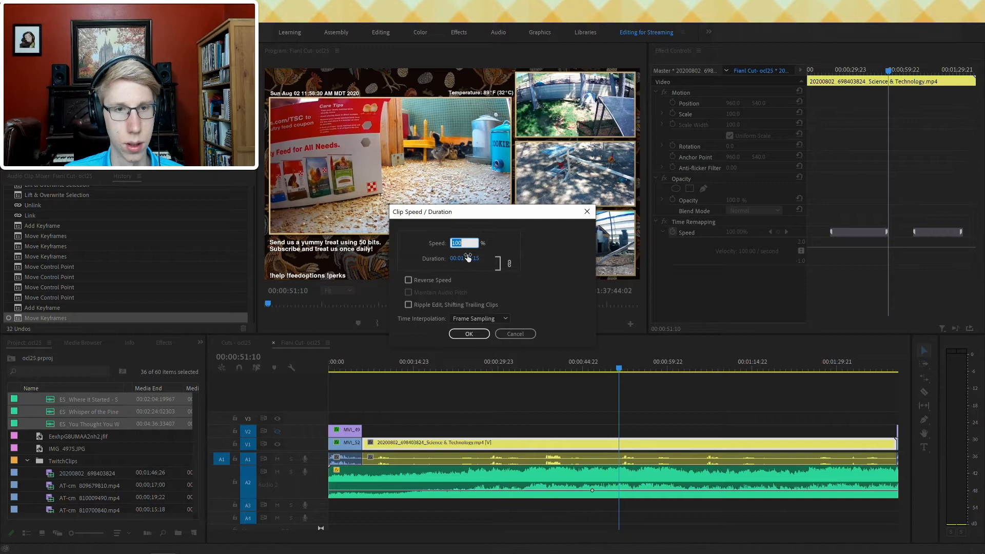
pyautogui.click(478, 318)
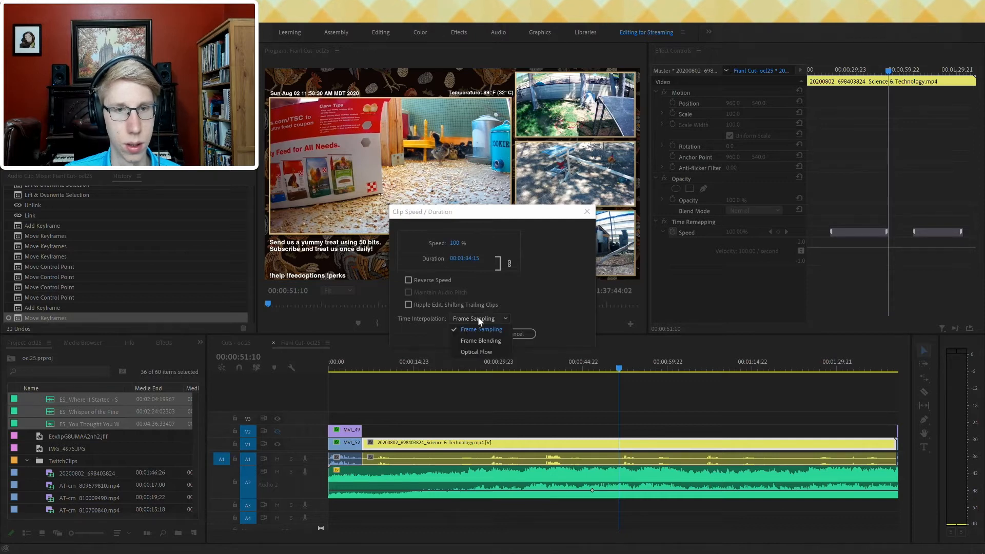
pyautogui.click(504, 296)
pyautogui.click(452, 243)
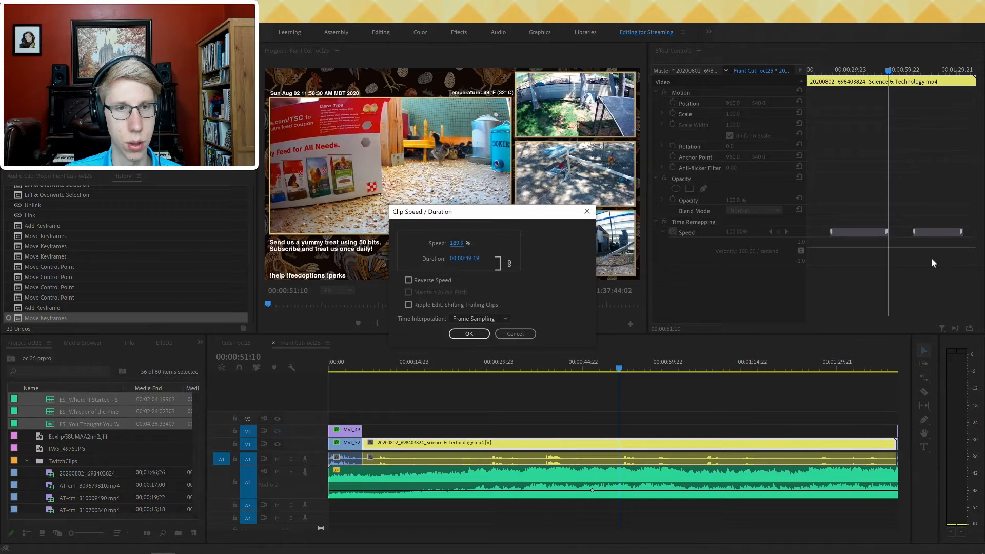
pyautogui.click(468, 333)
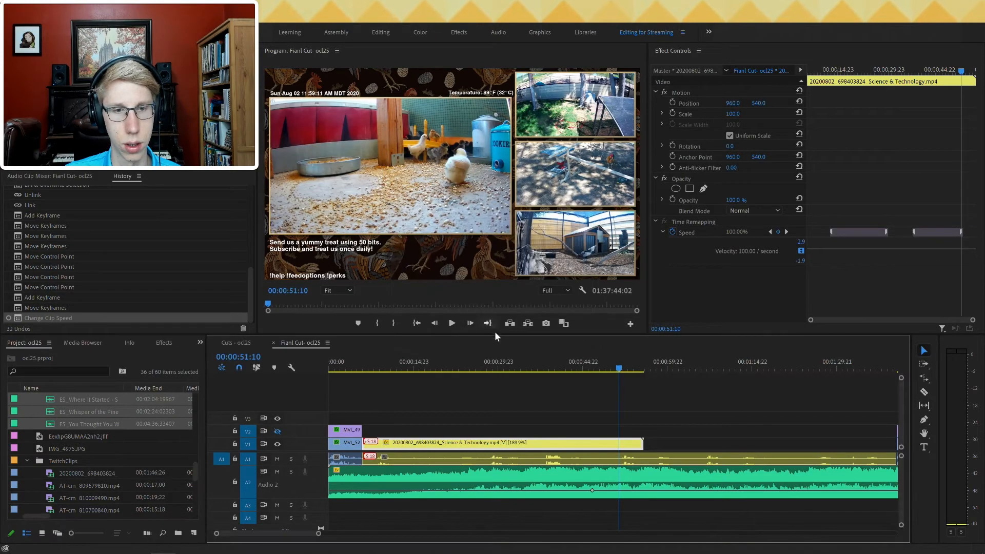
pyautogui.click(671, 457)
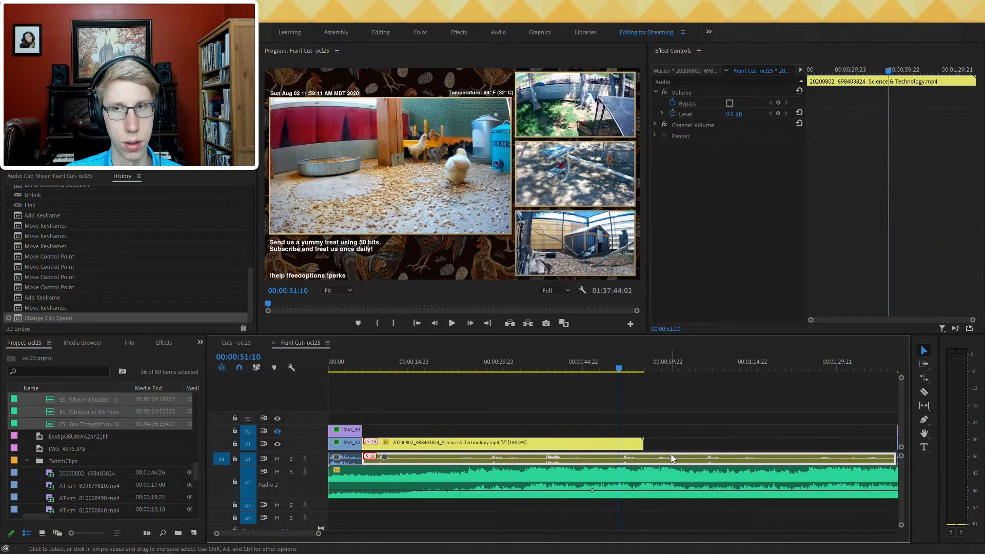
pyautogui.hotkey('ctrl', 'z')
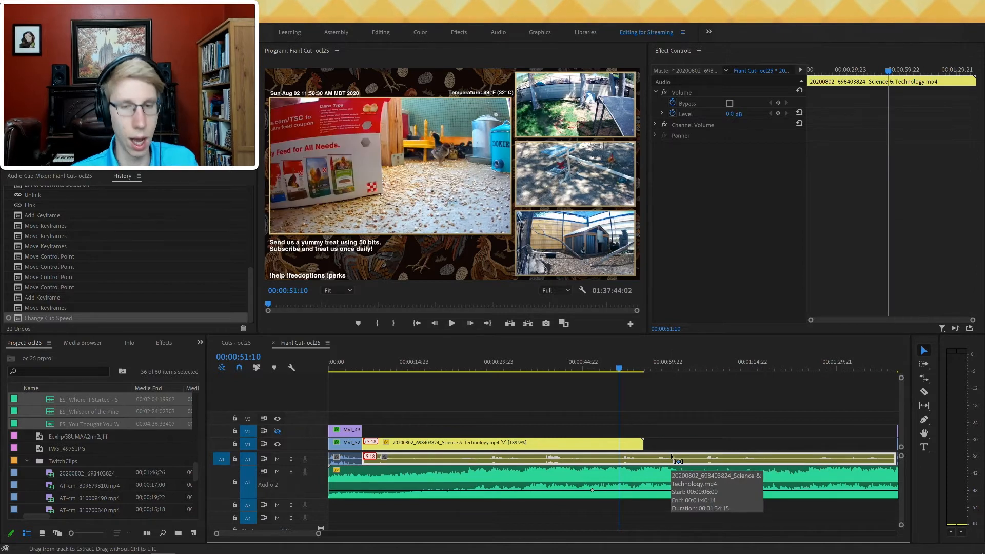
# - Make a subsequence from the Science & Technology clip's video and audio
pyautogui.moveTo(715, 401); pyautogui.dragTo(693, 455)
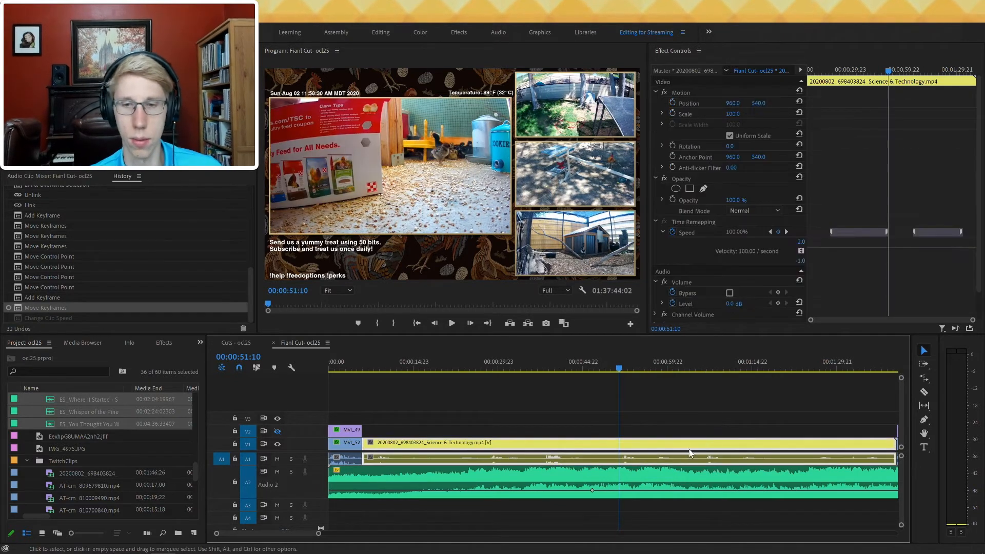
pyautogui.rightClick(693, 455)
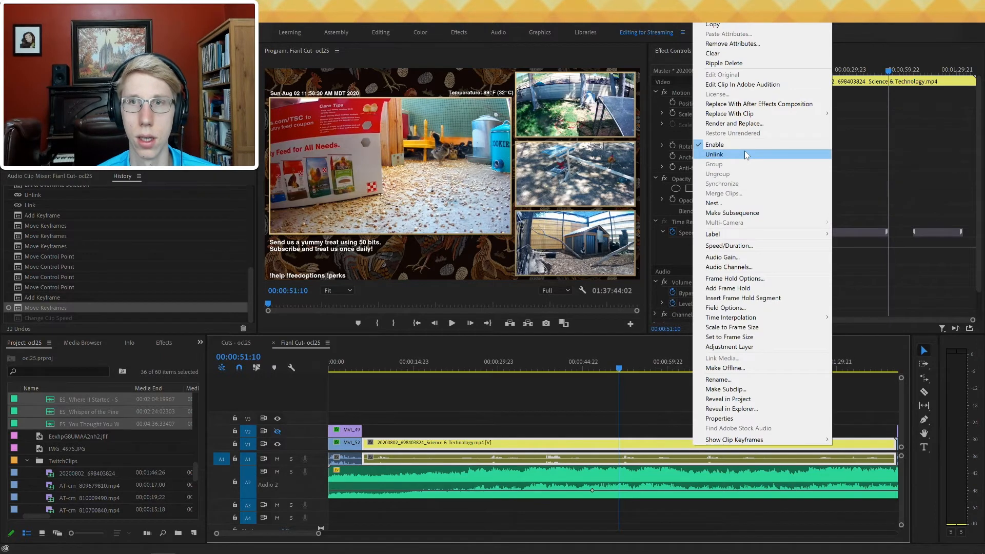
pyautogui.click(719, 212)
pyautogui.click(483, 405)
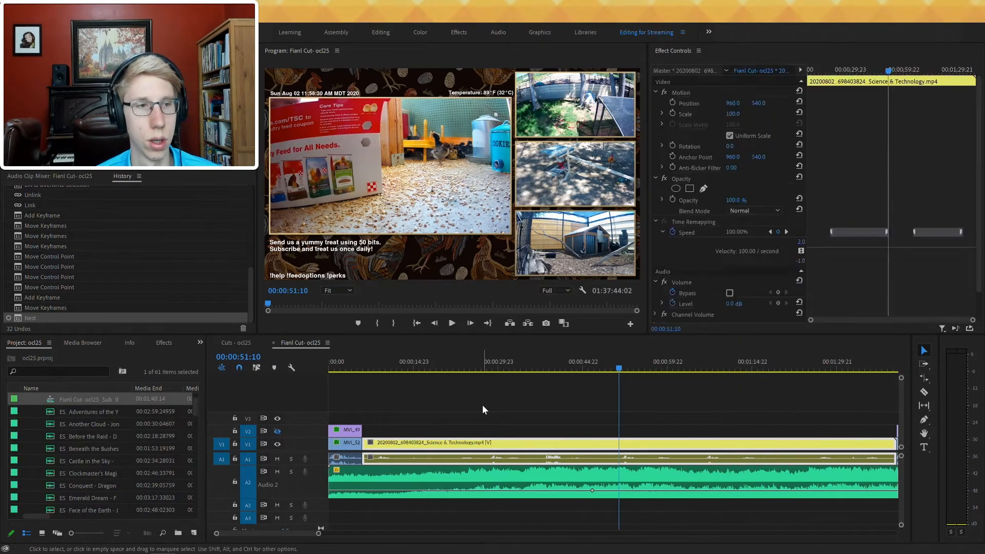
# - Unlink the Science & Technology clip's video from its audio
pyautogui.click(488, 440)
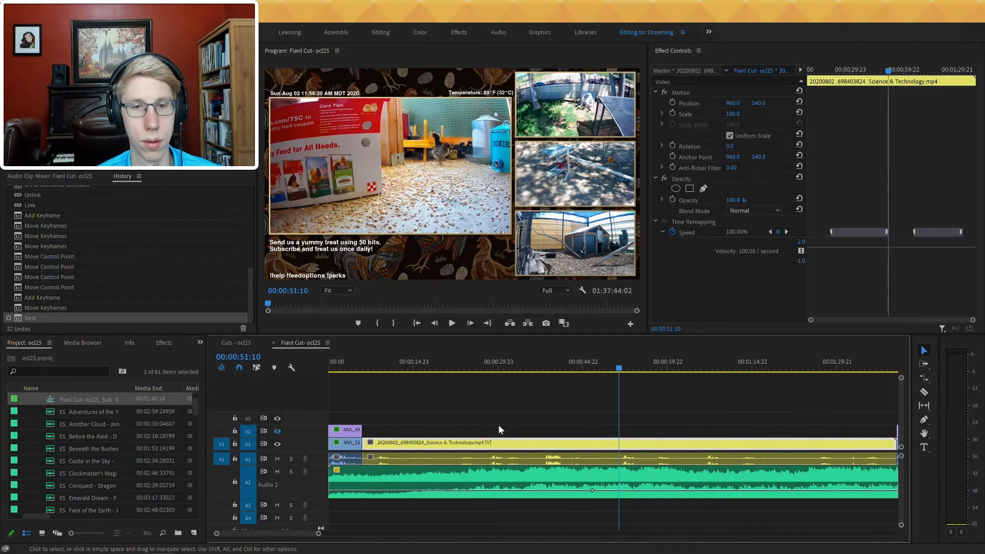
pyautogui.rightClick(530, 445)
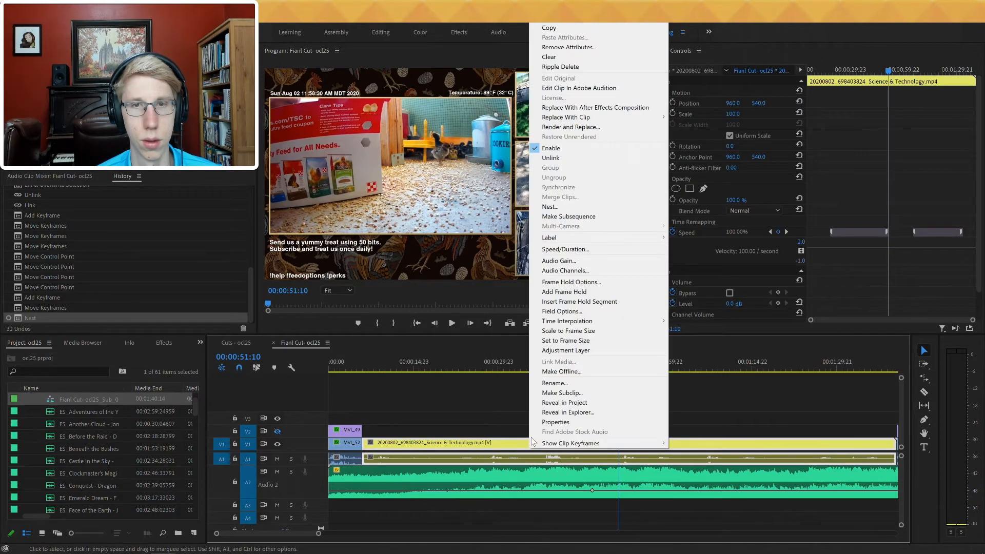
pyautogui.click(570, 158)
pyautogui.click(481, 405)
pyautogui.click(486, 440)
# - Select the unlinked Science & Technology video and audio together, disable them and enable them again
pyautogui.rightClick(487, 448)
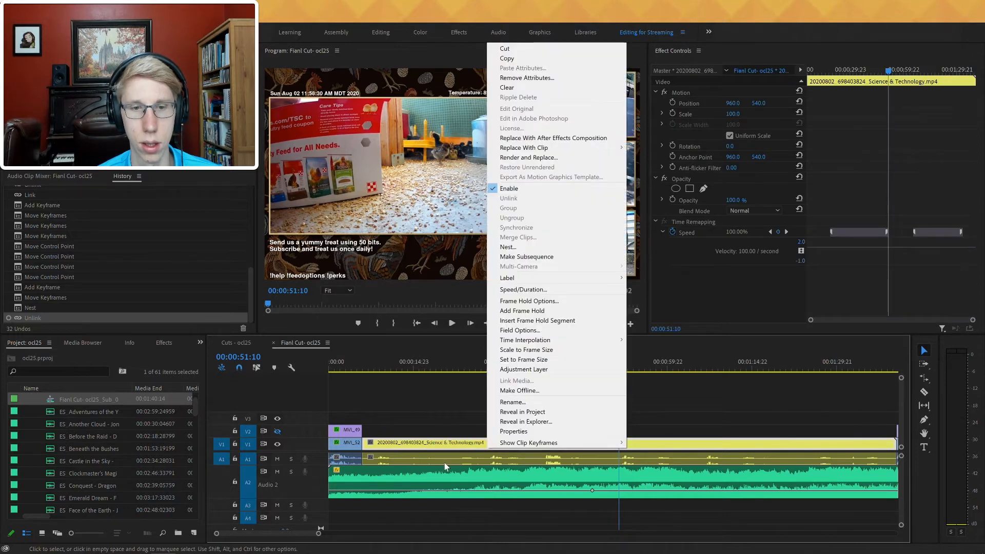
pyautogui.click(445, 462)
pyautogui.rightClick(445, 463)
pyautogui.click(437, 435)
pyautogui.click(442, 463)
pyautogui.rightClick(444, 467)
pyautogui.click(470, 155)
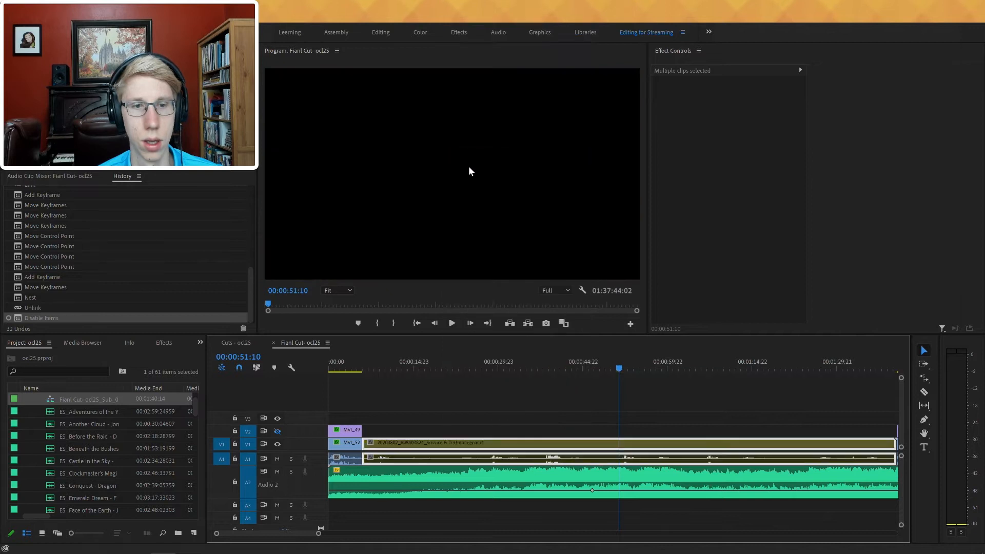
pyautogui.rightClick(462, 451)
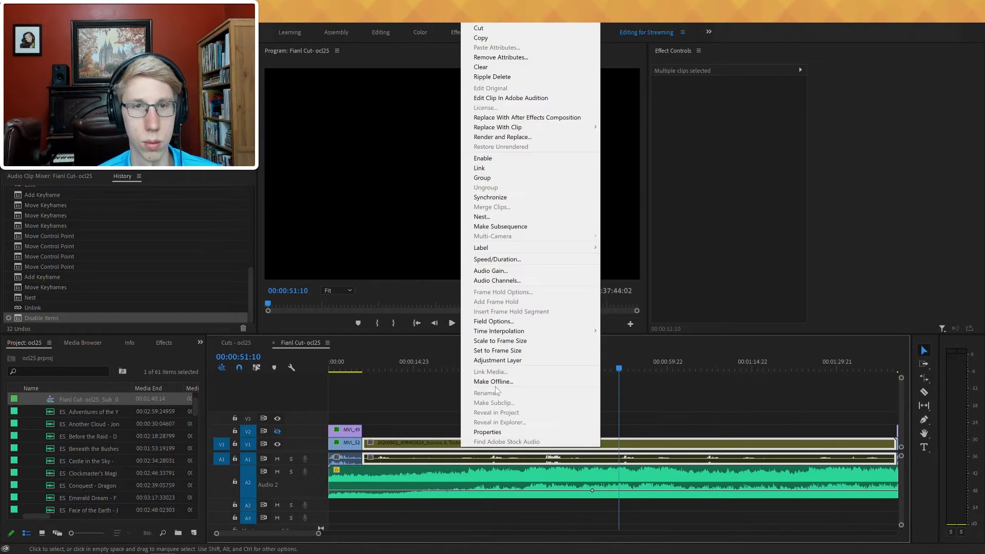
pyautogui.click(508, 157)
# - Link the Science & Technology video and audio back together
pyautogui.rightClick(470, 442)
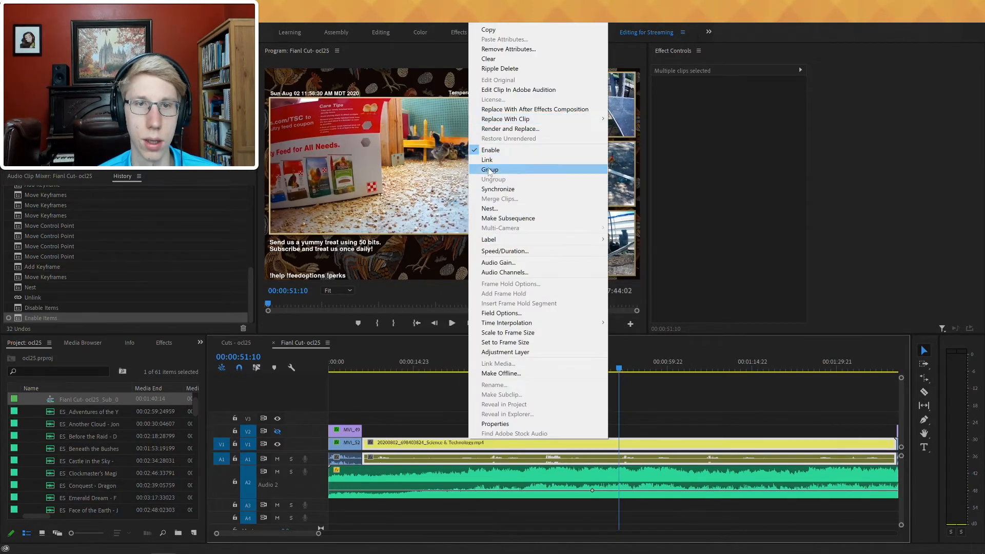
pyautogui.click(505, 159)
pyautogui.click(585, 387)
# - Play the Science & Technology clip and remove both keyframes of its second speed ramp
pyautogui.press('space')
pyautogui.press('space')
pyautogui.press('space')
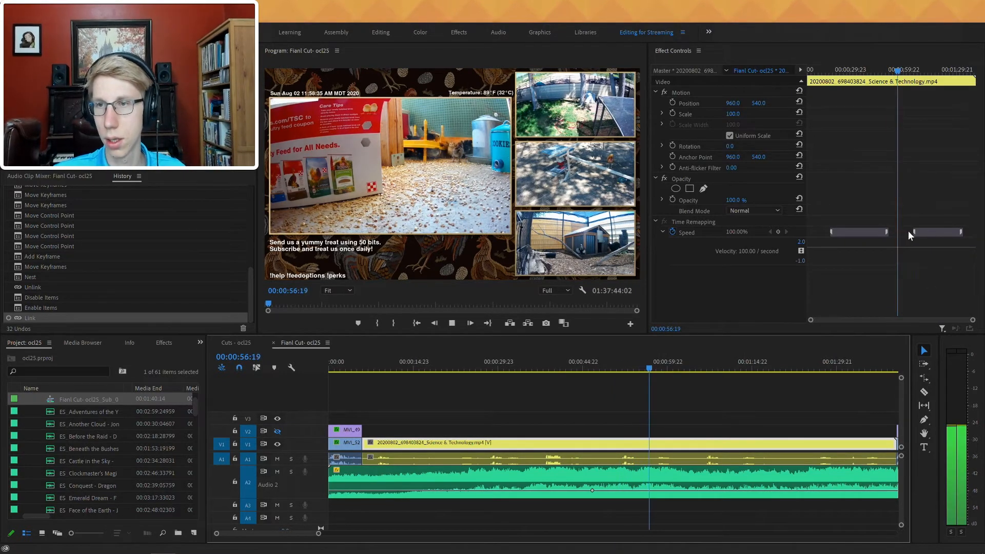
pyautogui.click(913, 230)
pyautogui.press('Delete')
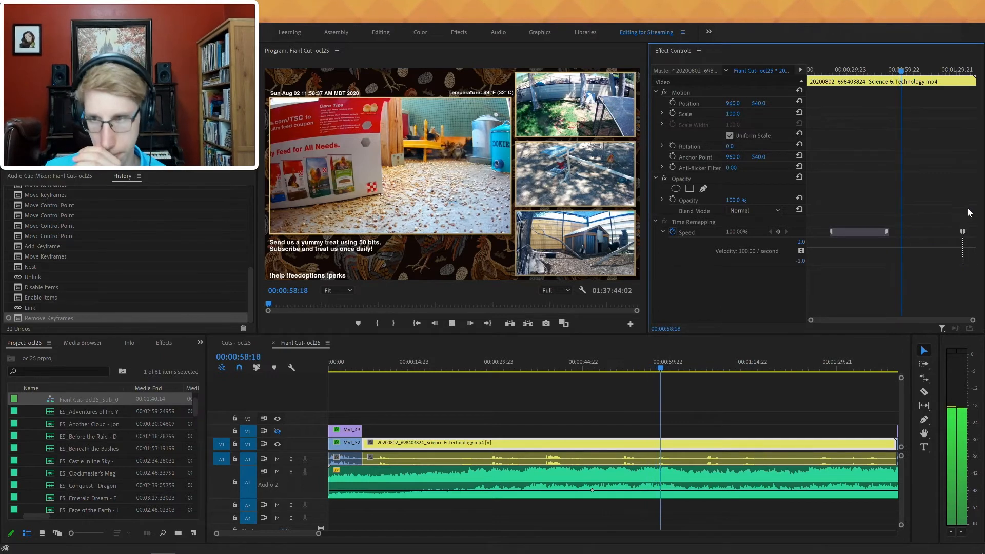
pyautogui.press('Delete')
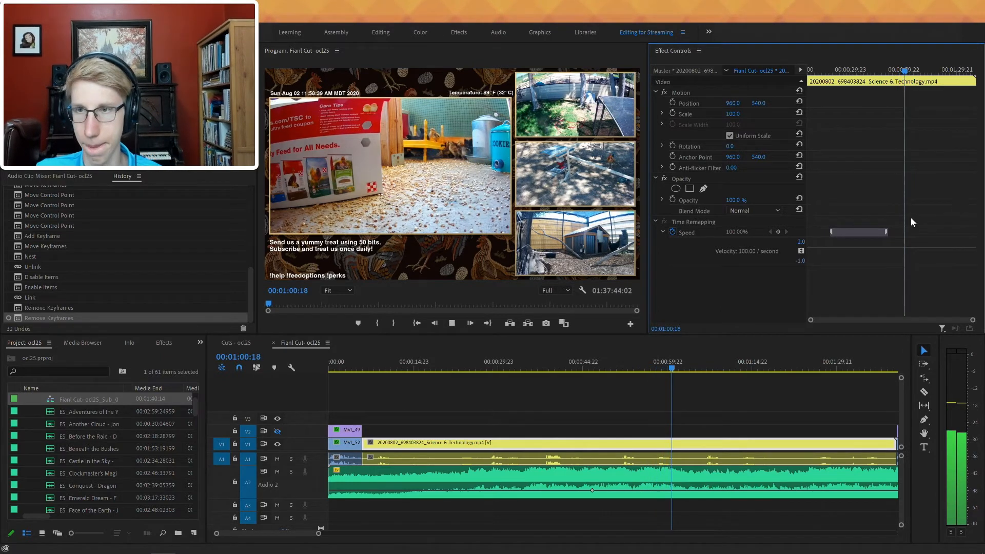
# - Raise the velocity graph's upper limit to 7.0 with the playhead at 00:00:27:07, and save the project
pyautogui.click(853, 71)
pyautogui.moveTo(854, 70); pyautogui.dragTo(849, 110)
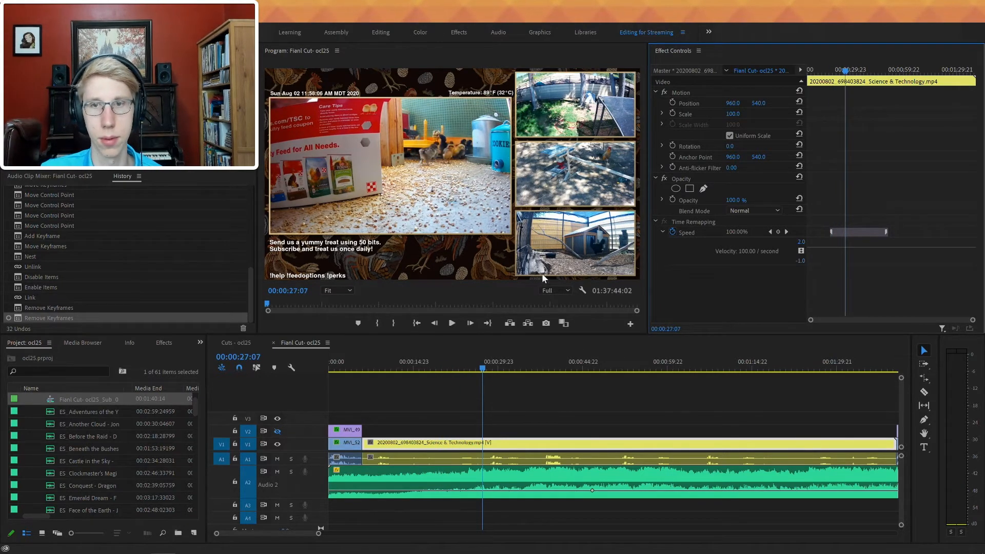
pyautogui.moveTo(832, 244); pyautogui.dragTo(875, 280)
pyautogui.moveTo(805, 278); pyautogui.dragTo(767, 270)
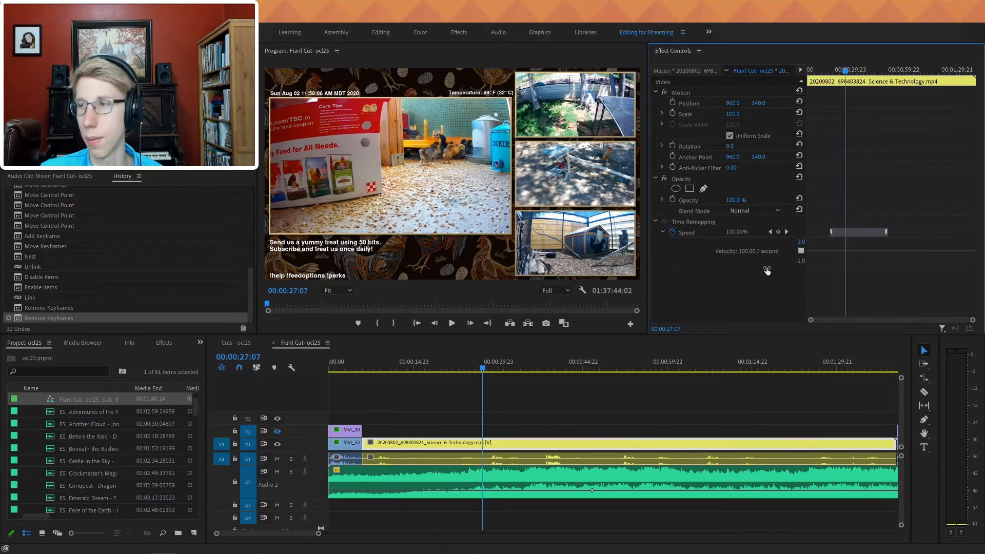
pyautogui.click(802, 251)
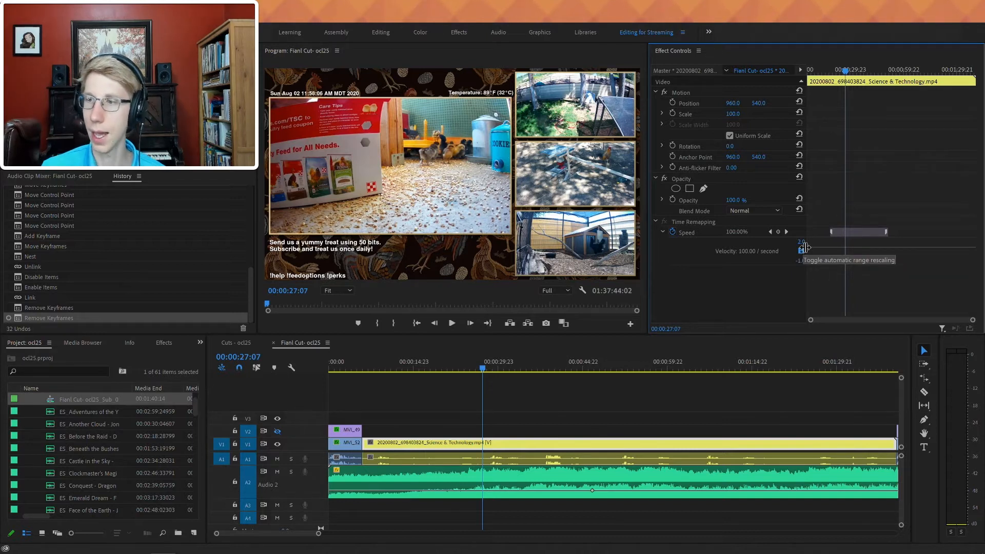
pyautogui.hotkey('ctrl', 's')
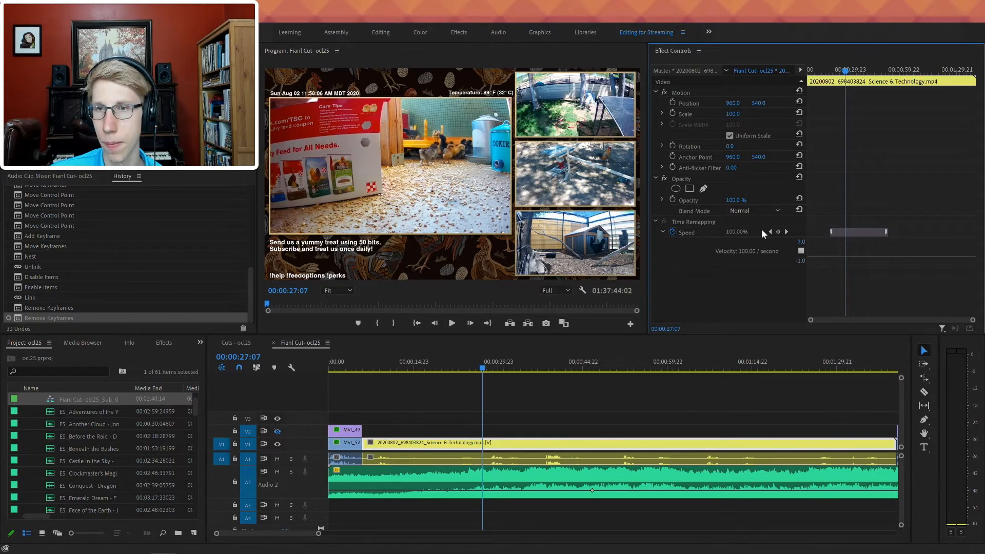
# - Add a speed keyframe at 00:00:15:05, split it into a short ramp, and tilt the curve handle of the existing longer ramp
pyautogui.click(824, 70)
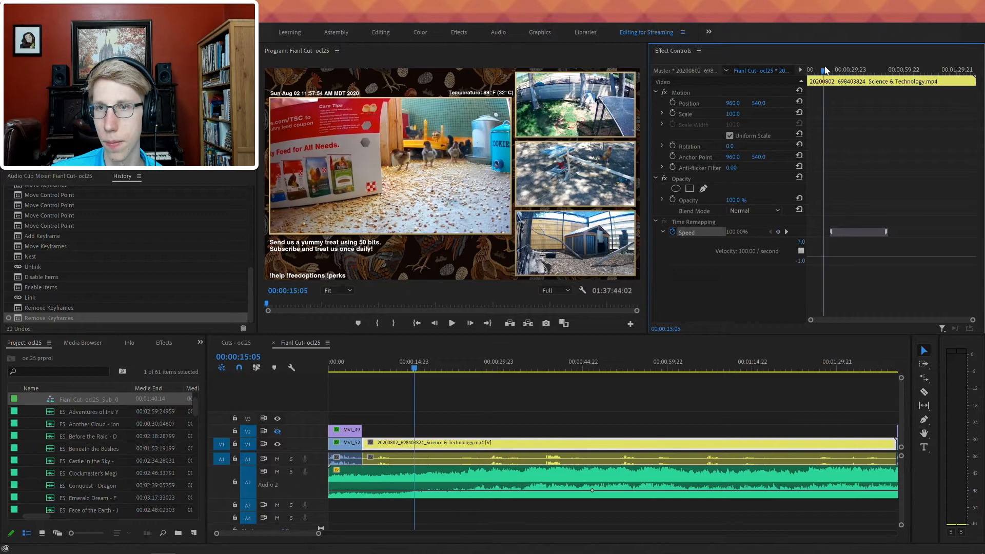
pyautogui.click(778, 231)
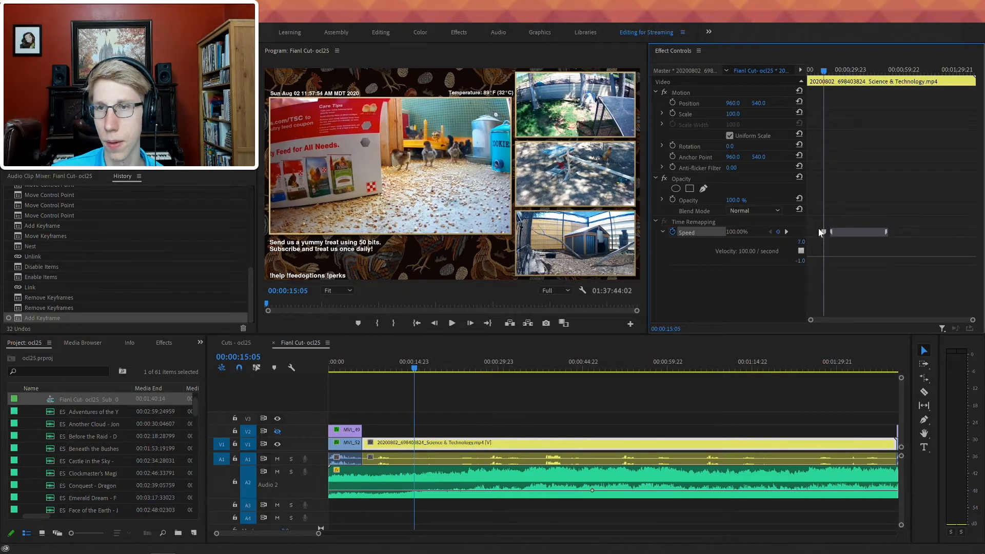
pyautogui.moveTo(825, 234); pyautogui.dragTo(914, 240)
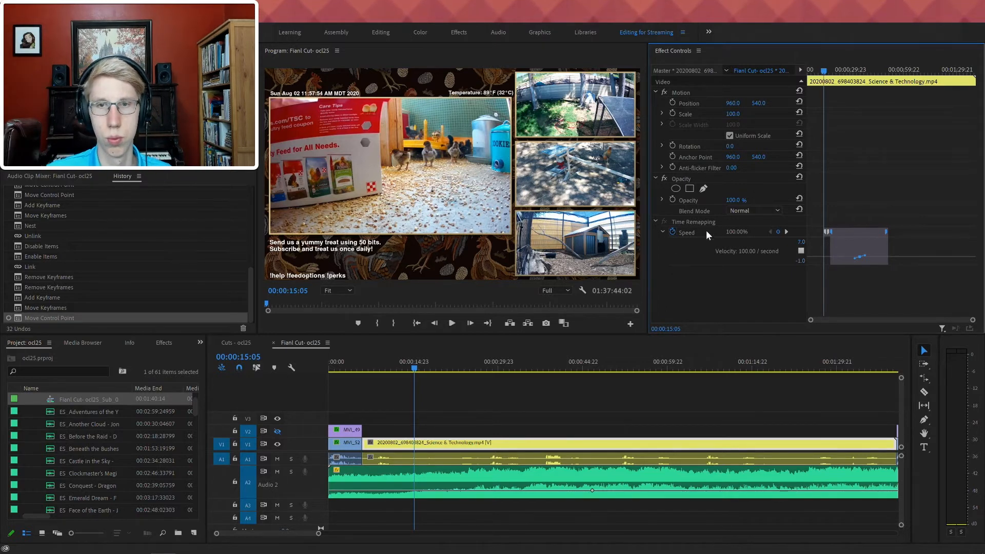
pyautogui.click(662, 232)
pyautogui.click(663, 232)
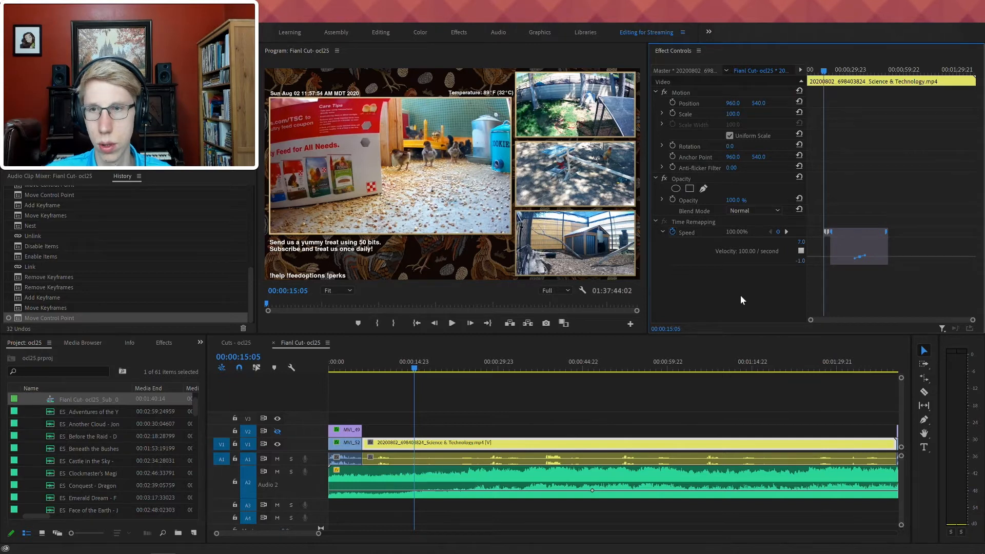
pyautogui.click(662, 231)
pyautogui.click(656, 221)
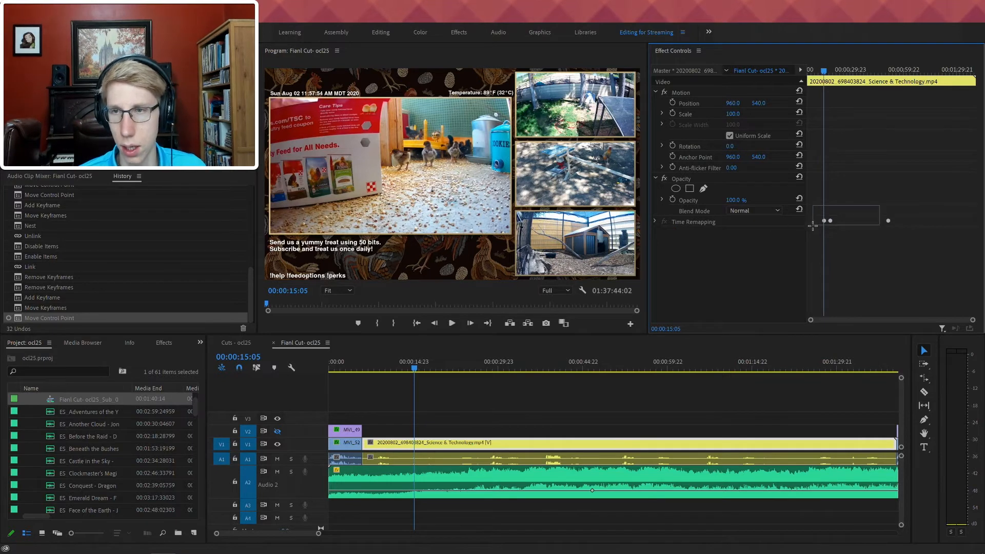
pyautogui.click(656, 222)
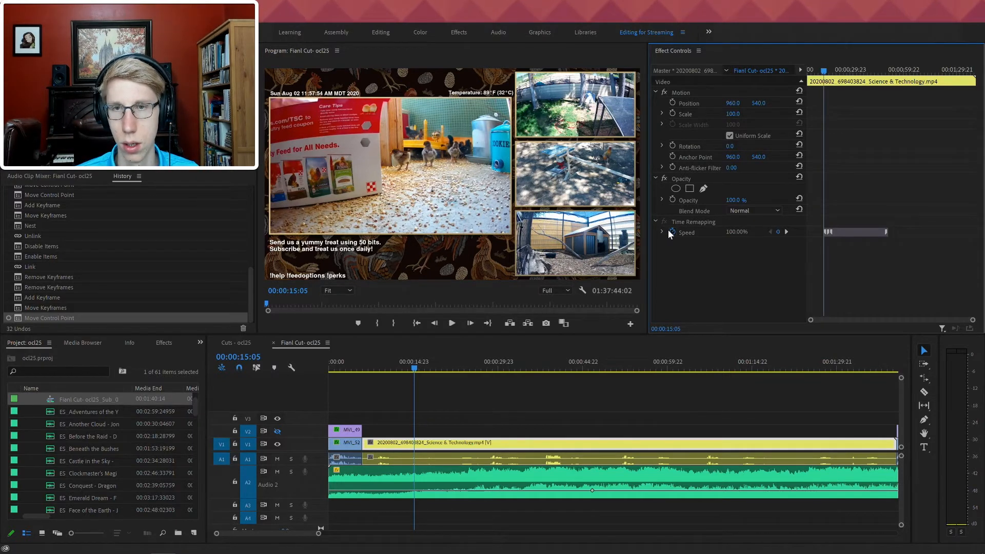
pyautogui.click(662, 232)
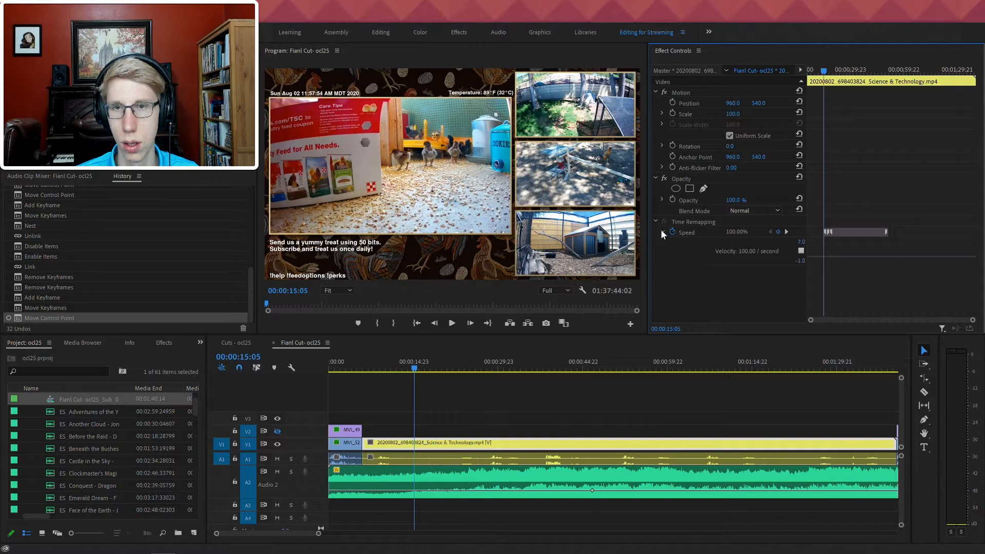
# - Search the effects for "ime" and apply Posterize Time to the Science & Technology clip
pyautogui.click(164, 342)
pyautogui.rightClick(85, 355)
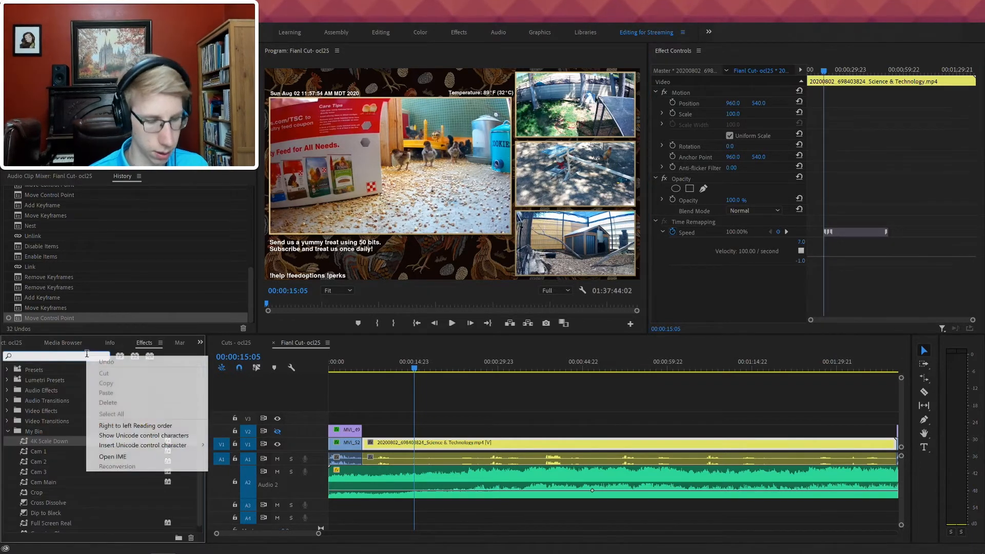
pyautogui.press('Escape')
pyautogui.write('ime')
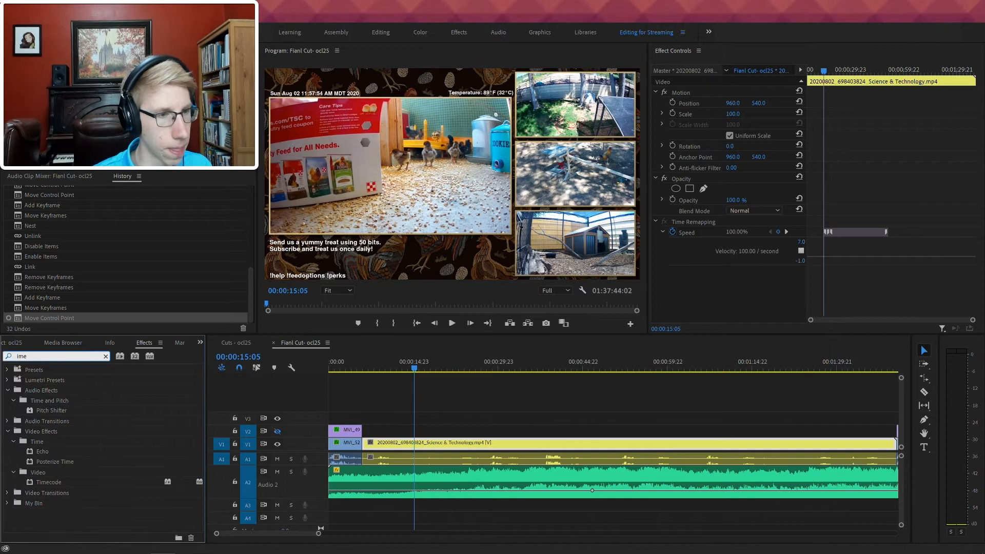
pyautogui.click(56, 461)
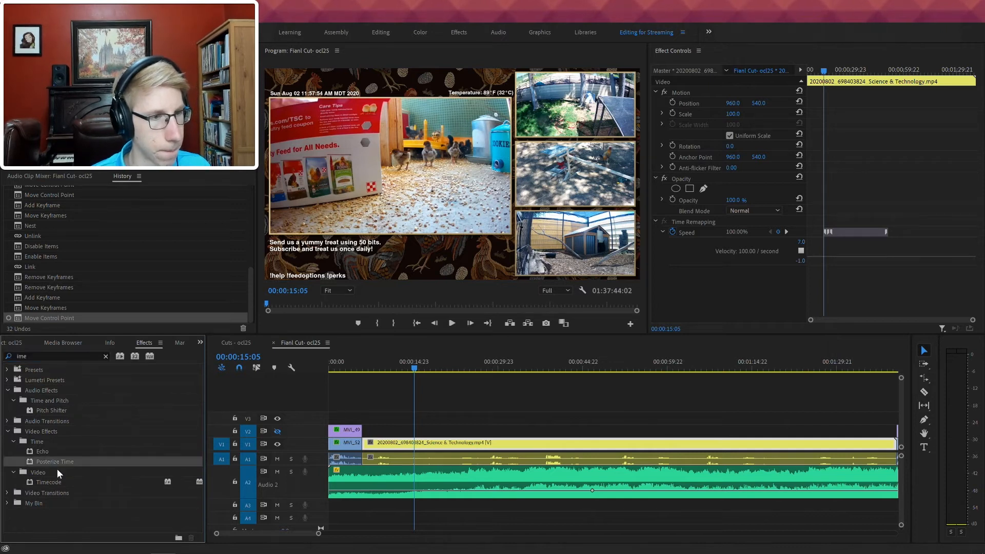
pyautogui.moveTo(64, 460); pyautogui.dragTo(489, 447)
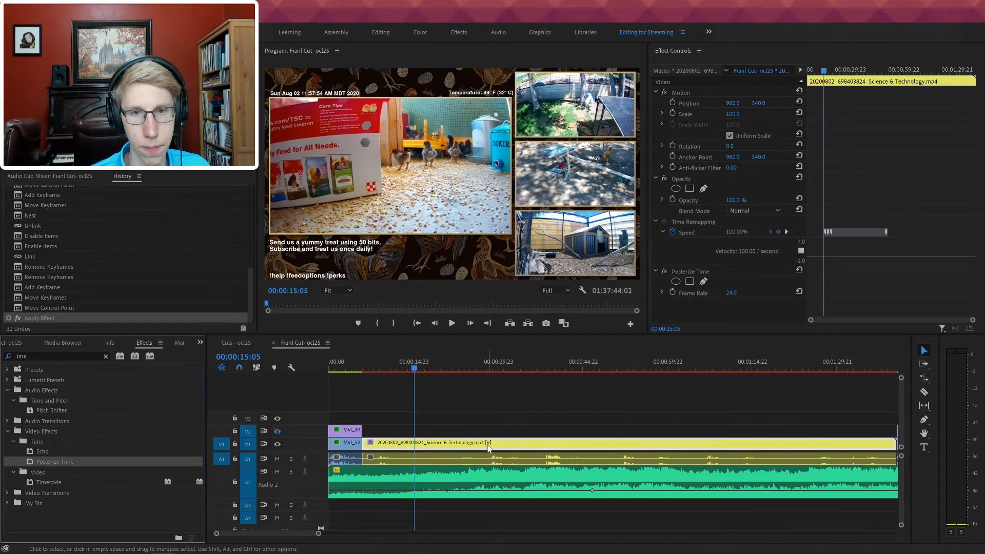
# - Try Posterize Time frame rates of 99.0 and 1.0 with playback, undo the 1.0 setting, and play the clip again
pyautogui.press('space')
pyautogui.moveTo(728, 293); pyautogui.dragTo(671, 293)
pyautogui.press('space')
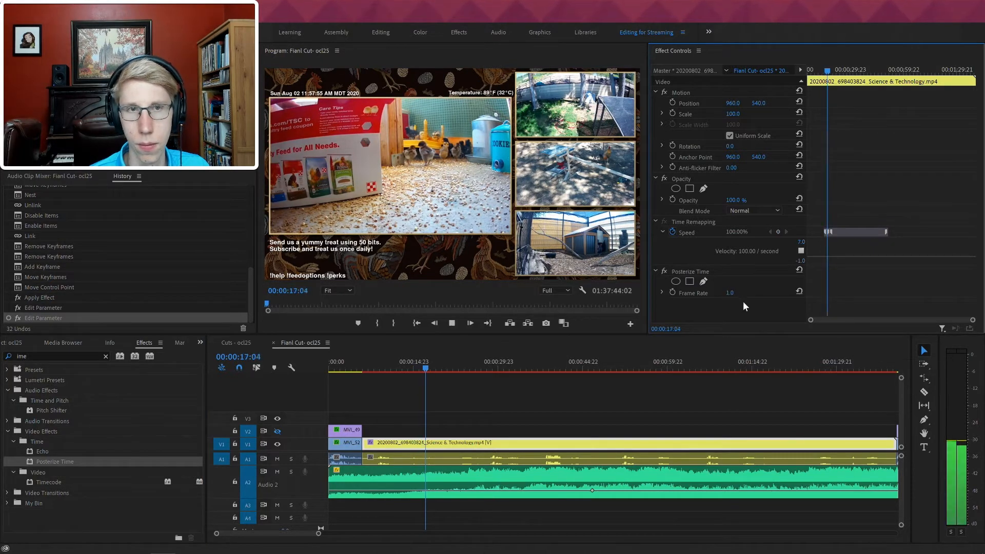
pyautogui.press('space')
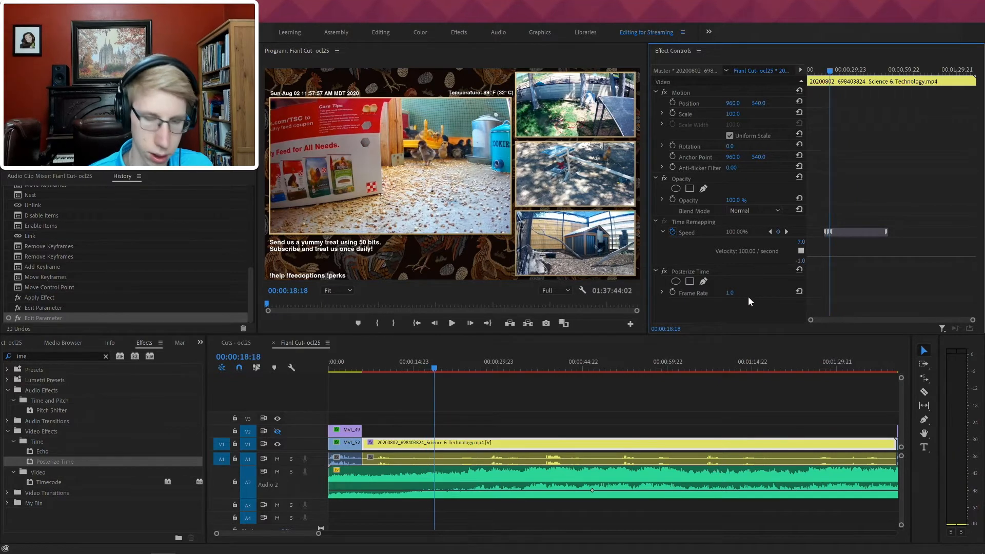
pyautogui.hotkey('ctrl', 'z')
pyautogui.press('space')
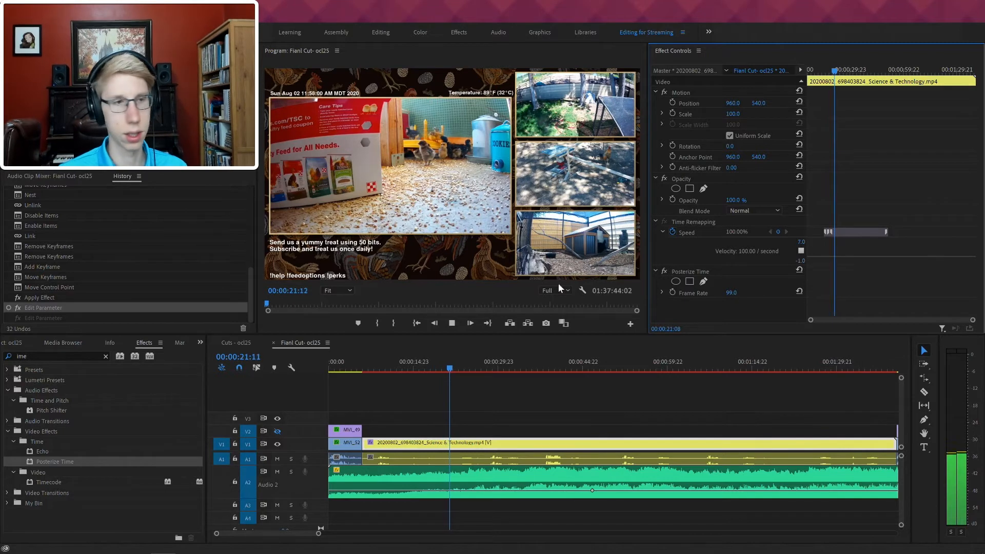
pyautogui.press('space')
# - Remove the Posterize Time effect and all speed keyframes from the Science & Technology clip
pyautogui.click(697, 268)
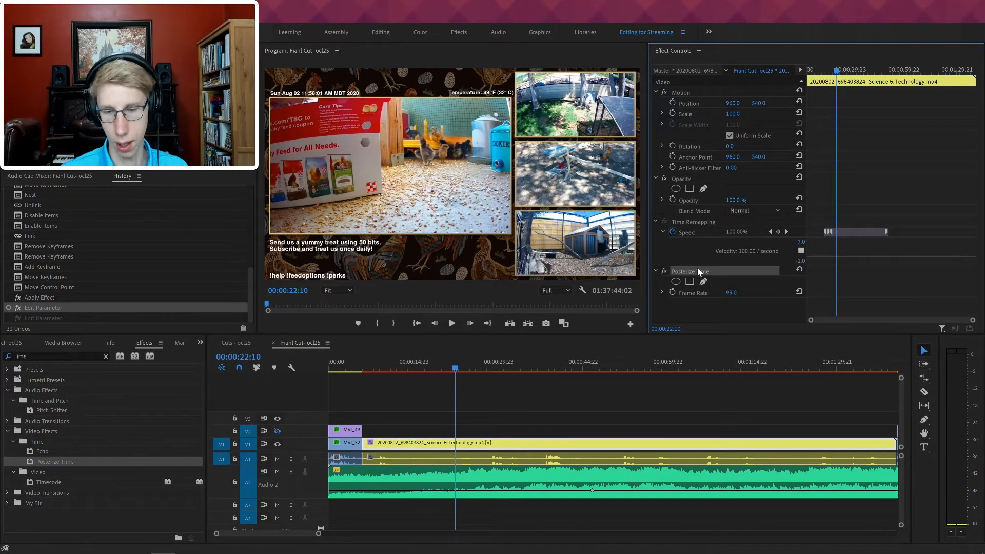
pyautogui.press('Delete')
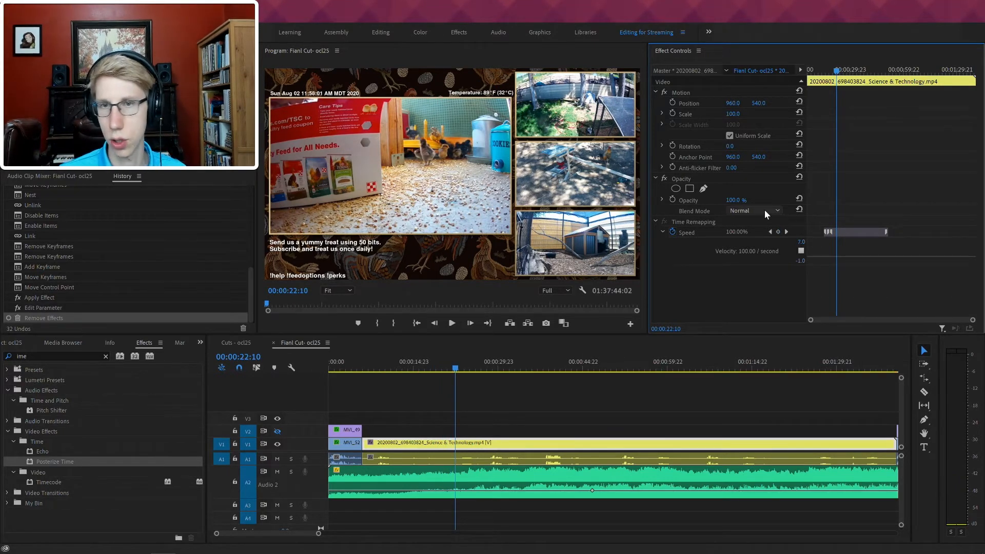
pyautogui.click(700, 219)
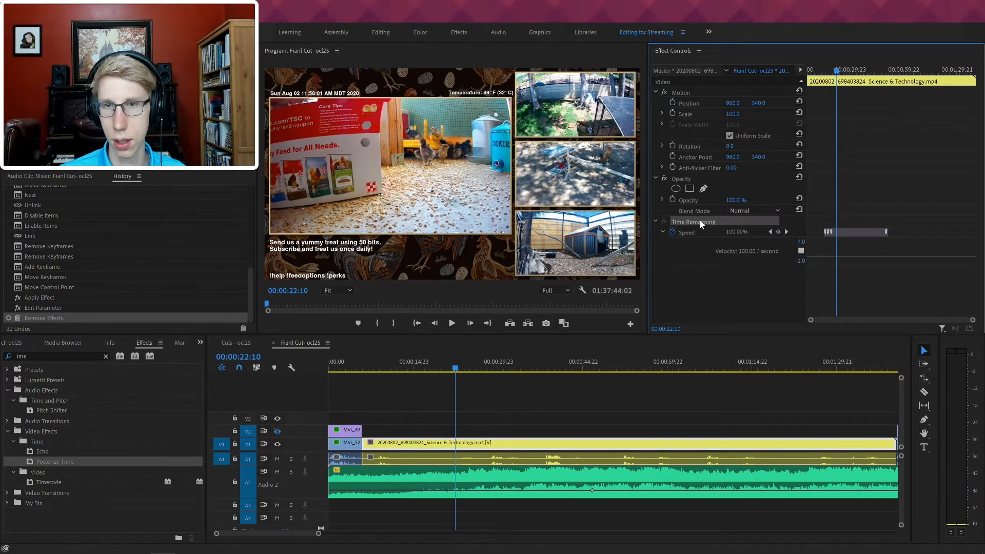
pyautogui.click(847, 232)
pyautogui.press('Delete')
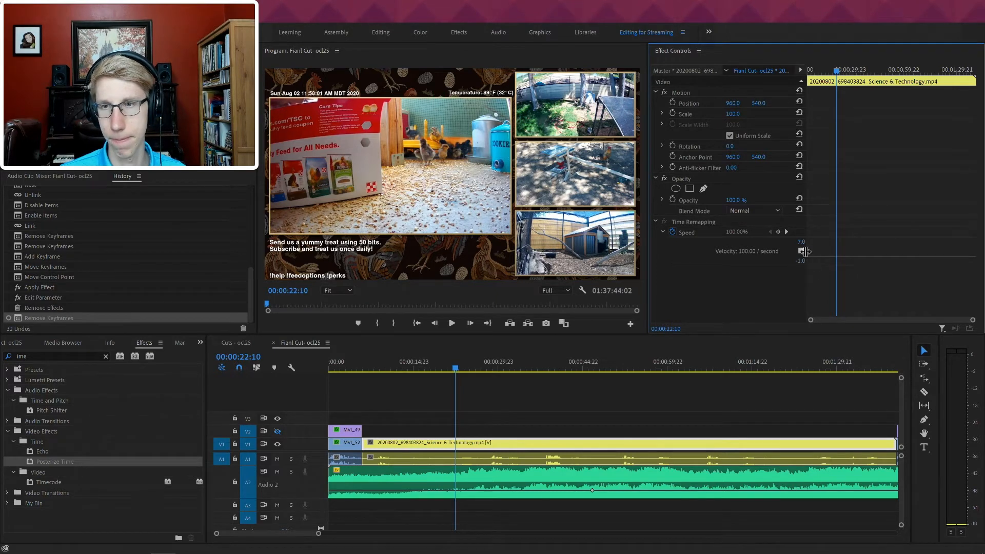
# - Play the Science & Technology clip from 00:00:22:10 to check it without speed keyframes
pyautogui.press('space')
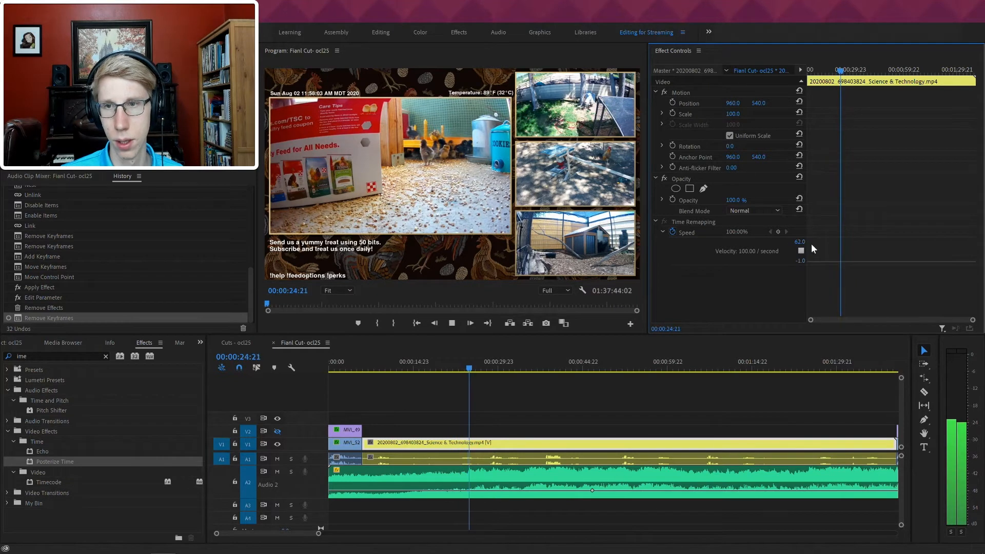
pyautogui.press('space')
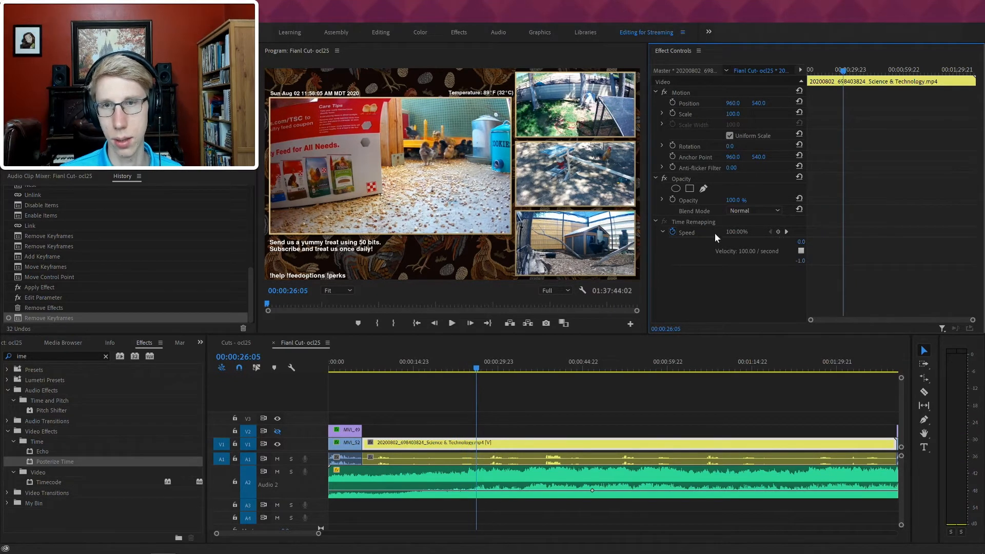
pyautogui.press('space')
pyautogui.press('space')
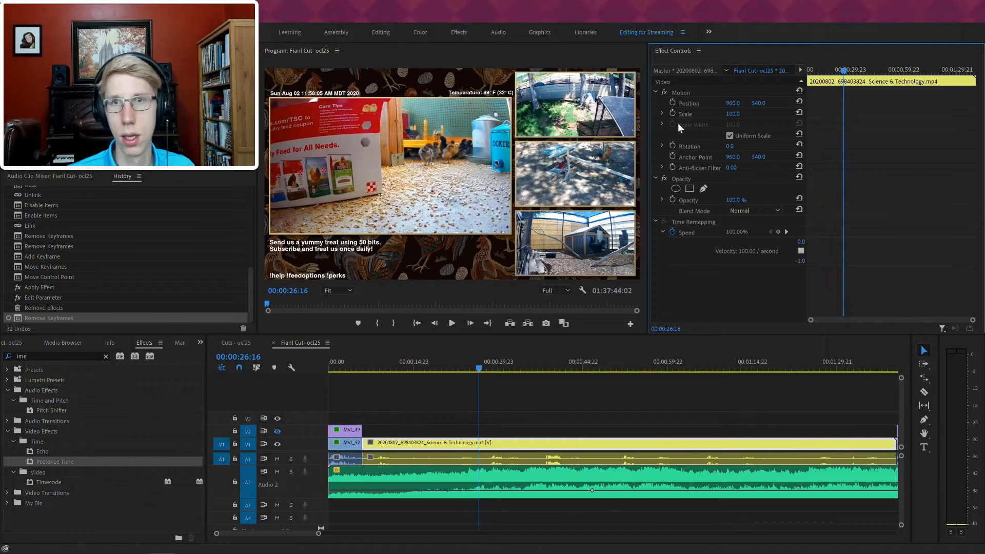
# - Try scaling the Science & Technology clip to 104 with its Scale slider, and undo the change
pyautogui.click(661, 113)
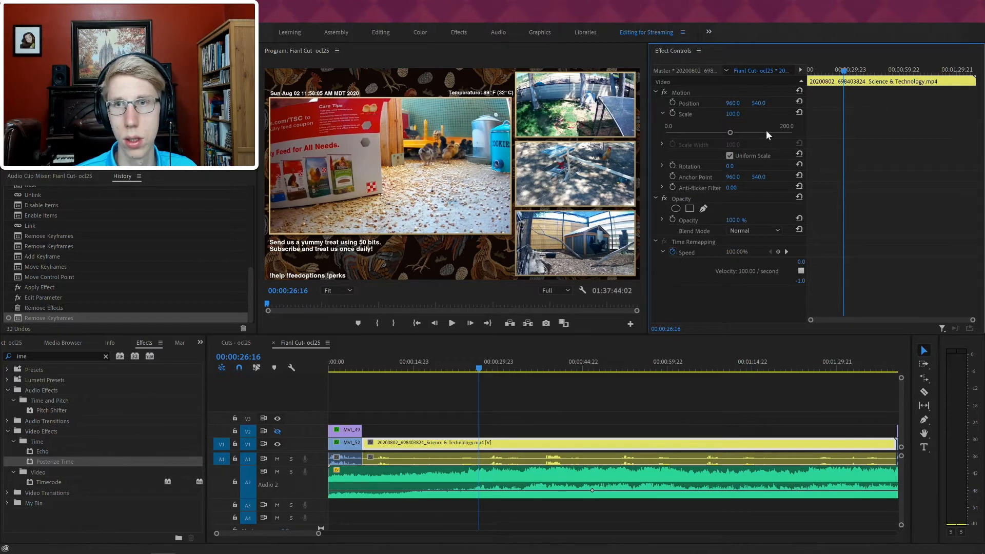
pyautogui.moveTo(729, 133)
pyautogui.mouseDown()
pyautogui.moveTo(761, 137)
pyautogui.moveTo(732, 140)
pyautogui.mouseUp()
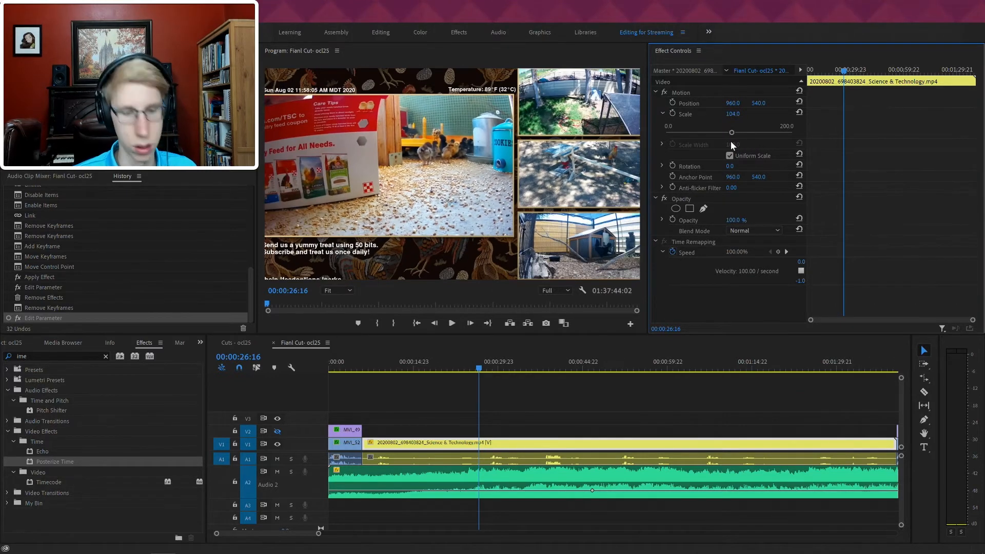
pyautogui.hotkey('ctrl', 'z')
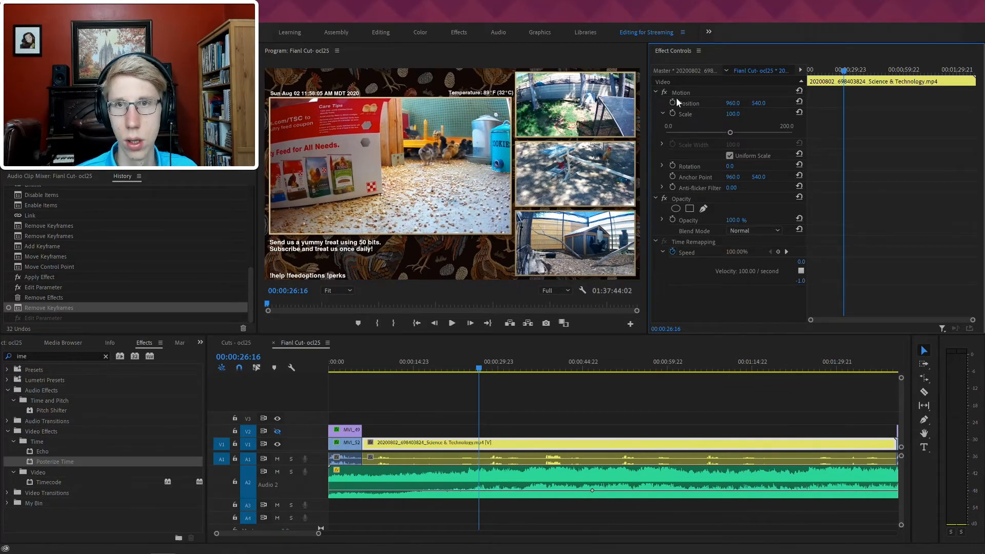
# - Try shifting the clip's vertical position to 651, and undo the change
pyautogui.click(702, 104)
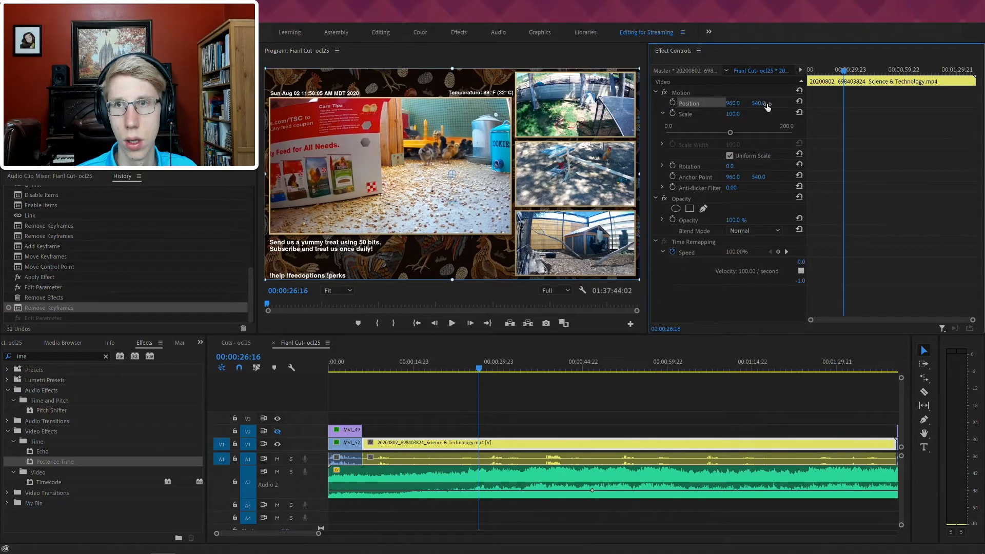
pyautogui.click(783, 103)
pyautogui.moveTo(763, 104); pyautogui.dragTo(765, 104)
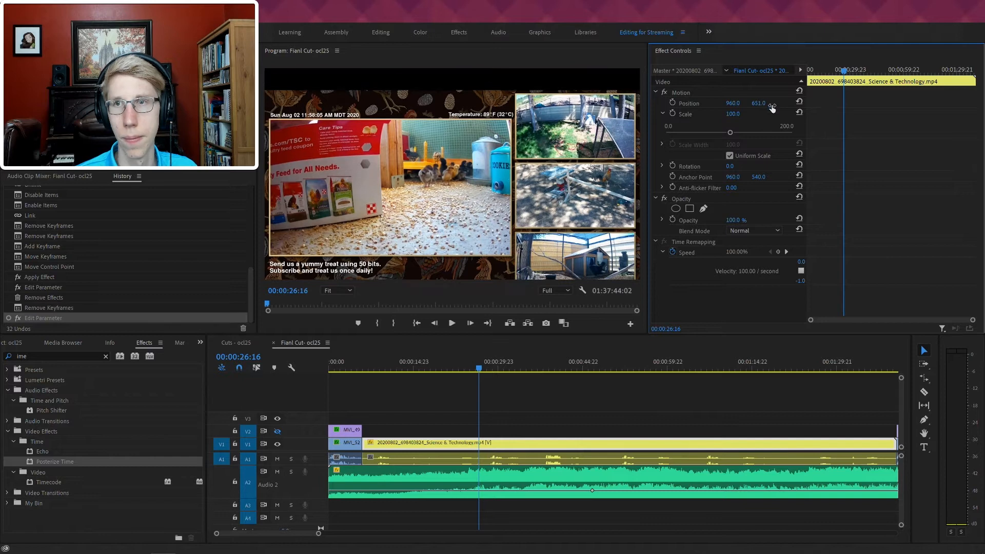
pyautogui.hotkey('ctrl', 'z')
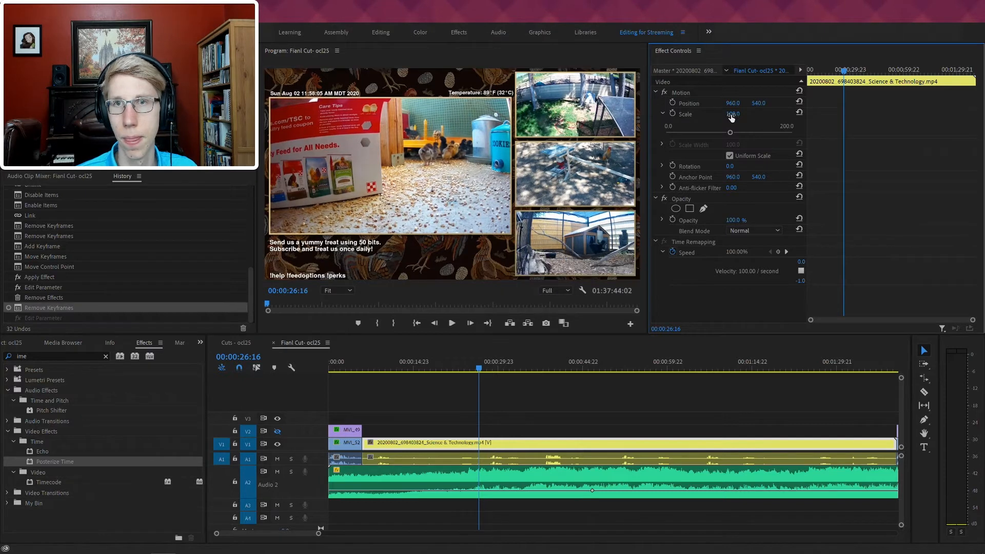
# - Add a Position keyframe at 00:00:26:16, expand its velocity graph, and raise the graph's upper limit to 2024
pyautogui.click(673, 103)
pyautogui.click(843, 103)
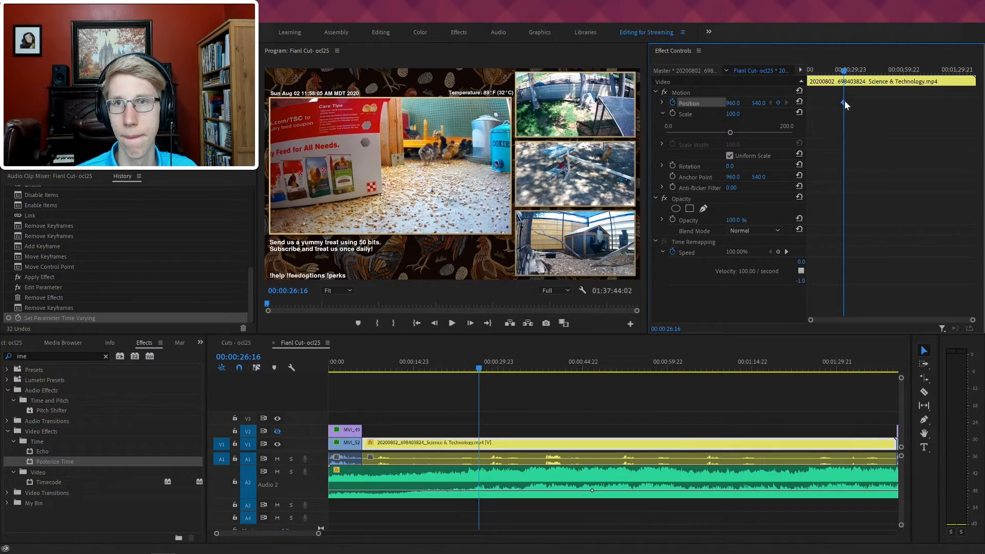
pyautogui.click(662, 102)
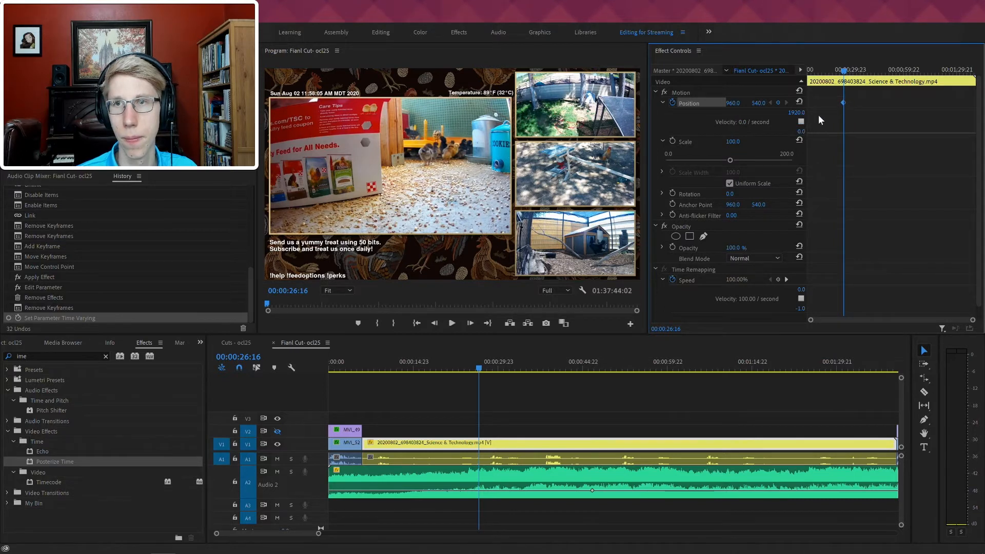
pyautogui.moveTo(801, 132); pyautogui.dragTo(743, 133)
pyautogui.click(802, 122)
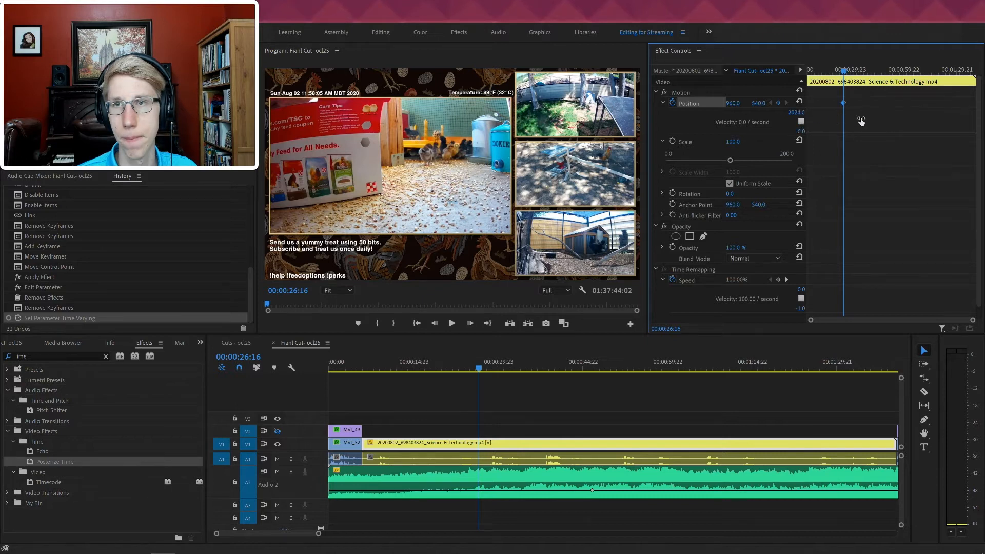
# - Undo the edits back to where Posterize Time was first applied, including the Position keyframe and the speed keyframe removal
pyautogui.hotkey('ctrl', 'z')
pyautogui.hotkey('ctrl', 'z')
pyautogui.hotkey('ctrl', 'z')
pyautogui.hotkey('ctrl', 'z')
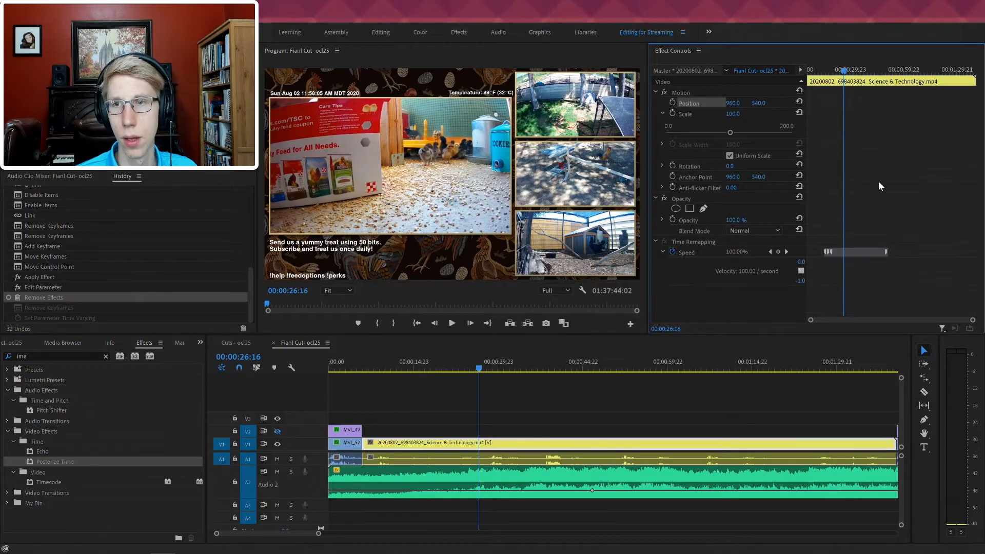
# - Remove all speed keyframes before the last one and delete the Posterize Time effect from the Science & Technology clip
pyautogui.moveTo(888, 211); pyautogui.dragTo(823, 294)
pyautogui.press('Delete')
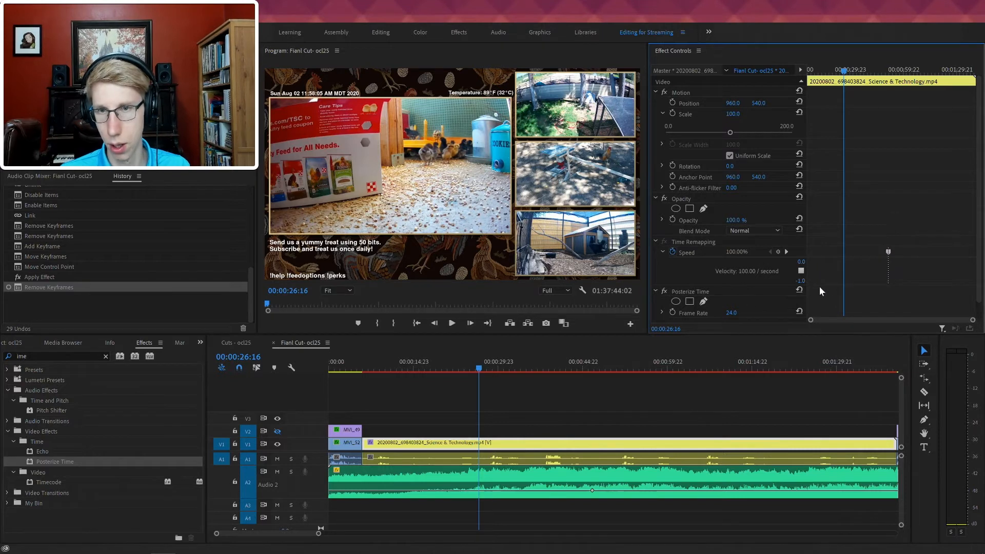
pyautogui.click(690, 288)
pyautogui.press('Delete')
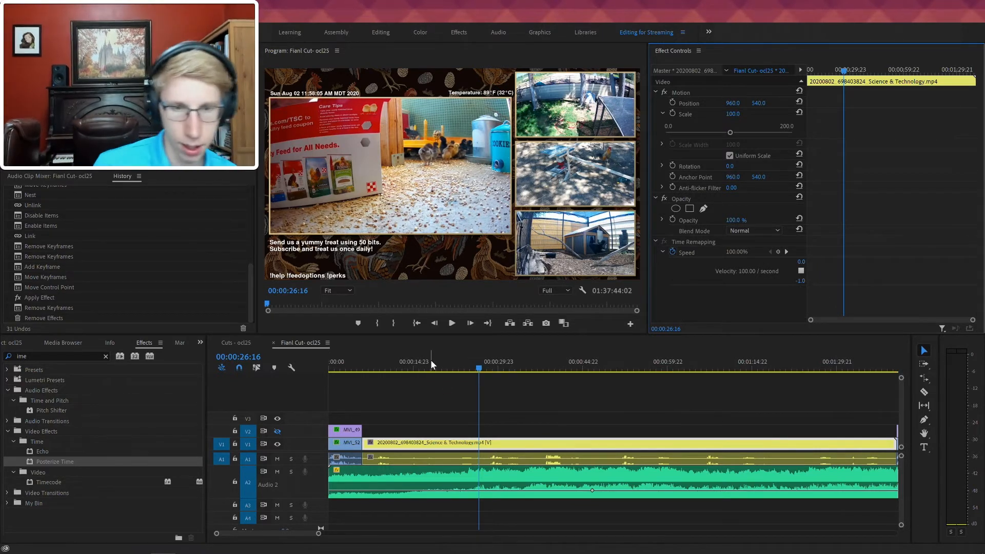
# - Split the Science & Technology clip at 00:00:26:16 and inspect the Time Interpolation options of the second part
pyautogui.rightClick(483, 441)
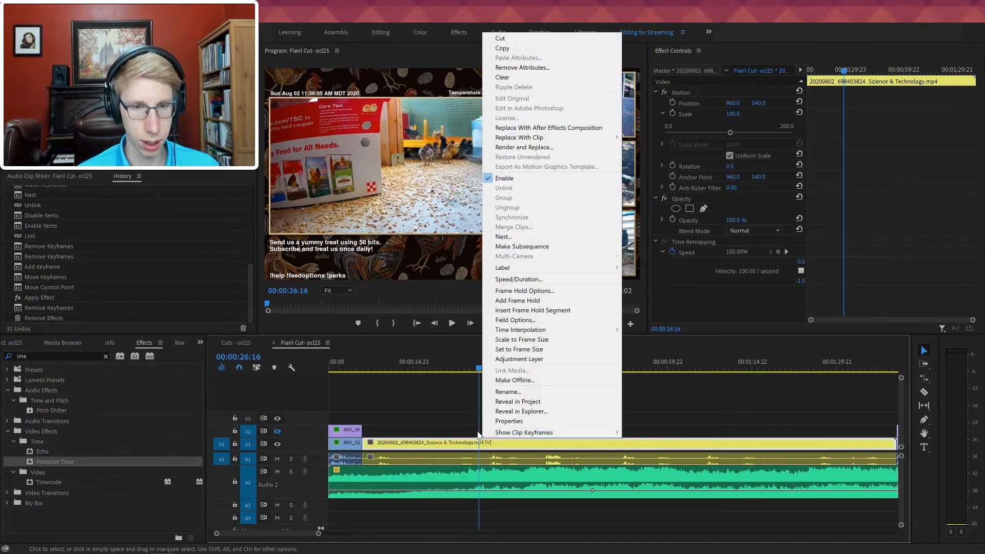
pyautogui.click(478, 440)
pyautogui.press('c')
pyautogui.click(481, 443)
pyautogui.press('v')
pyautogui.rightClick(493, 450)
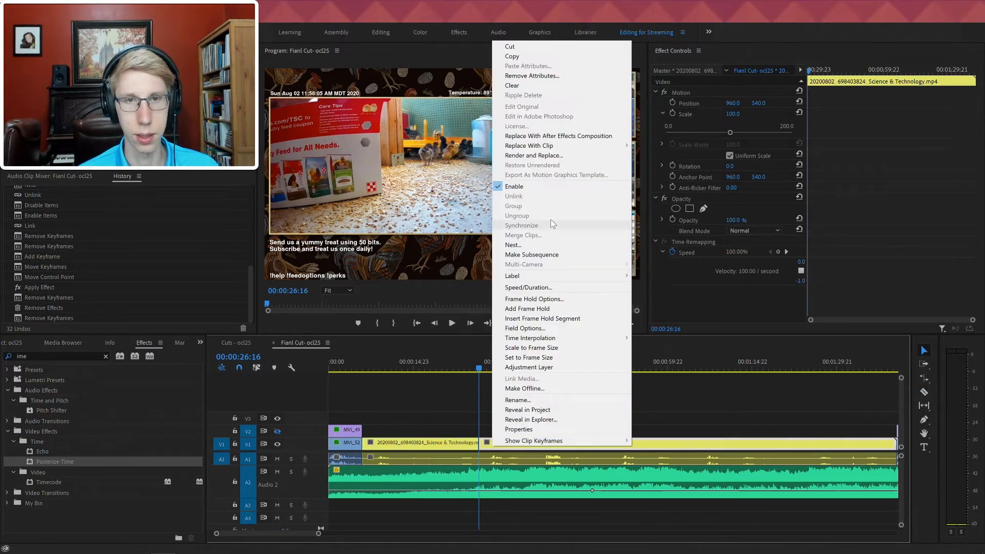
pyautogui.moveTo(528, 338)
pyautogui.click(654, 338)
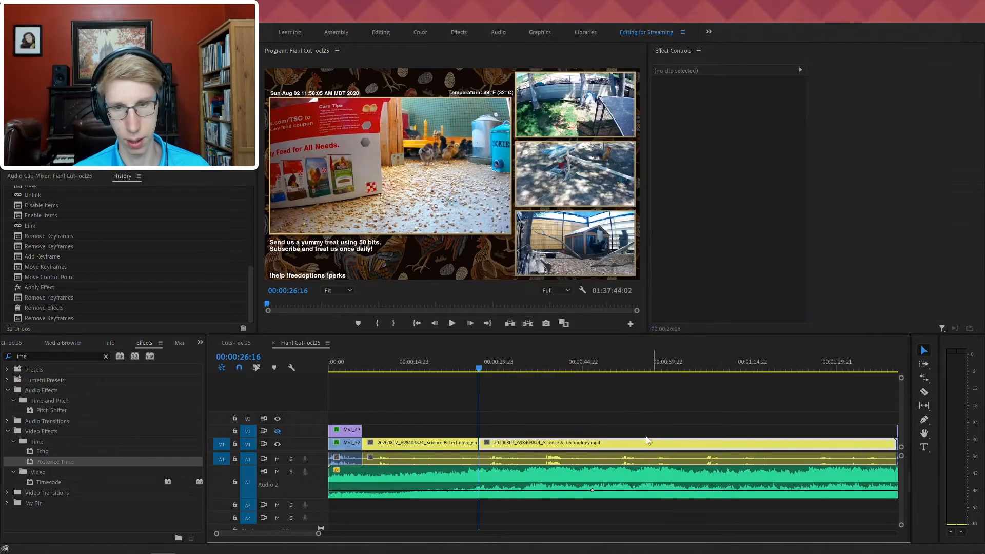
# - Set the speed of the part after the cut to 500 and scrub through it
pyautogui.hotkey('ctrl', 'r')
pyautogui.write('500')
pyautogui.press('Return')
pyautogui.moveTo(477, 359); pyautogui.dragTo(561, 375)
# - Undo the clip speed change, the split and the last keyframe removal
pyautogui.hotkey('ctrl', 'z')
pyautogui.hotkey('ctrl', 'z')
pyautogui.hotkey('ctrl', 'z')
# - Scrub back through the opening of the Science & Technology clip to review its start
pyautogui.moveTo(400, 371); pyautogui.dragTo(377, 373)
pyautogui.press('\\')
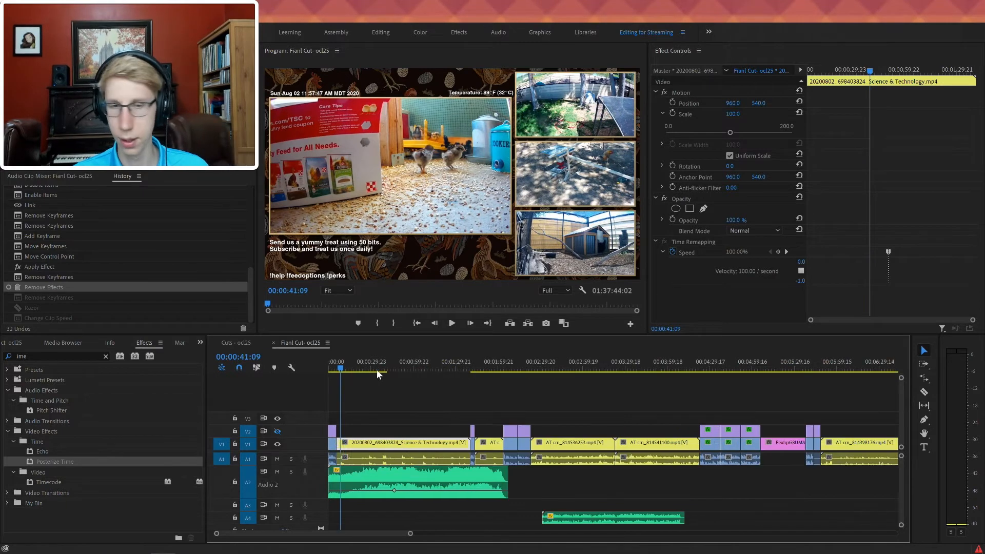
pyautogui.press('\\')
pyautogui.moveTo(353, 360); pyautogui.dragTo(367, 368)
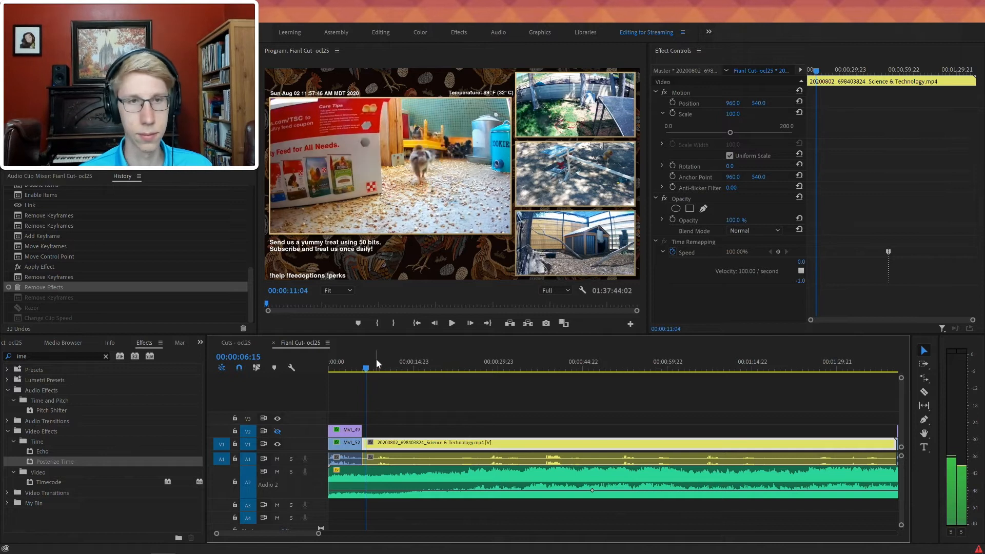
# - Ripple-trim the start of the first Science & Technology clip up to about 00:01:02 in the sequence
pyautogui.press('-')
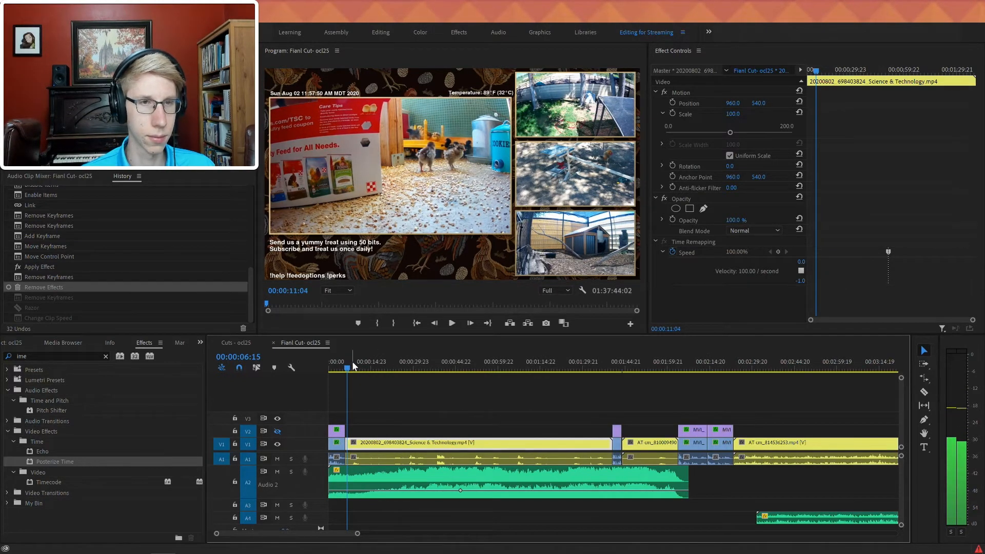
pyautogui.moveTo(448, 370); pyautogui.dragTo(504, 388)
pyautogui.press('q')
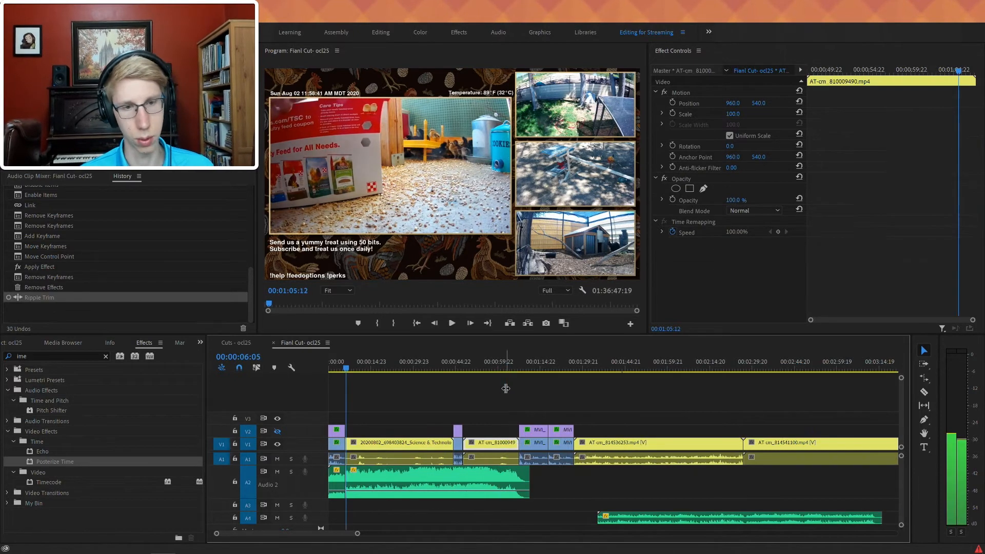
# - Delete the leftover second piece of the song on A2 and extend the first piece to about 00:02:02
pyautogui.click(403, 473)
pyautogui.press('Delete')
pyautogui.moveTo(344, 483); pyautogui.dragTo(678, 483)
# - Trim the start of the song on A2 to about 00:00:15 and play from there
pyautogui.click(234, 482)
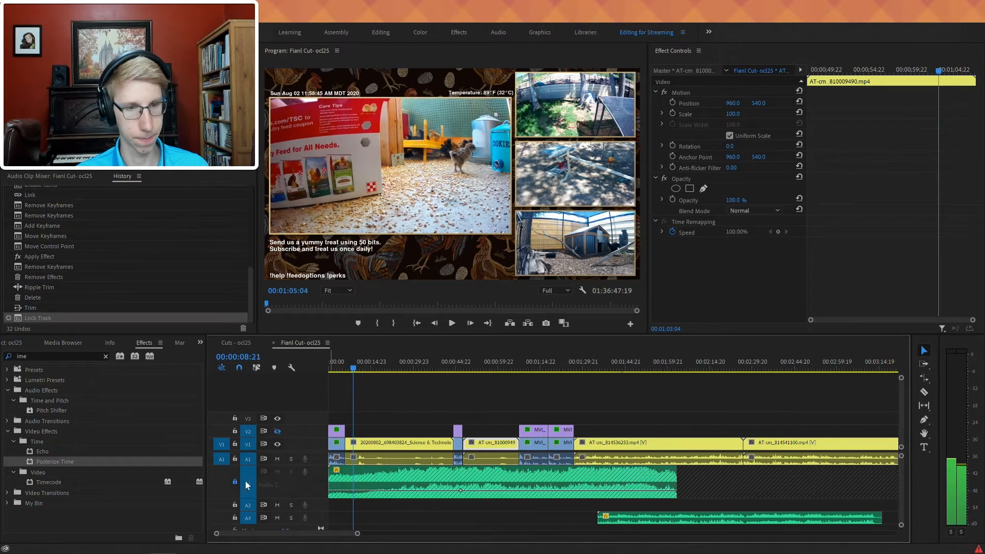
pyautogui.click(362, 365)
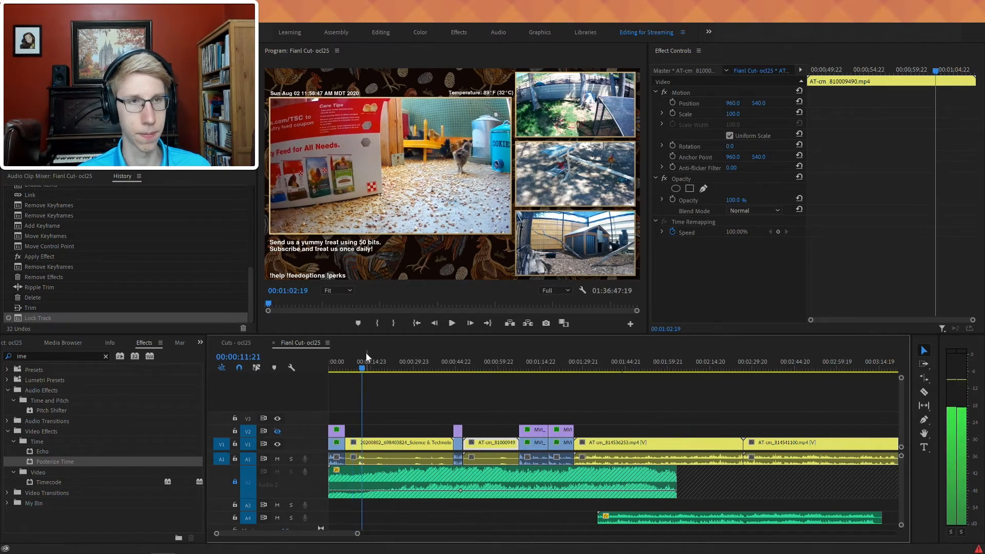
pyautogui.click(235, 483)
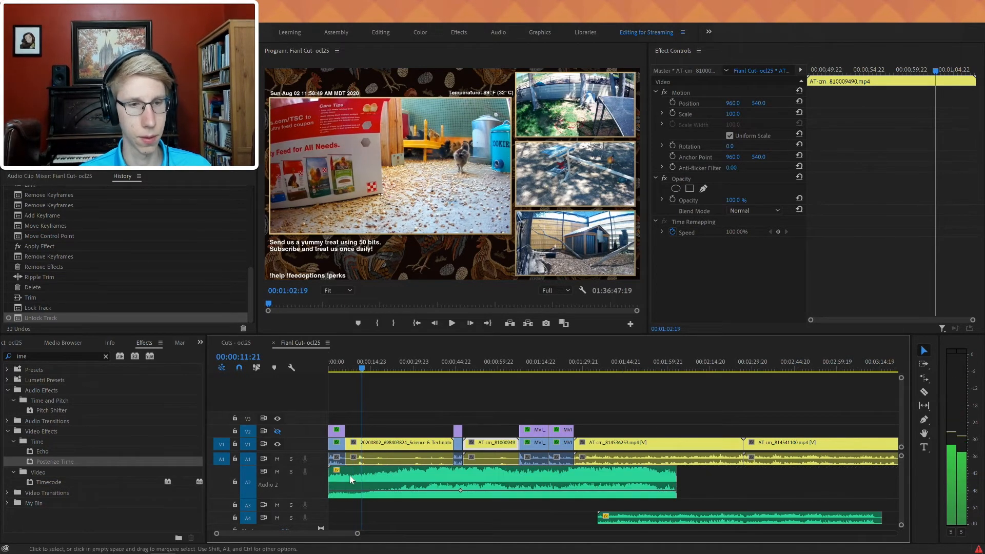
pyautogui.moveTo(332, 476); pyautogui.dragTo(372, 478)
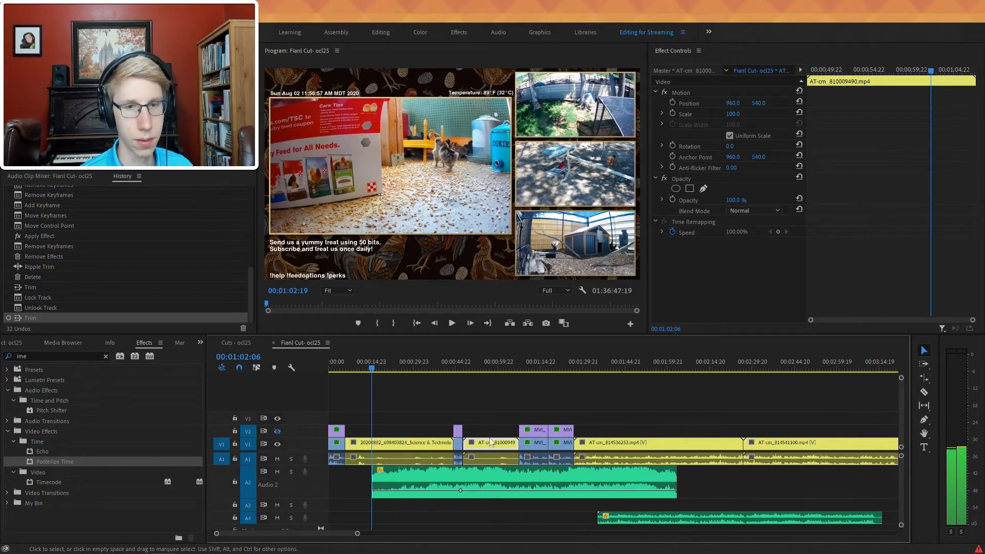
pyautogui.click(373, 373)
pyautogui.press('space')
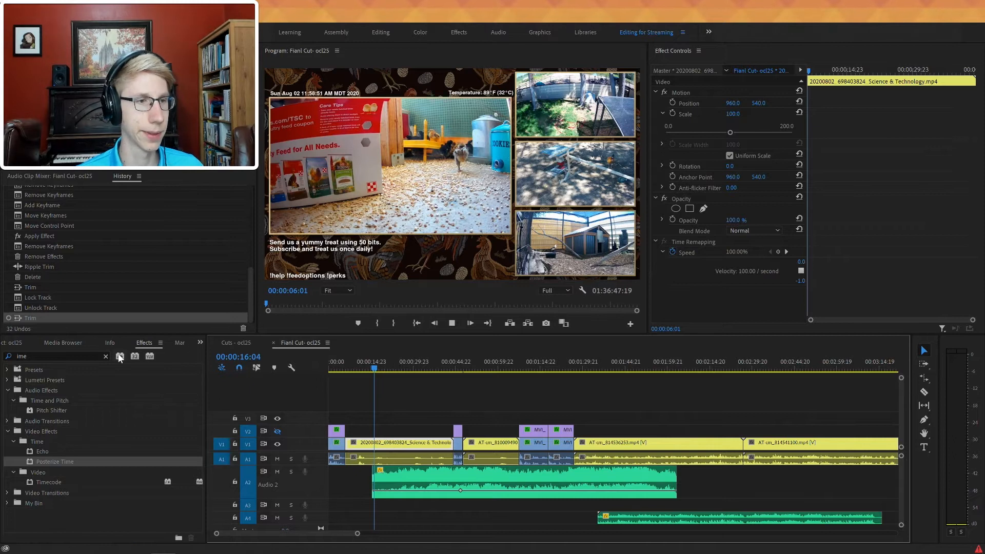
# - Clear the effects search and apply the Cam Main preset from My Bin to the first Science & Technology clip
pyautogui.click(104, 355)
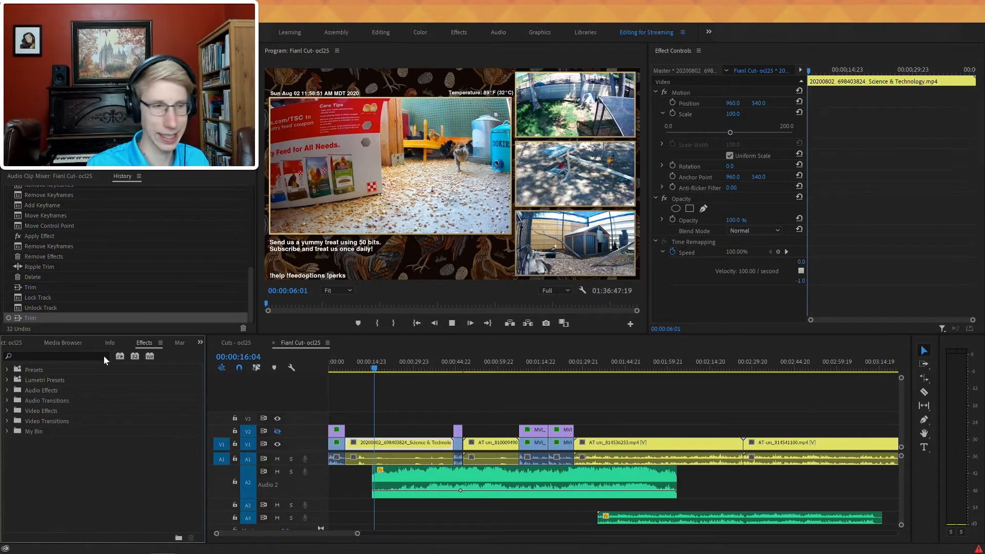
pyautogui.click(6, 431)
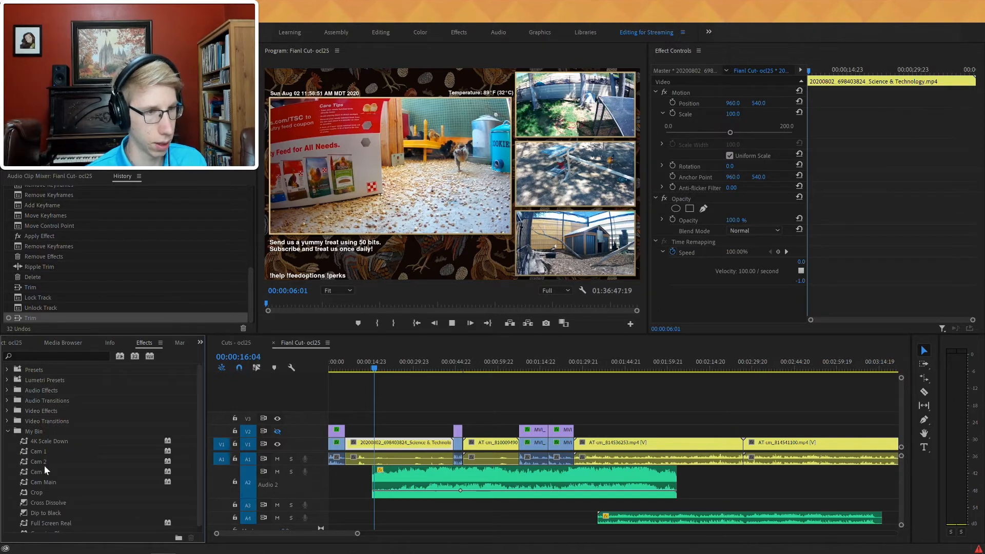
pyautogui.moveTo(48, 481); pyautogui.dragTo(390, 450)
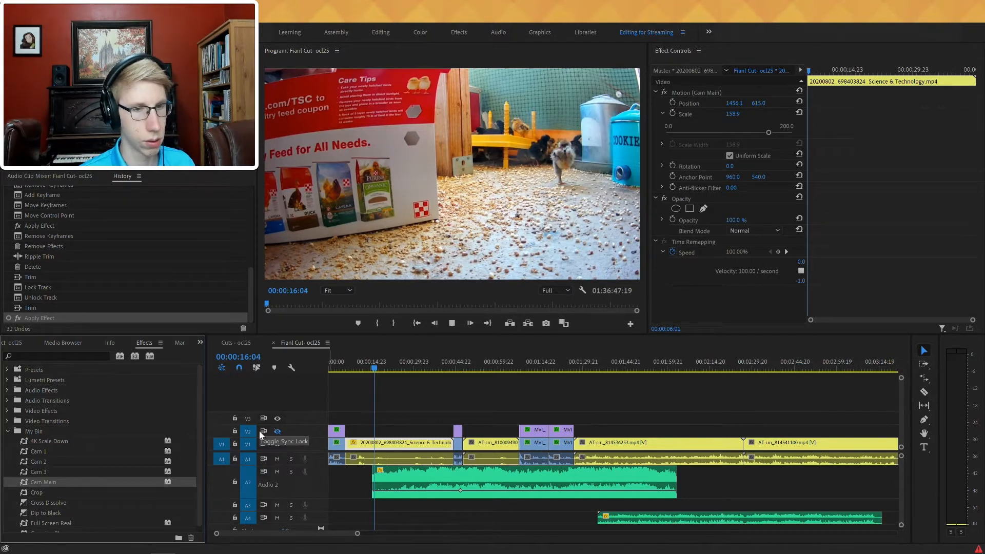
# - Scrub through the Science & Technology clip and set its speed to 500%
pyautogui.click(356, 359)
pyautogui.moveTo(355, 358); pyautogui.dragTo(394, 368)
pyautogui.rightClick(407, 444)
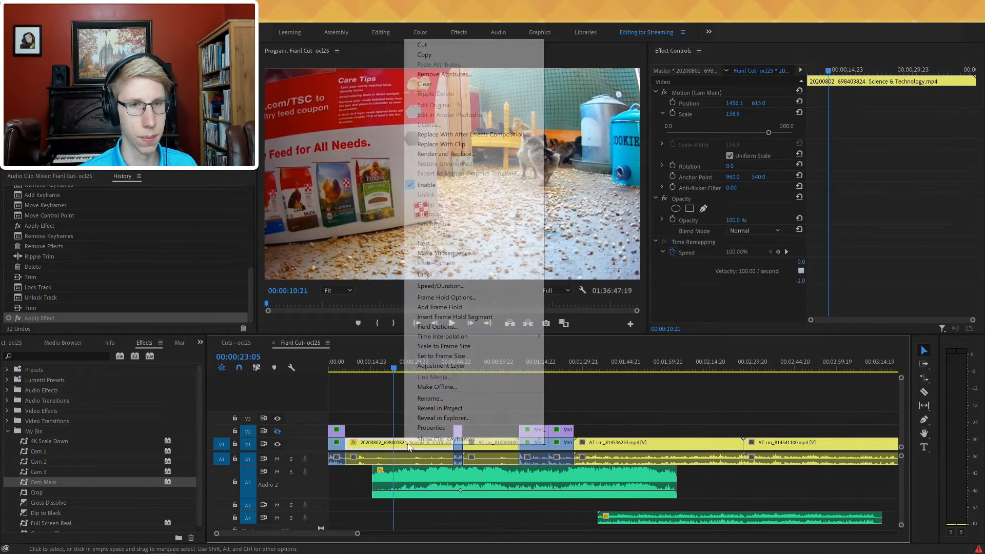
pyautogui.click(482, 286)
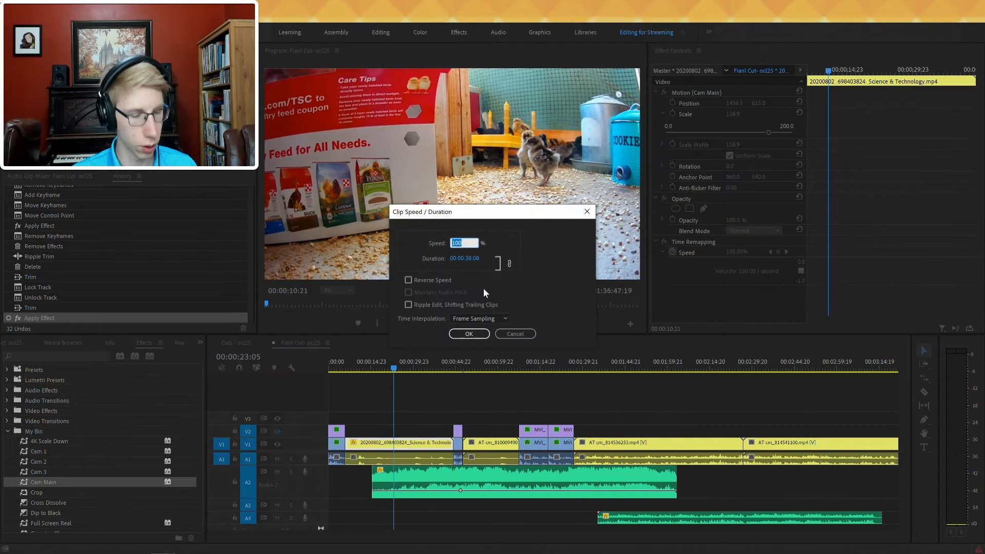
pyautogui.write('600')
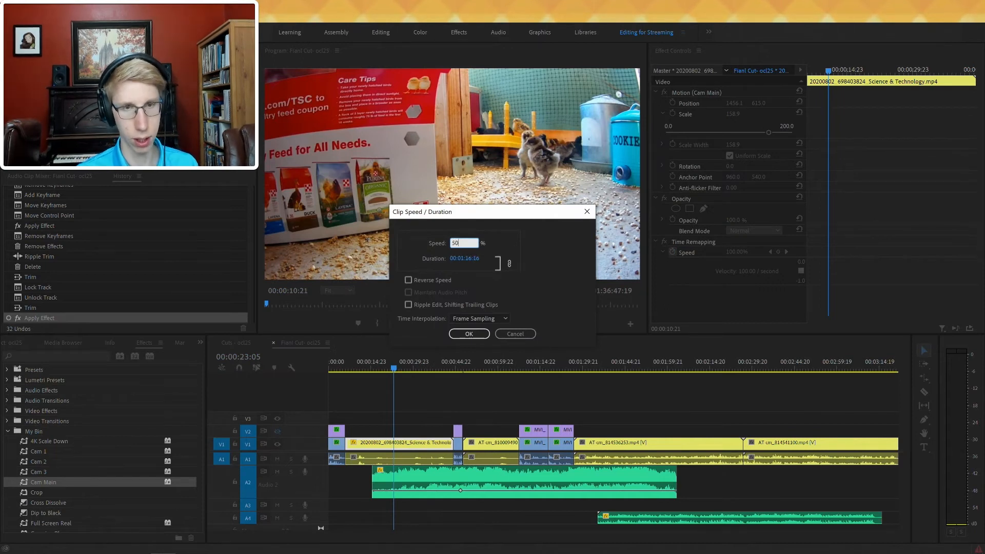
pyautogui.press('Return')
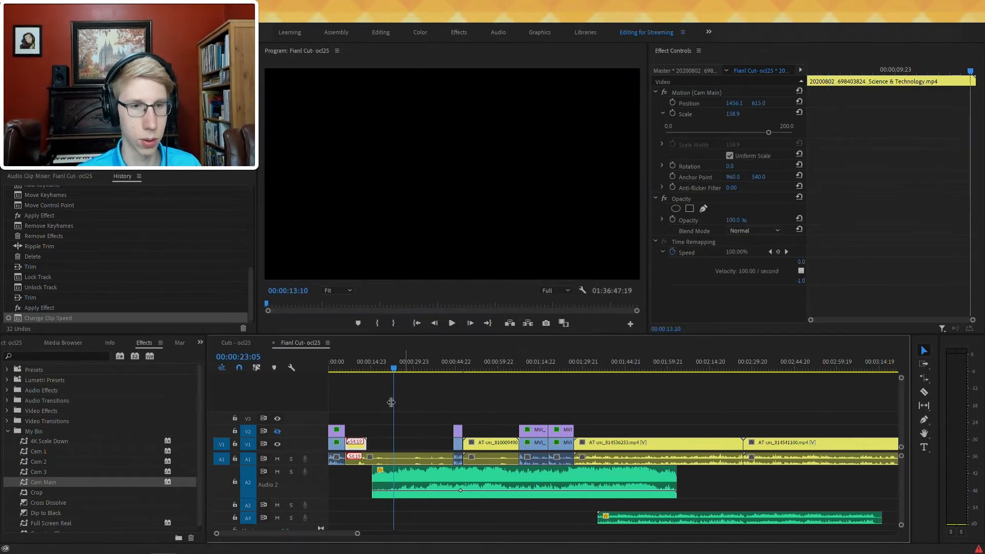
# - Shift the trimmed song on A2 back to the start of the sequence and scrub over the sped-up clip
pyautogui.click(340, 358)
pyautogui.press('space')
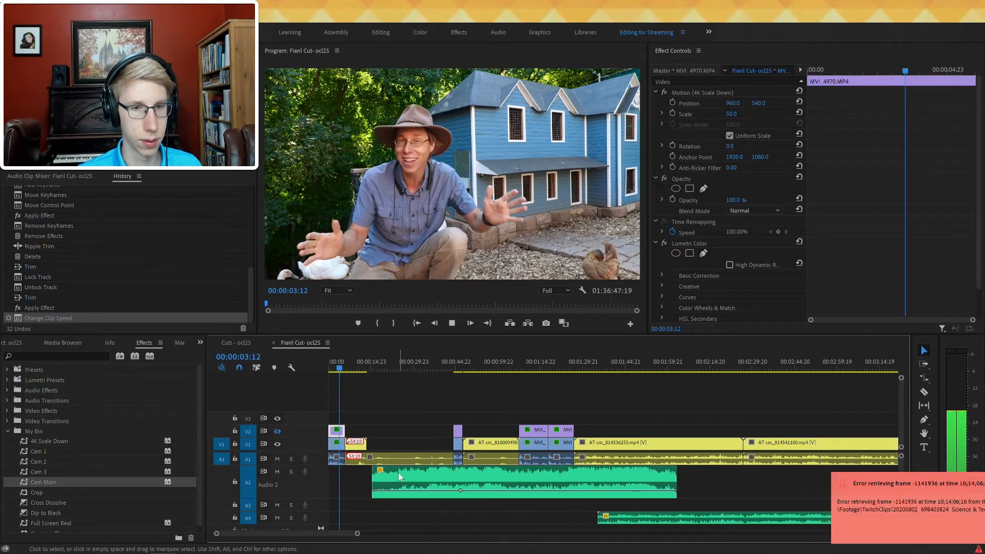
pyautogui.moveTo(373, 480); pyautogui.dragTo(329, 490)
pyautogui.click(353, 371)
pyautogui.moveTo(356, 375); pyautogui.dragTo(370, 377)
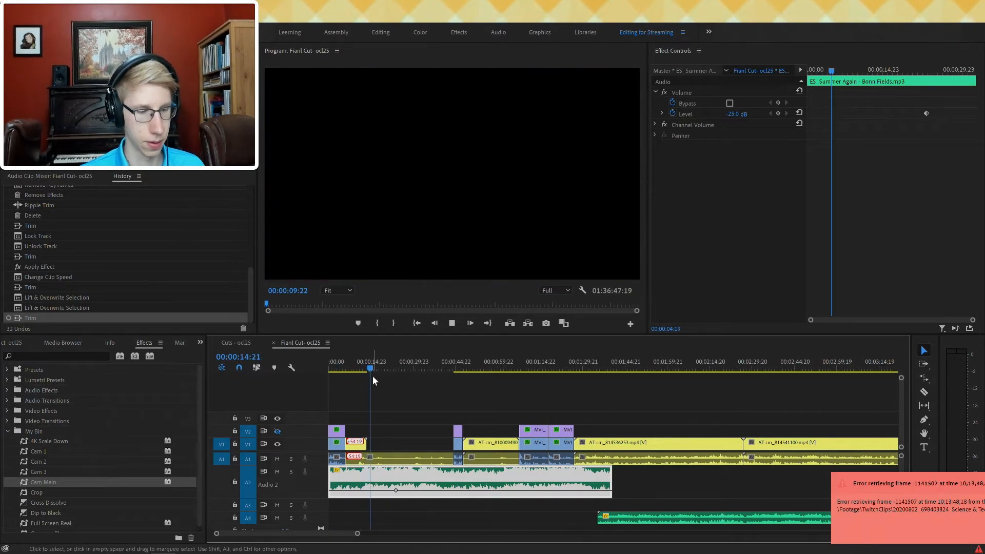
# - Split the sped-up Science & Technology video clip at about 00:00:11:10
pyautogui.click(362, 364)
pyautogui.press('=')
pyautogui.press('=')
pyautogui.press('=')
pyautogui.moveTo(557, 366); pyautogui.dragTo(587, 380)
pyautogui.press('c')
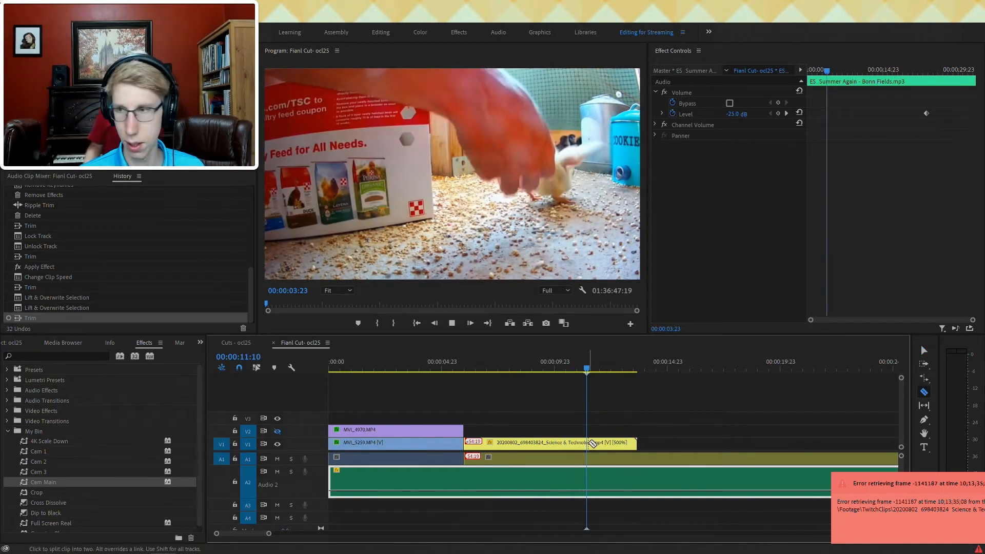
pyautogui.click(591, 443)
pyautogui.press('v')
# - Set the speed of the Science & Technology part after the cut back to 100%
pyautogui.click(604, 447)
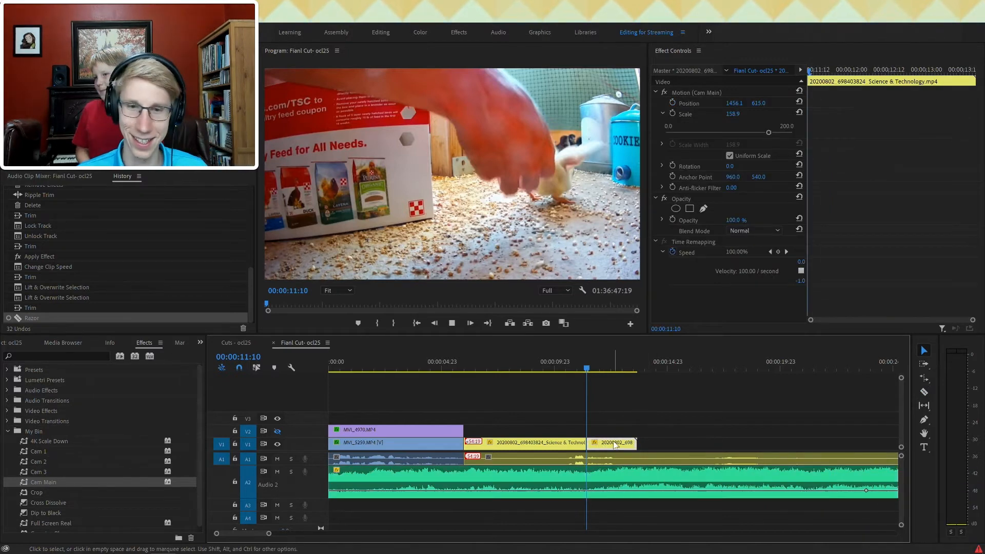
pyautogui.click(615, 435)
pyautogui.click(611, 461)
pyautogui.click(615, 448)
pyautogui.rightClick(615, 448)
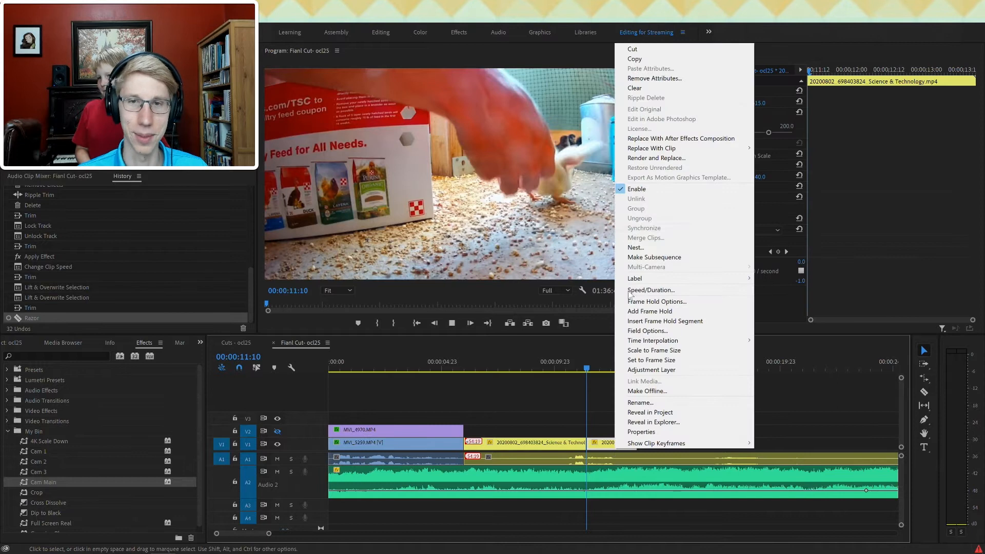
pyautogui.click(632, 455)
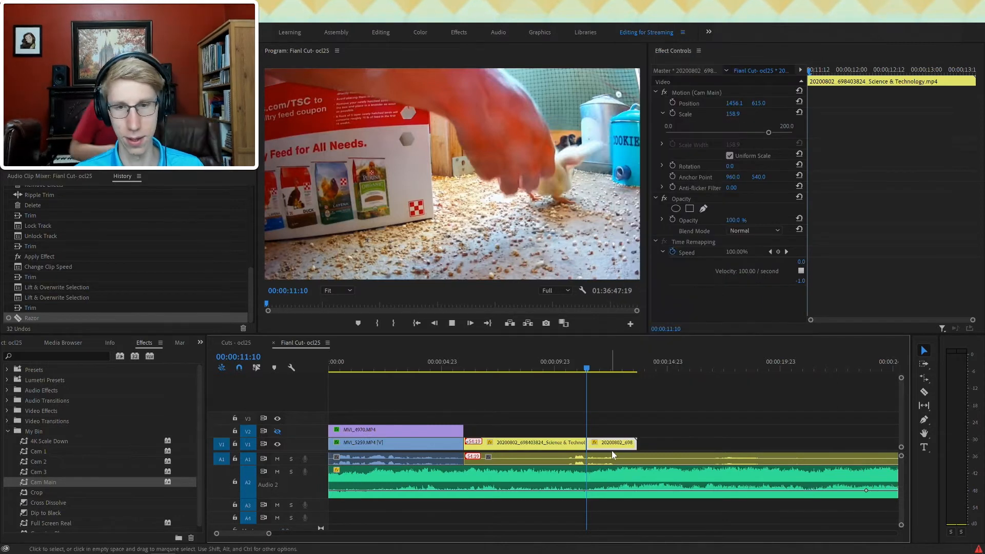
pyautogui.hotkey('ctrl', 'r')
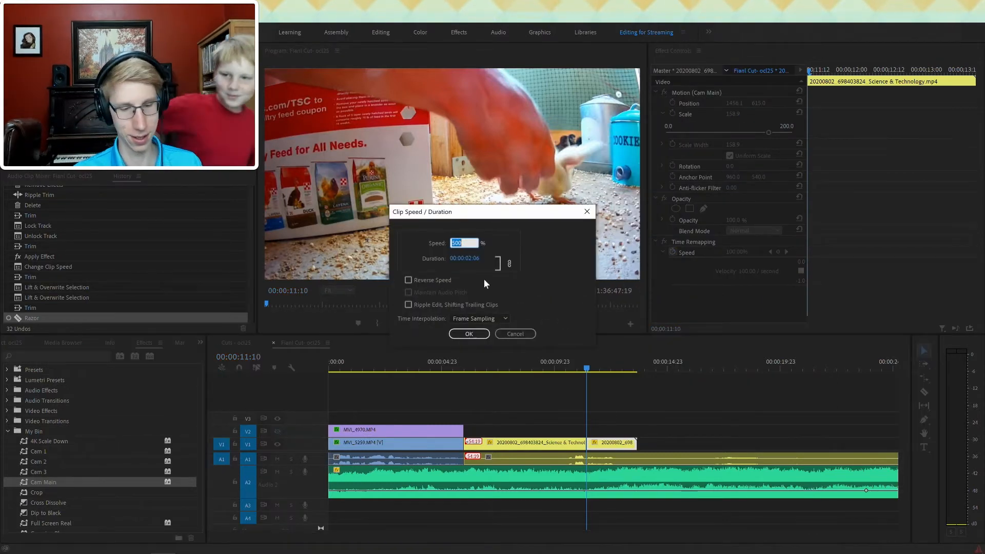
pyautogui.write('10')
pyautogui.press('Return')
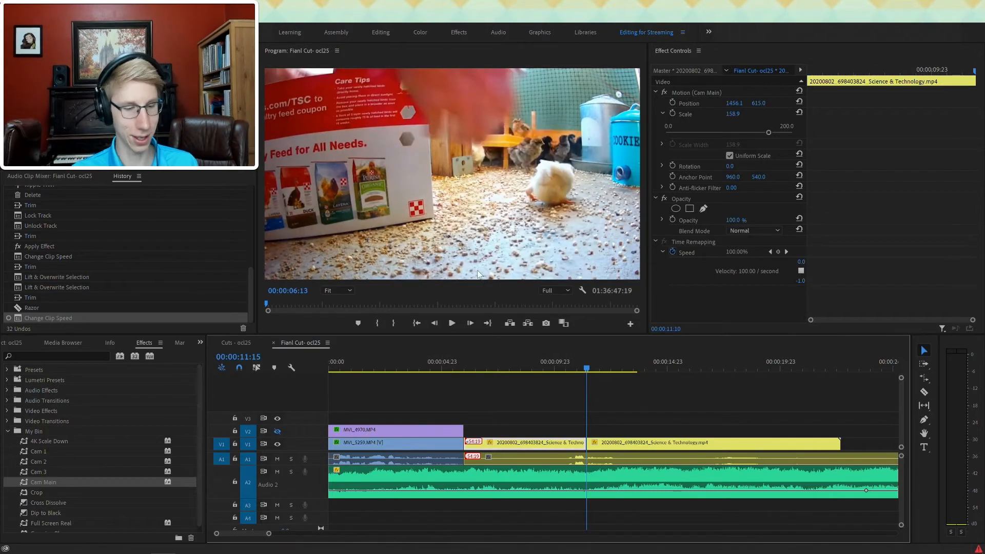
# - Play back the speed change and split the A1 audio where the Science & Technology video ends
pyautogui.click(471, 370)
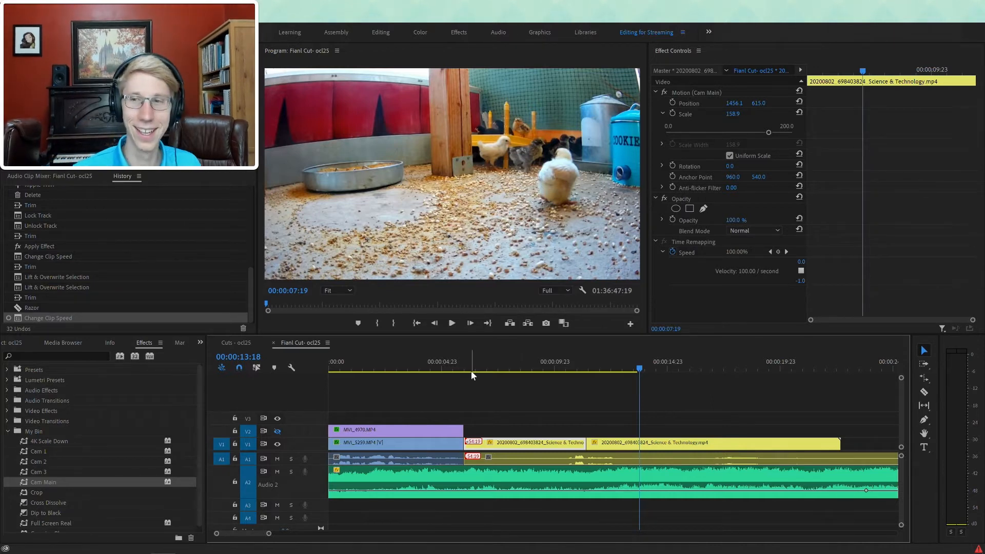
pyautogui.press('space')
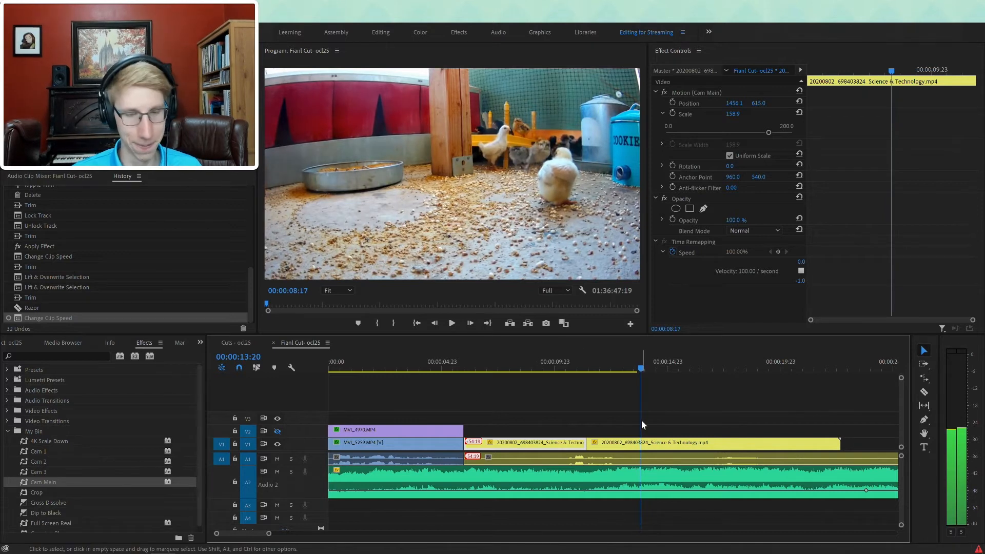
pyautogui.press('-')
pyautogui.press('-')
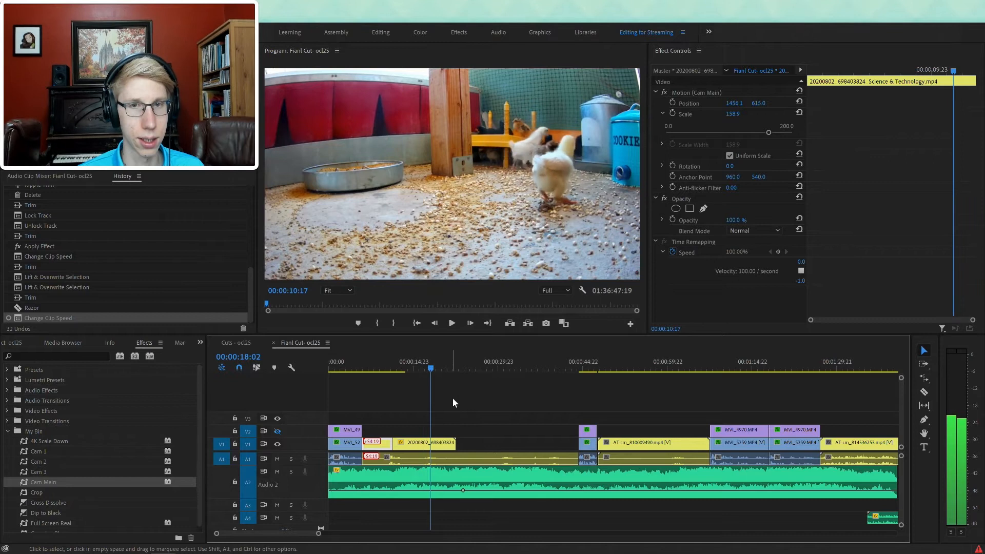
pyautogui.press('c')
pyautogui.click(456, 458)
pyautogui.press('v')
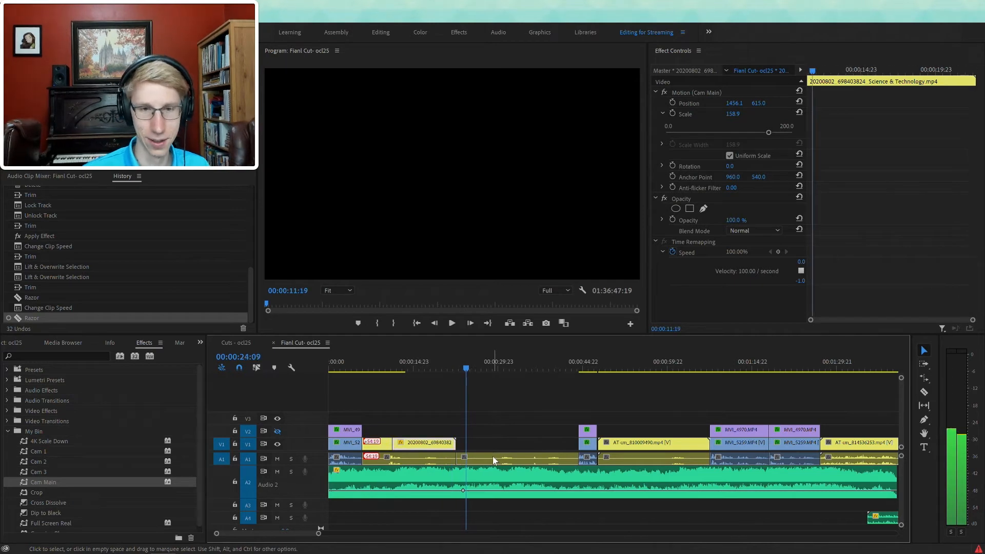
# - Delete the leftover Science & Technology audio on A1 after the cut and ripple-delete the resulting gap
pyautogui.press('Delete')
pyautogui.hotkey('ctrl', 'z')
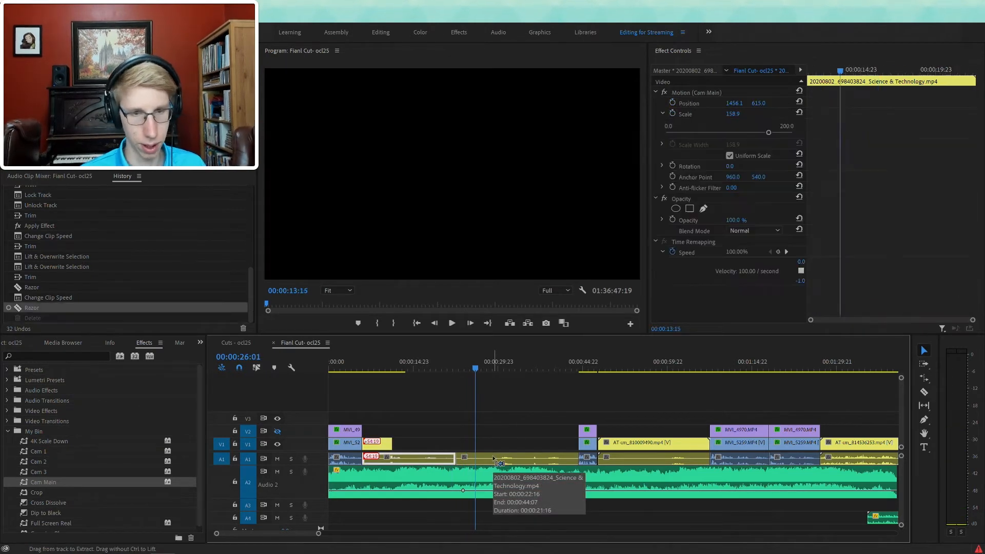
pyautogui.click(482, 460)
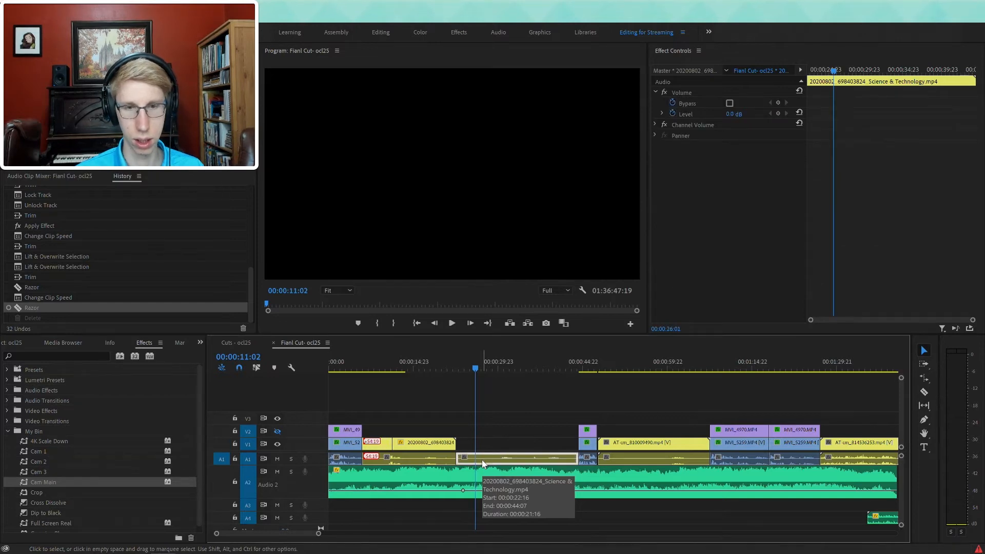
pyautogui.press('Delete')
pyautogui.click(482, 460)
pyautogui.press('Delete')
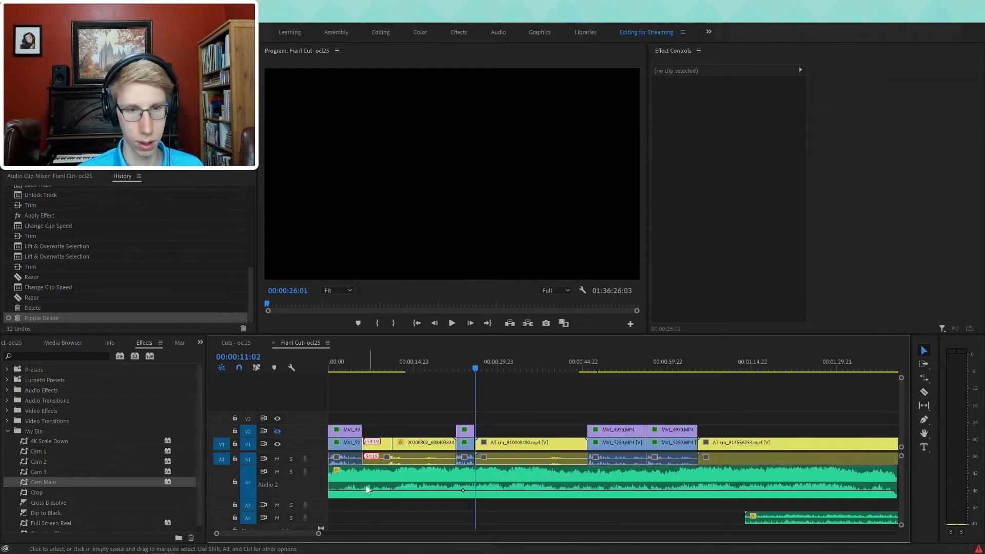
# - Move the second song from A4 onto A2, starting under the AT-cm_814398176 clip at about 00:04:30
pyautogui.click(234, 482)
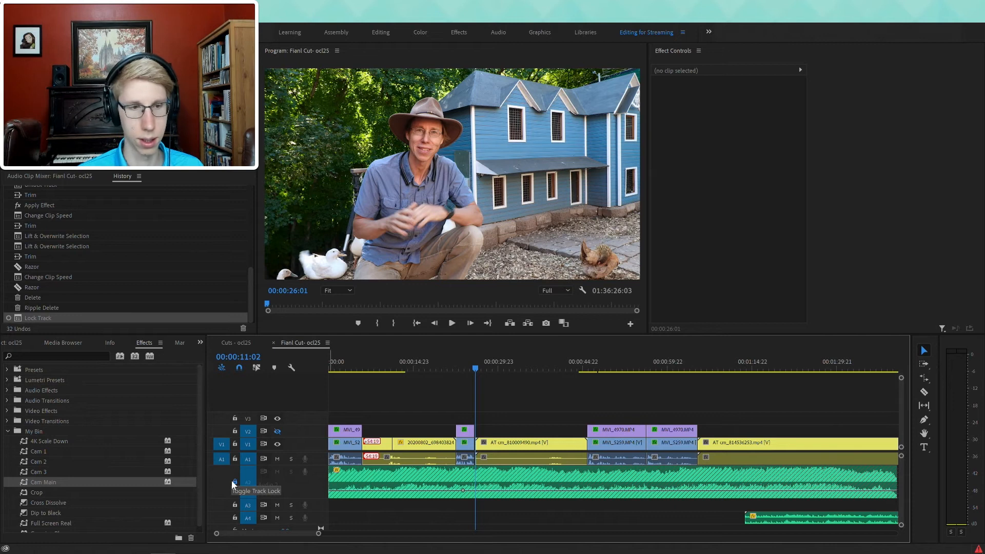
pyautogui.press('-')
pyautogui.press('=')
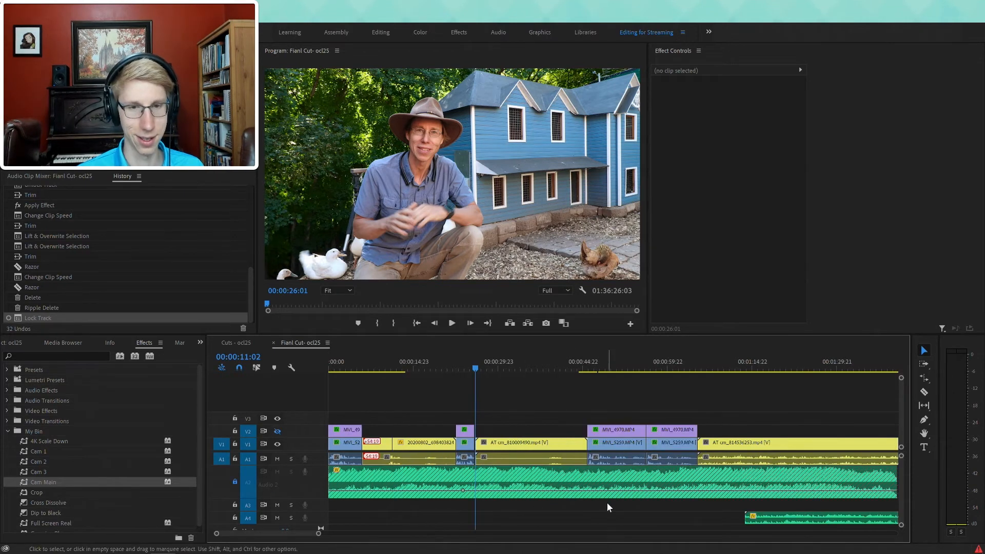
pyautogui.press('-')
pyautogui.press('-')
pyautogui.press('-')
pyautogui.click(235, 482)
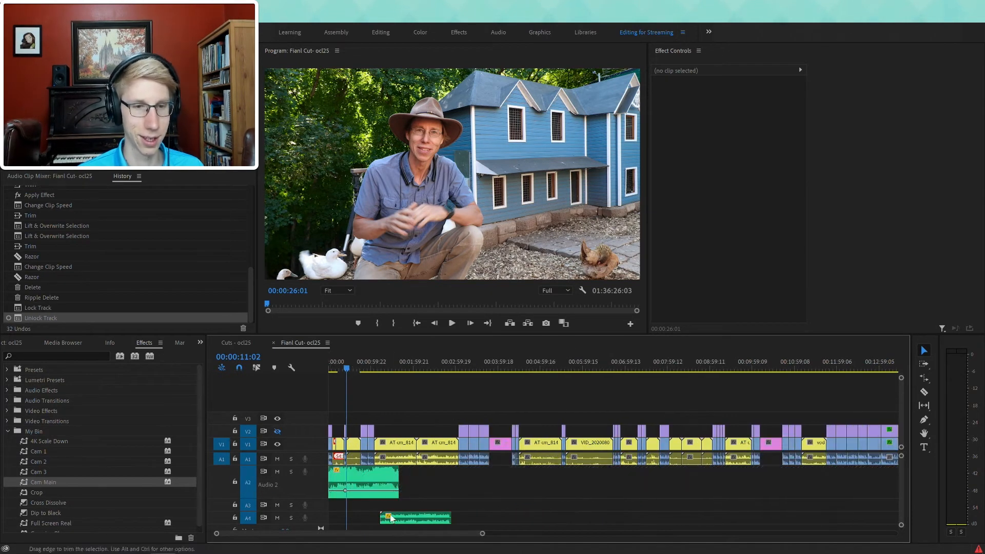
pyautogui.moveTo(410, 517); pyautogui.dragTo(549, 483)
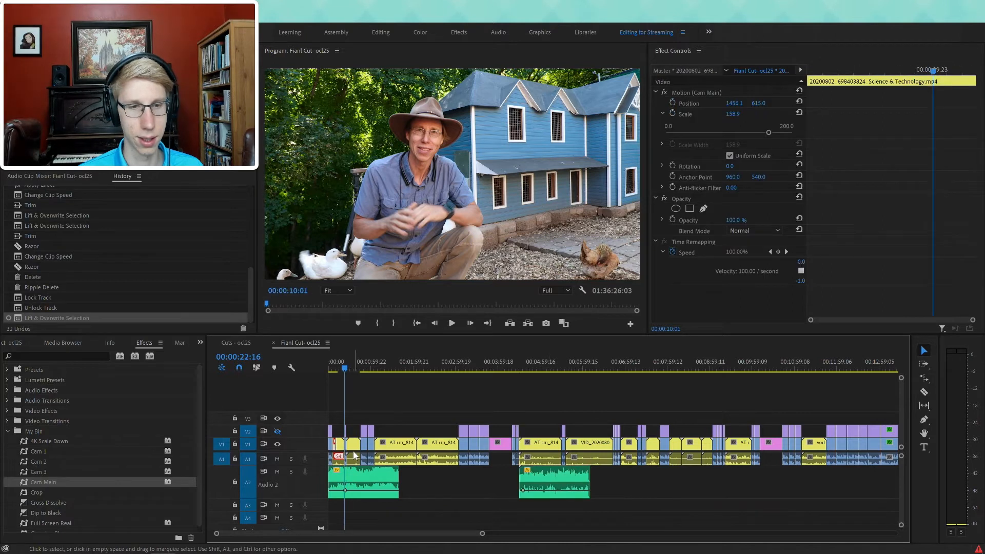
# - Extend the end of the first song on A2 to about 00:01:43 and play the opening
pyautogui.press('=')
pyautogui.moveTo(468, 488); pyautogui.dragTo(641, 493)
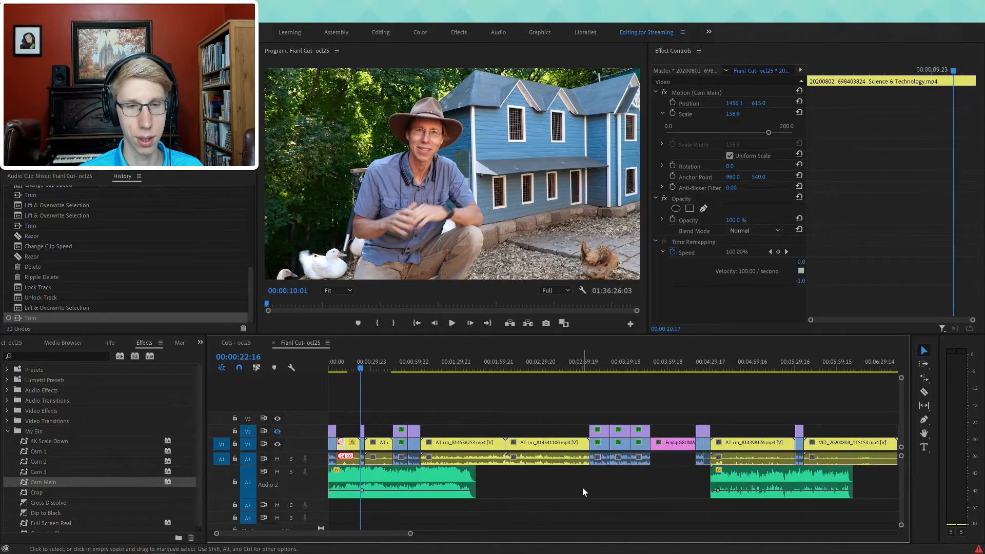
pyautogui.press('=')
pyautogui.press('=')
pyautogui.press('=')
pyautogui.press('space')
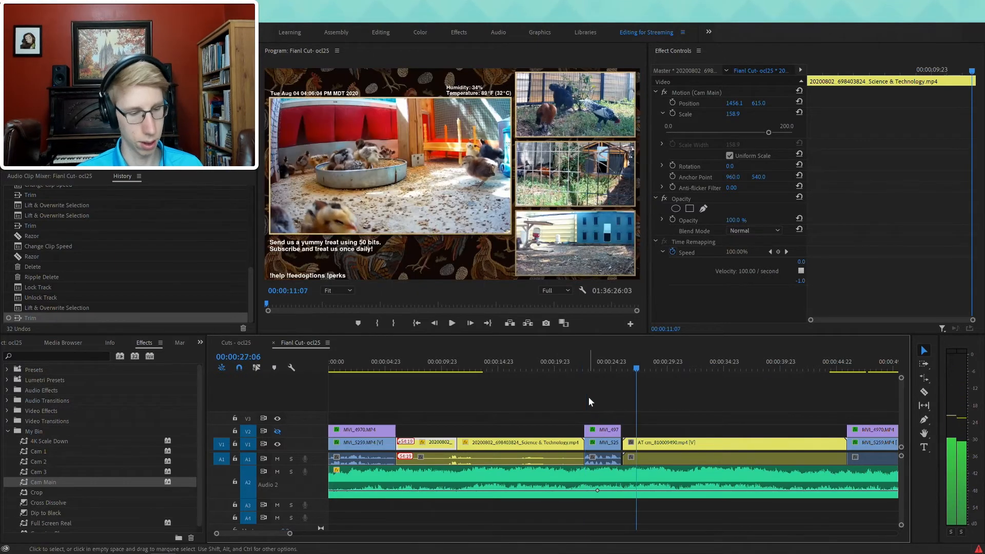
# - Change the label colour of the first Science & Technology segment on V1 to Rose, saving the project before and after
pyautogui.hotkey('ctrl', 's')
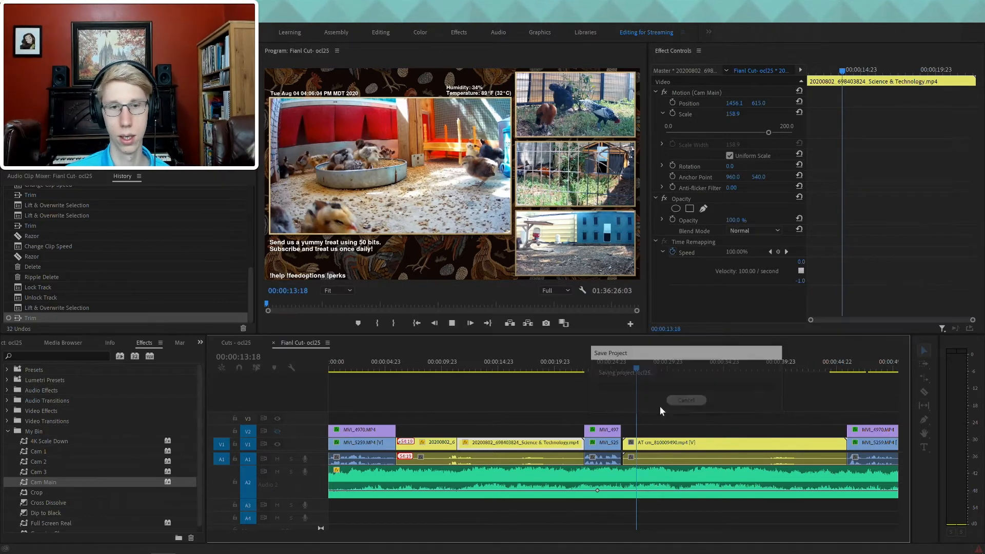
pyautogui.click(436, 449)
pyautogui.rightClick(449, 447)
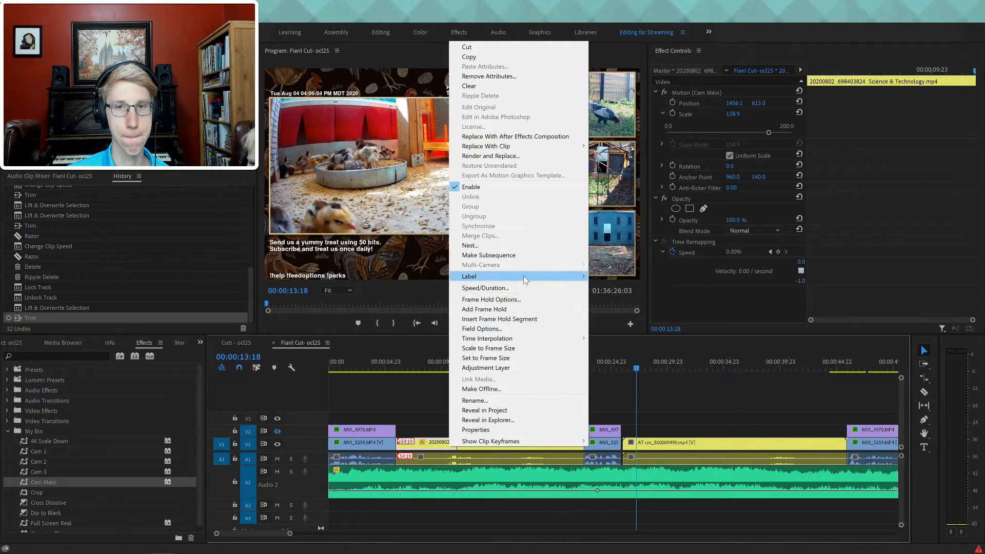
pyautogui.moveTo(524, 276)
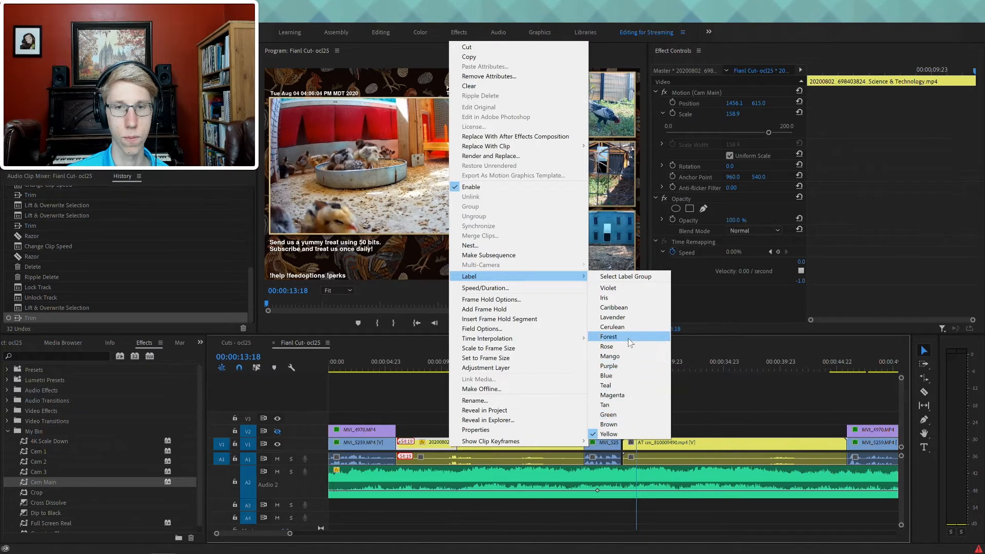
pyautogui.click(624, 348)
pyautogui.click(459, 411)
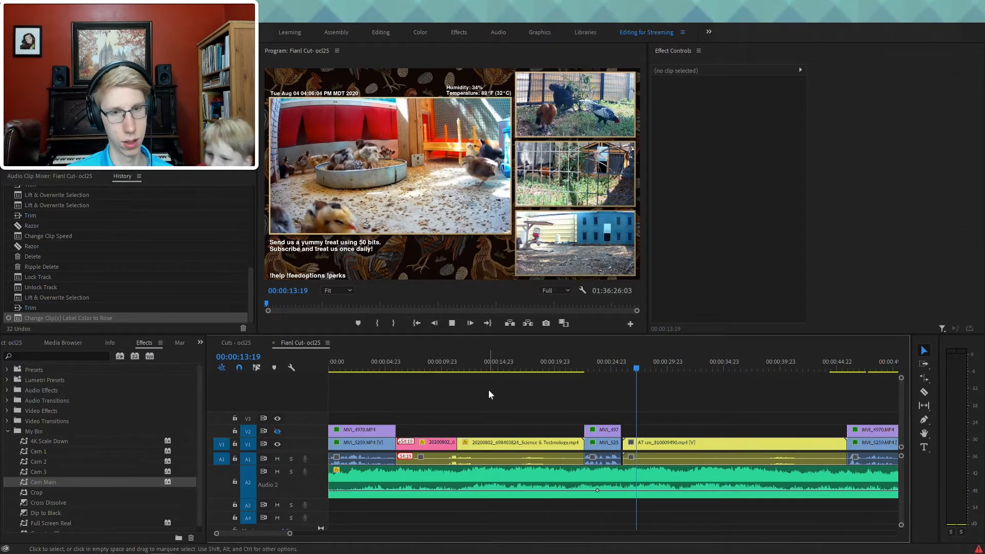
pyautogui.hotkey('ctrl', 's')
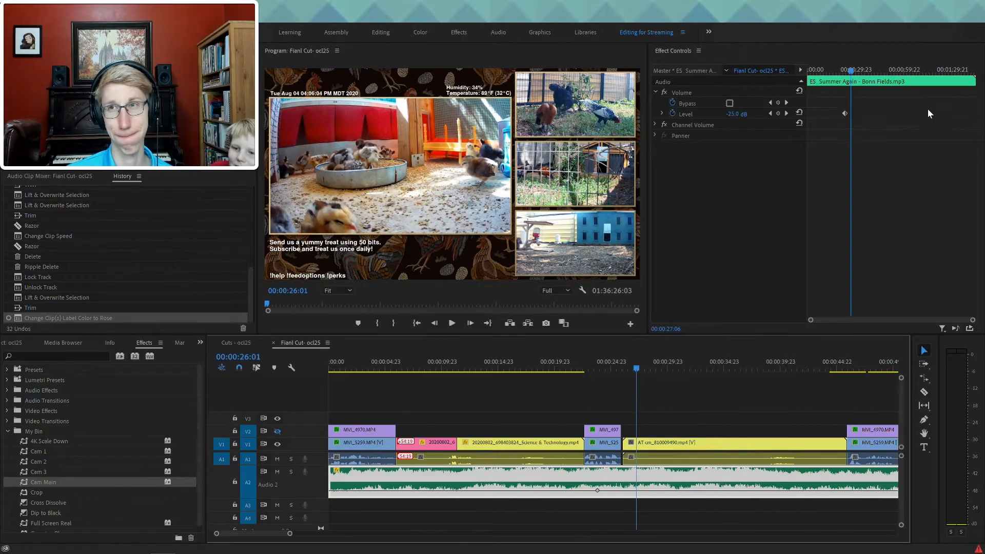
# - Switch to File Explorer, open the Premiere folder in Video Editing > ocl25 and reopen the ocl25 project
pyautogui.click(926, 6)
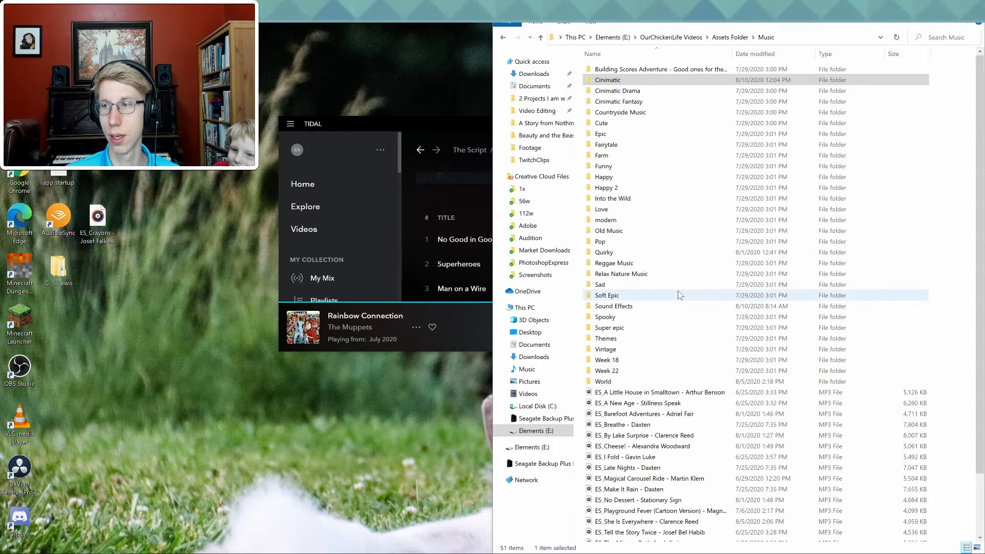
pyautogui.hotkey('alt', 'Left')
pyautogui.click(630, 316)
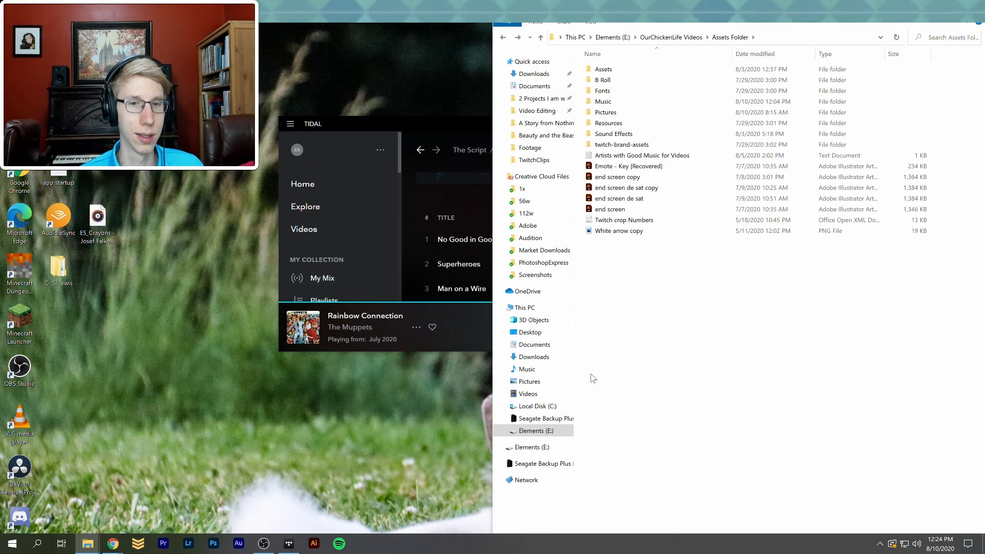
pyautogui.click(536, 111)
pyautogui.doubleClick(603, 90)
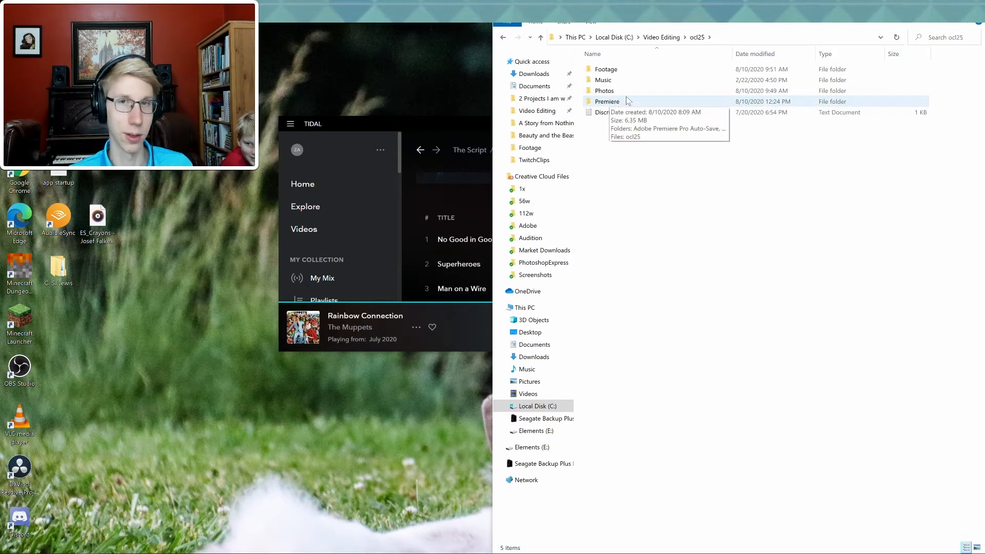
pyautogui.doubleClick(607, 101)
pyautogui.click(622, 93)
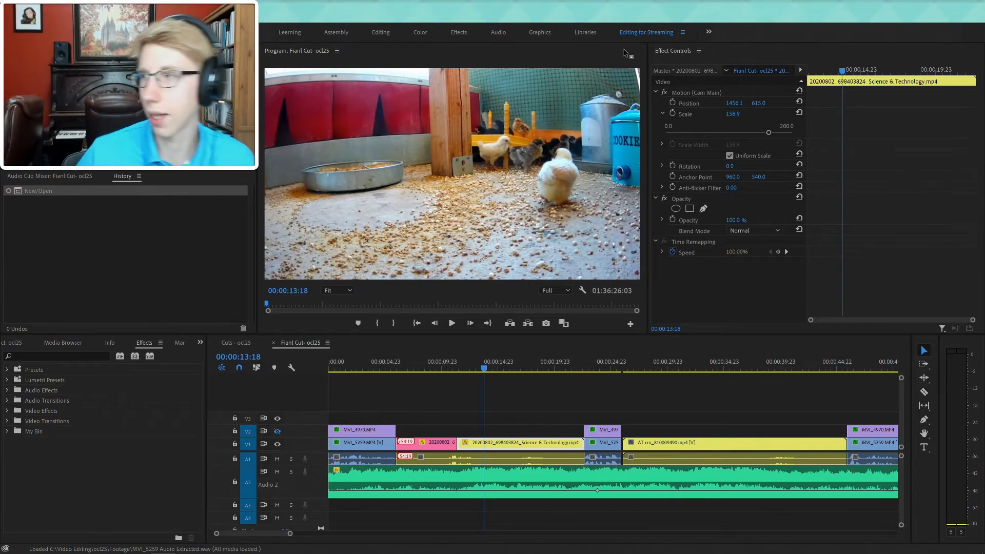
# - Play from 00:00:22:18, lock track A2 and ripple-delete the small gap before the AT-cm_810009490 clip
pyautogui.click(586, 364)
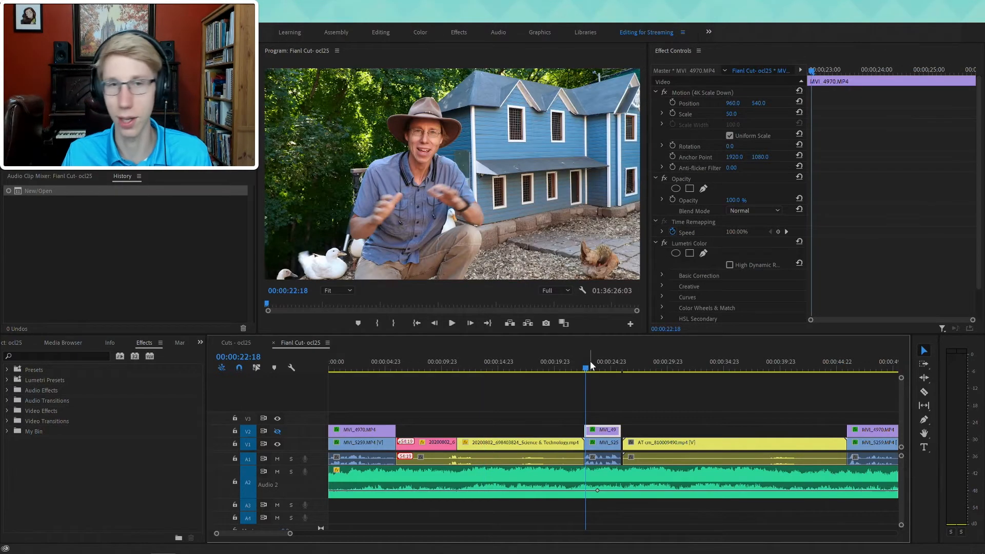
pyautogui.press('space')
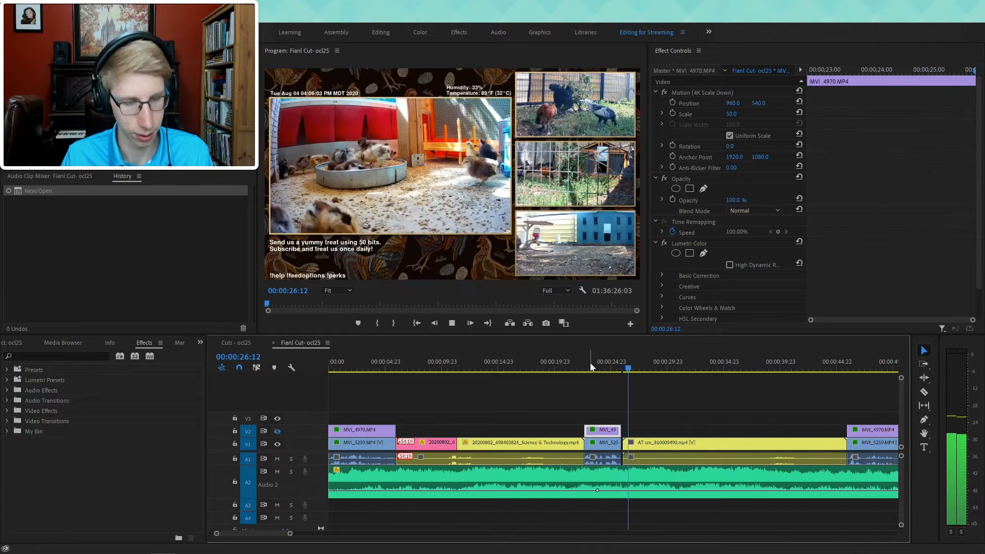
pyautogui.press('=')
pyautogui.press('=')
pyautogui.click(572, 443)
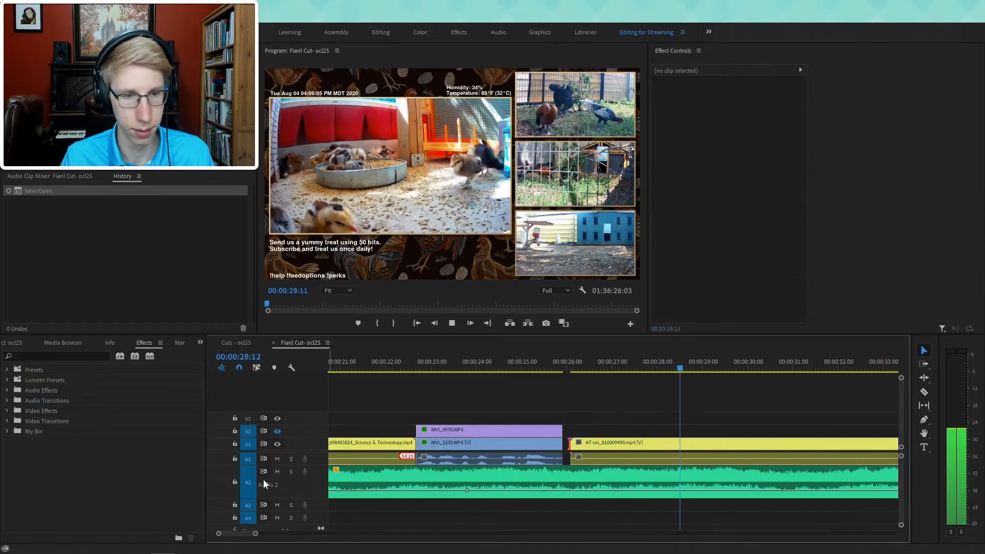
pyautogui.click(234, 482)
pyautogui.click(567, 445)
pyautogui.press('Delete')
pyautogui.press('=')
pyautogui.press('space')
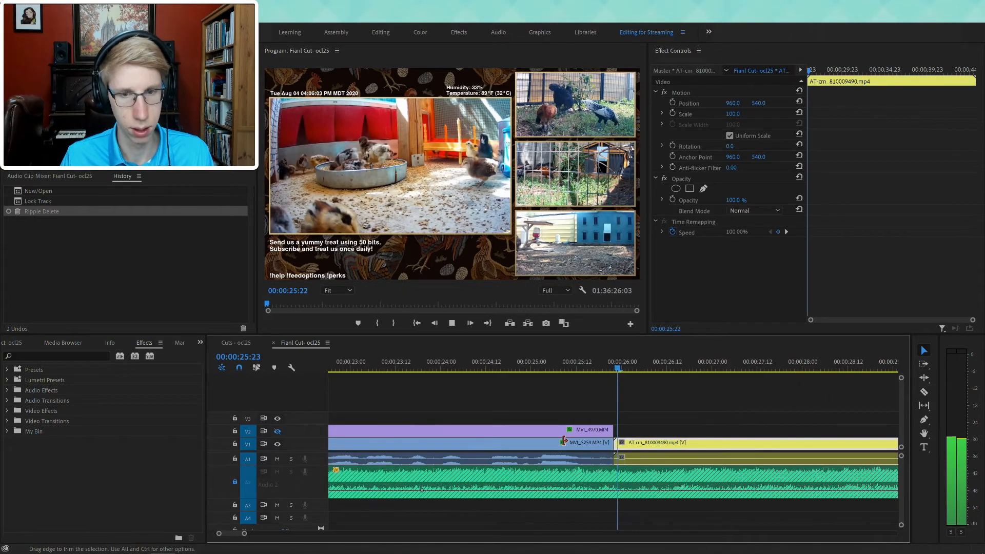
# - Unlock track A2 and mute its background music
pyautogui.press('-')
pyautogui.press('-')
pyautogui.scroll(-2, 619, 419)
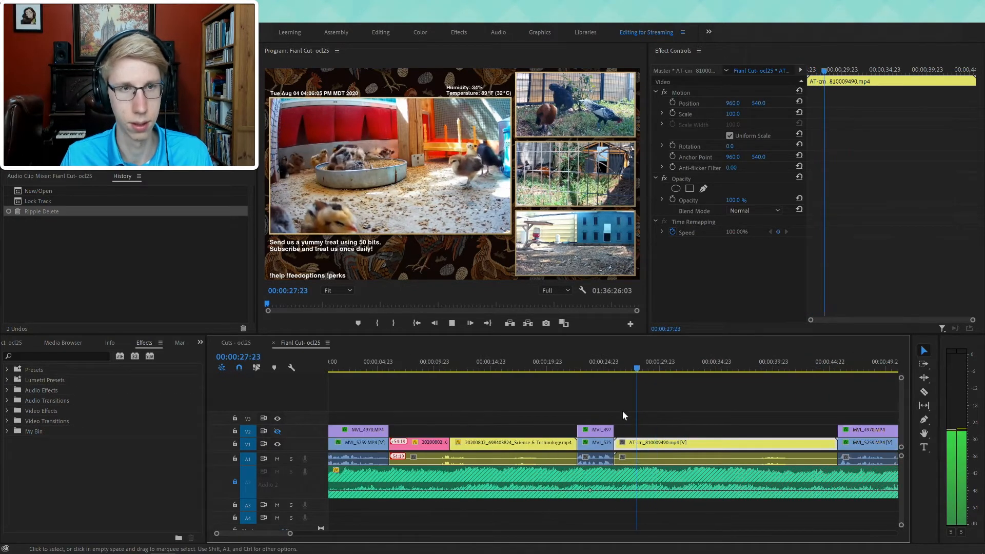
pyautogui.scroll(-3, 647, 424)
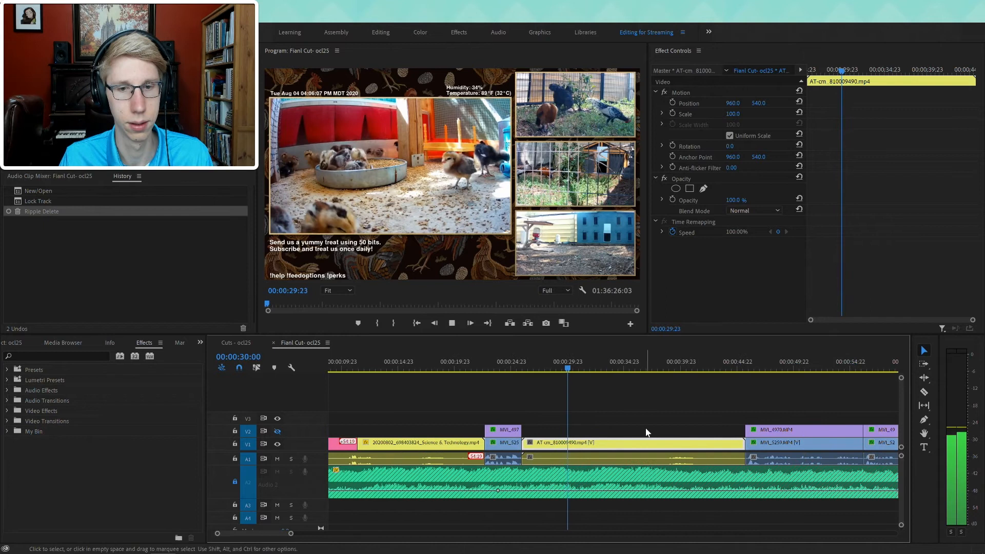
pyautogui.scroll(-2, 646, 432)
pyautogui.click(235, 482)
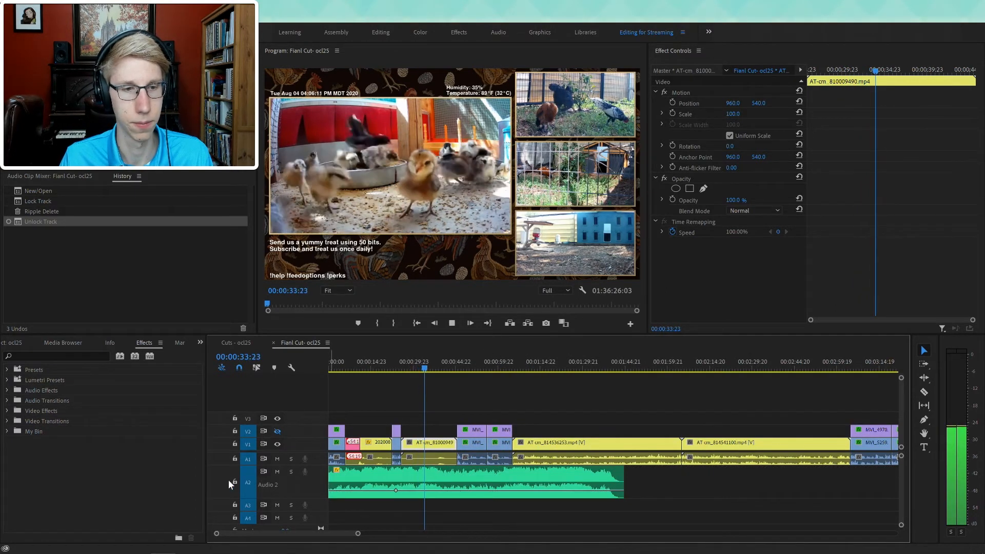
pyautogui.click(277, 472)
# - Lock track A2 again and play from 00:00:25:06 through the AT-cm_810009490 clip
pyautogui.scroll(5, 400, 465)
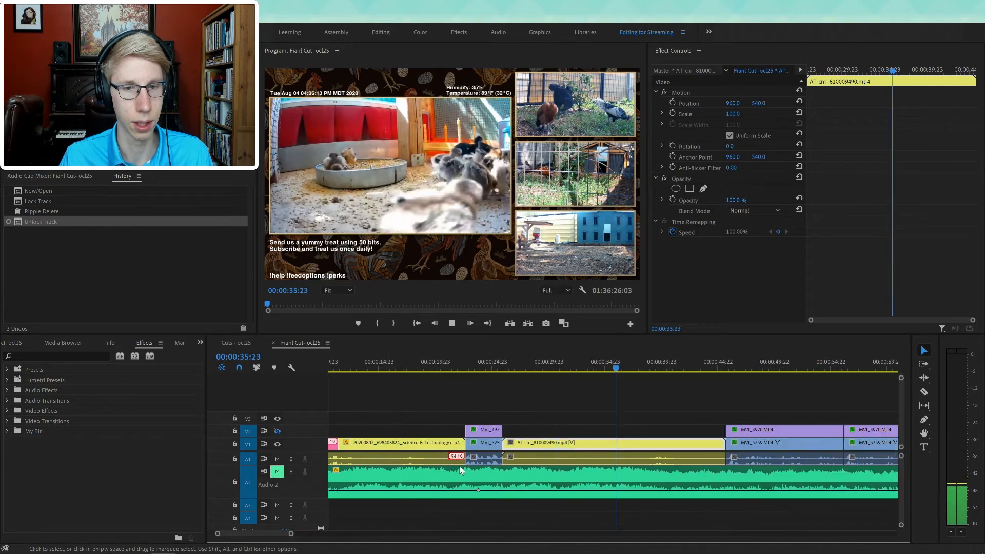
pyautogui.click(362, 367)
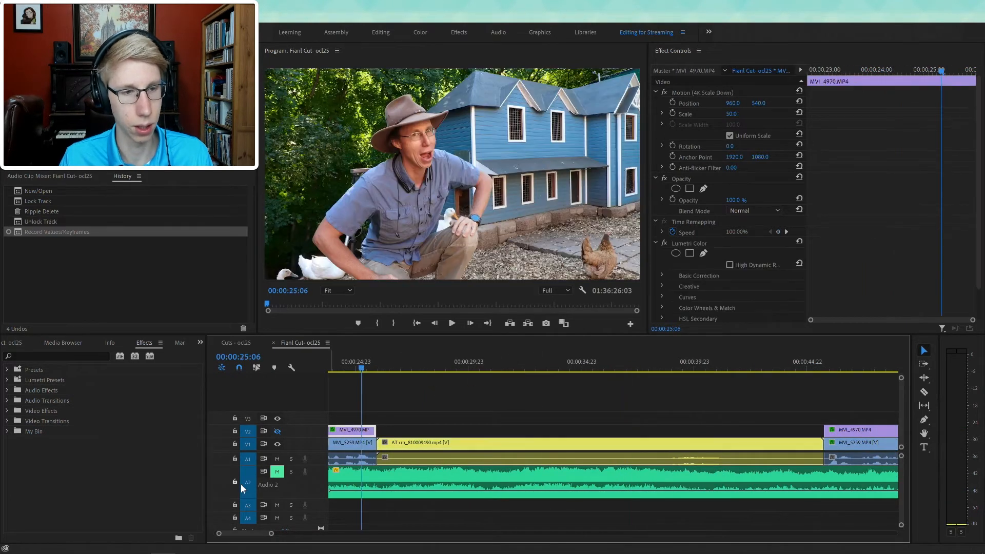
pyautogui.click(235, 482)
pyautogui.scroll(-2, 300, 481)
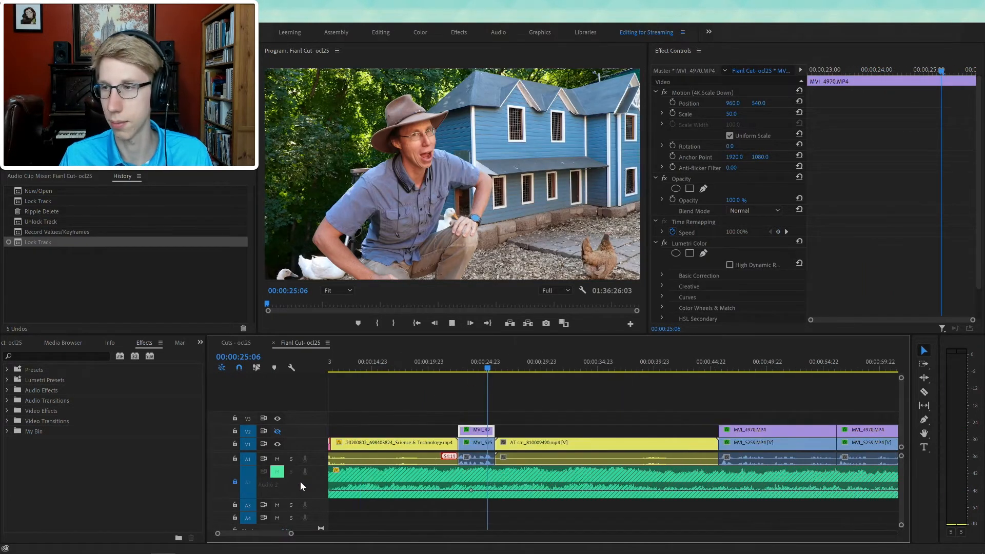
pyautogui.press('space')
pyautogui.press('space')
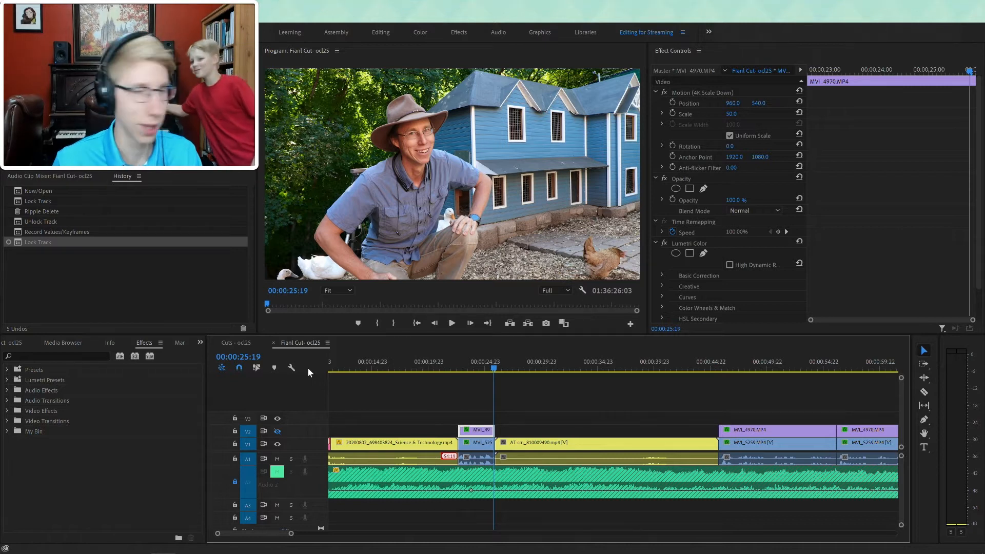
pyautogui.press('space')
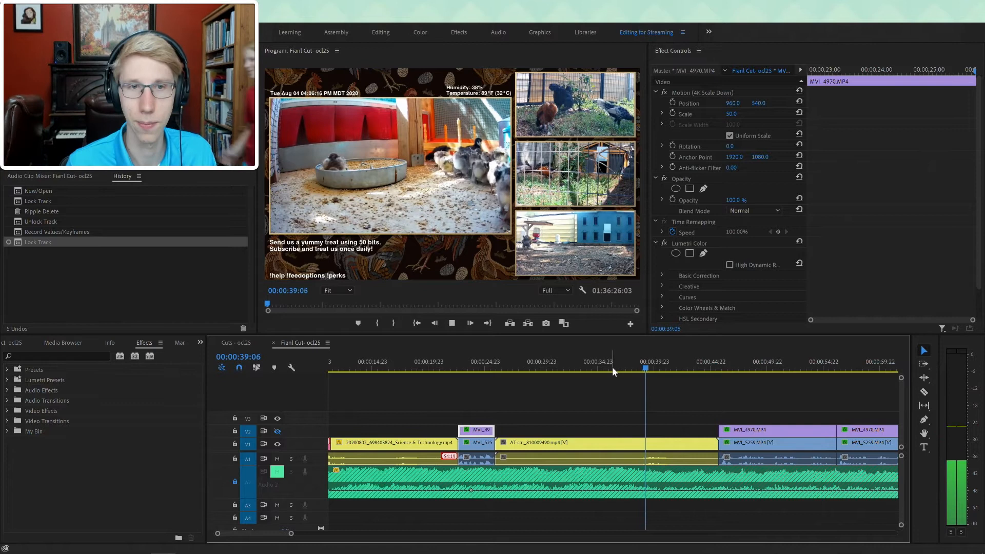
# - Ripple-trim the end of the AT-cm_810009490 clip to about 00:00:37:20 and resume playback
pyautogui.moveTo(637, 368); pyautogui.dragTo(631, 368)
pyautogui.press('w')
pyautogui.press('space')
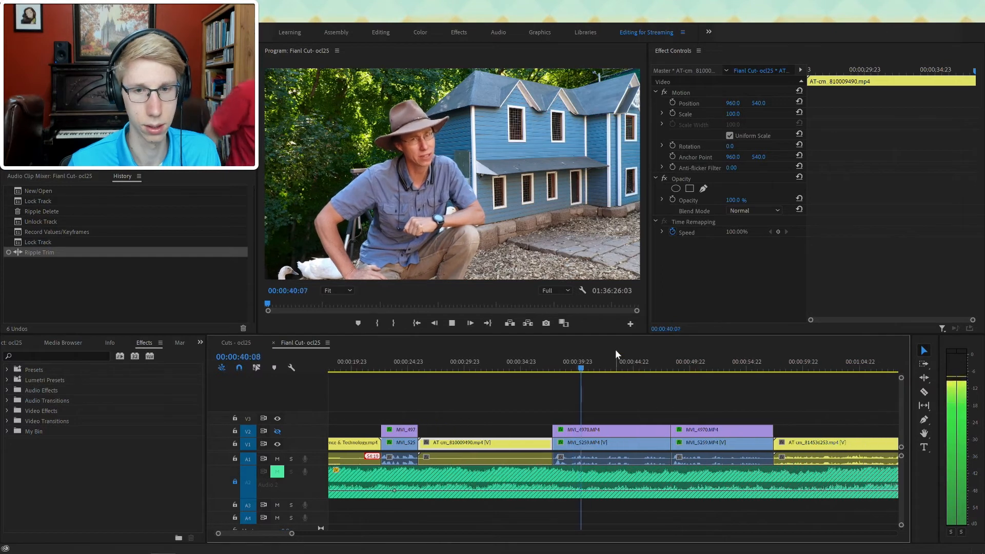
# - Preview the two adjacent MVI_4970 segments after AT-cm_810009490 and ripple-delete the first one together with its MVI_5259 clip
pyautogui.click(646, 369)
pyautogui.click(682, 367)
pyautogui.press('space')
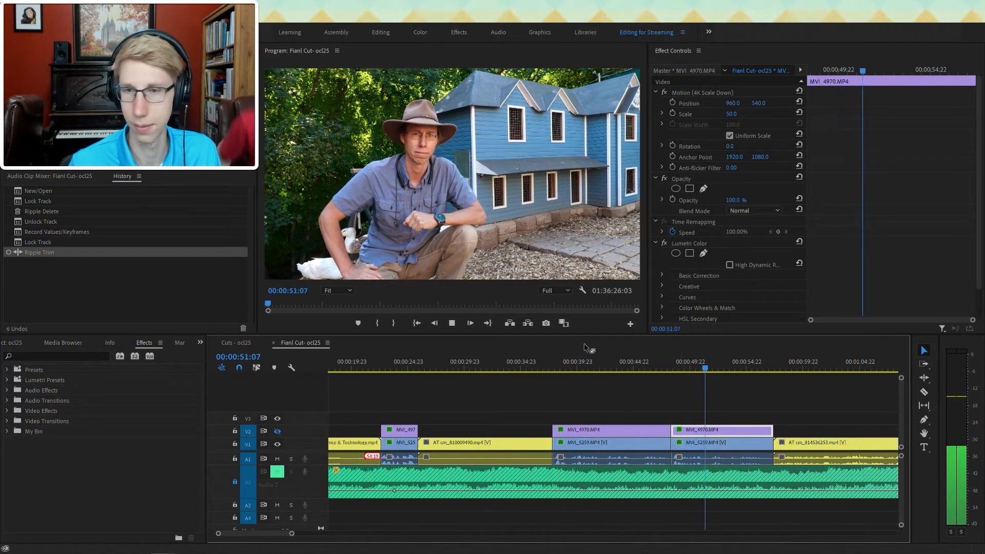
pyautogui.click(586, 366)
pyautogui.hotkey('shift', 'Delete')
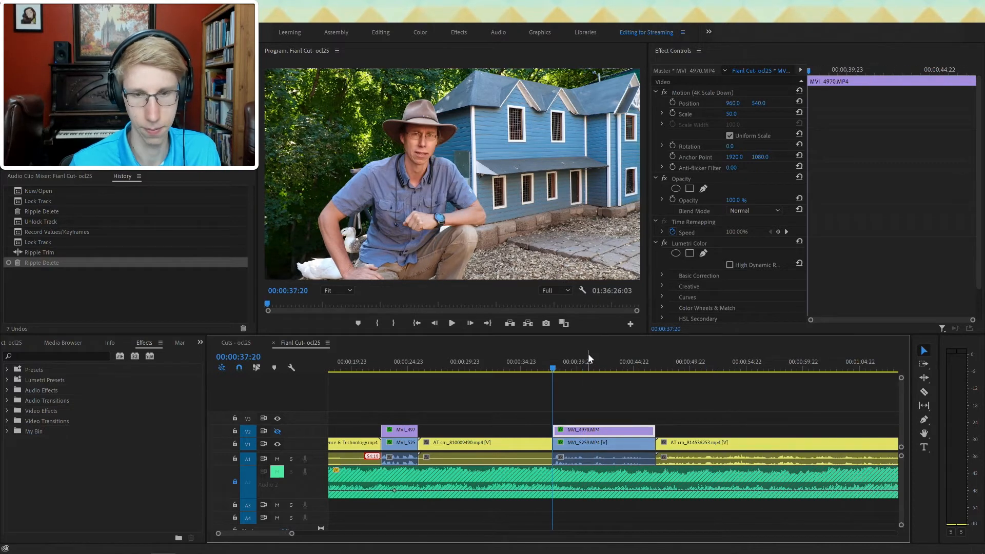
# - Play the remaining MVI_4970 segment and the start of AT-cm_814536253 to check the cut and the sound
pyautogui.click(613, 377)
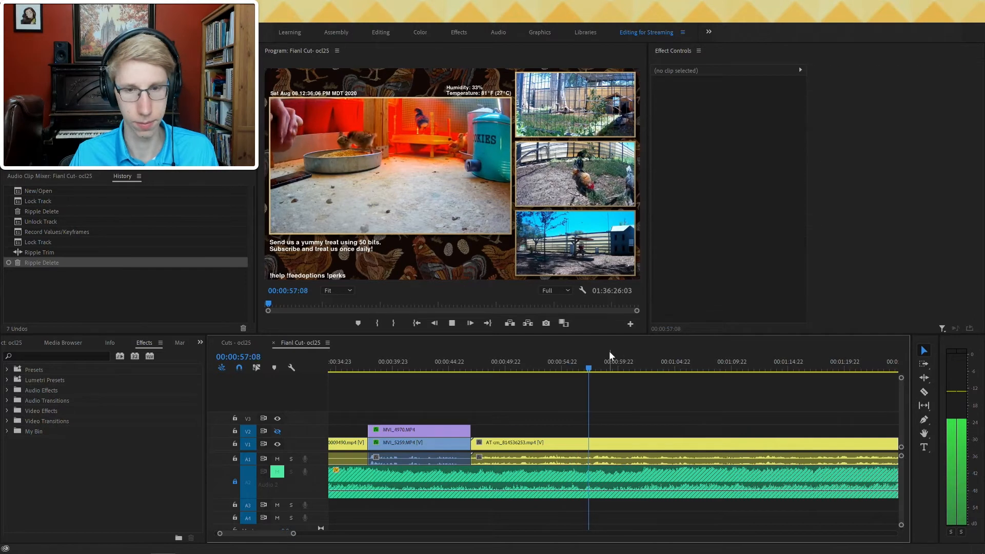
pyautogui.press('d')
pyautogui.click(672, 408)
pyautogui.press('-')
pyautogui.press('-')
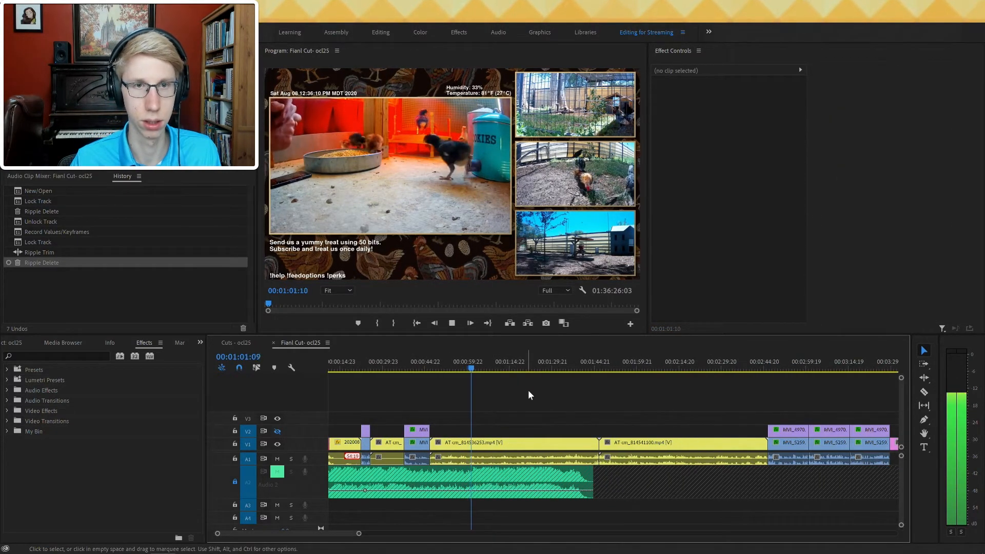
pyautogui.press('-')
pyautogui.press('d')
pyautogui.press('space')
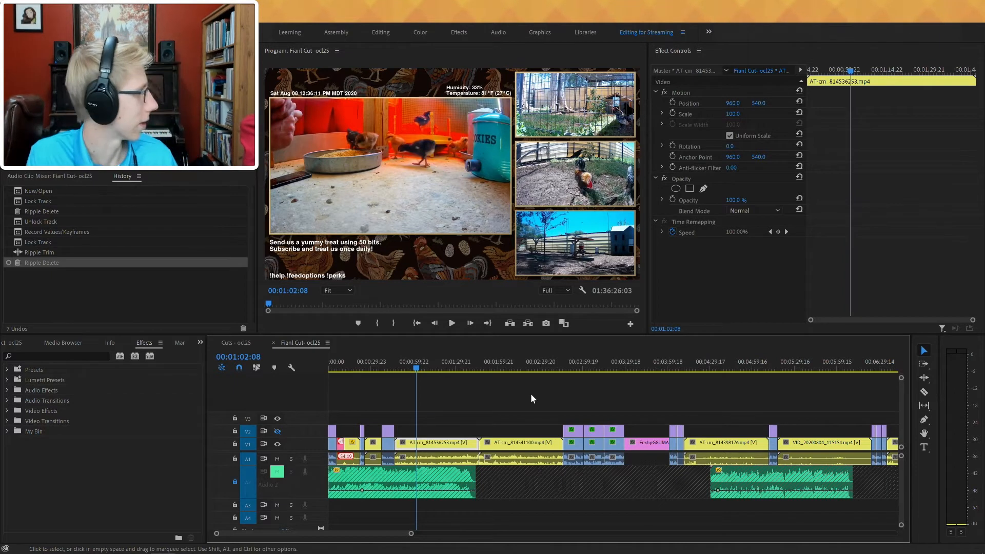
pyautogui.press('space')
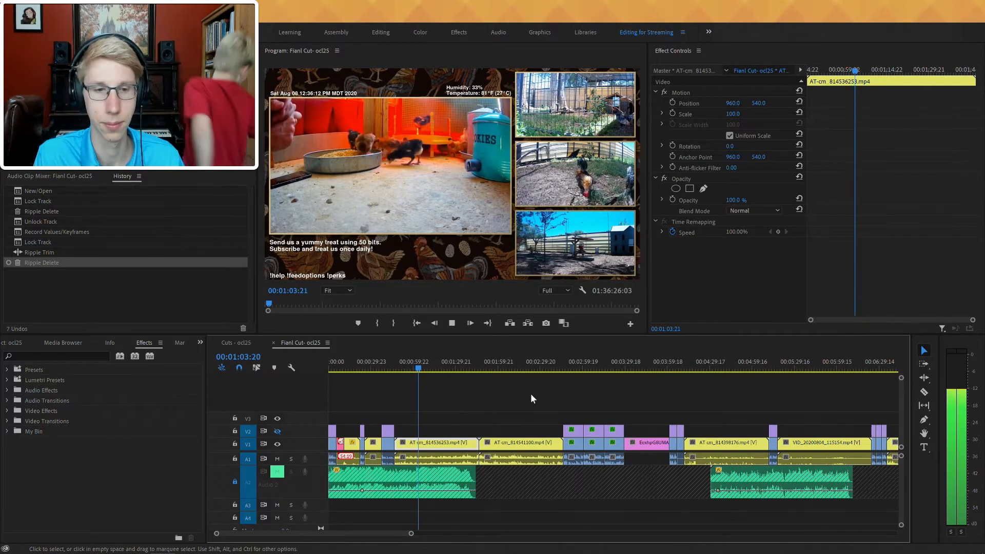
# - Set the volume level of the AT-cm_814536253 audio on A1 to -2 dB
pyautogui.click(440, 462)
pyautogui.click(733, 113)
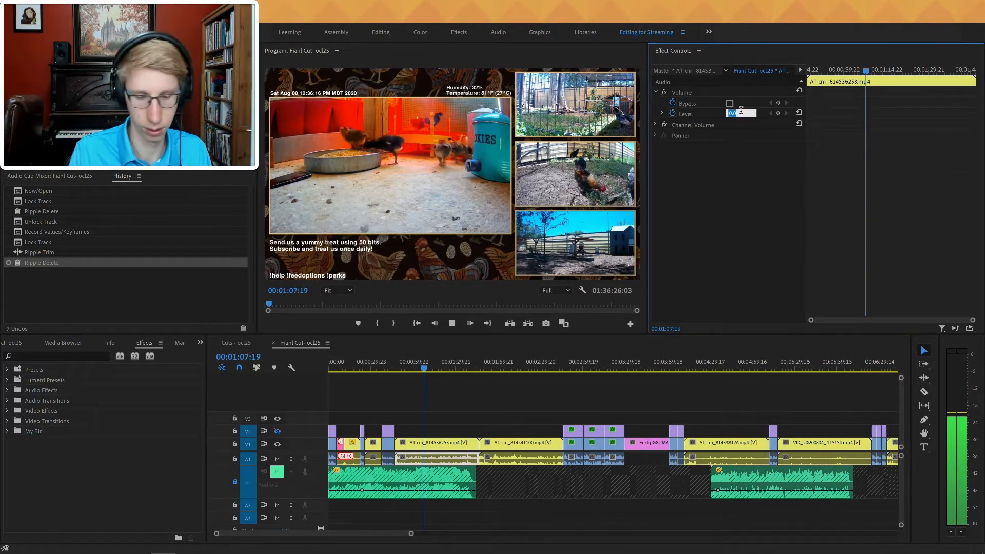
pyautogui.write('-2')
pyautogui.press('Return')
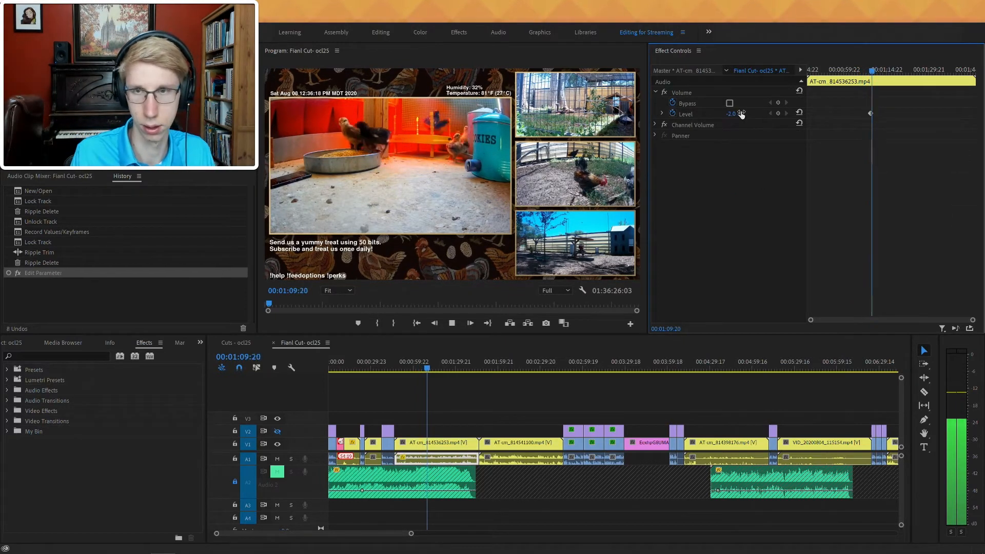
# - Return to the volume keyframe on the AT-cm_814536253 audio, set its level to -5 dB and play the result
pyautogui.click(771, 114)
pyautogui.click(771, 114)
pyautogui.click(739, 113)
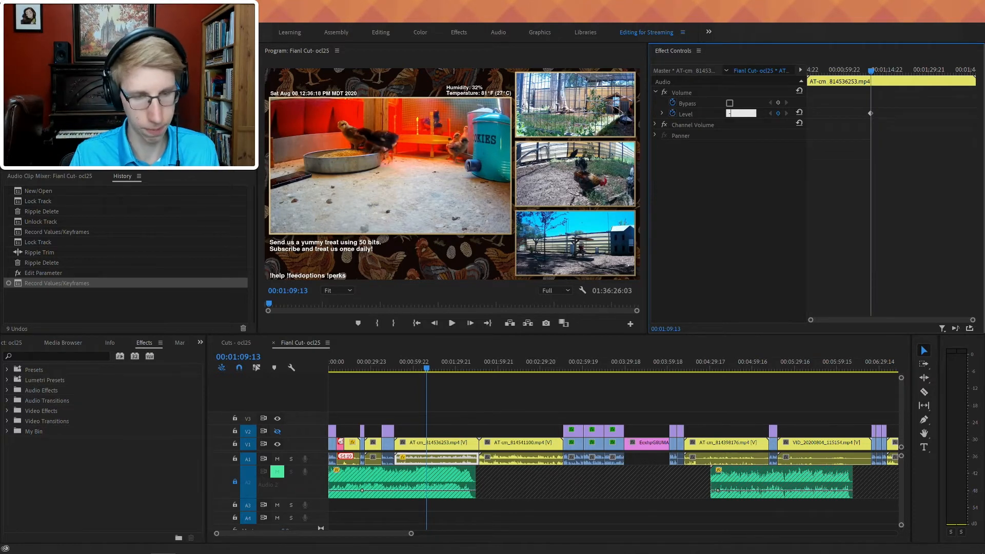
pyautogui.write('5')
pyautogui.press('Return')
pyautogui.press('space')
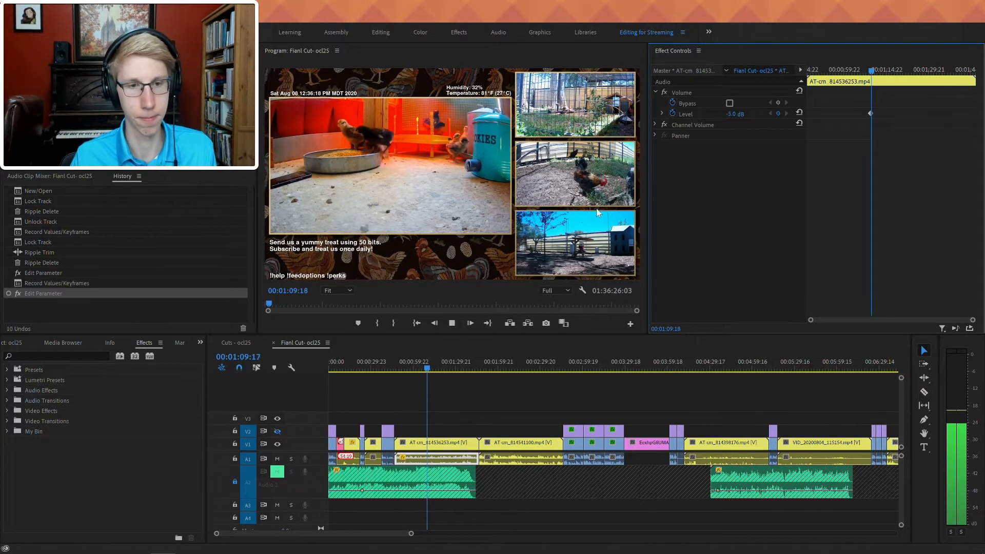
pyautogui.click(491, 415)
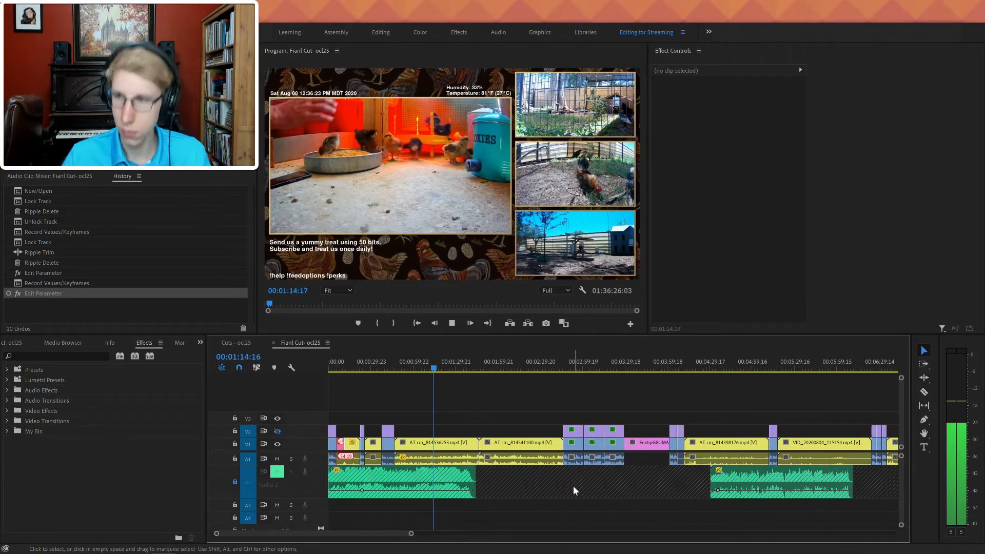
pyautogui.press('space')
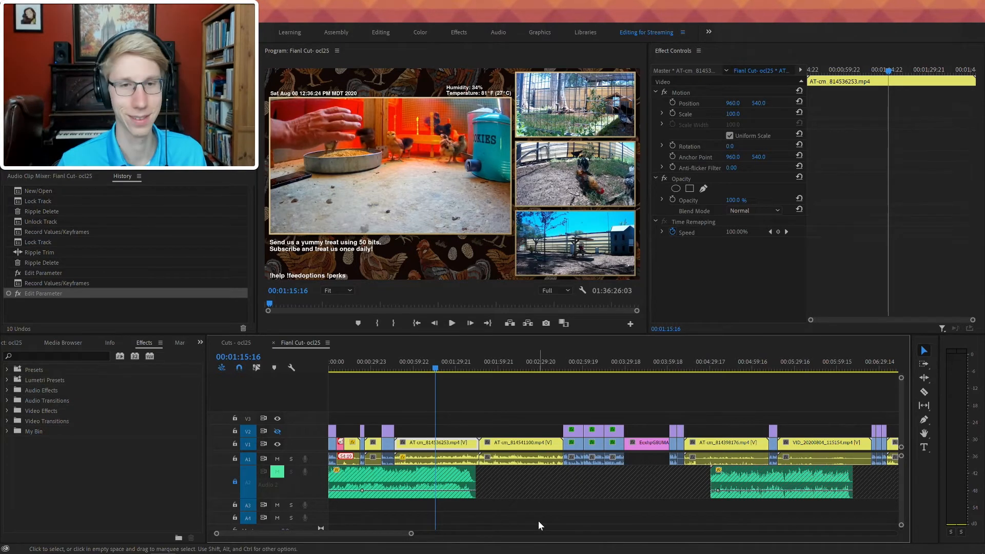
pyautogui.press('space')
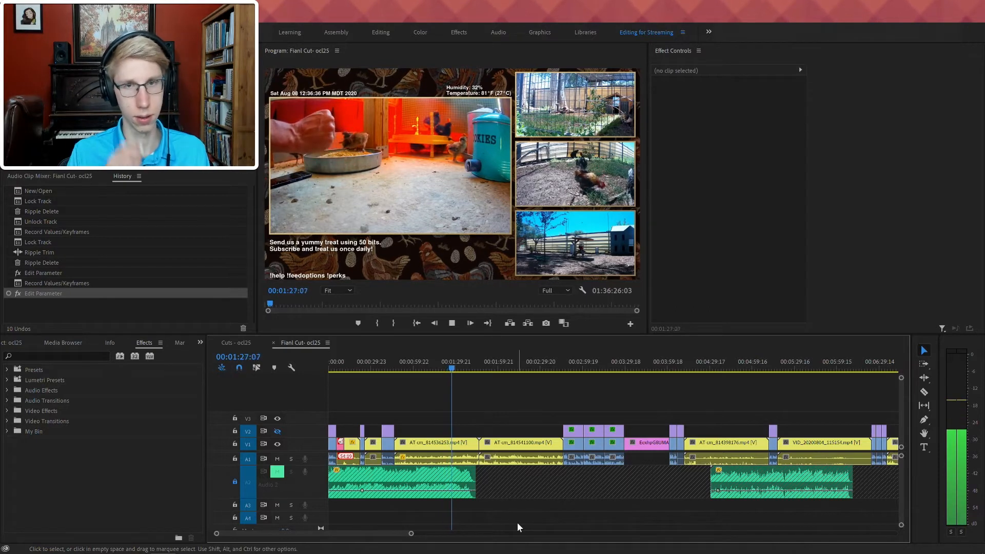
# - Save the project and play a bit further into the AT-cm_814536253 clip
pyautogui.press('space')
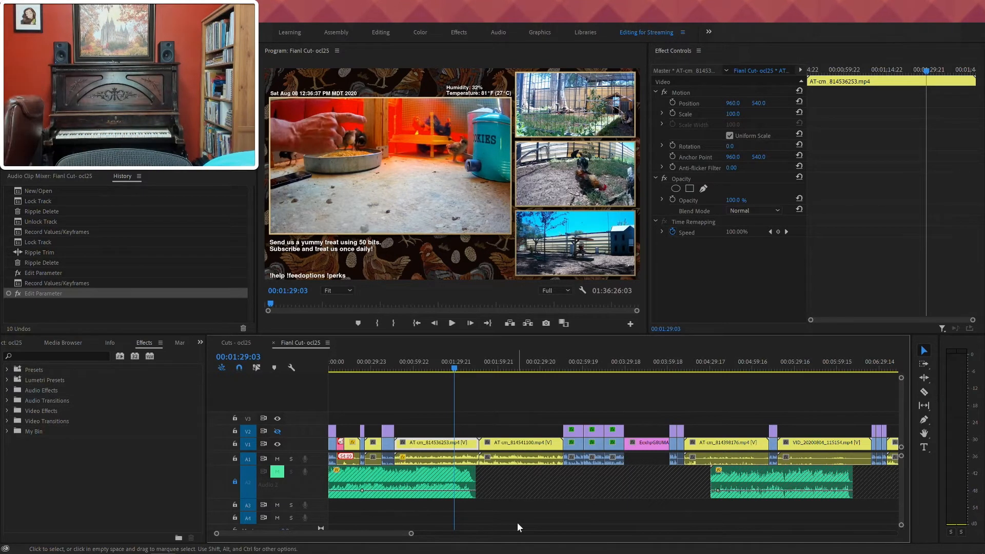
pyautogui.hotkey('ctrl', 's')
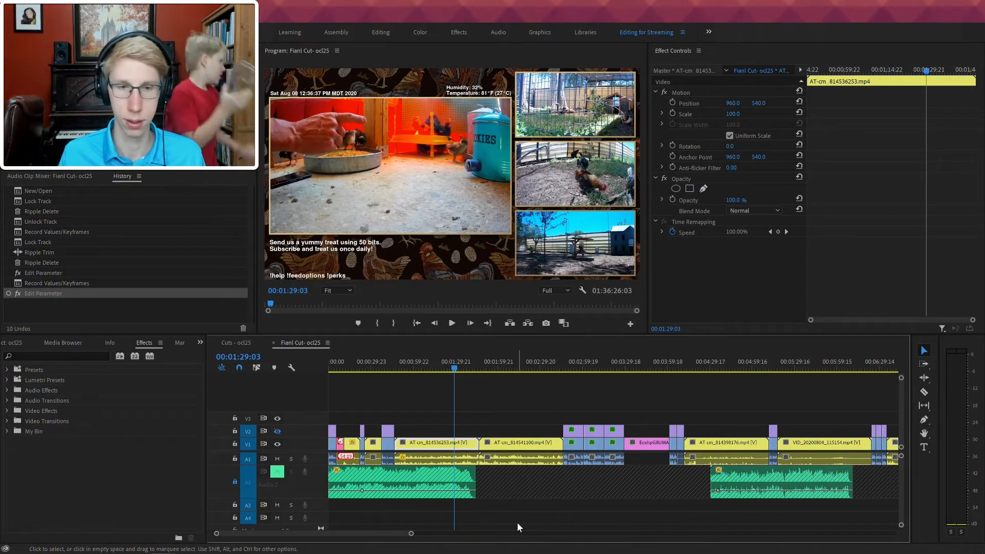
pyautogui.press('space')
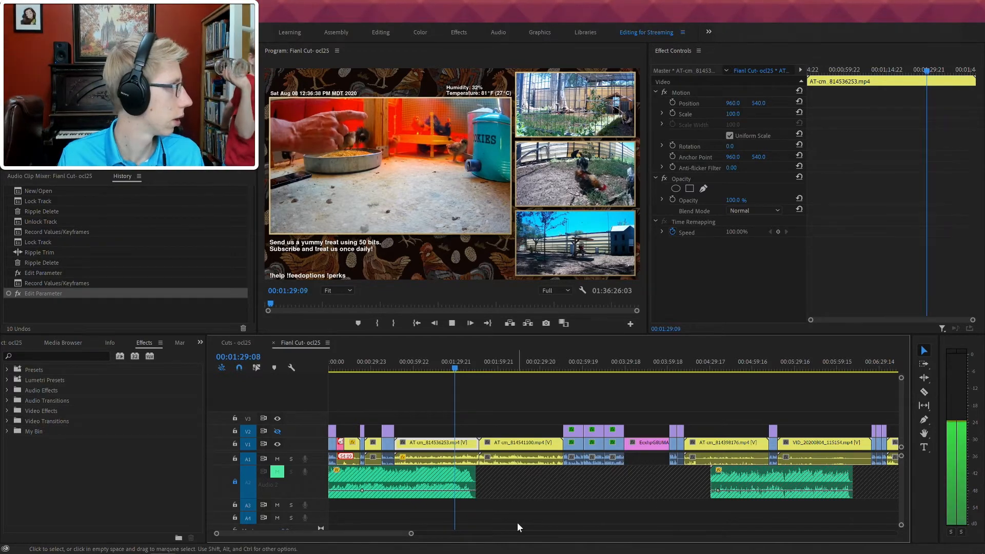
pyautogui.press('space')
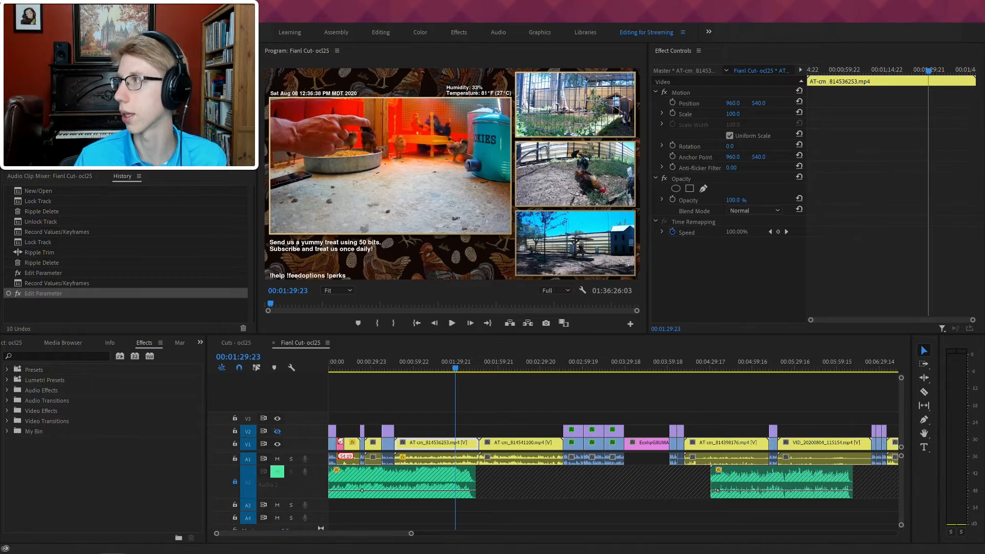
# - Switch to the web browser, skim the katydid article and return to Premiere Pro
pyautogui.moveTo(984, 229); pyautogui.dragTo(673, 2)
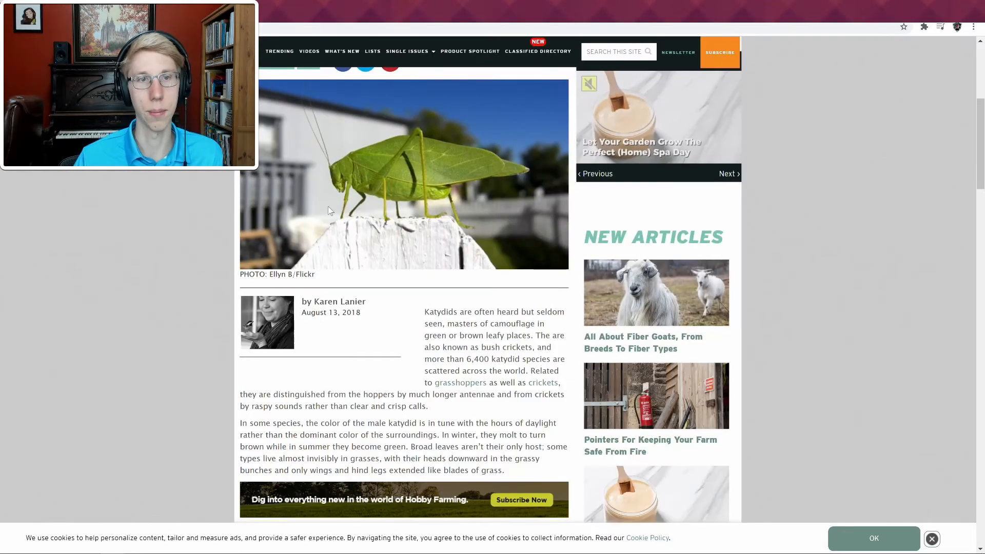
pyautogui.scroll(-8, 419, 196)
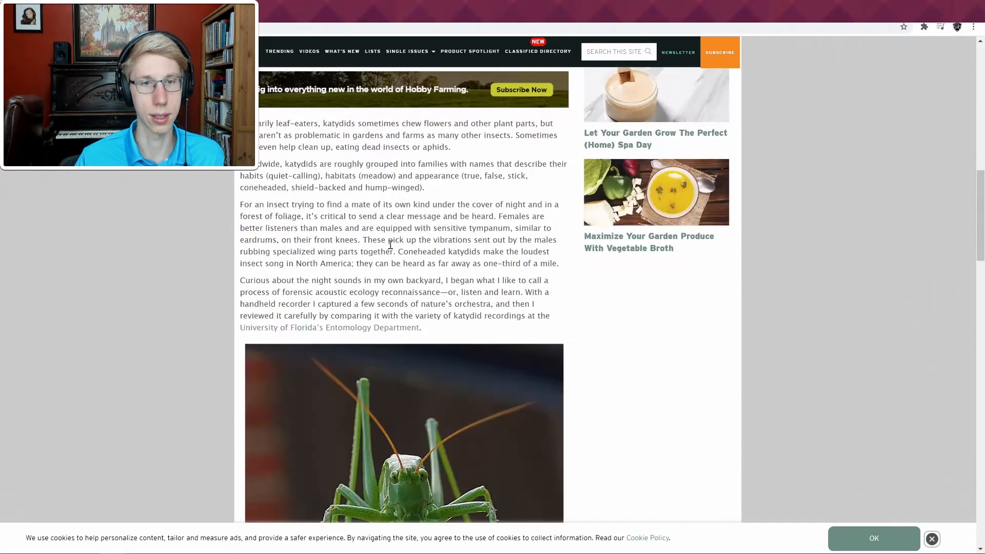
pyautogui.scroll(-4, 396, 267)
pyautogui.scroll(12, 395, 275)
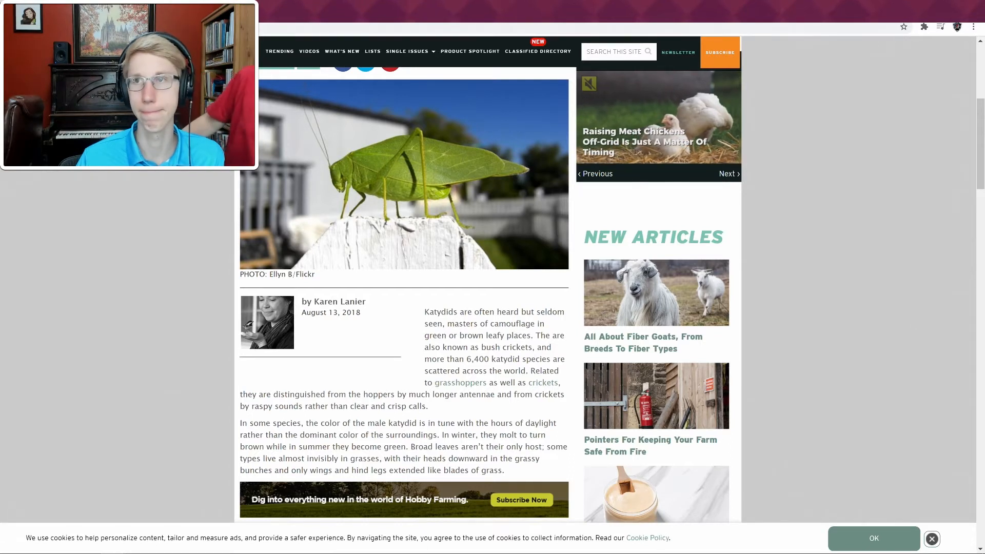
pyautogui.hotkey('alt', 'Tab')
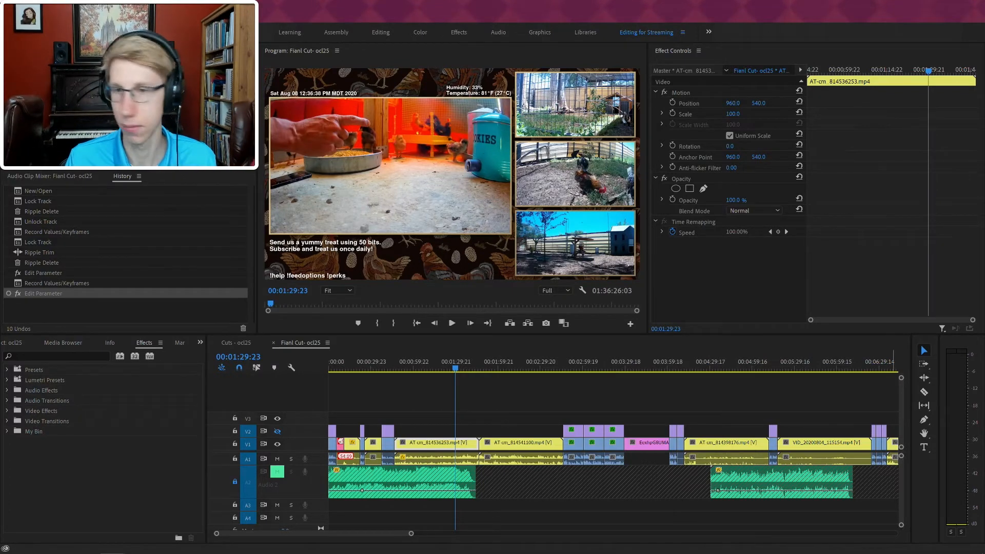
# - Continue playback and set the volume level of the AT-cm_814541100 audio on A1 to -5 dB
pyautogui.click(526, 416)
pyautogui.press('space')
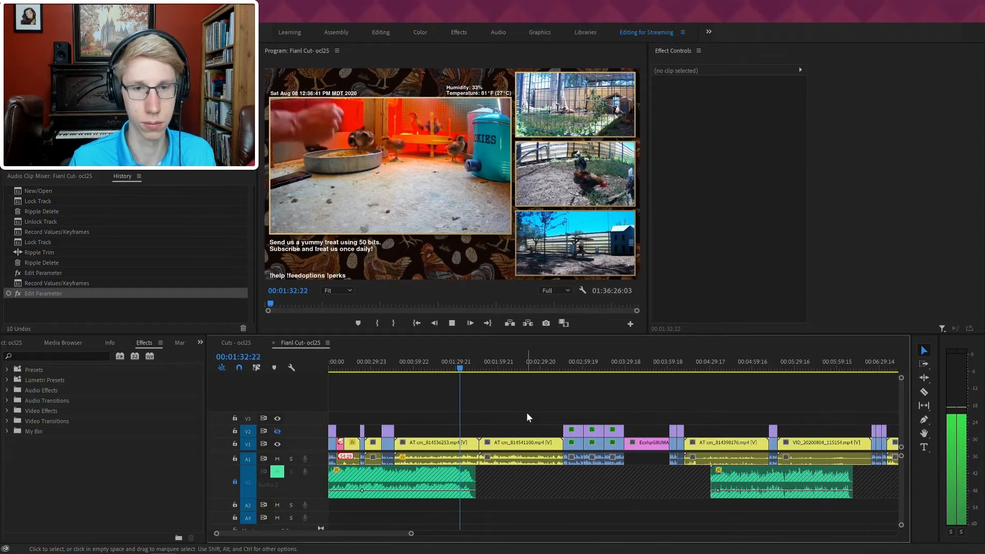
pyautogui.click(515, 459)
pyautogui.rightClick(516, 460)
pyautogui.click(735, 113)
pyautogui.write('-5')
pyautogui.press('Return')
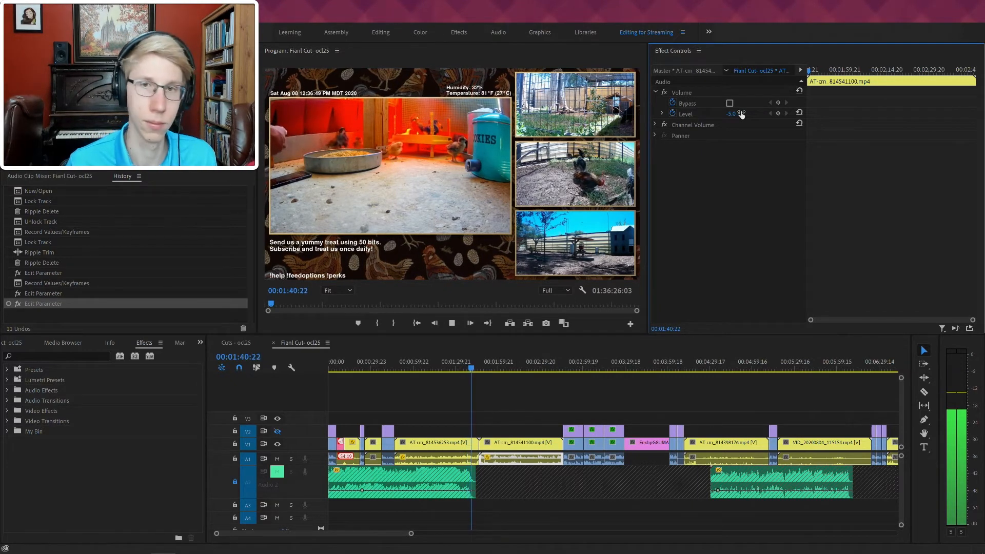
pyautogui.press('space')
pyautogui.press('d')
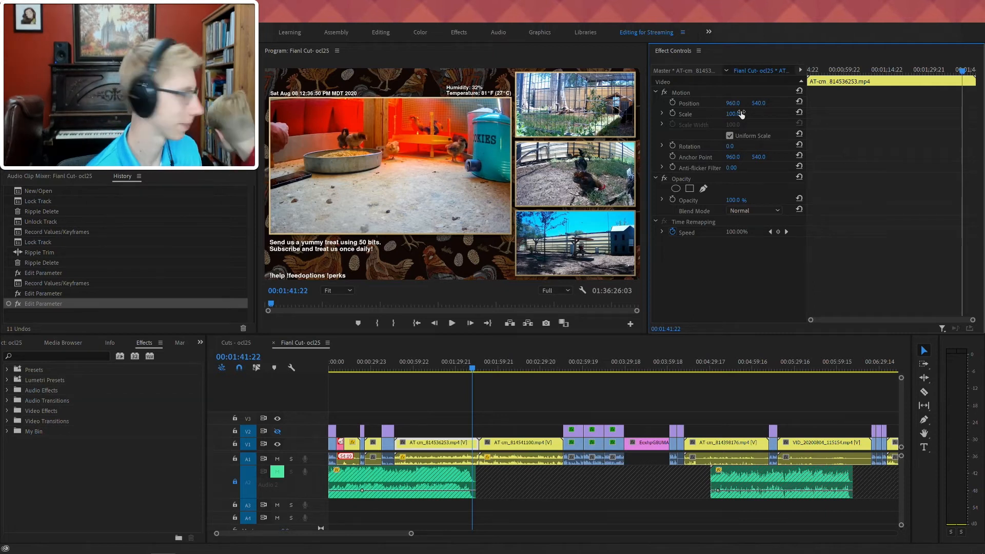
# - Play through the first part of AT-cm_814541100 to judge its content and sound, and save the project
pyautogui.press('space')
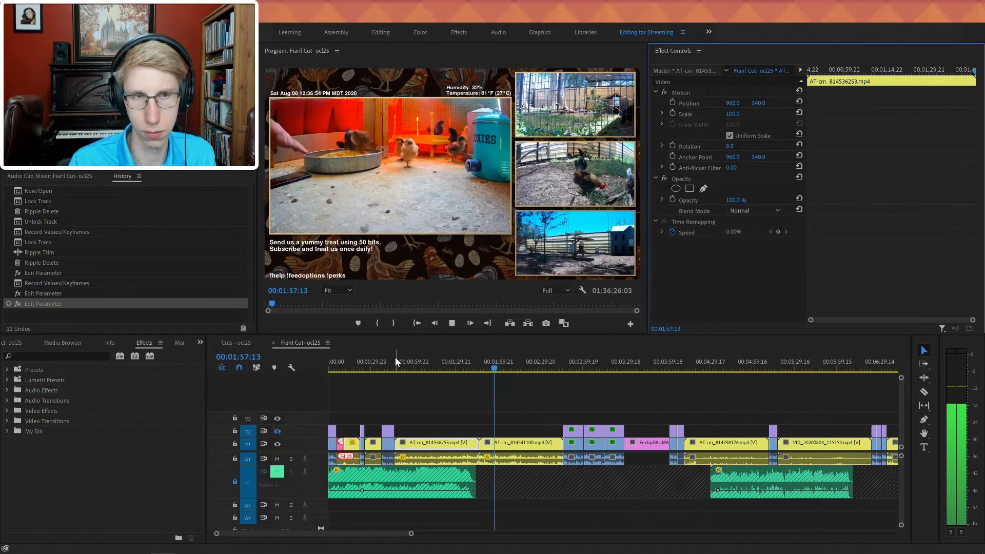
pyautogui.press('space')
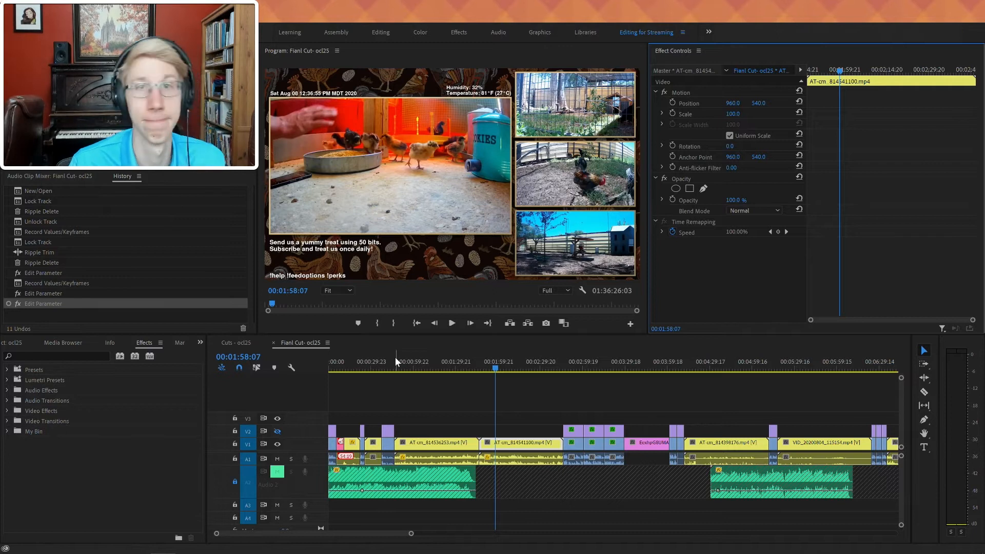
pyautogui.press('space')
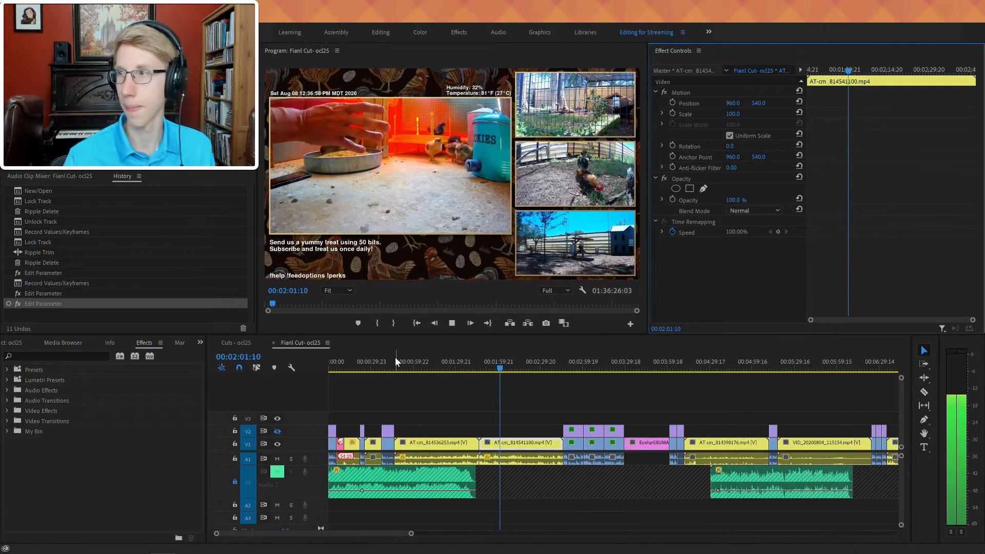
pyautogui.press('space')
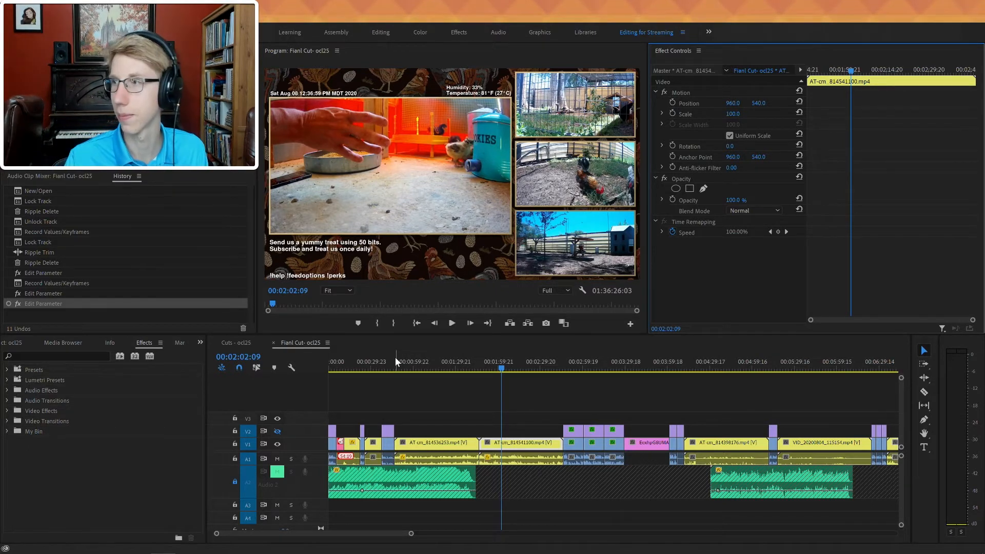
pyautogui.press('space')
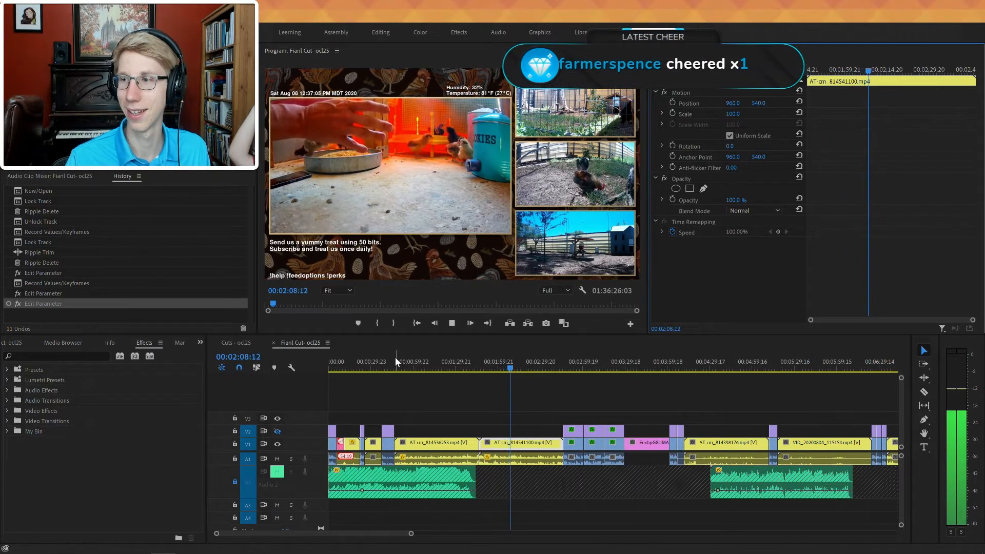
pyautogui.press('space')
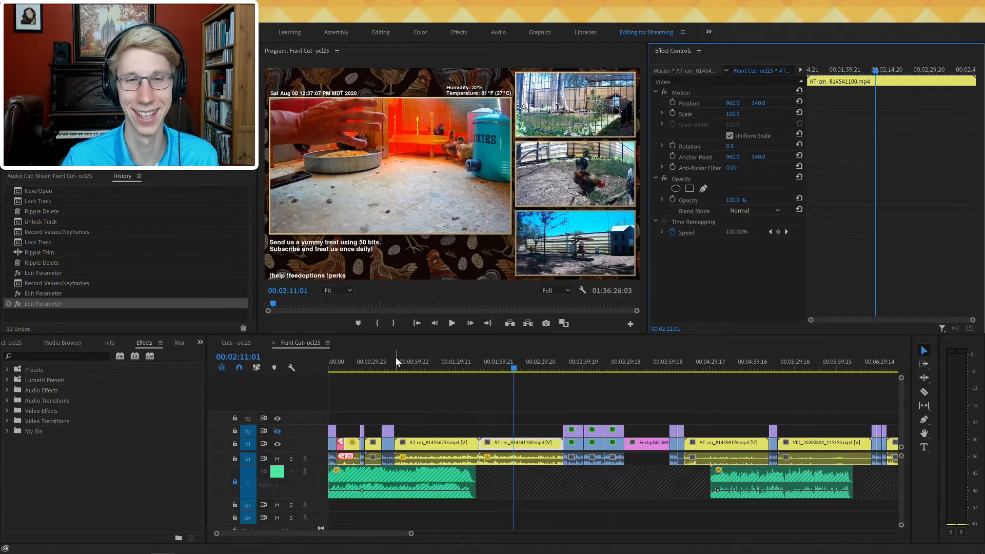
pyautogui.press('space')
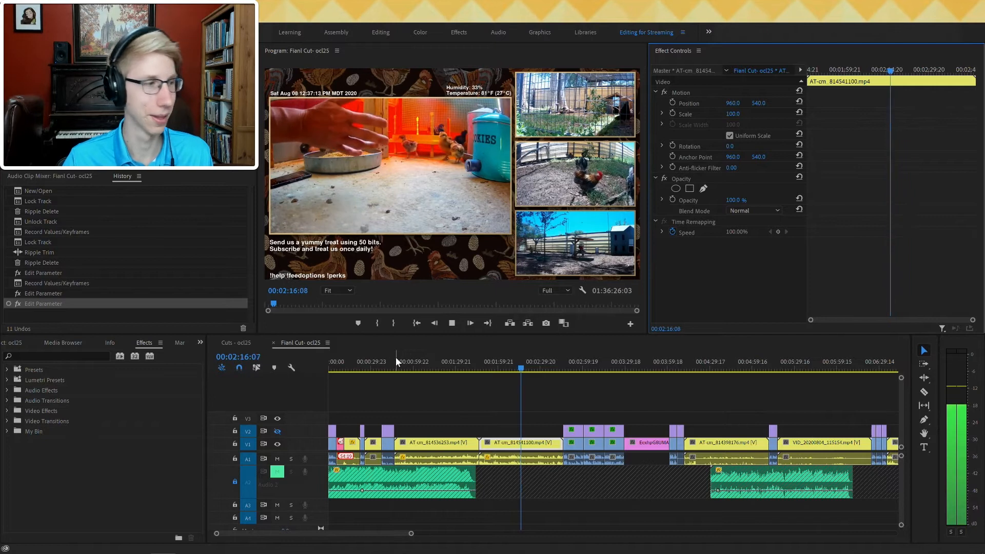
pyautogui.press('space')
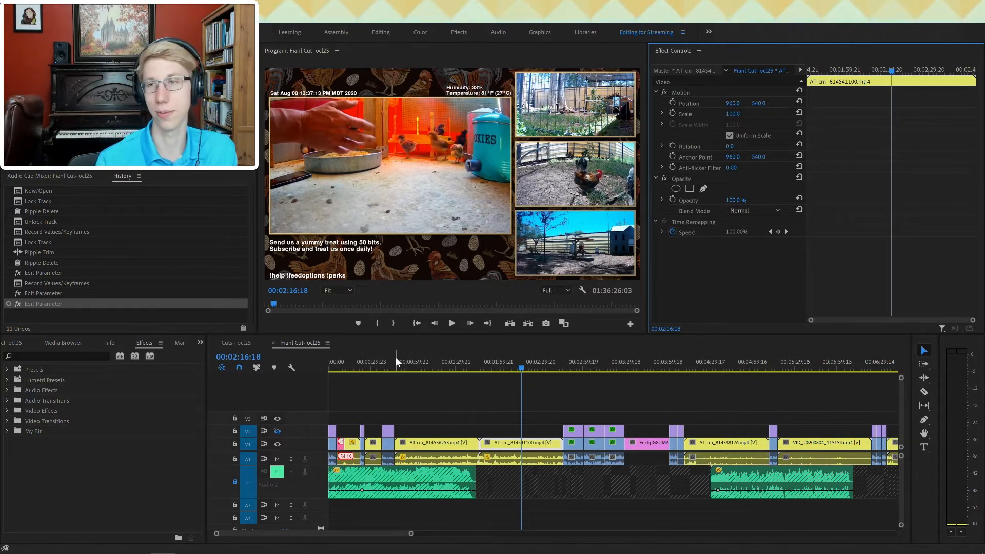
pyautogui.press('space')
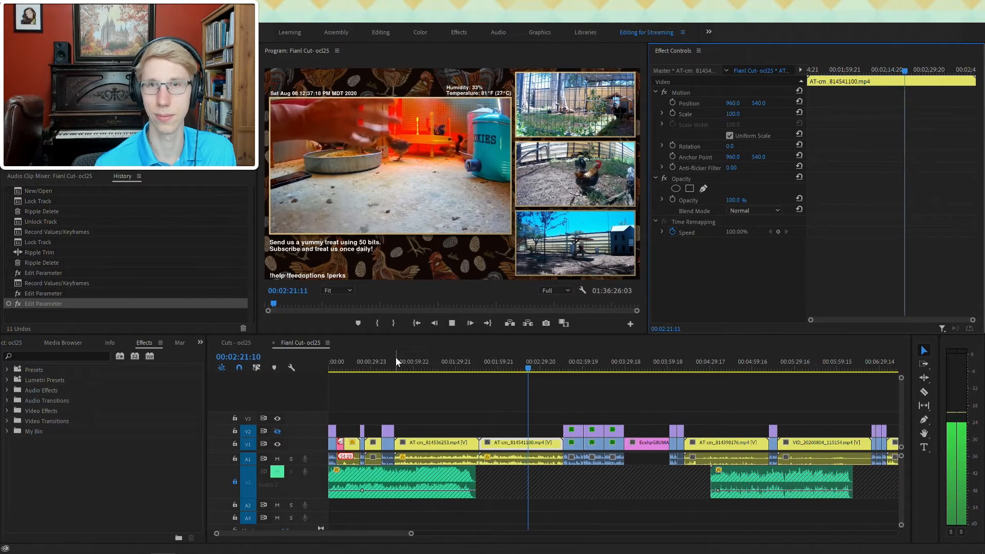
pyautogui.press('space')
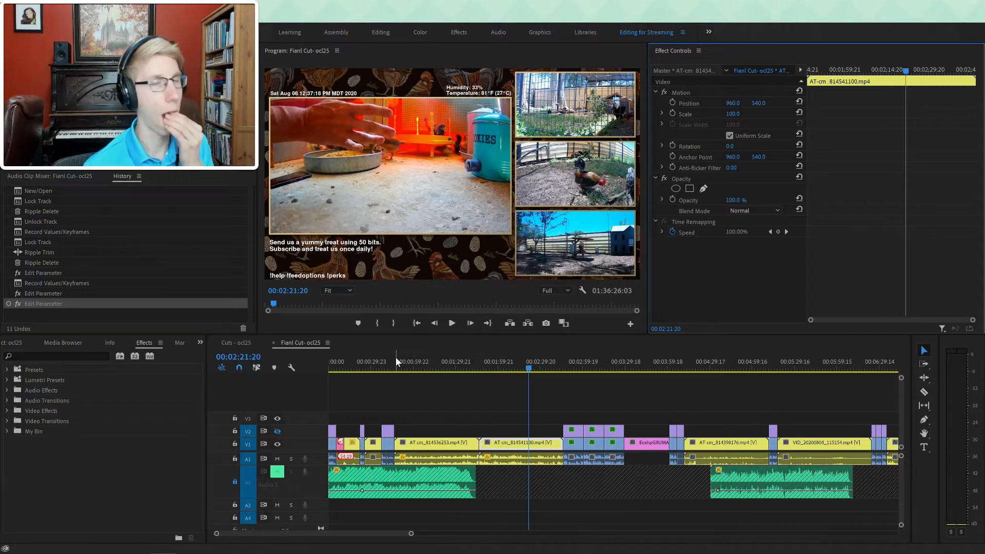
pyautogui.hotkey('ctrl', 's')
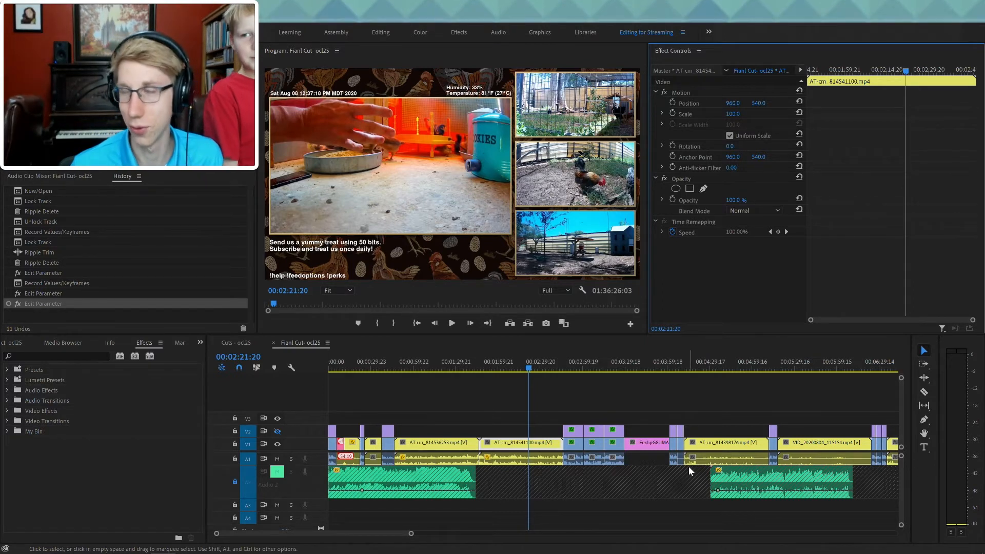
# - Play on toward the end of AT-cm_814541100 and ripple-delete that clip
pyautogui.click(565, 499)
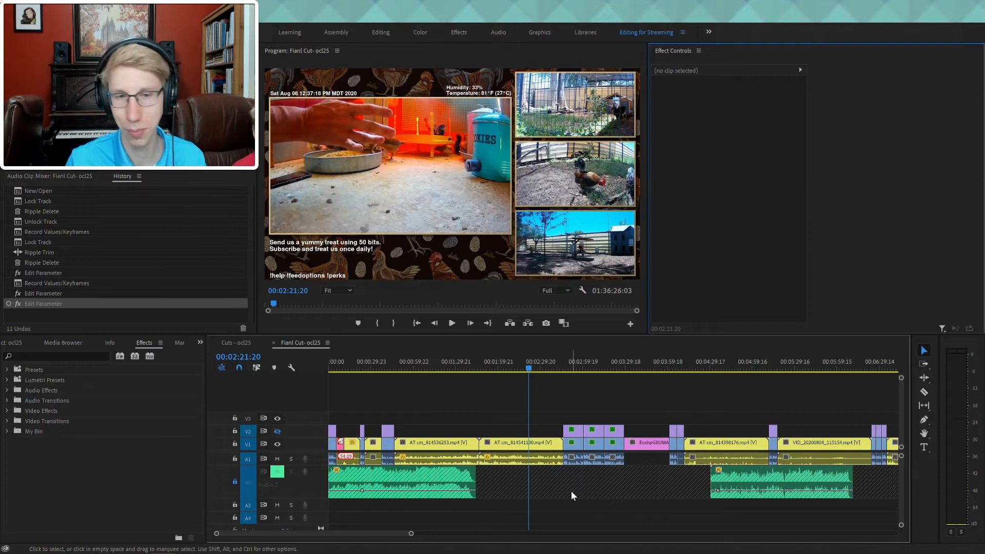
pyautogui.press('space')
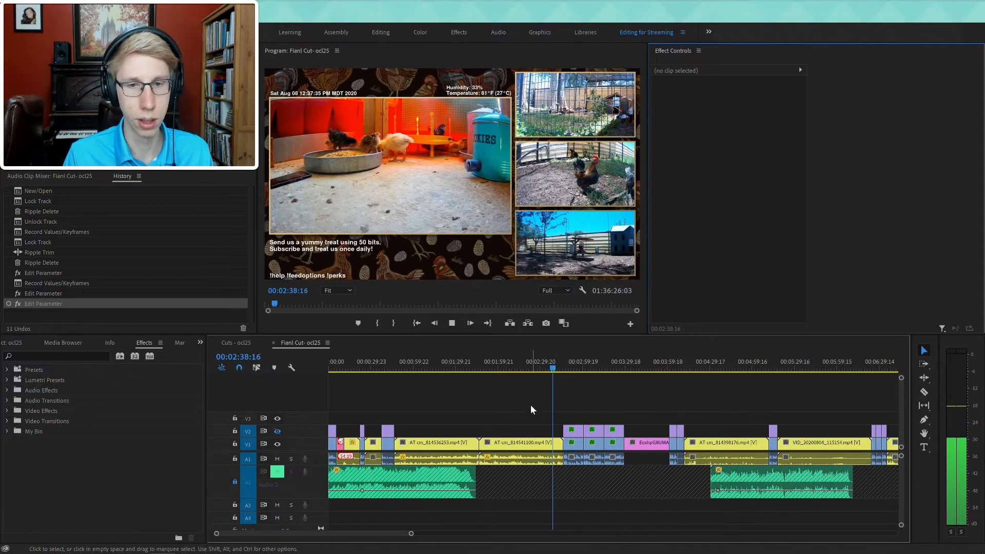
pyautogui.press('d')
pyautogui.hotkey('shift', 'Delete')
# - Play AT-cm_814536253 from about 00:00:55 and again from about 00:01:10 to look for a place to shorten it
pyautogui.click(442, 355)
pyautogui.moveTo(442, 355); pyautogui.dragTo(408, 374)
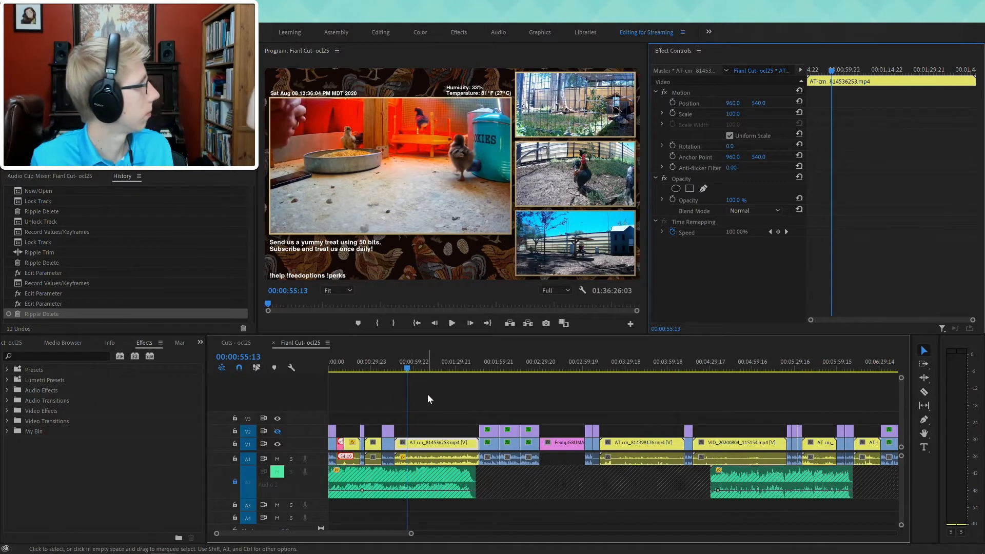
pyautogui.press('space')
pyautogui.press('space')
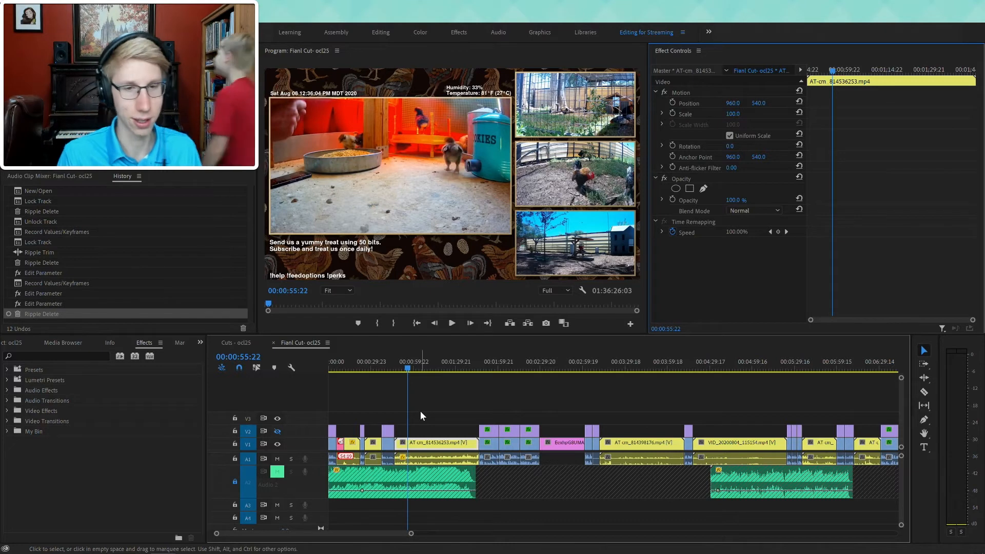
pyautogui.press('space')
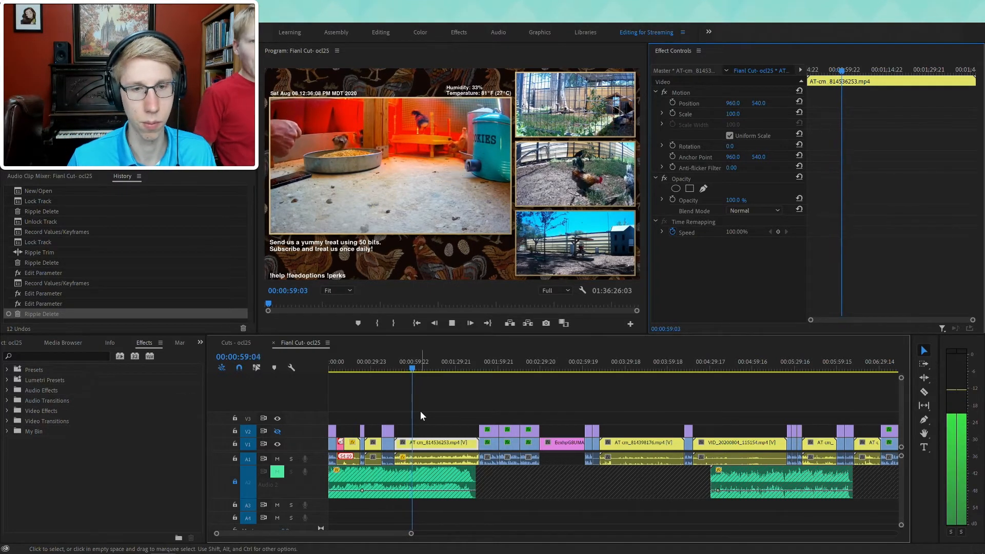
pyautogui.press('=')
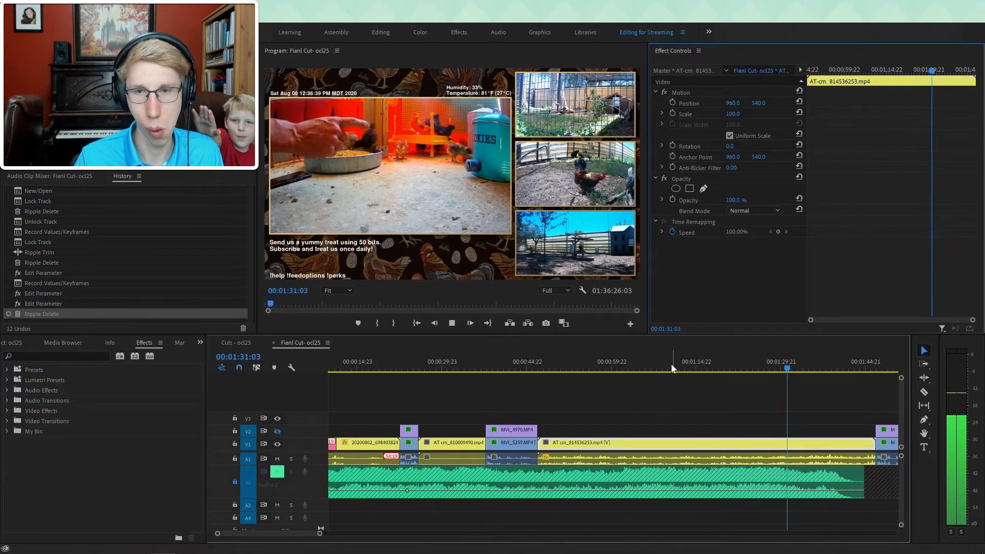
pyautogui.press('space')
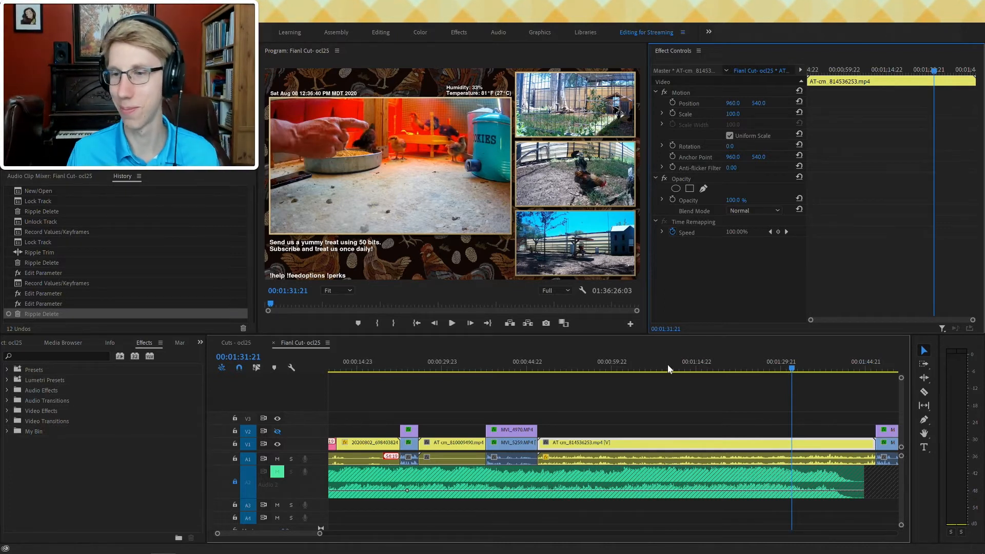
pyautogui.press('space')
pyautogui.press('space')
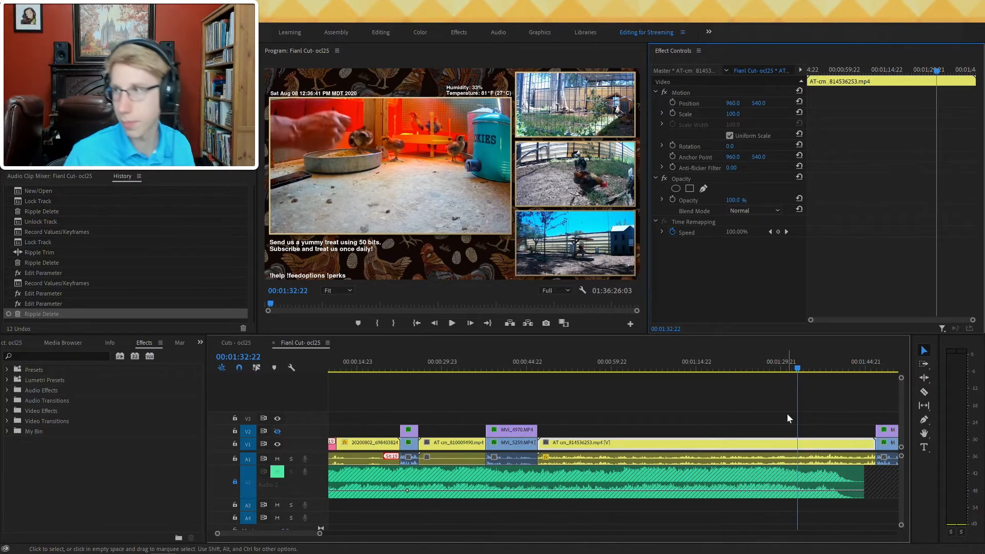
pyautogui.moveTo(593, 368); pyautogui.dragTo(674, 370)
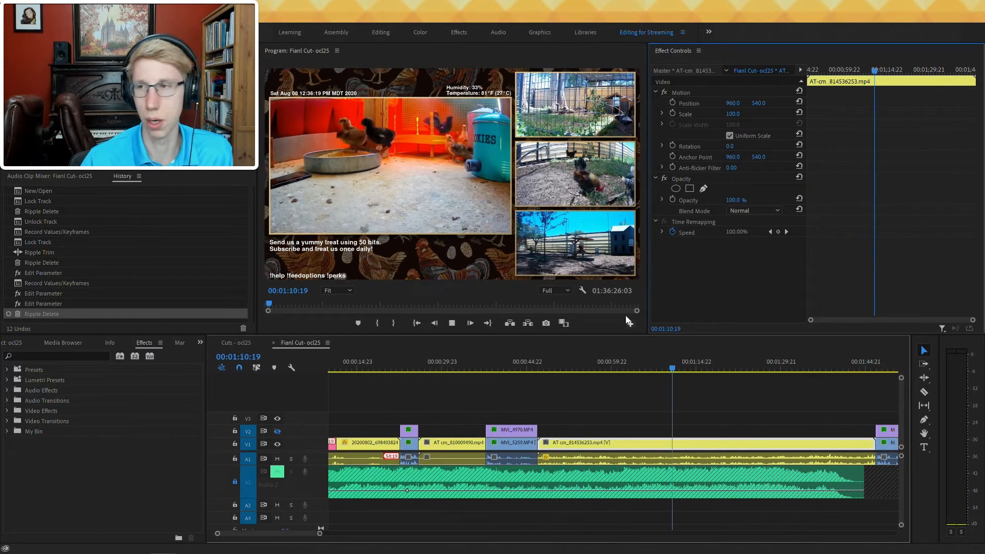
pyautogui.press('space')
# - Split the AT-cm_814536253 clip at 00:01:34:10 and play the section after the cut
pyautogui.scroll(-3, 720, 384)
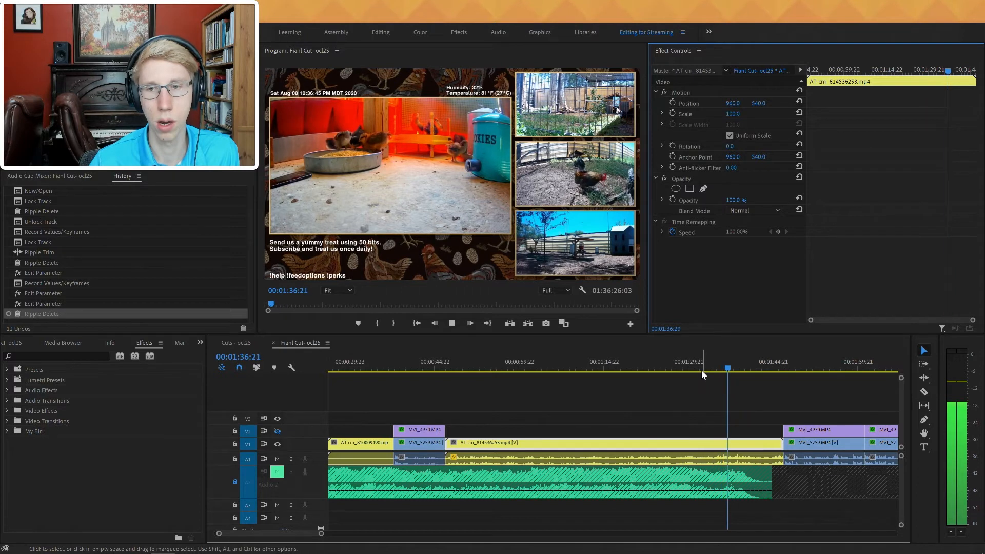
pyautogui.moveTo(704, 368); pyautogui.dragTo(716, 371)
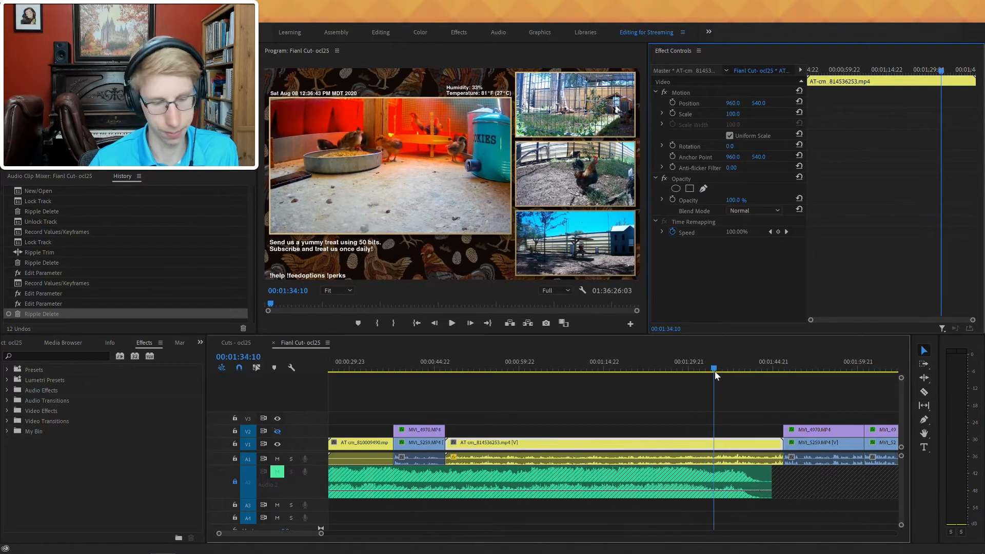
pyautogui.hotkey('ctrl', 'k')
pyautogui.press('space')
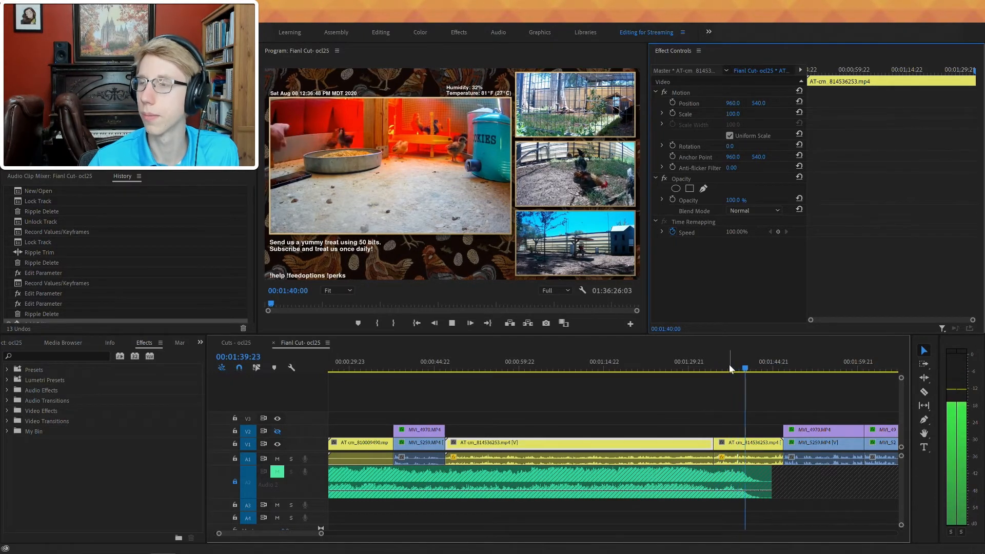
pyautogui.press('space')
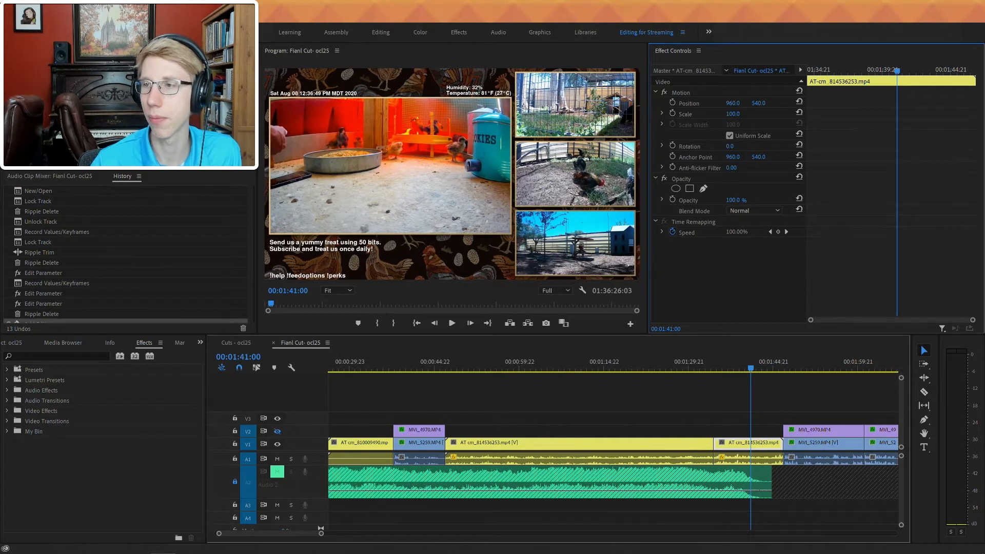
# - Replay parts of the AT-cm_814536253 clips to find a cut point and split the first one at 00:00:59:10
pyautogui.press('space')
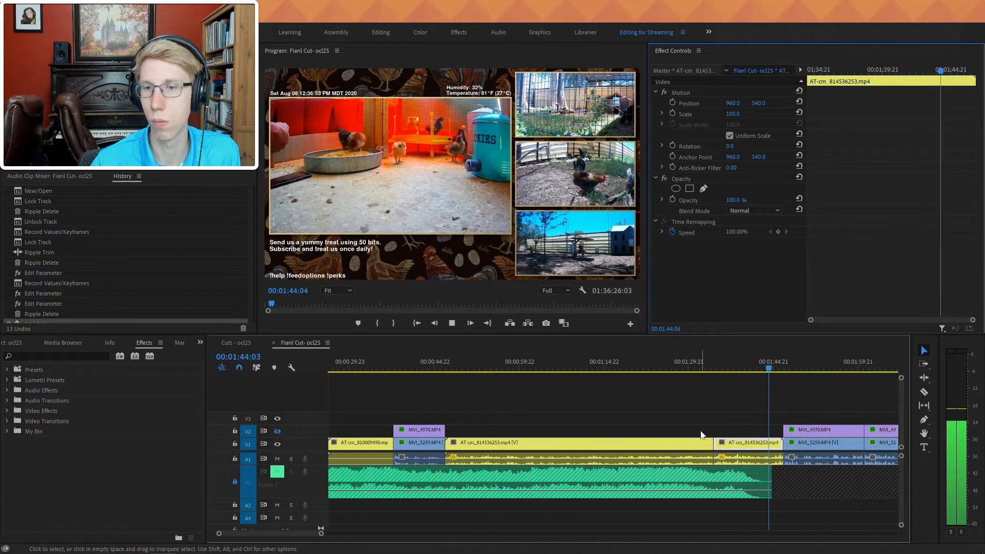
pyautogui.press('space')
pyautogui.click(523, 363)
pyautogui.press('space')
pyautogui.click(484, 364)
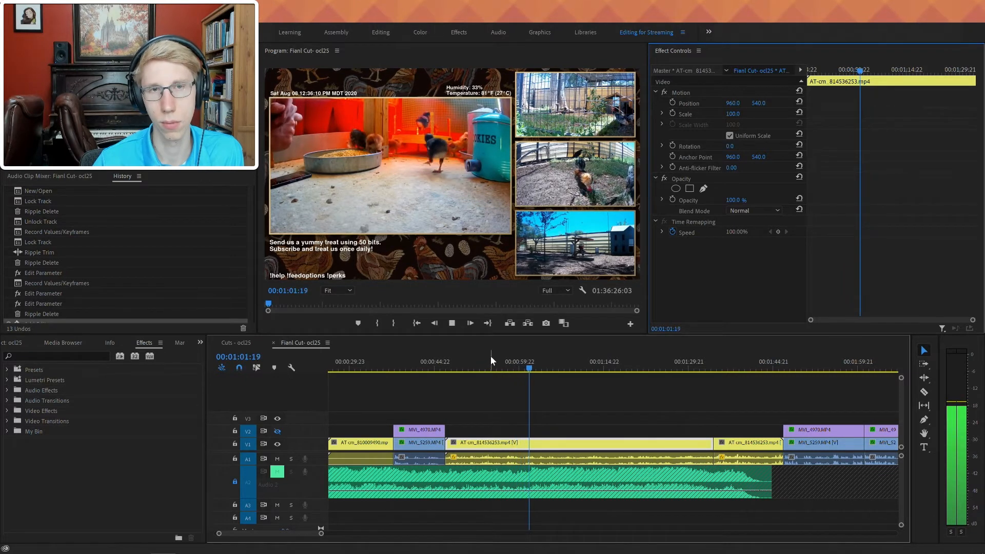
pyautogui.click(512, 368)
pyautogui.press('space')
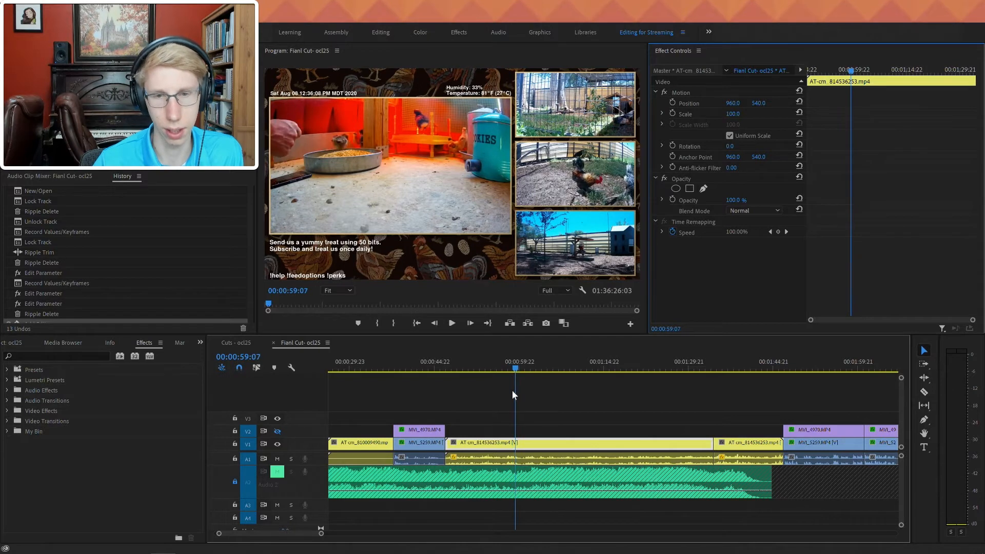
pyautogui.press('Right')
pyautogui.press('Right')
pyautogui.press('Right')
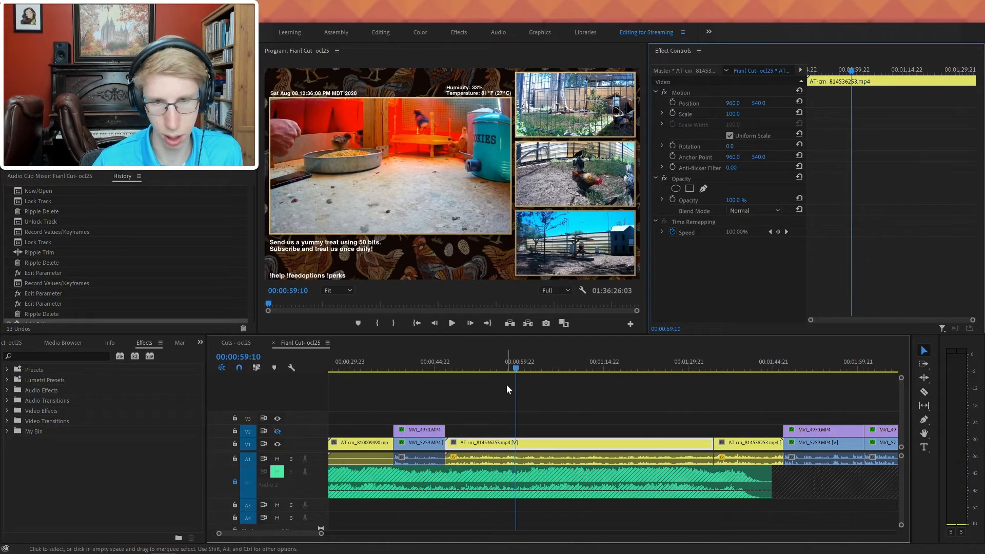
pyautogui.hotkey('ctrl', 'k')
# - Play through the middle AT-cm_814536253 section and ripple-delete it
pyautogui.press('space')
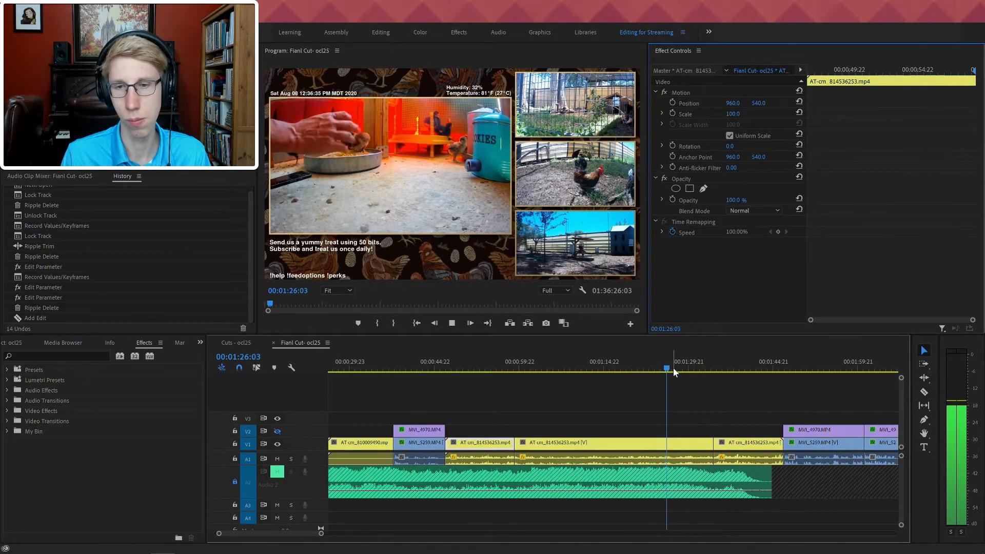
pyautogui.press('d')
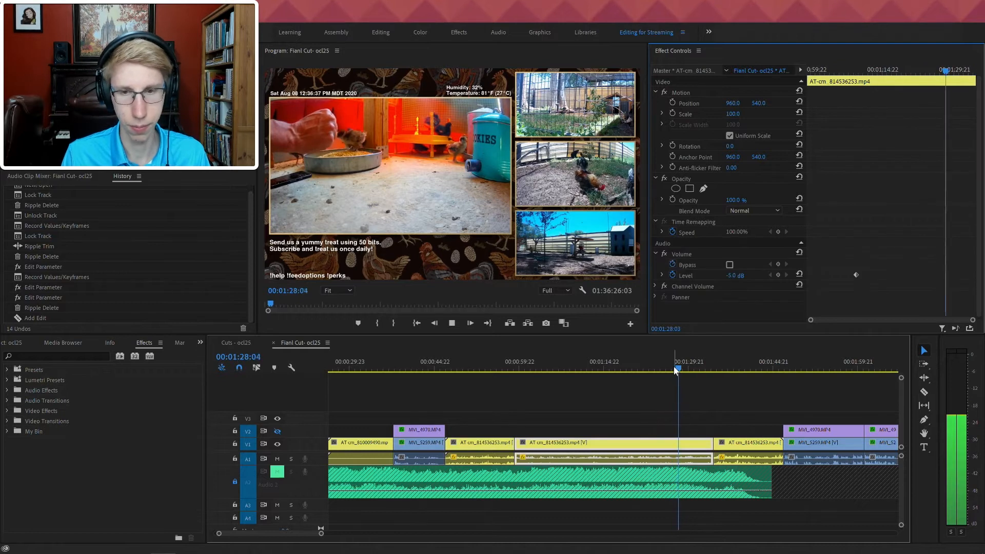
pyautogui.hotkey('shift', 'Delete')
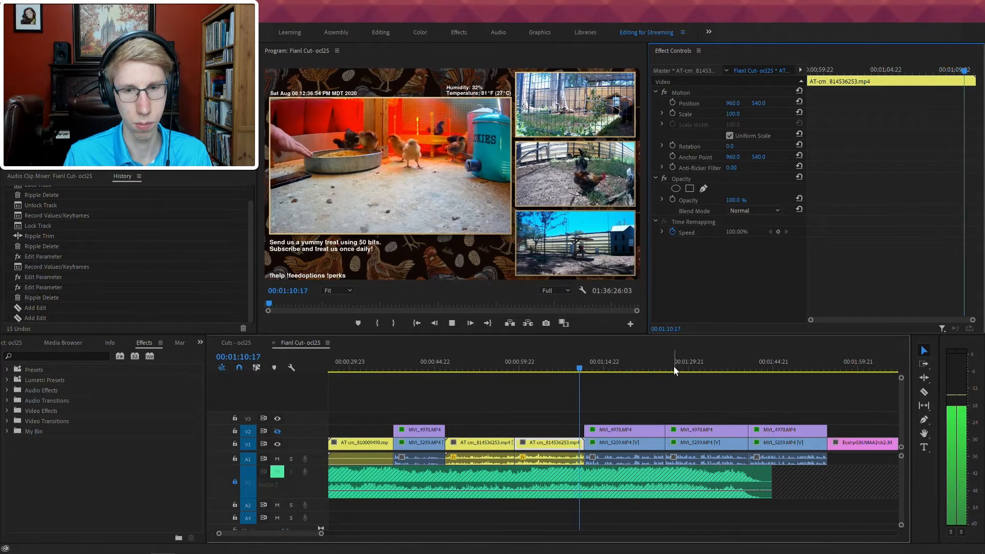
# - Ripple-trim the end of the last AT-cm_814536253 piece to 00:01:09:03 and save the project
pyautogui.click(562, 370)
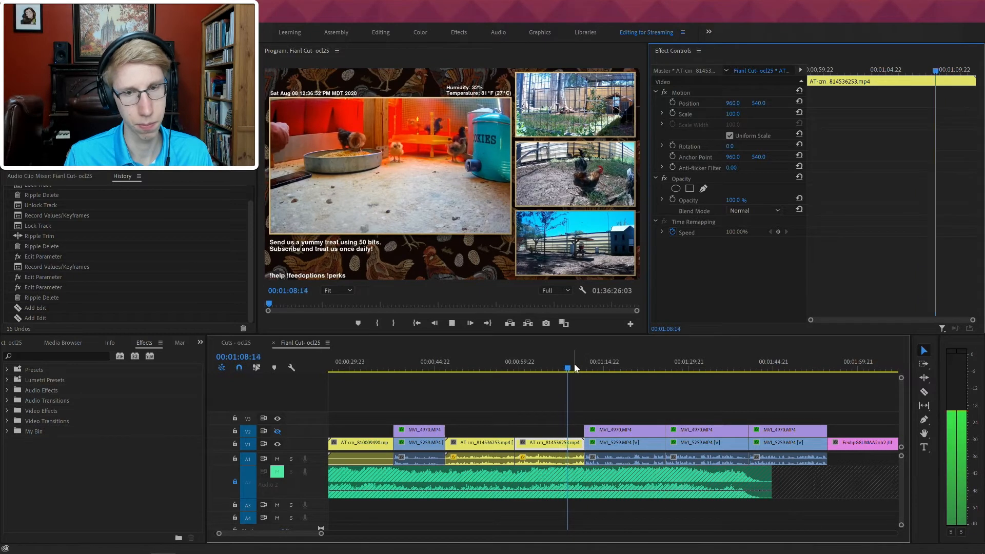
pyautogui.press('space')
pyautogui.press('w')
pyautogui.hotkey('ctrl', 's')
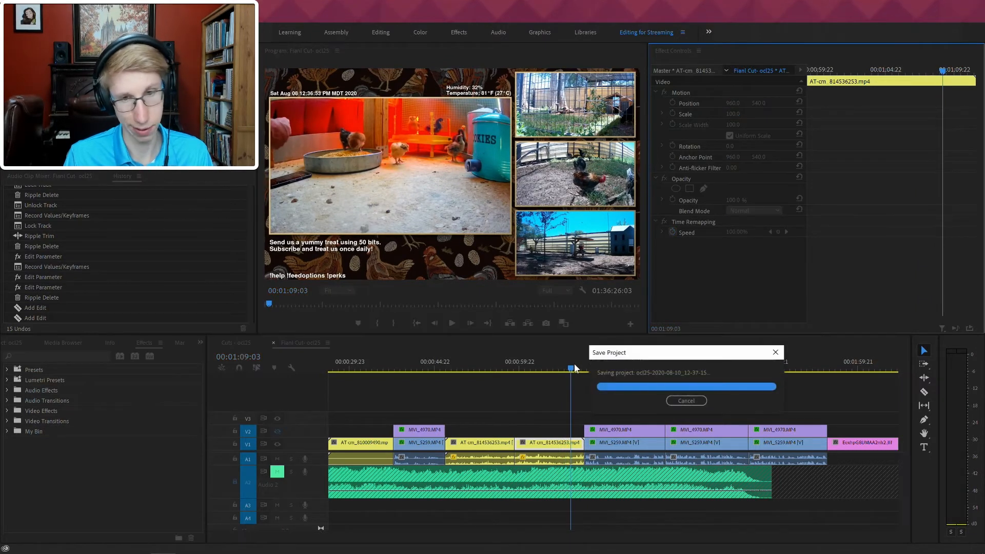
# - Play the MVI_4970/MVI_5259 clips before the chick photo and remove the second and third pairs, closing the gaps
pyautogui.press('space')
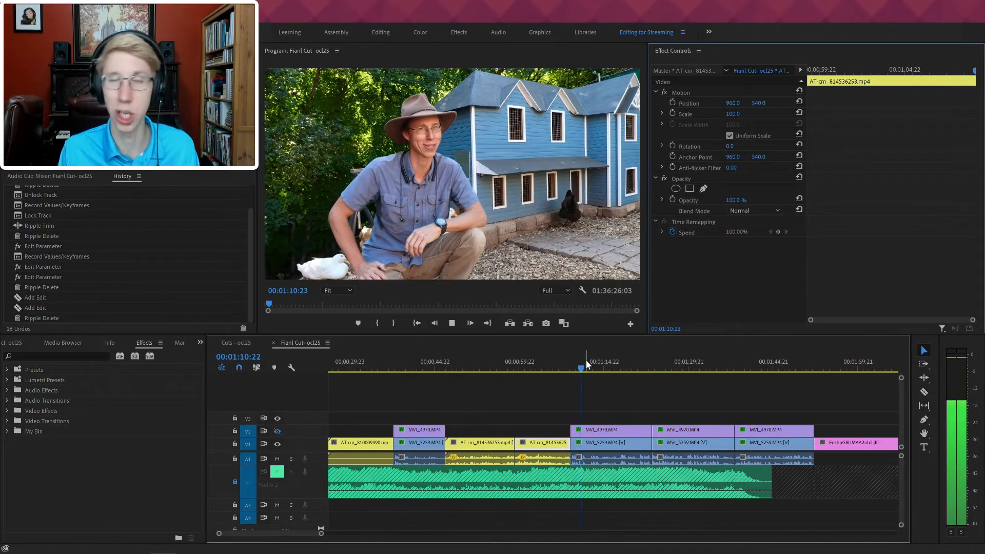
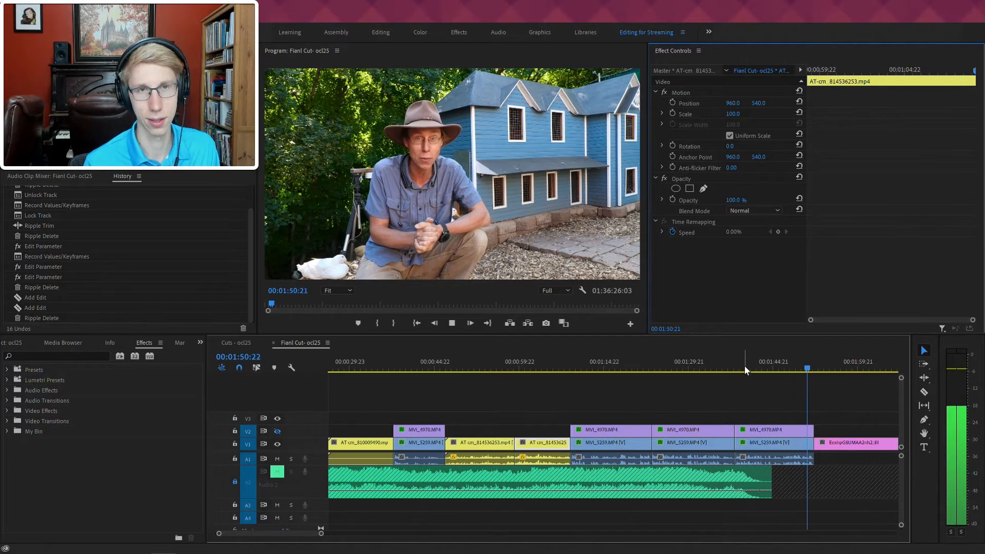
pyautogui.press('space')
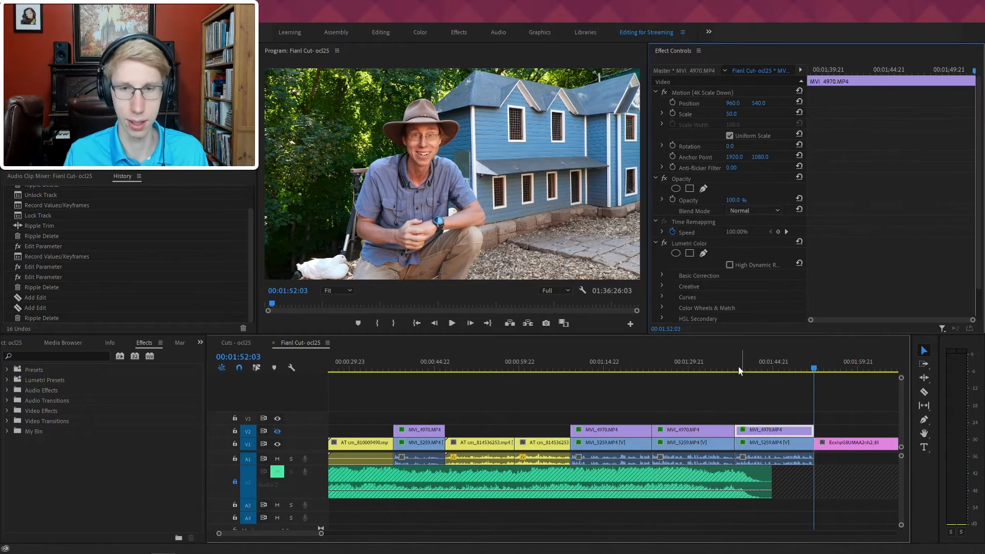
pyautogui.click(790, 355)
pyautogui.press('q')
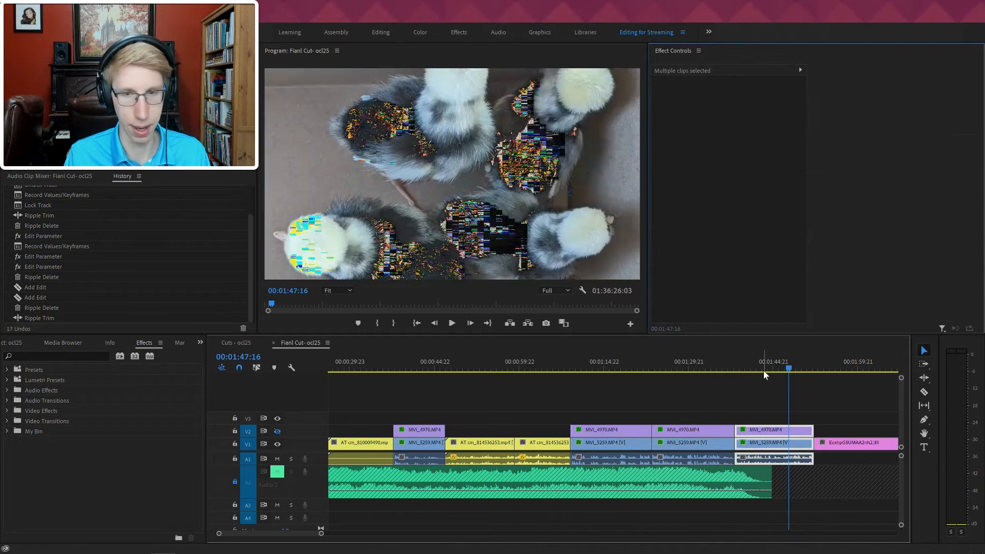
pyautogui.click(606, 362)
pyautogui.hotkey('shift', 'Delete')
pyautogui.press('space')
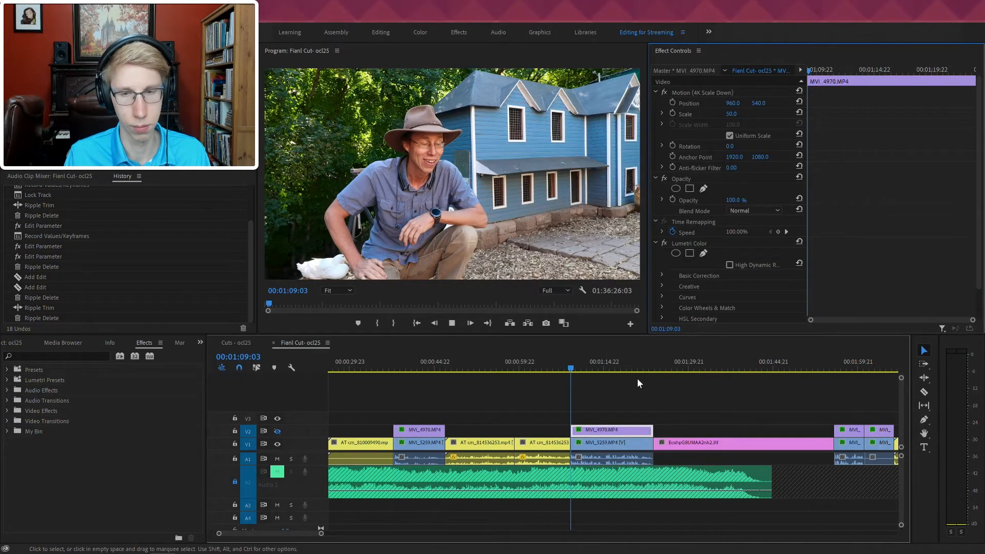
# - Set the scale of the chick photo to 69 and play it back
pyautogui.click(662, 361)
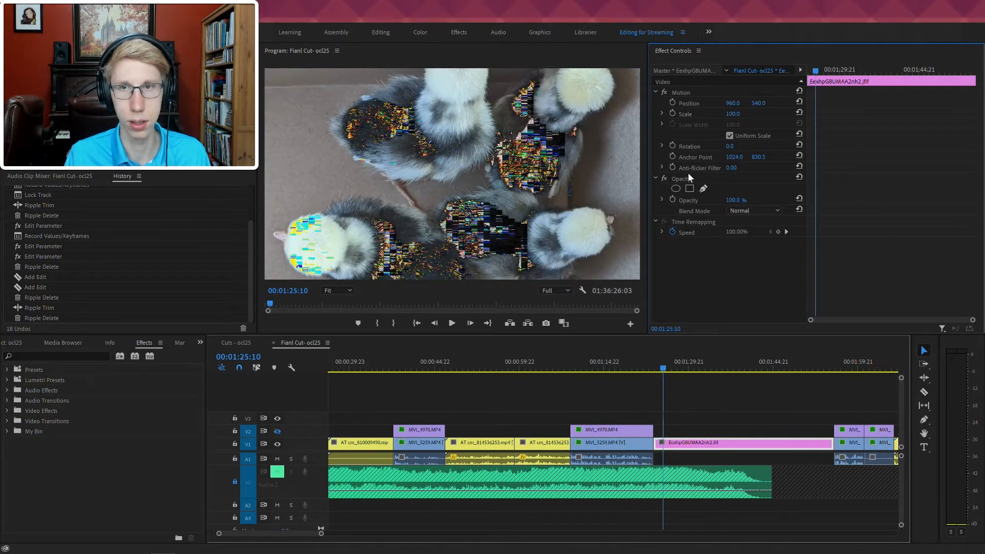
pyautogui.moveTo(733, 113); pyautogui.dragTo(717, 114)
pyautogui.press('space')
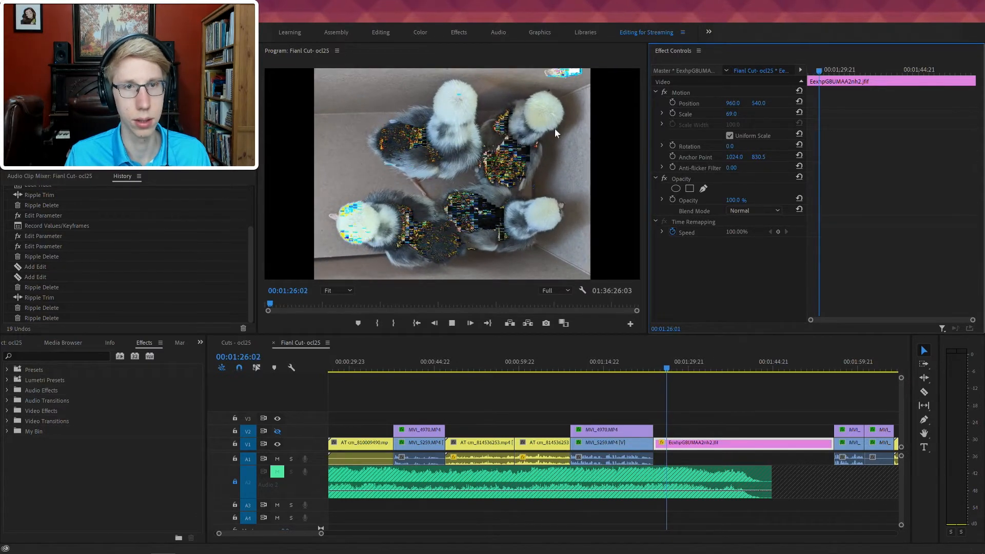
pyautogui.press('space')
pyautogui.press('space')
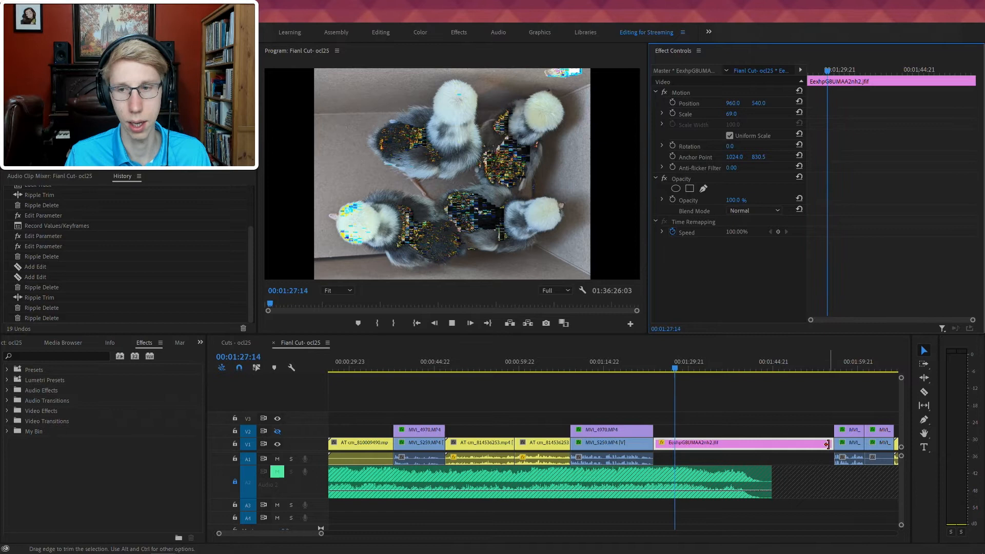
# - Shorten the chick photo to end at about 00:01:33:08 and ripple-delete the gap after it
pyautogui.moveTo(832, 442); pyautogui.dragTo(707, 441)
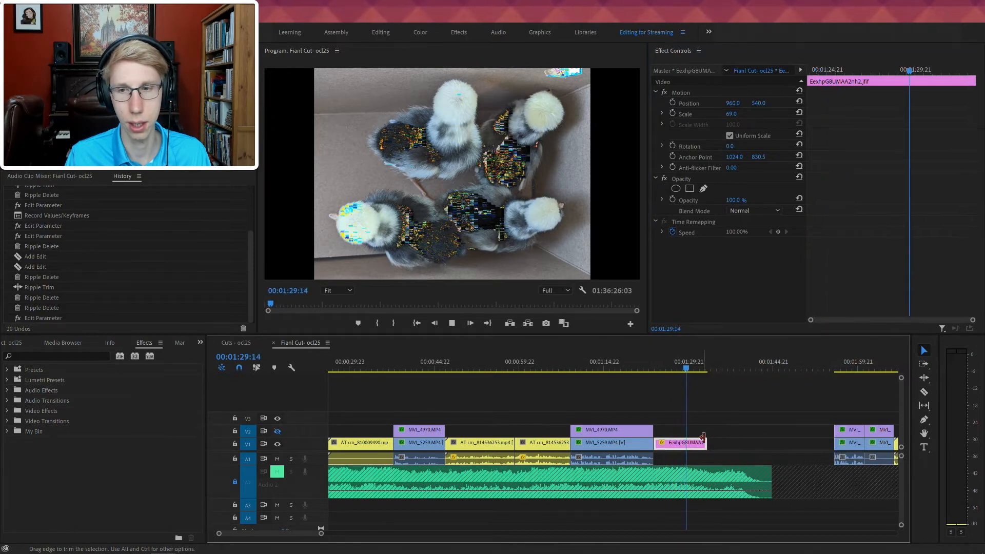
pyautogui.click(777, 442)
pyautogui.press('Delete')
# - Enable position and scale keyframes near the start of the chick photo and raise its scale to 76 at 00:01:28:12
pyautogui.click(657, 367)
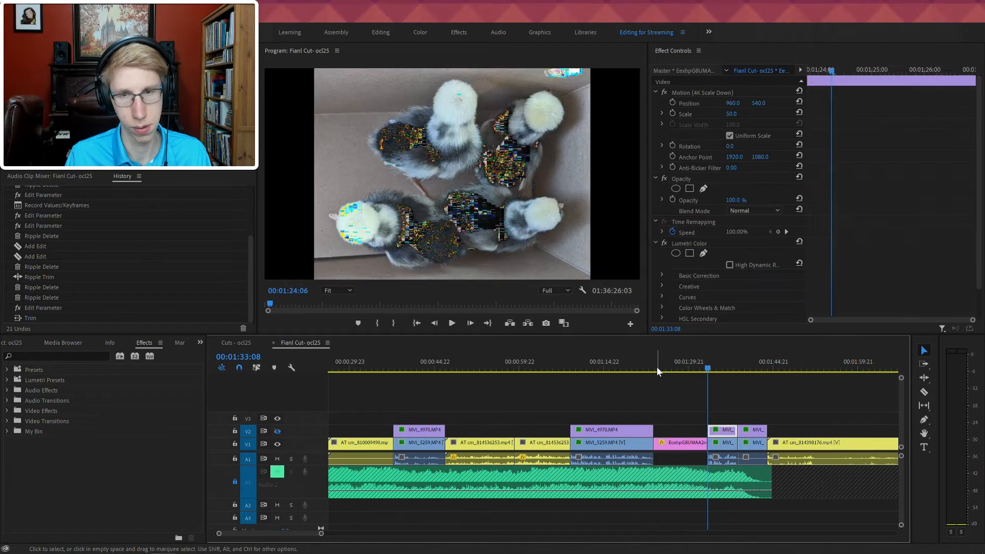
pyautogui.click(672, 103)
pyautogui.click(673, 114)
pyautogui.click(892, 68)
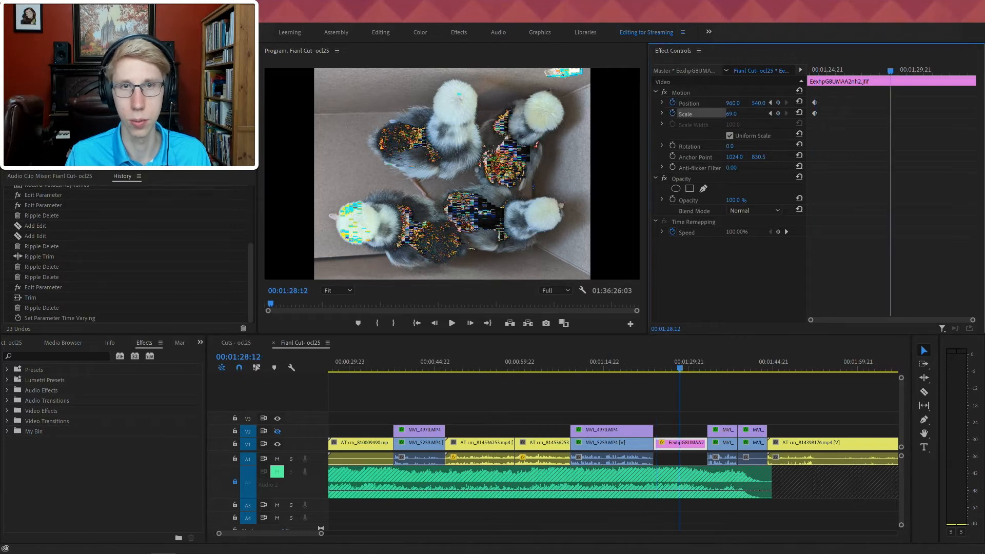
pyautogui.moveTo(731, 114)
pyautogui.mouseDown()
pyautogui.moveTo(788, 114)
pyautogui.moveTo(735, 114)
pyautogui.mouseUp()
# - Move the photo's first scale and position keyframes to the clip's start and its last scale keyframe to the end, checking playback
pyautogui.moveTo(815, 113); pyautogui.dragTo(802, 114)
pyautogui.moveTo(890, 114); pyautogui.dragTo(979, 114)
pyautogui.press('space')
pyautogui.moveTo(815, 71); pyautogui.dragTo(770, 75)
pyautogui.press('space')
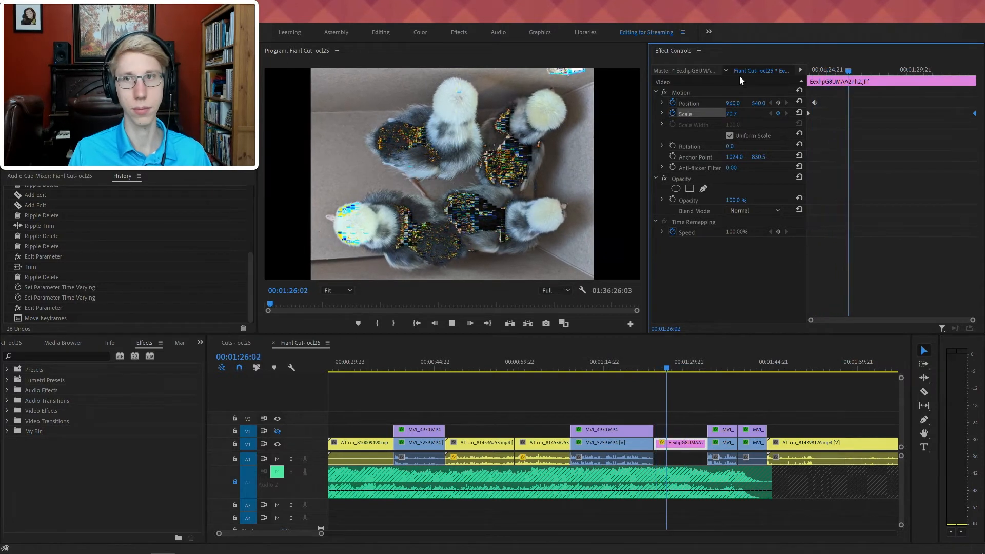
pyautogui.moveTo(814, 104); pyautogui.dragTo(768, 97)
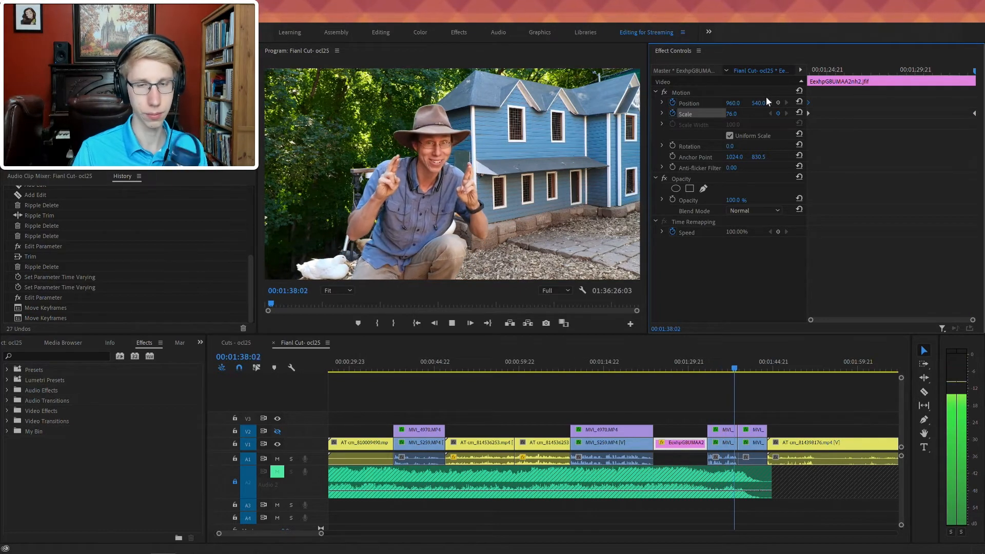
# - Ripple-trim the chick photo to end at 00:01:28:01 and trim away the second MVI clip pair following it
pyautogui.moveTo(667, 365); pyautogui.dragTo(682, 357)
pyautogui.press('w')
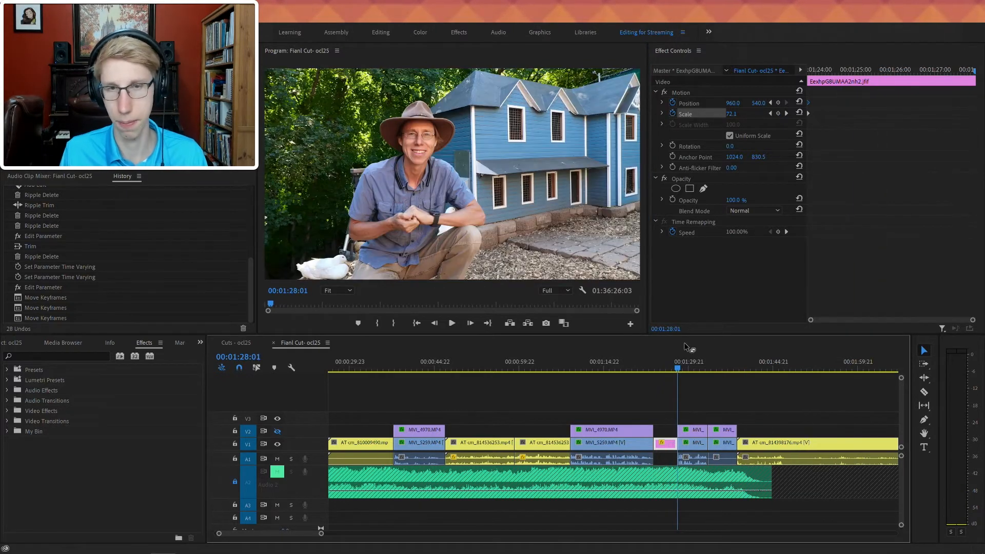
pyautogui.press('space')
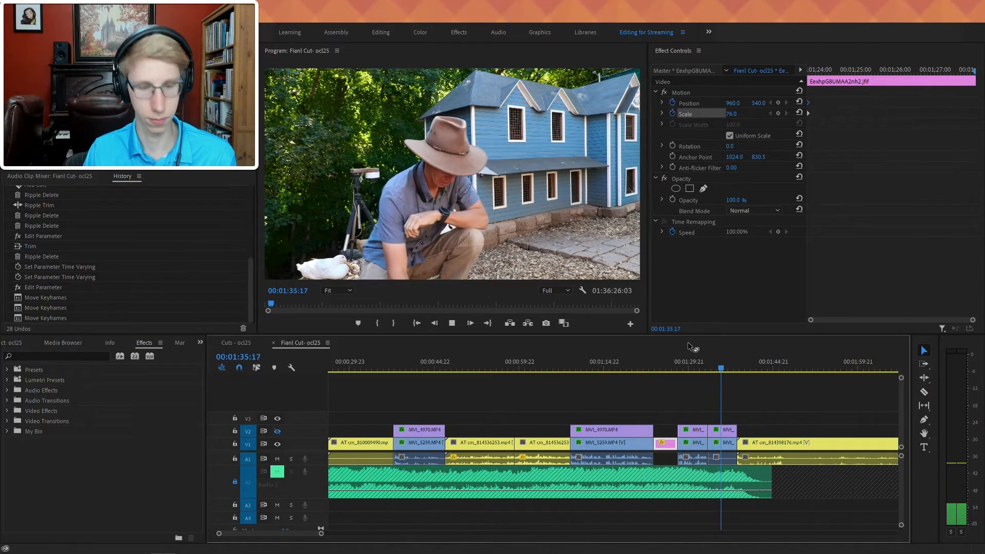
pyautogui.press('q')
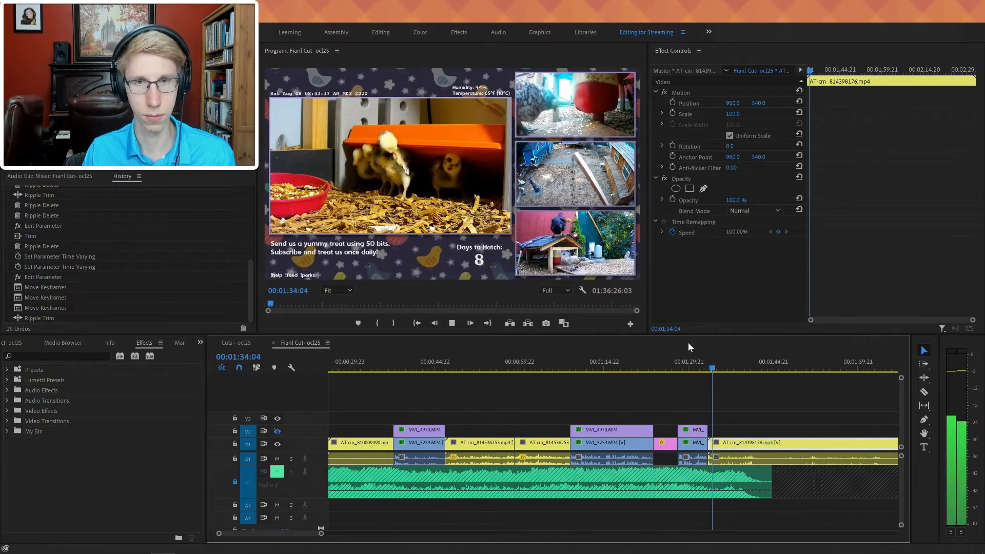
# - Ripple-trim the beginning of AT-cm_814398176 up to 00:01:45:19 and apply the Cam Main preset to that clip
pyautogui.press('-')
pyautogui.moveTo(612, 368); pyautogui.dragTo(634, 368)
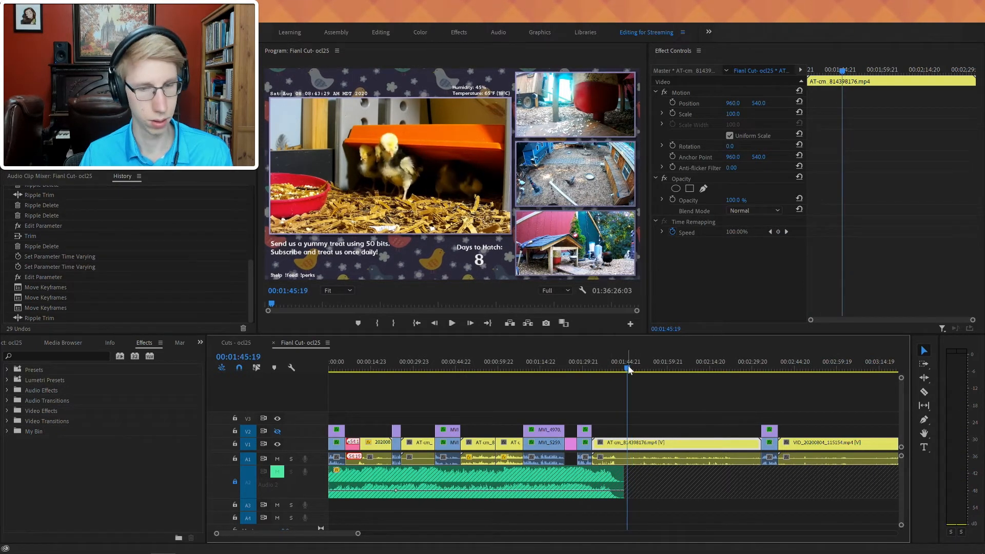
pyautogui.press('q')
pyautogui.press('space')
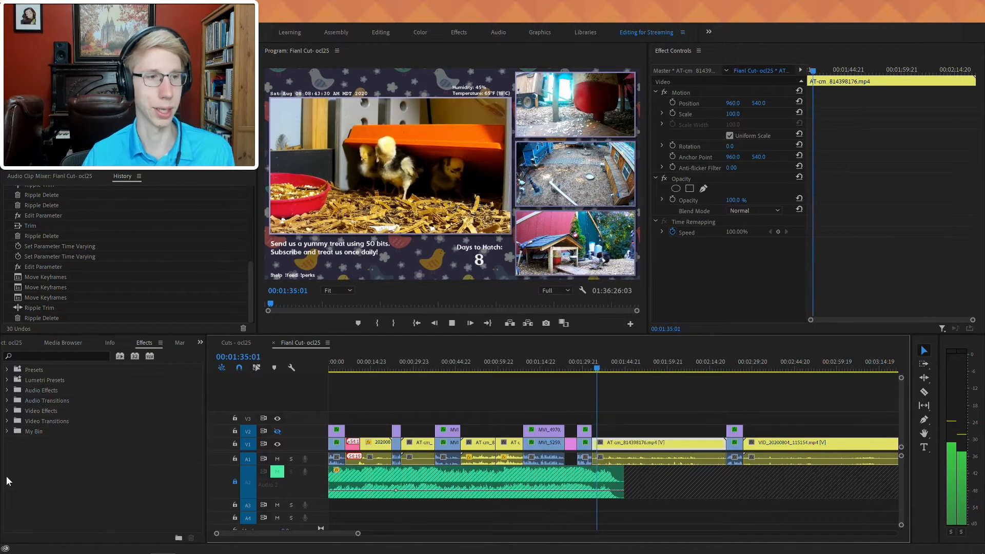
pyautogui.click(6, 432)
pyautogui.moveTo(54, 482); pyautogui.dragTo(662, 455)
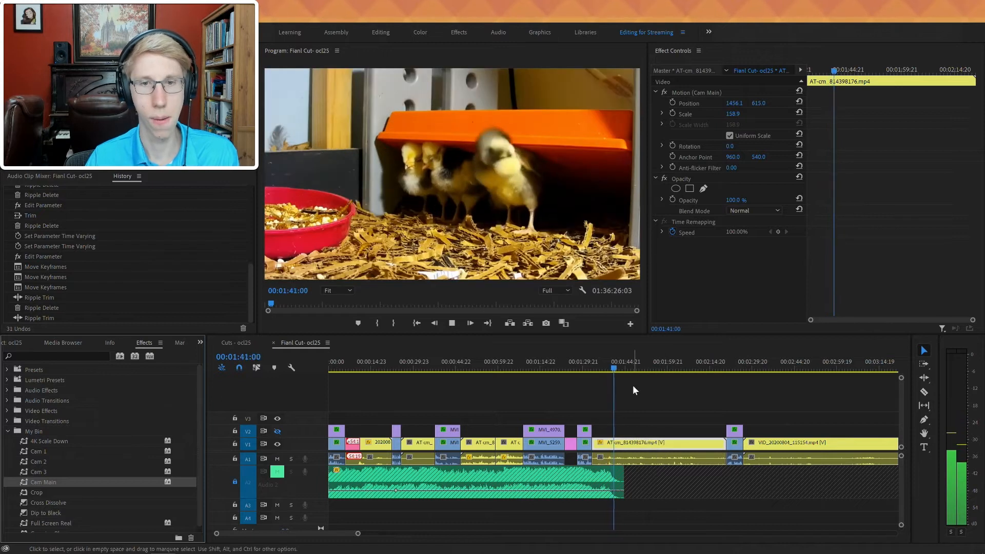
# - Ripple-trim both ends of AT-cm_814398176 so it ends at 00:01:46:21, and replay from about 00:01:31
pyautogui.moveTo(611, 363); pyautogui.dragTo(632, 374)
pyautogui.press('q')
pyautogui.press('w')
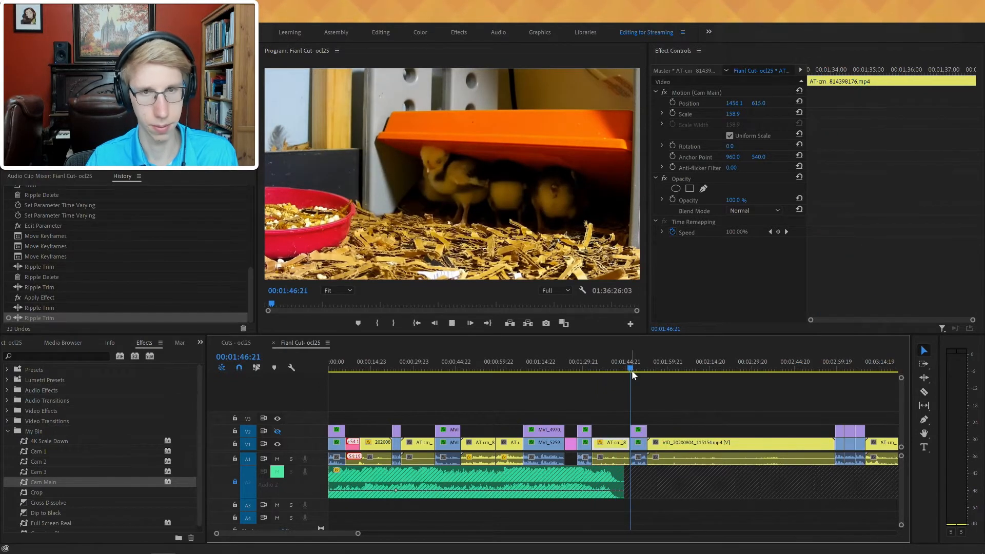
pyautogui.click(587, 368)
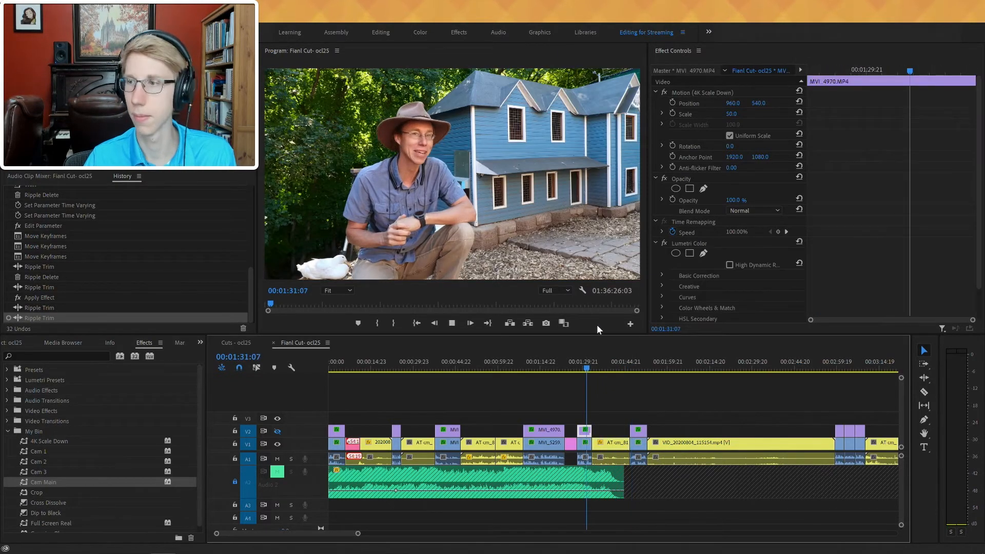
pyautogui.press('space')
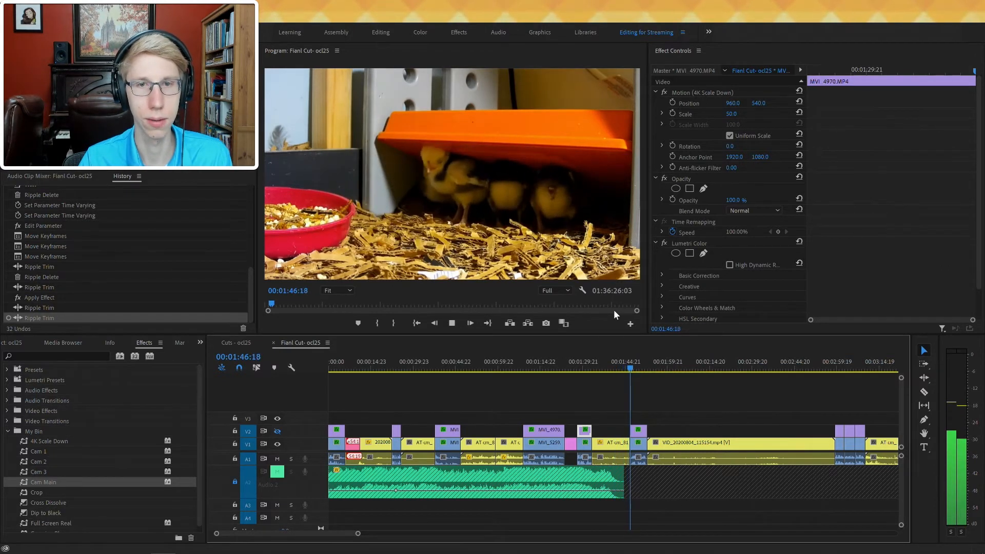
pyautogui.press('space')
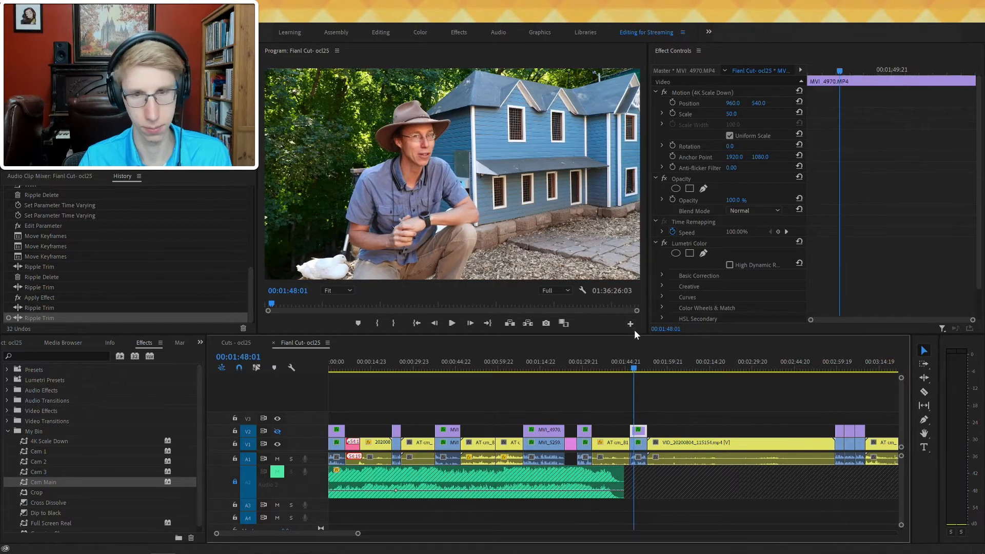
# - Try ripple-trimming the start of the MVI_4970/MVI_5259 pair after AT-cm_814398176 at 00:01:47:08, play it and undo the trim
pyautogui.press('=')
pyautogui.press('=')
pyautogui.press('=')
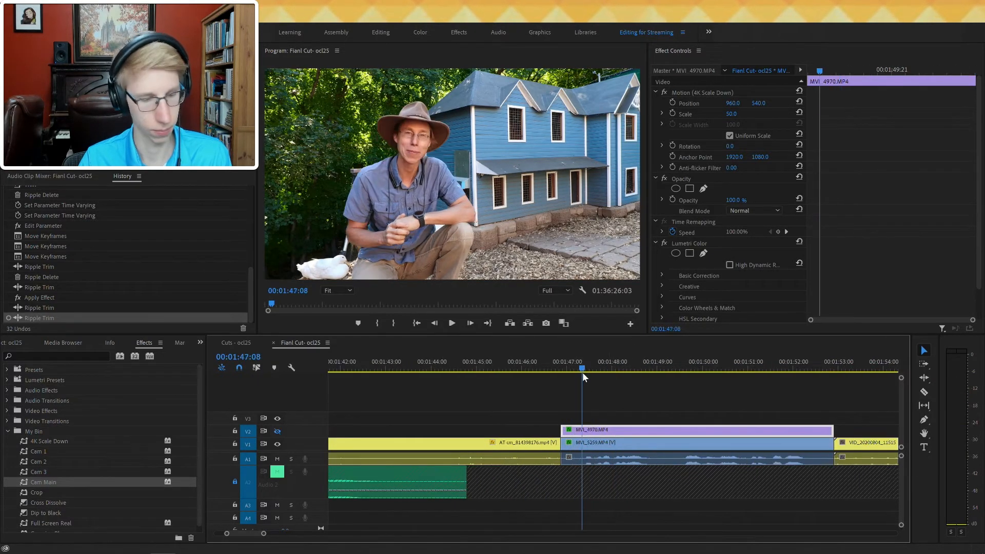
pyautogui.press('q')
pyautogui.press('space')
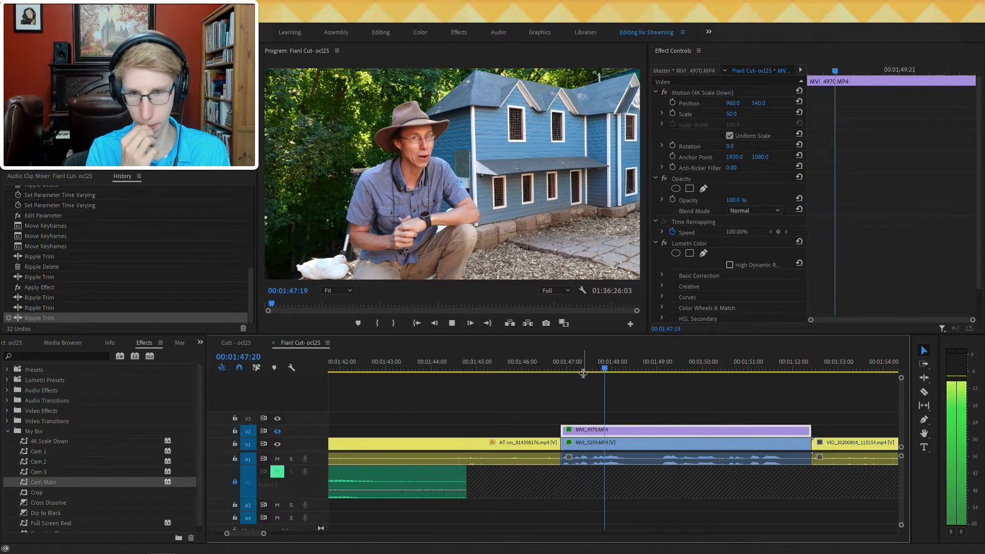
pyautogui.hotkey('ctrl', 'z')
# - Ripple-trim the start of the MVI_4970/MVI_5259 pair after AT-cm_814398176 at a point slightly before 00:01:47:08
pyautogui.moveTo(583, 369); pyautogui.dragTo(577, 371)
pyautogui.press('q')
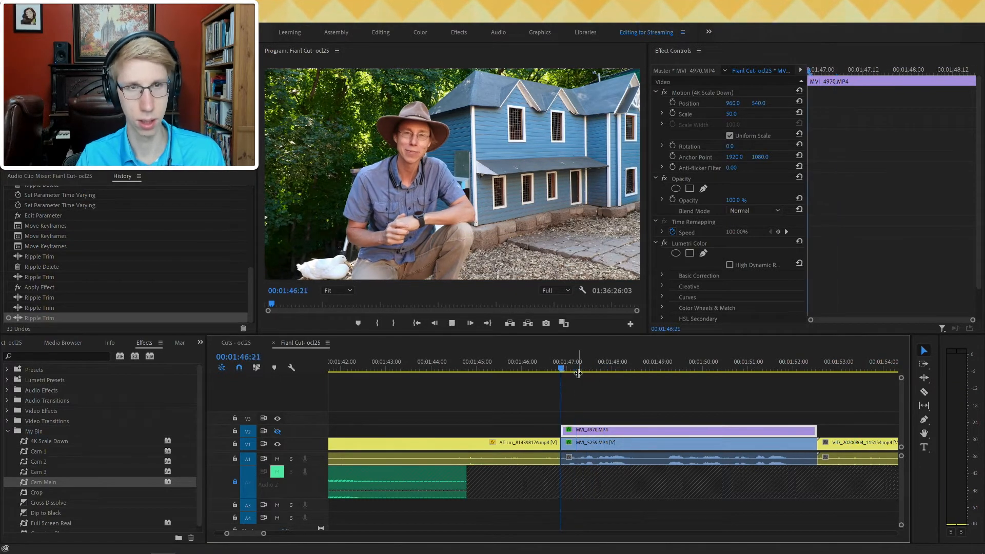
# - Play the MVI_4970/MVI_5259 pair after AT-cm_814398176 and ripple-trim its end at 00:01:52:04
pyautogui.press('space')
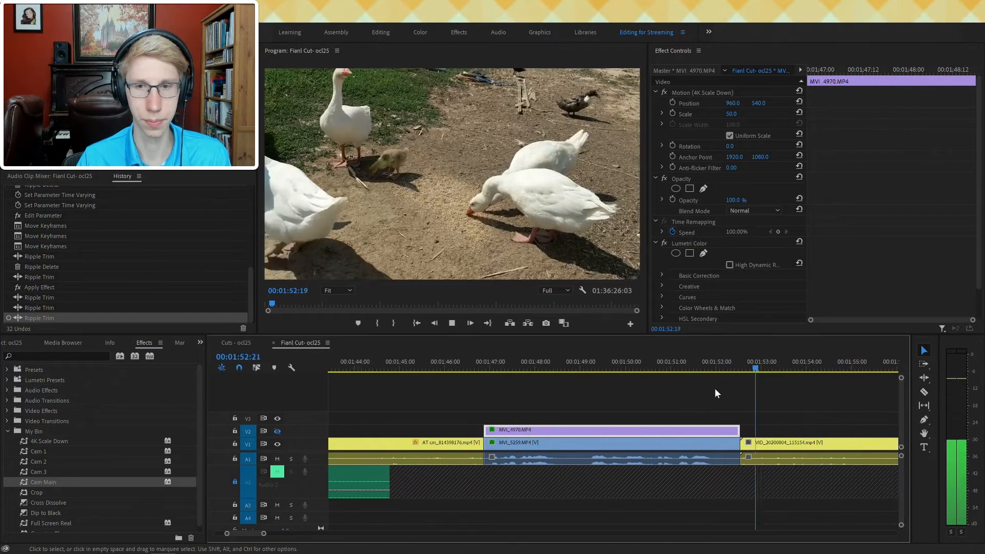
pyautogui.click(673, 370)
pyautogui.press('w')
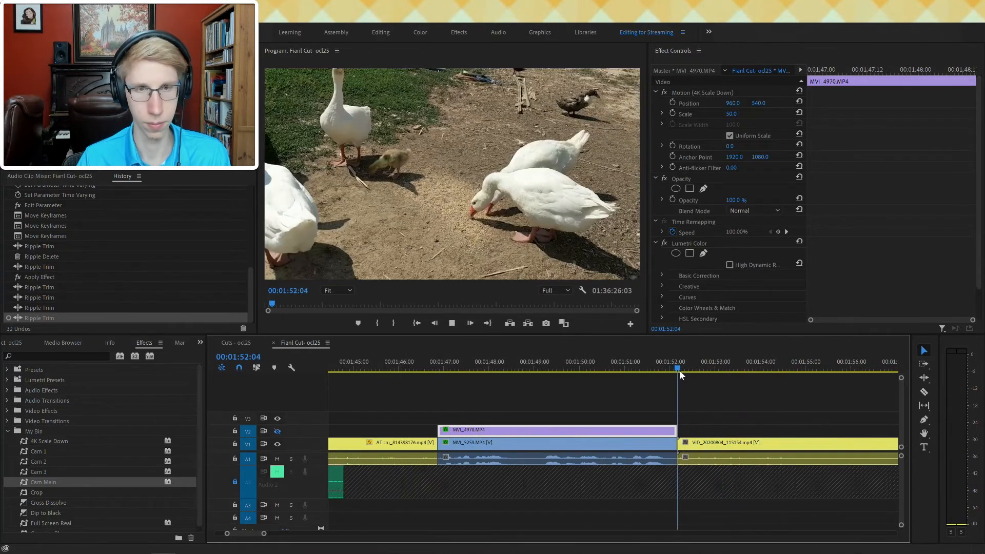
# - Look through the opening of VID_20200804_115154 and ripple-trim the beginning of that clip
pyautogui.press('space')
pyautogui.press('-')
pyautogui.press('space')
pyautogui.click(697, 367)
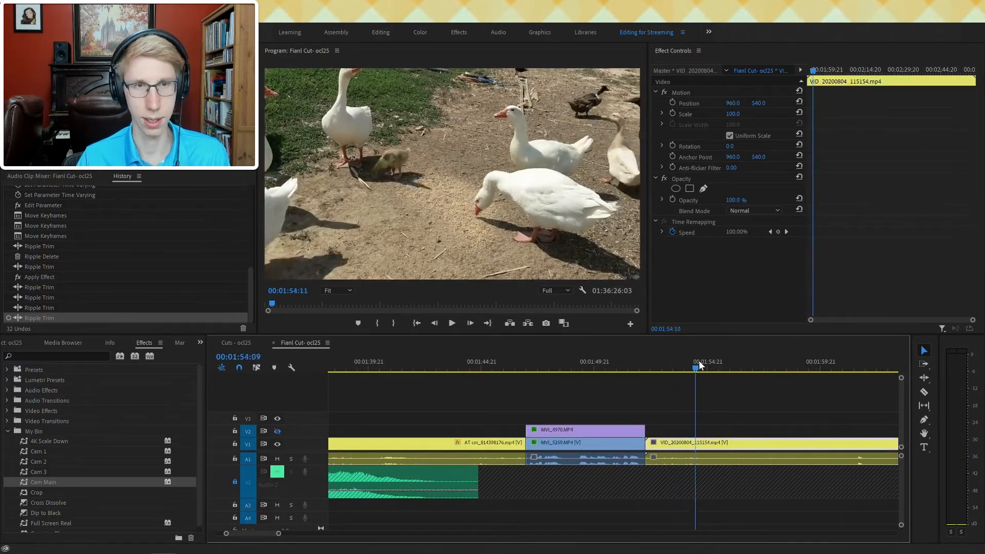
pyautogui.press('space')
pyautogui.press('-')
pyautogui.press('-')
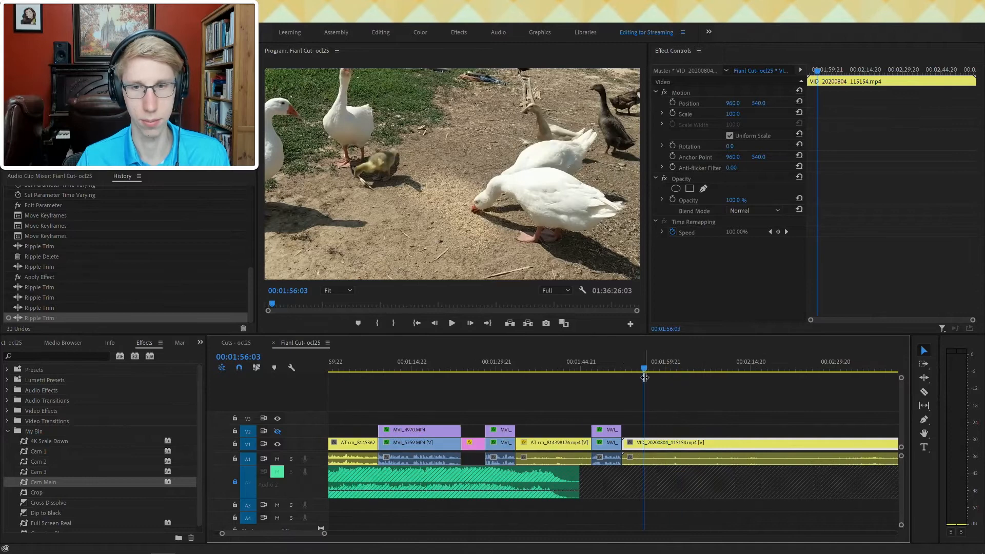
pyautogui.press('-')
pyautogui.moveTo(648, 371)
pyautogui.mouseDown()
pyautogui.moveTo(651, 361)
pyautogui.moveTo(692, 374)
pyautogui.moveTo(642, 383)
pyautogui.moveTo(654, 387)
pyautogui.moveTo(775, 395)
pyautogui.moveTo(712, 399)
pyautogui.moveTo(663, 370)
pyautogui.moveTo(604, 371)
pyautogui.moveTo(657, 381)
pyautogui.mouseUp()
pyautogui.press('q')
# - Split VID_20200804_115154 at 00:02:06:07, ripple-delete the part after the split and replay the kept part
pyautogui.hotkey('ctrl', 'k')
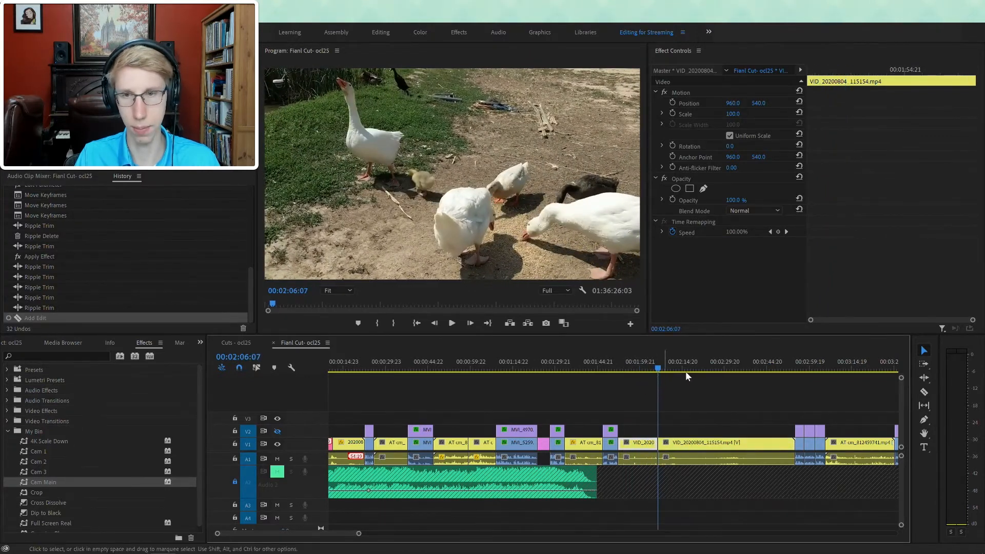
pyautogui.hotkey('shift', 'Delete')
pyautogui.moveTo(704, 367); pyautogui.dragTo(626, 368)
pyautogui.press('space')
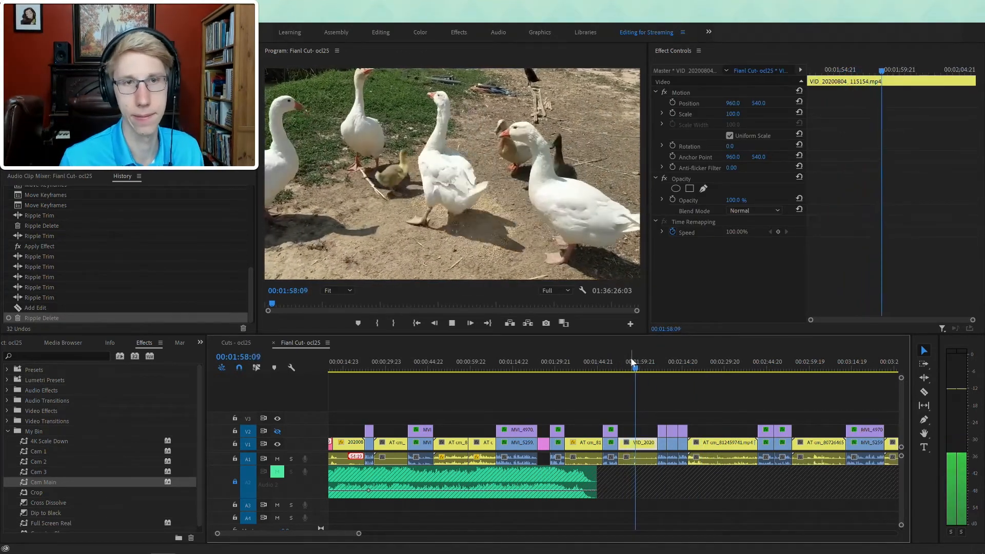
pyautogui.moveTo(636, 366); pyautogui.dragTo(656, 370)
pyautogui.press('space')
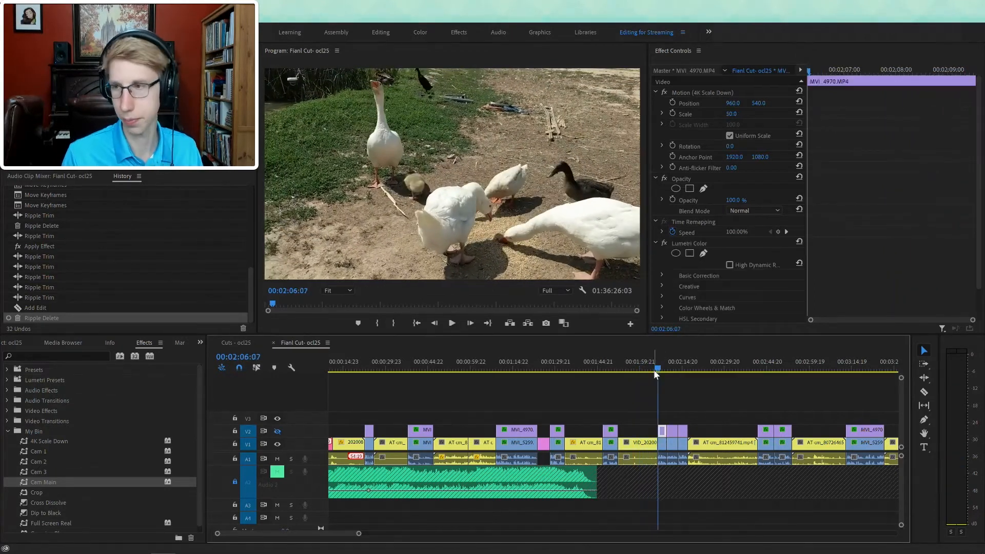
# - Ripple-delete the first two of the three short MVI_4970/MVI_5259 pairs that follow VID_20200804_115154
pyautogui.press('=')
pyautogui.scroll(-7, 618, 400)
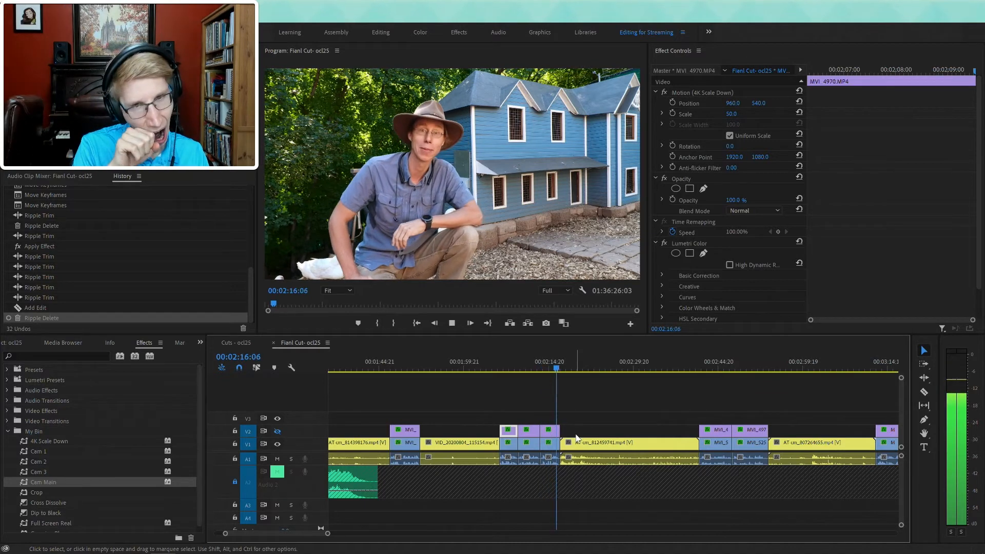
pyautogui.moveTo(513, 392); pyautogui.dragTo(534, 465)
pyautogui.hotkey('shift', 'Delete')
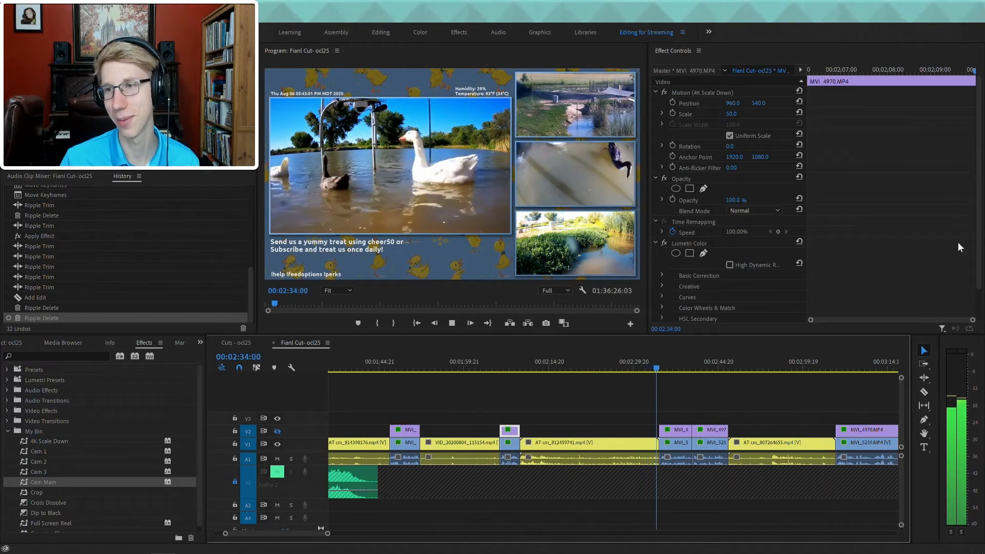
# - Review AT-cm_812459741 and apply the Cam Main preset to it
pyautogui.moveTo(635, 359)
pyautogui.mouseDown()
pyautogui.moveTo(587, 346)
pyautogui.moveTo(547, 367)
pyautogui.moveTo(527, 359)
pyautogui.moveTo(578, 374)
pyautogui.moveTo(641, 369)
pyautogui.mouseUp()
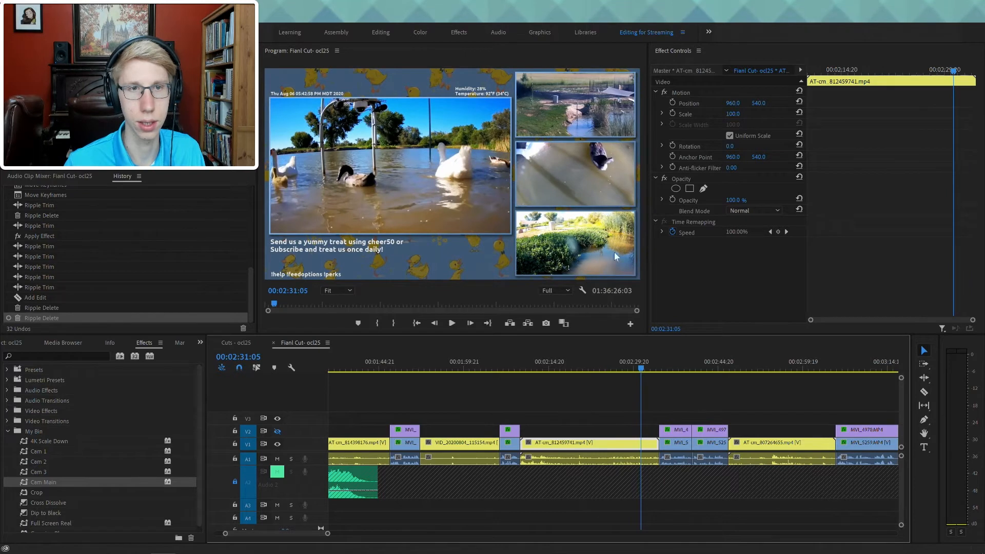
pyautogui.moveTo(576, 368); pyautogui.dragTo(567, 368)
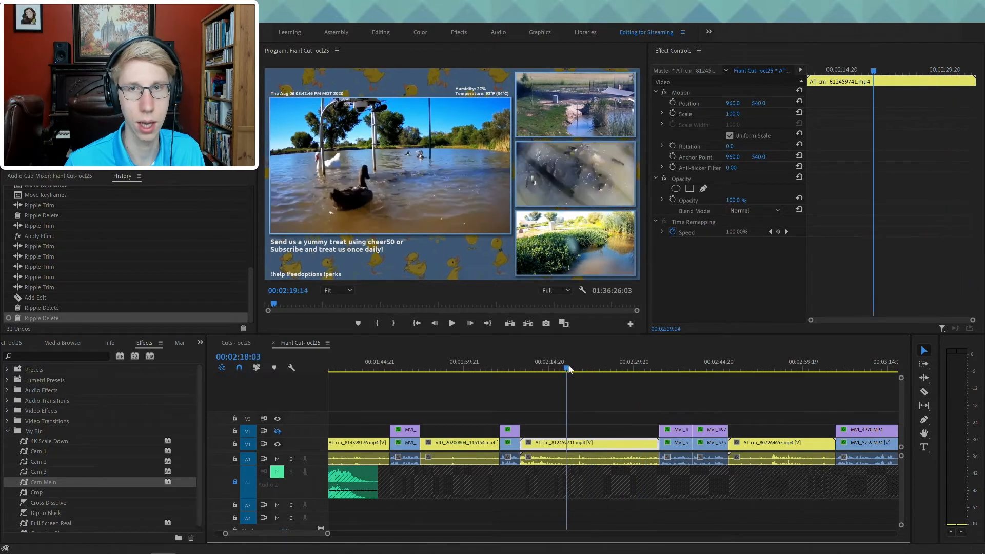
pyautogui.moveTo(33, 481); pyautogui.dragTo(388, 479)
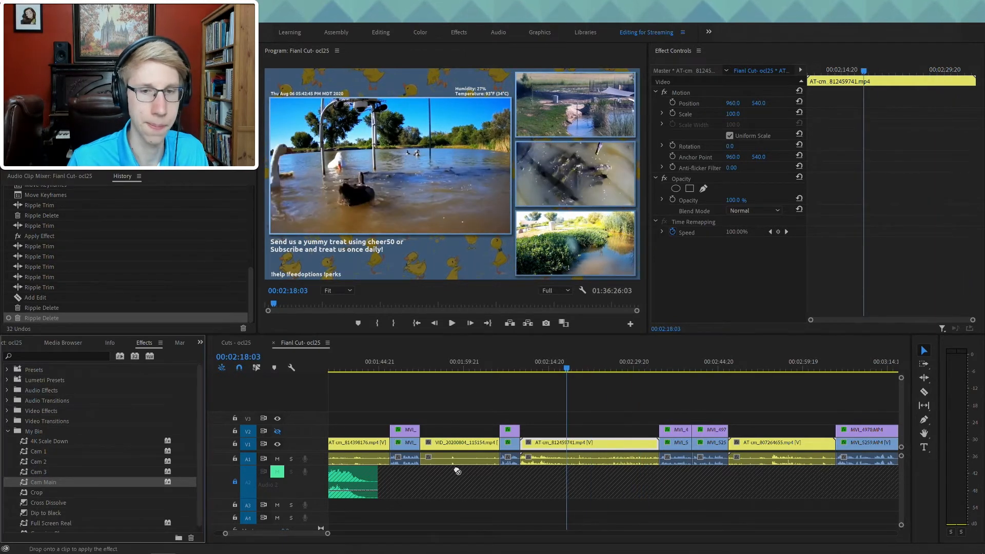
pyautogui.moveTo(541, 449); pyautogui.dragTo(541, 449)
# - Ripple-trim the beginning of AT-cm_812459741 up to 00:02:24:05 and save the project
pyautogui.moveTo(545, 368); pyautogui.dragTo(603, 372)
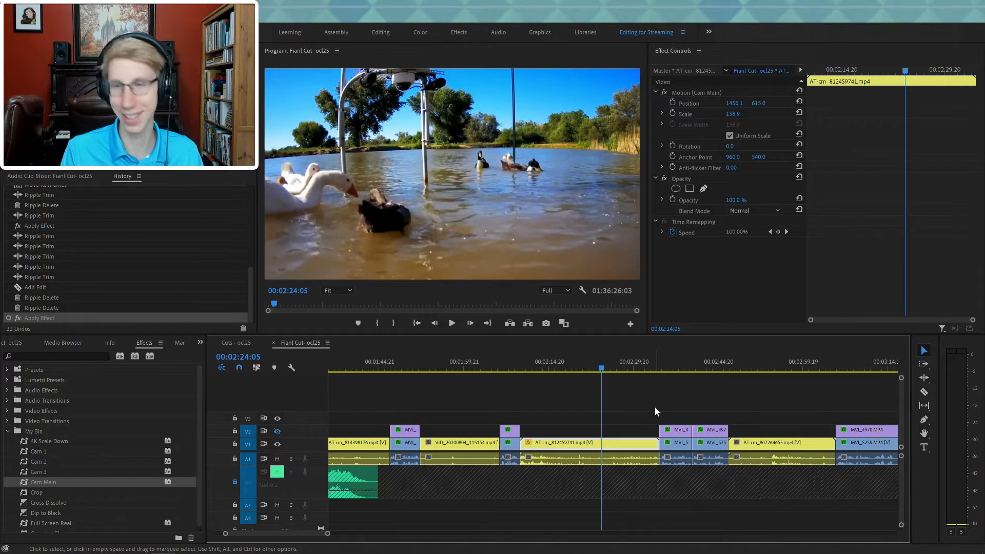
pyautogui.press('q')
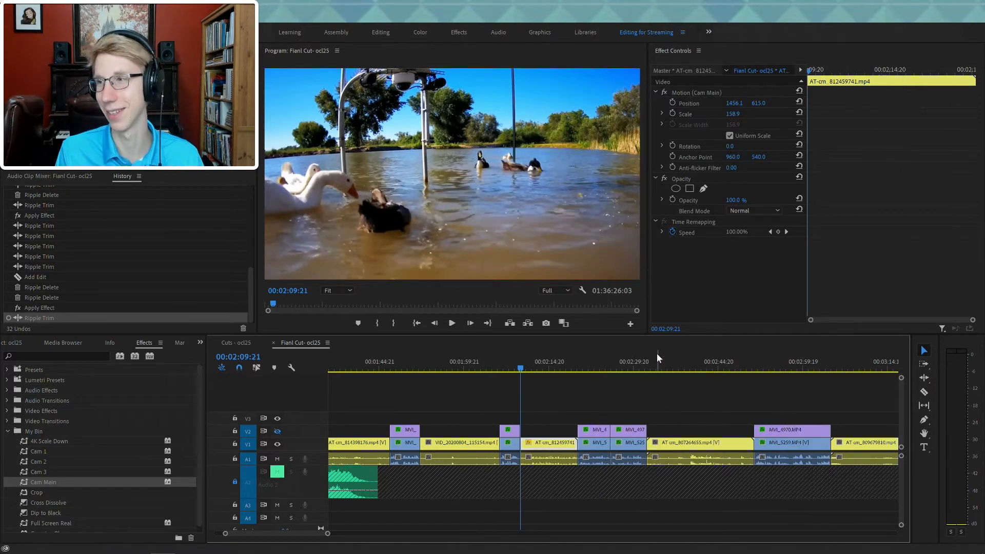
pyautogui.hotkey('ctrl', 's')
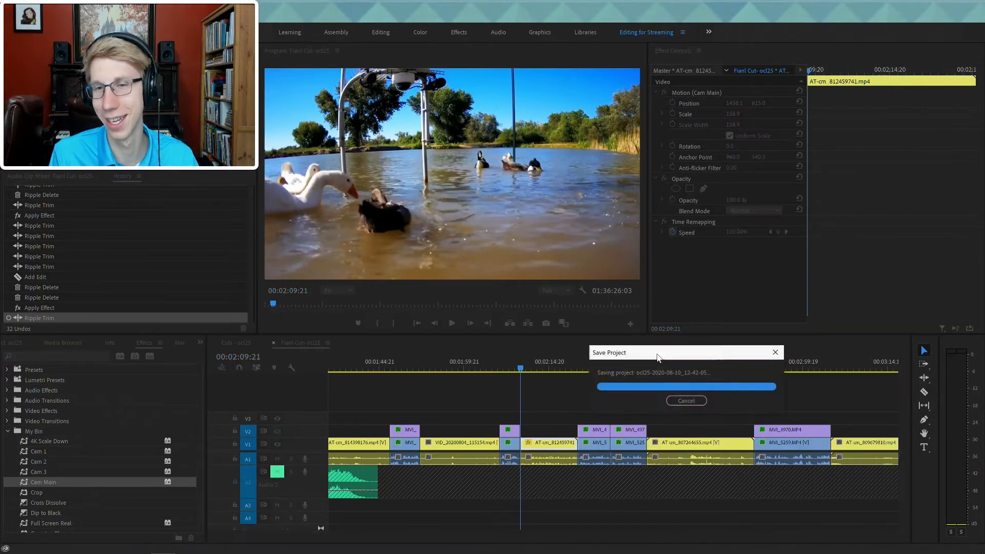
# - Play AT-cm_812459741 and ripple-trim its end at about 00:02:17
pyautogui.press('space')
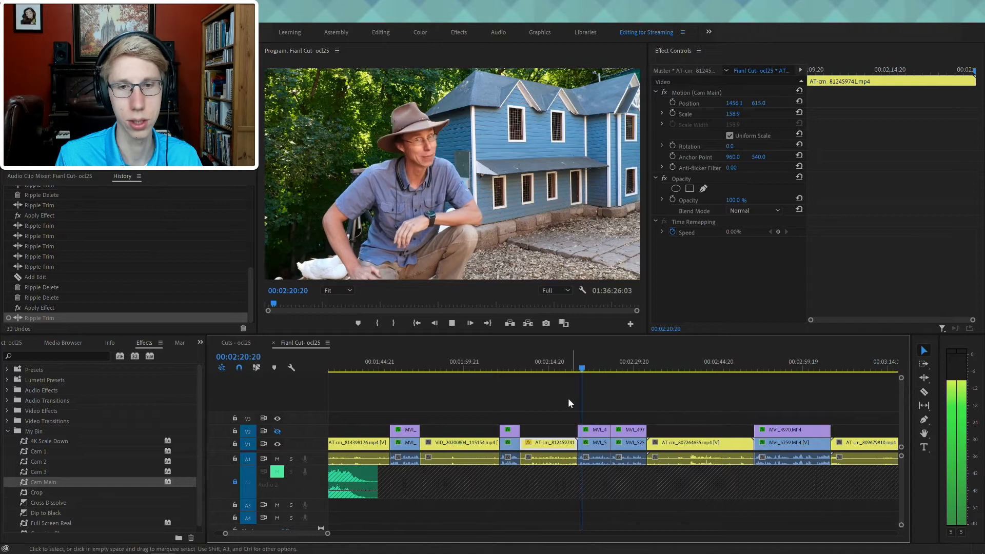
pyautogui.click(573, 365)
pyautogui.moveTo(574, 365)
pyautogui.mouseDown()
pyautogui.moveTo(554, 367)
pyautogui.moveTo(564, 370)
pyautogui.mouseUp()
pyautogui.press('w')
# - Play the two MVI_4970/MVI_5259 pairs after AT-cm_812459741 and ripple-delete the first one
pyautogui.press('space')
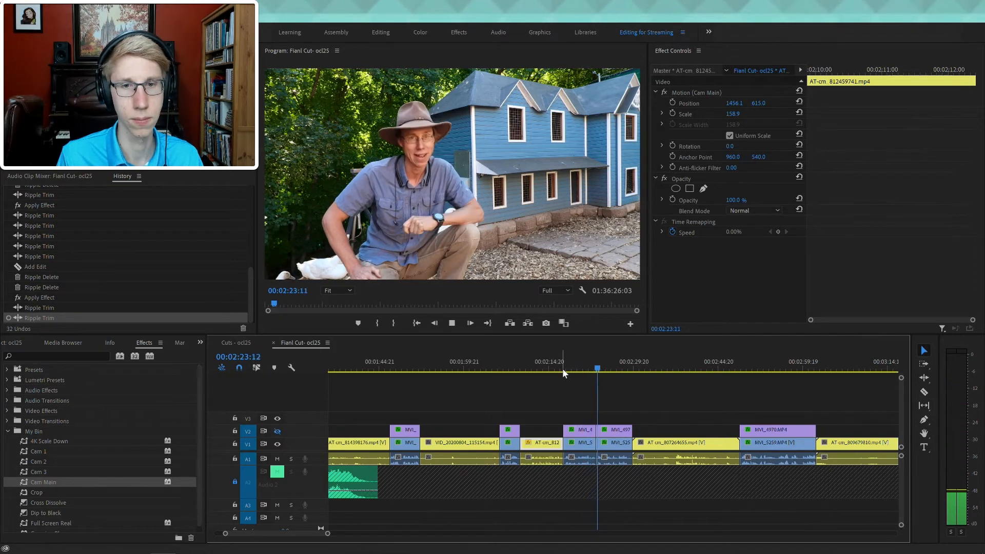
pyautogui.click(574, 460)
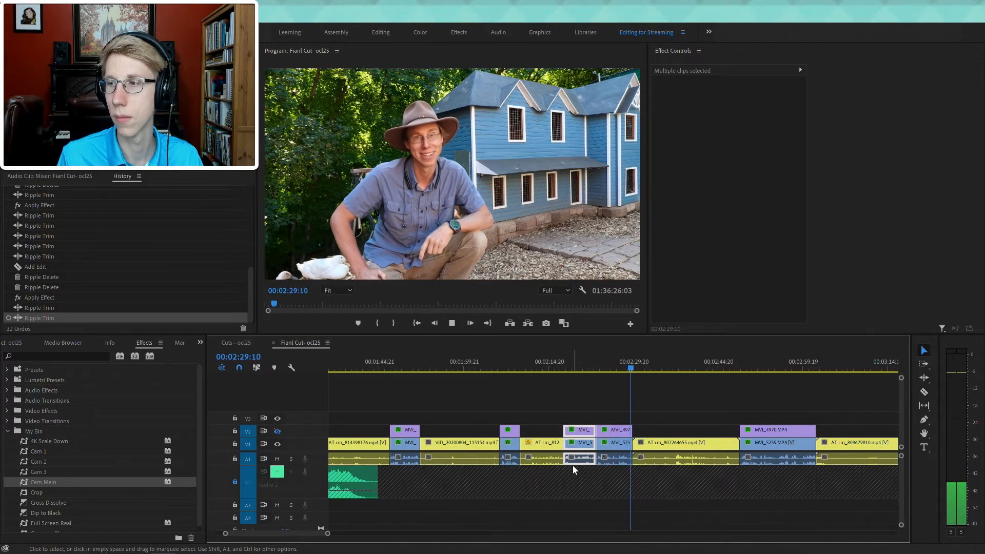
pyautogui.hotkey('shift', 'Delete')
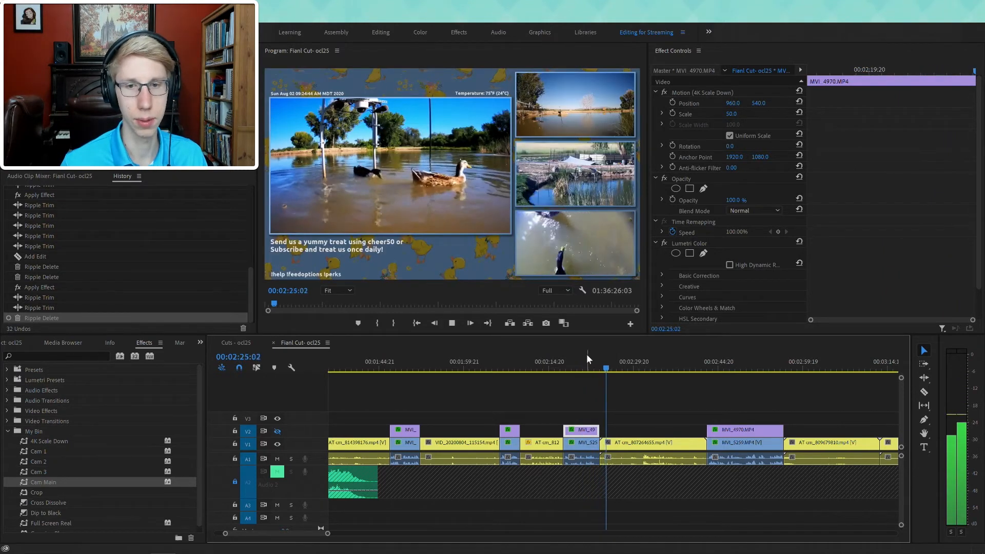
# - Ripple-trim the end of the remaining MVI_4970/MVI_5259 pair before AT-cm_807264655 at about 00:02:23 and continue playback
pyautogui.click(591, 360)
pyautogui.moveTo(593, 359); pyautogui.dragTo(596, 362)
pyautogui.press('w')
pyautogui.press('space')
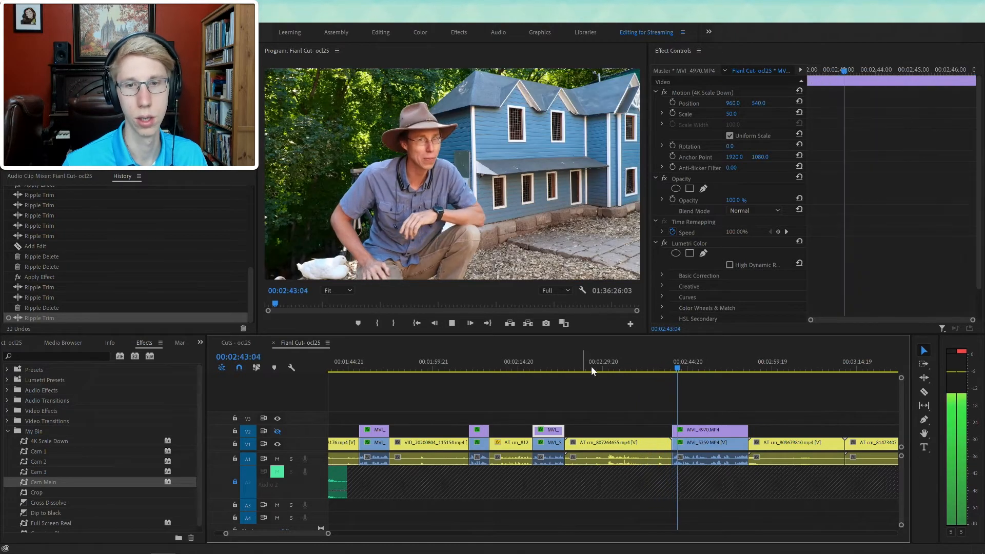
# - Review AT-cm_807264655 from 00:02:23:01 and ripple-trim its beginning up to about 00:02:30
pyautogui.click(564, 367)
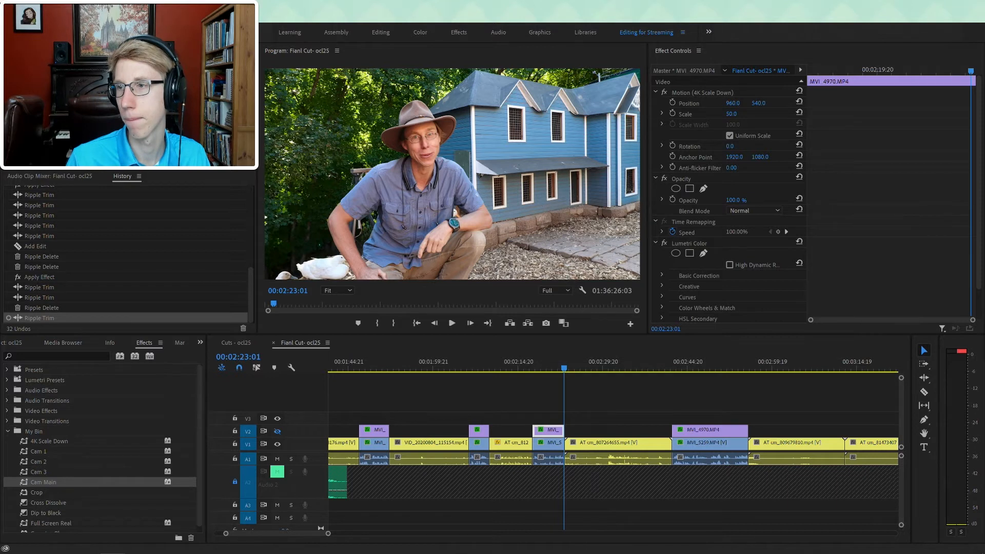
pyautogui.click(617, 389)
pyautogui.moveTo(513, 358); pyautogui.dragTo(577, 360)
pyautogui.press('space')
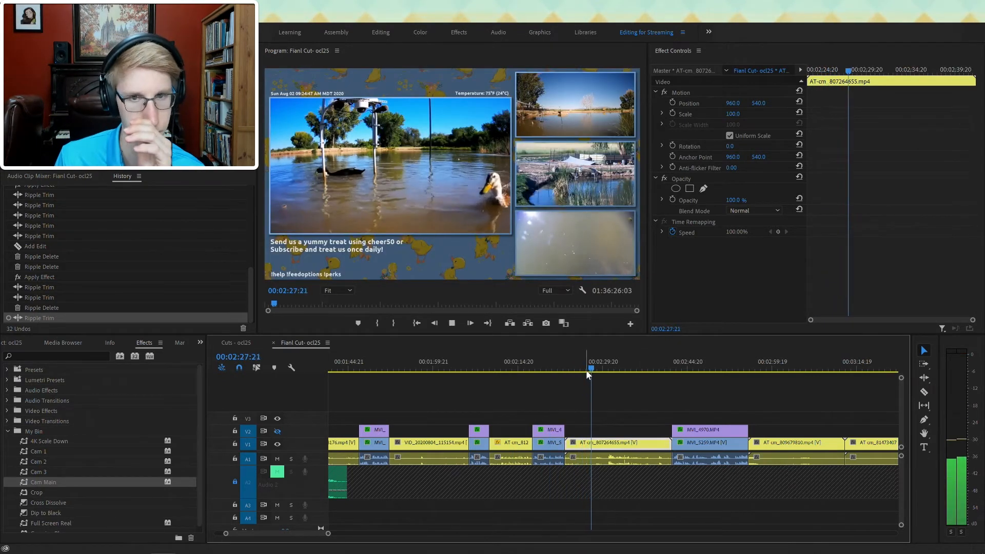
pyautogui.moveTo(602, 368)
pyautogui.mouseDown()
pyautogui.moveTo(649, 369)
pyautogui.moveTo(610, 366)
pyautogui.mouseUp()
pyautogui.press('space')
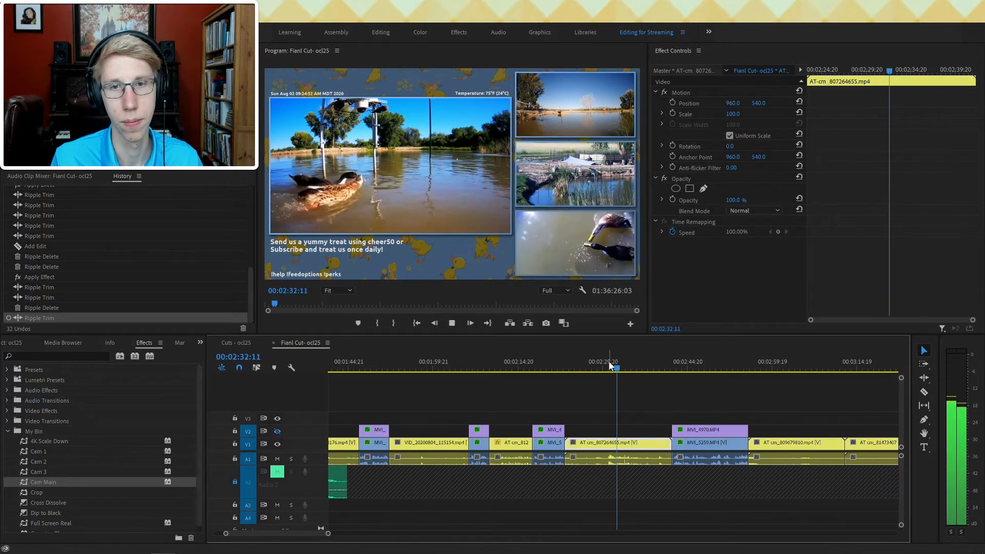
pyautogui.press('space')
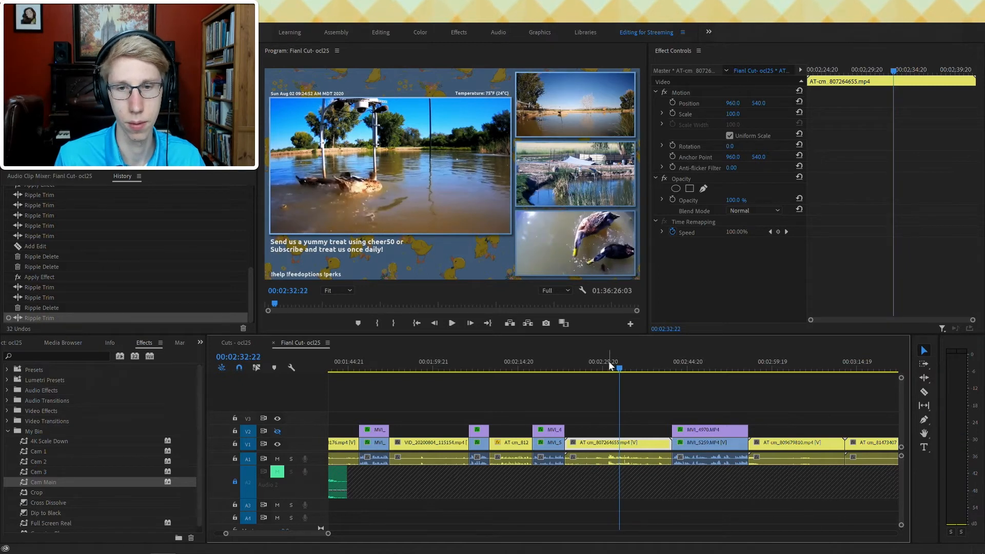
pyautogui.click(607, 367)
pyautogui.press('q')
pyautogui.press('space')
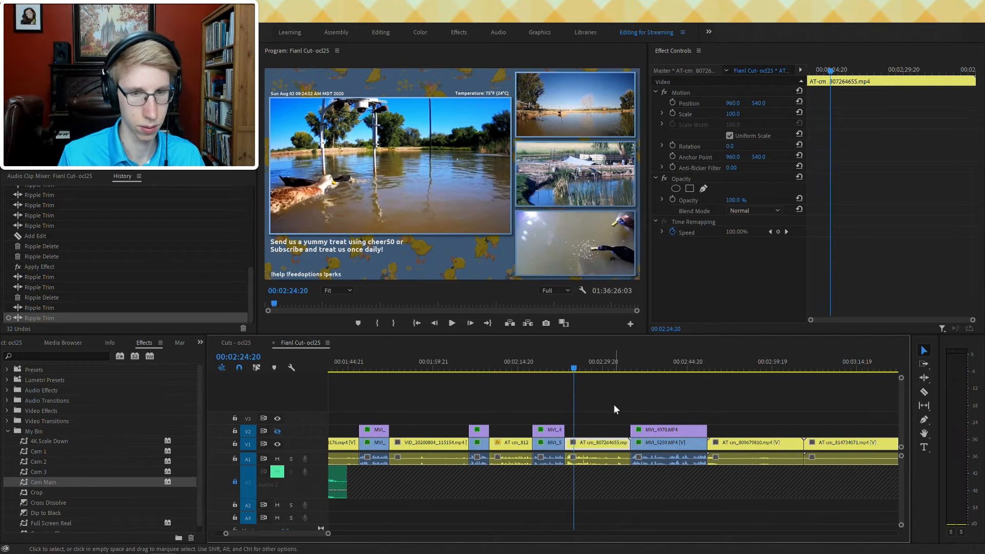
# - Split AT-cm_807264655 at 00:02:24:18, applying the Cam Main preset to the short first part and Cam 3 to the rest
pyautogui.press('space')
pyautogui.moveTo(577, 369); pyautogui.dragTo(576, 370)
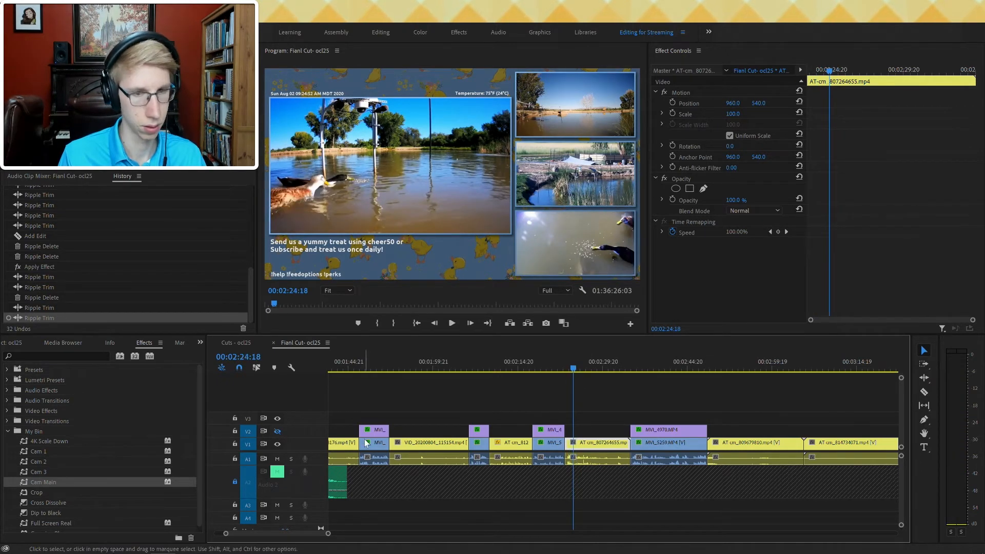
pyautogui.click(575, 455)
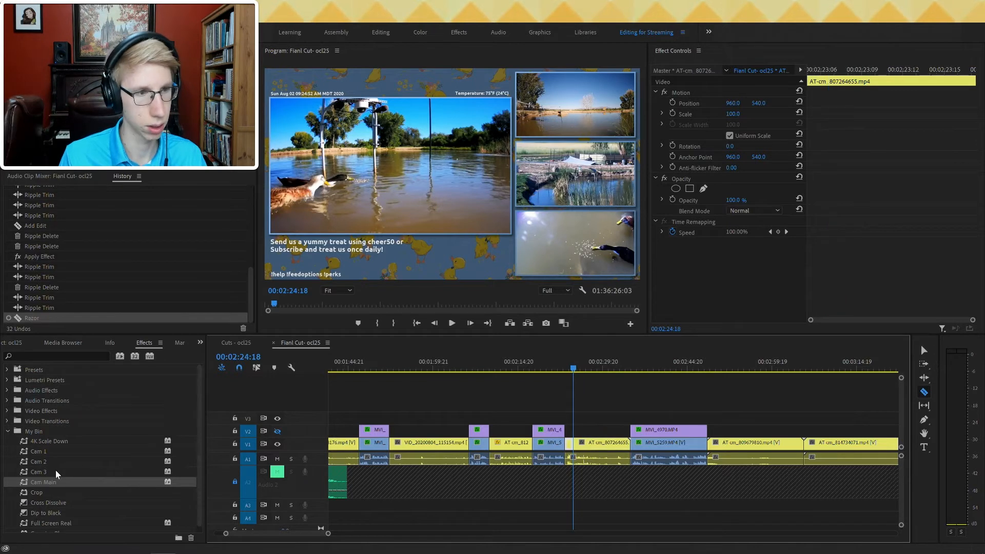
pyautogui.moveTo(565, 431); pyautogui.dragTo(562, 432)
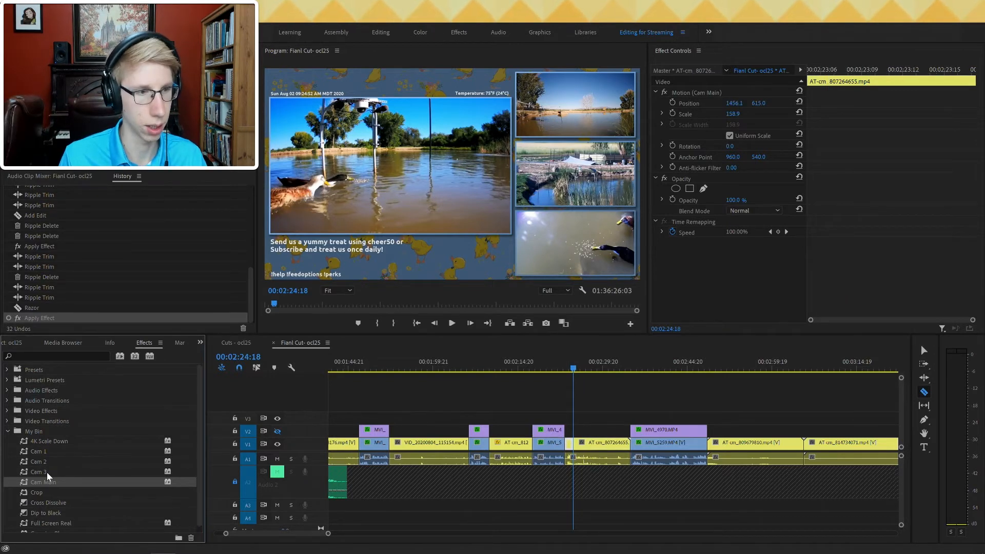
pyautogui.moveTo(47, 473); pyautogui.dragTo(595, 442)
# - Play the Cam 3 part of AT-cm_807264655 and ripple-trim its end at 00:02:30:00
pyautogui.press('space')
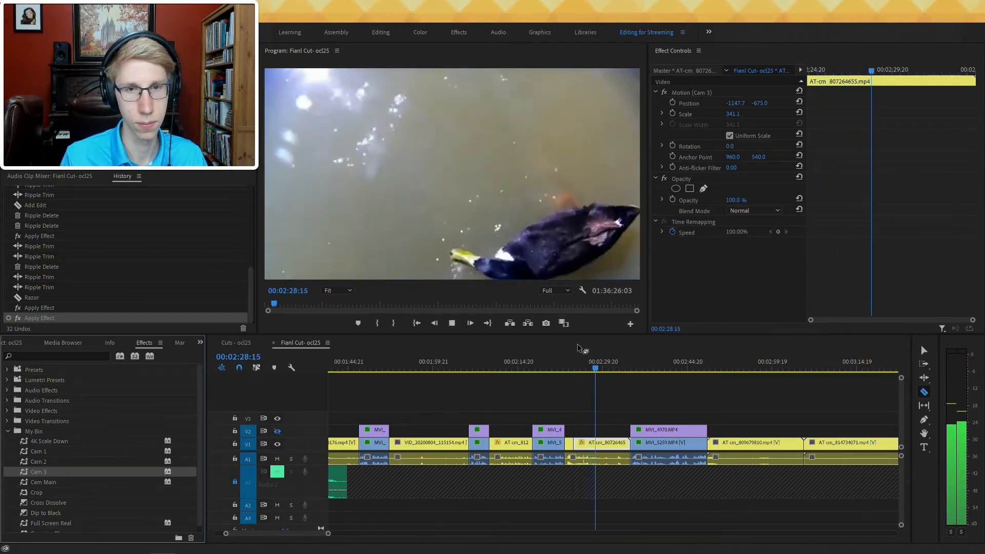
pyautogui.press('space')
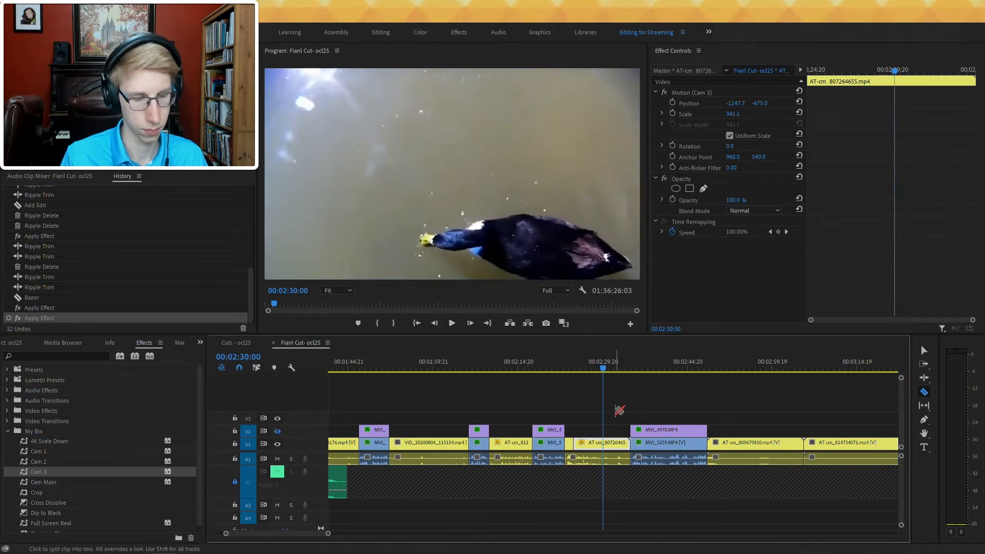
pyautogui.press('v')
pyautogui.click(614, 407)
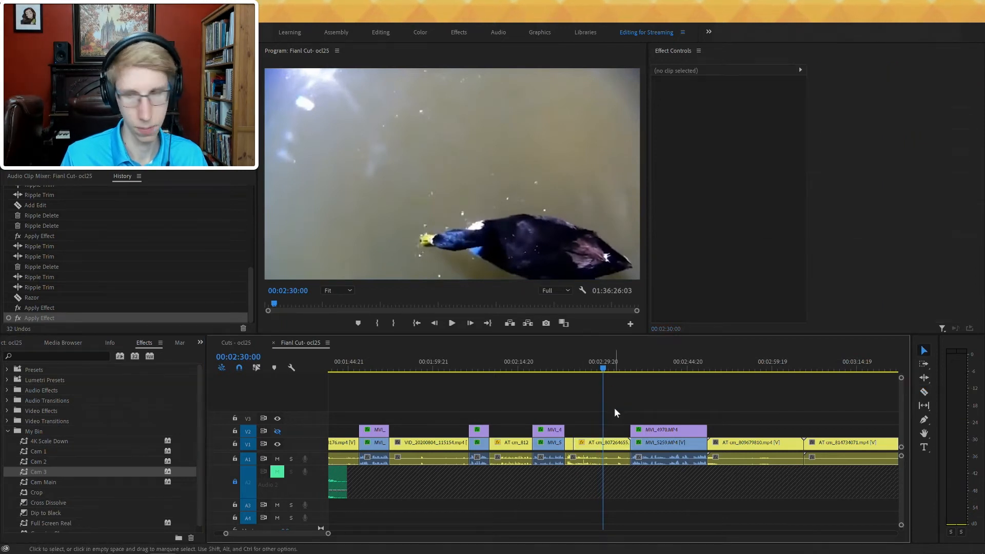
pyautogui.press('w')
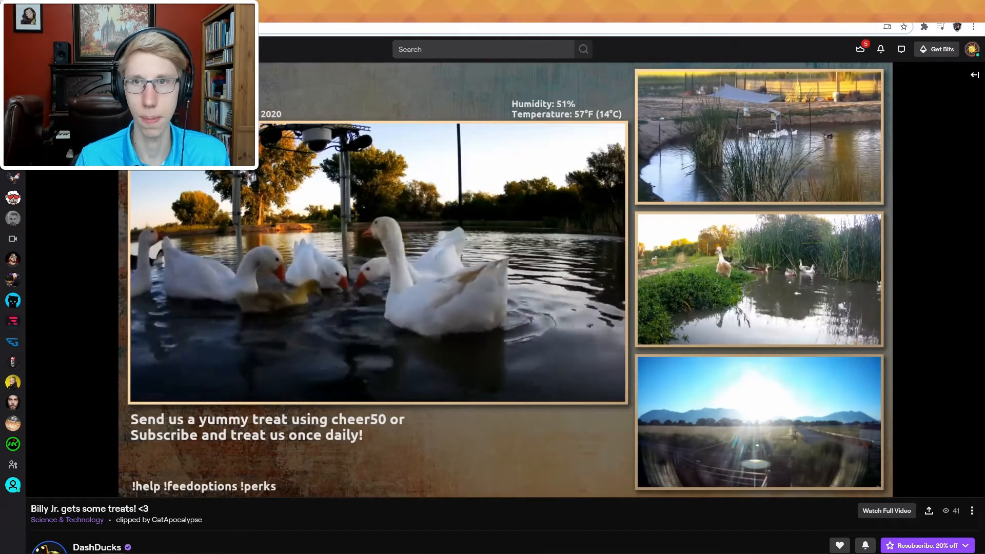
# - Open Clipr in a new browser tab and request the download link for the Twitch clip "Billy Jr. gets some treats! <3"
pyautogui.hotkey('ctrl', 't')
pyautogui.click(221, 43)
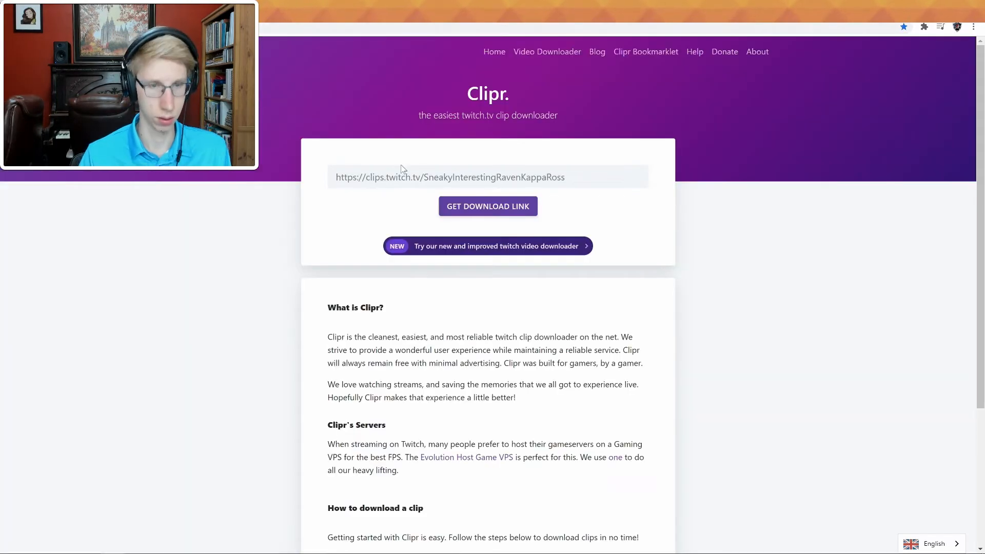
pyautogui.hotkey('ctrl', 'a')
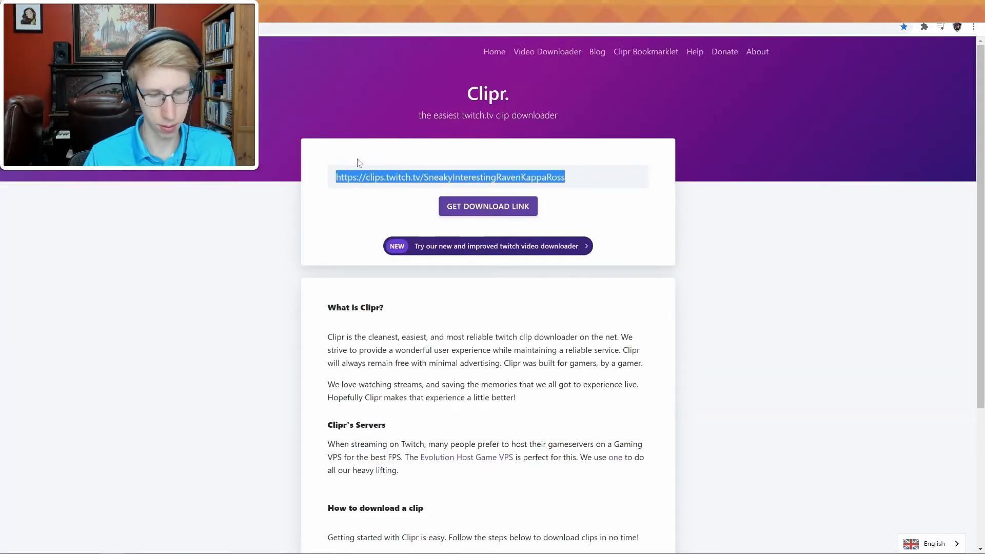
pyautogui.click(462, 208)
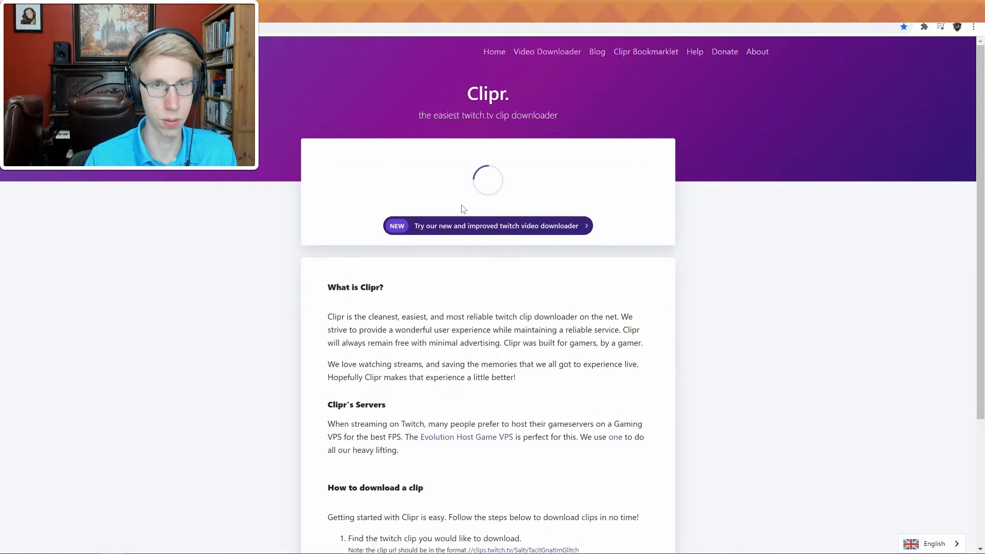
# - Copy the "Billy Jr. gets some treats! <3" clip URL from Twitch again, resubmit it in Clipr and download the clip
pyautogui.click(390, 10)
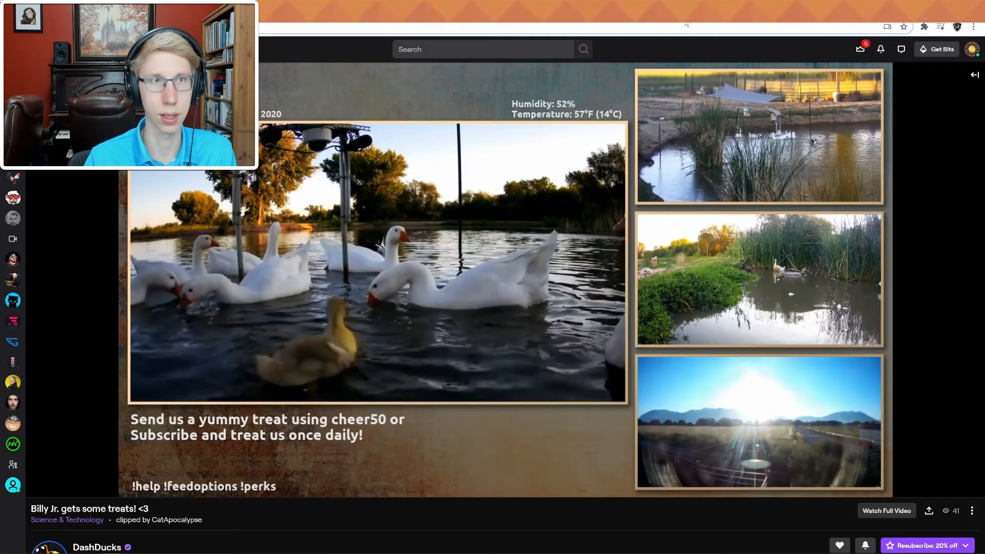
pyautogui.click(493, 10)
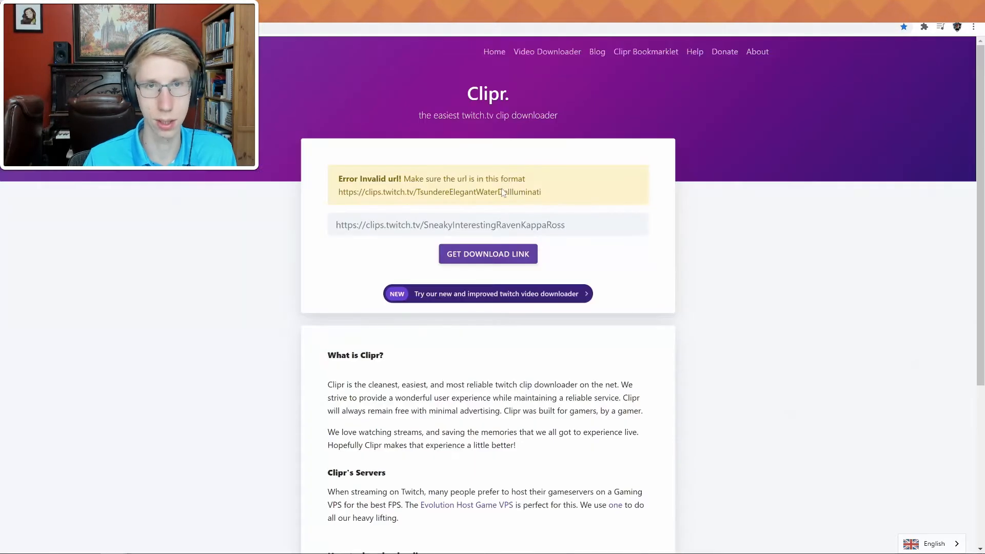
pyautogui.click(514, 225)
pyautogui.hotkey('ctrl', 'v')
pyautogui.click(500, 256)
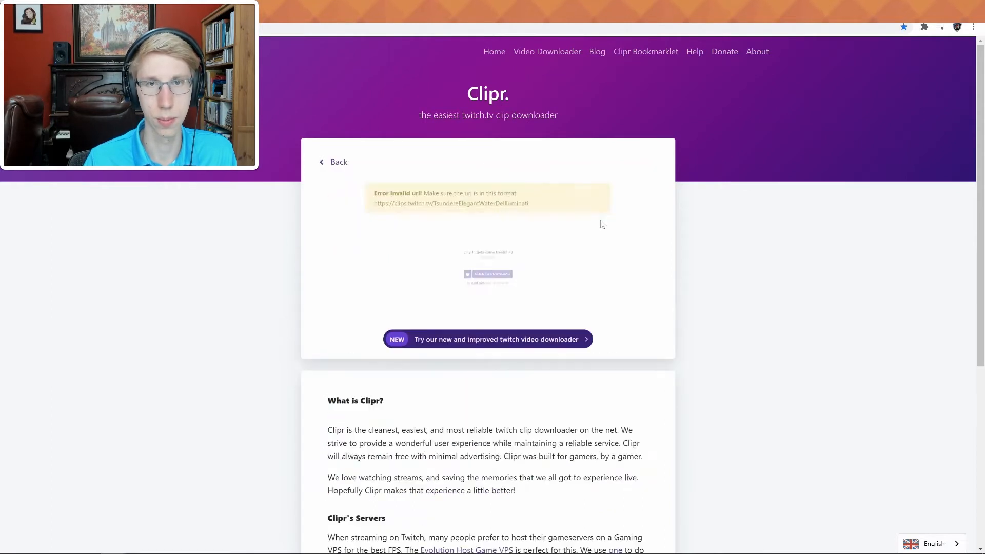
pyautogui.click(533, 303)
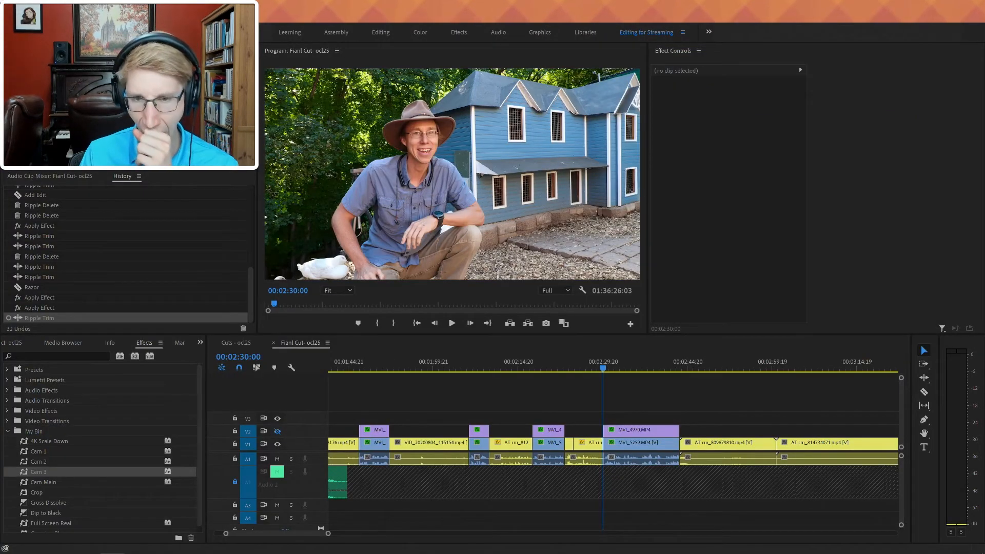
# - In Premiere Pro, place the downloaded clip AT-cm_815379320 on V4 and A4 above AT-cm_809679810 and preview it at 00:02:51:16
pyautogui.moveTo(691, 378); pyautogui.dragTo(704, 409)
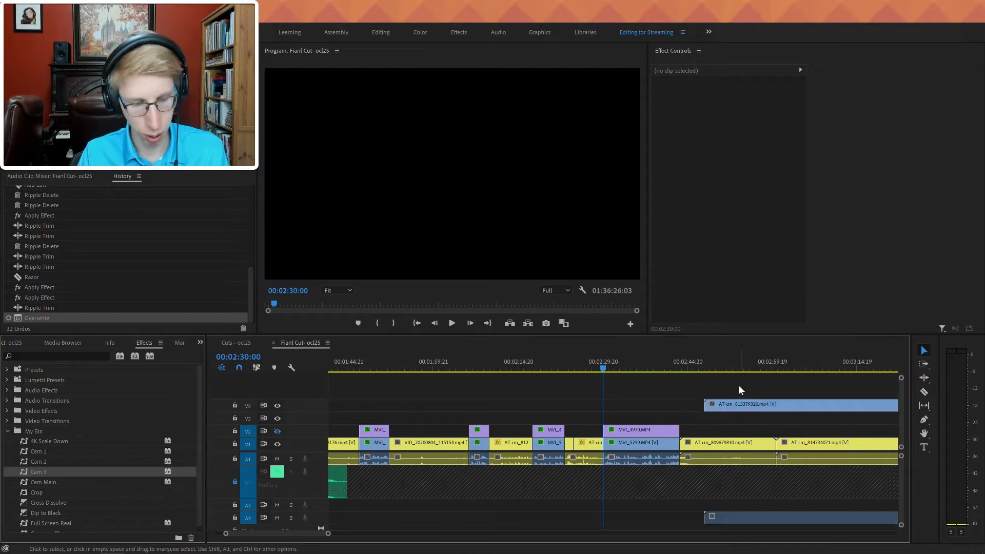
pyautogui.press('-')
pyautogui.press('-')
pyautogui.moveTo(571, 361)
pyautogui.mouseDown()
pyautogui.moveTo(524, 370)
pyautogui.moveTo(572, 366)
pyautogui.mouseUp()
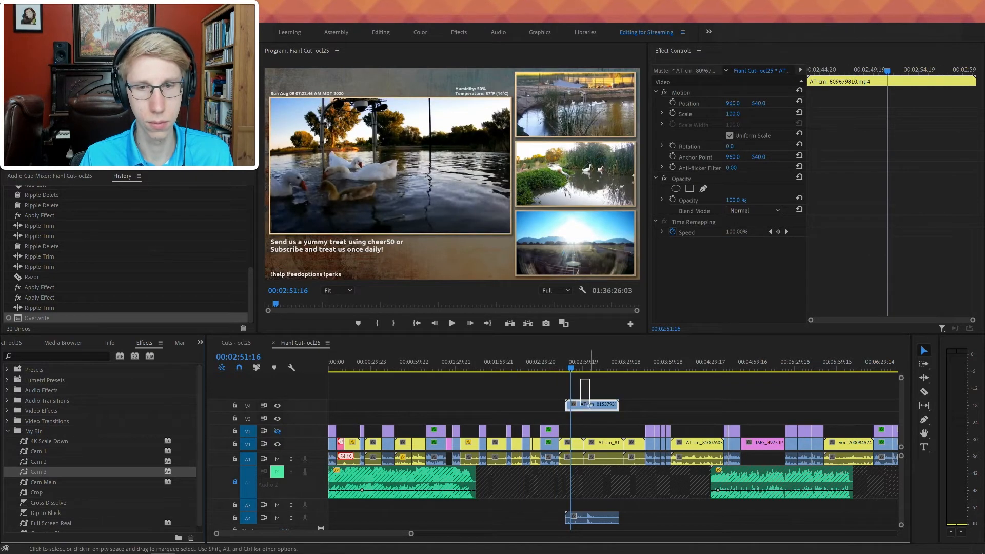
# - Set the label color of AT-cm_815379320's video and audio on V4 and A4 to Yellow
pyautogui.click(591, 405)
pyautogui.moveTo(599, 399); pyautogui.dragTo(589, 528)
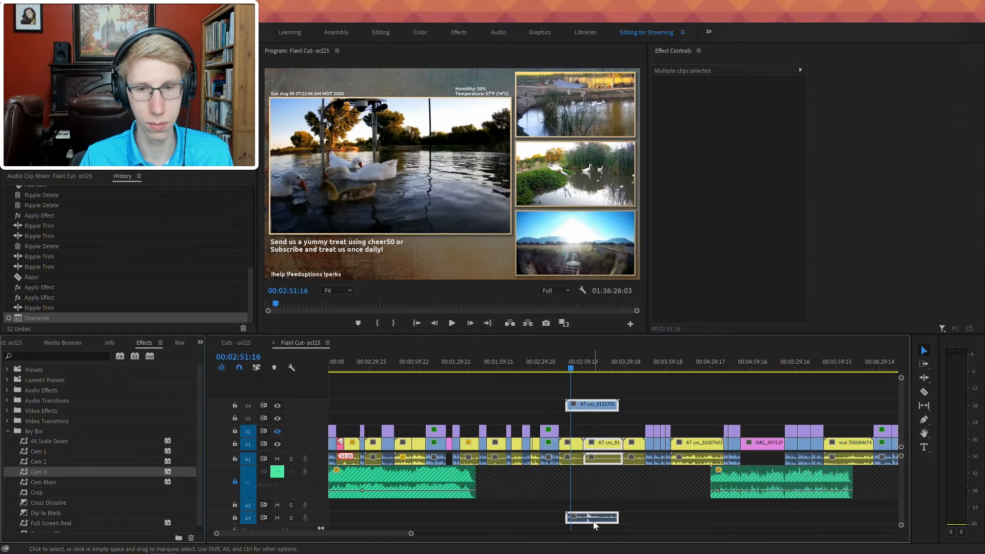
pyautogui.rightClick(594, 525)
pyautogui.moveTo(642, 322)
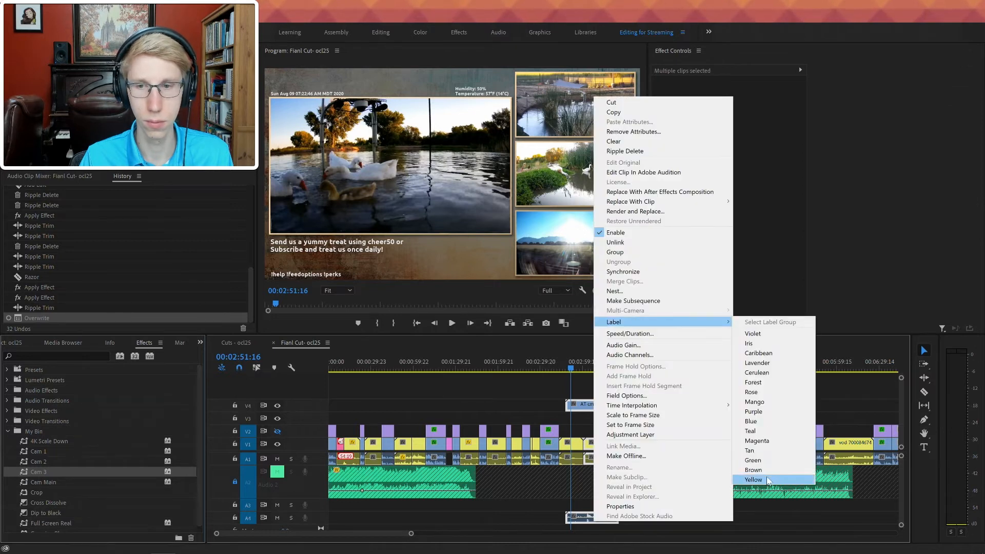
pyautogui.click(769, 480)
# - Play AT-cm_815379320 from 00:02:51:16 and skim through it to 00:03:06:13
pyautogui.press('space')
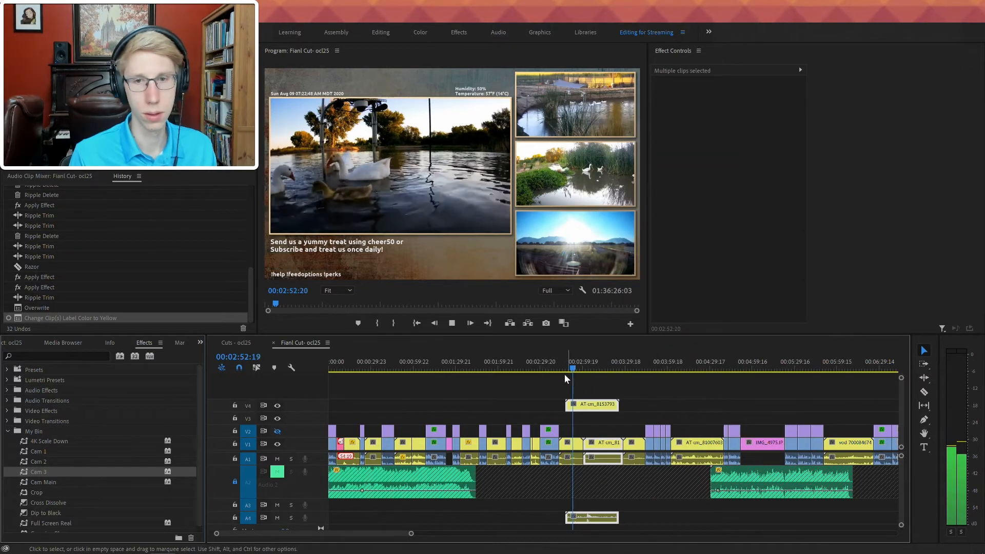
pyautogui.moveTo(574, 363); pyautogui.dragTo(592, 375)
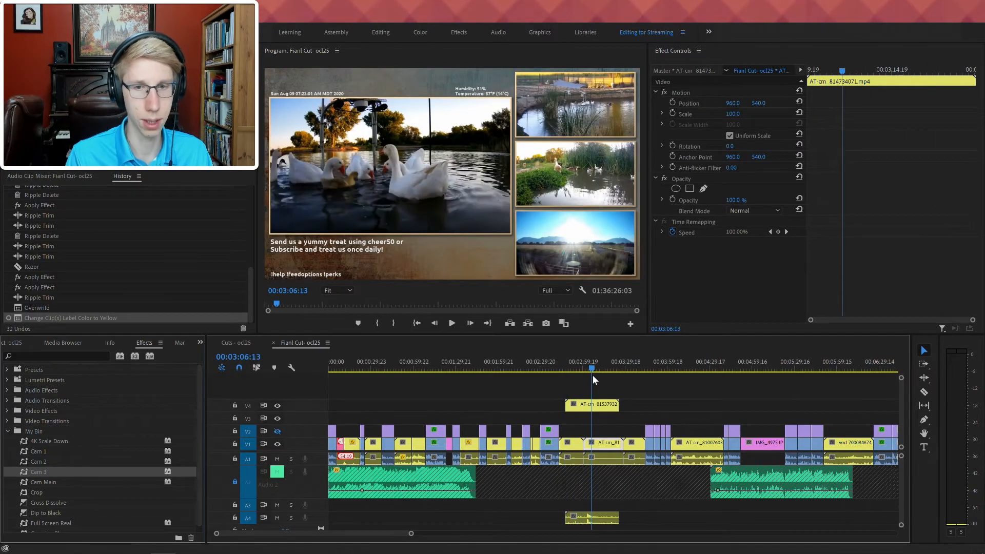
# - Cut the AT-cm_815379320 clip and its audio at 00:03:02:22 and delete the video and audio after the cut
pyautogui.keyDown('shift'); pyautogui.click(594, 520); pyautogui.keyUp('shift')
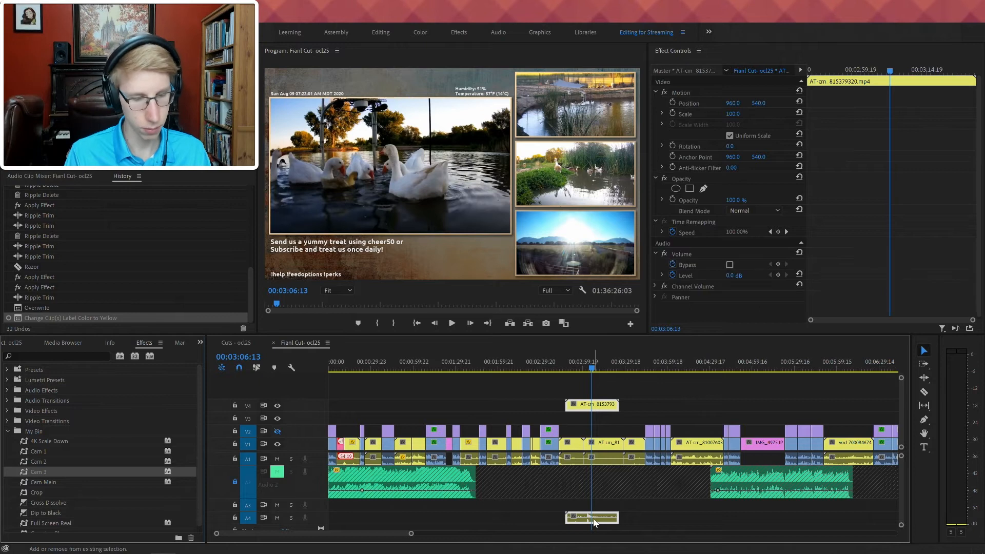
pyautogui.click(587, 365)
pyautogui.hotkey('ctrl', 'shift', 'k')
pyautogui.click(598, 408)
pyautogui.press('Delete')
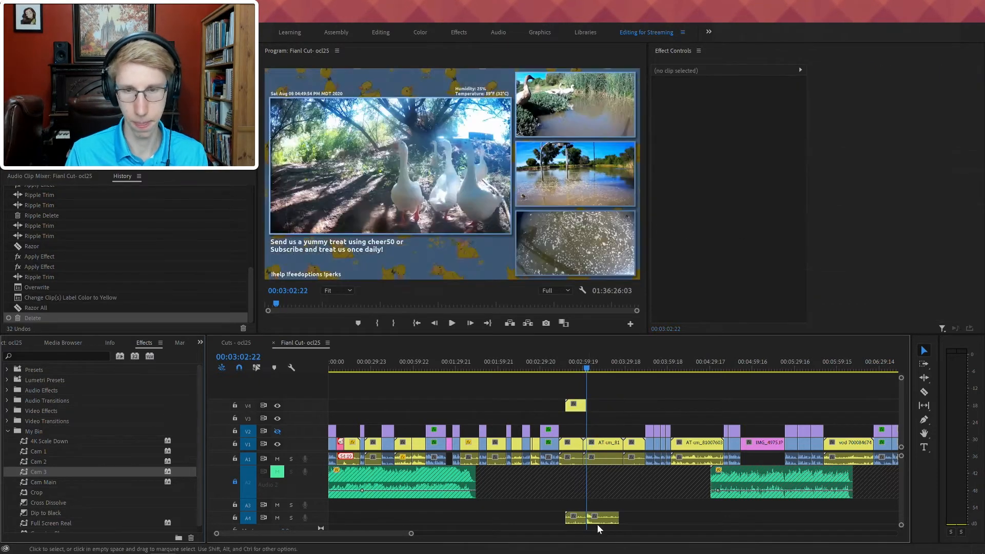
pyautogui.click(595, 517)
pyautogui.press('Delete')
# - Shift all clips after the playhead at 00:02:14:07 later in the timeline to open a gap
pyautogui.moveTo(578, 364); pyautogui.dragTo(518, 367)
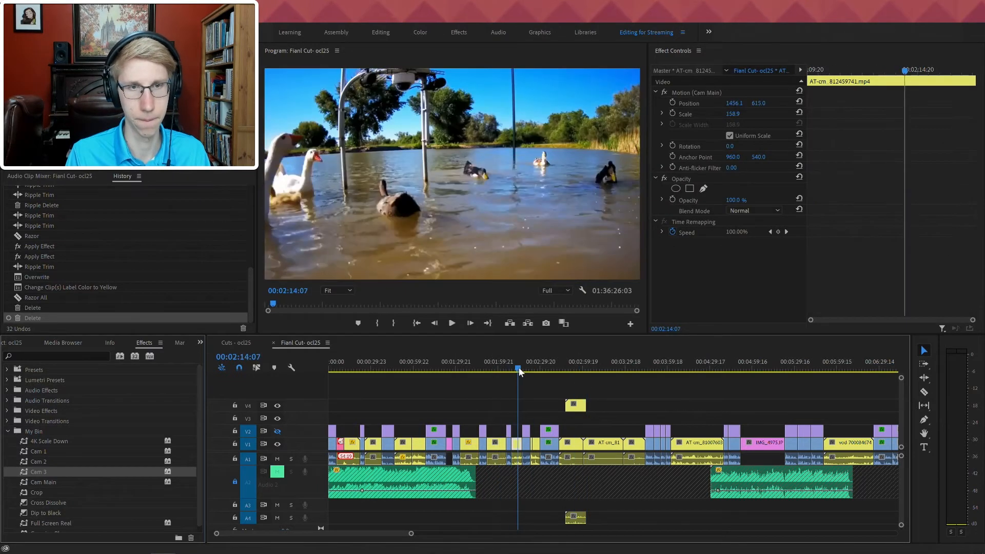
pyautogui.press('a')
pyautogui.moveTo(522, 444); pyautogui.dragTo(551, 444)
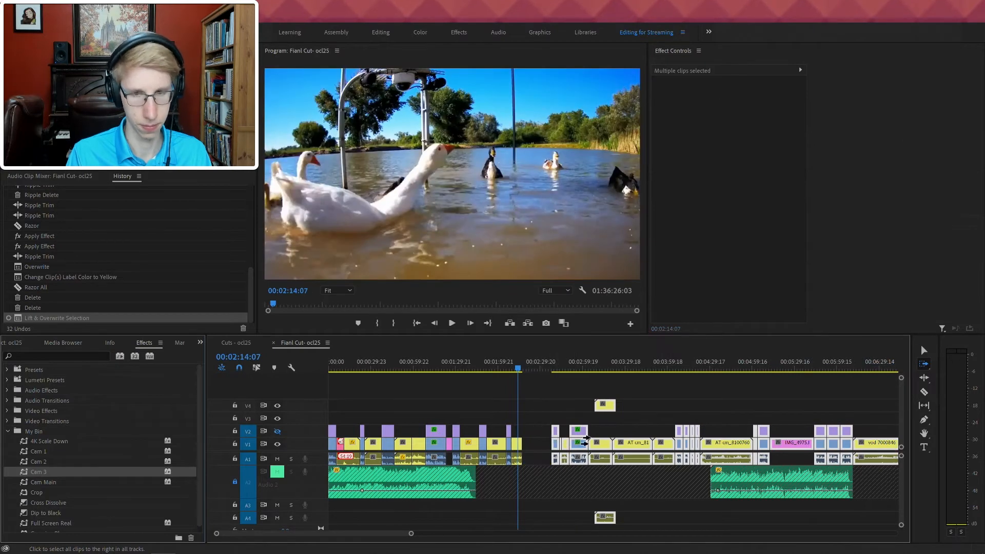
pyautogui.moveTo(606, 408); pyautogui.dragTo(609, 409)
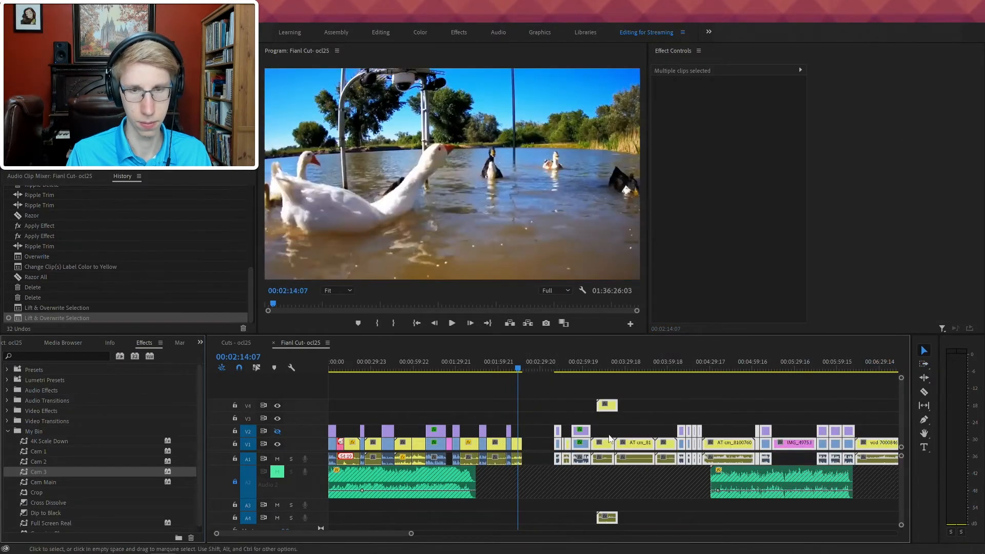
# - Move the shortened AT-cm_815379320 clip and its audio into the gap on V1 and A1, and ripple delete the leftover space
pyautogui.click(648, 409)
pyautogui.moveTo(596, 413); pyautogui.dragTo(512, 447)
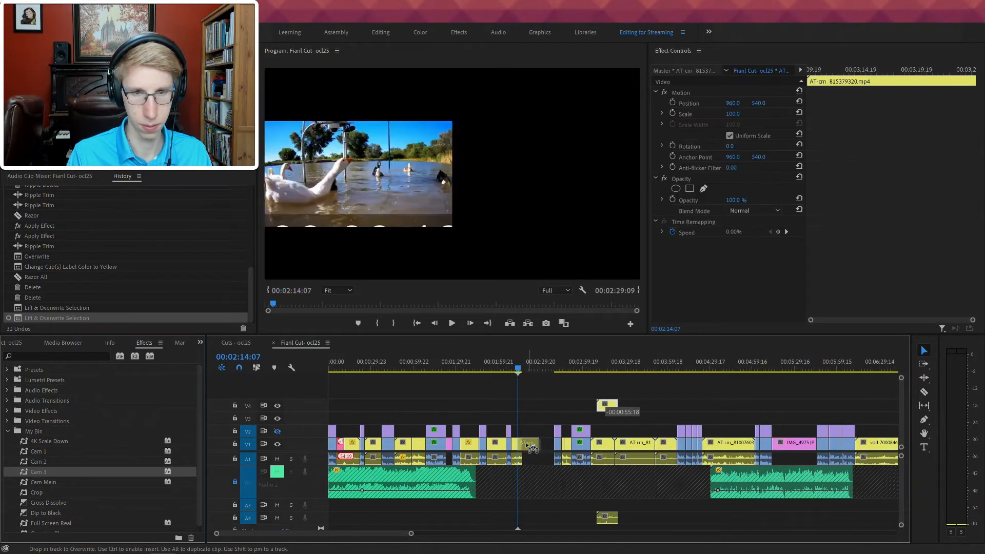
pyautogui.moveTo(613, 525); pyautogui.dragTo(530, 461)
pyautogui.click(545, 445)
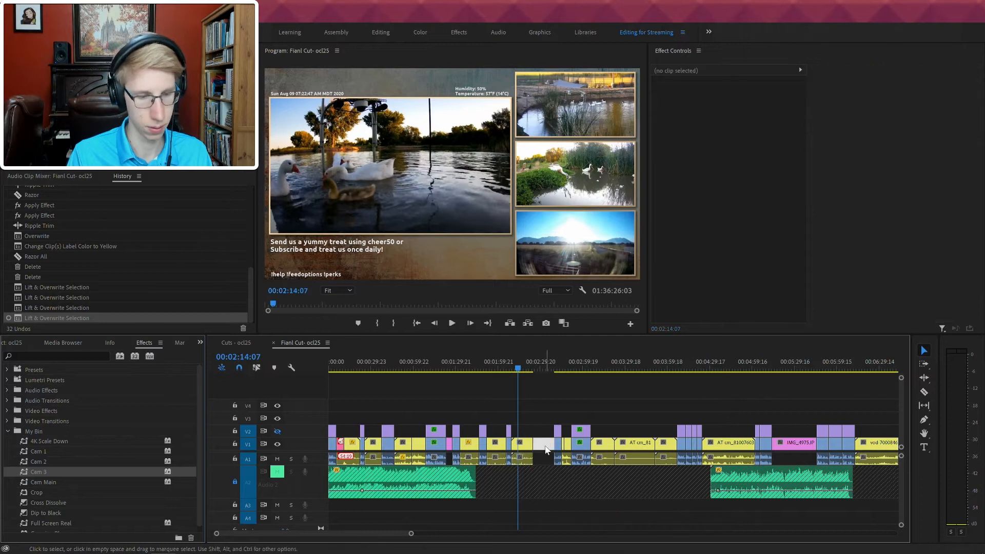
pyautogui.press('Delete')
# - Apply the Cam Main preset to the AT-cm_815379320 clip and play back the cut into it
pyautogui.click(514, 360)
pyautogui.press('space')
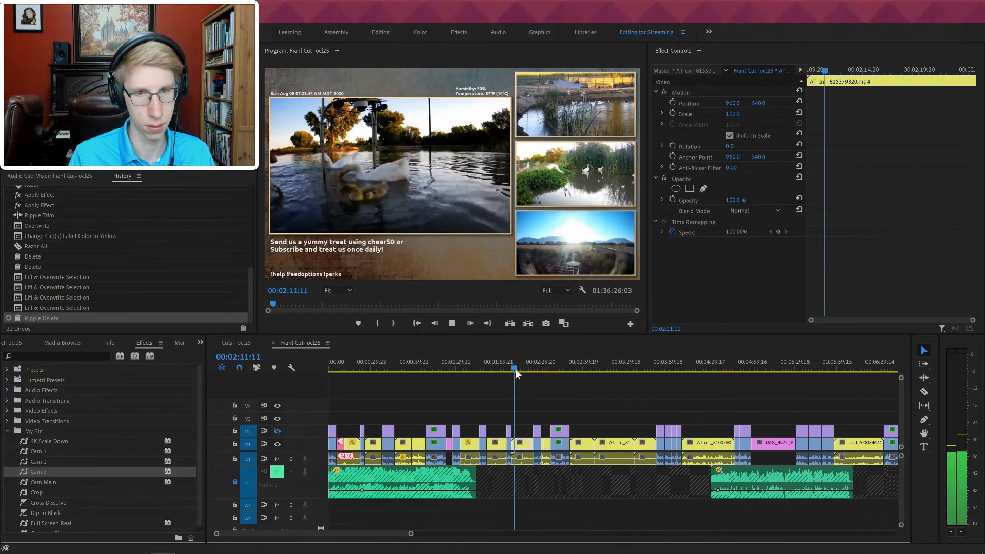
pyautogui.press('=')
pyautogui.press('=')
pyautogui.moveTo(45, 483); pyautogui.dragTo(594, 432)
pyautogui.click(598, 365)
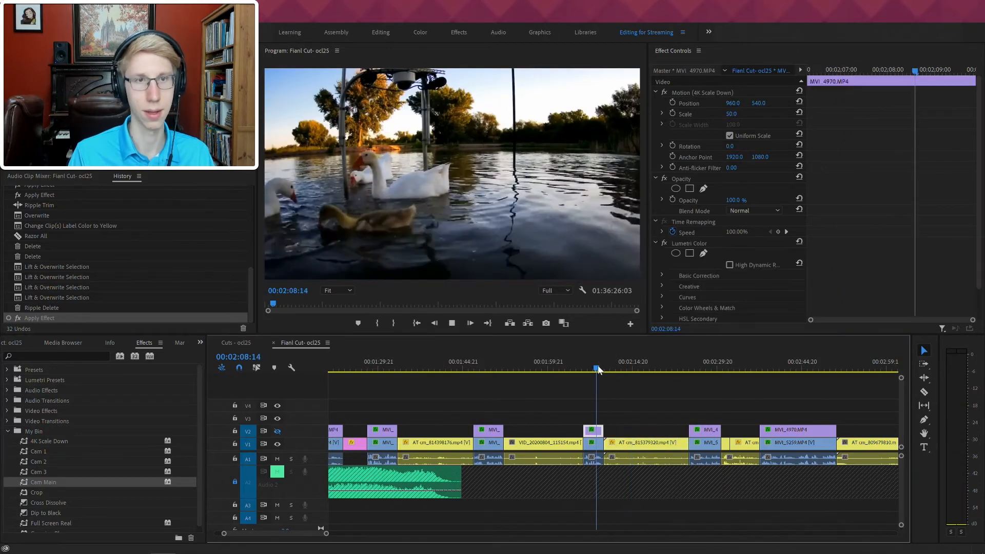
pyautogui.press('space')
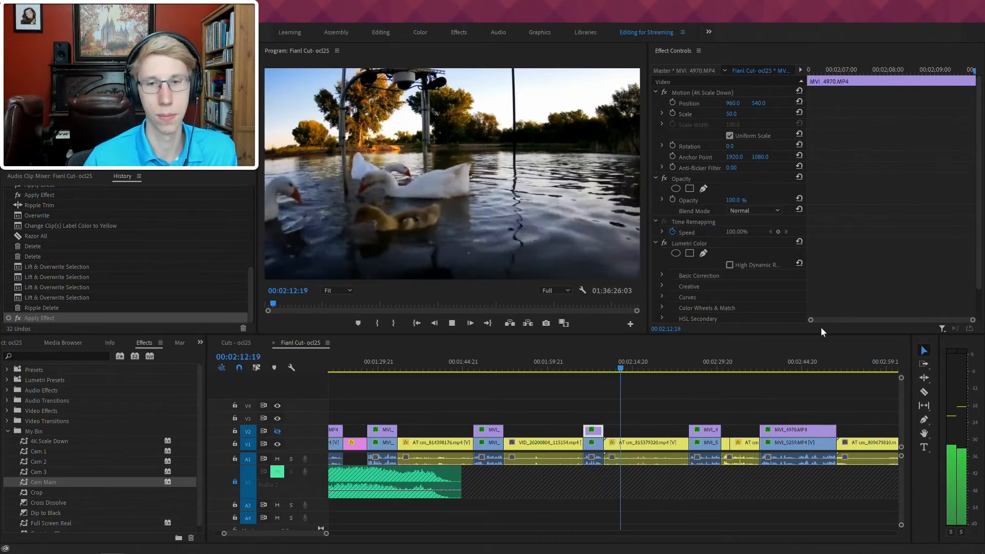
# - Ripple trim the start of the AT-cm_815379320 clip up to 00:02:13:05 and play the result
pyautogui.scroll(-5, 611, 402)
pyautogui.click(430, 362)
pyautogui.press('space')
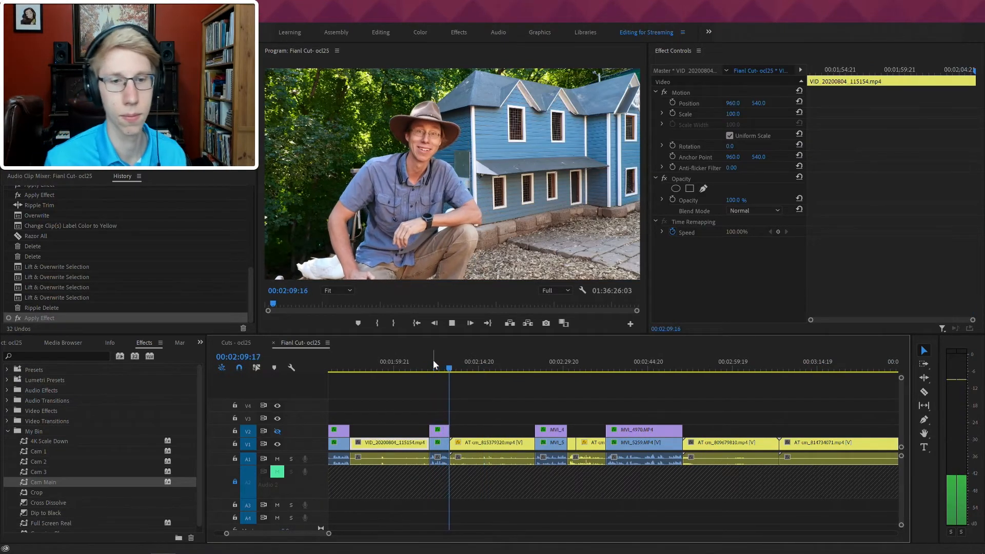
pyautogui.click(469, 374)
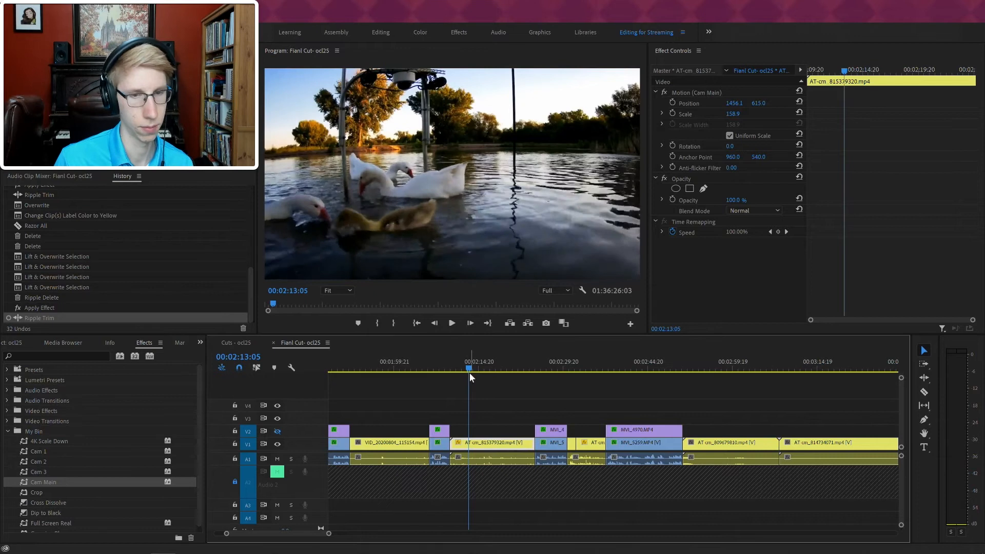
pyautogui.press('q')
pyautogui.press('space')
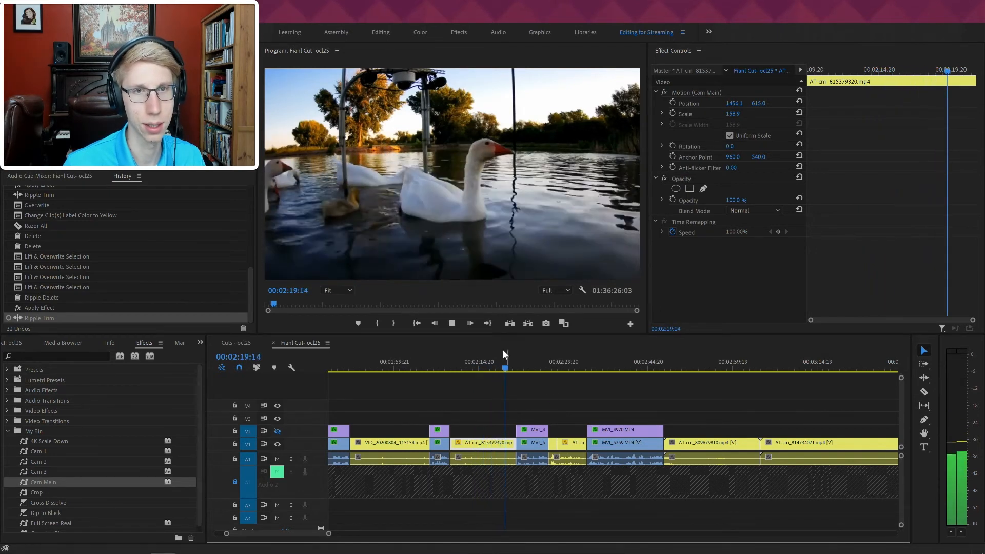
# - Add a text box reading "Baby Fish!" across the upper part of the frame at 00:02:31:06
pyautogui.click(524, 364)
pyautogui.press('space')
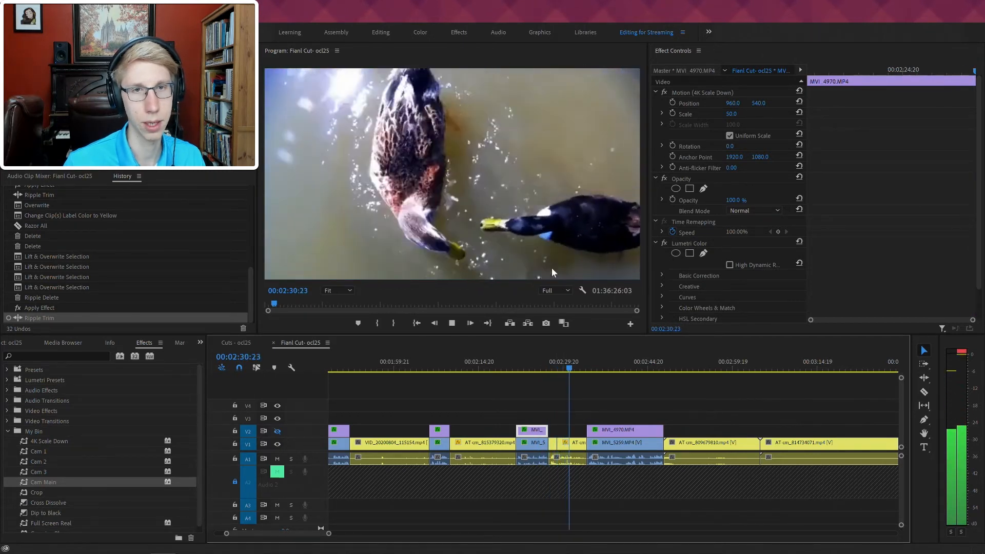
pyautogui.press('space')
pyautogui.press('t')
pyautogui.moveTo(270, 78); pyautogui.dragTo(443, 128)
pyautogui.moveTo(628, 174); pyautogui.dragTo(627, 175)
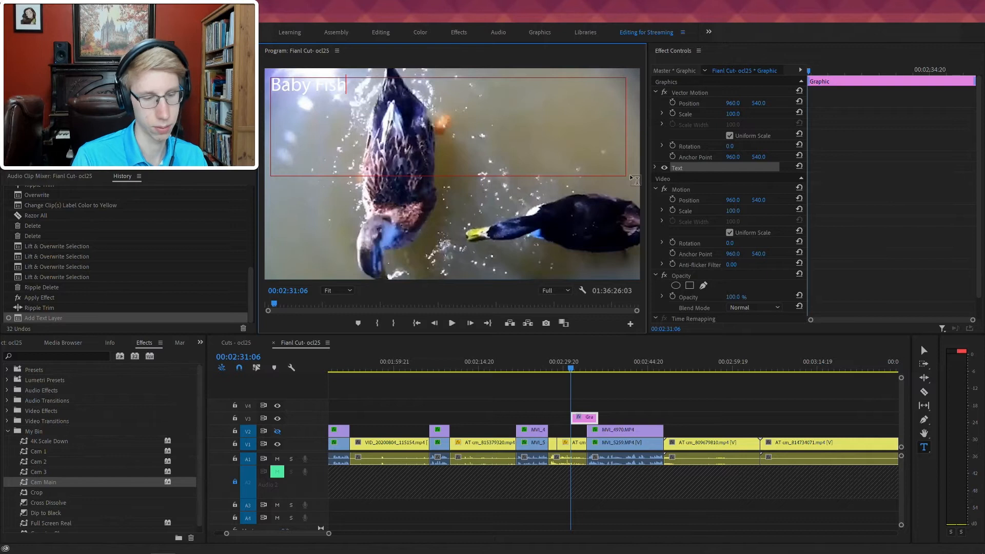
# - Set the "Baby Fish!" text to the Gotham Black font at size 144
pyautogui.hotkey('ctrl', 'a')
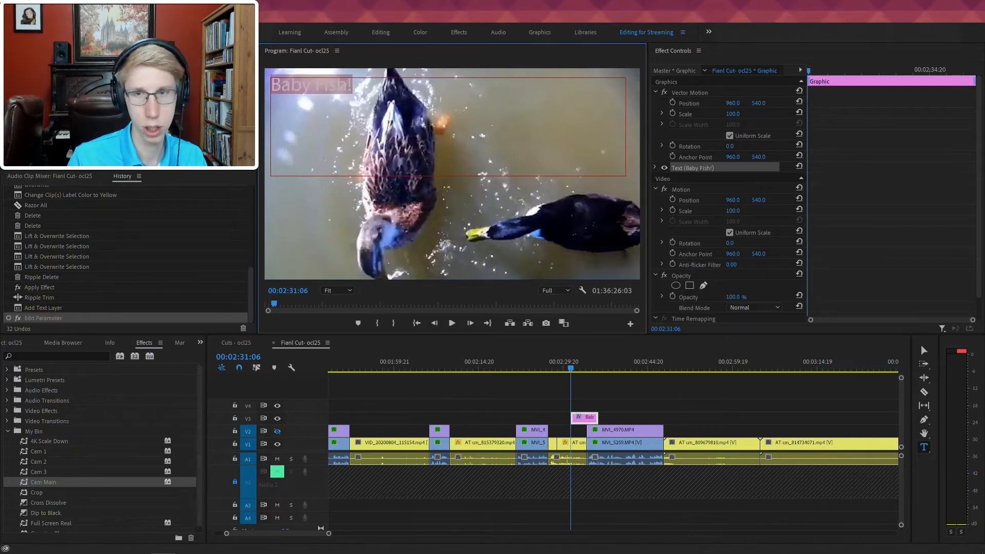
pyautogui.click(656, 168)
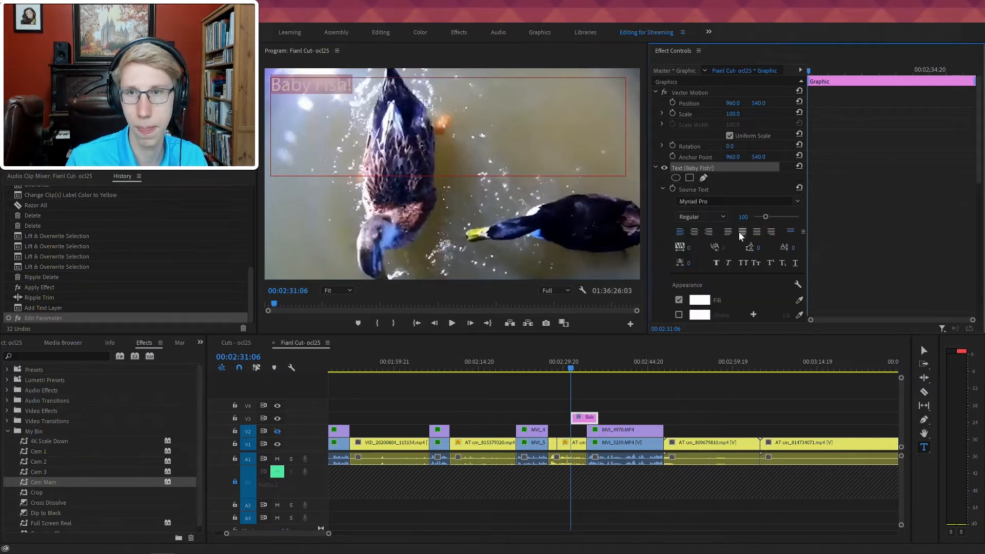
pyautogui.click(718, 201)
pyautogui.write('Gotham Black')
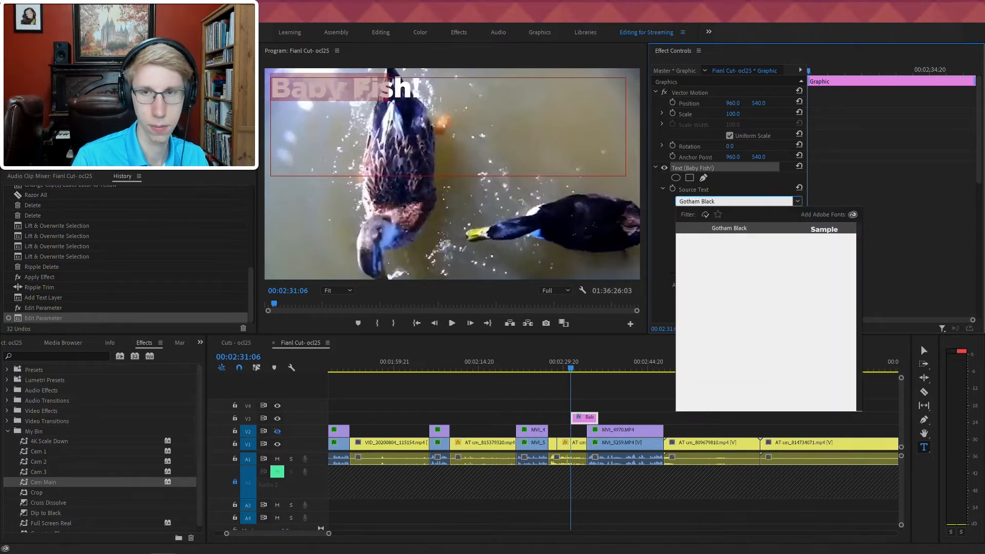
pyautogui.press('Return')
# - Give the "Baby Fish!" text a black stroke with a width of 6
pyautogui.click(679, 315)
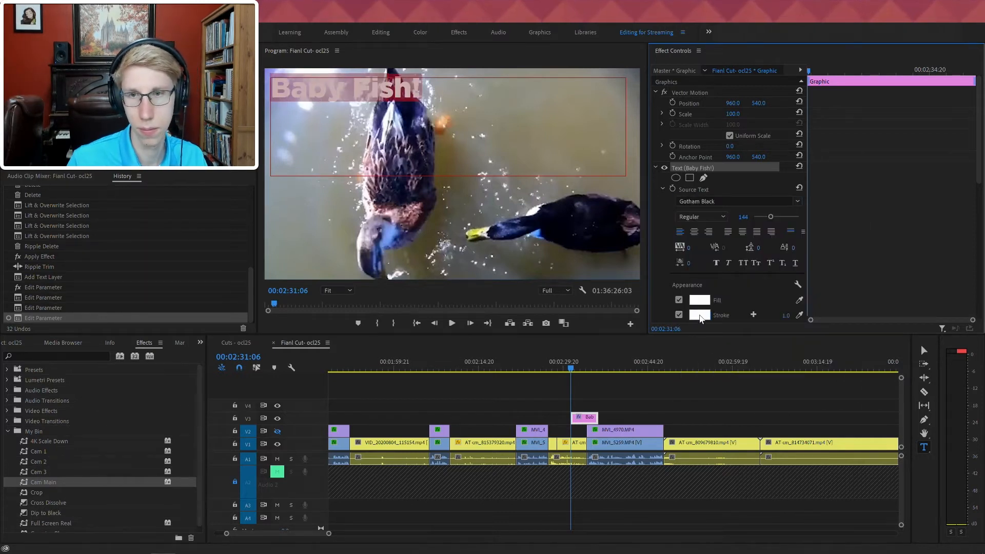
pyautogui.click(700, 315)
pyautogui.click(824, 267)
pyautogui.click(930, 262)
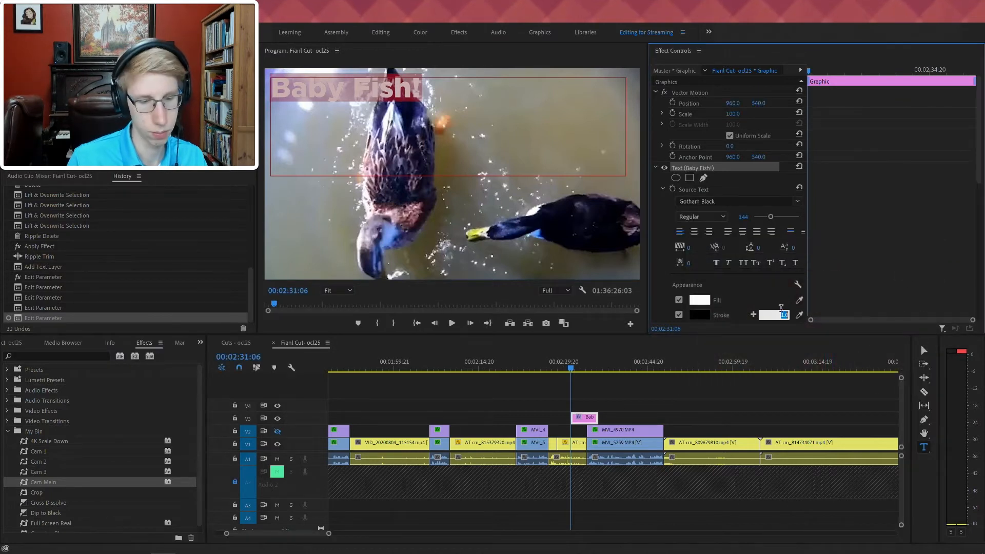
pyautogui.write('5')
pyautogui.press('Return')
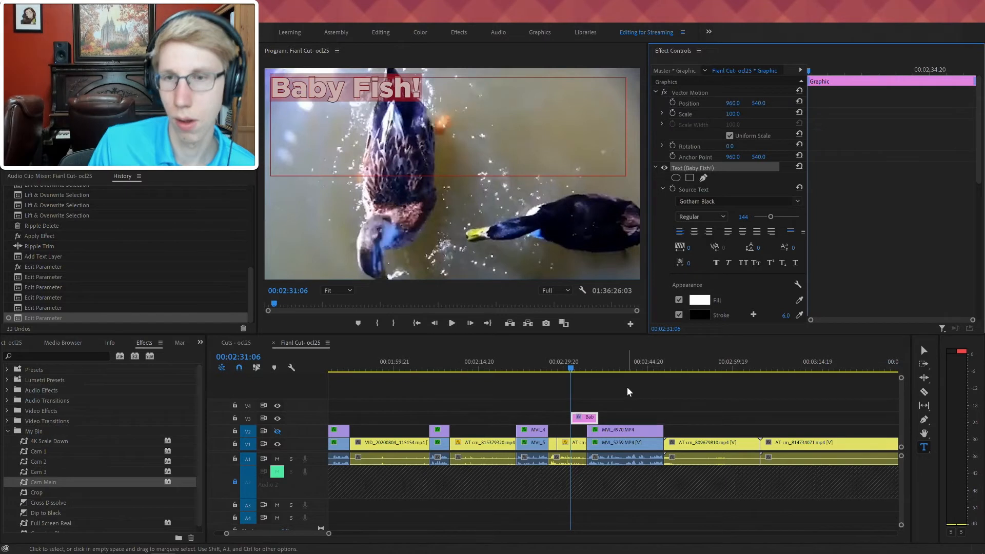
# - Trim the "Baby Fish!" title to end together with the duck clip beneath it and play through the section
pyautogui.click(584, 421)
pyautogui.click(598, 420)
pyautogui.click(594, 419)
pyautogui.moveTo(589, 421); pyautogui.dragTo(577, 420)
pyautogui.press('space')
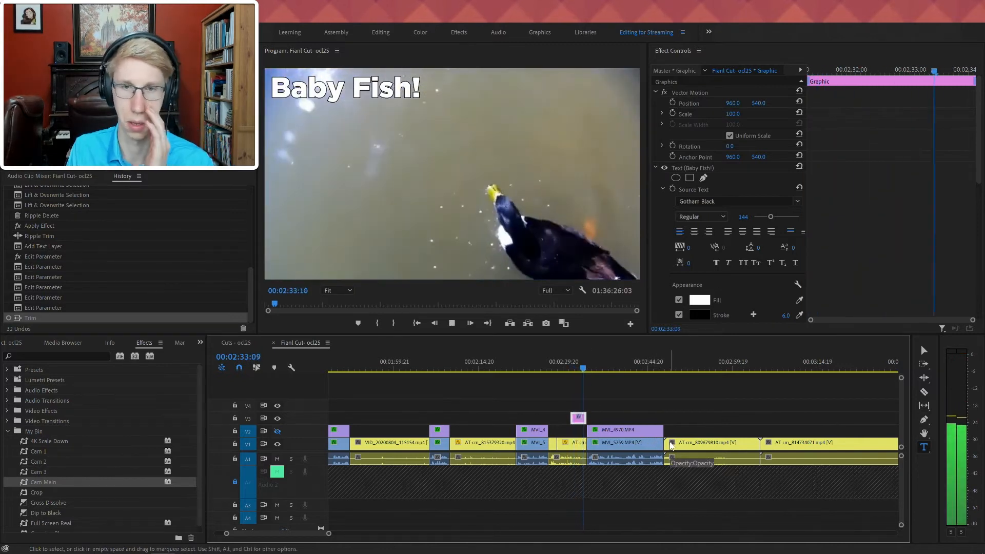
pyautogui.click(577, 369)
pyautogui.moveTo(577, 368); pyautogui.dragTo(590, 369)
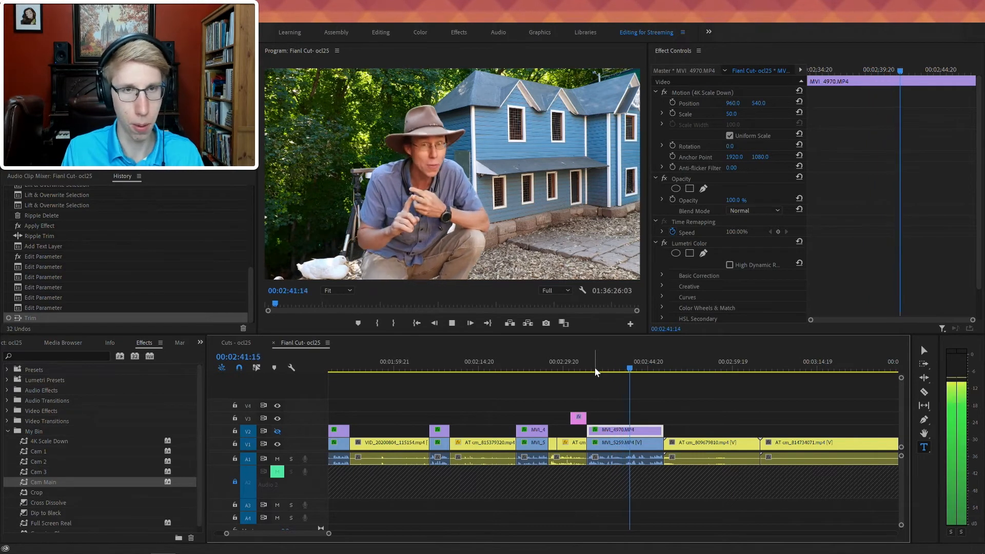
# - Ripple trim the beginning of the AT-cm_809679810 chicken clip to the point where the black hen stands by the branch
pyautogui.click(664, 364)
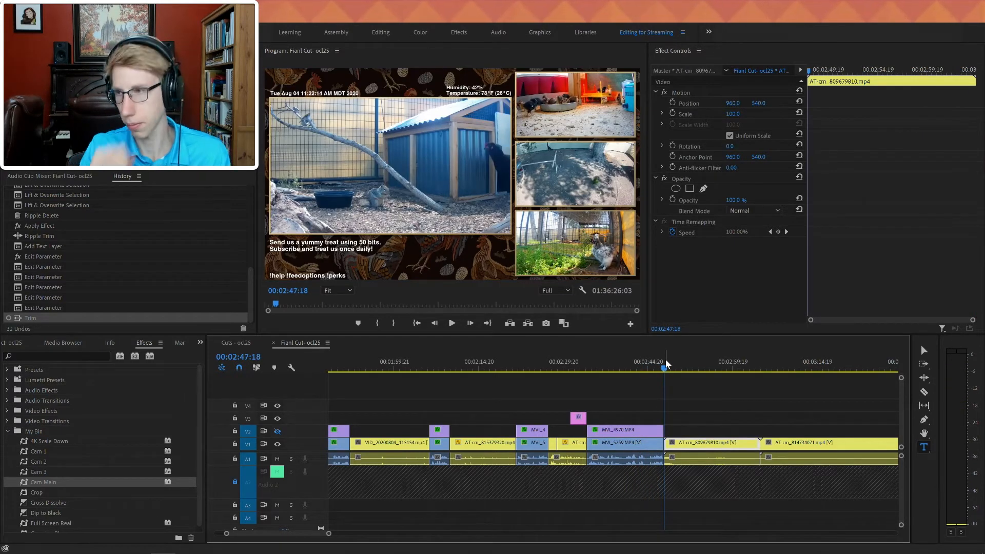
pyautogui.moveTo(666, 361); pyautogui.dragTo(708, 401)
pyautogui.press('q')
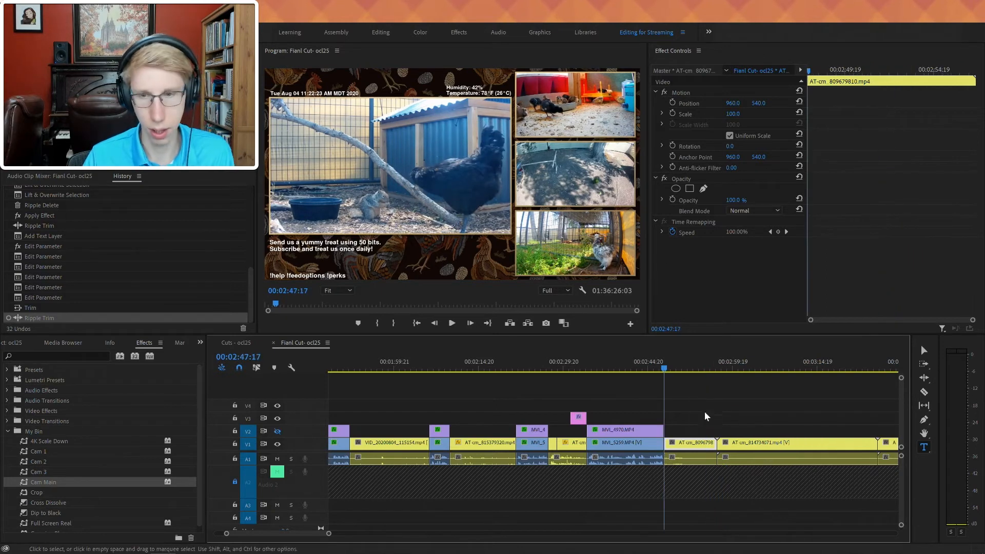
# - Move the AT-cm_809679810 clip and its audio to V3 and A3, starting at 00:02:38:08 over the talking shot
pyautogui.moveTo(684, 460); pyautogui.dragTo(683, 417)
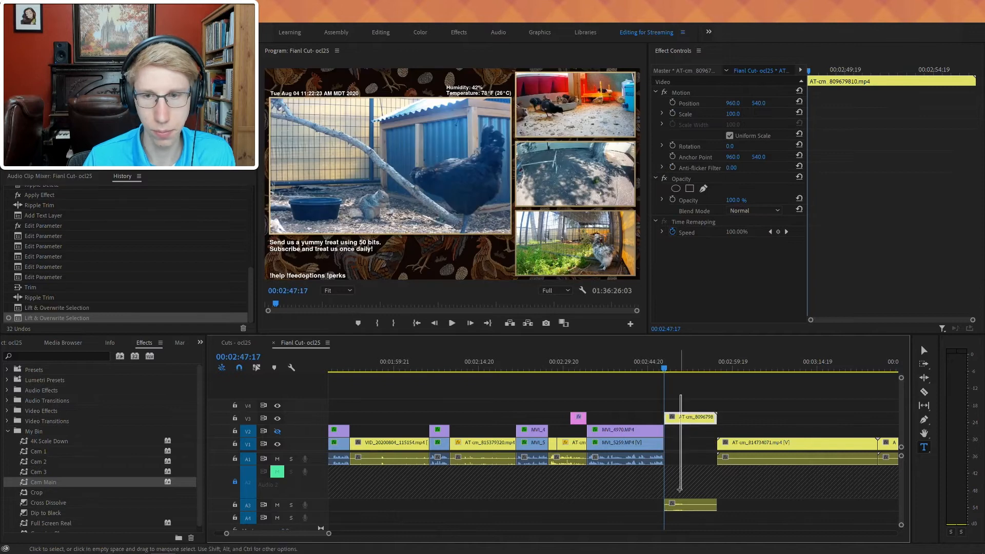
pyautogui.moveTo(616, 368); pyautogui.dragTo(607, 368)
pyautogui.press('space')
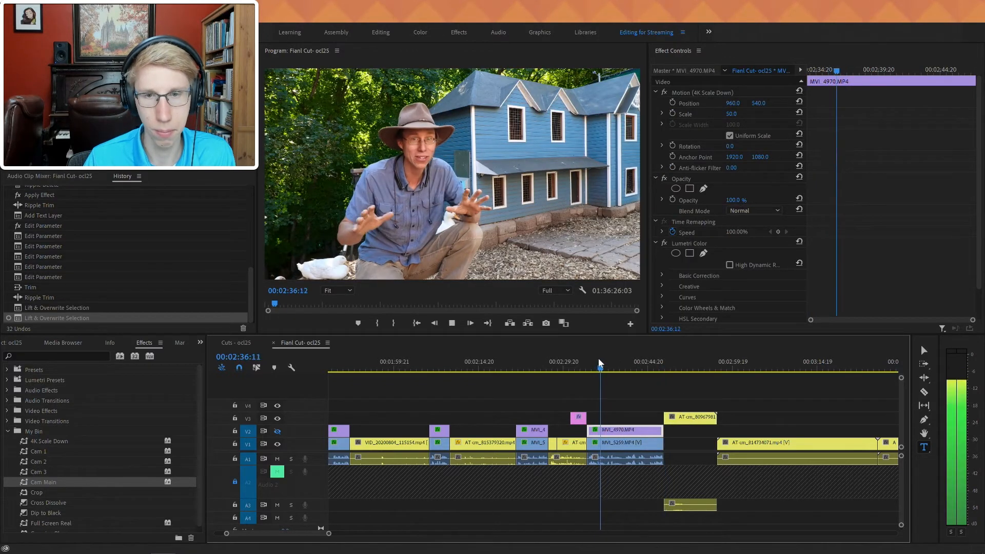
pyautogui.press('space')
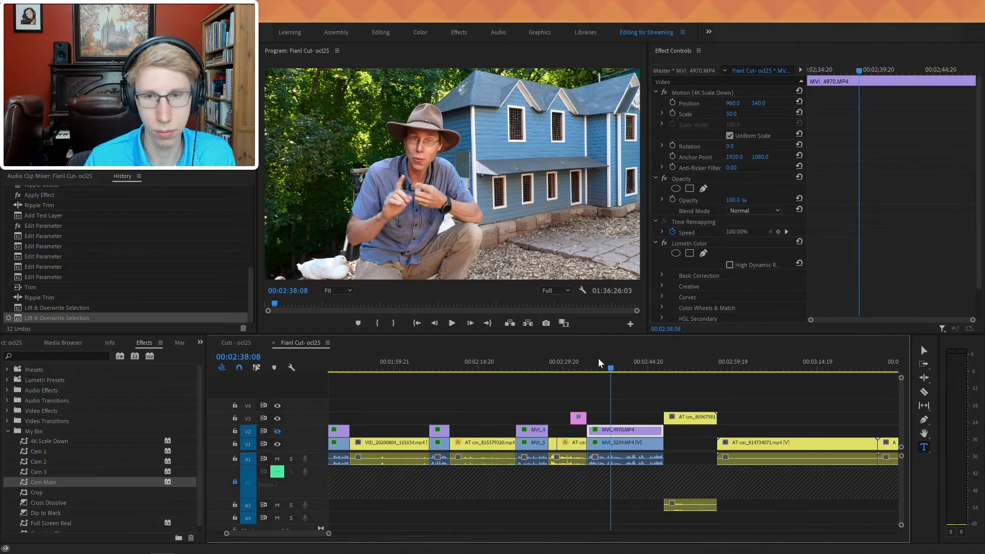
pyautogui.moveTo(692, 387); pyautogui.dragTo(636, 418)
pyautogui.press('space')
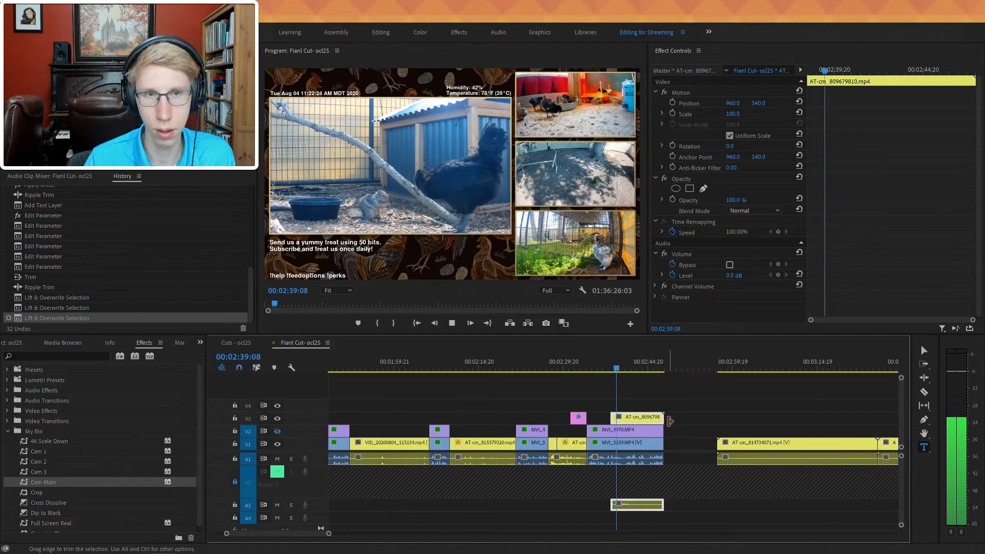
# - Shorten the AT-cm_809679810 overlay from its end and place AT-cm_814734071 with its audio directly after it on V3 and A3
pyautogui.moveTo(665, 418); pyautogui.dragTo(623, 423)
pyautogui.click(747, 425)
pyautogui.click(768, 444)
pyautogui.moveTo(764, 420); pyautogui.dragTo(762, 420)
pyautogui.moveTo(754, 459); pyautogui.dragTo(756, 485)
pyautogui.moveTo(754, 418); pyautogui.dragTo(664, 419)
# - Cut the AT-cm_814734071 overlay and the clips beneath it at 00:02:41:23 and 00:02:44:23
pyautogui.moveTo(628, 367); pyautogui.dragTo(625, 408)
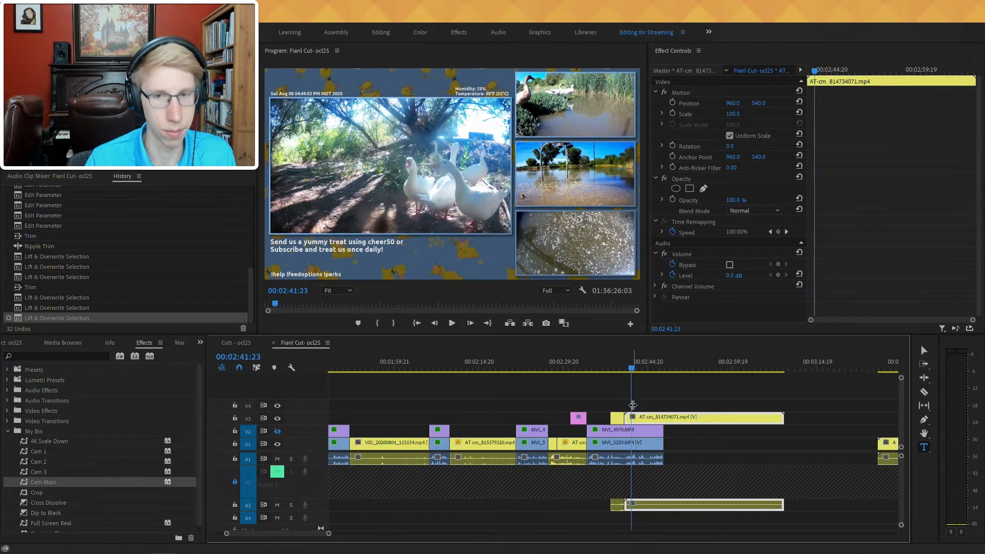
pyautogui.hotkey('ctrl', 'k')
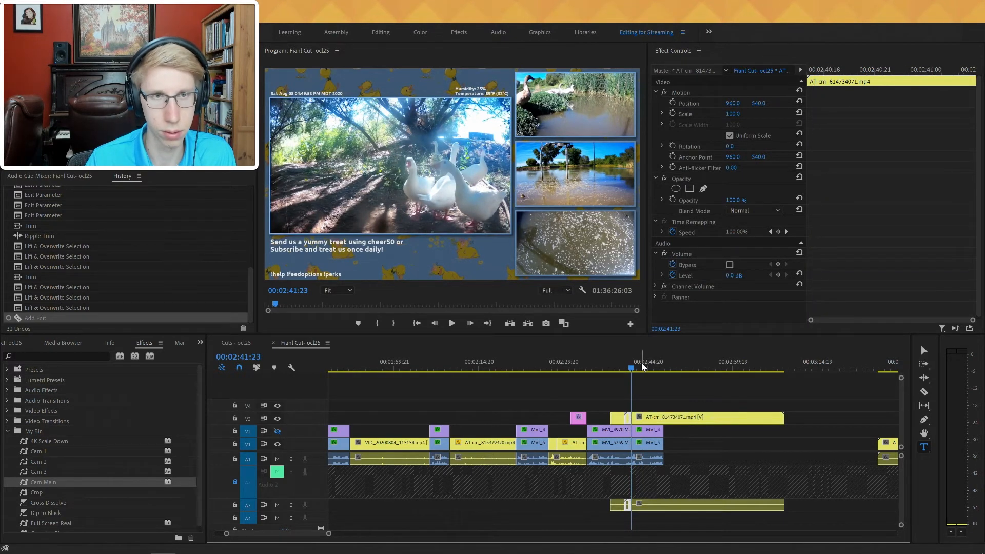
pyautogui.click(645, 365)
pyautogui.moveTo(645, 365); pyautogui.dragTo(650, 368)
pyautogui.hotkey('ctrl', 'shift', 'k')
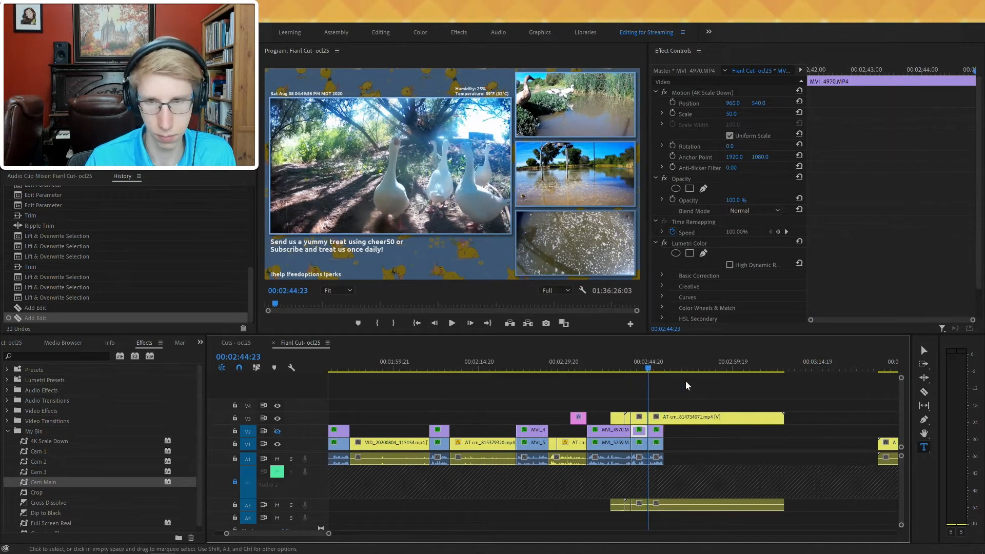
# - Delete the AT-cm_814734071 video and audio pieces outside the two cuts, keeping the middle piece
pyautogui.click(690, 505)
pyautogui.press('Delete')
pyautogui.press('Delete')
pyautogui.click(626, 505)
pyautogui.press('Delete')
# - Move the remaining AT-cm_814734071 video and its audio directly after the AT-cm_809679810 overlay and play the sequence
pyautogui.click(638, 419)
pyautogui.moveTo(633, 418); pyautogui.dragTo(627, 418)
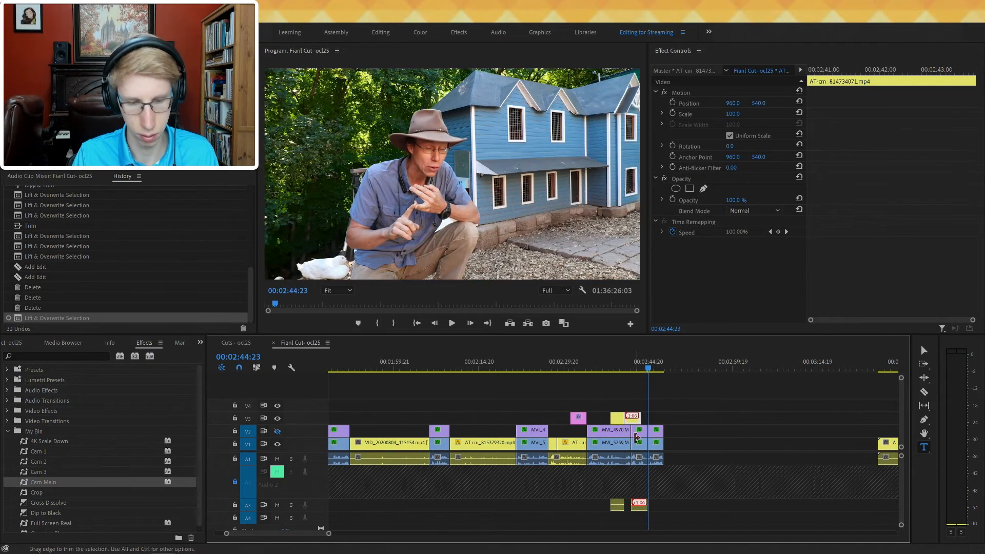
pyautogui.press('=')
pyautogui.press('=')
pyautogui.moveTo(538, 503); pyautogui.dragTo(546, 505)
pyautogui.moveTo(522, 360); pyautogui.dragTo(508, 361)
pyautogui.press('space')
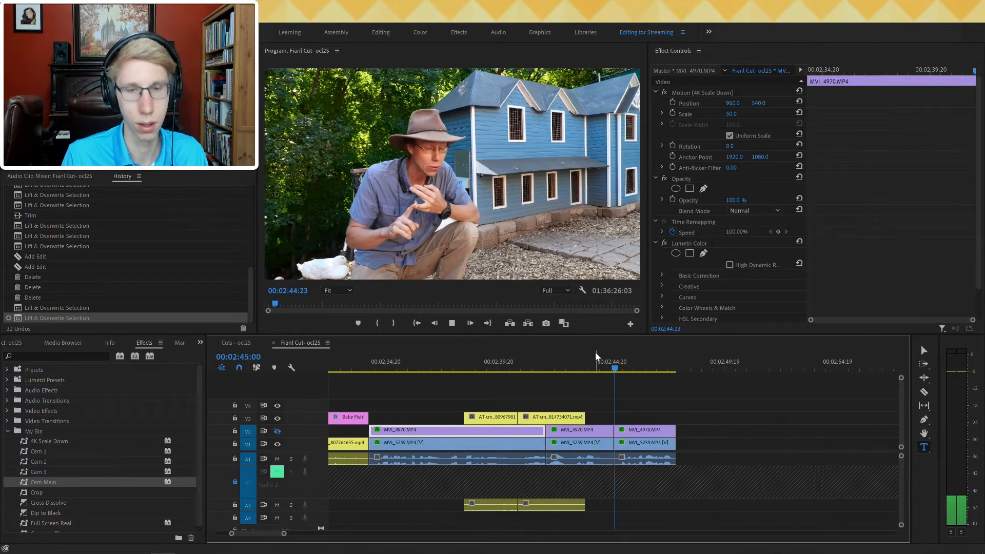
# - Move the AT-cm_810700840 clip and its audio back to the end of the talking shots on V3 and A3, and save the project
pyautogui.press('-')
pyautogui.press('-')
pyautogui.moveTo(857, 444); pyautogui.dragTo(646, 431)
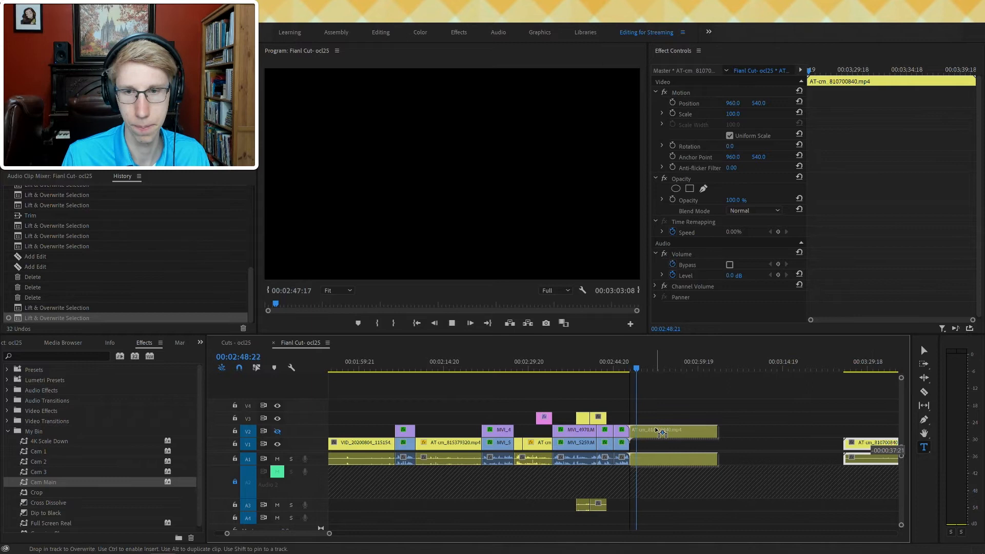
pyautogui.click(649, 371)
pyautogui.moveTo(654, 466); pyautogui.dragTo(706, 377)
pyautogui.hotkey('shift', 'Left')
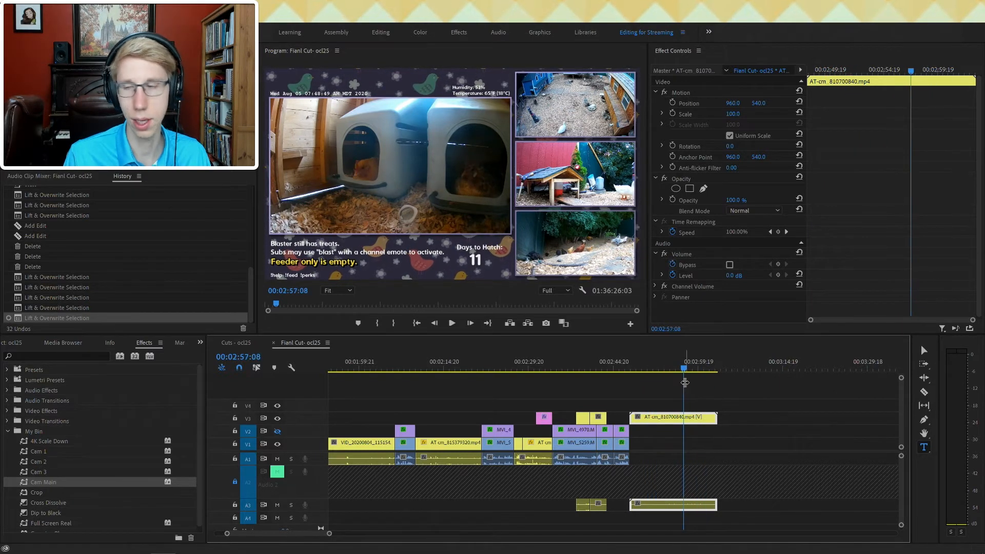
pyautogui.hotkey('ctrl', 's')
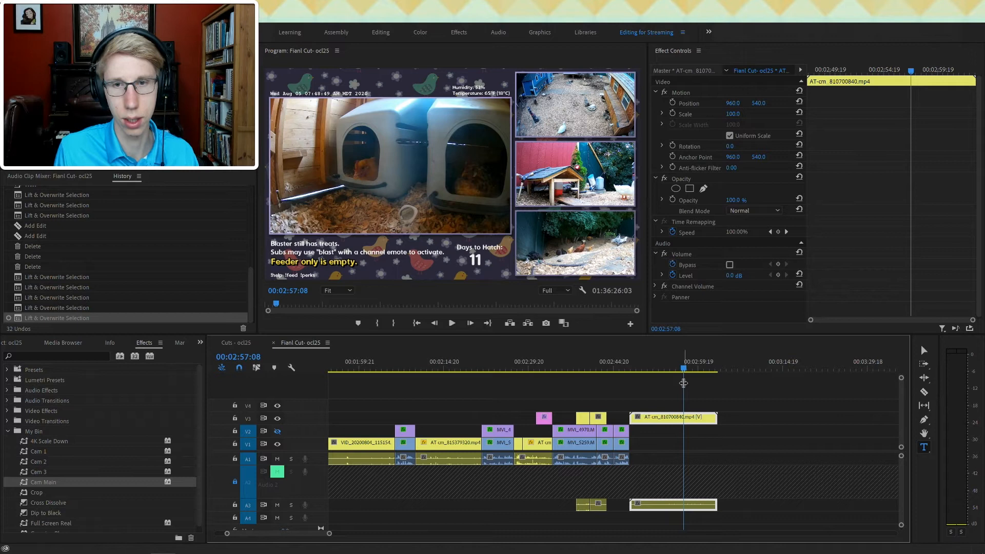
# - Ripple trim the opening of the AT-cm_810700840 clip up to the playhead and play the sequence
pyautogui.moveTo(639, 370)
pyautogui.mouseDown()
pyautogui.moveTo(652, 371)
pyautogui.moveTo(640, 376)
pyautogui.mouseUp()
pyautogui.press('q')
pyautogui.press('space')
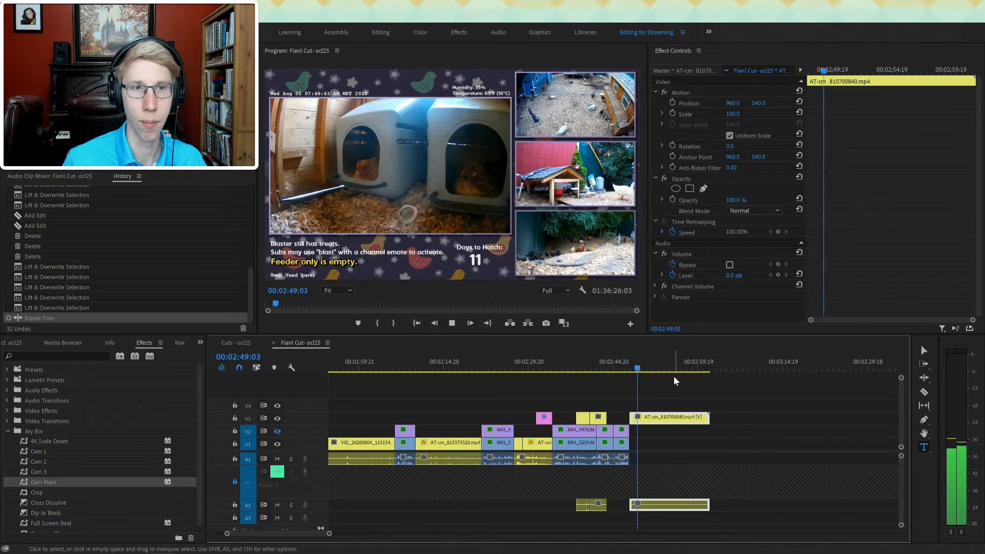
pyautogui.press('space')
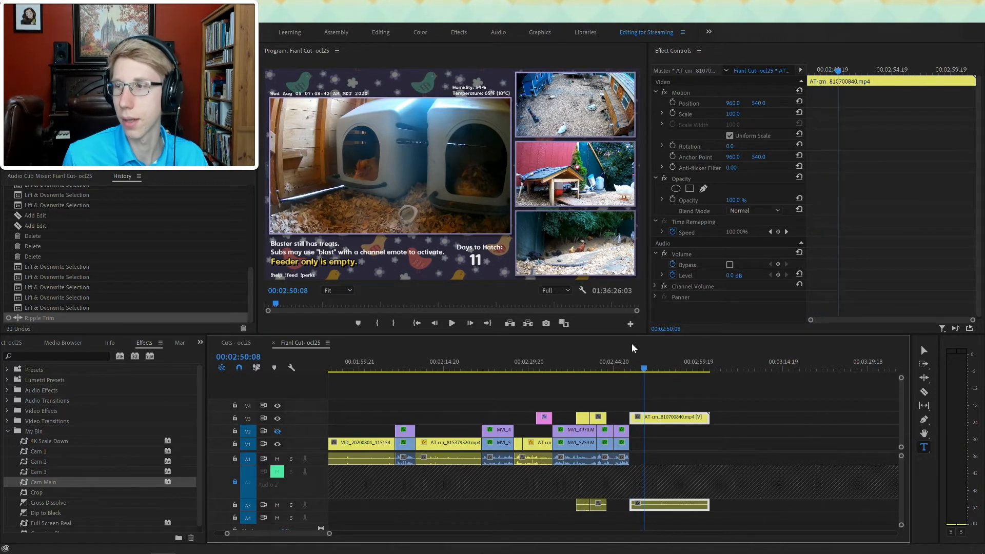
pyautogui.press('space')
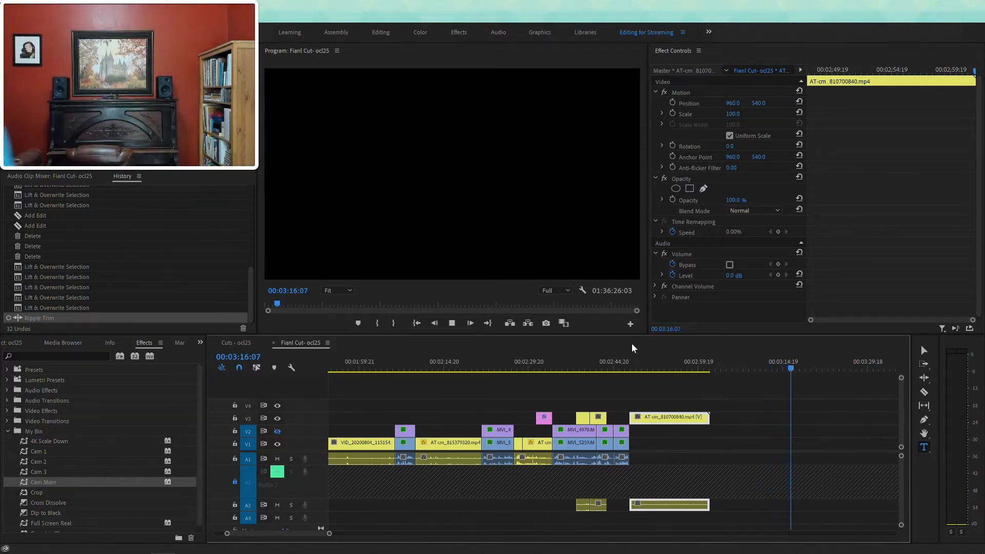
pyautogui.moveTo(984, 552)
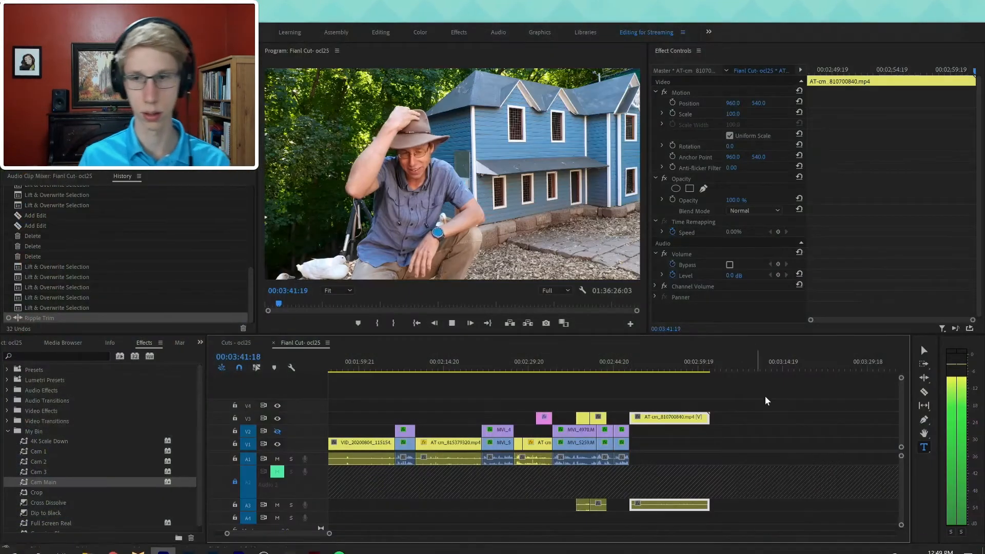
pyautogui.click(768, 400)
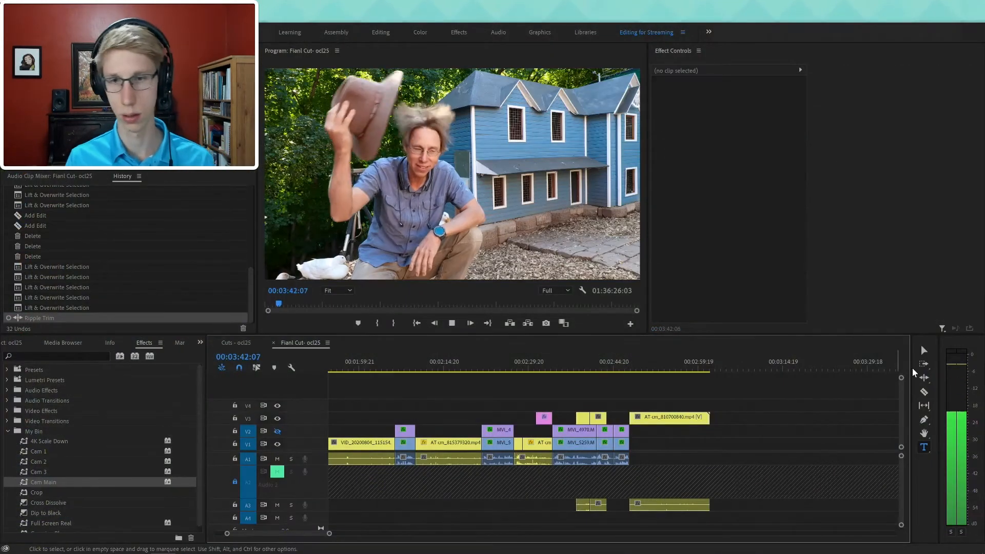
pyautogui.press('space')
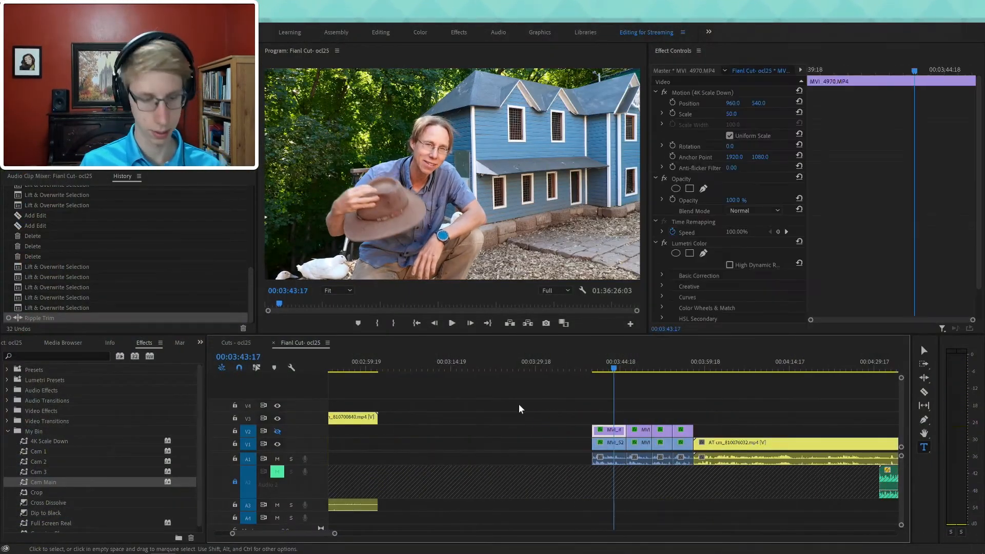
# - Move the AT-cm_810700840 video and audio over the talking shots, directly after the AT-cm_814734071 overlay
pyautogui.press('-')
pyautogui.moveTo(443, 366); pyautogui.dragTo(429, 368)
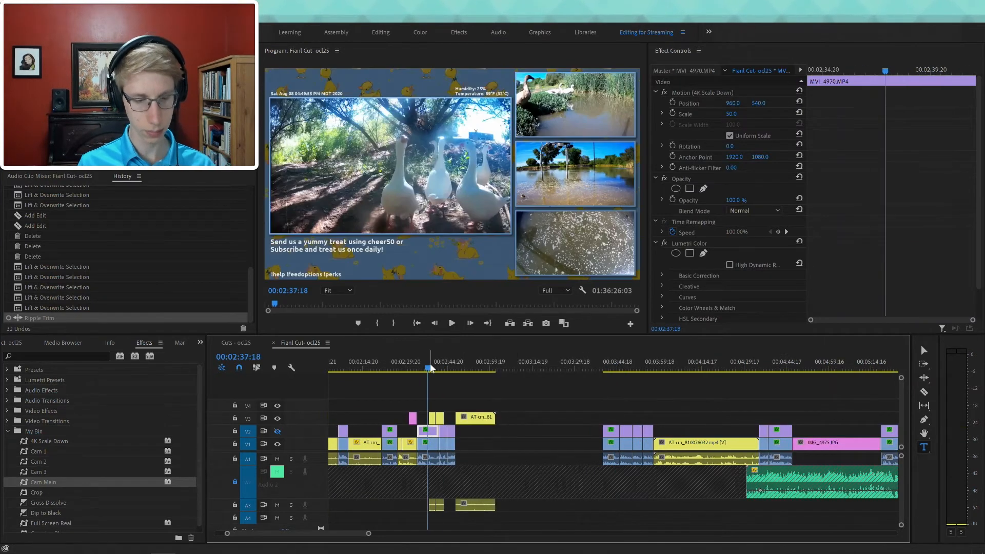
pyautogui.press('u')
pyautogui.press('v')
pyautogui.moveTo(489, 385); pyautogui.dragTo(467, 519)
pyautogui.moveTo(487, 421); pyautogui.dragTo(472, 424)
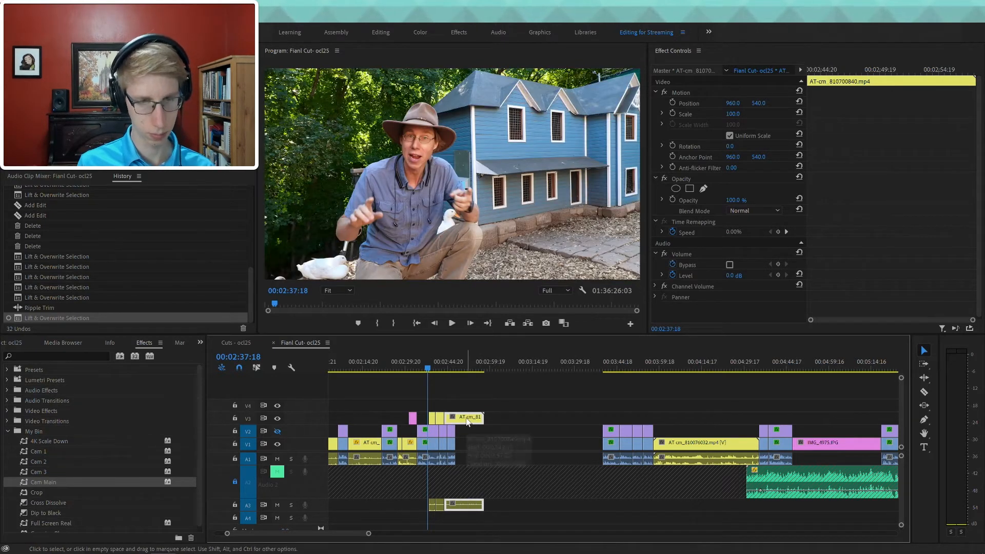
# - Trim the end of the AT-cm_814734071 video to 00:02:43:07, close the gap with the AT-cm_810700840 video and play the result
pyautogui.press('=')
pyautogui.moveTo(667, 368); pyautogui.dragTo(686, 365)
pyautogui.press('space')
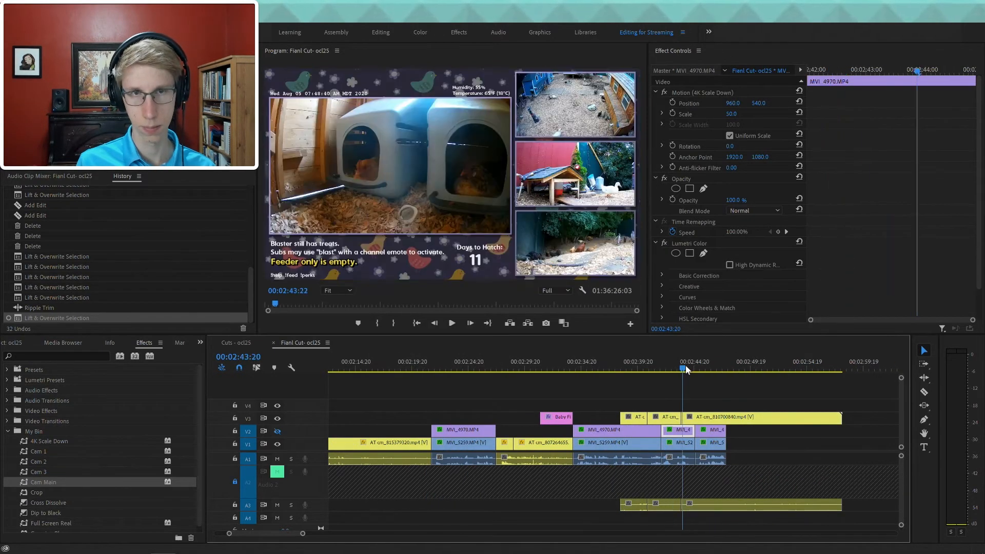
pyautogui.press('space')
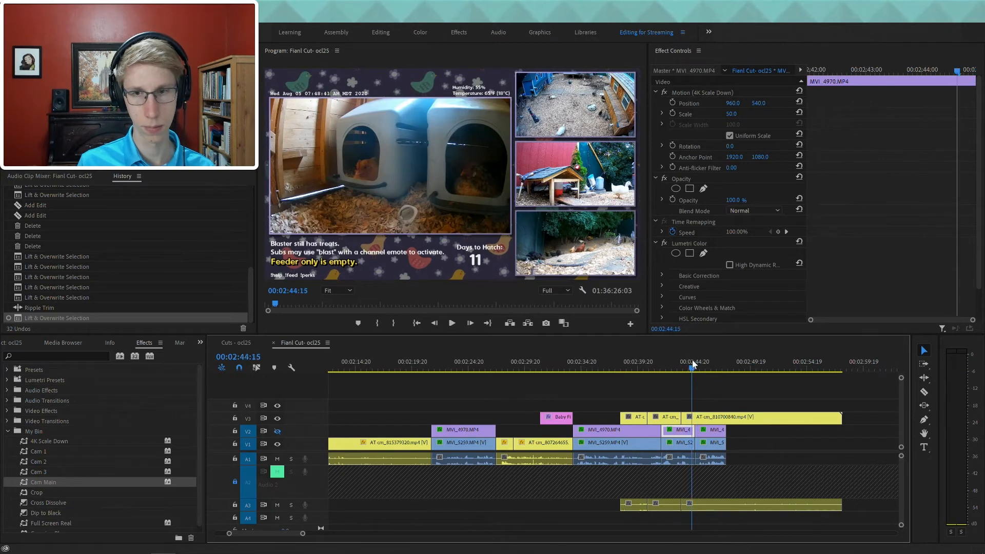
pyautogui.click(673, 368)
pyautogui.press('space')
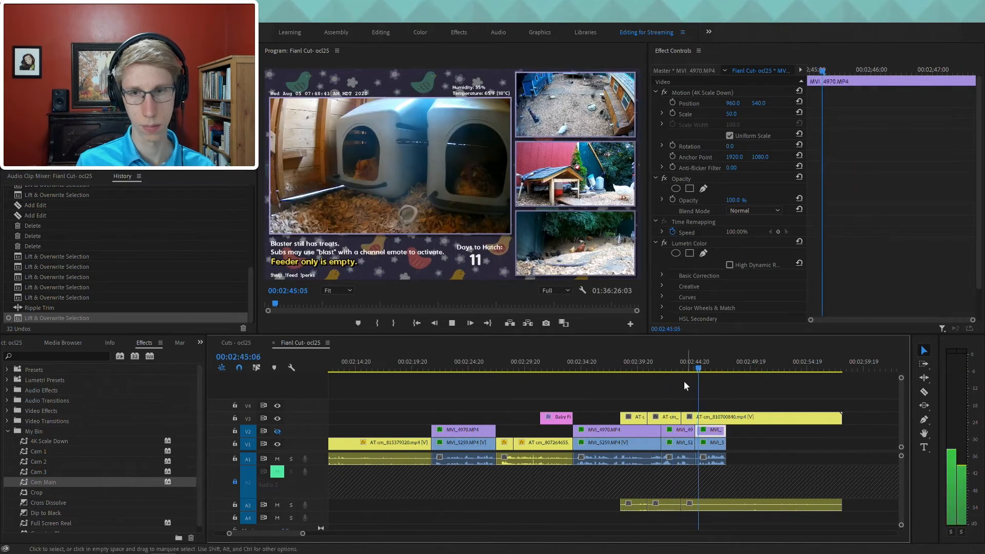
pyautogui.press('space')
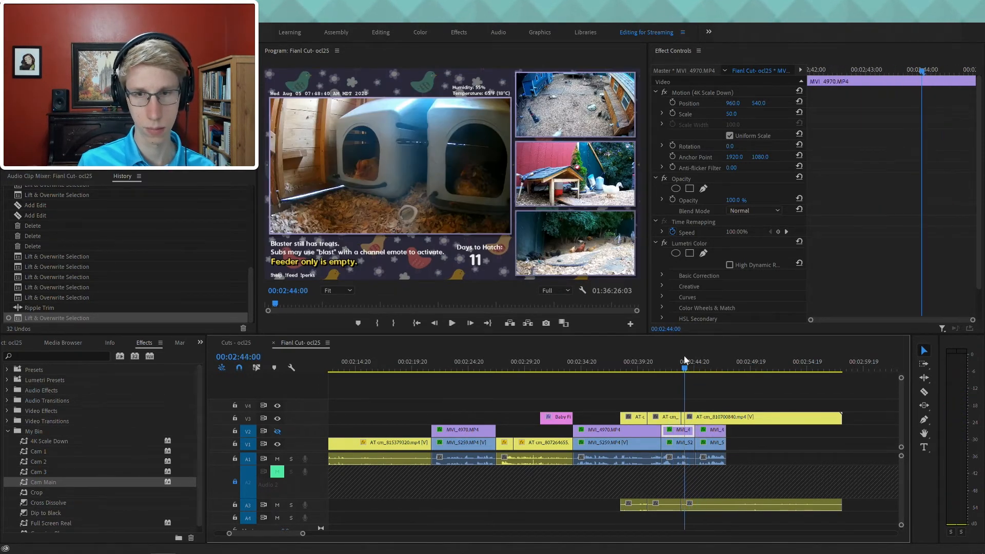
pyautogui.click(677, 368)
pyautogui.press('Left')
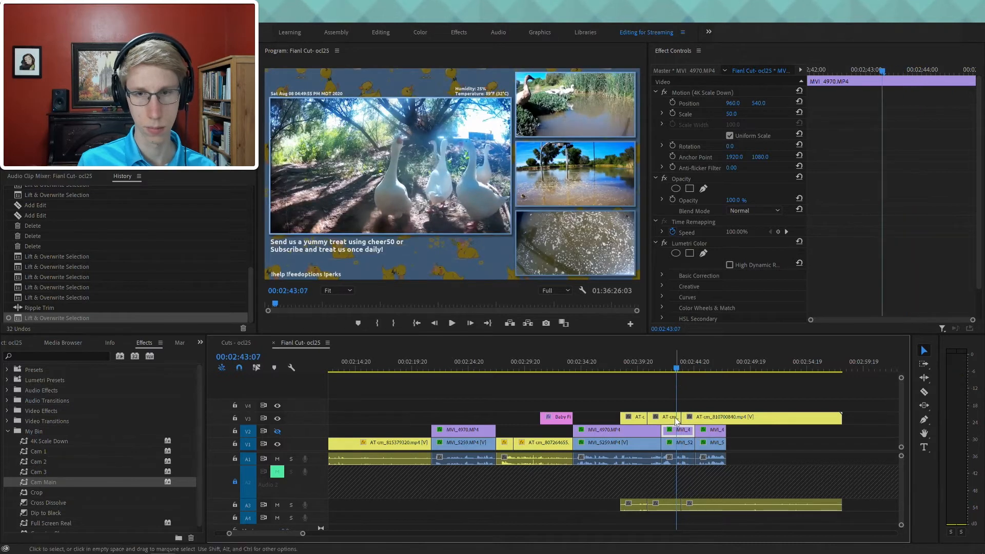
pyautogui.moveTo(680, 417); pyautogui.dragTo(690, 422)
pyautogui.click(642, 368)
pyautogui.press('space')
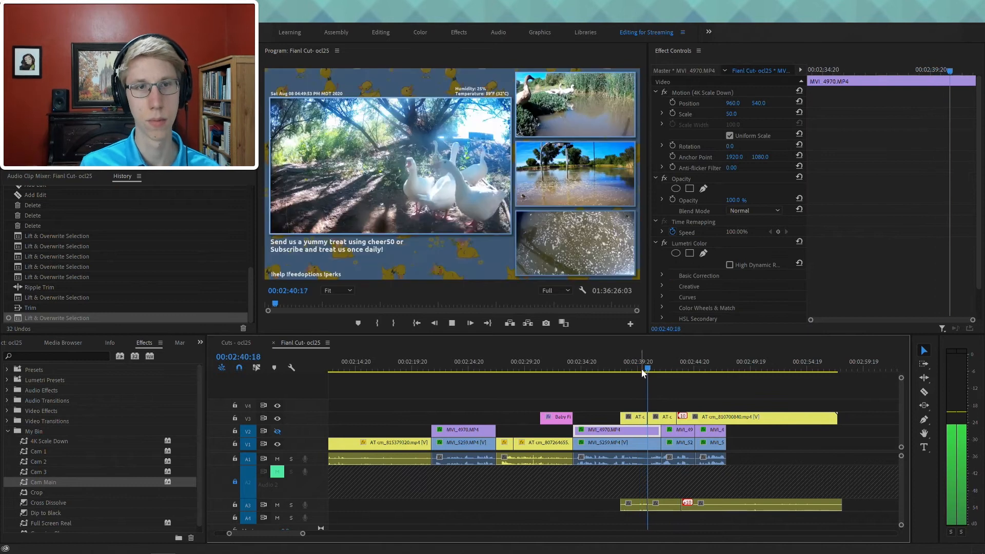
pyautogui.click(641, 508)
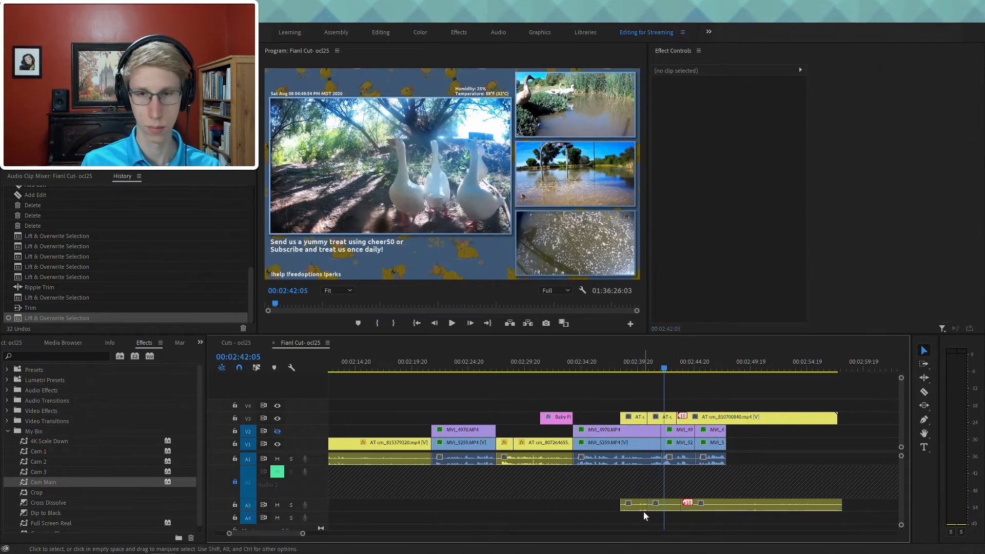
pyautogui.press('Delete')
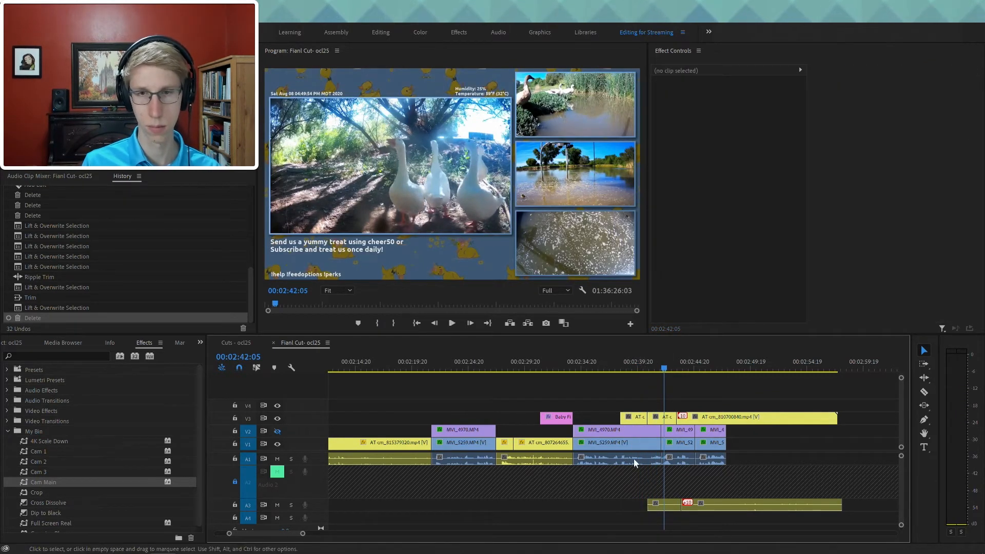
pyautogui.hotkey('ctrl', 'z')
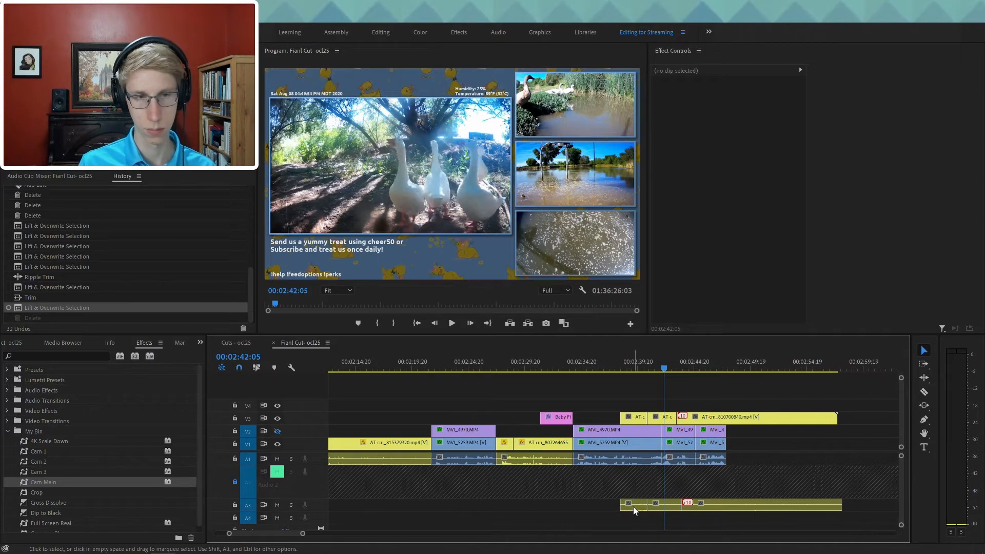
pyautogui.click(639, 503)
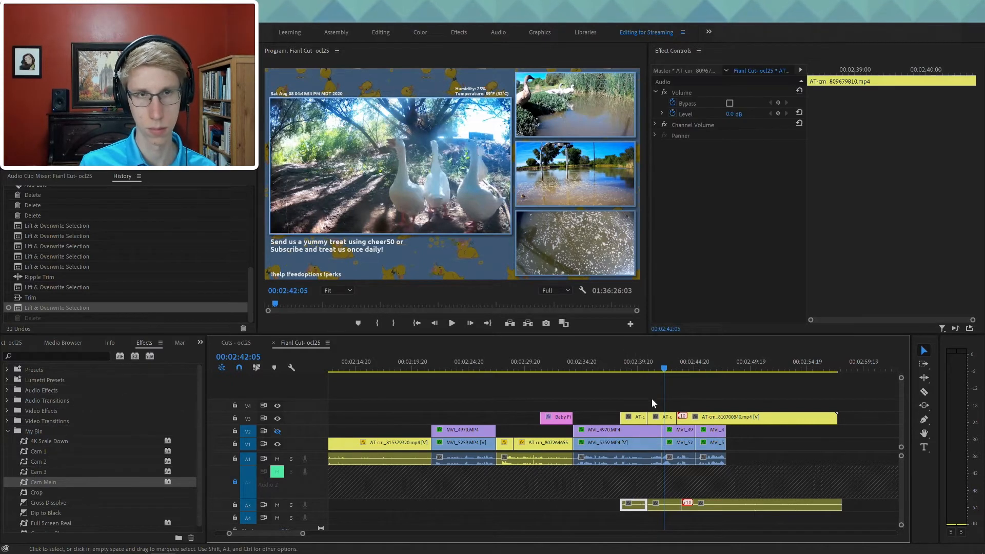
# - Trim the start of the AT-cm_810700840 video to 00:02:44:14 and move it against the AT-cm_814734071 overlay
pyautogui.press('space')
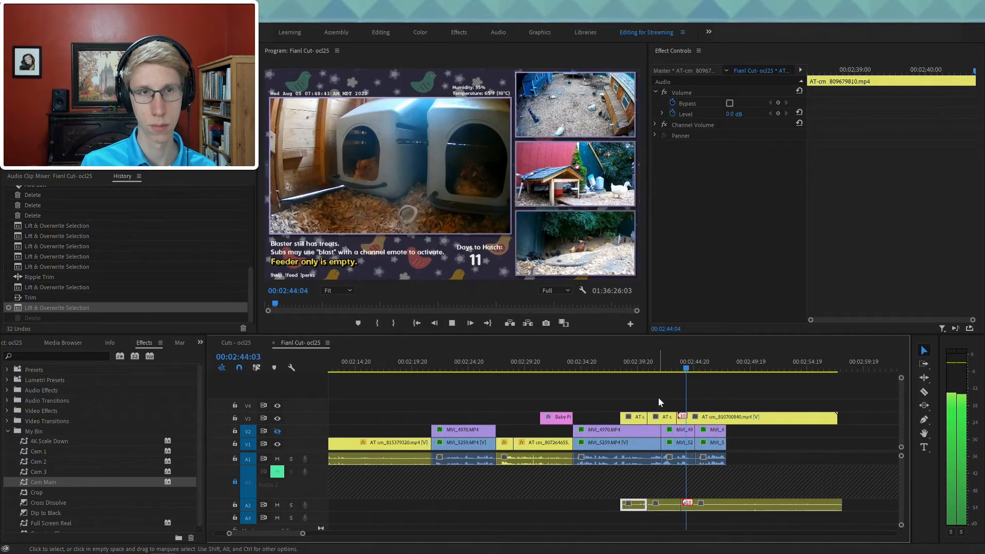
pyautogui.press('space')
pyautogui.click(689, 357)
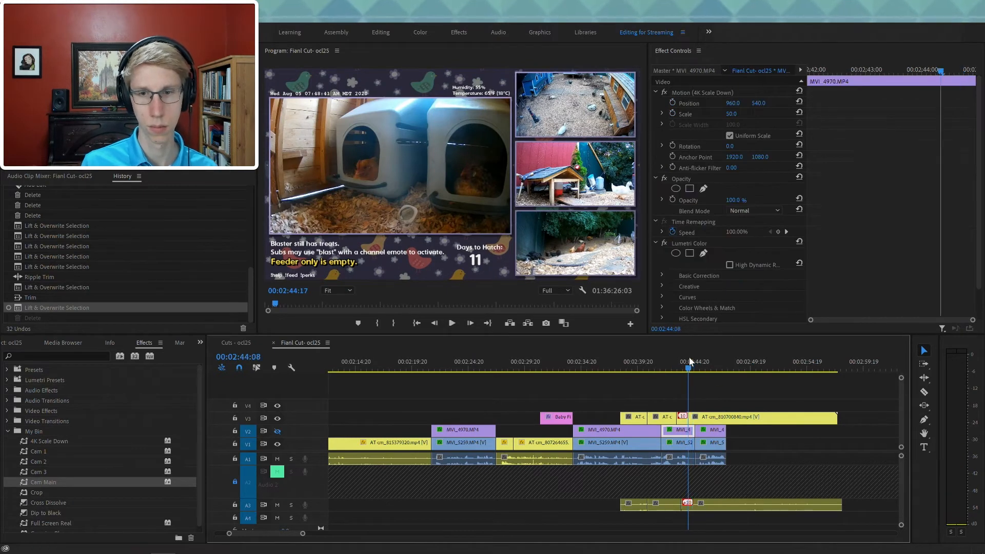
pyautogui.click(691, 365)
pyautogui.click(707, 417)
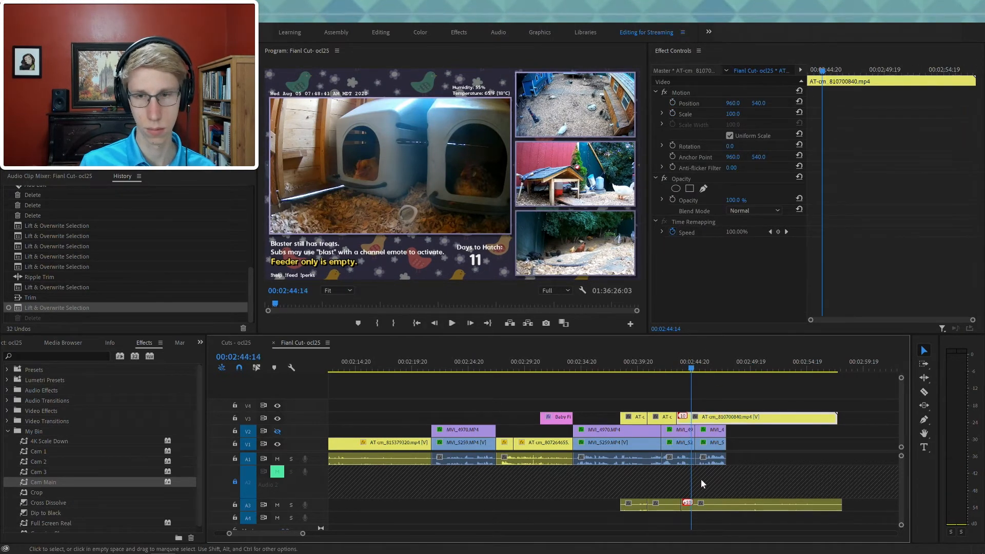
pyautogui.keyDown('shift'); pyautogui.click(701, 505); pyautogui.keyUp('shift')
pyautogui.click(758, 463)
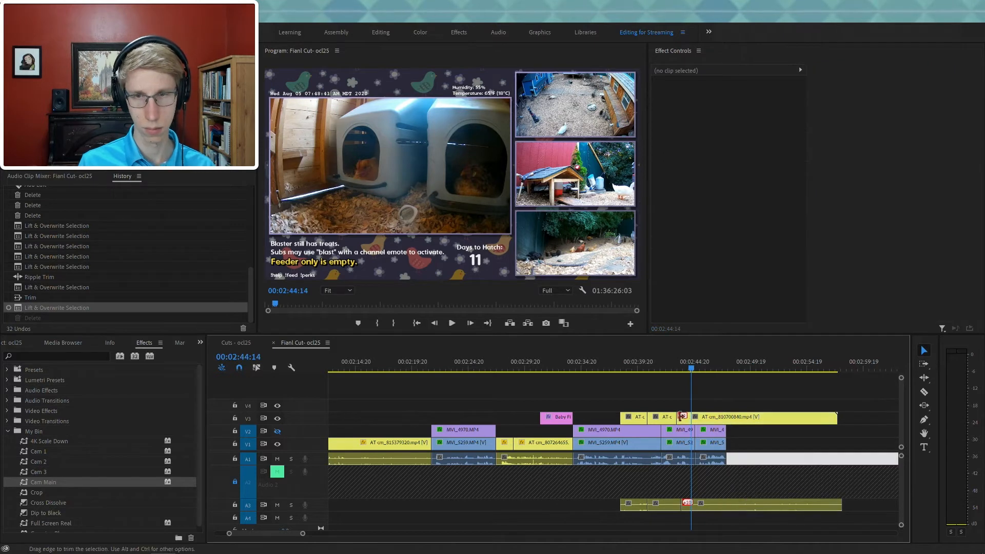
pyautogui.moveTo(690, 418); pyautogui.dragTo(693, 419)
pyautogui.moveTo(720, 418); pyautogui.dragTo(705, 419)
# - Shorten the start of the AT-cm_810700840 audio on A3 and shift it so its end lines up with the video's end
pyautogui.click(713, 507)
pyautogui.moveTo(684, 507); pyautogui.dragTo(712, 507)
pyautogui.moveTo(816, 508)
pyautogui.mouseDown()
pyautogui.moveTo(804, 513)
pyautogui.moveTo(816, 509)
pyautogui.mouseUp()
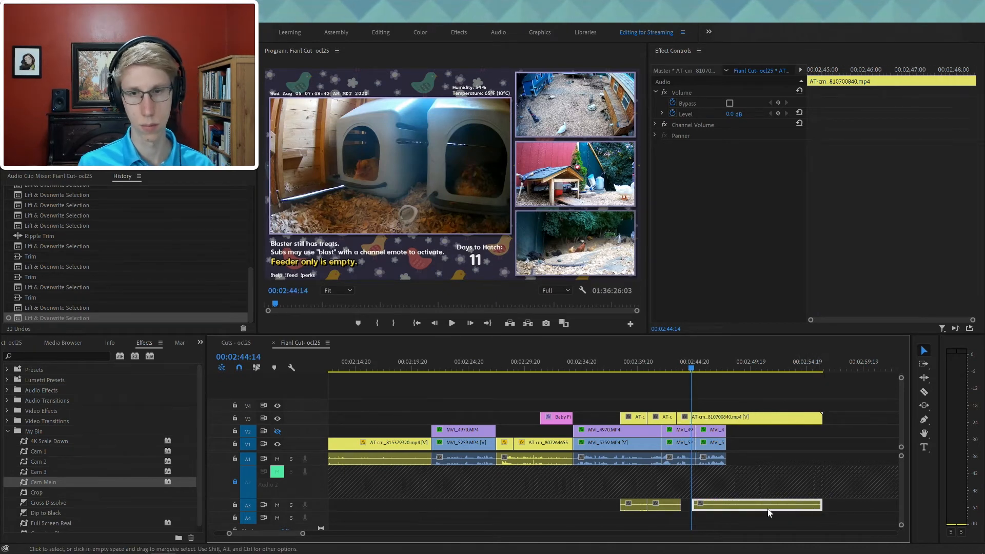
# - Play the AT-cm_810700840 section and cut its video and audio at 00:02:48:20
pyautogui.press('space')
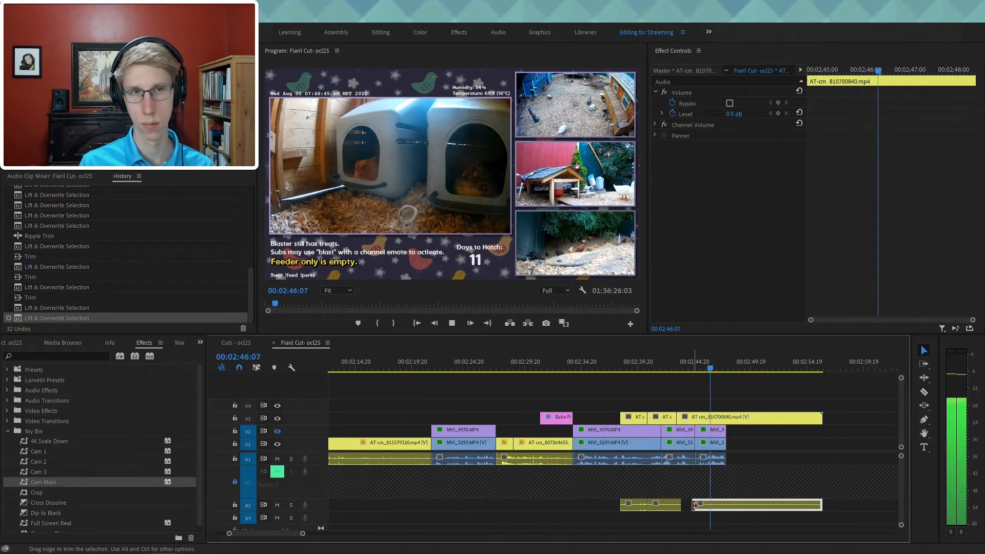
pyautogui.press('space')
pyautogui.moveTo(735, 366); pyautogui.dragTo(762, 373)
pyautogui.press('Left')
pyautogui.press('Left')
pyautogui.press('Left')
pyautogui.press('Left')
pyautogui.press('Left')
pyautogui.press('Left')
pyautogui.press('Left')
pyautogui.press('Left')
pyautogui.press('Left')
pyautogui.press('Left')
pyautogui.press('Left')
pyautogui.press('Left')
pyautogui.press('Left')
pyautogui.press('Left')
pyautogui.press('Left')
pyautogui.press('Left')
pyautogui.press('Left')
pyautogui.press('Left')
pyautogui.press('Left')
pyautogui.press('Left')
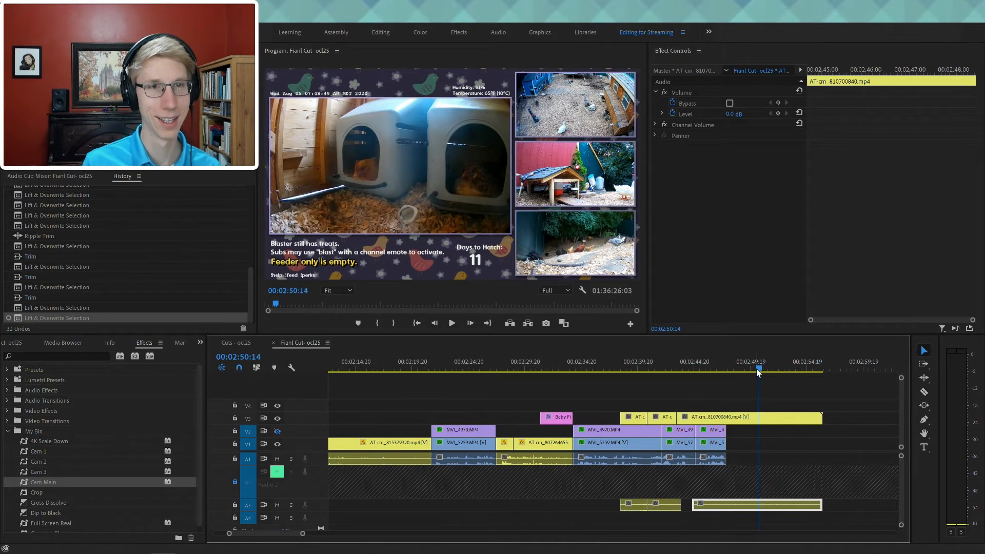
pyautogui.press('Left')
pyautogui.press('Left')
pyautogui.press('Left')
pyautogui.press('Left')
pyautogui.press('Left')
pyautogui.press('Left')
pyautogui.press('Left')
pyautogui.press('Left')
pyautogui.press('Left')
pyautogui.press('Left')
pyautogui.press('Left')
pyautogui.press('Left')
pyautogui.press('Left')
pyautogui.press('Left')
pyautogui.press('Left')
pyautogui.press('Left')
pyautogui.press('Left')
pyautogui.press('Left')
pyautogui.press('Left')
pyautogui.press('Left')
pyautogui.press('Left')
pyautogui.press('Left')
pyautogui.press('Left')
pyautogui.press('Left')
pyautogui.press('Left')
pyautogui.press('Left')
pyautogui.press('Left')
pyautogui.press('Left')
pyautogui.press('Left')
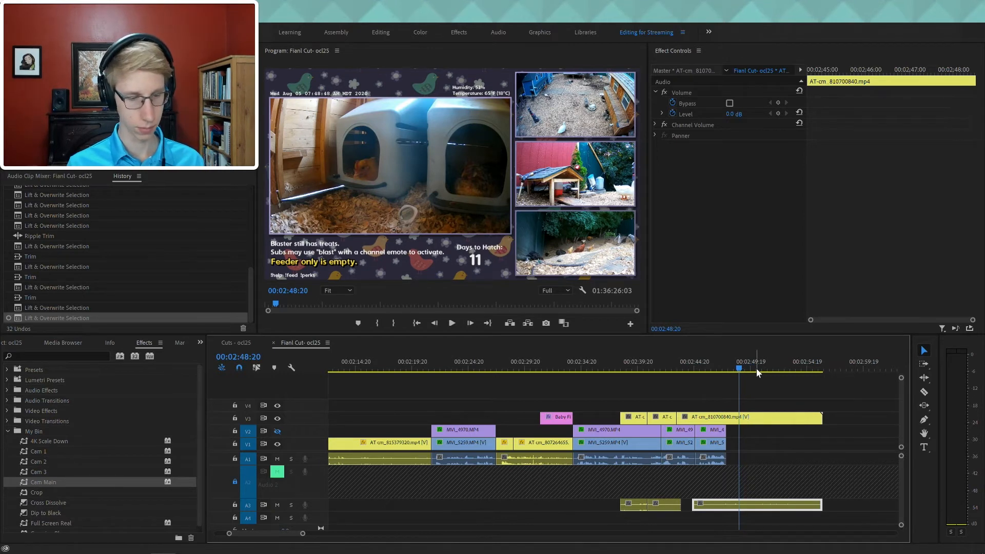
pyautogui.hotkey('ctrl', 'k')
pyautogui.press('Left')
pyautogui.press('Left')
pyautogui.press('Left')
pyautogui.press('Left')
pyautogui.press('Left')
pyautogui.press('Left')
pyautogui.press('Left')
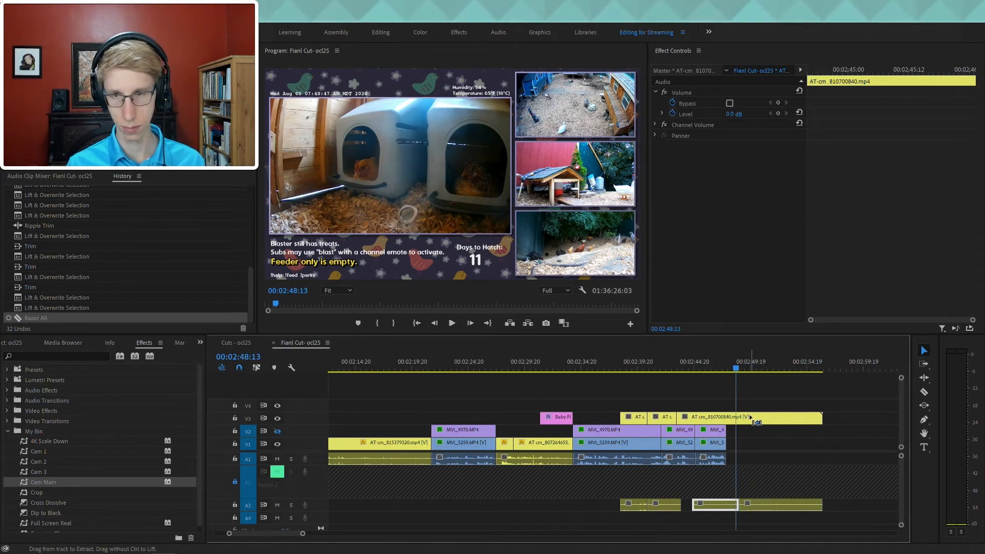
pyautogui.press('Down')
pyautogui.click(750, 417)
pyautogui.hotkey('ctrl', 'k')
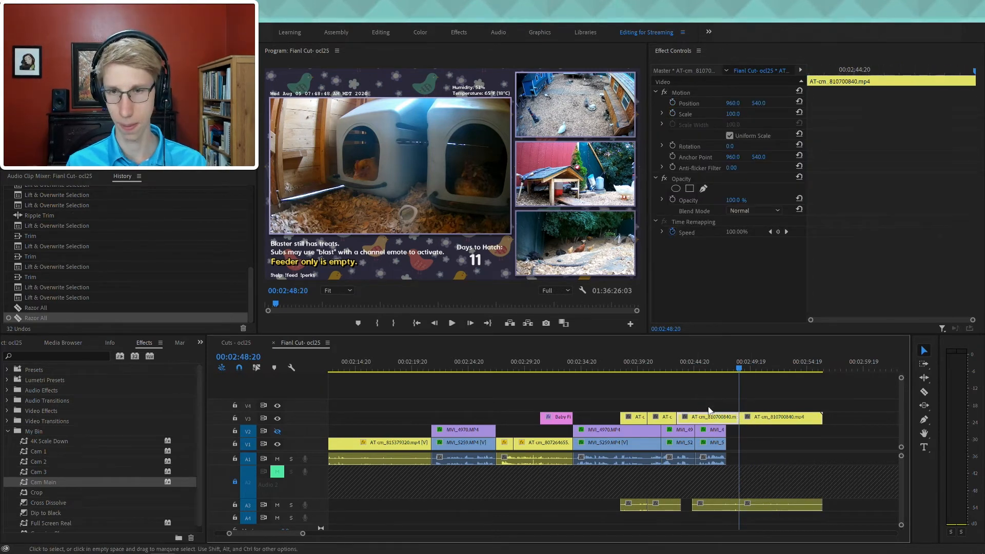
# - Delete the AT-cm_810700840 video and audio pieces before the cut
pyautogui.press('Delete')
pyautogui.click(721, 505)
pyautogui.press('Delete')
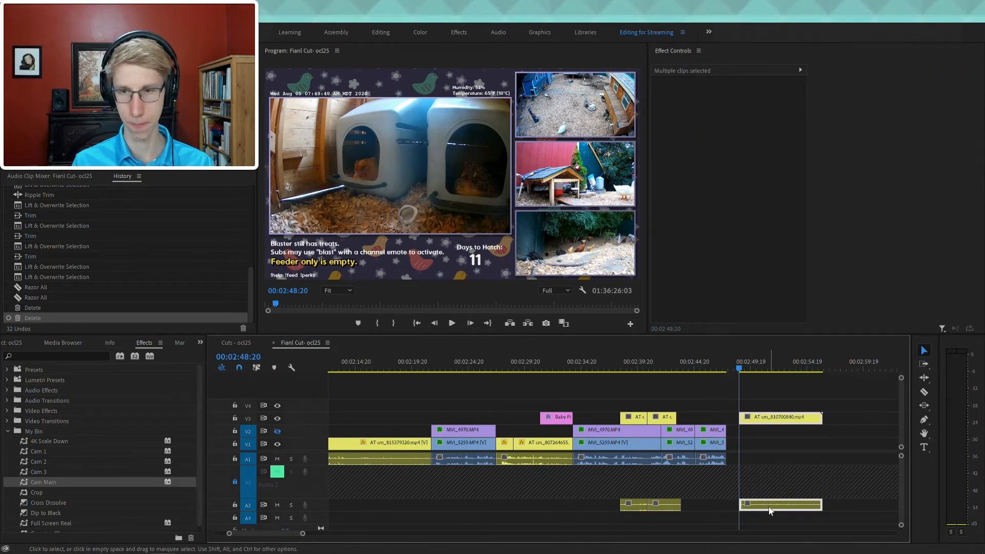
# - Move the remaining AT-cm_810700840 video and audio directly after the AT-cm_814734071 overlay and play across the join
pyautogui.moveTo(775, 427); pyautogui.dragTo(715, 426)
pyautogui.click(681, 370)
pyautogui.press('space')
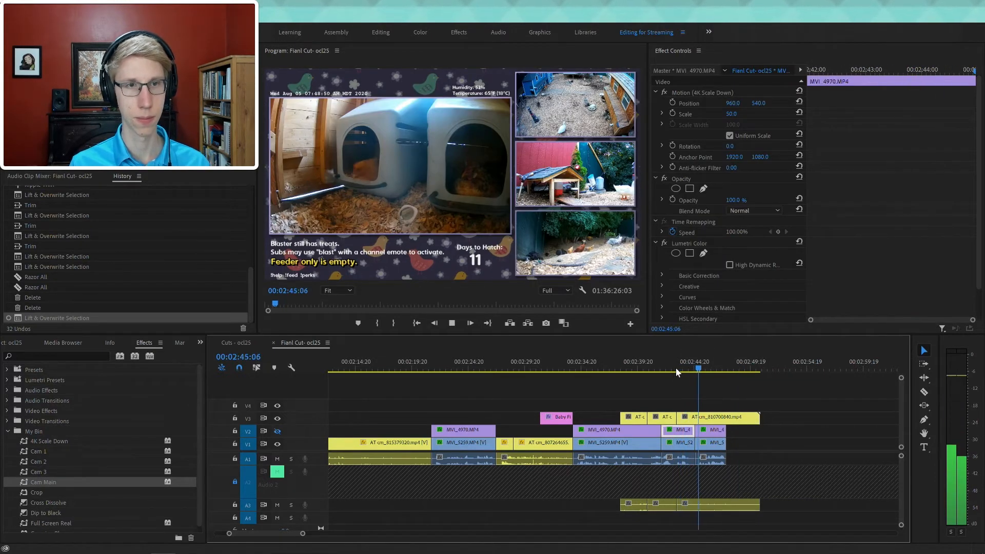
pyautogui.press('space')
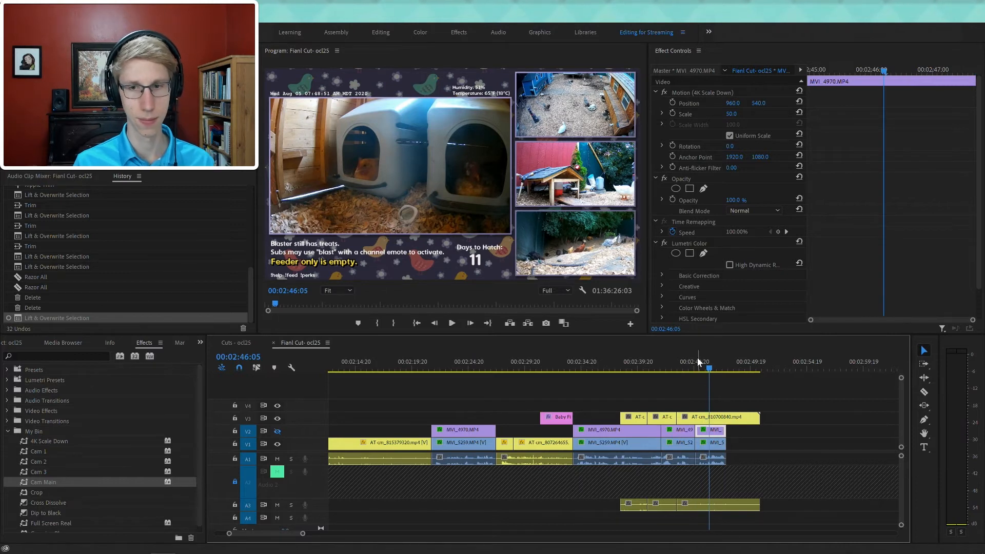
pyautogui.press('space')
pyautogui.click(699, 359)
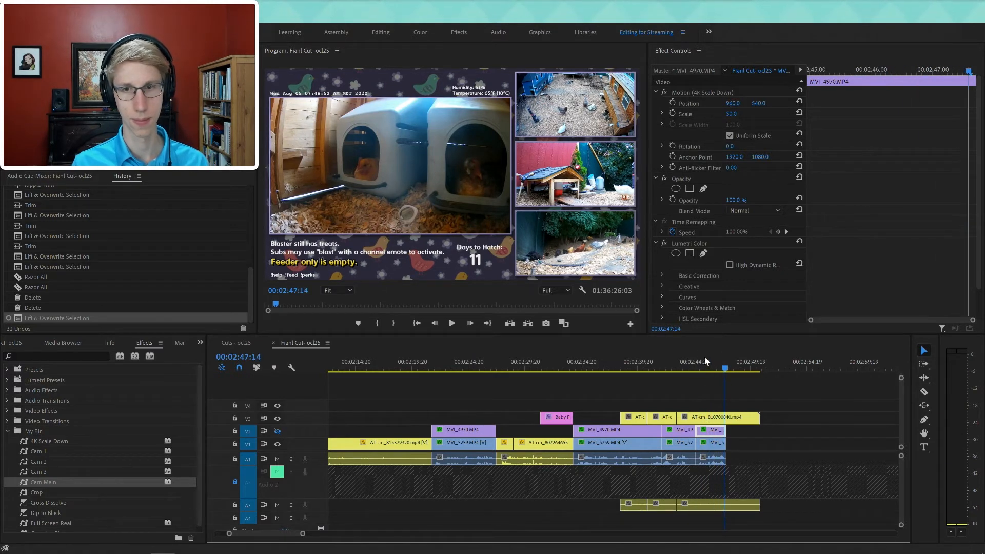
# - Cut the last AT-cm_810700840 overlay and its A3 audio at the talking shot's end and delete the parts beyond it
pyautogui.press('space')
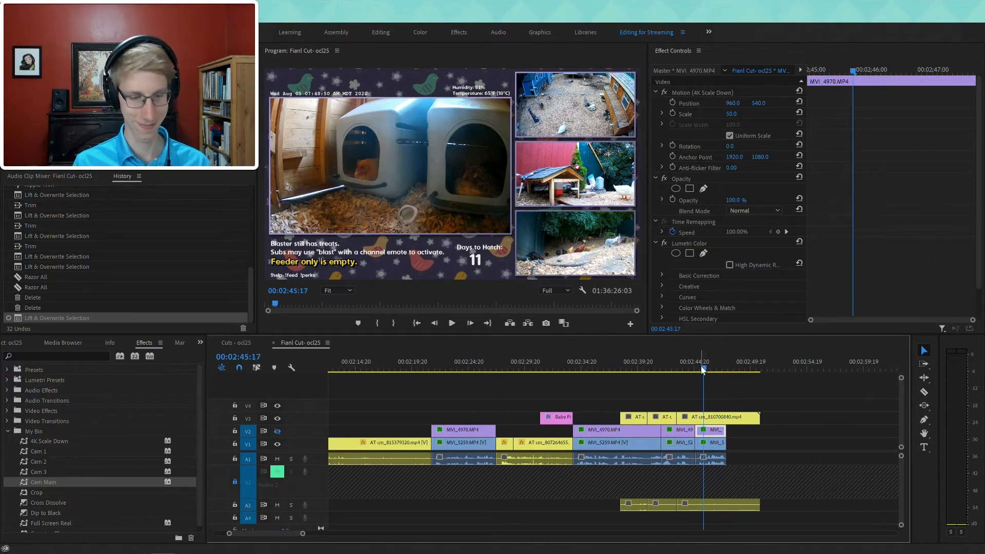
pyautogui.press('c')
pyautogui.click(729, 417)
pyautogui.click(726, 504)
pyautogui.press('v')
pyautogui.click(741, 504)
pyautogui.press('Delete')
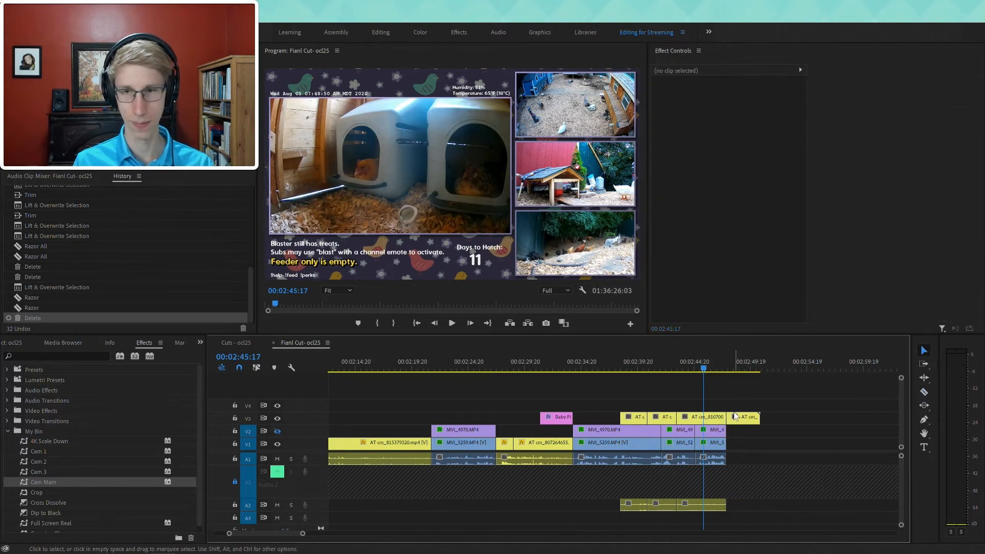
pyautogui.click(735, 417)
pyautogui.press('Delete')
# - Apply the Cam Main preset to the three AT-cm overlay clips on V3 and play them back
pyautogui.moveTo(46, 482); pyautogui.dragTo(614, 443)
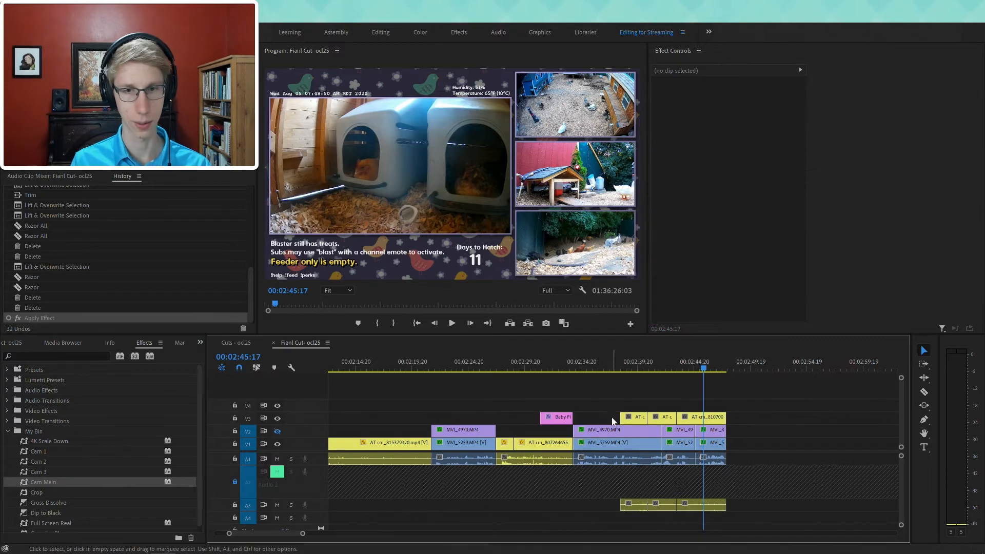
pyautogui.hotkey('ctrl', 'z')
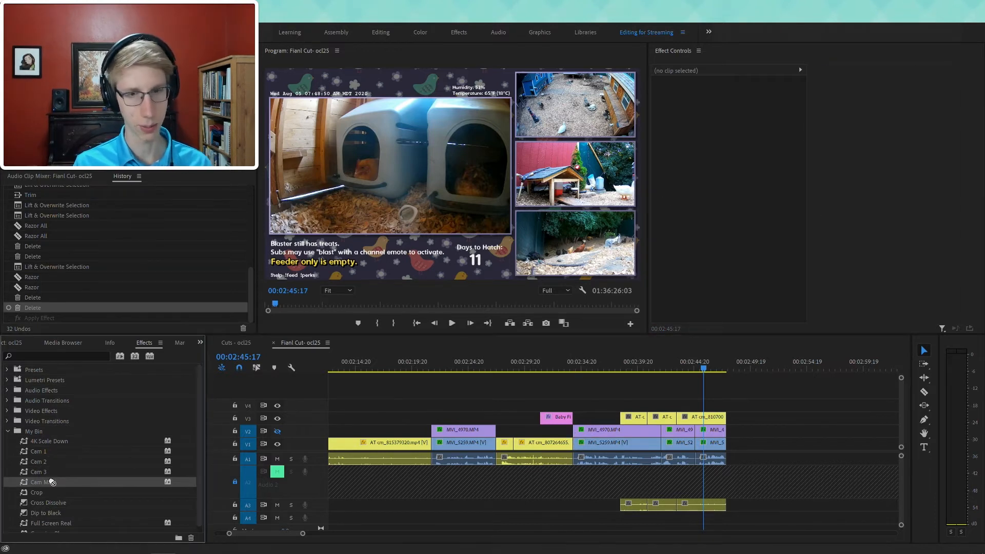
pyautogui.moveTo(632, 417); pyautogui.dragTo(712, 419)
pyautogui.click(624, 358)
pyautogui.press('space')
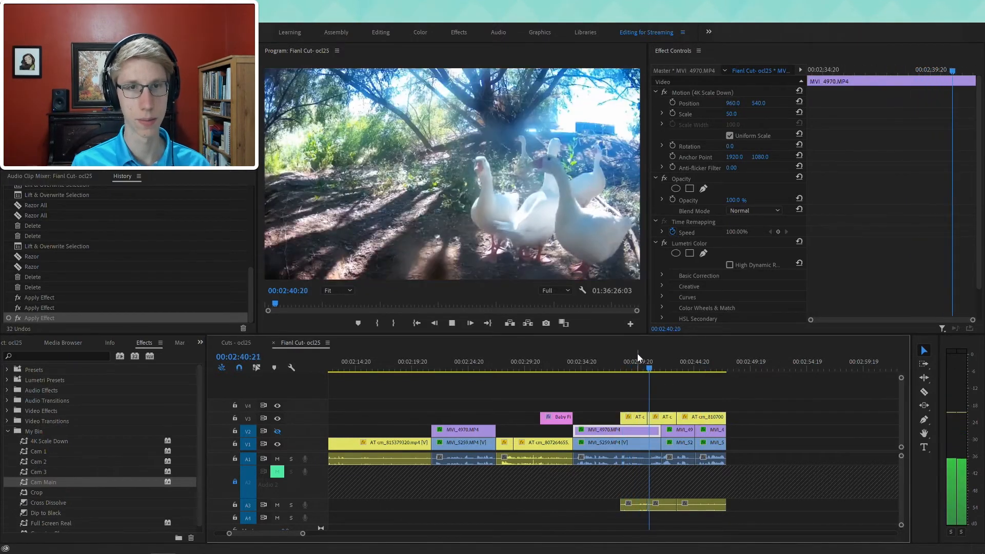
# - Offset the first overlay's audio on A3 against its video, trim it to the overlay's span, and play the section from 00:02:38:00
pyautogui.press('space')
pyautogui.click(640, 508)
pyautogui.moveTo(629, 513)
pyautogui.mouseDown()
pyautogui.moveTo(648, 508)
pyautogui.moveTo(621, 506)
pyautogui.mouseUp()
pyautogui.click(618, 368)
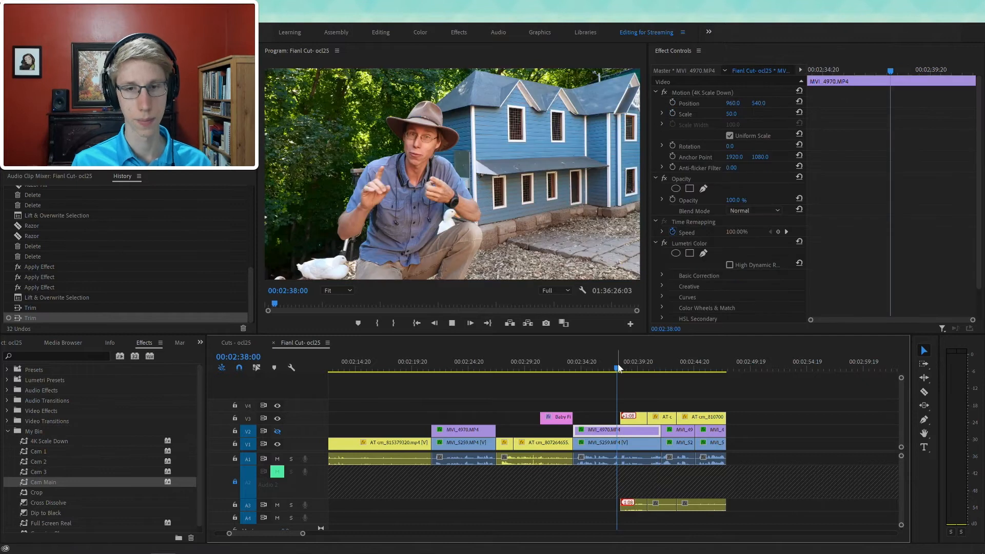
pyautogui.press('space')
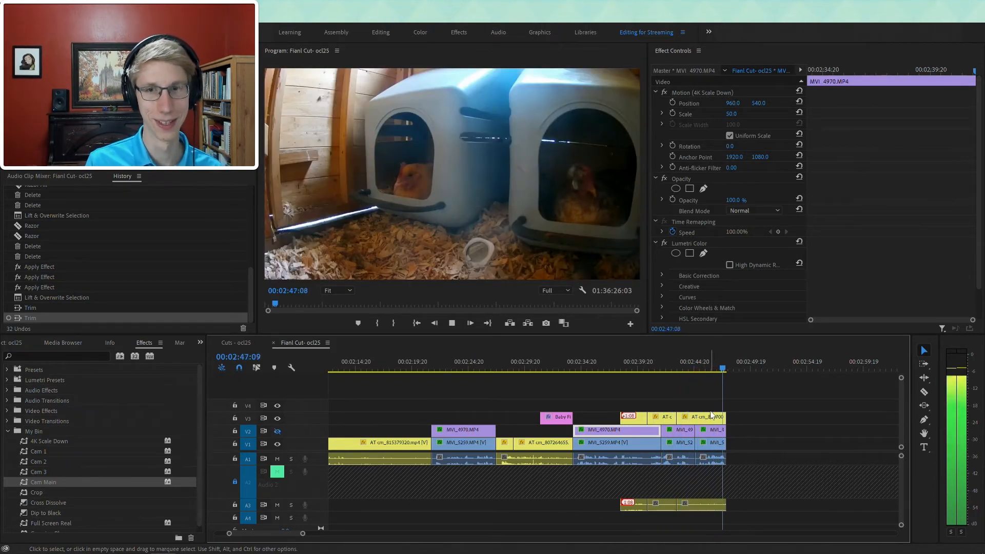
# - Trim the end of the last AT-cm_810700840 overlay on V3 back to 00:02:45:19
pyautogui.click(715, 367)
pyautogui.moveTo(715, 366); pyautogui.dragTo(707, 369)
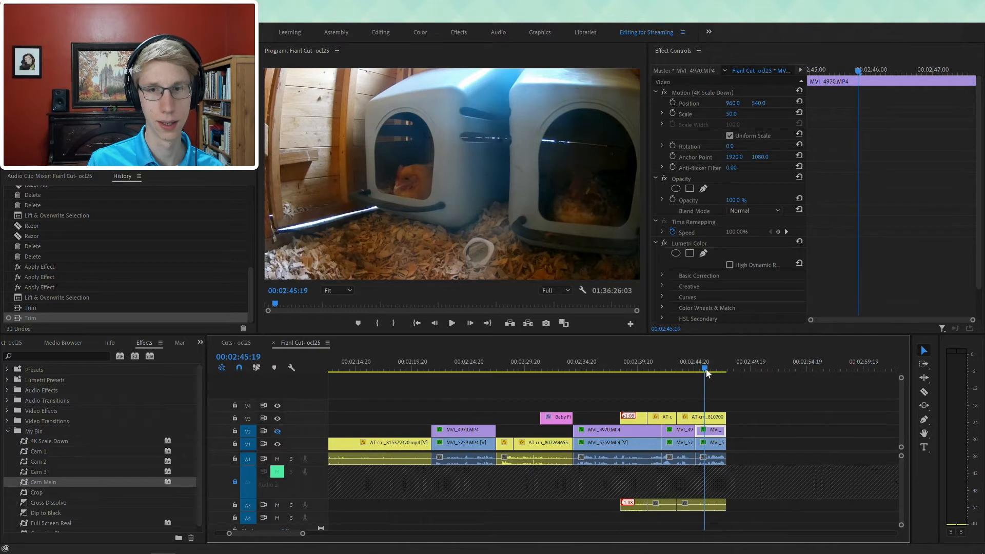
pyautogui.moveTo(722, 420); pyautogui.dragTo(704, 417)
pyautogui.hotkey('ctrl', 'z')
# - Paste a copy of the AT-cm_810700840 overlay, place it on V3 after the original, and trim its start to 00:02:47:11
pyautogui.click(686, 418)
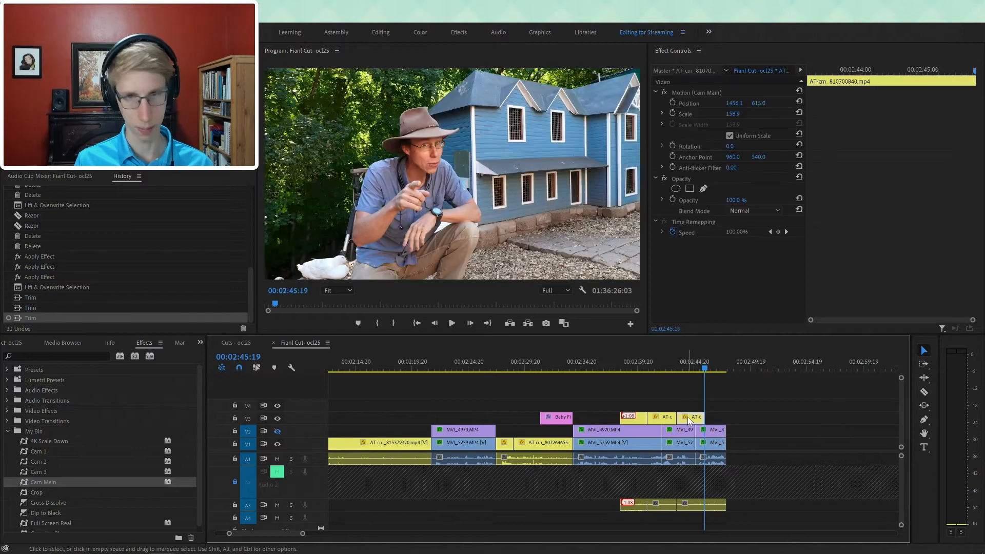
pyautogui.click(763, 359)
pyautogui.hotkey('ctrl', 'v')
pyautogui.moveTo(780, 444); pyautogui.dragTo(720, 419)
pyautogui.moveTo(709, 368); pyautogui.dragTo(720, 366)
pyautogui.moveTo(717, 367); pyautogui.dragTo(718, 367)
pyautogui.moveTo(711, 415); pyautogui.dragTo(731, 420)
pyautogui.hotkey('ctrl', 's')
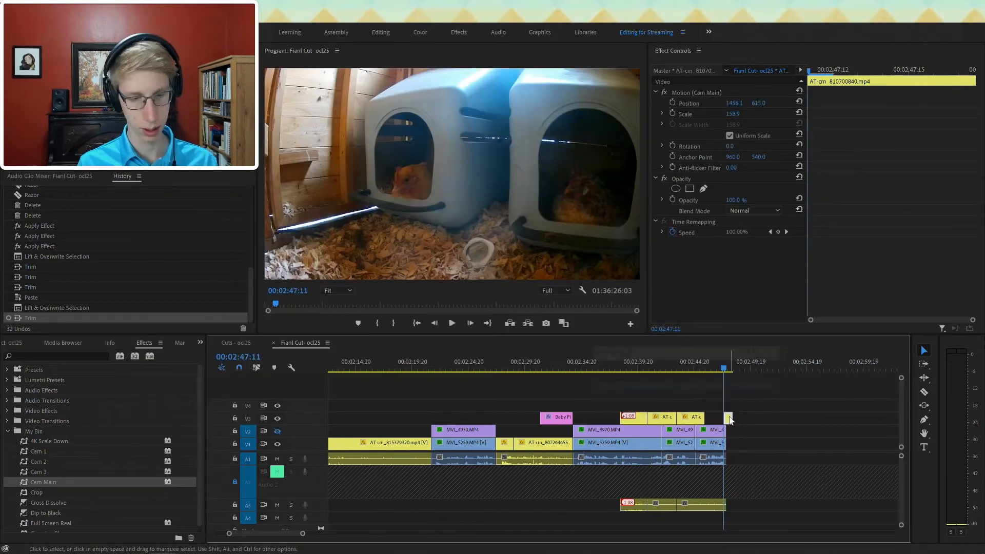
# - Set the overlay copy's speed to 25%, move it directly after the trimmed overlay on V3, and play the join
pyautogui.hotkey('ctrl', 'r')
pyautogui.write('25')
pyautogui.press('Return')
pyautogui.moveTo(732, 417); pyautogui.dragTo(714, 417)
pyautogui.click(703, 365)
pyautogui.press('space')
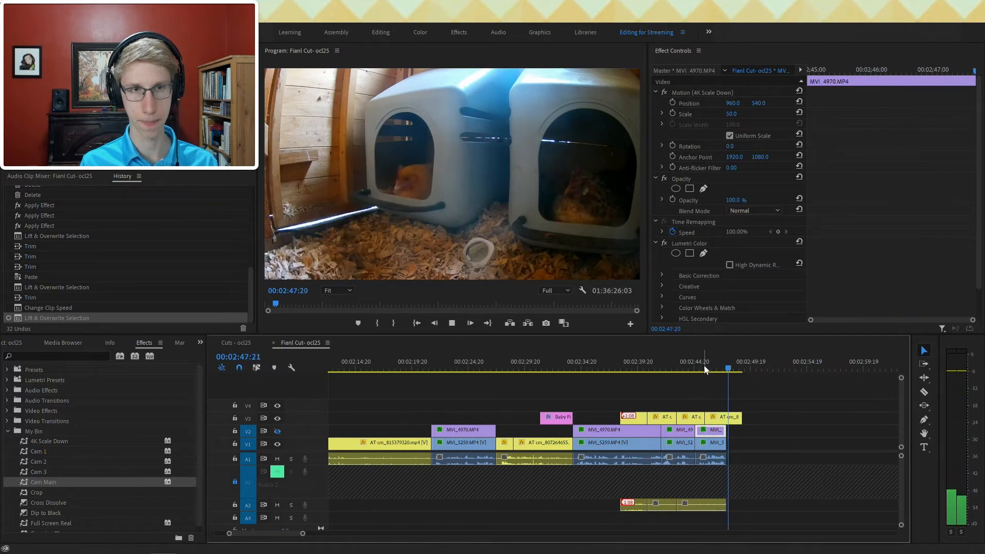
# - Extend the MVI_5259 talking shot and the A3 overlay audio toward the slowed overlay's end and play the result
pyautogui.moveTo(724, 447)
pyautogui.mouseDown()
pyautogui.moveTo(738, 448)
pyautogui.moveTo(736, 458)
pyautogui.mouseUp()
pyautogui.click(728, 368)
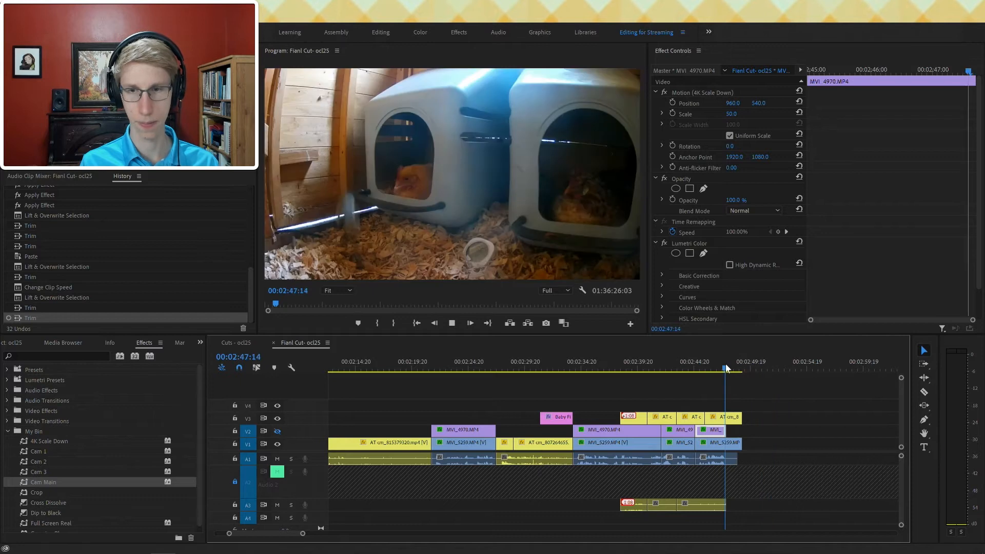
pyautogui.moveTo(726, 505); pyautogui.dragTo(742, 505)
pyautogui.click(718, 368)
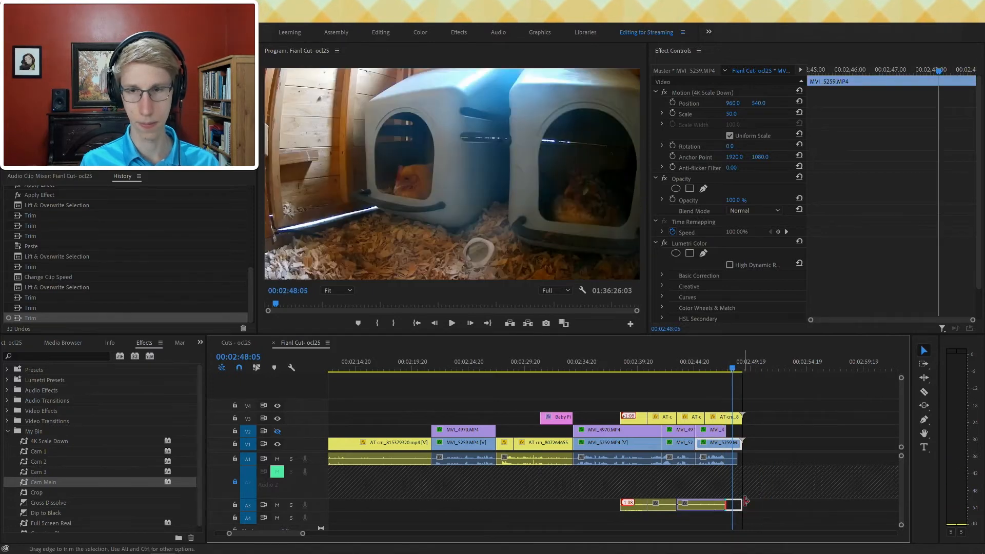
pyautogui.press('space')
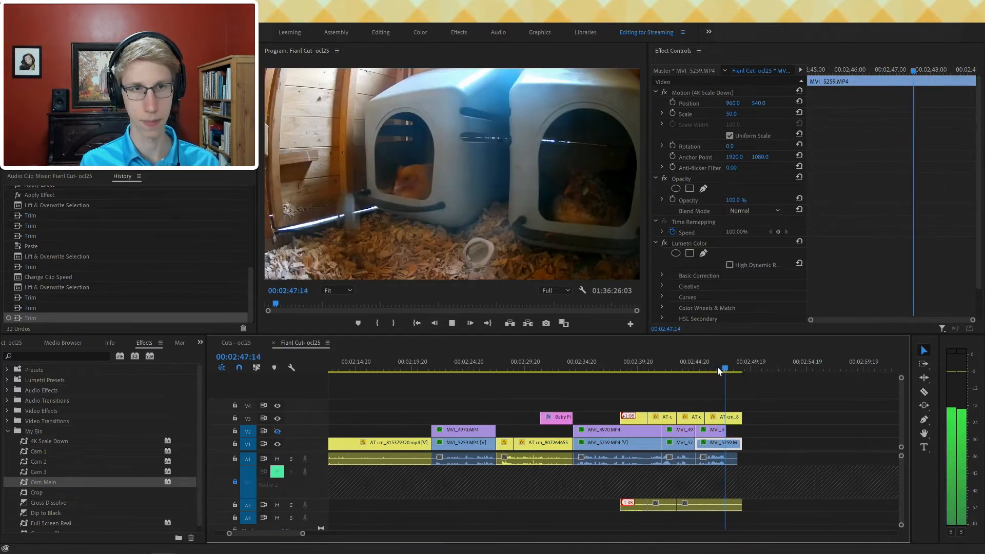
pyautogui.press('space')
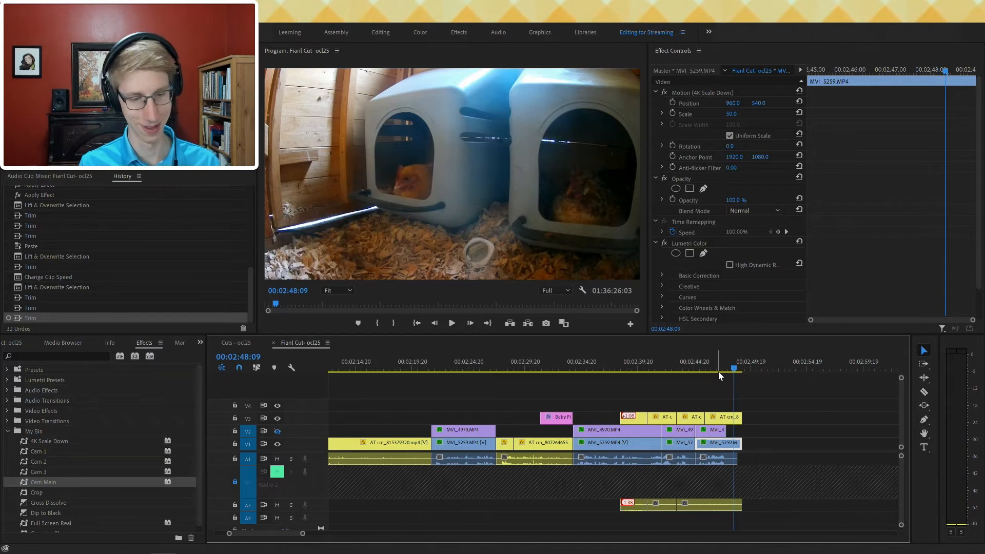
# - Ripple trim the MVI_5259 shot's end to 00:02:48:09, removing the leftover overlay video, audio and the gap after it
pyautogui.press('w')
pyautogui.press('space')
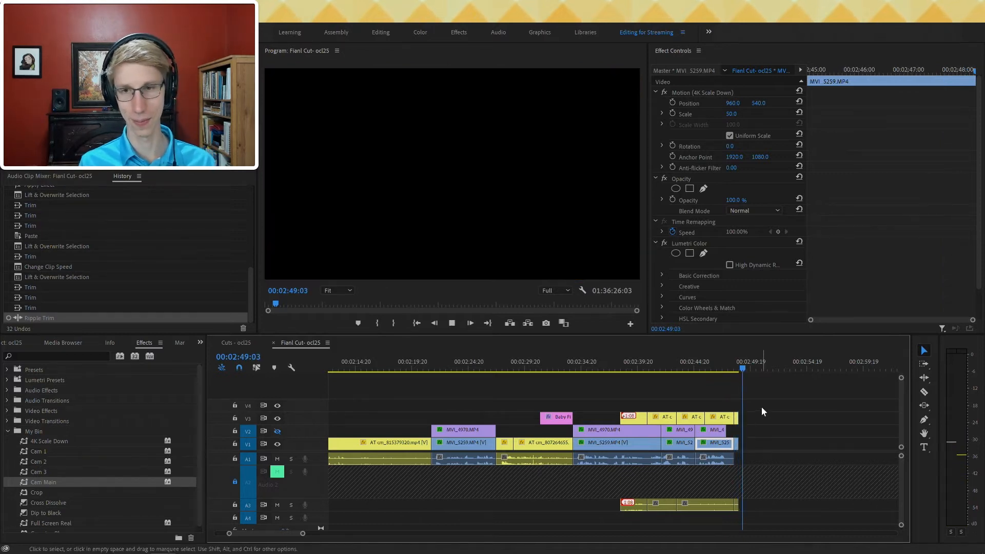
pyautogui.press('Delete')
pyautogui.click(738, 504)
pyautogui.press('Delete')
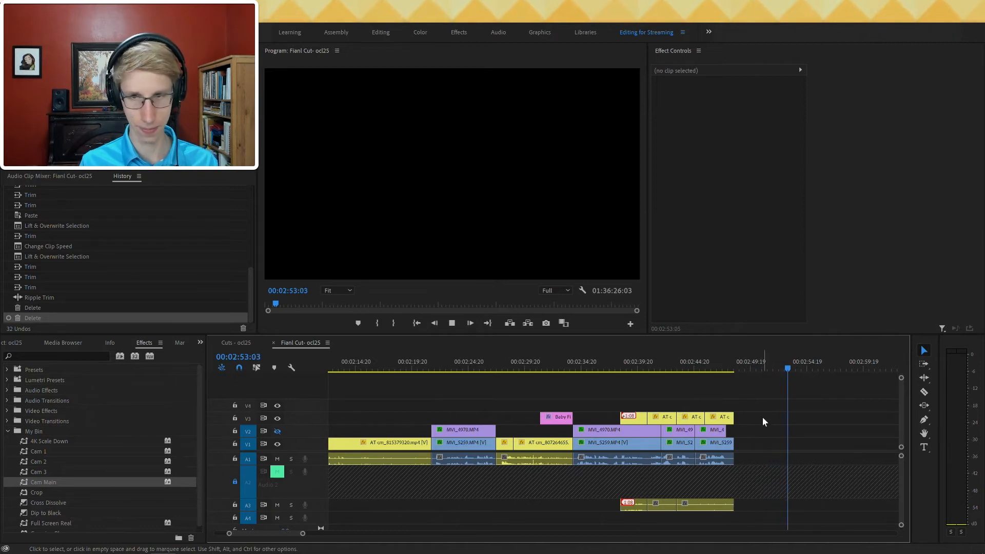
pyautogui.click(753, 441)
pyautogui.press('Delete')
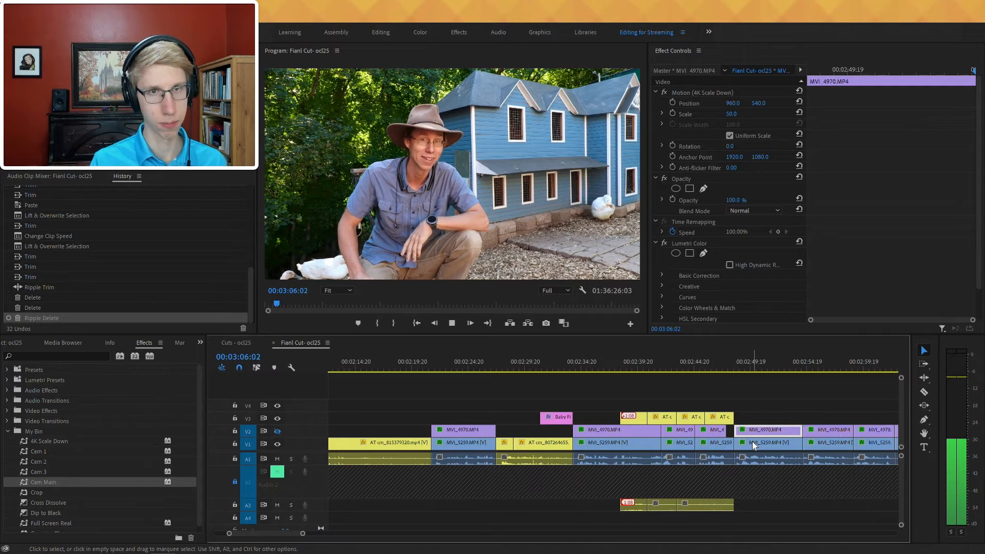
# - Play through the following talking shots and the AT-cm_810076032 clip to review what comes next
pyautogui.press('space')
pyautogui.scroll(-3, 667, 471)
pyautogui.press('space')
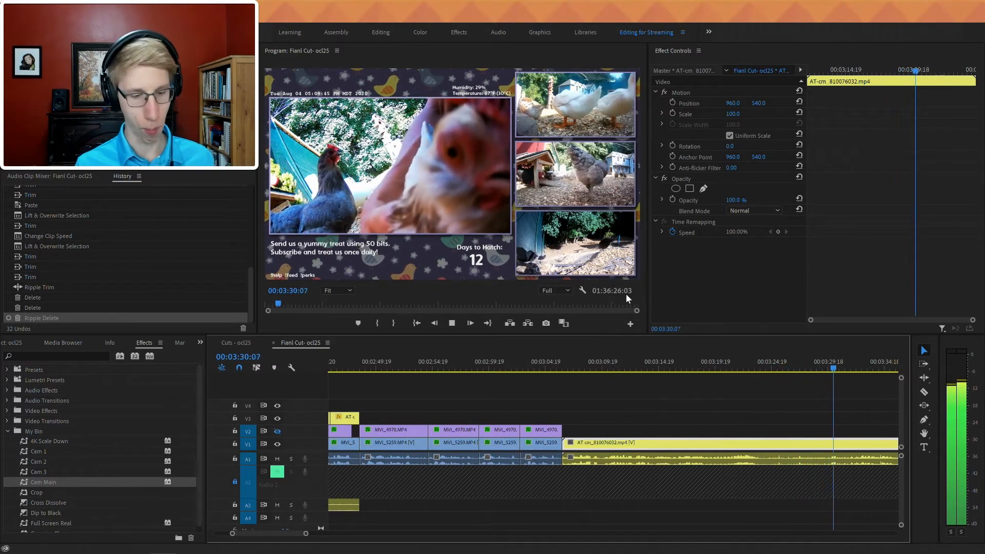
pyautogui.press('-')
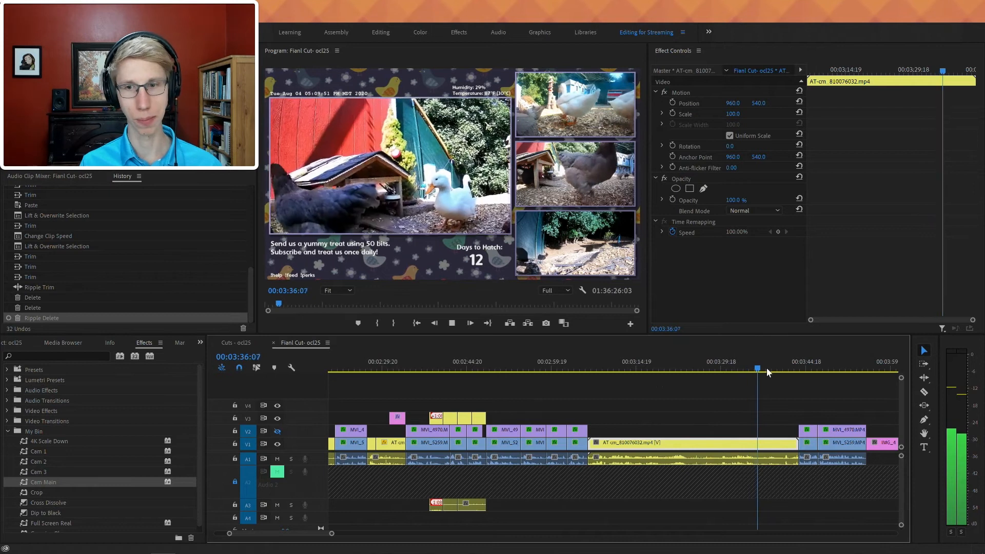
pyautogui.moveTo(574, 375); pyautogui.dragTo(554, 375)
pyautogui.press('space')
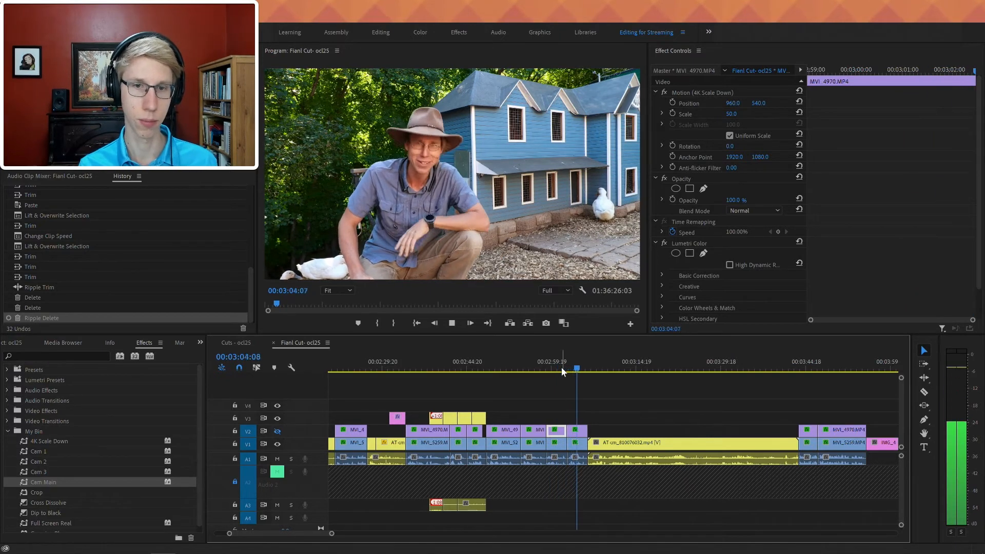
# - Delete the talking shot at 00:02:51:23, including its MVI_4970 and MVI_5259 video and audio
pyautogui.click(525, 360)
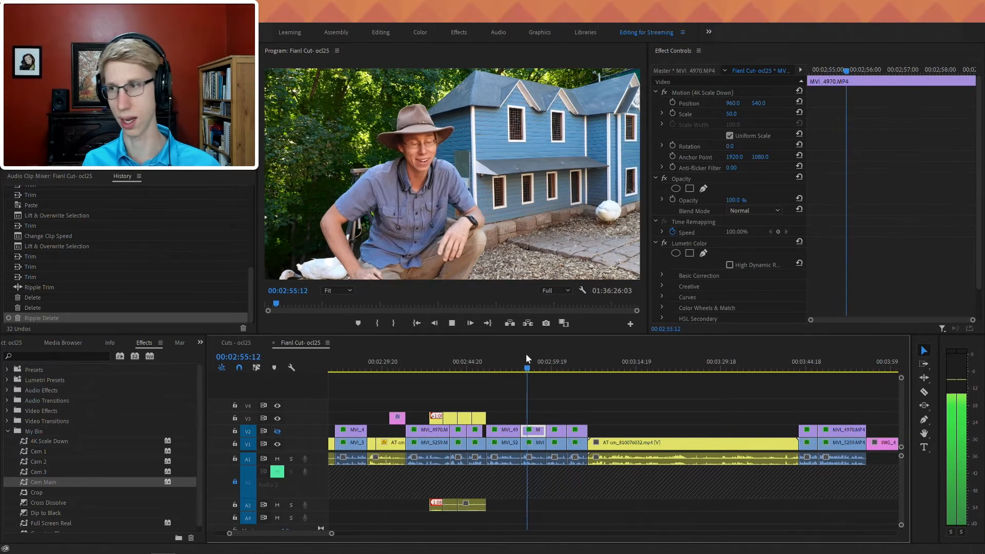
pyautogui.moveTo(526, 355); pyautogui.dragTo(505, 370)
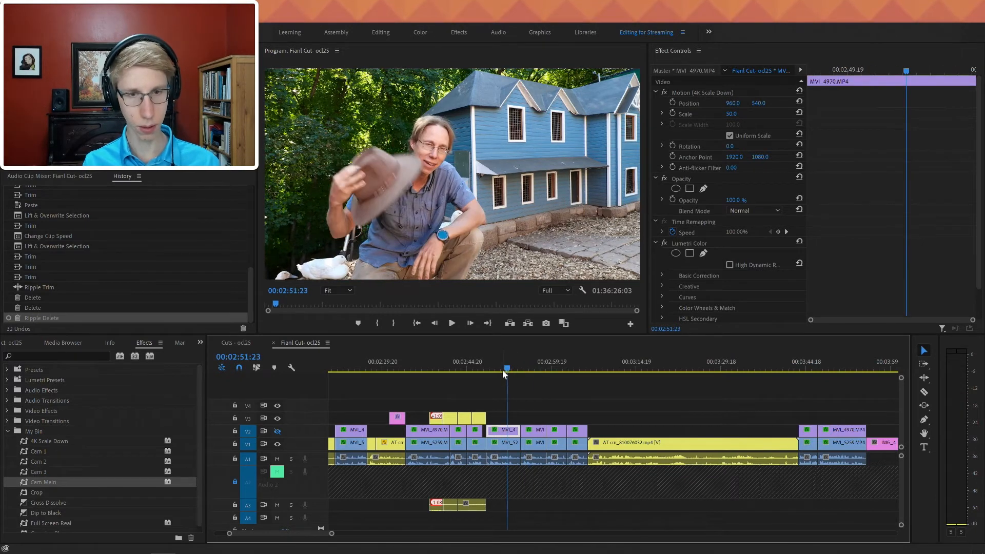
pyautogui.press('d')
pyautogui.press('Delete')
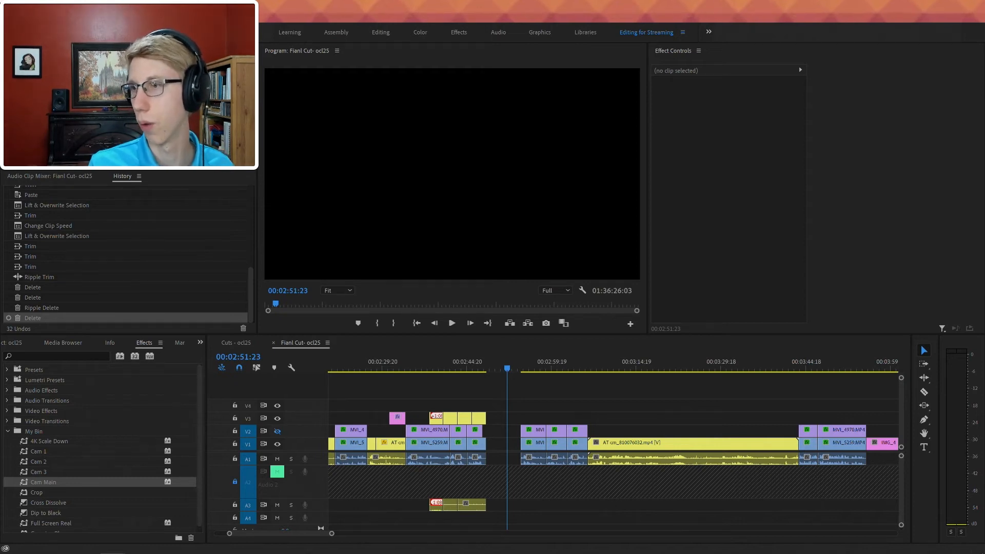
# - Play the remaining talking shots from 00:02:54:10 into the start of the AT-cm_810076032 clip
pyautogui.moveTo(529, 366); pyautogui.dragTo(522, 369)
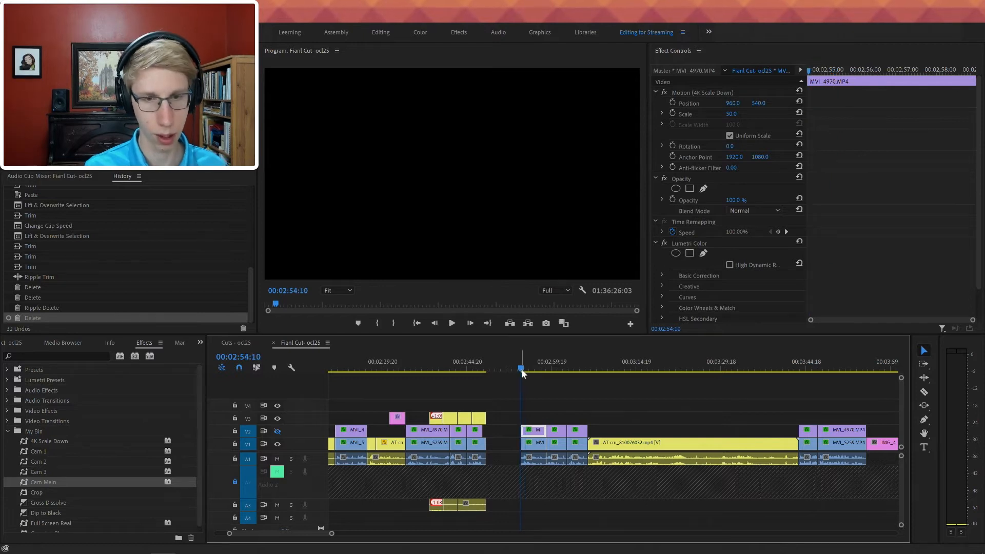
pyautogui.press('space')
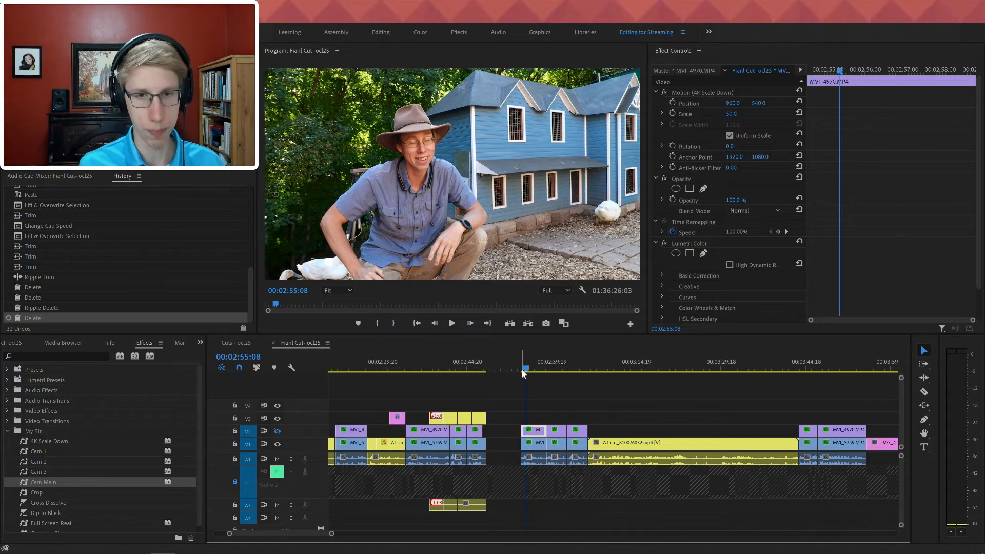
pyautogui.press('space')
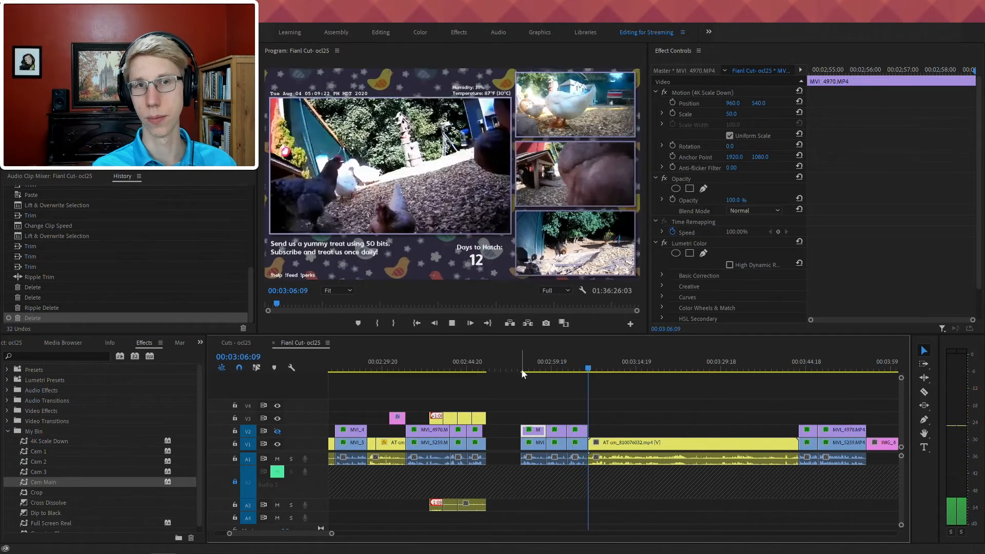
pyautogui.press('space')
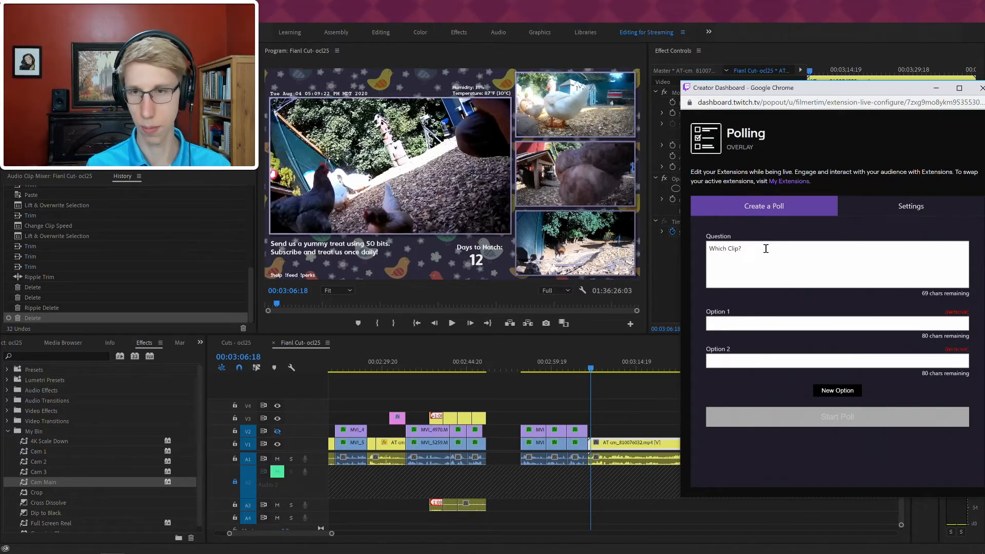
# - In the Twitch Polling window, start the "Which Clip?" poll with options 1, 2 and 3, and minimize the window
pyautogui.click(756, 324)
pyautogui.click(749, 361)
pyautogui.write('2')
pyautogui.click(824, 391)
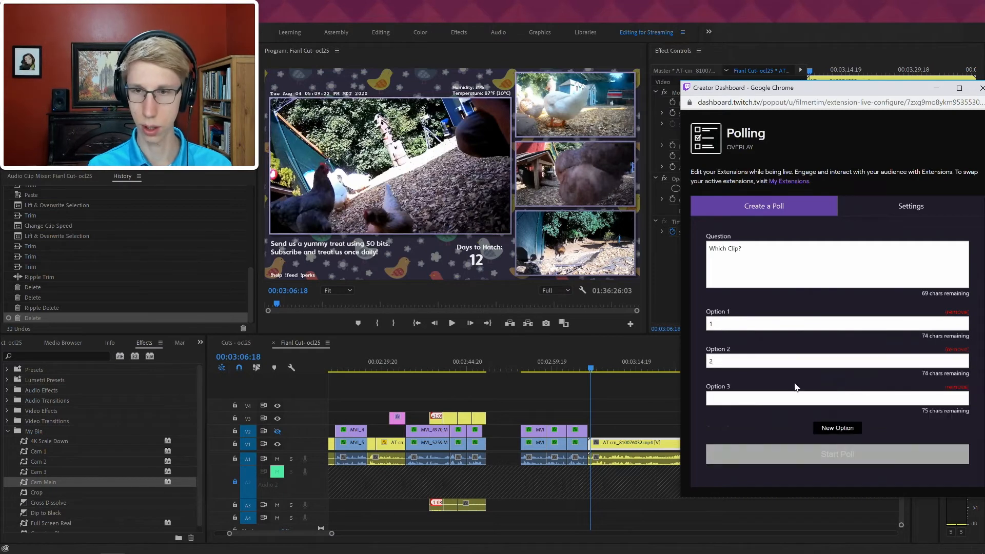
pyautogui.write('3')
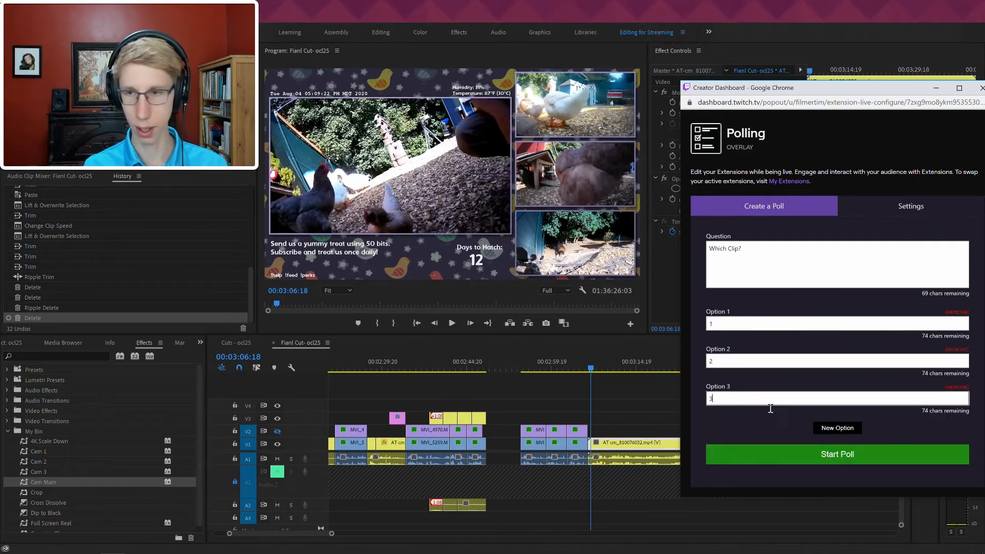
pyautogui.click(834, 452)
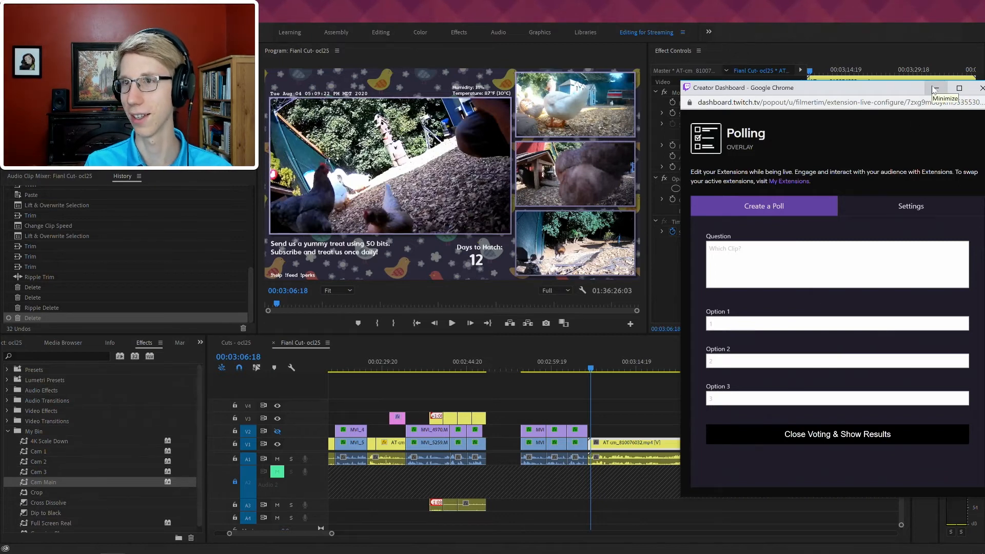
pyautogui.click(935, 89)
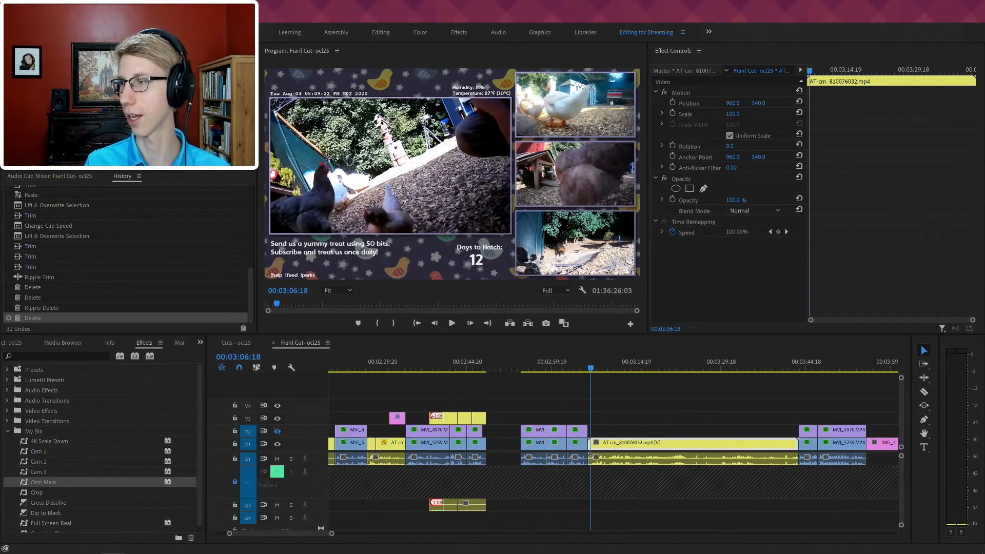
# - Replay from 00:02:54:18 into the AT-cm_810076032 clip and review its opening around 00:03:10
pyautogui.click(523, 363)
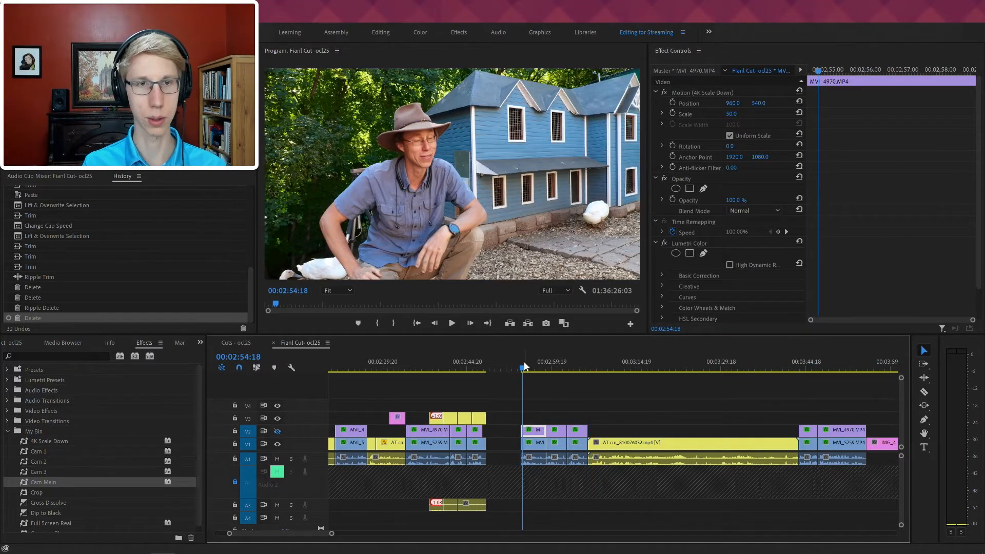
pyautogui.press('space')
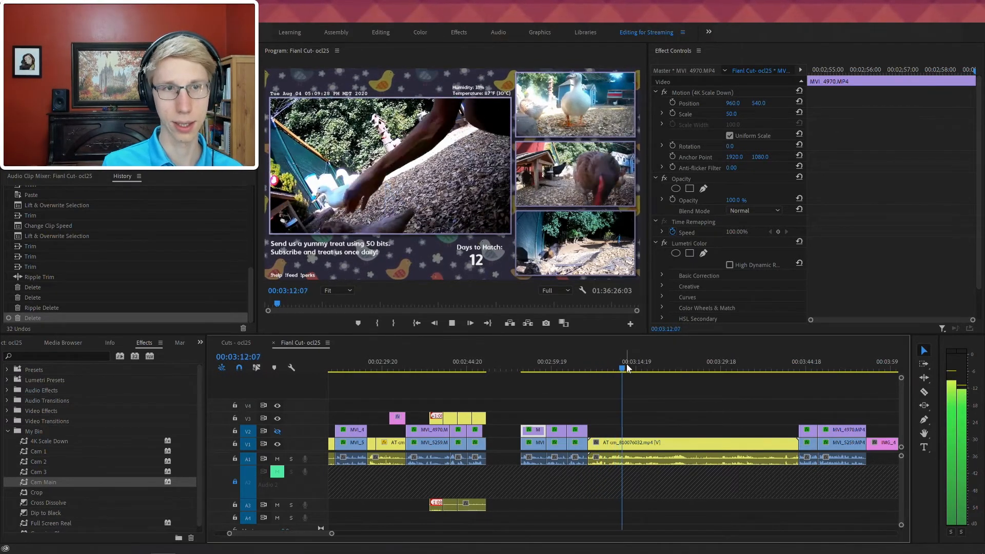
pyautogui.click(608, 374)
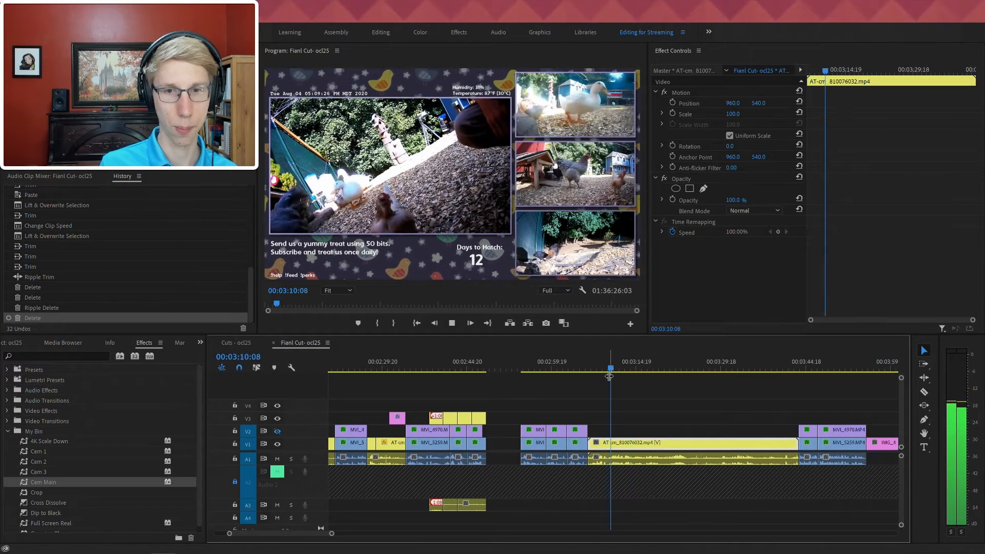
pyautogui.click(608, 371)
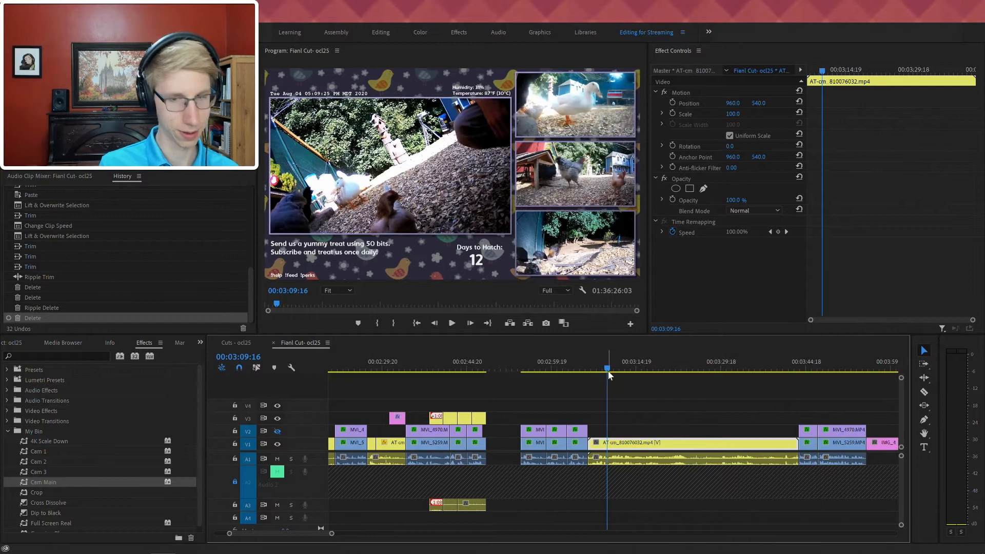
pyautogui.press('q')
pyautogui.hotkey('ctrl', 'z')
# - Play the AT-cm_810076032 clip through to 00:03:28:06
pyautogui.press('space')
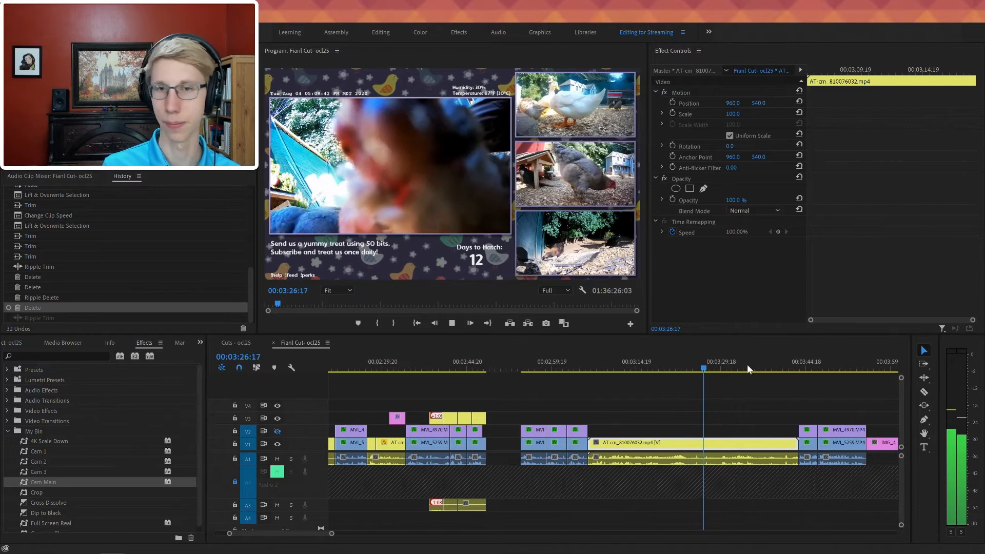
pyautogui.click(447, 322)
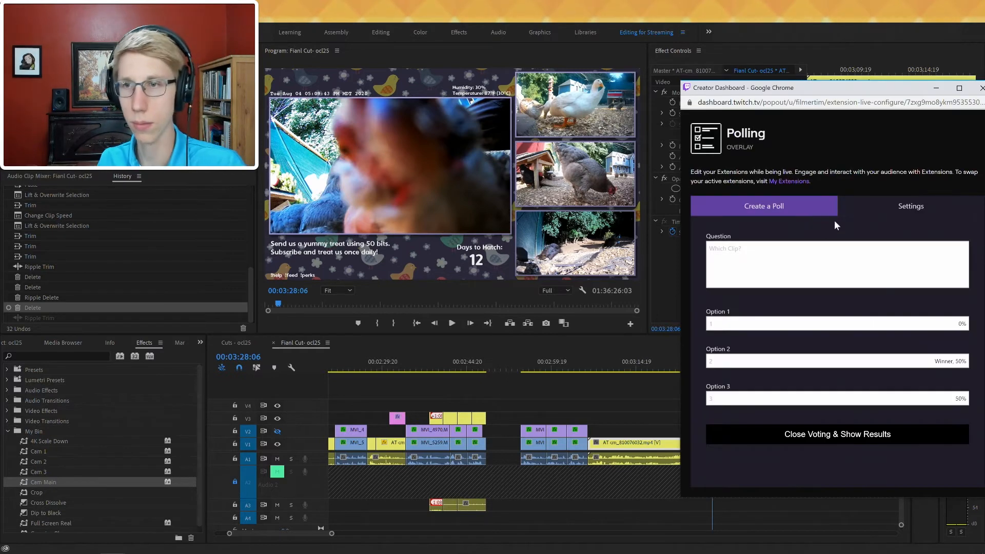
# - In the Twitch Polling window's settings, choose the orange accent color #ff8800 with white text
pyautogui.click(873, 208)
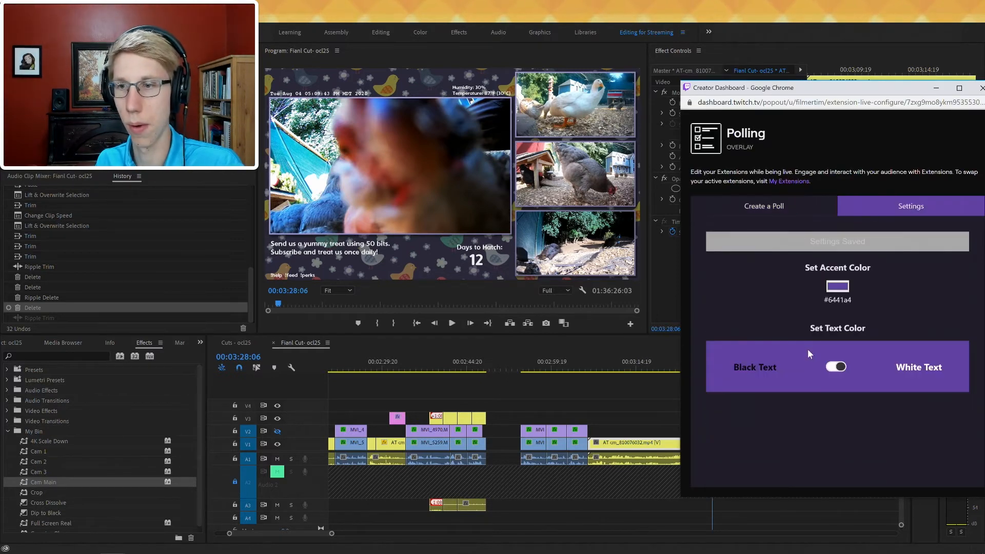
pyautogui.click(839, 369)
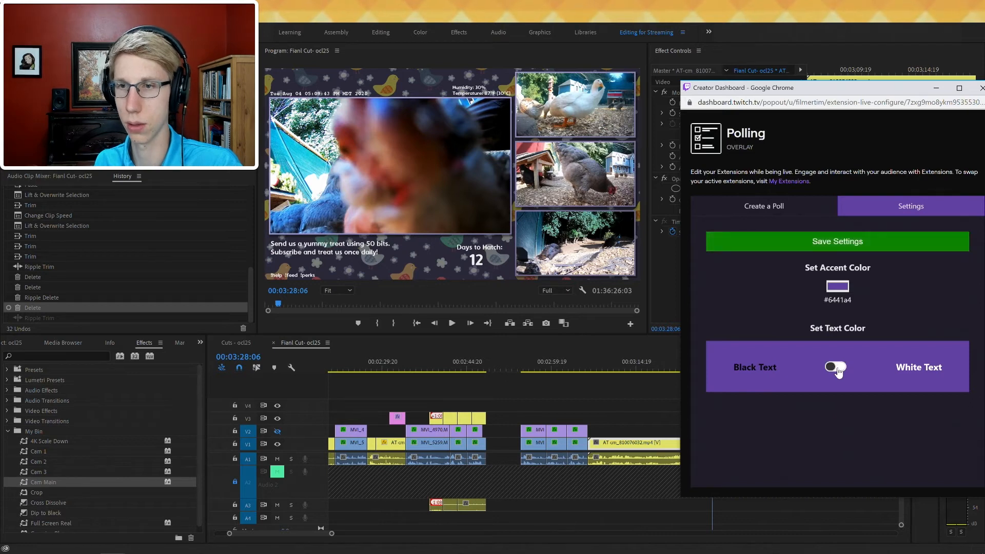
pyautogui.click(837, 289)
pyautogui.moveTo(894, 378); pyautogui.dragTo(933, 374)
pyautogui.moveTo(936, 308); pyautogui.dragTo(948, 277)
pyautogui.click(910, 265)
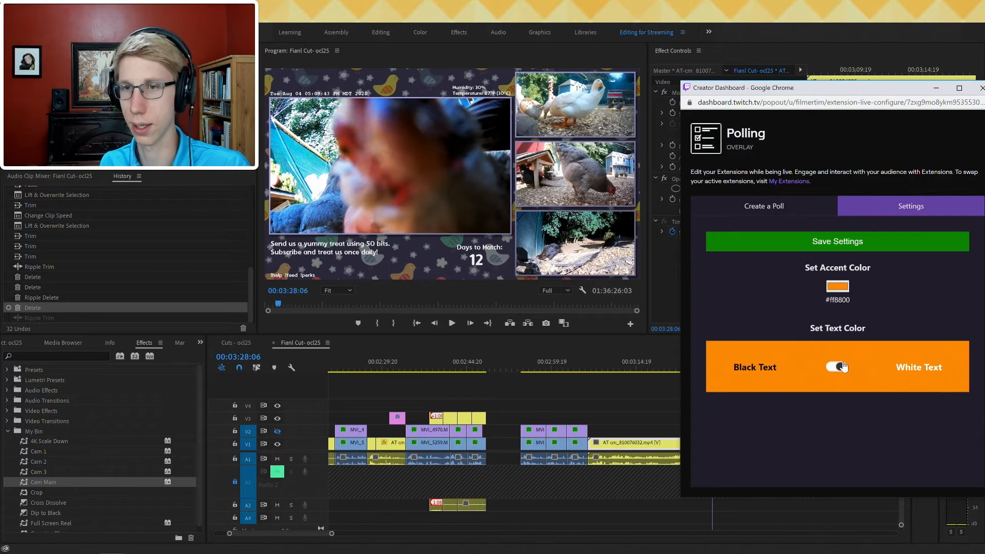
# - Close voting on the "Which Clip?" poll to show its results, and close the Polling window
pyautogui.click(785, 211)
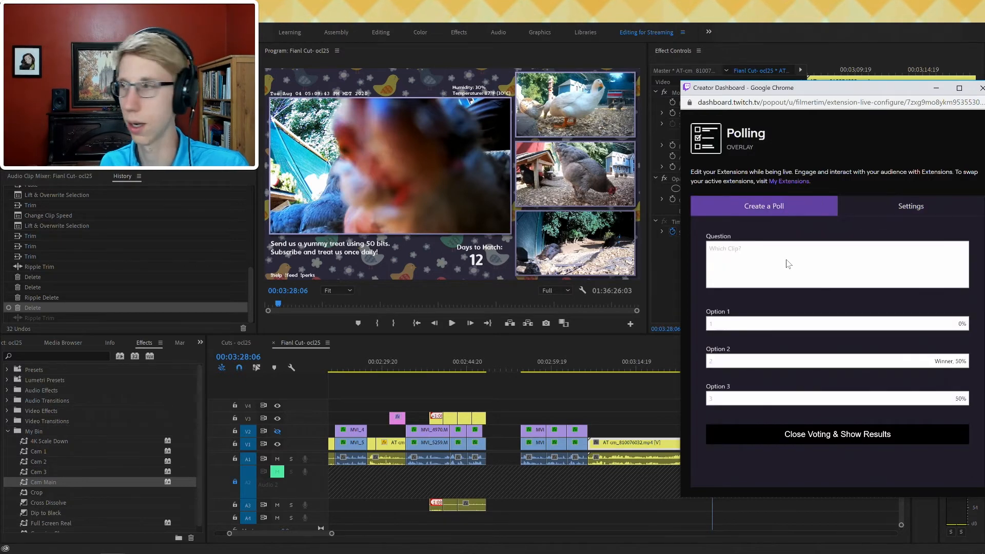
pyautogui.click(852, 439)
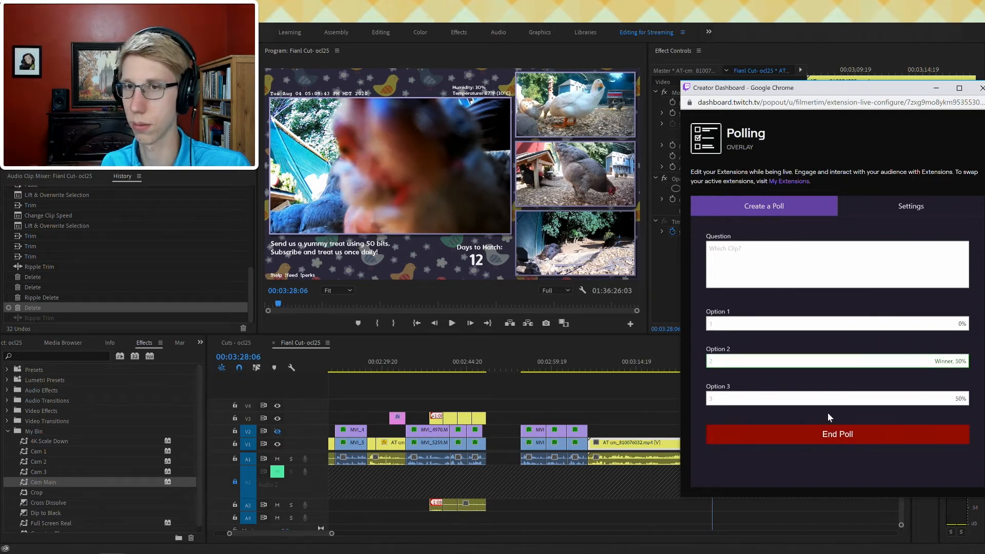
pyautogui.click(982, 88)
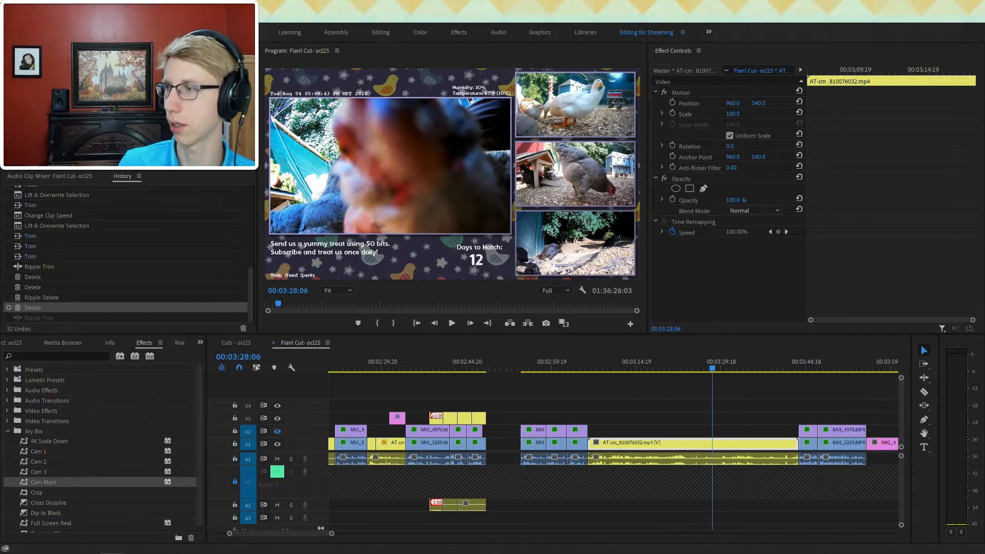
# - Ripple delete the empty gap before the talking shots so that they start at 00:02:48:09
pyautogui.moveTo(547, 368); pyautogui.dragTo(531, 369)
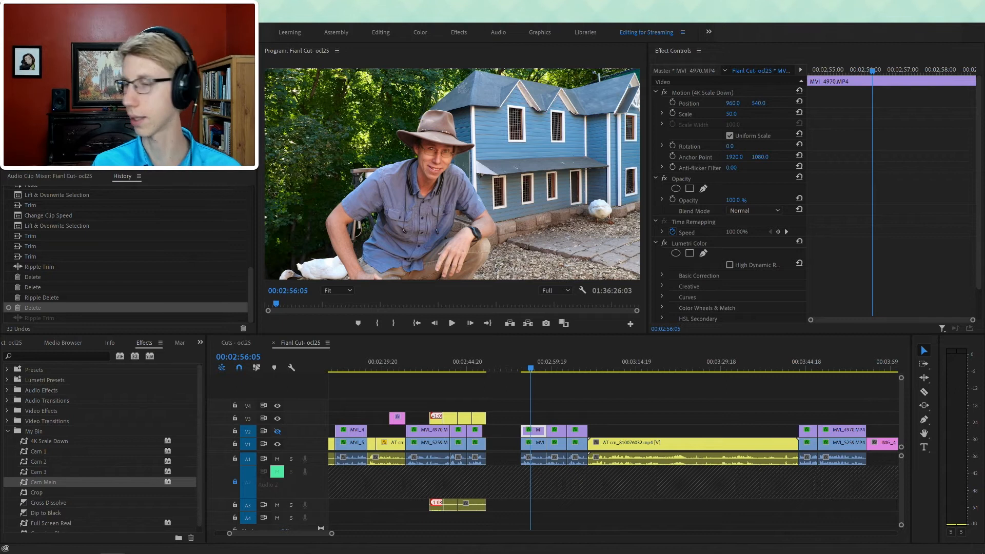
pyautogui.click(507, 432)
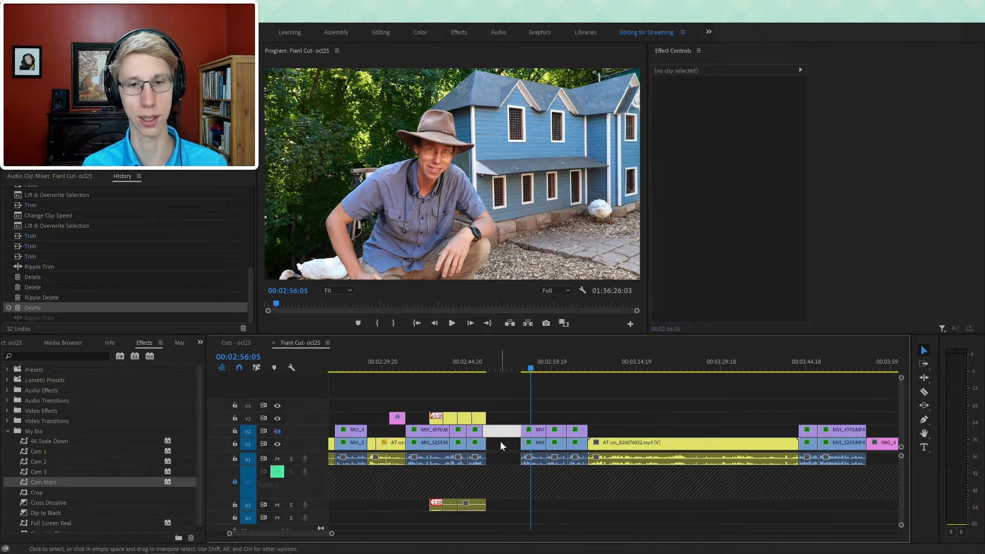
pyautogui.press('Delete')
pyautogui.click(503, 442)
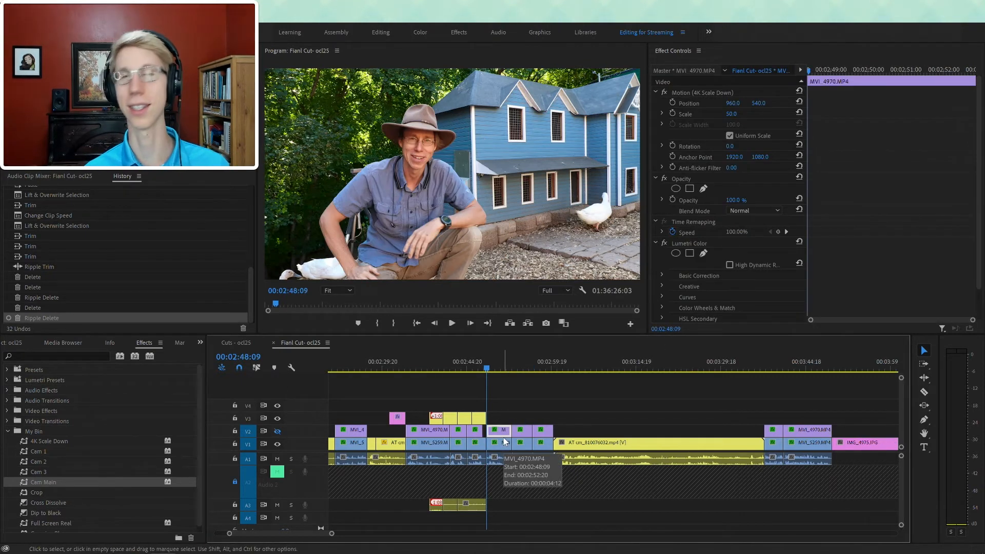
# - Ripple delete the first two of the three talking shots between 00:02:48:09 and the AT-cm_810076032 clip
pyautogui.press('=')
pyautogui.press('=')
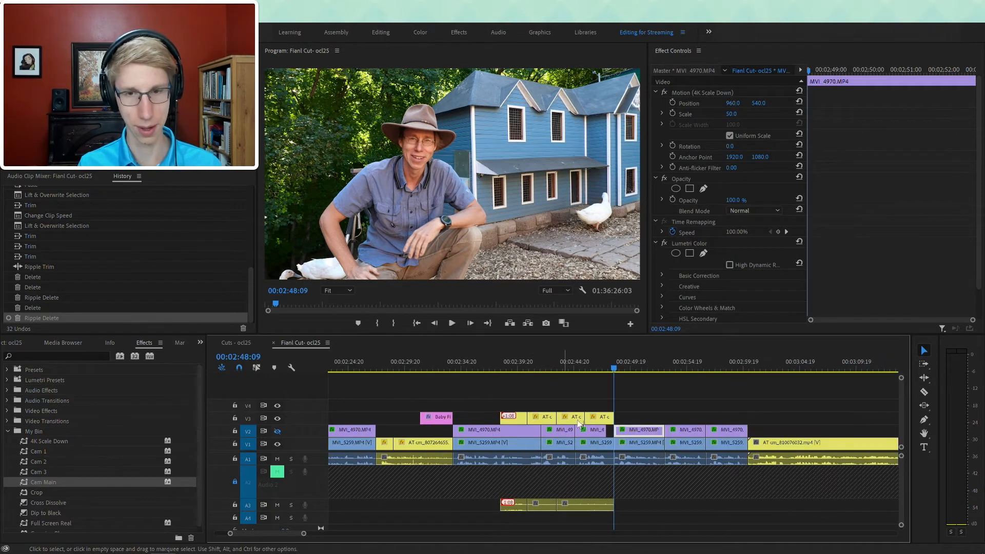
pyautogui.moveTo(616, 369); pyautogui.dragTo(662, 370)
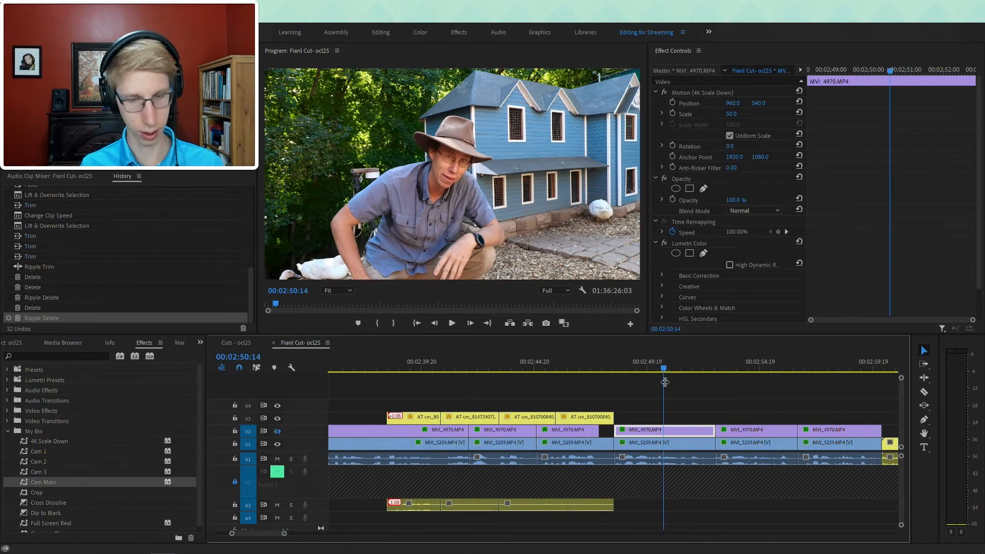
pyautogui.hotkey('shift', 'Delete')
pyautogui.click(714, 369)
pyautogui.hotkey('shift', 'Delete')
# - Review the join at 00:02:48:09, and shift the following talking shot and all later clips about 17 frames later
pyautogui.moveTo(637, 369); pyautogui.dragTo(597, 369)
pyautogui.press('space')
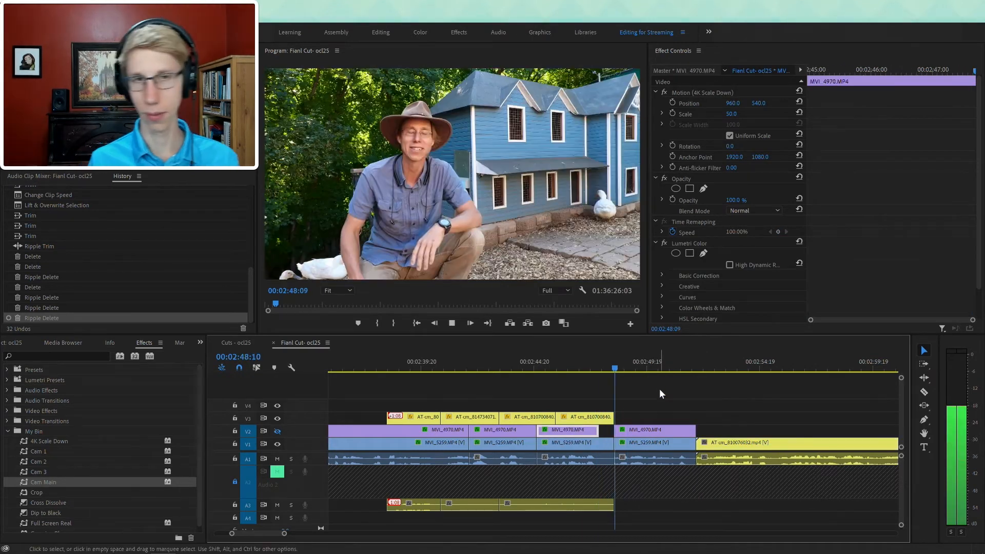
pyautogui.press('-')
pyautogui.press('=')
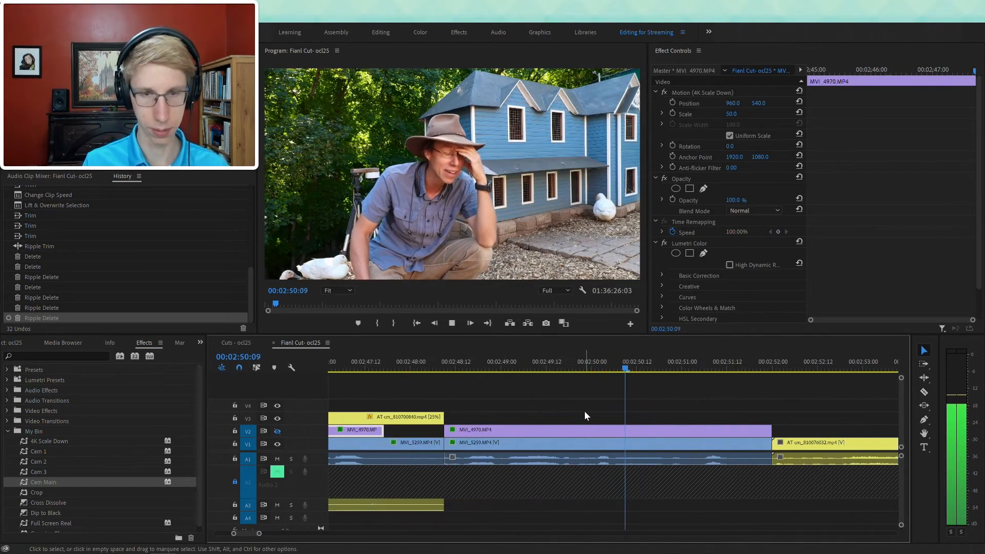
pyautogui.press('space')
pyautogui.press('a')
pyautogui.moveTo(589, 434); pyautogui.dragTo(651, 435)
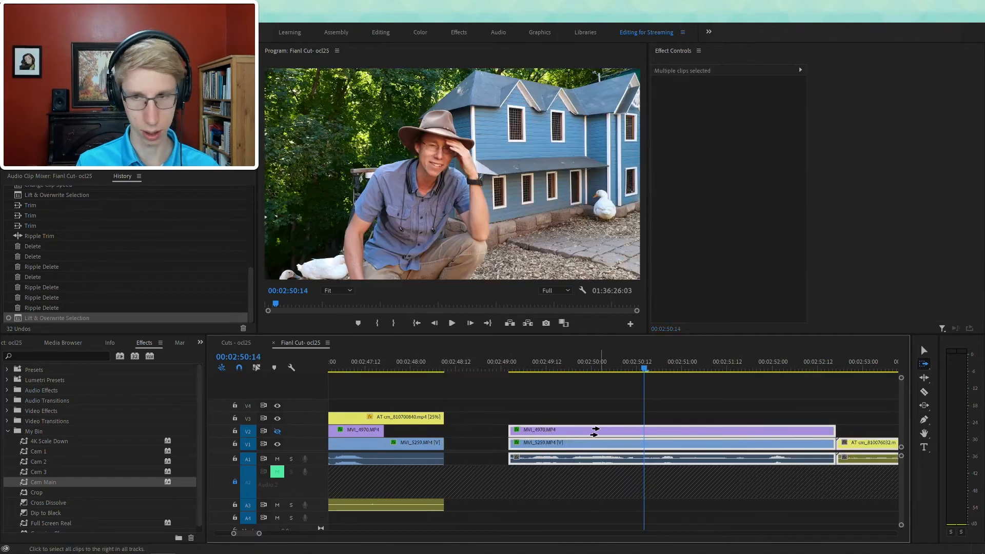
pyautogui.press('v')
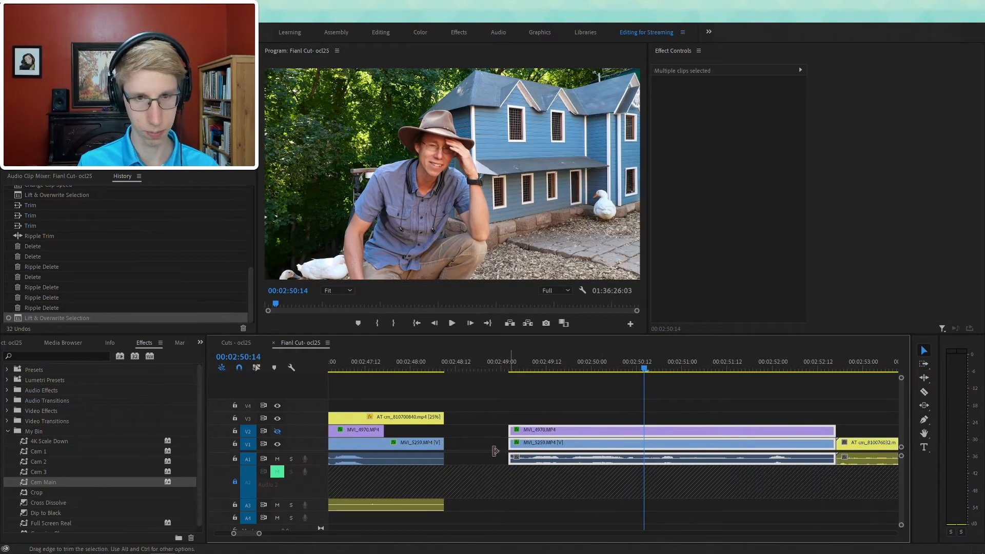
# - Retrim the start of the shifted talking shot to a slightly earlier frame and close the gap before it
pyautogui.moveTo(510, 431); pyautogui.dragTo(479, 431)
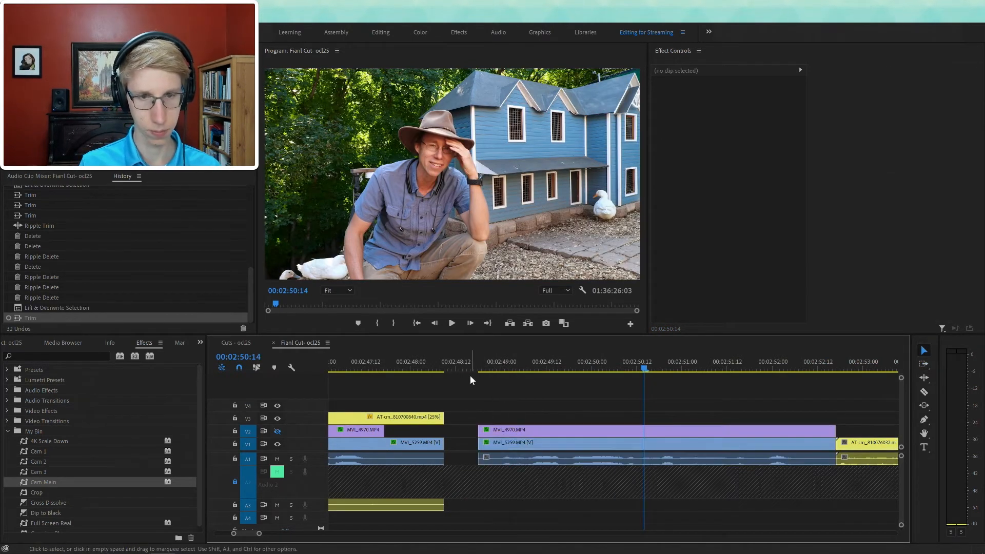
pyautogui.click(491, 363)
pyautogui.press('q')
pyautogui.press('space')
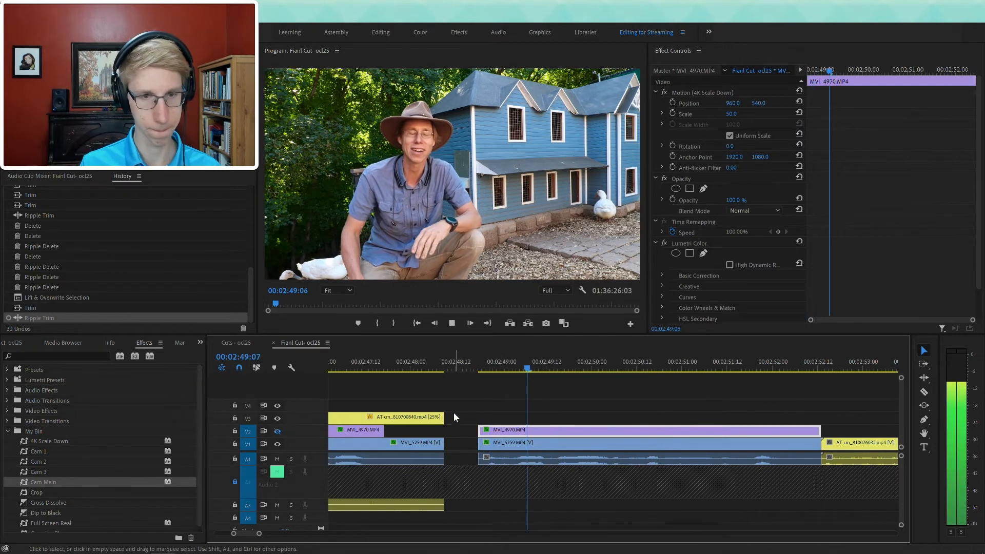
pyautogui.click(454, 431)
pyautogui.press('Delete')
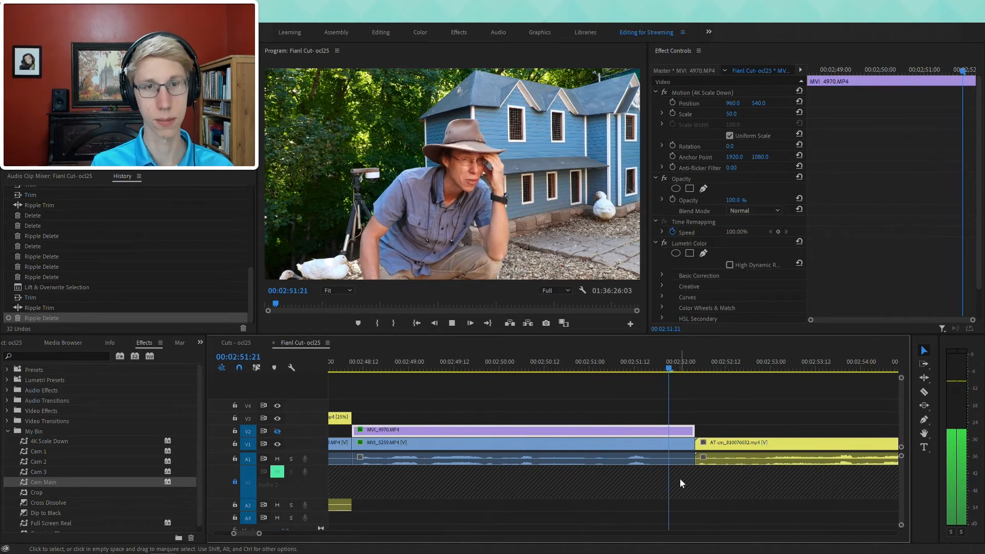
# - Shift the AT-cm_810076032 clip and all later clips about 30 frames later, and extend the talking shot's end to 00:02:52:22
pyautogui.press('space')
pyautogui.press('a')
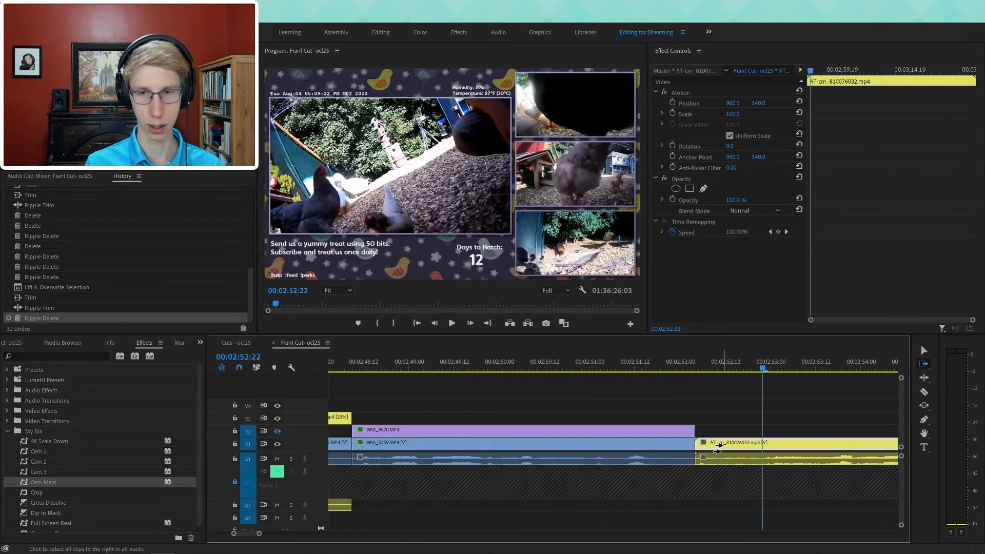
pyautogui.moveTo(715, 441); pyautogui.dragTo(828, 444)
pyautogui.press('v')
pyautogui.moveTo(712, 419); pyautogui.dragTo(764, 436)
# - Ripple trim the talking shot's end to 00:02:52:10 and close the gap before the AT-cm_810076032 clip
pyautogui.click(642, 360)
pyautogui.press('space')
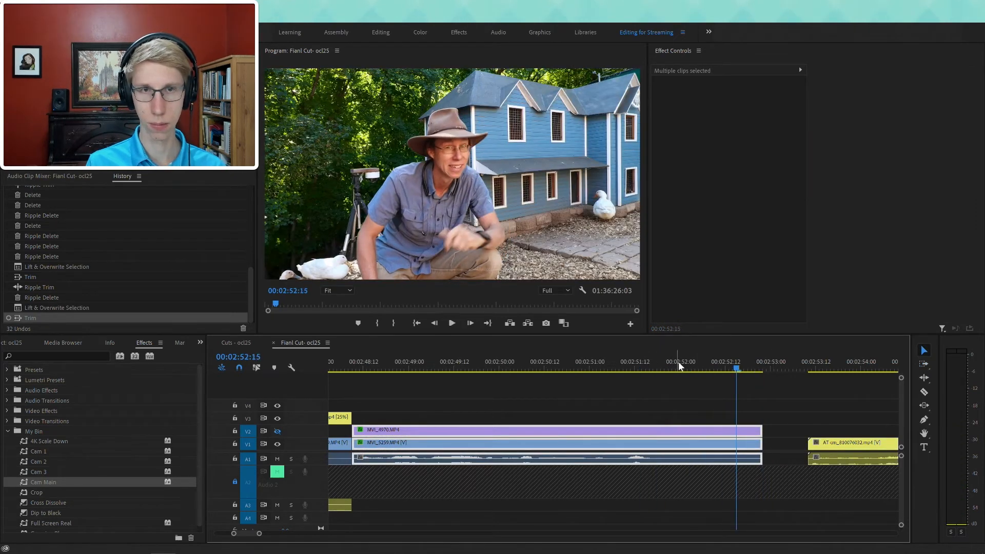
pyautogui.press('Left')
pyautogui.press('Left')
pyautogui.press('Left')
pyautogui.press('Left')
pyautogui.press('Left')
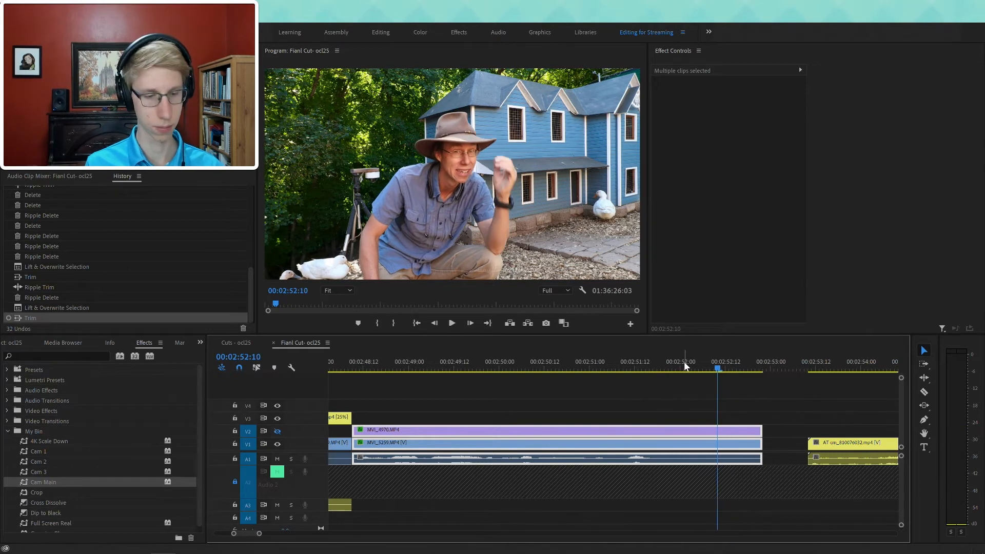
pyautogui.press('w')
pyautogui.click(749, 443)
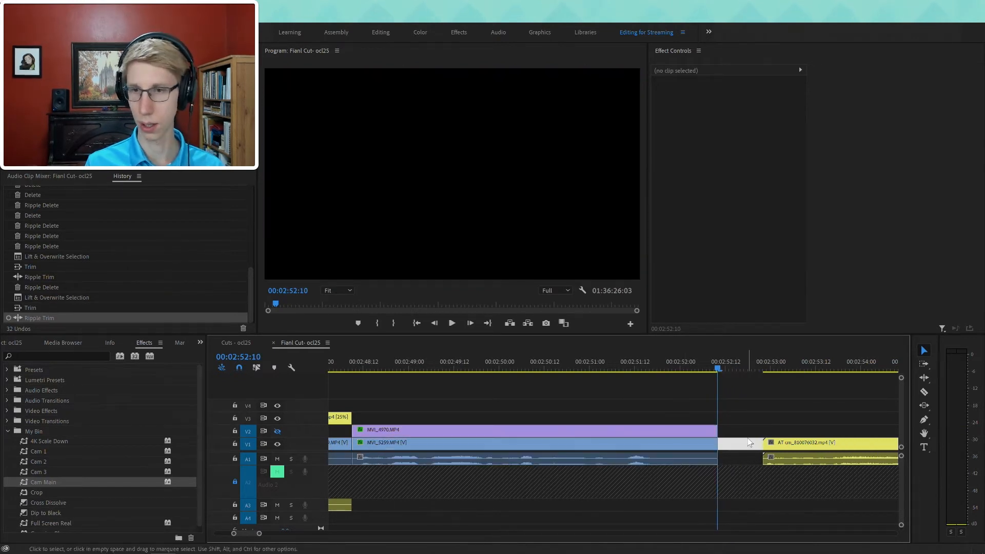
pyautogui.press('Delete')
# - Play across the join into the AT-cm_810076032 clip and apply the Cam Main preset to that clip
pyautogui.click(661, 371)
pyautogui.press('space')
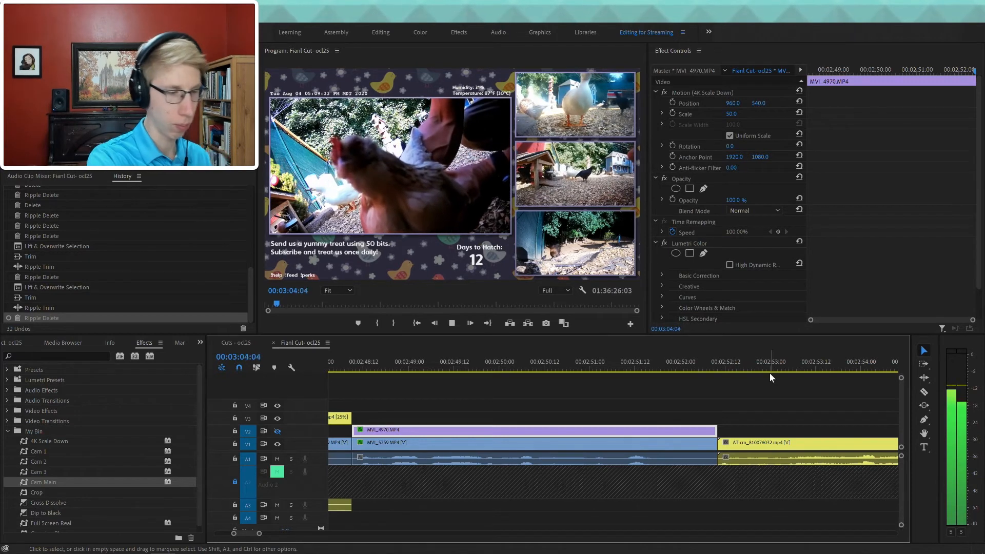
pyautogui.press('-')
pyautogui.press('-')
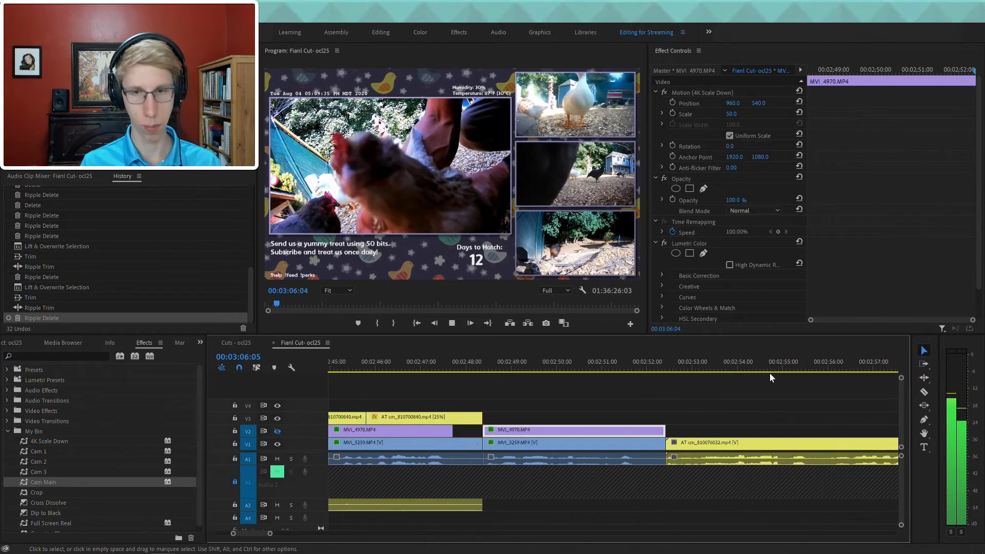
pyautogui.moveTo(53, 480); pyautogui.dragTo(671, 449)
pyautogui.press('-')
pyautogui.press('-')
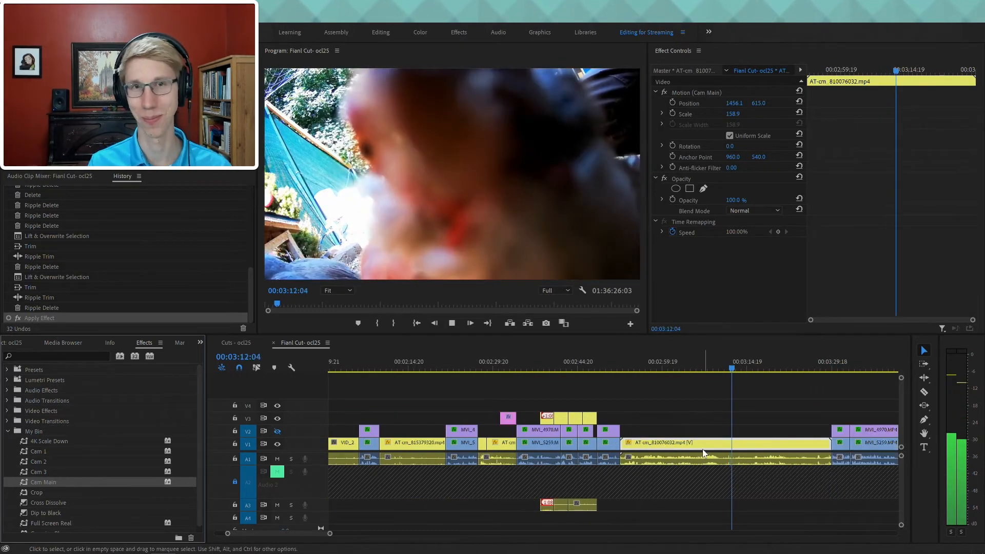
# - Review the AT-cm_810076032 clip at full frame and ripple trim its end to 00:03:20:04
pyautogui.scroll(-1, 719, 432)
pyautogui.scroll(-1, 719, 433)
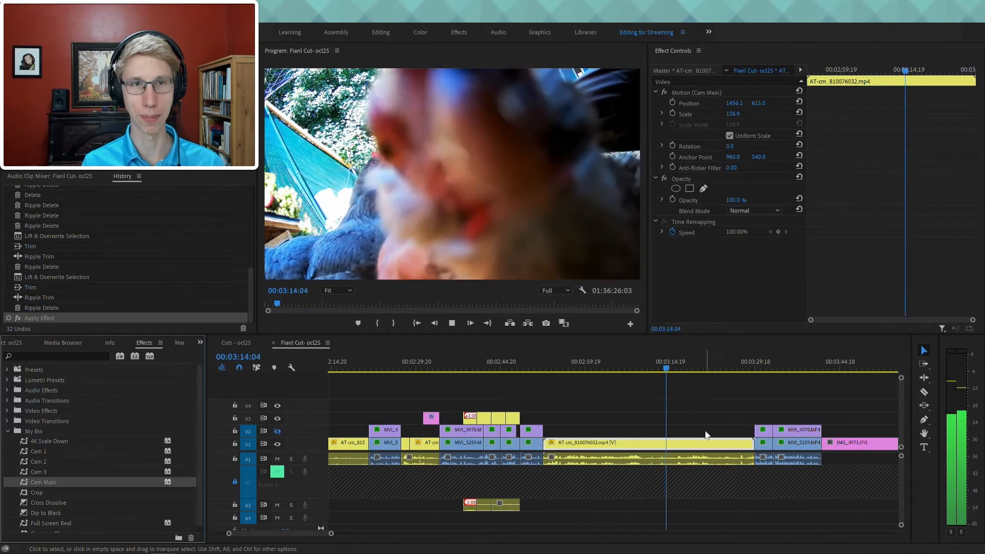
pyautogui.scroll(-2, 667, 435)
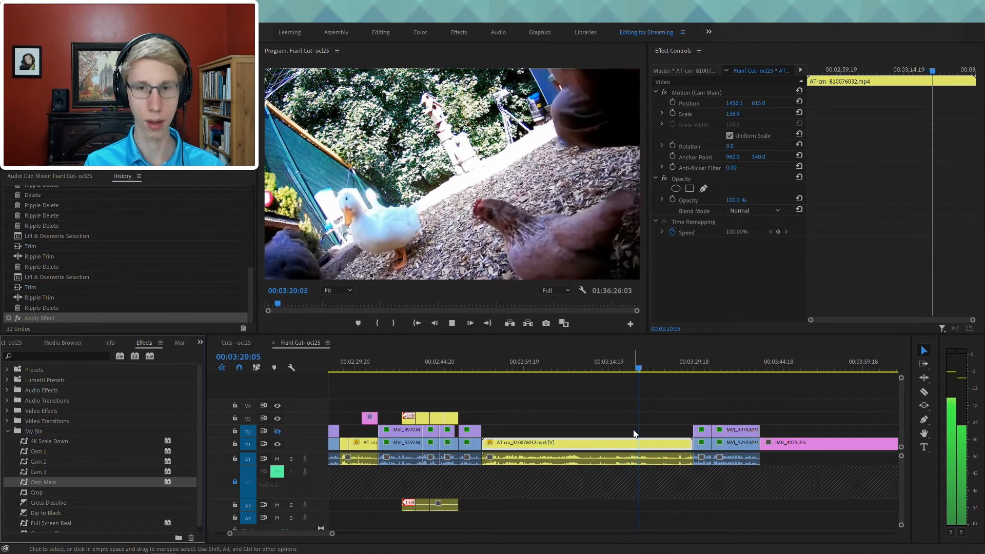
pyautogui.press('space')
pyautogui.press('space')
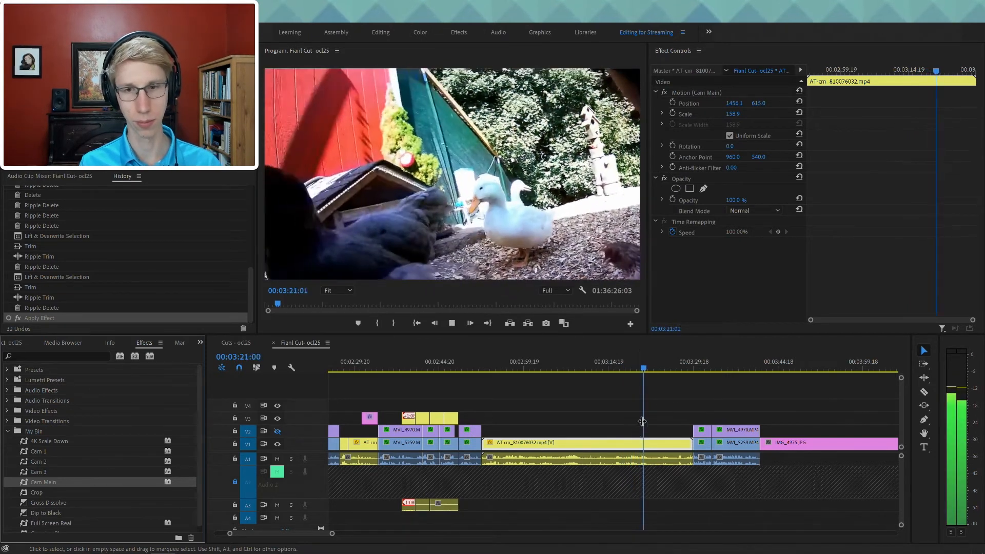
pyautogui.moveTo(641, 368); pyautogui.dragTo(641, 371)
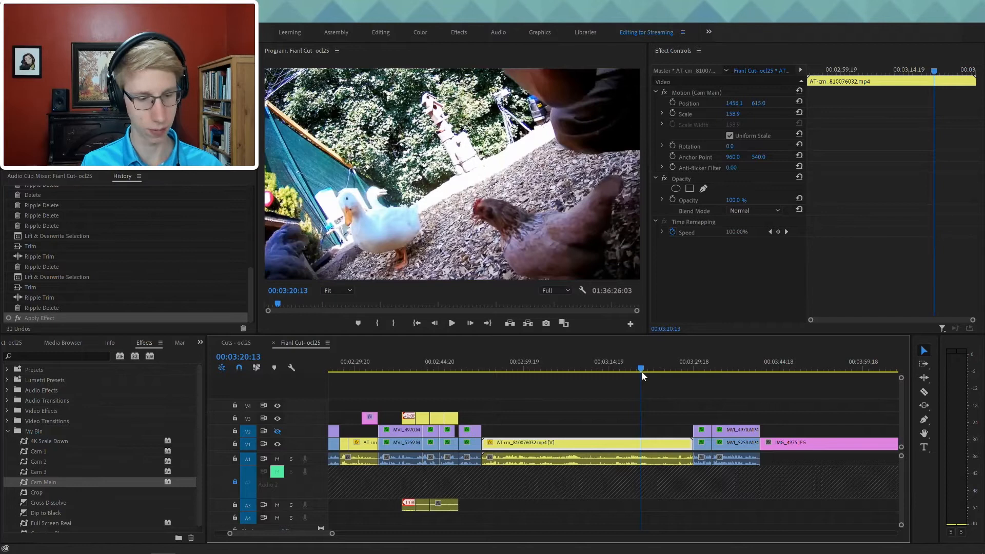
pyautogui.press('w')
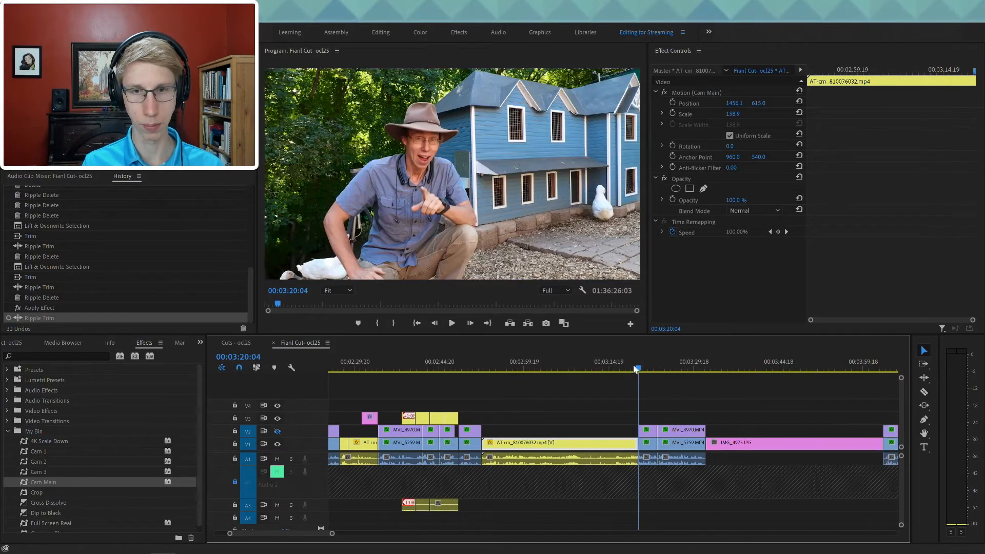
# - Play from the end of the AT-cm_810076032 clip through the talking shots to 00:03:31:10, and return to 00:03:21:11
pyautogui.click(627, 357)
pyautogui.press('space')
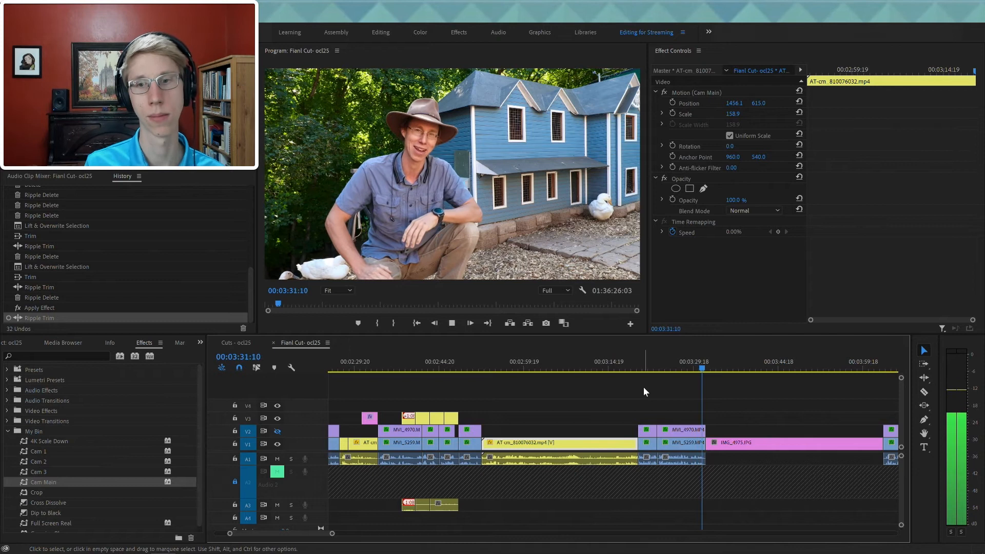
pyautogui.press('space')
pyautogui.click(646, 360)
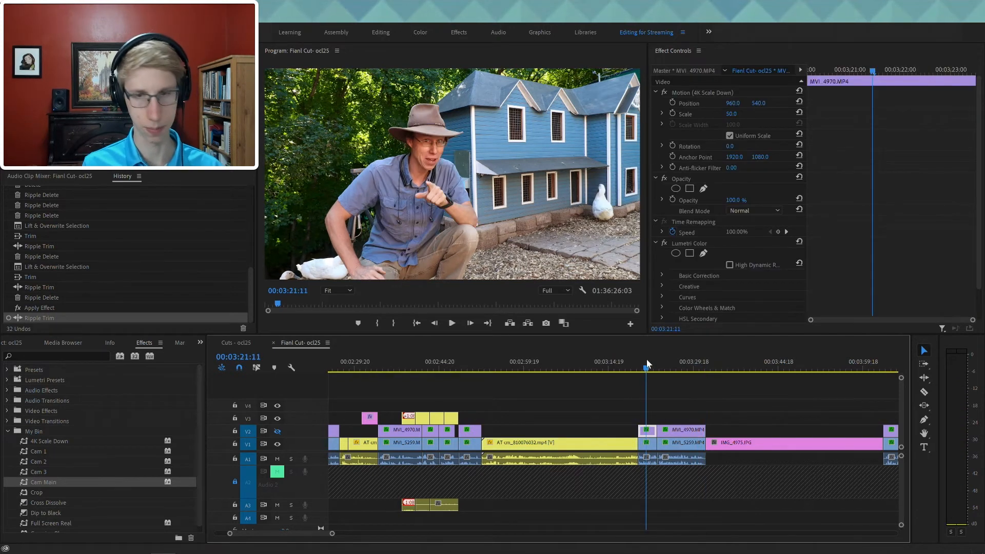
# - Ripple delete the short talking shot at 00:03:21:11 and move on to the IMG_4975.JPG photo
pyautogui.hotkey('shift', 'Delete')
pyautogui.click(700, 361)
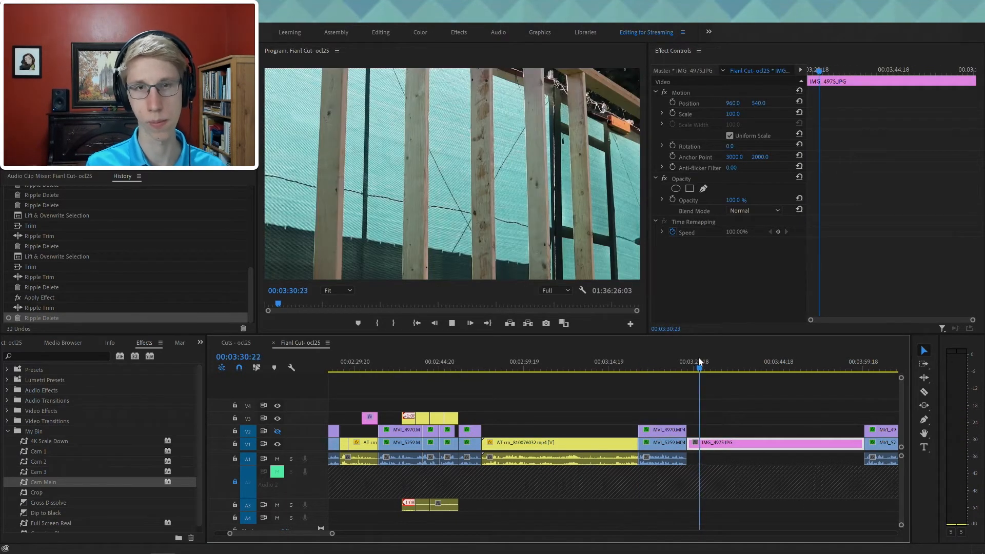
# - Undo the stray motion edit on IMG_4975.JPG, set the photo's scale to 33, and resume playback
pyautogui.moveTo(732, 168); pyautogui.dragTo(736, 168)
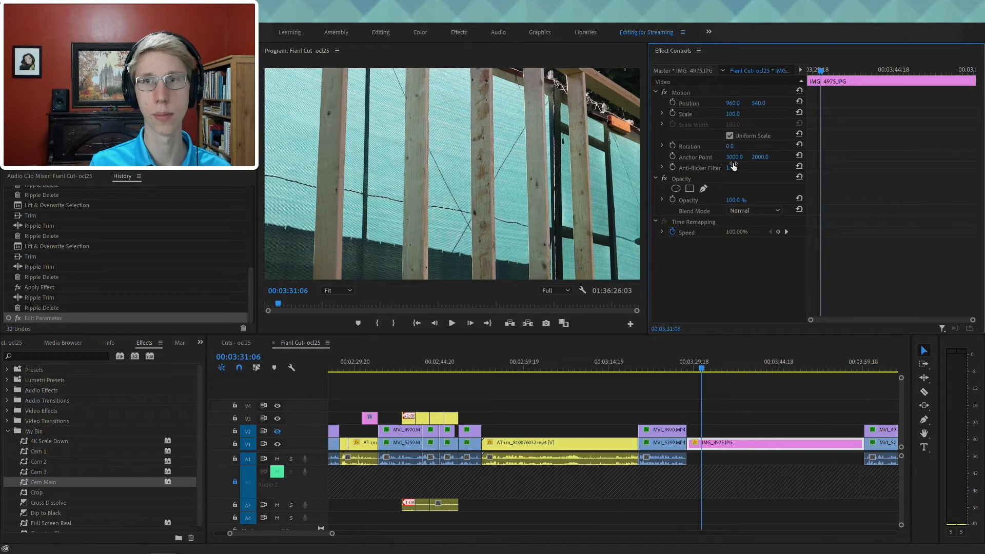
pyautogui.hotkey('ctrl', 'z')
pyautogui.moveTo(737, 116); pyautogui.dragTo(706, 116)
pyautogui.click(485, 169)
pyautogui.press('space')
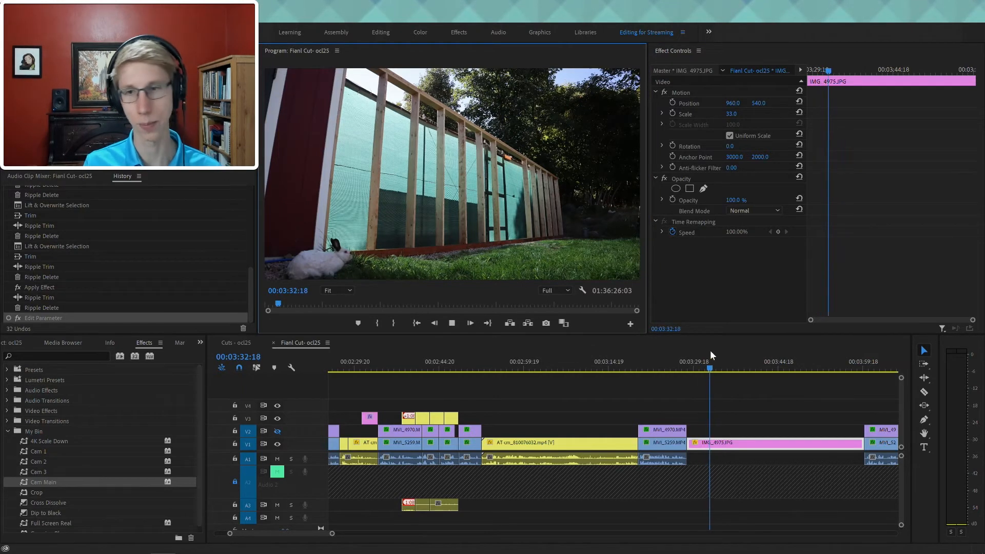
# - Save the project and review the join from the talking shot into IMG_4975.JPG, stopping at 00:03:32:02
pyautogui.click(698, 375)
pyautogui.click(680, 370)
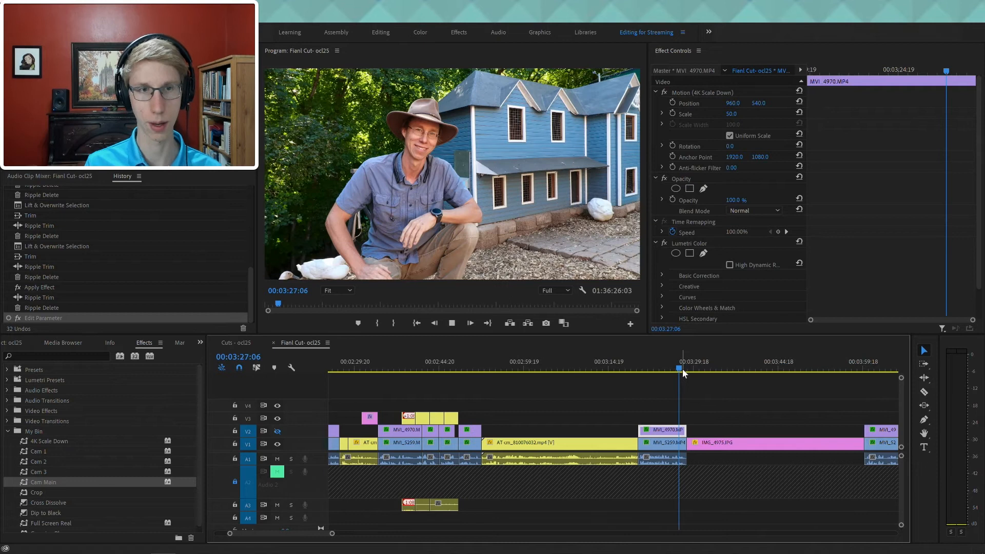
pyautogui.hotkey('ctrl', 's')
pyautogui.press('=')
pyautogui.click(620, 379)
pyautogui.moveTo(616, 370); pyautogui.dragTo(669, 369)
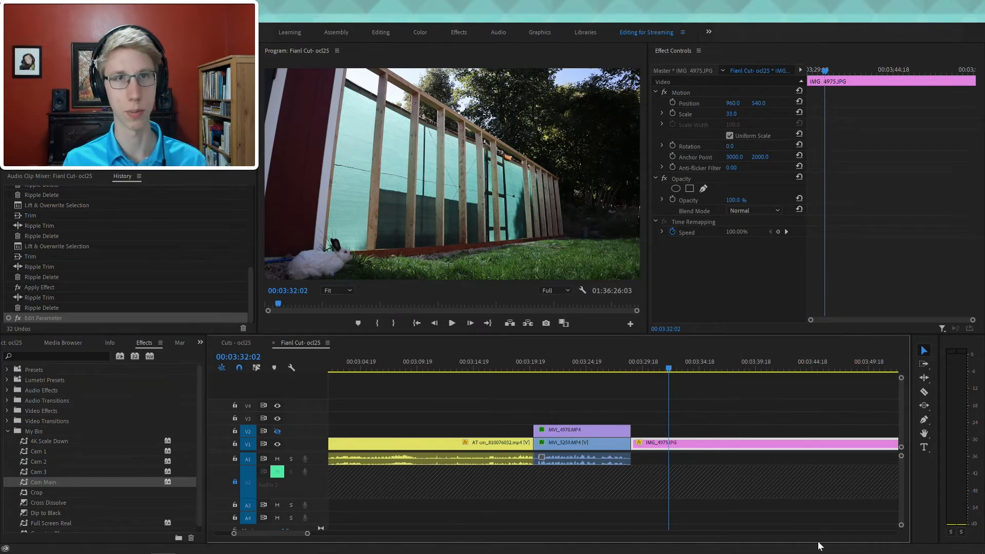
# - Apply automatic Lumetri tone correction to IMG_4975.JPG and raise its shadows
pyautogui.click(420, 32)
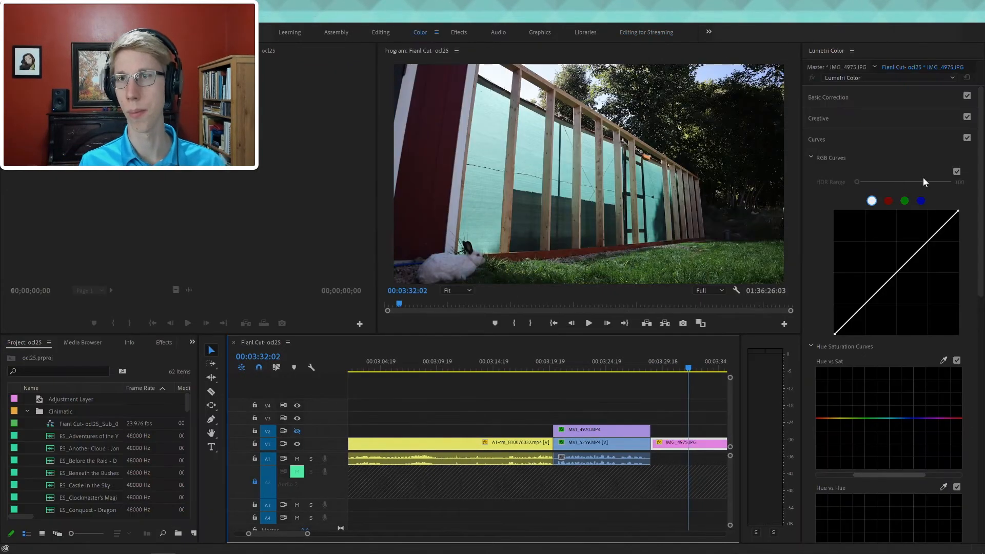
pyautogui.click(873, 97)
pyautogui.click(949, 306)
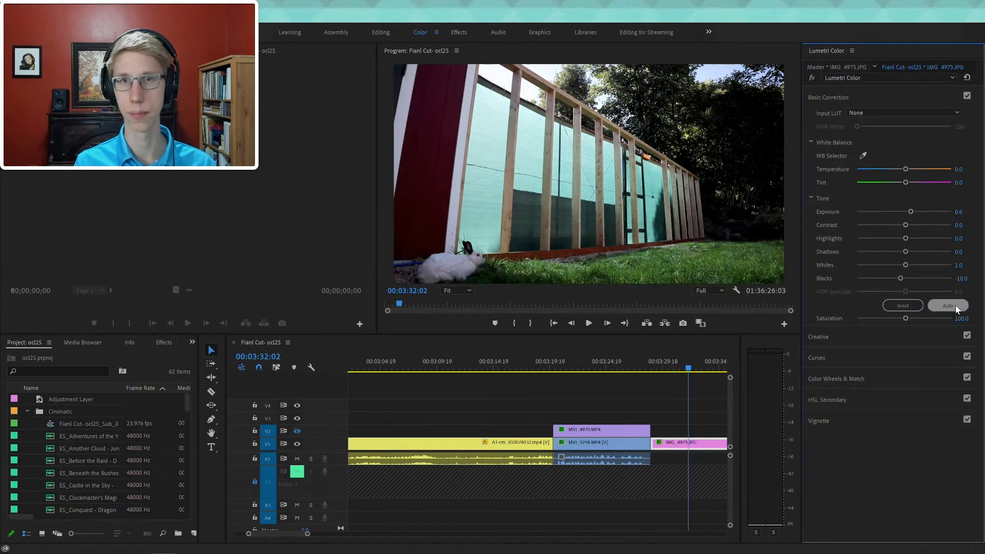
pyautogui.moveTo(967, 552)
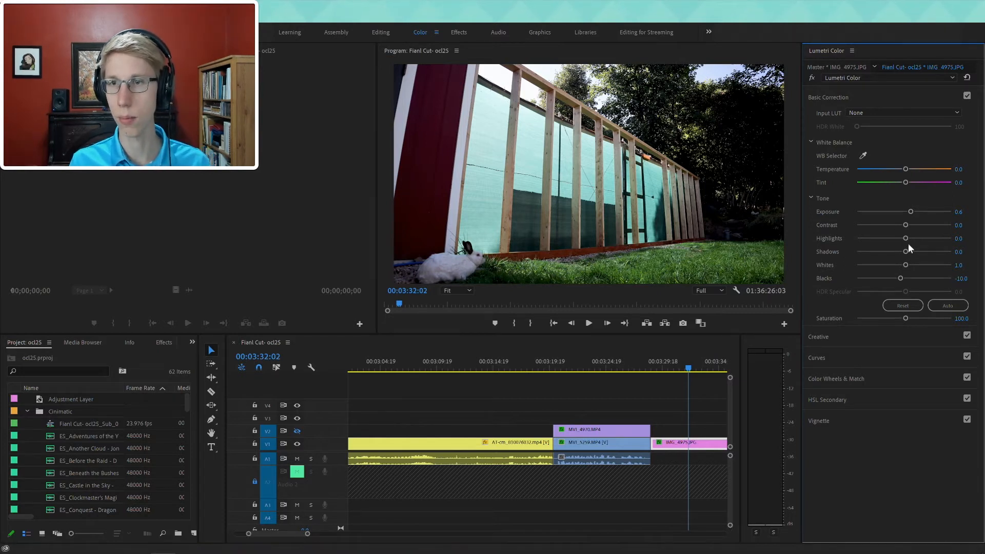
pyautogui.moveTo(914, 253); pyautogui.dragTo(943, 257)
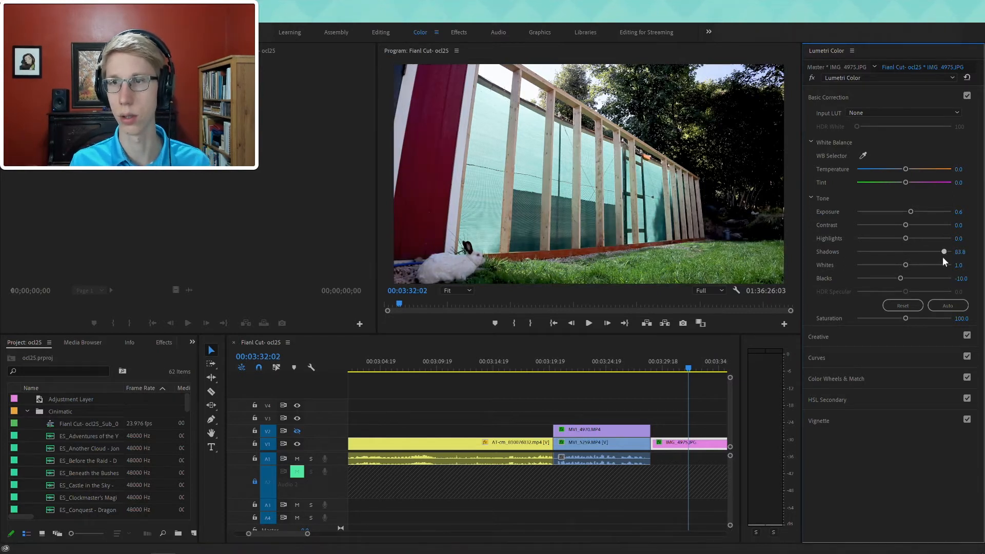
pyautogui.doubleClick(916, 251)
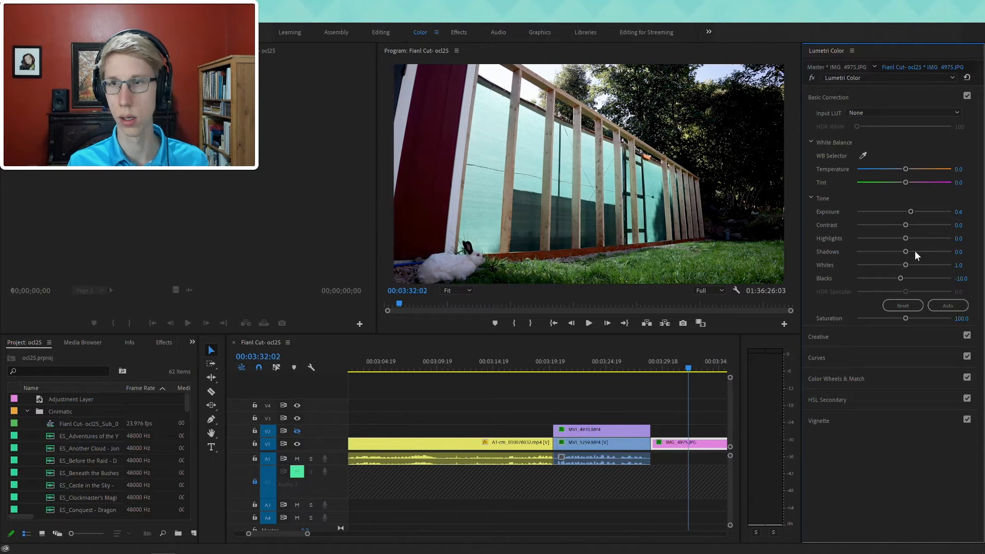
pyautogui.moveTo(910, 251); pyautogui.dragTo(940, 256)
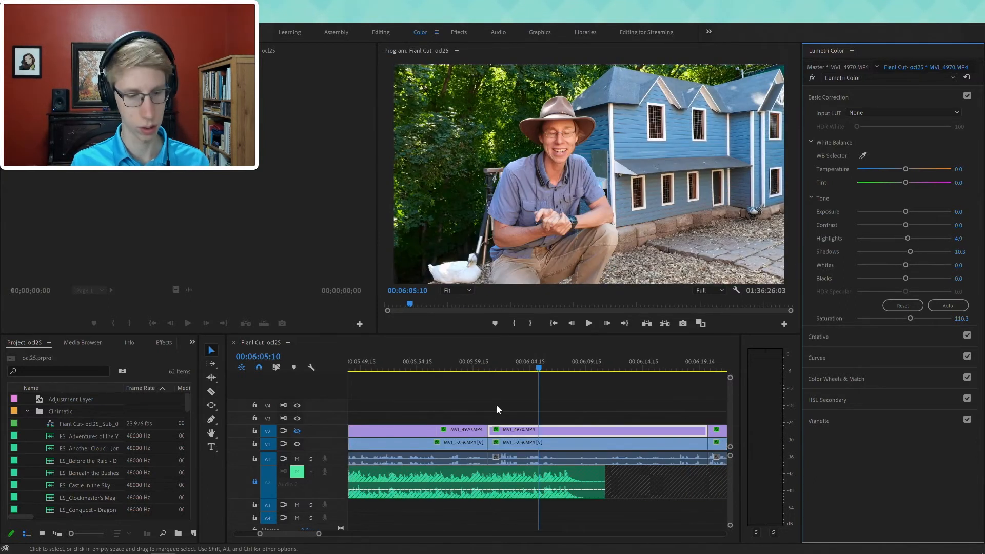
# - Return to the Editing for Streaming workspace and bring the playhead back to 00:03:10:05 in the AT-cm_810076032 clip
pyautogui.click(564, 435)
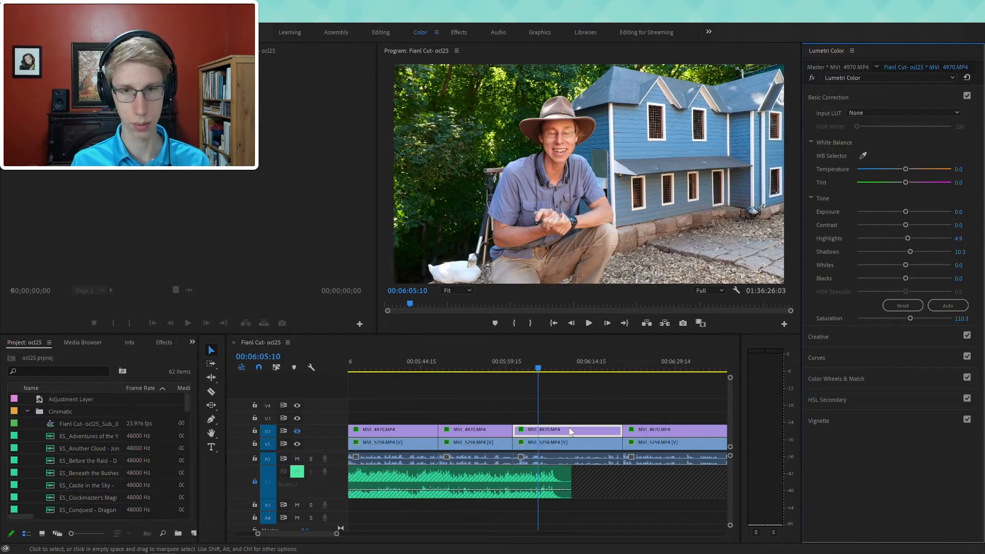
pyautogui.click(599, 408)
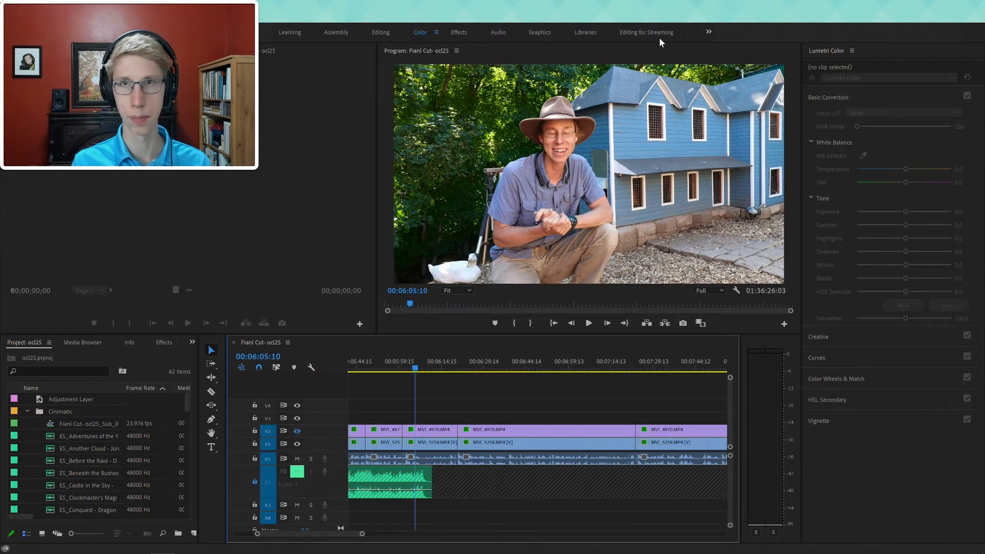
pyautogui.click(647, 33)
pyautogui.press('-')
pyautogui.press('-')
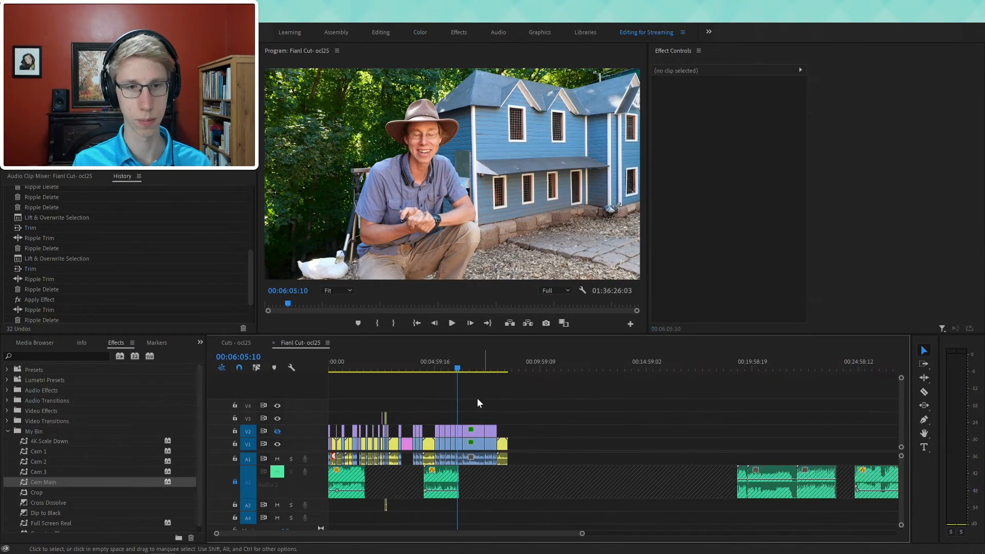
pyautogui.click(396, 358)
pyautogui.press('=')
pyautogui.press('=')
pyautogui.press('=')
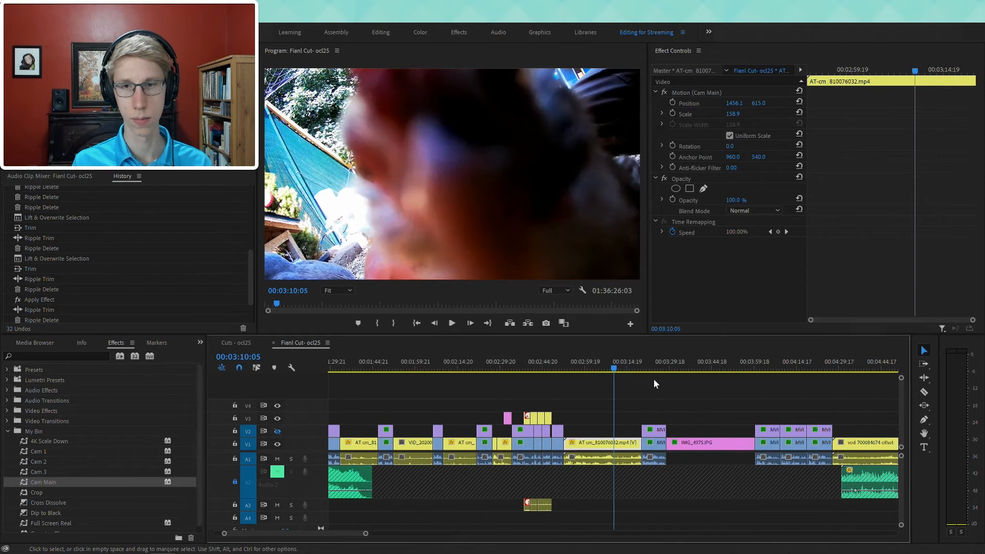
# - Play into the IMG_4975.JPG photo and ripple trim its end to 00:03:40:15
pyautogui.click(664, 364)
pyautogui.press('space')
pyautogui.moveTo(666, 365); pyautogui.dragTo(704, 368)
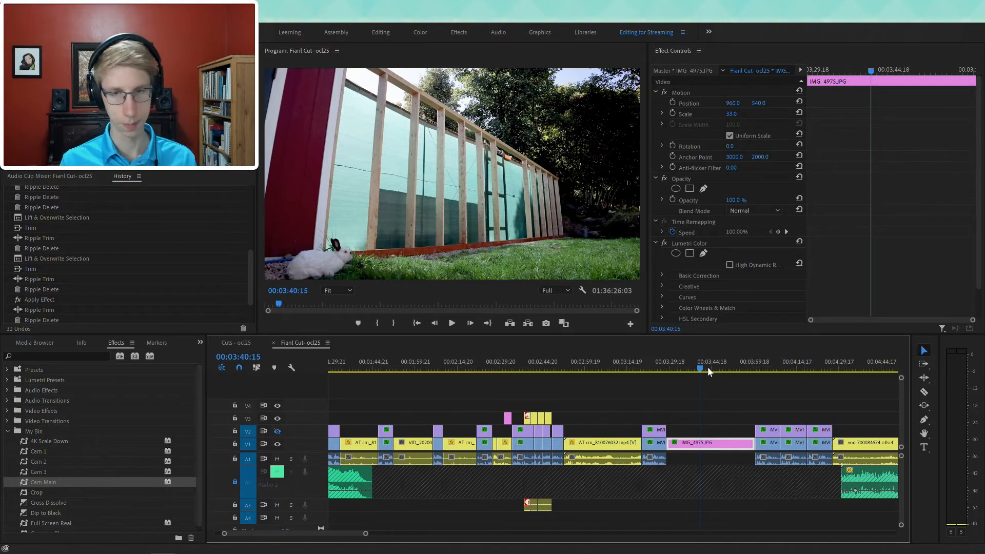
pyautogui.press('w')
pyautogui.click(675, 365)
pyautogui.press('=')
pyautogui.press('=')
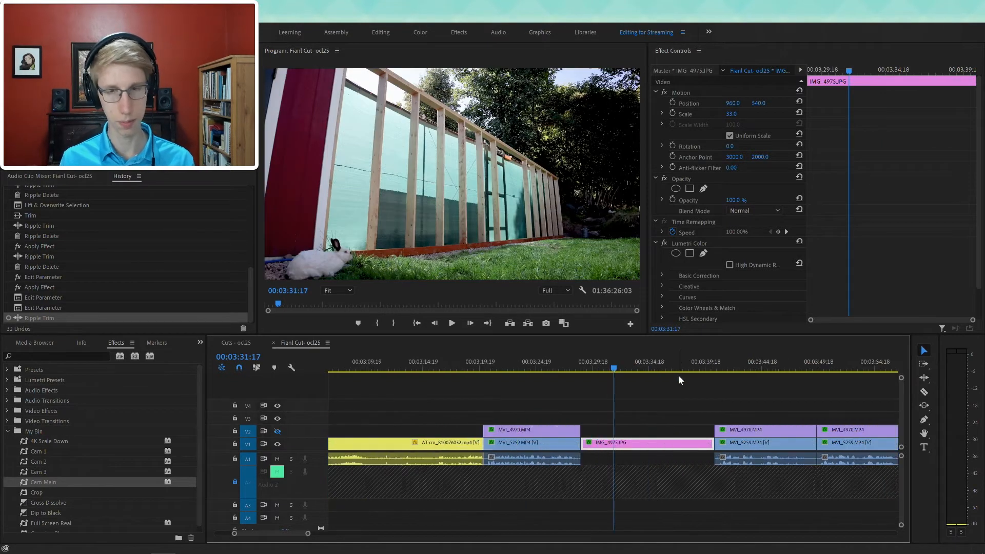
# - Turn on scale and position keyframing for IMG_4975.JPG at 00:03:29:06
pyautogui.moveTo(593, 366); pyautogui.dragTo(587, 369)
pyautogui.click(670, 105)
pyautogui.click(673, 113)
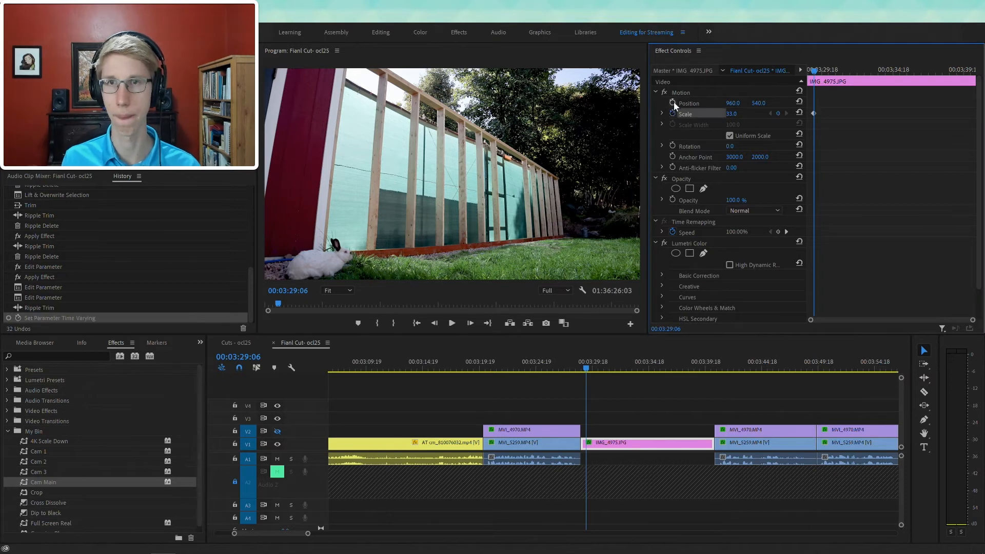
pyautogui.click(672, 102)
# - Add position and scale keyframes to IMG_4975.JPG at 00:03:35:23 and set the scale there to 43
pyautogui.moveTo(816, 70); pyautogui.dragTo(909, 70)
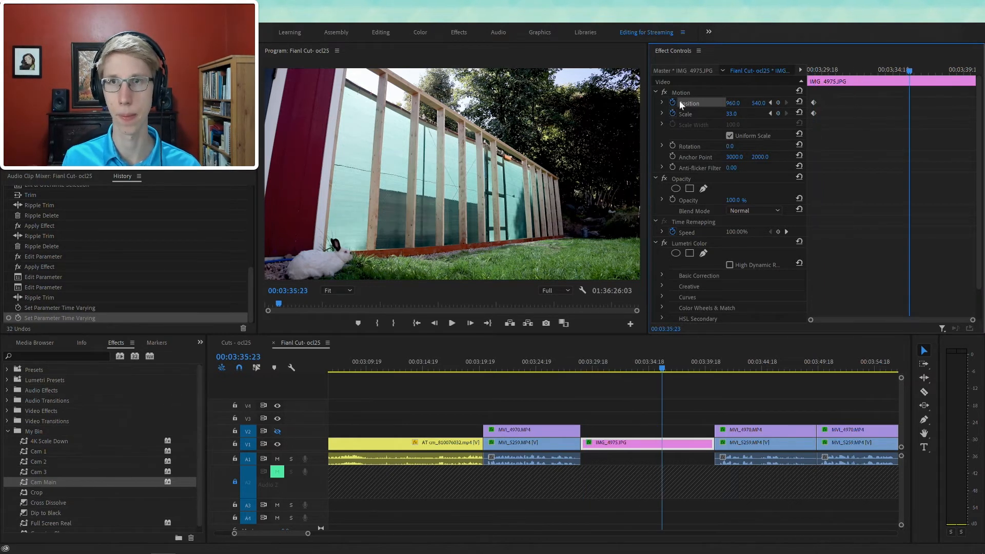
pyautogui.click(779, 103)
pyautogui.click(779, 114)
pyautogui.click(783, 89)
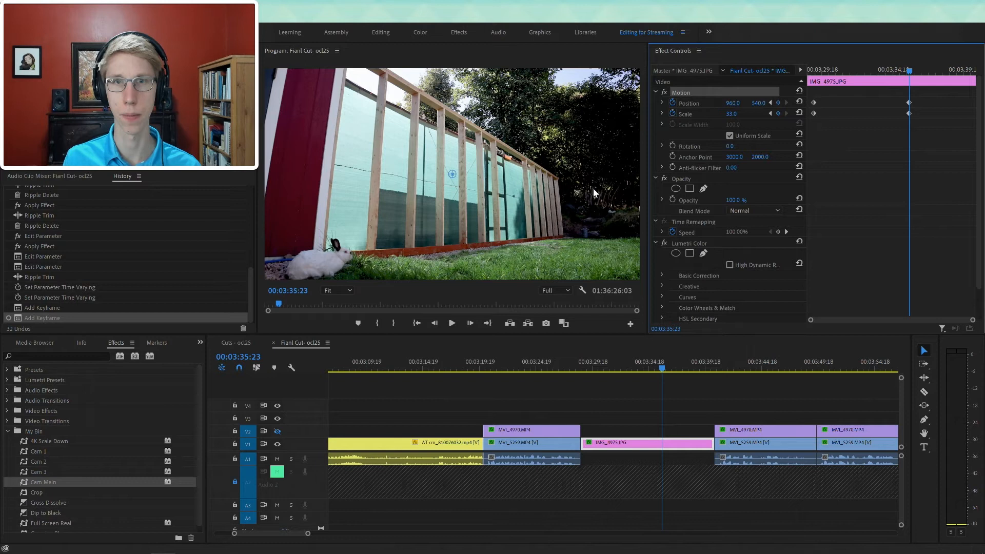
pyautogui.click(729, 114)
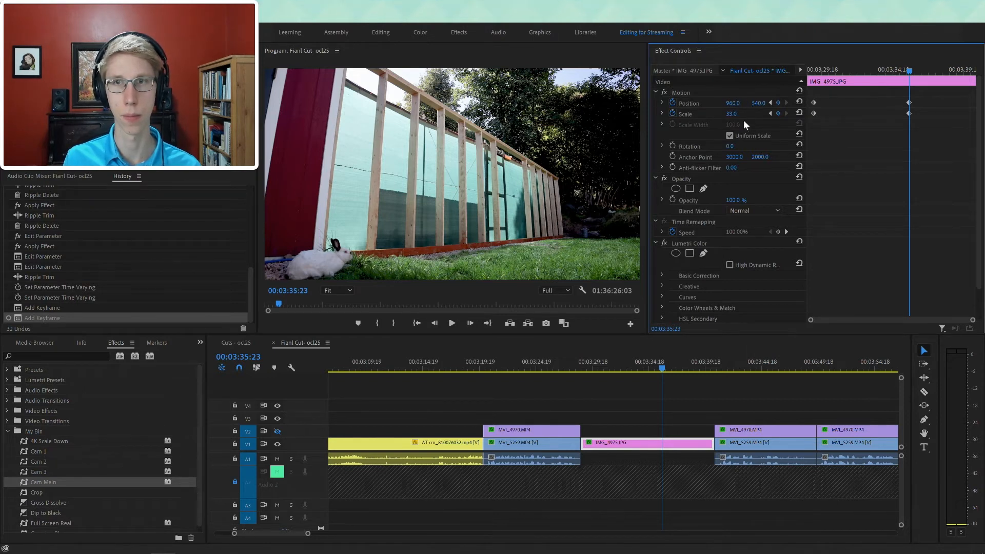
pyautogui.write('43')
pyautogui.press('Return')
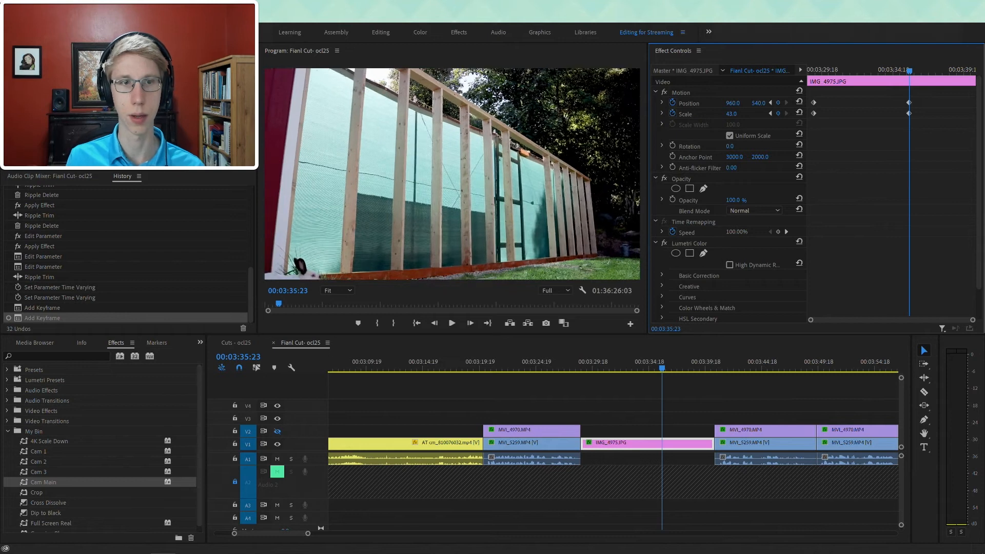
# - Try moving the photo at the 00:03:35:23 keyframe to position 970.5, 380.1 and preview the animation
pyautogui.click(762, 92)
pyautogui.moveTo(616, 176); pyautogui.dragTo(577, 155)
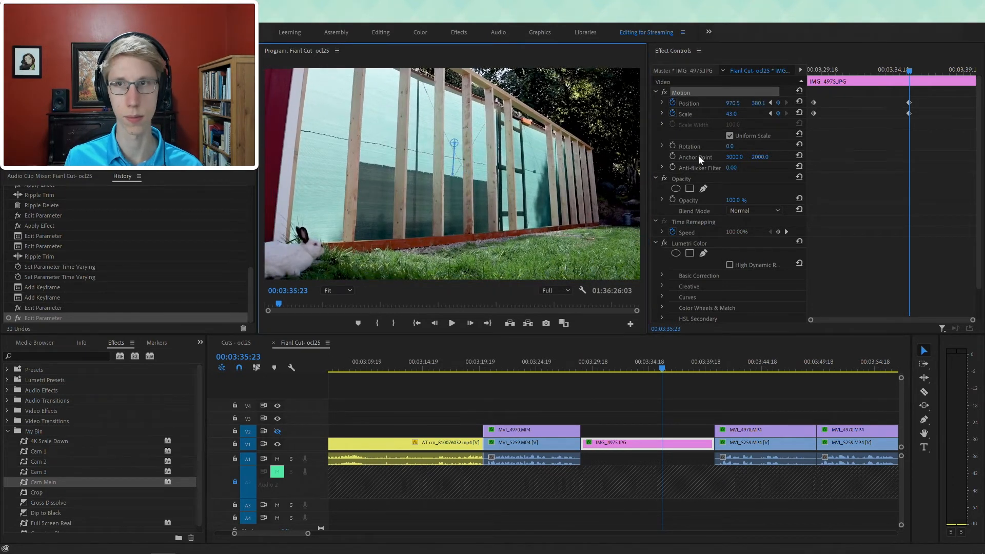
pyautogui.moveTo(821, 72); pyautogui.dragTo(779, 75)
pyautogui.press('space')
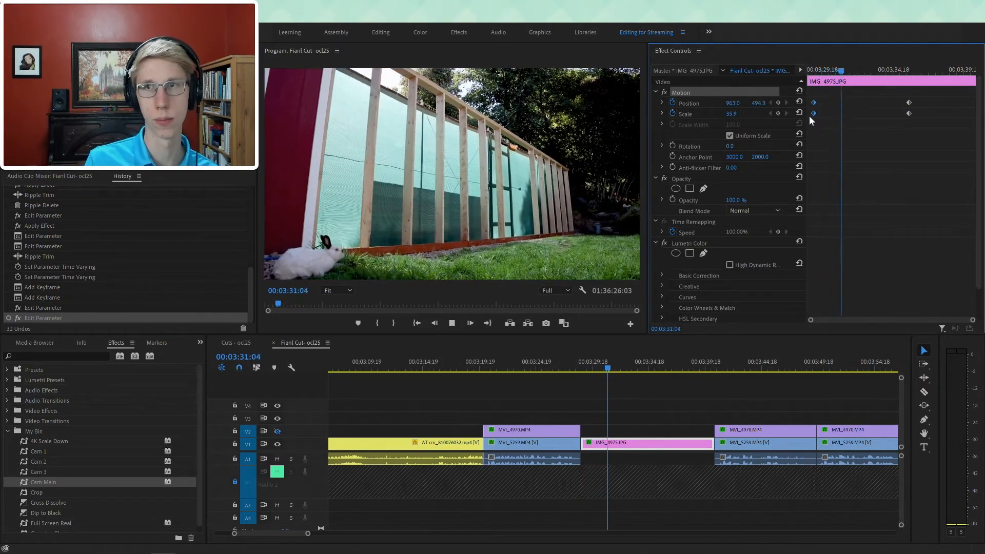
# - Try shifting the first keyframes to the photo's start and moving the photo sideways at the ending keyframe, previewing each change
pyautogui.moveTo(812, 114); pyautogui.dragTo(806, 114)
pyautogui.press('space')
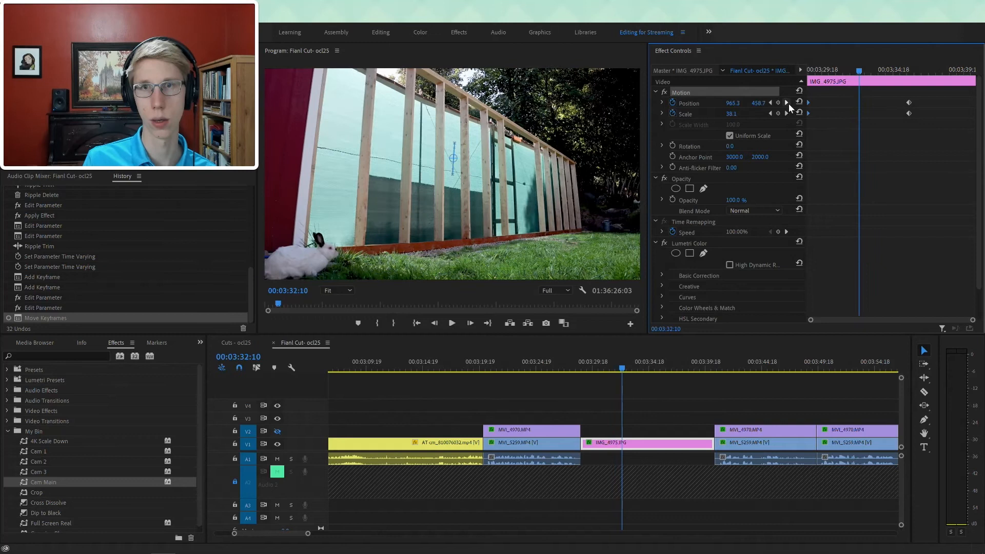
pyautogui.click(788, 103)
pyautogui.moveTo(606, 140); pyautogui.dragTo(559, 143)
pyautogui.click(771, 104)
pyautogui.press('space')
pyautogui.press('space')
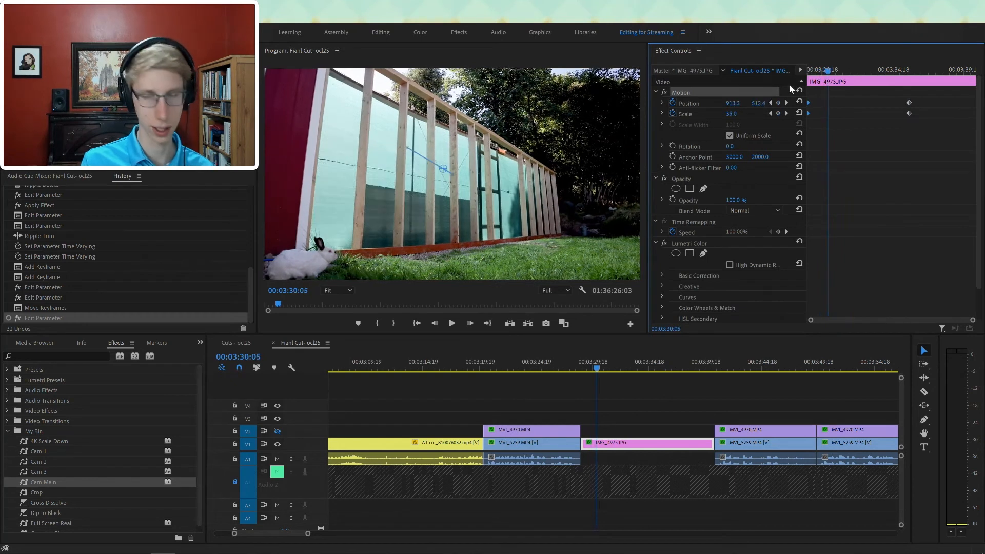
# - Undo both position edits and the keyframe move on IMG_4975.JPG, and replay the photo from its start
pyautogui.hotkey('ctrl', 'z')
pyautogui.hotkey('ctrl', 'z')
pyautogui.hotkey('ctrl', 'z')
pyautogui.moveTo(828, 71); pyautogui.dragTo(793, 74)
pyautogui.press('space')
pyautogui.press('space')
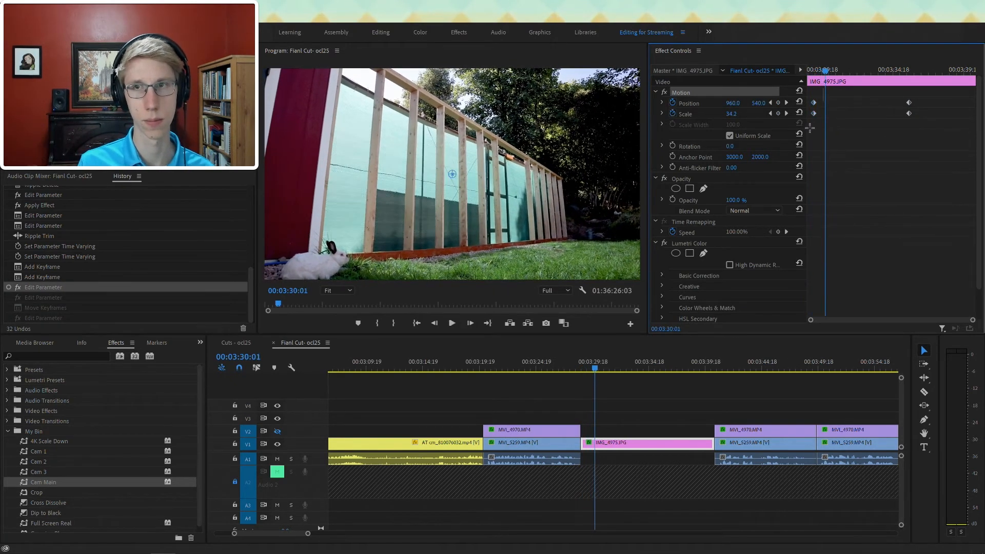
# - Move the first position and scale keyframes to the very start of IMG_4975.JPG and play the zoom
pyautogui.moveTo(814, 114); pyautogui.dragTo(775, 95)
pyautogui.moveTo(825, 71); pyautogui.dragTo(793, 70)
pyautogui.press('space')
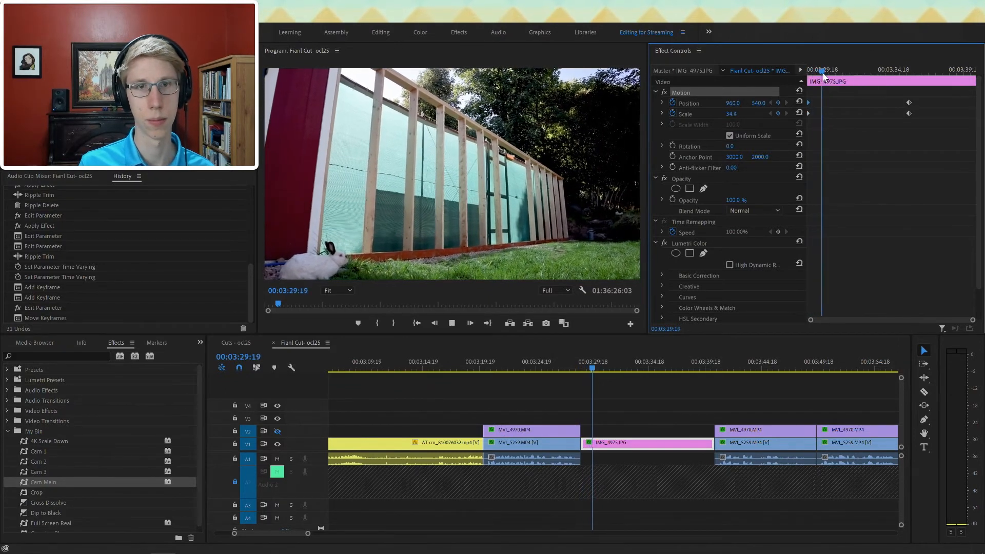
pyautogui.press('space')
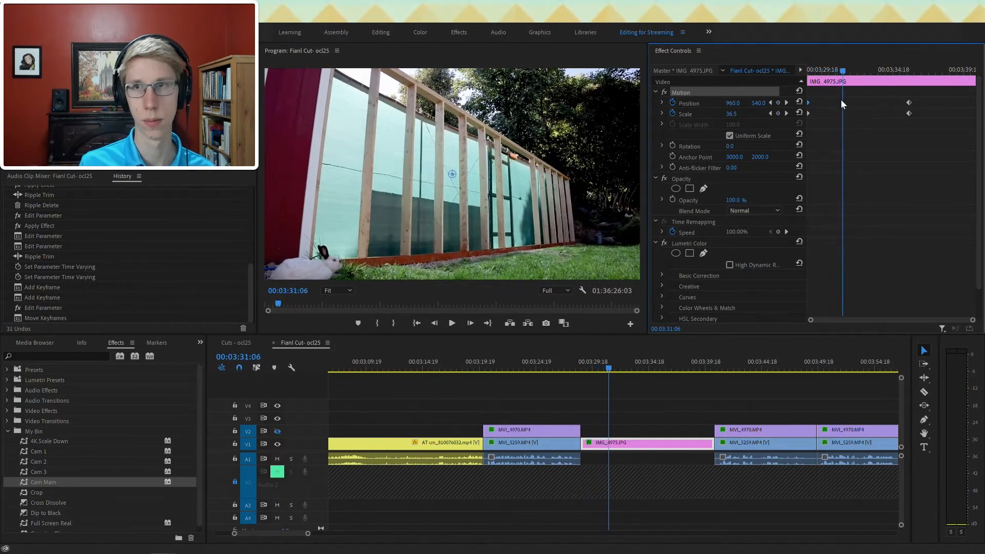
# - Reposition the photo to about 1127.9, 340.8 at the 00:03:35:23 keyframe and preview the animation
pyautogui.click(786, 103)
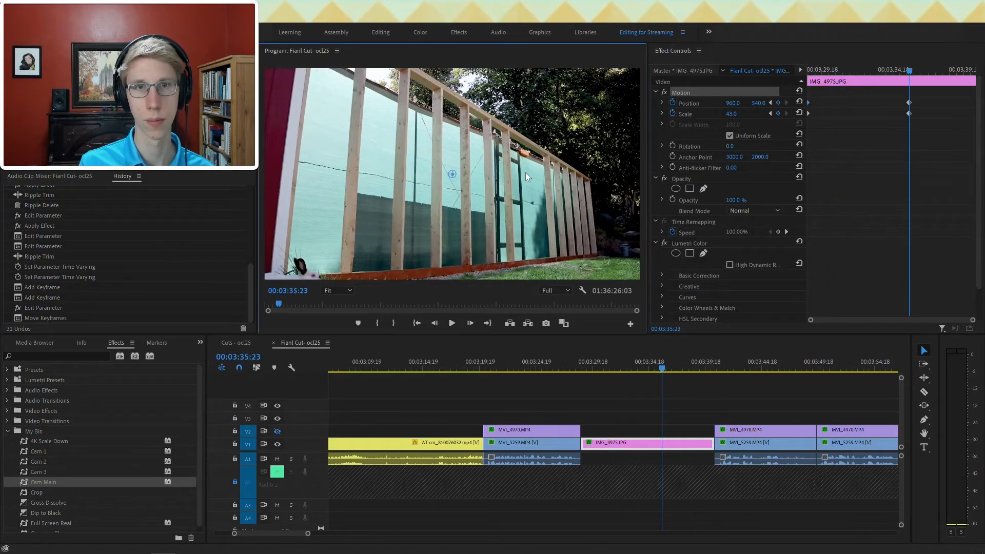
pyautogui.moveTo(527, 147); pyautogui.dragTo(559, 133)
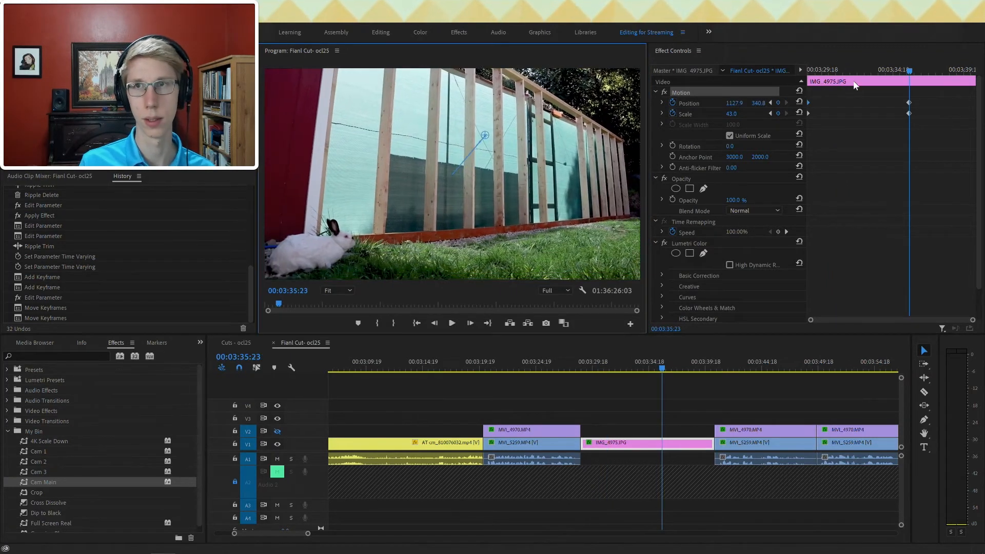
pyautogui.moveTo(846, 71); pyautogui.dragTo(740, 85)
pyautogui.press('space')
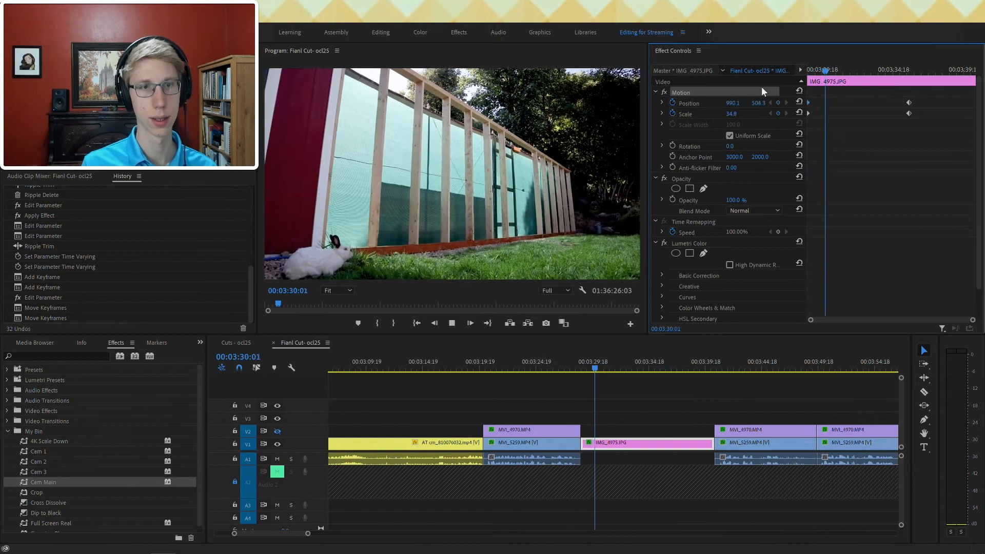
pyautogui.press('space')
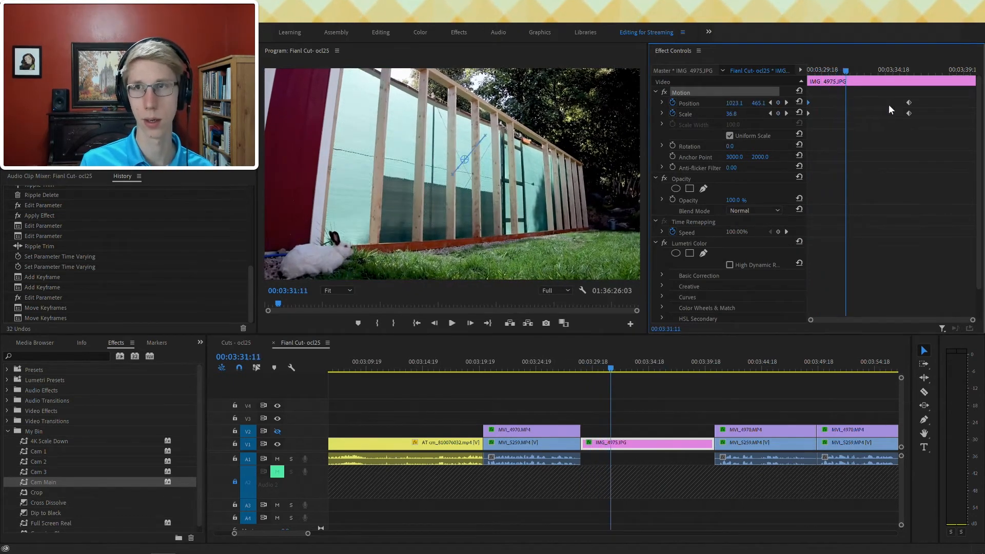
# - Move the ending position and scale keyframes to the end of IMG_4975.JPG and play back the slower zoom
pyautogui.moveTo(877, 70); pyautogui.dragTo(902, 71)
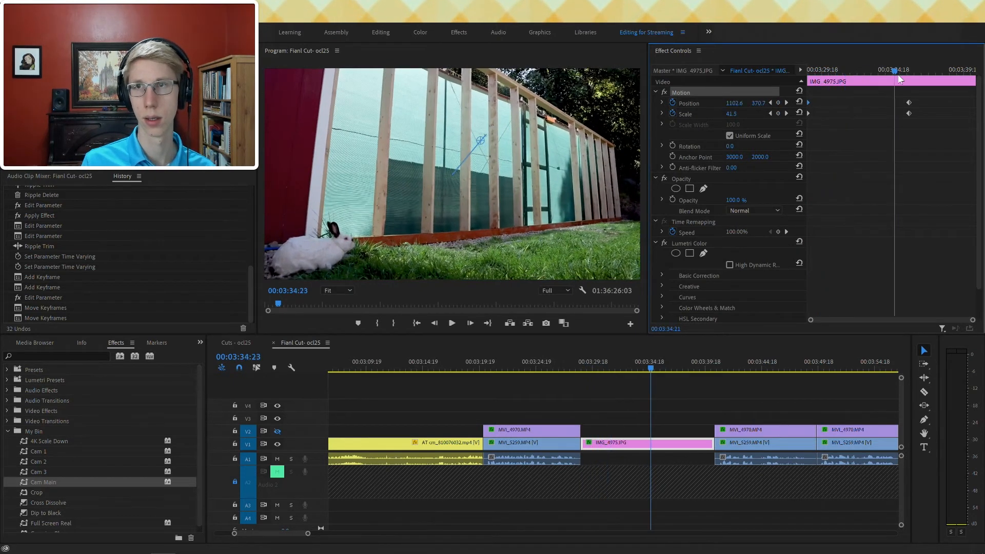
pyautogui.moveTo(908, 112); pyautogui.dragTo(973, 112)
pyautogui.moveTo(891, 80)
pyautogui.mouseDown()
pyautogui.moveTo(811, 82)
pyautogui.moveTo(937, 85)
pyautogui.moveTo(929, 70)
pyautogui.moveTo(882, 75)
pyautogui.mouseUp()
pyautogui.press('space')
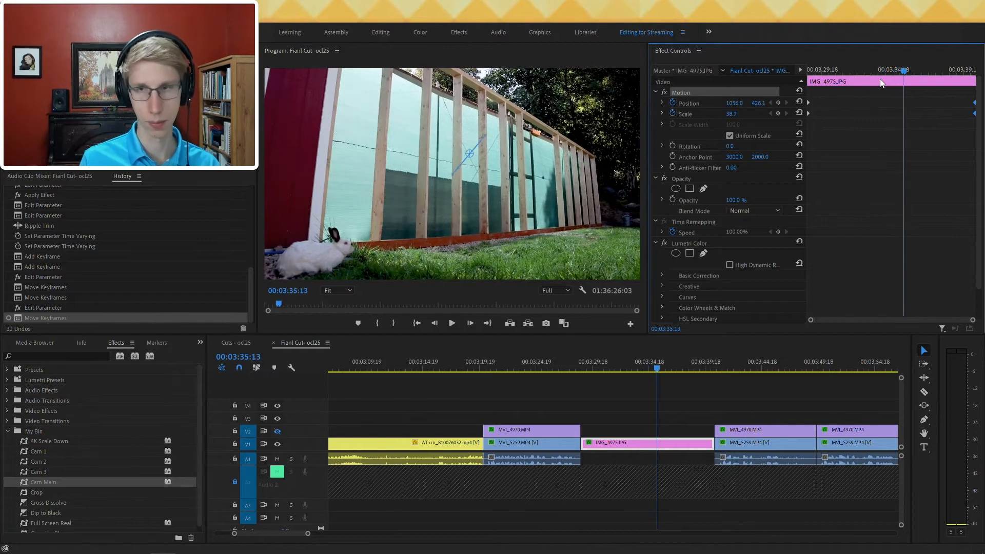
# - Ripple trim the end of IMG_4975.JPG to shorten the photo, and play across the cut
pyautogui.press('space')
pyautogui.click(650, 370)
pyautogui.press('w')
pyautogui.press('space')
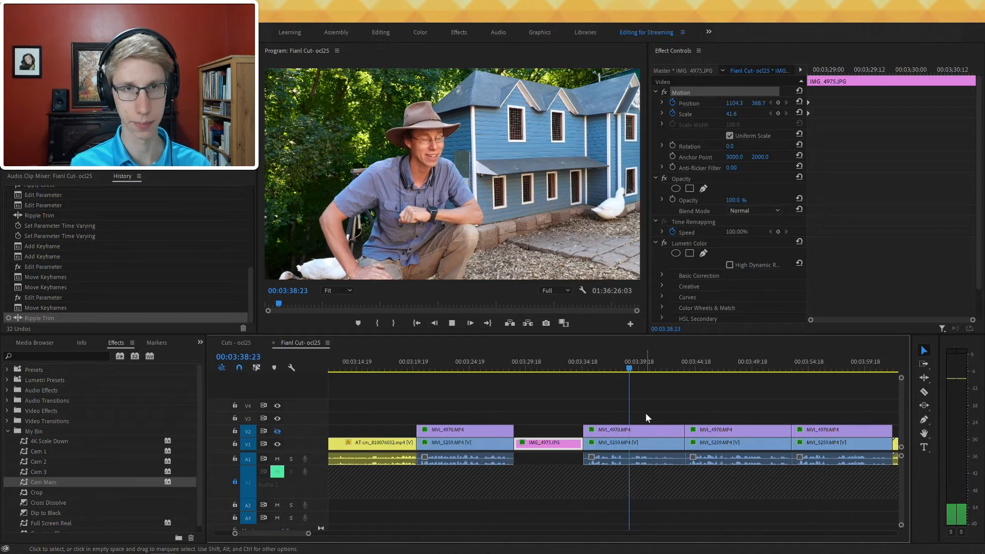
# - Ripple delete the talking segment of MVI_4970.MP4 and MVI_5259.MP4 directly after the photo, and play the next one
pyautogui.press('-')
pyautogui.press('=')
pyautogui.press('=')
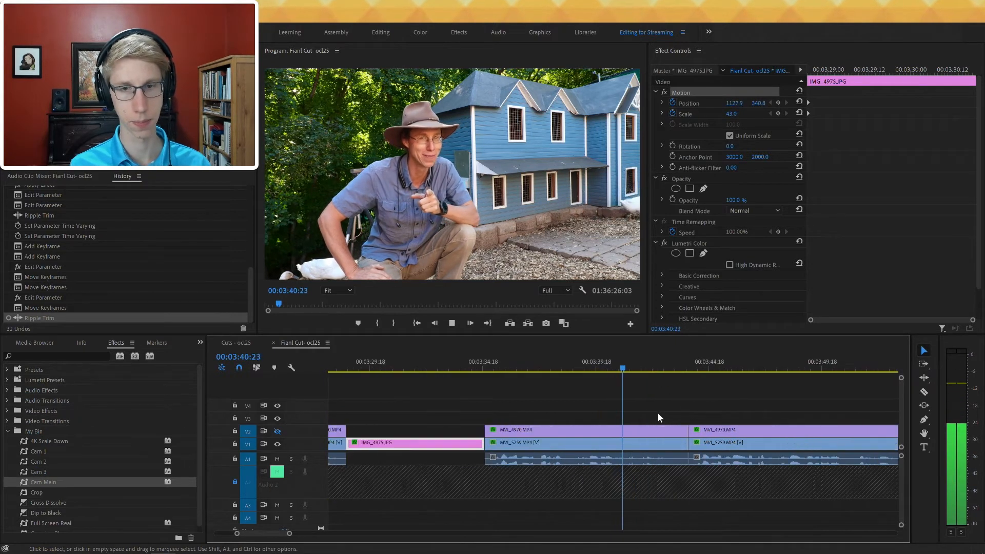
pyautogui.press('d')
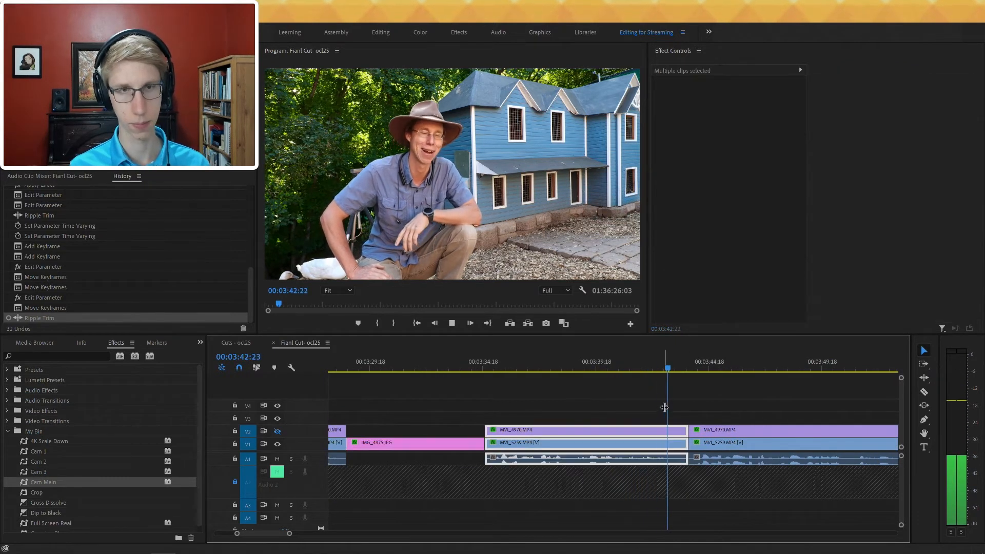
pyautogui.hotkey('shift', 'Delete')
pyautogui.press('space')
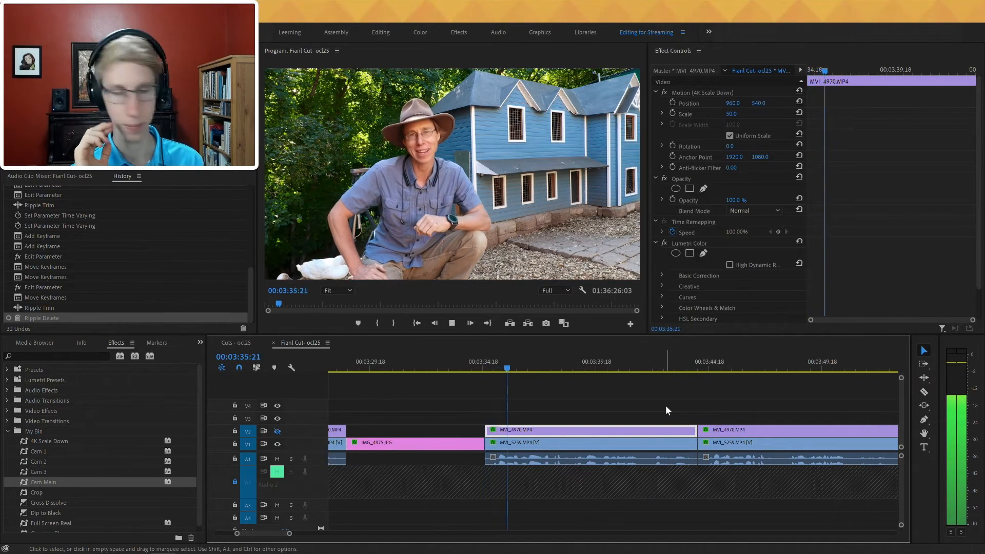
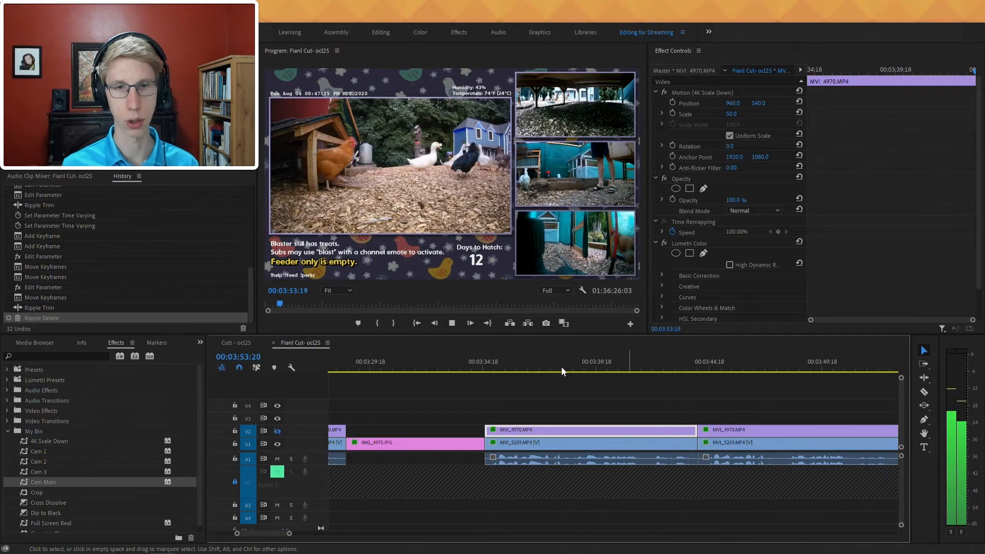
# - Replay the talking clips after the photo and split the second one on all its tracks at 00:03:48:05
pyautogui.click(485, 362)
pyautogui.press('-')
pyautogui.moveTo(432, 367); pyautogui.dragTo(398, 365)
pyautogui.press('space')
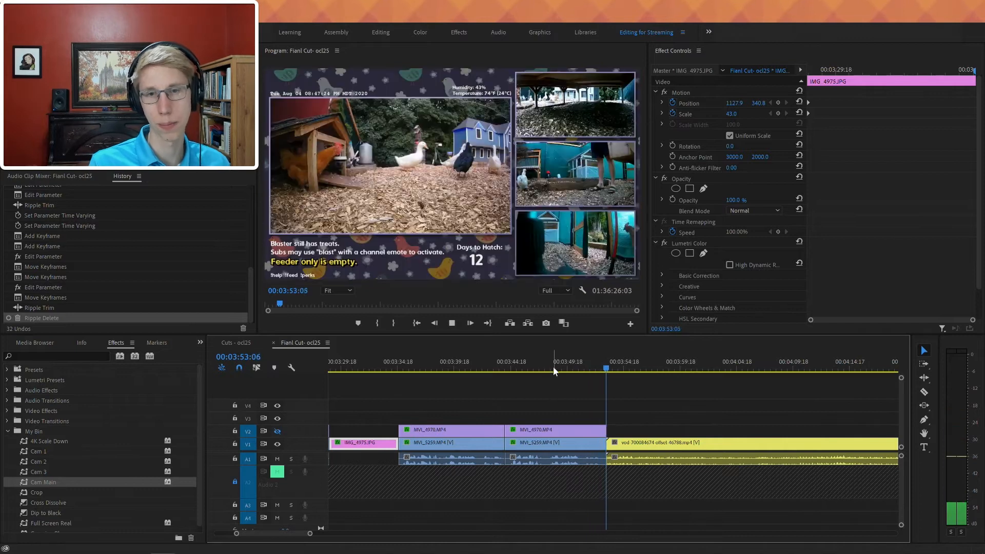
pyautogui.click(554, 365)
pyautogui.moveTo(557, 357); pyautogui.dragTo(534, 356)
pyautogui.press('space')
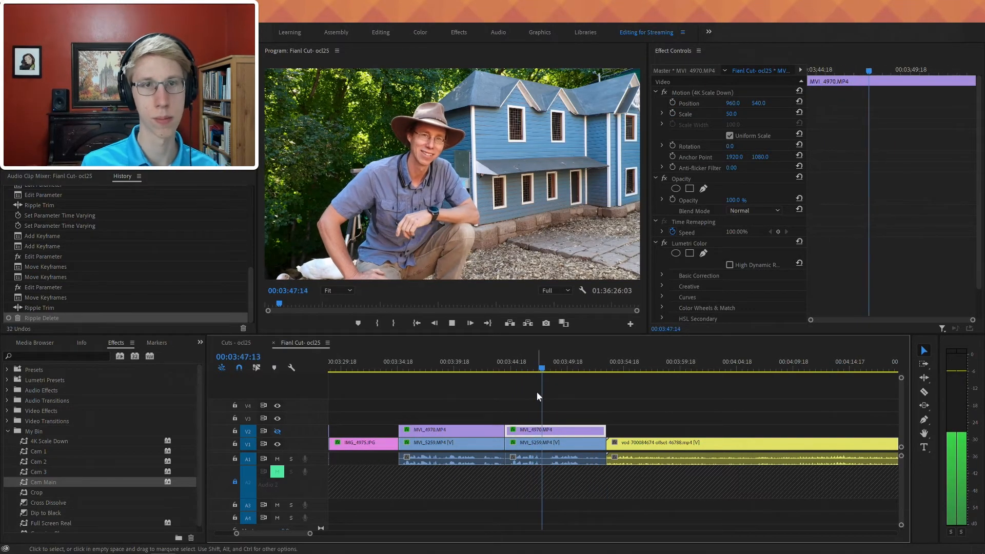
pyautogui.click(551, 369)
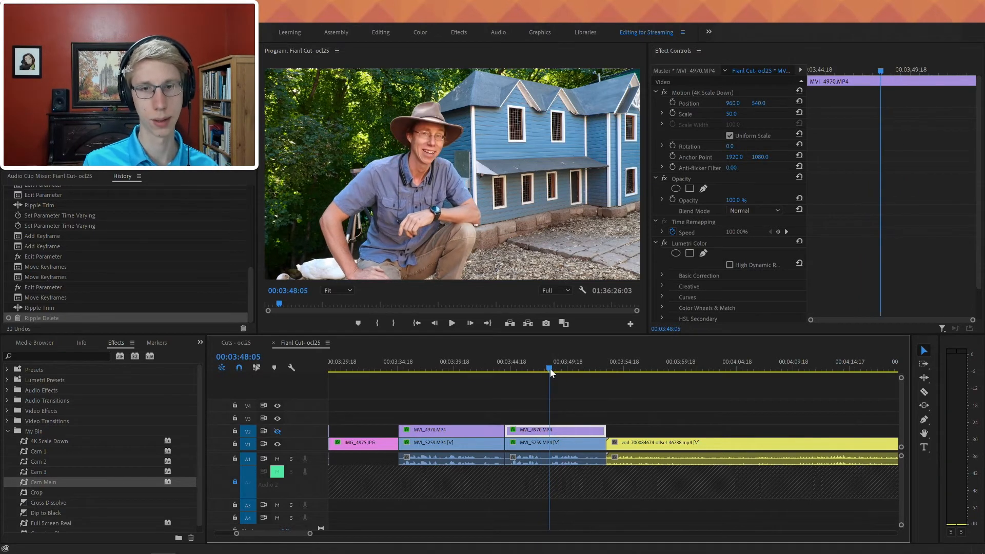
pyautogui.hotkey('ctrl', 'k')
# - Ripple trim the first talking clip's end at 00:03:38:12, ripple delete the short segment following it, and replay the cut
pyautogui.click(455, 369)
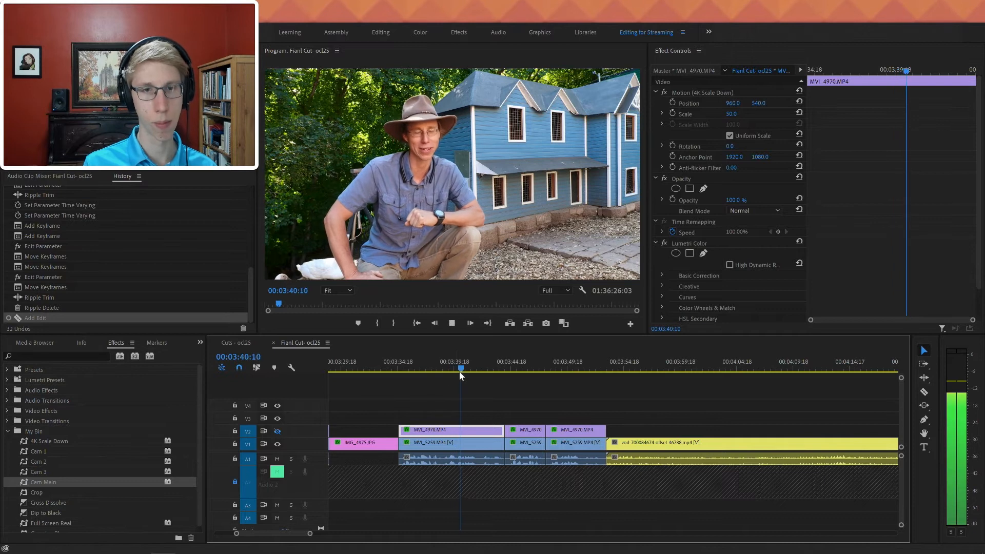
pyautogui.click(443, 366)
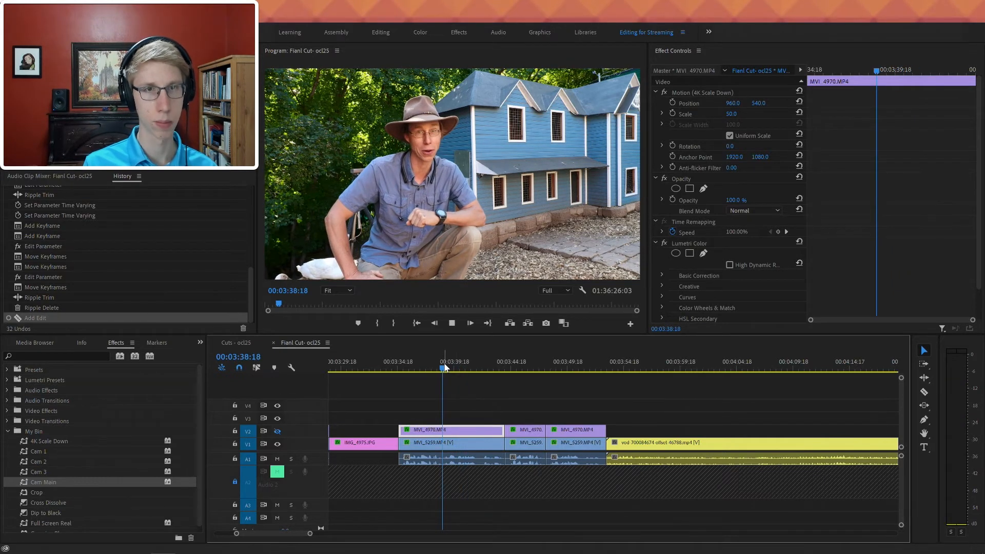
pyautogui.click(440, 370)
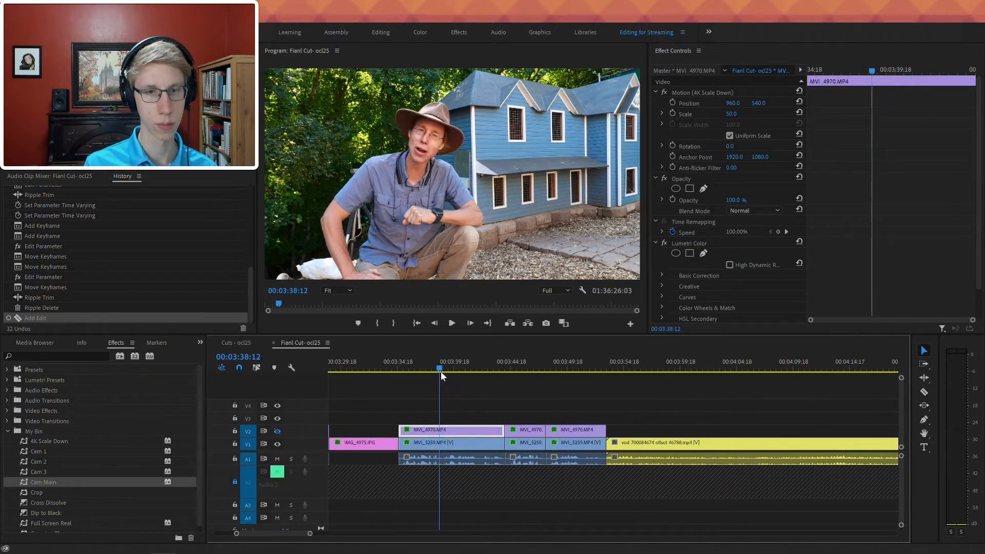
pyautogui.press('w')
pyautogui.click(454, 362)
pyautogui.press('d')
pyautogui.hotkey('shift', 'Delete')
pyautogui.click(406, 359)
pyautogui.moveTo(400, 369); pyautogui.dragTo(391, 368)
pyautogui.press('space')
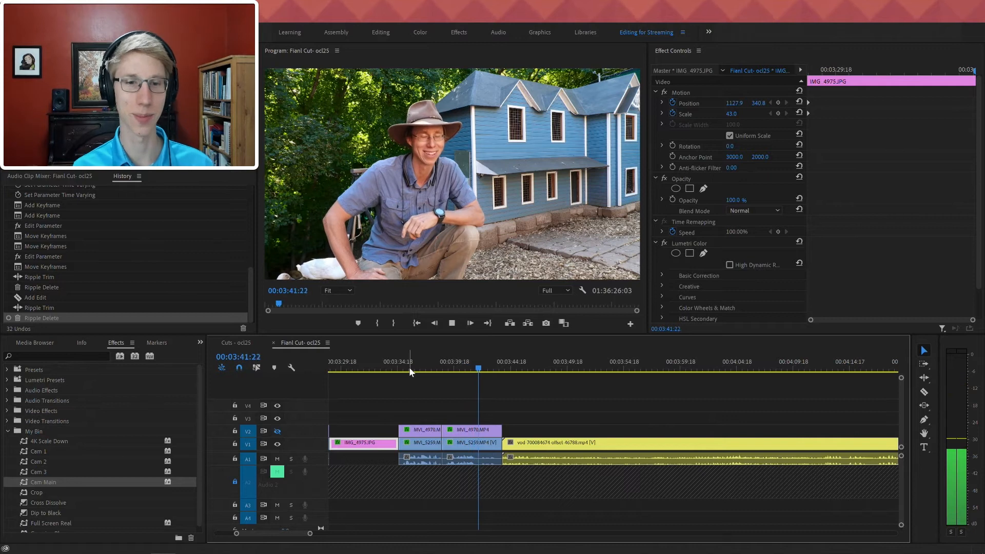
# - Set the MVI_5259.MP4 clip right after the photo to scale 68.0 and position about 1036.1, 537.4, and preview it
pyautogui.click(420, 369)
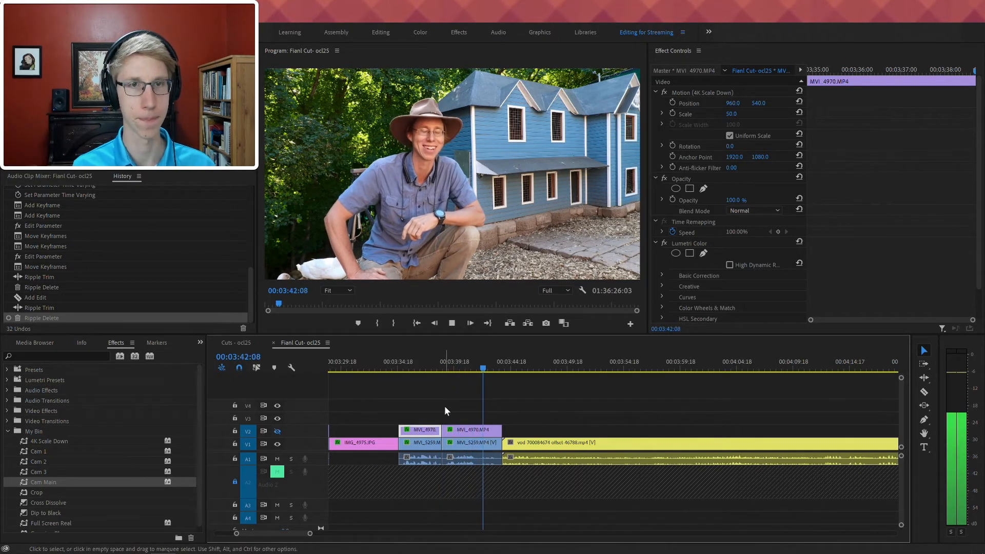
pyautogui.click(451, 366)
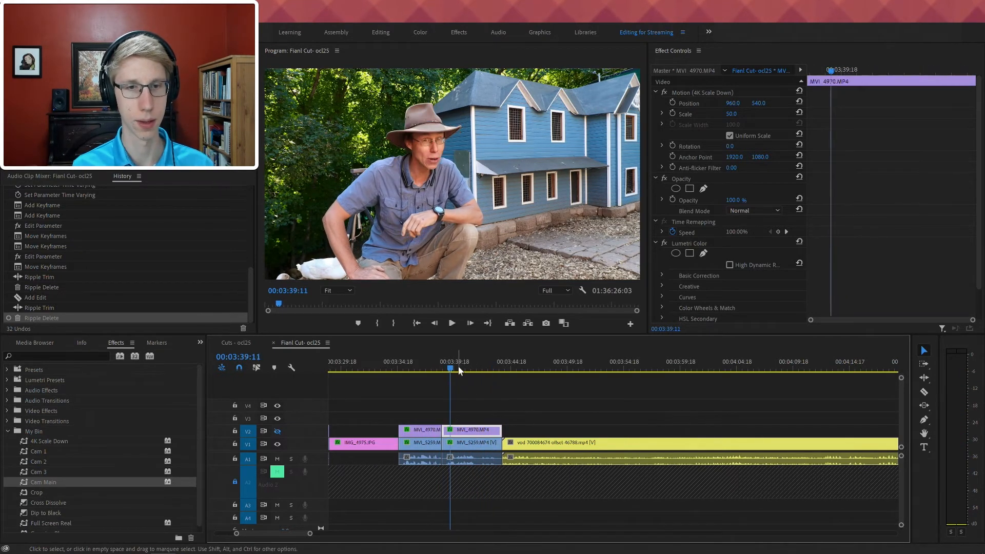
pyautogui.click(429, 359)
pyautogui.click(430, 445)
pyautogui.click(751, 93)
pyautogui.moveTo(732, 114)
pyautogui.mouseDown()
pyautogui.moveTo(711, 115)
pyautogui.moveTo(742, 115)
pyautogui.mouseUp()
pyautogui.moveTo(566, 151); pyautogui.dragTo(580, 151)
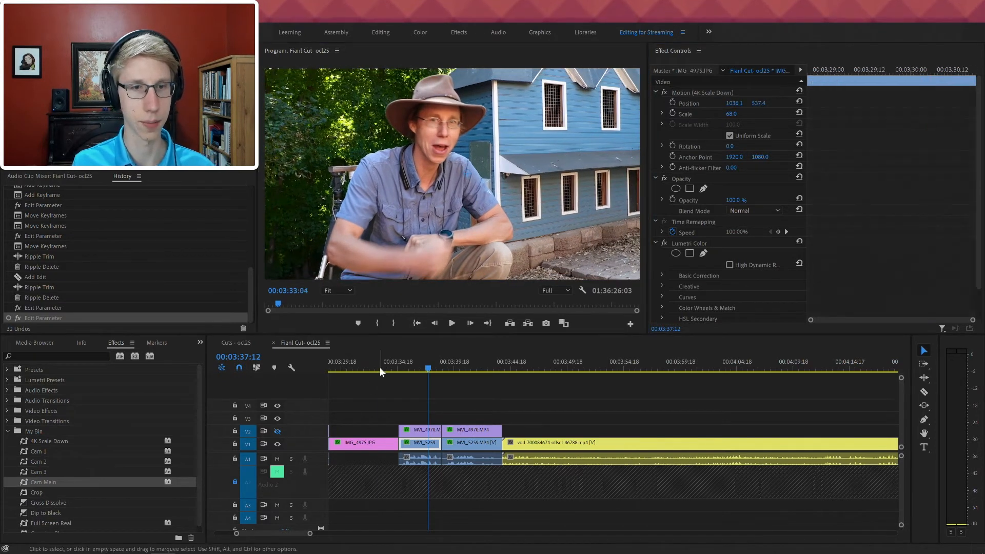
pyautogui.click(388, 366)
pyautogui.press('space')
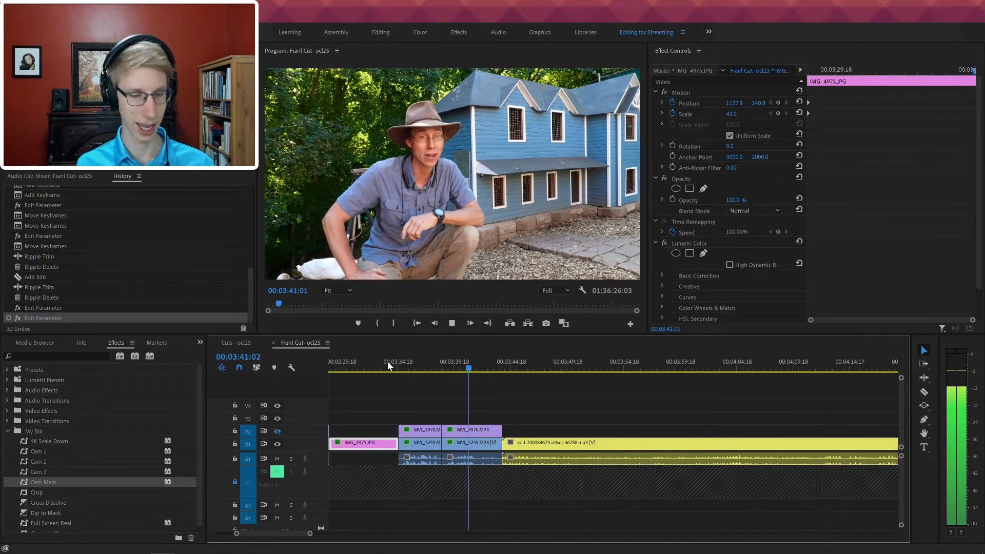
# - Play through the vod-700084674 livestream clip and split it at 00:03:57:09 and again a few seconds earlier
pyautogui.keyDown('alt'); pyautogui.scroll(-2, 571, 406); pyautogui.keyUp('alt')
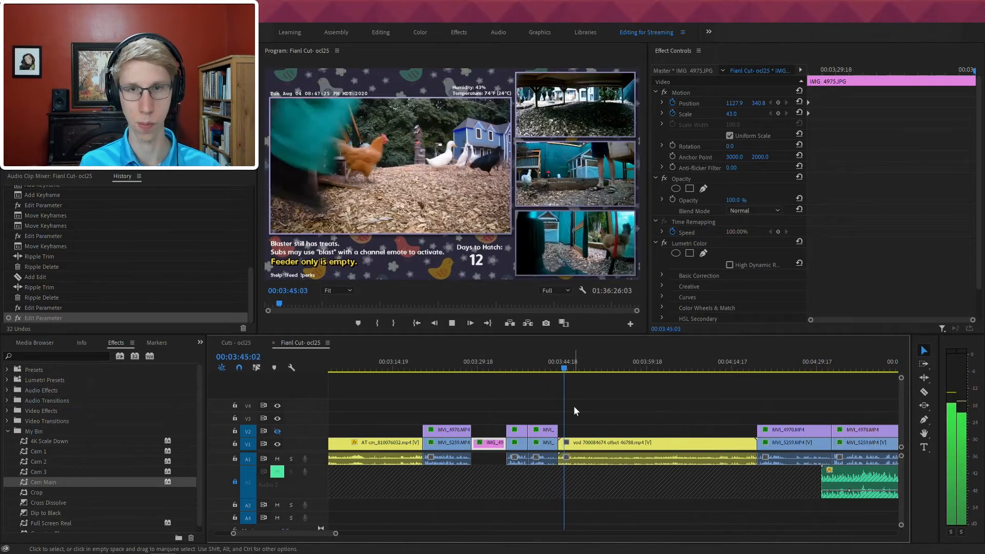
pyautogui.scroll(-3, 585, 410)
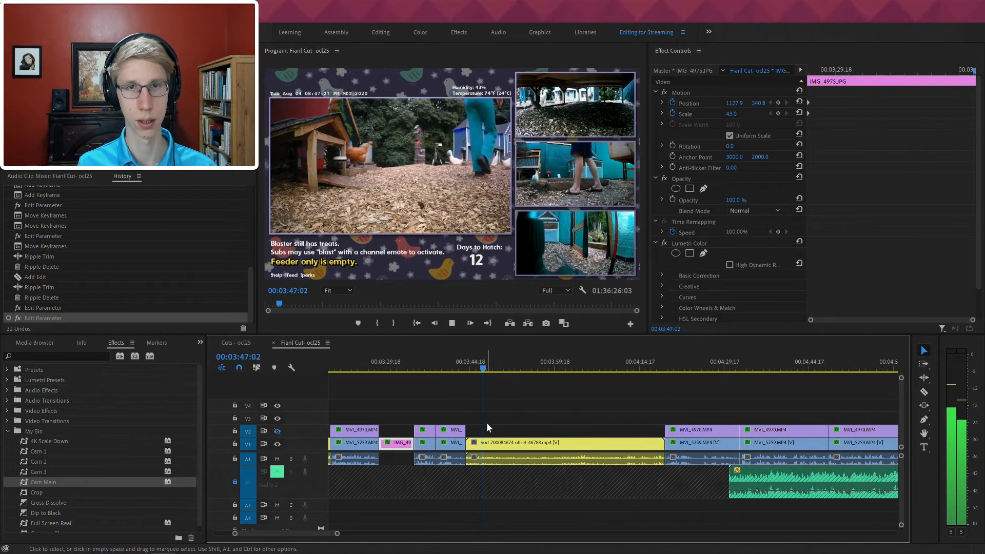
pyautogui.keyDown('alt'); pyautogui.scroll(3, 486, 422); pyautogui.keyUp('alt')
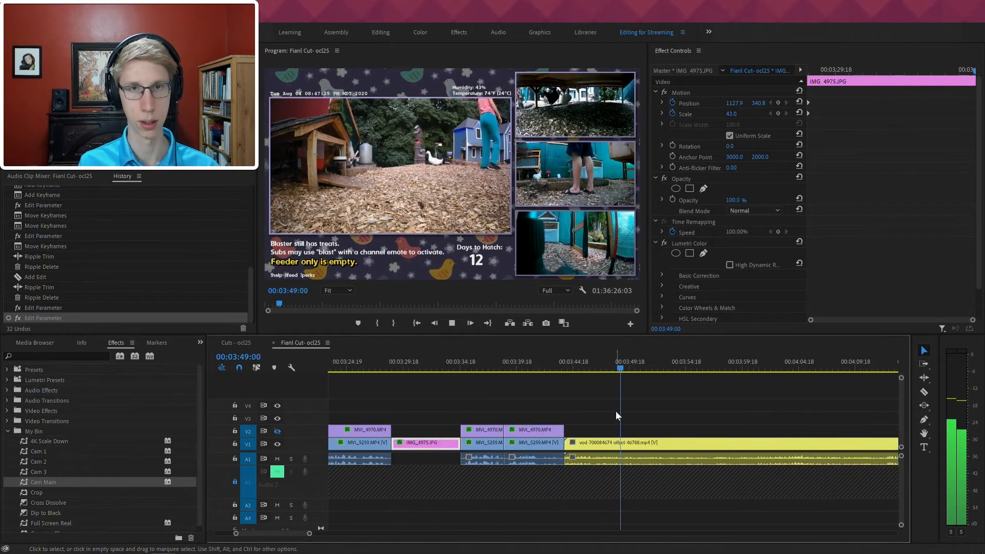
pyautogui.scroll(-3, 616, 411)
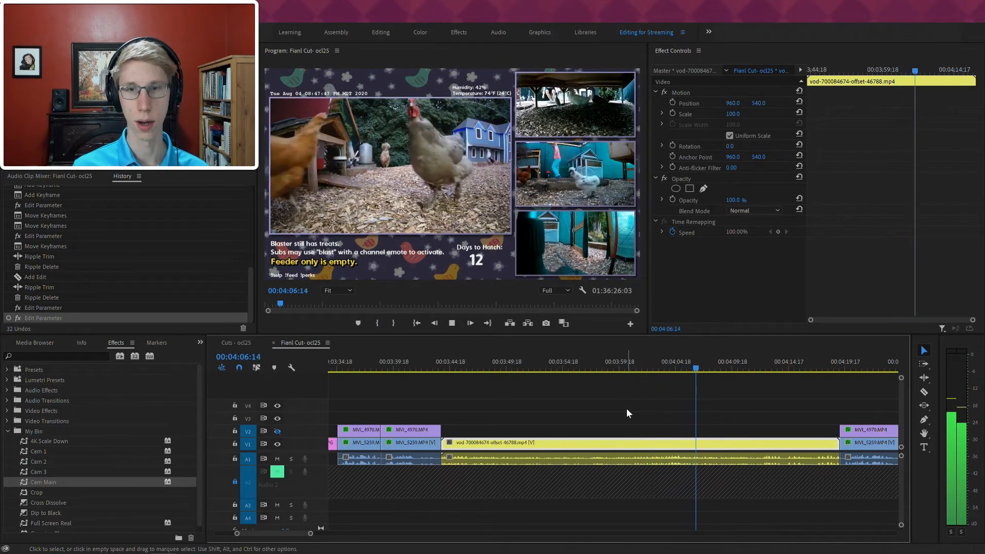
pyautogui.click(635, 369)
pyautogui.moveTo(629, 369); pyautogui.dragTo(592, 378)
pyautogui.press('c')
pyautogui.click(592, 436)
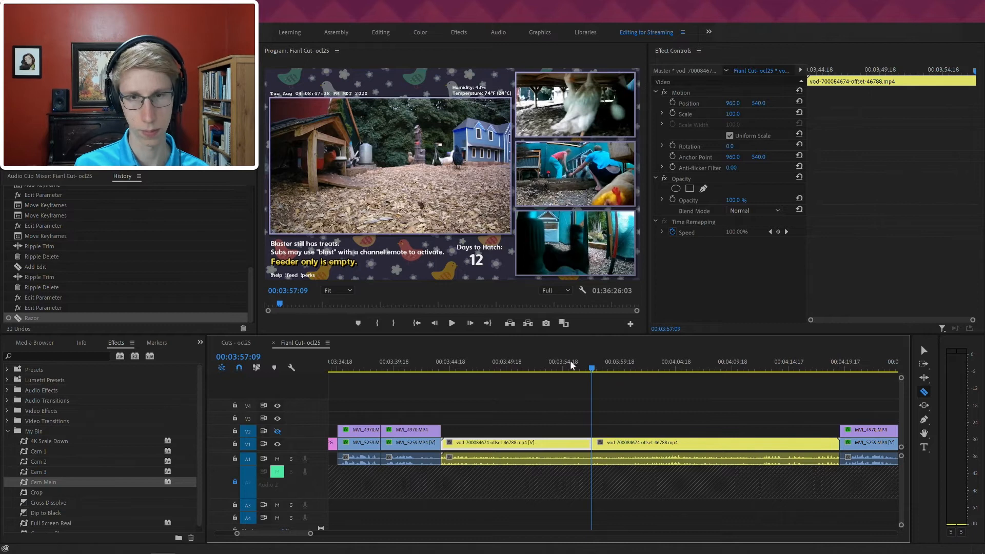
pyautogui.click(551, 431)
pyautogui.press('v')
# - Split the livestream clip at 00:03:59:18, apply the Cam 2 preset to its two short middle segments, and save the project
pyautogui.click(619, 363)
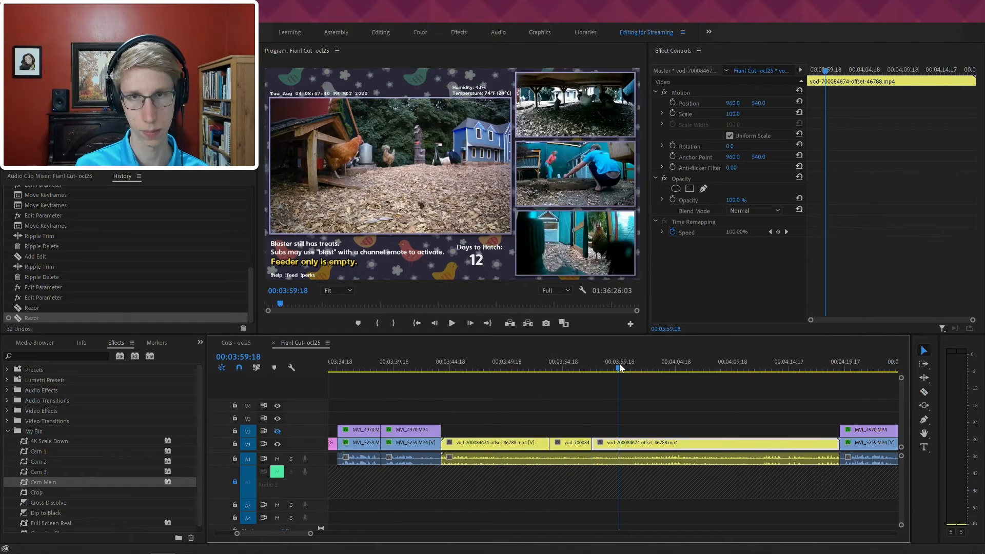
pyautogui.press('c')
pyautogui.click(619, 440)
pyautogui.press('v')
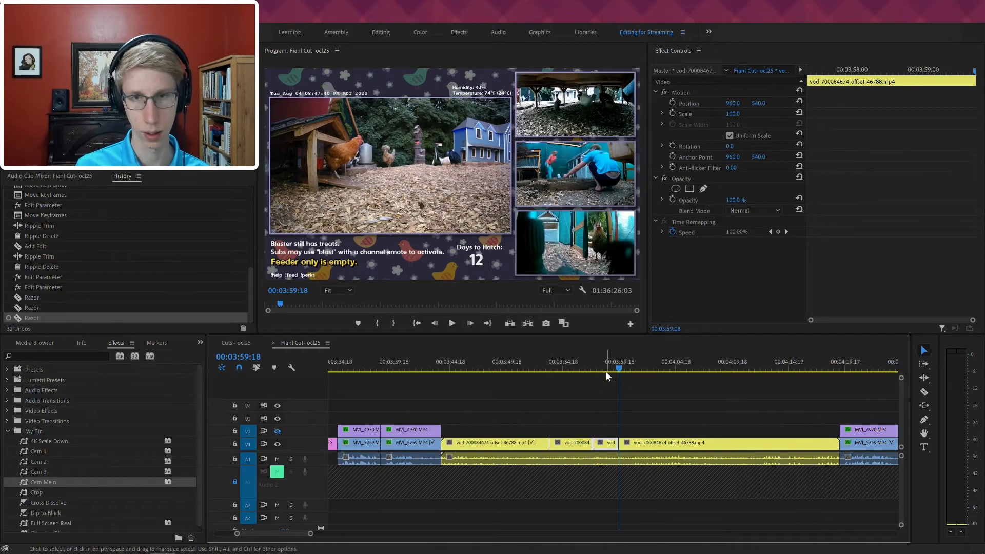
pyautogui.click(607, 369)
pyautogui.click(41, 462)
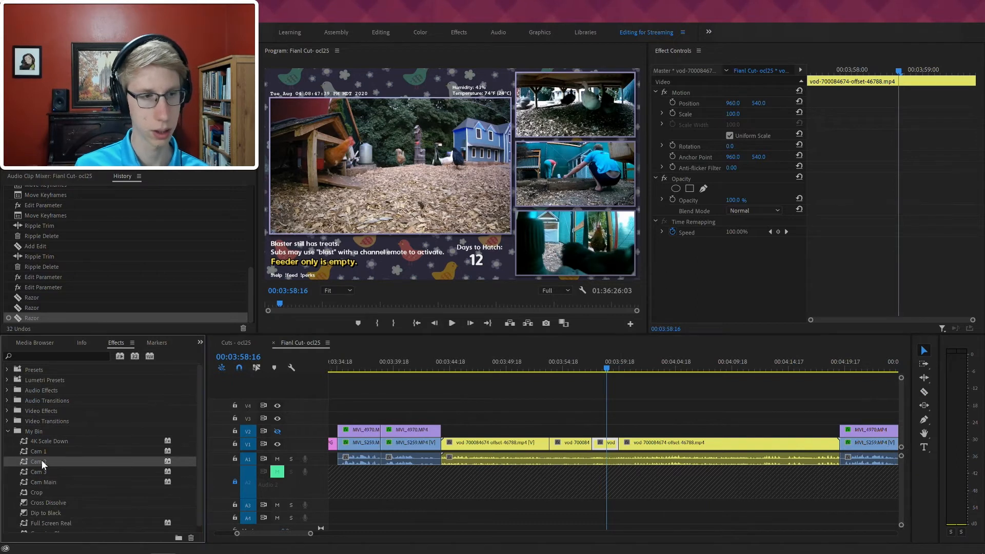
pyautogui.moveTo(579, 441); pyautogui.dragTo(608, 444)
pyautogui.hotkey('ctrl', 's')
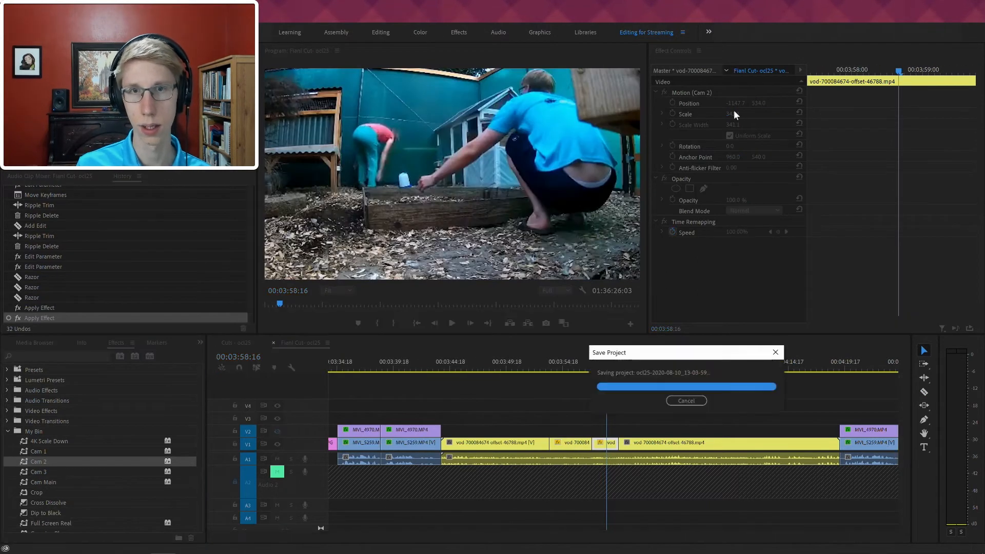
# - Zoom the second Cam 2 segment to scale 1060.1, reposition it to about -4465.7, 610.0, and play it
pyautogui.moveTo(734, 114); pyautogui.dragTo(949, 114)
pyautogui.click(442, 172)
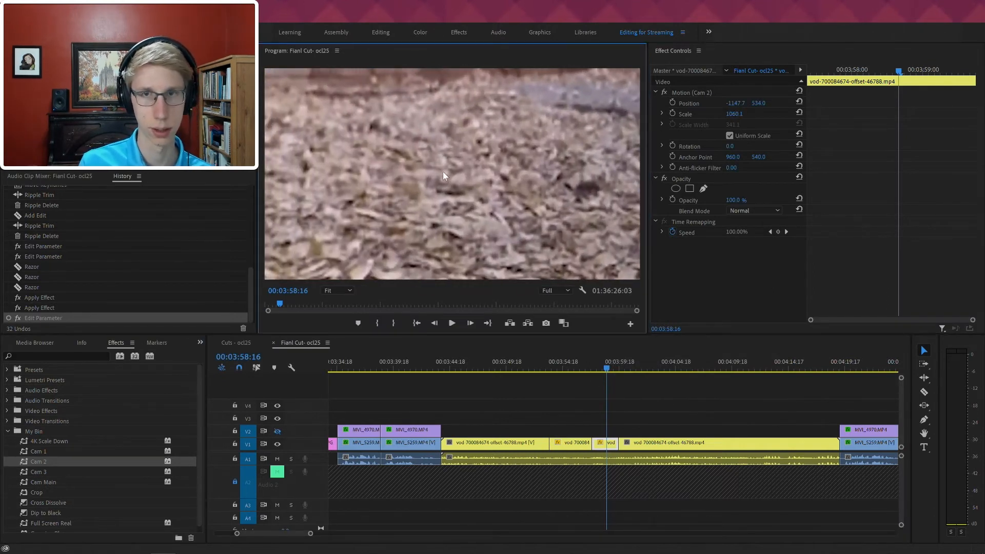
pyautogui.click(713, 92)
pyautogui.moveTo(620, 125); pyautogui.dragTo(284, 227)
pyautogui.press('space')
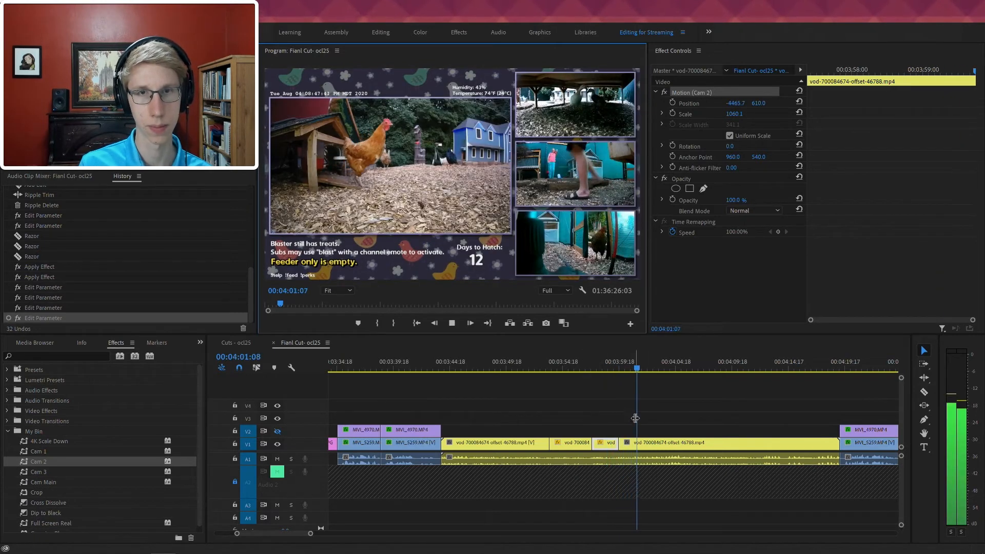
# - Split the livestream clip at 00:04:01:23 and apply the Cam 3 preset to the short segment before the cut
pyautogui.press('space')
pyautogui.click(644, 443)
pyautogui.press('v')
pyautogui.moveTo(47, 472); pyautogui.dragTo(422, 447)
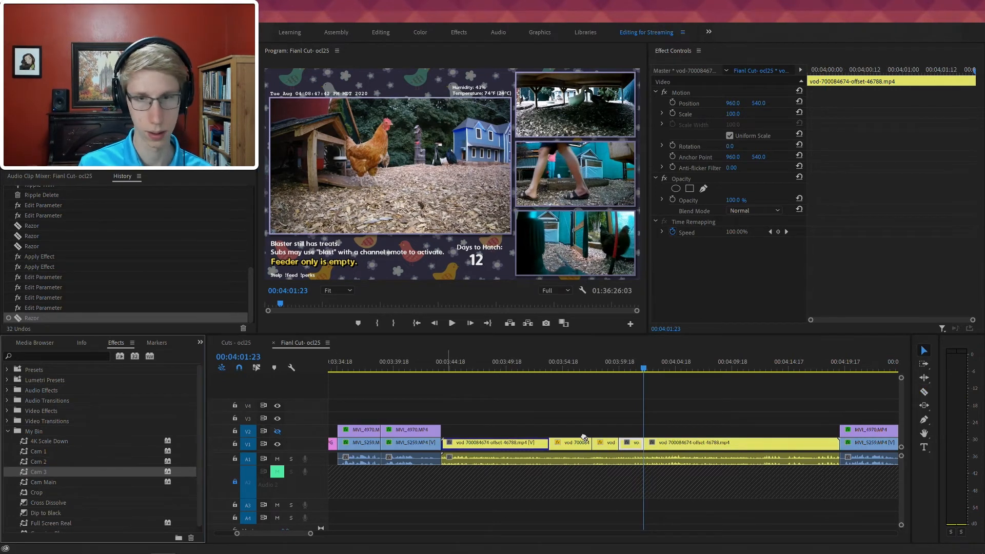
pyautogui.moveTo(644, 443); pyautogui.dragTo(634, 443)
# - Review the opening of the livestream clip and ripple trim about two seconds off its start
pyautogui.click(448, 368)
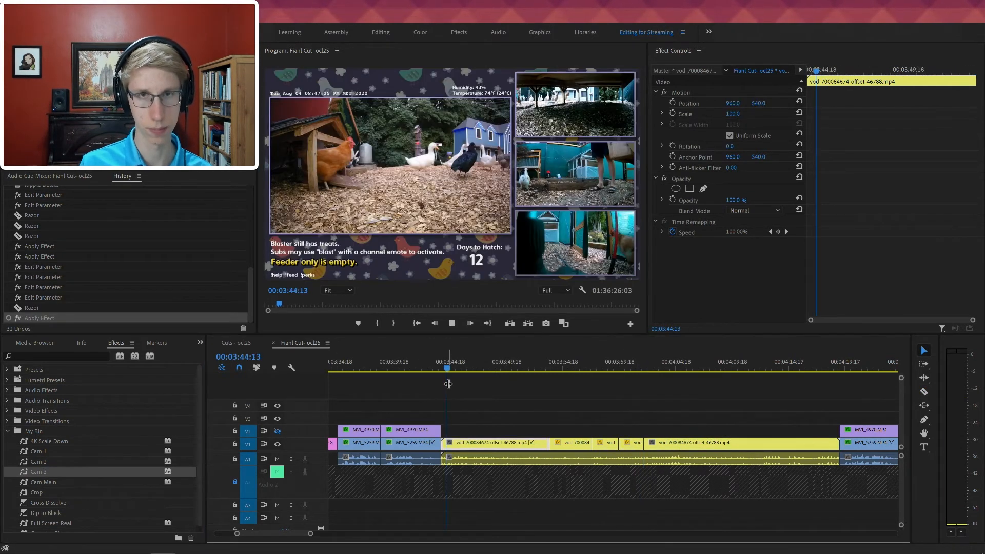
pyautogui.press('space')
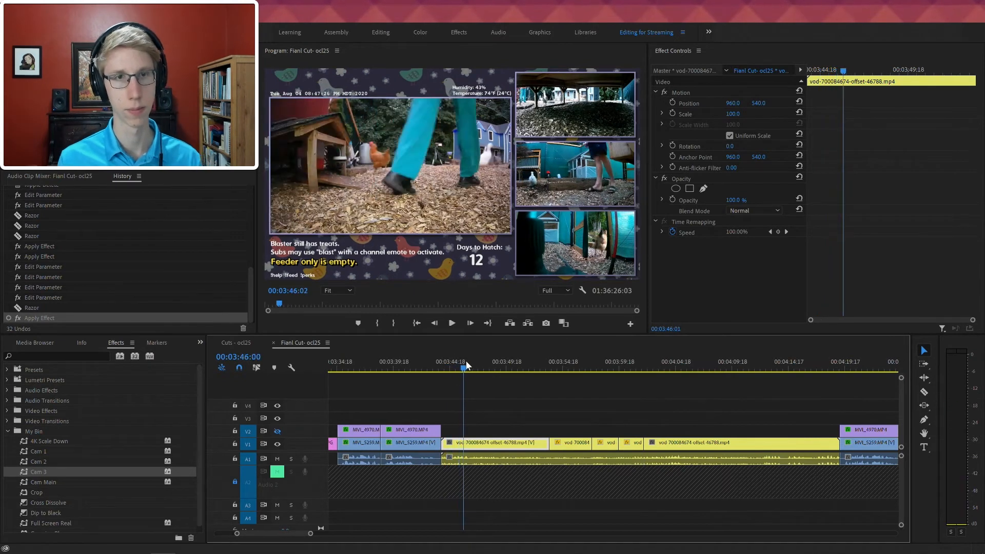
pyautogui.click(460, 366)
pyautogui.press('space')
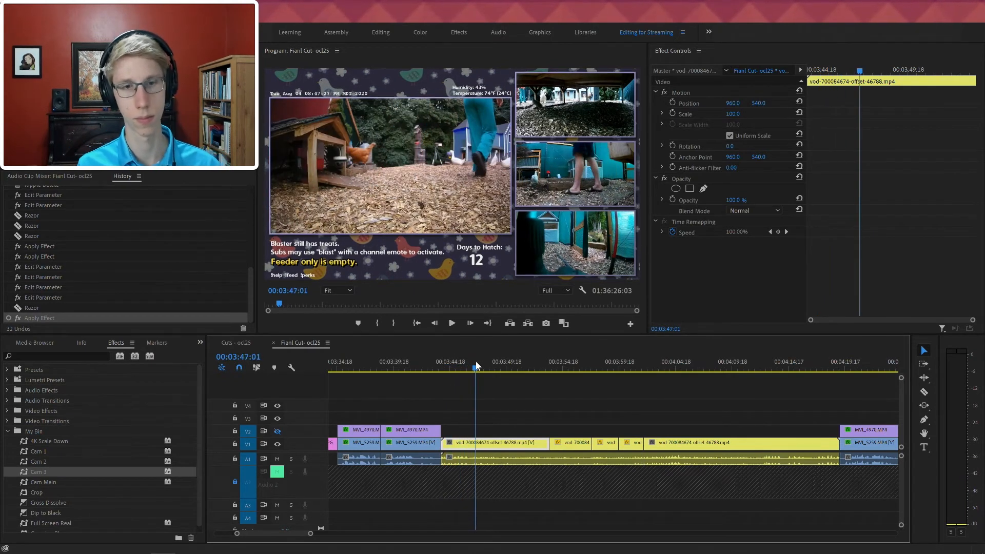
pyautogui.press('q')
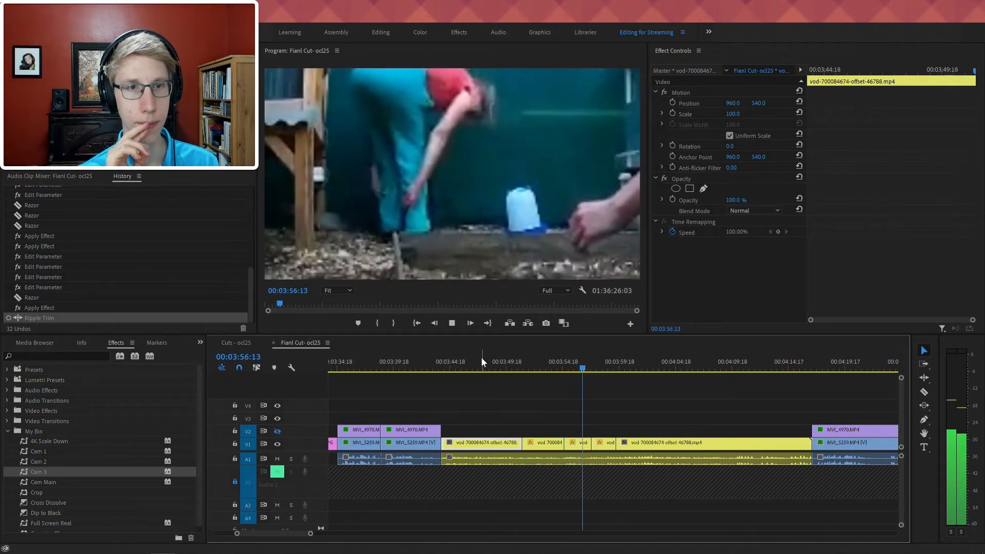
# - Replace the Cam 3 framing on the segment at 00:03:58:03 with the Cam 2 preset and play on
pyautogui.press('space')
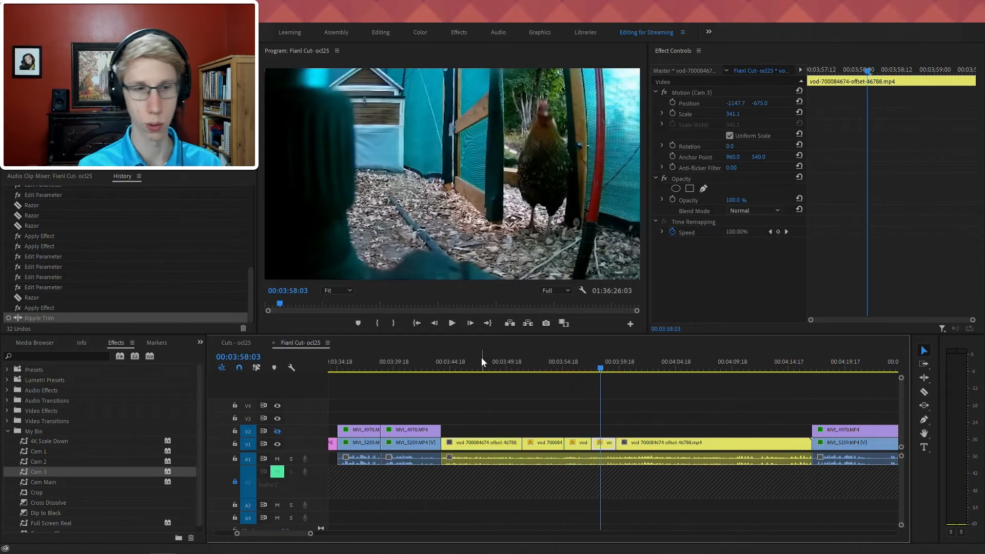
pyautogui.click(44, 461)
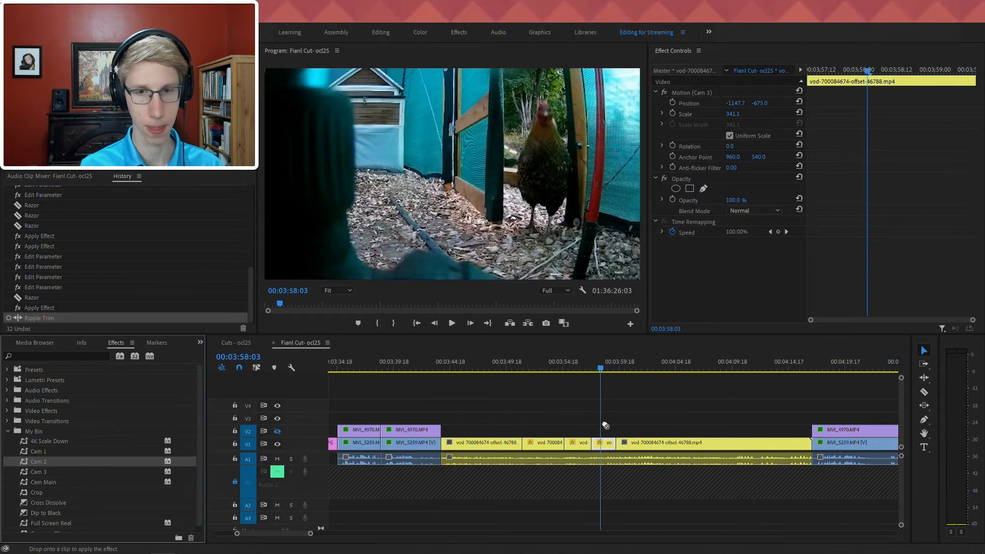
pyautogui.moveTo(605, 426); pyautogui.dragTo(604, 444)
pyautogui.press('space')
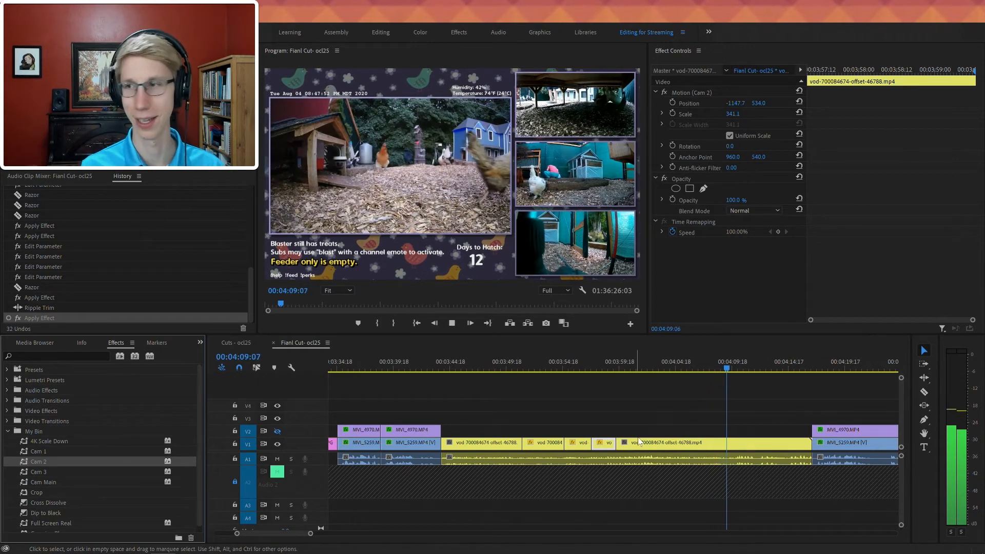
# - Review the last livestream segment from about 00:04:06 and ripple trim its end at 00:04:07:10
pyautogui.moveTo(655, 368); pyautogui.dragTo(738, 368)
pyautogui.press('space')
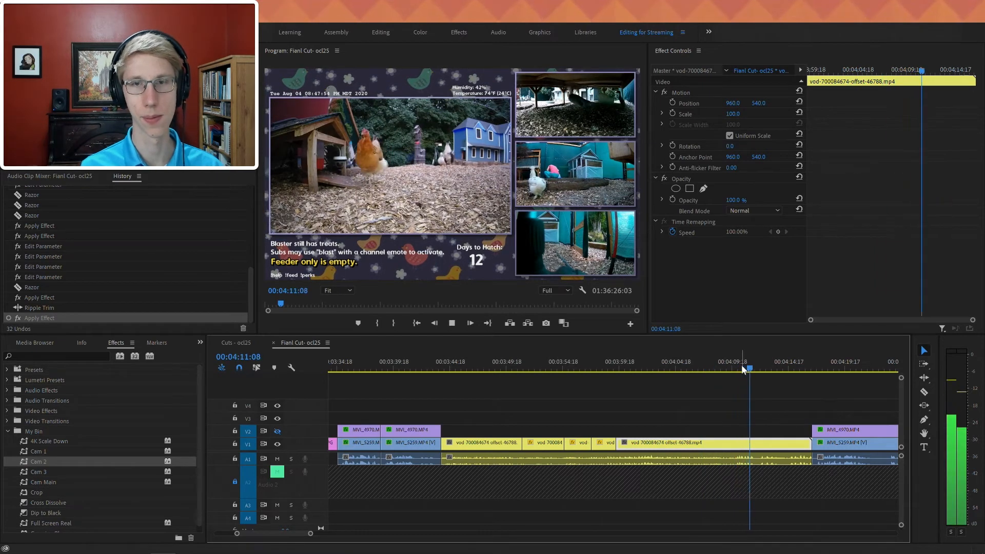
pyautogui.click(627, 365)
pyautogui.press('space')
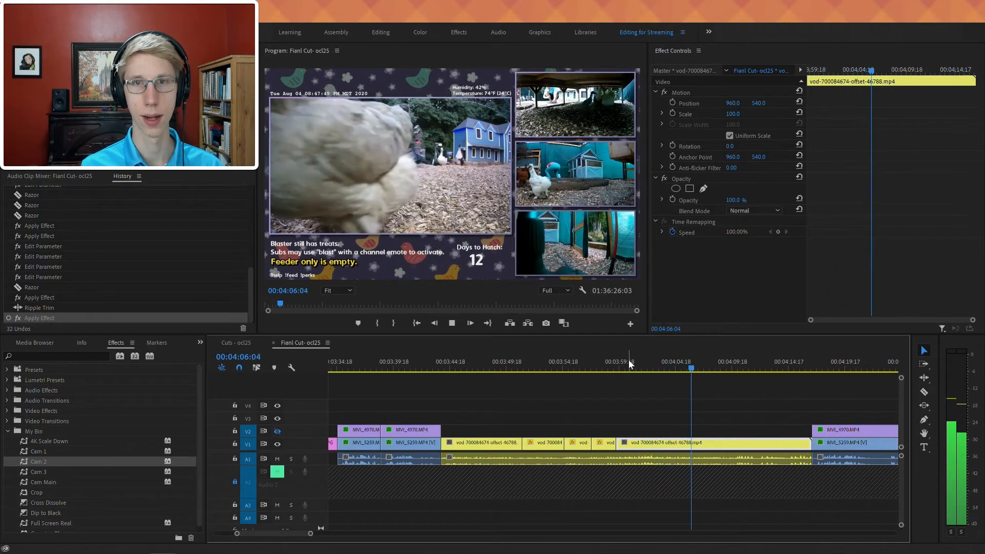
pyautogui.press('space')
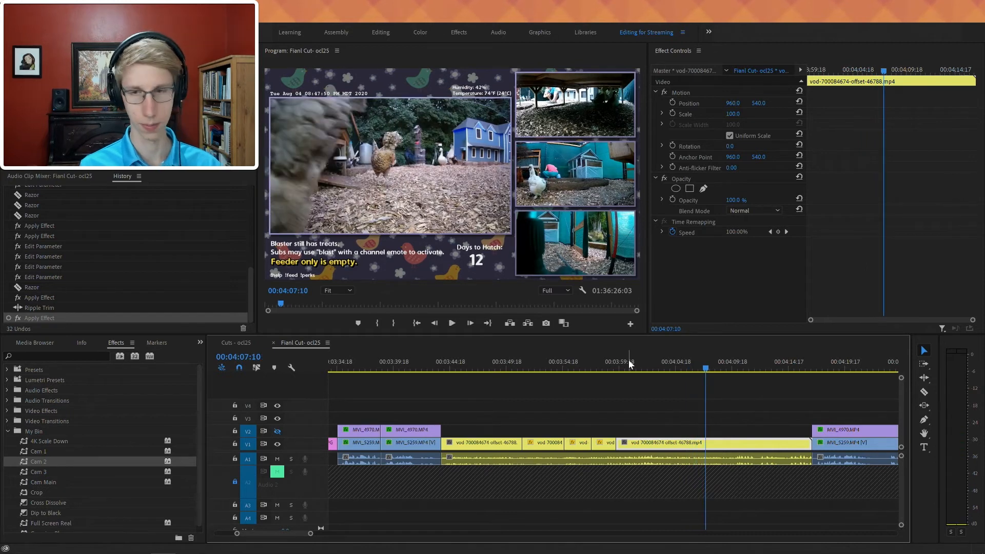
pyautogui.press('w')
pyautogui.press('space')
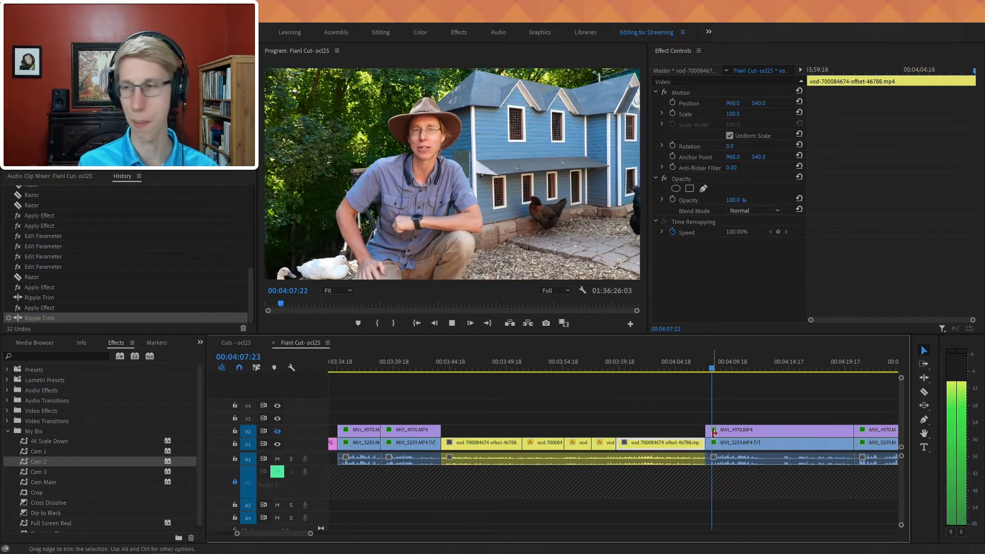
# - Play the talking shot after the livestream clip and split its V2 MVI_4970.MP4 clip at 00:04:10:17
pyautogui.press('-')
pyautogui.press('-')
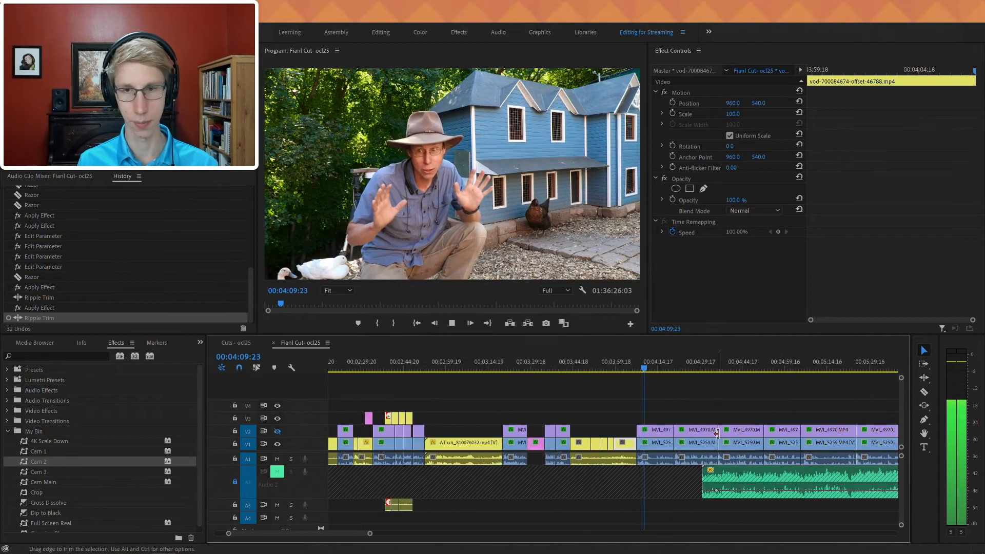
pyautogui.press('-')
pyautogui.press('-')
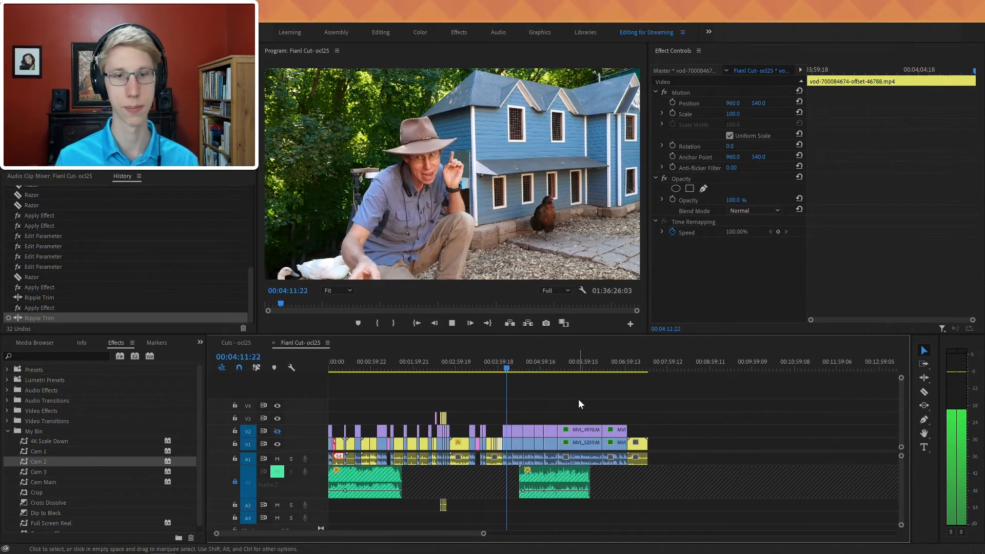
pyautogui.press('=')
pyautogui.press('=')
pyautogui.press('=')
pyautogui.press('=')
pyautogui.press('=')
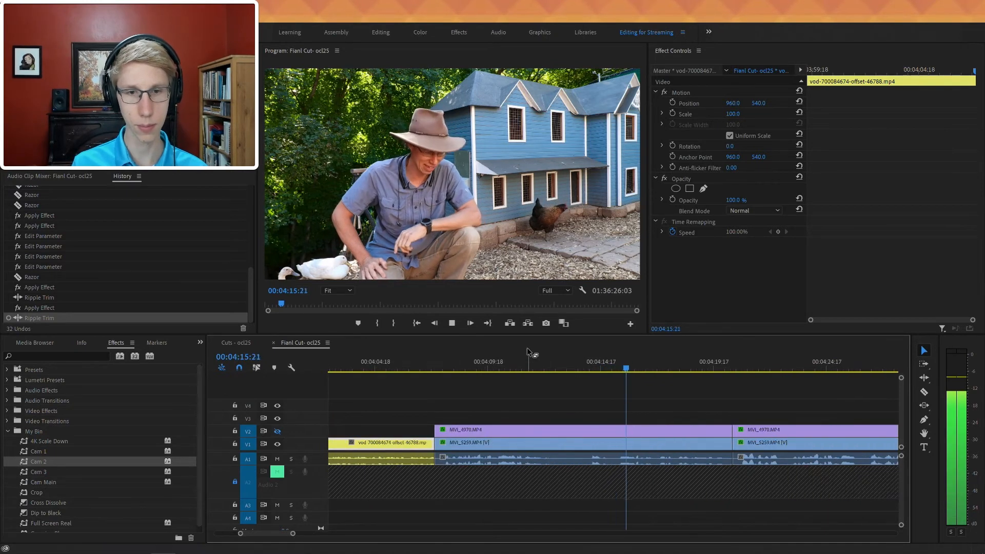
pyautogui.click(466, 358)
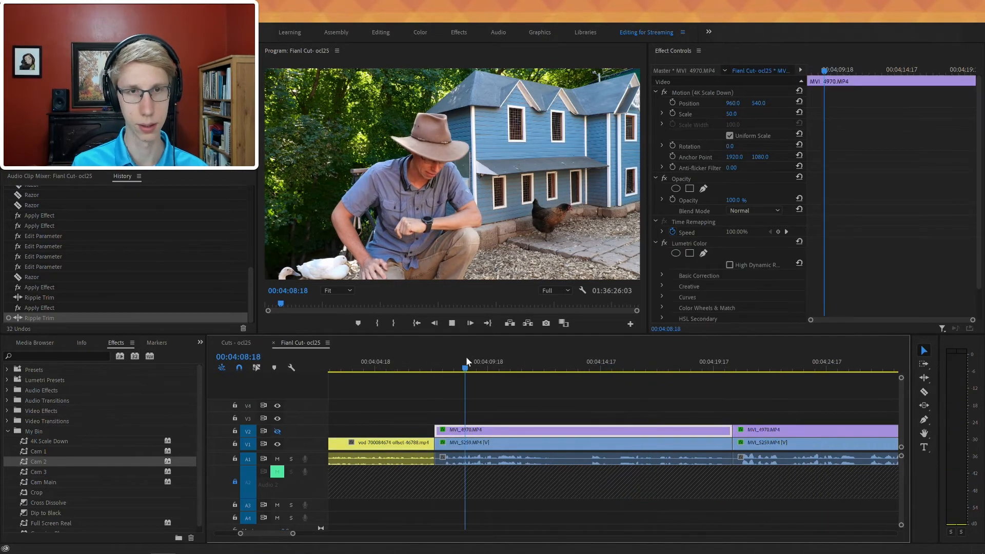
pyautogui.press('space')
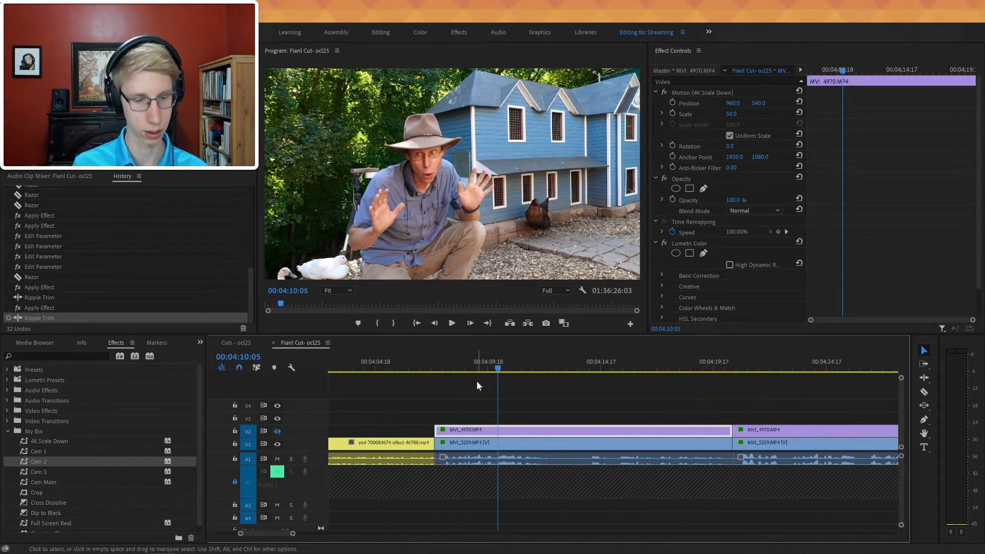
pyautogui.press('space')
pyautogui.press('c')
pyautogui.click(511, 430)
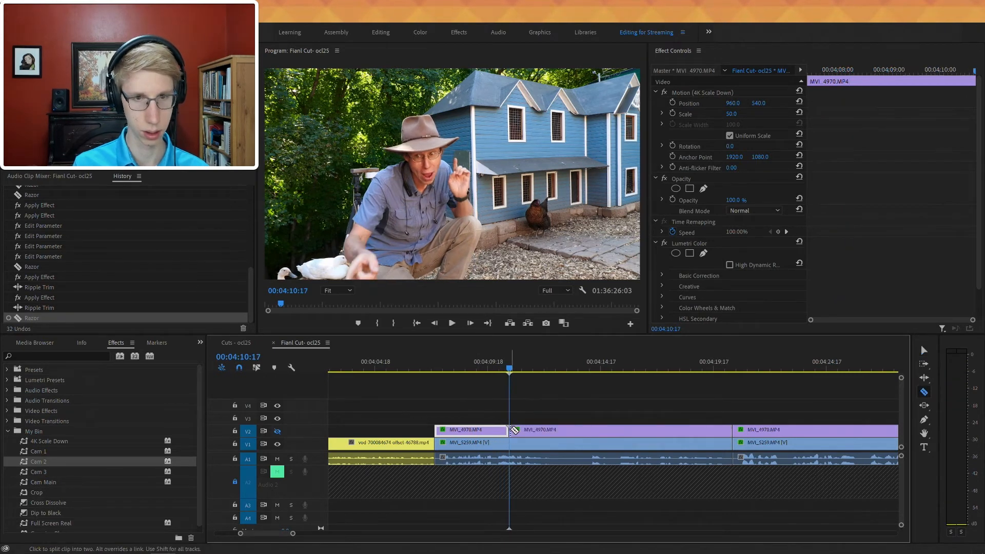
# - Split the V2 clip again at about 00:04:14, raise the middle piece to V3, and play it from 00:04:10:23
pyautogui.press('space')
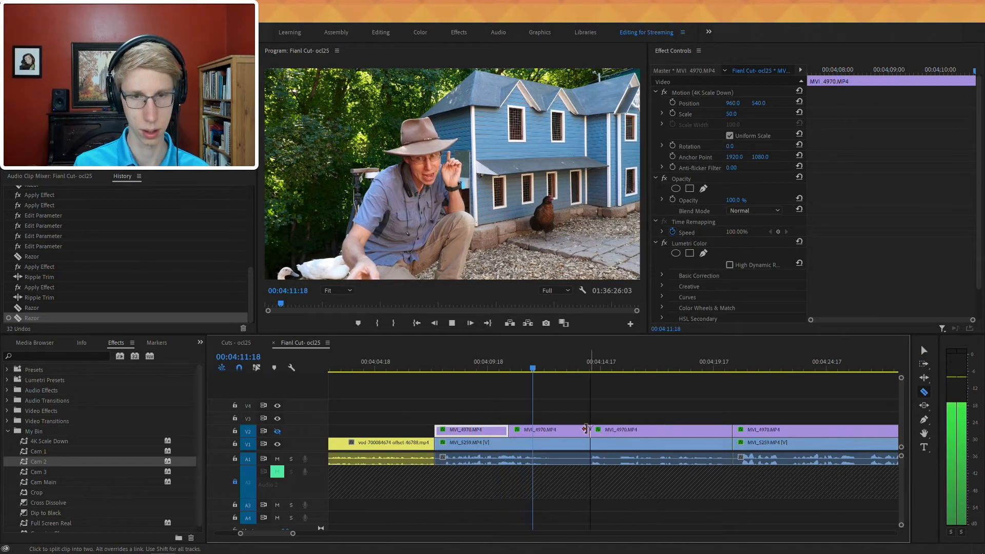
pyautogui.click(589, 430)
pyautogui.press('v')
pyautogui.click(578, 427)
pyautogui.moveTo(578, 427); pyautogui.dragTo(578, 417)
pyautogui.click(515, 360)
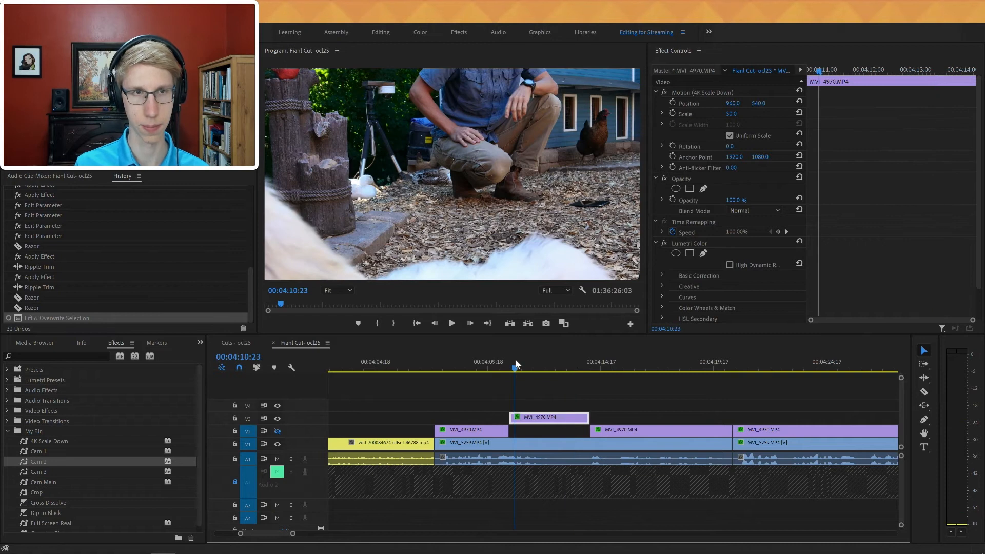
pyautogui.press('space')
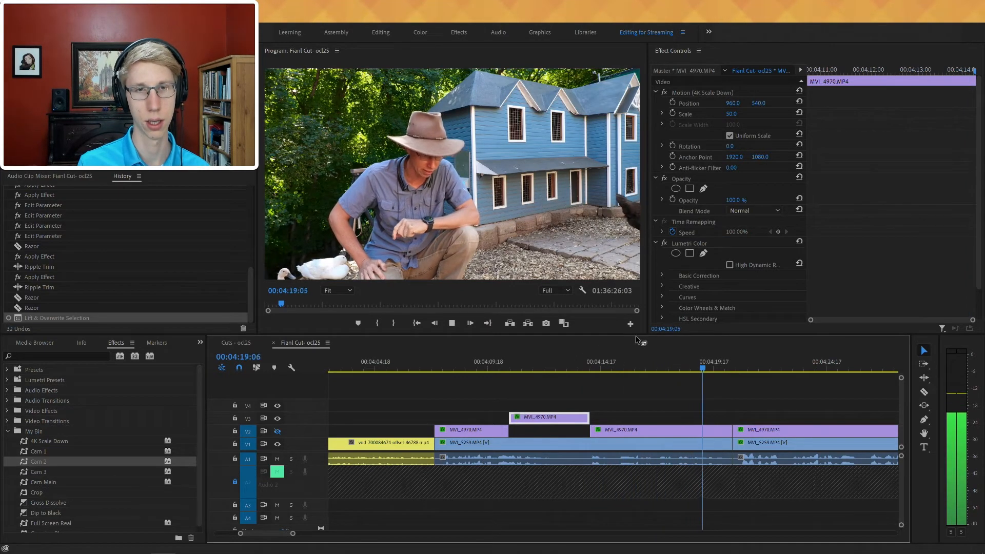
# - Play through the following talking shots and delete the one between about 00:04:20 and 00:04:36 from V1, V2 and A1
pyautogui.click(652, 360)
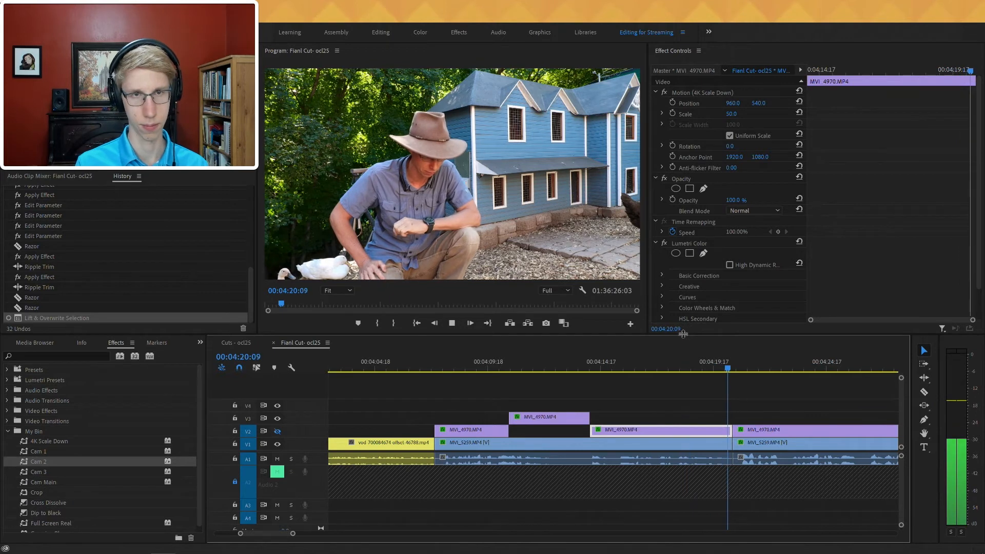
pyautogui.scroll(-3, 695, 384)
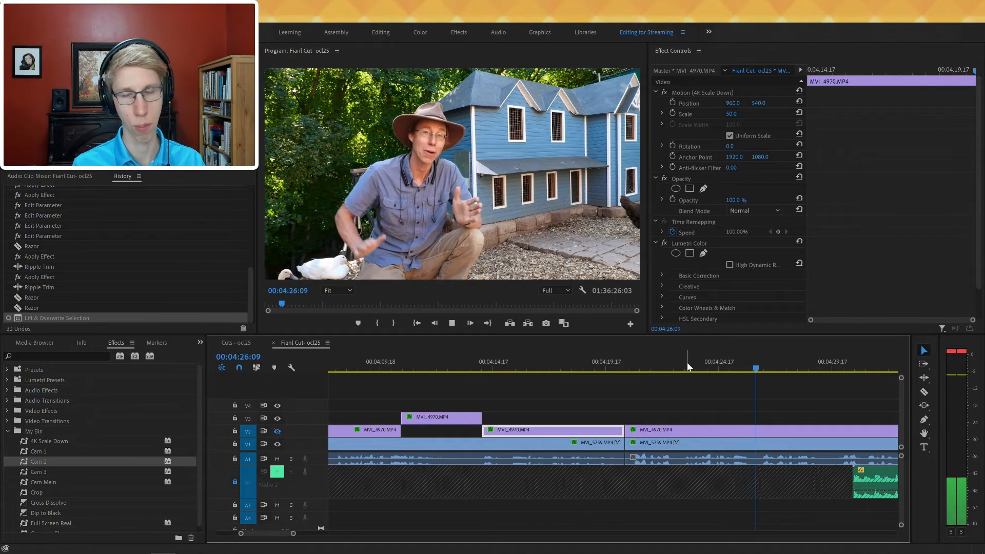
pyautogui.scroll(-3, 649, 391)
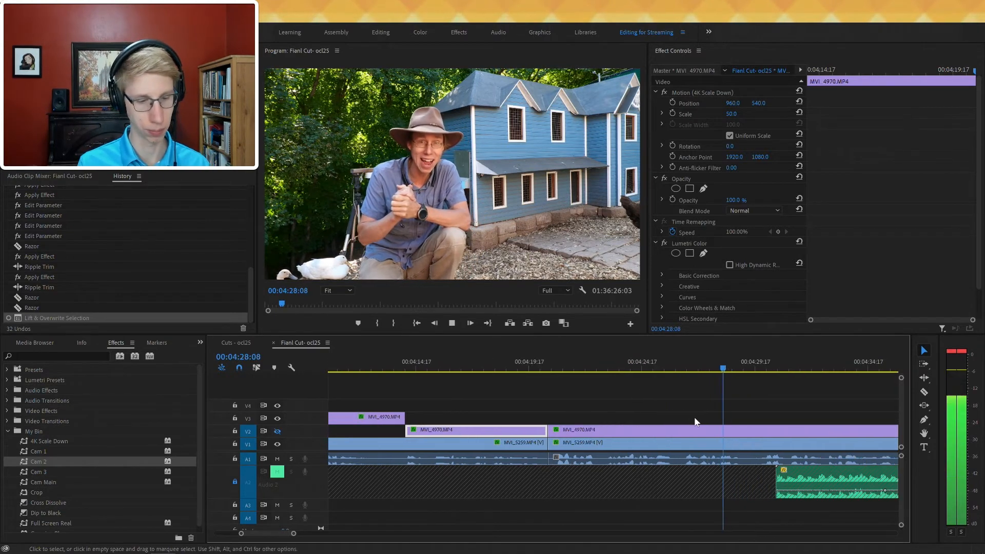
pyautogui.press('-')
pyautogui.press('-')
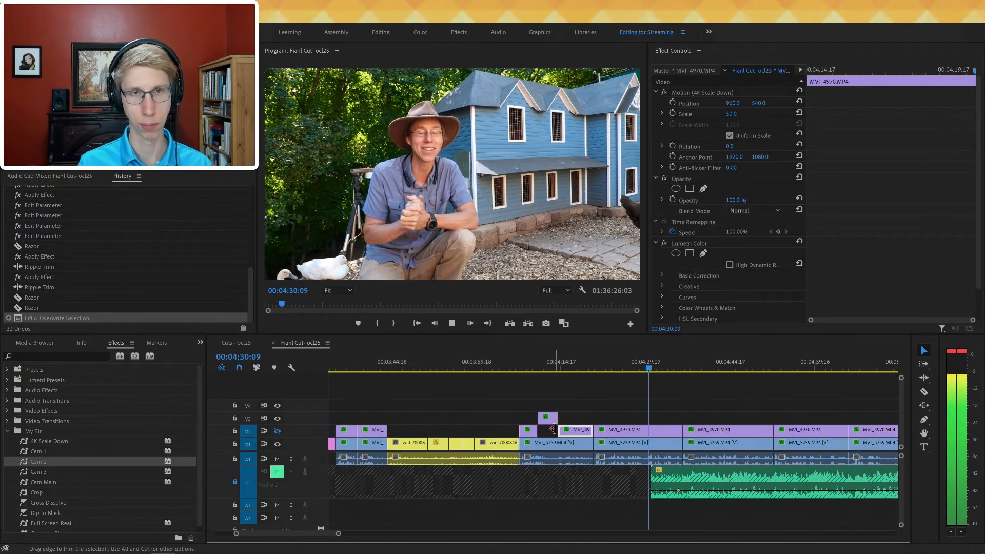
pyautogui.press('=')
pyautogui.press('=')
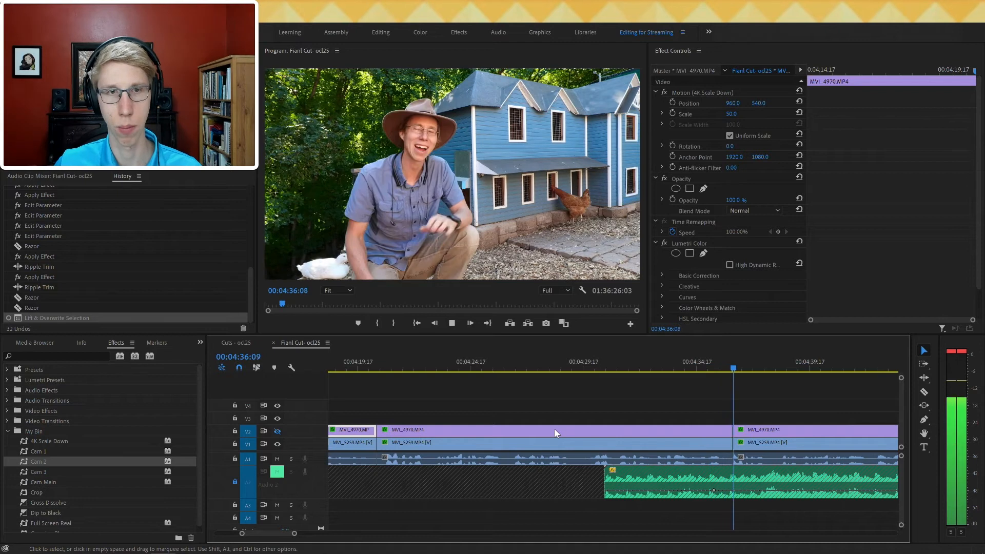
pyautogui.press('-')
pyautogui.press('-')
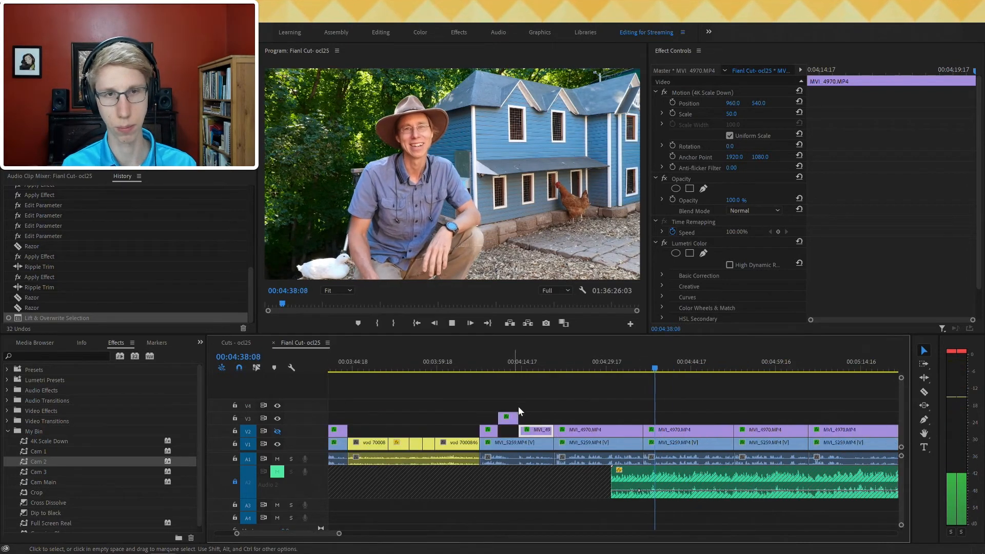
pyautogui.moveTo(593, 404); pyautogui.dragTo(586, 477)
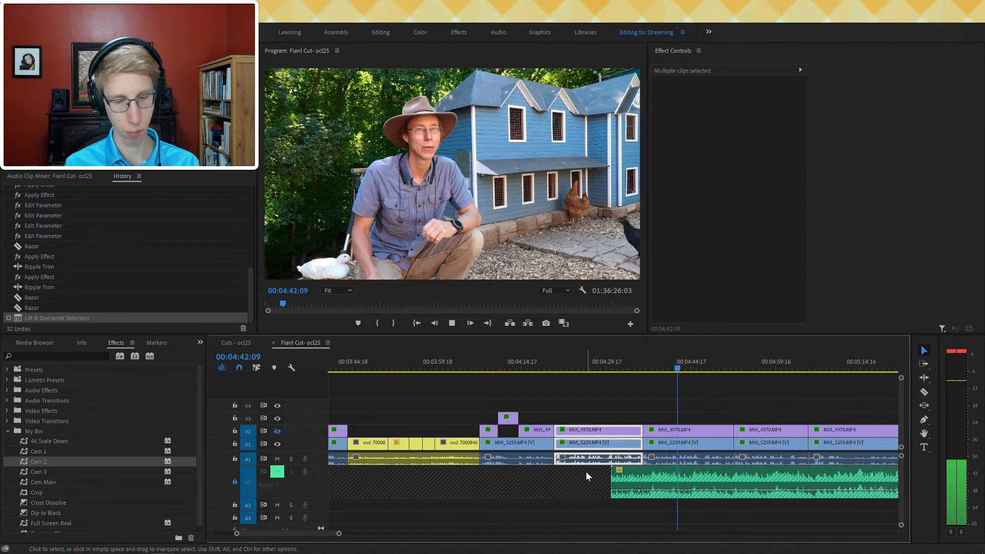
pyautogui.press('Delete')
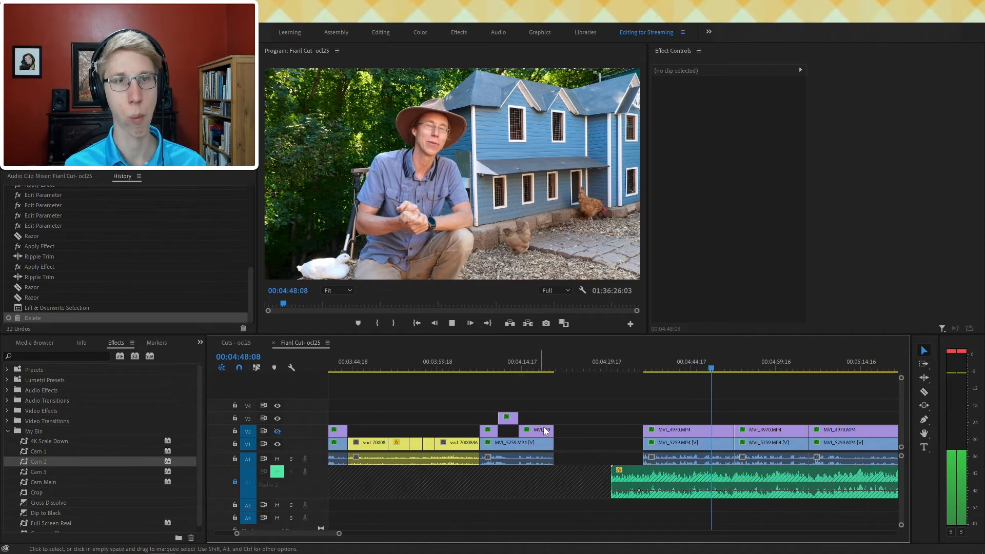
# - Delete the next talking shot, from about 00:04:36 to 00:04:52, with its video and audio
pyautogui.scroll(-3, 544, 426)
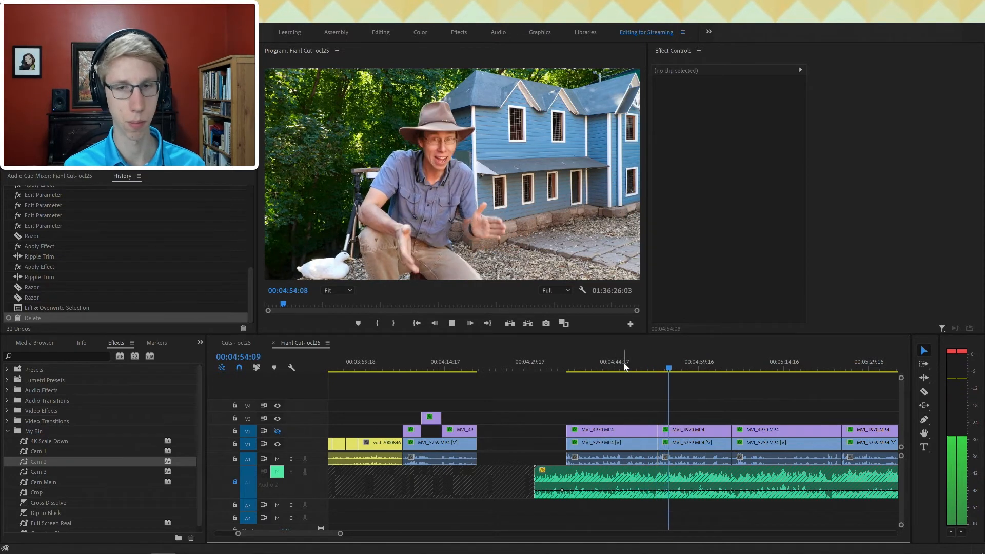
pyautogui.click(611, 456)
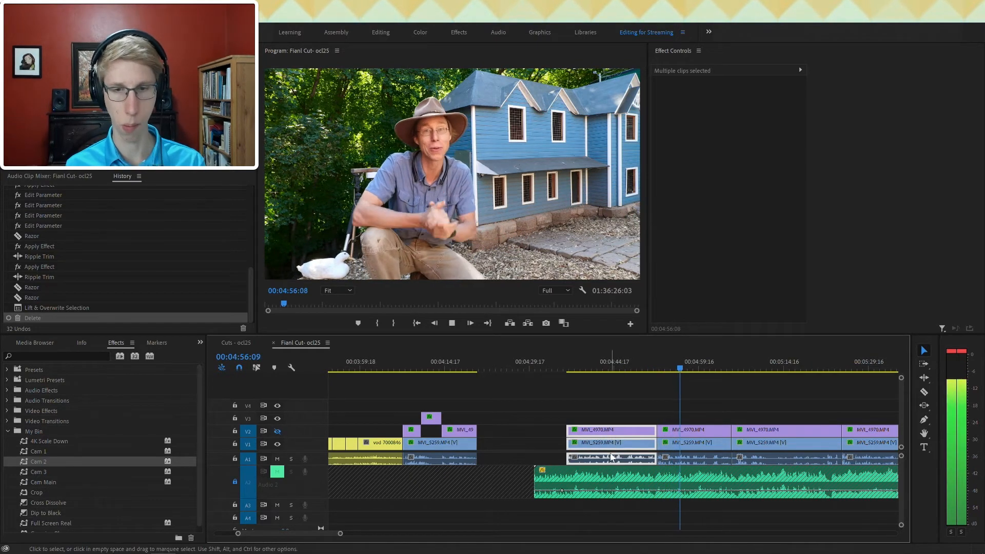
pyautogui.press('Delete')
pyautogui.scroll(-2, 632, 452)
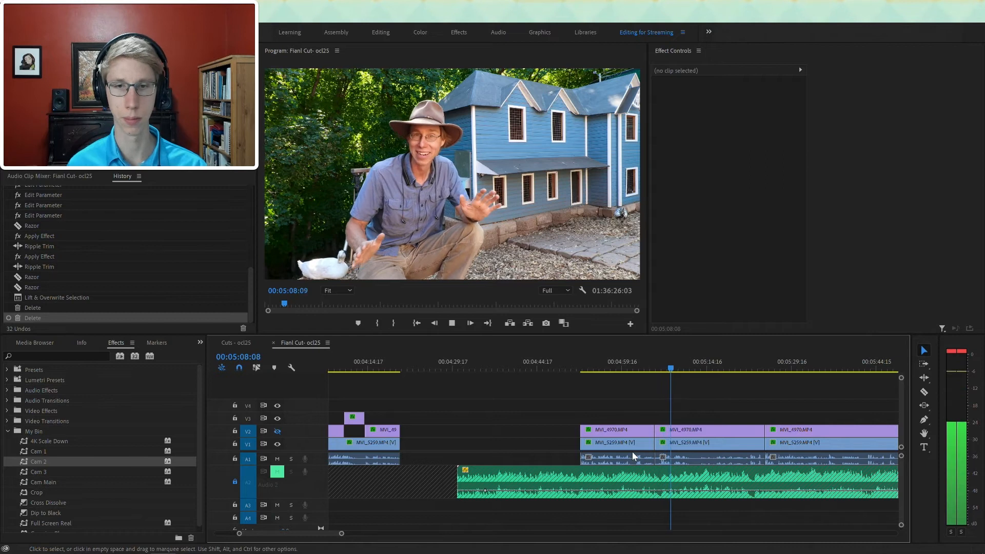
# - Move the talking shot after the gap slightly earlier, extend it by about one second, and play over its end
pyautogui.click(623, 458)
pyautogui.moveTo(615, 446); pyautogui.dragTo(645, 443)
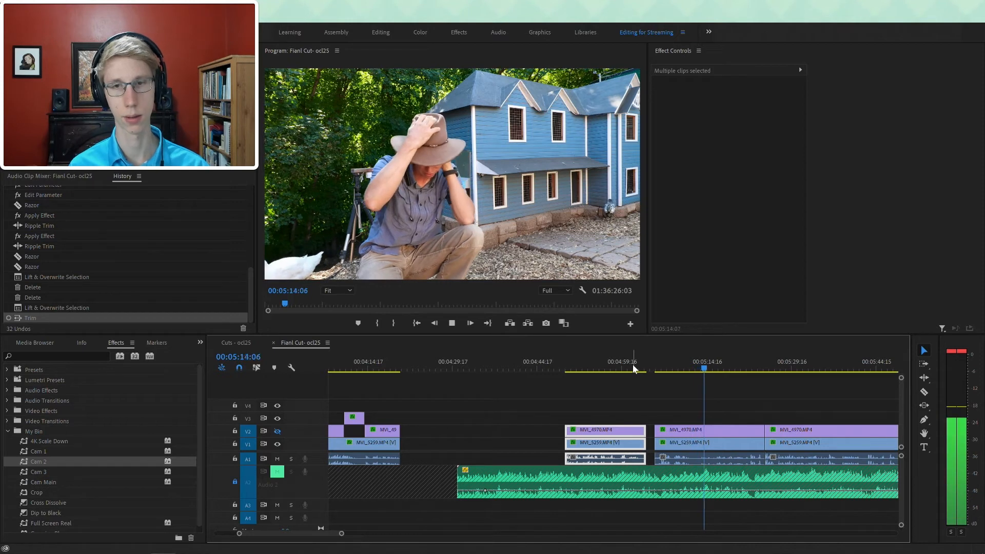
pyautogui.click(634, 367)
pyautogui.press('space')
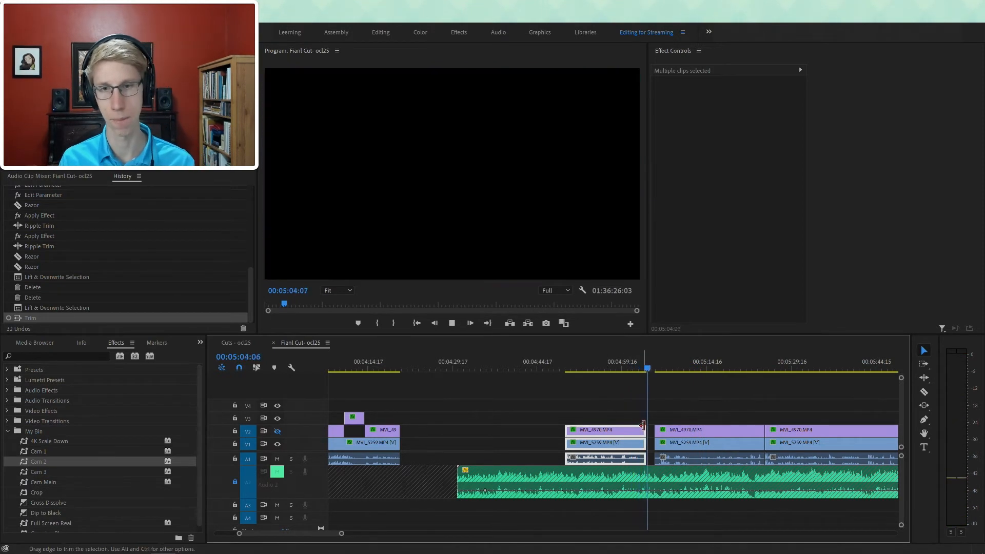
# - Ripple delete the gaps before and after the moved talking shot and play on from about 00:04:37
pyautogui.click(649, 430)
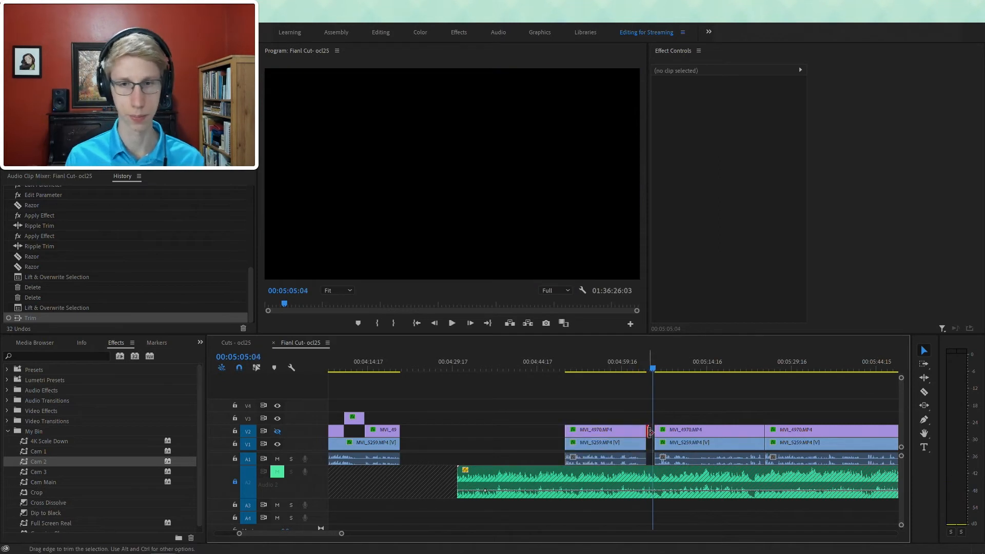
pyautogui.click(555, 427)
pyautogui.press('Delete')
pyautogui.click(486, 436)
pyautogui.press('Delete')
pyautogui.click(492, 365)
pyautogui.press('space')
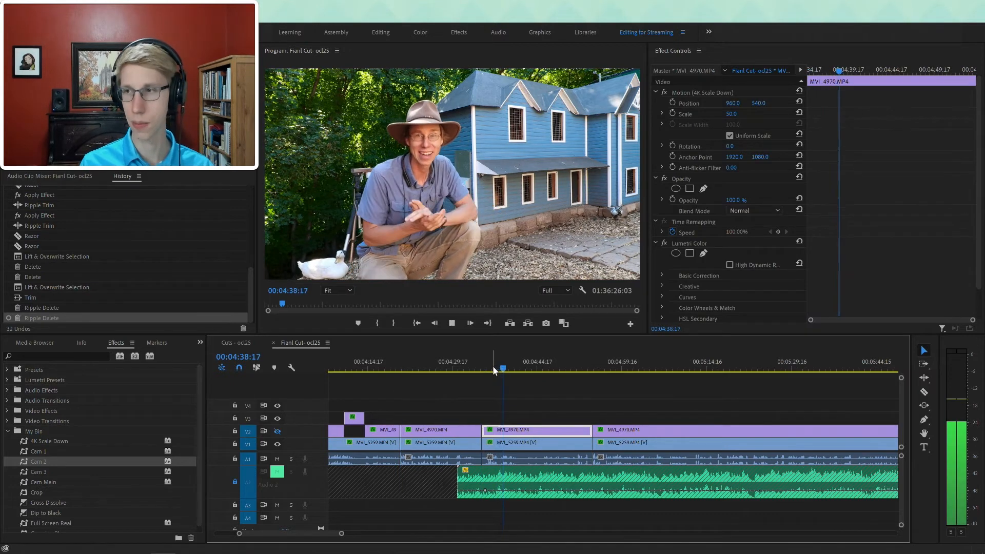
pyautogui.press('space')
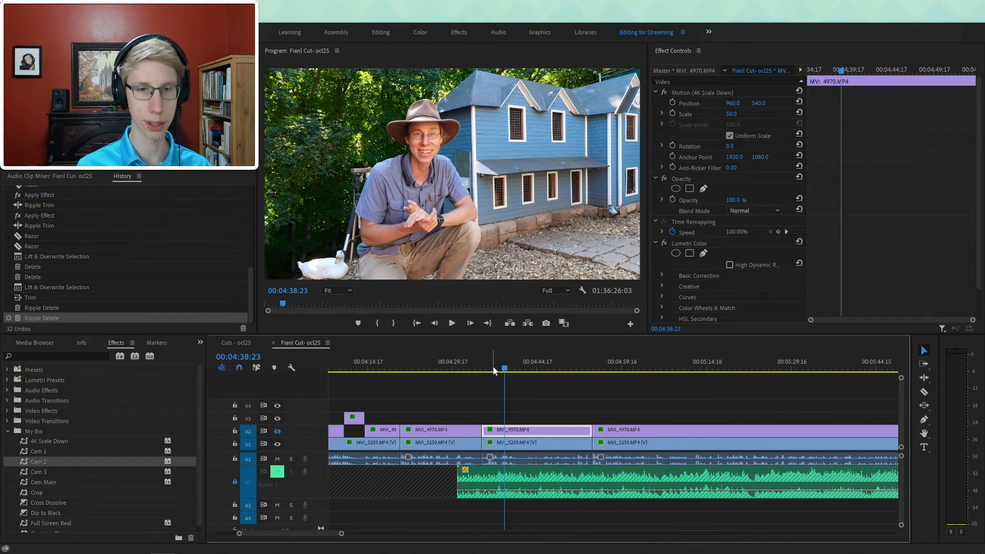
pyautogui.press('space')
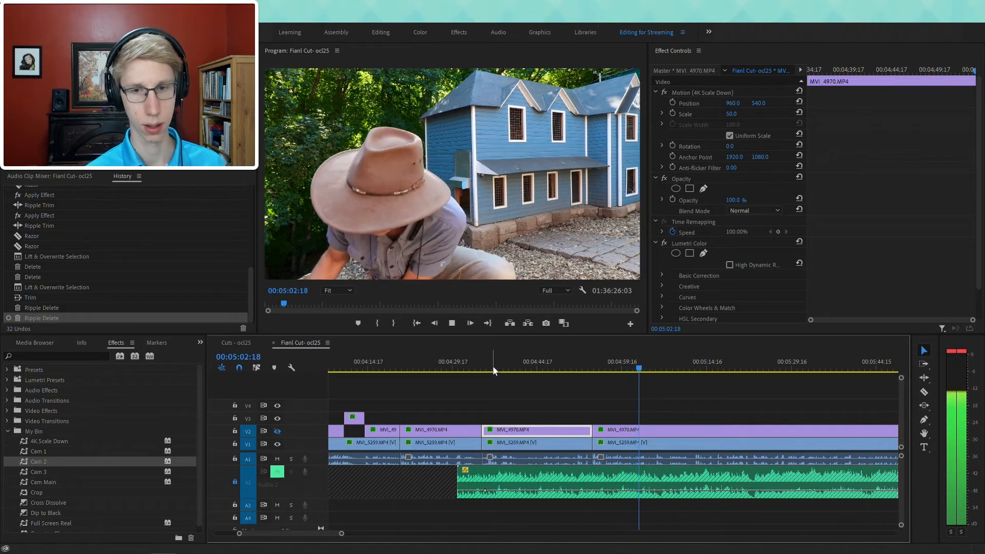
# - Split the V2 talking clip at 00:05:00:06 and again about one and a half seconds further on
pyautogui.click(624, 361)
pyautogui.press('=')
pyautogui.press('=')
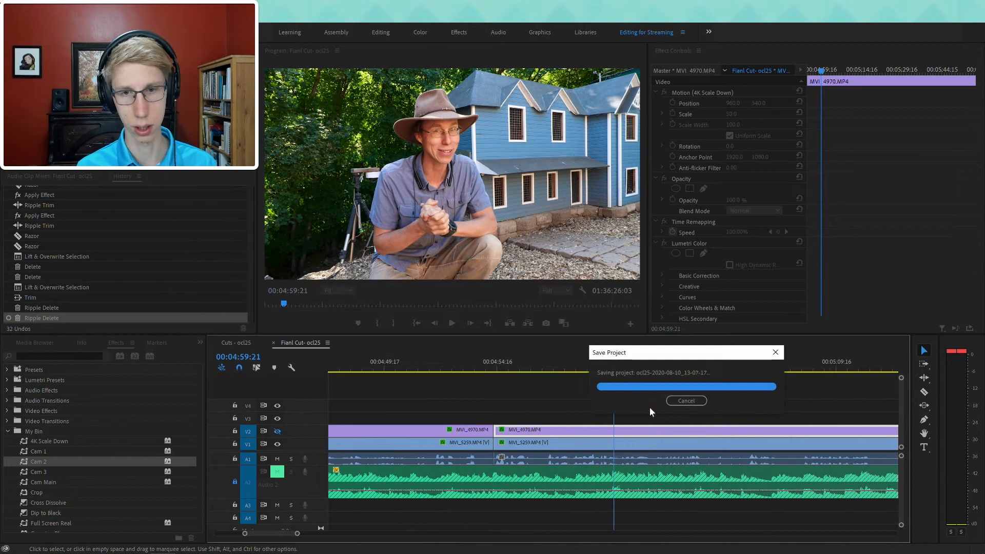
pyautogui.press('space')
pyautogui.press('space')
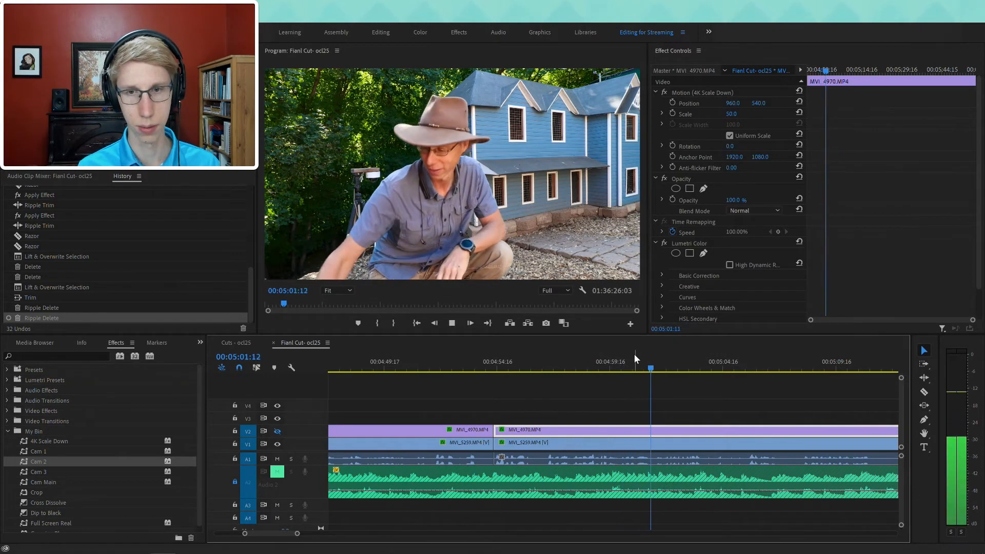
pyautogui.moveTo(630, 358); pyautogui.dragTo(623, 368)
pyautogui.press('c')
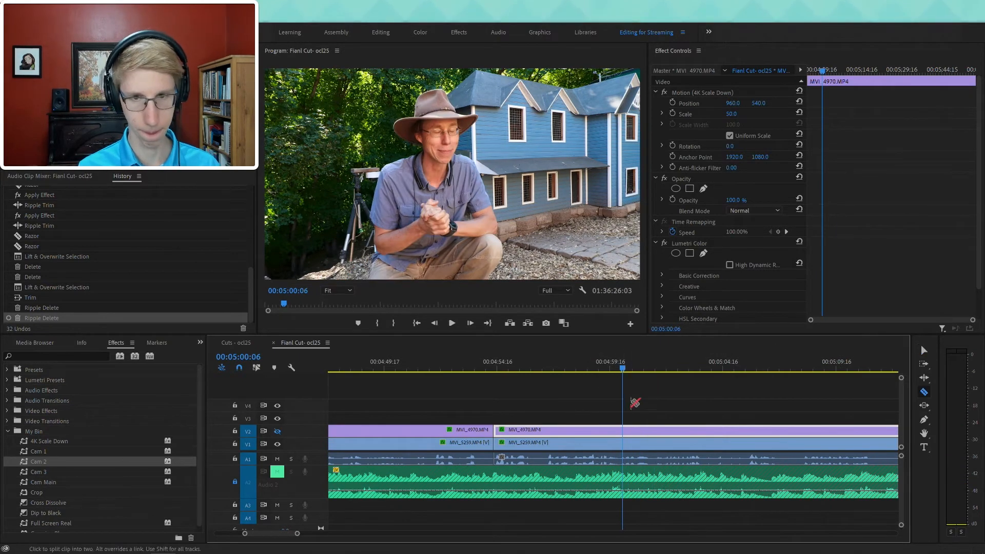
pyautogui.click(622, 430)
pyautogui.press('space')
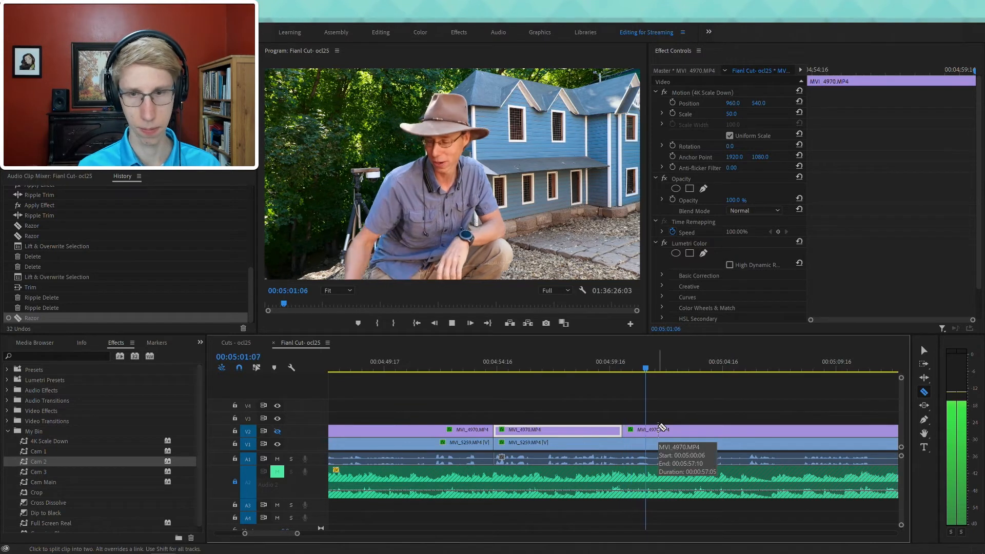
pyautogui.click(656, 430)
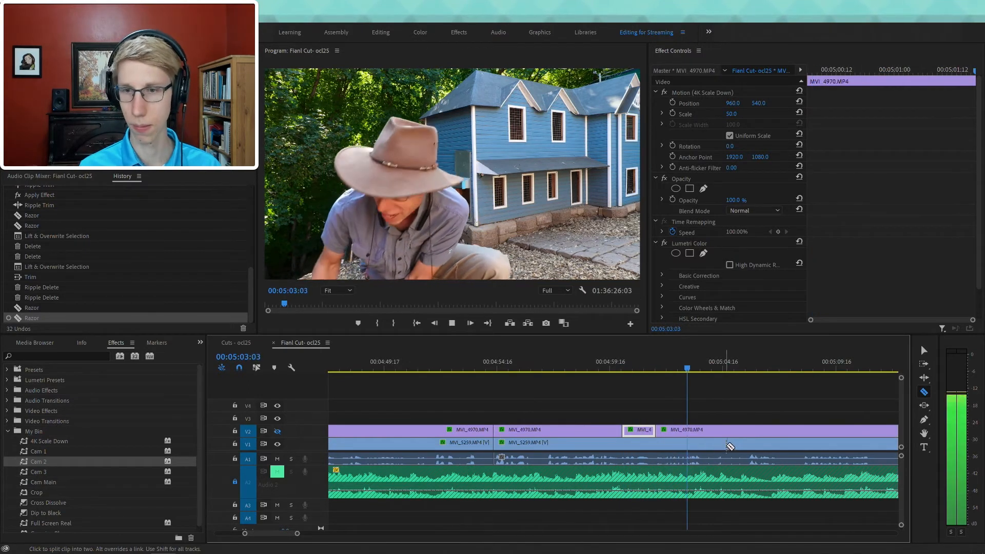
# - Split the V2 talking clip at about 00:05:03:21, raise the piece before the cut to V3, and play the cutaway back
pyautogui.click(707, 430)
pyautogui.press('v')
pyautogui.moveTo(682, 430); pyautogui.dragTo(682, 417)
pyautogui.click(642, 366)
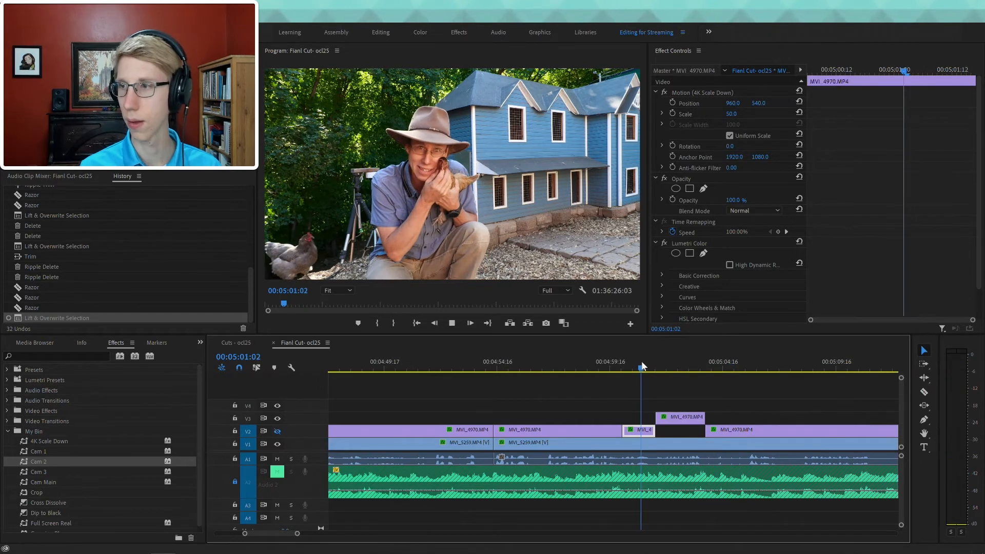
pyautogui.press('space')
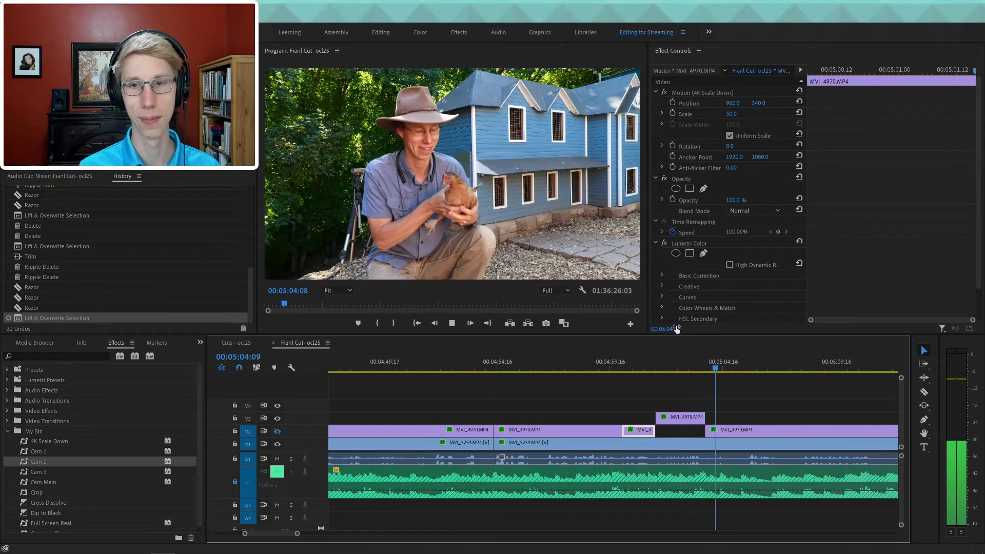
pyautogui.click(644, 364)
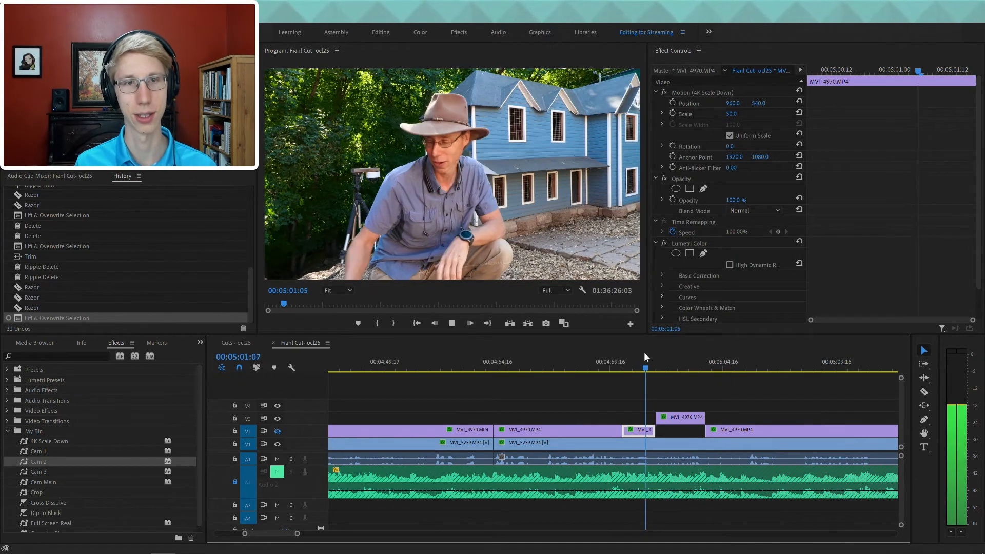
pyautogui.press('space')
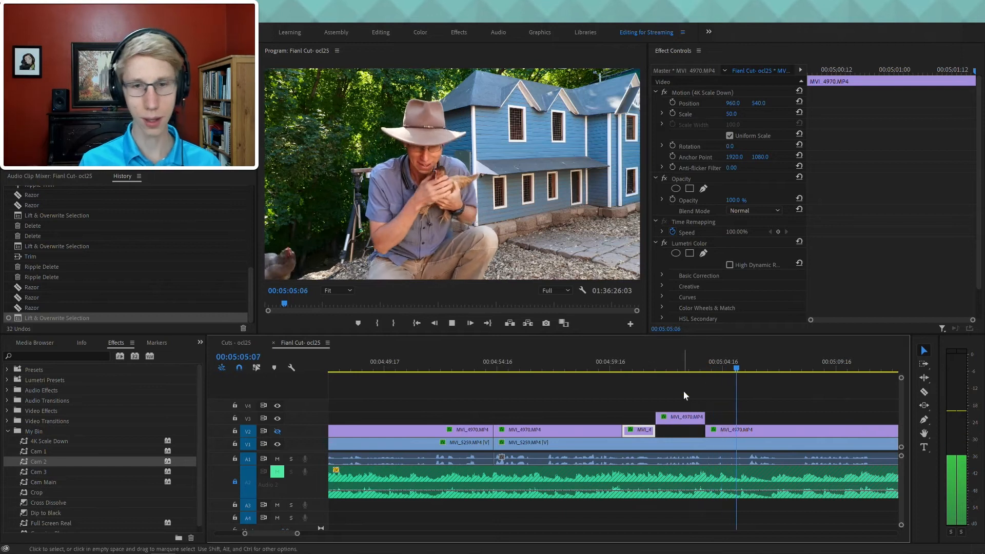
# - Cut the talking shots from about 00:04:07 to 00:04:54 with their audio and paste them further along the sequence
pyautogui.press('-')
pyautogui.press('-')
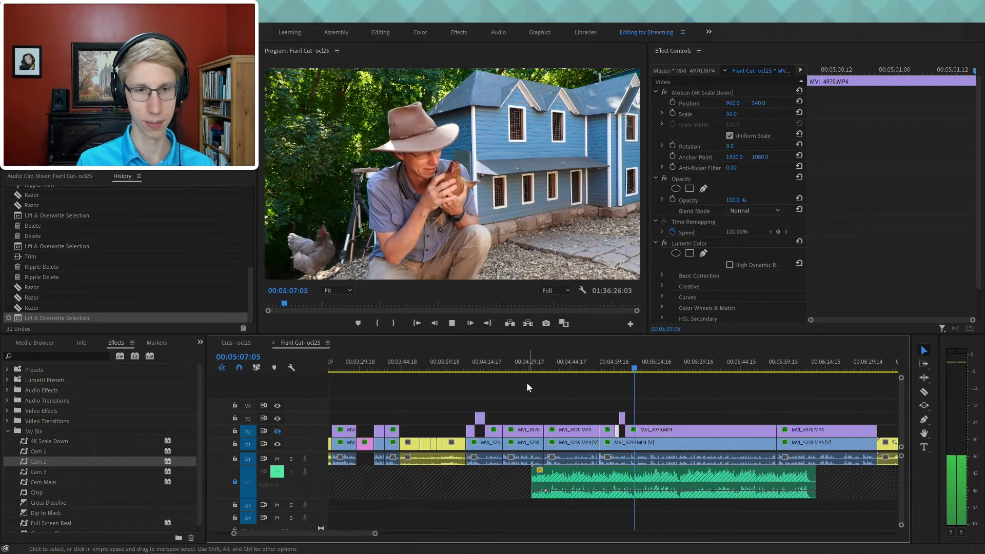
pyautogui.moveTo(594, 413); pyautogui.dragTo(482, 455)
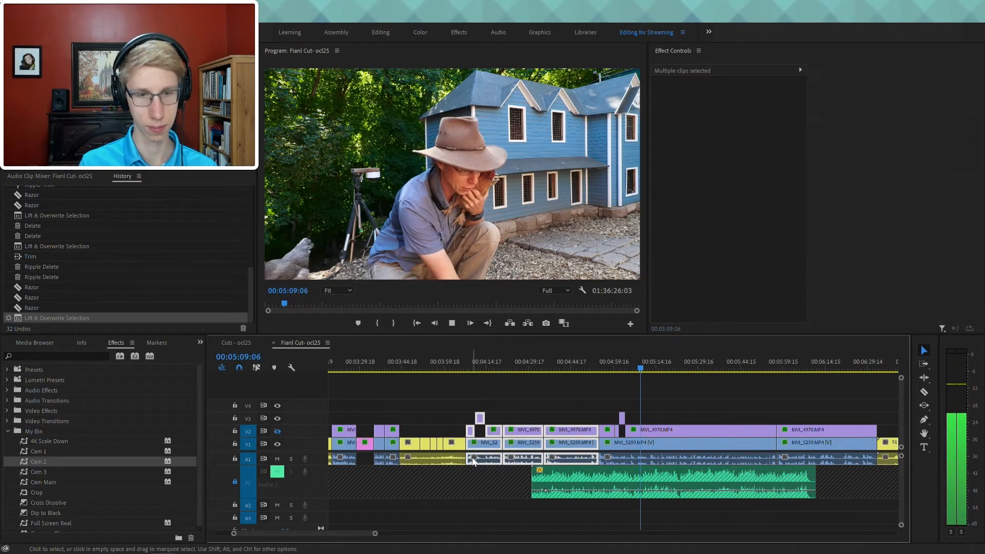
pyautogui.press('Delete')
pyautogui.press('-')
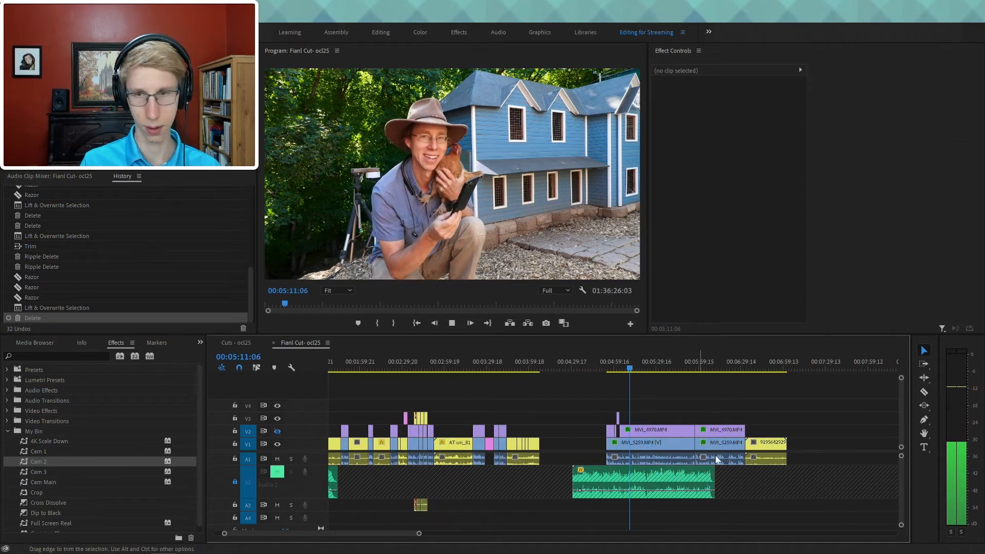
pyautogui.press('-')
pyautogui.click(728, 365)
pyautogui.hotkey('ctrl', 'v')
# - Play the remaining talking shot from about 00:04:55 to 00:05:00 to review the lead-in to the cutaway
pyautogui.click(538, 361)
pyautogui.press('=')
pyautogui.press('=')
pyautogui.press('=')
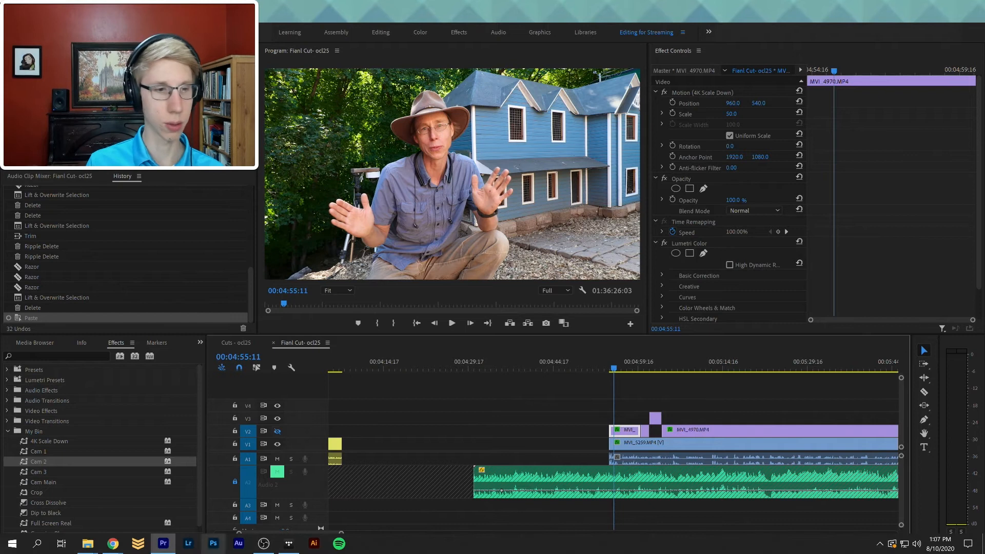
pyautogui.press('space')
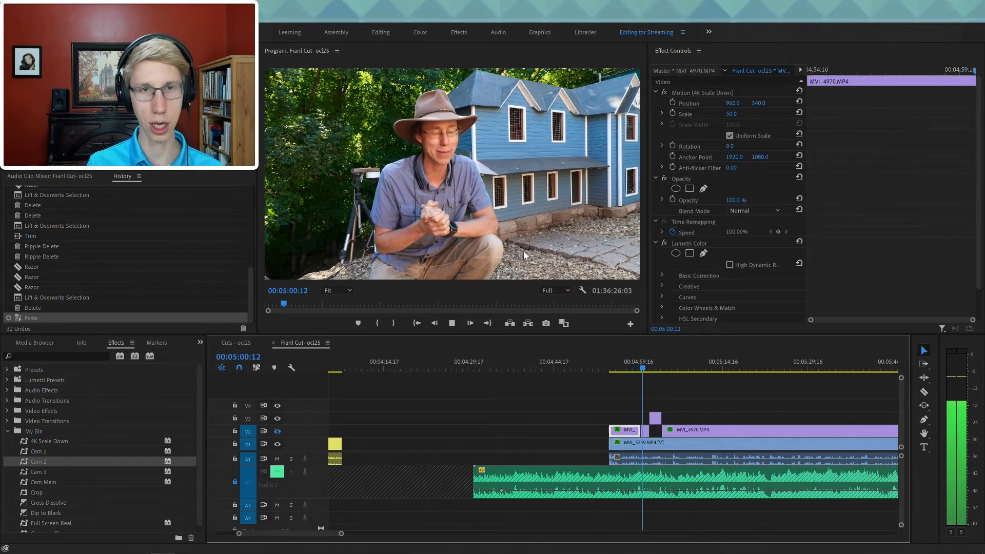
pyautogui.press('space')
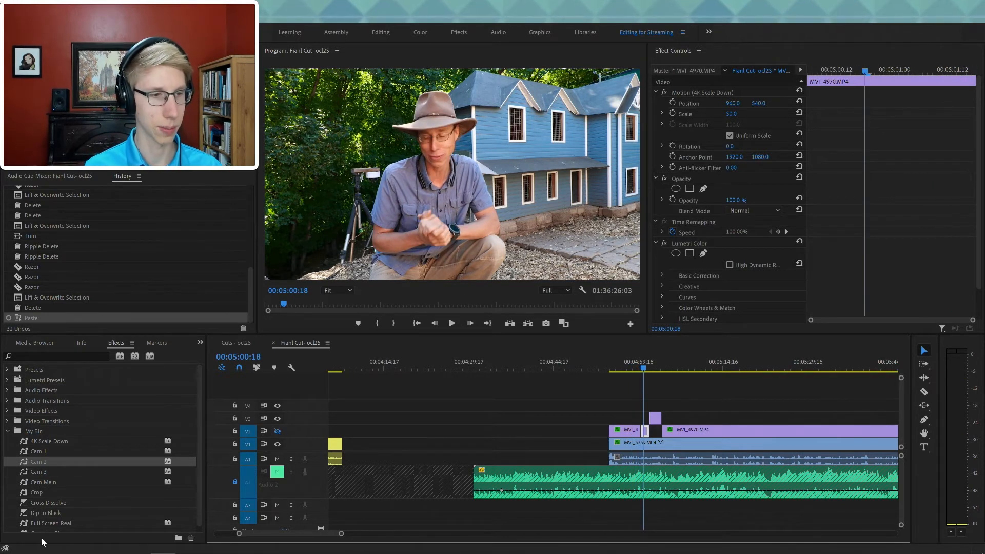
# - Switch to File Explorer and open the assets folder inside the chicken project folder on the Elements (E:) drive
pyautogui.moveTo(53, 552)
pyautogui.moveTo(89, 547)
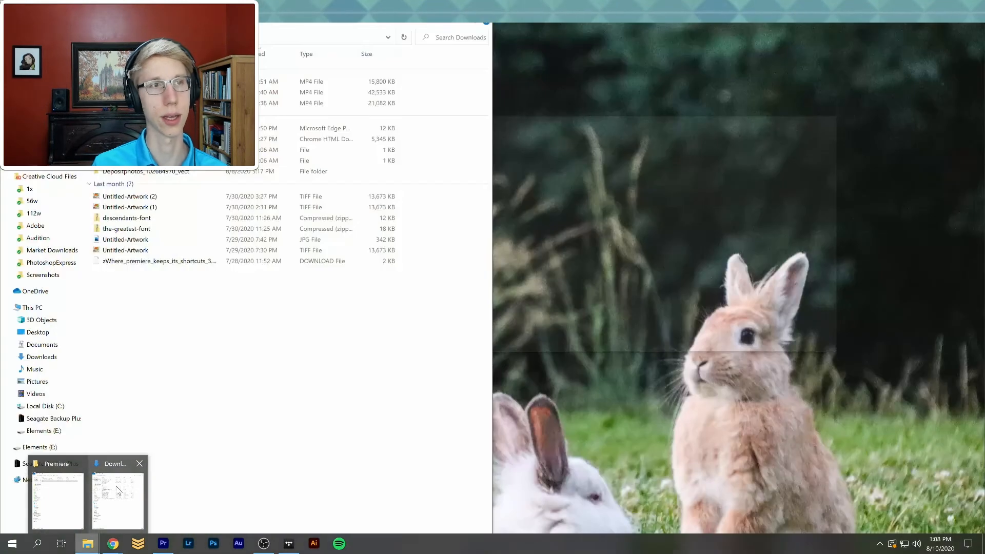
pyautogui.click(118, 491)
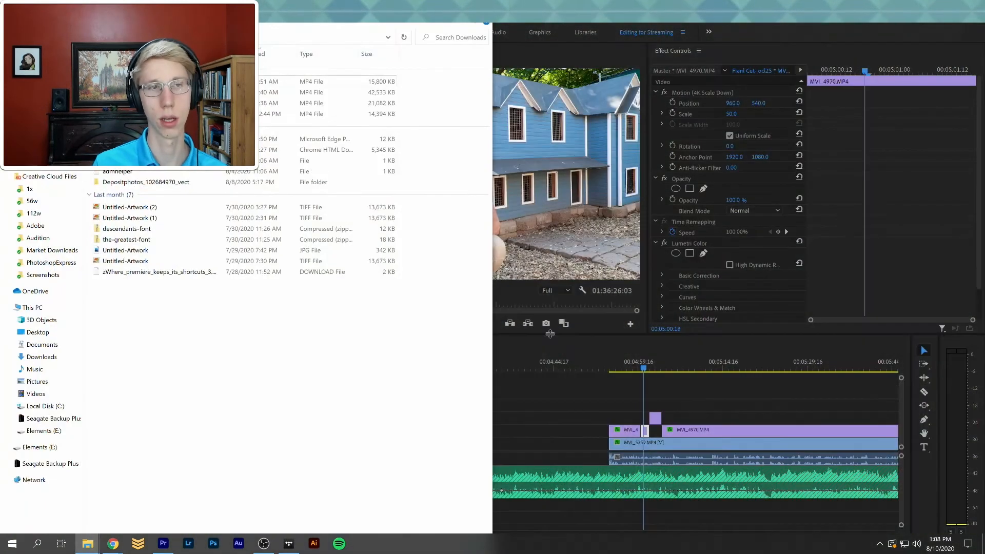
pyautogui.click(51, 406)
pyautogui.click(41, 431)
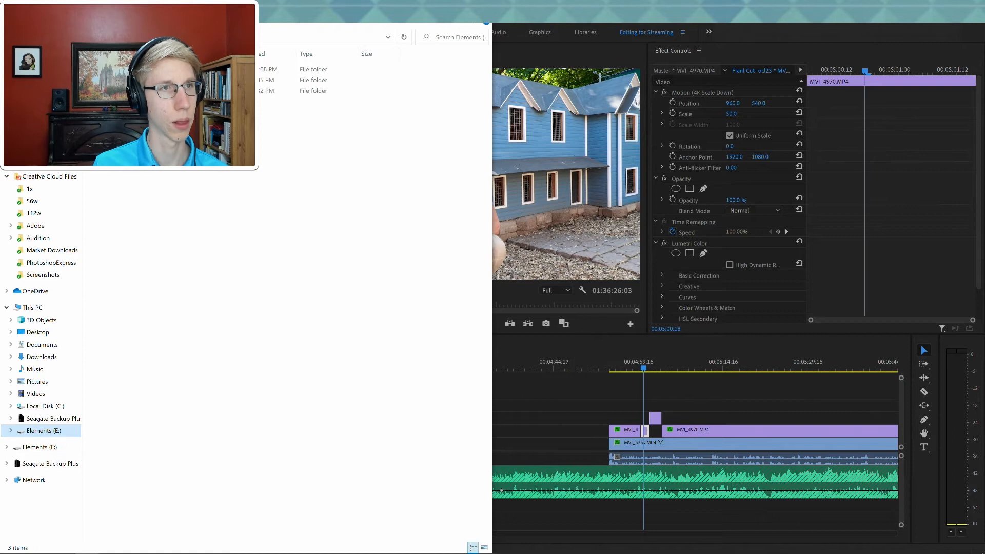
pyautogui.doubleClick(133, 91)
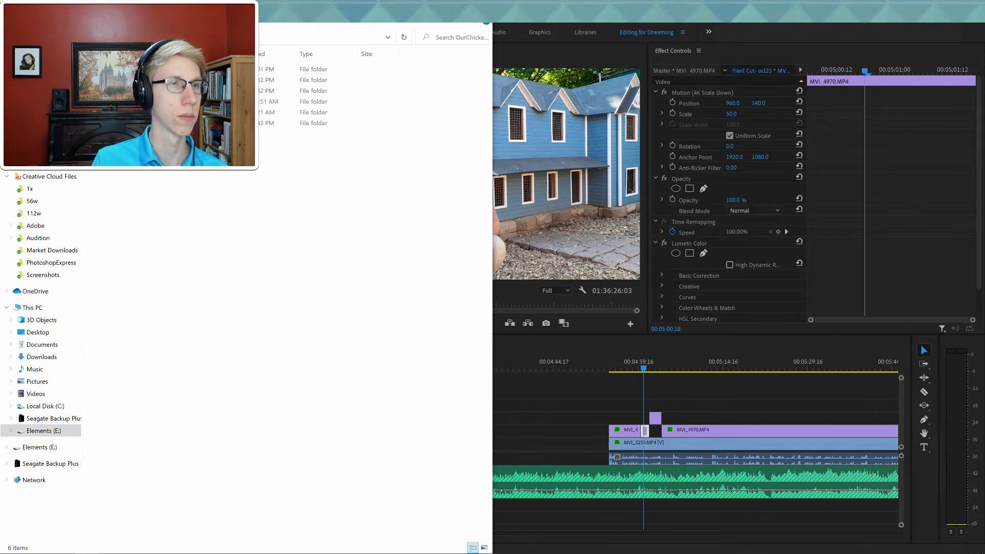
pyautogui.doubleClick(134, 70)
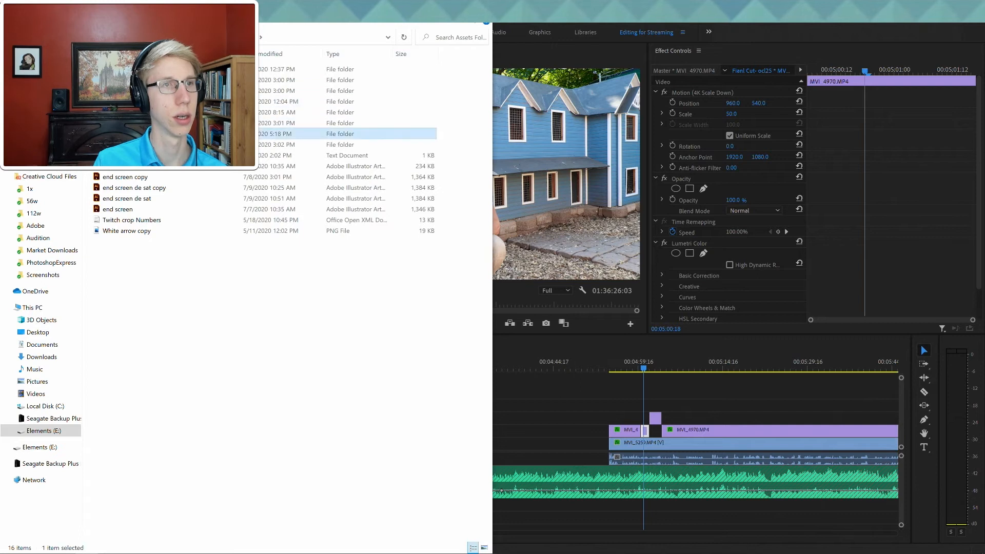
pyautogui.doubleClick(134, 144)
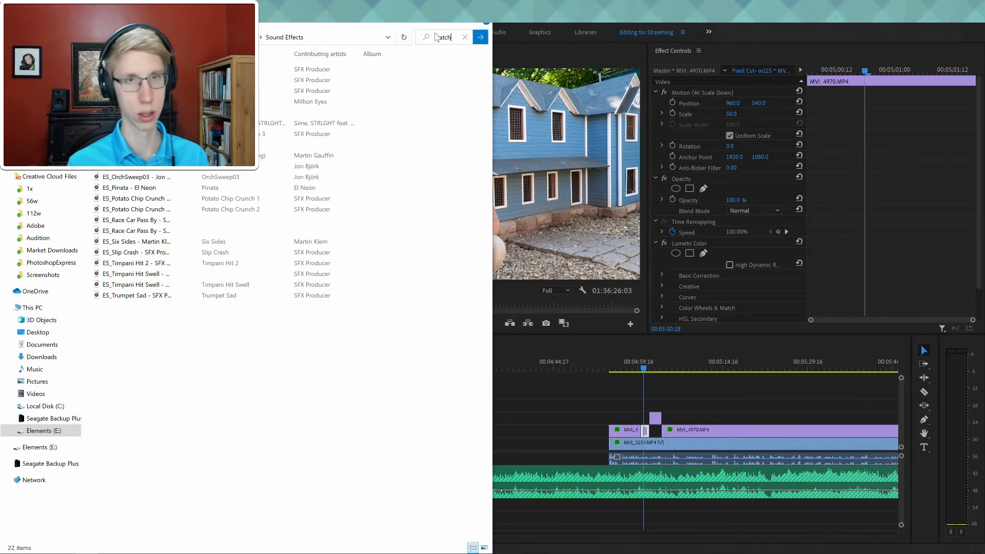
pyautogui.hotkey('alt', 'Left')
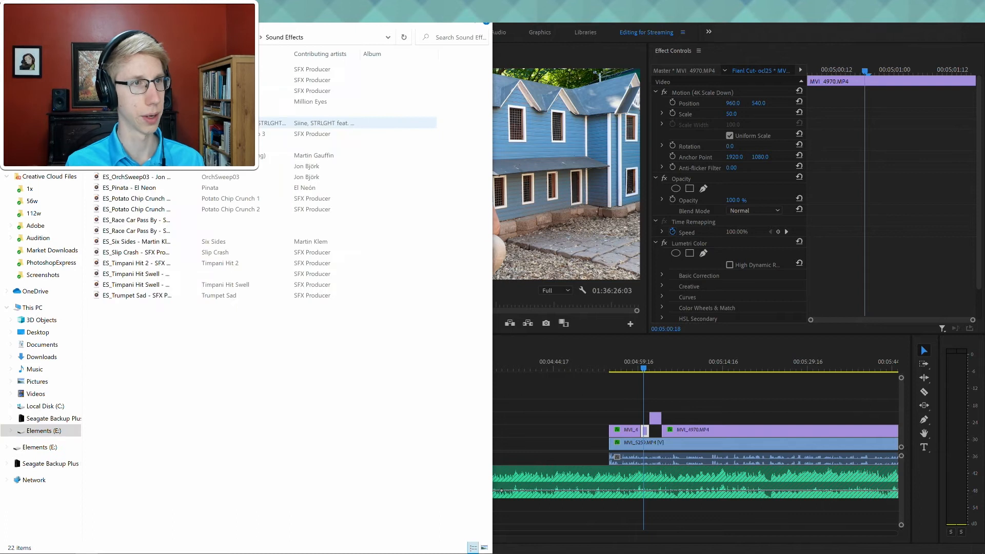
pyautogui.hotkey('alt', 'Left')
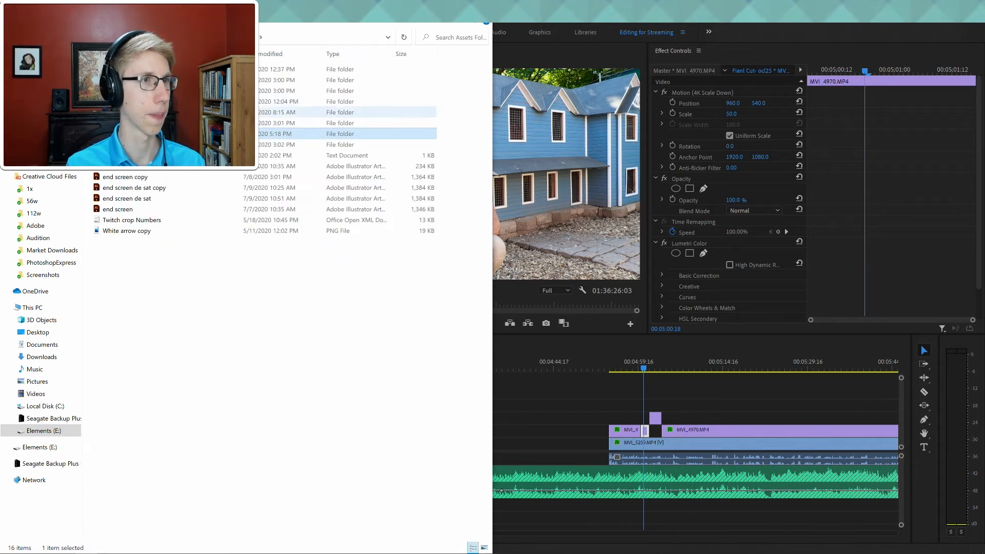
# - Open the Sound Effects folder inside Music and search it for "scratch"
pyautogui.doubleClick(120, 102)
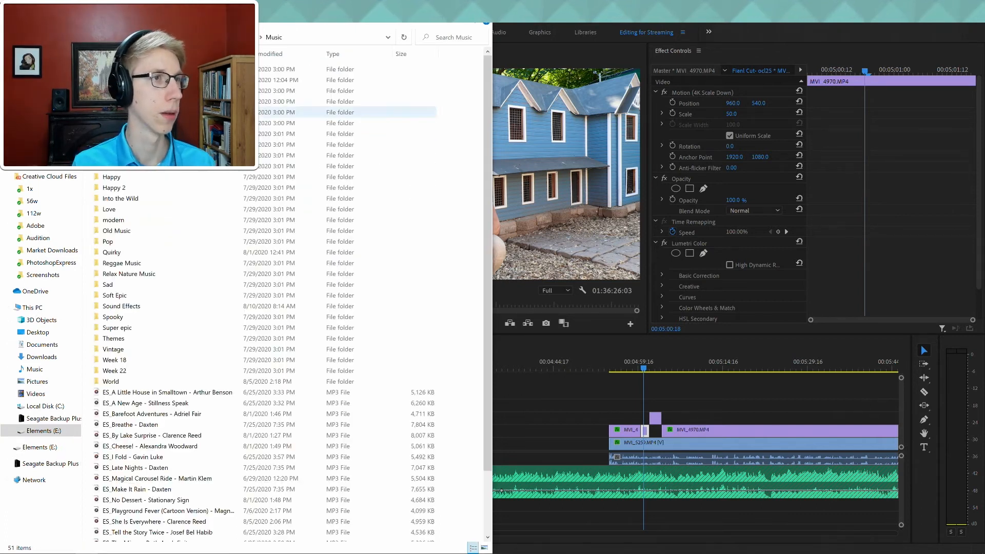
pyautogui.doubleClick(122, 308)
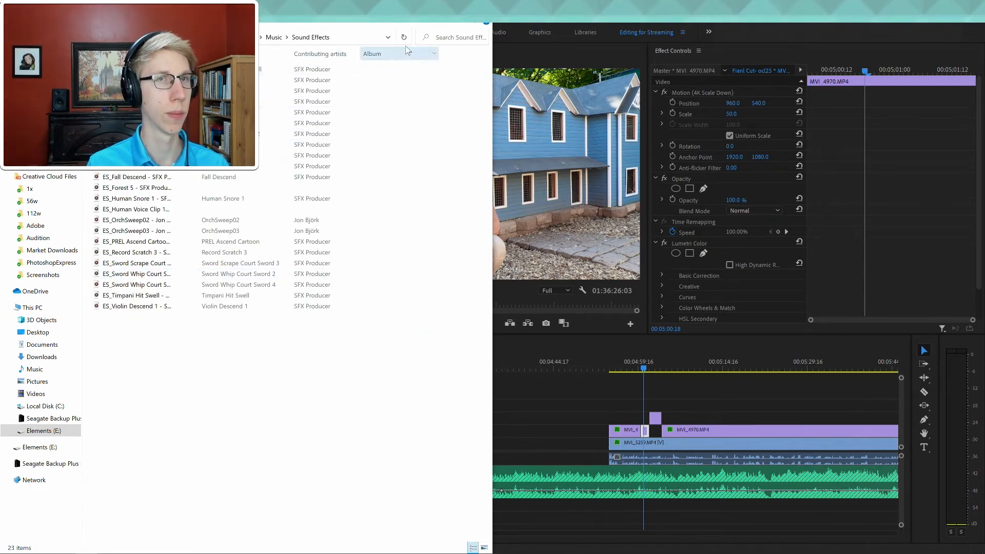
pyautogui.click(444, 34)
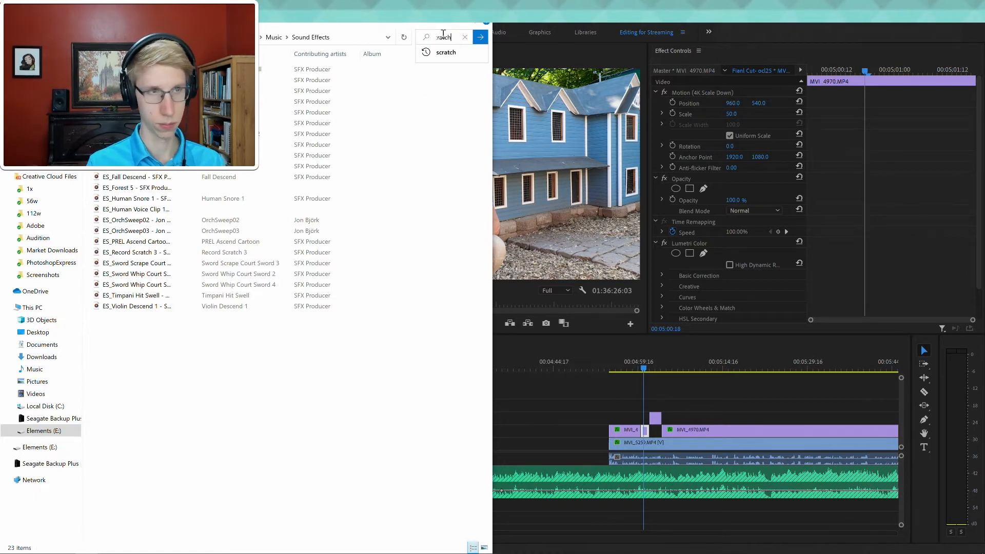
pyautogui.press('Return')
# - Add the Record Scratch 3 sound effect to track A3 at about 00:04:59 and play into it
pyautogui.moveTo(299, 64); pyautogui.dragTo(638, 505)
pyautogui.click(632, 361)
pyautogui.press('=')
pyautogui.press('=')
pyautogui.press('=')
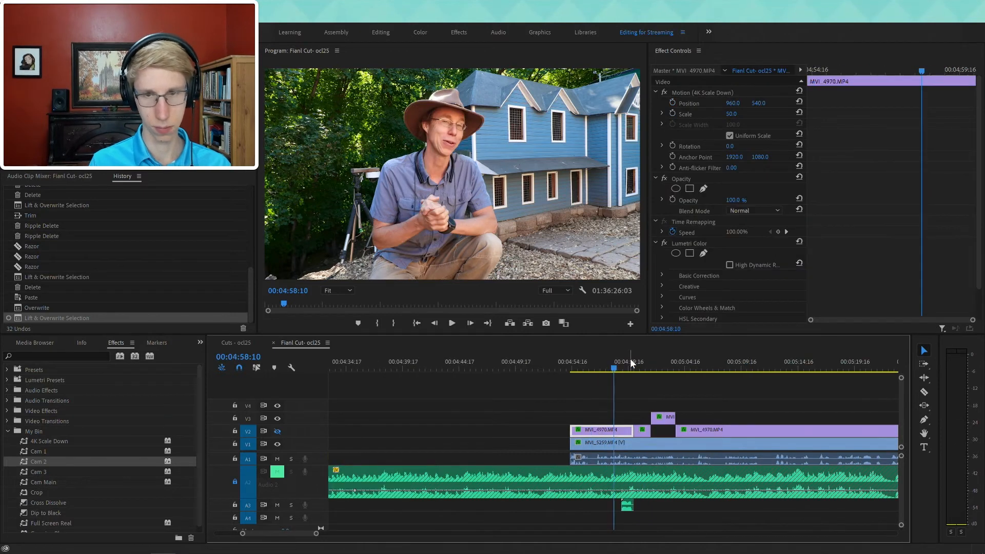
pyautogui.press('space')
pyautogui.press('space')
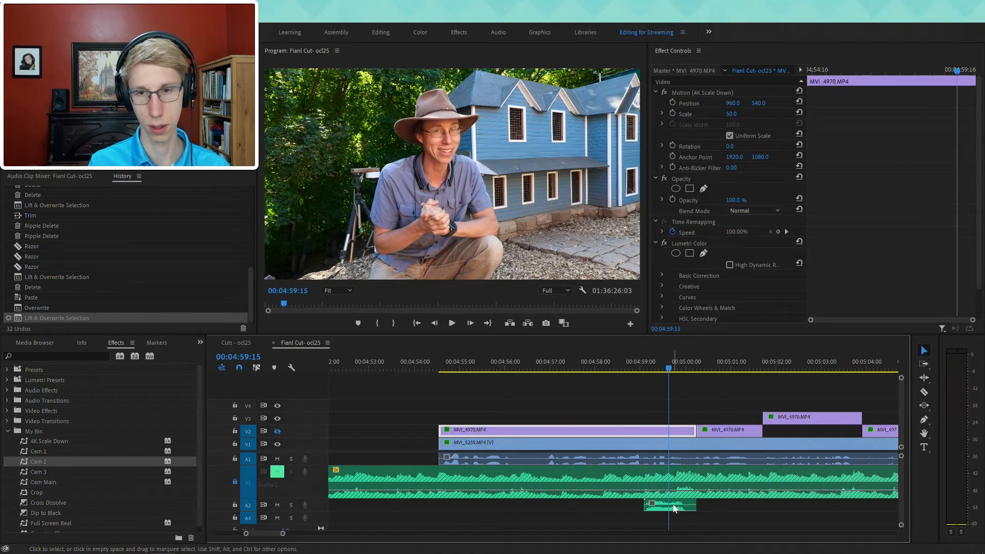
# - Set the record scratch clip's volume level to -10 dB and play it
pyautogui.click(674, 506)
pyautogui.click(735, 115)
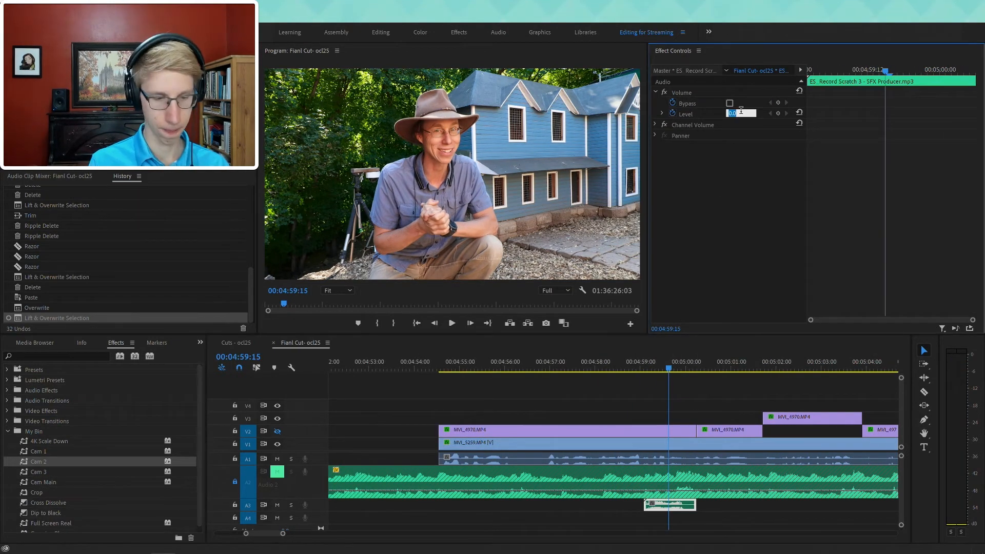
pyautogui.press('Return')
pyautogui.press('space')
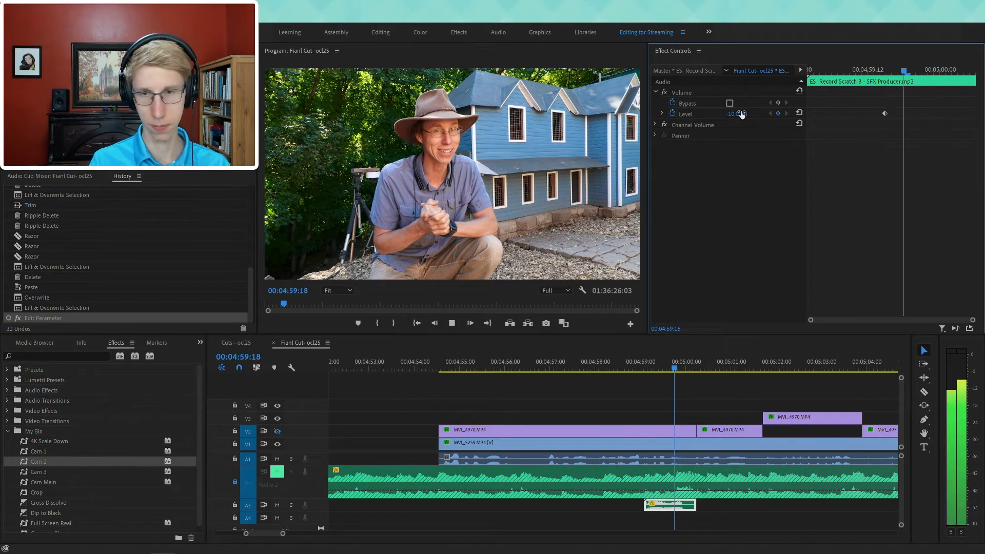
# - Move the record scratch clip to start at the V2 cut at about 00:05:00:06 and replay the section
pyautogui.moveTo(650, 494); pyautogui.dragTo(717, 499)
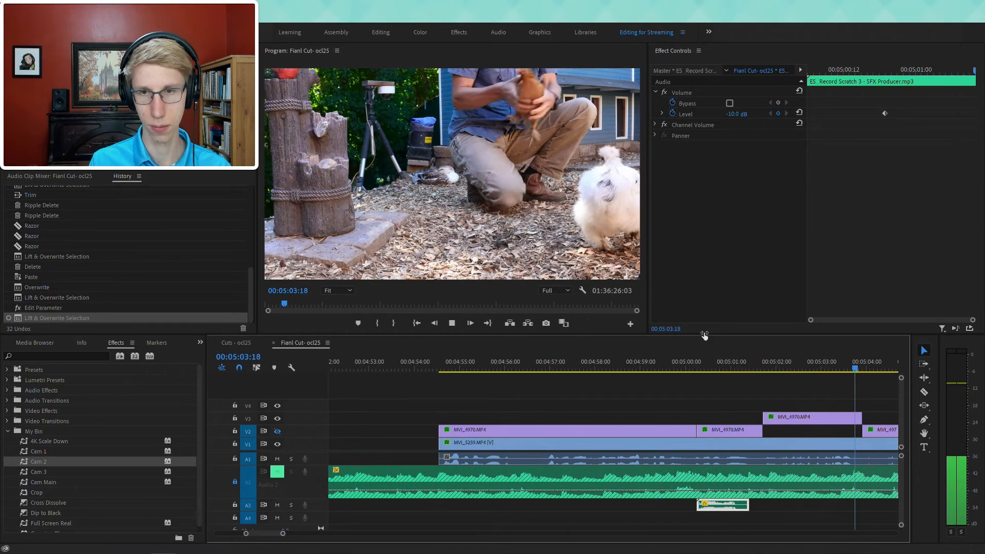
pyautogui.click(686, 365)
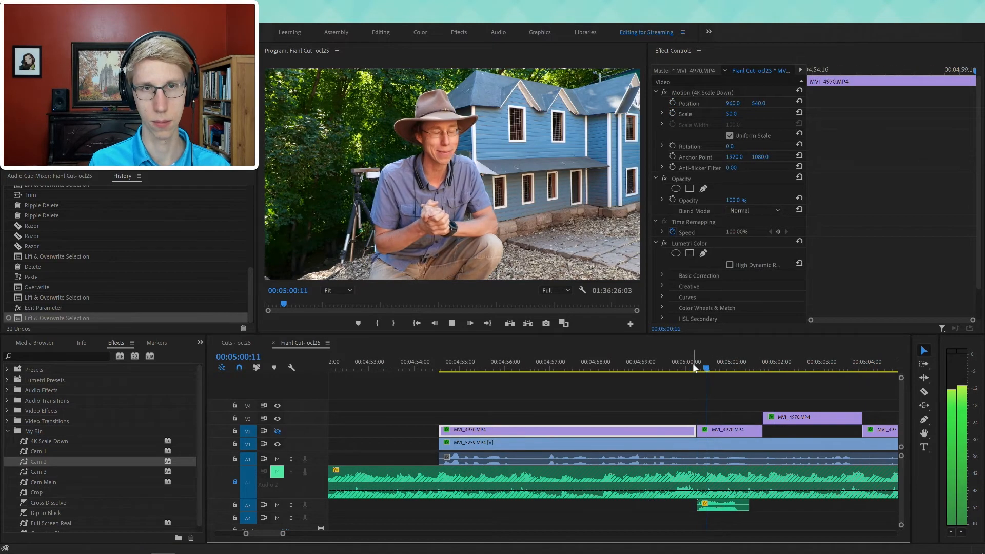
pyautogui.click(676, 369)
pyautogui.moveTo(677, 369); pyautogui.dragTo(634, 375)
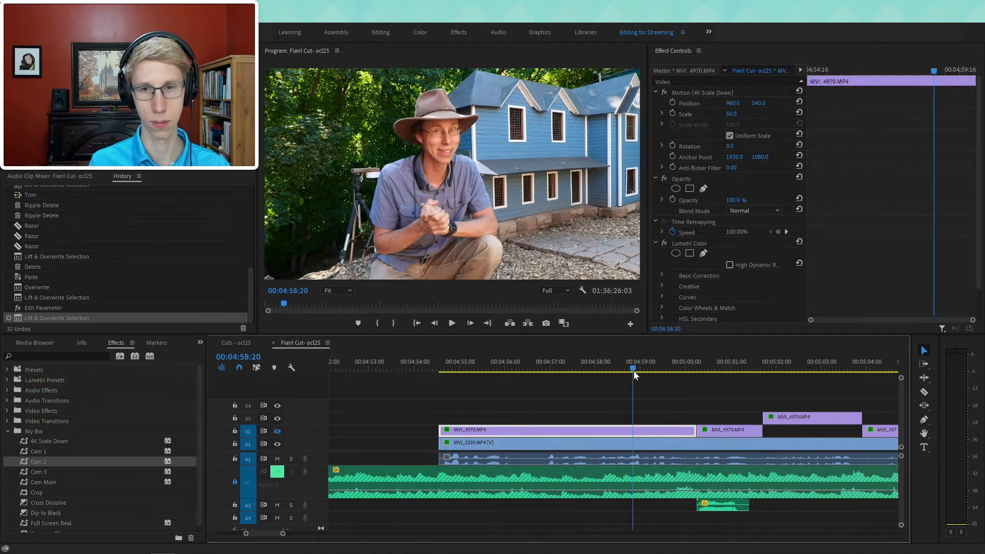
pyautogui.press('space')
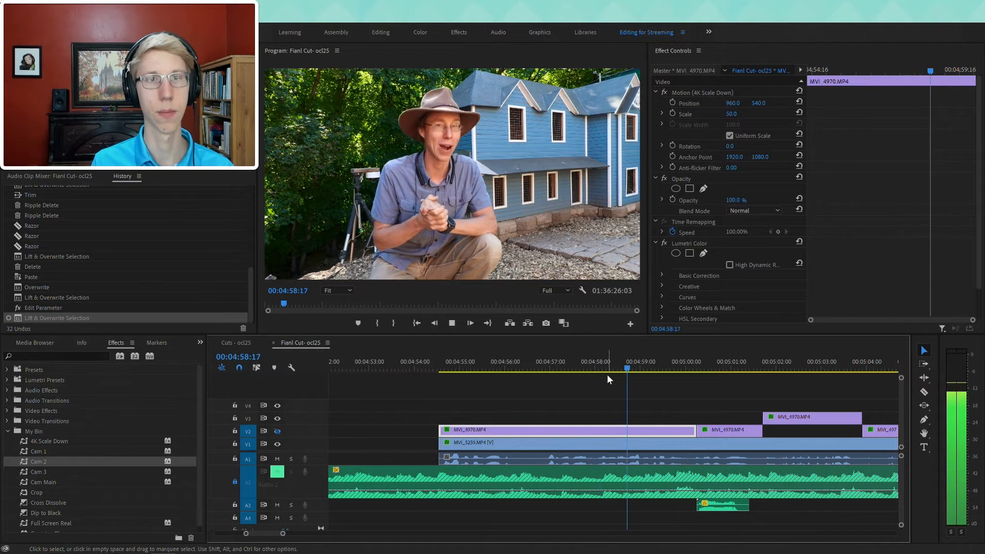
# - Move the record scratch clip earlier to start at about 00:04:59:00 and listen to it
pyautogui.moveTo(658, 367); pyautogui.dragTo(646, 388)
pyautogui.moveTo(726, 507); pyautogui.dragTo(671, 506)
pyautogui.press('space')
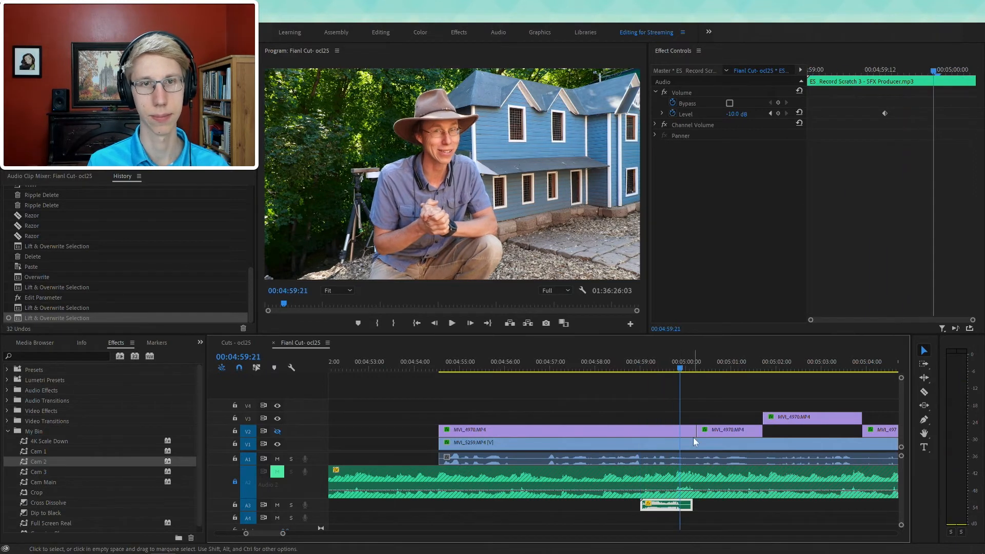
# - Put the playhead at 00:04:59:22 and move the record scratch clip to start there
pyautogui.click(698, 432)
pyautogui.moveTo(694, 366); pyautogui.dragTo(684, 400)
pyautogui.moveTo(657, 503); pyautogui.dragTo(700, 503)
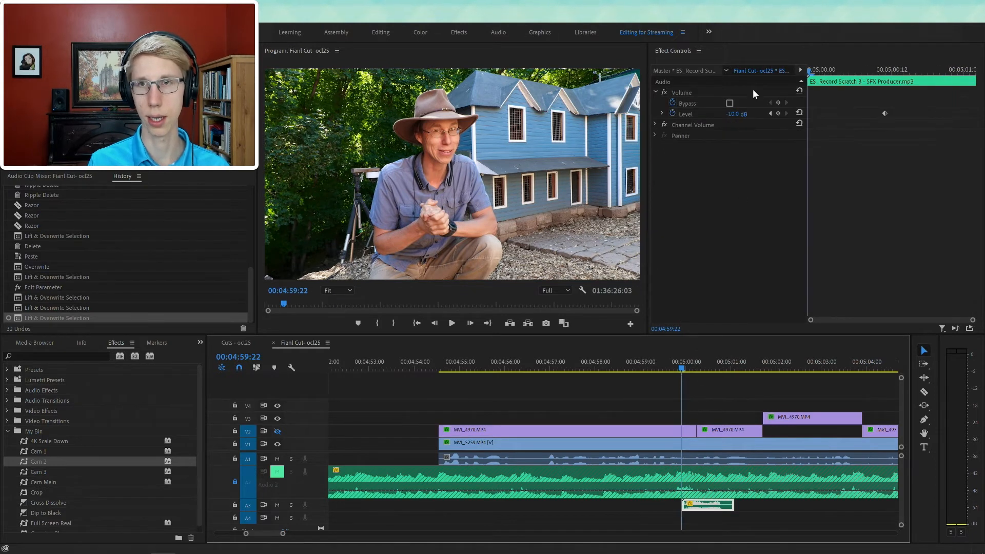
# - Move the record scratch's level keyframe to the clip start, set the level to -25 dB, and play it
pyautogui.moveTo(885, 114); pyautogui.dragTo(749, 121)
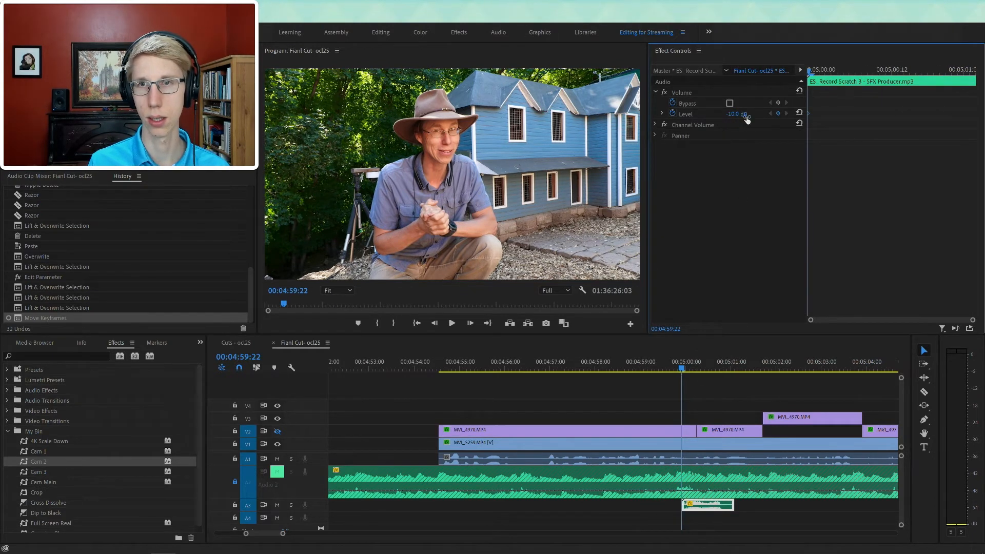
pyautogui.click(741, 112)
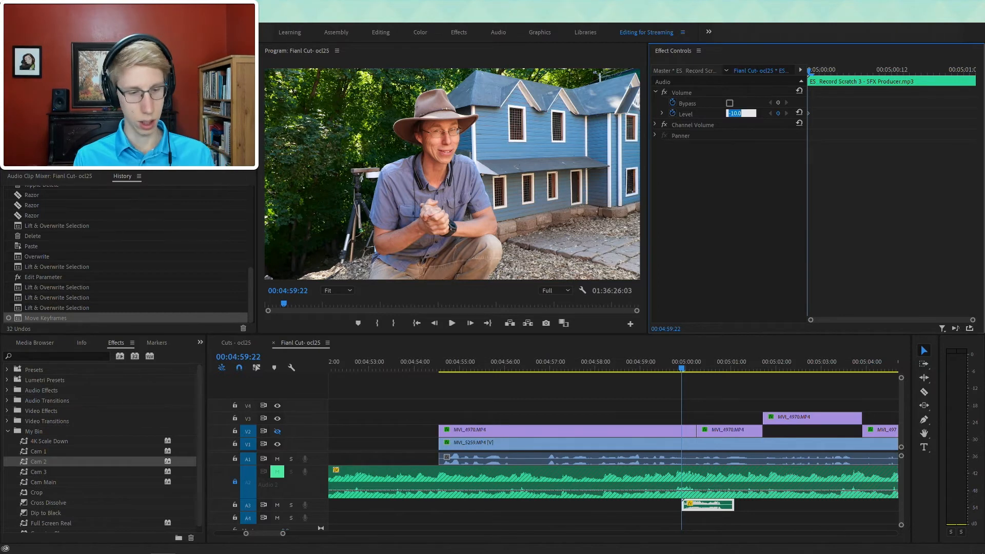
pyautogui.press('Return')
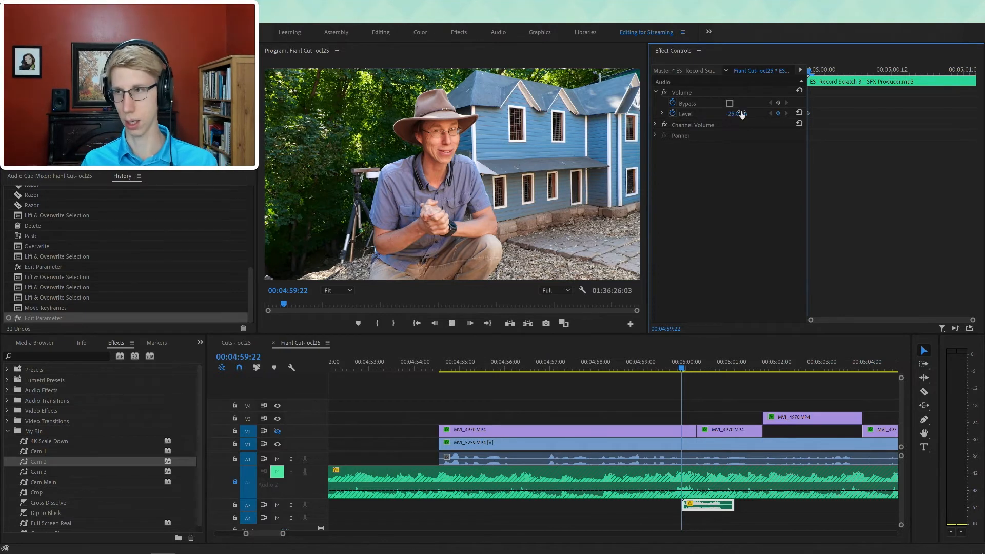
pyautogui.press('space')
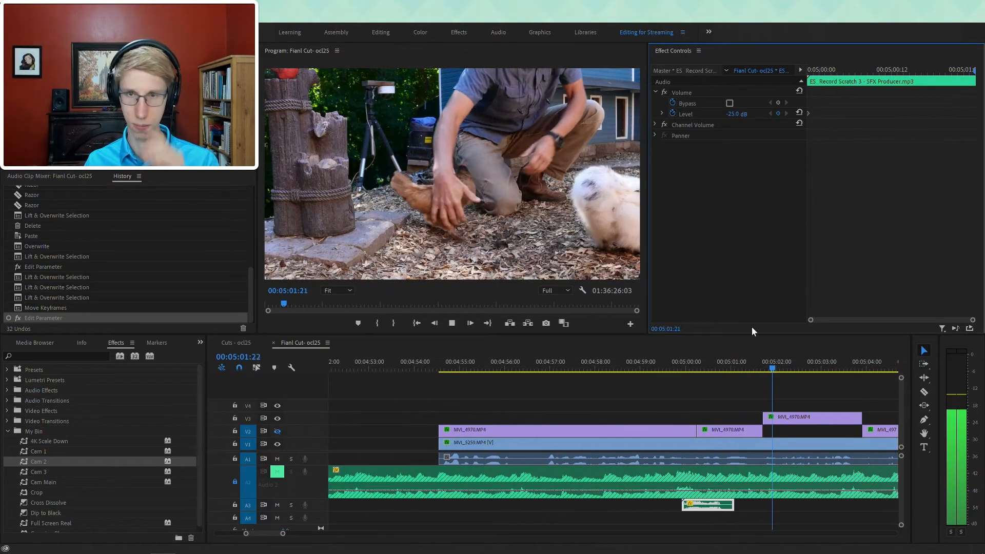
# - Split the V2 clip at 00:05:00:19 and at the record scratch's start, 00:04:59:22
pyautogui.moveTo(689, 369); pyautogui.dragTo(686, 368)
pyautogui.press('=')
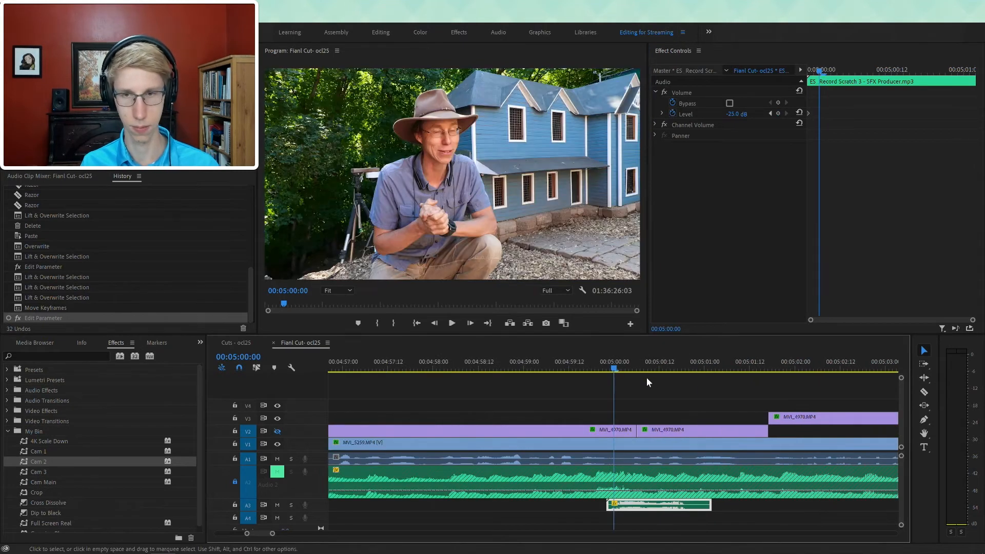
pyautogui.press('space')
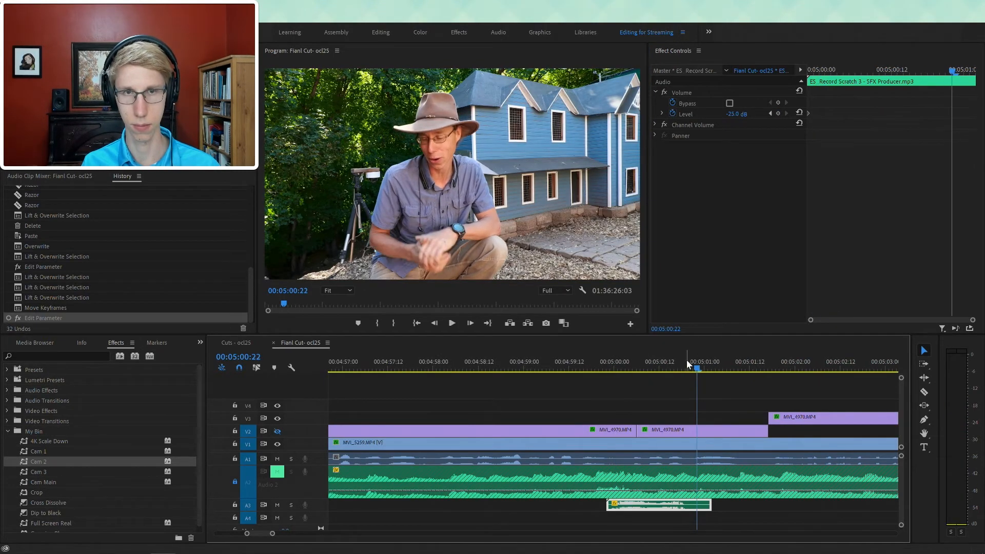
pyautogui.click(687, 369)
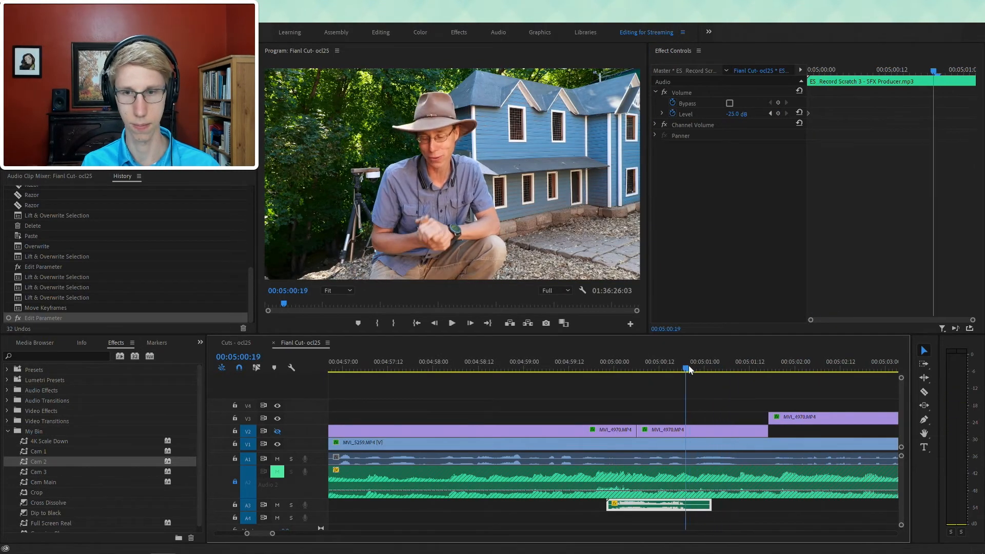
pyautogui.click(686, 430)
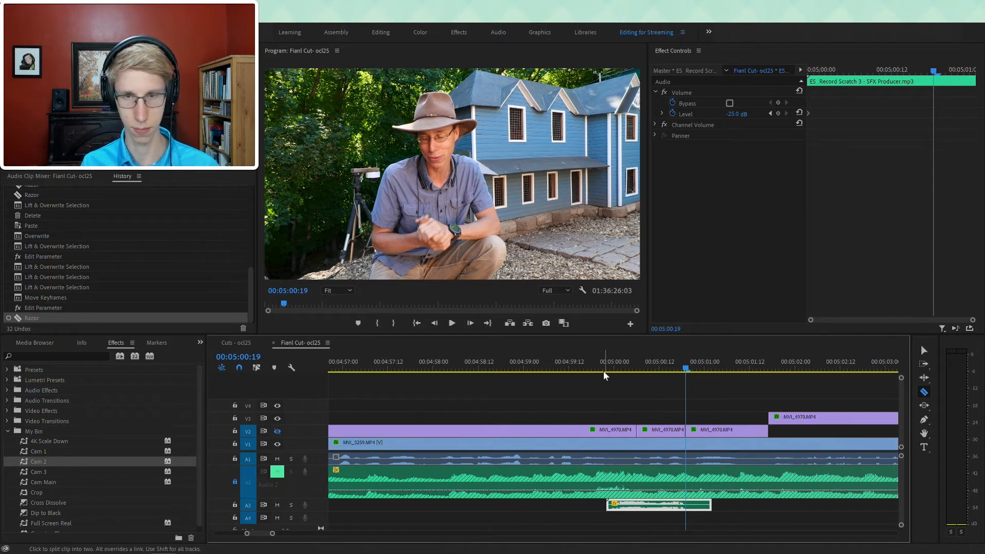
pyautogui.click(608, 428)
# - Join the V2 through edit at about 00:05:00:06 so one clip spans the two new cuts
pyautogui.press('b')
pyautogui.click(636, 430)
pyautogui.press('Delete')
pyautogui.click(640, 430)
pyautogui.rightClick(638, 430)
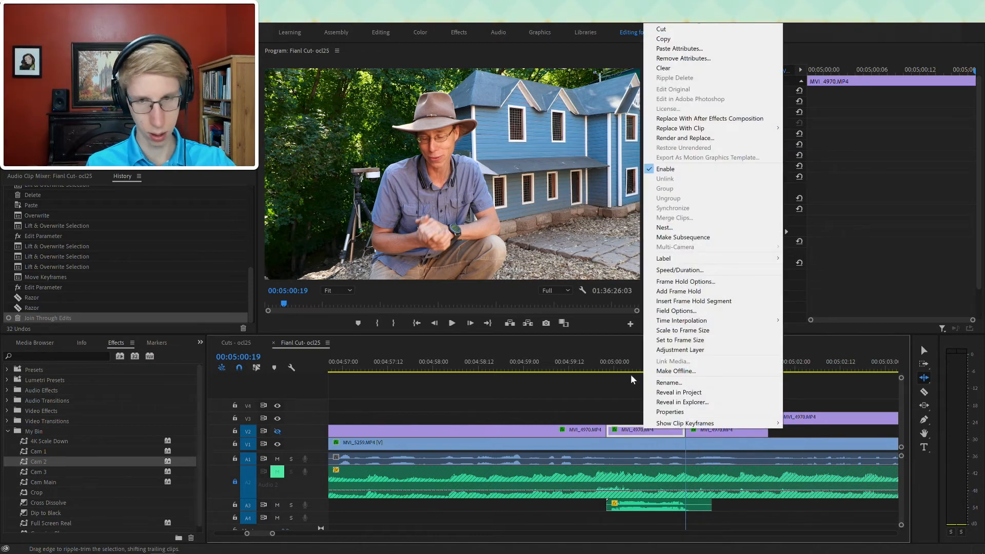
pyautogui.click(607, 386)
# - Turn on Position and Scale keyframing at the start of the short V2 clip over the record scratch
pyautogui.click(631, 366)
pyautogui.press('v')
pyautogui.click(644, 445)
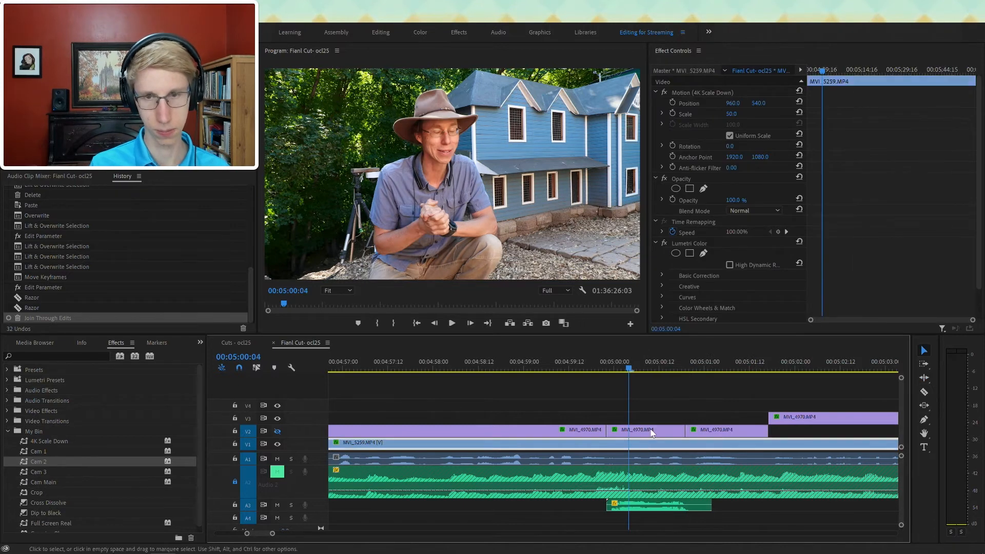
pyautogui.click(652, 424)
pyautogui.click(653, 429)
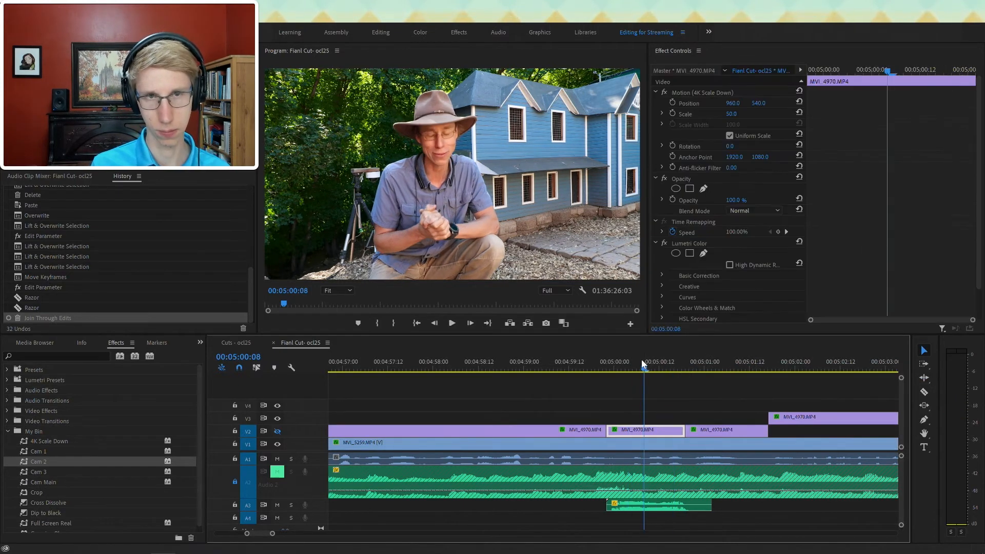
pyautogui.click(625, 368)
pyautogui.moveTo(830, 70); pyautogui.dragTo(903, 70)
pyautogui.click(672, 103)
pyautogui.click(672, 114)
# - Try scaling the short V2 clip up to 74.2 at 00:05:00:10 and undo the scale change
pyautogui.click(754, 97)
pyautogui.click(640, 174)
pyautogui.moveTo(640, 174); pyautogui.dragTo(735, 188)
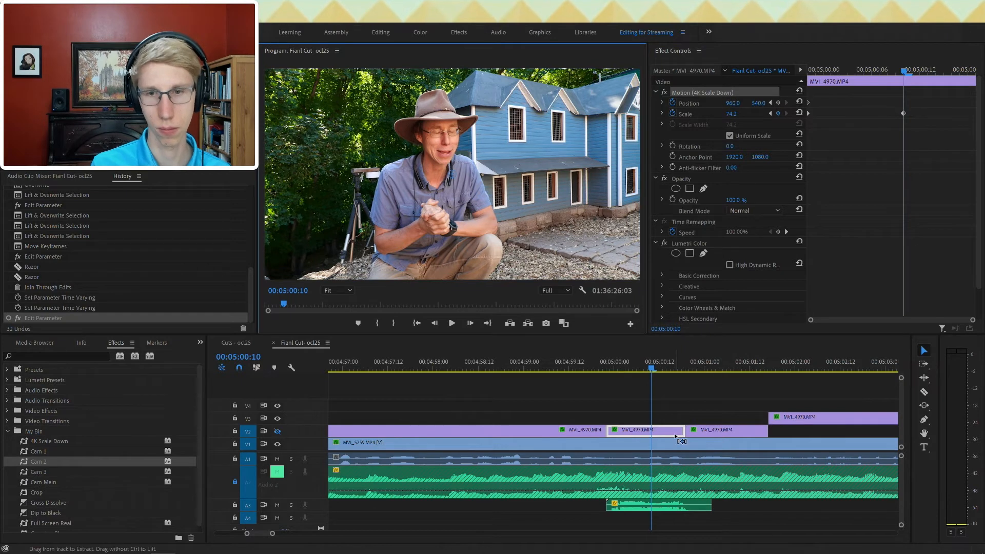
pyautogui.hotkey('ctrl', 'z')
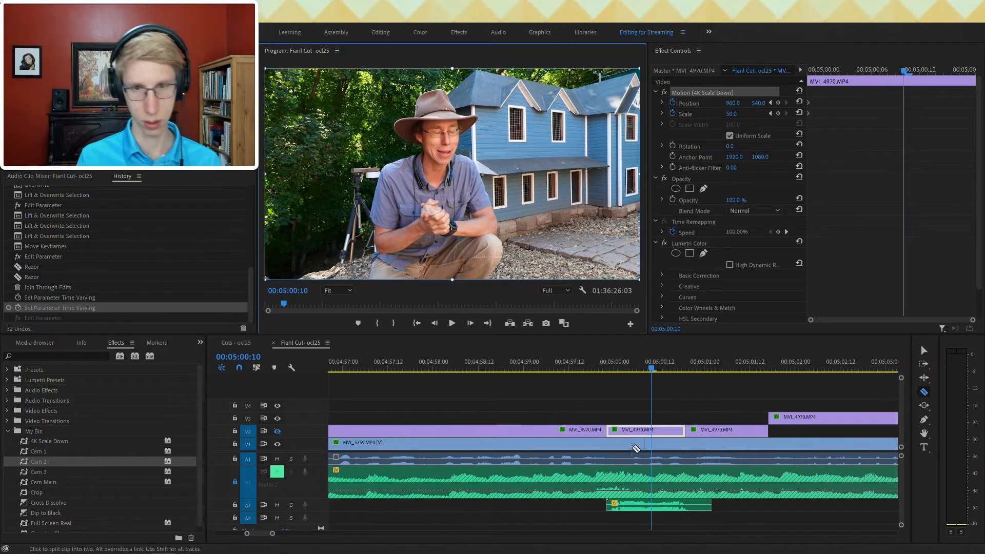
# - Split the V1 clip at 00:04:59:22 and 00:05:00:19 to match the V2 cuts, and select the middle piece
pyautogui.click(610, 442)
pyautogui.click(685, 442)
pyautogui.press('v')
pyautogui.click(646, 442)
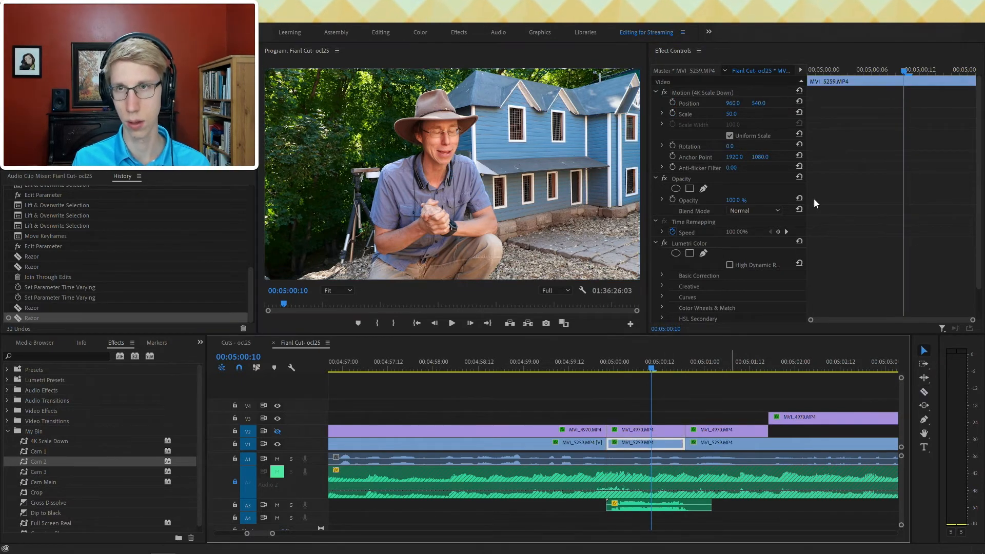
# - Add starting Position and Scale keyframes to the short V1 clip at 00:04:59:22
pyautogui.moveTo(830, 74); pyautogui.dragTo(722, 86)
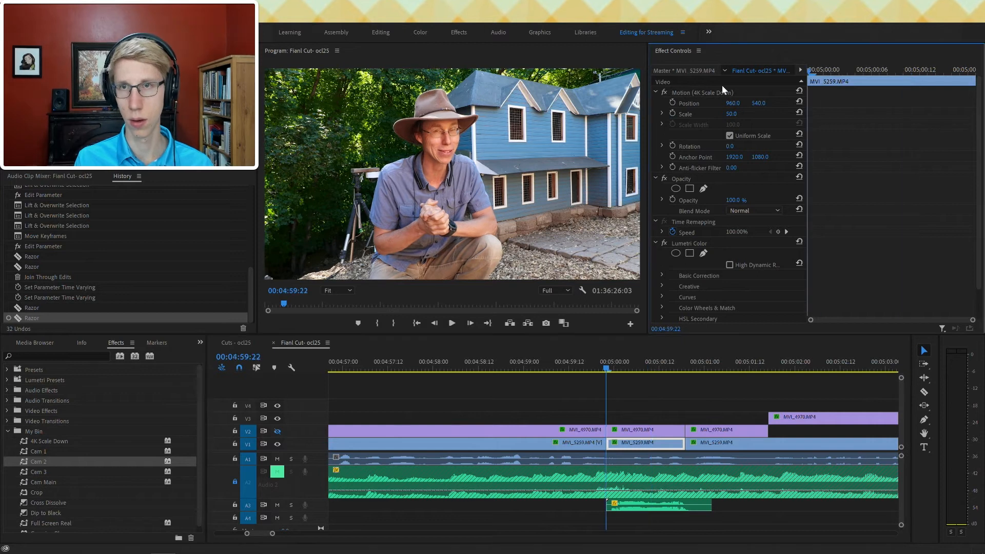
pyautogui.click(673, 103)
pyautogui.click(673, 113)
# - Set the short V1 clip's Scale to 71 at 00:05:00:12, move that keyframe to the clip's end, and play the zoom
pyautogui.click(920, 71)
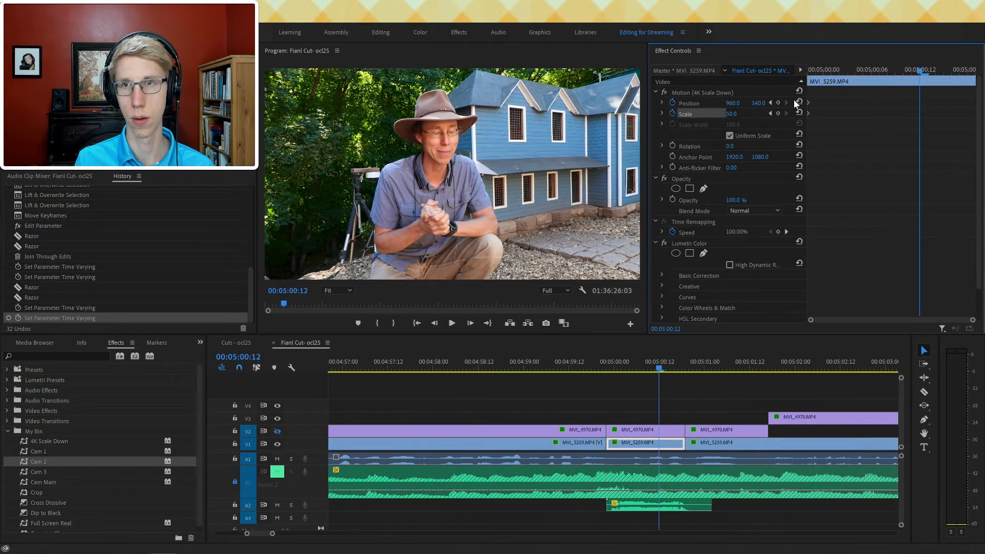
pyautogui.moveTo(740, 113)
pyautogui.mouseDown()
pyautogui.moveTo(769, 113)
pyautogui.moveTo(756, 112)
pyautogui.mouseUp()
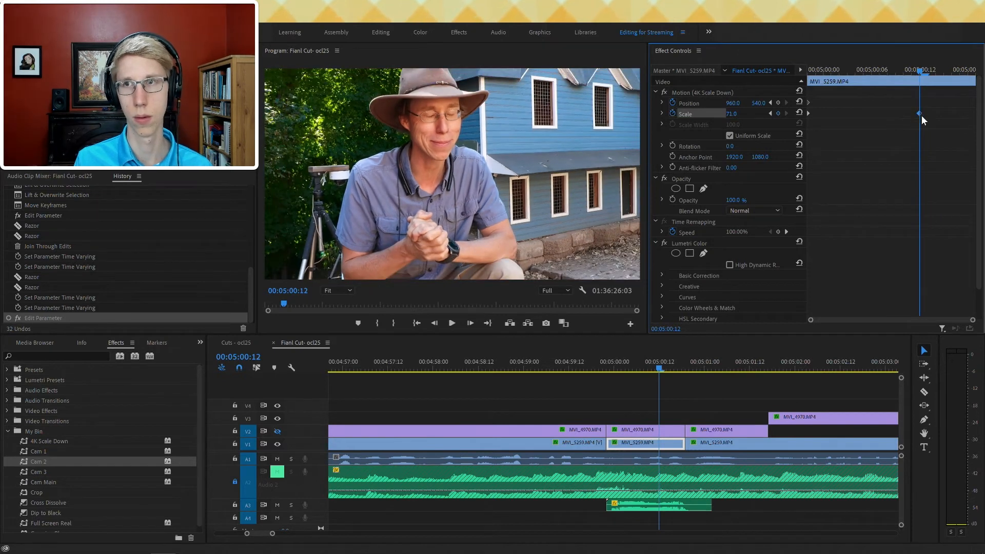
pyautogui.moveTo(920, 114); pyautogui.dragTo(975, 113)
pyautogui.press('Up')
pyautogui.press('space')
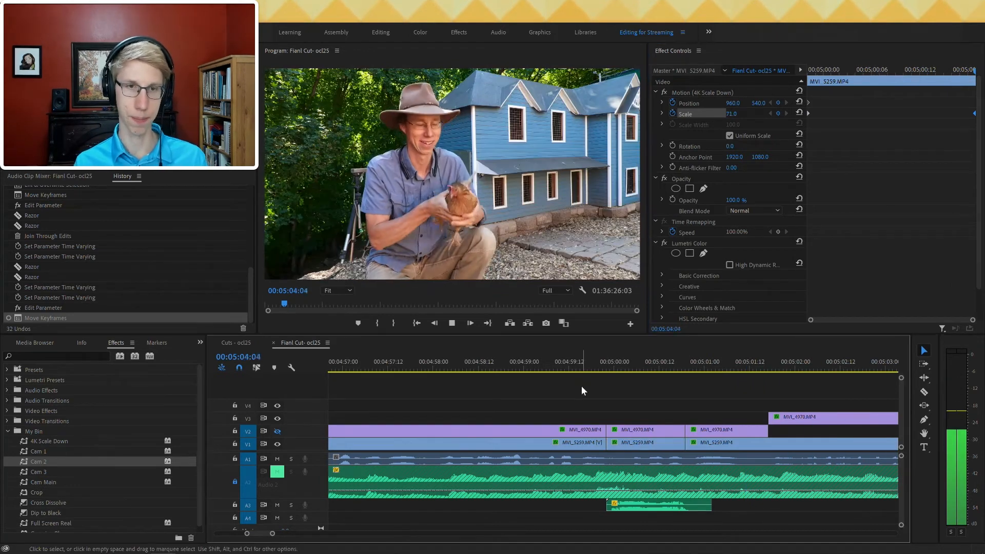
# - Ripple delete the empty gap between the yellow clips and the record scratch talking section
pyautogui.press('-')
pyautogui.press('-')
pyautogui.scroll(-5, 684, 456)
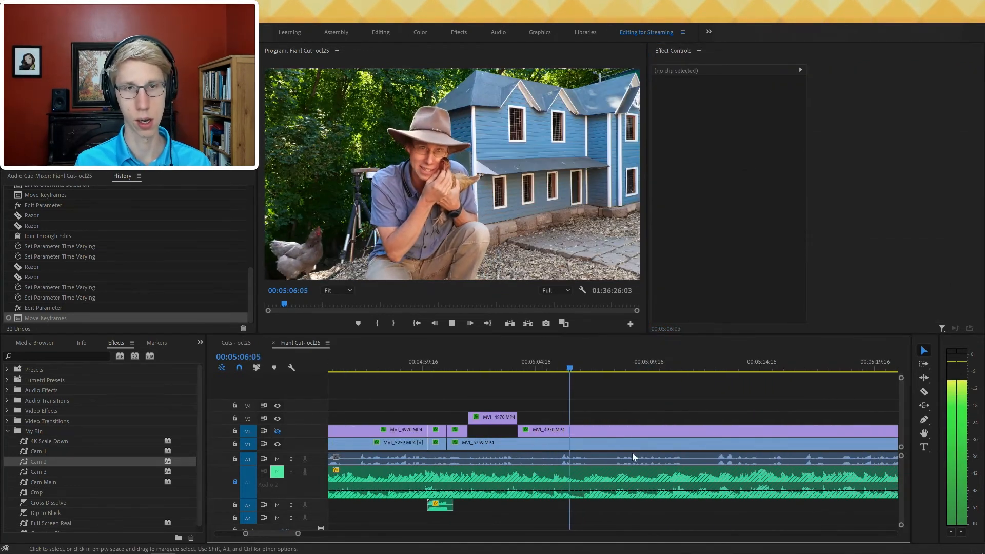
pyautogui.press('-')
pyautogui.press('-')
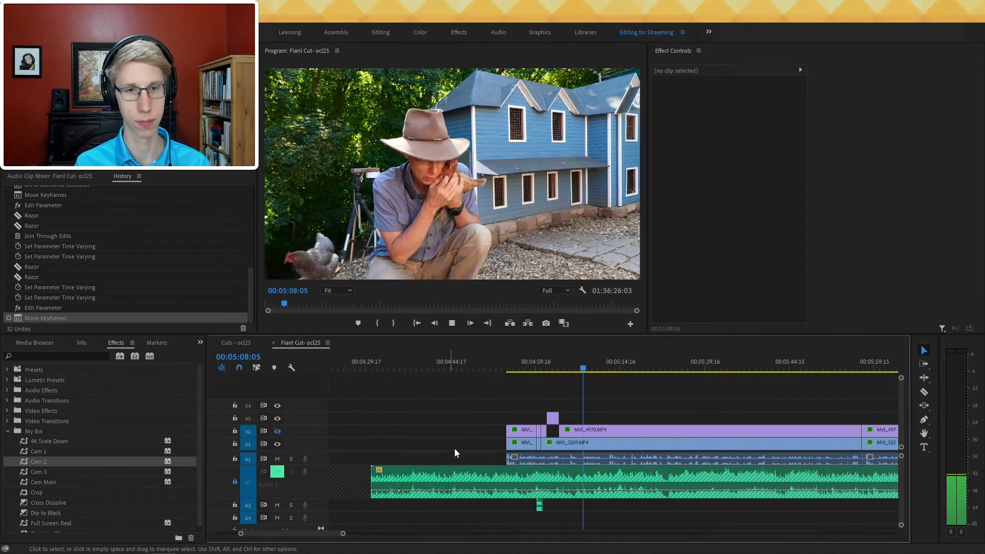
pyautogui.press('-')
pyautogui.click(521, 434)
pyautogui.click(521, 446)
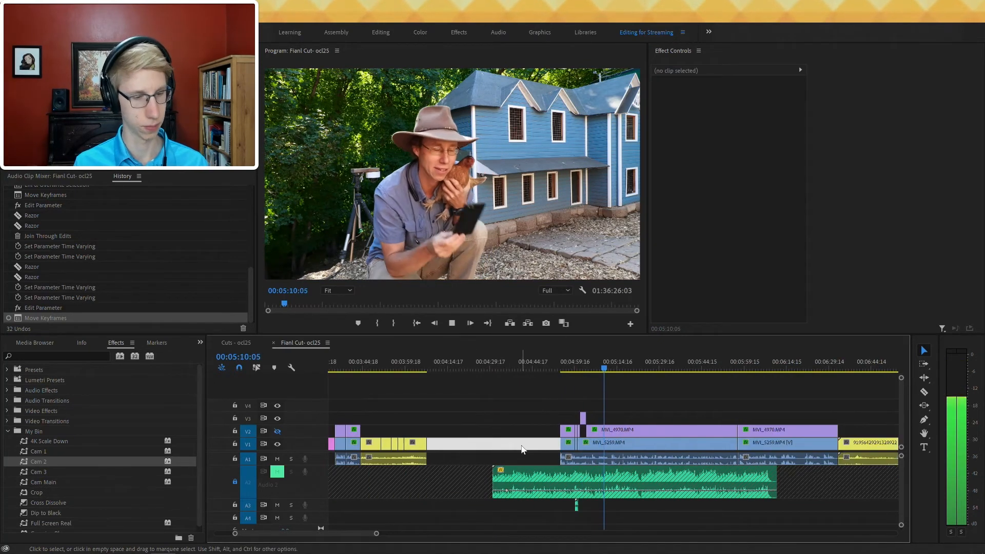
pyautogui.press('Delete')
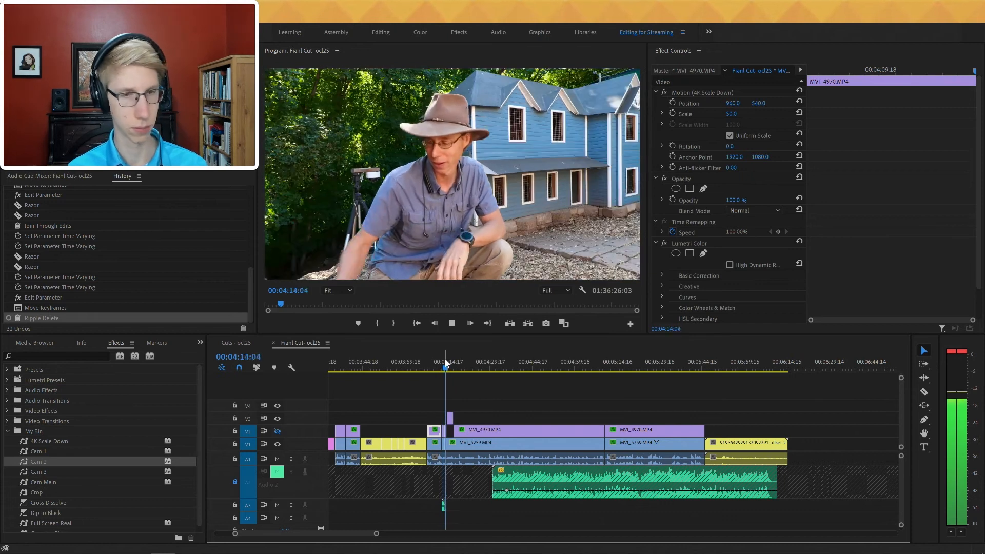
# - Replay the zoom over the record scratch and place the playhead at 00:04:13:15
pyautogui.press('space')
pyautogui.press('=')
pyautogui.press('=')
pyautogui.press('=')
pyautogui.press('=')
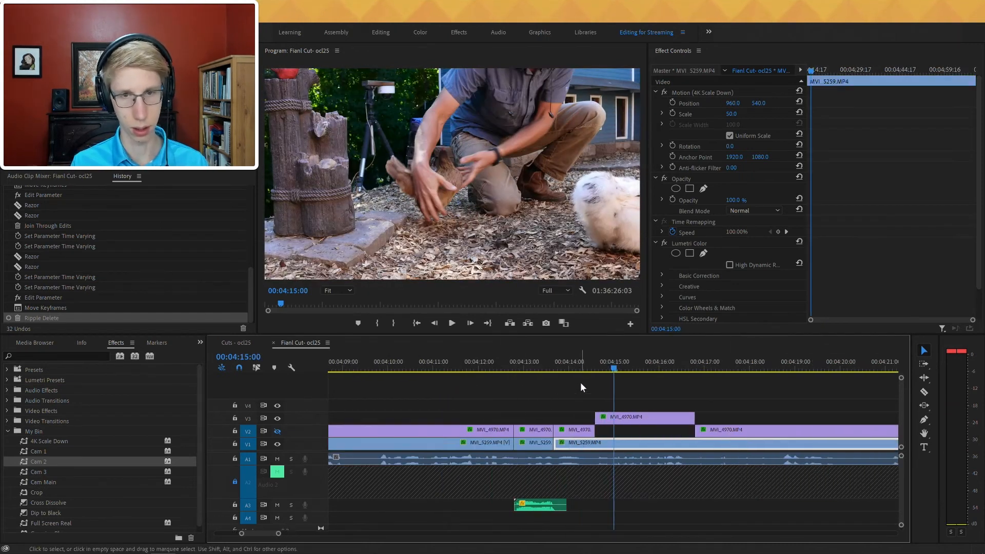
pyautogui.press('=')
pyautogui.click(448, 360)
pyautogui.press('space')
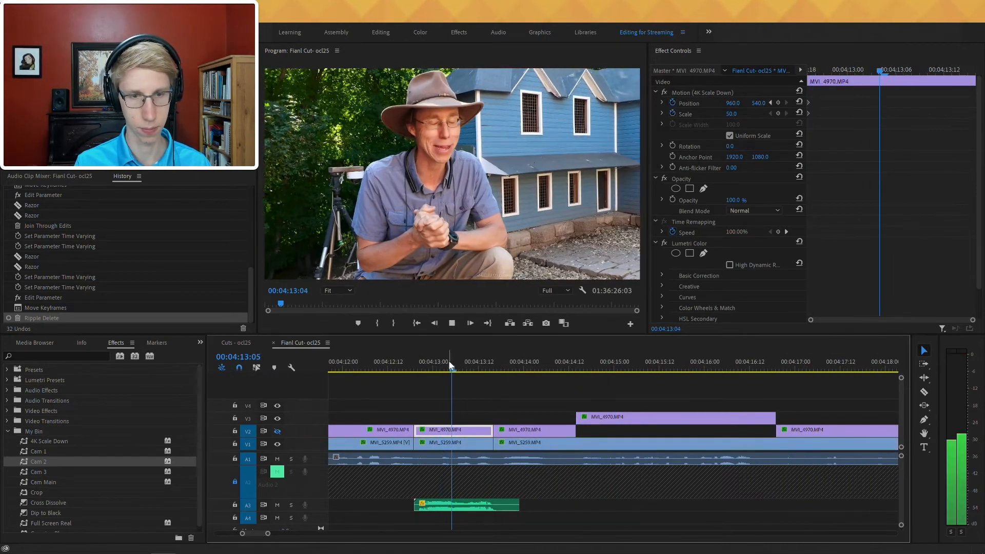
pyautogui.moveTo(471, 358); pyautogui.dragTo(490, 385)
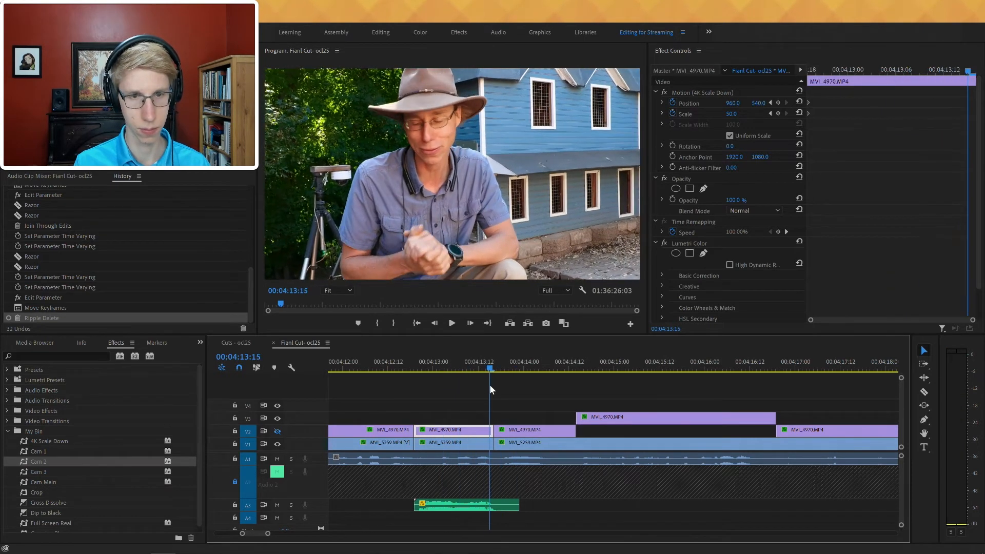
# - Trim away the V2 clip between the zoom and the V3 cutaway, and undo a trial move of the following V1 clip
pyautogui.moveTo(496, 429); pyautogui.dragTo(568, 440)
pyautogui.moveTo(491, 442); pyautogui.dragTo(574, 448)
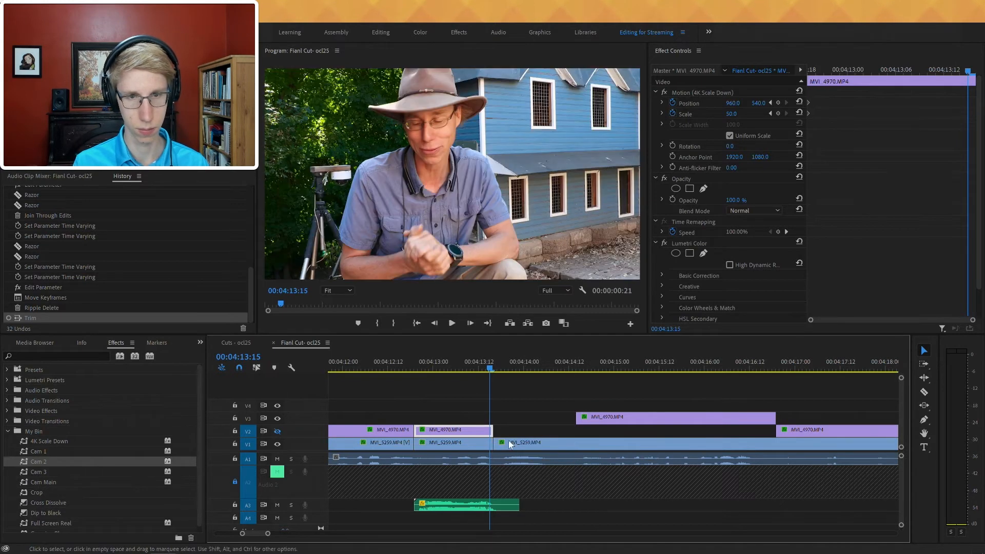
pyautogui.moveTo(502, 444); pyautogui.dragTo(557, 444)
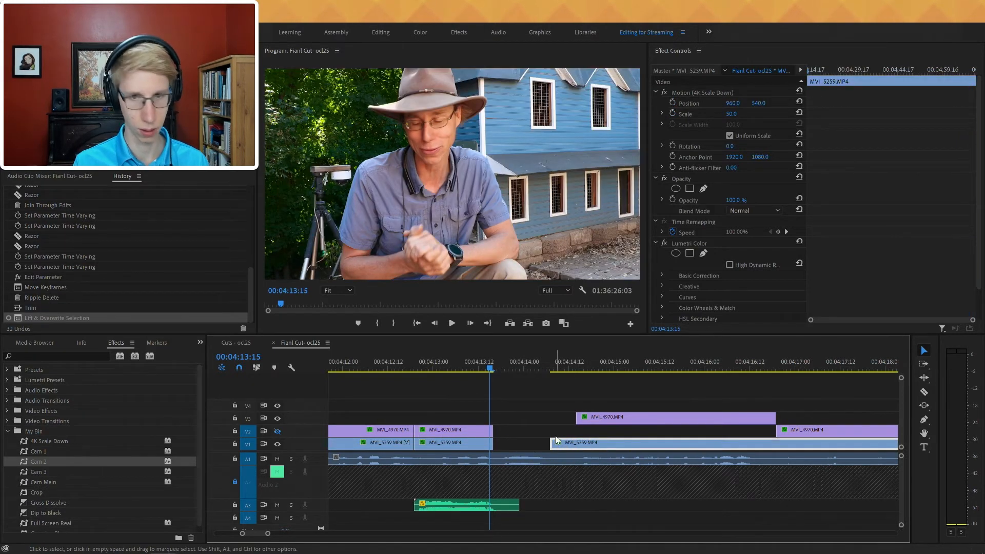
pyautogui.hotkey('ctrl', 'z')
# - Trim the following V1 clip's start to the V3 cutaway and extend the zoomed V1 clip to meet it
pyautogui.moveTo(489, 447); pyautogui.dragTo(574, 448)
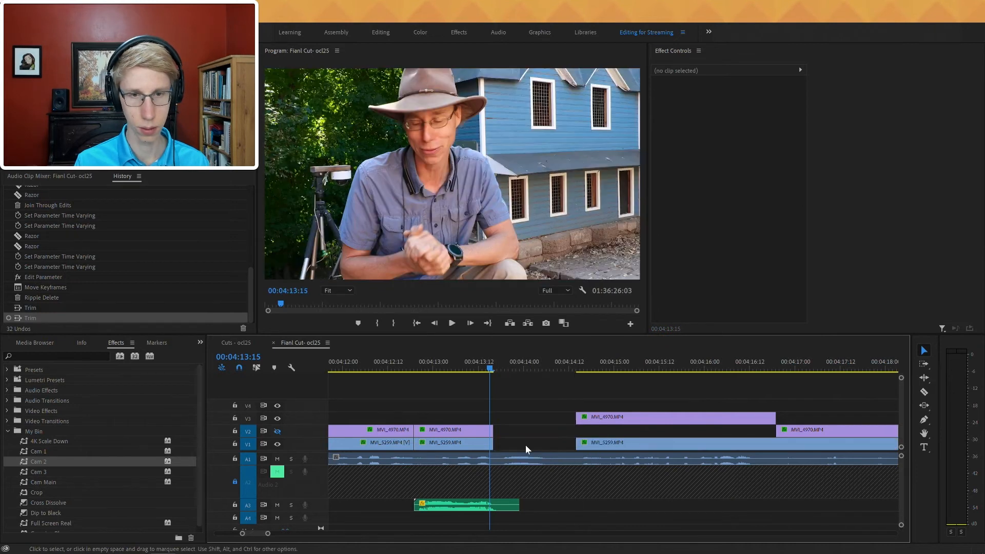
pyautogui.moveTo(485, 445); pyautogui.dragTo(577, 445)
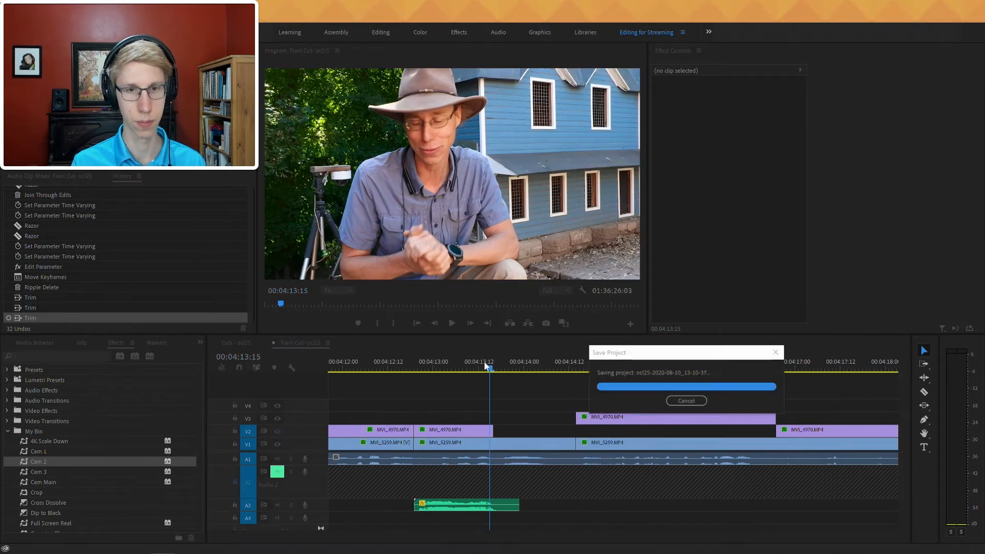
# - Play the extended zoom clip from several points to check its timing against the record scratch
pyautogui.press('space')
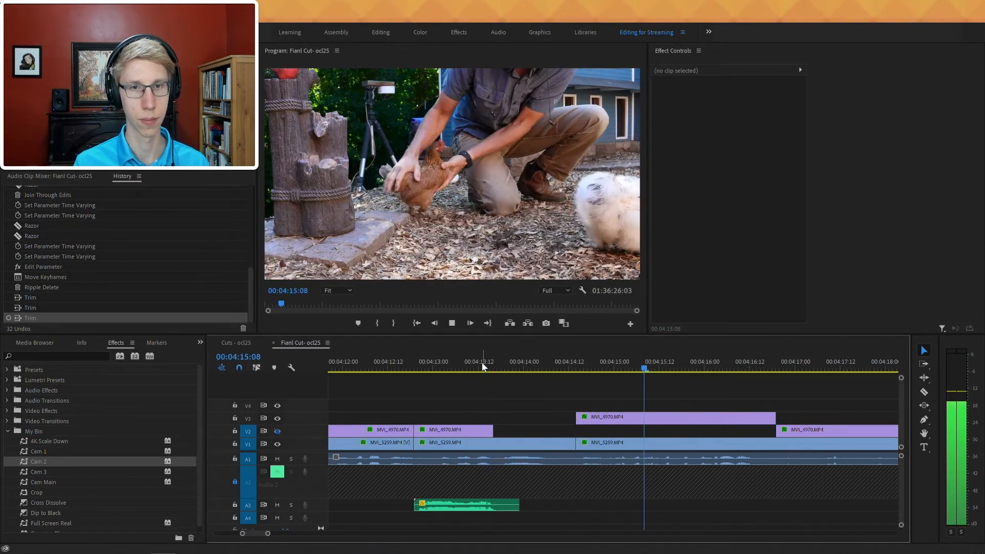
pyautogui.click(482, 362)
pyautogui.press('space')
pyautogui.moveTo(425, 363); pyautogui.dragTo(399, 363)
pyautogui.press('space')
pyautogui.press('space')
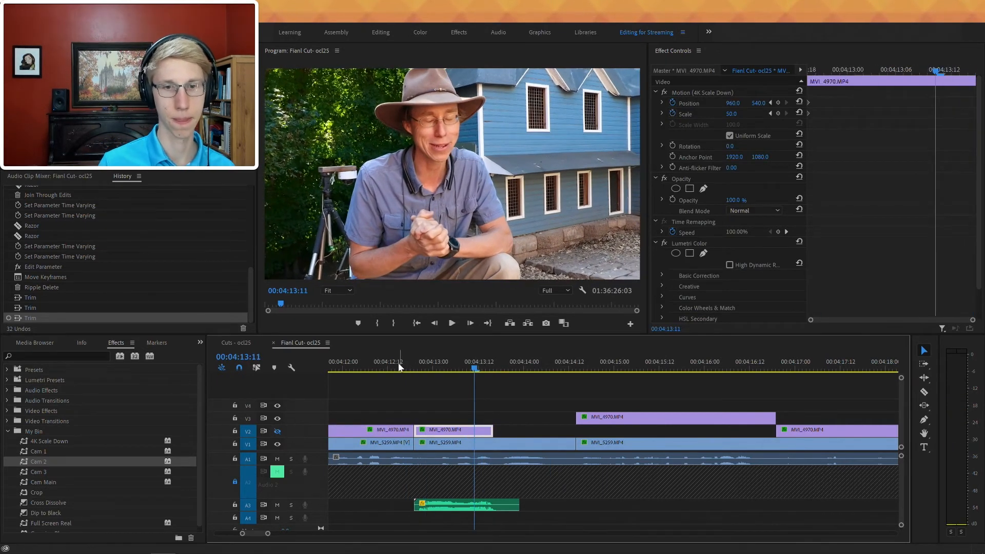
# - Move the zoomed V1 clip's second Scale keyframe earlier to about 00:04:13:11 and play the zoom
pyautogui.click(485, 444)
pyautogui.moveTo(891, 113); pyautogui.dragTo(870, 112)
pyautogui.press('Up')
pyautogui.press('space')
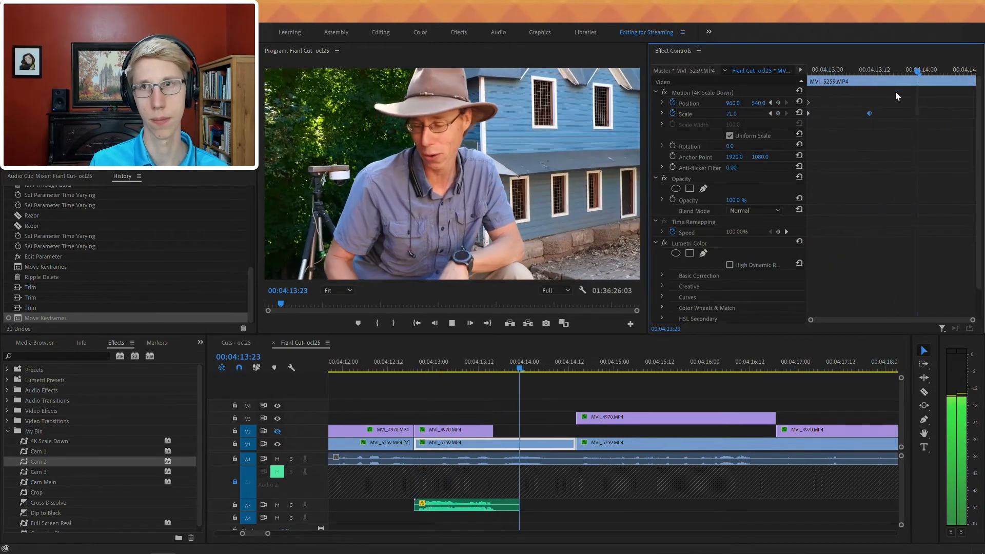
pyautogui.press('space')
pyautogui.press('Up')
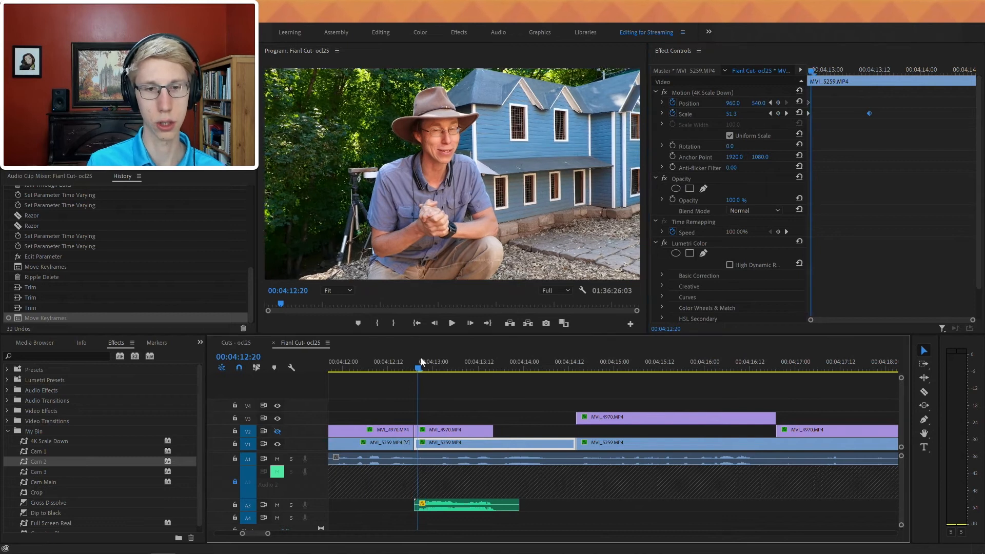
# - Move the zoomed V1 clip's first Position and Scale keyframes to about 00:04:12:21 and play the result
pyautogui.click(418, 369)
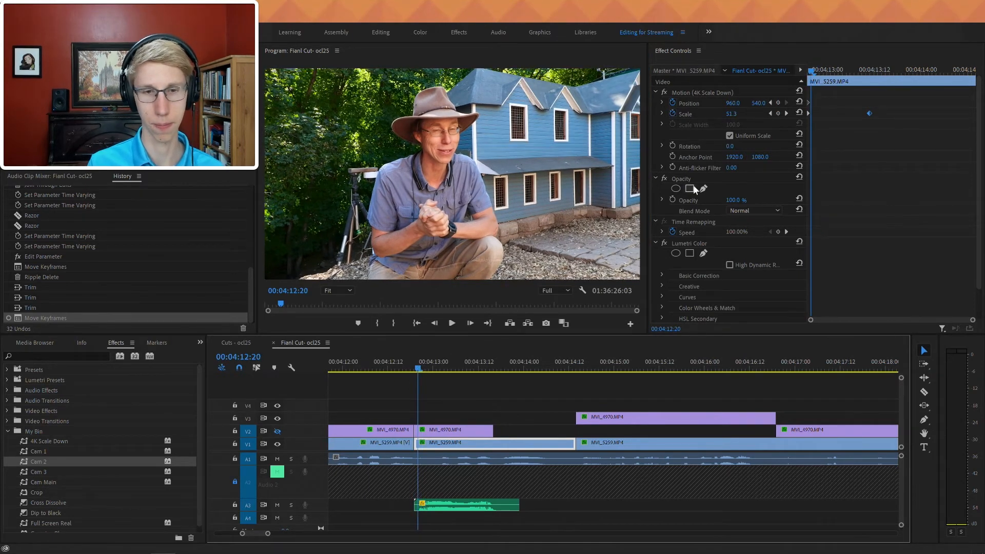
pyautogui.press('Right')
pyautogui.click(799, 123)
pyautogui.press('space')
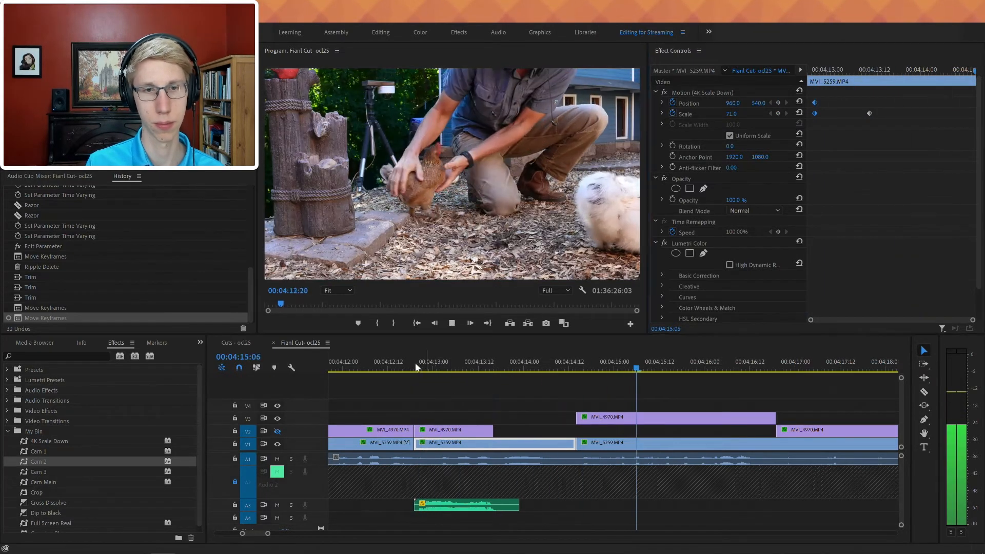
# - Play from before the zoom through about 00:04:21:23, and return the playhead to the zoom clip's start at 00:04:12:18
pyautogui.click(369, 369)
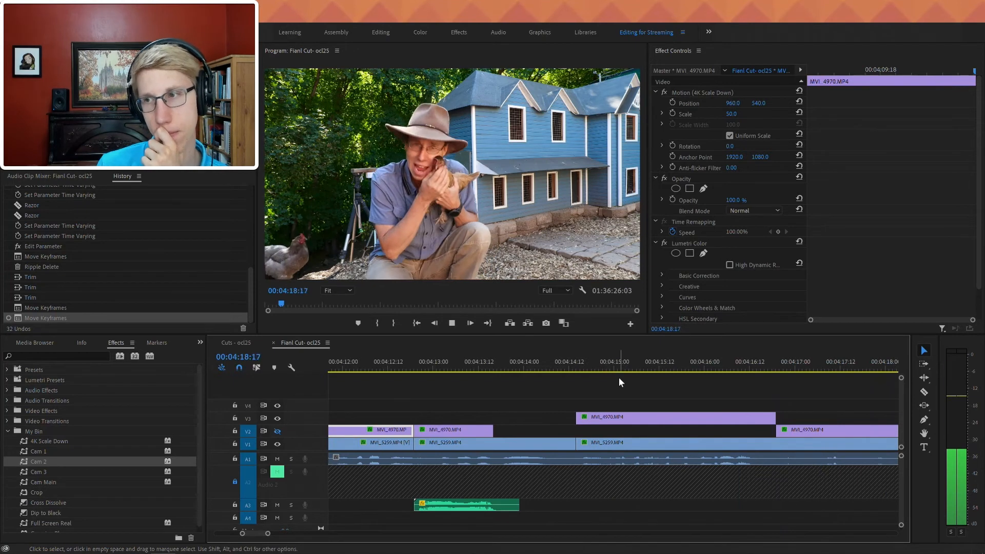
pyautogui.press('space')
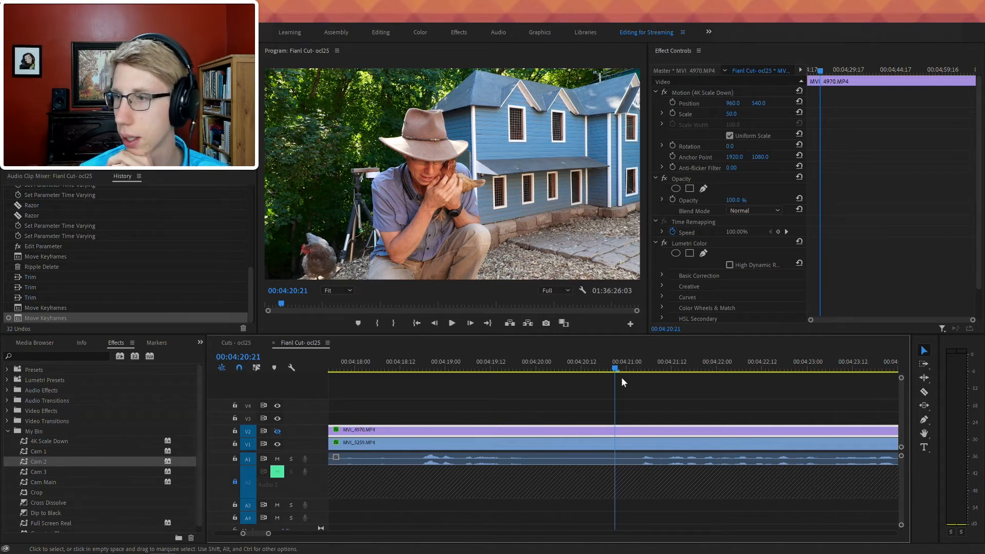
pyautogui.press('space')
pyautogui.press('-')
pyautogui.press('space')
pyautogui.press('-')
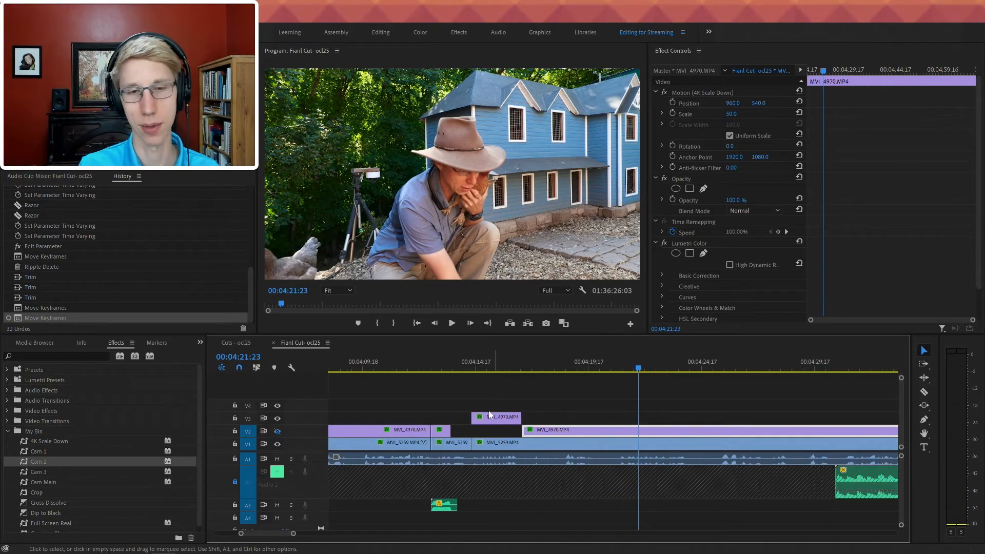
pyautogui.click(432, 362)
pyautogui.press('space')
pyautogui.press('=')
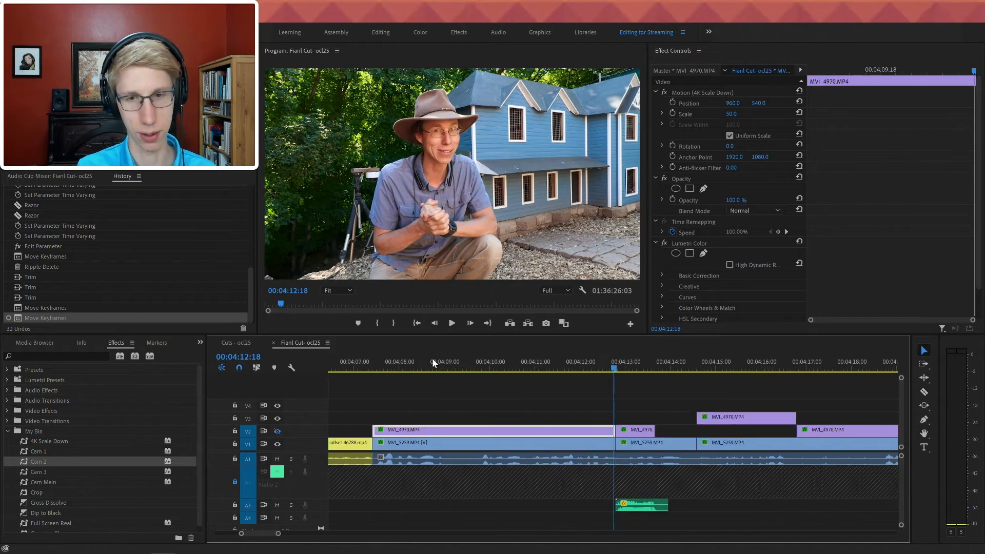
# - Play the zoom through about 00:04:15:02 and split the A1 talking audio at the cut at 00:04:14:14
pyautogui.press('=')
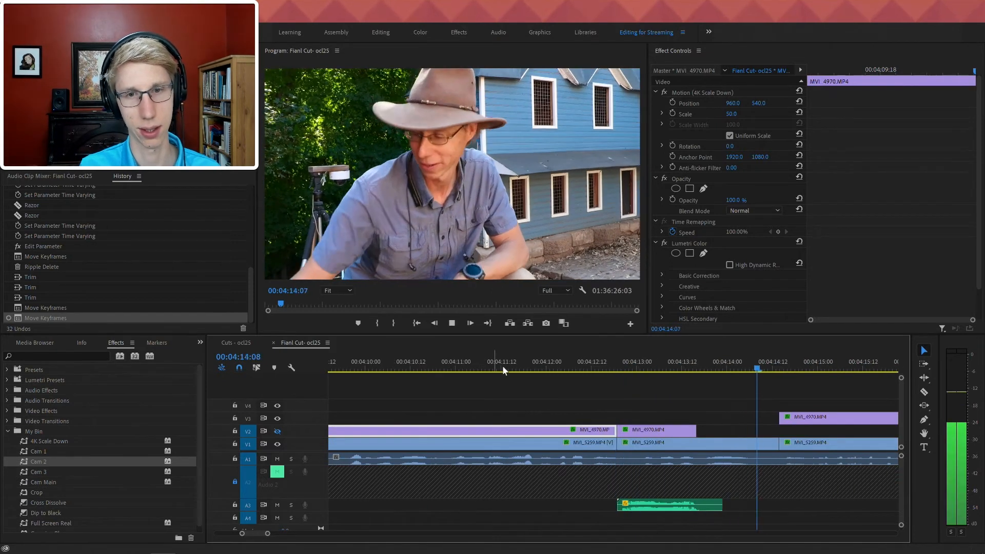
pyautogui.press('space')
pyautogui.press('-')
pyautogui.press('-')
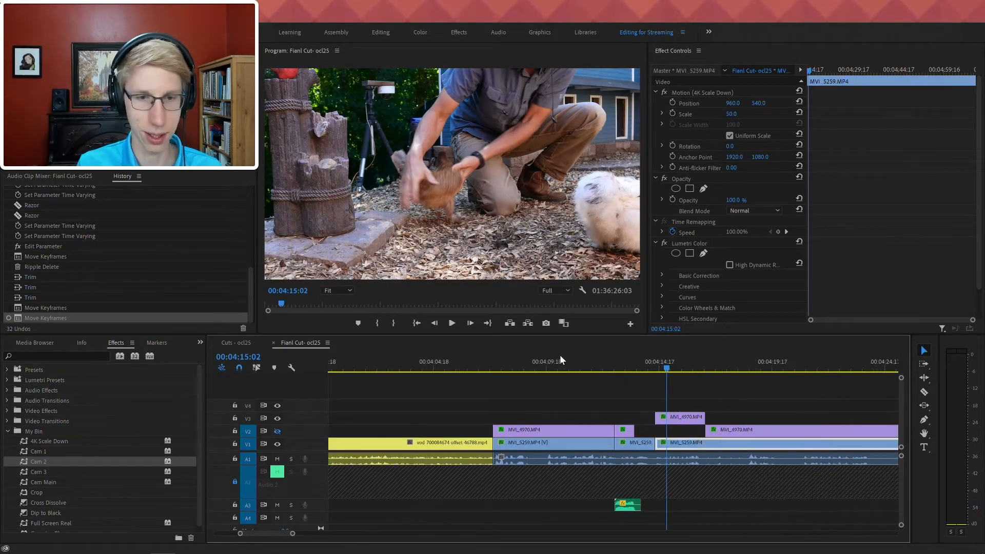
pyautogui.press('-')
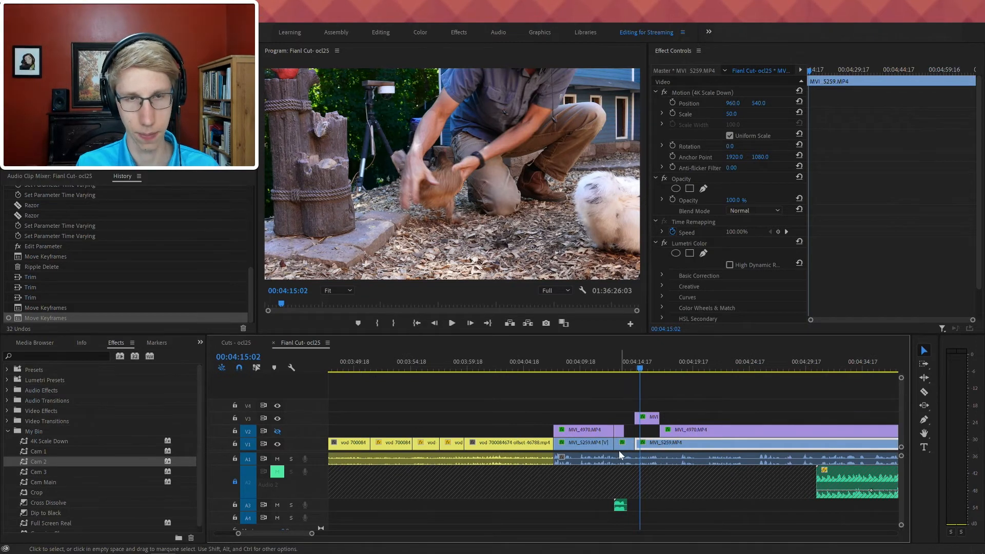
pyautogui.press('Up')
pyautogui.hotkey('ctrl', 'k')
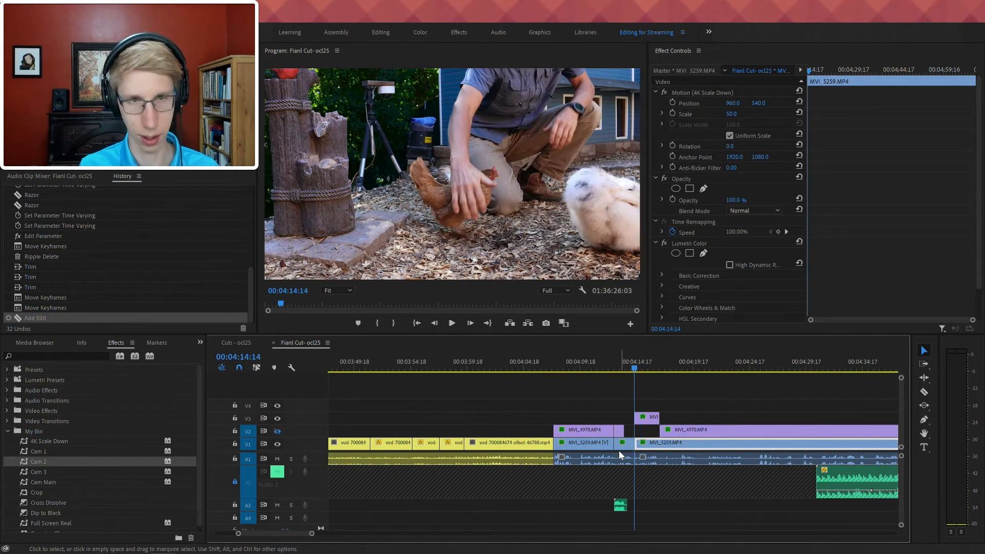
# - Ripple delete the talking clips before the 00:04:14:14 cut, together with their audio and the record scratch below them
pyautogui.press('space')
pyautogui.moveTo(614, 445); pyautogui.dragTo(625, 513)
pyautogui.press('space')
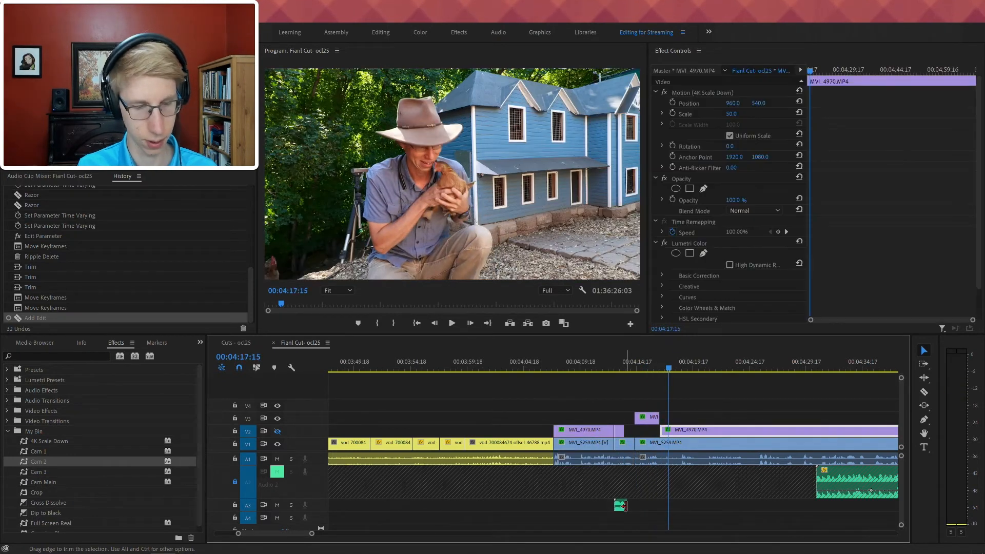
pyautogui.moveTo(571, 384); pyautogui.dragTo(623, 516)
pyautogui.hotkey('shift', 'Delete')
# - Play the sequence from about 00:04:04 through 00:04:58 to review the new join and the talking shot that follows
pyautogui.click(522, 374)
pyautogui.press('space')
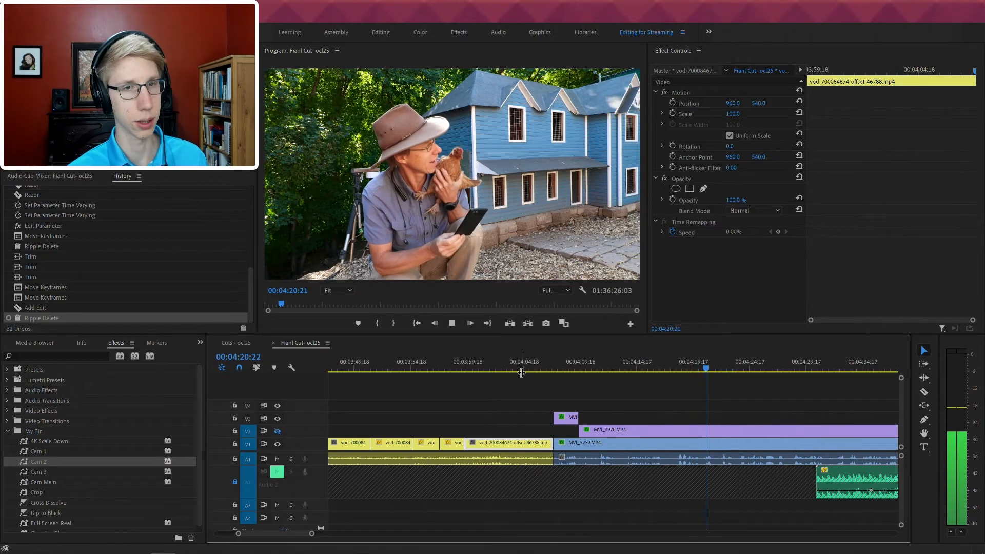
pyautogui.press('-')
pyautogui.press('-')
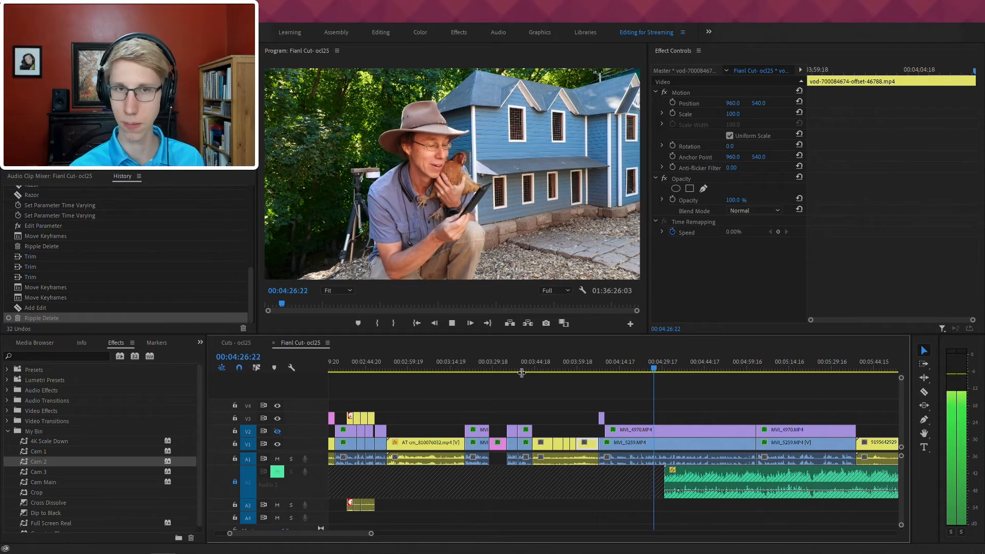
pyautogui.rightClick(754, 371)
pyautogui.click(729, 403)
pyautogui.scroll(-5, 731, 403)
pyautogui.scroll(2, 718, 402)
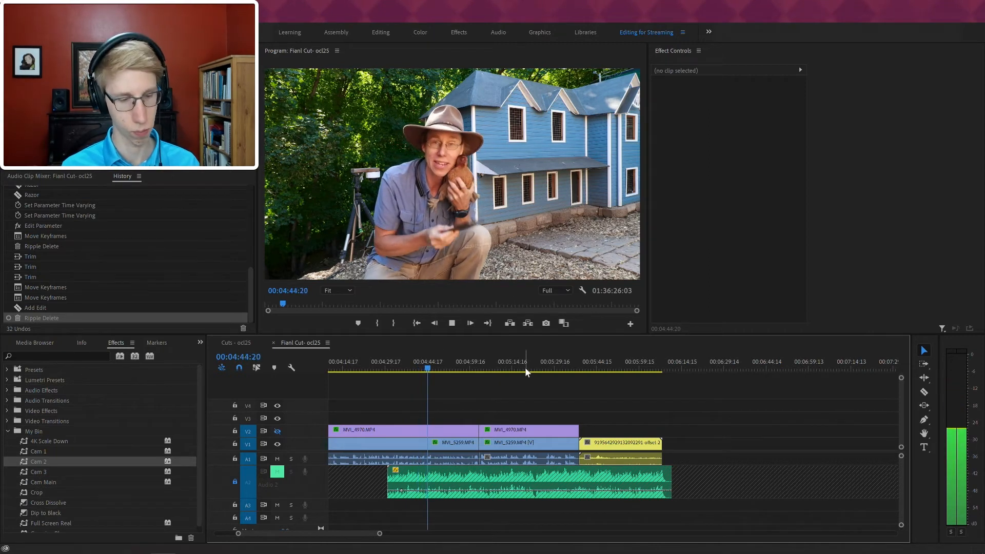
pyautogui.press('=')
pyautogui.press('-')
pyautogui.press('=')
pyautogui.press('=')
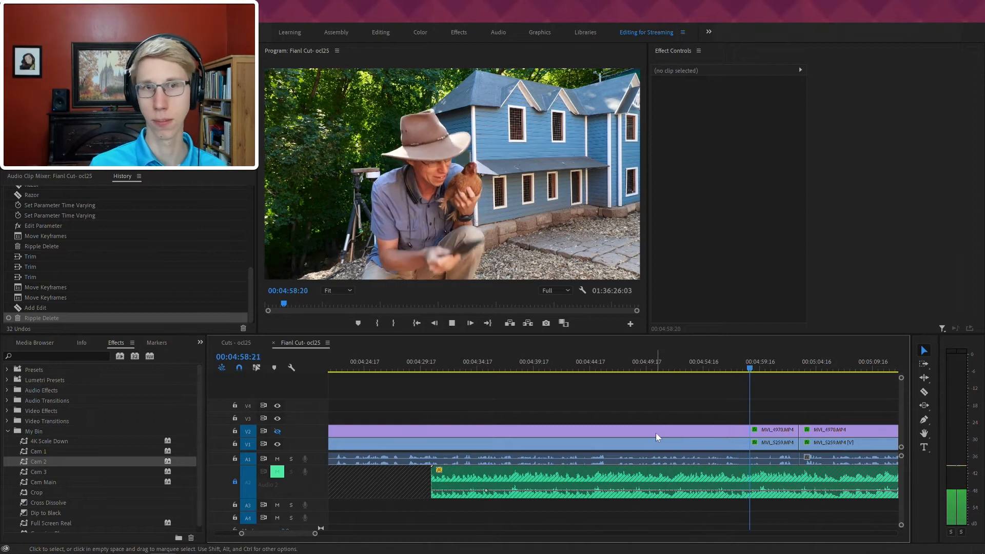
# - Split the V1 talking clip at 00:05:00:02 and again at about 00:05:01:08, and select the short middle piece
pyautogui.scroll(-6, 668, 487)
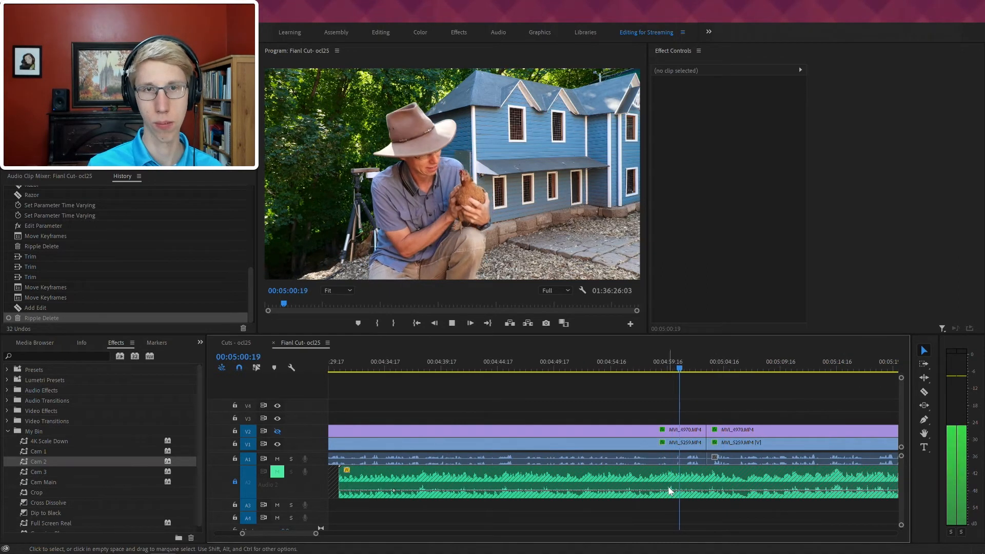
pyautogui.click(671, 370)
pyautogui.click(672, 372)
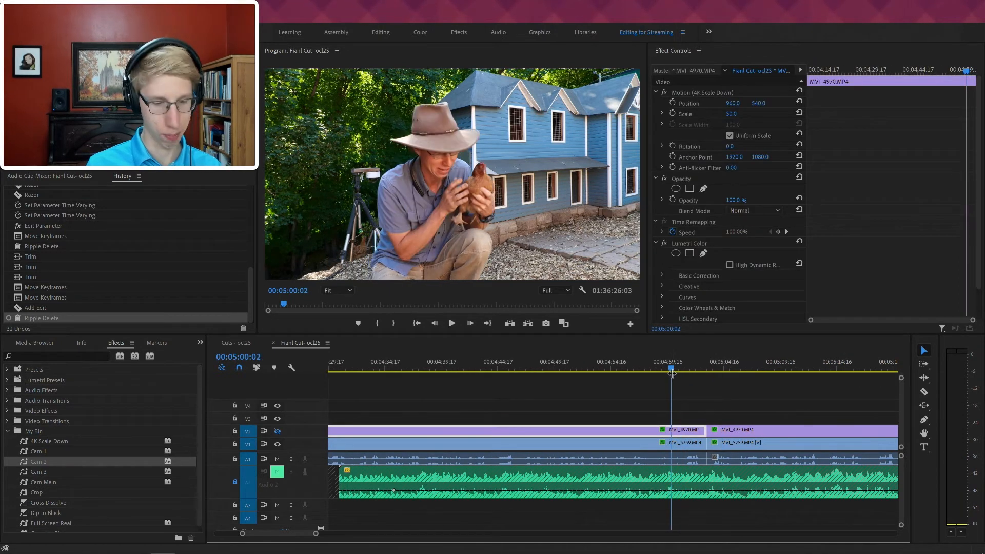
pyautogui.click(673, 445)
pyautogui.click(686, 444)
pyautogui.press('v')
pyautogui.click(679, 444)
pyautogui.press('space')
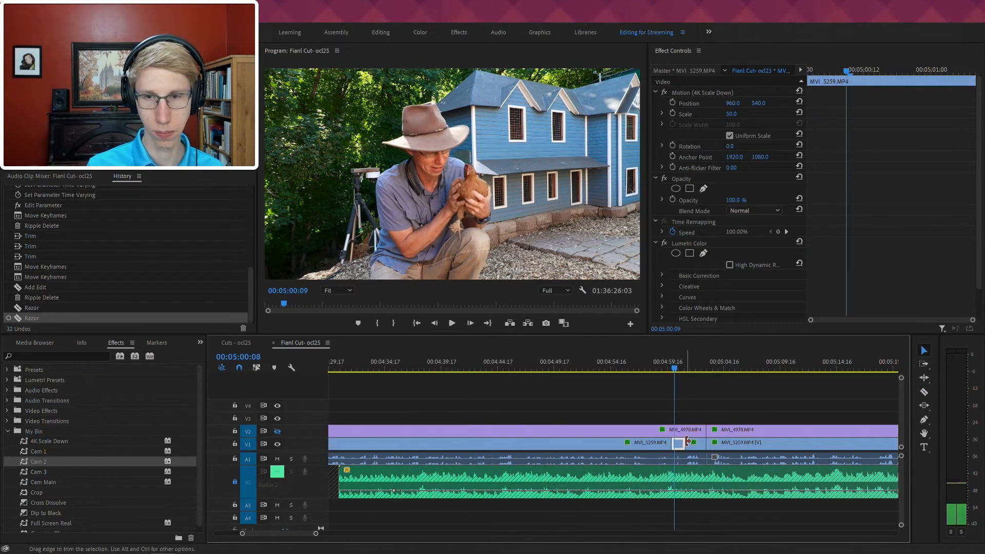
# - Enlarge the short V1 piece to Scale 149 at Position 821.0, 259.5 to frame the hen, and play the result
pyautogui.click(714, 92)
pyautogui.moveTo(640, 175); pyautogui.dragTo(984, 178)
pyautogui.moveTo(565, 192); pyautogui.dragTo(538, 137)
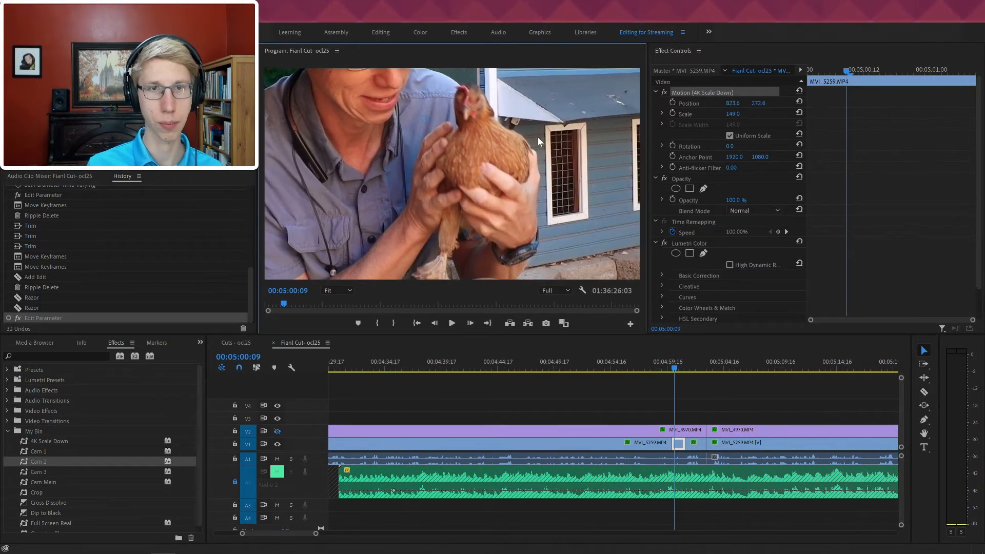
pyautogui.press('space')
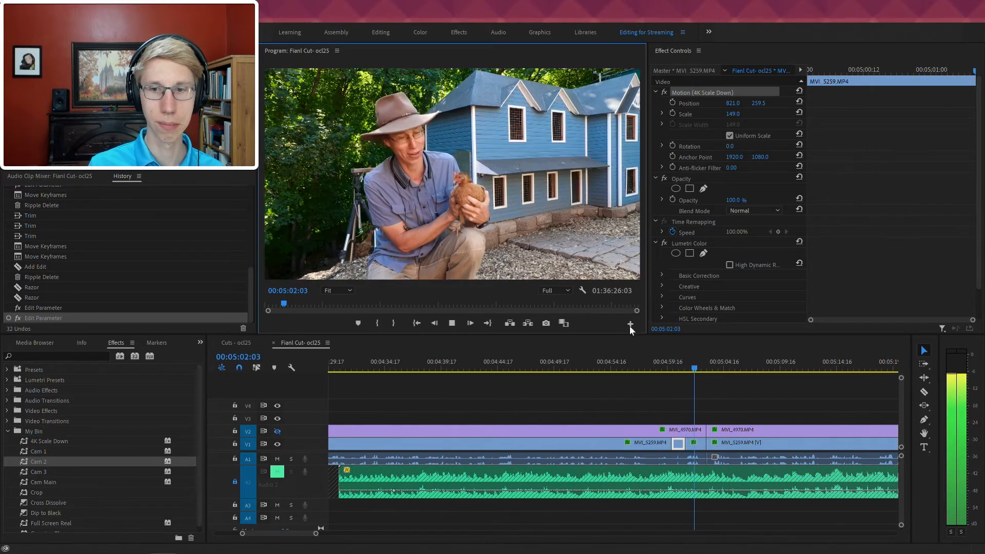
pyautogui.click(661, 358)
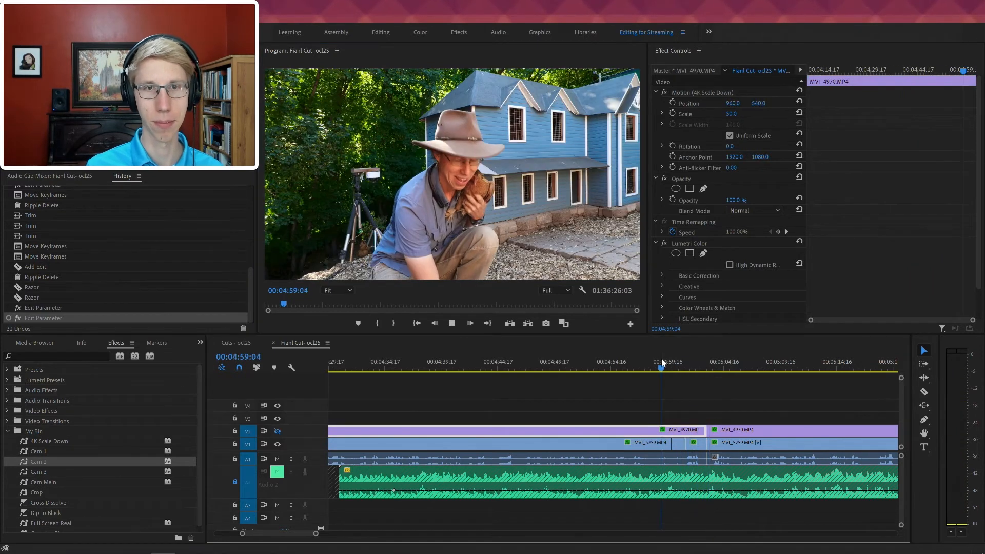
pyautogui.press('space')
# - Delete the next MVI_4970 and MVI_5259 clips with their audio, starting at about 00:05:03
pyautogui.click(726, 454)
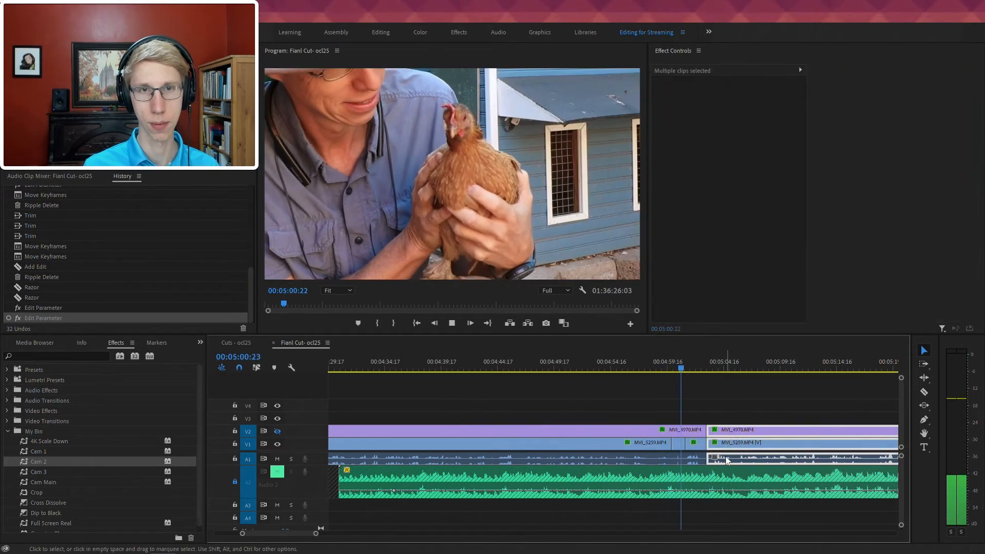
pyautogui.press('Delete')
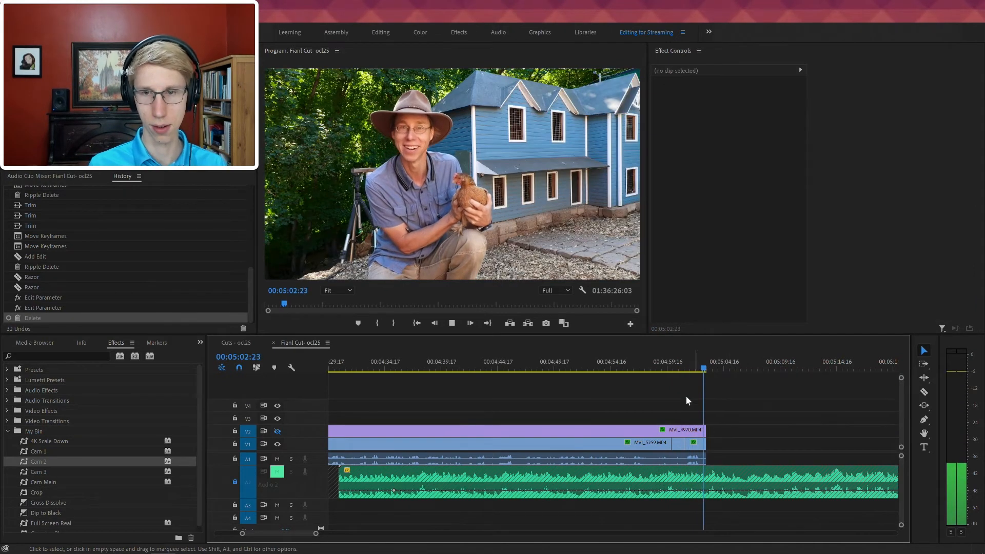
pyautogui.click(671, 364)
pyautogui.moveTo(733, 418); pyautogui.dragTo(706, 443)
pyautogui.hotkey('ctrl', 'z')
# - Cut off the talking shot after 00:05:01:08 and close the gap so the yellow livestream clip follows directly
pyautogui.click(696, 407)
pyautogui.press('c')
pyautogui.click(687, 457)
pyautogui.click(692, 459)
pyautogui.press('v')
pyautogui.moveTo(699, 459); pyautogui.dragTo(701, 460)
pyautogui.hotkey('shift', 'Delete')
pyautogui.click(716, 442)
pyautogui.press('Delete')
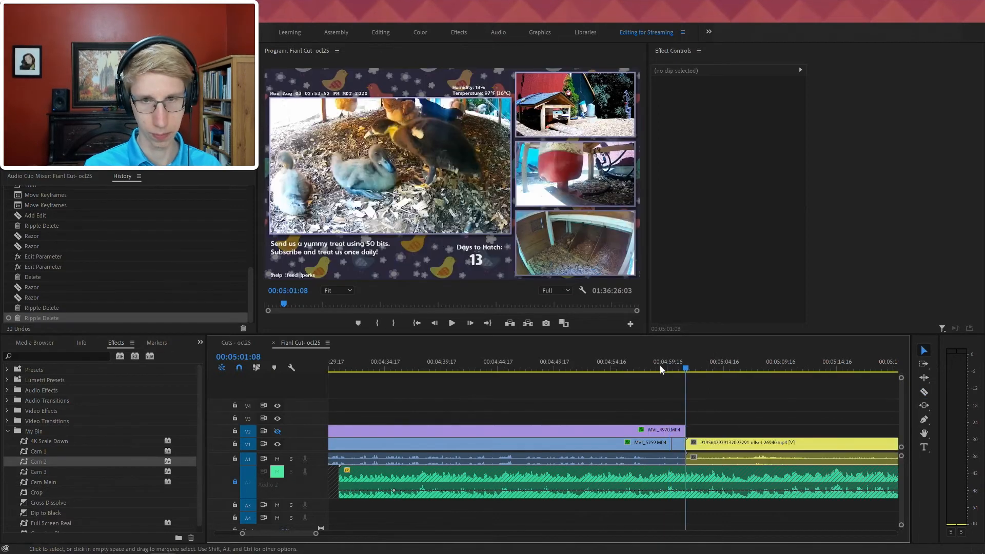
# - Play the new join, and apply the Cam Main preset to the yellow livestream clip after the talking shot
pyautogui.click(657, 365)
pyautogui.press('space')
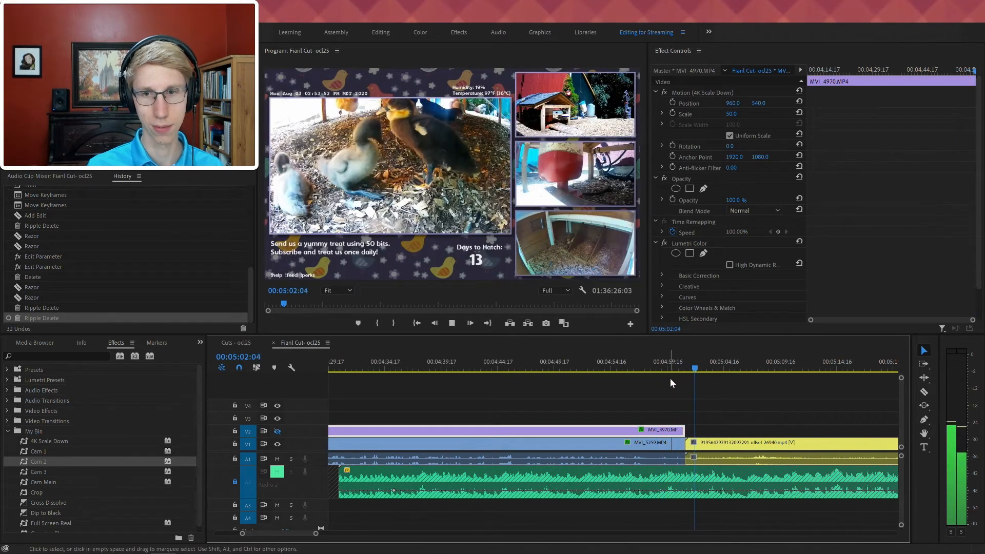
pyautogui.press('-')
pyautogui.press('-')
pyautogui.moveTo(641, 368); pyautogui.dragTo(667, 416)
pyautogui.moveTo(36, 475); pyautogui.dragTo(690, 450)
pyautogui.click(779, 442)
pyautogui.press('space')
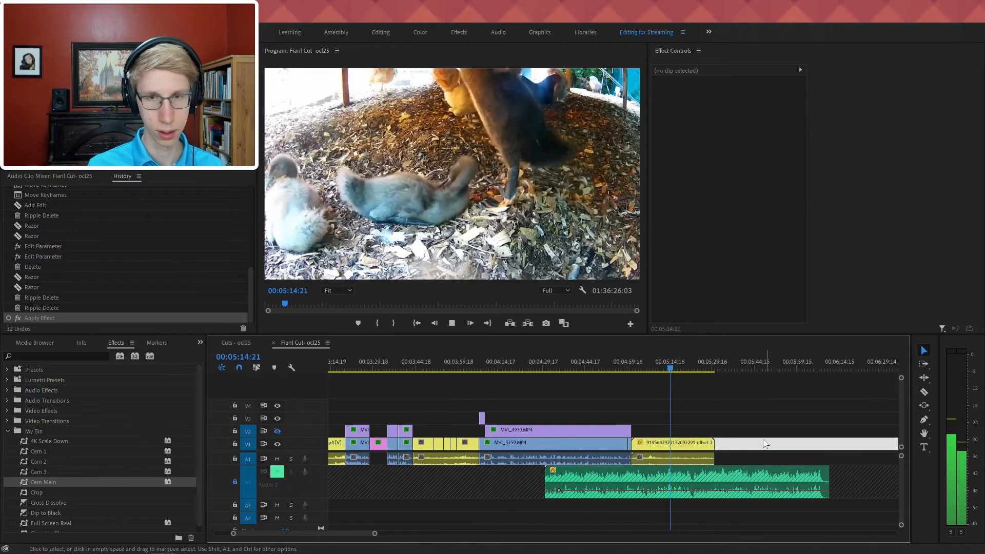
# - Return to the start of the sequence and play the opening talking shot
pyautogui.press('-')
pyautogui.press('-')
pyautogui.press('-')
pyautogui.press('space')
pyautogui.click(447, 447)
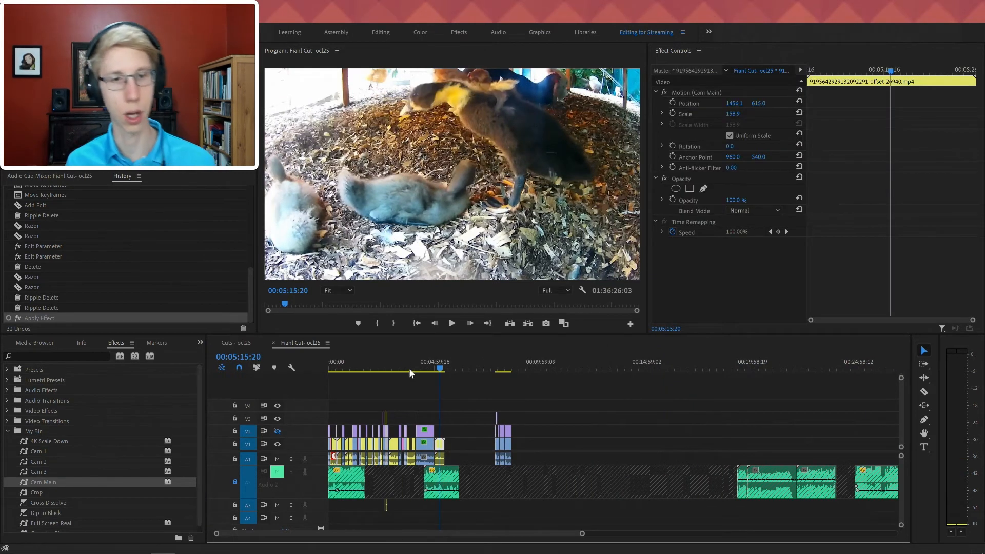
pyautogui.press('Home')
pyautogui.press('=')
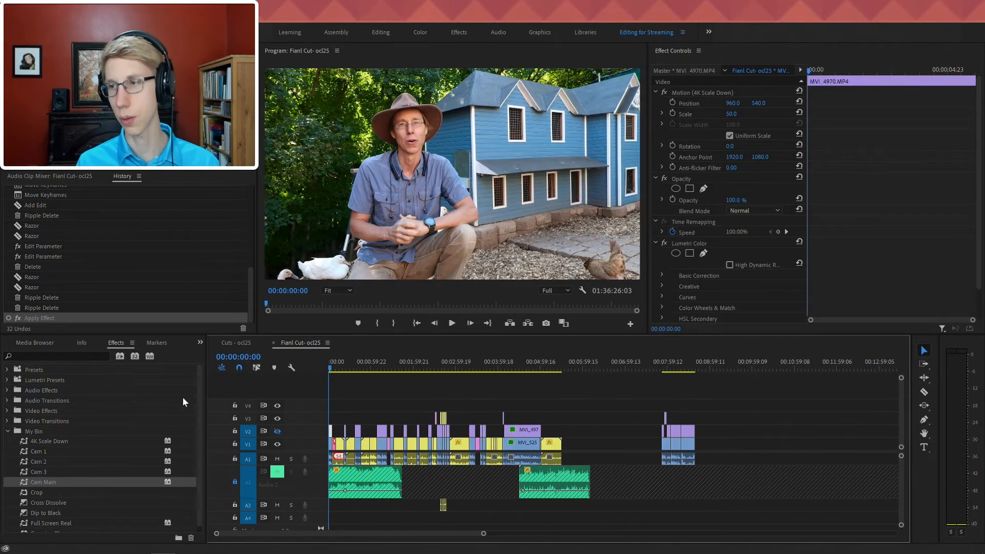
pyautogui.press('=')
pyautogui.press('=')
pyautogui.press('space')
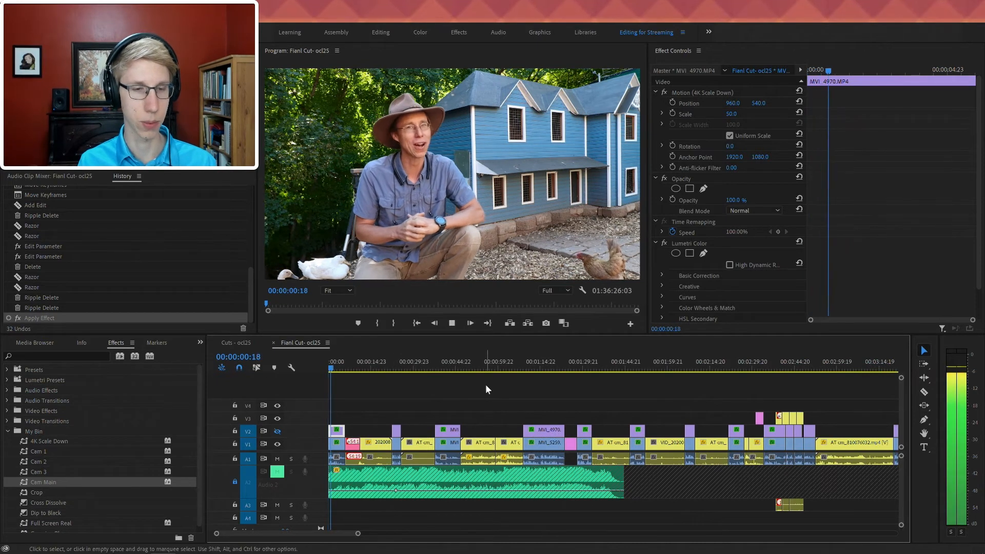
pyautogui.press('=')
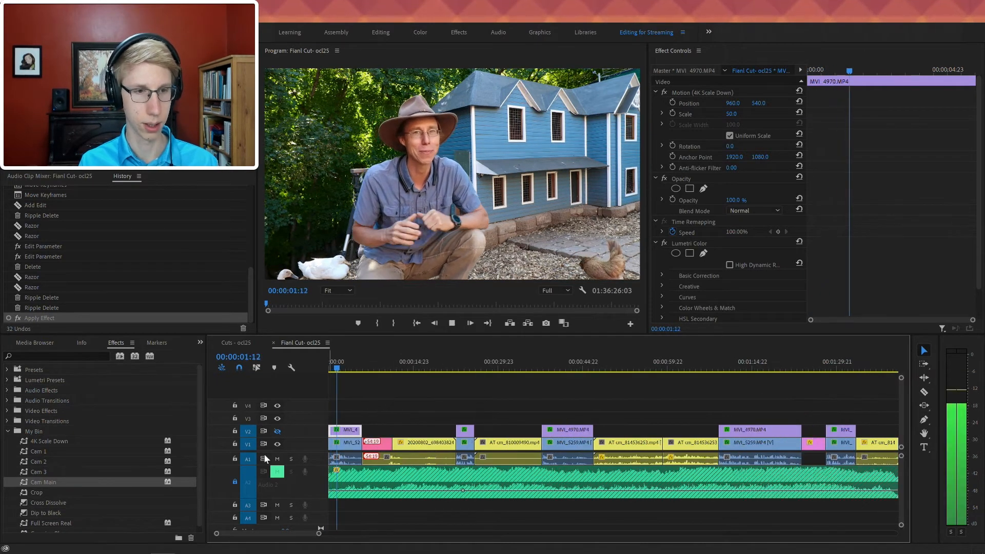
# - Unlock and relock the A2 music track, and replay the opening from 00:00:00:00 through the first chick clips
pyautogui.press('space')
pyautogui.click(236, 481)
pyautogui.click(235, 482)
pyautogui.press('space')
pyautogui.moveTo(334, 368); pyautogui.dragTo(326, 369)
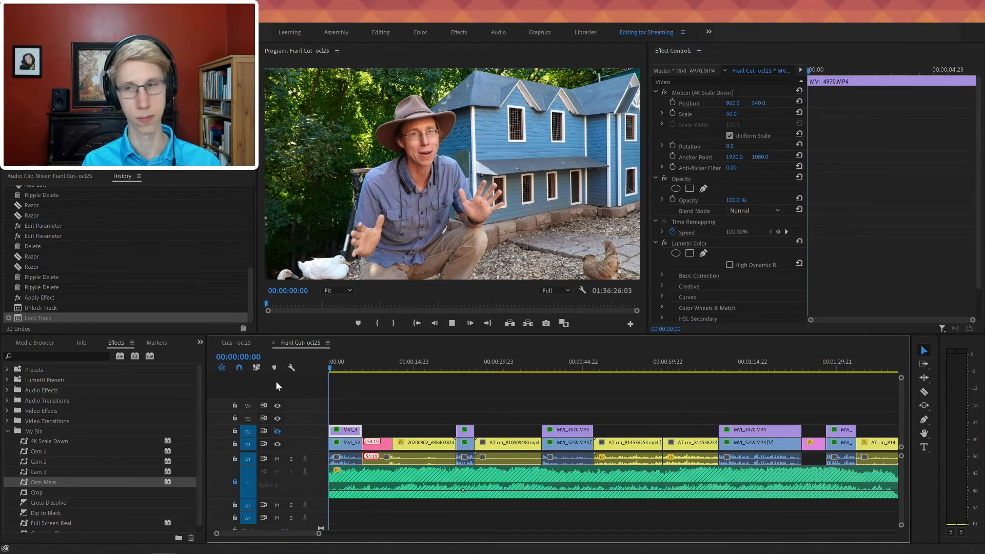
pyautogui.press('space')
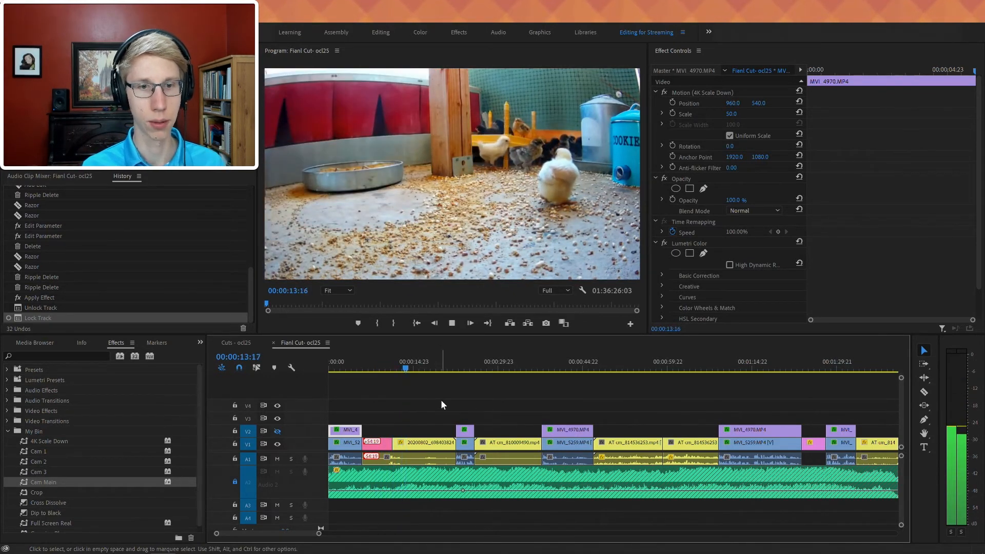
# - Trim and shift the A1 ambient audio under the first chick clips, and replay from before their start
pyautogui.moveTo(365, 460); pyautogui.dragTo(454, 458)
pyautogui.click(379, 369)
pyautogui.moveTo(379, 369); pyautogui.dragTo(362, 377)
pyautogui.press('space')
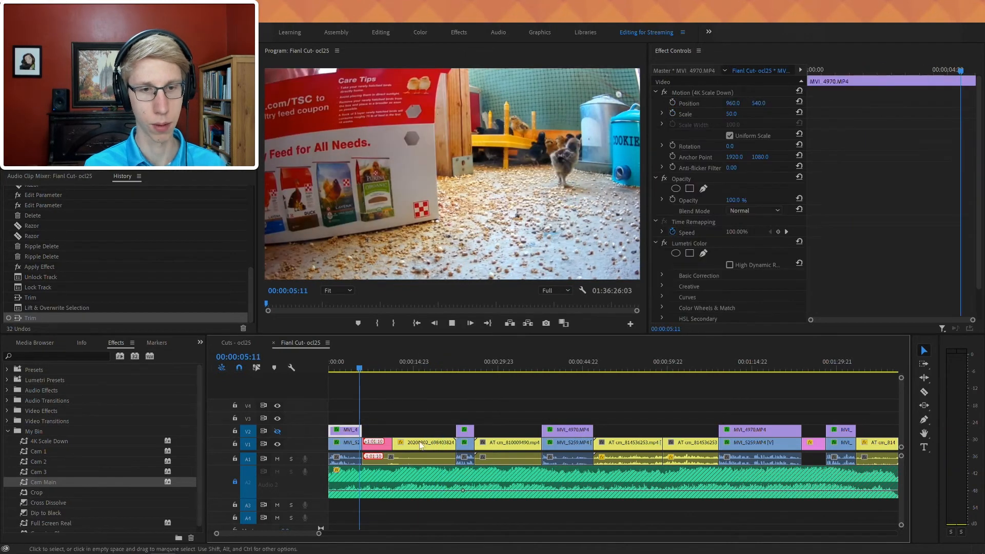
# - Slide the chick clips' A1 audio earlier, back to the end of the opening shot, and extend it to the next talking shot
pyautogui.moveTo(394, 463); pyautogui.dragTo(395, 463)
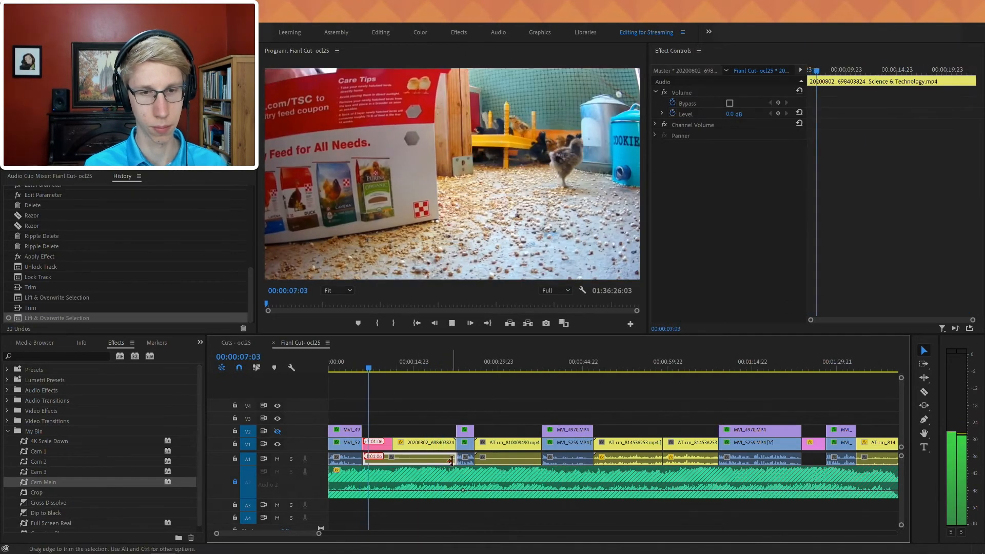
pyautogui.hotkey('ctrl', 'z')
pyautogui.moveTo(453, 461); pyautogui.dragTo(440, 461)
pyautogui.moveTo(418, 461); pyautogui.dragTo(363, 462)
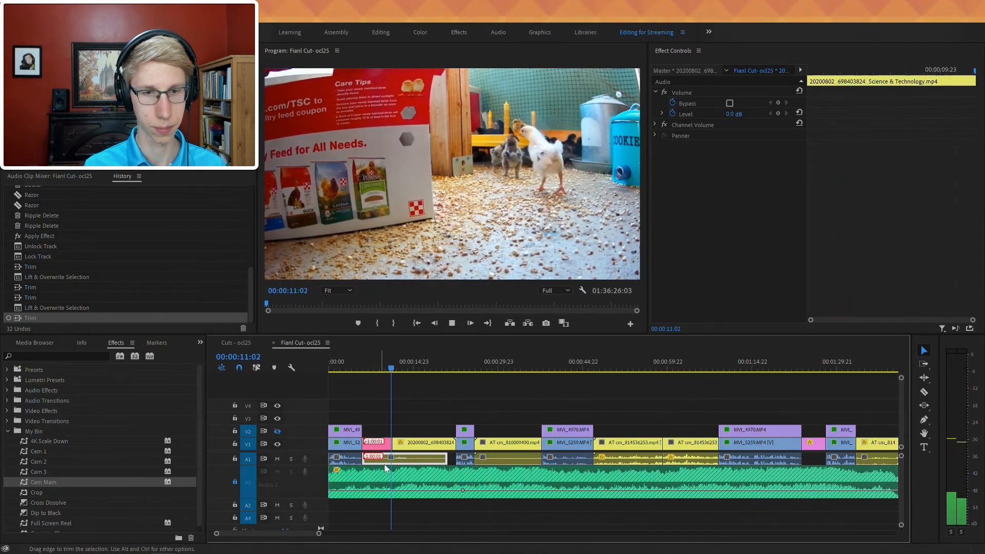
pyautogui.moveTo(447, 460); pyautogui.dragTo(454, 460)
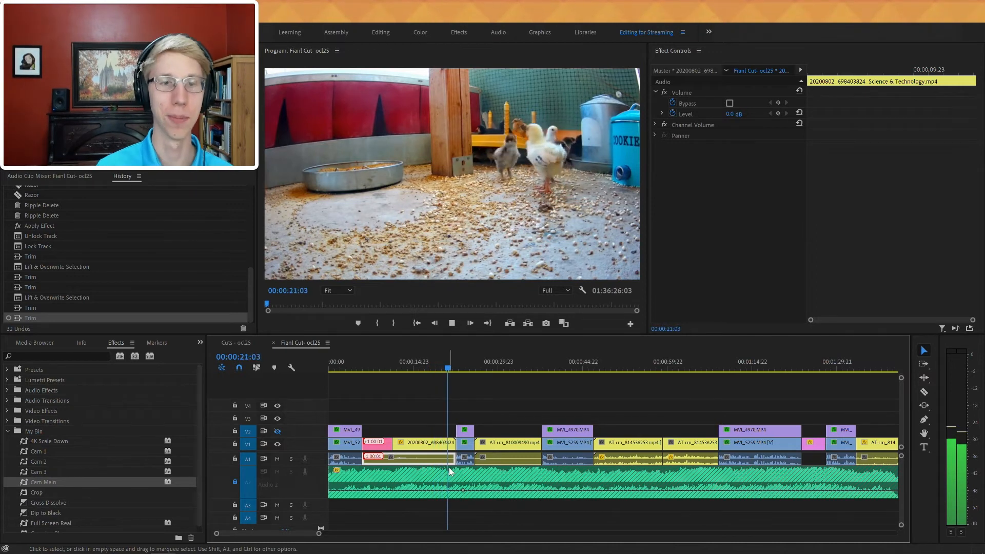
# - Ripple trim the end of the chick clip and its audio to about 00:00:21:03, and play into the talking shot
pyautogui.moveTo(454, 370); pyautogui.dragTo(448, 370)
pyautogui.press('w')
pyautogui.press('space')
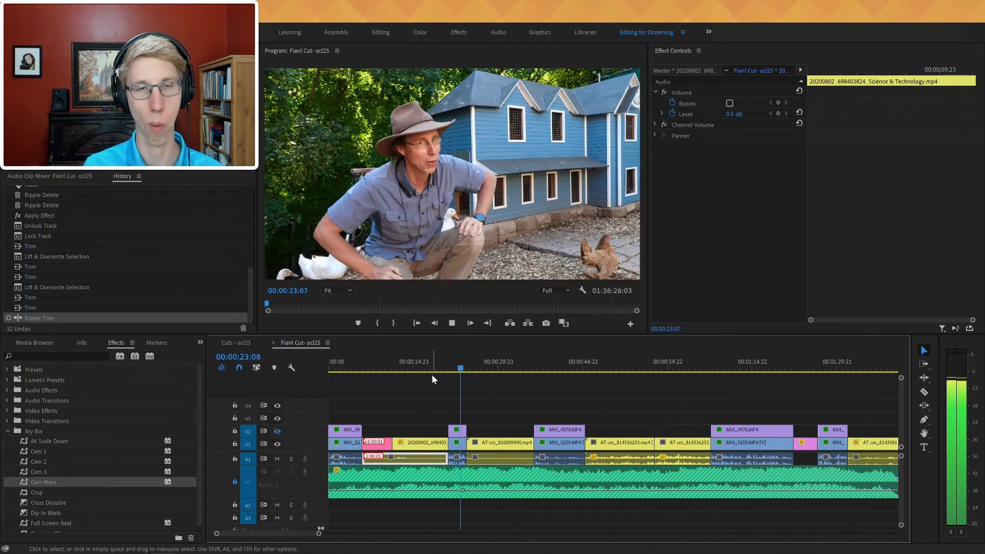
# - Split the V1 talking clip at 00:00:23:03 and select its second part
pyautogui.click(458, 373)
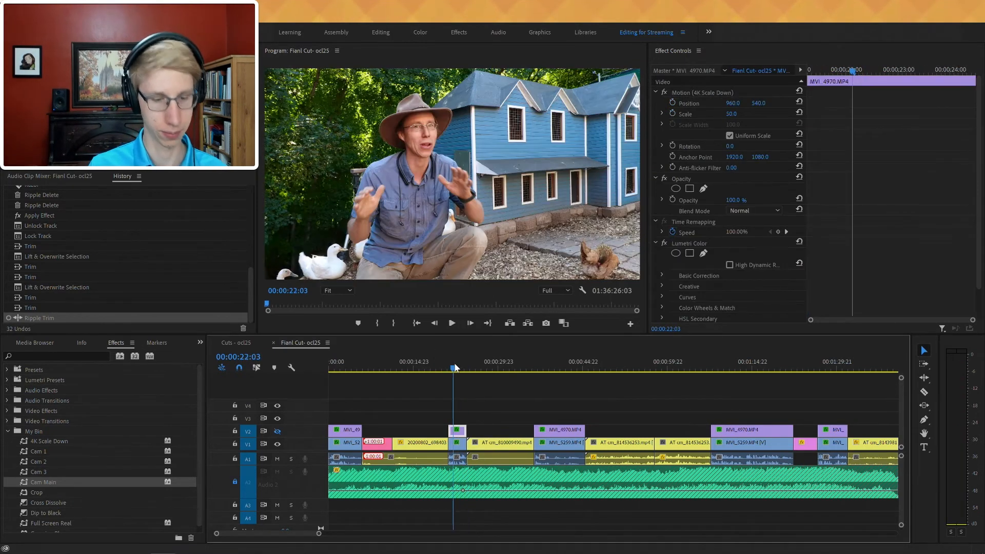
pyautogui.press('=')
pyautogui.press('space')
pyautogui.press('space')
pyautogui.press('space')
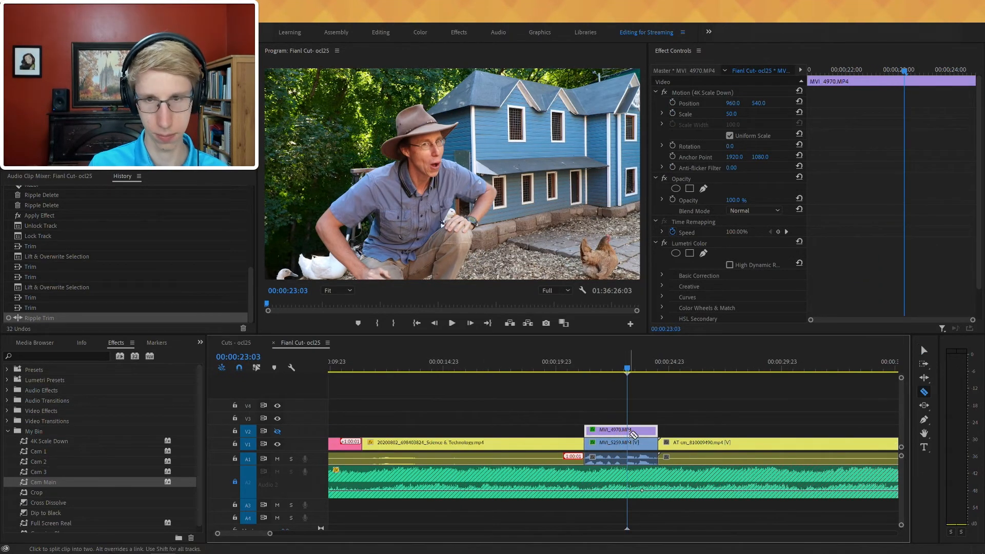
pyautogui.click(630, 441)
pyautogui.press('v')
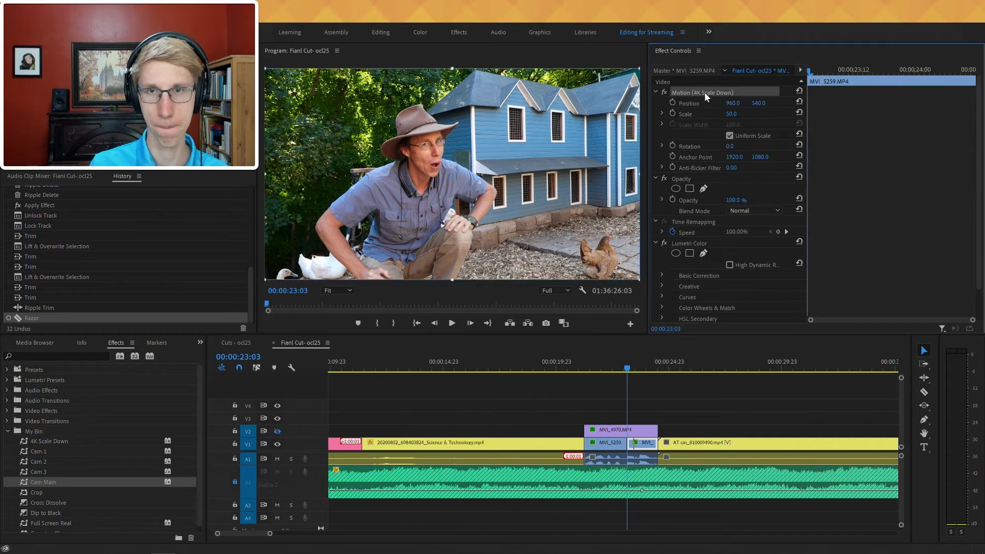
# - Zoom the second part to Scale 56.6 at Position 978.4, 500.7, and play the shot from its beginning
pyautogui.moveTo(640, 171)
pyautogui.mouseDown()
pyautogui.moveTo(662, 173)
pyautogui.moveTo(650, 177)
pyautogui.mouseUp()
pyautogui.moveTo(492, 195); pyautogui.dragTo(491, 191)
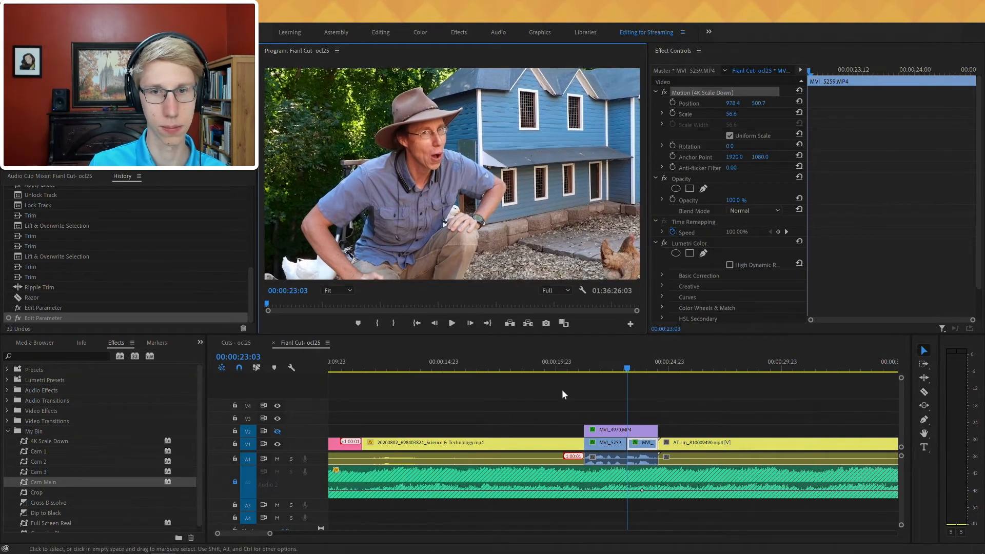
pyautogui.click(593, 362)
pyautogui.press('space')
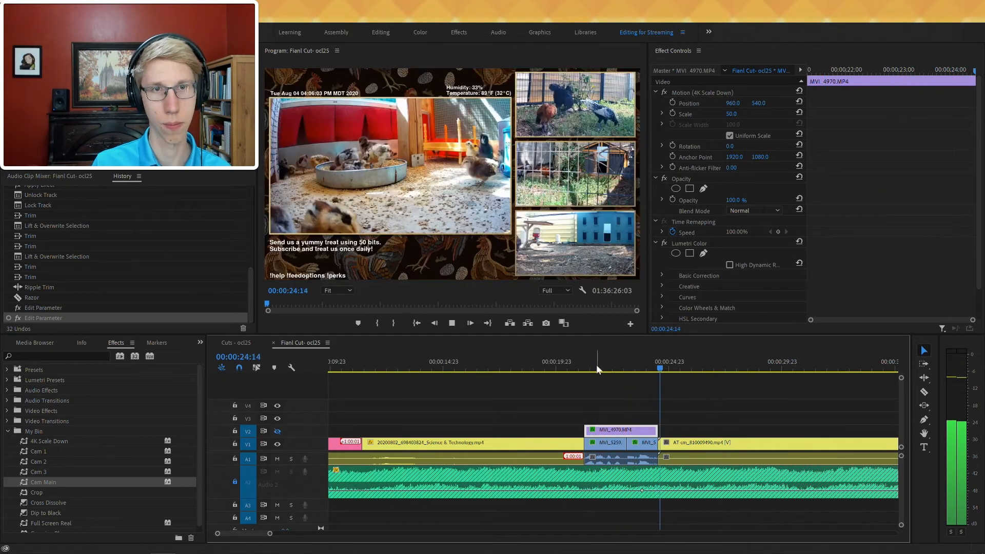
# - Save the project, and apply the Cam Main preset to the AT-cm_810009490 clip after the talking shot while it plays
pyautogui.click(679, 452)
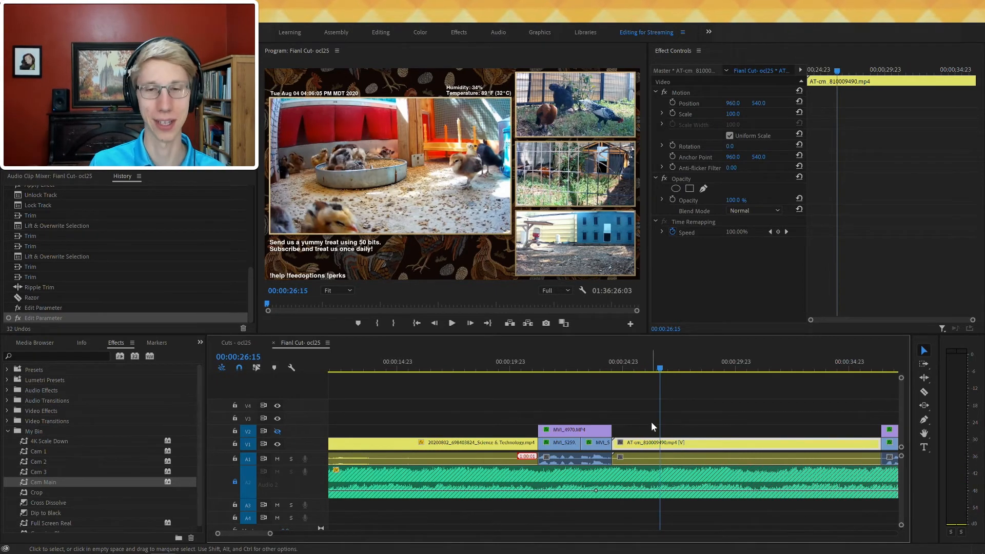
pyautogui.hotkey('ctrl', 's')
pyautogui.press('space')
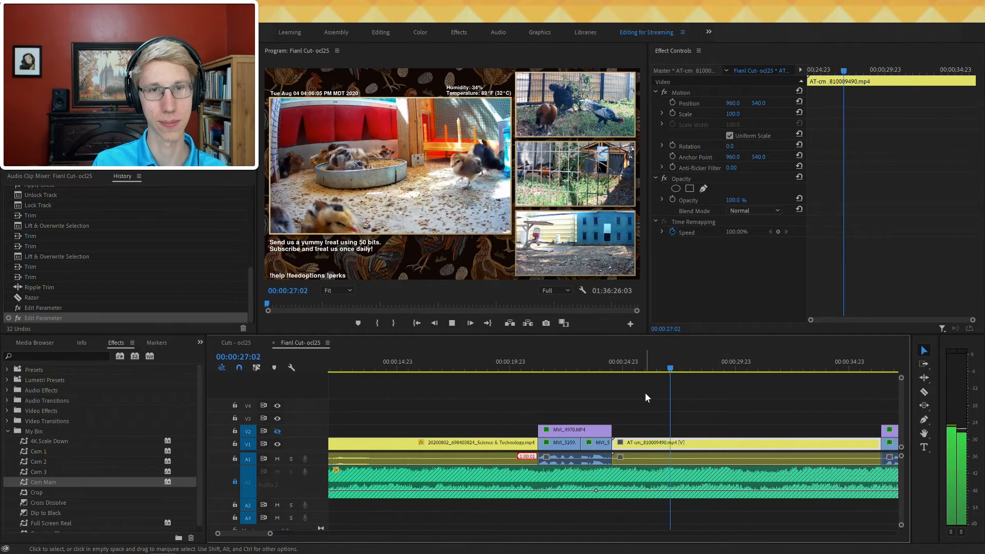
pyautogui.moveTo(49, 486); pyautogui.dragTo(315, 182)
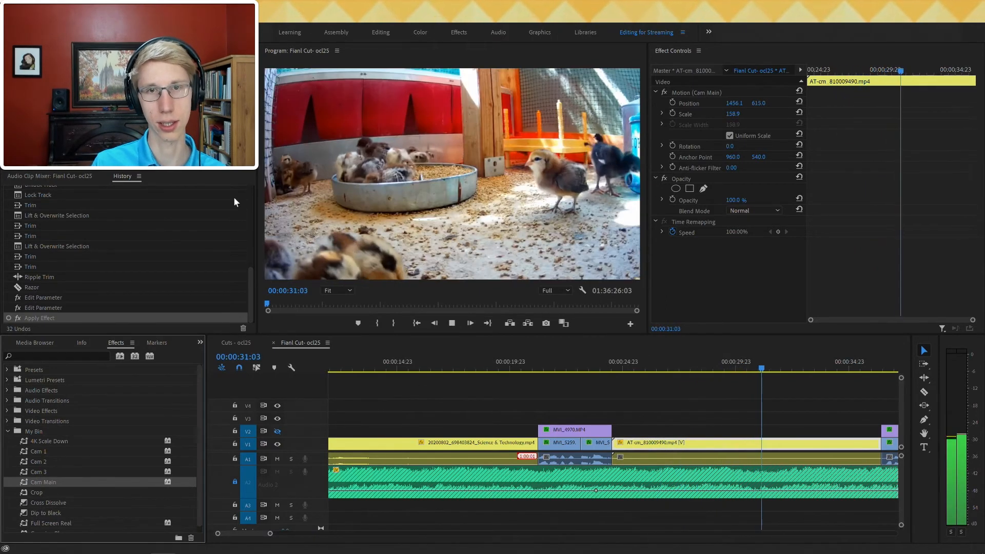
pyautogui.press('-')
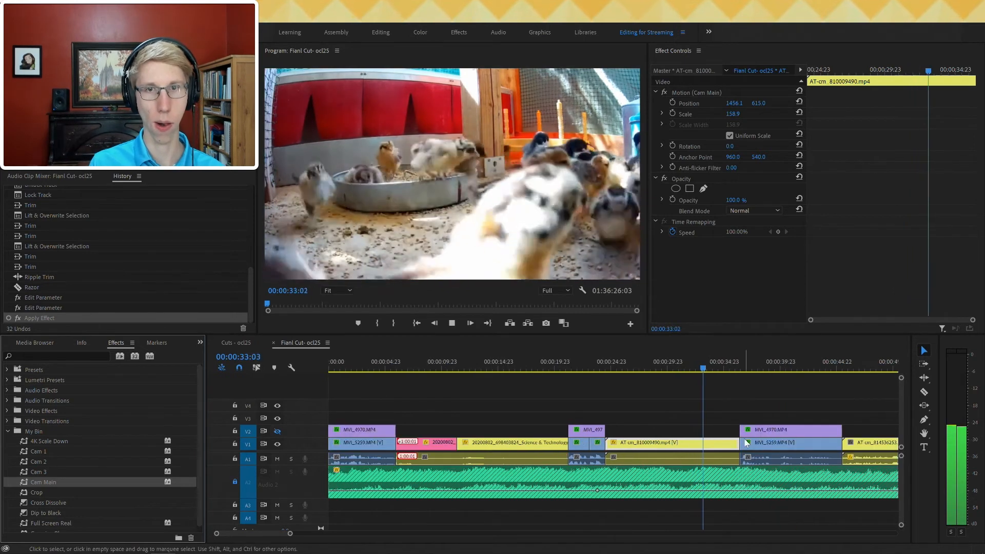
# - Ripple trim the start of the AT-cm_810009490.mp4 clip at 00:00:26:09
pyautogui.press('space')
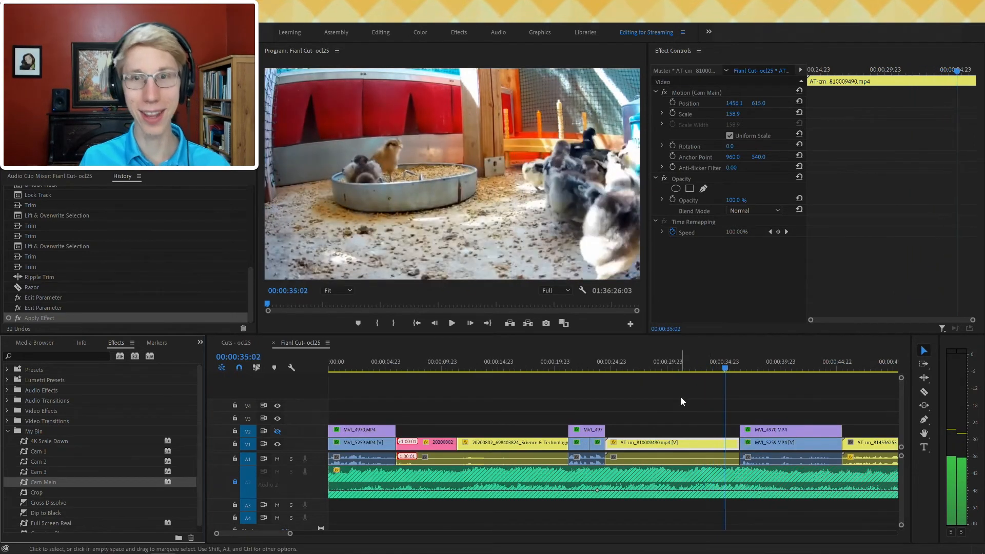
pyautogui.moveTo(663, 362); pyautogui.dragTo(633, 390)
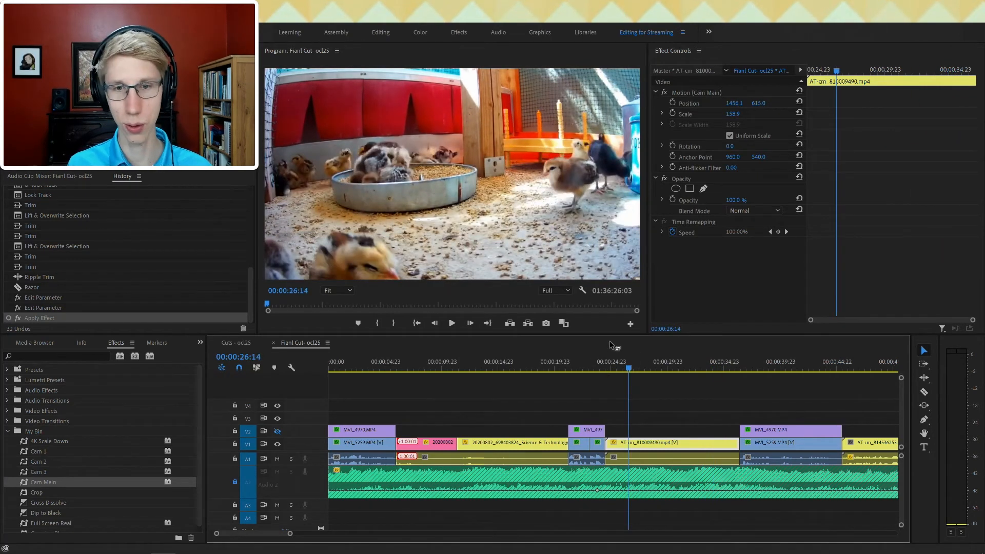
pyautogui.click(606, 361)
pyautogui.press('space')
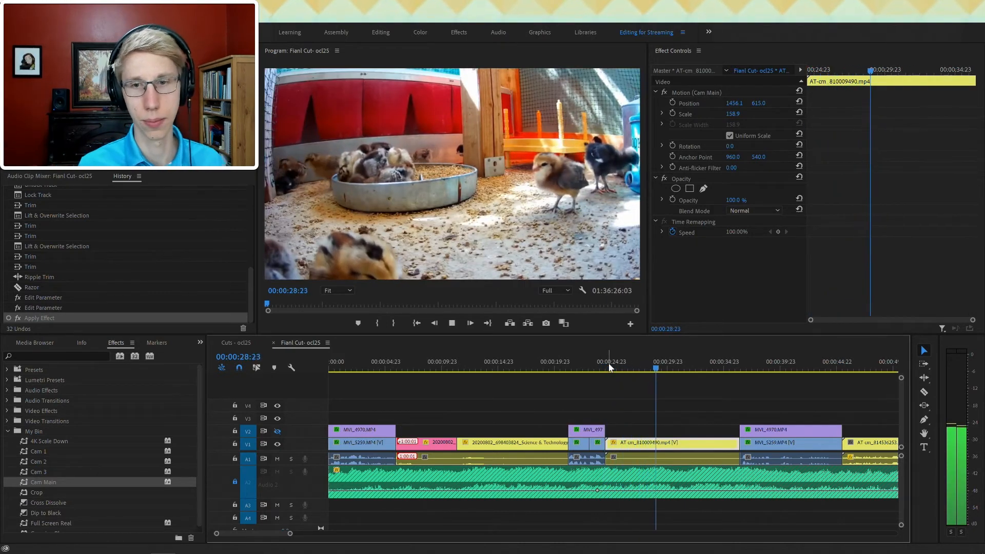
pyautogui.click(627, 367)
pyautogui.press('q')
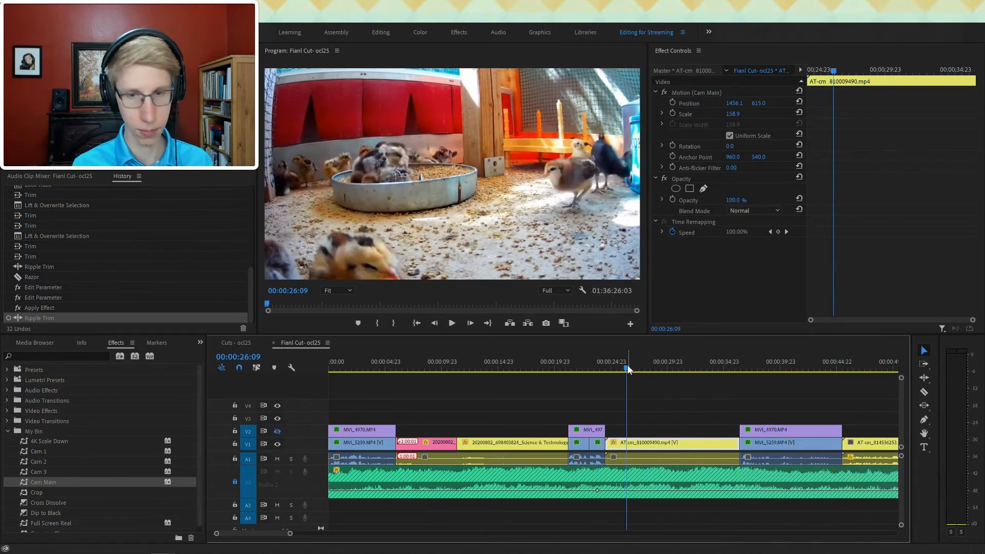
# - Play back the sequence from the trimmed chick clip through the start of the AT-cm_814536253.mp4 clip
pyautogui.press('space')
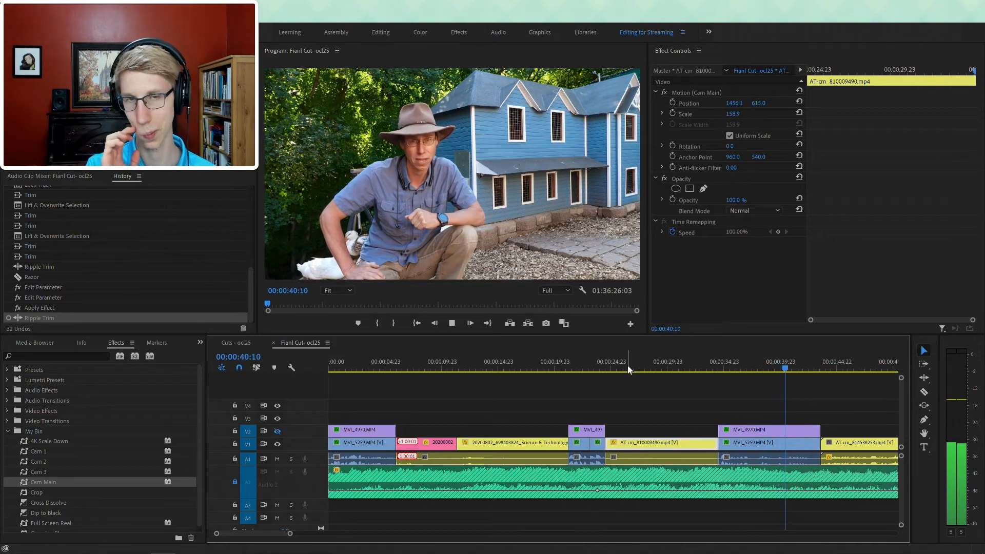
pyautogui.press('b')
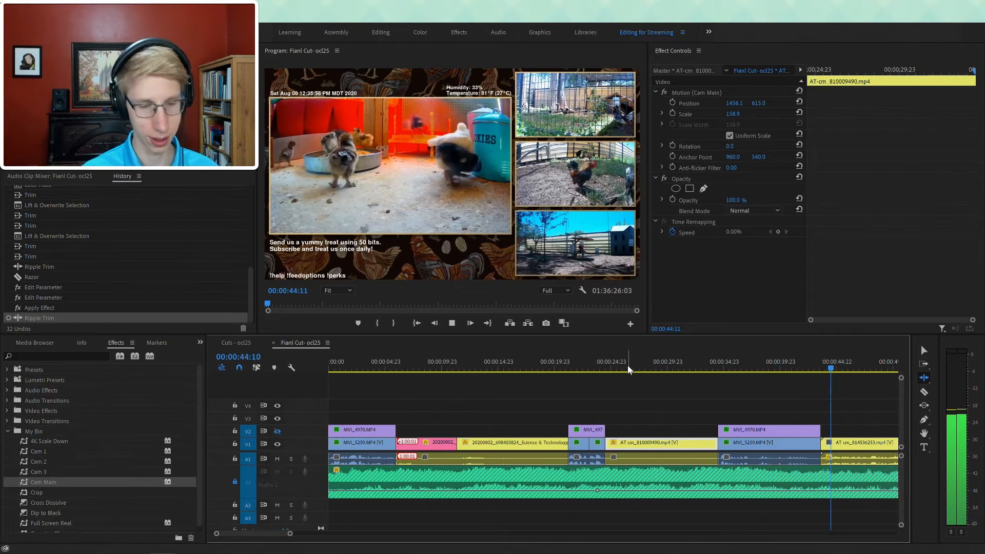
pyautogui.press('space')
pyautogui.press('-')
pyautogui.press('-')
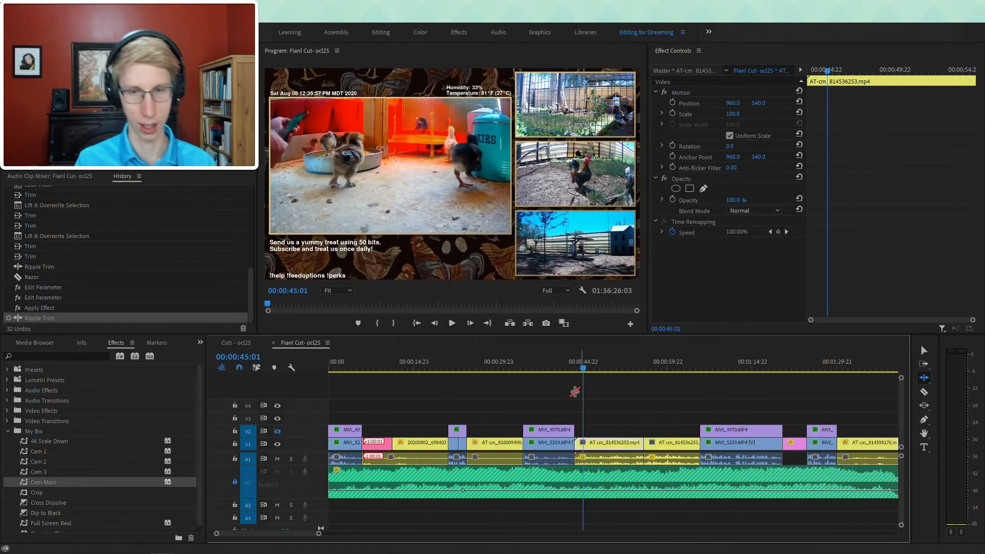
# - Unlock audio track A2, cut the opening music where the second MVI_4970.MP4 shot begins, and delete the part after the cut
pyautogui.press('c')
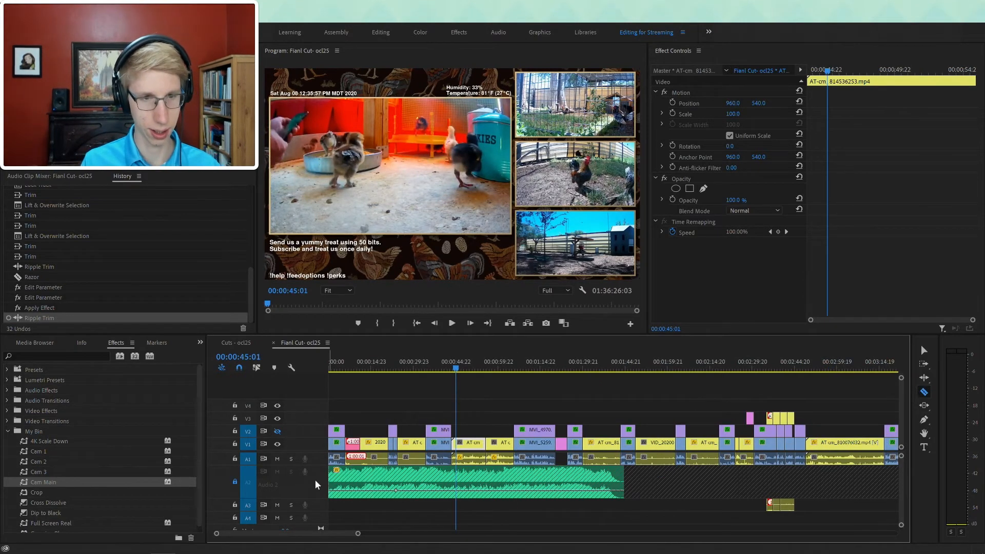
pyautogui.press('Home')
pyautogui.press('-')
pyautogui.press('space')
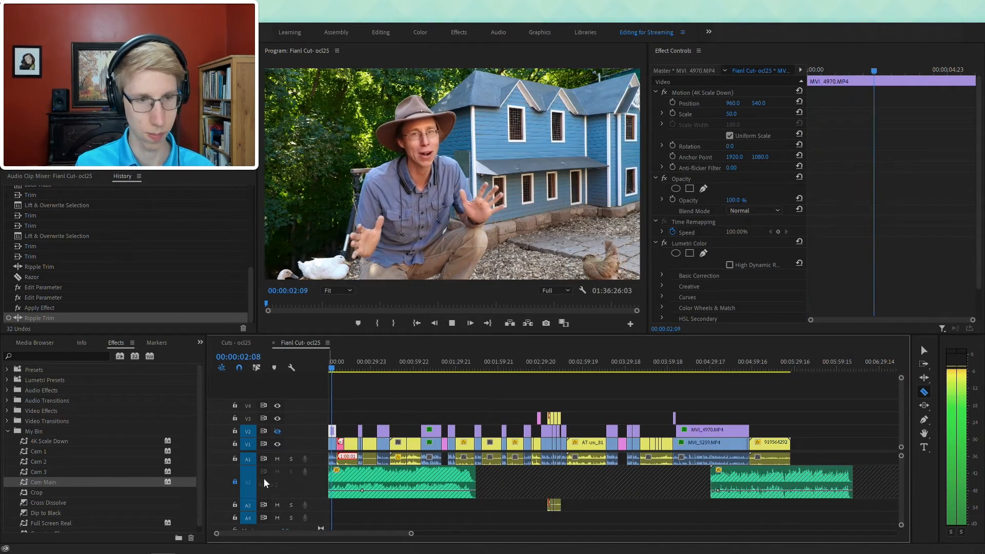
pyautogui.click(235, 482)
pyautogui.click(358, 476)
pyautogui.press('v')
pyautogui.click(381, 477)
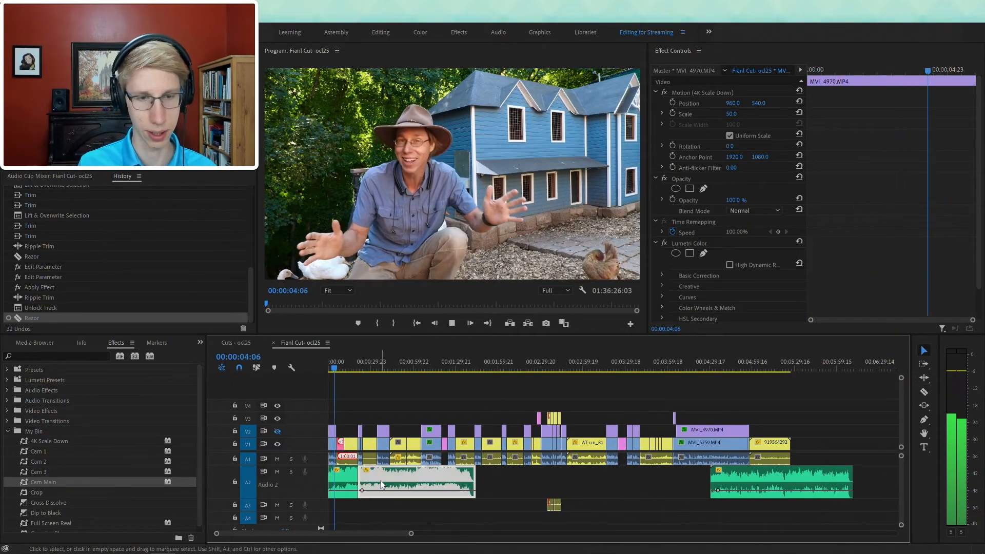
pyautogui.press('Delete')
# - Apply the default audio transition to the start of the opening music clip on A2
pyautogui.rightClick(332, 480)
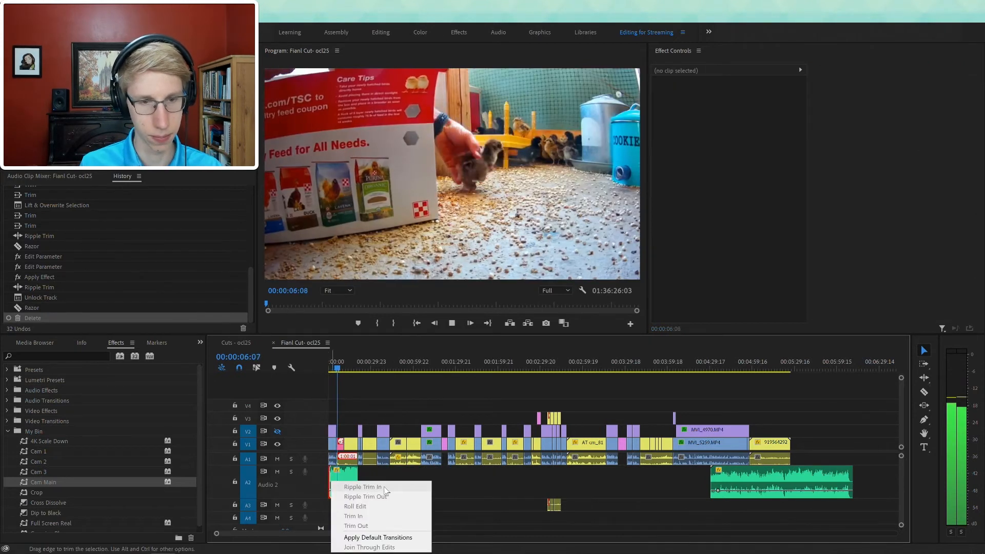
pyautogui.click(371, 532)
# - Trim the start of the Science & Technology clip's A1 audio to about 00:00:07:18 and paste the copied audio on A3 at 00:00:06:00
pyautogui.press('=')
pyautogui.press('=')
pyautogui.press('=')
pyautogui.press('=')
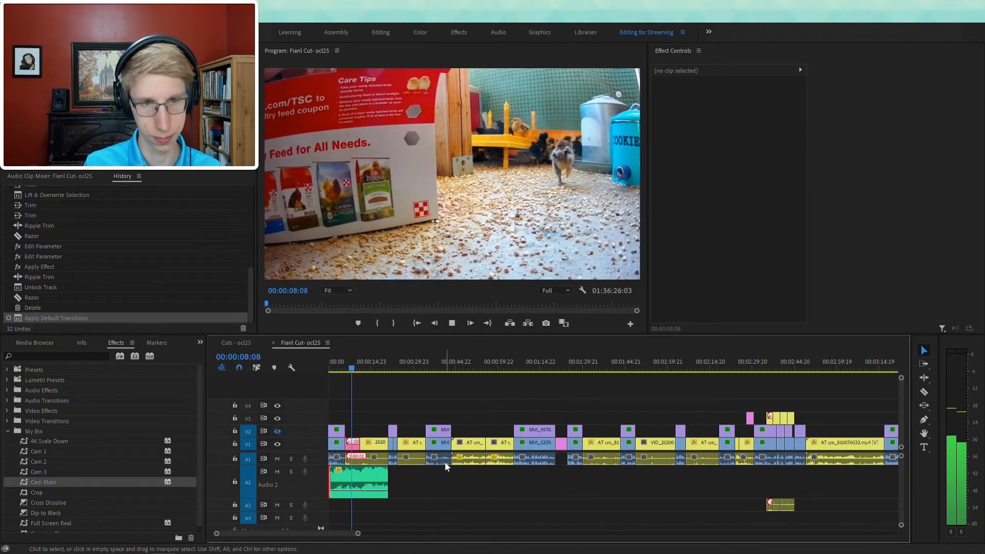
pyautogui.moveTo(472, 462); pyautogui.dragTo(503, 462)
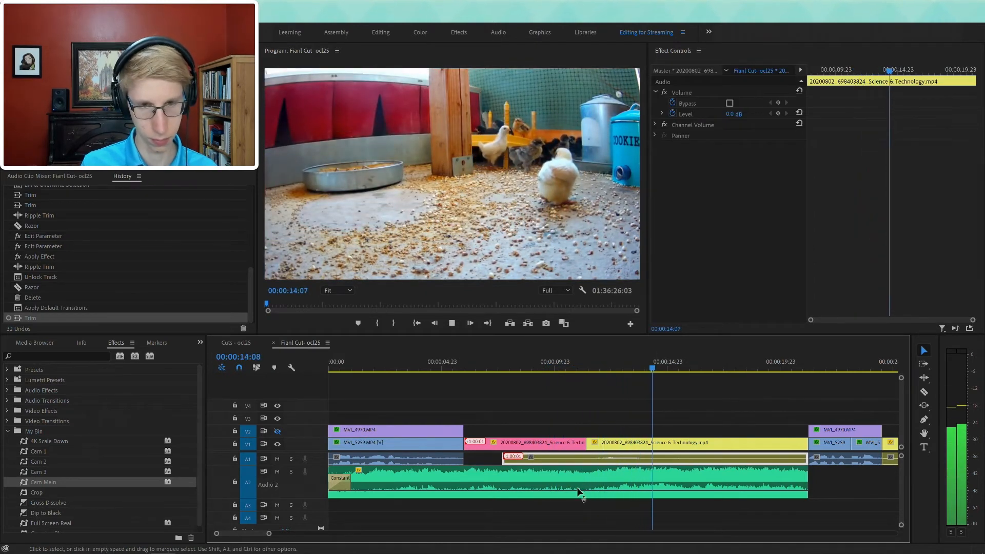
pyautogui.click(464, 356)
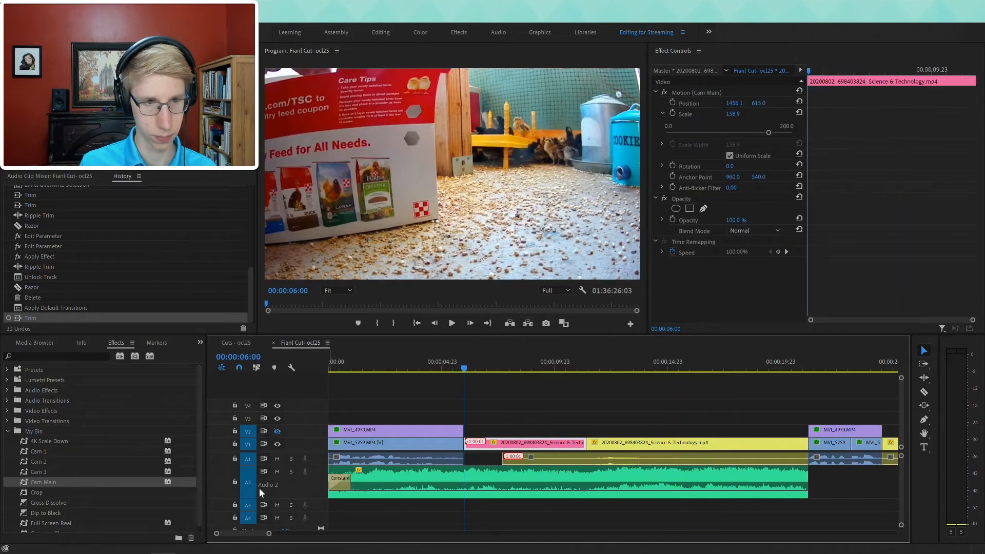
pyautogui.hotkey('ctrl', 'v')
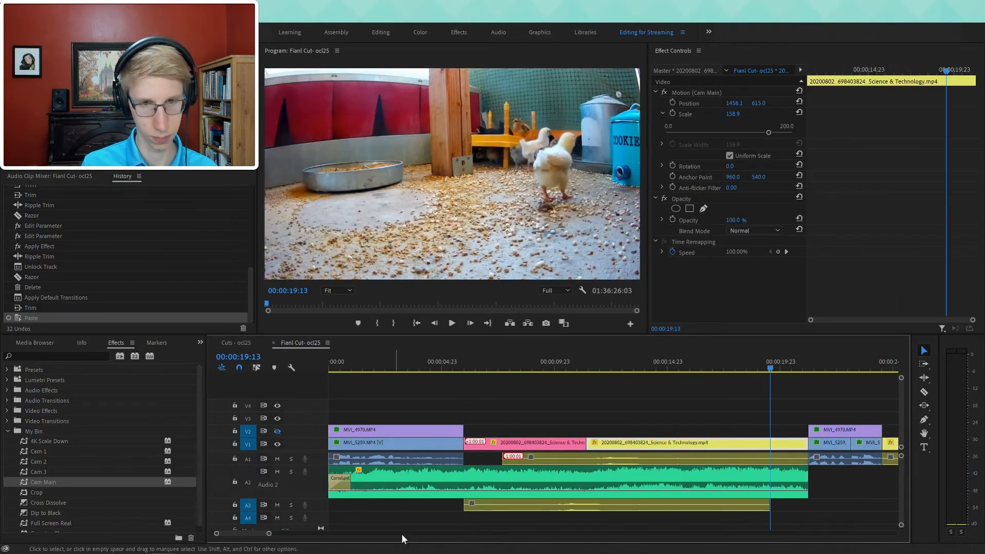
# - Cut the pasted A3 audio, fit its first piece into the gap on A1, and delete the remaining piece
pyautogui.press('c')
pyautogui.click(535, 506)
pyautogui.press('v')
pyautogui.click(525, 507)
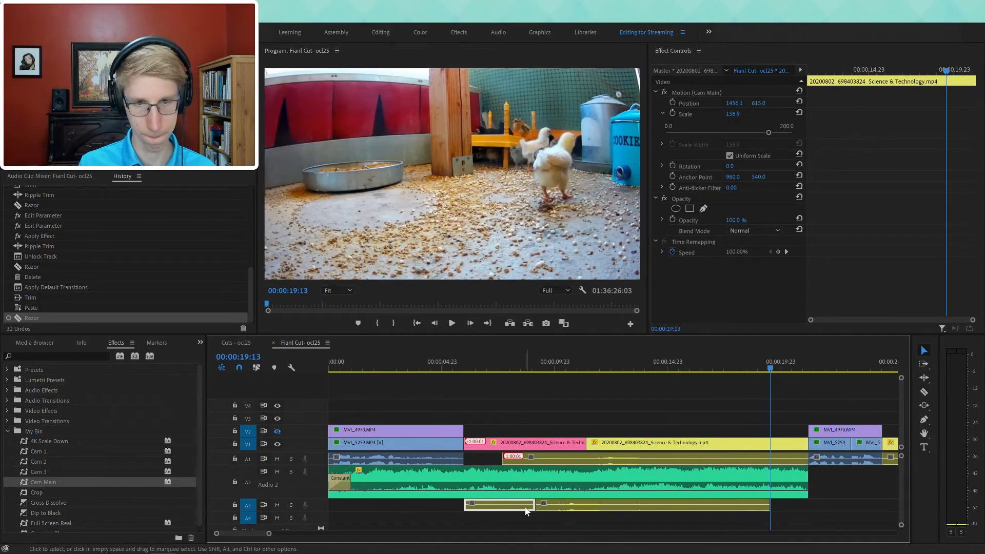
pyautogui.moveTo(532, 507); pyautogui.dragTo(499, 463)
pyautogui.click(585, 509)
pyautogui.press('Delete')
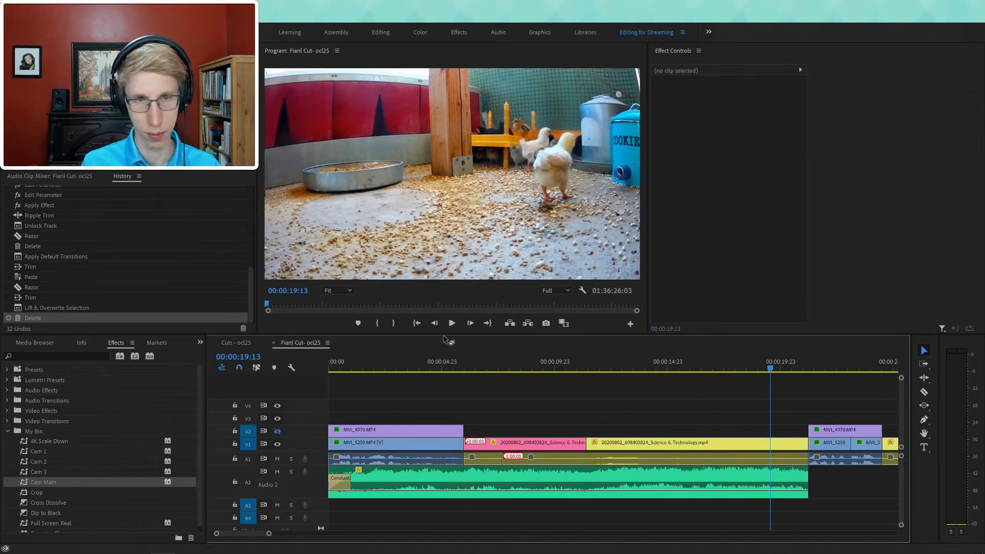
# - Apply the default audio transition on A1 at the cut where the first on-camera shot ends, playing the result
pyautogui.click(451, 370)
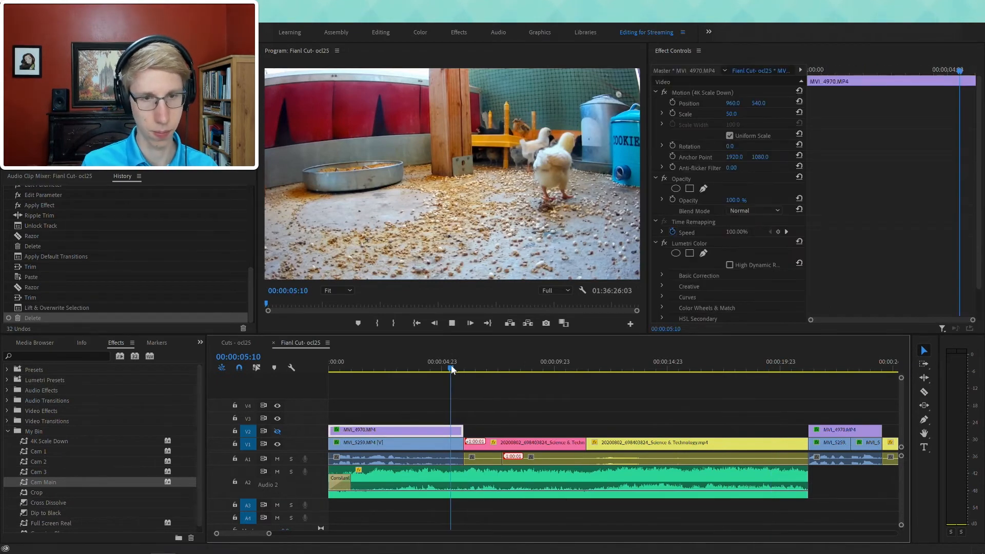
pyautogui.click(463, 459)
pyautogui.hotkey('shift', 'd')
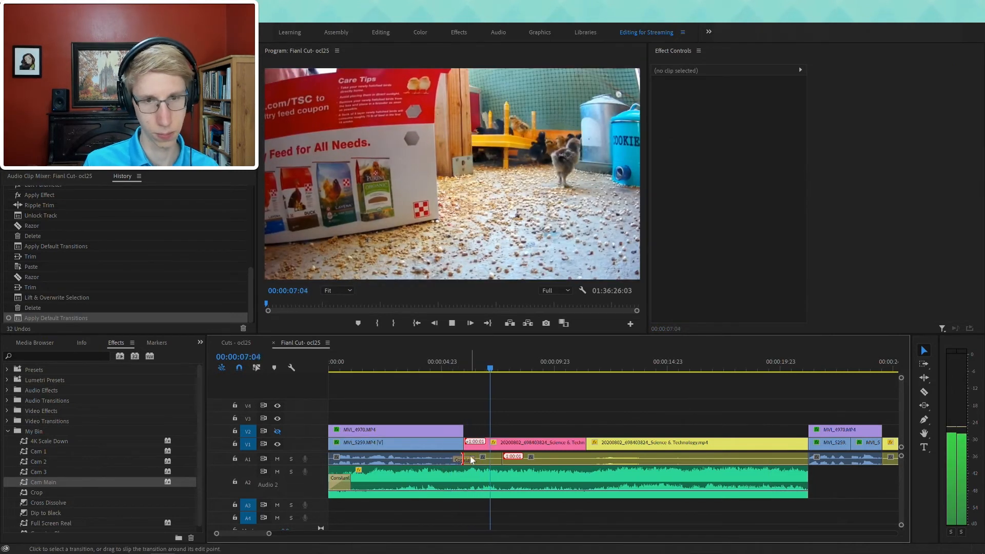
pyautogui.click(467, 508)
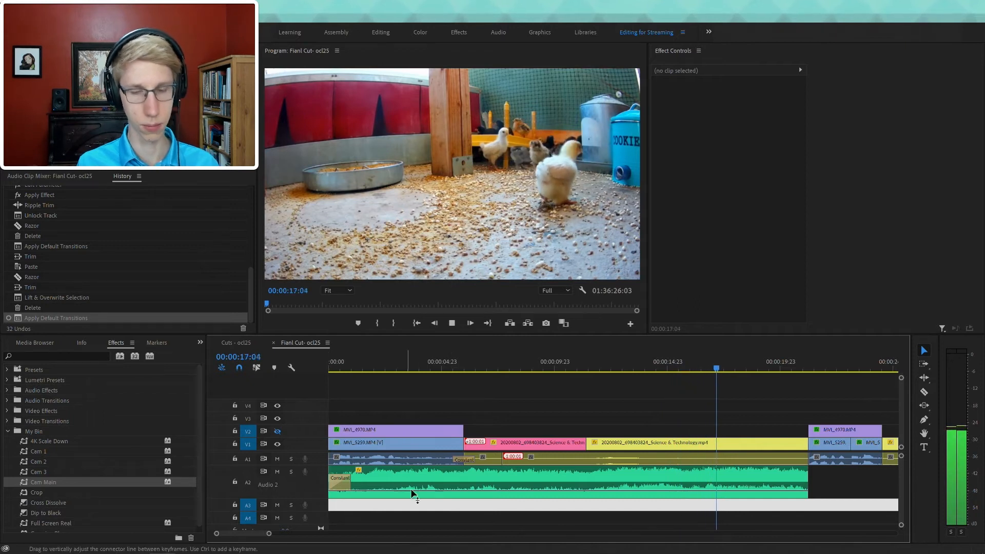
# - Extend the opening music's end about half a second past the cut and apply the default audio transition there
pyautogui.moveTo(813, 482); pyautogui.dragTo(823, 482)
pyautogui.rightClick(824, 481)
pyautogui.click(878, 495)
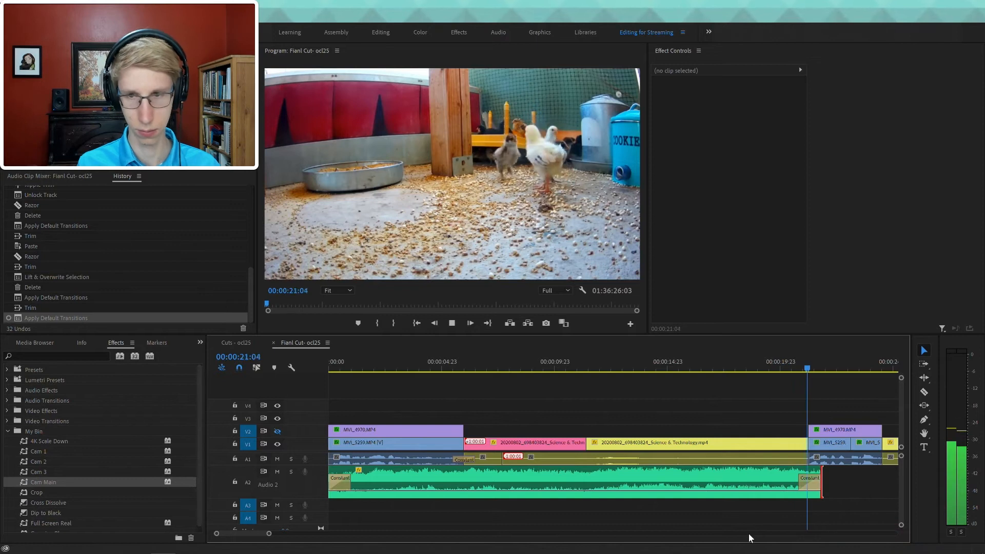
# - Move the music clips after the large gap on A2 about 9 minutes earlier, starting at about 00:10:09
pyautogui.scroll(-3, 681, 530)
pyautogui.scroll(-6, 632, 512)
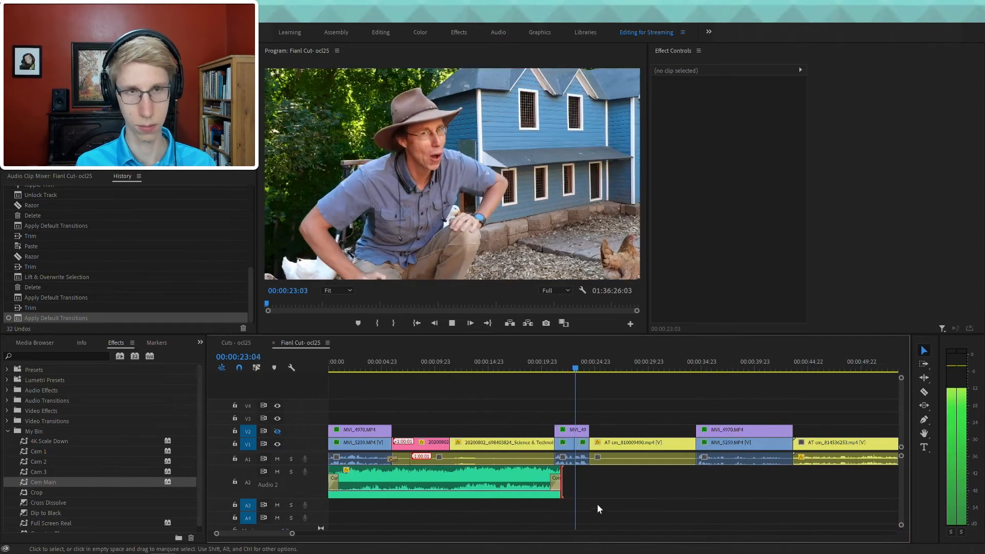
pyautogui.scroll(-3, 596, 503)
pyautogui.scroll(2, 602, 515)
pyautogui.scroll(-4, 607, 517)
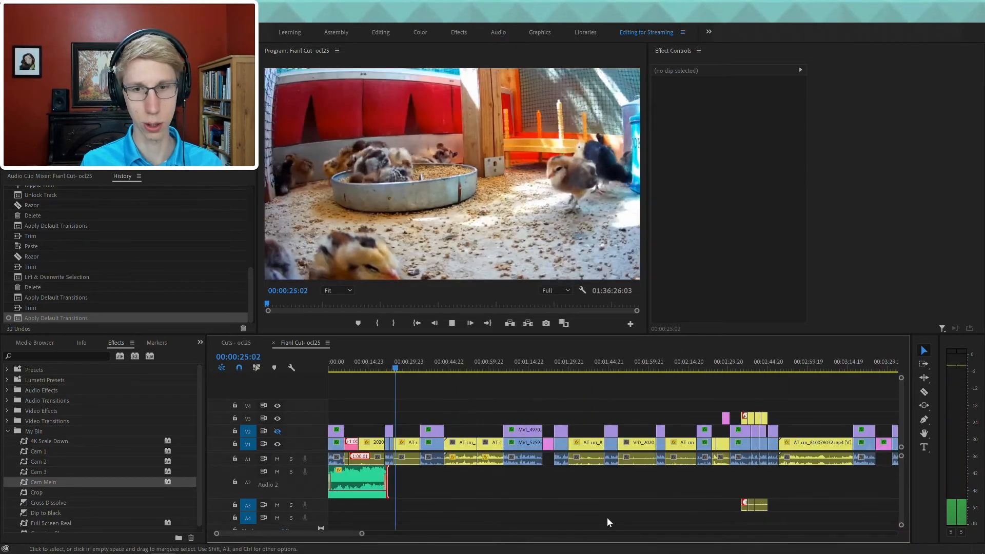
pyautogui.scroll(-5, 606, 517)
pyautogui.click(707, 361)
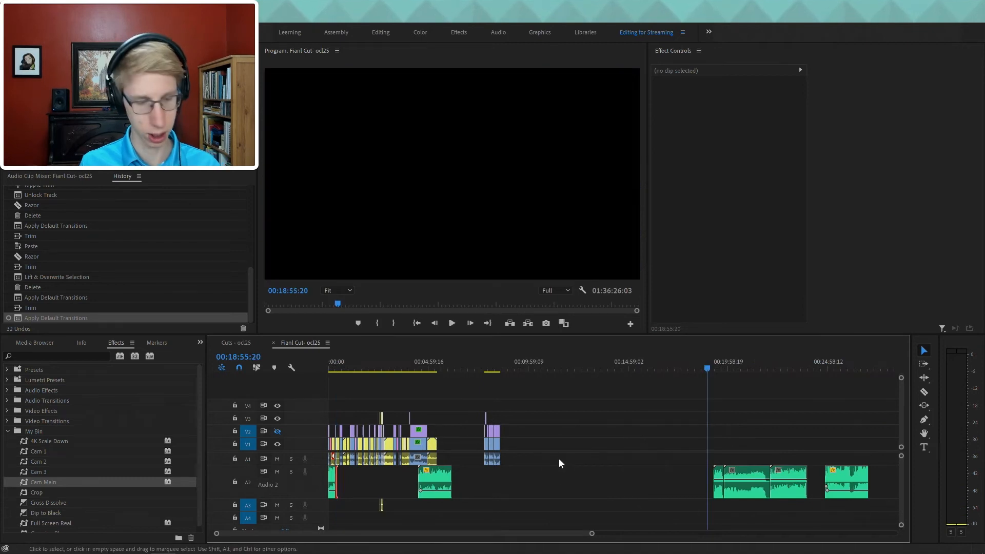
pyautogui.moveTo(585, 485); pyautogui.dragTo(544, 458)
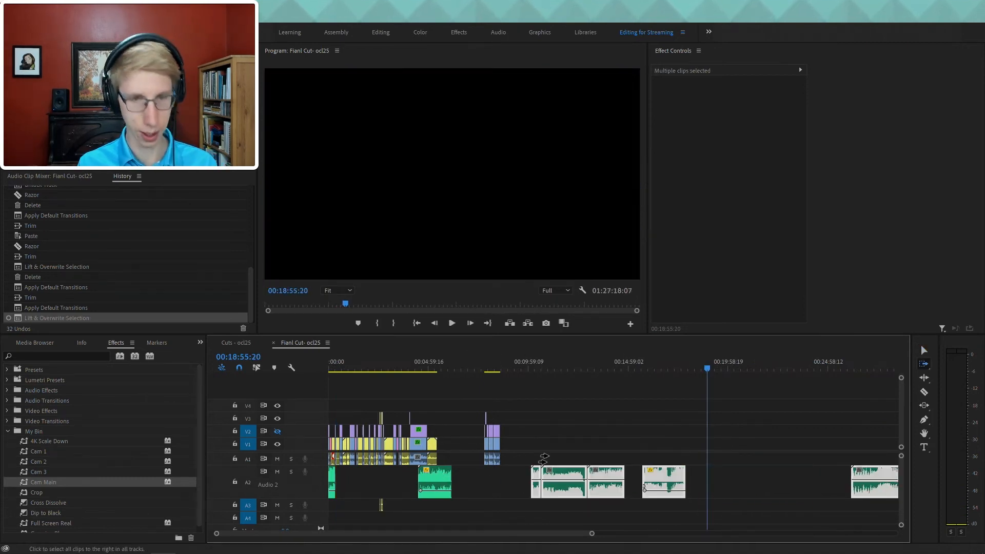
# - Audition the moved music clips between about 00:10:18 and 00:10:51, then clear the clip selection
pyautogui.click(535, 362)
pyautogui.press('space')
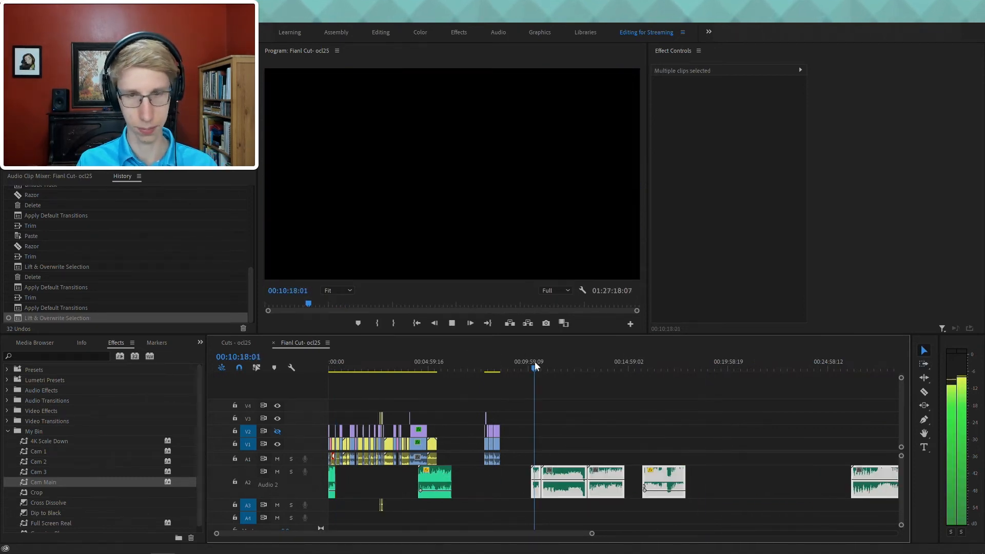
pyautogui.scroll(4, 562, 369)
pyautogui.moveTo(620, 369); pyautogui.dragTo(658, 371)
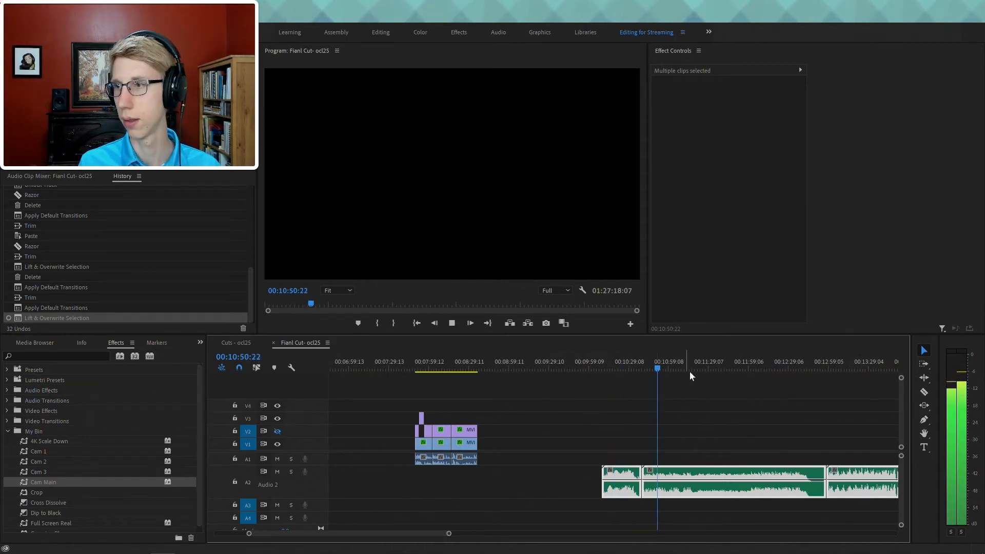
pyautogui.press('space')
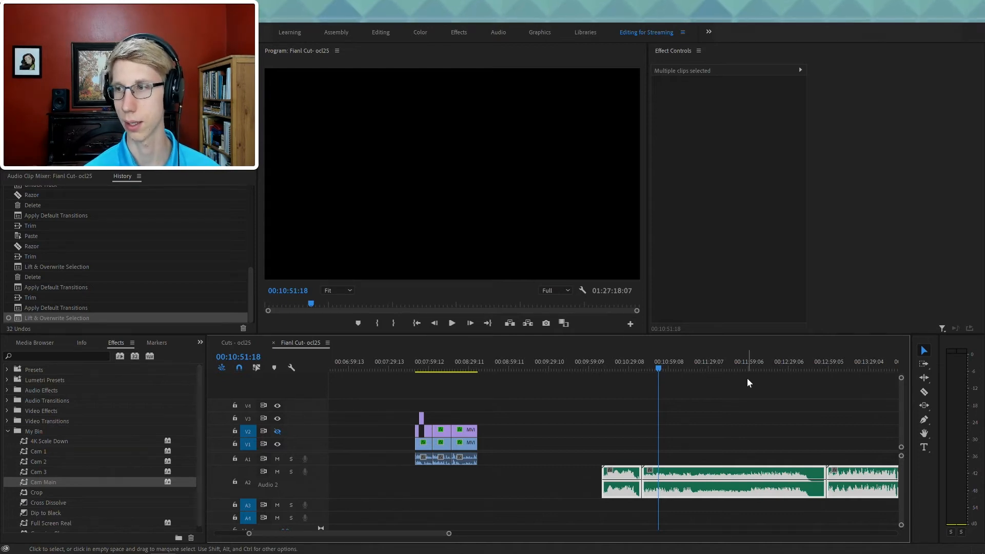
pyautogui.click(739, 423)
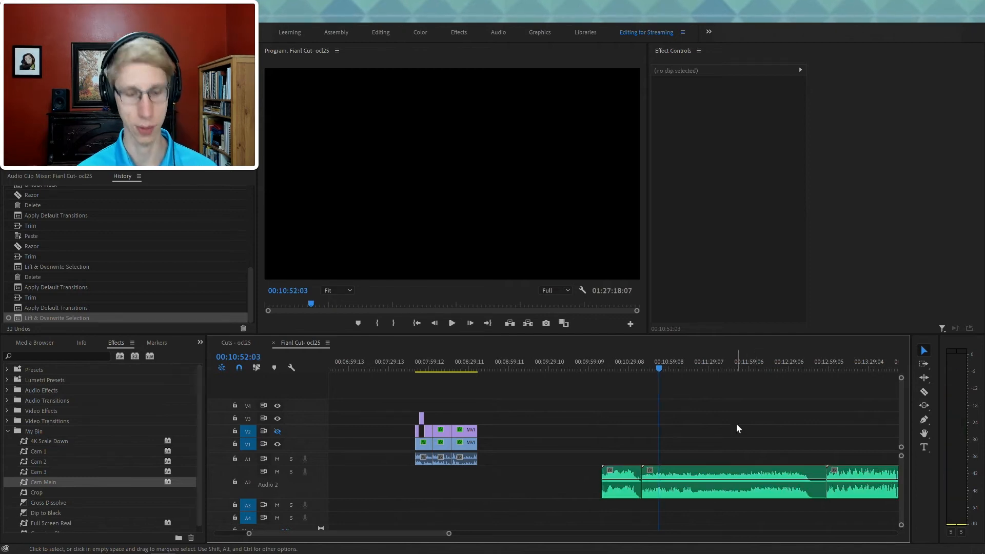
# - Return to the AT-cm_810009490.mp4 clip at about 00:00:28:21 and play the section that has no music
pyautogui.press('-')
pyautogui.press('-')
pyautogui.press('-')
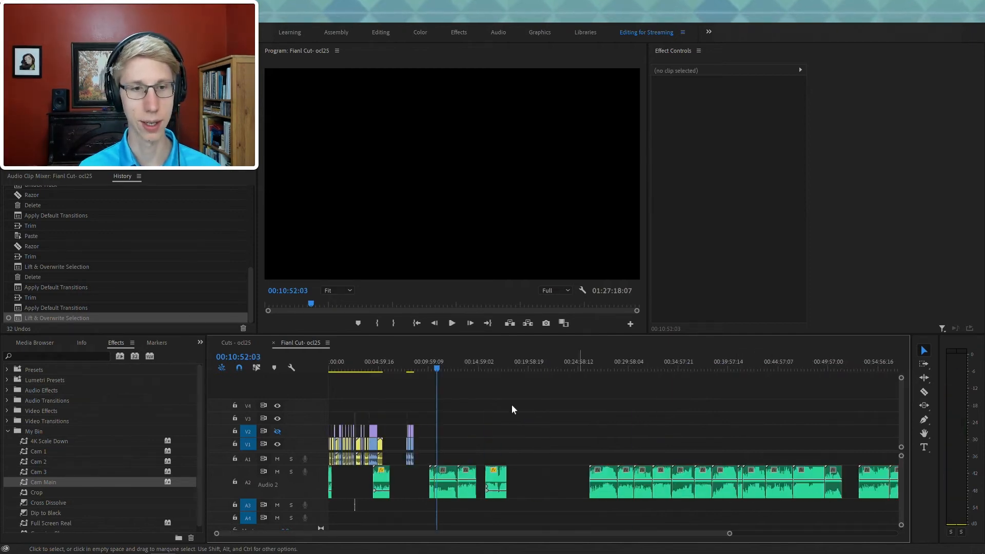
pyautogui.click(343, 363)
pyautogui.press('=')
pyautogui.press('=')
pyautogui.press('=')
pyautogui.press('=')
pyautogui.moveTo(435, 366); pyautogui.dragTo(405, 383)
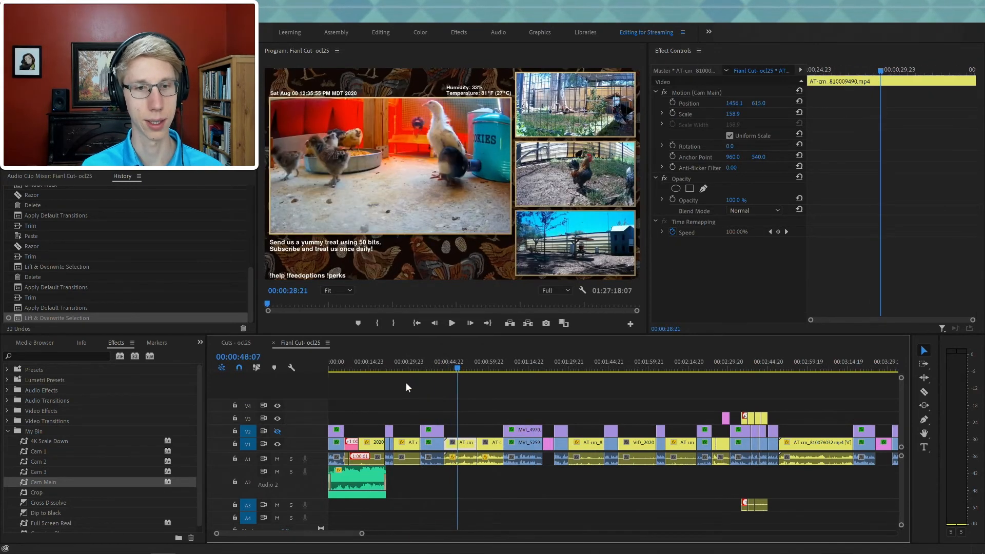
pyautogui.press('space')
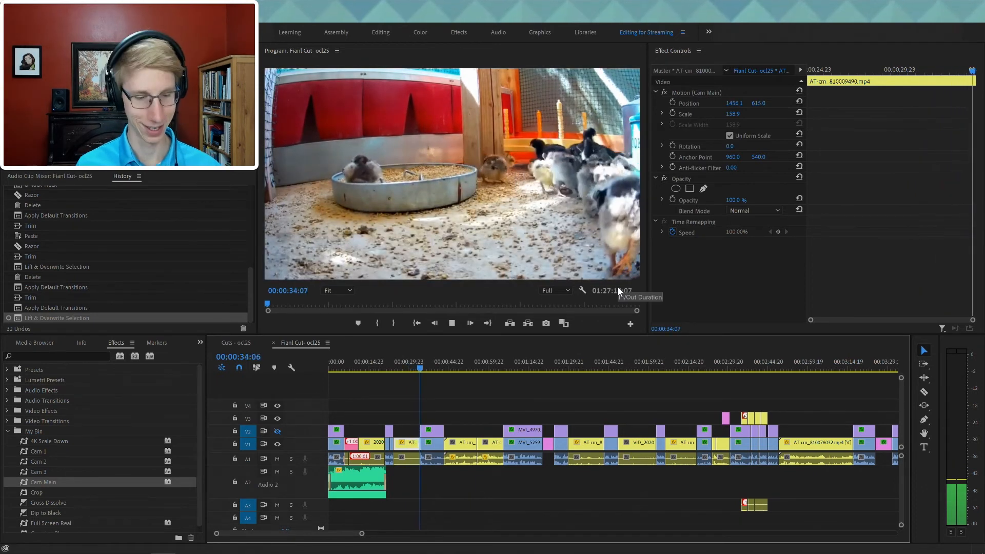
# - Audition candidate music clips on A2 from about 00:12:12 onward, including the separate clip after them
pyautogui.press('-')
pyautogui.press('-')
pyautogui.press('space')
pyautogui.scroll(-2, 548, 398)
pyautogui.moveTo(729, 364); pyautogui.dragTo(772, 372)
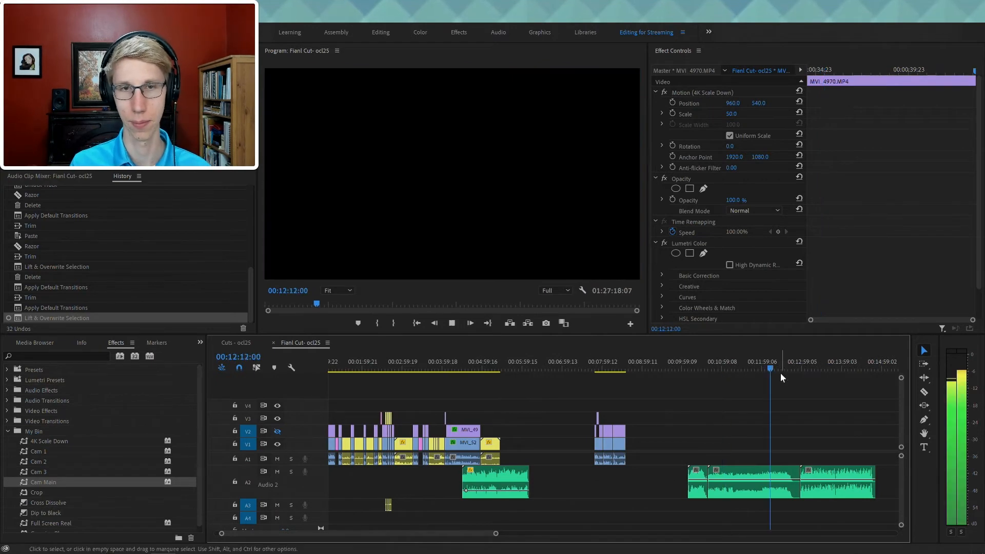
pyautogui.scroll(-3, 785, 411)
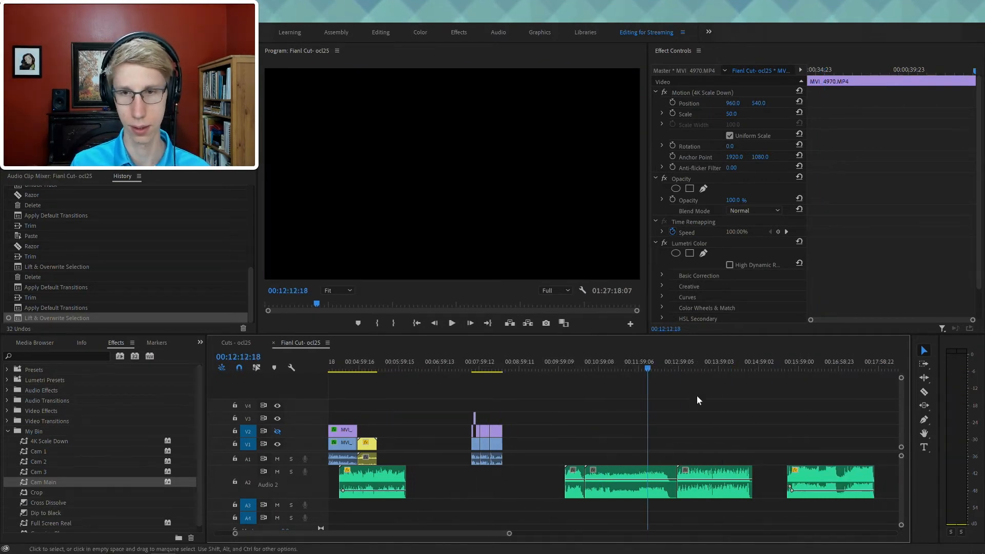
pyautogui.press('space')
pyautogui.click(688, 360)
pyautogui.click(795, 368)
# - Select all the later music clips on A2 with Track Select Forward and move them about 6 minutes earlier
pyautogui.scroll(-5, 738, 436)
pyautogui.press('a')
pyautogui.click(537, 477)
pyautogui.moveTo(537, 478); pyautogui.dragTo(299, 477)
# - Audition the first clip of the moved music group at several points up to about 00:22:02
pyautogui.click(434, 365)
pyautogui.press('v')
pyautogui.click(446, 363)
pyautogui.click(466, 366)
pyautogui.click(480, 368)
pyautogui.click(501, 368)
pyautogui.press('space')
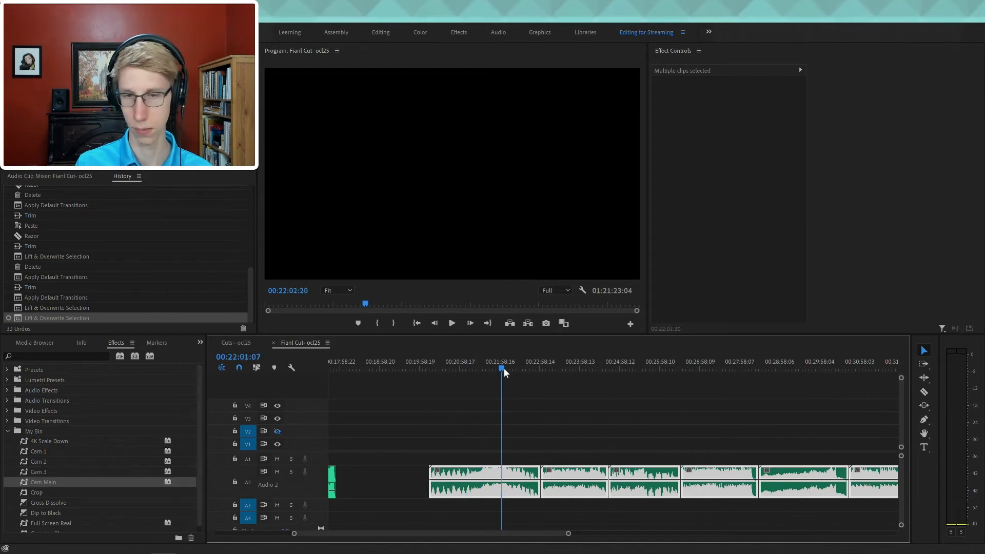
# - Audition the second, third and fourth clips of the moved music group on A2, from about 00:22:02 to 00:26:53
pyautogui.press('space')
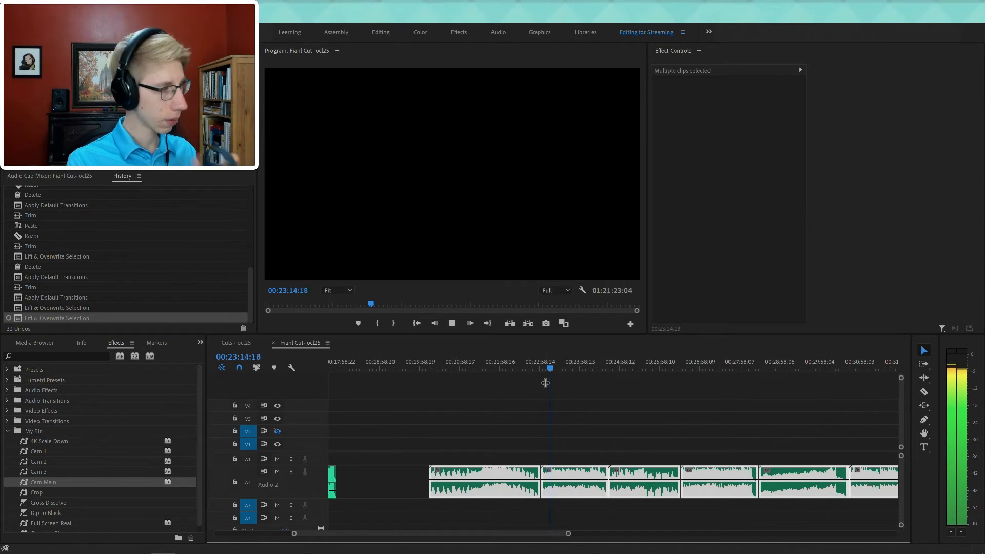
pyautogui.click(622, 369)
pyautogui.press('space')
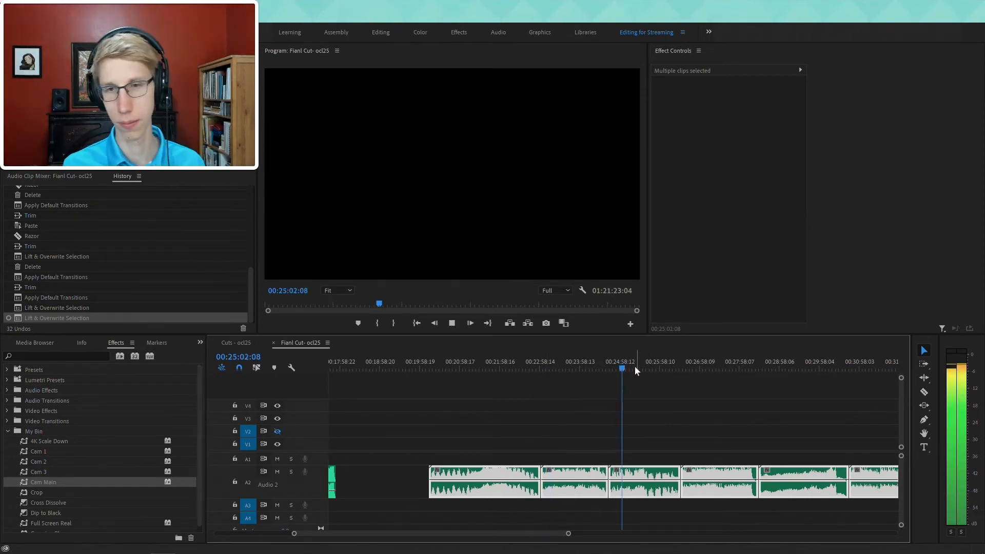
pyautogui.click(629, 369)
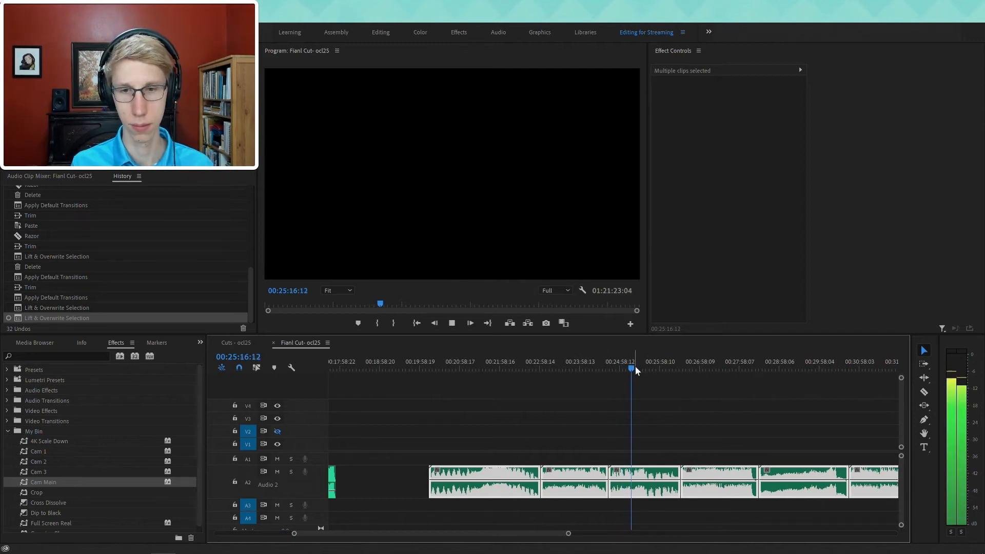
pyautogui.click(615, 369)
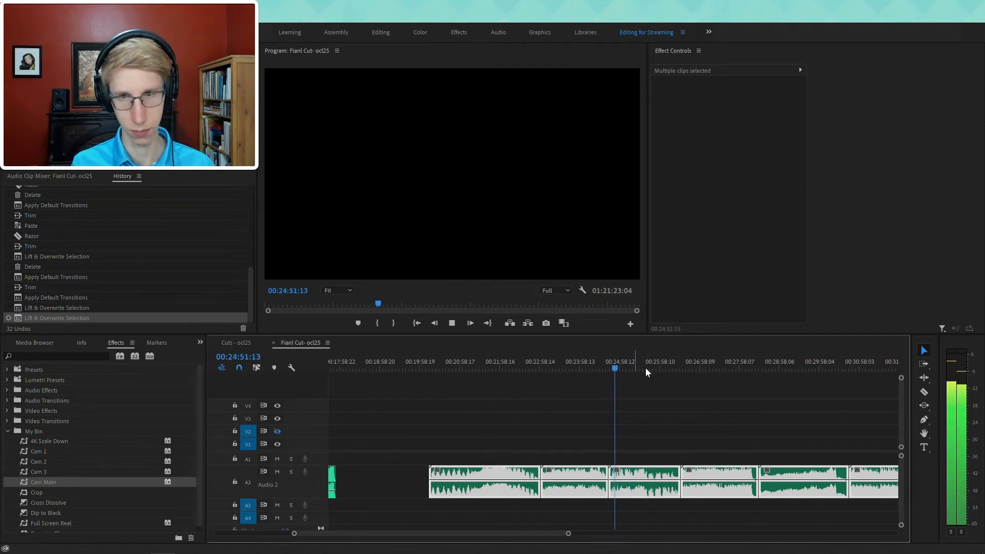
pyautogui.moveTo(635, 369); pyautogui.dragTo(676, 368)
pyautogui.press('=')
pyautogui.press('=')
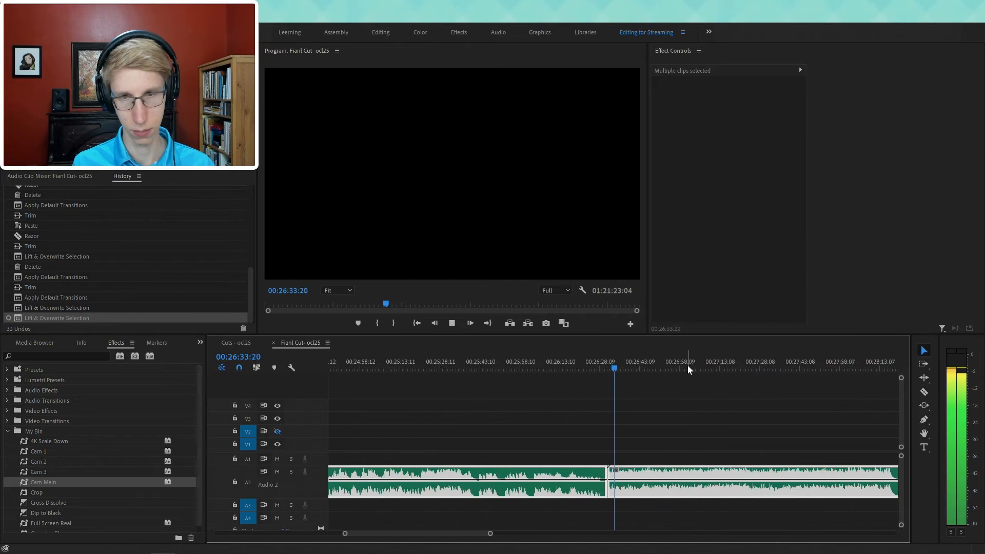
pyautogui.click(663, 368)
pyautogui.press('-')
pyautogui.press('-')
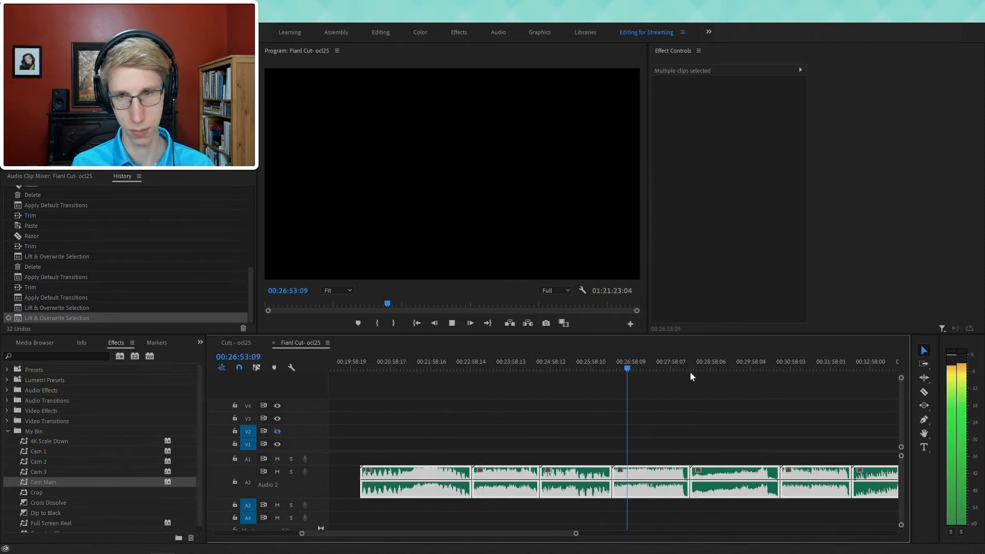
# - Audition the following music clips on A2, up to the one playing at about 00:31:14
pyautogui.click(697, 365)
pyautogui.click(793, 366)
pyautogui.press('-')
pyautogui.press('-')
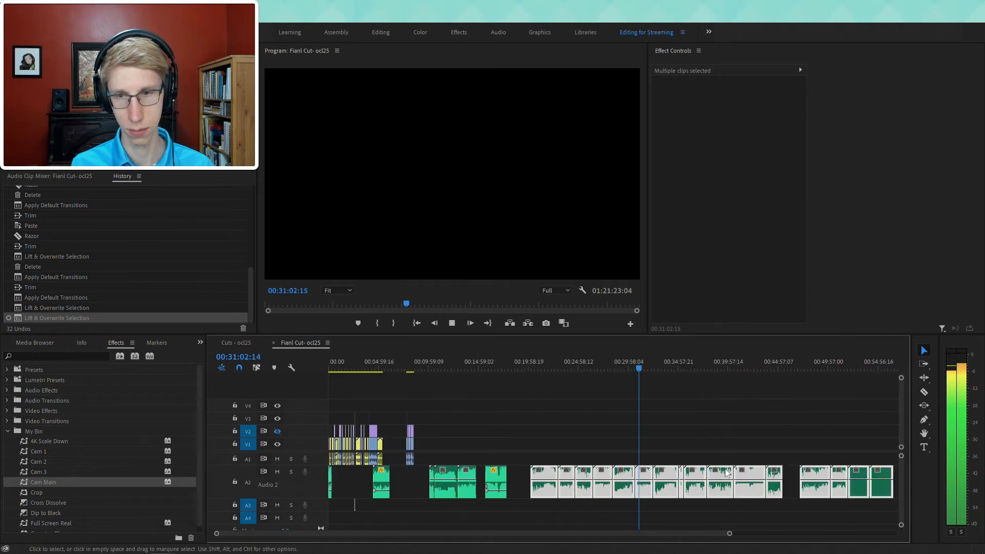
pyautogui.press('=')
pyautogui.press('=')
pyautogui.press('=')
pyautogui.press('=')
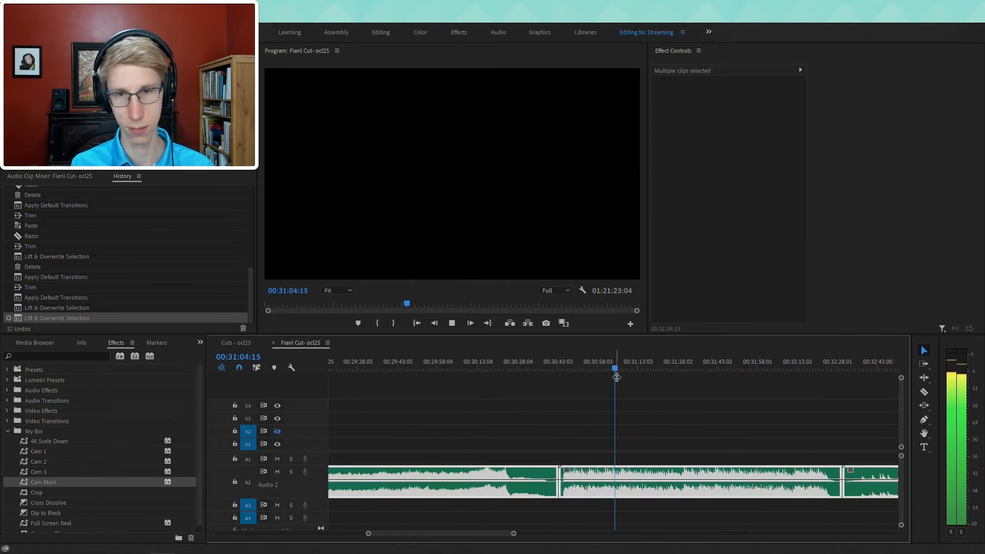
pyautogui.click(636, 374)
pyautogui.press('space')
# - Move the ES_Magical Garden clip from about 00:31 on A2 to A4, starting at about 00:00:59
pyautogui.press('-')
pyautogui.press('-')
pyautogui.press('-')
pyautogui.press('-')
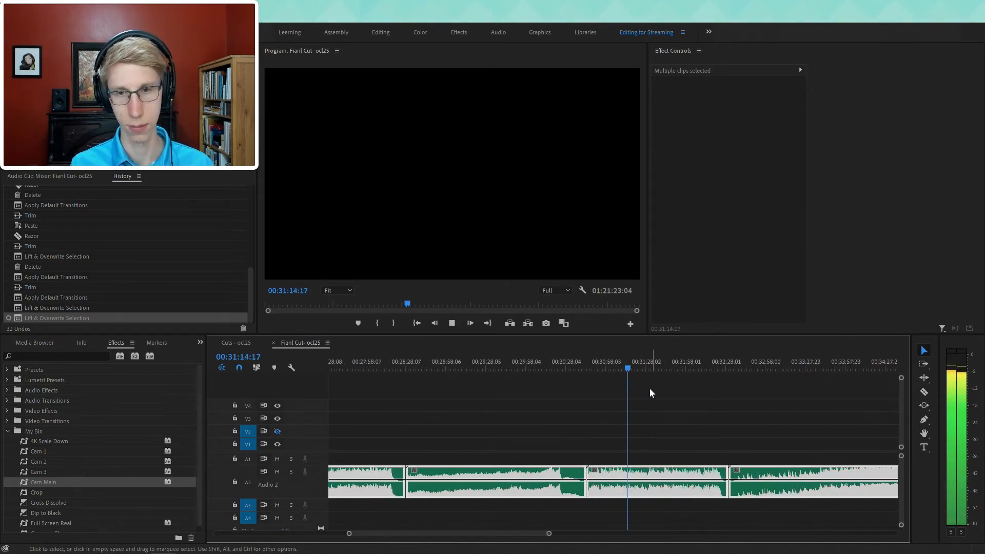
pyautogui.click(631, 453)
pyautogui.press('-')
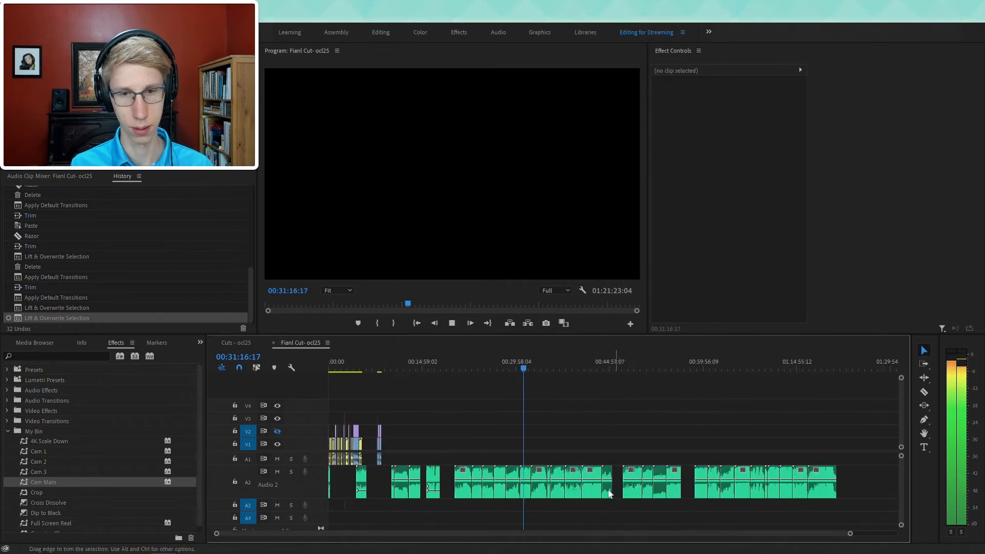
pyautogui.moveTo(451, 505); pyautogui.dragTo(340, 524)
pyautogui.hotkey('ctrl', 'z')
pyautogui.click(443, 503)
# - Audition the next music clips on A2 at several points between about 00:32:51 and 00:35:23
pyautogui.click(534, 362)
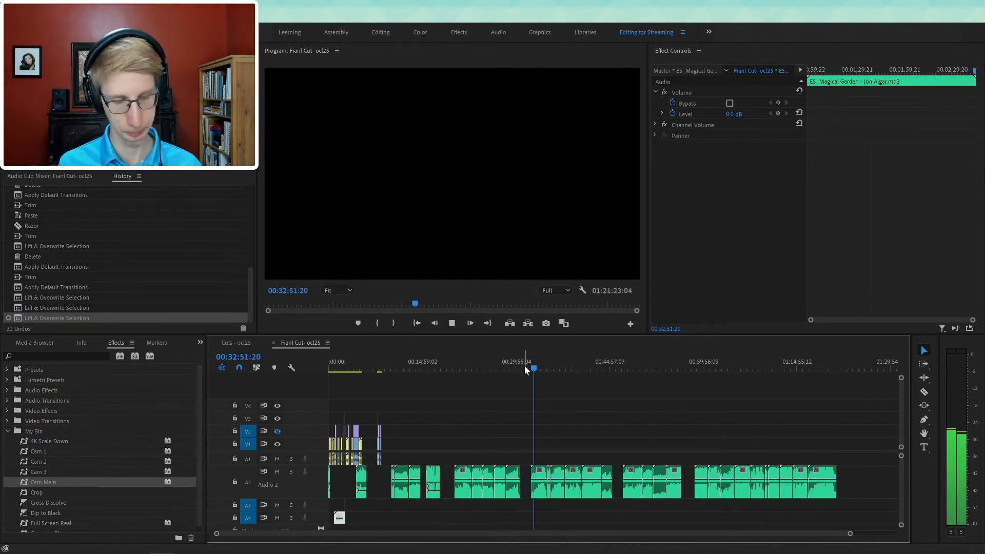
pyautogui.scroll(4, 534, 362)
pyautogui.click(626, 362)
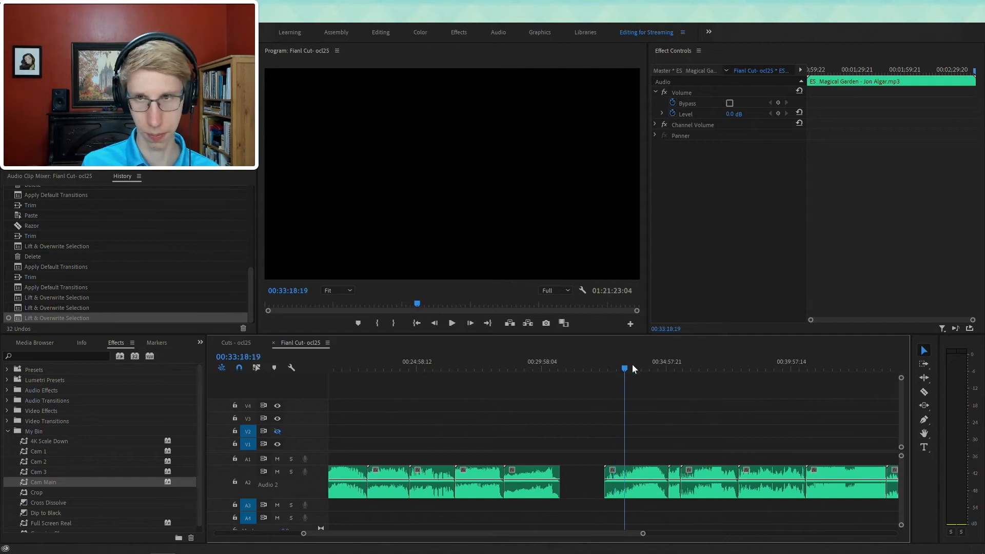
pyautogui.click(654, 368)
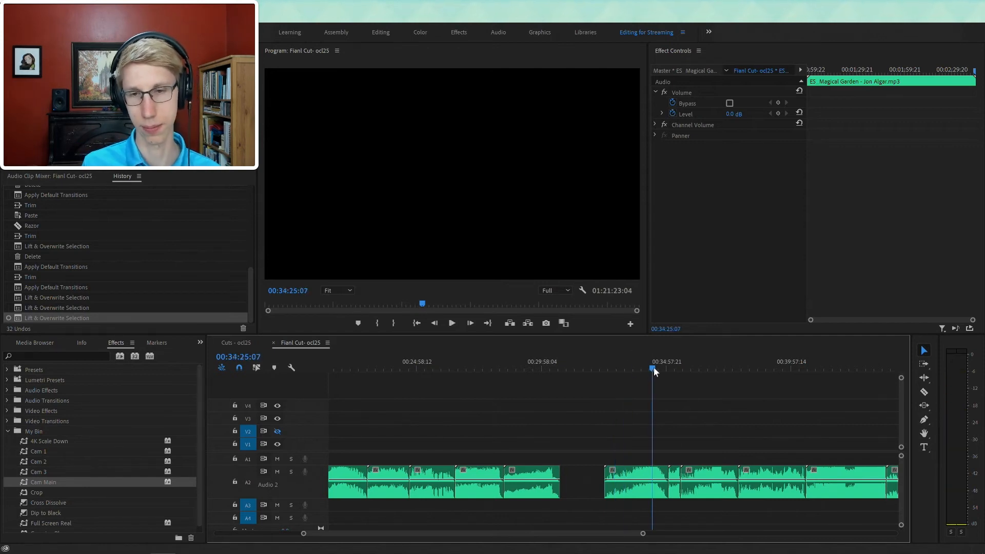
pyautogui.click(637, 366)
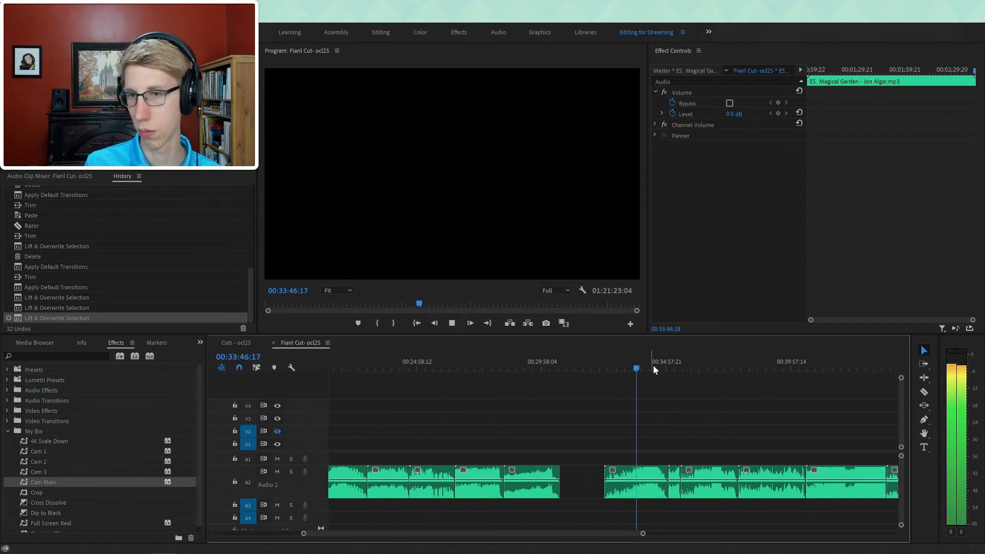
pyautogui.click(677, 364)
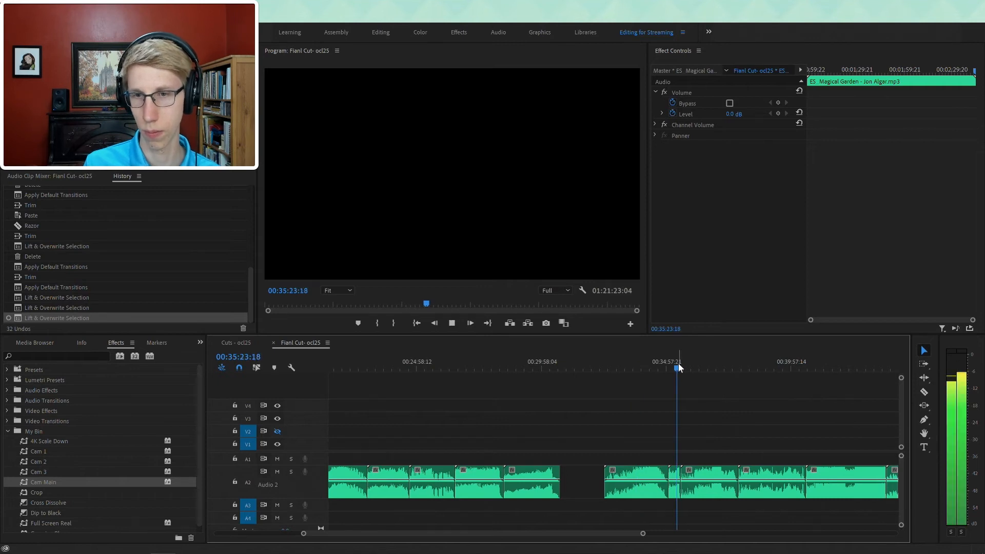
pyautogui.click(672, 368)
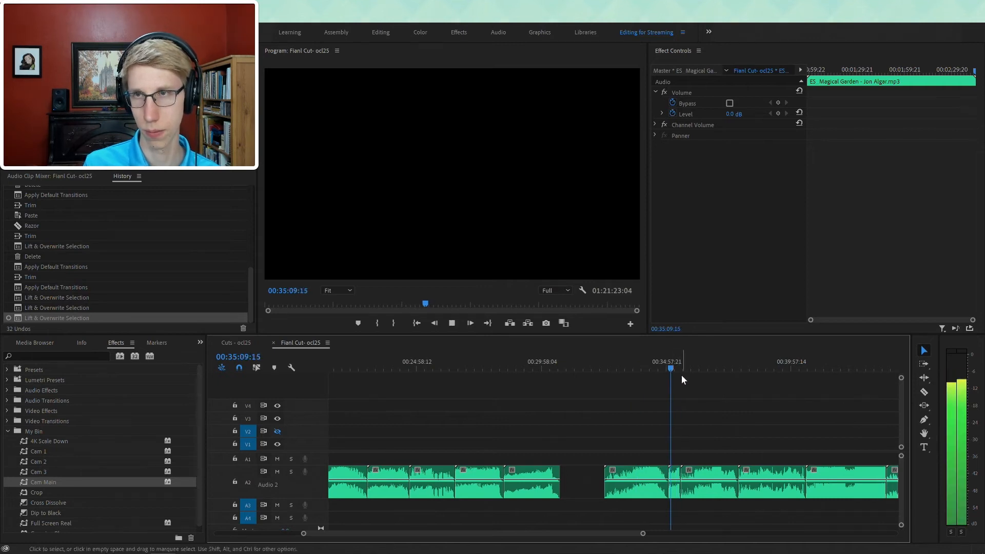
# - Move the short ES_On a Bird's Wing clip from about 00:35 on A2 into the gap at about 00:00:43
pyautogui.press('-')
pyautogui.press('-')
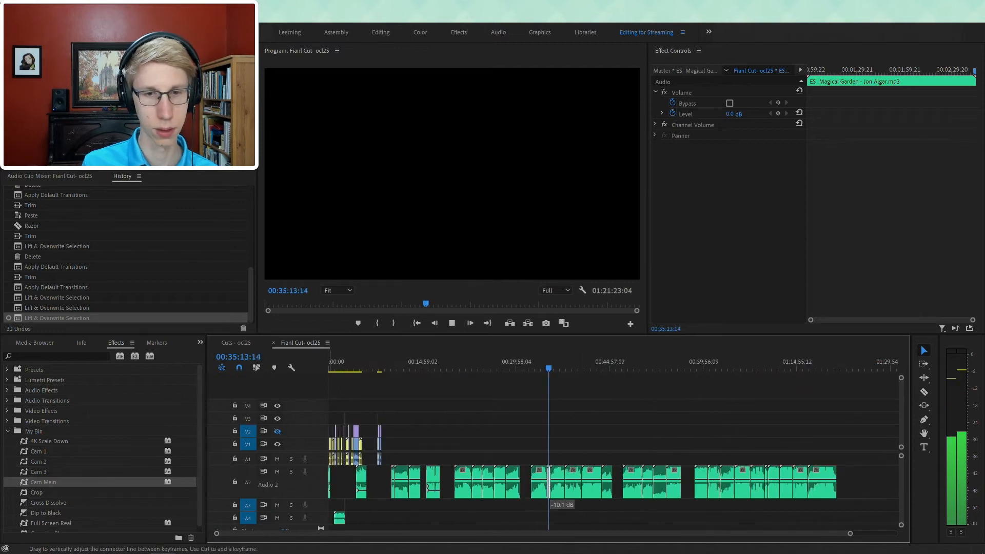
pyautogui.hotkey('ctrl', 'z')
pyautogui.moveTo(549, 494); pyautogui.dragTo(334, 485)
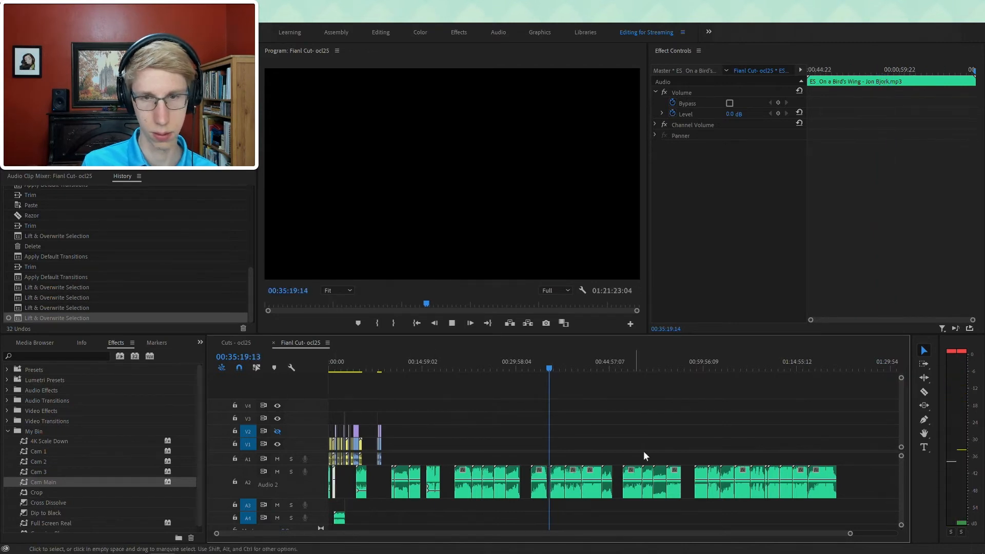
# - Audition the remaining clips of this music group on A2, from about 00:36:08 to 00:44:26
pyautogui.press('space')
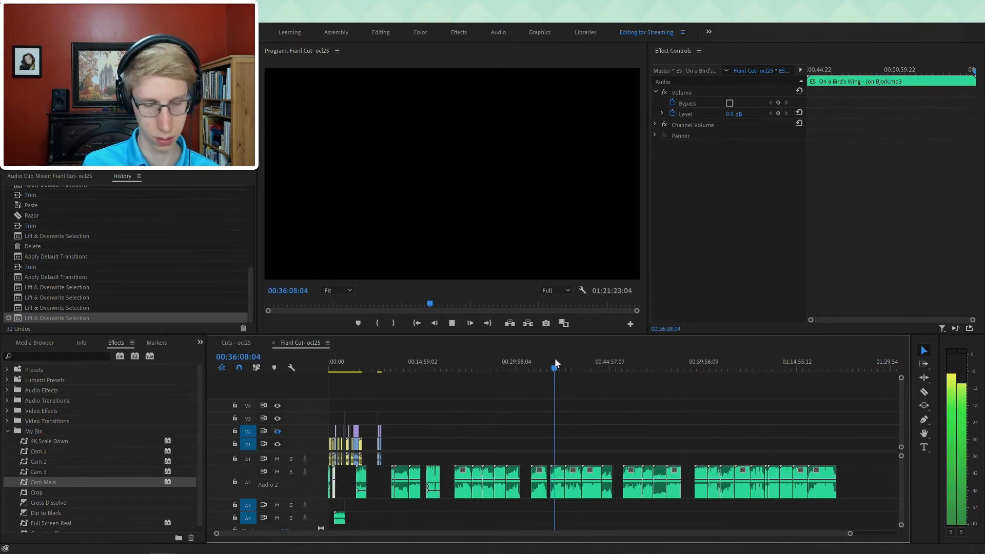
pyautogui.press('=')
pyautogui.press('=')
pyautogui.scroll(-5, 639, 451)
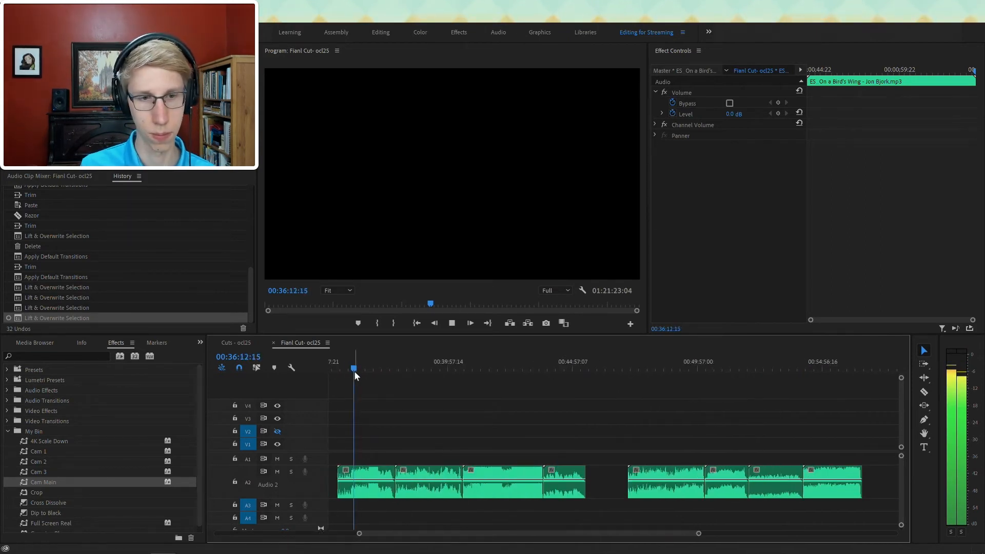
pyautogui.moveTo(354, 371); pyautogui.dragTo(416, 362)
pyautogui.click(476, 368)
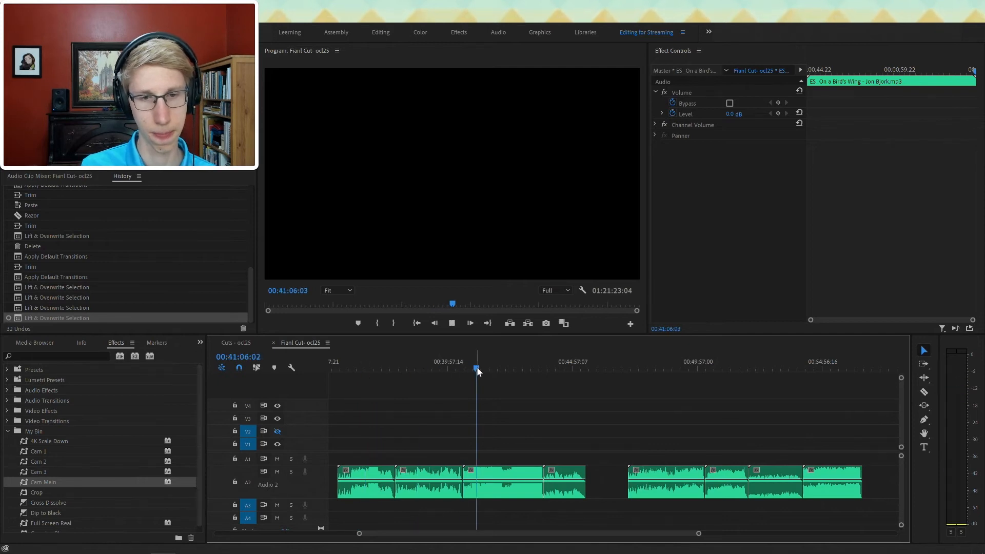
pyautogui.click(548, 368)
pyautogui.click(559, 364)
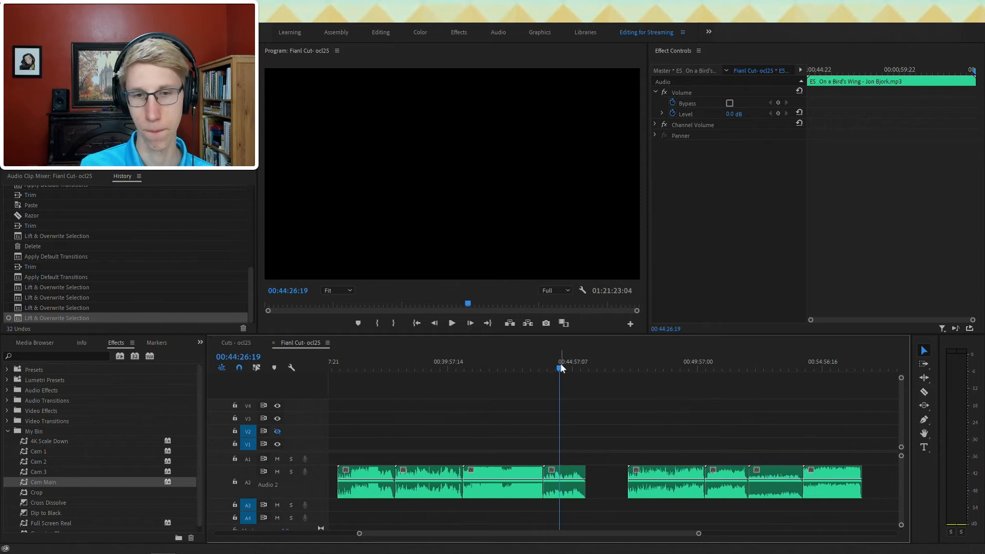
# - Lower the ES_Plains of Illeyneth clip on A2 to -4.6 dB while listening to it, and save the project
pyautogui.click(468, 365)
pyautogui.moveTo(485, 479); pyautogui.dragTo(485, 482)
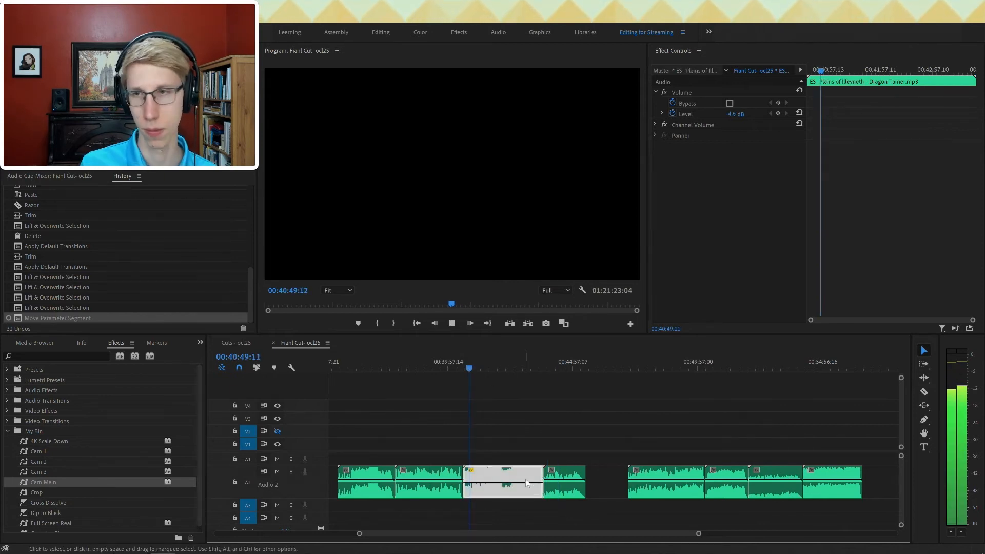
pyautogui.press('space')
pyautogui.hotkey('ctrl', 'shift', 'a')
pyautogui.hotkey('ctrl', 's')
# - Move the ES_Plains of Illeyneth clip from A2 to A4 near the end of the opening section, at about 00:04:06
pyautogui.press('-')
pyautogui.press('-')
pyautogui.moveTo(593, 483); pyautogui.dragTo(363, 518)
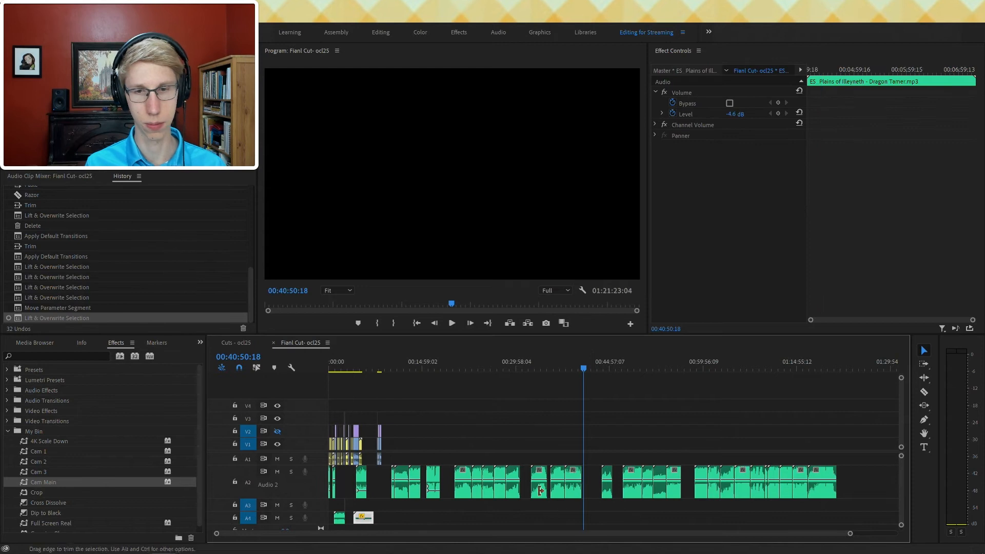
# - Try the ES_On a Bird's Wing clip directly after the first A2 music clip at -13.6 dB, and delete it
pyautogui.press('Home')
pyautogui.press('=')
pyautogui.press('=')
pyautogui.press('=')
pyautogui.press('=')
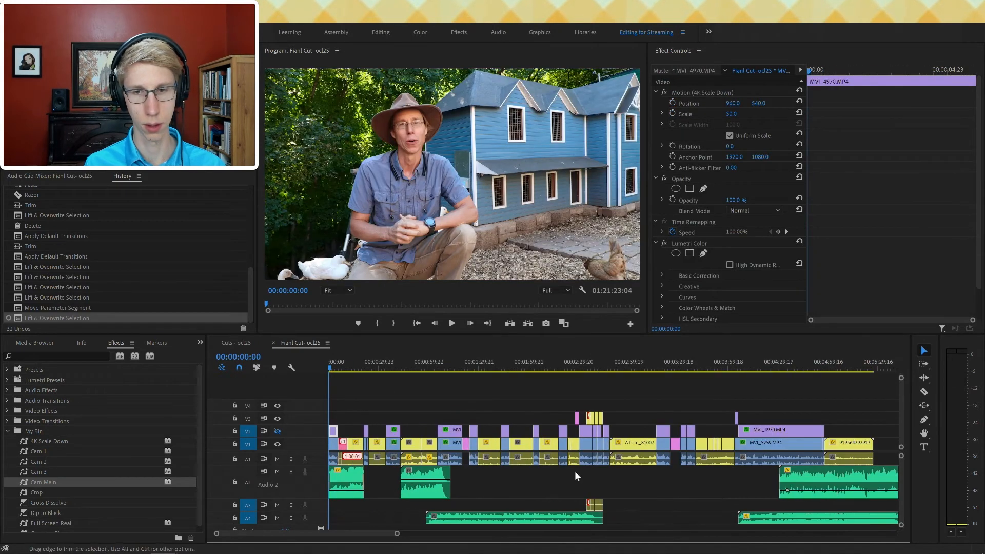
pyautogui.moveTo(421, 480); pyautogui.dragTo(386, 475)
pyautogui.press('Down')
pyautogui.press('space')
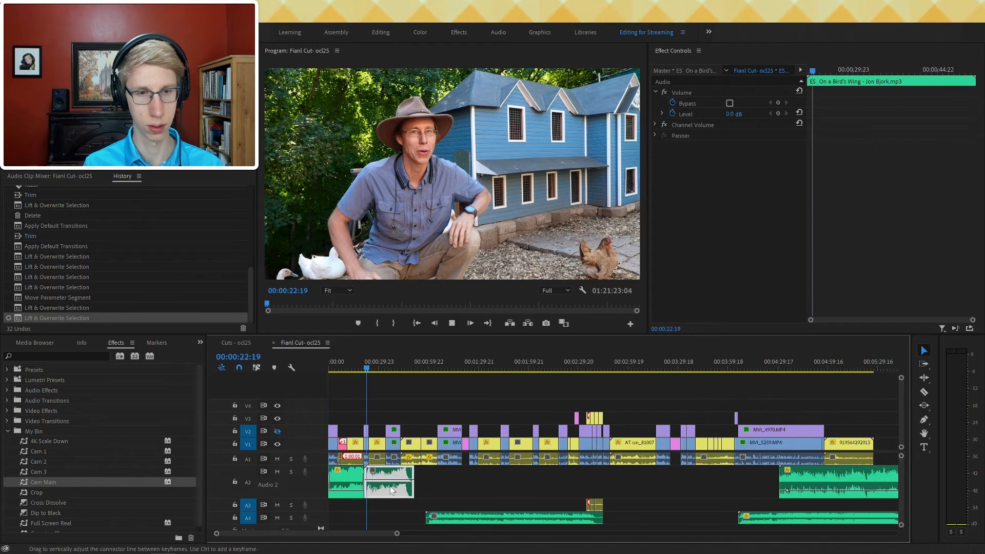
pyautogui.moveTo(391, 483); pyautogui.dragTo(394, 491)
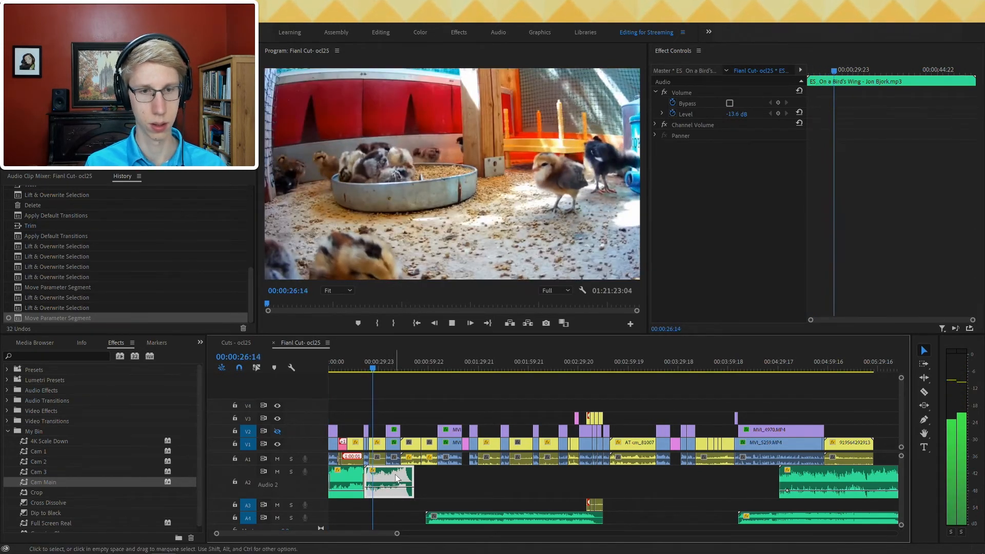
pyautogui.press('Delete')
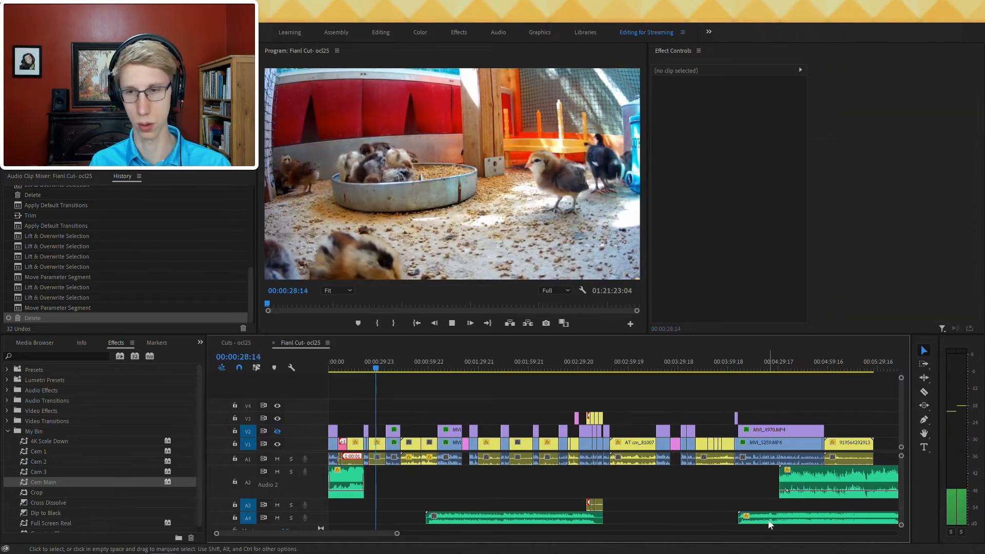
# - Cut the ES_Plains of Illeyneth clip on A4 at the end of the video at about 00:05:27, and delete the remainder
pyautogui.click(796, 519)
pyautogui.press('c')
pyautogui.click(873, 519)
pyautogui.press('v')
pyautogui.click(886, 520)
pyautogui.press('Delete')
# - Move the kept ES_Plains of Illeyneth piece to A2 after the first music clip, starting at about 00:00:21 with the talking shot
pyautogui.moveTo(777, 531); pyautogui.dragTo(469, 480)
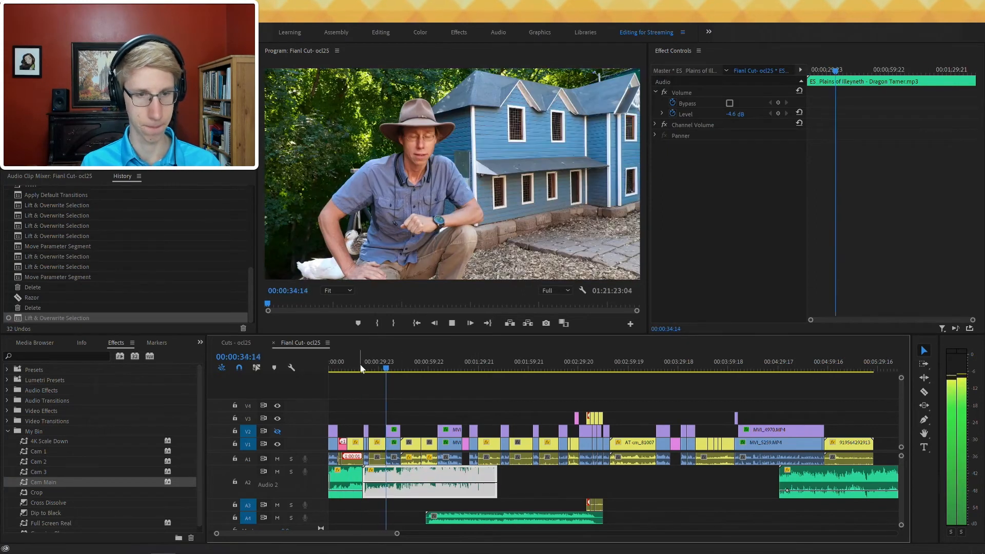
pyautogui.click(360, 360)
pyautogui.press('=')
pyautogui.press('=')
pyautogui.press('=')
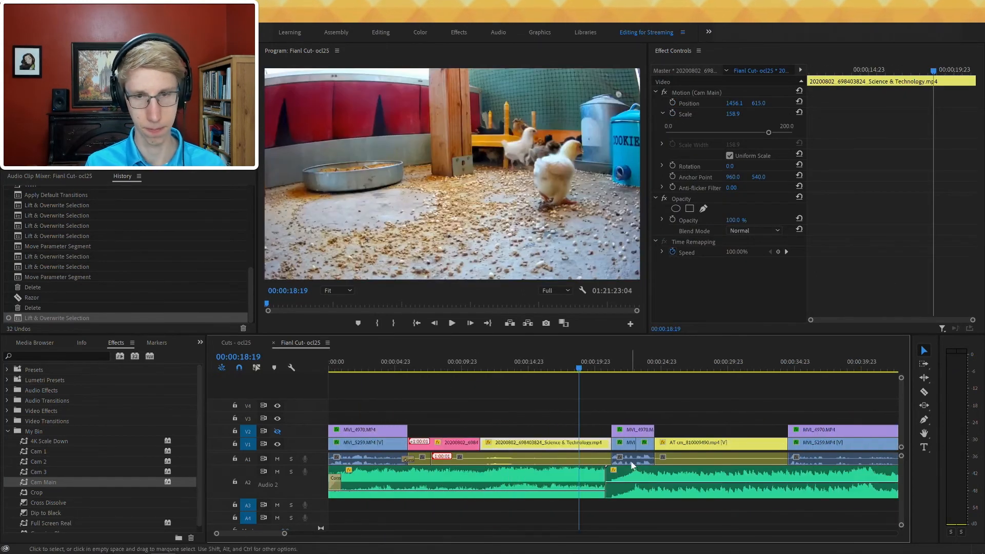
pyautogui.moveTo(629, 479); pyautogui.dragTo(639, 474)
# - Play the change to the second music clip and lower the ES_Plains of Illeyneth clip to -11.2 dB
pyautogui.press('space')
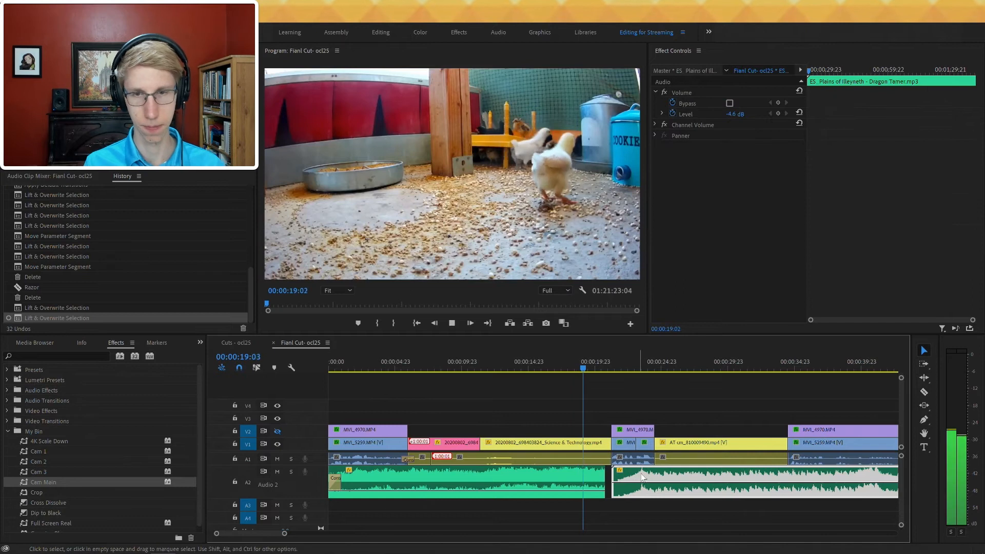
pyautogui.click(635, 354)
pyautogui.moveTo(658, 473); pyautogui.dragTo(658, 487)
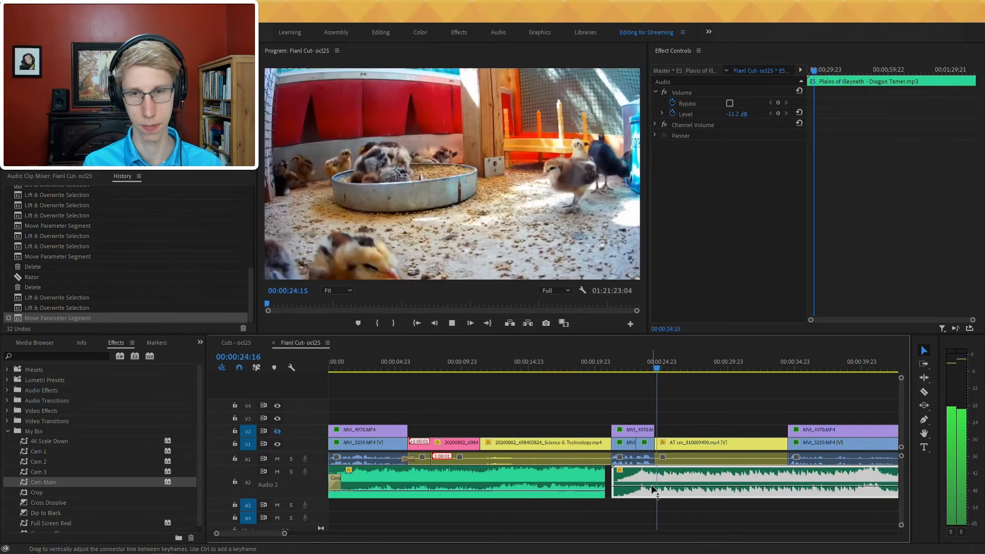
# - Trim 1 second 21 frames off the start of the ES_Plains of Illeyneth clip on A2, and play the section from about 00:00:39
pyautogui.scroll(-5, 658, 488)
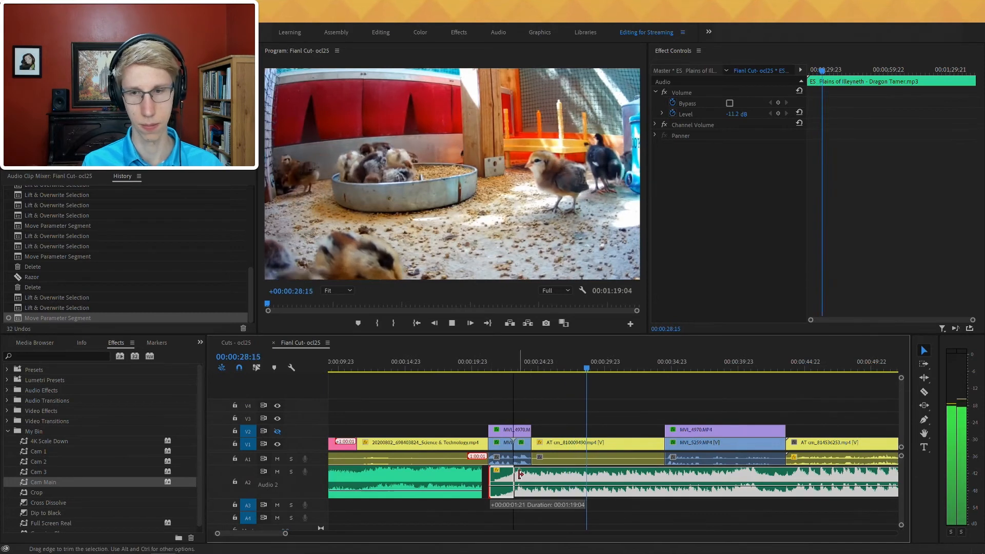
pyautogui.moveTo(490, 474); pyautogui.dragTo(514, 475)
pyautogui.click(729, 355)
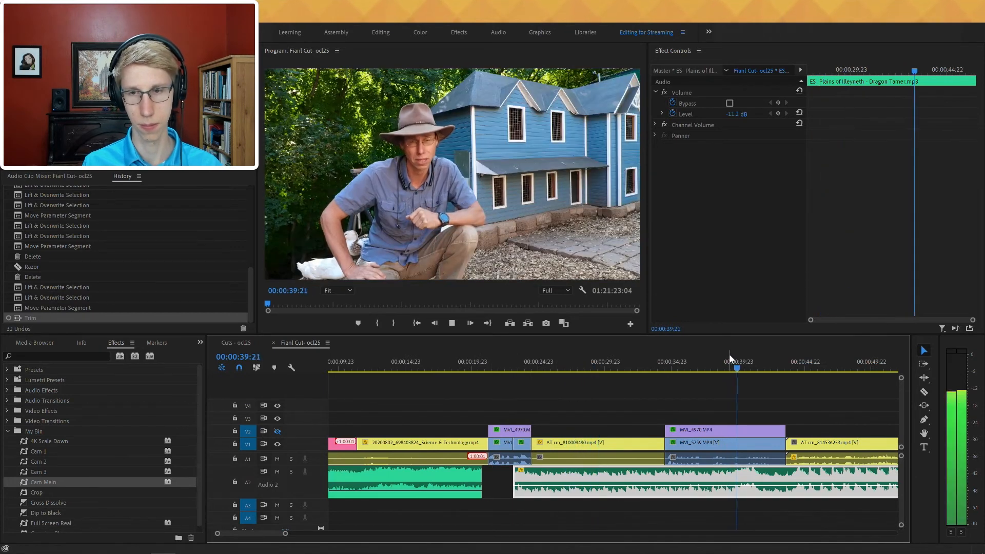
pyautogui.press('space')
pyautogui.press('space')
pyautogui.press('-')
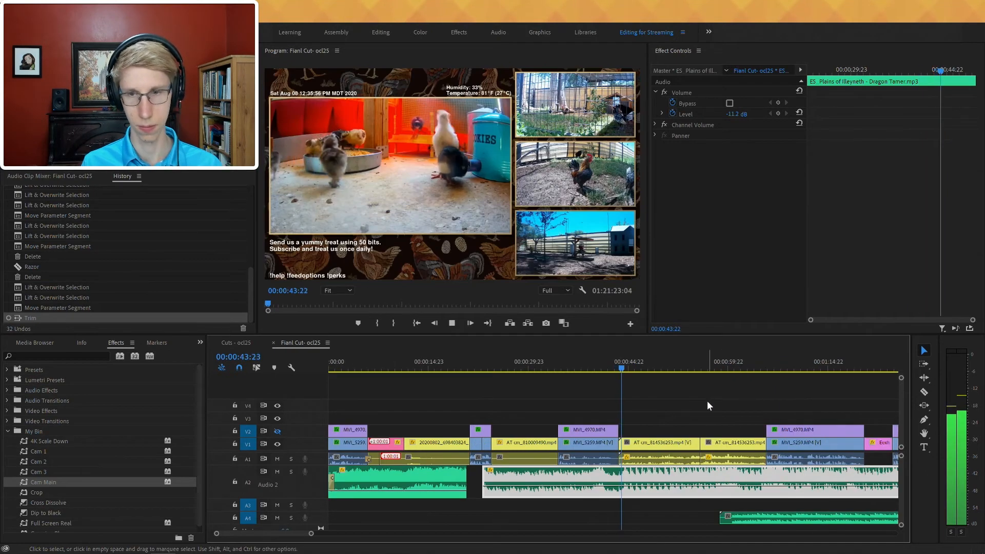
# - Cut the ES_Plains of Illeyneth clip on A2 at about 00:00:44, just after the talking shot, and delete the remainder
pyautogui.click(691, 367)
pyautogui.press('c')
pyautogui.click(623, 478)
pyautogui.press('v')
pyautogui.click(631, 480)
pyautogui.press('Delete')
# - Trim about 7 seconds off the start of the ES_Plains of Illeyneth clip and slide it back to start at about 00:00:22
pyautogui.click(537, 368)
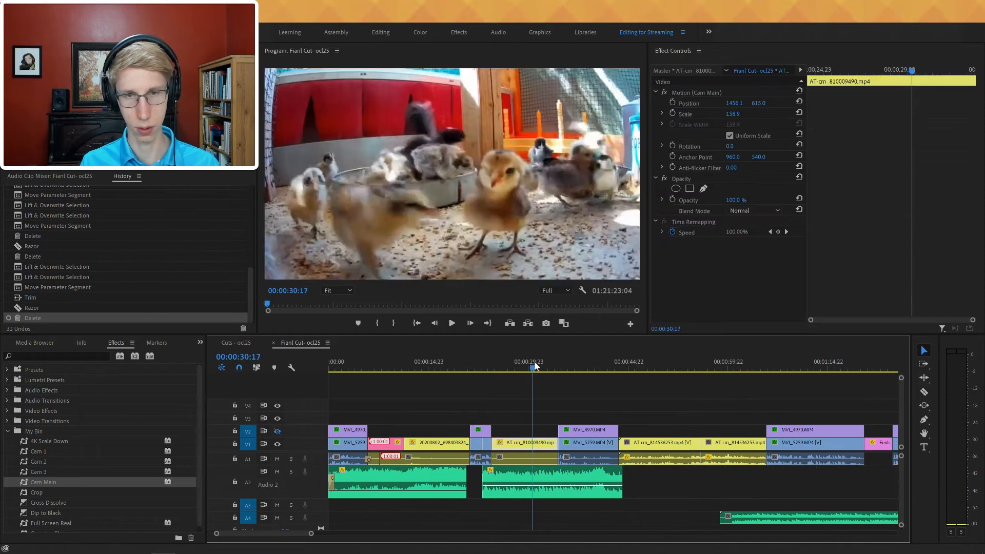
pyautogui.moveTo(539, 370); pyautogui.dragTo(522, 371)
pyautogui.press('=')
pyautogui.press('=')
pyautogui.moveTo(463, 478); pyautogui.dragTo(646, 473)
pyautogui.moveTo(718, 480); pyautogui.dragTo(535, 482)
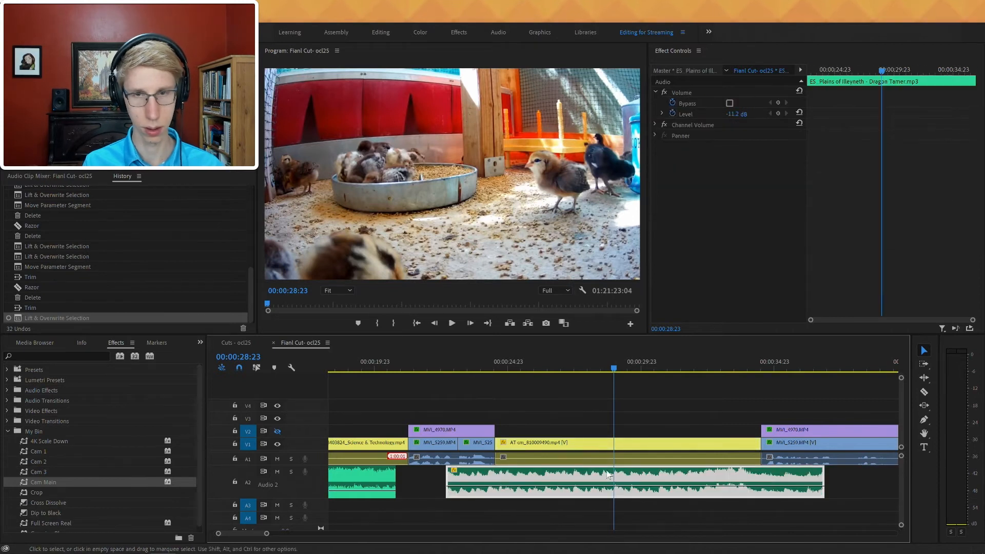
# - Trim about 5 more seconds off the clip's start and align it with the start of the AT-cm_810009490 shot on A2
pyautogui.press('space')
pyautogui.press('space')
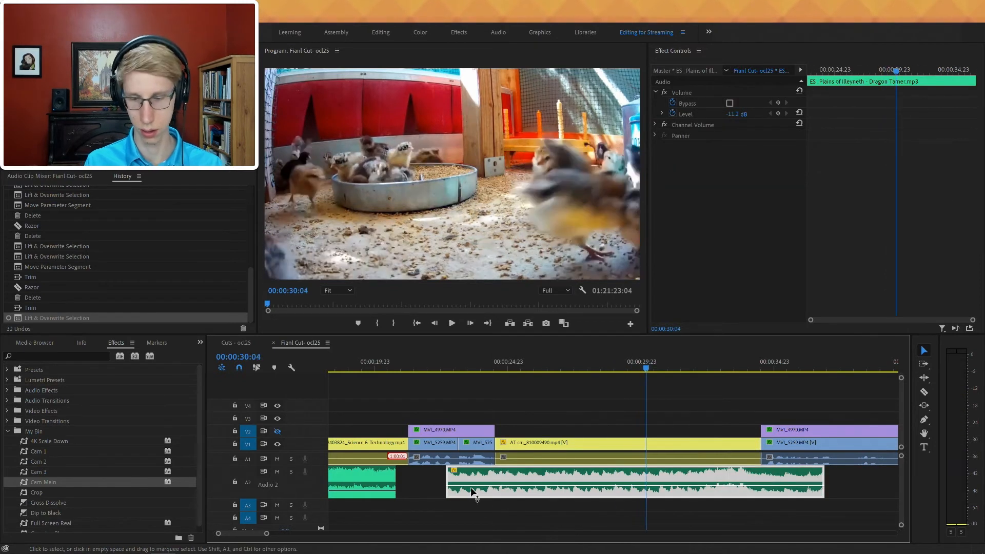
pyautogui.press('Left')
pyautogui.press('Left')
pyautogui.press('Left')
pyautogui.press('Left')
pyautogui.press('Left')
pyautogui.press('Left')
pyautogui.moveTo(448, 484); pyautogui.dragTo(581, 477)
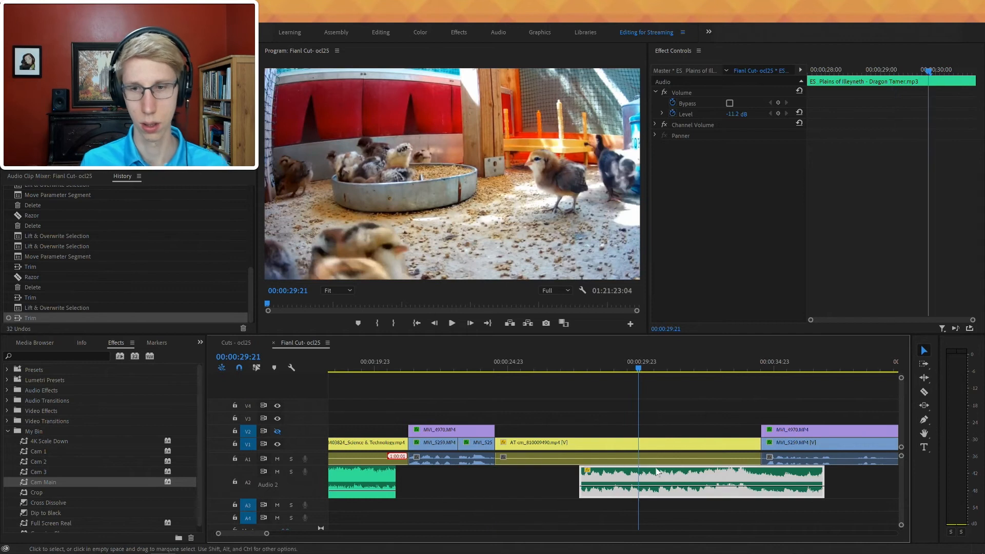
pyautogui.moveTo(735, 469); pyautogui.dragTo(650, 482)
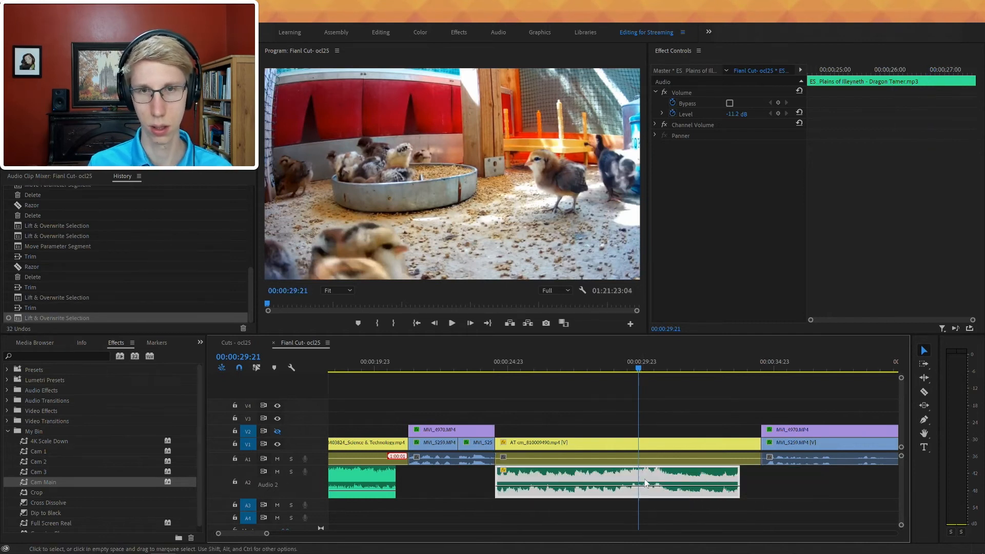
# - Play the chick footage from about 00:00:28 and lower the ES_Plains of Illeyneth clip to -16.4 dB
pyautogui.press('space')
pyautogui.click(614, 369)
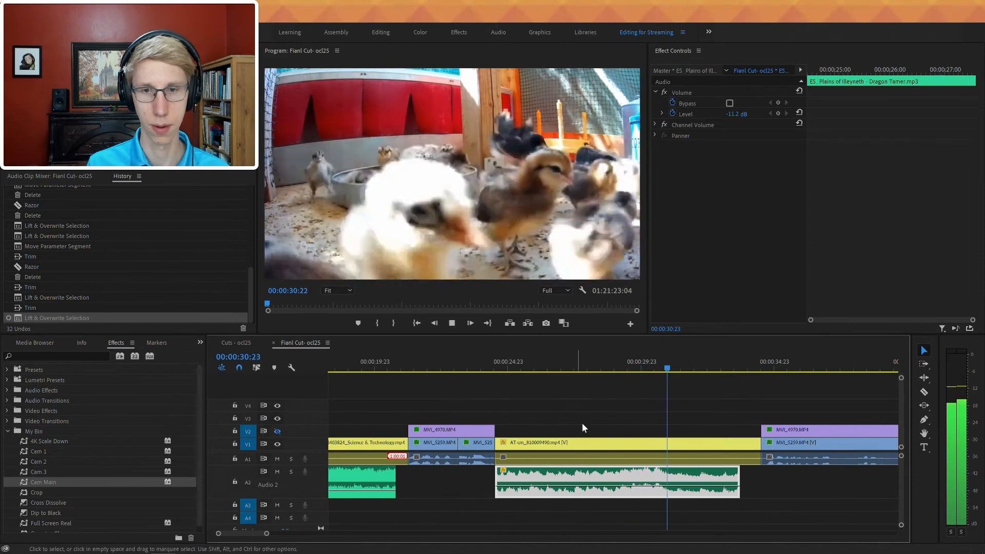
pyautogui.moveTo(624, 485); pyautogui.dragTo(626, 489)
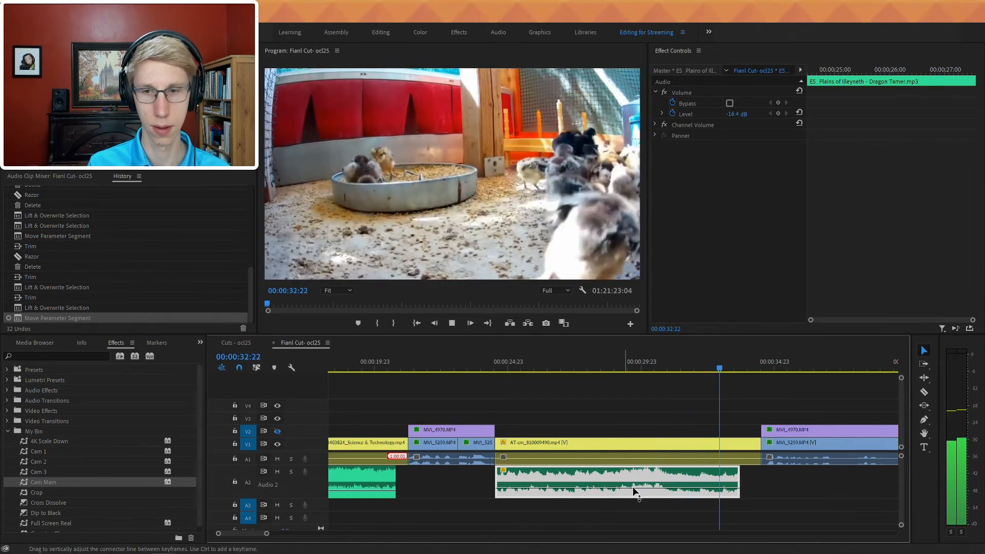
# - Extend the ES_Plains of Illeyneth clip's end to the next talking shot and its start back to meet the first music clip
pyautogui.moveTo(730, 475); pyautogui.dragTo(761, 475)
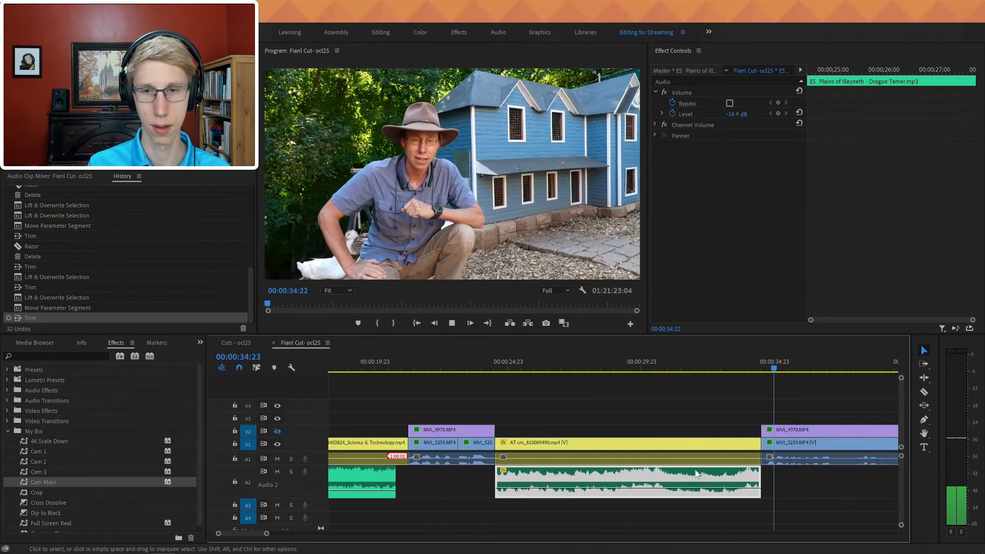
pyautogui.moveTo(499, 470); pyautogui.dragTo(409, 475)
pyautogui.click(412, 475)
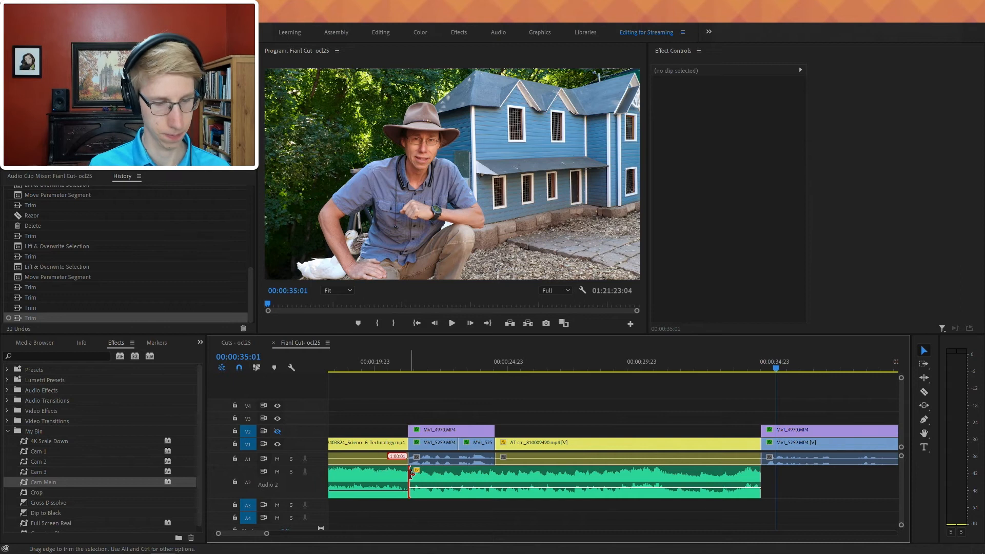
# - Apply the default audio crossfade between the first two music clips, fine-tune the second clip's level, and play the change
pyautogui.hotkey('ctrl', 'shift', 'd')
pyautogui.moveTo(426, 492); pyautogui.dragTo(426, 494)
pyautogui.click(404, 371)
pyautogui.press('space')
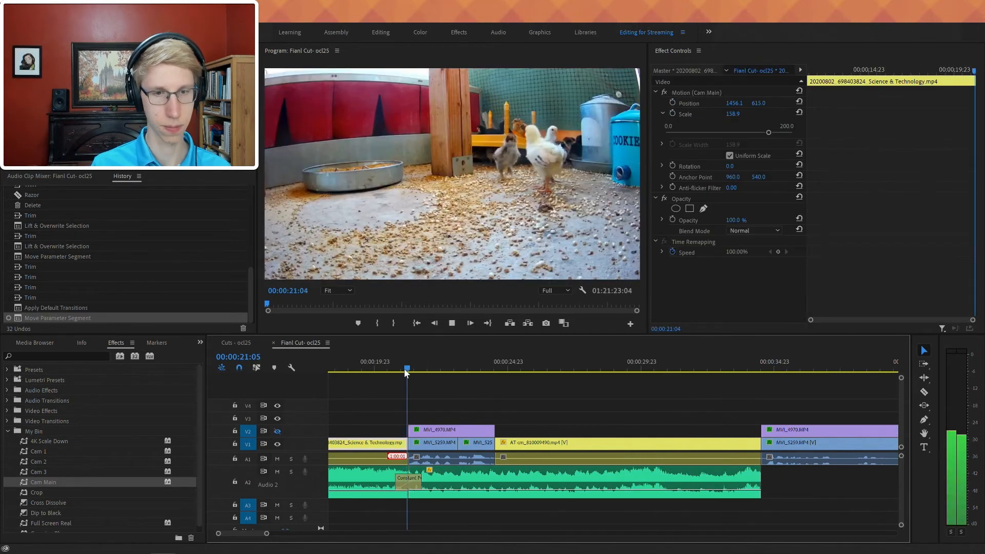
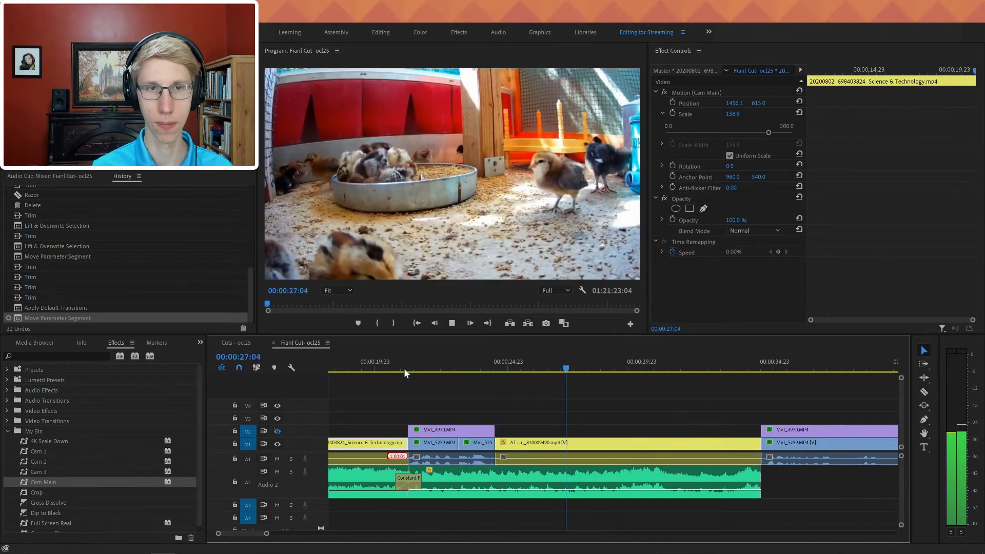
# - Set the level of the AT-cm_810009490.mp4 audio on A1 to 5 dB and play that shot from near its start
pyautogui.press('-')
pyautogui.scroll(-2, 691, 458)
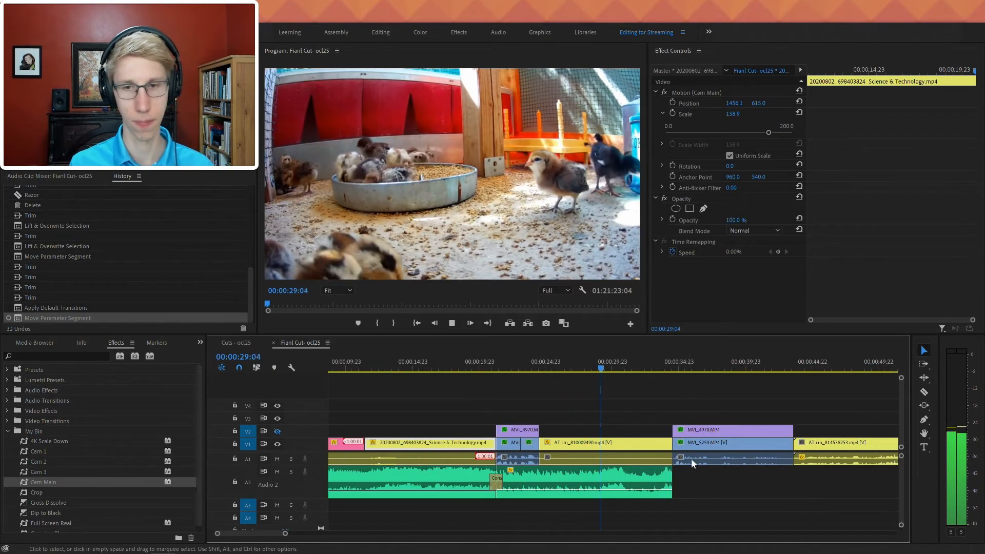
pyautogui.scroll(-1, 590, 469)
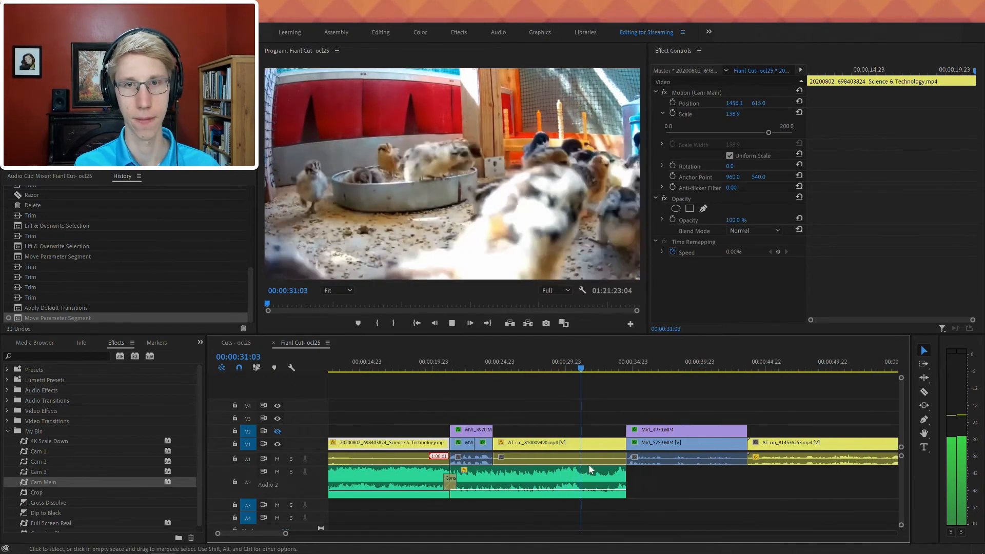
pyautogui.click(589, 462)
pyautogui.click(733, 122)
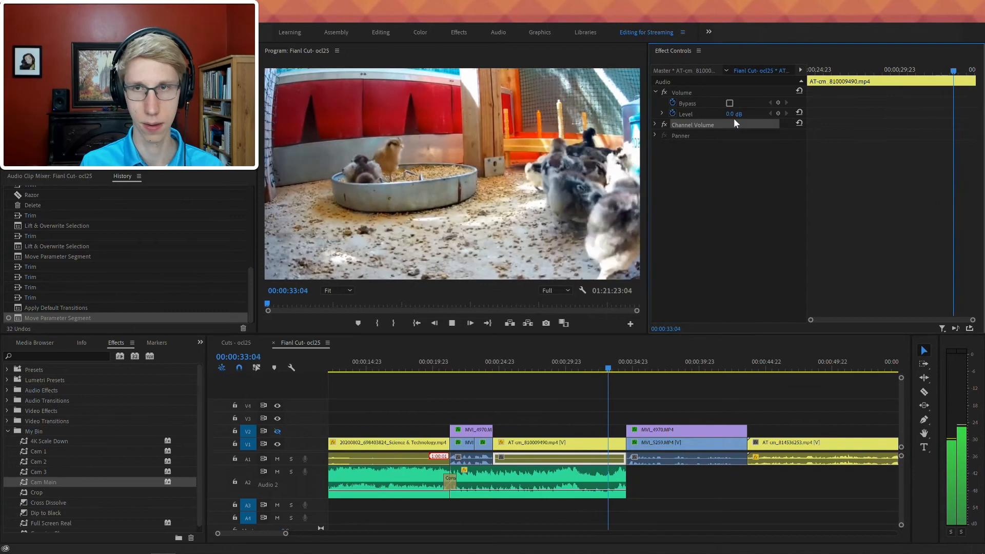
pyautogui.click(734, 116)
pyautogui.write('5')
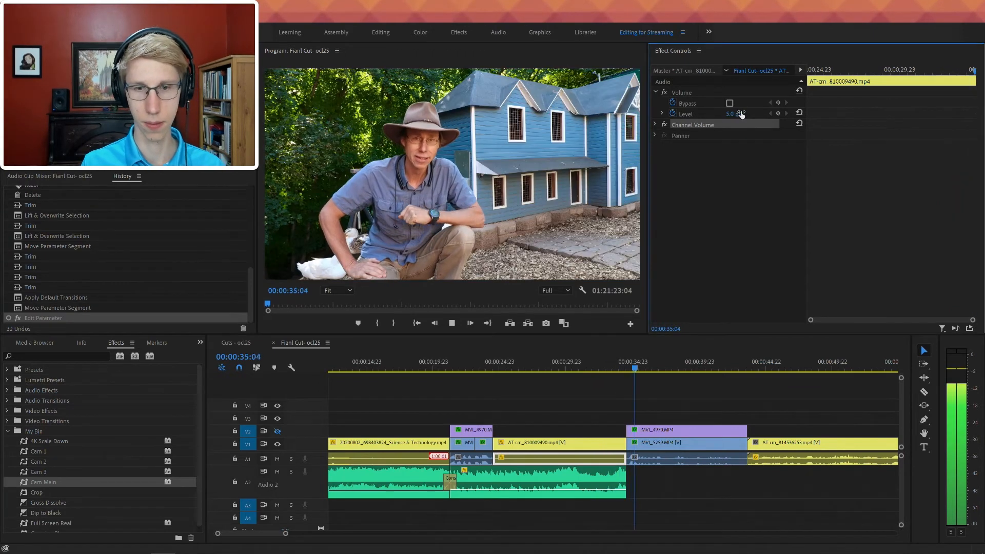
pyautogui.click(501, 366)
# - Move the ES_Magical Garden clip from A4 to A2 after the second music clip, trim off its silent start and close the gap
pyautogui.press('\\')
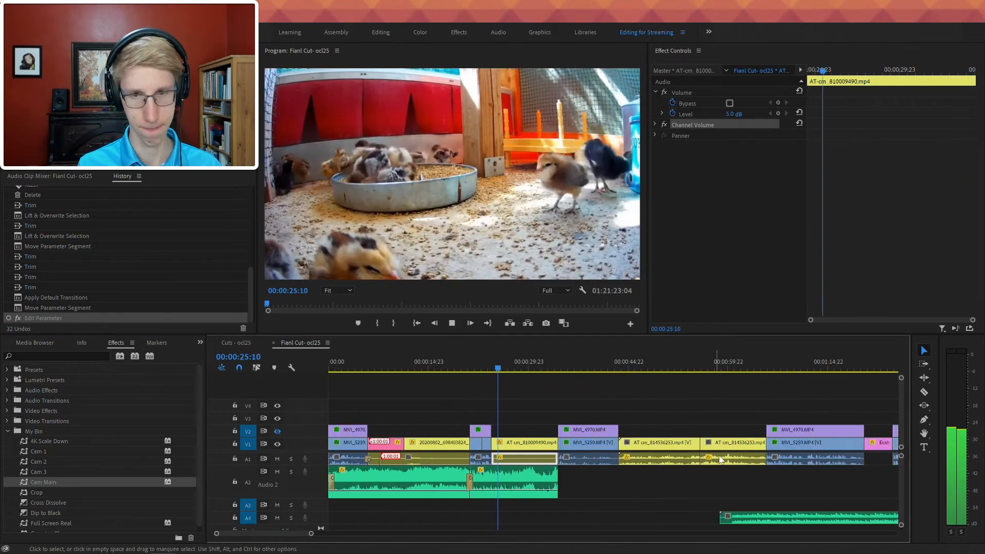
pyautogui.moveTo(575, 516); pyautogui.dragTo(494, 484)
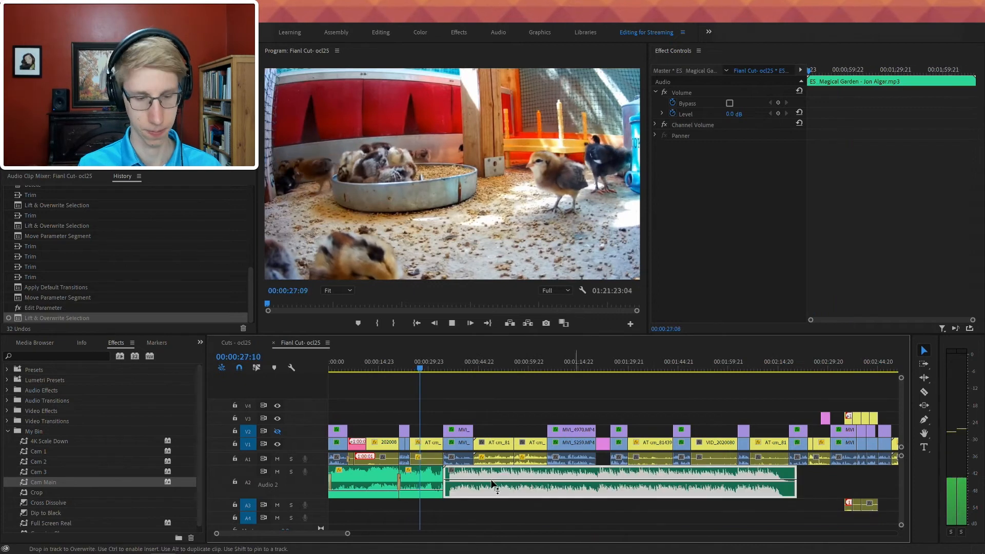
pyautogui.press('\\')
pyautogui.press('=')
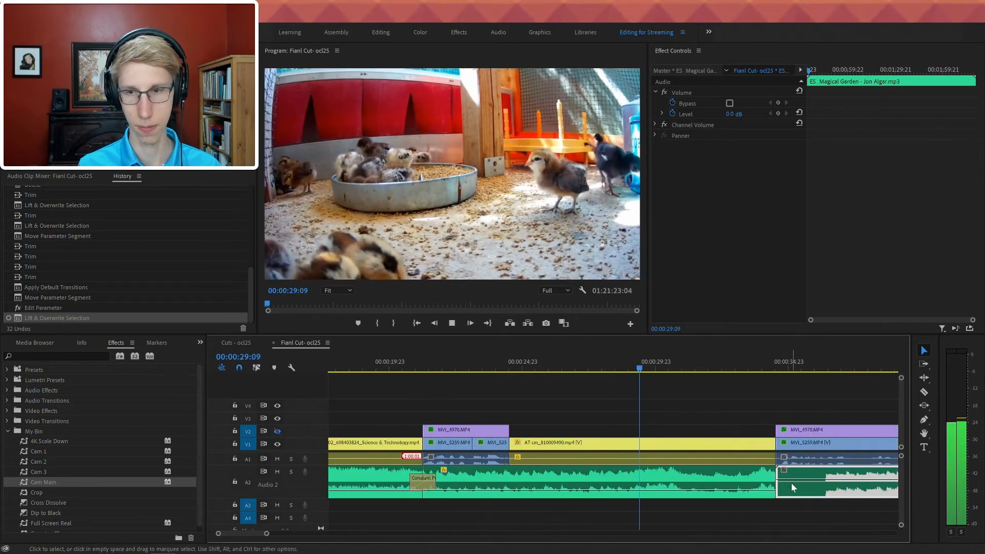
pyautogui.moveTo(782, 485); pyautogui.dragTo(798, 473)
# - Apply the default audio crossfade between the second and third music clips, and lower ES_Magical Garden to -21.4 dB
pyautogui.click(775, 478)
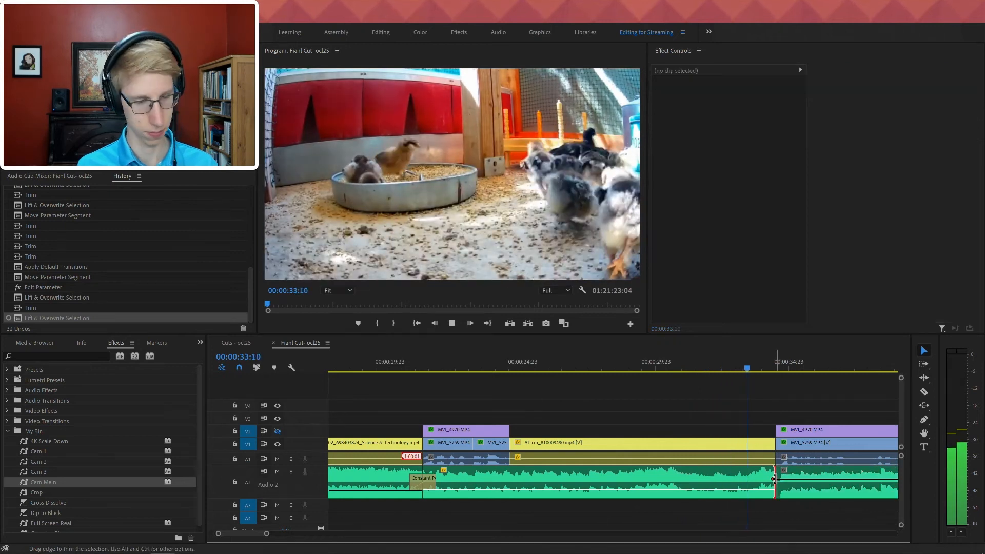
pyautogui.hotkey('ctrl', 'shift', 'd')
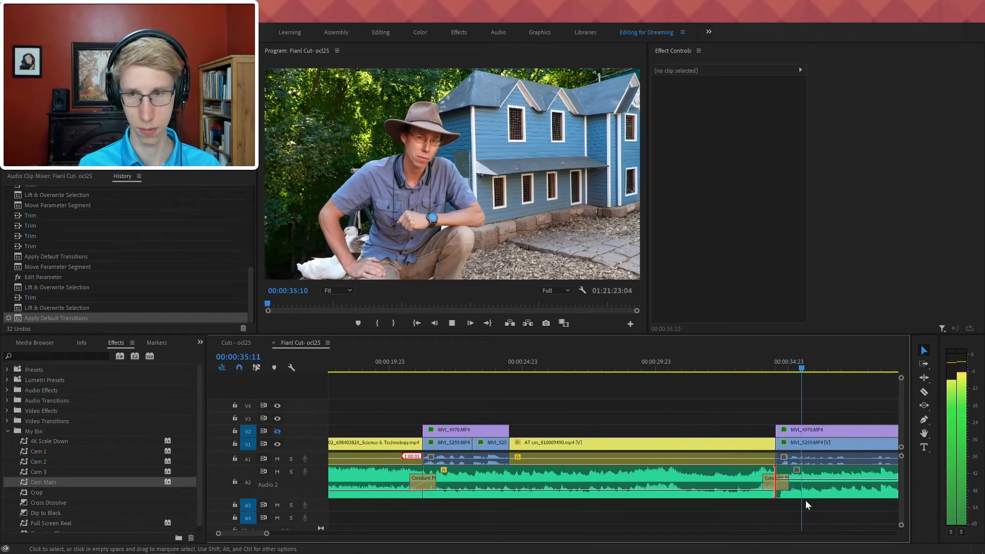
pyautogui.moveTo(819, 481); pyautogui.dragTo(820, 494)
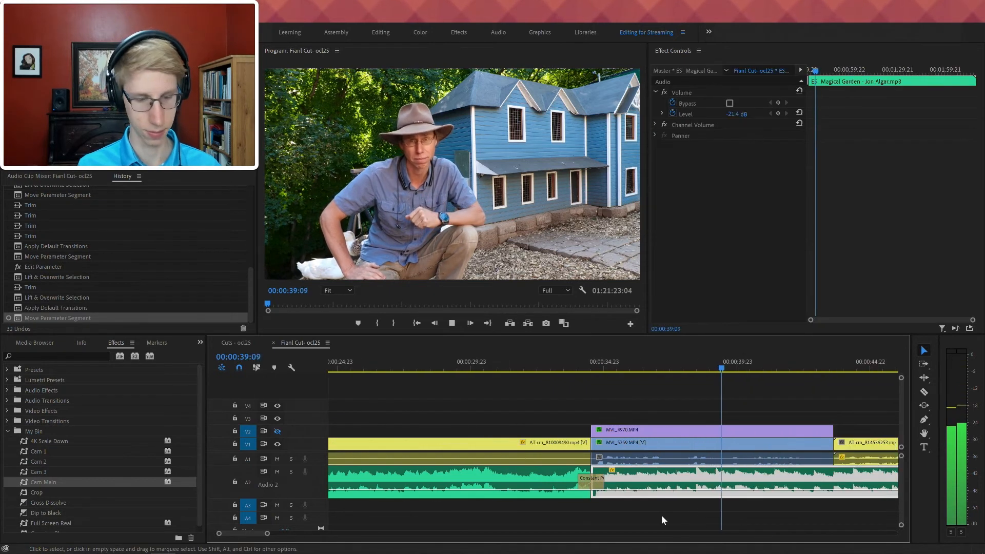
# - Cut the ES_Magical Garden clip at the start of the talking shot at about 00:01:05, and delete the remainder
pyautogui.press('-')
pyautogui.scroll(-1, 673, 513)
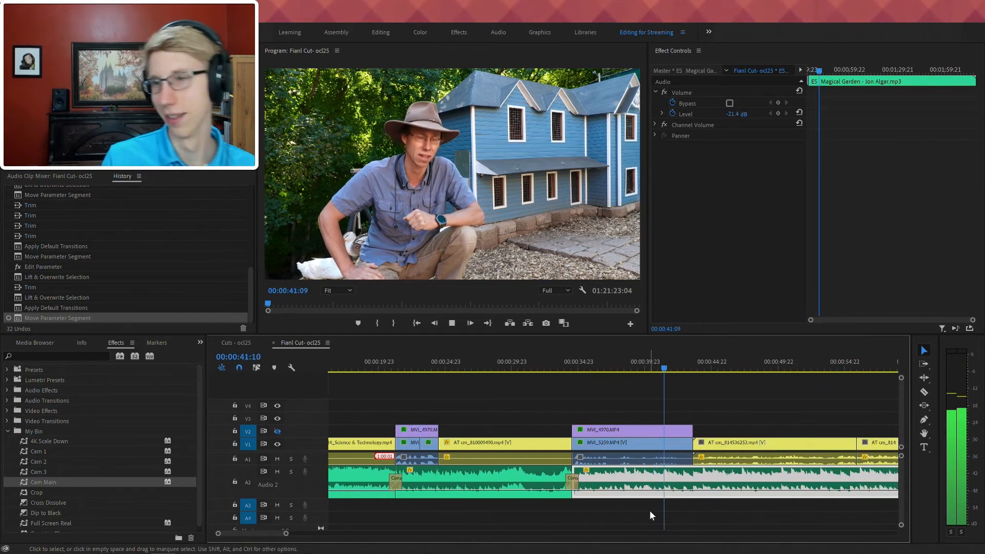
pyautogui.scroll(-1, 642, 524)
pyautogui.scroll(-2, 660, 498)
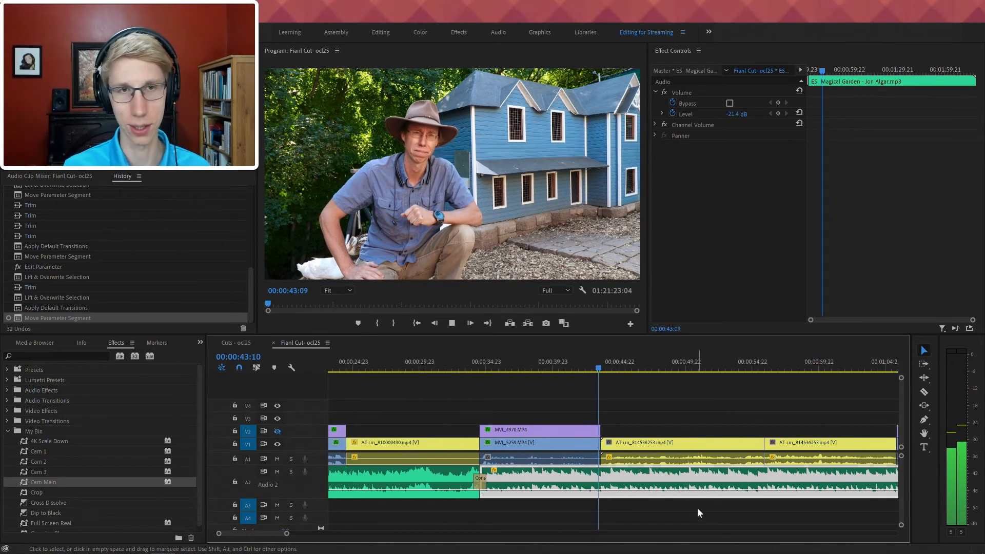
pyautogui.scroll(-1, 704, 513)
pyautogui.press('-')
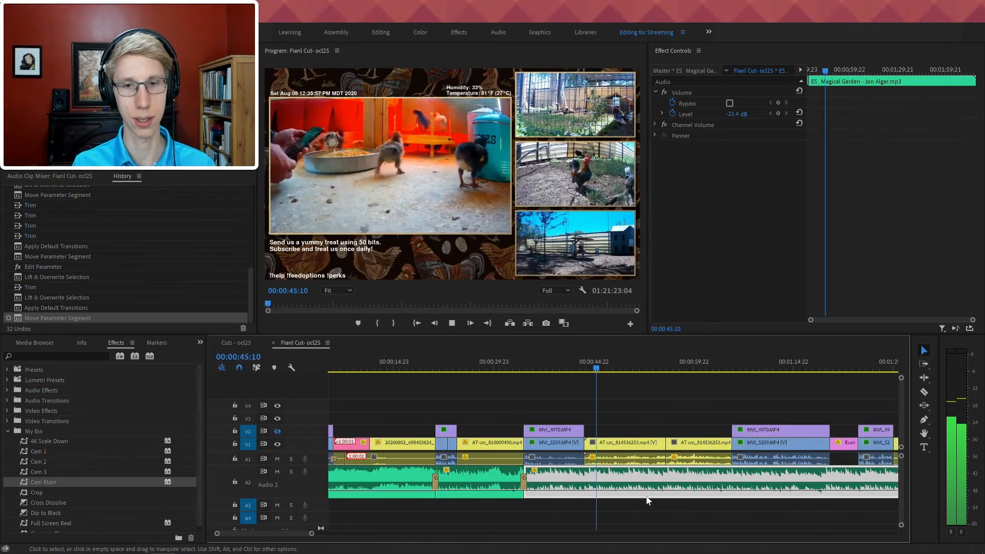
pyautogui.press('c')
pyautogui.click(732, 479)
pyautogui.press('v')
pyautogui.click(770, 483)
pyautogui.press('Delete')
# - Set the ES_Magical Garden clip's level to -25 dB during playback at about 00:00:56, and continue playing from the following talking shot
pyautogui.scroll(-2, 707, 496)
pyautogui.press('-')
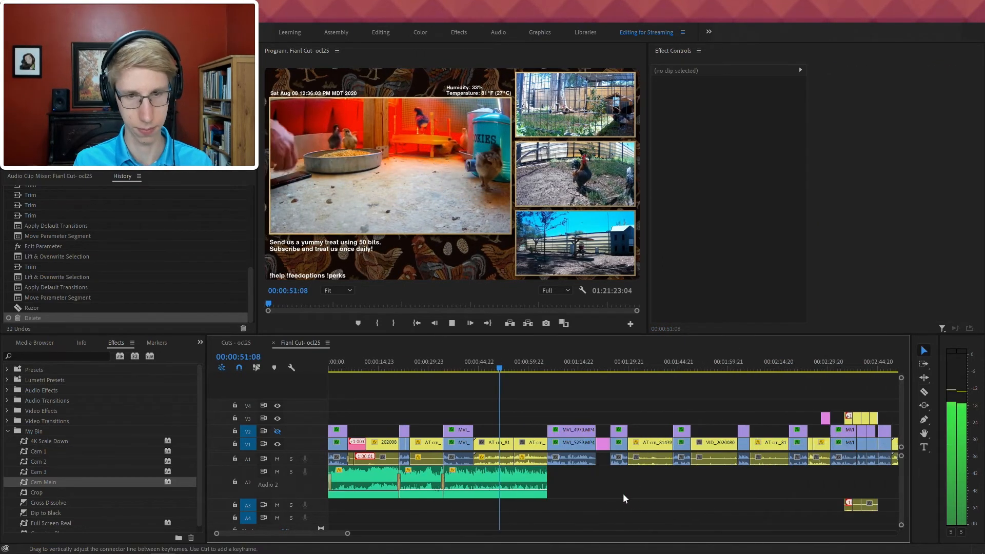
pyautogui.click(515, 494)
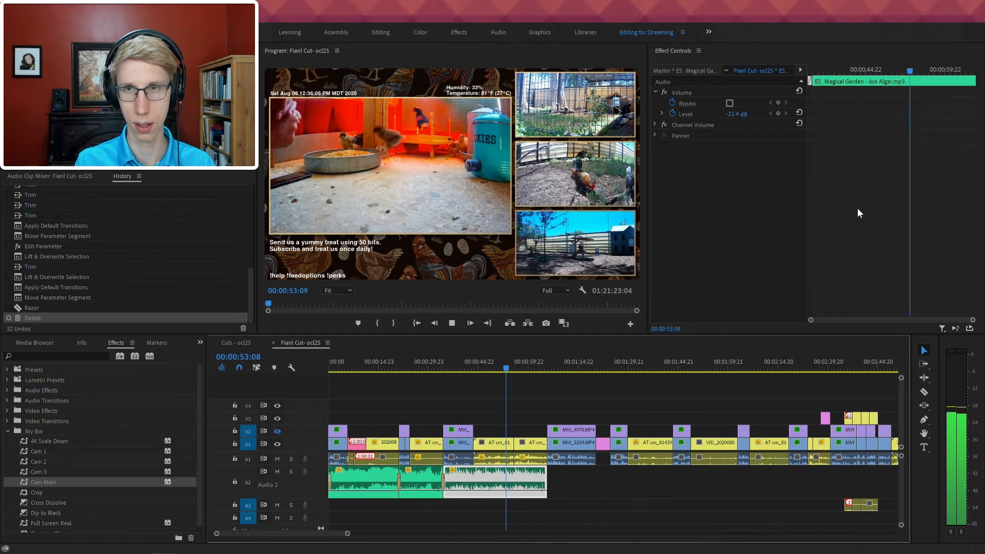
pyautogui.click(730, 114)
pyautogui.write('-')
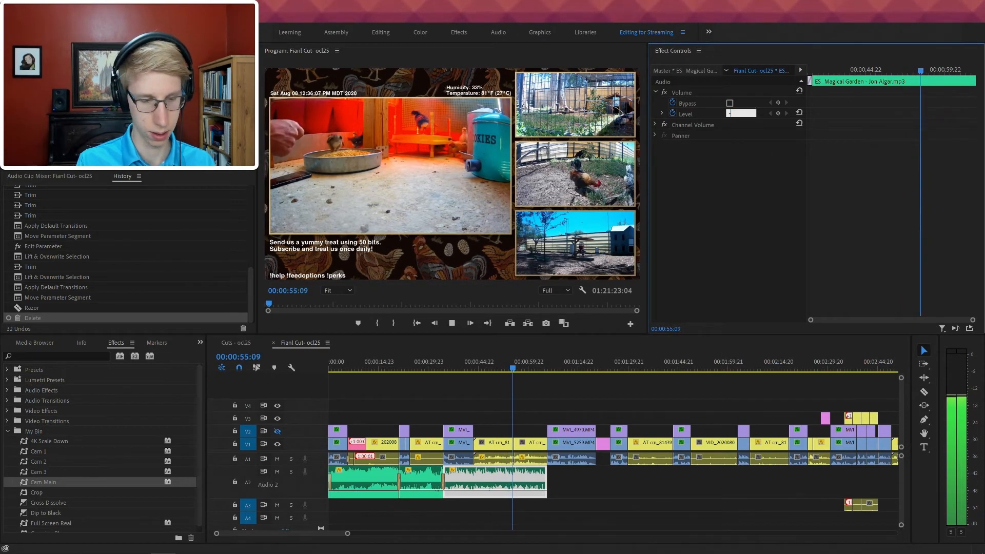
pyautogui.write('25')
pyautogui.press('Return')
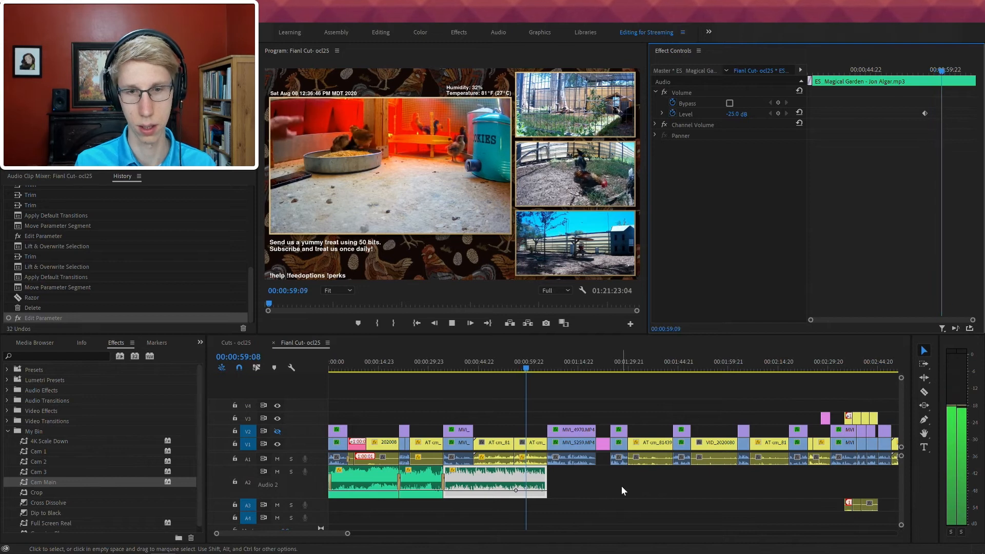
pyautogui.click(549, 364)
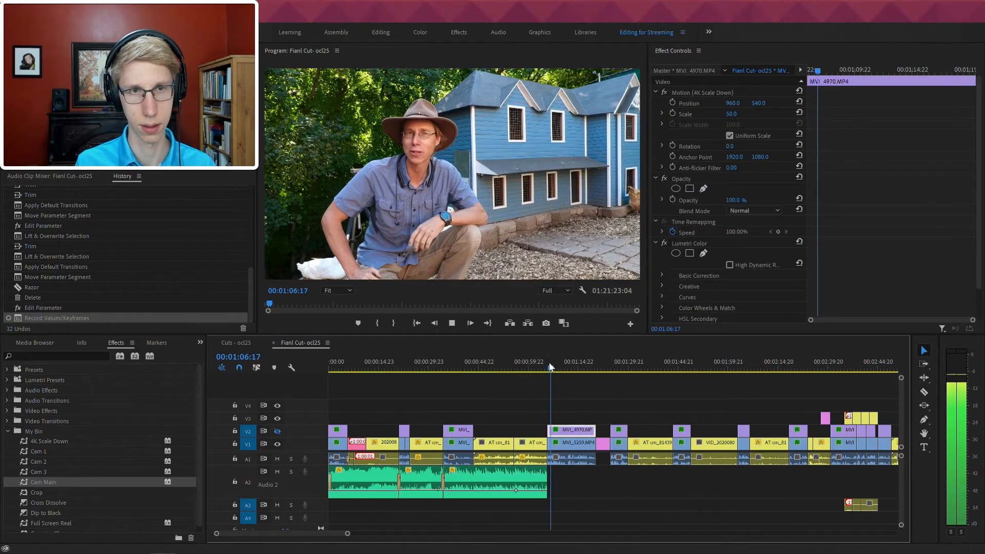
# - Look over the spare music clips laid out on A2 beyond the edited footage, checking playback at about 00:04:36 and 00:21:58
pyautogui.press('-')
pyautogui.press('-')
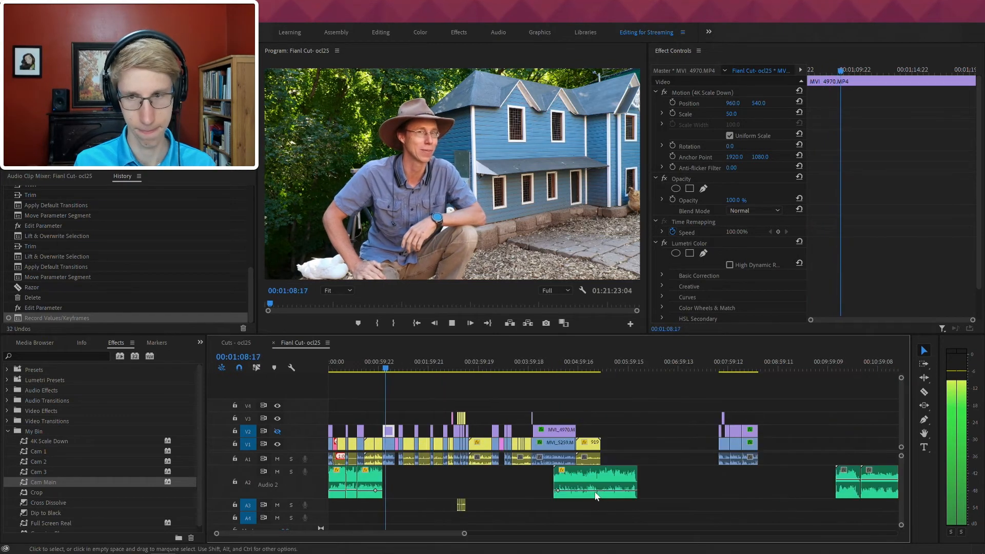
pyautogui.press('pagedown')
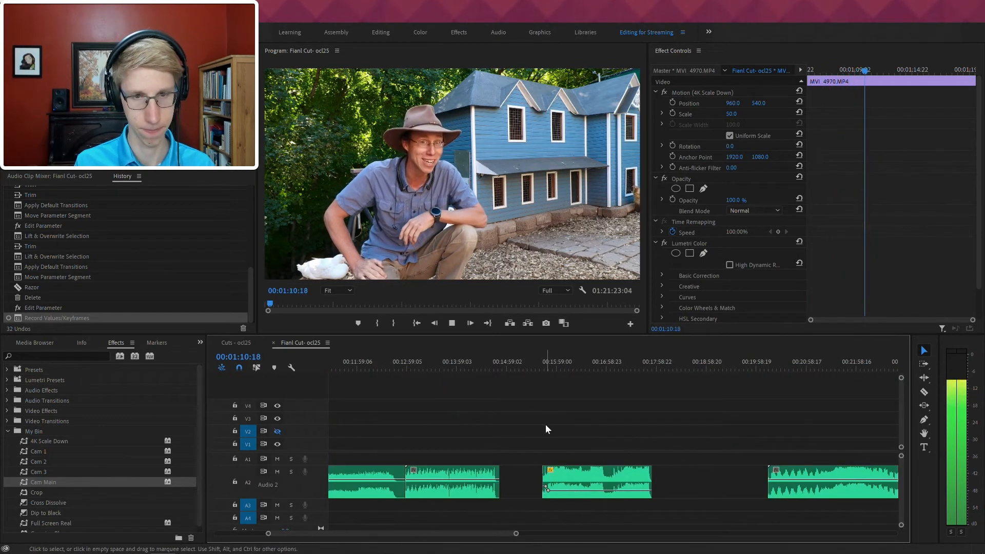
pyautogui.press('pageup')
pyautogui.click(559, 363)
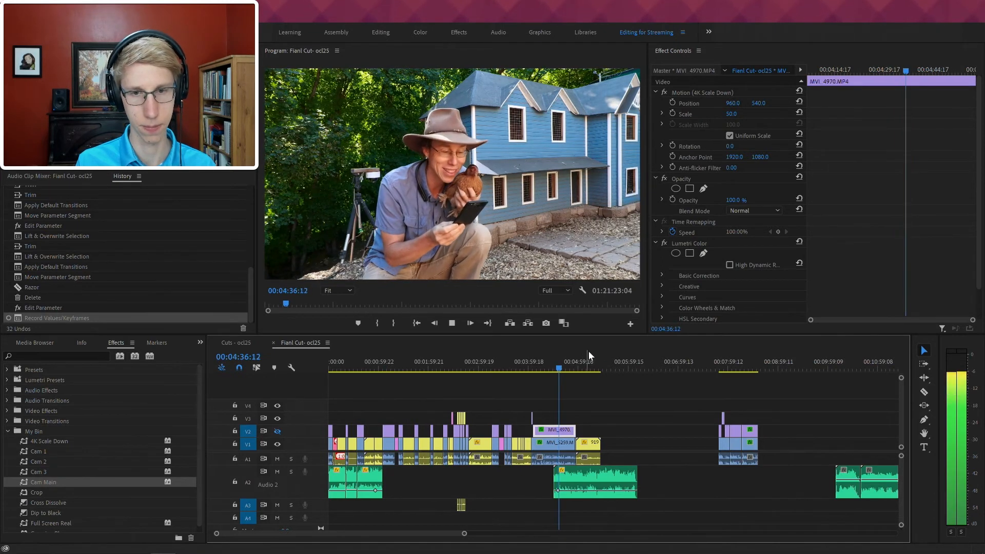
pyautogui.scroll(-4, 634, 351)
pyautogui.press('space')
pyautogui.press('-')
pyautogui.press('-')
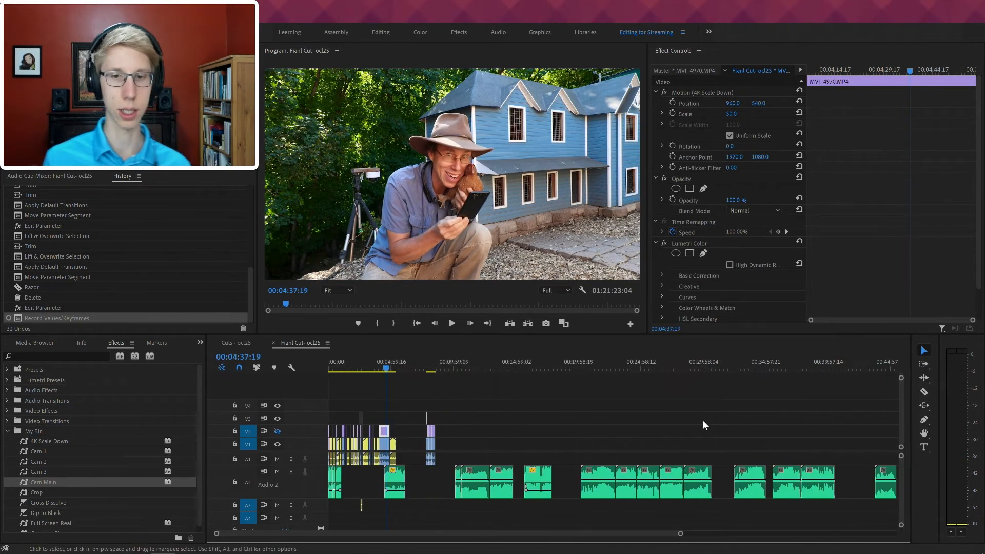
pyautogui.moveTo(350, 365); pyautogui.dragTo(604, 401)
pyautogui.press('space')
pyautogui.press('space')
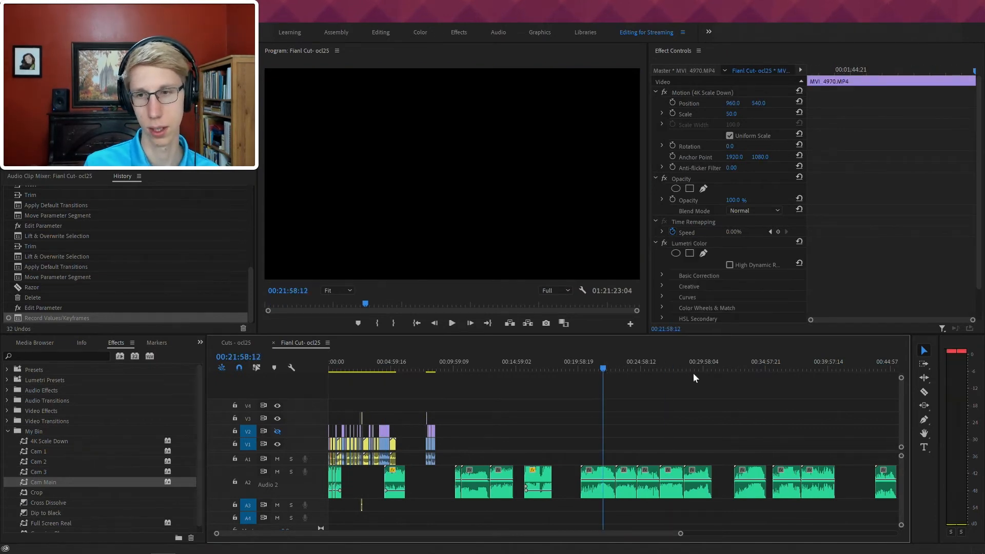
# - Audition the last spare music clips on A2 from about 01:17:35, 01:14:50 and 01:12:32
pyautogui.scroll(-5, 812, 432)
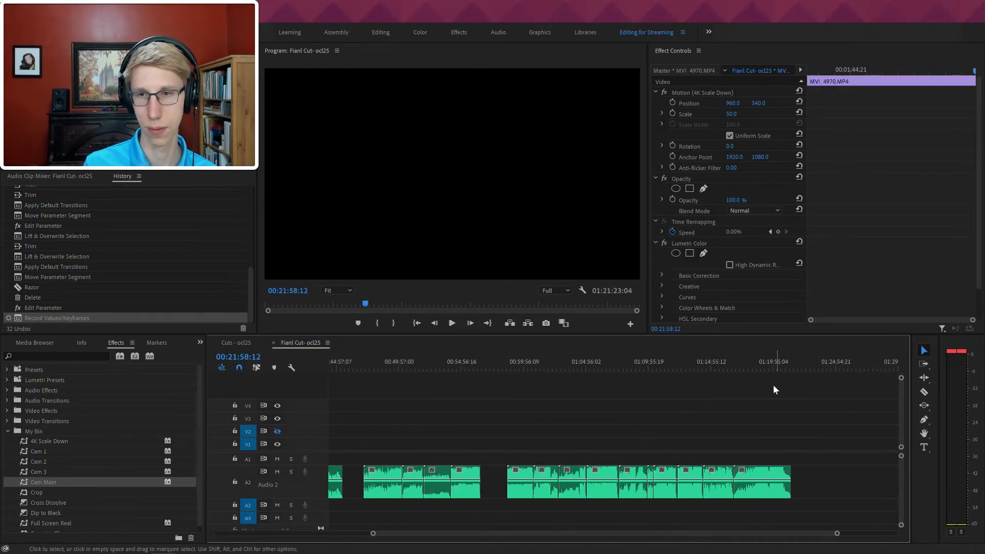
pyautogui.press('space')
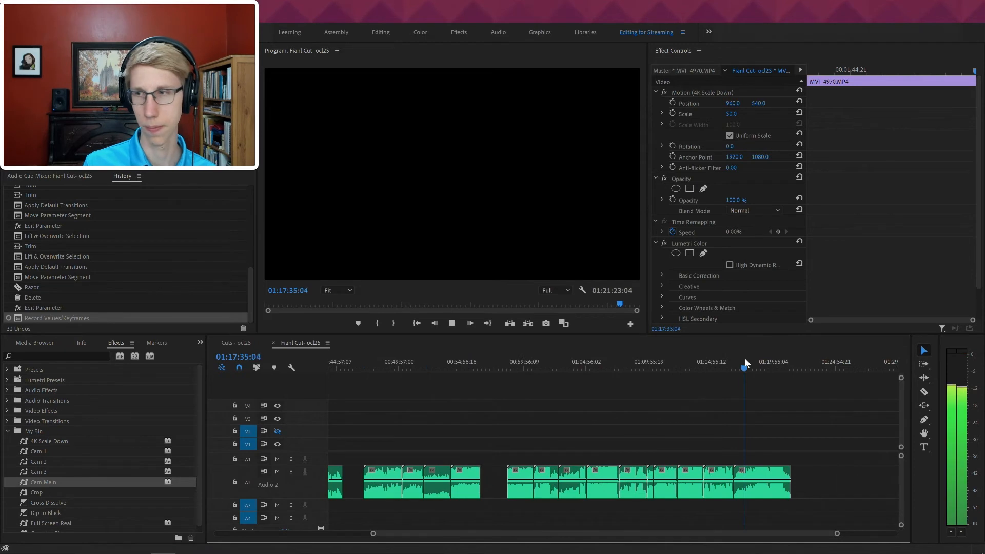
pyautogui.click(711, 362)
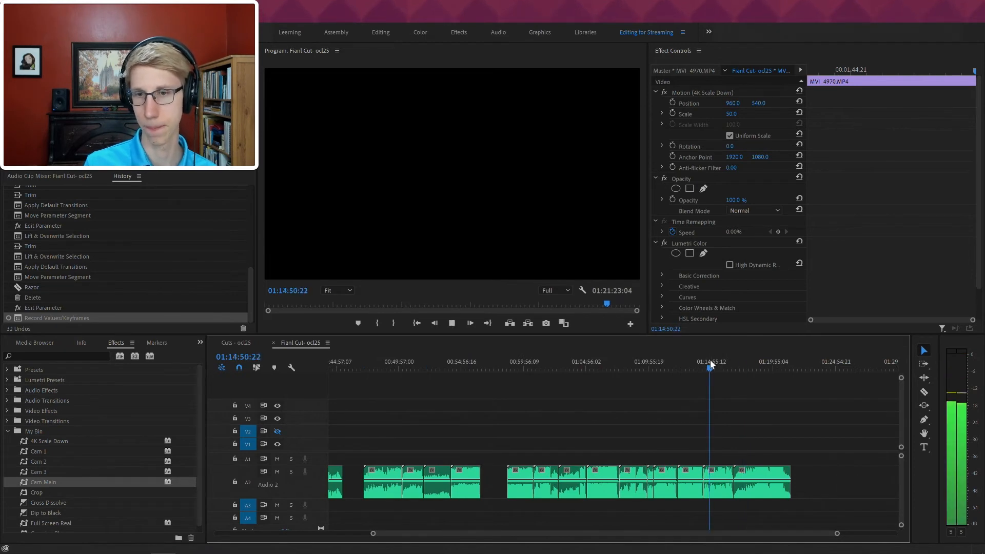
pyautogui.press('space')
pyautogui.click(675, 365)
pyautogui.moveTo(675, 365); pyautogui.dragTo(682, 372)
pyautogui.press('space')
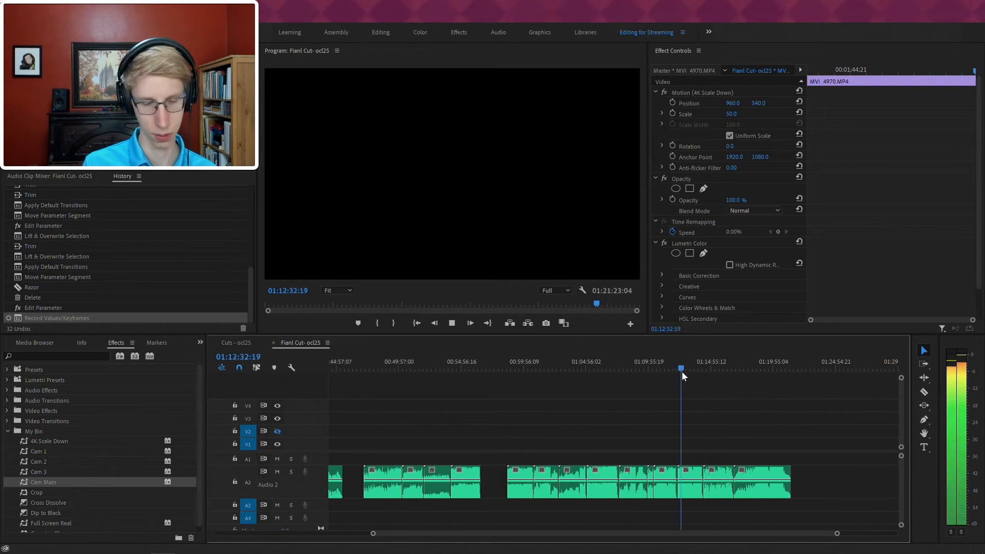
# - Lower the spare clips ES_Where It Started and ES_When You're Ready to -10.1 dB each while auditioning them
pyautogui.press('=')
pyautogui.press('=')
pyautogui.moveTo(631, 480); pyautogui.dragTo(610, 480)
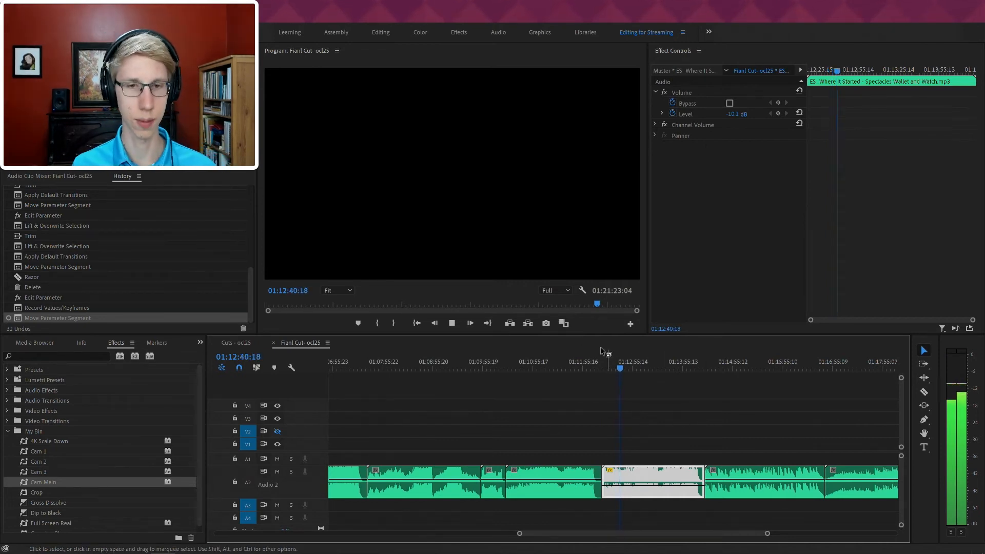
pyautogui.click(513, 368)
pyautogui.press('space')
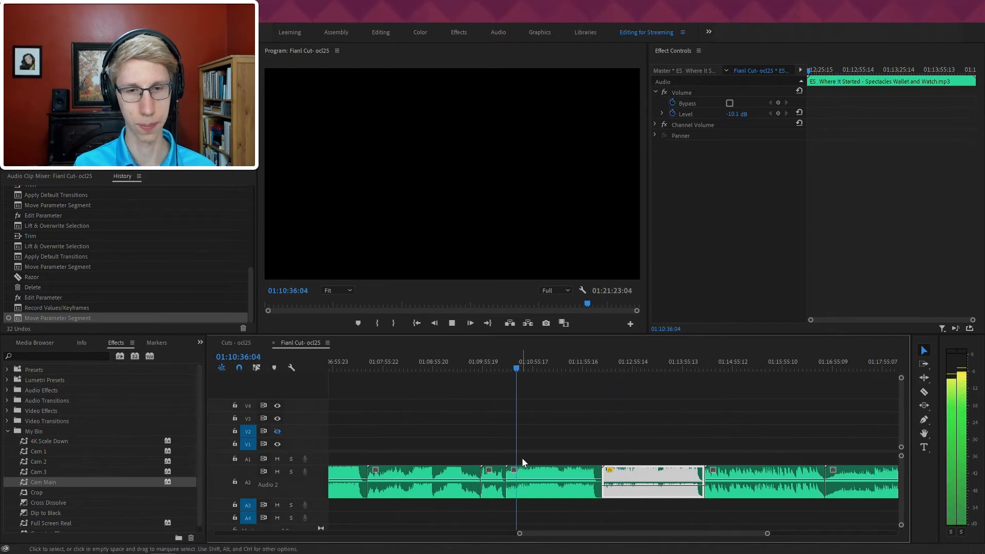
pyautogui.moveTo(519, 476); pyautogui.dragTo(522, 485)
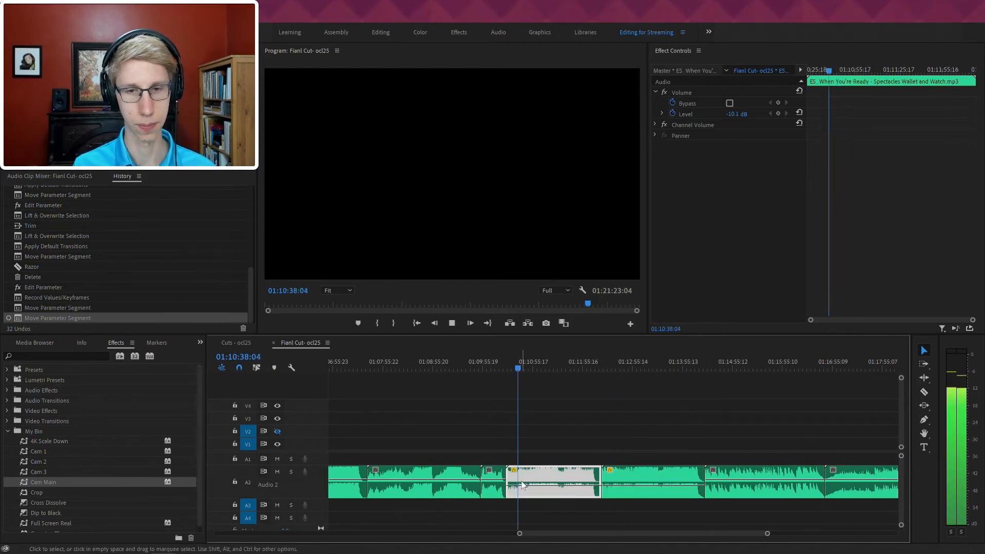
# - Lower the short ES_When the Wind Blows clip to -10.1 dB and listen to it from about 01:09:55
pyautogui.click(484, 363)
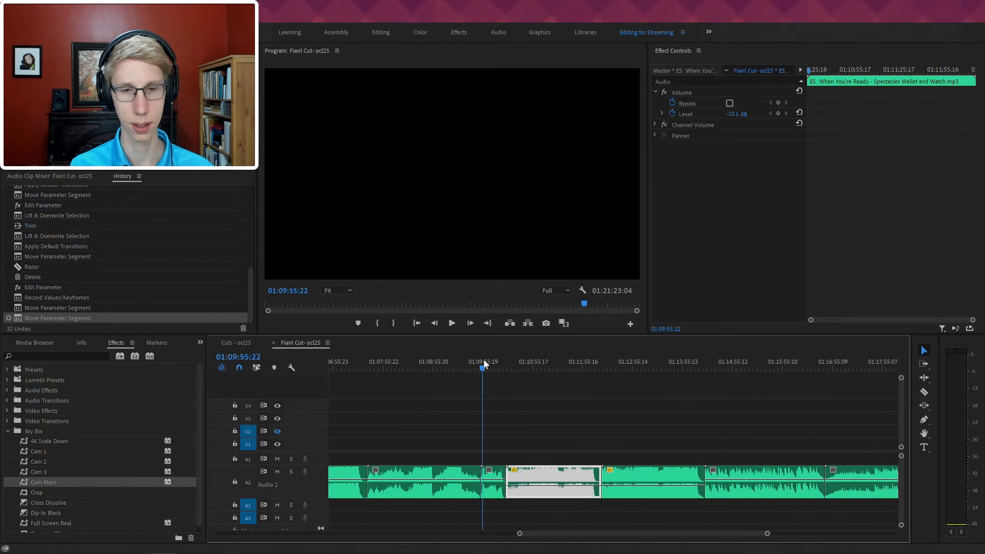
pyautogui.click(498, 484)
pyautogui.moveTo(497, 483); pyautogui.dragTo(498, 487)
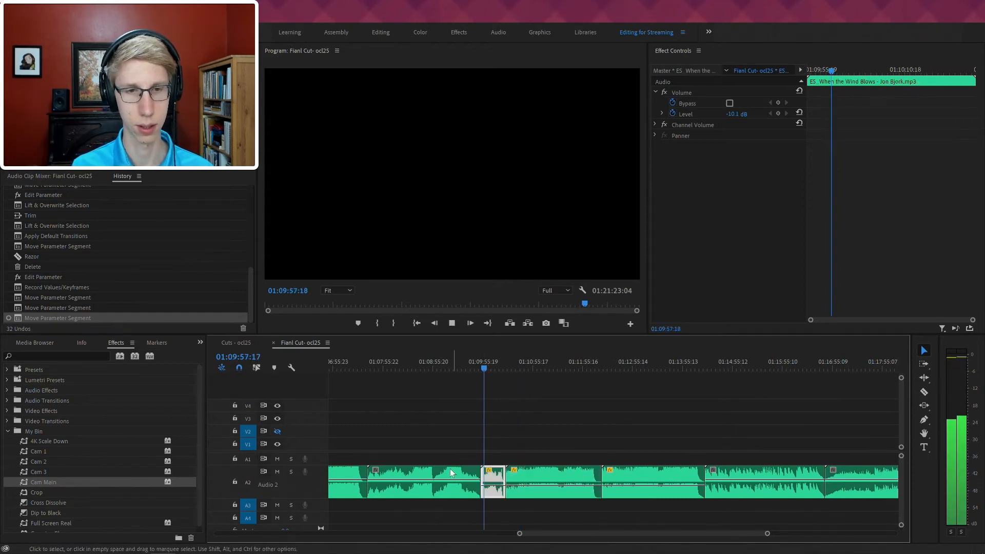
pyautogui.scroll(5, 431, 400)
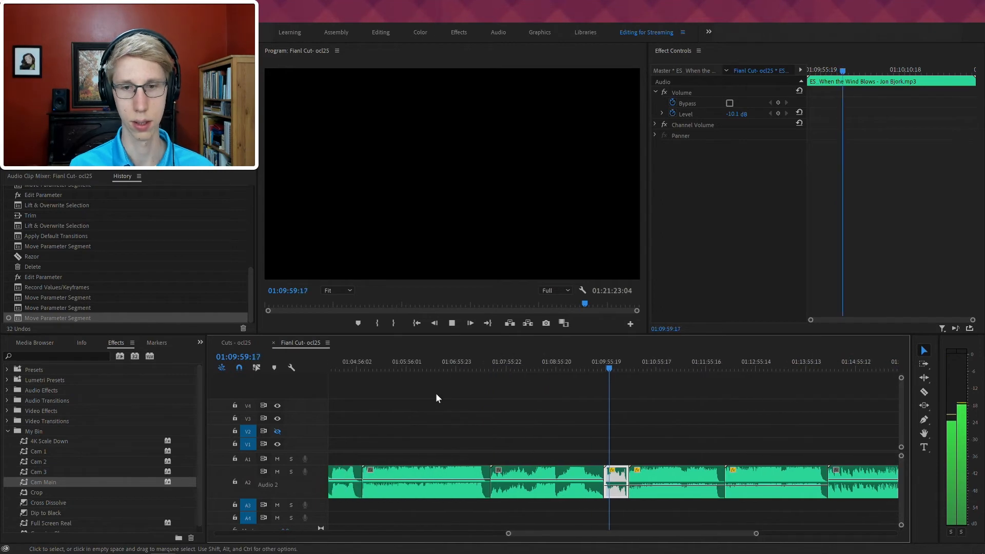
pyautogui.scroll(3, 548, 423)
pyautogui.press('space')
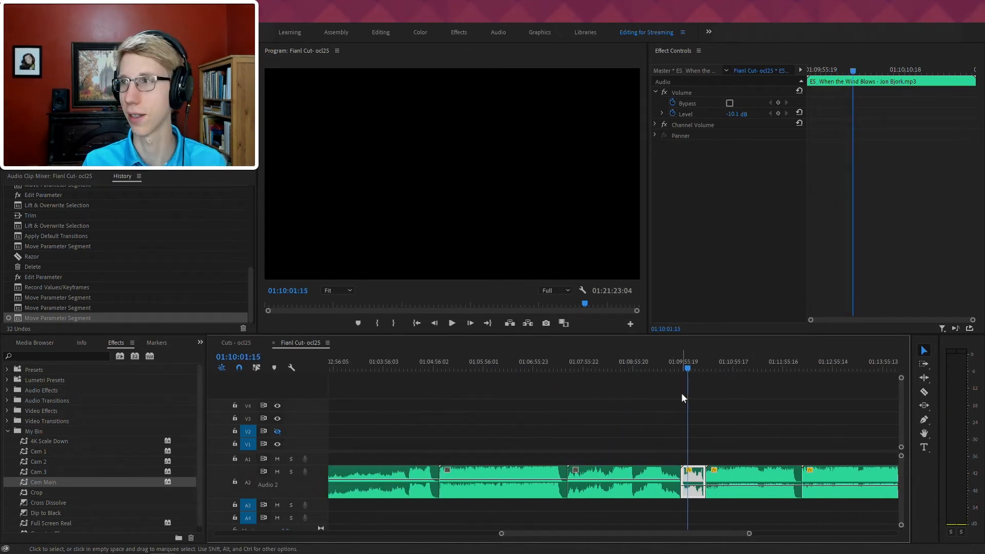
pyautogui.press('space')
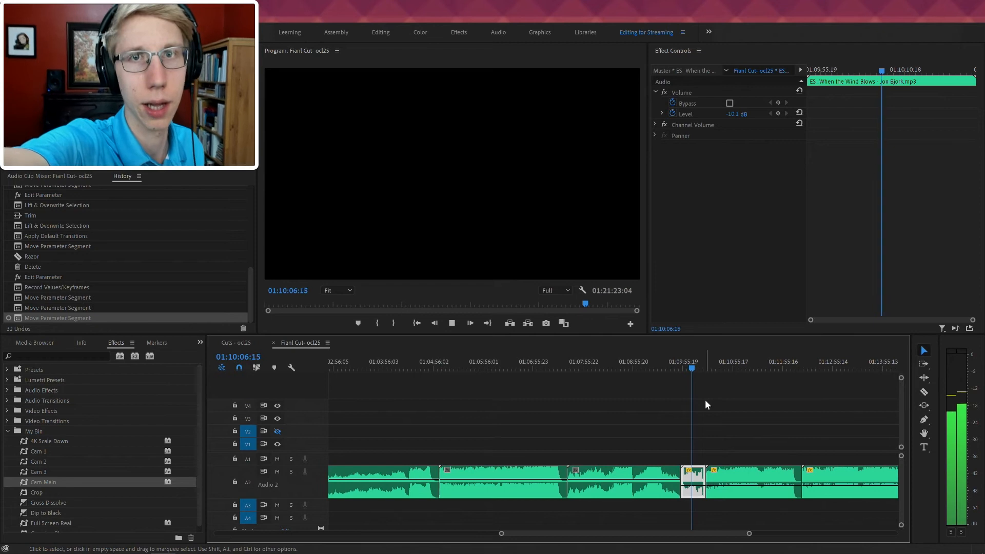
# - Audition ES_The Greatest Quest and ES_The Great War on A2, lowering each to -6.3 dB
pyautogui.click(579, 361)
pyautogui.click(591, 482)
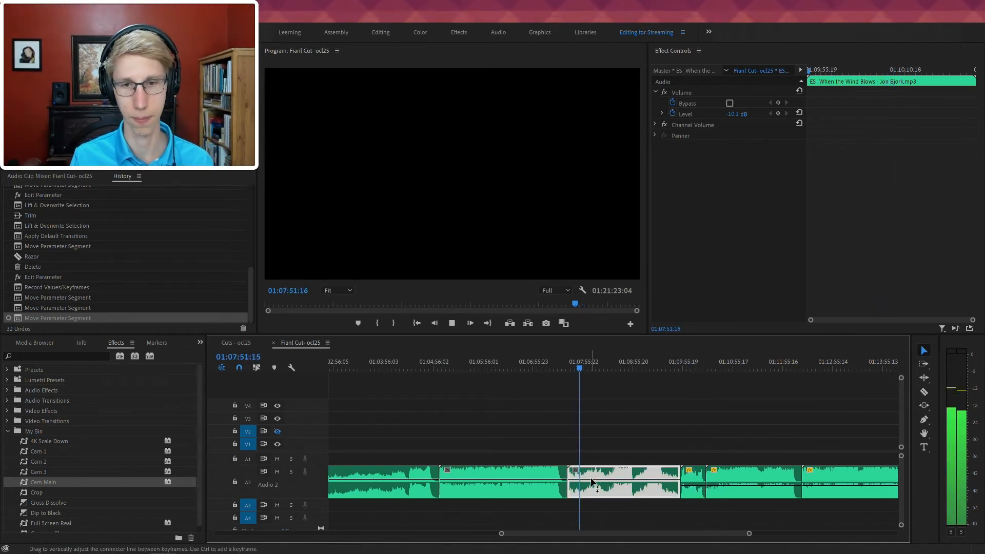
pyautogui.moveTo(592, 487); pyautogui.dragTo(593, 487)
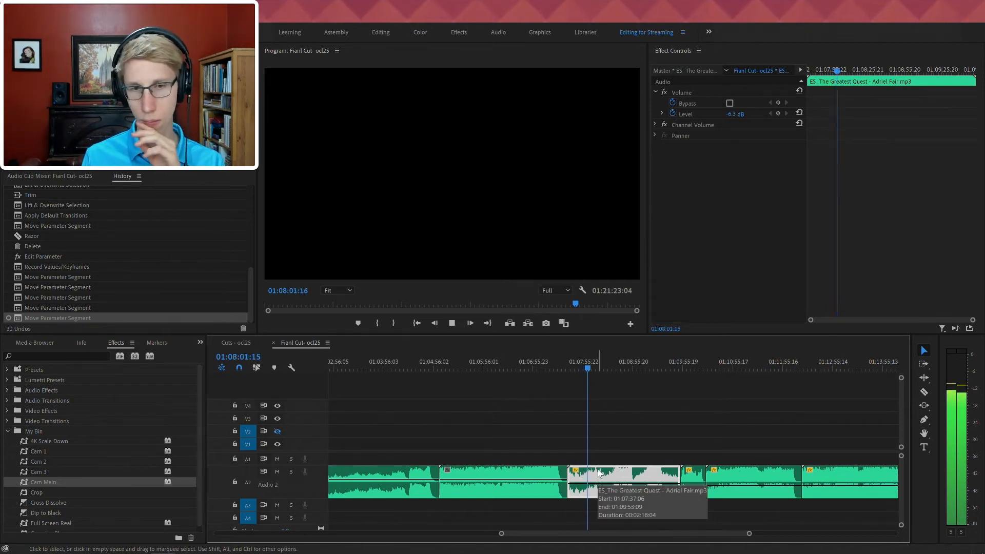
pyautogui.click(448, 368)
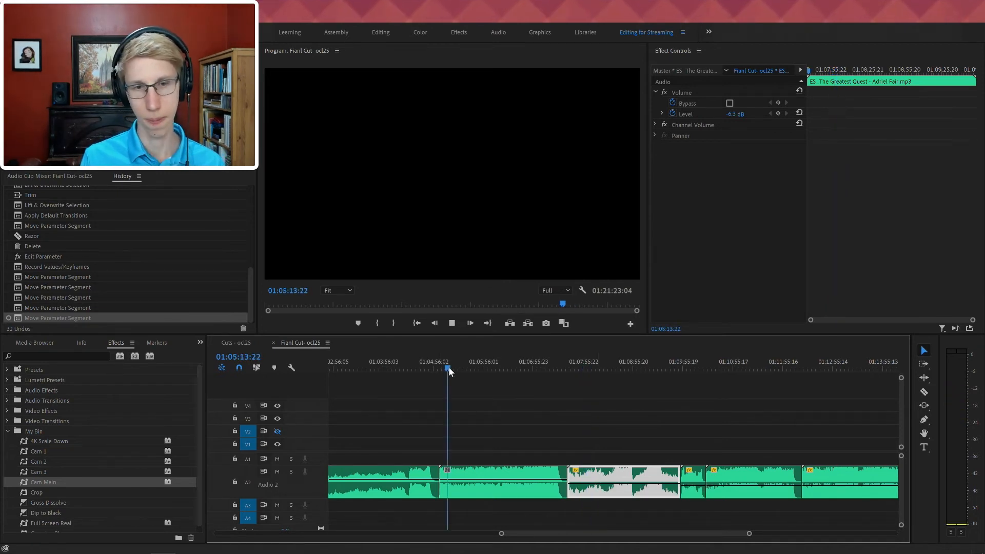
pyautogui.click(489, 480)
pyautogui.press('space')
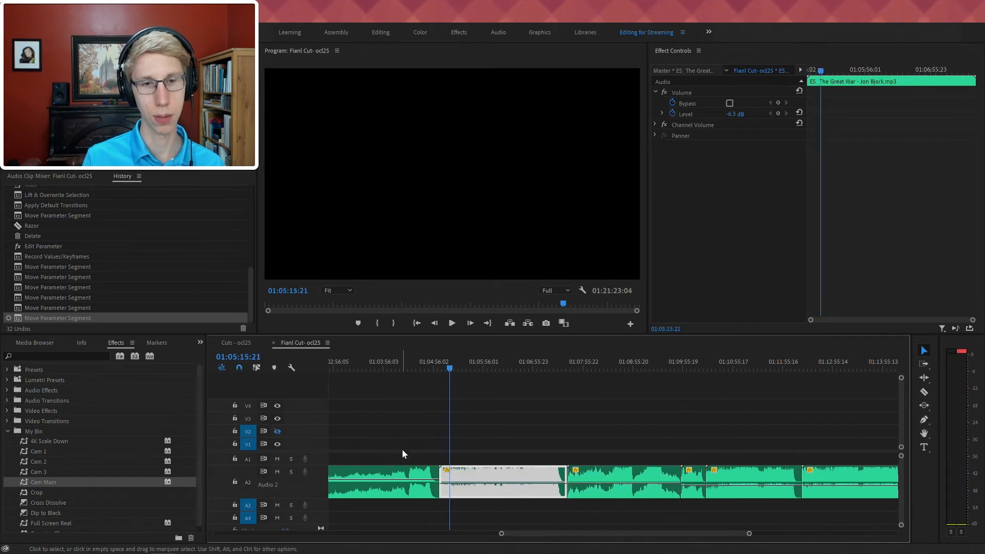
# - Play ES_The Cemetary Dance from about 01:03:11 and lower it to -9.1 dB
pyautogui.scroll(5, 451, 462)
pyautogui.click(424, 364)
pyautogui.press('space')
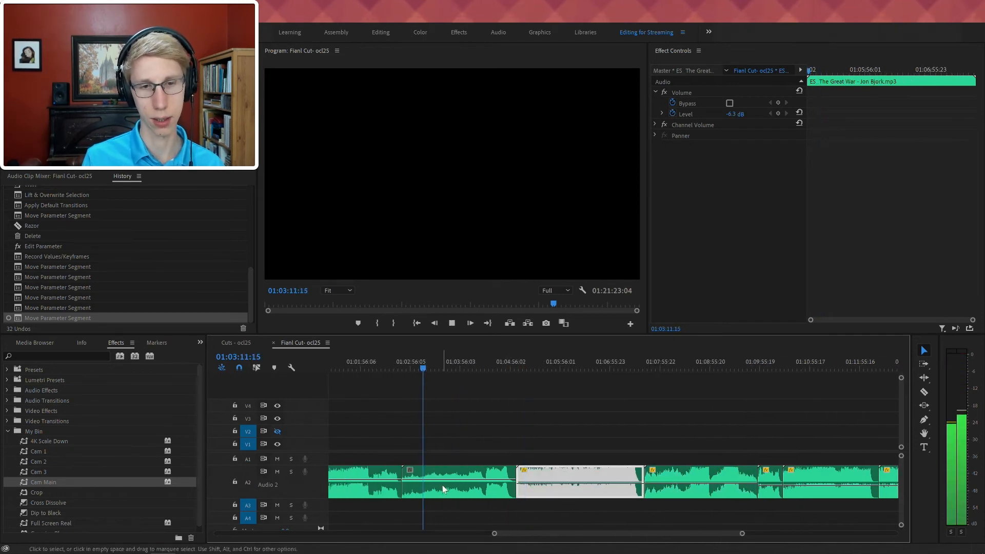
pyautogui.click(445, 479)
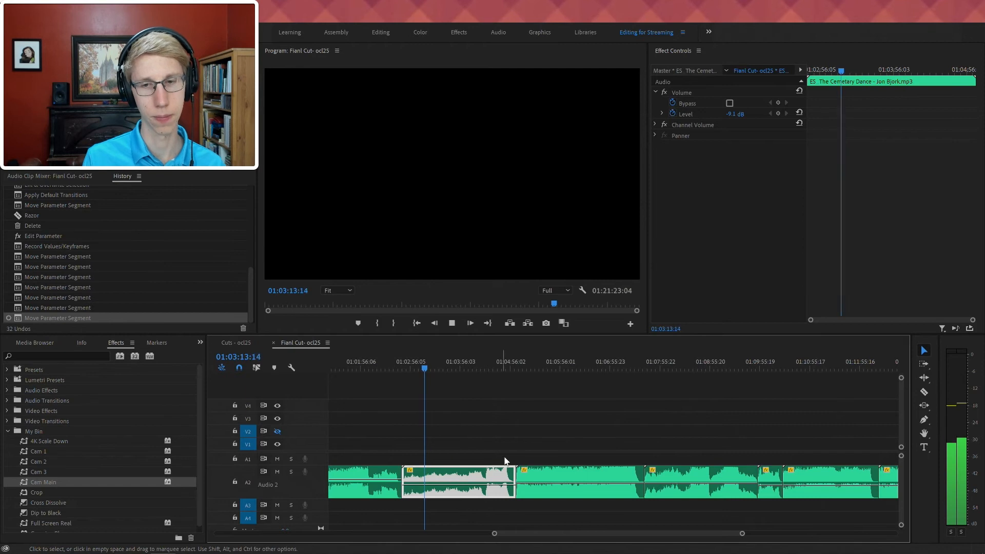
# - Set ES_The Greatest Quest apart from the other spare music by moving it from A2 up to A1, and replay it
pyautogui.scroll(-1, 513, 452)
pyautogui.click(635, 365)
pyautogui.moveTo(658, 482)
pyautogui.mouseDown()
pyautogui.moveTo(657, 455)
pyautogui.moveTo(655, 466)
pyautogui.mouseUp()
pyautogui.click(651, 358)
pyautogui.scroll(3, 475, 441)
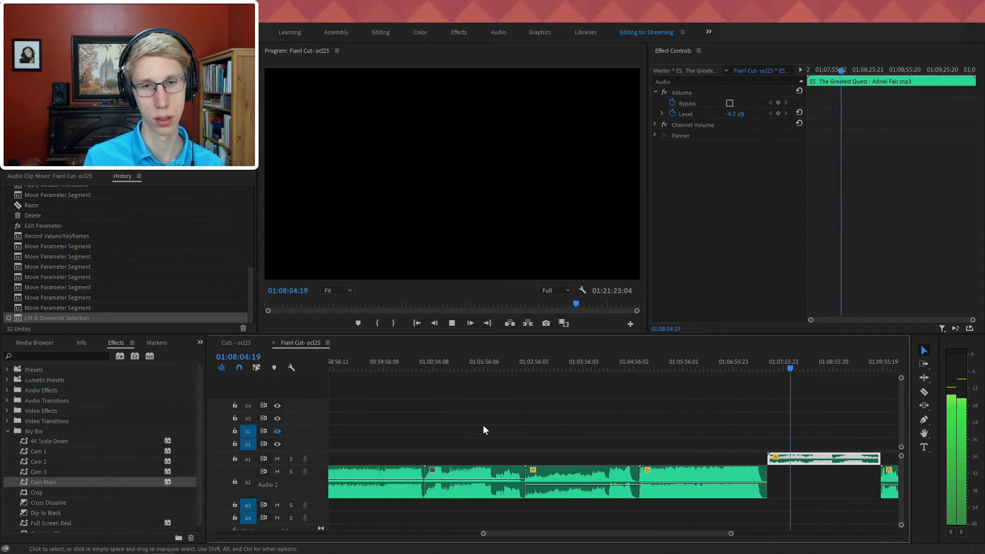
# - Audition the spare music from about 01:02:10 back to 00:58:49, and lower ES_Sunny Garden to -8.1 dB
pyautogui.click(496, 358)
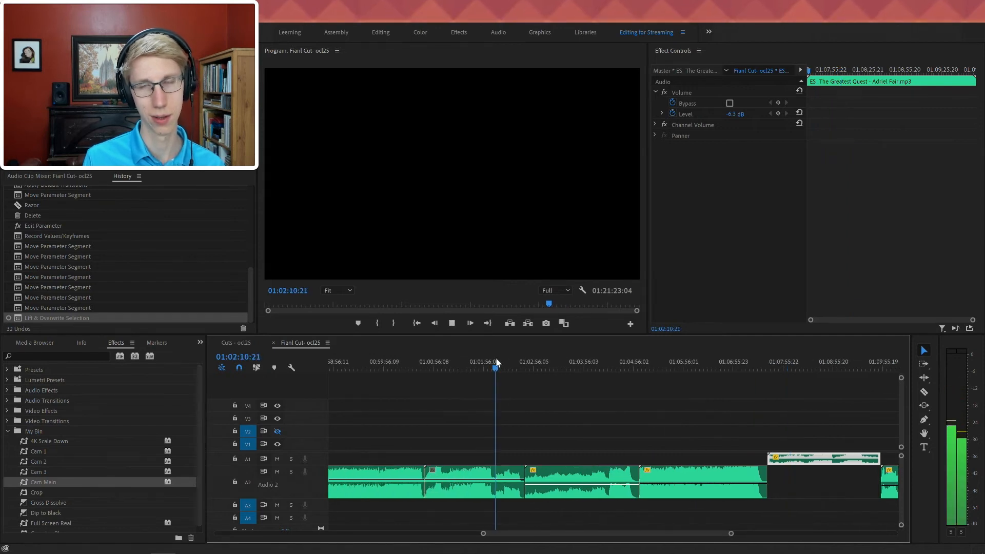
pyautogui.click(443, 364)
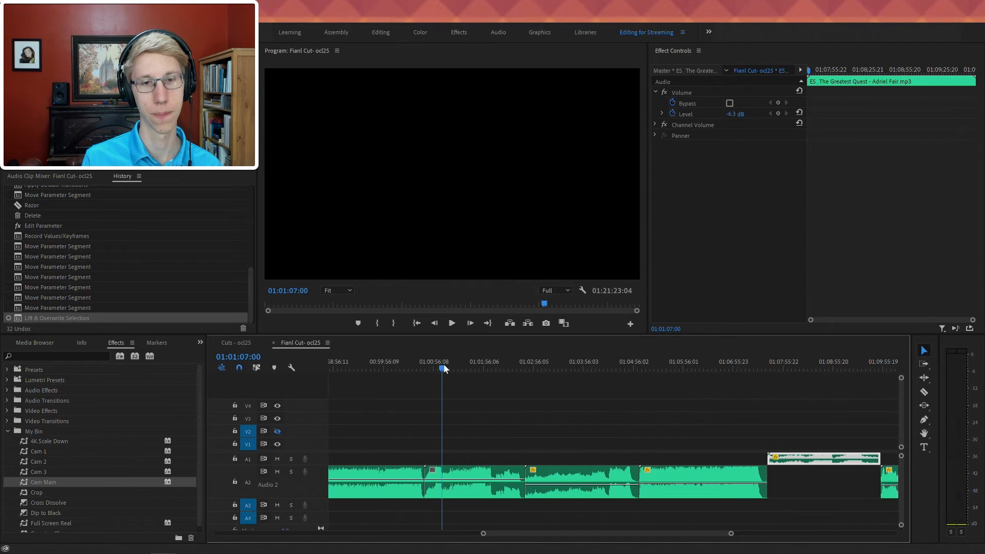
pyautogui.scroll(3, 446, 376)
pyautogui.click(404, 366)
pyautogui.moveTo(444, 479); pyautogui.dragTo(445, 482)
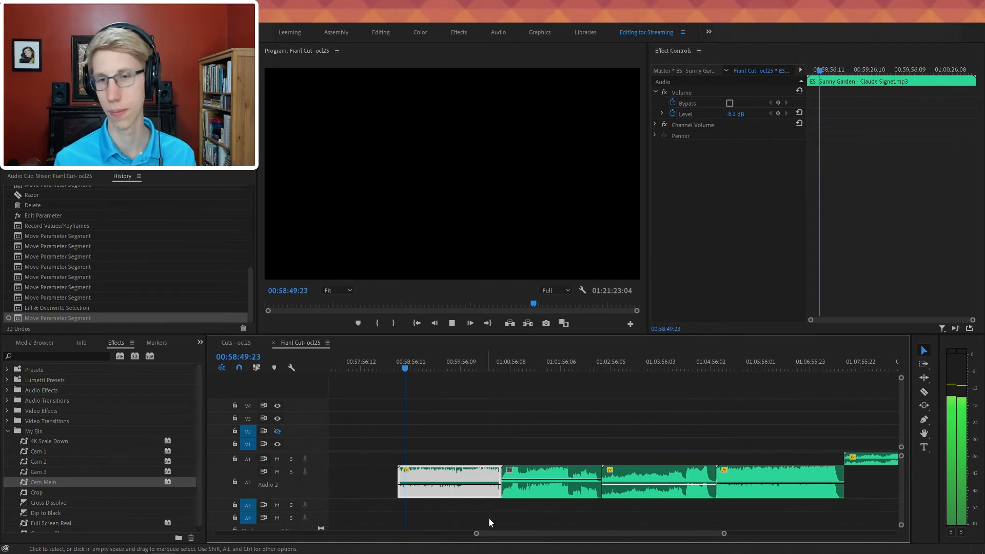
# - Audition the spare music around 00:52:00 and move ES_She's Sweet into the A2 gap after the third music clip near the sequence's start
pyautogui.scroll(-2, 496, 471)
pyautogui.scroll(5, 508, 446)
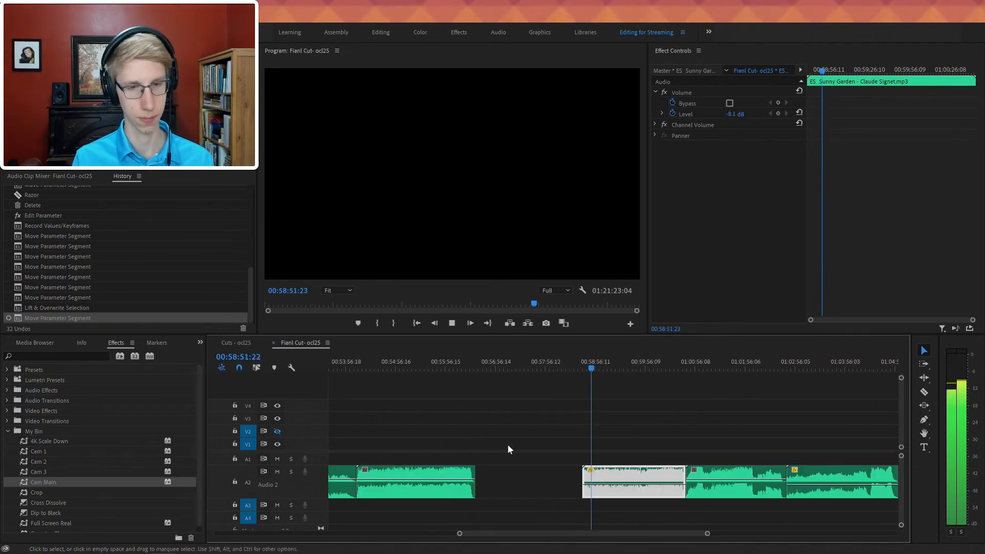
pyautogui.press('-')
pyautogui.moveTo(504, 362); pyautogui.dragTo(509, 358)
pyautogui.click(444, 361)
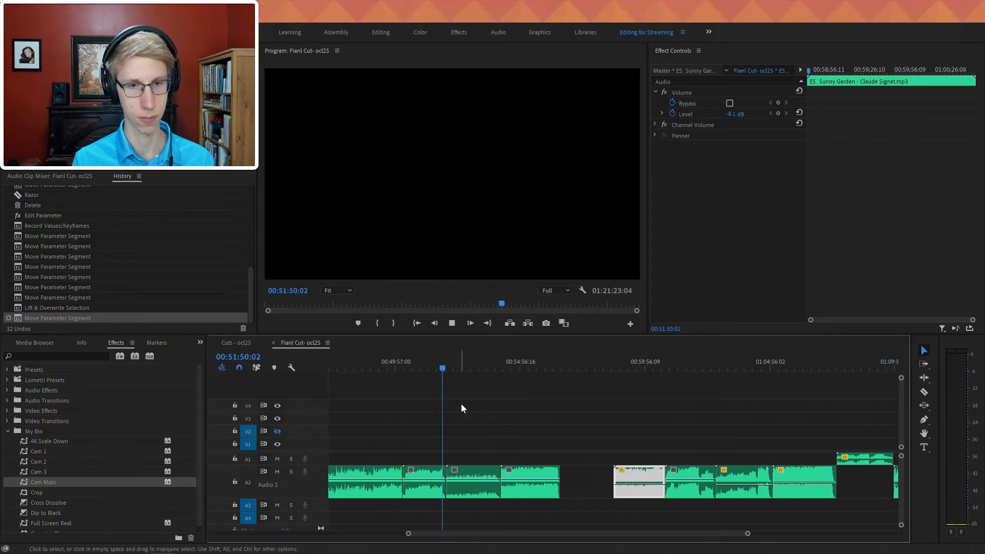
pyautogui.click(448, 366)
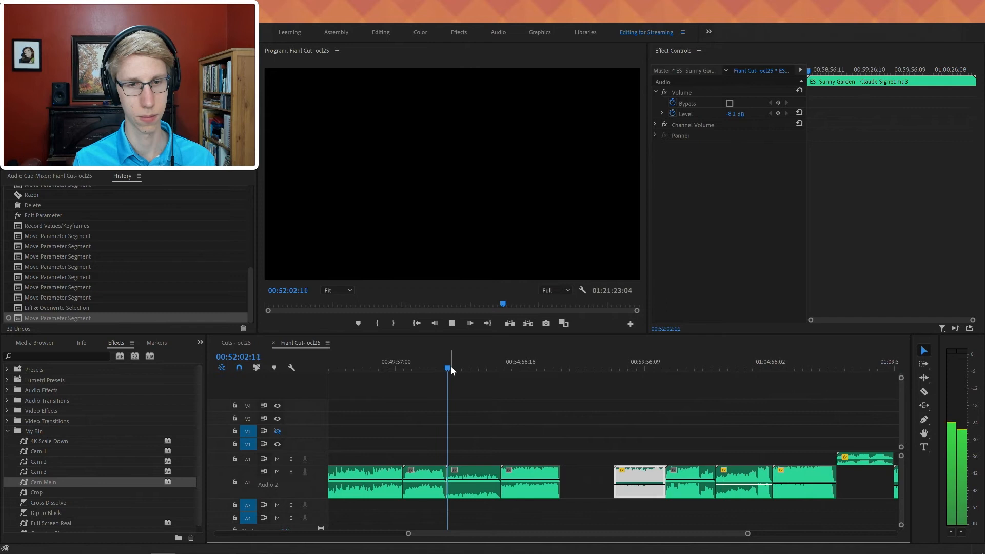
pyautogui.moveTo(472, 472); pyautogui.dragTo(388, 458)
pyautogui.press('-')
pyautogui.press('-')
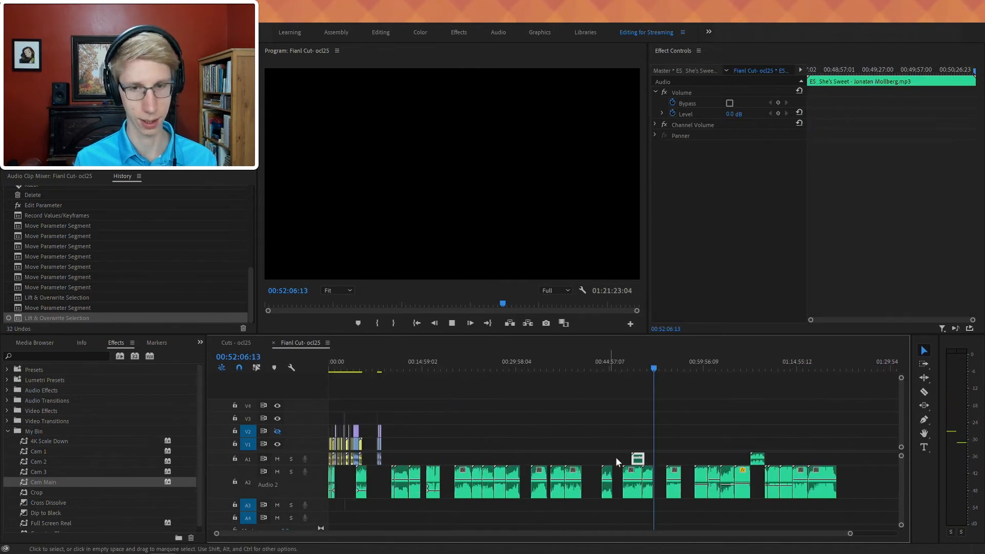
pyautogui.moveTo(635, 465); pyautogui.dragTo(346, 480)
# - Slide ES_She's Sweet back along A2 so it starts with the talking shot at about 00:01:05, against the previous music clip's end
pyautogui.click(334, 367)
pyautogui.press('=')
pyautogui.press('=')
pyautogui.press('=')
pyautogui.press('=')
pyautogui.press('=')
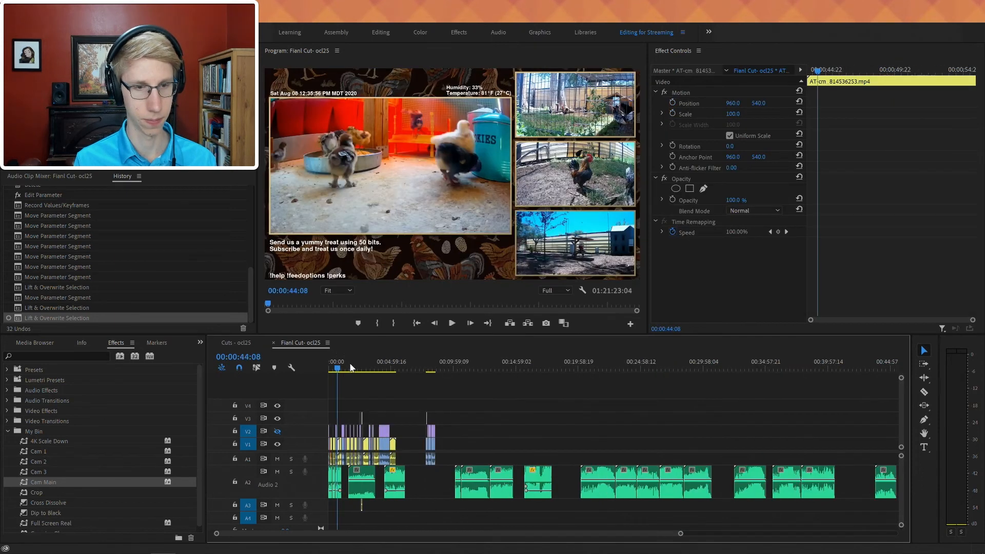
pyautogui.moveTo(689, 480); pyautogui.dragTo(586, 474)
pyautogui.press('=')
pyautogui.press('=')
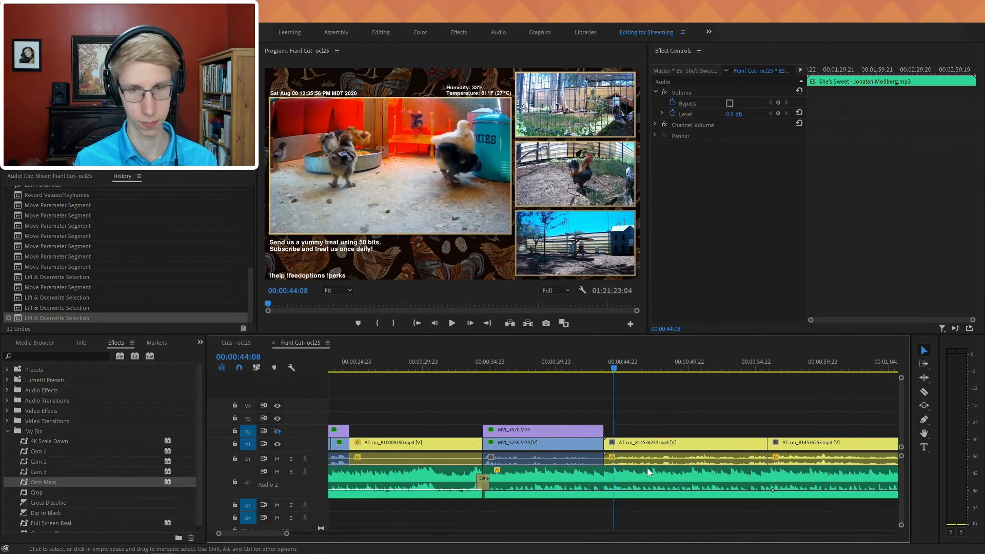
pyautogui.press('-')
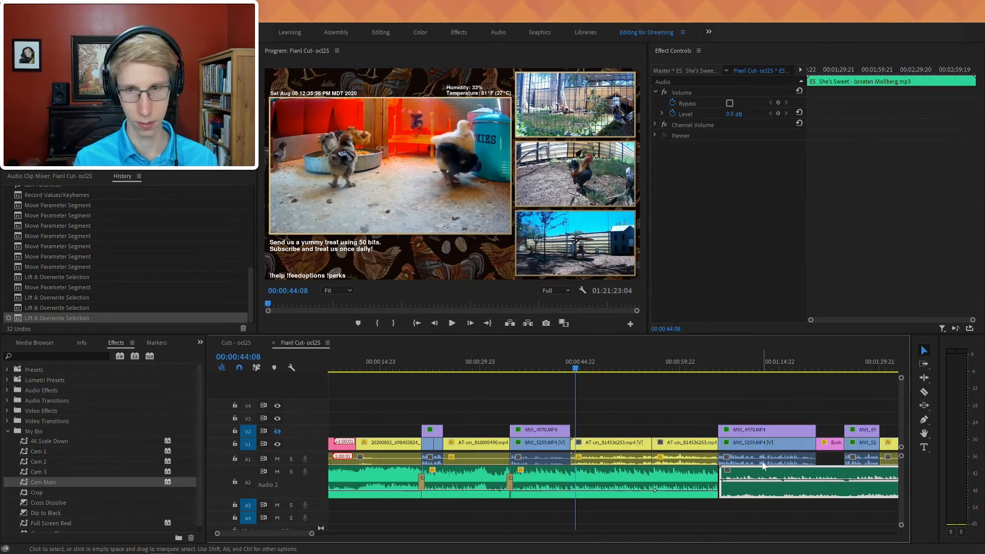
# - Play the start of the talking shot with ES_She's Sweet and nudge the clip's position on A2
pyautogui.click(714, 361)
pyautogui.press('=')
pyautogui.press('space')
pyautogui.moveTo(644, 472)
pyautogui.mouseDown()
pyautogui.moveTo(655, 476)
pyautogui.moveTo(647, 472)
pyautogui.mouseUp()
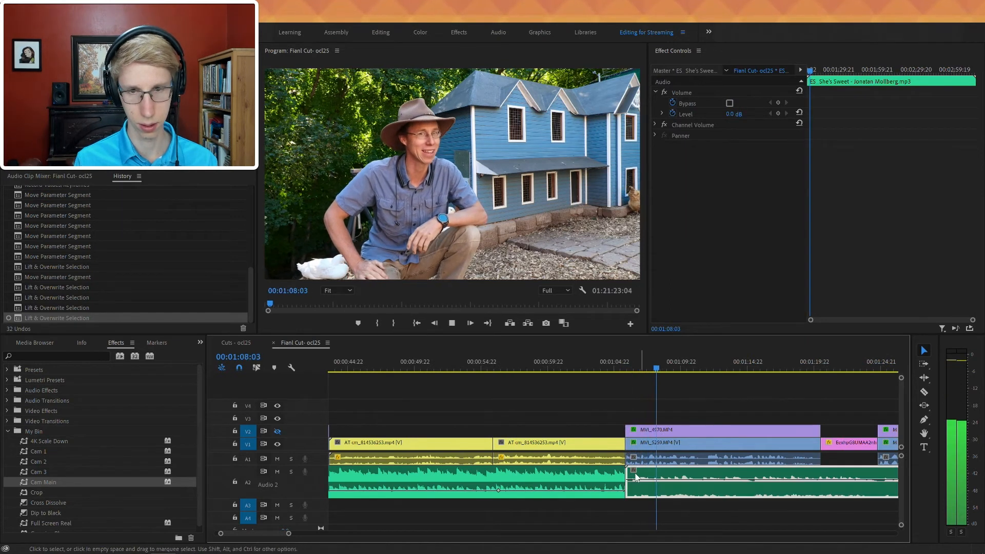
# - Add the default crossfade where ES_She's Sweet begins on A2 and lower that clip's level to -13.6 dB
pyautogui.click(622, 473)
pyautogui.hotkey('shift', 'd')
pyautogui.moveTo(686, 480); pyautogui.dragTo(687, 488)
pyautogui.scroll(-1, 688, 488)
pyautogui.scroll(-2, 687, 487)
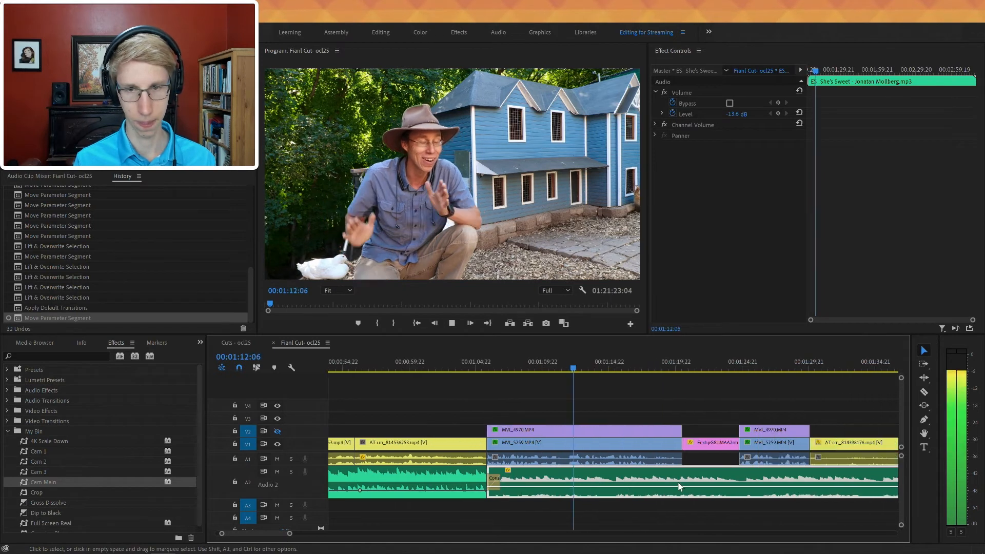
# - Keyframe ES_She's Sweet near the end of the talking shot so its level rises to -4.6 dB from there on
pyautogui.press('p')
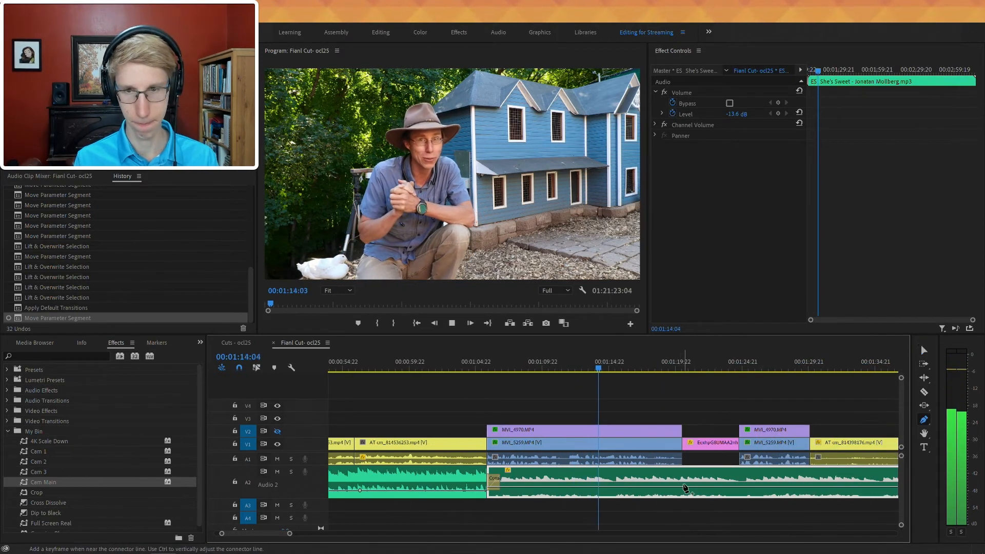
pyautogui.click(678, 487)
pyautogui.moveTo(690, 486); pyautogui.dragTo(690, 486)
pyautogui.scroll(-1, 680, 488)
pyautogui.scroll(-1, 678, 490)
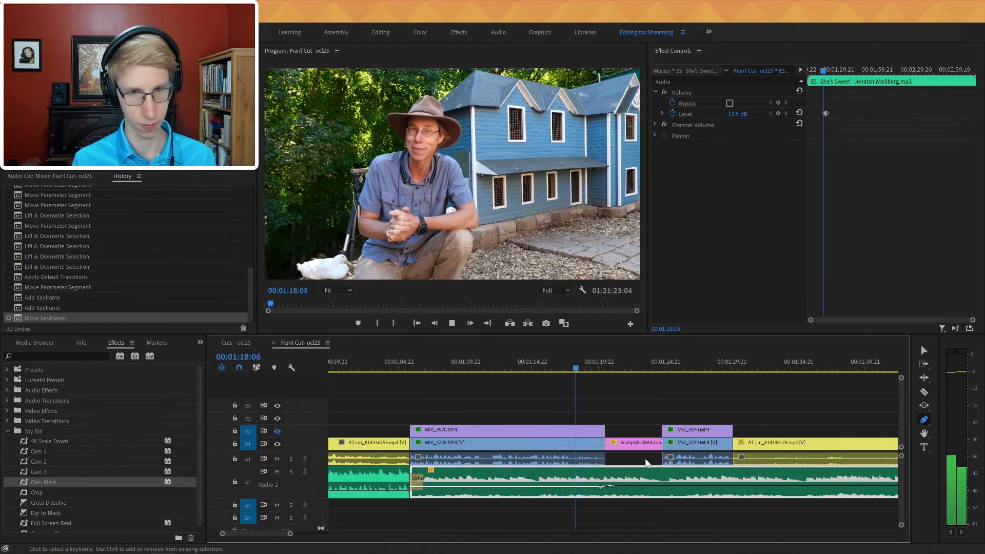
pyautogui.press('v')
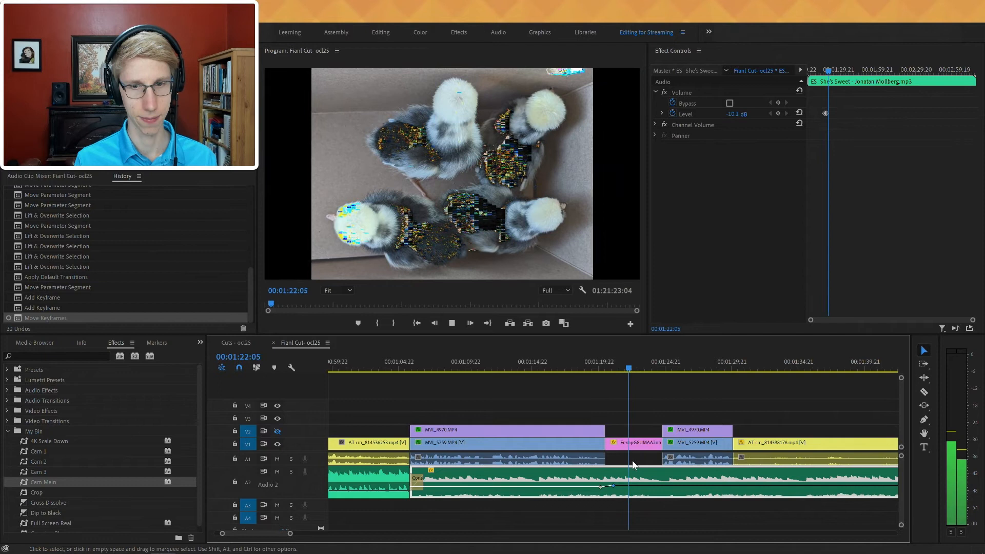
pyautogui.moveTo(615, 489); pyautogui.dragTo(608, 483)
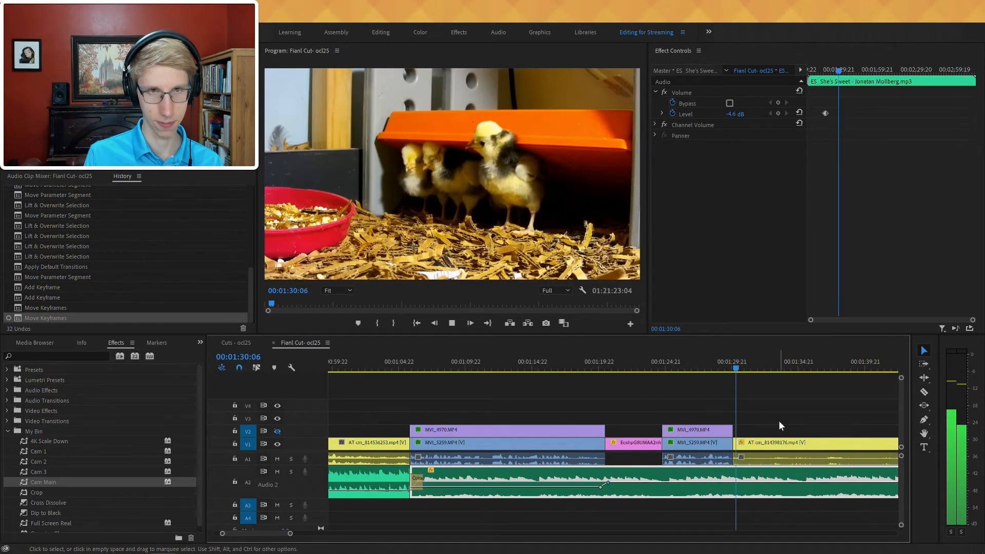
# - Trim ES_She's Sweet to its closing part, running from the talking shot's start at about 00:01:05 to 00:01:48
pyautogui.press('-')
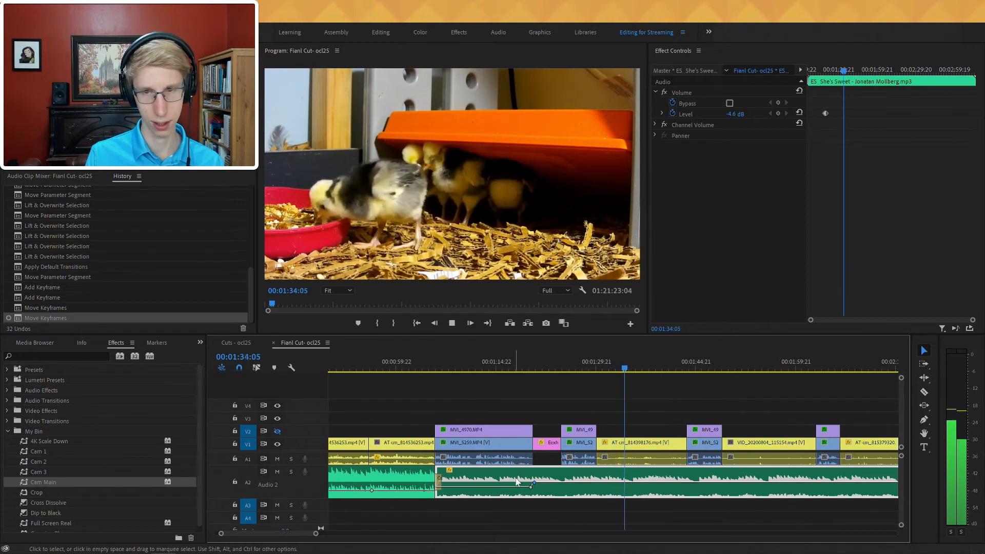
pyautogui.press('-')
pyautogui.click(812, 362)
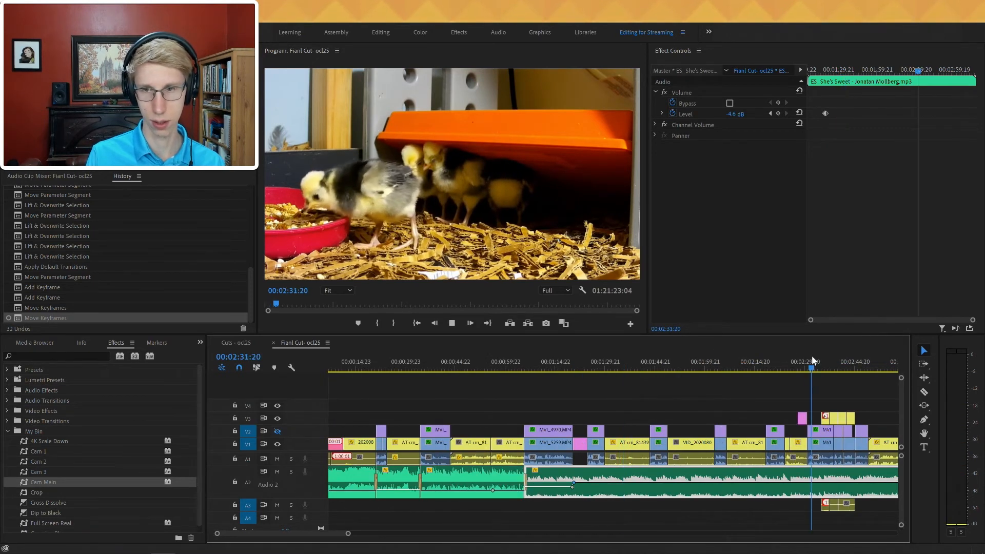
pyautogui.press('space')
pyautogui.moveTo(530, 474); pyautogui.dragTo(568, 482)
pyautogui.click(532, 370)
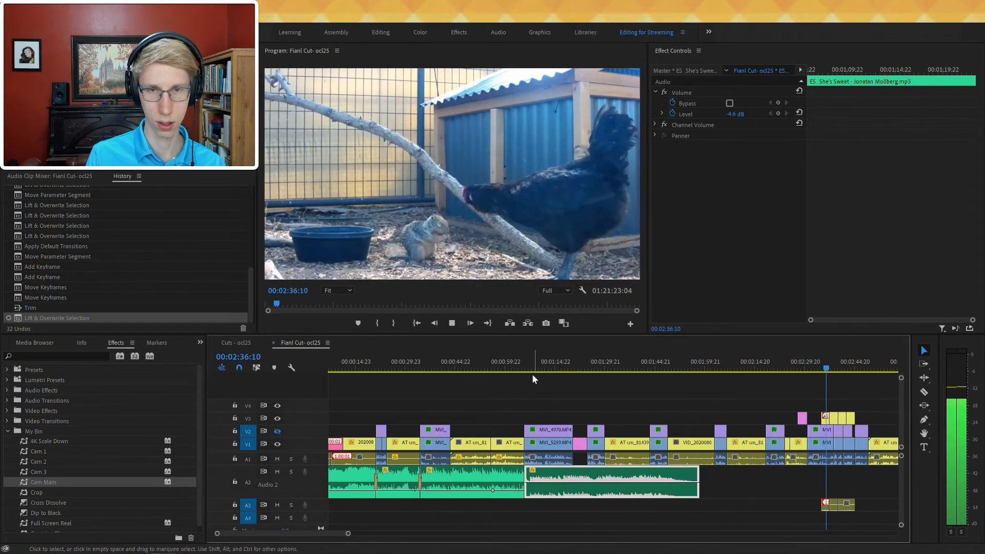
pyautogui.press('space')
pyautogui.moveTo(682, 474); pyautogui.dragTo(652, 475)
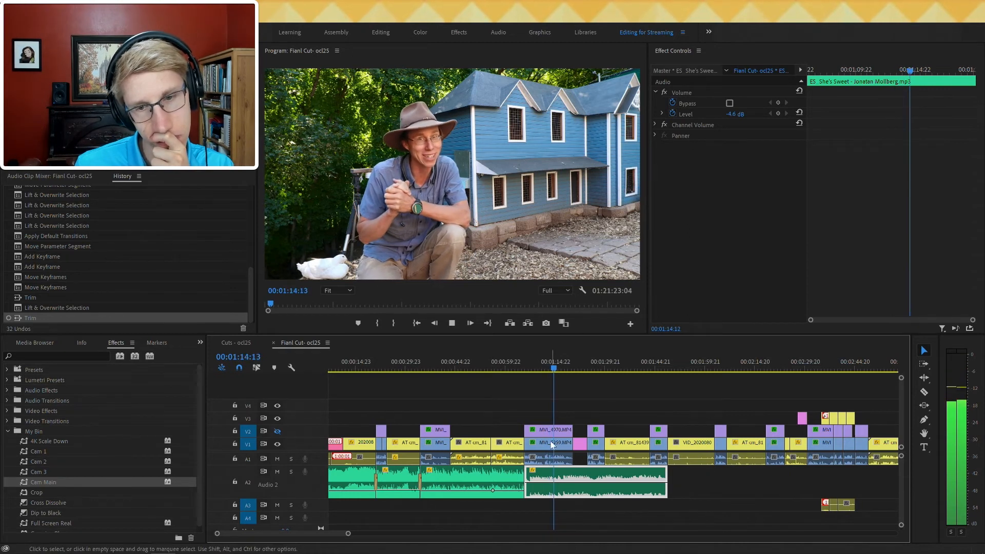
# - Lower ES_She's Sweet to -9.1 dB and play it under the talking shot around 00:01:16
pyautogui.moveTo(544, 483); pyautogui.dragTo(544, 486)
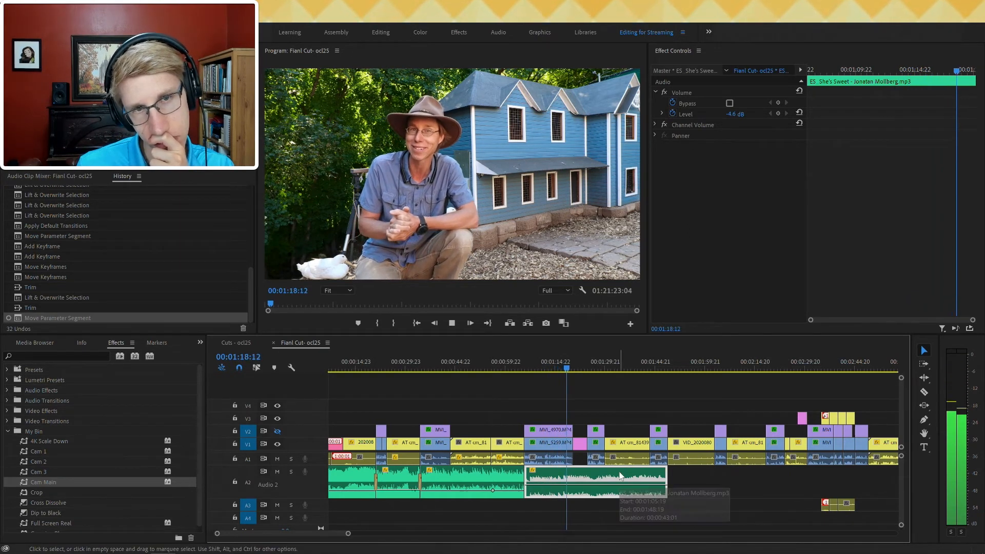
pyautogui.moveTo(576, 366); pyautogui.dragTo(561, 359)
pyautogui.press('=')
pyautogui.press('=')
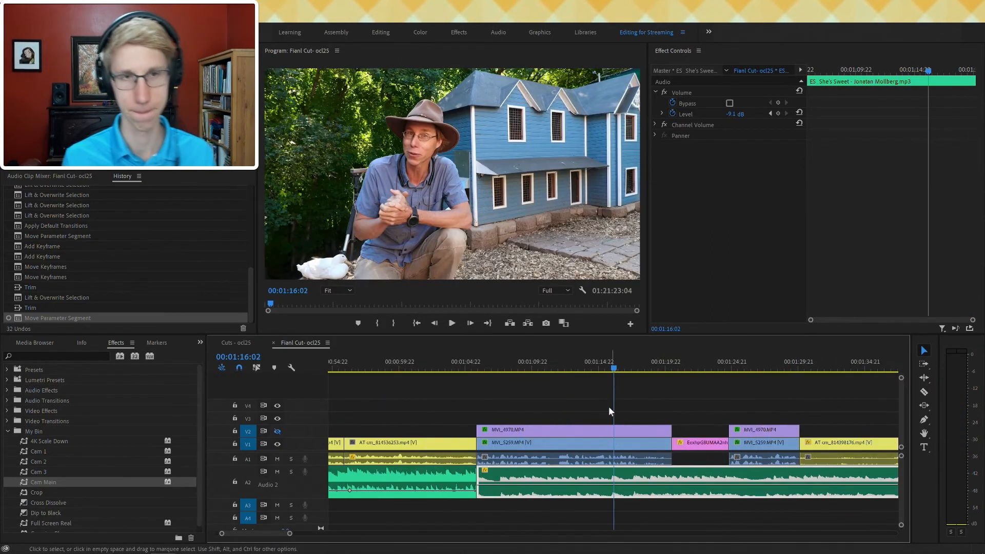
pyautogui.press('space')
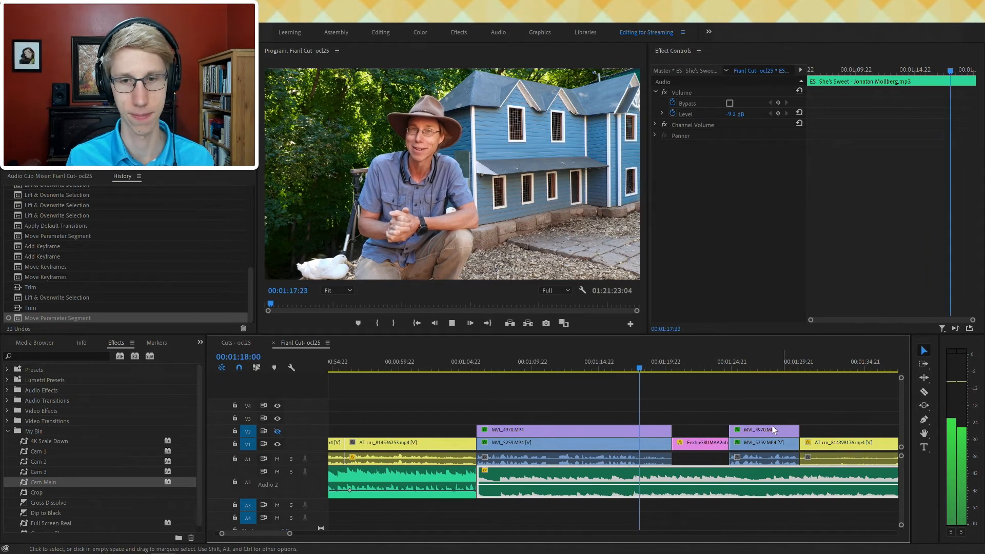
# - Split the talking shot on V1 at 00:01:18:04 and reframe the second piece to scale 72.7, position 1025.6, 587.2
pyautogui.press('space')
pyautogui.click(642, 446)
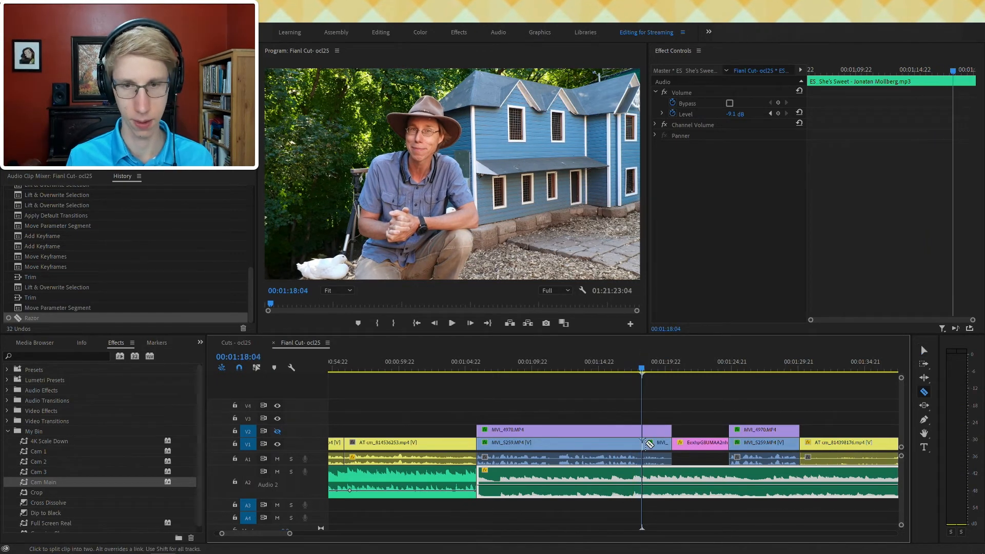
pyautogui.press('v')
pyautogui.click(648, 444)
pyautogui.moveTo(640, 175); pyautogui.dragTo(725, 175)
pyautogui.moveTo(563, 193); pyautogui.dragTo(575, 202)
pyautogui.press('space')
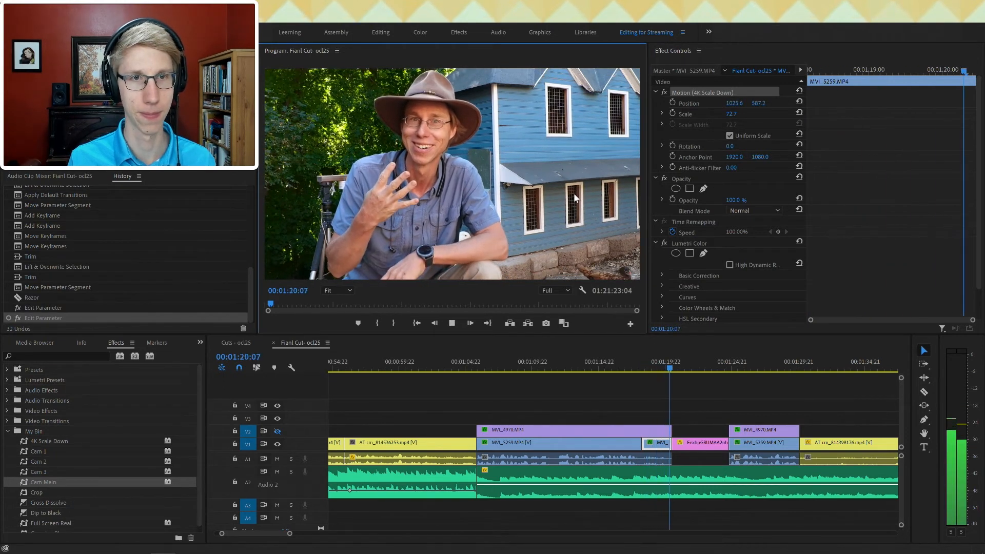
# - Ripple trim the end of the talking shot back to 00:01:20:03 with track A2 locked, and unlock A2
pyautogui.click(664, 370)
pyautogui.moveTo(664, 368); pyautogui.dragTo(670, 372)
pyautogui.click(235, 482)
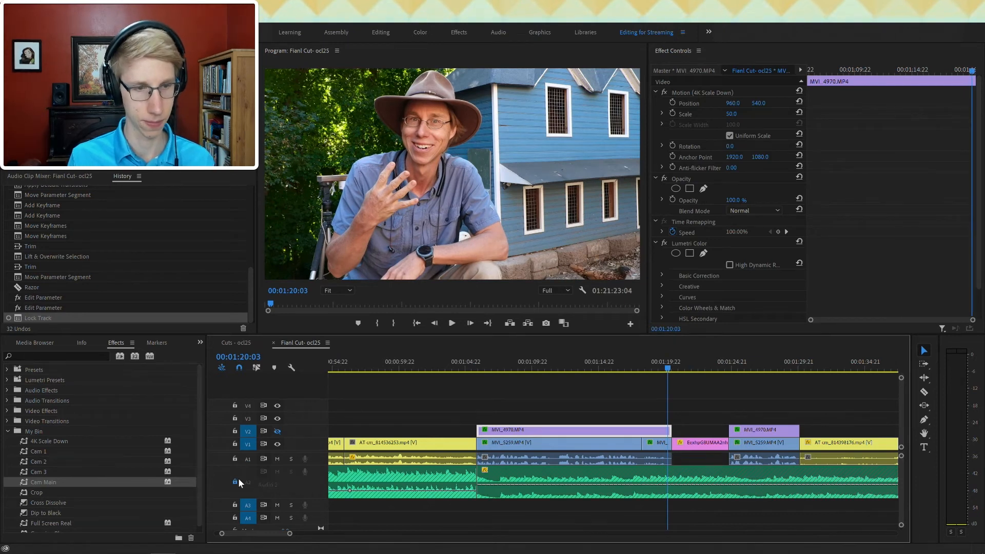
pyautogui.press('w')
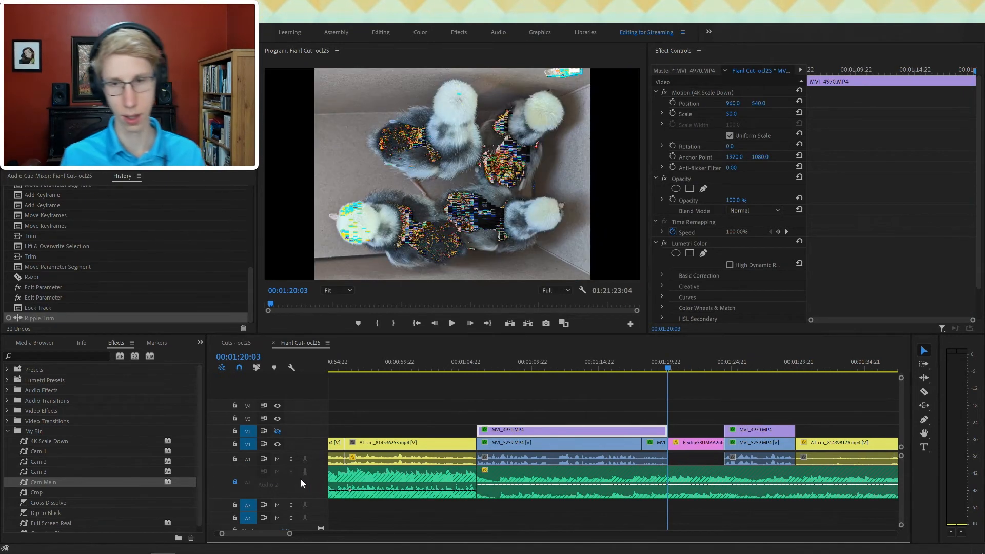
pyautogui.click(235, 480)
pyautogui.press('-')
pyautogui.press('-')
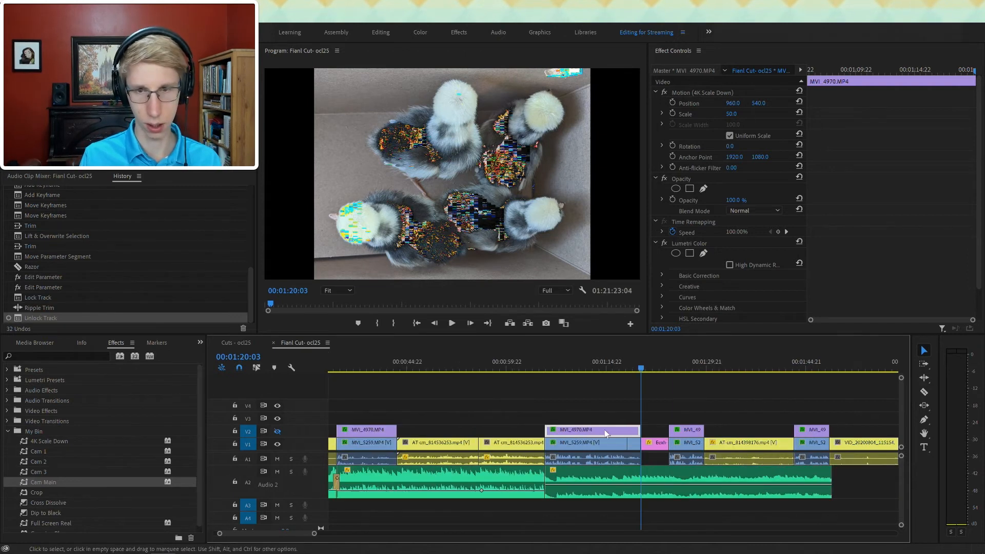
# - Play the following shots with the music and extend the end of ES_She's Sweet to about 00:01:58
pyautogui.press('space')
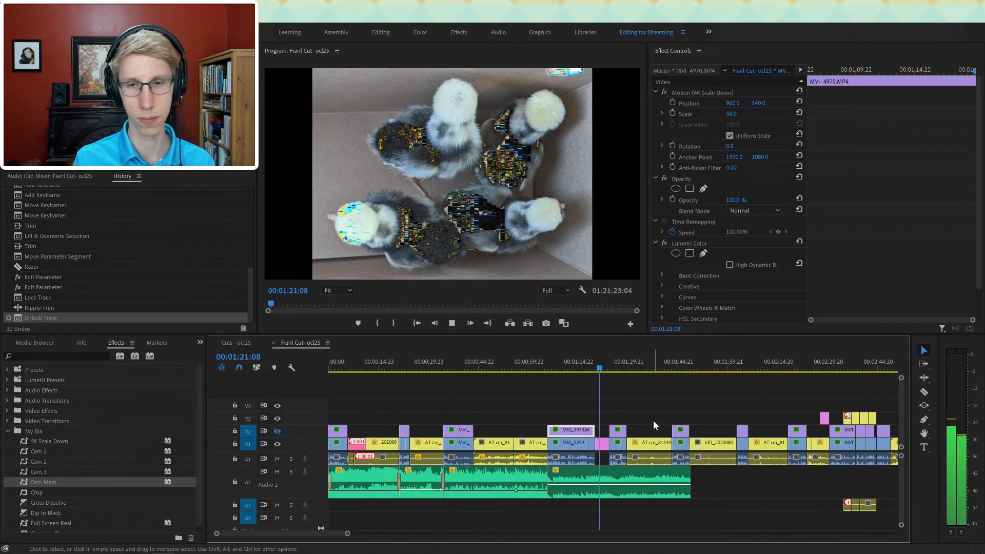
pyautogui.click(613, 361)
pyautogui.press('space')
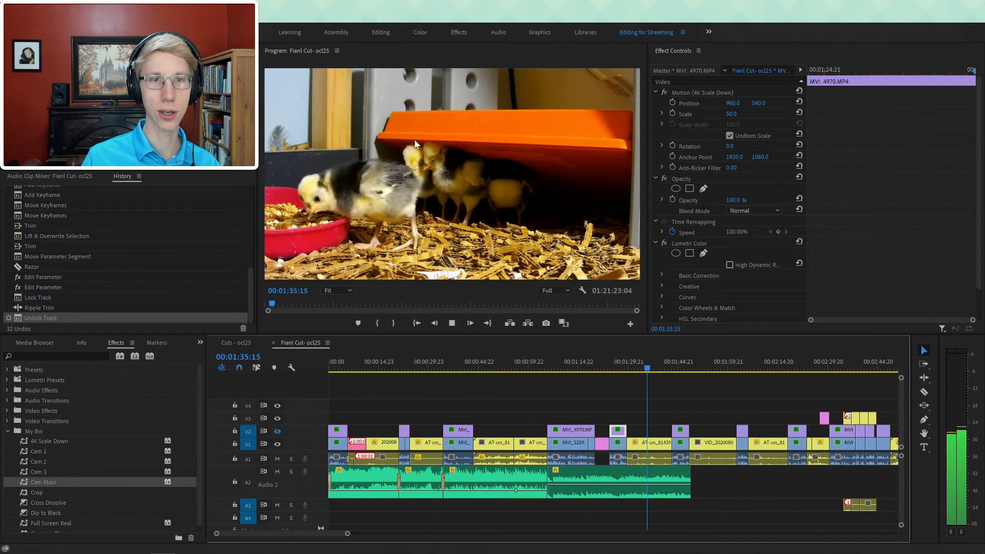
pyautogui.click(678, 368)
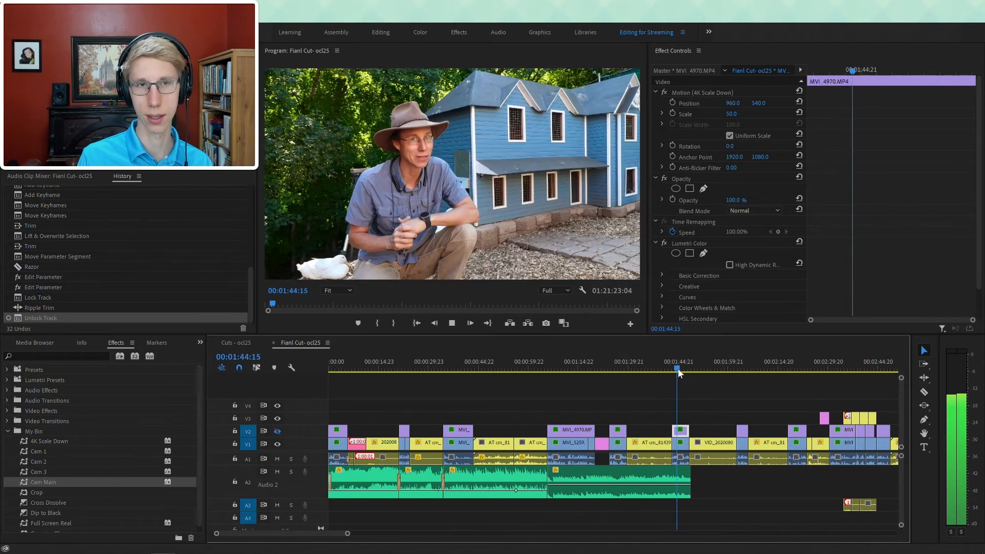
pyautogui.press('=')
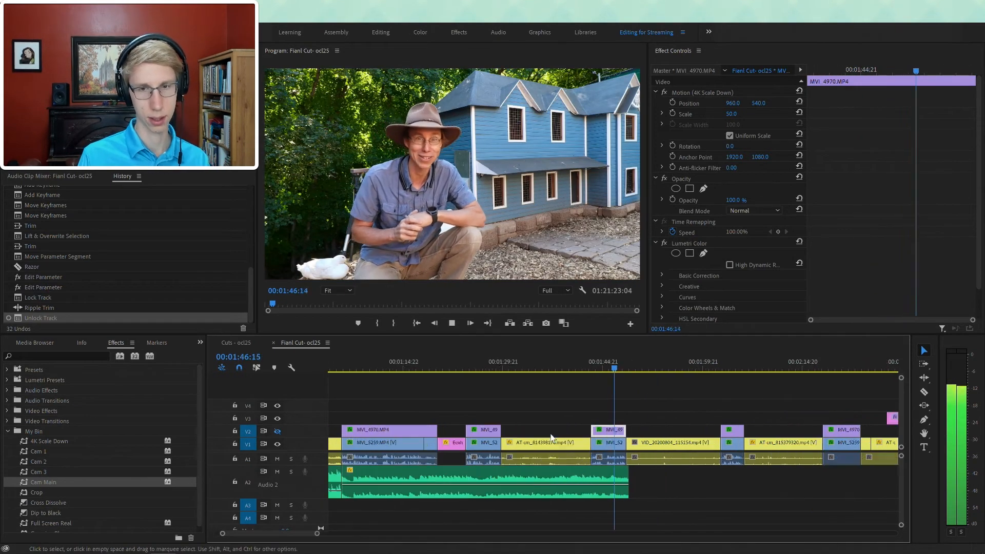
pyautogui.press('=')
pyautogui.press('-')
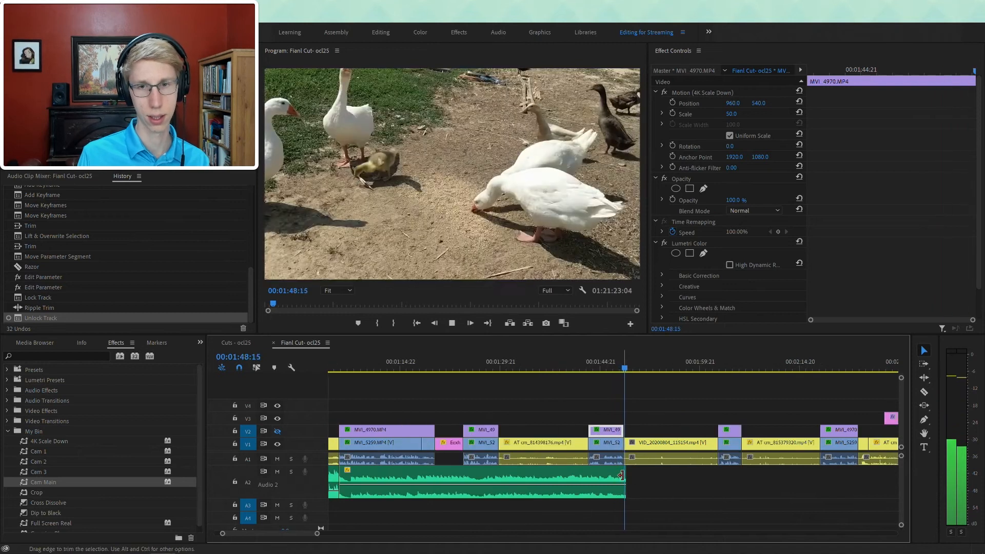
pyautogui.moveTo(621, 492); pyautogui.dragTo(716, 482)
pyautogui.press('space')
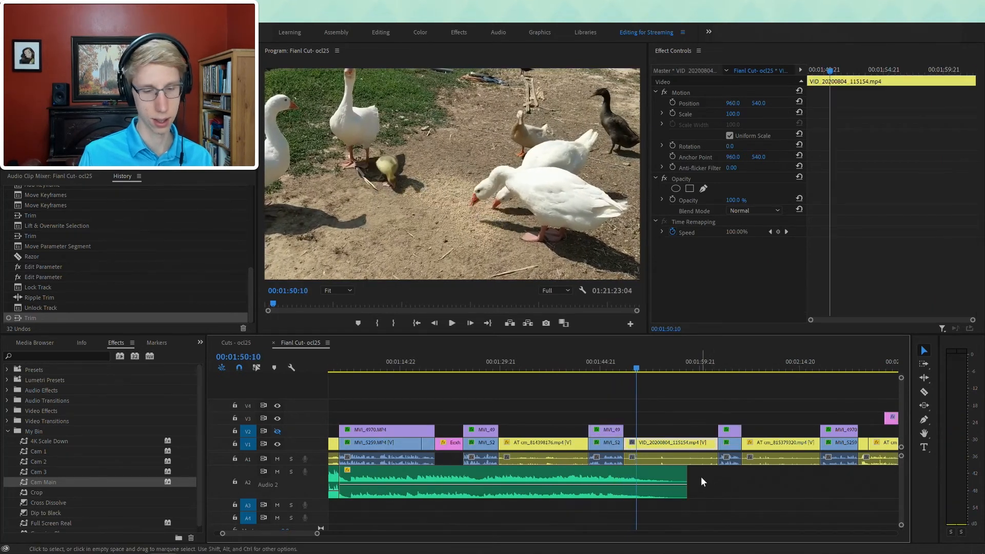
# - Audition the spare music at about 00:10:13 on A2 and lower ES_Another Cloud to -8.1 dB
pyautogui.press('-')
pyautogui.press('-')
pyautogui.press('-')
pyautogui.press('-')
pyautogui.moveTo(421, 368); pyautogui.dragTo(680, 402)
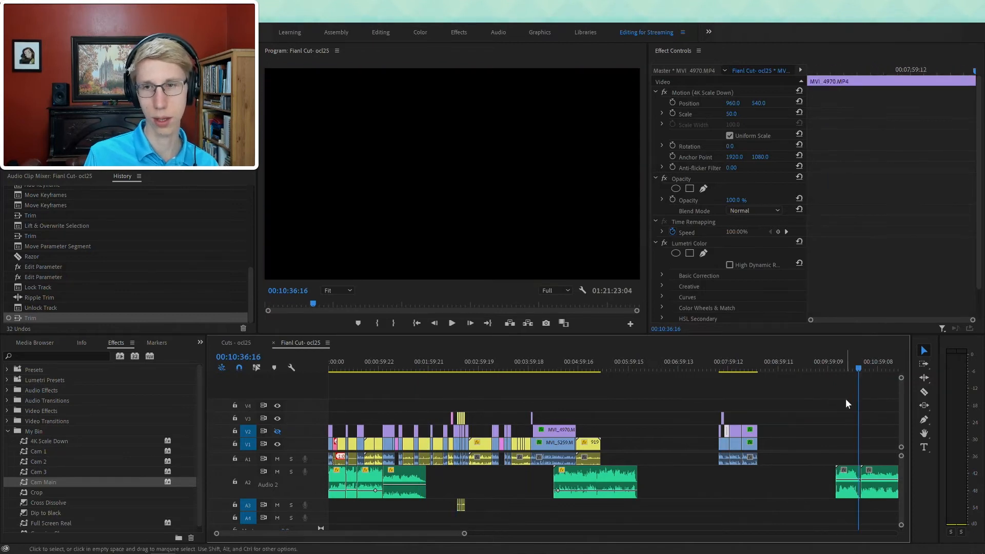
pyautogui.scroll(-5, 846, 398)
pyautogui.scroll(-6, 729, 399)
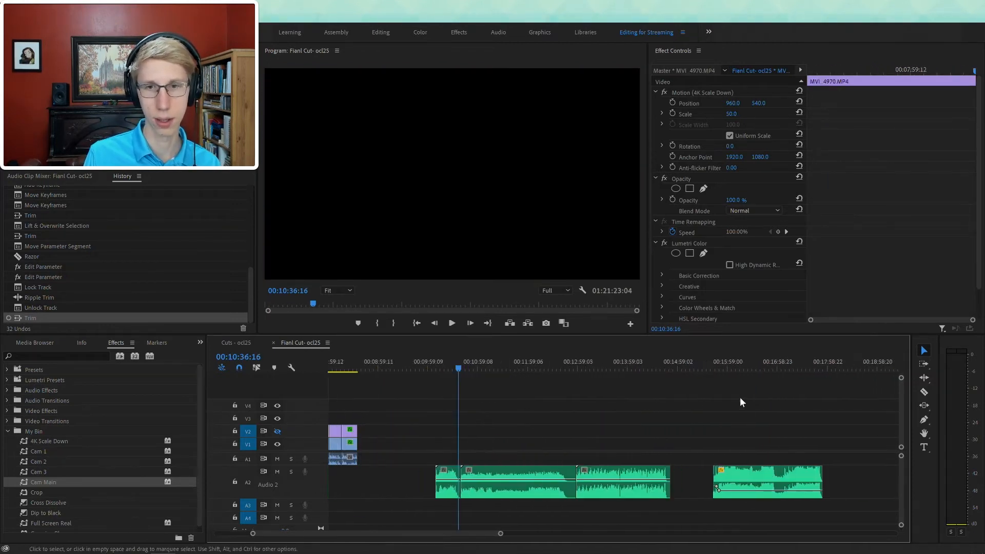
pyautogui.press('space')
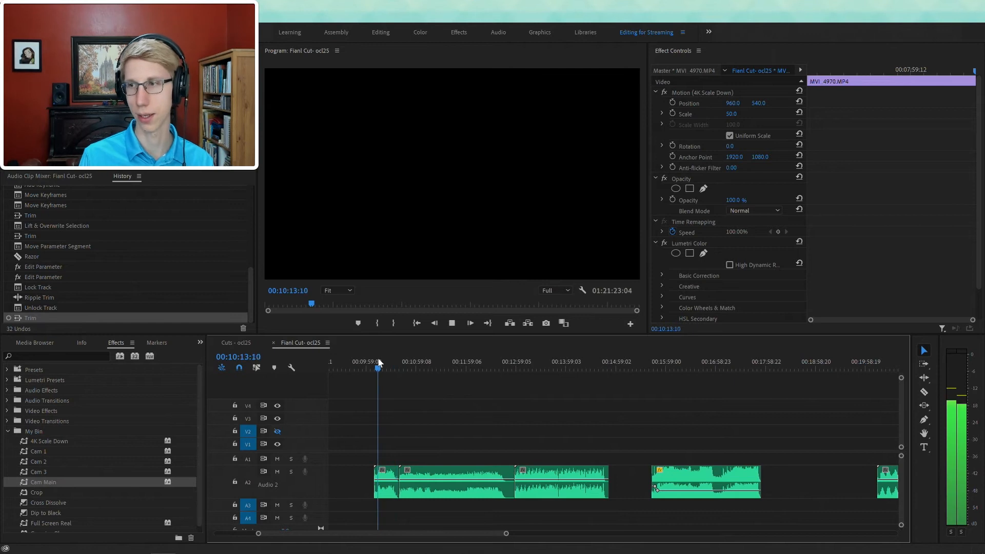
pyautogui.press('=')
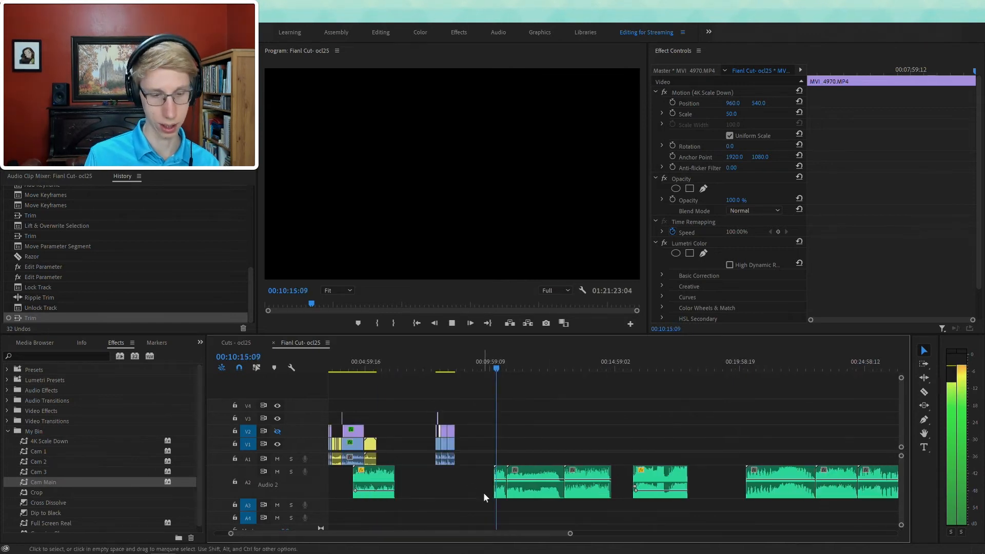
pyautogui.moveTo(635, 482); pyautogui.dragTo(637, 489)
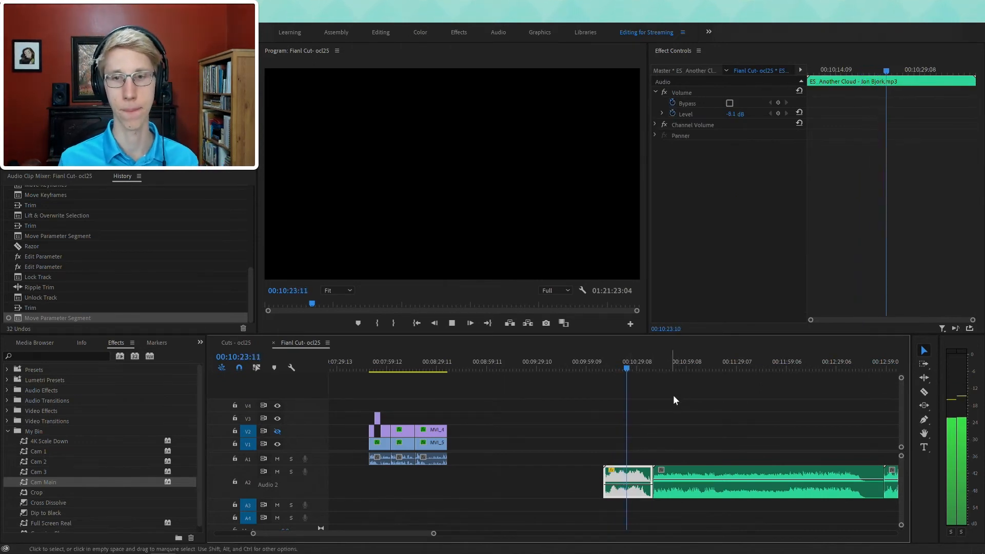
# - Audition the next spare music clips on A2, from about 00:10:42 to 00:13:13
pyautogui.scroll(-2, 680, 378)
pyautogui.click(626, 362)
pyautogui.scroll(-4, 643, 395)
pyautogui.scroll(-1, 641, 421)
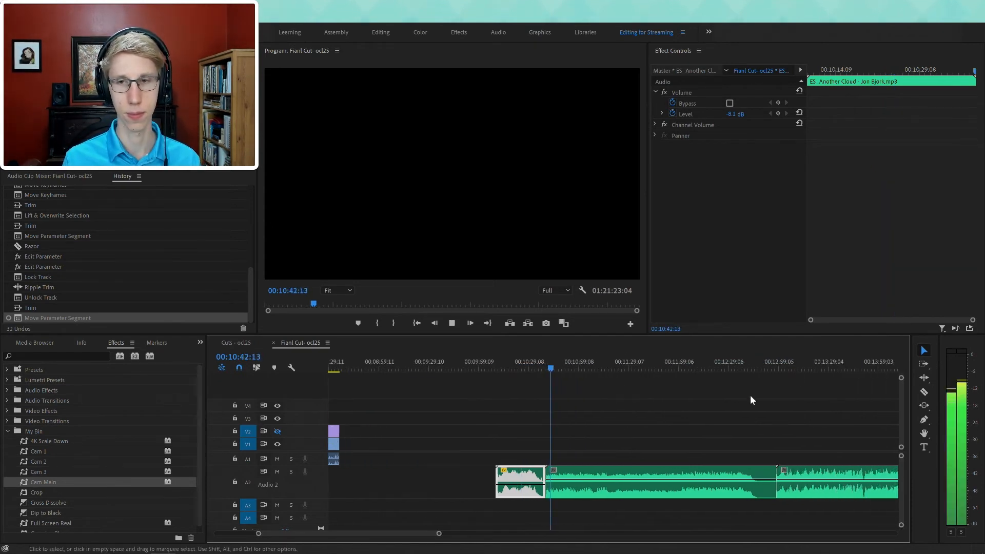
pyautogui.click(798, 367)
pyautogui.press('-')
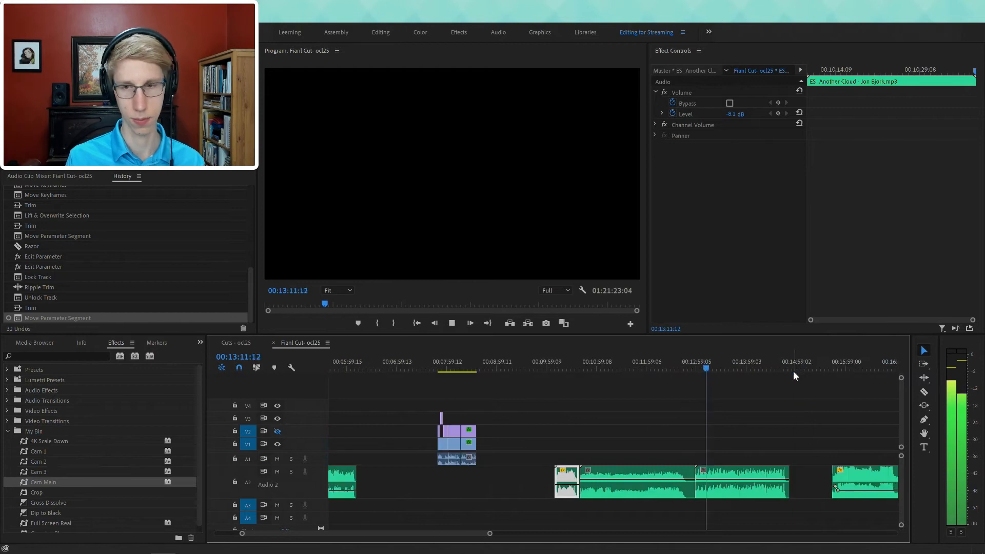
pyautogui.press('-')
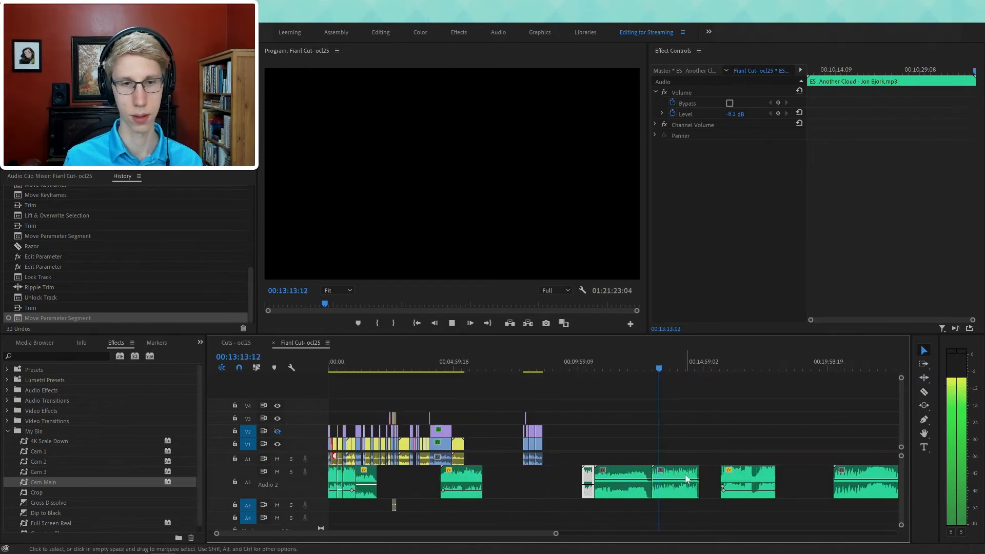
# - Move ES_Beneath the Bushes into the A2 gap at about 00:02:37 and shorten it to about 25 seconds
pyautogui.moveTo(685, 475); pyautogui.dragTo(505, 485)
pyautogui.hotkey('ctrl', 'z')
pyautogui.moveTo(413, 481); pyautogui.dragTo(400, 483)
# - Replay ES_Another Cloud at about 00:10:18 and move it to A3 at about 00:01:36
pyautogui.moveTo(596, 361); pyautogui.dragTo(599, 361)
pyautogui.click(581, 369)
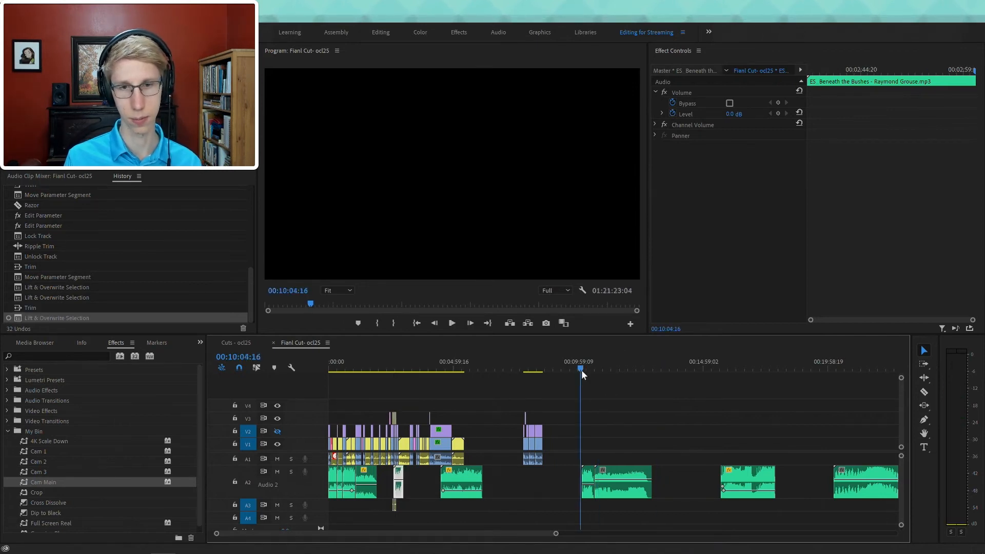
pyautogui.click(587, 372)
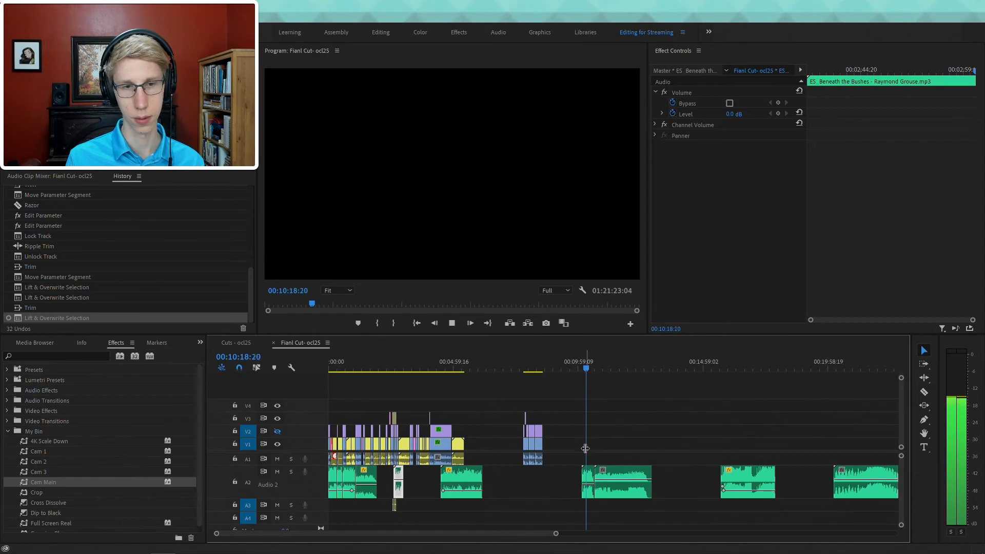
pyautogui.moveTo(591, 485); pyautogui.dragTo(374, 510)
# - Move ES_Another Cloud from A3 into the A2 gap, starting with the talking shot at about 00:02:02, and play its start
pyautogui.click(387, 353)
pyautogui.press('=')
pyautogui.press('=')
pyautogui.press('=')
pyautogui.press('=')
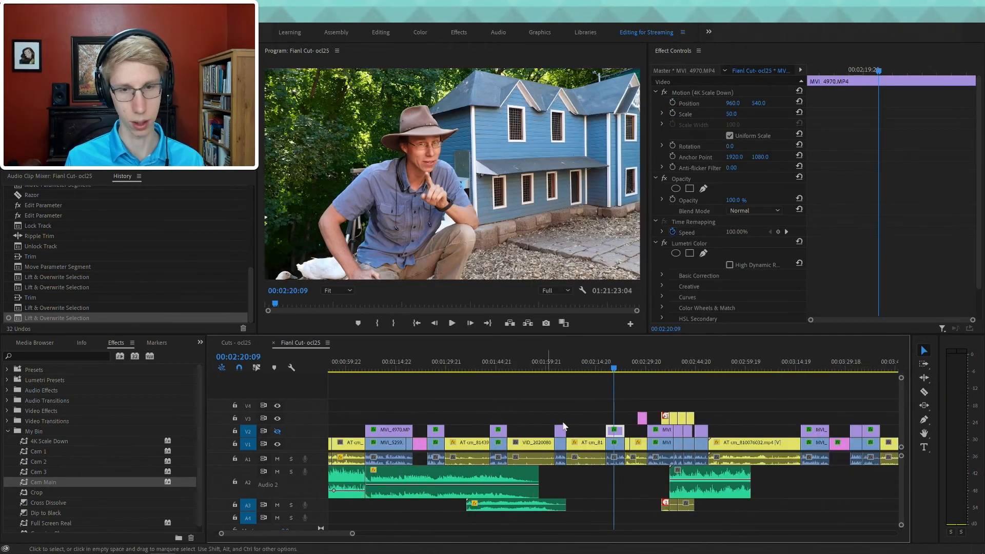
pyautogui.moveTo(458, 510); pyautogui.dragTo(609, 471)
pyautogui.click(489, 355)
pyautogui.press('space')
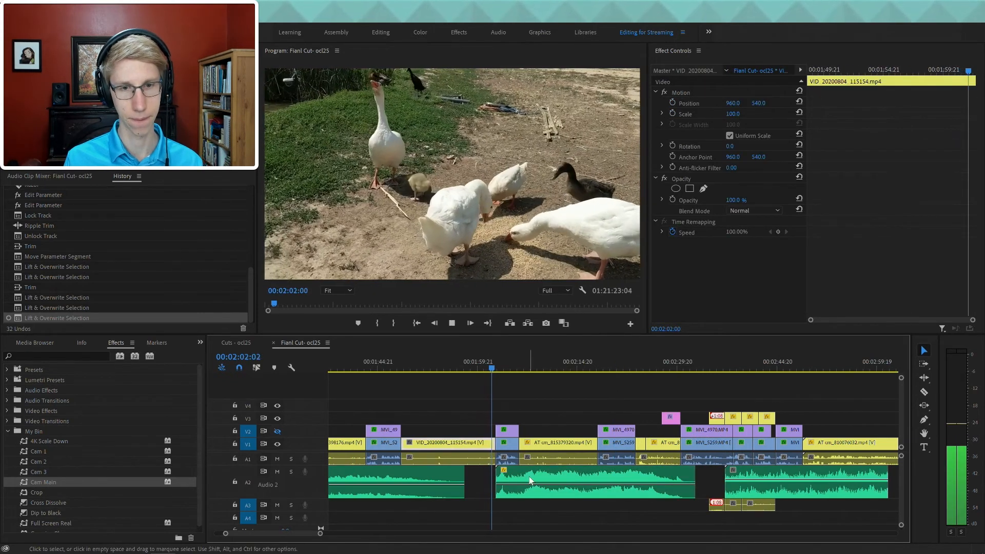
# - Move ES_Another Cloud from the A2 gap at about 00:02:02 to the A2 gap at about 00:03:25 and play that section
pyautogui.moveTo(521, 476); pyautogui.dragTo(419, 510)
pyautogui.moveTo(565, 505); pyautogui.dragTo(612, 503)
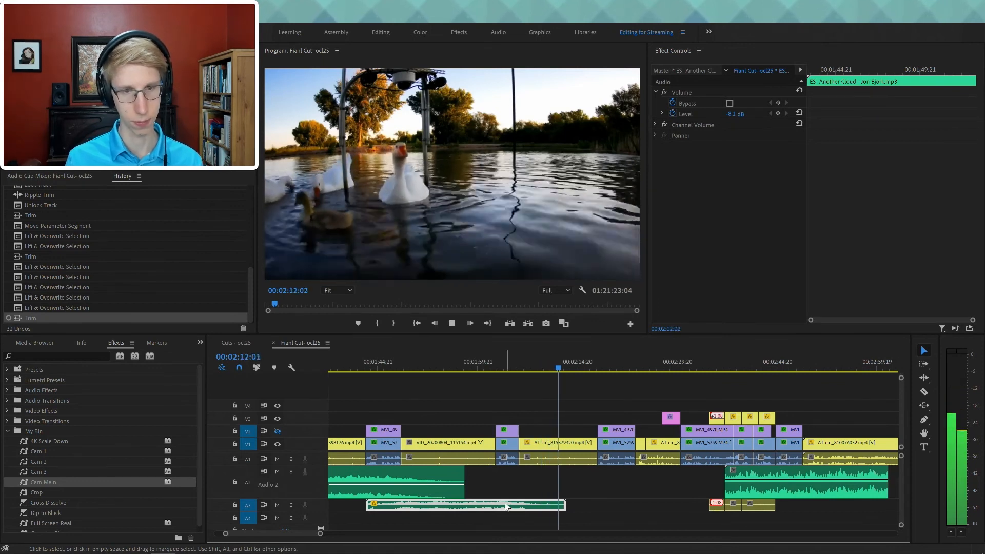
pyautogui.press('-')
pyautogui.press('-')
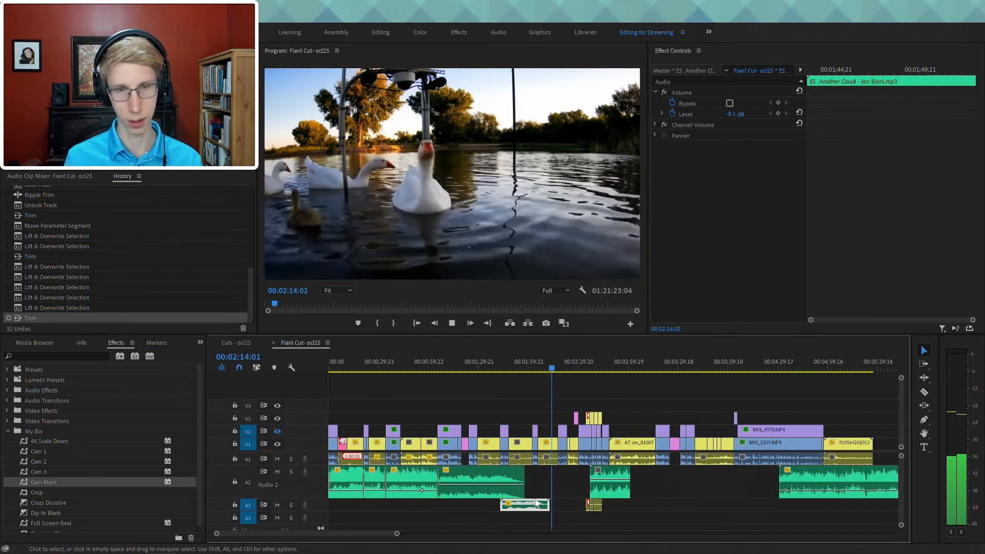
pyautogui.moveTo(532, 505); pyautogui.dragTo(703, 482)
pyautogui.click(674, 367)
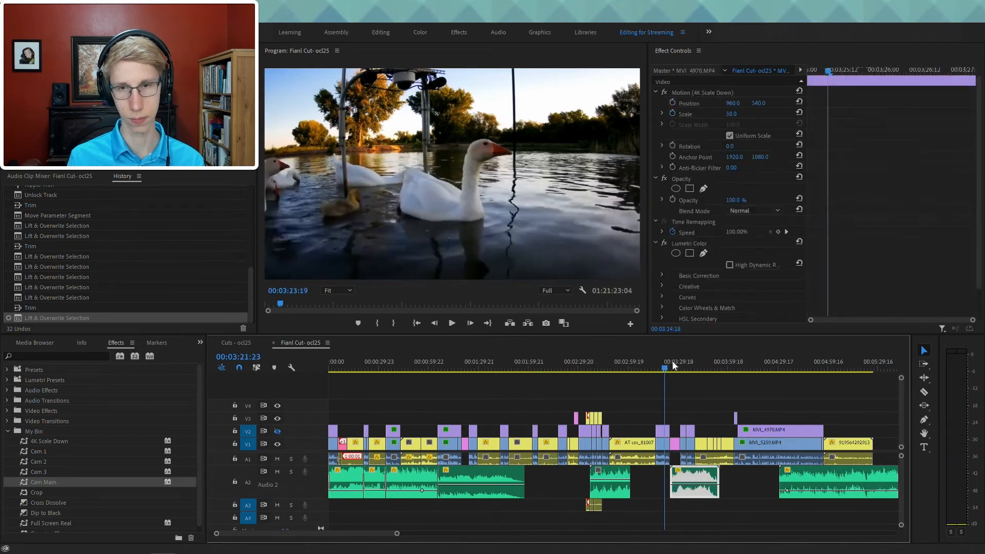
pyautogui.press('space')
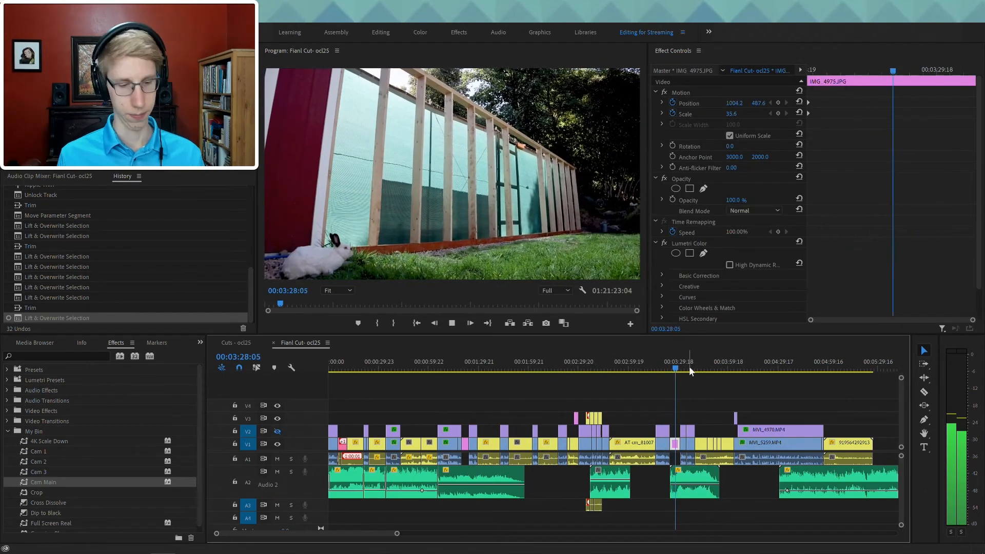
# - Audition the spare A2 music around 00:23:15 and set the volume level of ES_Fruit of Lore to -3.8 dB
pyautogui.press('-')
pyautogui.press('-')
pyautogui.press('-')
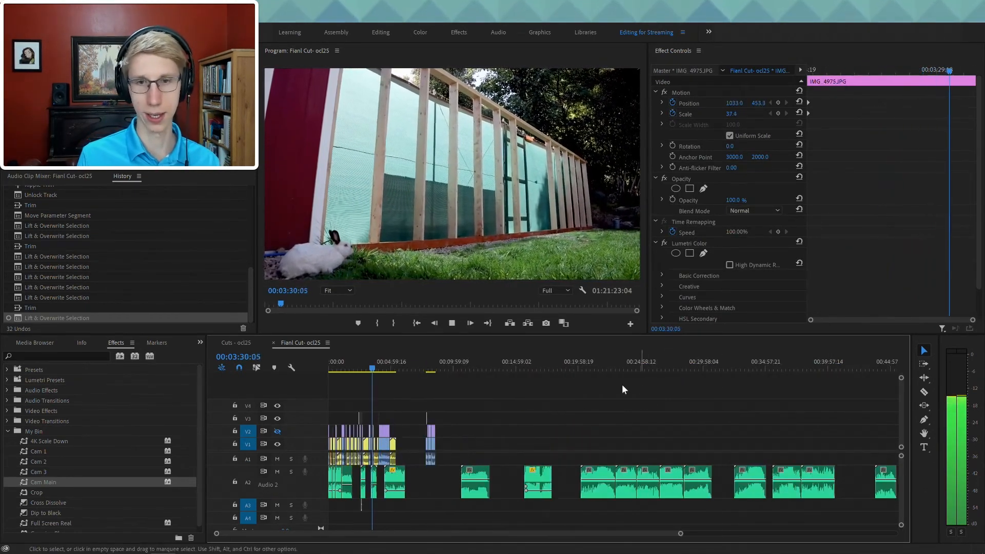
pyautogui.click(575, 359)
pyautogui.moveTo(575, 355); pyautogui.dragTo(620, 364)
pyautogui.press('space')
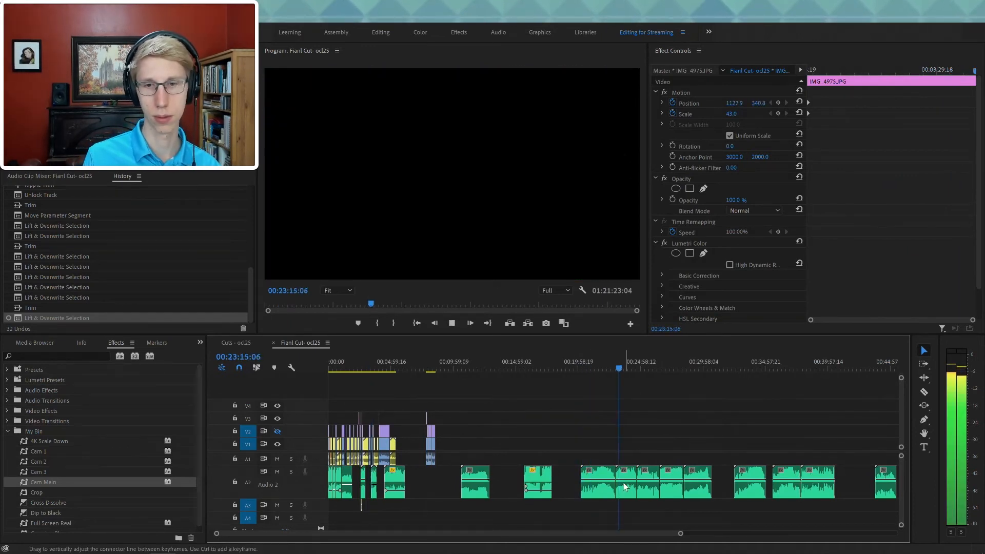
pyautogui.moveTo(627, 494); pyautogui.dragTo(627, 494)
# - Play the next two spare clips, setting ES_In a Glass of Water to -5.4 dB and ES_In the Mystic Woods to -13.6 dB
pyautogui.click(641, 358)
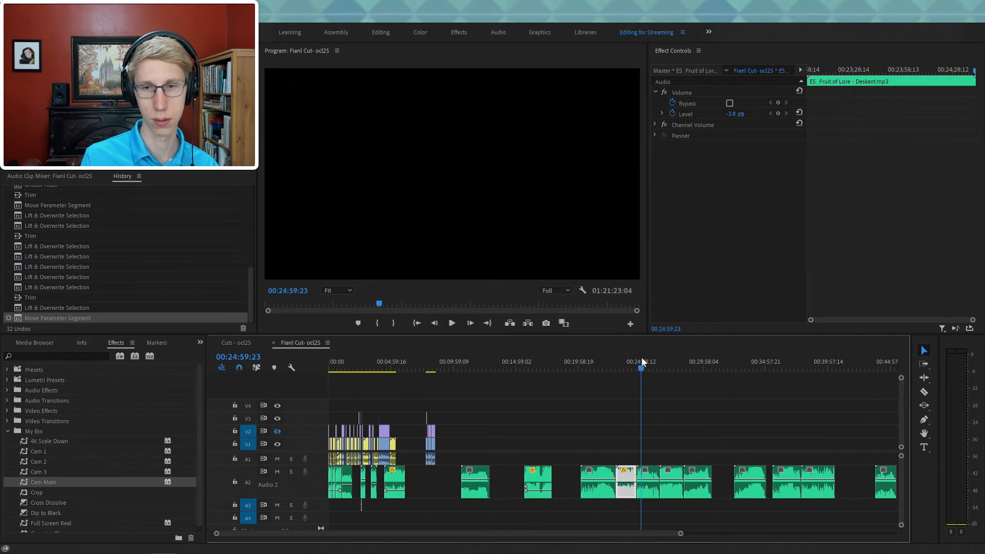
pyautogui.moveTo(649, 492); pyautogui.dragTo(670, 486)
pyautogui.click(666, 359)
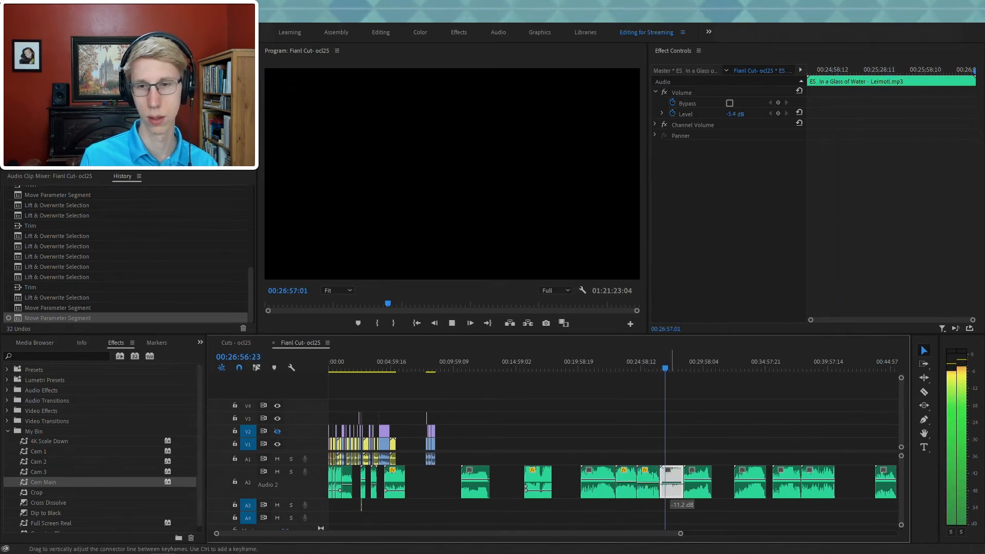
# - Audition the following spare music clips on A2, from about 00:29:13 to 00:55:11
pyautogui.click(695, 361)
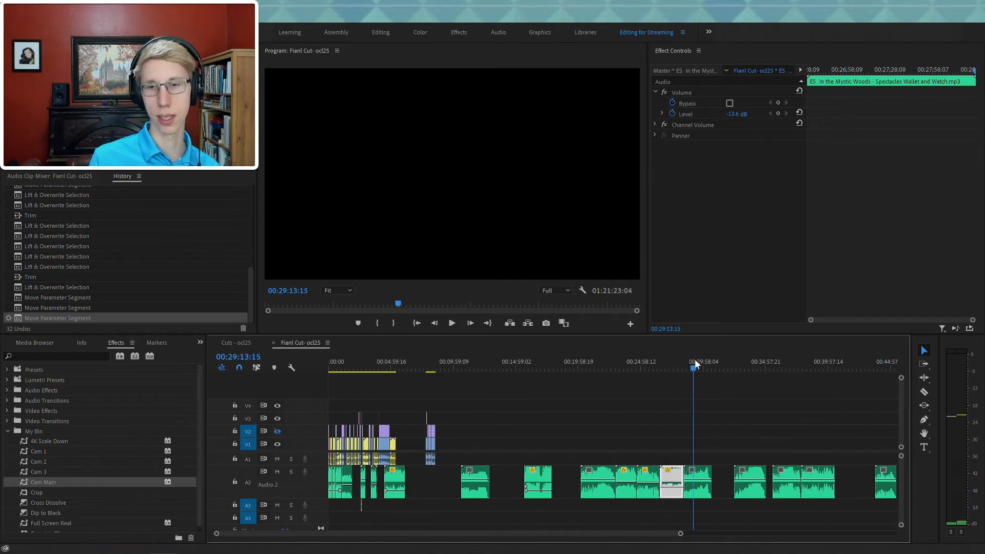
pyautogui.click(743, 368)
pyautogui.moveTo(783, 359); pyautogui.dragTo(826, 357)
pyautogui.scroll(-2, 827, 381)
pyautogui.click(772, 360)
pyautogui.press('space')
pyautogui.click(853, 362)
pyautogui.click(858, 361)
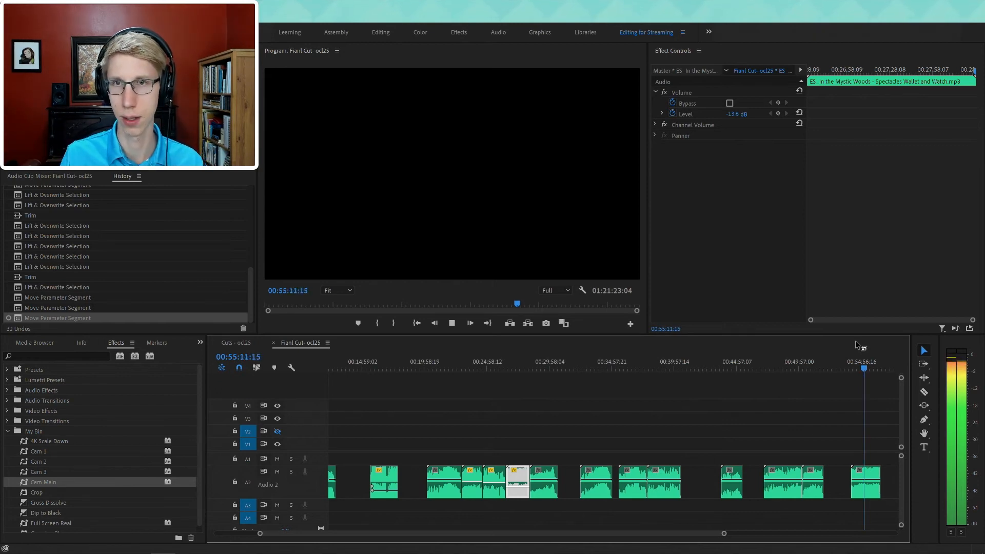
# - Lower the volume level of ES_Space Daze, at about 00:55:00 on A2, to -15.0 dB
pyautogui.click(872, 481)
pyautogui.scroll(-4, 853, 479)
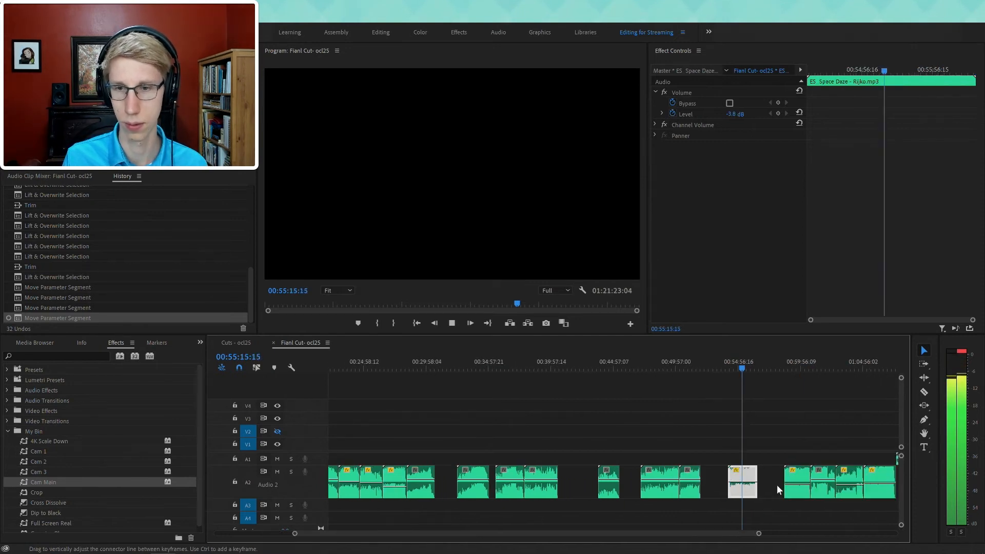
pyautogui.moveTo(740, 482); pyautogui.dragTo(742, 488)
# - Audition the spare A2 music clips from about 00:58:48 to 01:05:51
pyautogui.click(786, 362)
pyautogui.press('space')
pyautogui.scroll(-2, 799, 411)
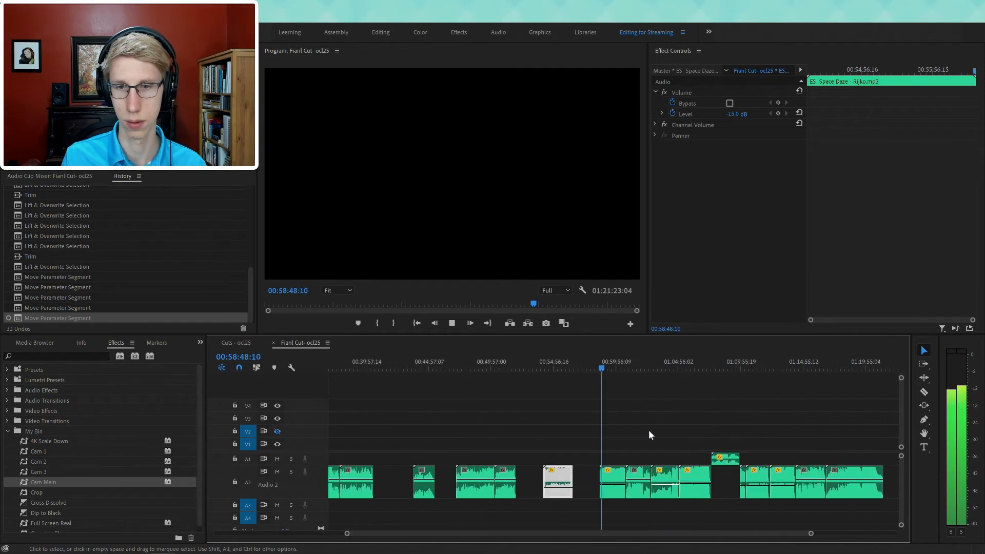
pyautogui.scroll(-2, 649, 430)
pyautogui.moveTo(602, 364); pyautogui.dragTo(617, 371)
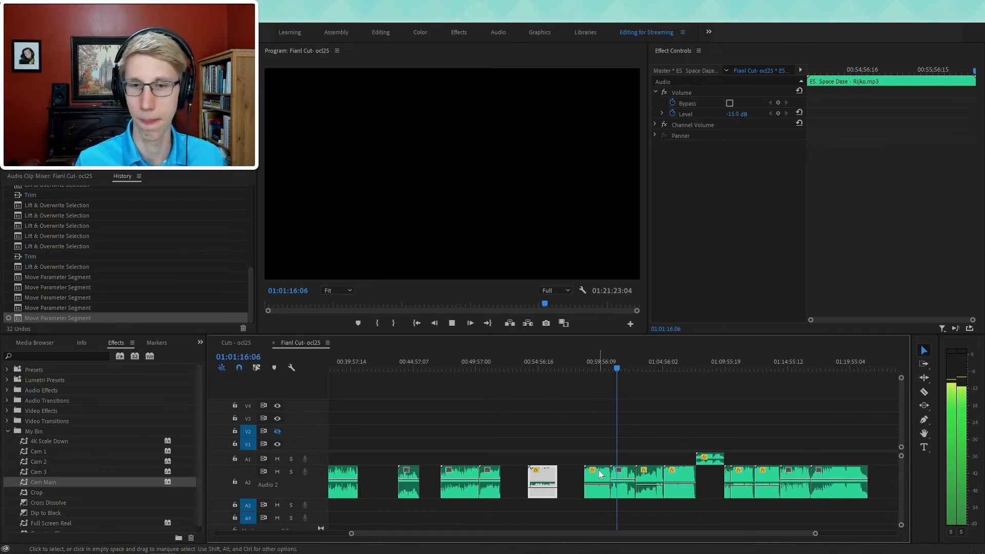
pyautogui.click(647, 363)
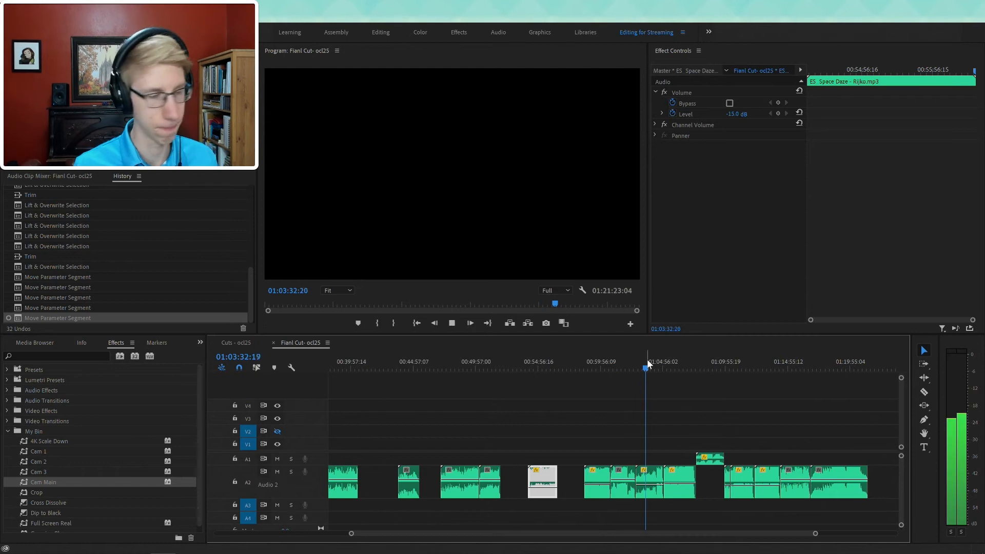
pyautogui.click(664, 365)
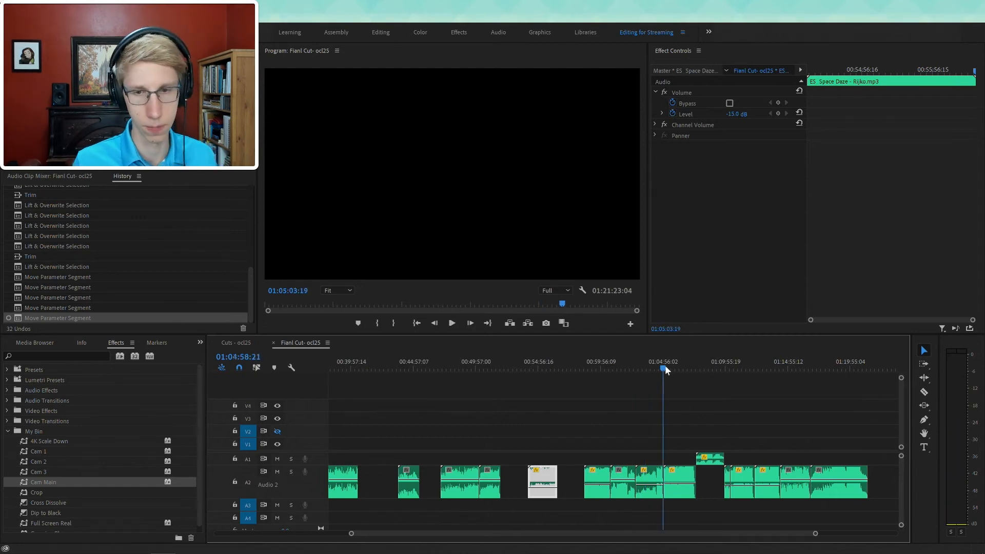
pyautogui.press('space')
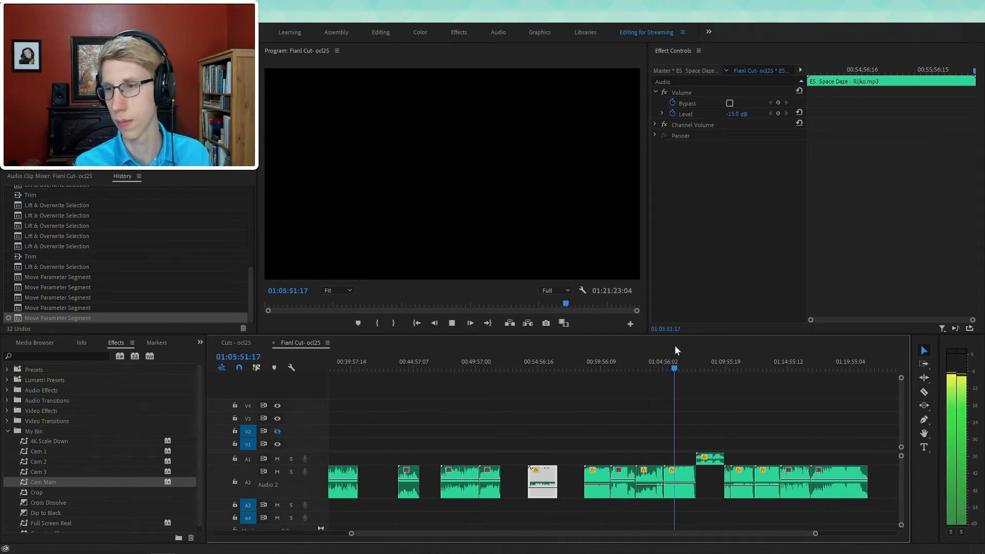
# - Replay the spare A2 clips between about 00:59:00 and 01:01:00 to compare them
pyautogui.moveTo(610, 363); pyautogui.dragTo(588, 363)
pyautogui.click(612, 366)
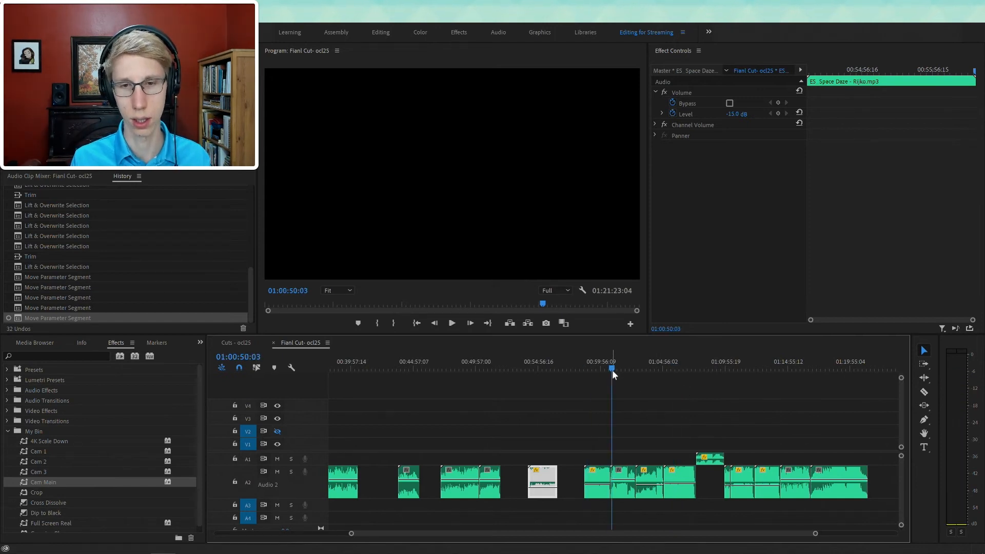
pyautogui.click(587, 377)
pyautogui.click(593, 365)
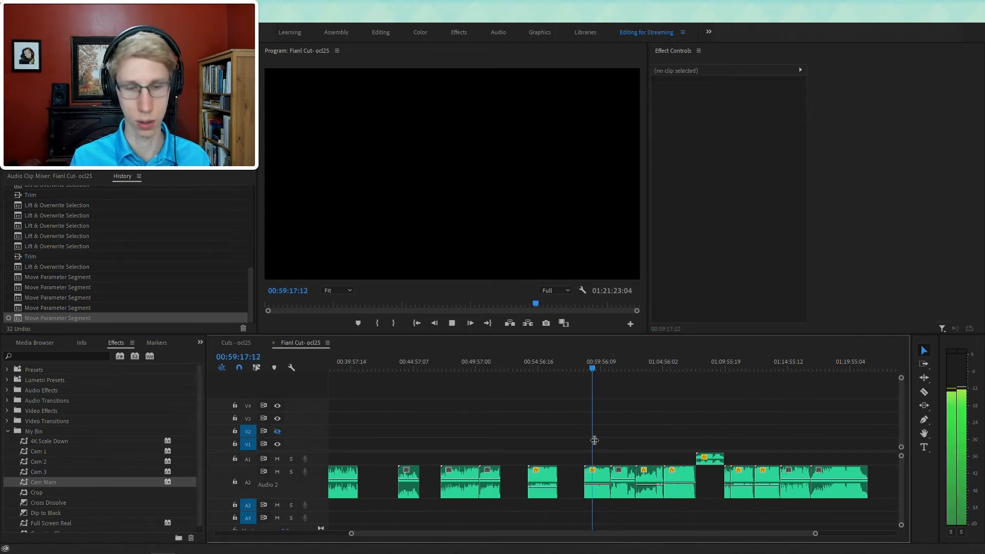
# - Move ES_Sunny Garden from about 00:59:00 on A2 to A3 near the edited section, at about 00:03:20
pyautogui.moveTo(595, 477); pyautogui.dragTo(378, 452)
pyautogui.scroll(3, 400, 436)
pyautogui.scroll(6, 401, 437)
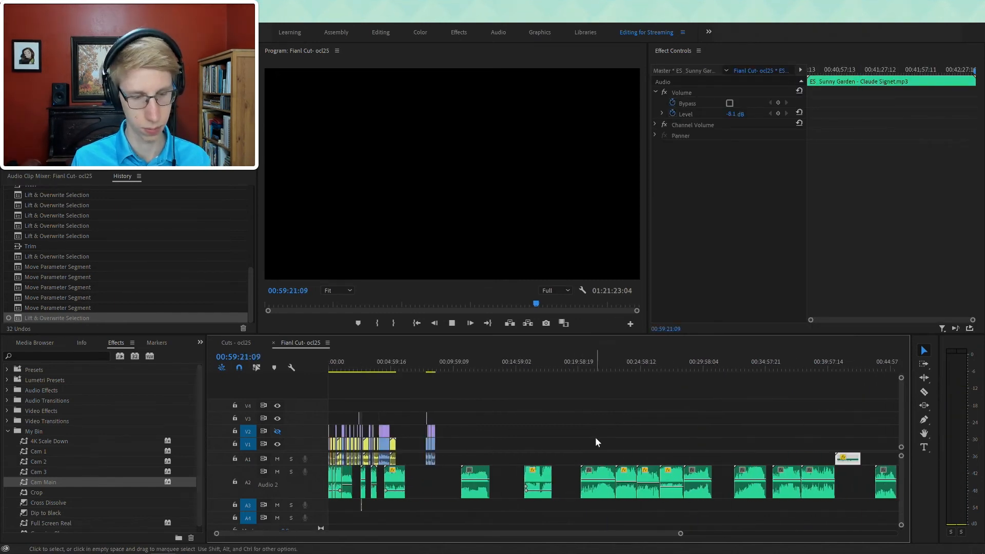
pyautogui.press('-')
pyautogui.moveTo(590, 460); pyautogui.dragTo(358, 508)
# - Move ES_Sunny Garden to A4, starting with the talking shot at about 00:01:43, and shorten it to about 48 seconds
pyautogui.press('=')
pyautogui.scroll(5, 411, 393)
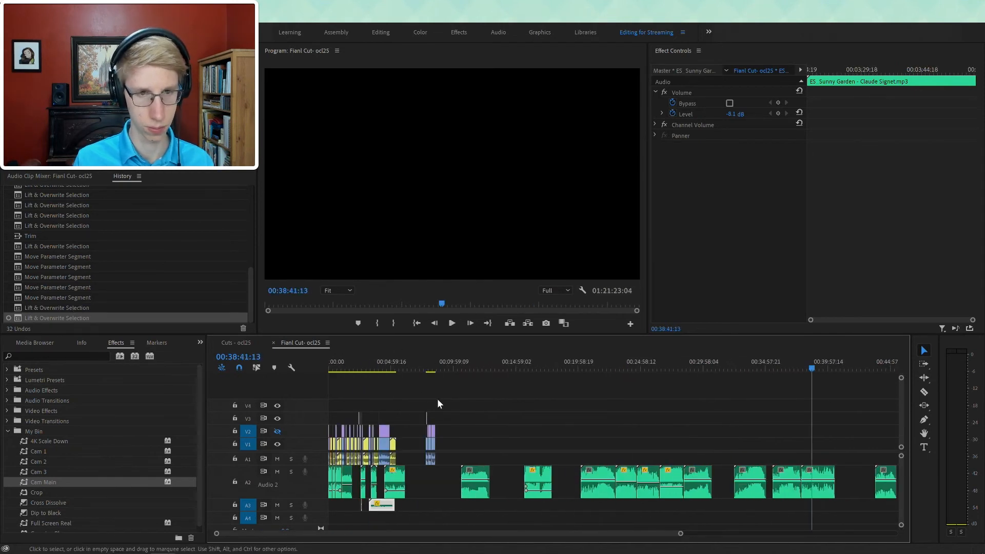
pyautogui.press('=')
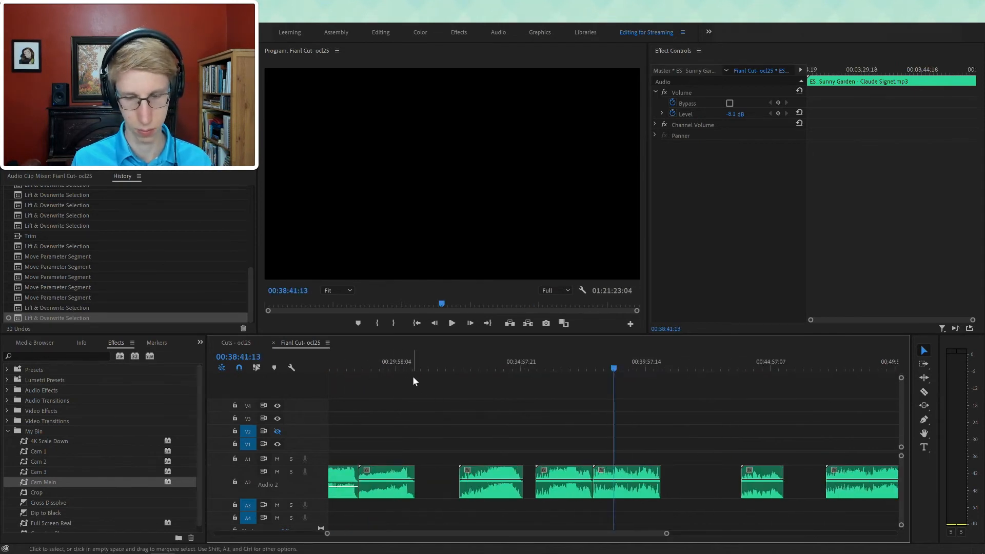
pyautogui.press('Home')
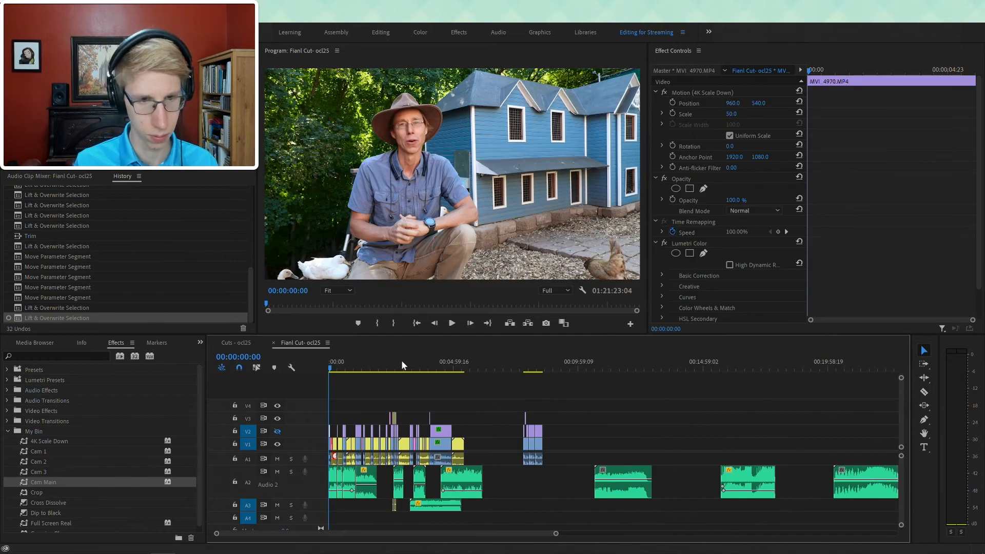
pyautogui.click(401, 361)
pyautogui.press('=')
pyautogui.press('=')
pyautogui.moveTo(503, 356); pyautogui.dragTo(543, 365)
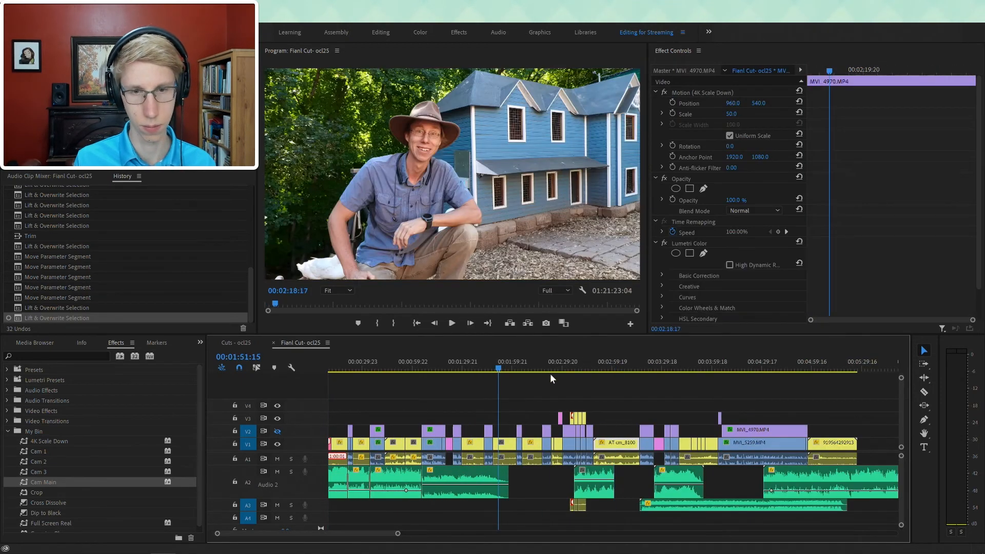
pyautogui.moveTo(814, 505); pyautogui.dragTo(545, 521)
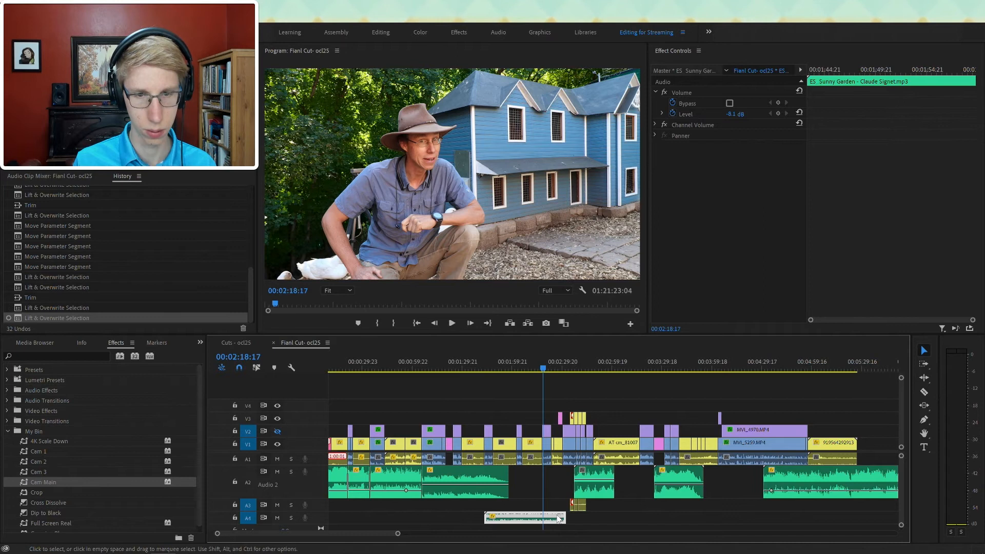
# - Play from about 00:01:35 and apply the default audio transition to the start of ES_Sunny Garden on A4
pyautogui.click(494, 382)
pyautogui.moveTo(486, 368); pyautogui.dragTo(472, 369)
pyautogui.press('space')
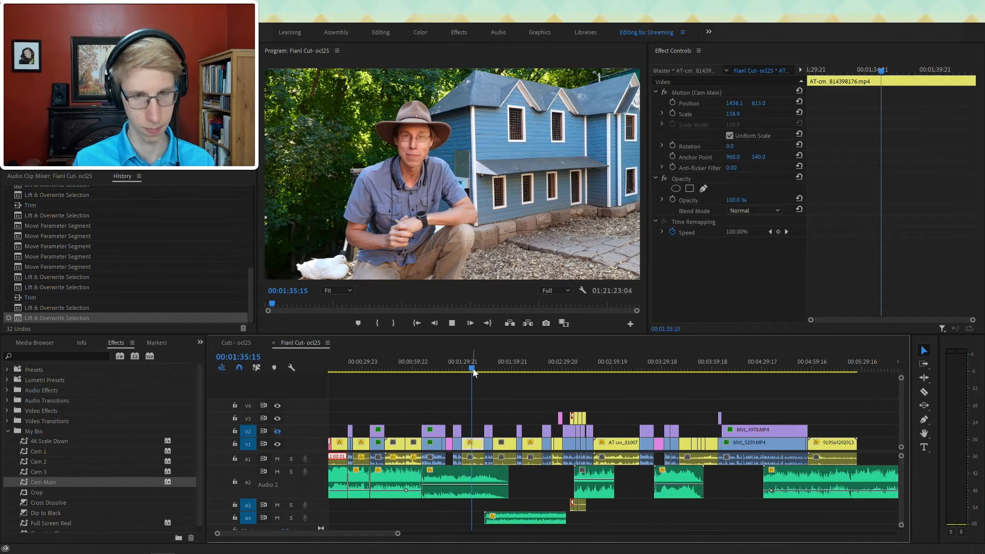
pyautogui.press('u')
pyautogui.press('=')
pyautogui.press('=')
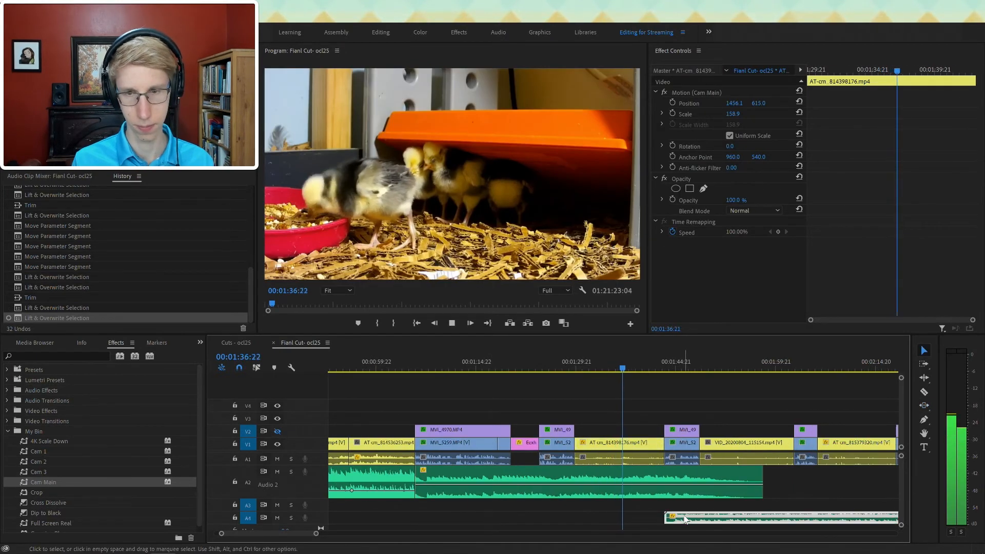
pyautogui.press('v')
pyautogui.rightClick(667, 519)
pyautogui.click(706, 504)
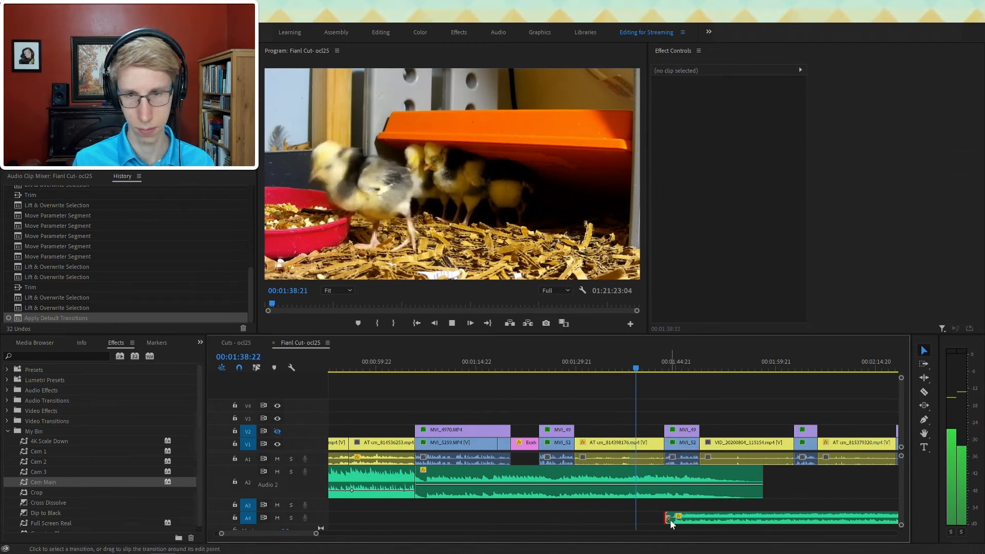
# - Try to extend the opening fade of ES_Sunny Garden, and undo the resulting trim
pyautogui.click(670, 520)
pyautogui.moveTo(674, 518); pyautogui.dragTo(680, 518)
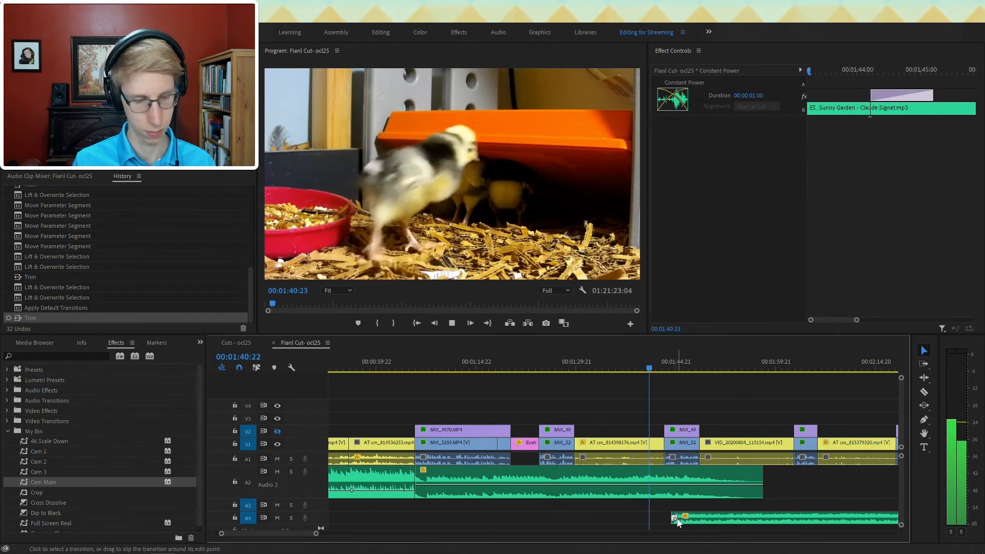
pyautogui.hotkey('ctrl', 'z')
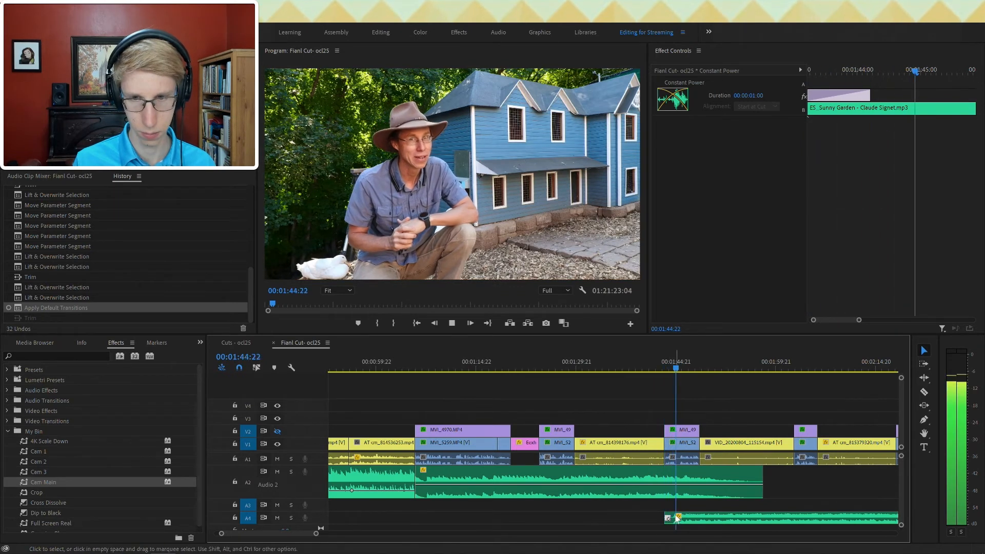
# - Lengthen the opening Constant Power fade of ES_Sunny Garden to about 4 seconds and shift the clip to start at about 00:01:42
pyautogui.press('space')
pyautogui.click(672, 521)
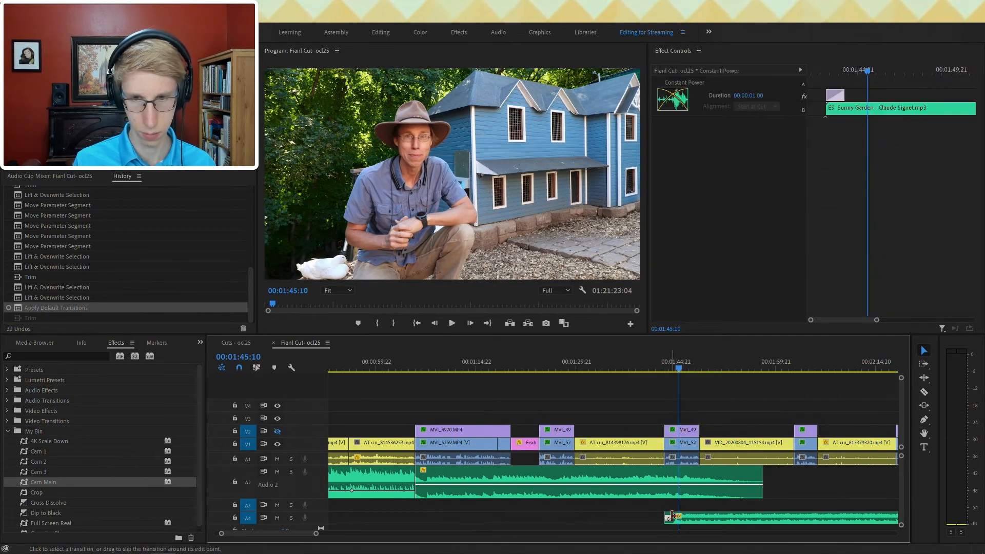
pyautogui.press('=')
pyautogui.press('=')
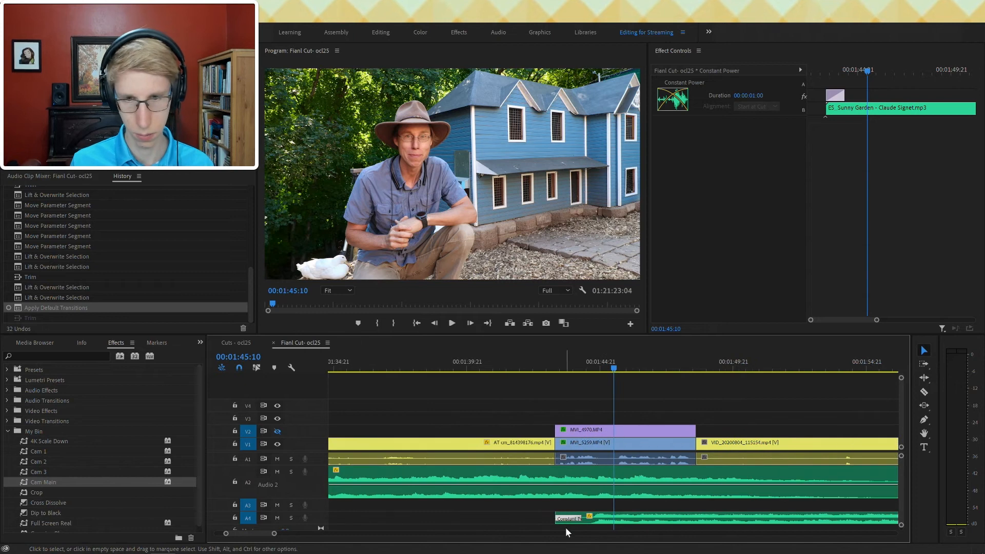
pyautogui.moveTo(580, 517); pyautogui.dragTo(649, 518)
# - Play the faded start of ES_Sunny Garden from 00:01:43 and set its volume level to -20 dB
pyautogui.click(558, 373)
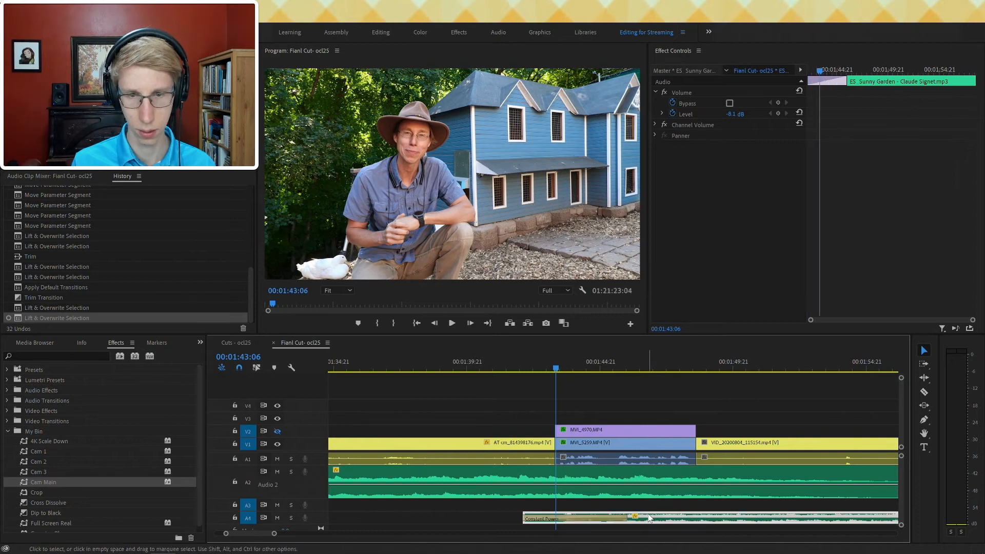
pyautogui.press('space')
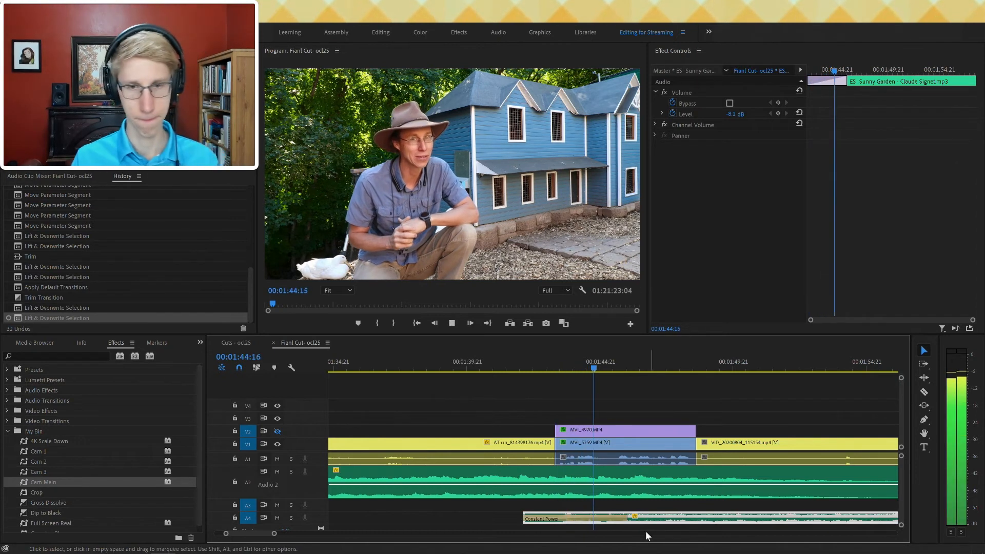
pyautogui.press('space')
pyautogui.click(740, 112)
pyautogui.write('-20')
pyautogui.press('Return')
pyautogui.press('space')
# - Cut the A2 music at about 00:01:50, shortly after the talking shot, and delete the remaining part
pyautogui.press('c')
pyautogui.click(737, 469)
pyautogui.press('v')
pyautogui.click(784, 482)
pyautogui.press('Delete')
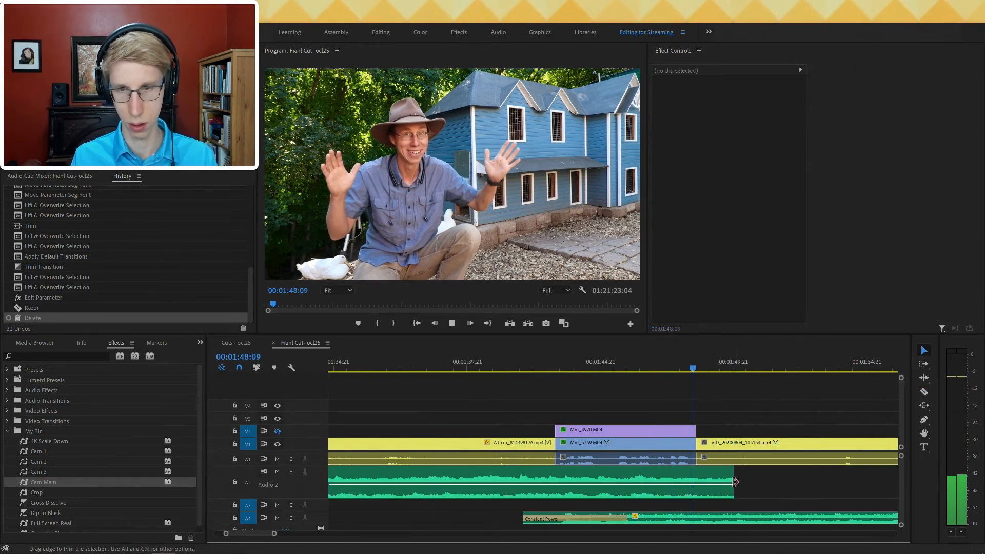
pyautogui.rightClick(738, 485)
pyautogui.click(742, 485)
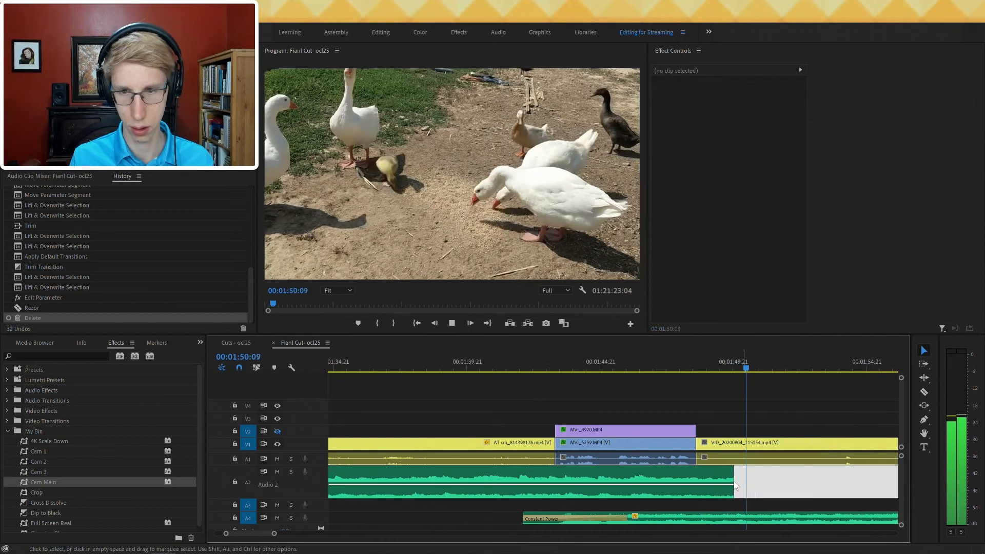
# - Add a closing Constant Power fade to ES_She's Sweet on A2, lengthen it to about 8 seconds, and play the transition
pyautogui.click(719, 485)
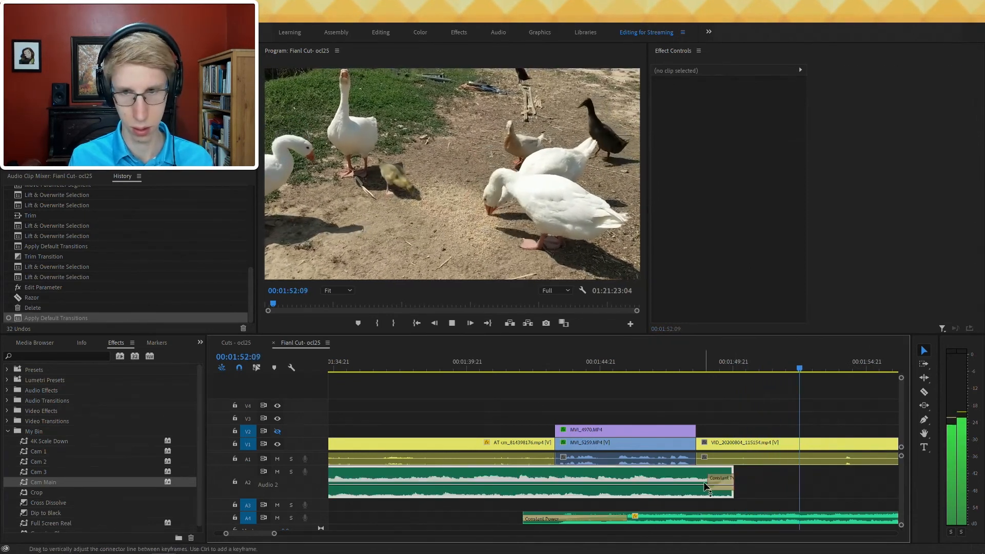
pyautogui.hotkey('ctrl', 'shift', 'd')
pyautogui.moveTo(712, 486); pyautogui.dragTo(522, 484)
pyautogui.click(510, 355)
pyautogui.press('space')
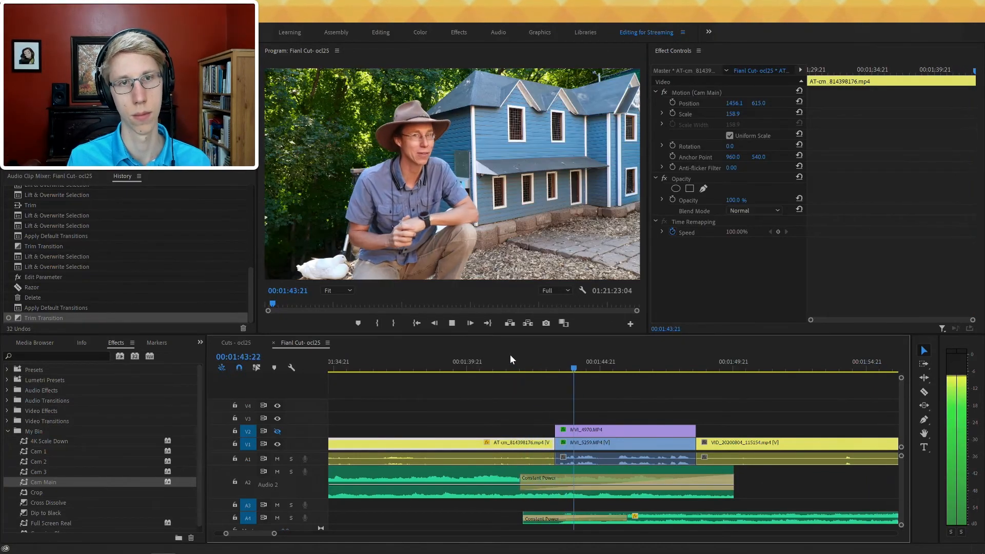
# - Trim ES_She's Sweet to end at about 00:01:45 and shorten its closing fade to 00:00:03:05
pyautogui.scroll(-4, 652, 437)
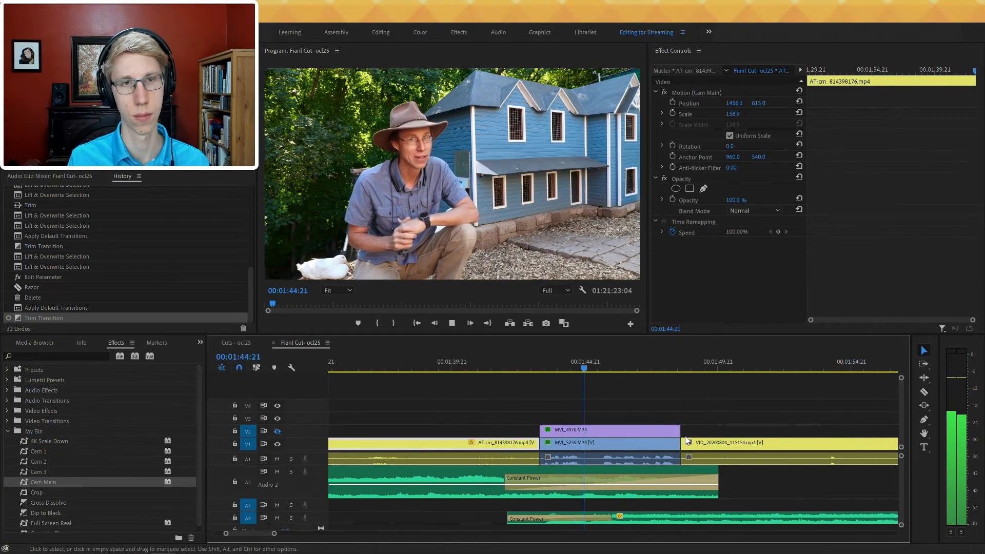
pyautogui.click(569, 527)
pyautogui.moveTo(610, 485); pyautogui.dragTo(482, 478)
pyautogui.click(385, 479)
pyautogui.scroll(5, 405, 482)
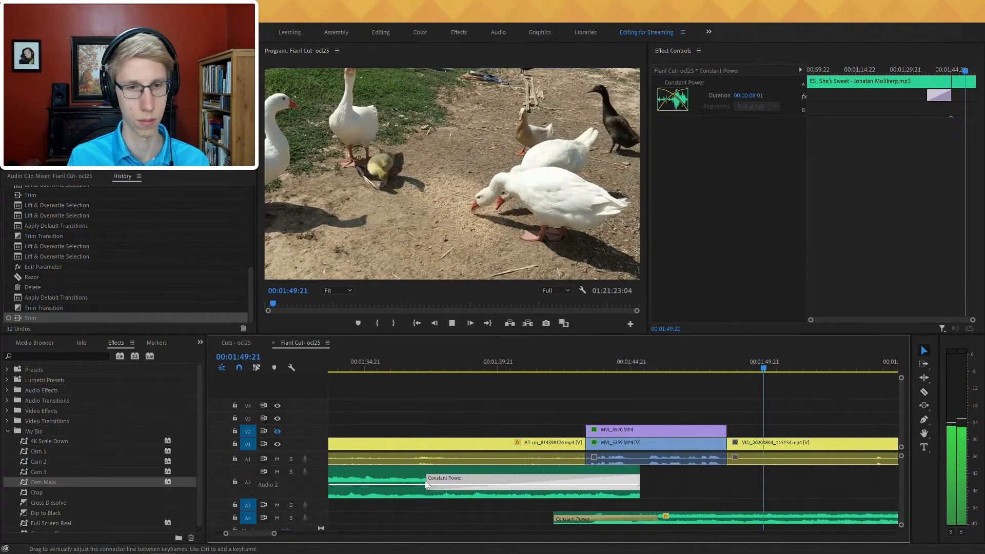
pyautogui.moveTo(427, 480); pyautogui.dragTo(569, 478)
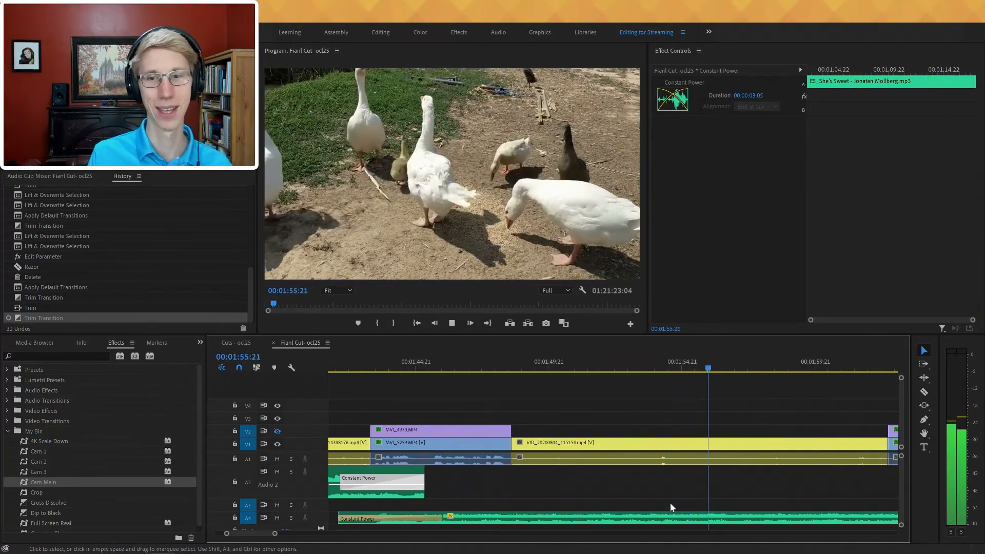
# - Move ES_Beneath the Bushes on A2 to start at about 00:02:30 and trim ES_Sunny Garden on A4 to end shortly after that
pyautogui.moveTo(603, 553)
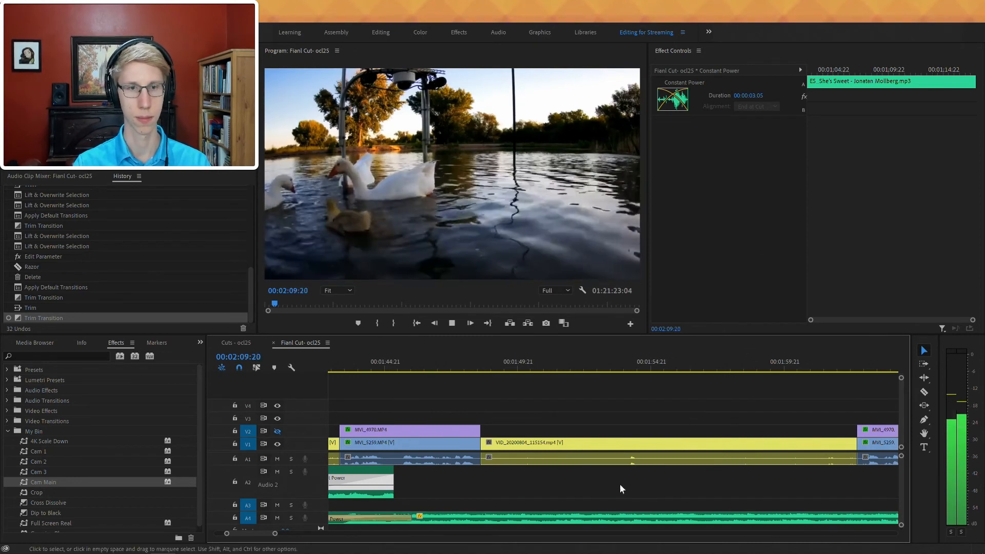
pyautogui.press('-')
pyautogui.scroll(-1, 647, 496)
pyautogui.press('-')
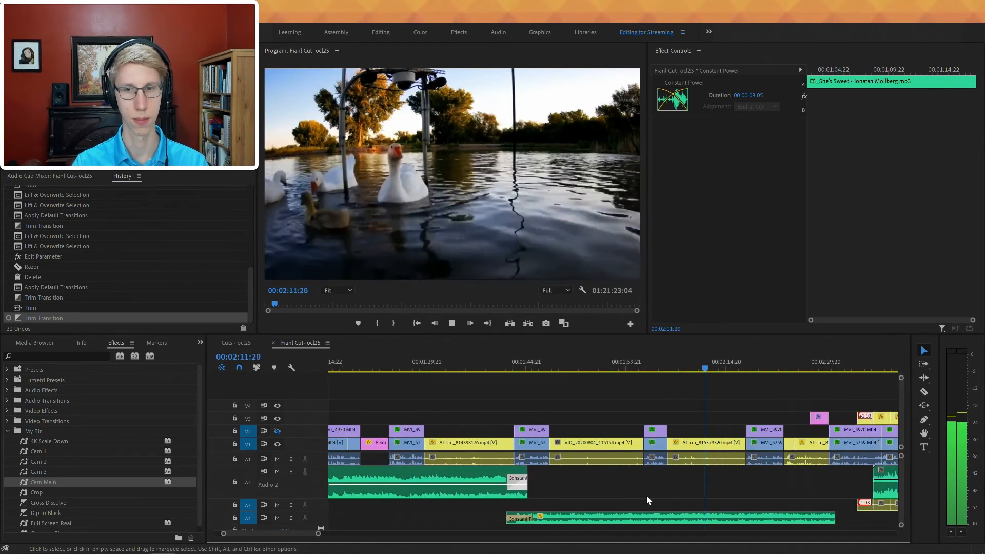
pyautogui.scroll(-2, 679, 497)
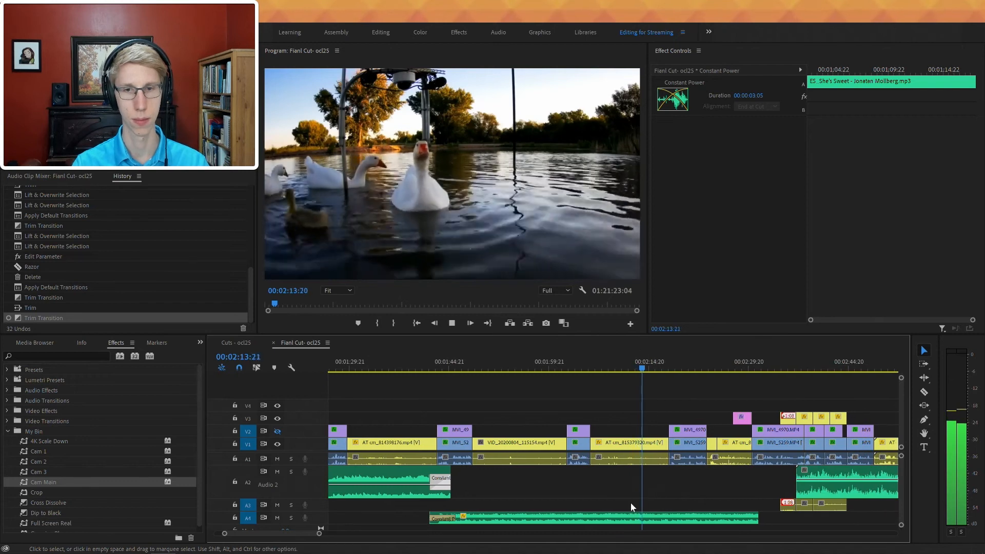
pyautogui.scroll(-2, 602, 461)
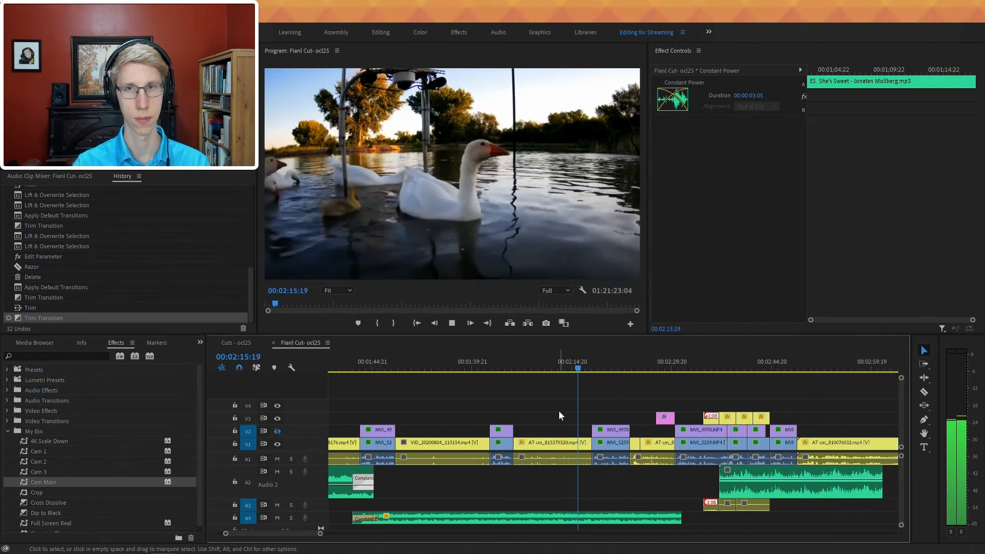
pyautogui.click(660, 495)
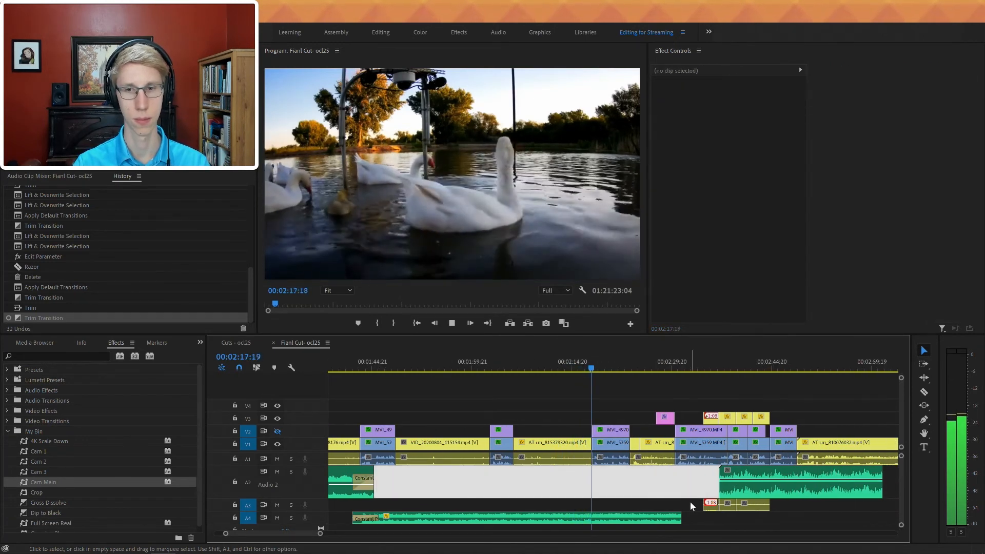
pyautogui.scroll(-1, 688, 503)
pyautogui.moveTo(629, 518); pyautogui.dragTo(657, 518)
pyautogui.hotkey('ctrl', 'z')
pyautogui.moveTo(686, 476); pyautogui.dragTo(640, 477)
pyautogui.moveTo(656, 518); pyautogui.dragTo(637, 518)
# - Apply default audio transitions to the end of ES_Sunny Garden and the start of ES_Beneath the Bushes
pyautogui.rightClick(639, 519)
pyautogui.click(667, 500)
pyautogui.rightClick(630, 482)
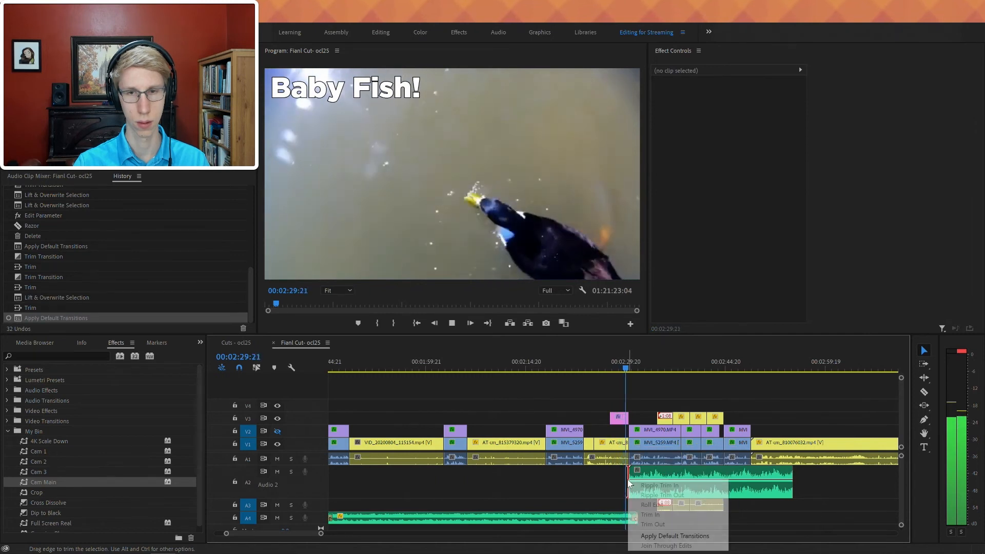
pyautogui.click(675, 536)
# - Lower the volume level of ES_Beneath the Bushes to -25 dB and play the result
pyautogui.moveTo(671, 484); pyautogui.dragTo(671, 491)
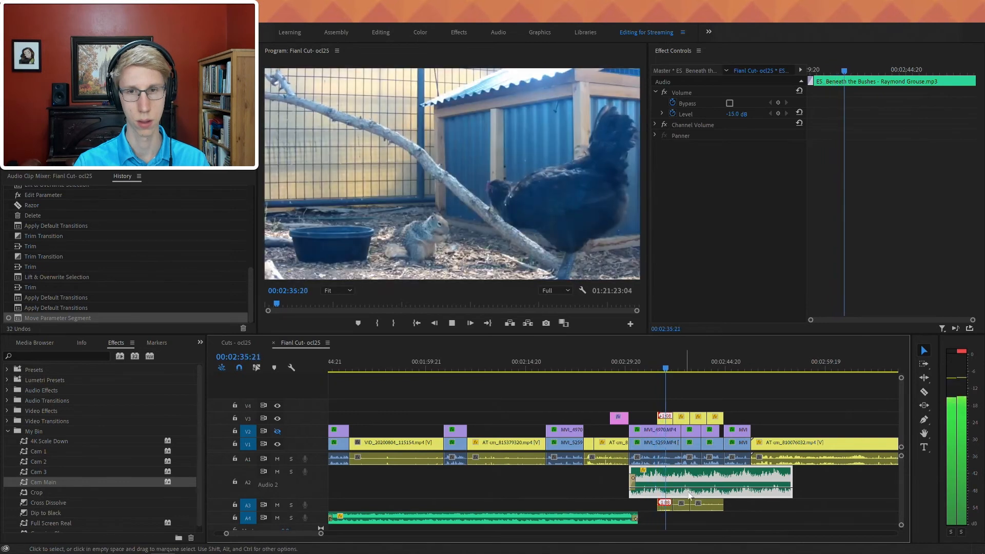
pyautogui.press('space')
pyautogui.click(740, 113)
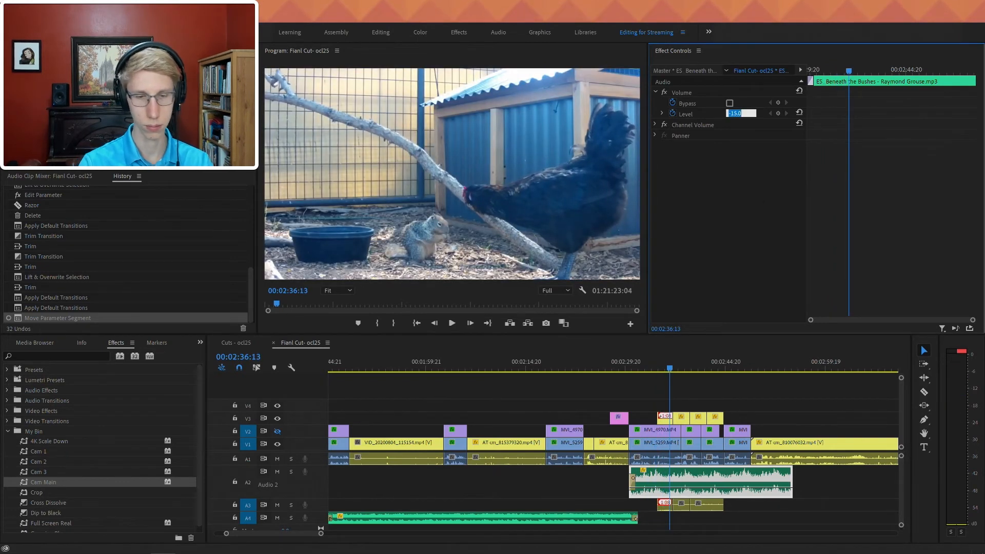
pyautogui.write('-25')
pyautogui.press('Return')
pyautogui.press('space')
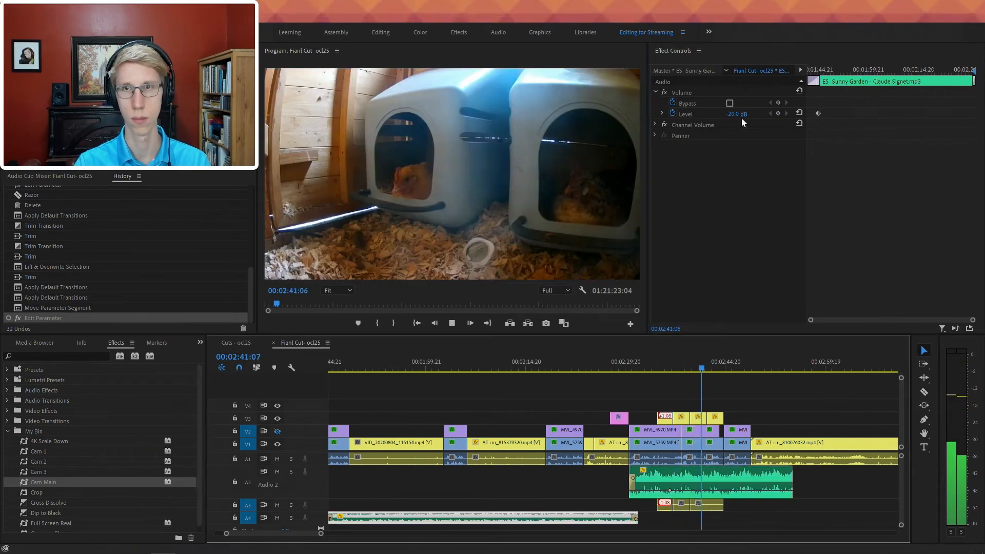
pyautogui.click(773, 515)
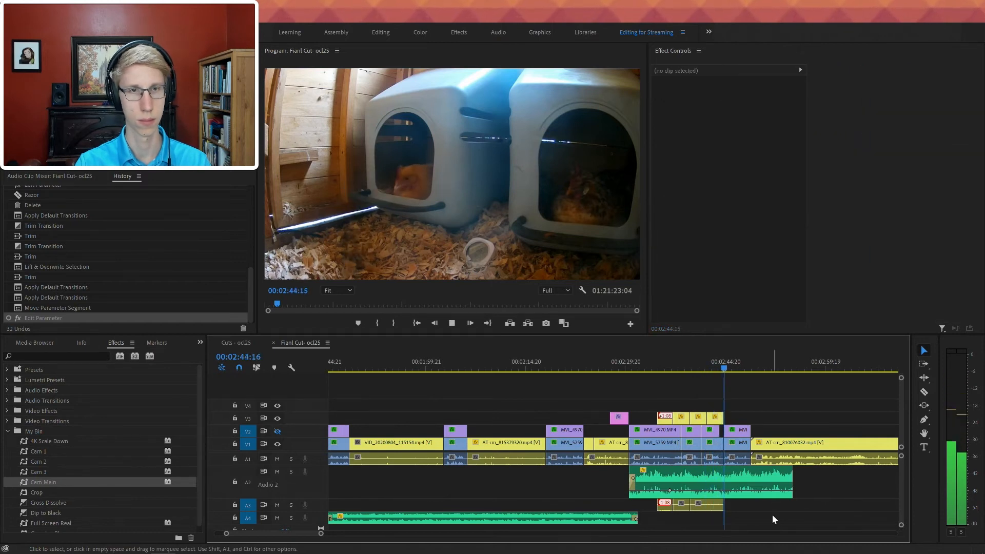
# - Enlarge the last AT-cm_810700840 clip on V3 to a scale of 269.9 and reposition it at 2384.6, 276.9
pyautogui.press('space')
pyautogui.press('=')
pyautogui.press('=')
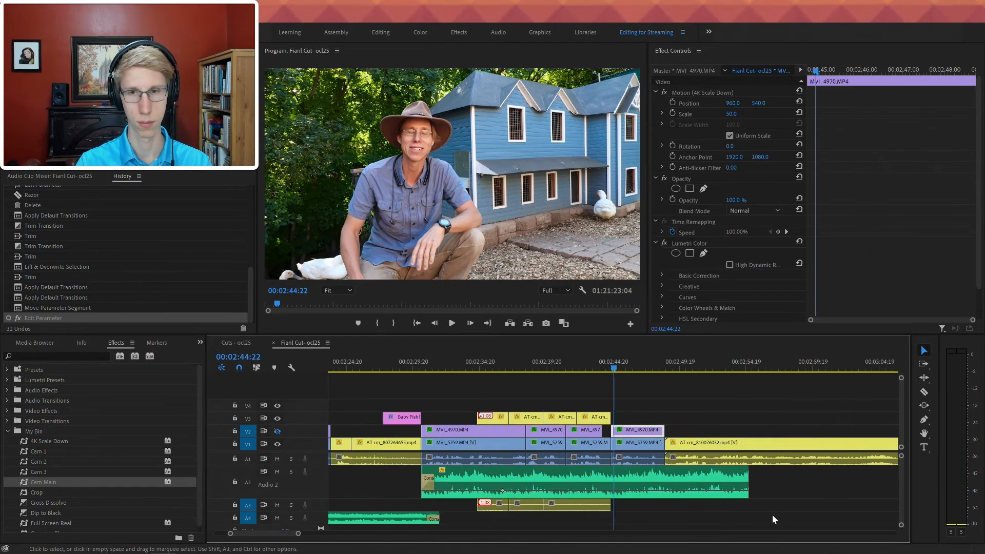
pyautogui.moveTo(574, 367); pyautogui.dragTo(530, 382)
pyautogui.moveTo(593, 424); pyautogui.dragTo(546, 430)
pyautogui.click(558, 420)
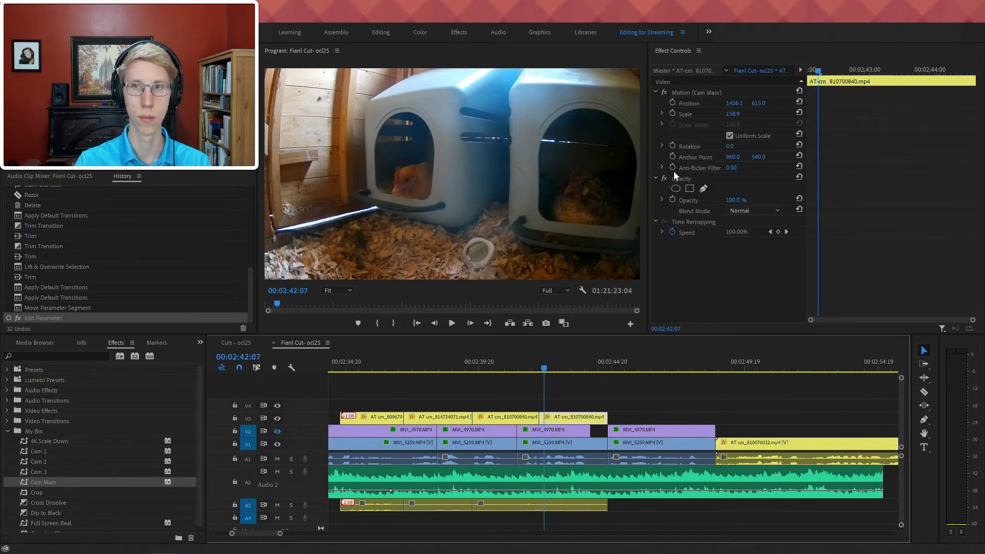
pyautogui.click(746, 93)
pyautogui.moveTo(733, 115); pyautogui.dragTo(790, 114)
pyautogui.moveTo(456, 183); pyautogui.dragTo(636, 117)
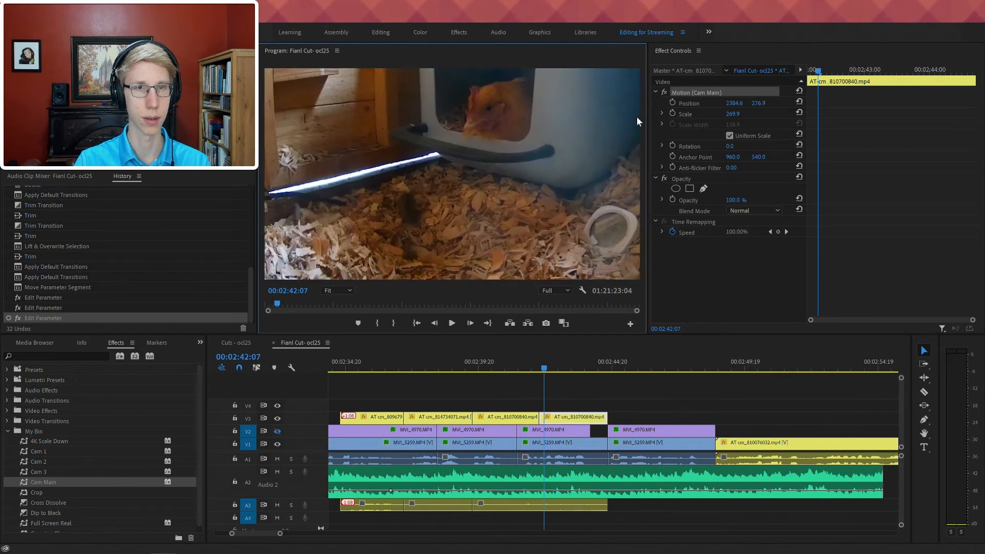
# - Play on past the enlarged nest-box shot and slightly trim the edge of the music clip on A2
pyautogui.press('space')
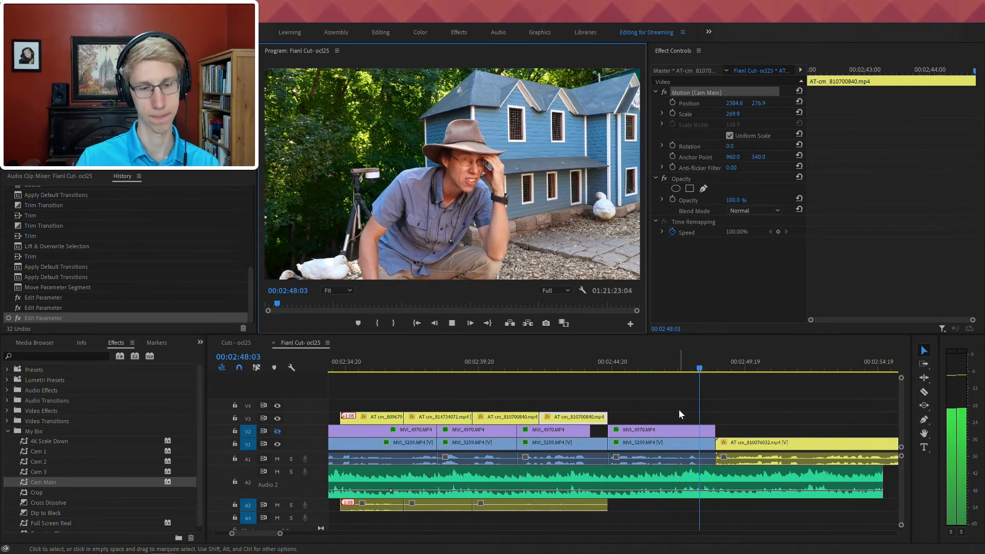
pyautogui.scroll(-1, 692, 465)
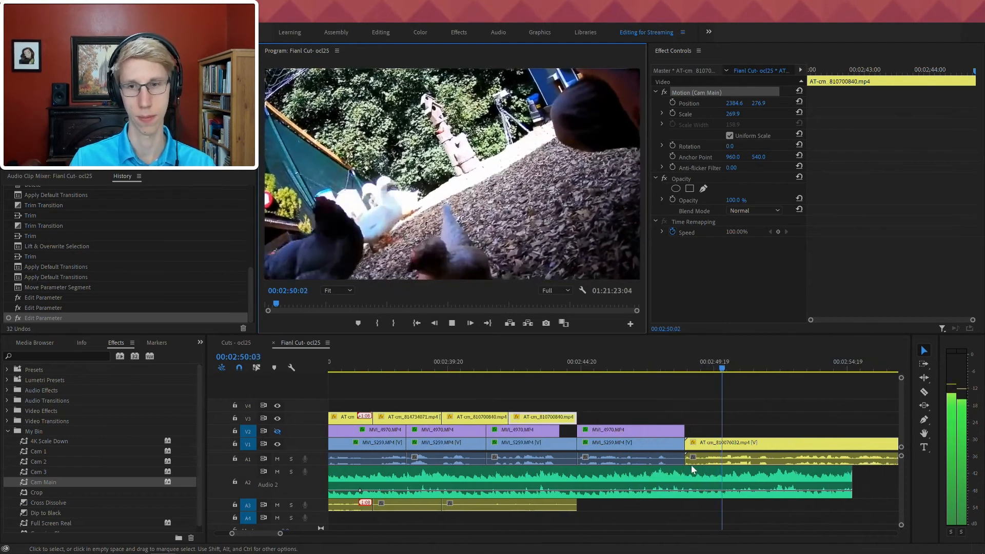
pyautogui.scroll(-2, 692, 467)
pyautogui.click(681, 528)
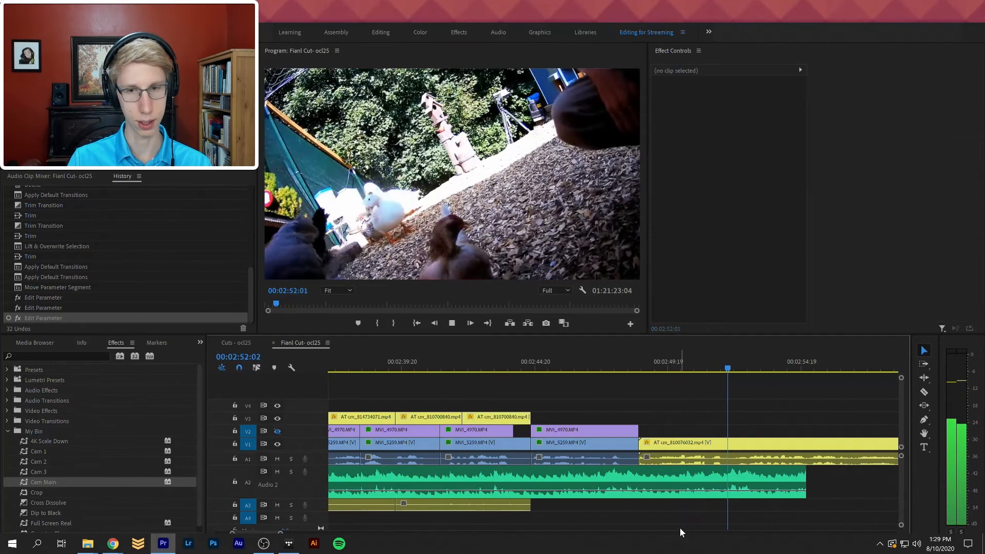
pyautogui.press('-')
pyautogui.press('-')
pyautogui.press('-')
pyautogui.press('space')
pyautogui.moveTo(610, 477); pyautogui.dragTo(617, 477)
# - Play ES_Another Cloud on A2 from about 00:03:29
pyautogui.click(750, 365)
pyautogui.press('space')
pyautogui.press('space')
# - Audition the spare music parked at the far end of A2, playing from about 01:14:53
pyautogui.press('-')
pyautogui.press('-')
pyautogui.press('-')
pyautogui.press('-')
pyautogui.press('-')
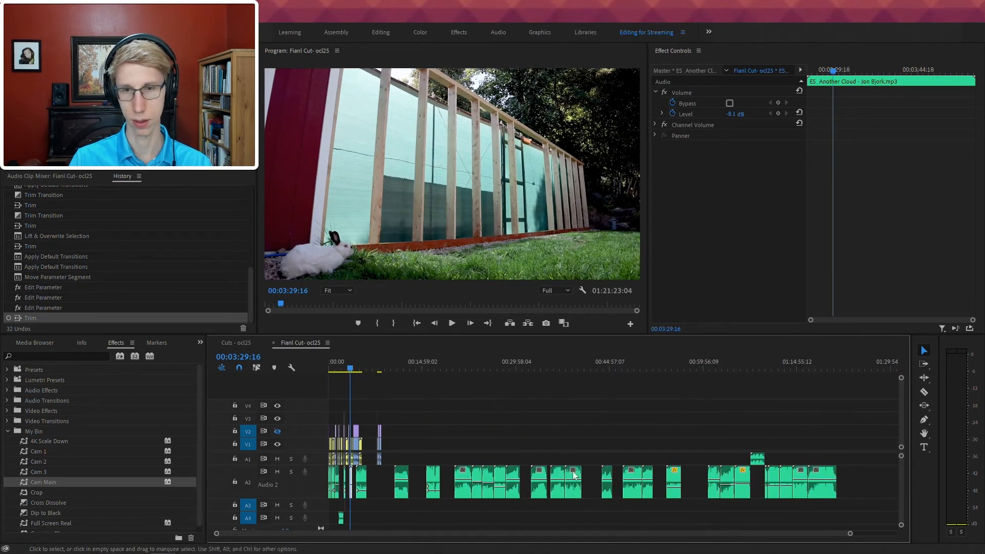
pyautogui.press('space')
pyautogui.click(804, 357)
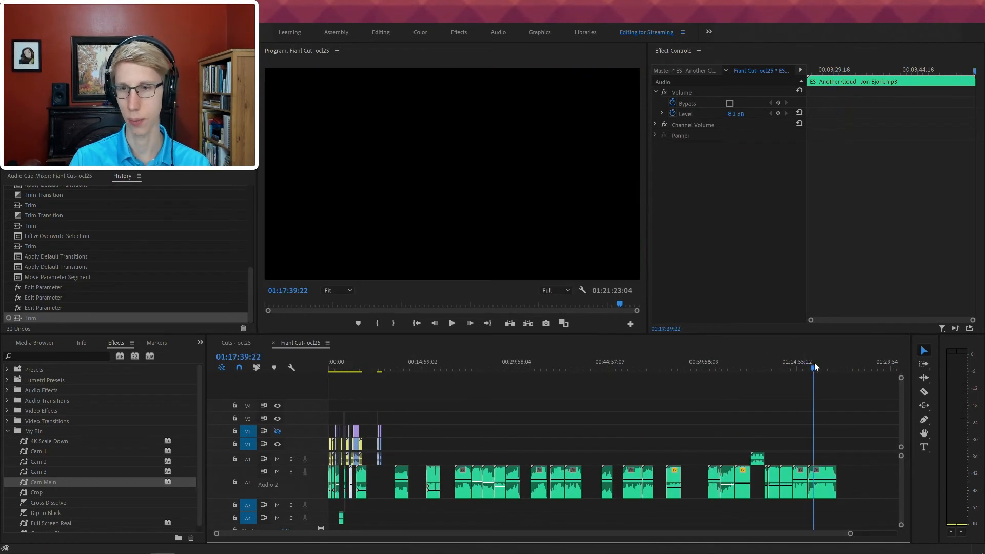
pyautogui.click(803, 366)
pyautogui.click(796, 369)
pyautogui.press('space')
pyautogui.press('=')
pyautogui.press('=')
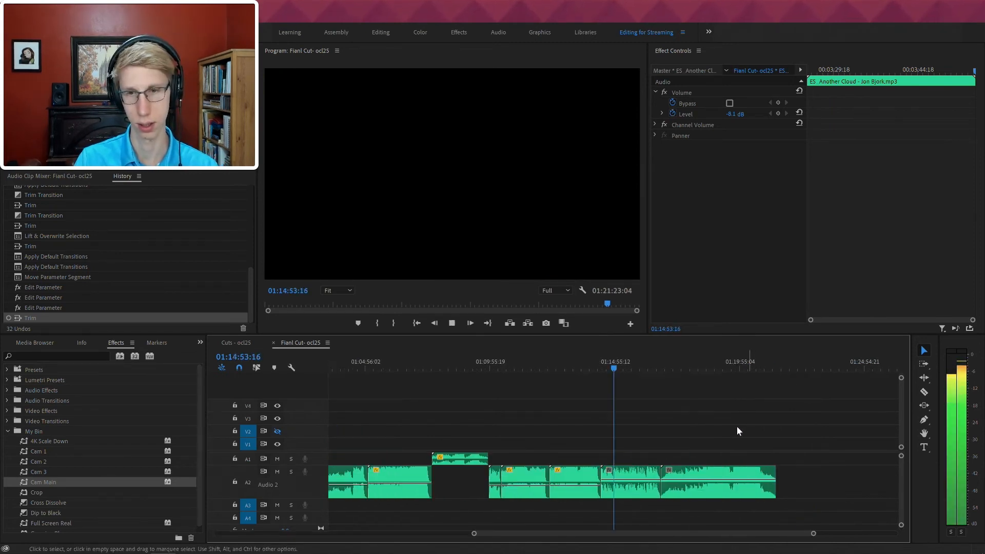
# - Sample the parked music clips backwards from about 01:12:31 to about 01:05:04
pyautogui.moveTo(546, 365); pyautogui.dragTo(555, 367)
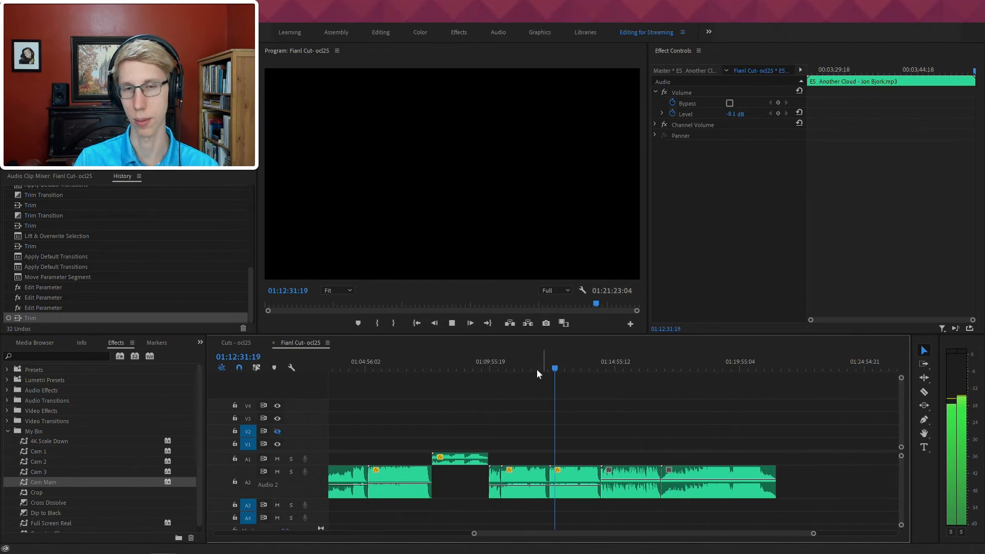
pyautogui.click(513, 368)
pyautogui.click(444, 365)
pyautogui.click(370, 365)
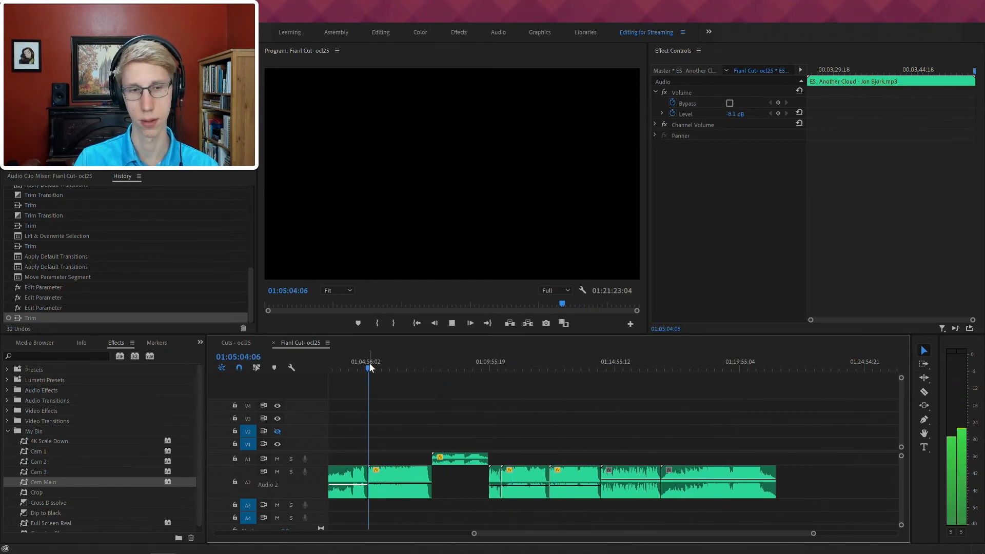
# - Audition the earlier parked A2 tracks, from about 01:02:53 back to the clip at about 00:54:48
pyautogui.scroll(3, 408, 408)
pyautogui.press('space')
pyautogui.click(408, 365)
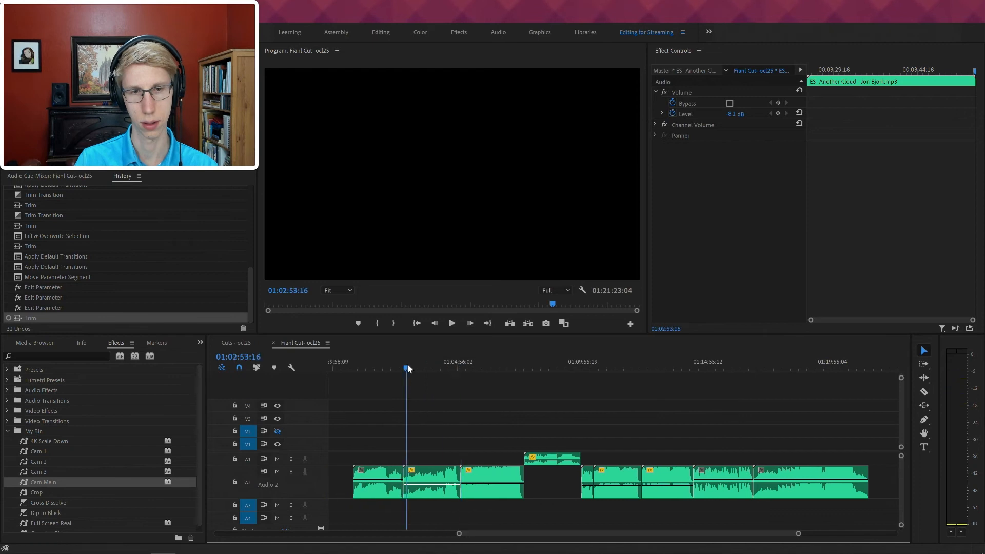
pyautogui.press('-')
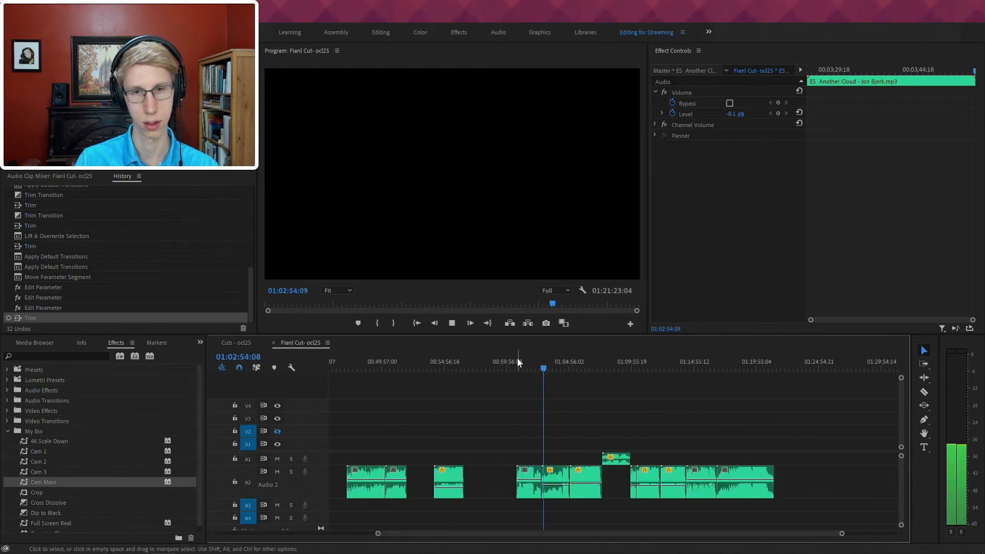
pyautogui.click(550, 362)
pyautogui.click(520, 365)
pyautogui.click(443, 362)
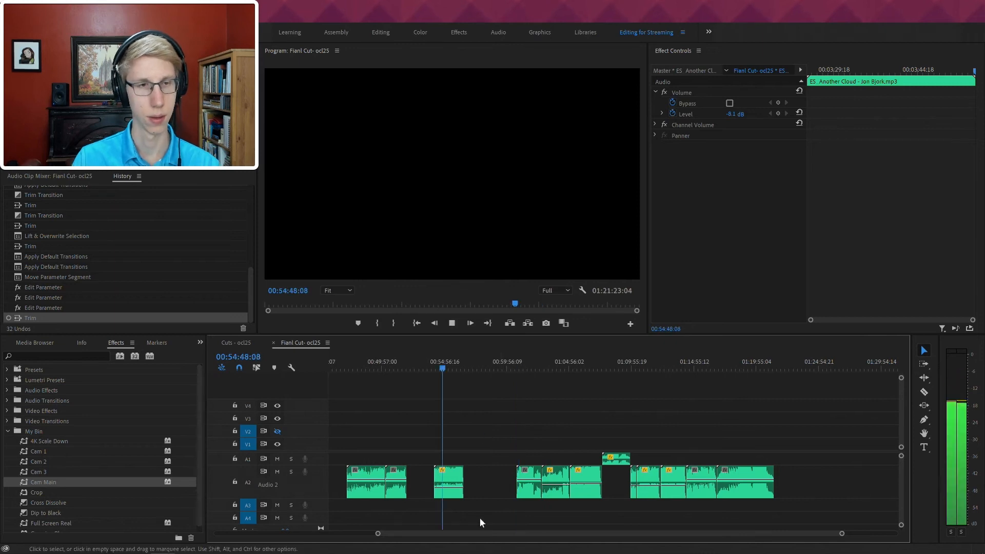
pyautogui.press('space')
# - Switch to the File Explorer window with the scratch search and go back to the main Music folder
pyautogui.scroll(3, 407, 451)
pyautogui.moveTo(88, 544)
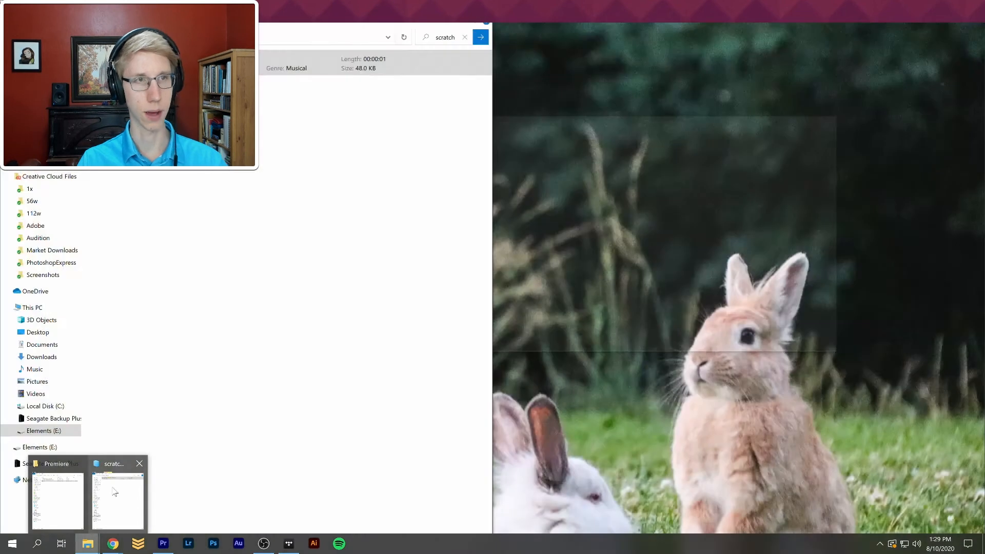
pyautogui.click(115, 493)
pyautogui.click(205, 281)
pyautogui.hotkey('alt', 'Left')
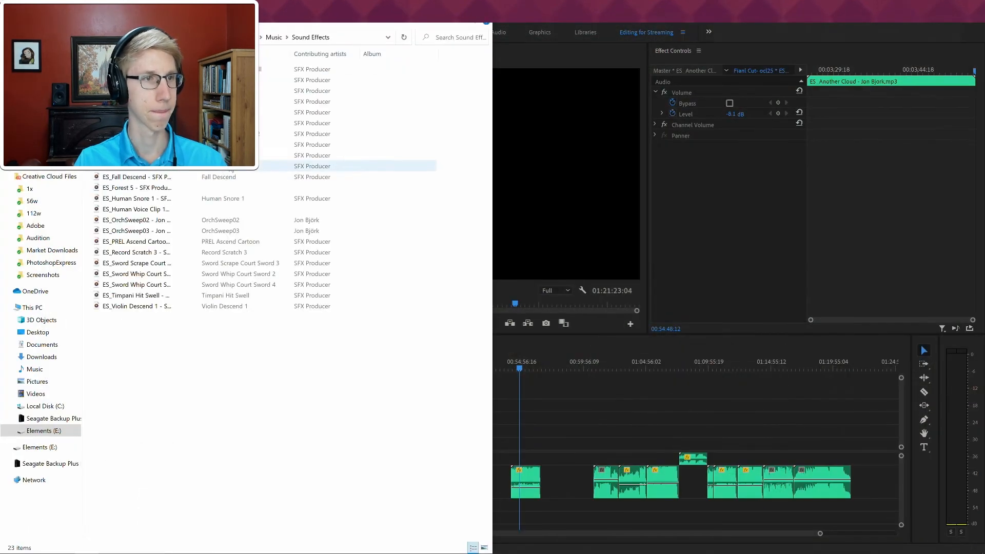
pyautogui.hotkey('alt', 'Left')
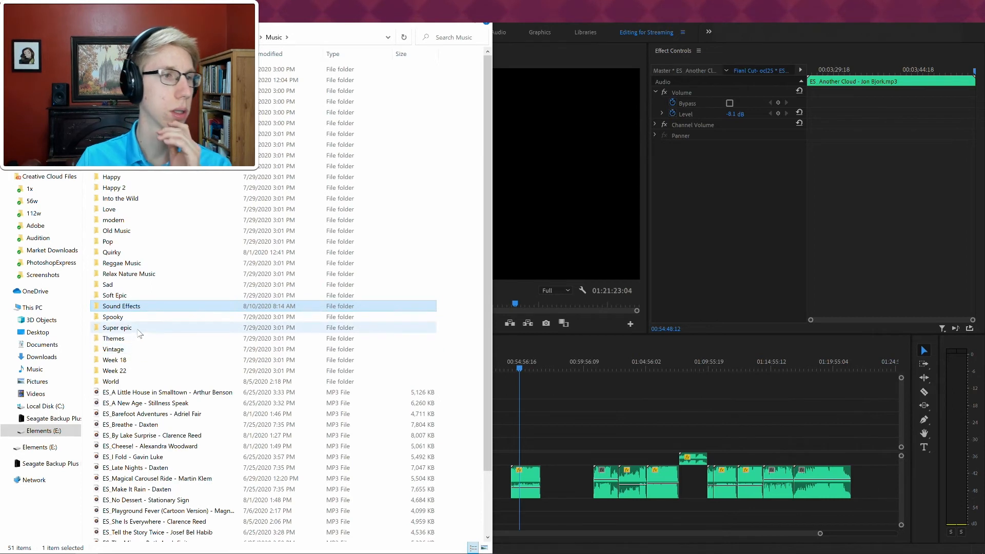
# - Preview the Stationary Sign track in the Quirky music folder and place it on A1 at about 00:57:00 in the sequence
pyautogui.doubleClick(143, 252)
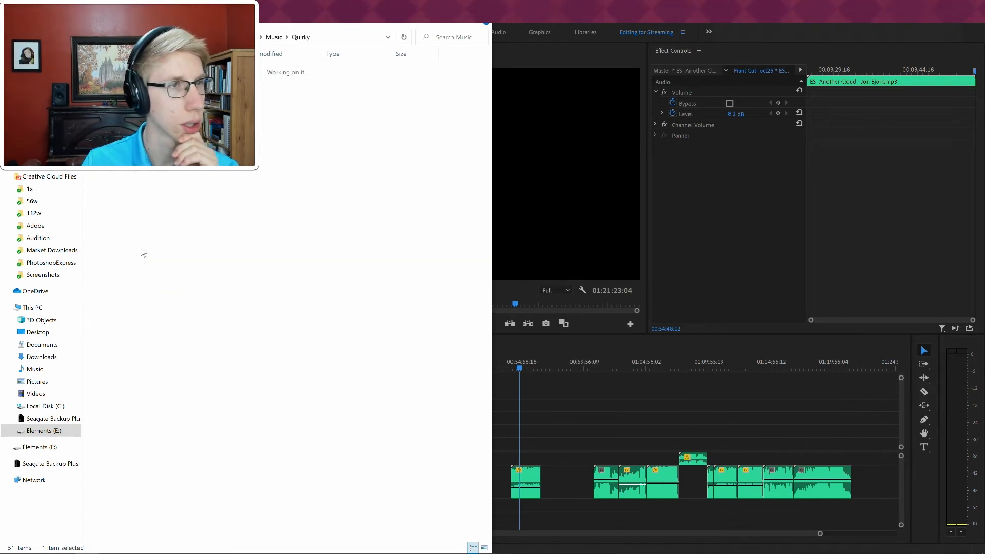
pyautogui.doubleClick(143, 69)
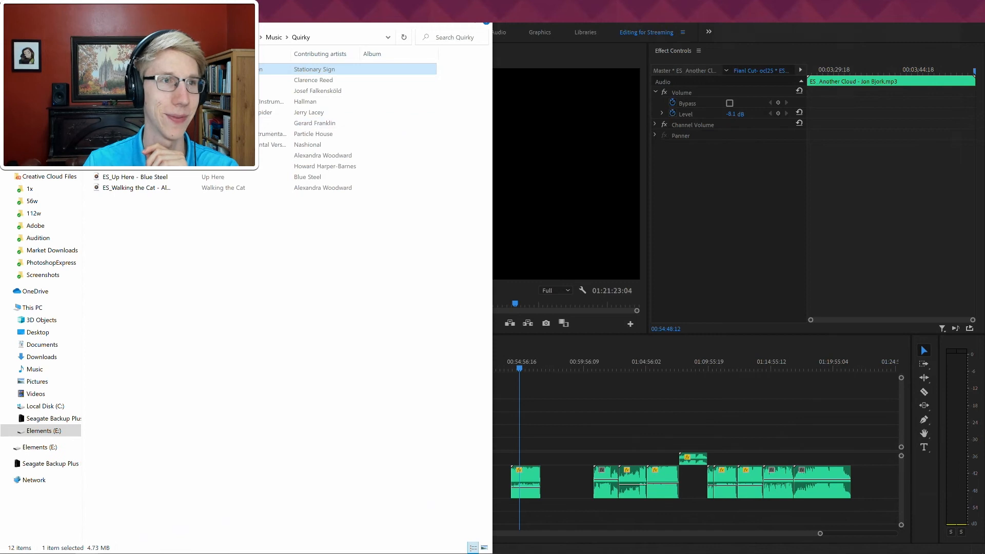
pyautogui.moveTo(334, 69); pyautogui.dragTo(558, 432)
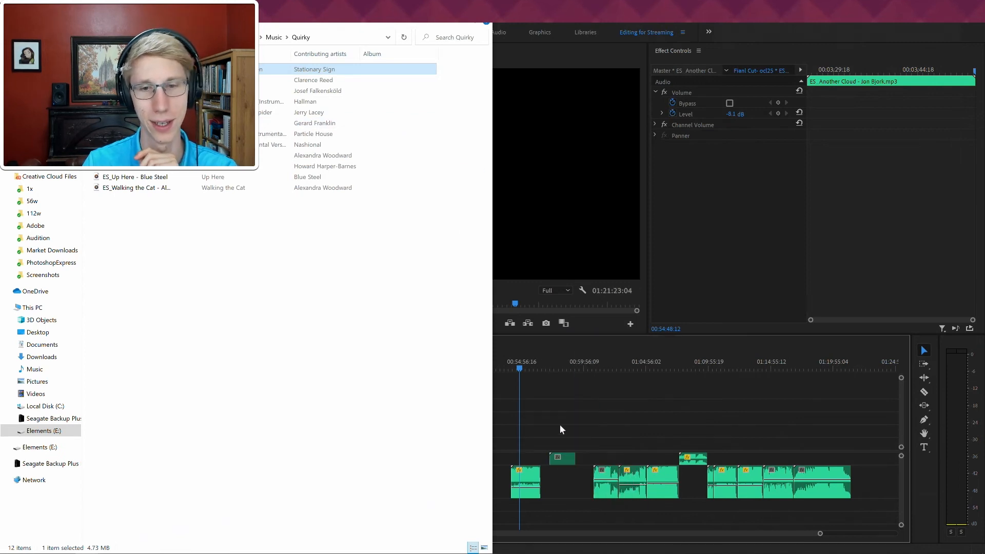
pyautogui.click(559, 447)
pyautogui.scroll(2, 505, 471)
pyautogui.moveTo(605, 464); pyautogui.dragTo(603, 464)
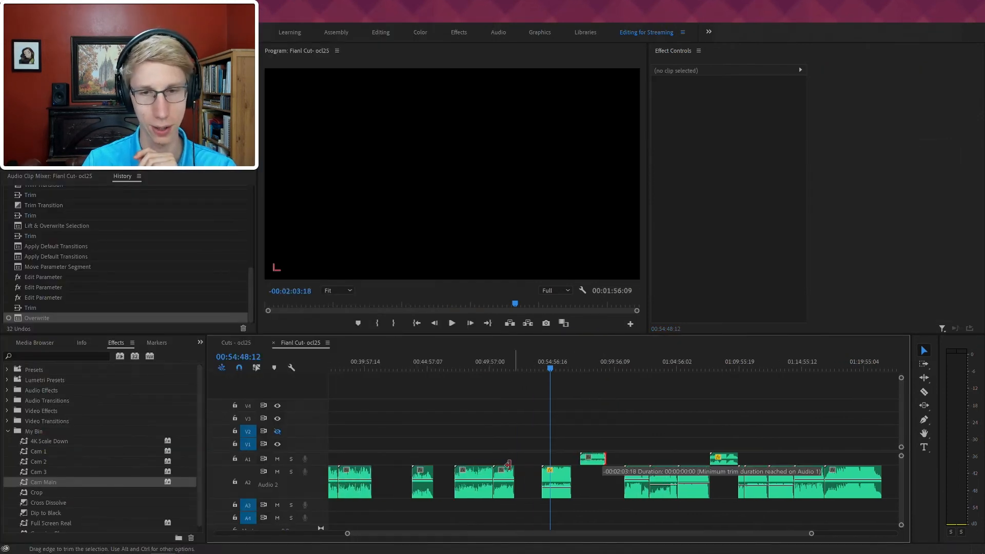
pyautogui.hotkey('ctrl', 'shift', 'k')
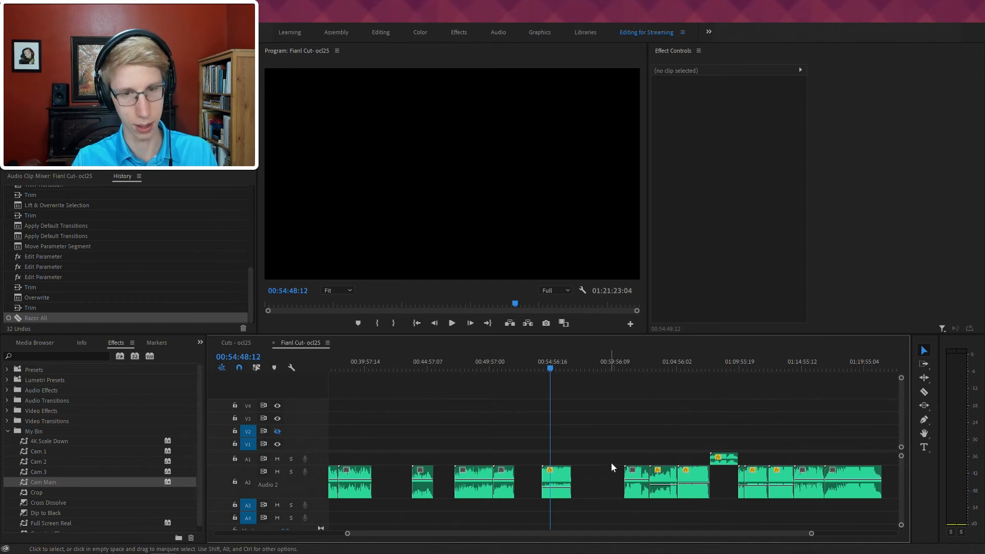
pyautogui.hotkey('ctrl', 'z')
pyautogui.hotkey('ctrl', 'z')
# - Copy the Another Fried Chicken music clip and place the copy on A4 starting at about 00:02:44
pyautogui.click(595, 461)
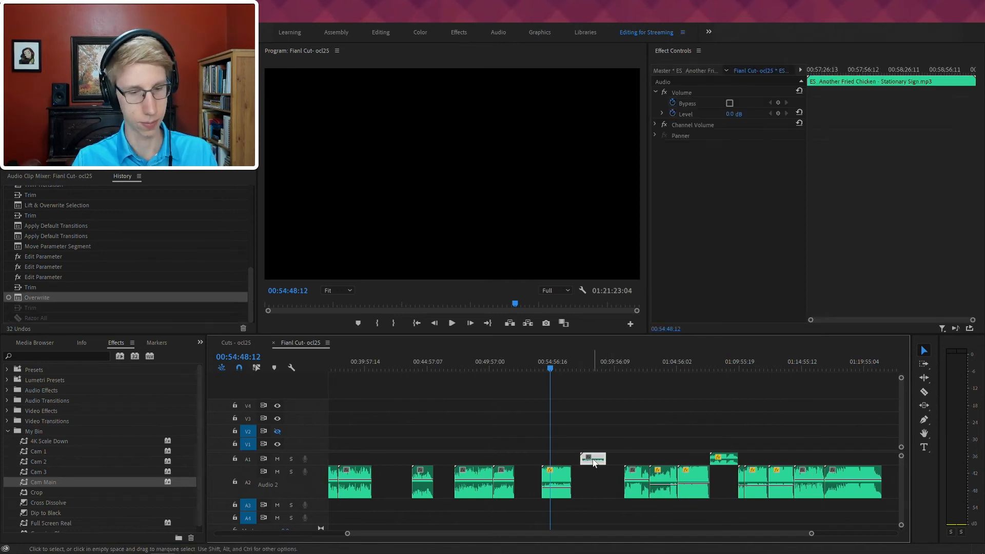
pyautogui.scroll(15, 528, 451)
pyautogui.moveTo(400, 361); pyautogui.dragTo(420, 361)
pyautogui.hotkey('ctrl', 'v')
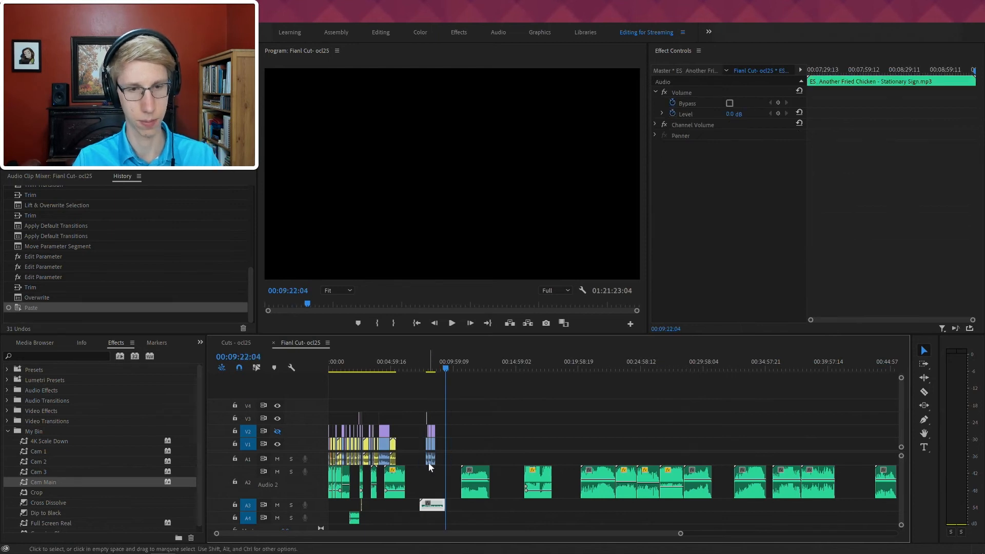
pyautogui.press('=')
pyautogui.press('=')
pyautogui.scroll(3, 510, 475)
pyautogui.moveTo(654, 505); pyautogui.dragTo(425, 521)
pyautogui.press('=')
pyautogui.press('=')
pyautogui.press('=')
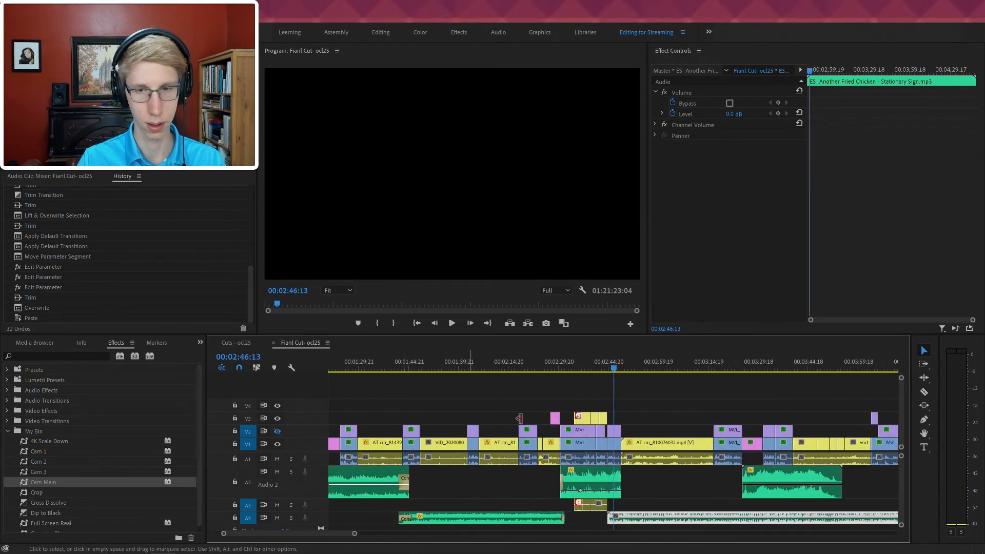
# - Play from the start of the Another Fried Chicken clip and set its volume level to -25 dB
pyautogui.press('space')
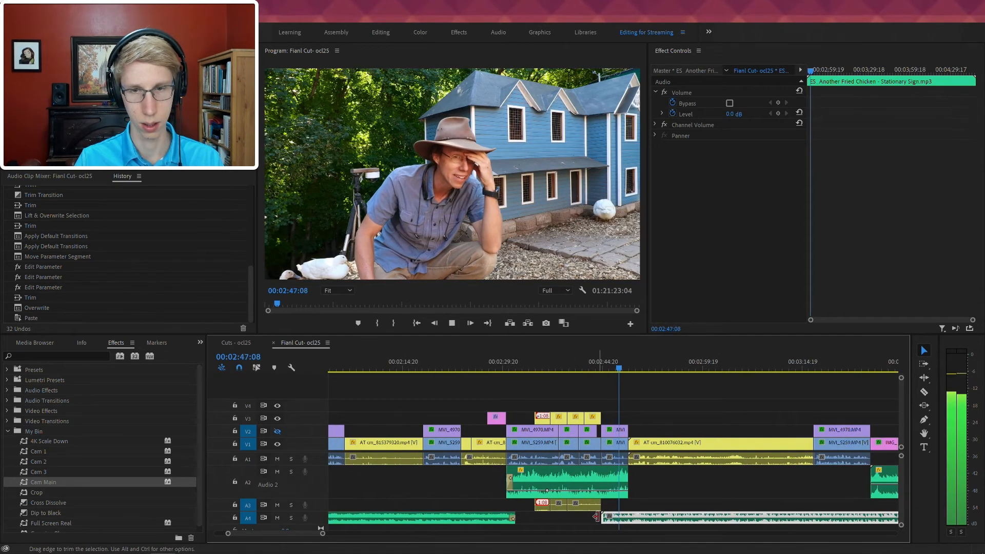
pyautogui.rightClick(611, 513)
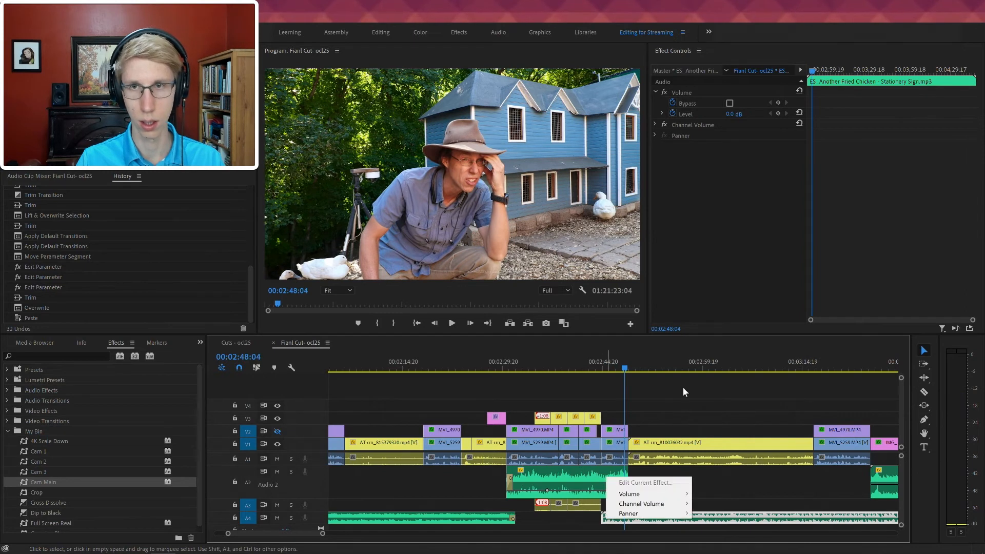
pyautogui.click(735, 123)
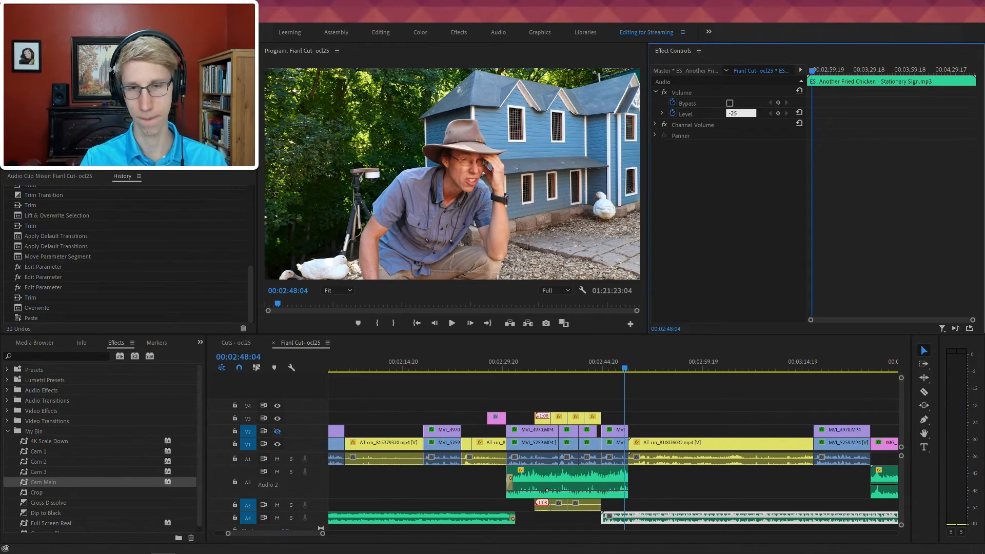
pyautogui.write('-25')
pyautogui.press('Return')
# - Trim the end of the A2 music to about 00:02:45, fade it out with the default transition and play the handover
pyautogui.moveTo(627, 482); pyautogui.dragTo(607, 478)
pyautogui.rightClick(607, 477)
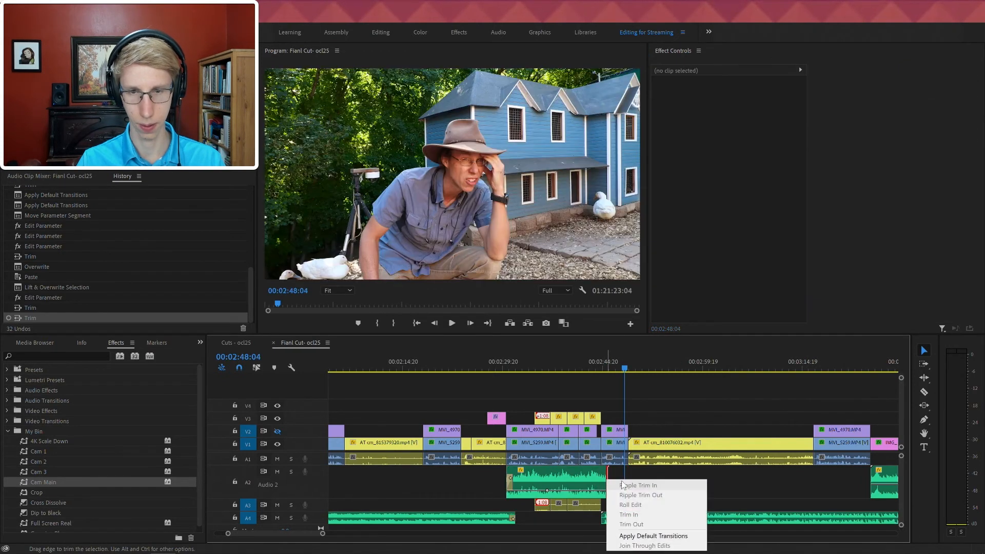
pyautogui.click(653, 533)
pyautogui.click(602, 365)
pyautogui.press('space')
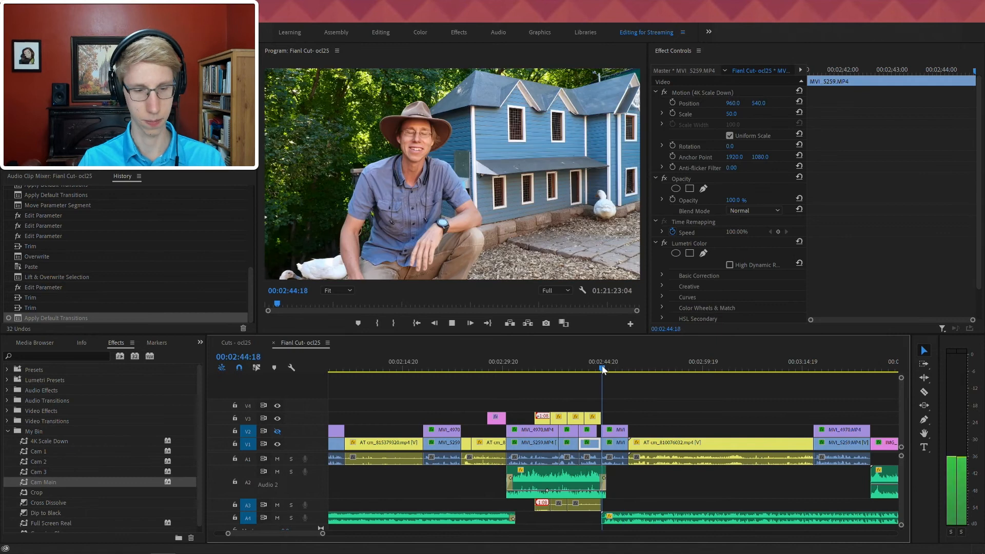
pyautogui.press('=')
pyautogui.press('=')
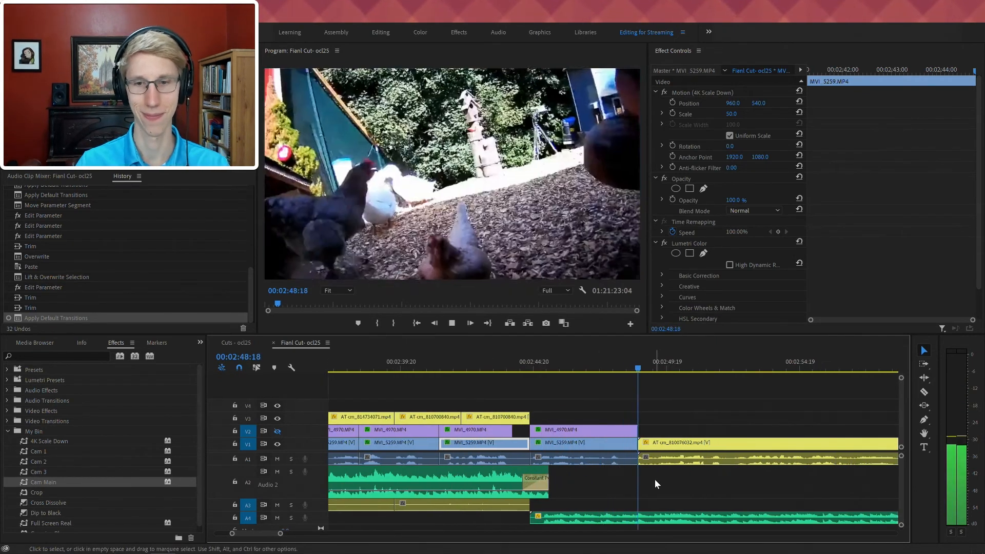
pyautogui.press('-')
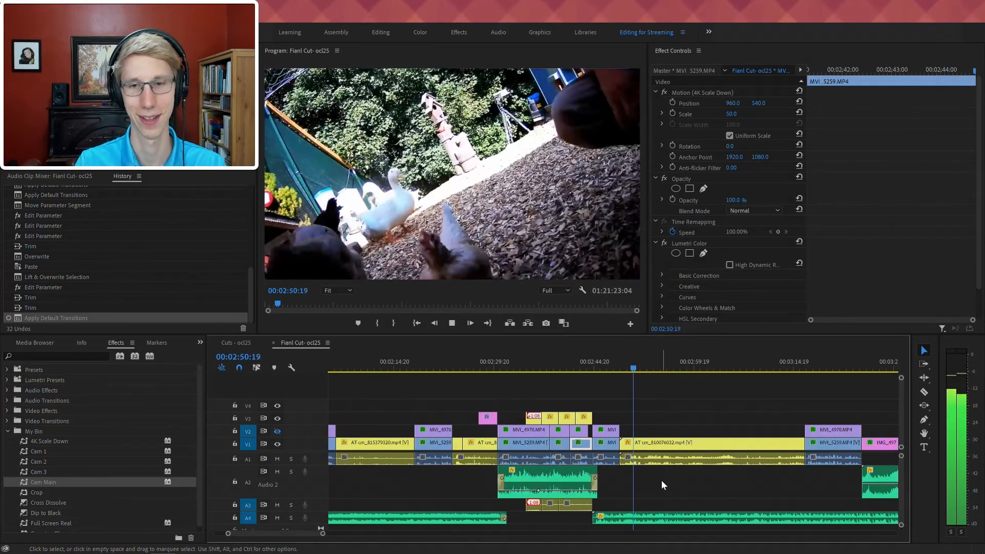
# - Keyframe the A4 music's volume so it rises to -13.3 dB around the start of the AT-cm_810076032 clip
pyautogui.press('=')
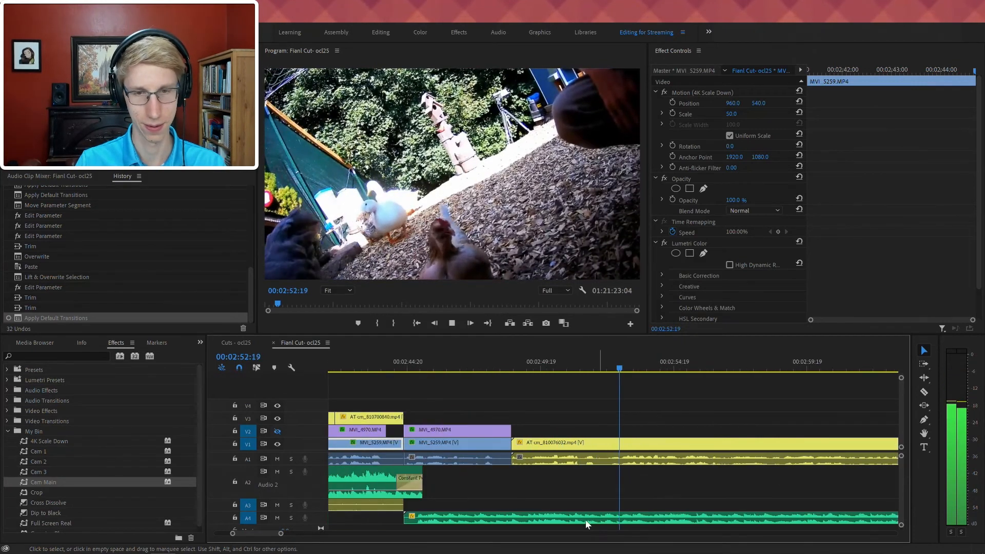
pyautogui.doubleClick(309, 518)
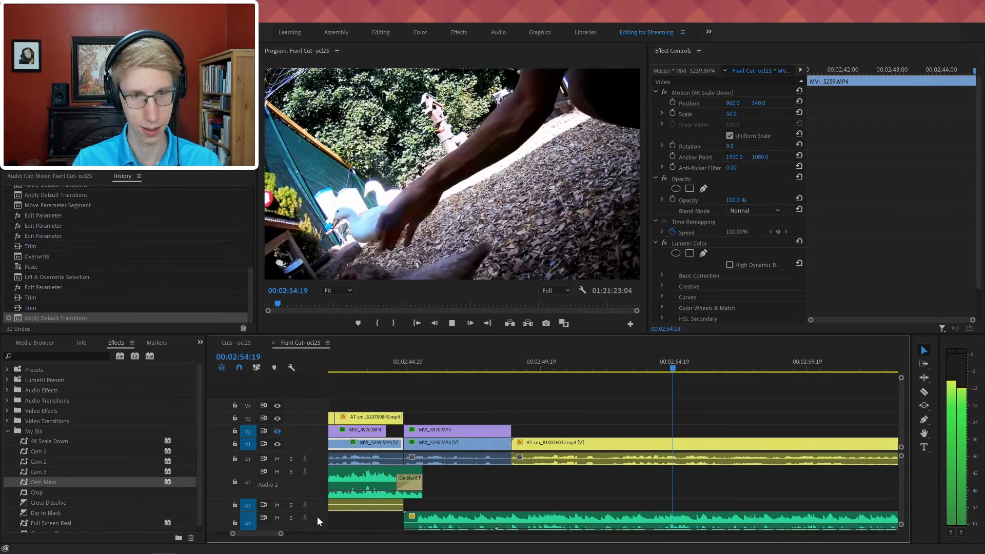
pyautogui.press('p')
pyautogui.click(530, 526)
pyautogui.moveTo(531, 526); pyautogui.dragTo(532, 526)
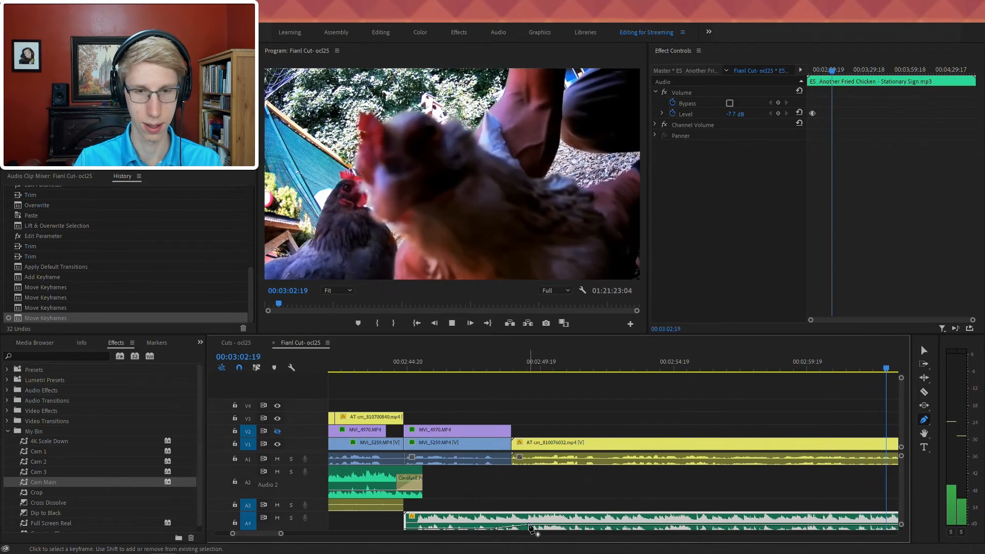
pyautogui.press('-')
pyautogui.press('-')
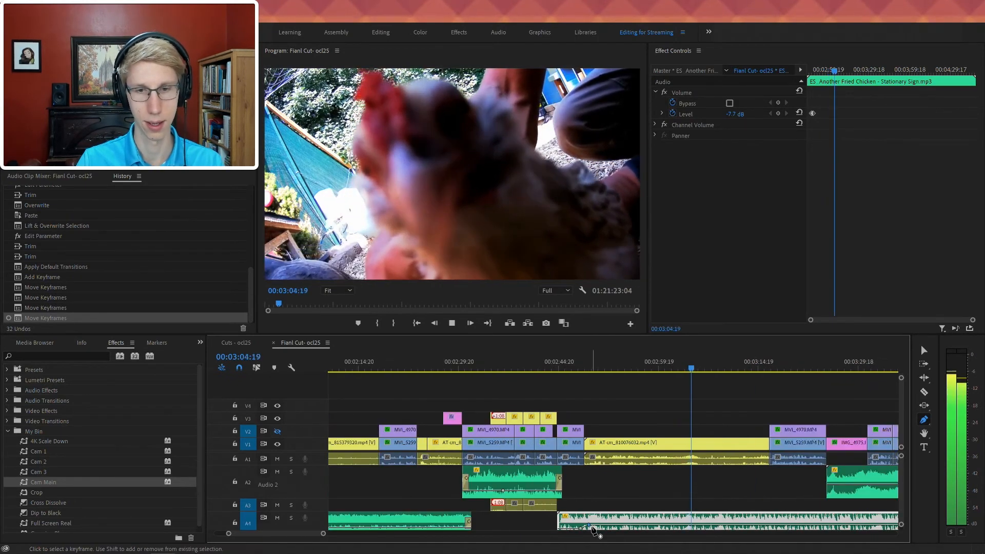
pyautogui.moveTo(590, 525); pyautogui.dragTo(614, 530)
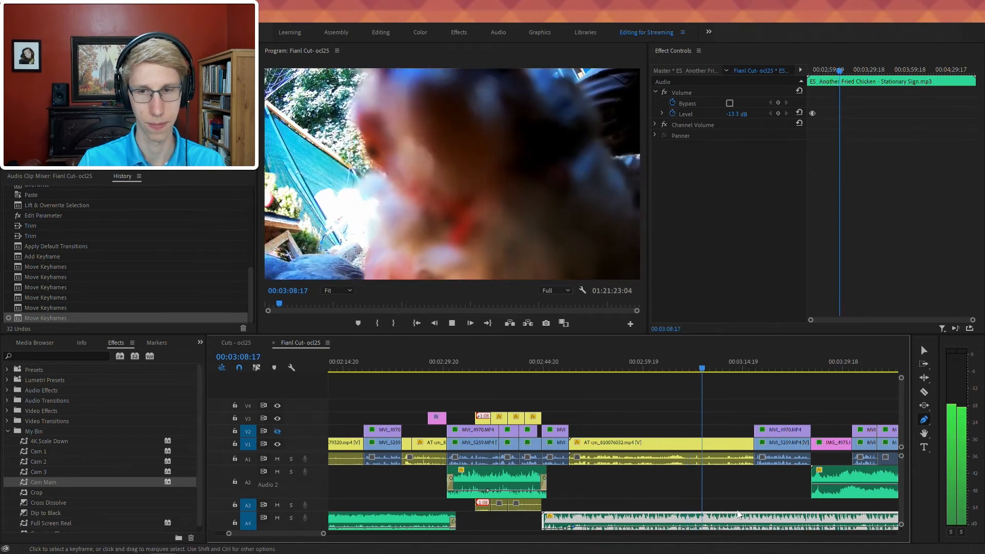
# - Cut the A4 music at about 00:03:19 and delete the part after the cut
pyautogui.scroll(-5, 618, 525)
pyautogui.press('v')
pyautogui.press('c')
pyautogui.click(603, 518)
pyautogui.press('v')
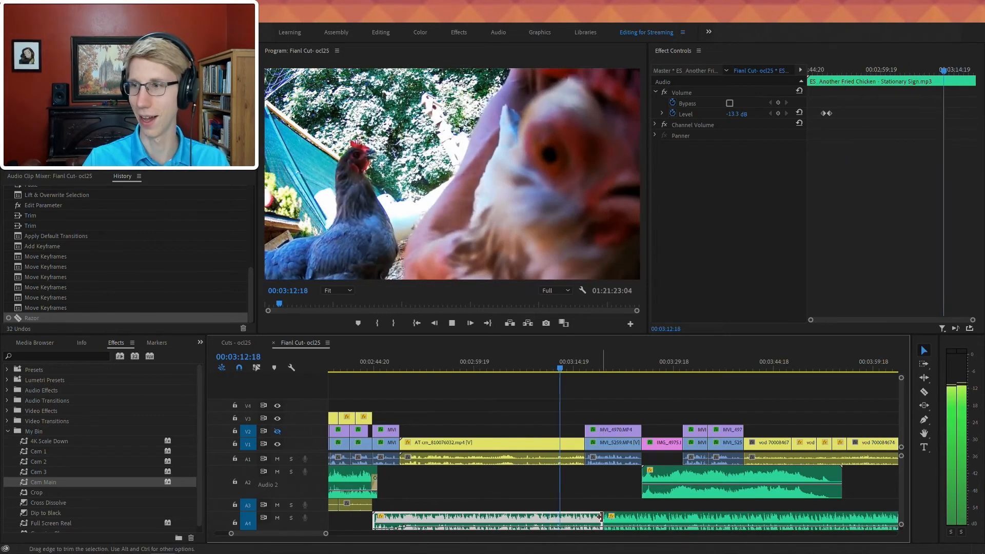
pyautogui.click(628, 517)
pyautogui.press('Delete')
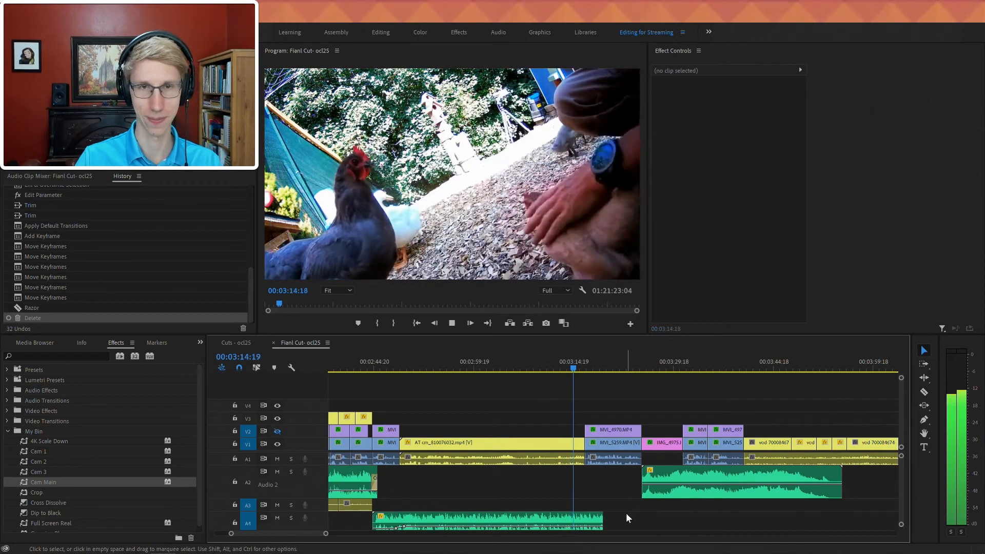
# - End the A4 music just past the AT-cm_810076032 clip, at about 00:03:17, with the default transition as fade-out
pyautogui.moveTo(602, 524); pyautogui.dragTo(588, 529)
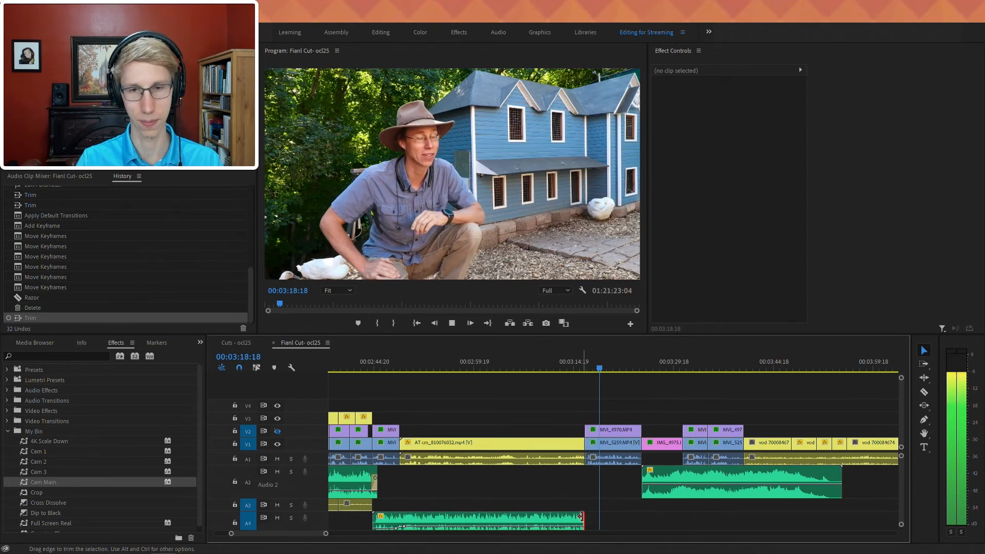
pyautogui.rightClick(582, 517)
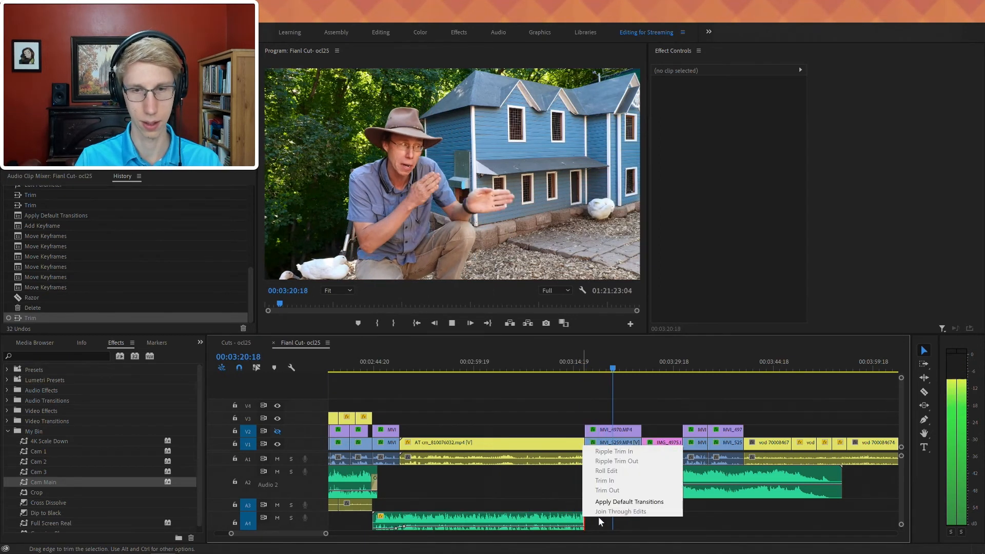
pyautogui.press('Escape')
pyautogui.moveTo(582, 518); pyautogui.dragTo(599, 521)
pyautogui.rightClick(599, 521)
pyautogui.click(639, 505)
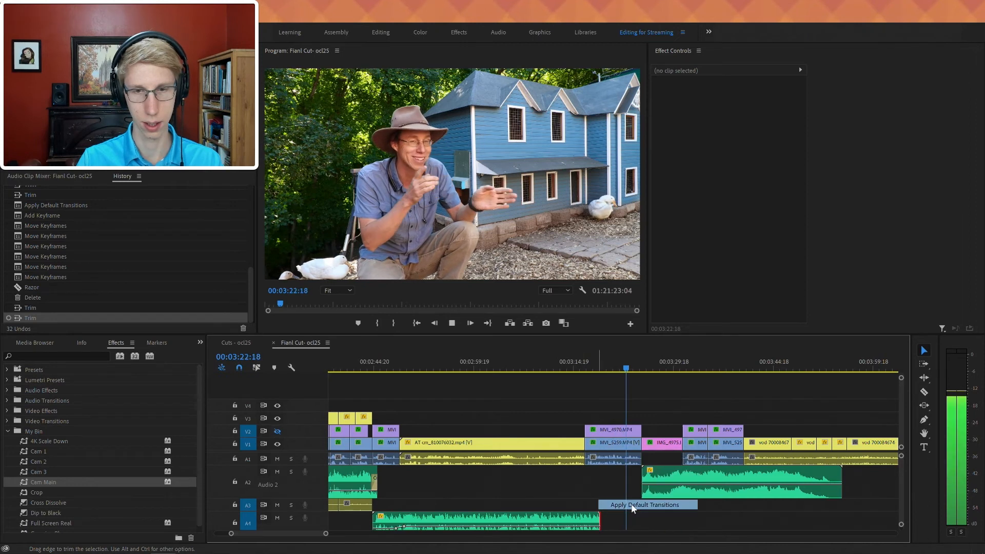
pyautogui.moveTo(596, 515); pyautogui.dragTo(585, 519)
# - Move the Another Cloud clip on A2 to start where the AT-cm_810076032 clip ends and fade it in with the default transition
pyautogui.moveTo(677, 473); pyautogui.dragTo(621, 472)
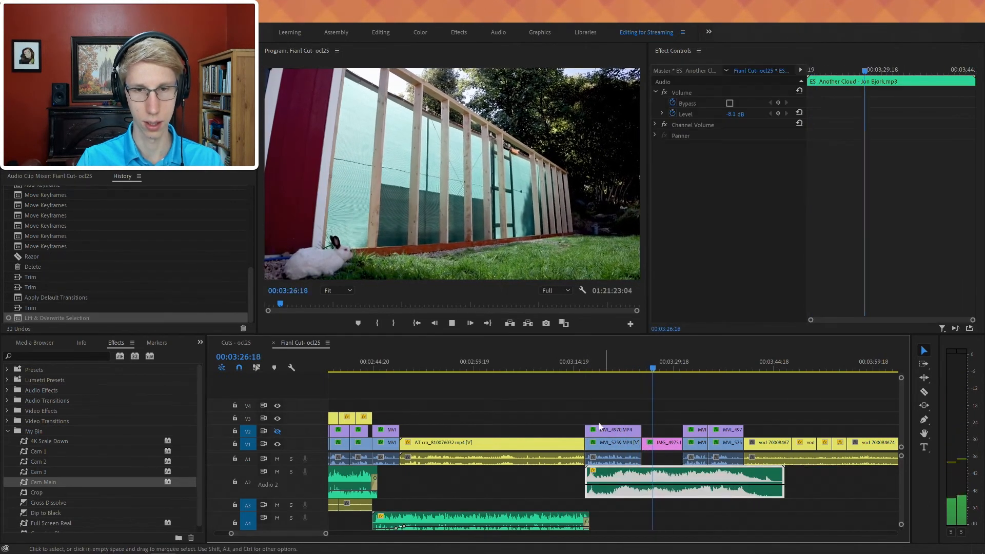
pyautogui.click(578, 368)
pyautogui.press('space')
pyautogui.press('=')
pyautogui.press('=')
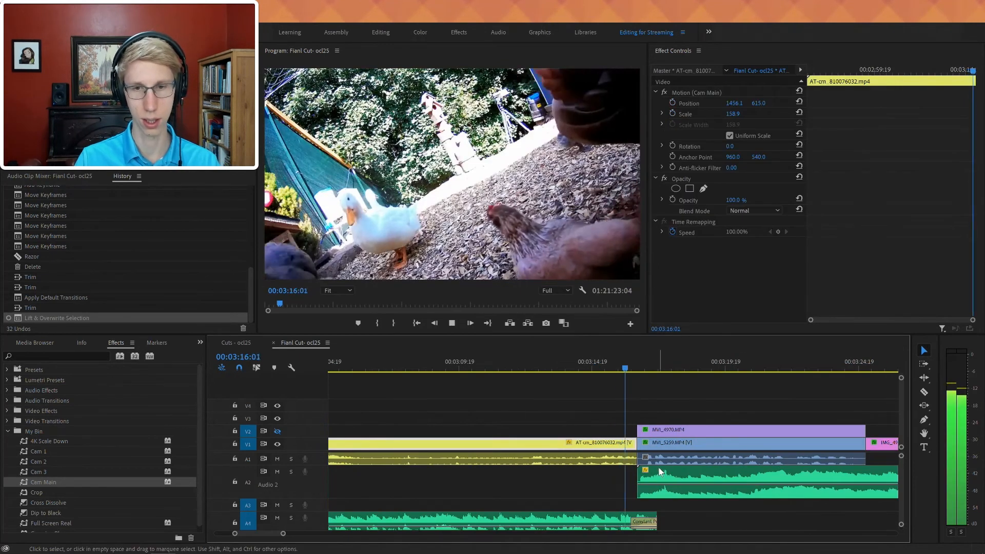
pyautogui.rightClick(638, 475)
pyautogui.click(684, 533)
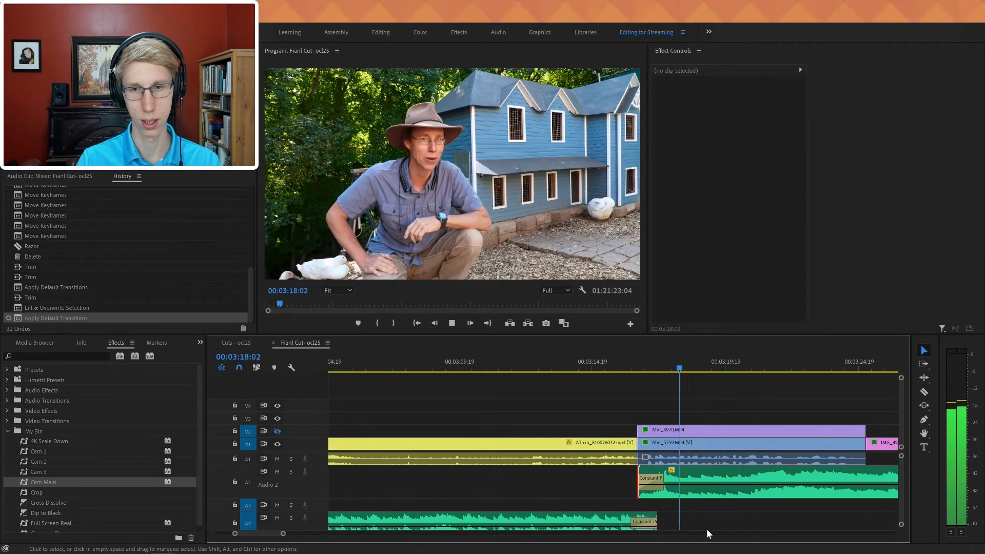
# - Shift the Another Cloud clip slightly earlier to align with the A4 fade-out and add the default transition at the A1 cut
pyautogui.moveTo(676, 472); pyautogui.dragTo(669, 470)
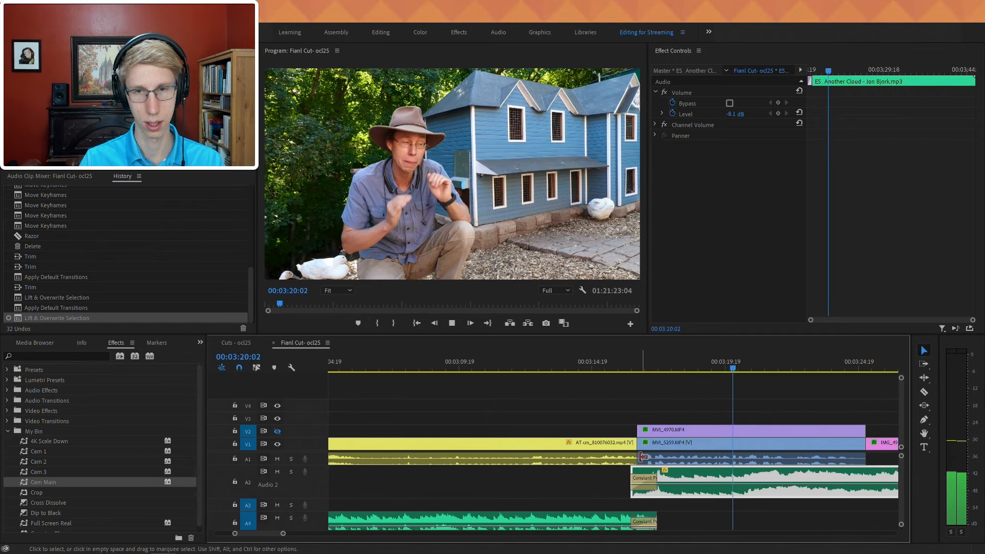
pyautogui.rightClick(636, 456)
pyautogui.click(666, 512)
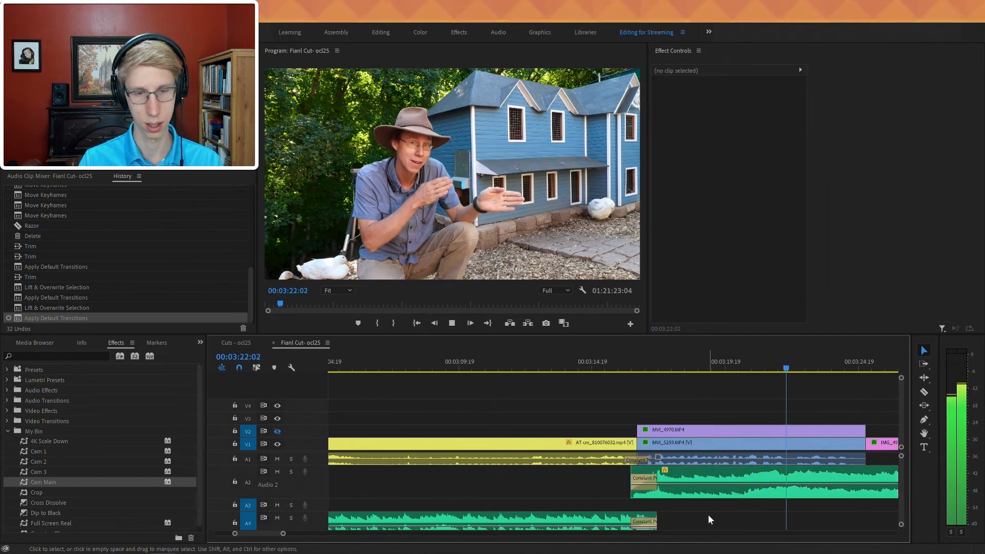
# - Set the Another Cloud clip's volume level to -20 dB
pyautogui.press('-')
pyautogui.click(718, 491)
pyautogui.click(724, 113)
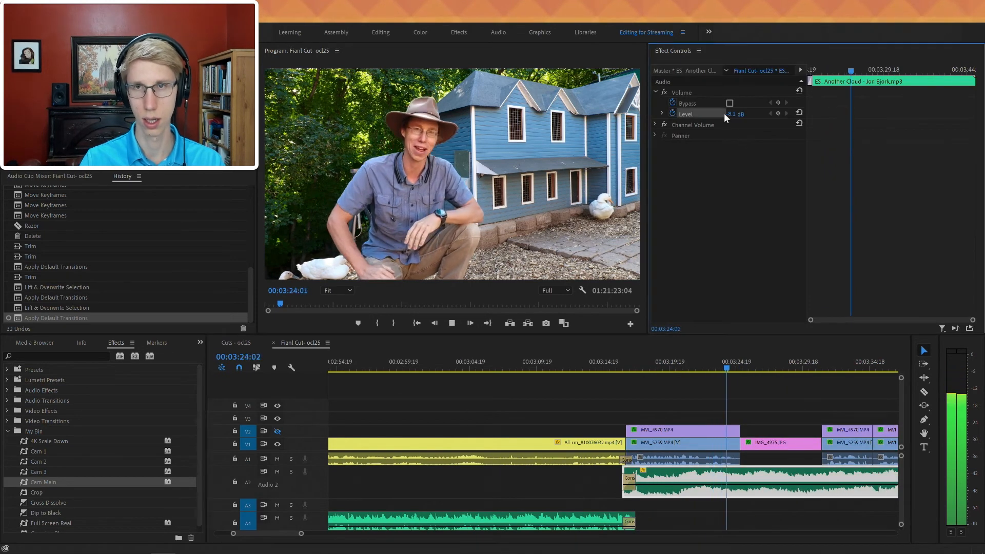
pyautogui.click(728, 114)
pyautogui.write('-20')
pyautogui.press('Return')
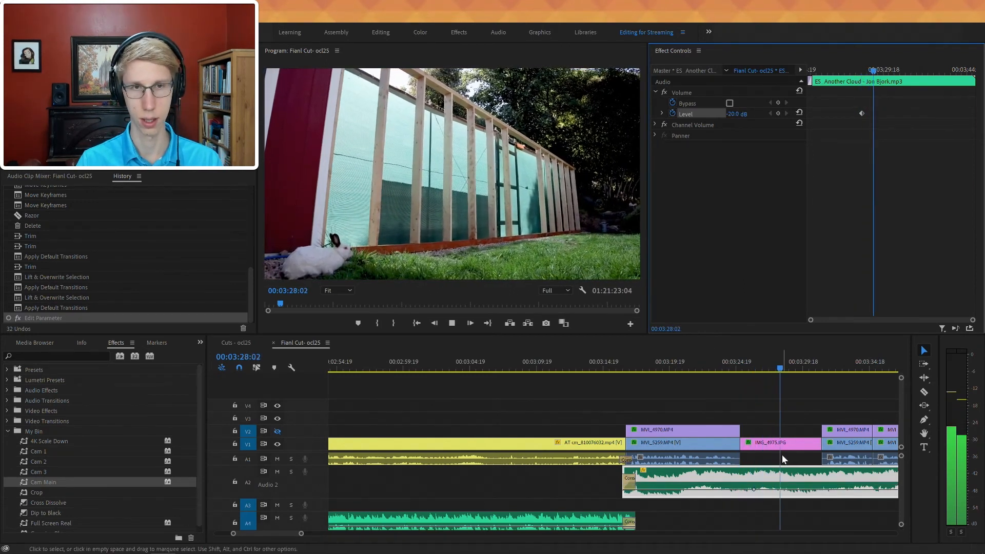
# - Trim the end of the Another Cloud clip to about 00:03:32 and fade it out with the default transition
pyautogui.scroll(-5, 784, 459)
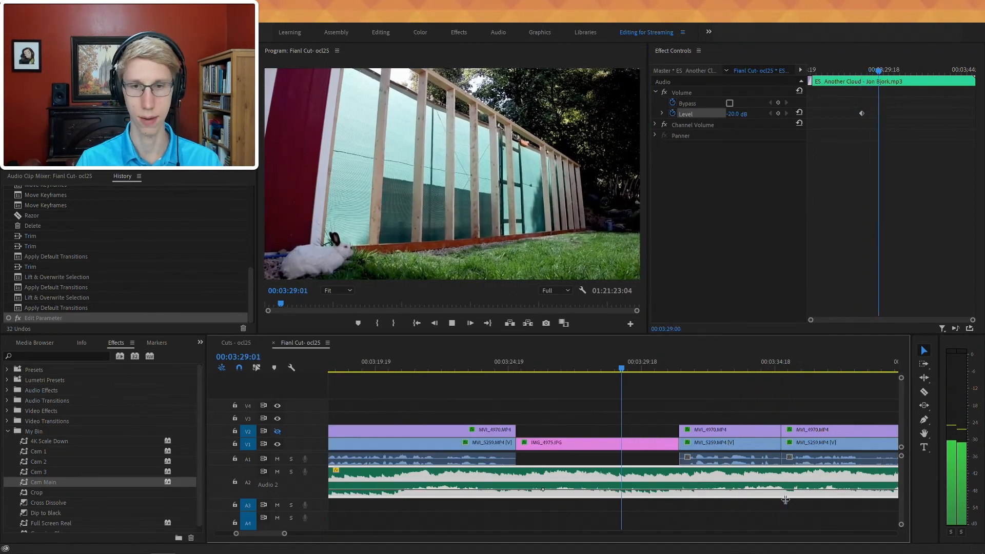
pyautogui.click(677, 501)
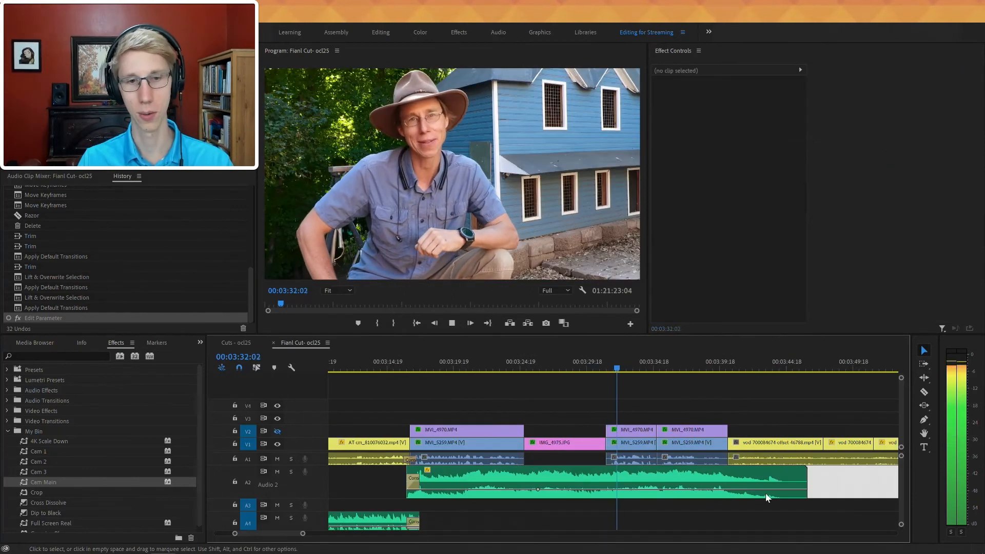
pyautogui.press('-')
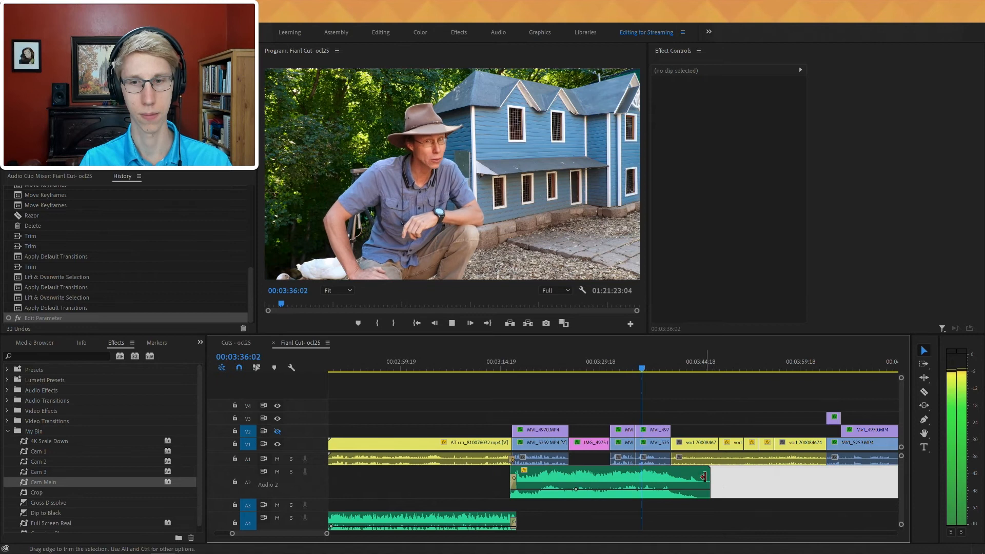
pyautogui.moveTo(651, 480); pyautogui.dragTo(617, 481)
pyautogui.rightClick(617, 479)
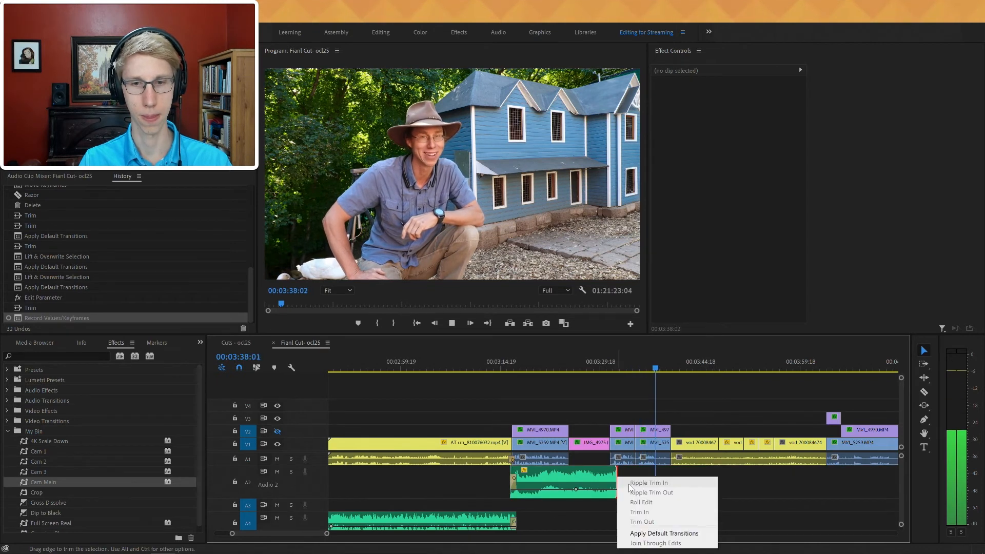
pyautogui.click(672, 532)
# - Select the empty A2 gap after the Another Cloud clip and play on to about 00:03:42
pyautogui.press('-')
pyautogui.click(706, 482)
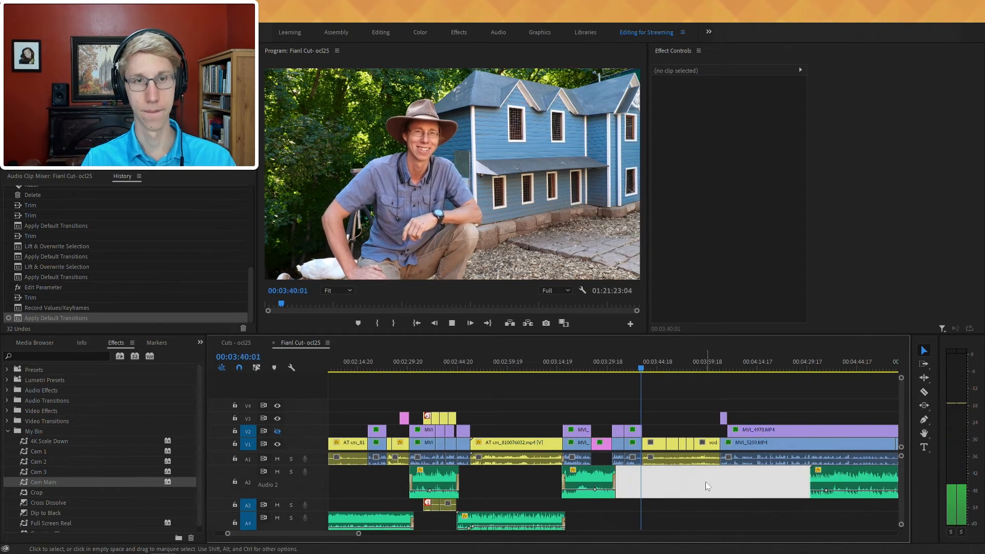
pyautogui.press('-')
pyautogui.press('space')
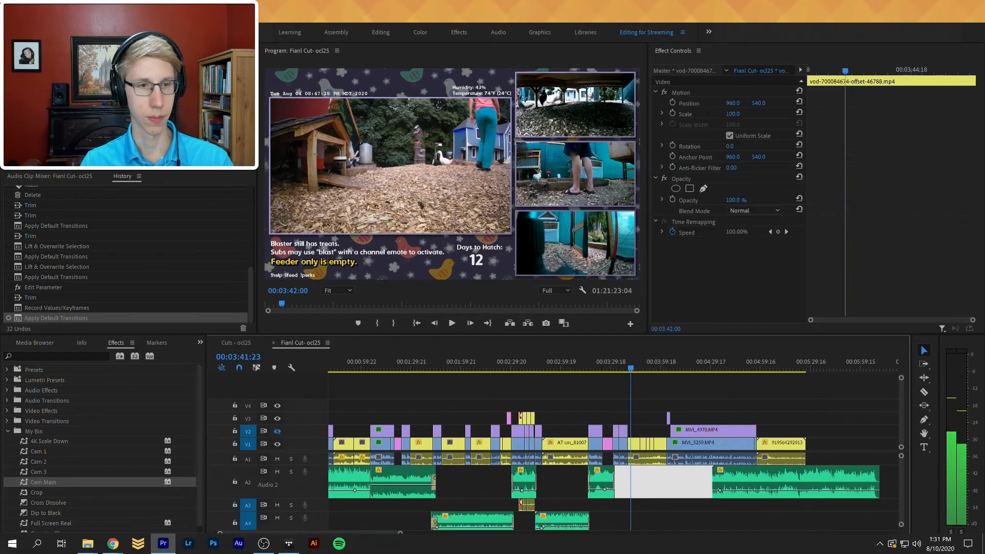
# - Switch to File Explorer and open the Sound Effects folder inside the Music folder
pyautogui.moveTo(113, 544)
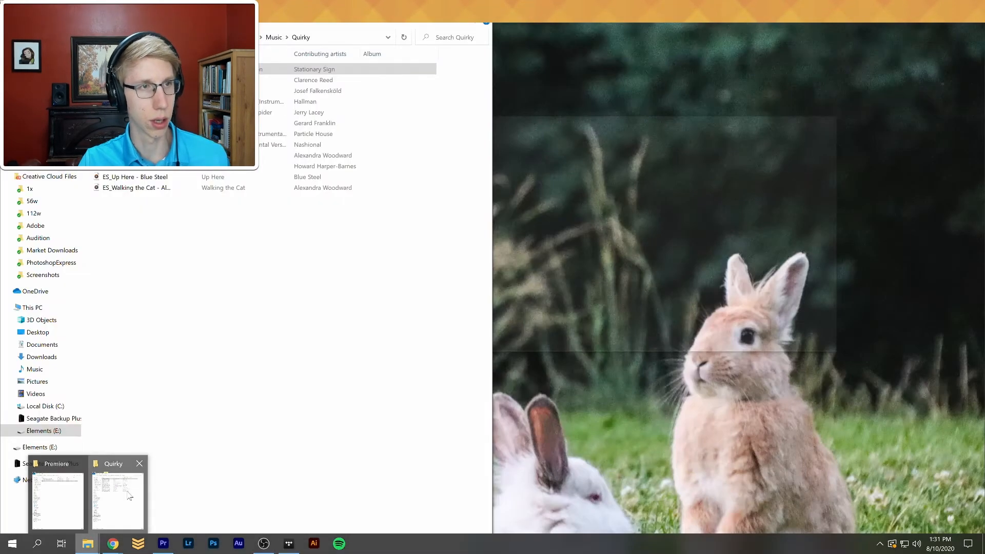
pyautogui.click(119, 498)
pyautogui.hotkey('alt', 'Up')
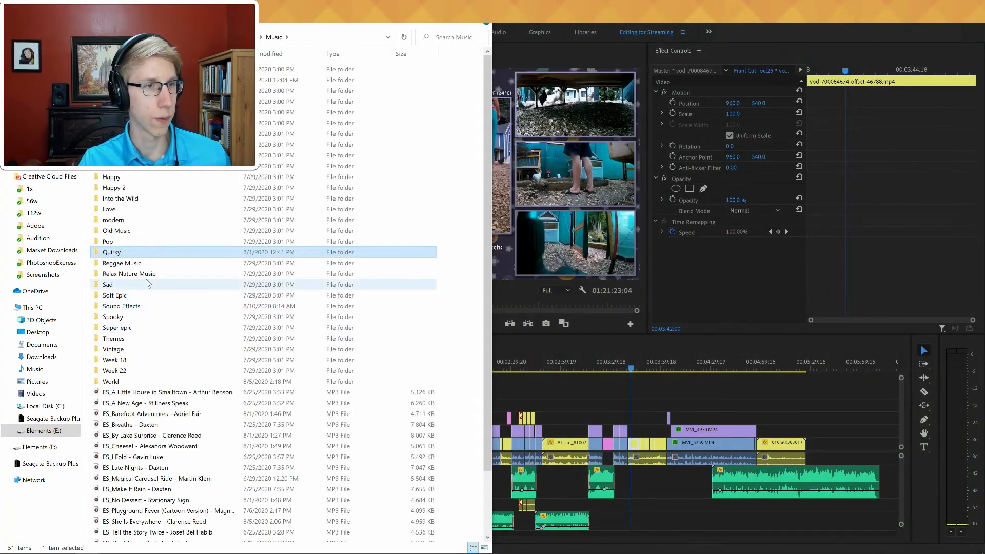
pyautogui.doubleClick(122, 306)
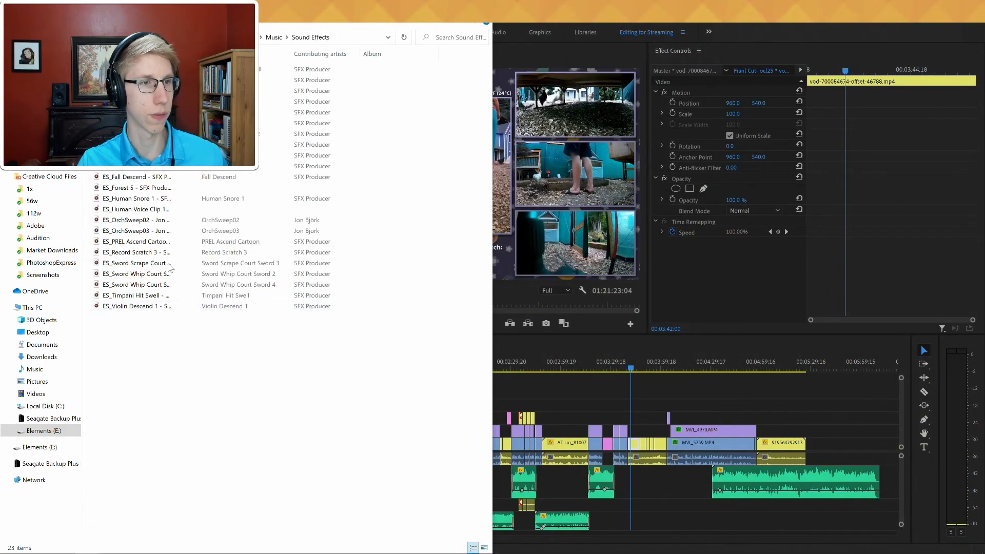
# - Audition the sound effects in the first part of the Sound Effects folder one after another
pyautogui.click(158, 286)
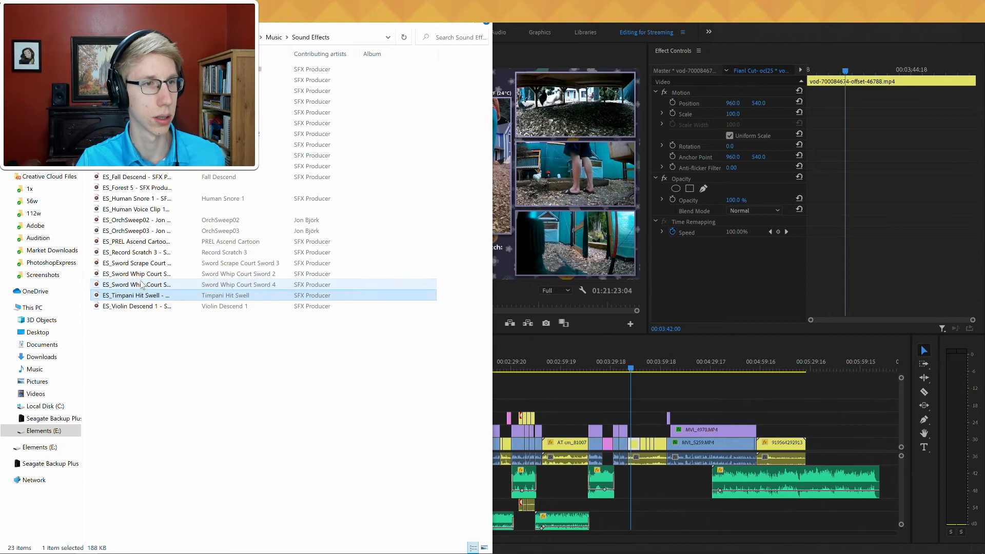
pyautogui.click(447, 40)
pyautogui.click(404, 68)
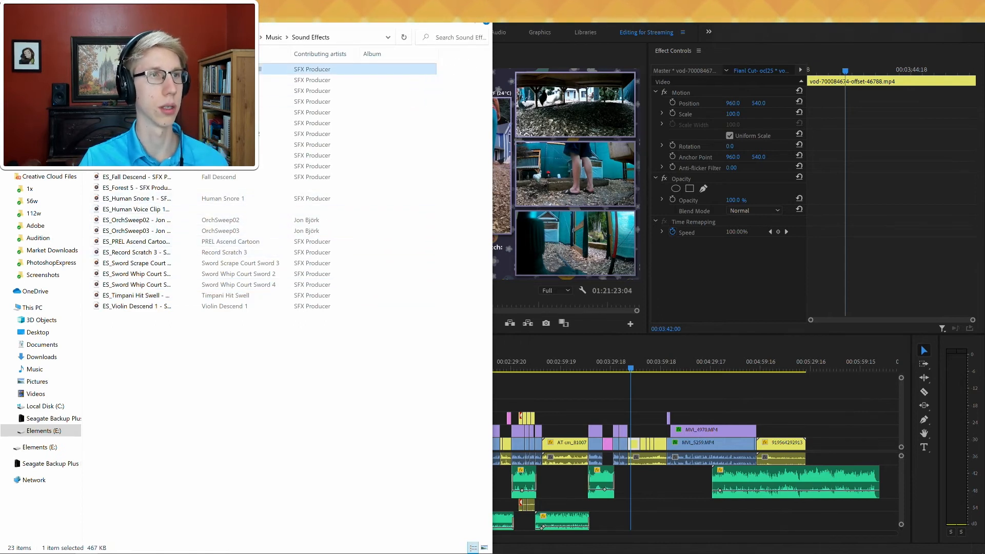
pyautogui.press('Down')
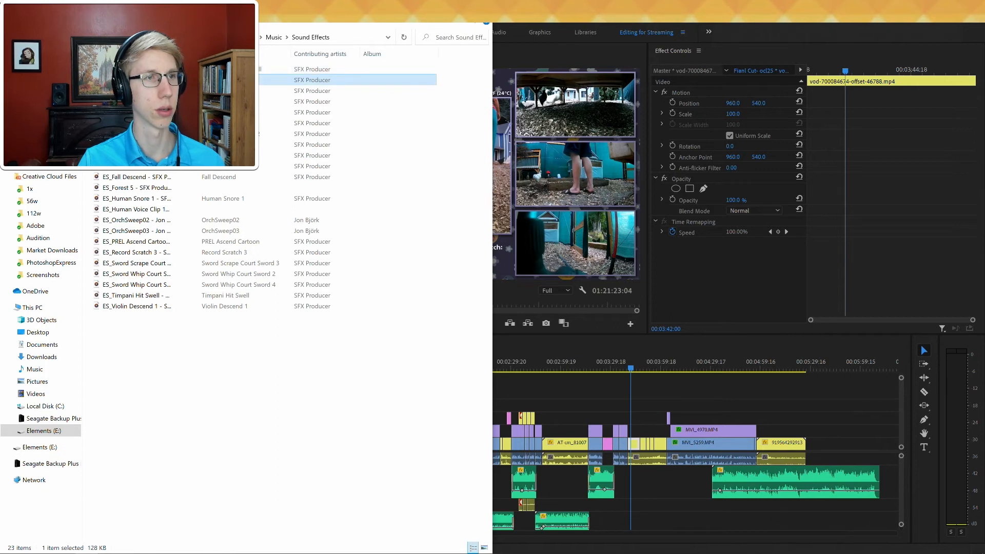
pyautogui.press('Return')
pyautogui.hotkey('alt', 'F4')
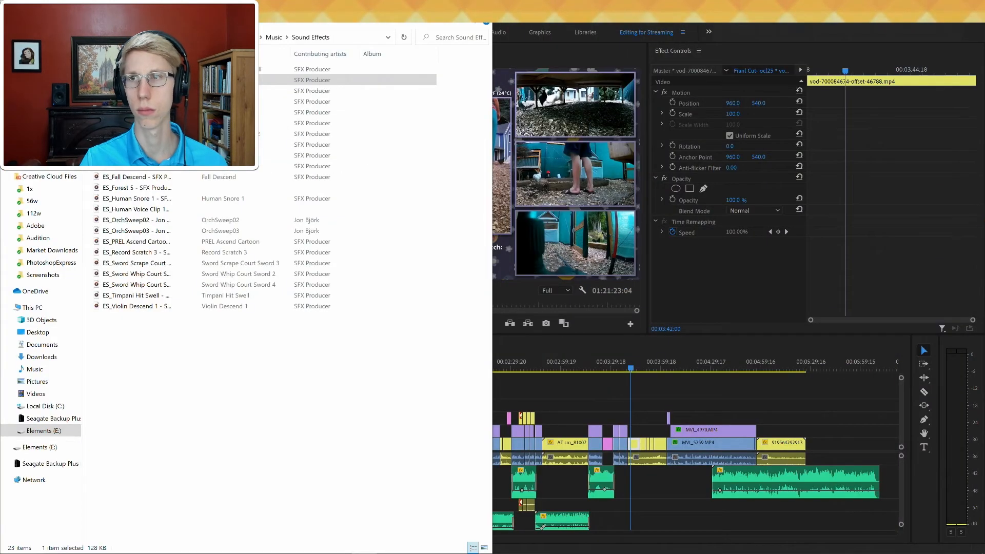
pyautogui.click(154, 102)
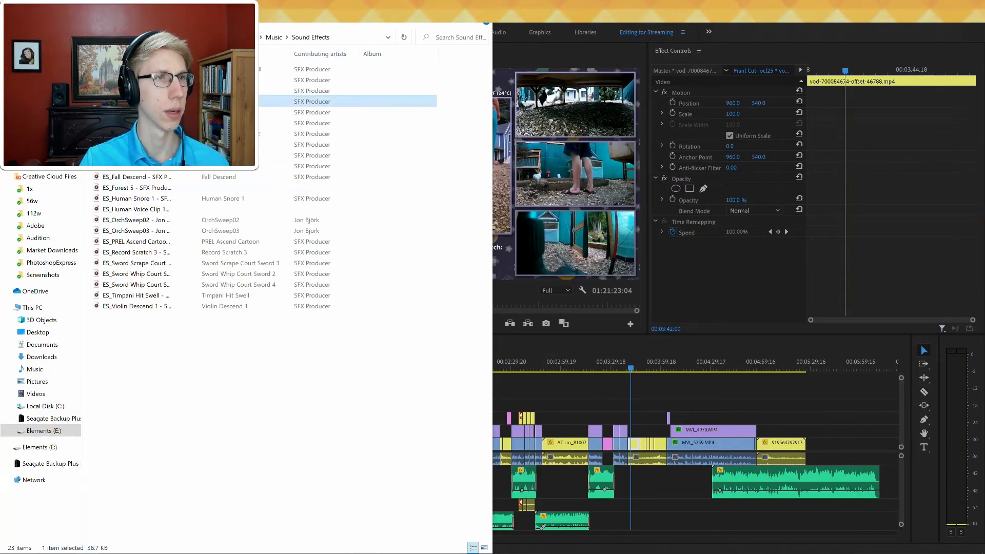
pyautogui.doubleClick(154, 112)
pyautogui.doubleClick(154, 123)
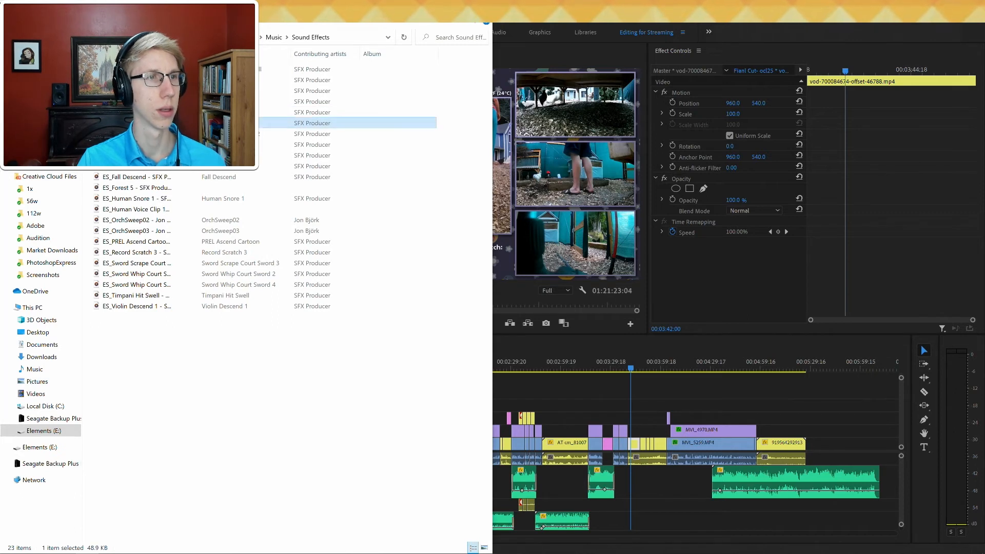
pyautogui.doubleClick(154, 134)
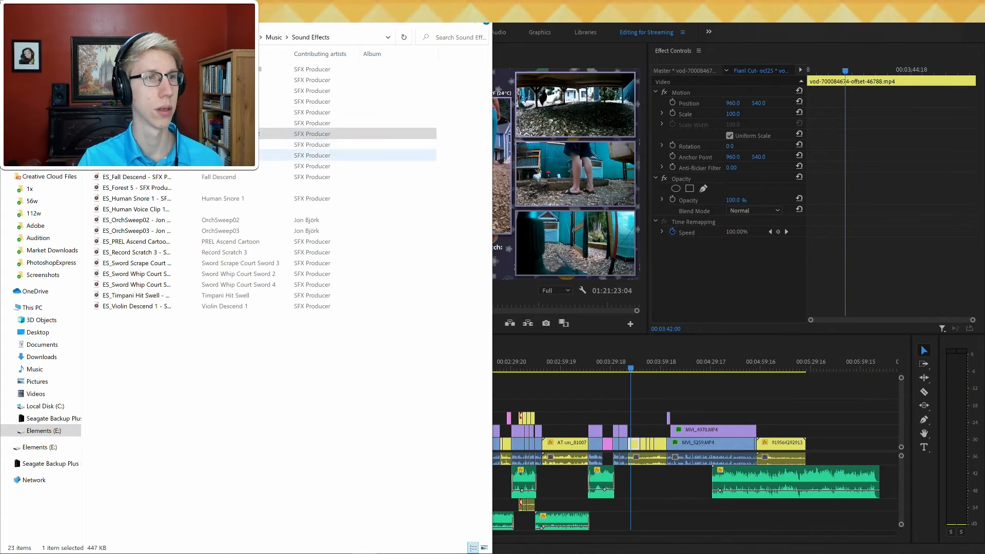
# - Audition the Fall Descend, Human Snore 1, Human Voice Clip, OrchSweep02, OrchSweep03 and Timpani Hit Swell sound effects
pyautogui.doubleClick(132, 177)
pyautogui.click(129, 199)
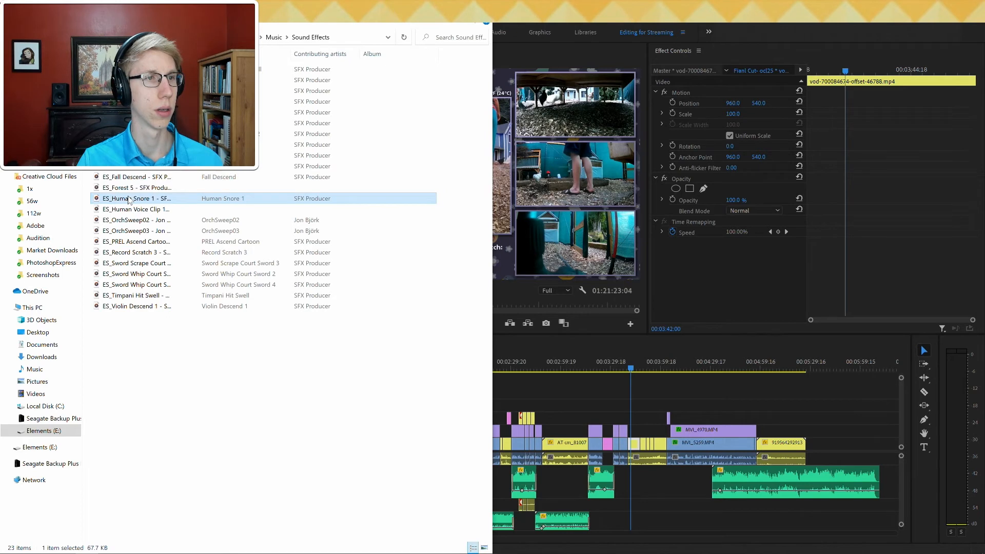
pyautogui.doubleClick(133, 209)
pyautogui.doubleClick(131, 221)
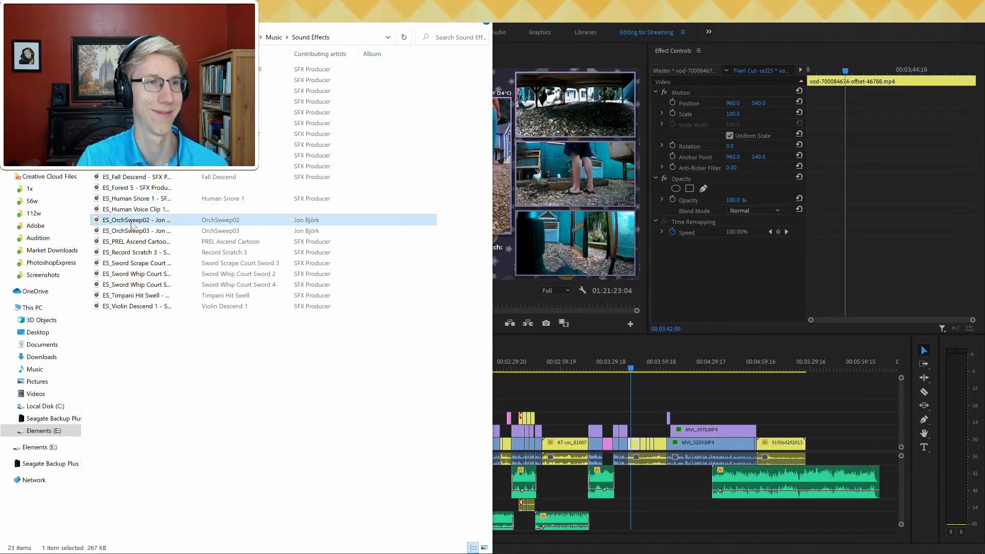
pyautogui.doubleClick(129, 231)
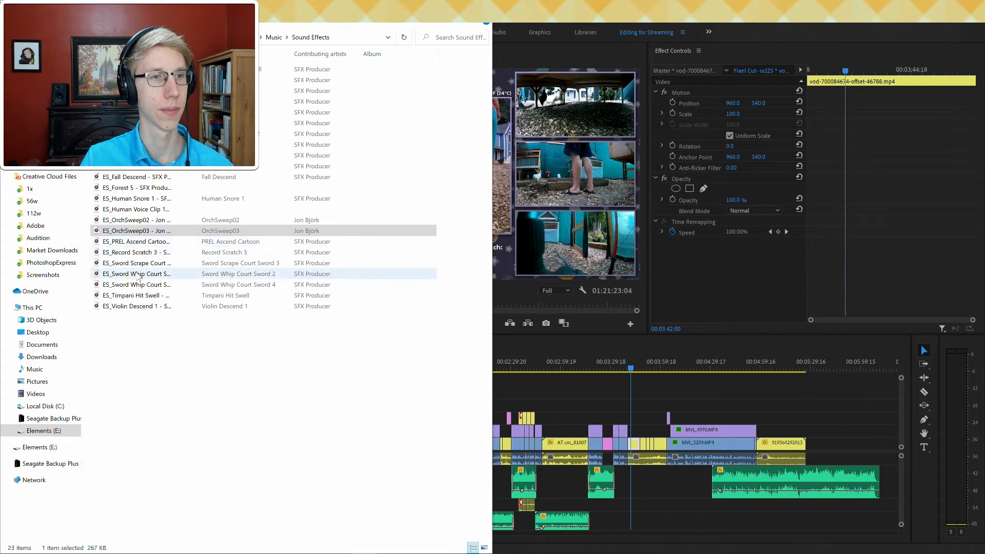
pyautogui.doubleClick(132, 296)
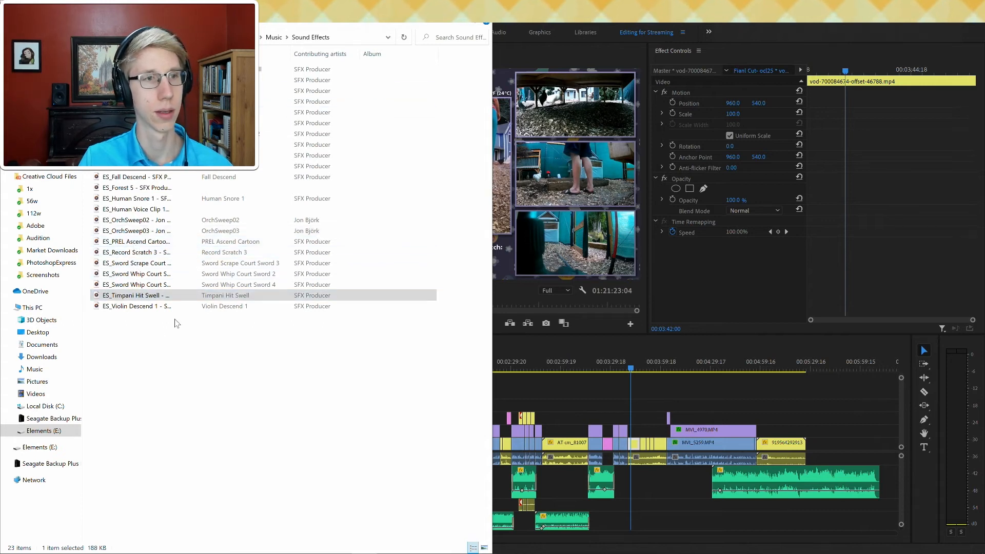
# - Place the Timpani Hit Swell effect in the empty A2 gap in Premiere Pro and align its start to 00:03:52:14
pyautogui.moveTo(149, 298); pyautogui.dragTo(648, 483)
pyautogui.click(647, 361)
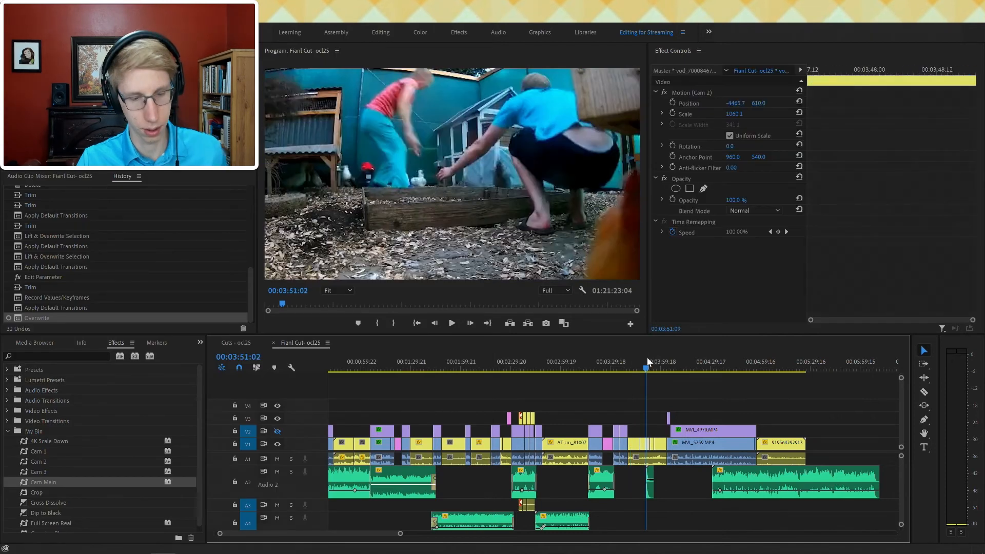
pyautogui.press('=')
pyautogui.press('=')
pyautogui.press('=')
pyautogui.press('=')
pyautogui.moveTo(637, 367); pyautogui.dragTo(655, 369)
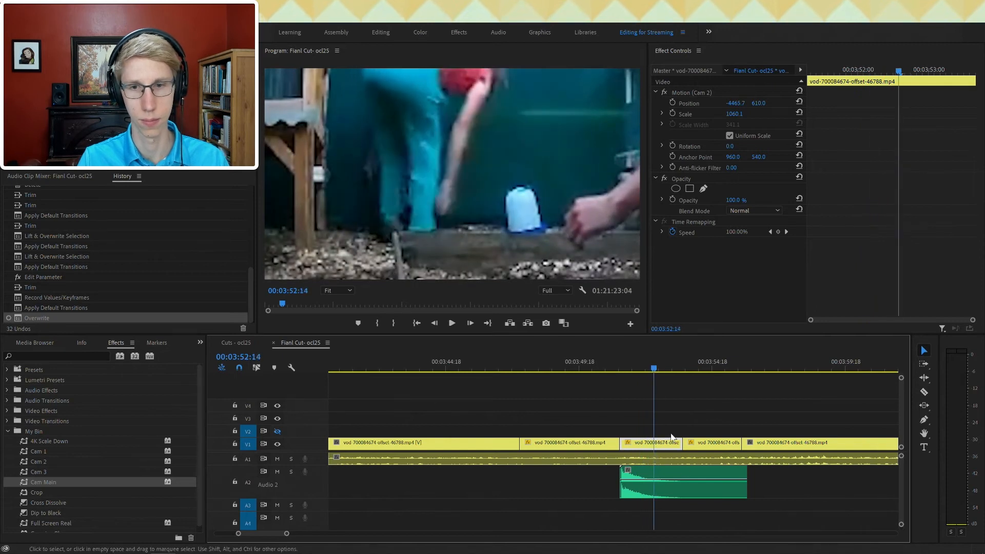
pyautogui.moveTo(663, 470); pyautogui.dragTo(697, 470)
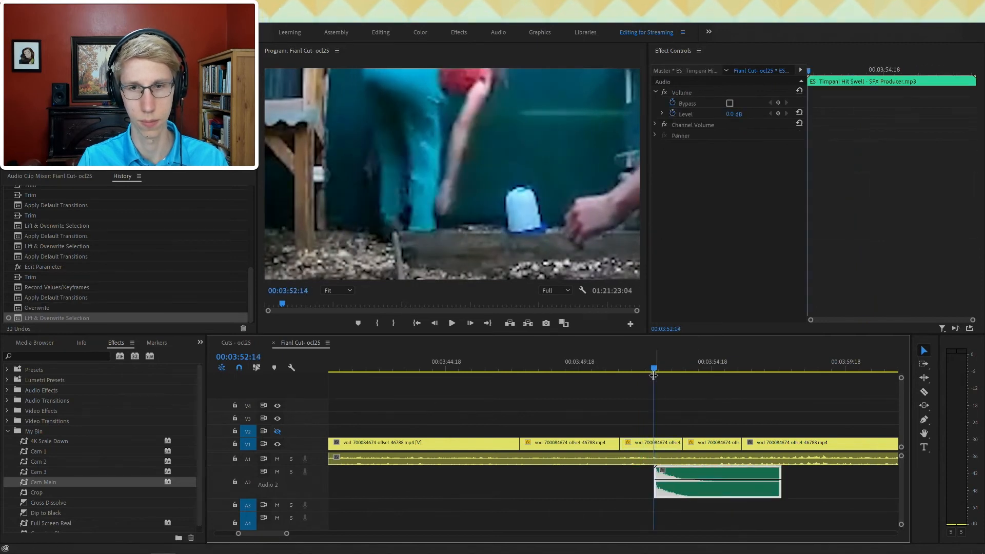
# - Set the Timpani Hit Swell clip's volume level to -10 dB and play that passage back
pyautogui.press('space')
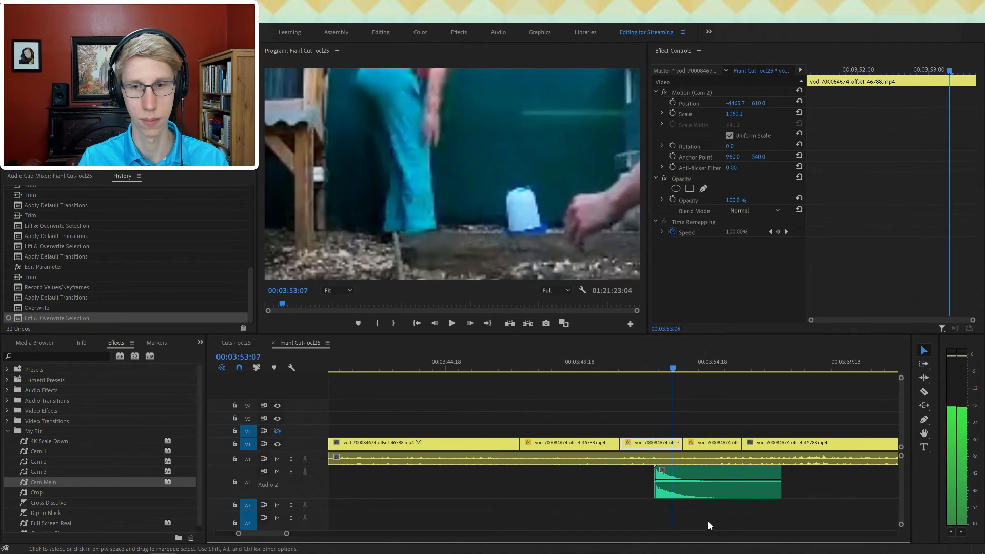
pyautogui.click(708, 491)
pyautogui.press('space')
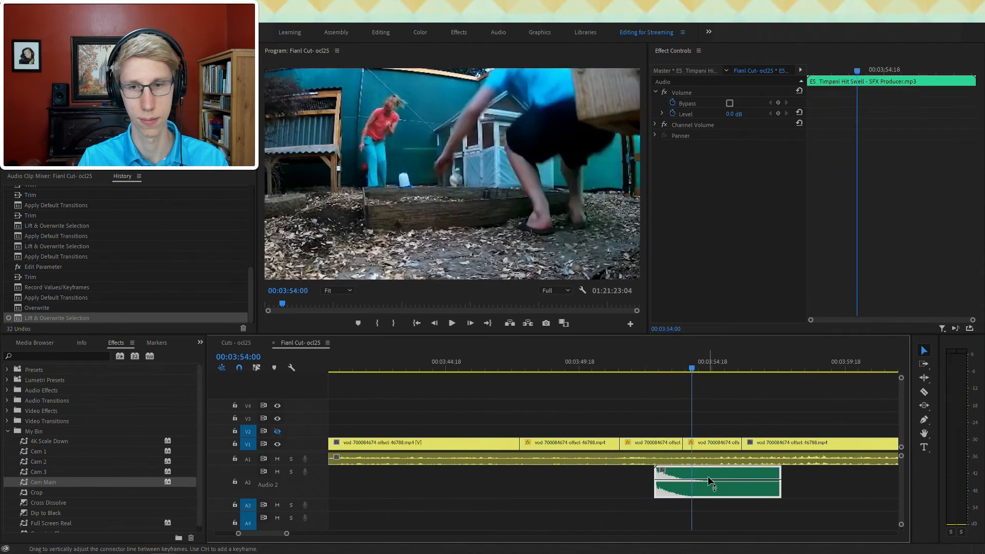
pyautogui.click(738, 114)
pyautogui.press('Return')
pyautogui.moveTo(665, 369); pyautogui.dragTo(645, 374)
pyautogui.press('space')
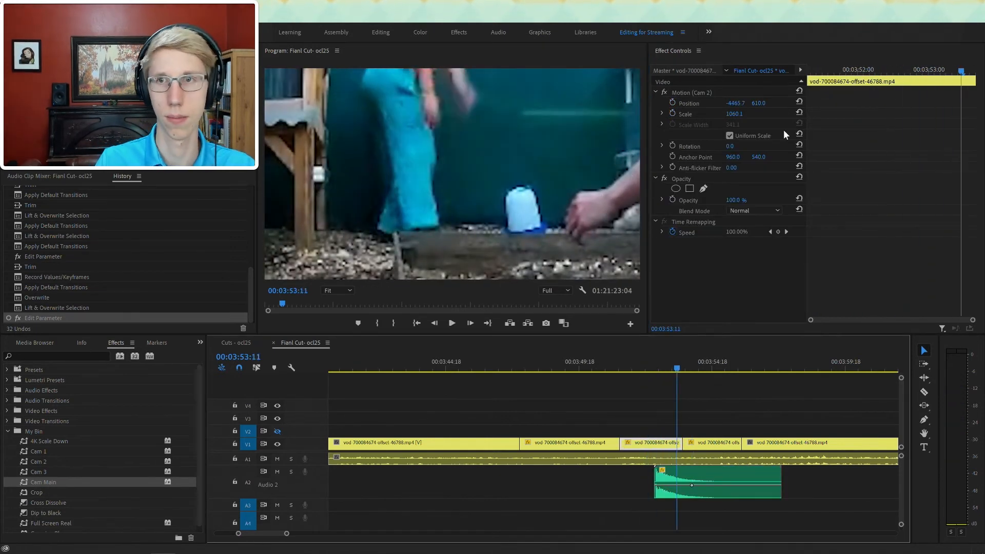
# - Set the Timpani Hit Swell clip's level at its 00:03:54:00 keyframe to -15 dB and play on past 00:04:04
pyautogui.click(719, 468)
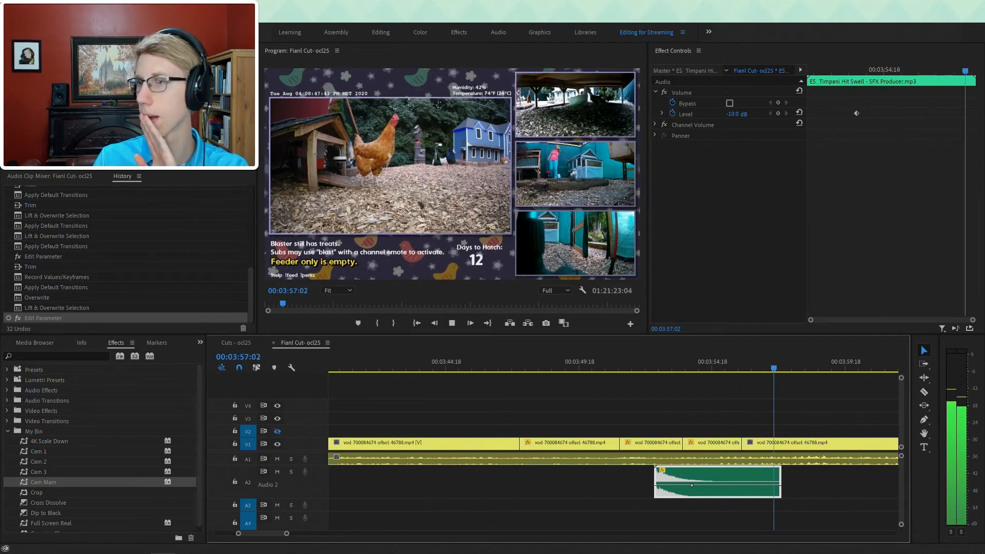
pyautogui.press('-')
pyautogui.press('-')
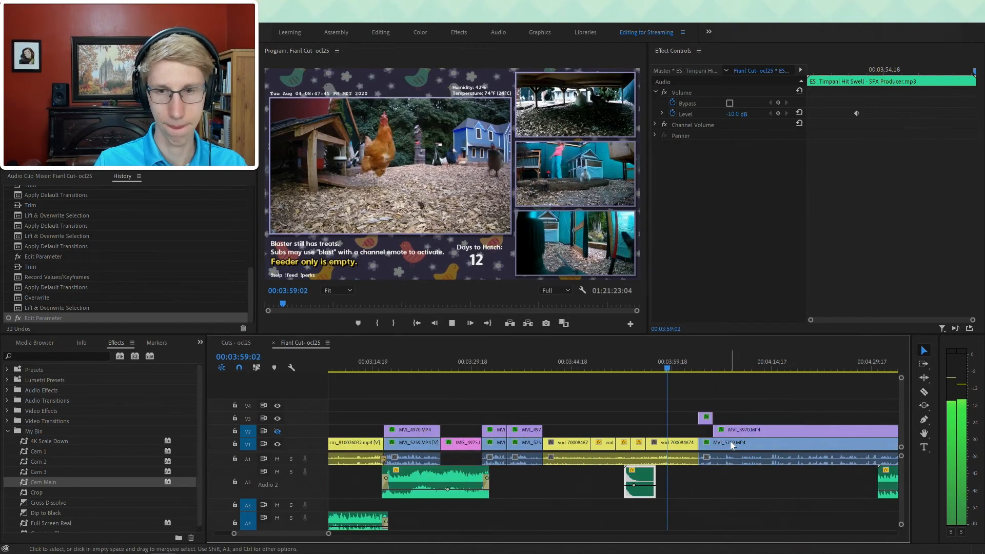
pyautogui.press('=')
pyautogui.press('space')
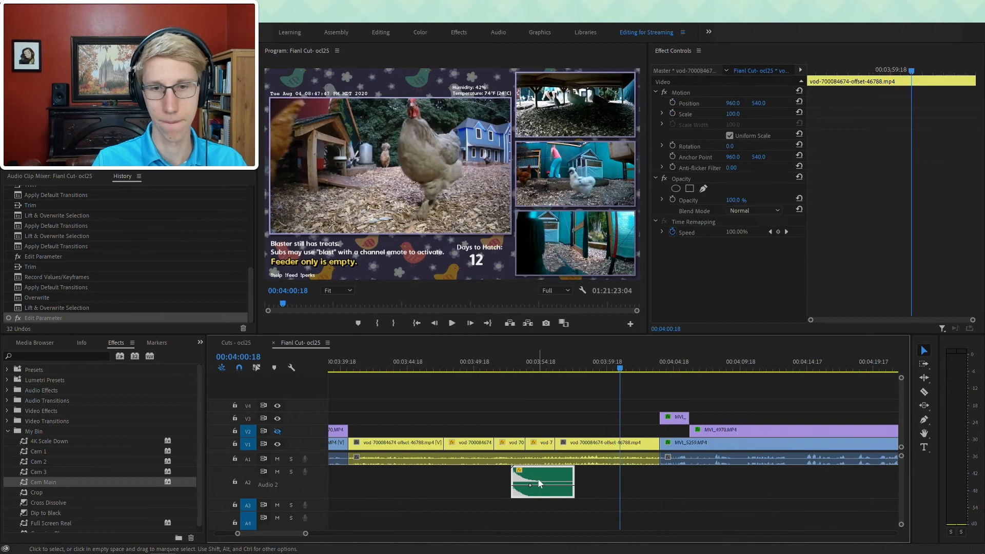
pyautogui.click(770, 113)
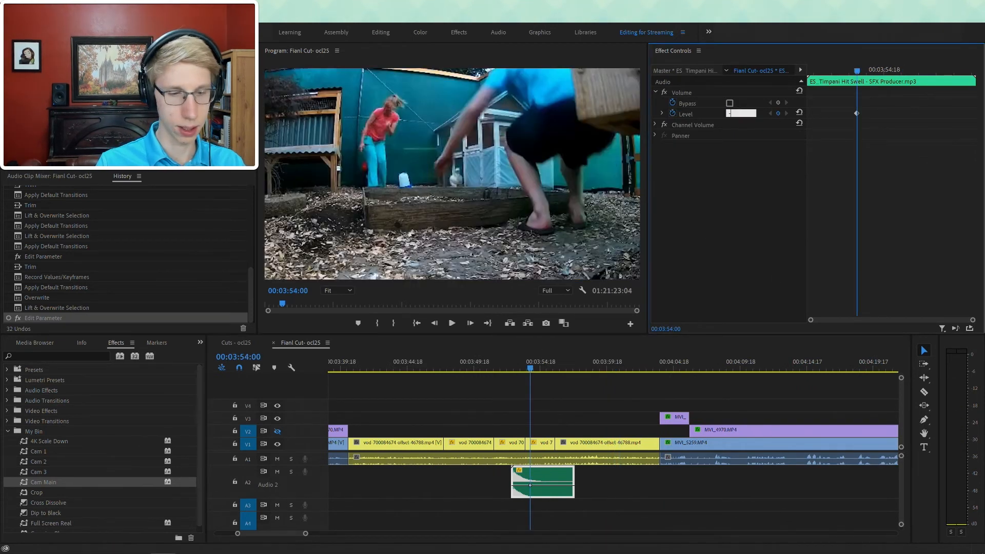
pyautogui.write('-15')
pyautogui.press('Return')
pyautogui.press('space')
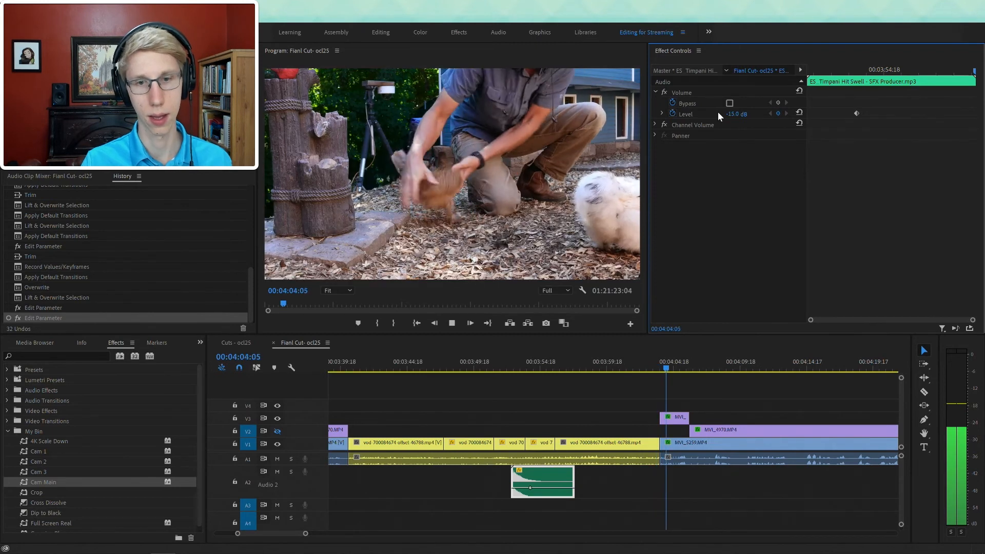
# - Apply the default transitions to the A1 and V1 cuts between the vod clip and MVI_5259.MP4
pyautogui.click(659, 458)
pyautogui.hotkey('shift', 'd')
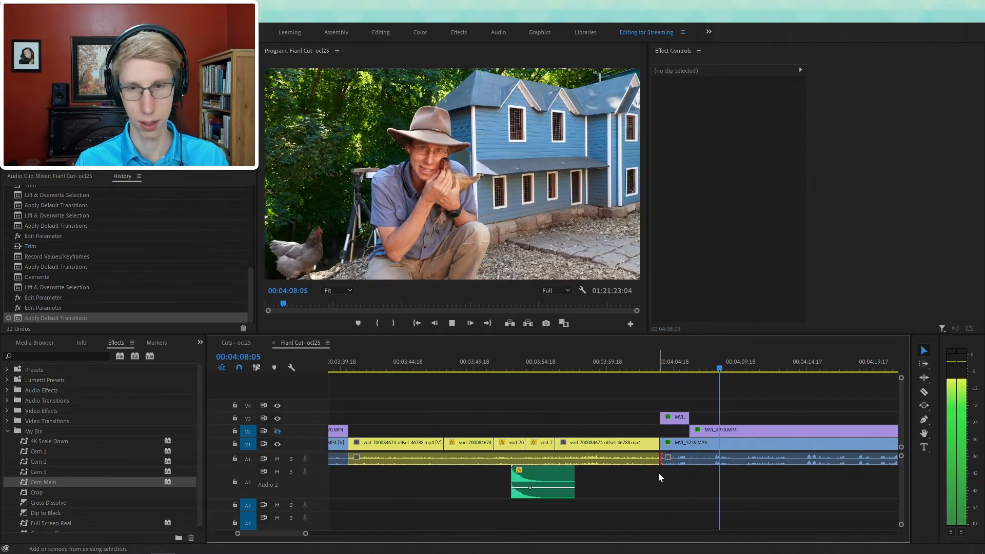
pyautogui.click(649, 362)
pyautogui.click(653, 442)
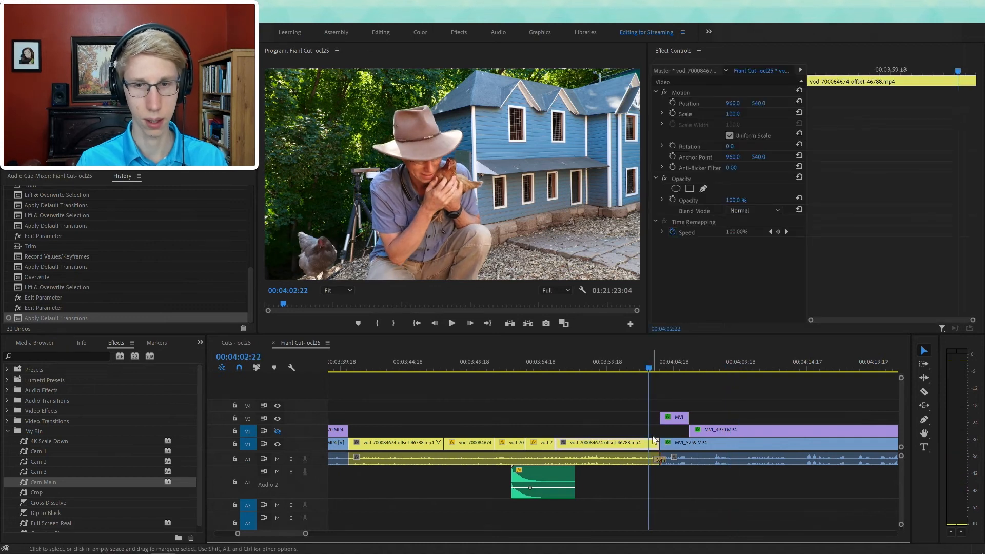
pyautogui.click(661, 442)
pyautogui.hotkey('shift', 'd')
# - Trim the start of the short V3 clip to about 00:04:04:12, where the V1 dissolve ends, and play the transition back
pyautogui.press('c')
pyautogui.press('space')
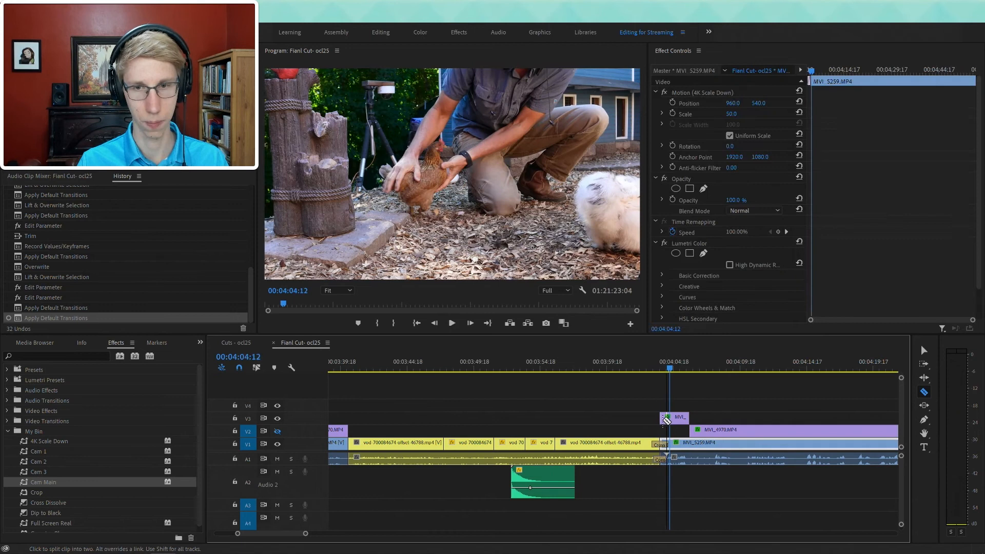
pyautogui.press('v')
pyautogui.moveTo(661, 420); pyautogui.dragTo(670, 420)
pyautogui.click(655, 363)
pyautogui.press('space')
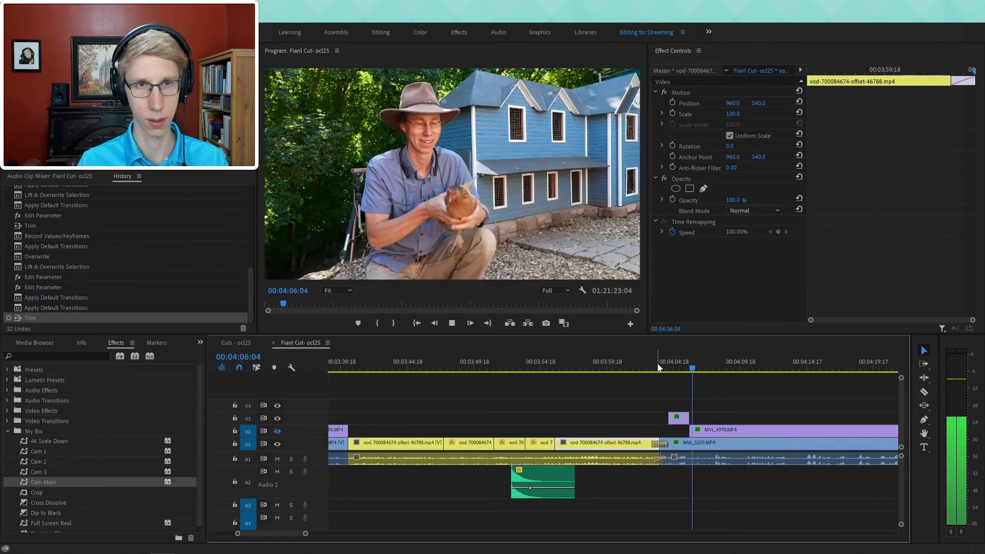
# - Move the Satin Slipper clip on A2 earlier to start with MVI_5259.MP4 and fade it in with the default transition
pyautogui.press('-')
pyautogui.click(624, 494)
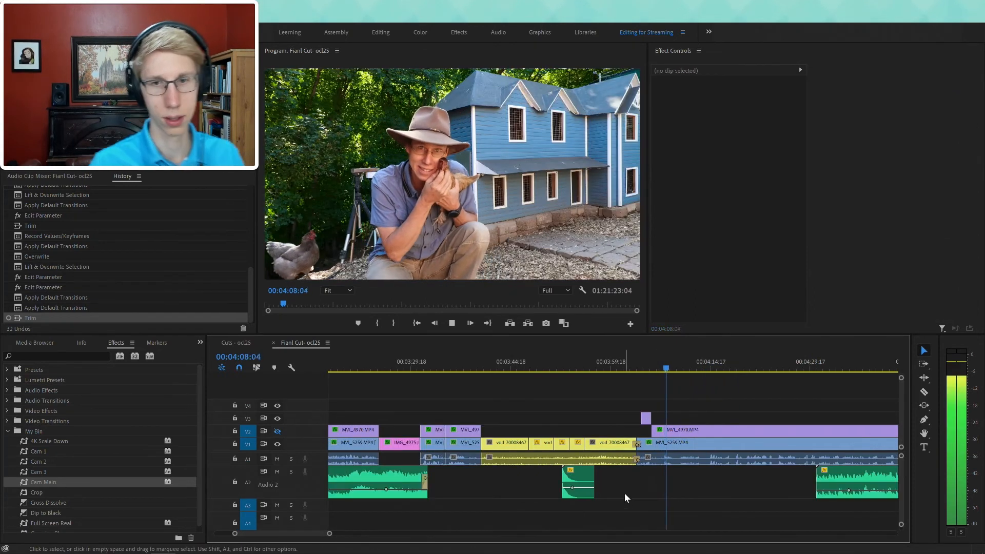
pyautogui.press('-')
pyautogui.press('-')
pyautogui.moveTo(687, 482); pyautogui.dragTo(641, 482)
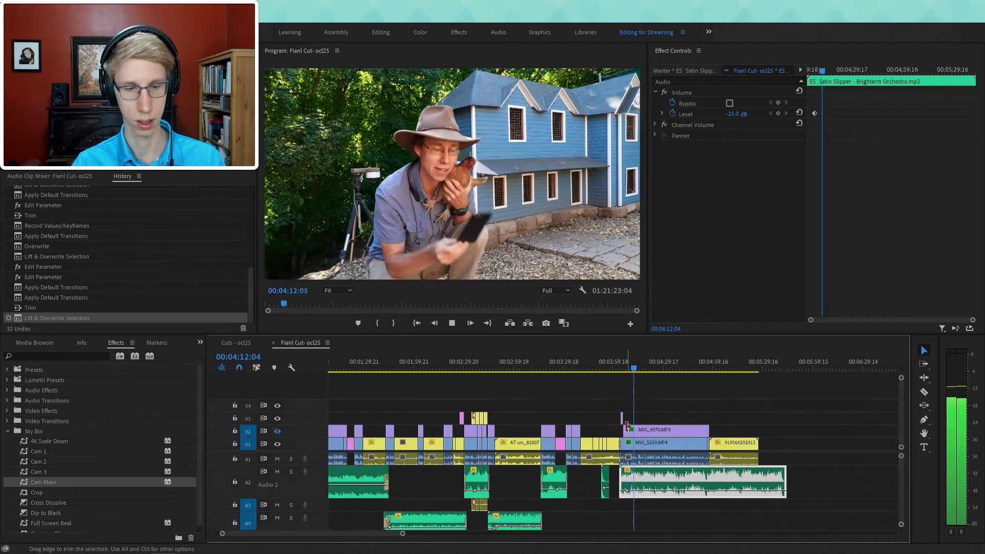
pyautogui.press('=')
pyautogui.press('=')
pyautogui.press('=')
pyautogui.moveTo(543, 479); pyautogui.dragTo(550, 480)
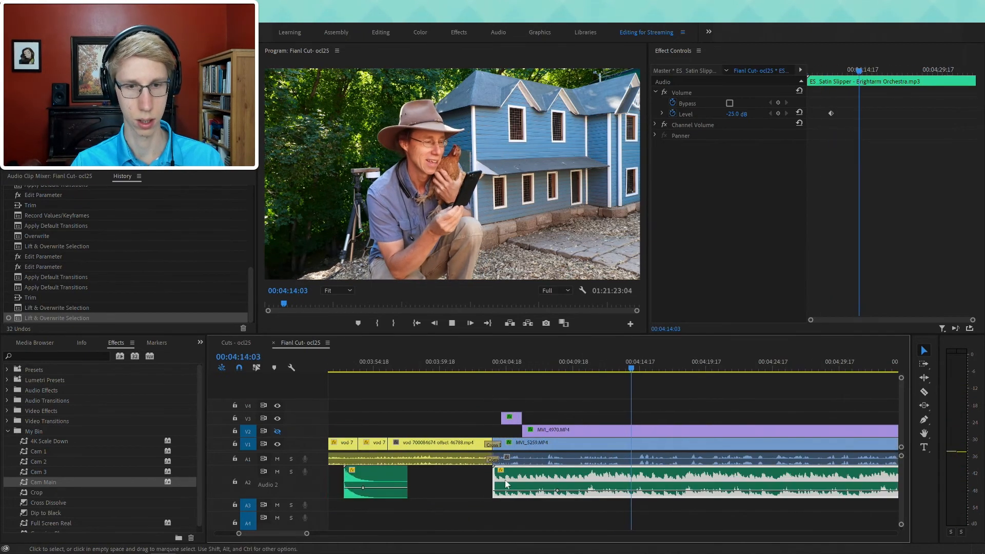
pyautogui.click(508, 498)
pyautogui.hotkey('ctrl', 'shift', 'd')
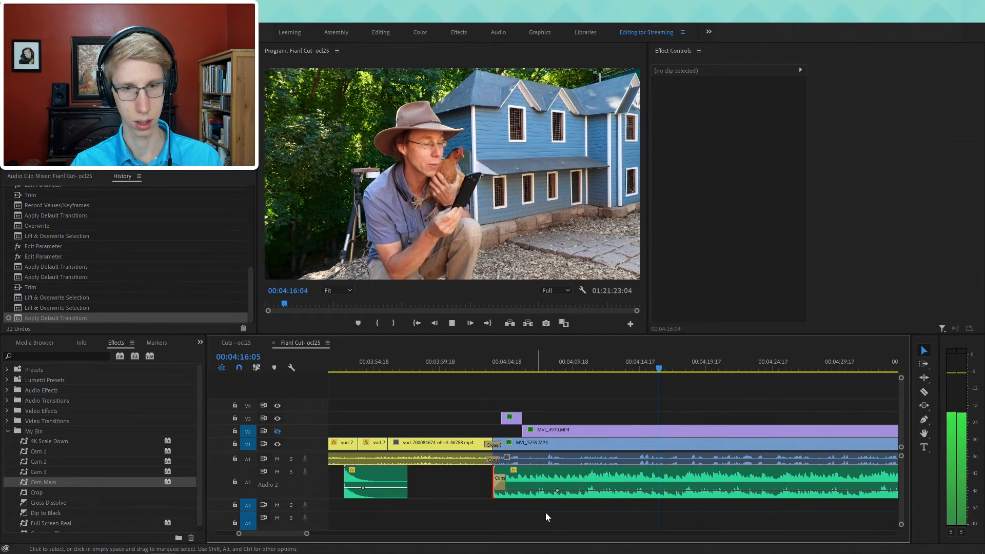
# - Trim the end of the Satin Slipper clip to match the end of the yellow clip following MVI_5259.MP4, and stop playback
pyautogui.press('-')
pyautogui.press('-')
pyautogui.press('-')
pyautogui.moveTo(768, 475); pyautogui.dragTo(739, 476)
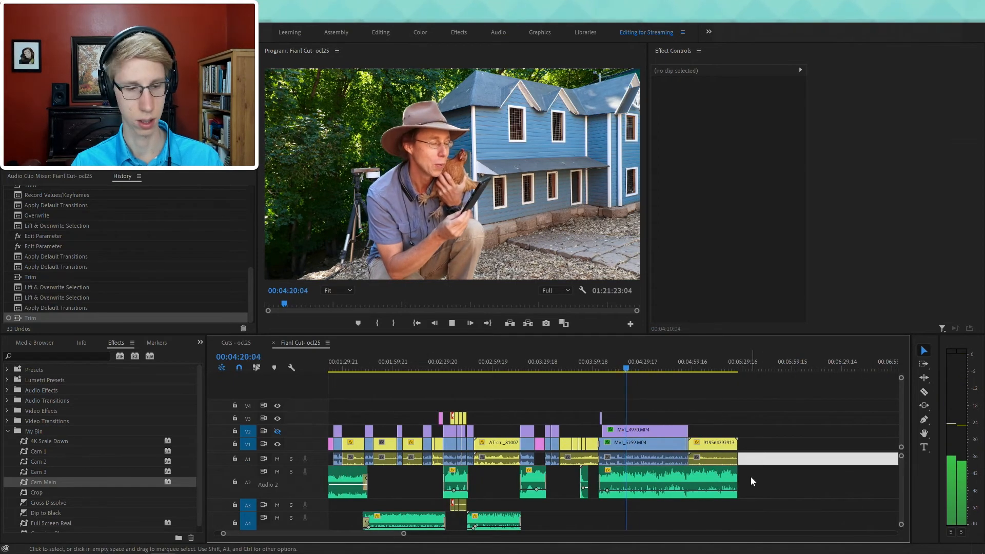
pyautogui.press('-')
pyautogui.press('-')
pyautogui.press('-')
pyautogui.click(561, 513)
pyautogui.press('space')
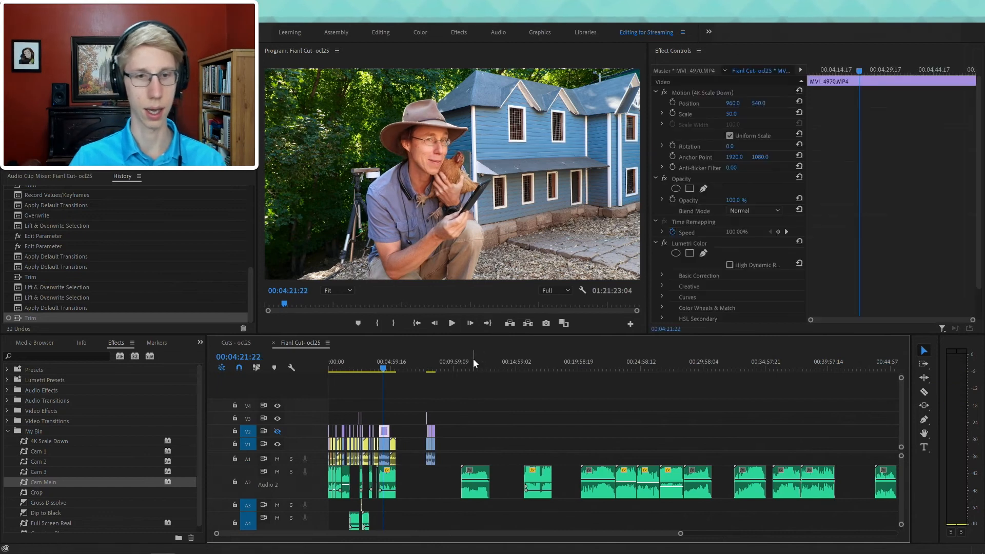
# - Switch to File Explorer and open the Quirky folder inside the Music folder
pyautogui.click(472, 362)
pyautogui.moveTo(169, 550)
pyautogui.moveTo(87, 544)
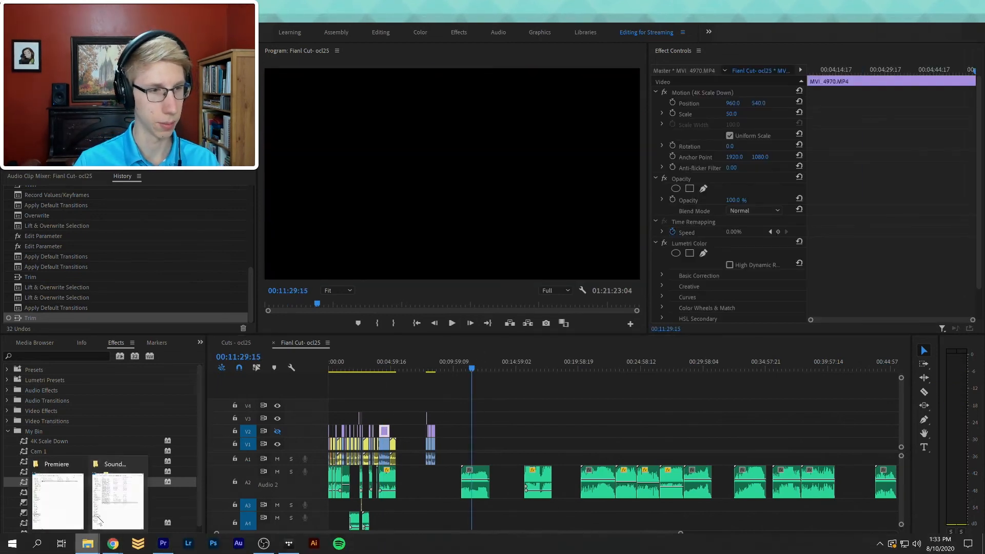
pyautogui.click(118, 496)
pyautogui.hotkey('alt', 'Left')
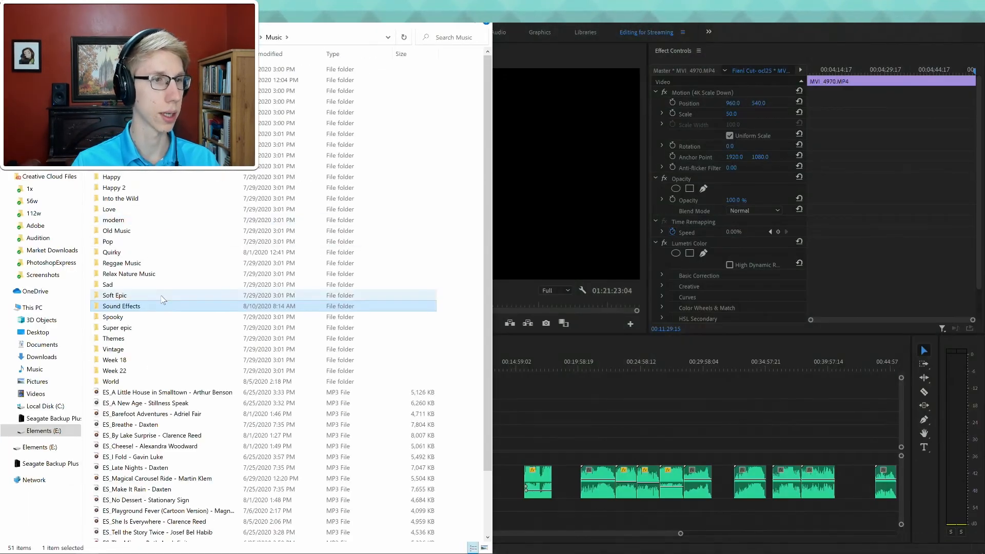
pyautogui.doubleClick(147, 252)
# - Audition the tracks in the Quirky folder one after another, down to ES_Up Here
pyautogui.click(141, 81)
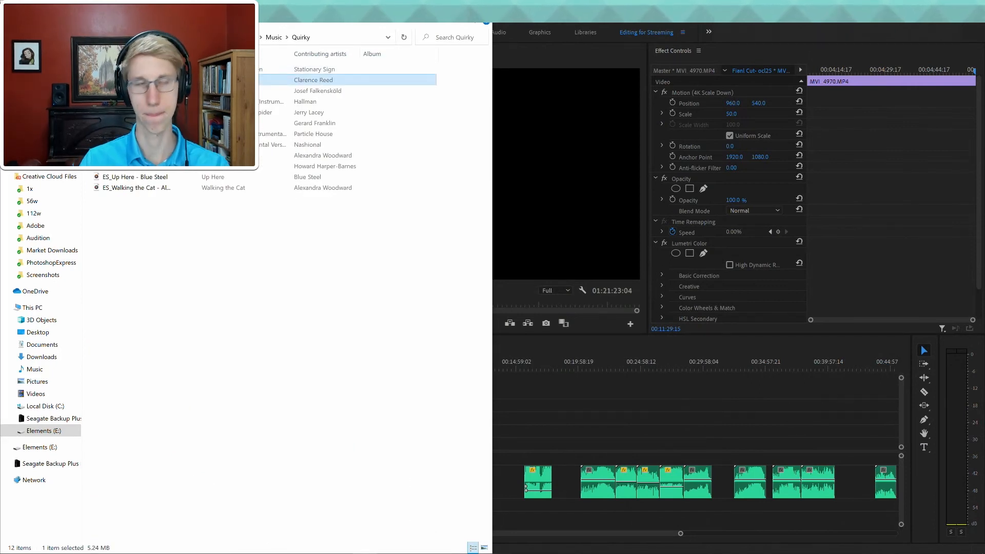
pyautogui.click(141, 91)
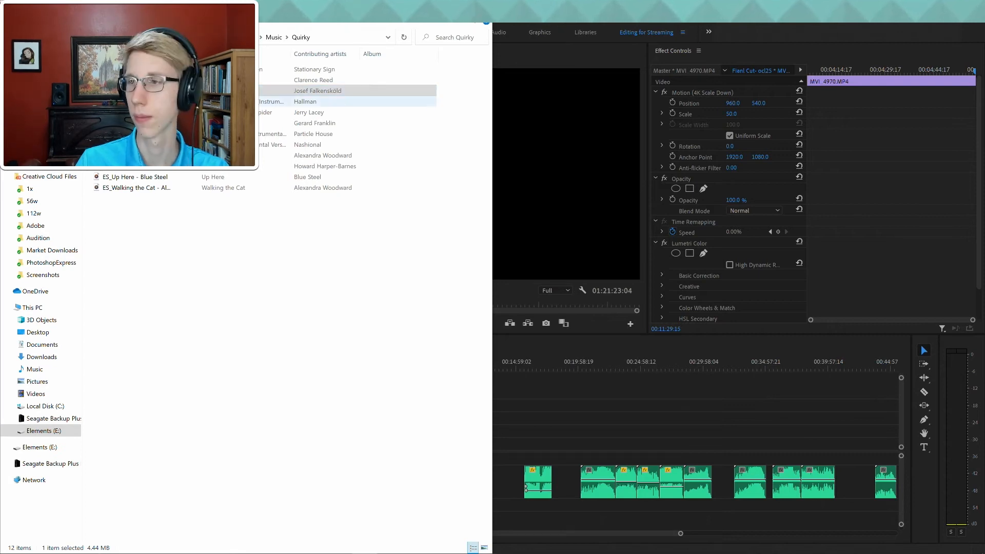
pyautogui.click(142, 102)
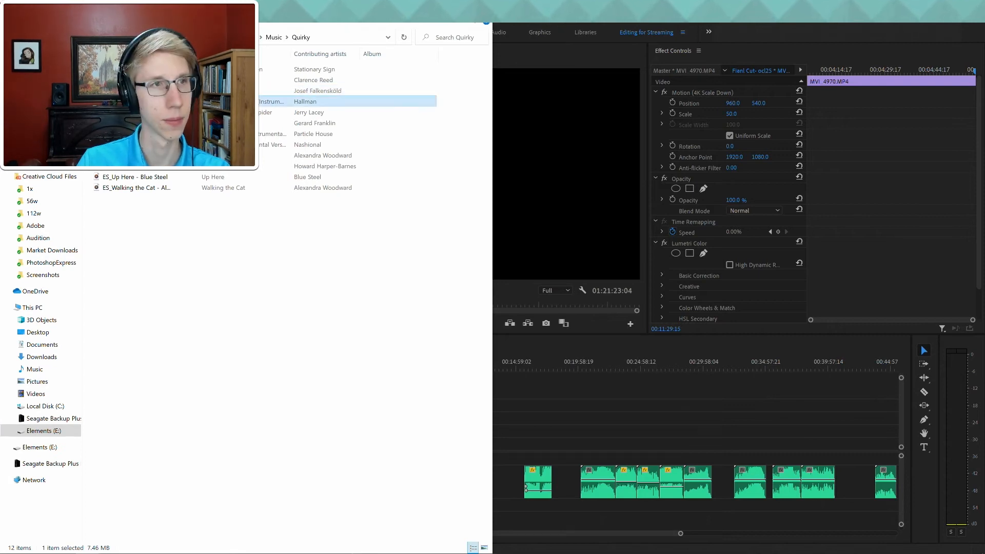
pyautogui.doubleClick(141, 112)
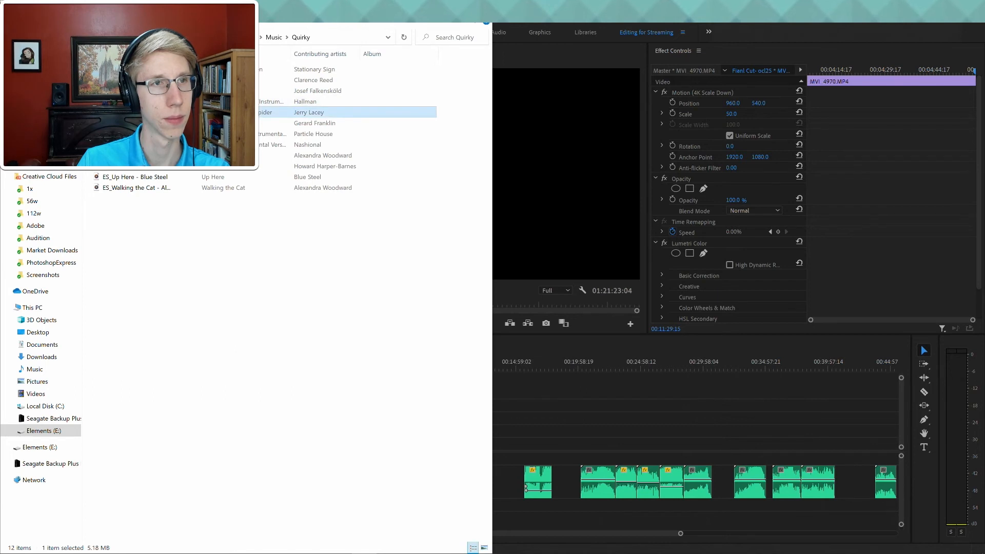
pyautogui.doubleClick(141, 124)
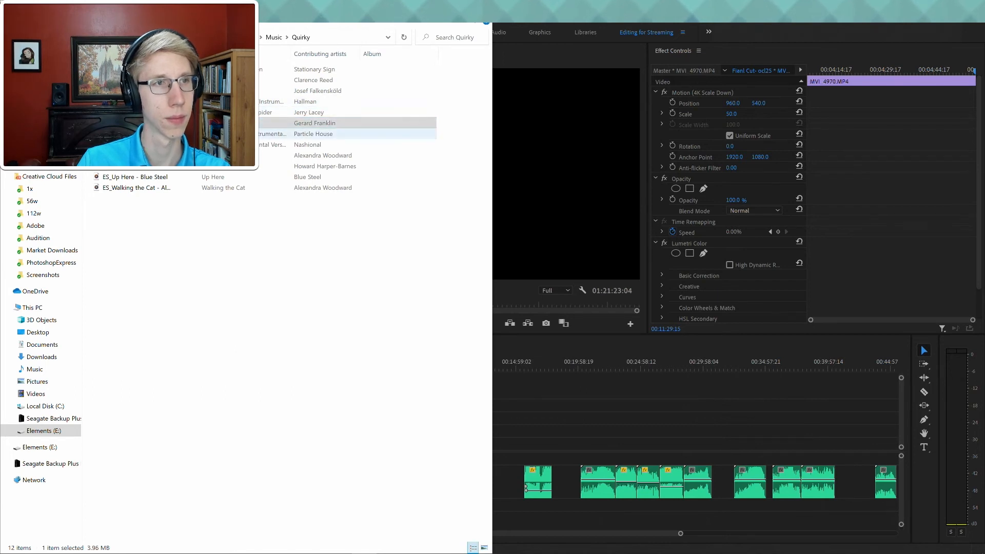
pyautogui.doubleClick(142, 134)
pyautogui.doubleClick(141, 145)
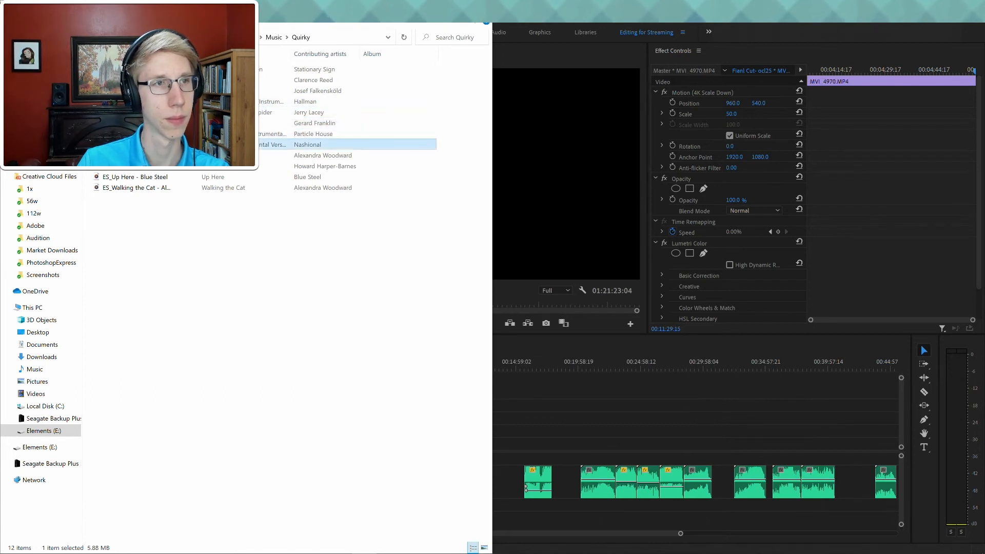
pyautogui.doubleClick(138, 156)
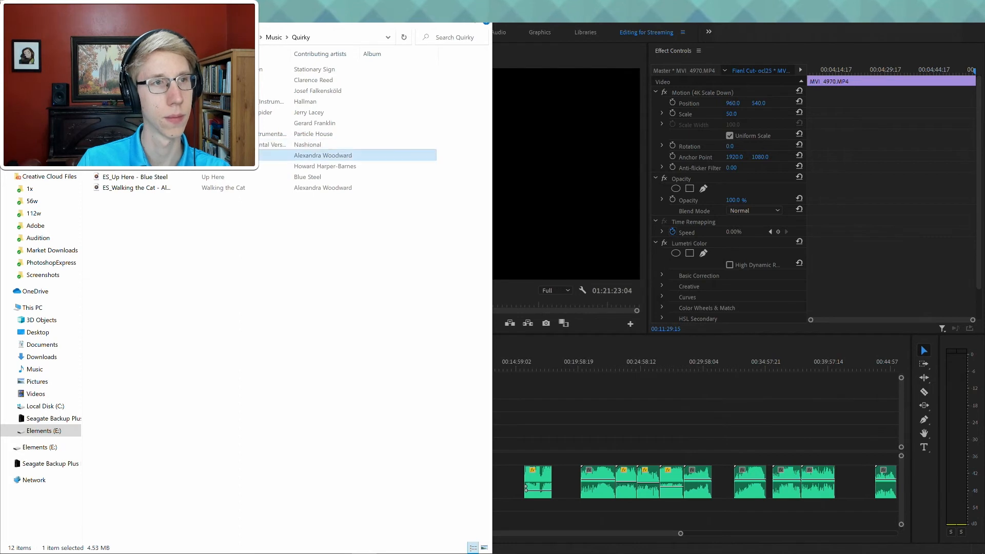
pyautogui.doubleClick(136, 169)
pyautogui.doubleClick(135, 177)
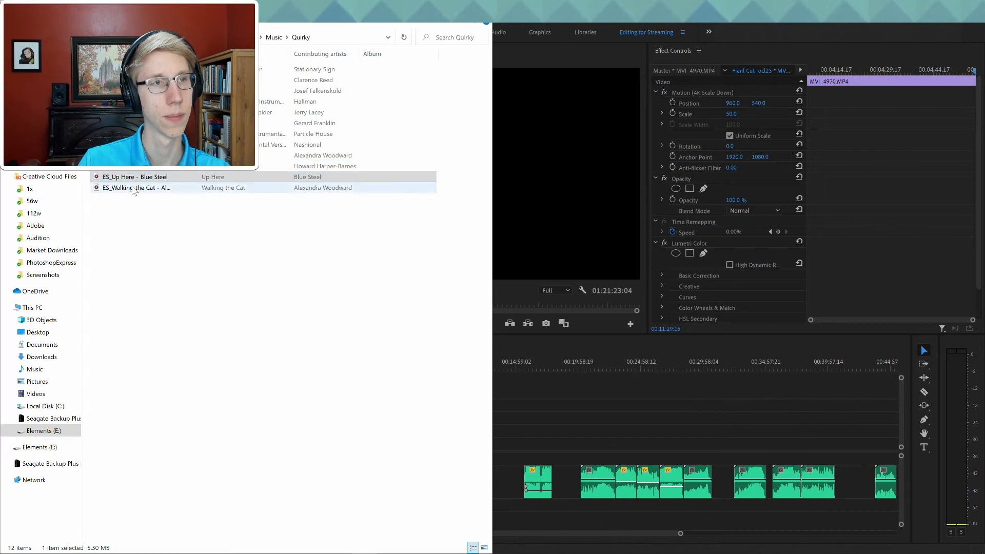
# - Place ES_Up Here on A3 in the Premiere timeline, starting where the A2 music before the yellow vod clips ends
pyautogui.moveTo(154, 177); pyautogui.dragTo(375, 505)
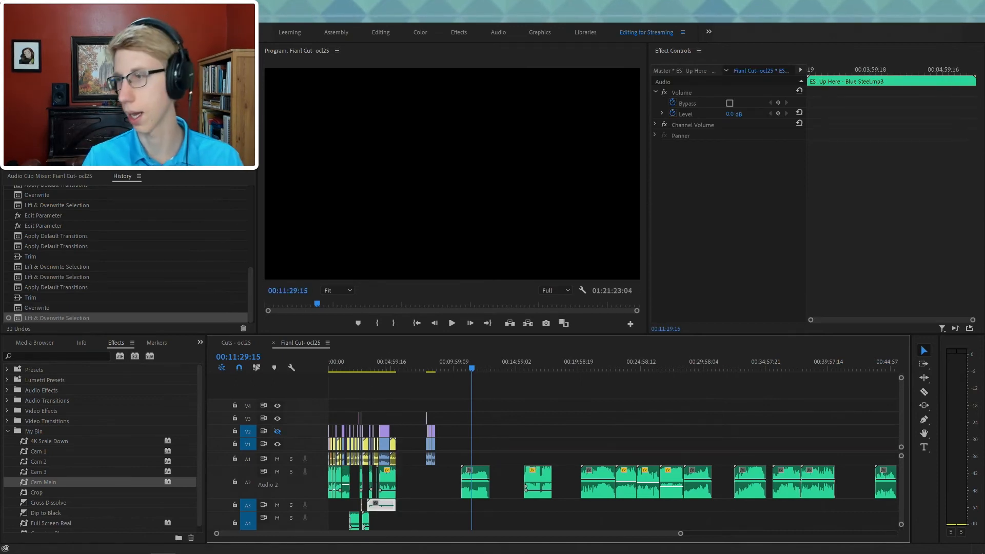
pyautogui.press('=')
pyautogui.click(427, 359)
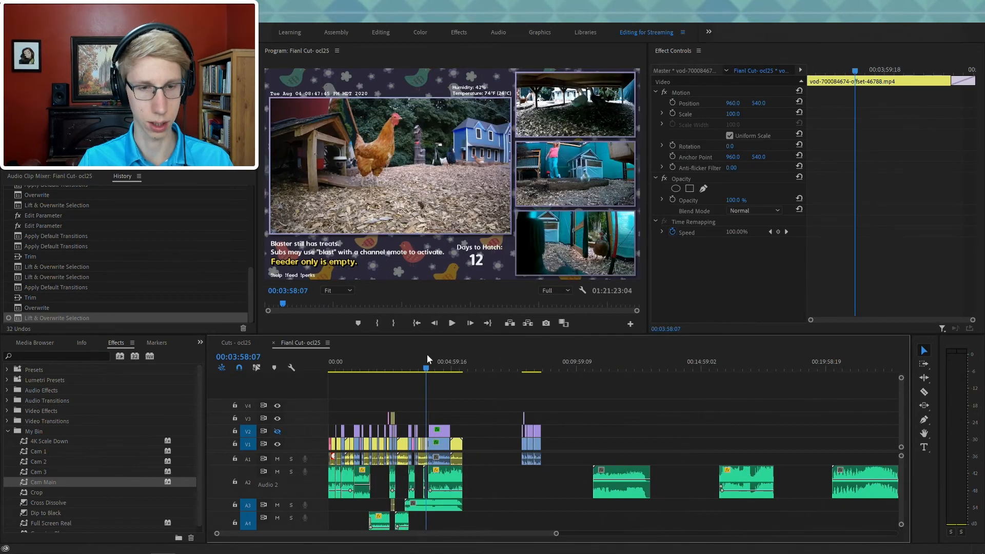
pyautogui.press('=')
pyautogui.press('=')
pyautogui.press('=')
pyautogui.moveTo(521, 508); pyautogui.dragTo(590, 508)
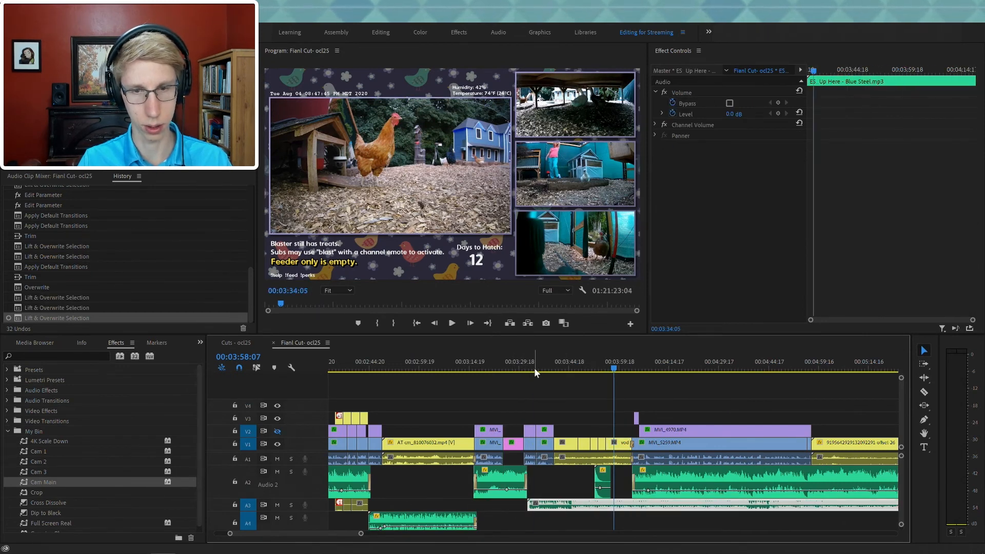
# - Set the volume level of the ES_Up Here clip on A3 to -20 dB and play it back
pyautogui.press('space')
pyautogui.click(734, 114)
pyautogui.write('-20')
pyautogui.press('Return')
pyautogui.press('space')
# - Cut the ES_Up Here clip on A3 where the Satin Slipper clip on A2 begins and delete the remainder
pyautogui.press('c')
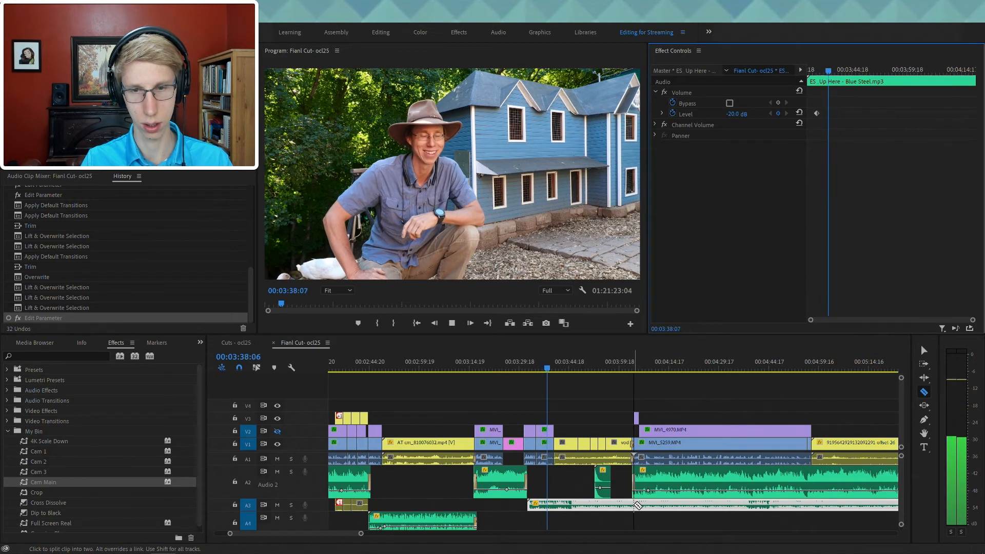
pyautogui.click(634, 506)
pyautogui.press('v')
pyautogui.press('Delete')
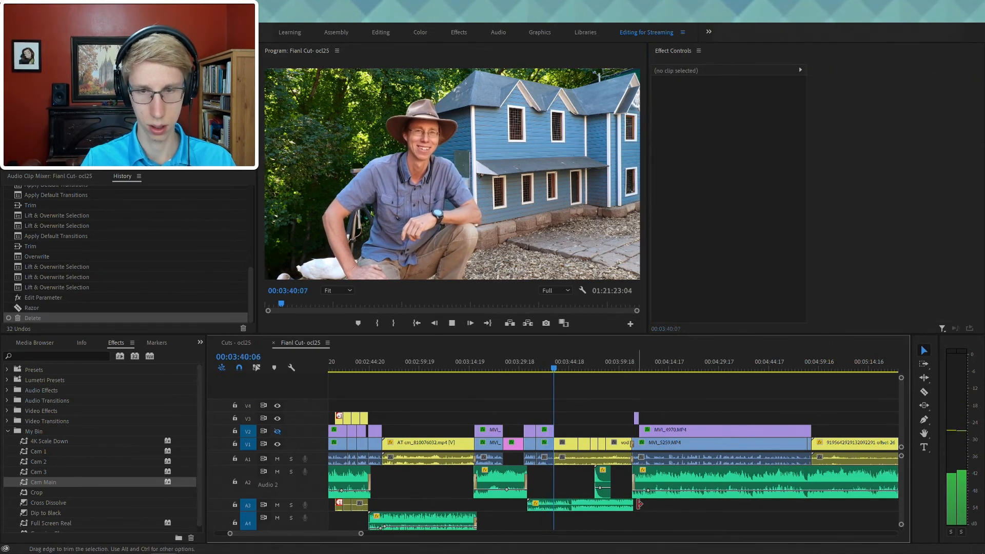
# - Apply the default transition to the end of the ES_Up Here clip and check its playback under the vod clips
pyautogui.rightClick(636, 505)
pyautogui.click(673, 489)
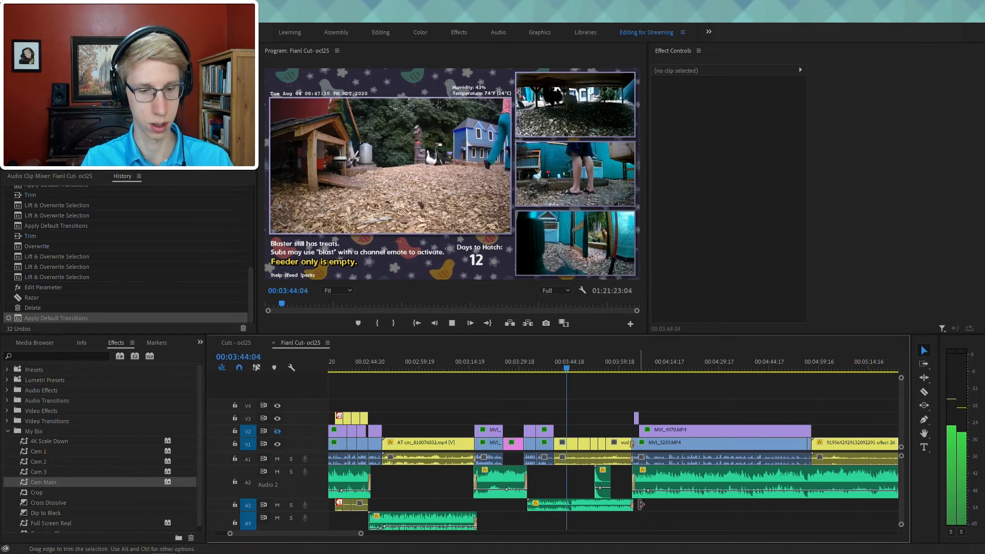
pyautogui.press('=')
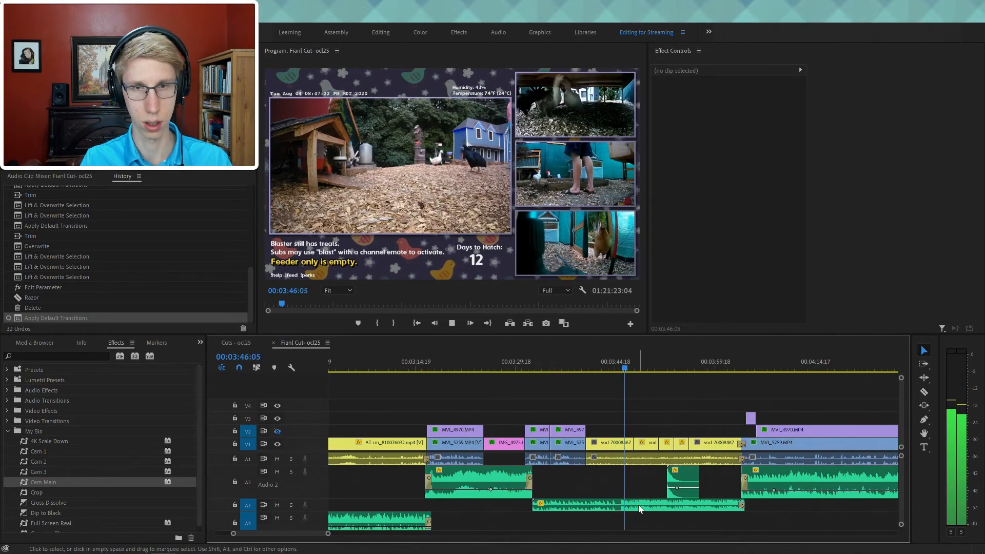
pyautogui.click(641, 507)
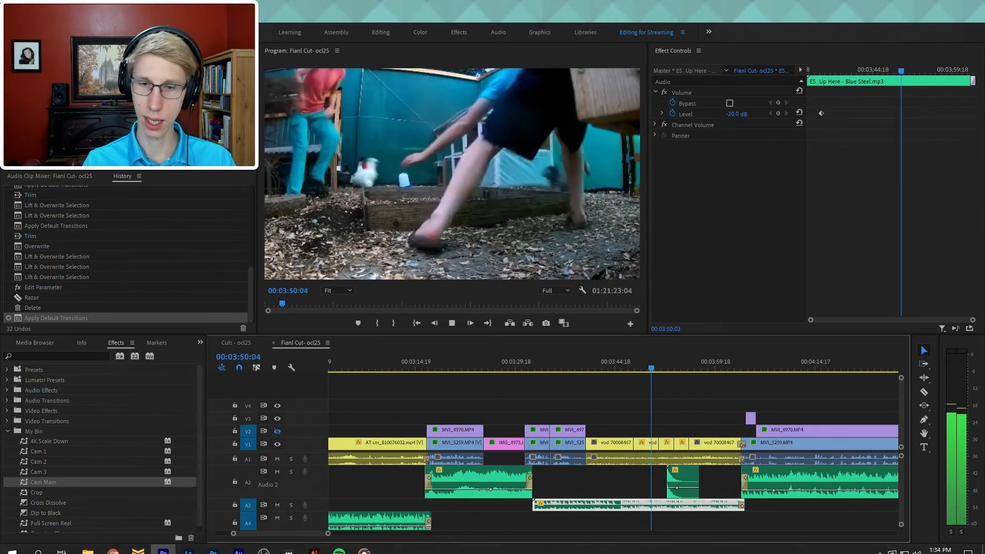
pyautogui.press('space')
# - Return to the Quirky folder in File Explorer and audition its other tracks, ending with ES_The Silly Walk
pyautogui.moveTo(243, 545)
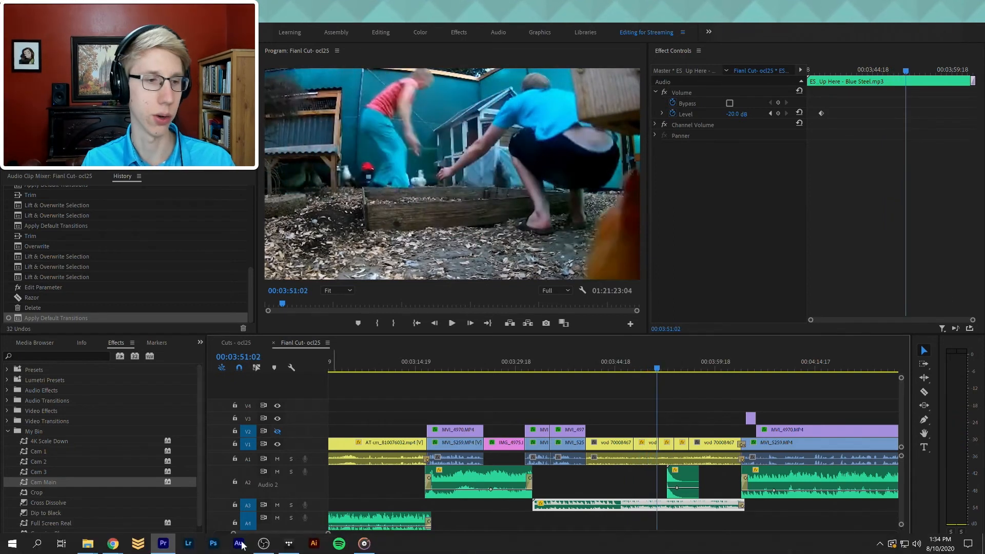
pyautogui.click(116, 492)
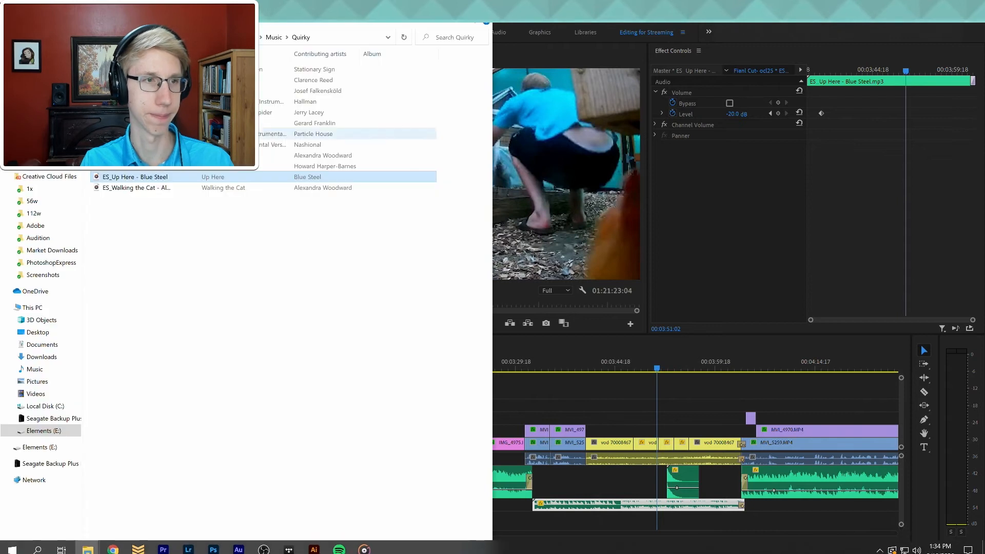
pyautogui.click(129, 188)
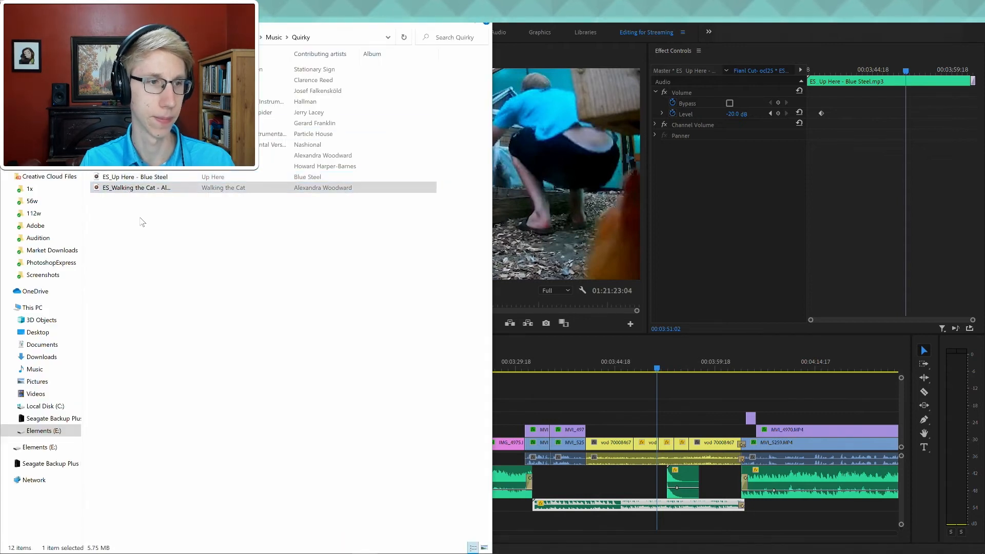
pyautogui.click(156, 112)
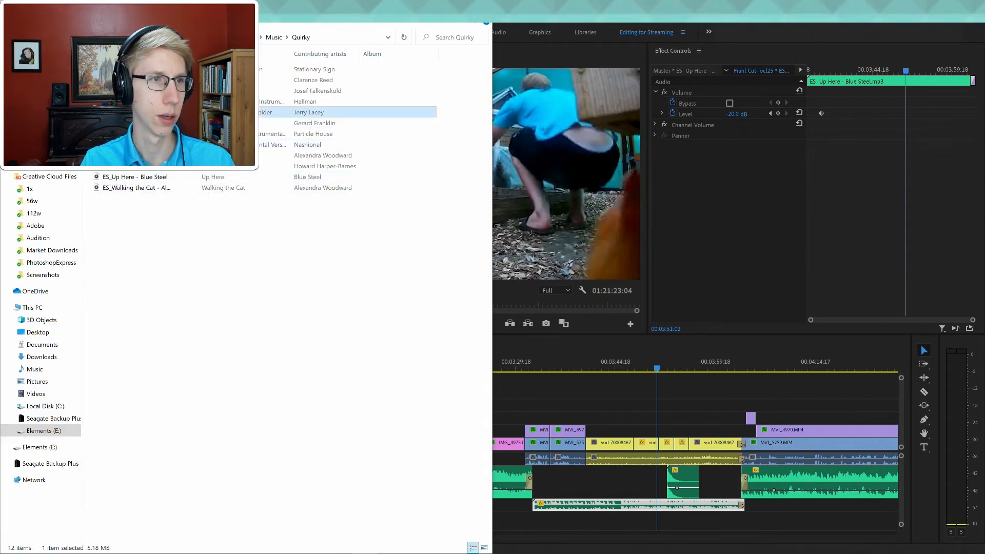
pyautogui.doubleClick(157, 123)
pyautogui.doubleClick(157, 101)
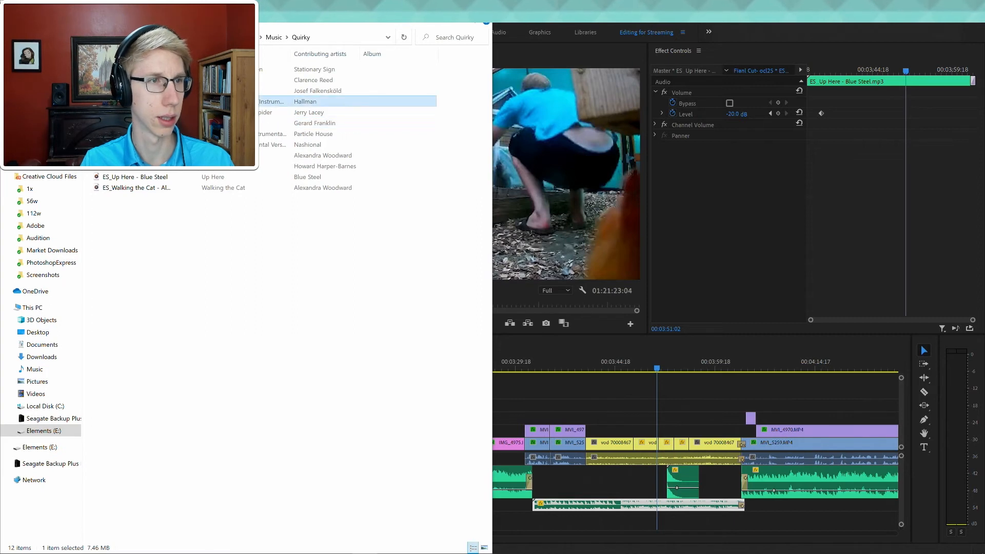
pyautogui.click(157, 91)
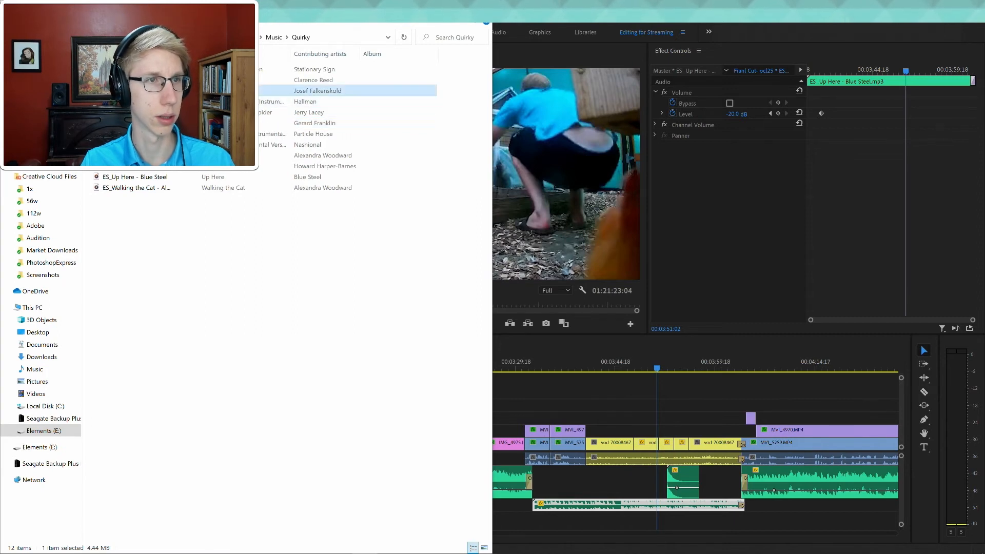
pyautogui.click(157, 80)
pyautogui.click(156, 102)
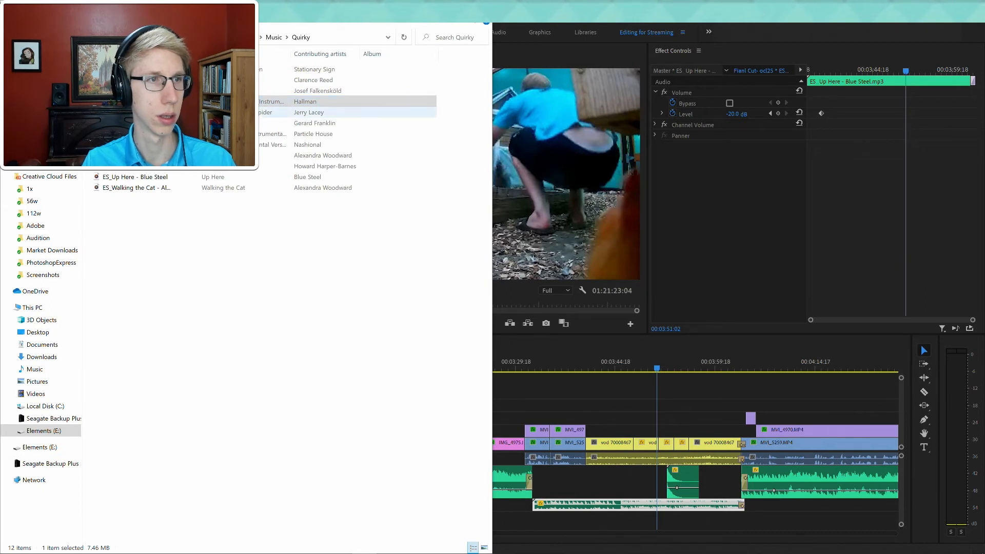
pyautogui.click(156, 123)
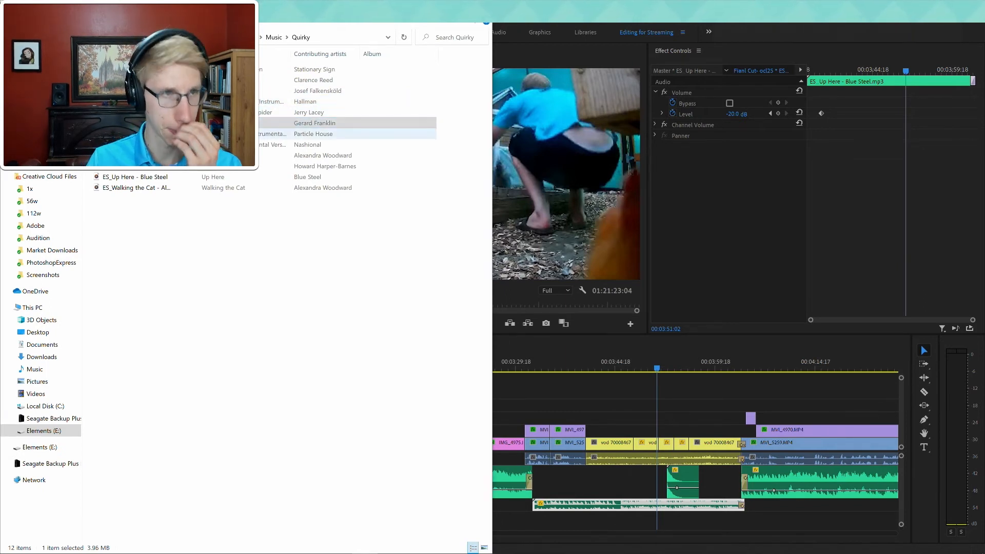
pyautogui.doubleClick(156, 145)
pyautogui.doubleClick(157, 156)
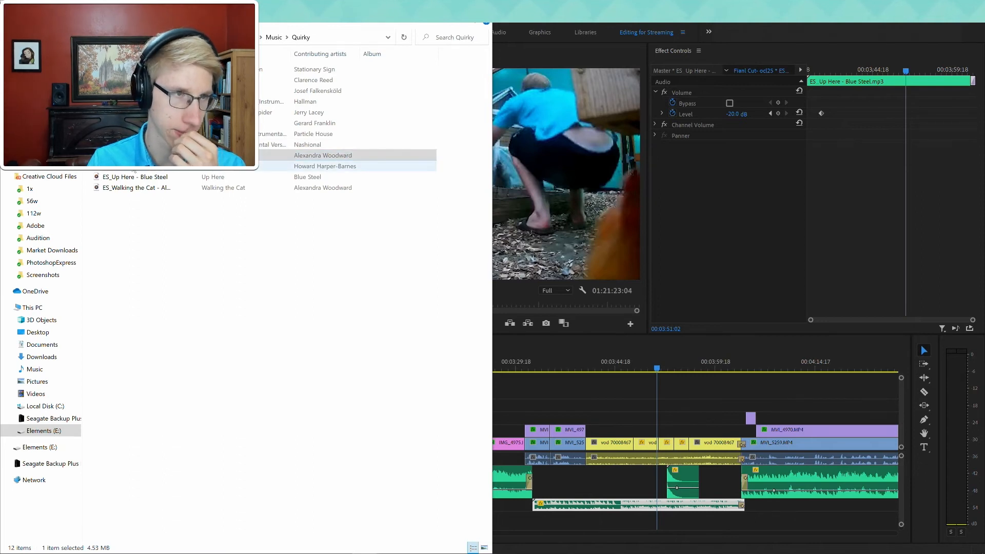
# - Overwrite the ES_Up Here clip on A3 with ES_The Silly Walk, starting at the same point
pyautogui.moveTo(134, 156); pyautogui.dragTo(535, 503)
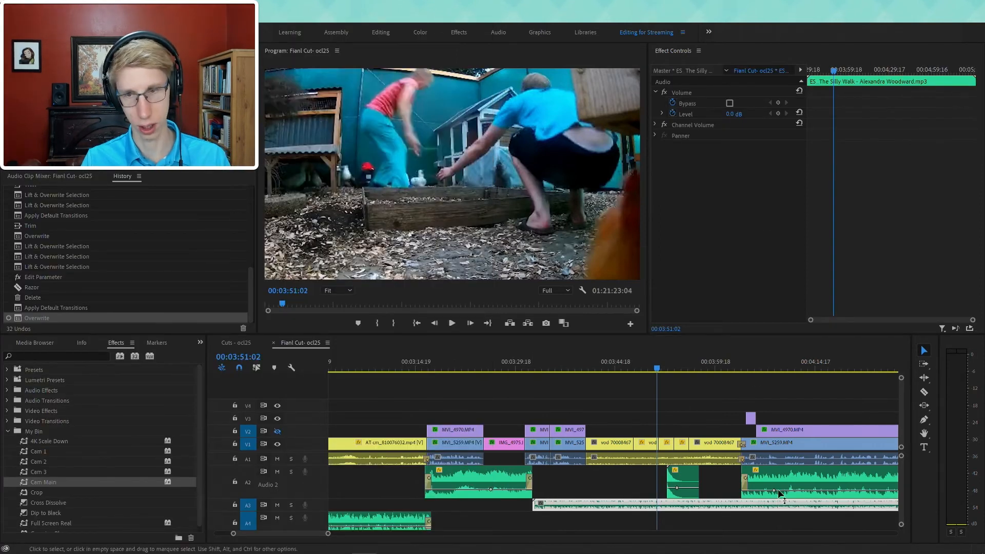
pyautogui.click(742, 504)
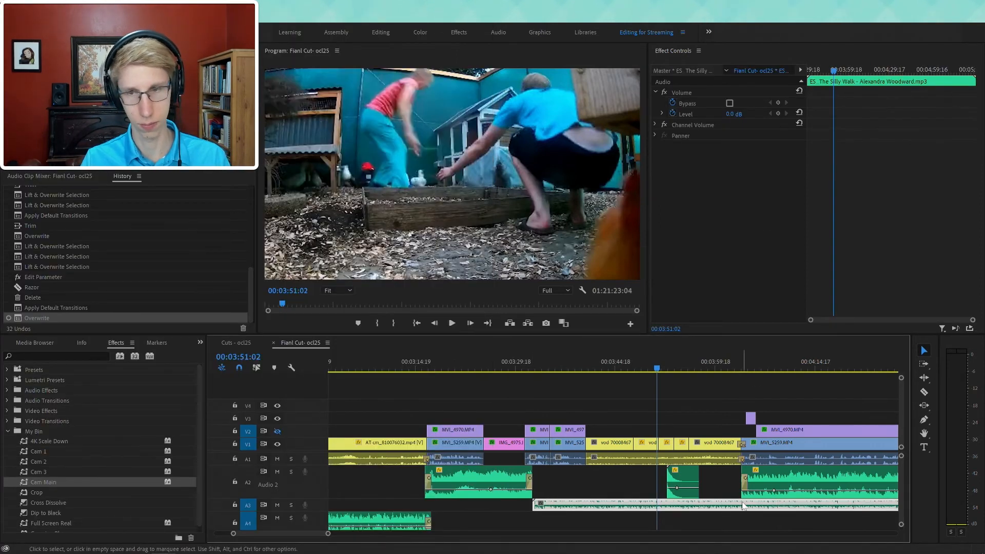
pyautogui.press('v')
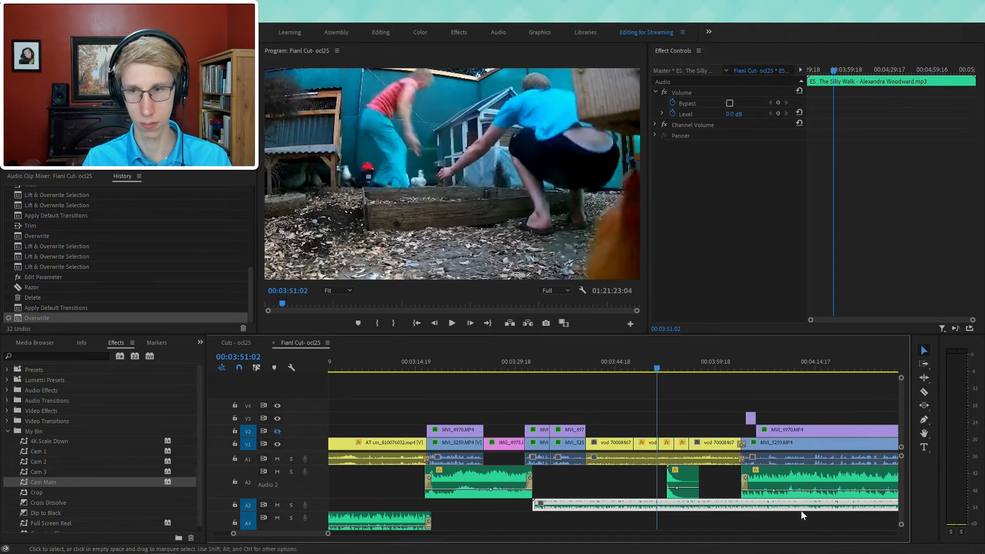
# - Set the volume level of the ES_The Silly Walk clip to -20 dB and play it back
pyautogui.press('space')
pyautogui.click(739, 113)
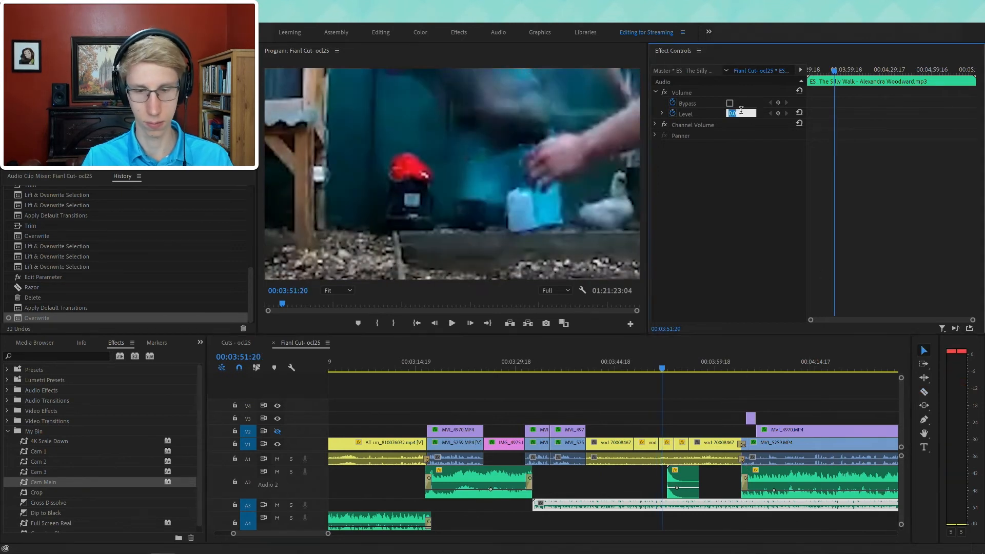
pyautogui.write('-20')
pyautogui.press('Return')
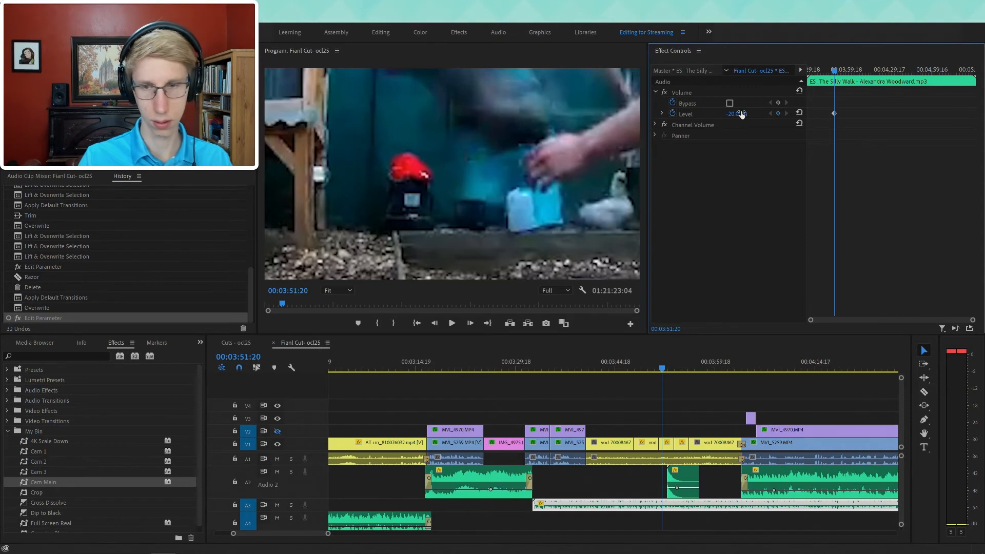
pyautogui.press('space')
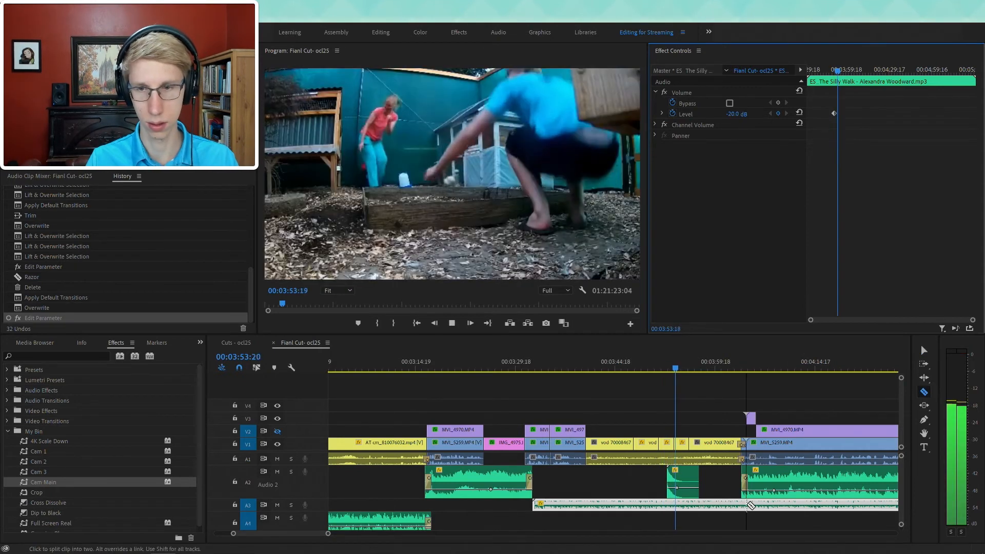
# - Cut ES_The Silly Walk on A3 at the start of the short V3 clip, delete the remainder, and replay around the A2 sound effect
pyautogui.keyDown('ctrl'); pyautogui.click(748, 506); pyautogui.keyUp('ctrl')
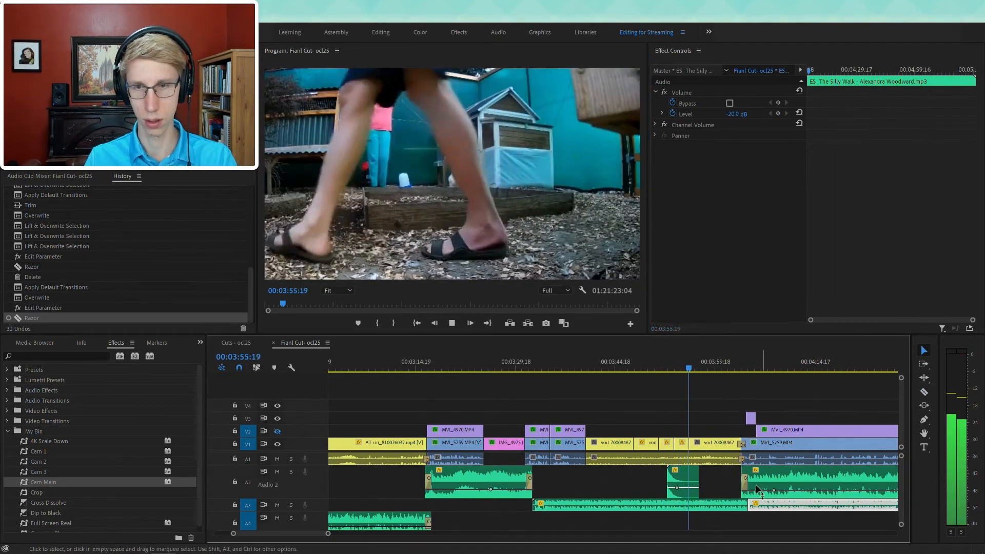
pyautogui.press('Delete')
pyautogui.click(666, 364)
pyautogui.press('=')
pyautogui.press('=')
pyautogui.press('space')
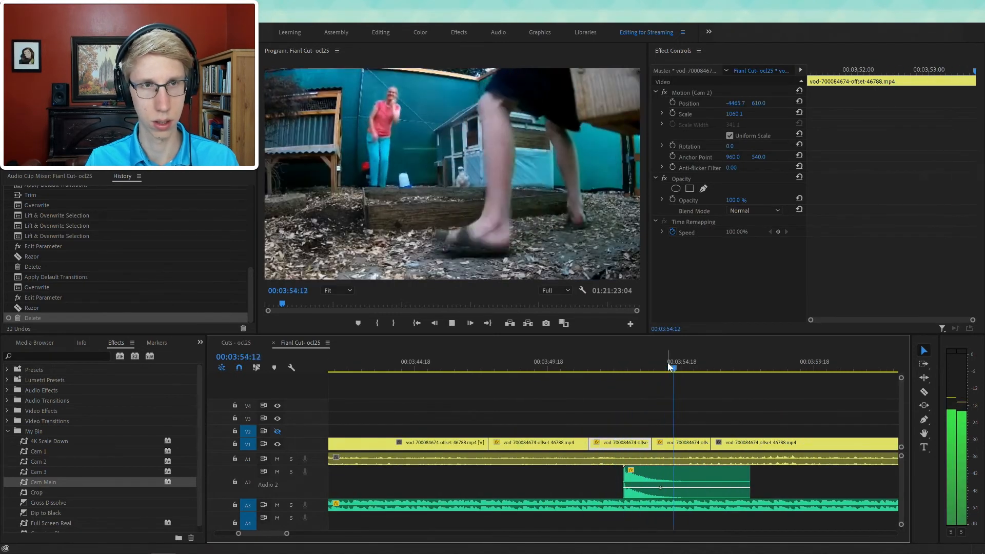
# - Set the volume level of the ES_The Silly Walk clip on A3 to -30 dB and play it back
pyautogui.press('space')
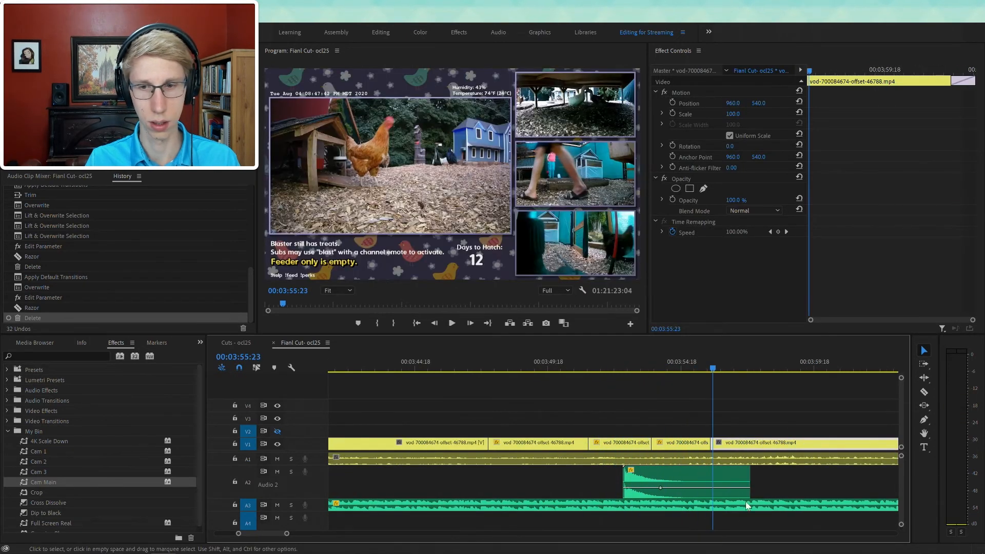
pyautogui.click(742, 505)
pyautogui.click(770, 114)
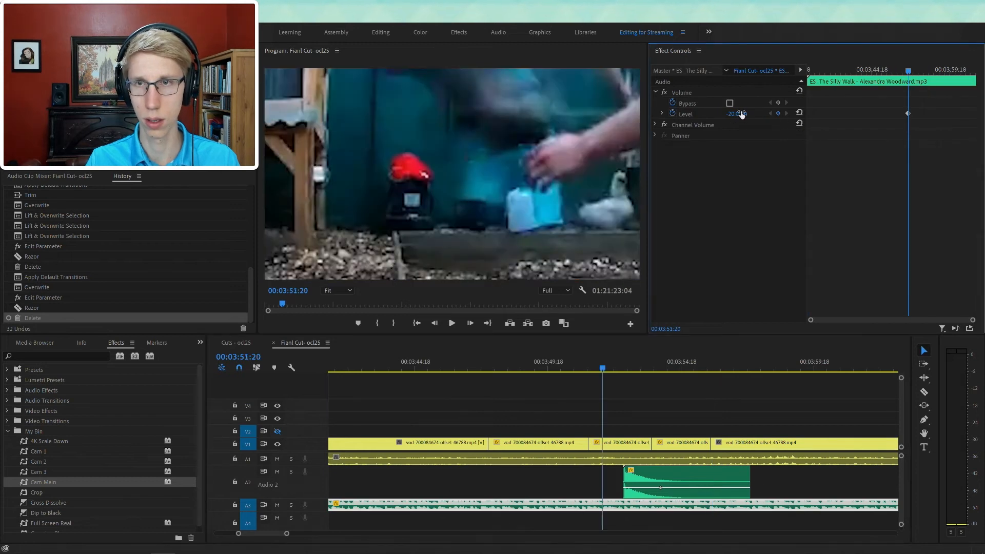
pyautogui.press('Return')
pyautogui.press('space')
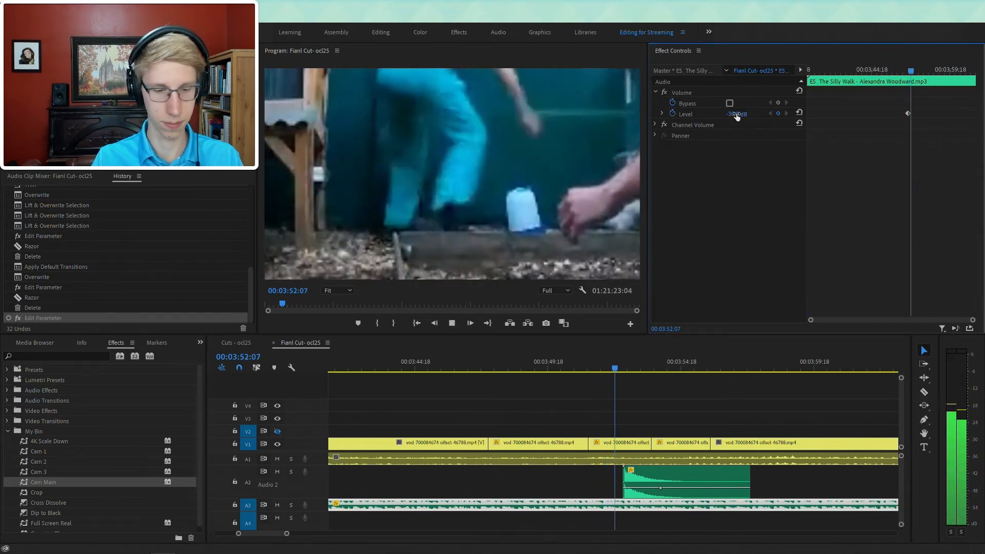
pyautogui.click(609, 379)
# - Shift ES_The Silly Walk slightly earlier on A3 to overlap the end of the A2 music, and apply the default transition at its start
pyautogui.press('-')
pyautogui.press('-')
pyautogui.click(473, 364)
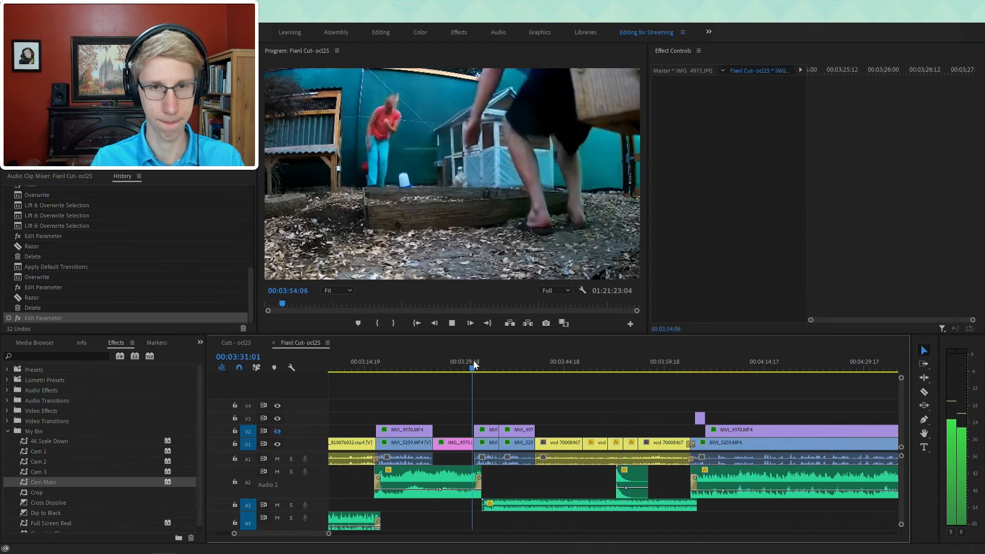
pyautogui.press('=')
pyautogui.press('=')
pyautogui.moveTo(701, 507); pyautogui.dragTo(655, 509)
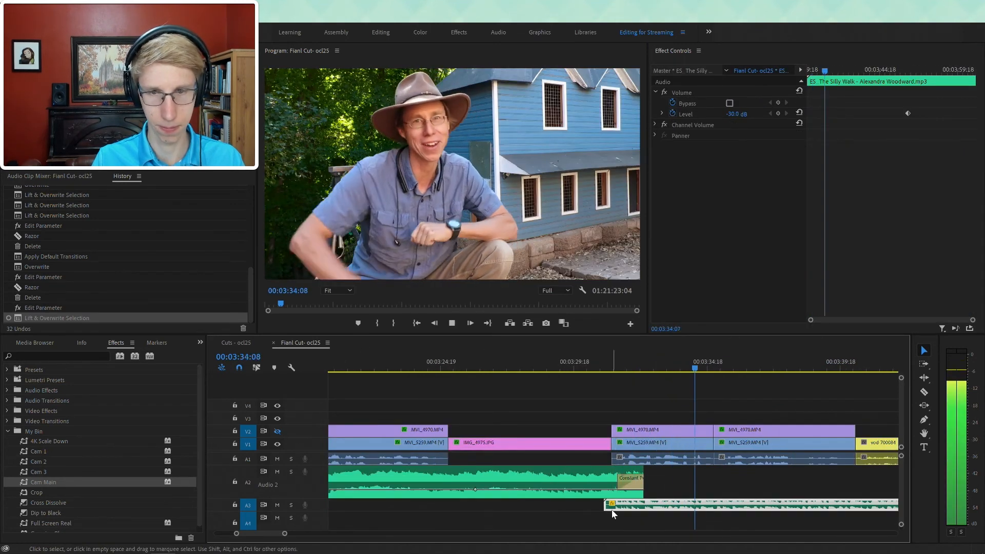
pyautogui.rightClick(605, 507)
pyautogui.click(630, 489)
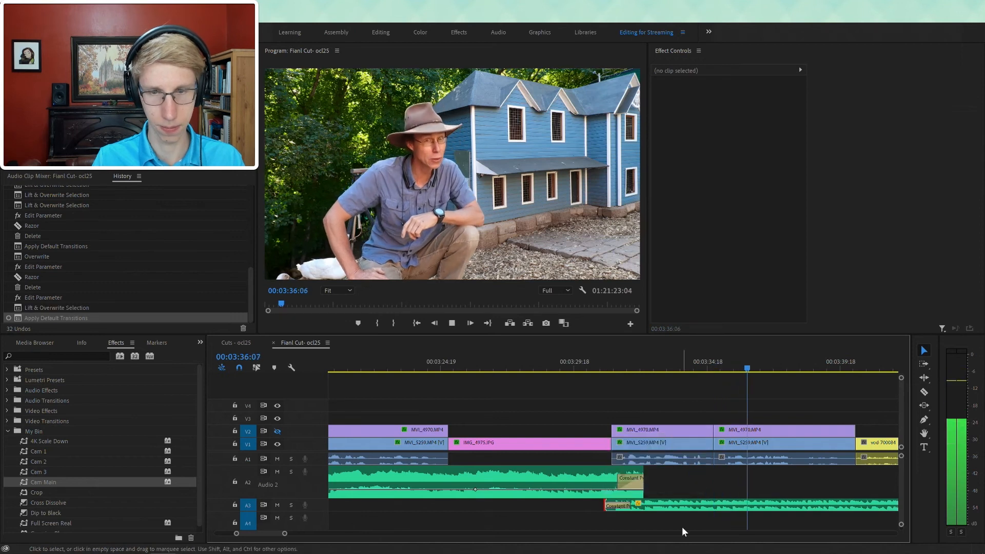
# - Extend the end of ES_The Silly Walk over the start of the next A2 music clip and apply the default transition there
pyautogui.press('-')
pyautogui.press('-')
pyautogui.moveTo(830, 508); pyautogui.dragTo(840, 505)
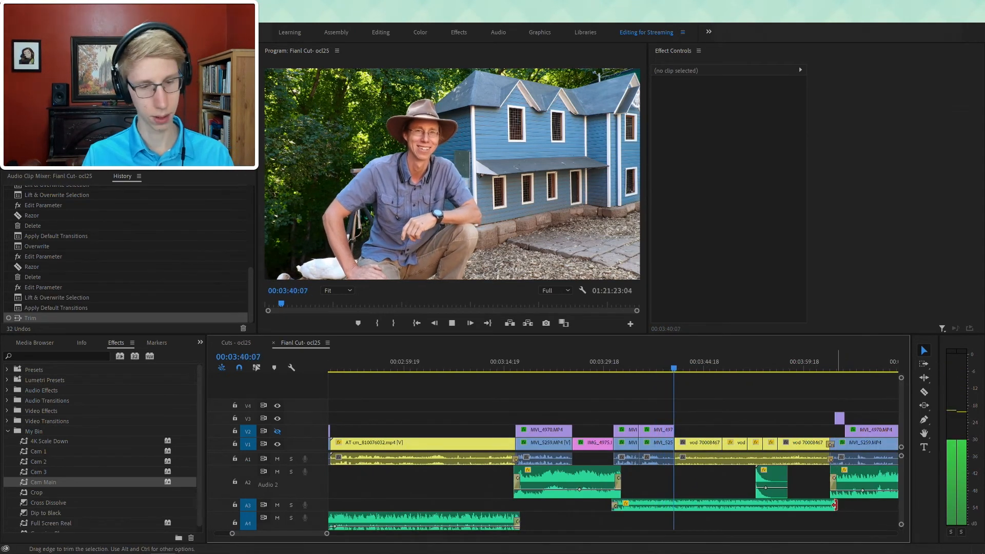
pyautogui.hotkey('ctrl', 'shift', 'd')
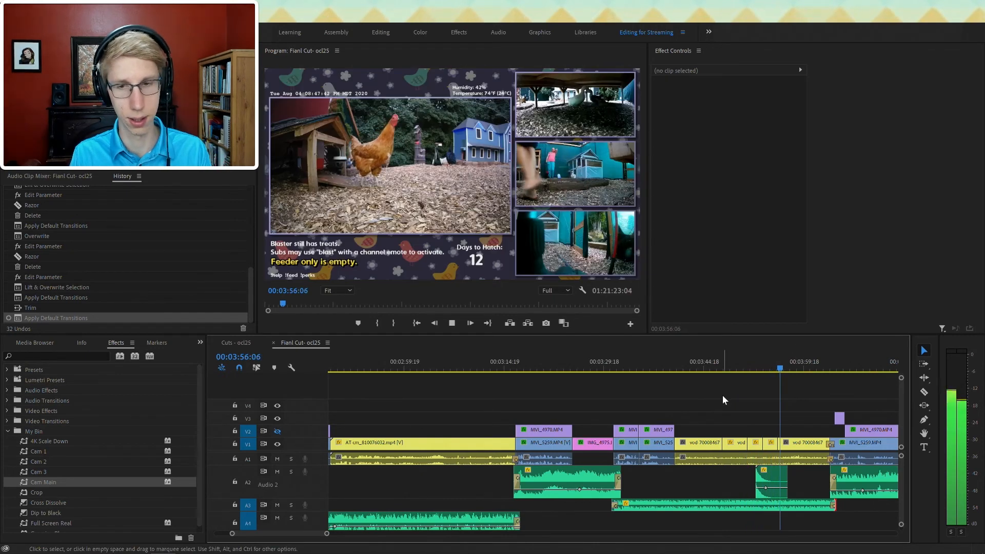
# - Review the playback from the end of ES_The Silly Walk into the following A2 music section
pyautogui.press('-')
pyautogui.scroll(-2, 741, 516)
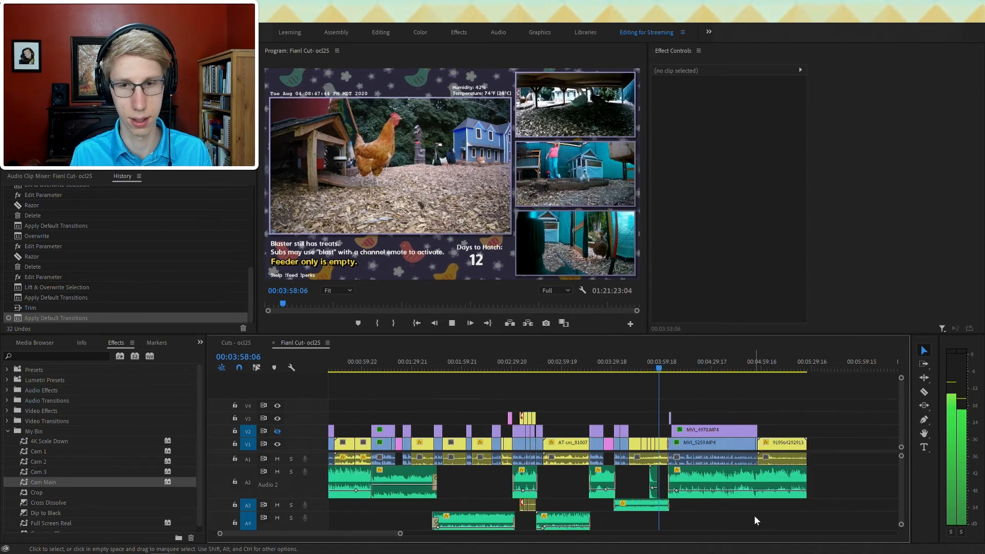
pyautogui.press('=')
pyautogui.press('=')
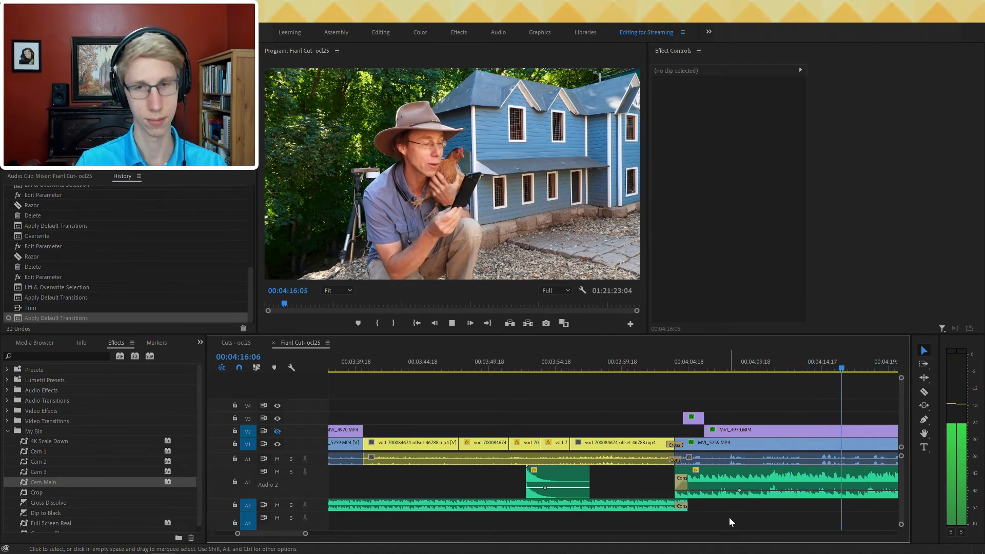
pyautogui.press('-')
pyautogui.scroll(-5, 711, 499)
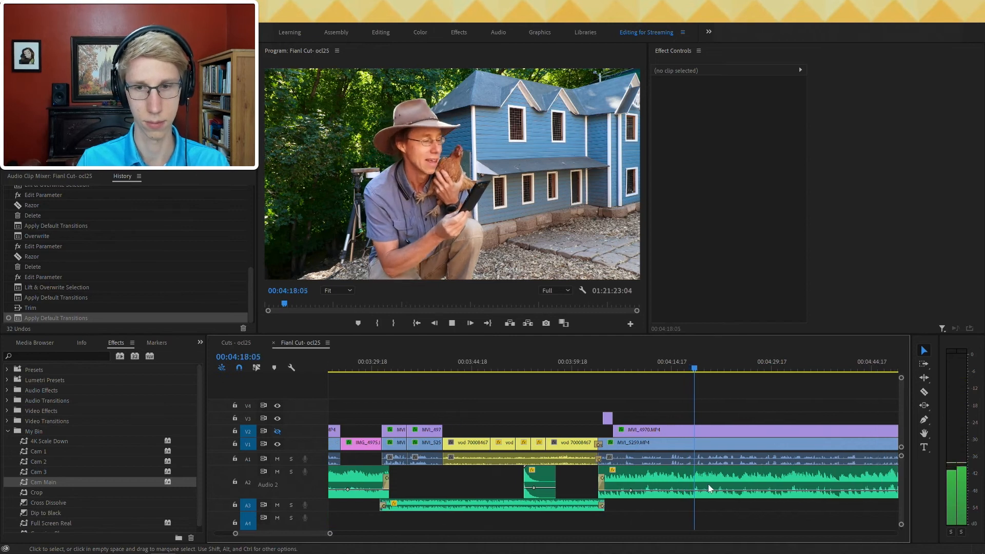
# - Apply the default video and audio transitions at the start of the yellow duck clip that follows MVI_4970.MP4
pyautogui.scroll(-2, 709, 487)
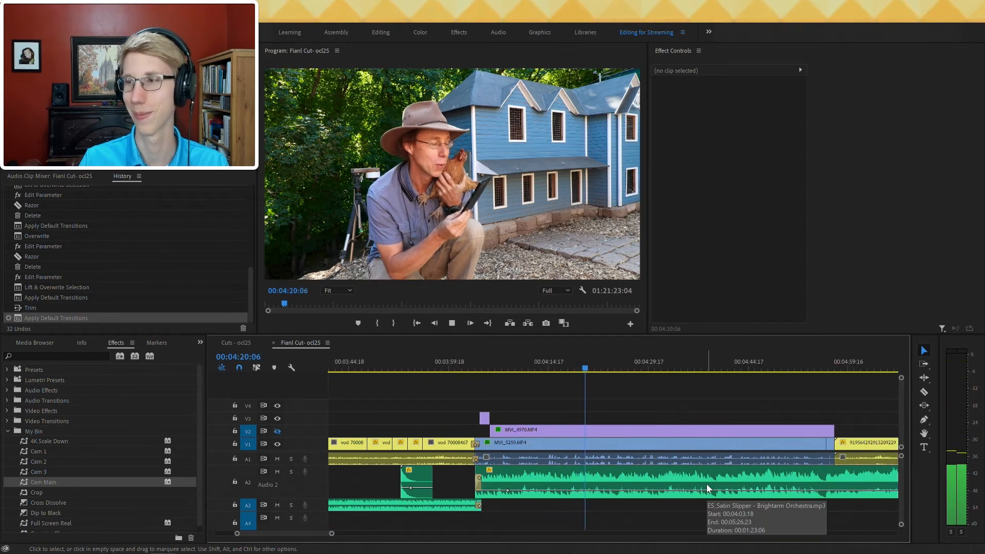
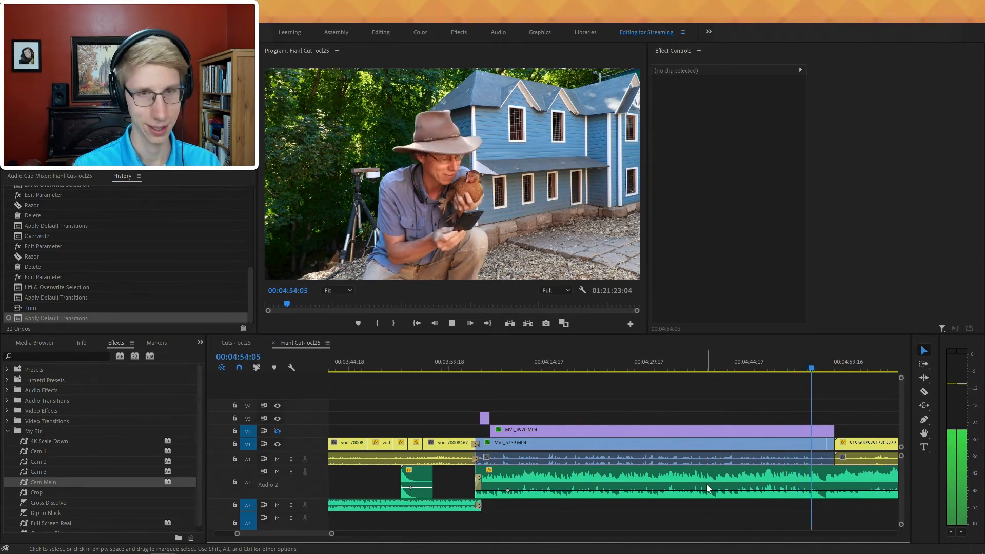
pyautogui.scroll(-3, 660, 499)
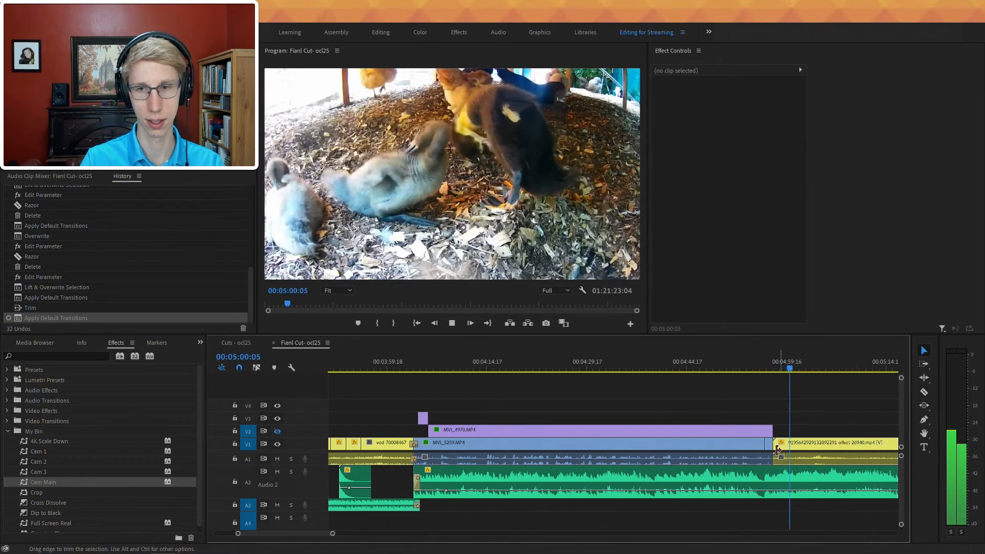
pyautogui.press('=')
pyautogui.press('=')
pyautogui.press('=')
pyautogui.press('space')
pyautogui.rightClick(403, 442)
pyautogui.click(446, 497)
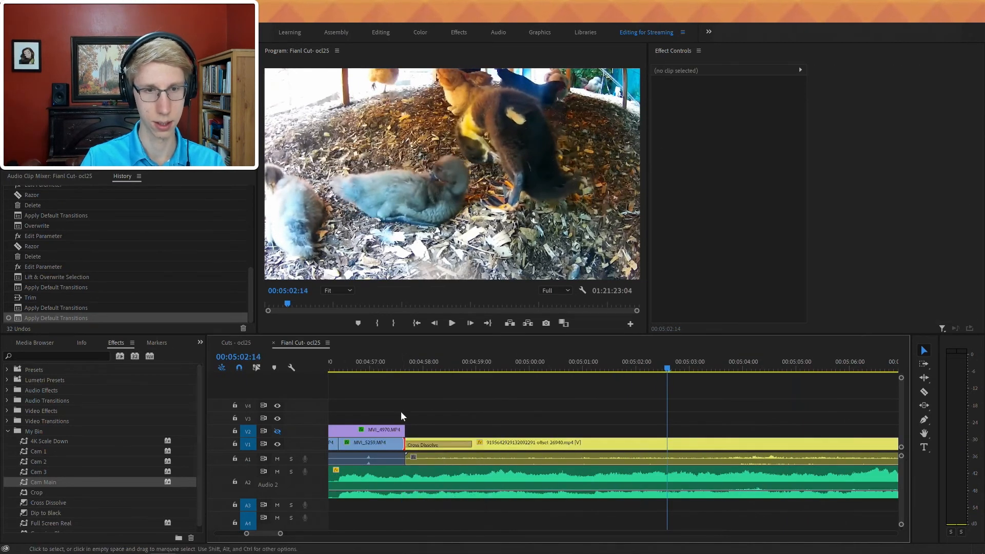
pyautogui.rightClick(405, 472)
pyautogui.click(452, 503)
# - Add a text layer reading BYE at 00:04:56:19 over the close-up of the hen
pyautogui.click(380, 364)
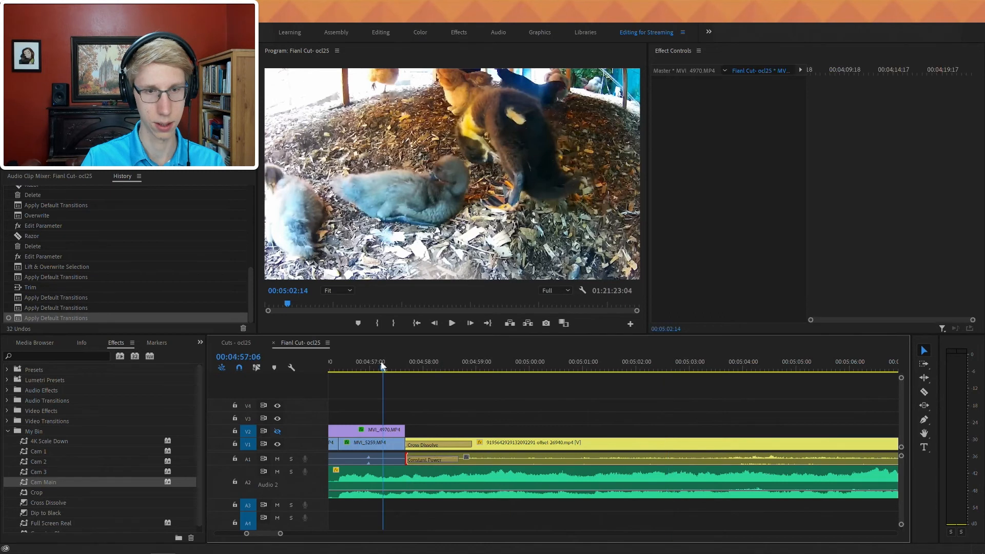
pyautogui.moveTo(381, 363); pyautogui.dragTo(359, 365)
pyautogui.scroll(-2, 375, 391)
pyautogui.scroll(1, 377, 395)
pyautogui.scroll(1, 376, 394)
pyautogui.press('t')
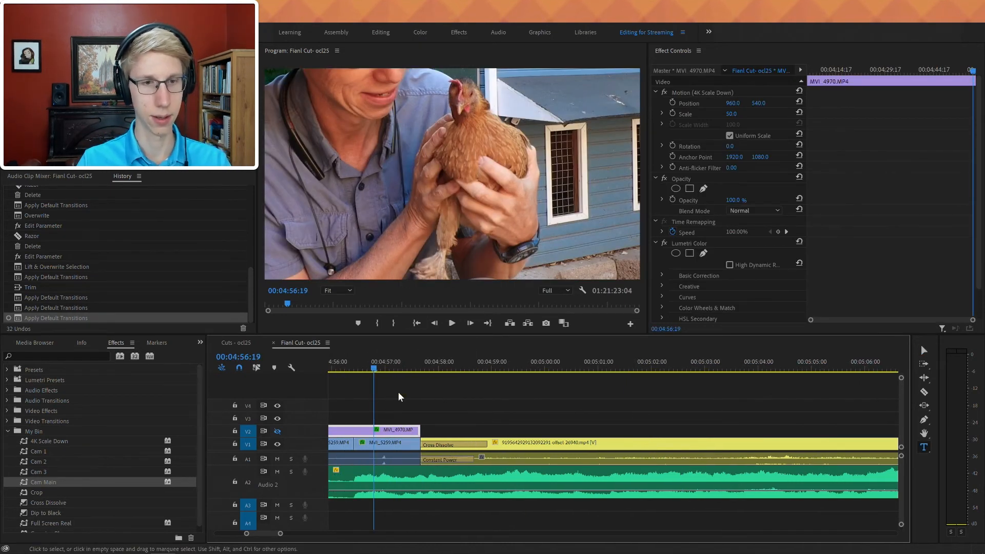
pyautogui.moveTo(575, 253); pyautogui.dragTo(626, 262)
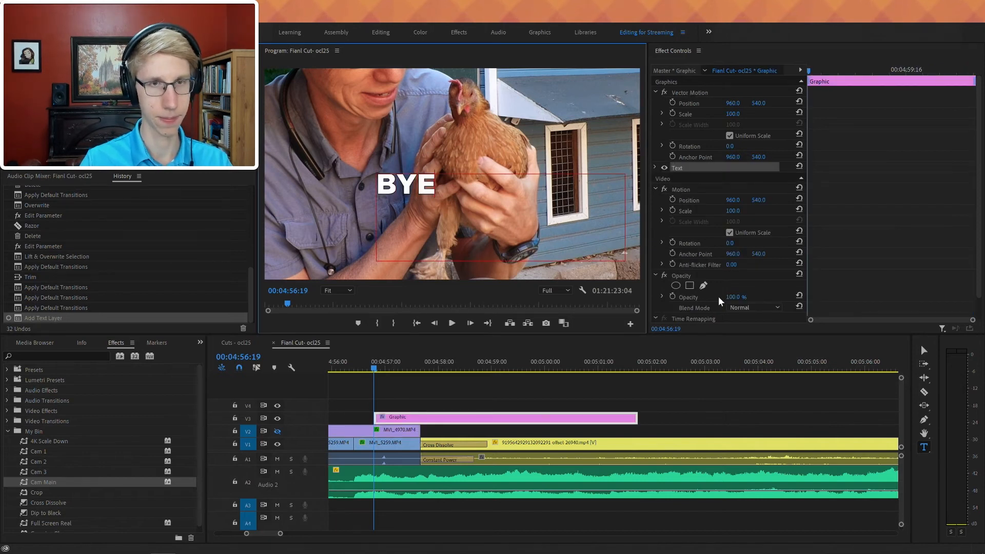
# - Enlarge the BYE text to a font size of 248
pyautogui.moveTo(445, 191); pyautogui.dragTo(324, 174)
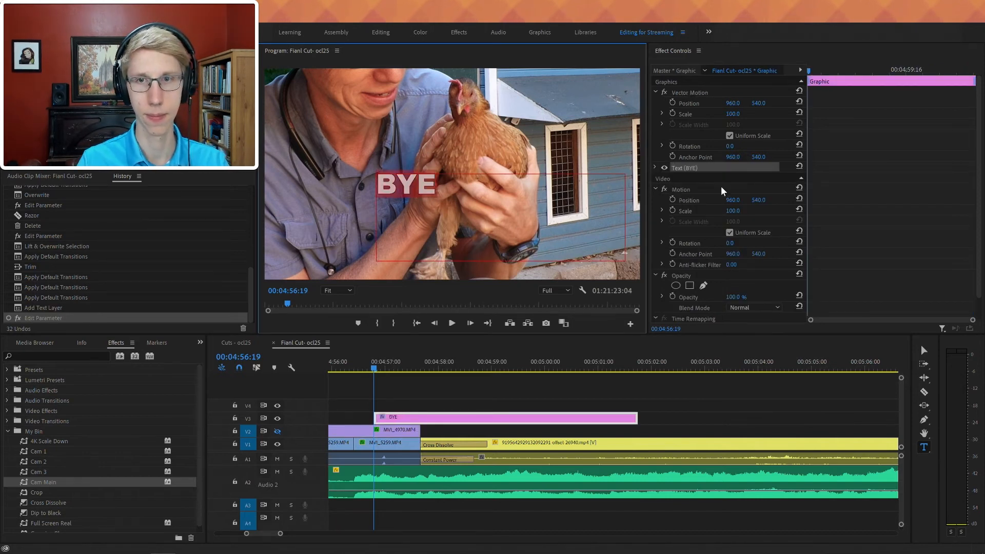
pyautogui.click(681, 391)
pyautogui.moveTo(441, 190); pyautogui.dragTo(375, 168)
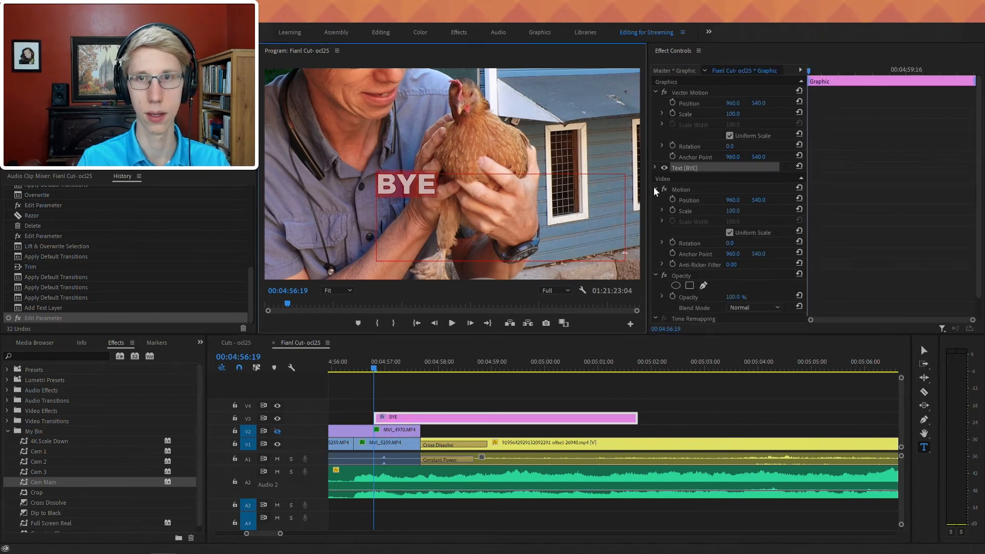
pyautogui.click(655, 168)
pyautogui.moveTo(770, 217); pyautogui.dragTo(783, 217)
pyautogui.click(747, 380)
# - Move the BYE title off the hen and onto the man's shirt beside it
pyautogui.press('space')
pyautogui.press('space')
pyautogui.press('v')
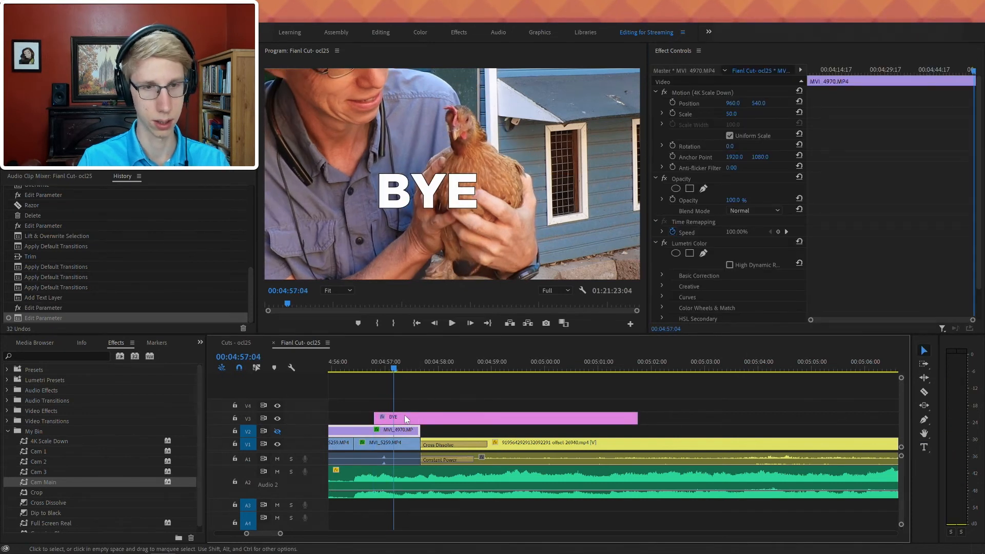
pyautogui.click(405, 416)
pyautogui.moveTo(445, 182); pyautogui.dragTo(369, 160)
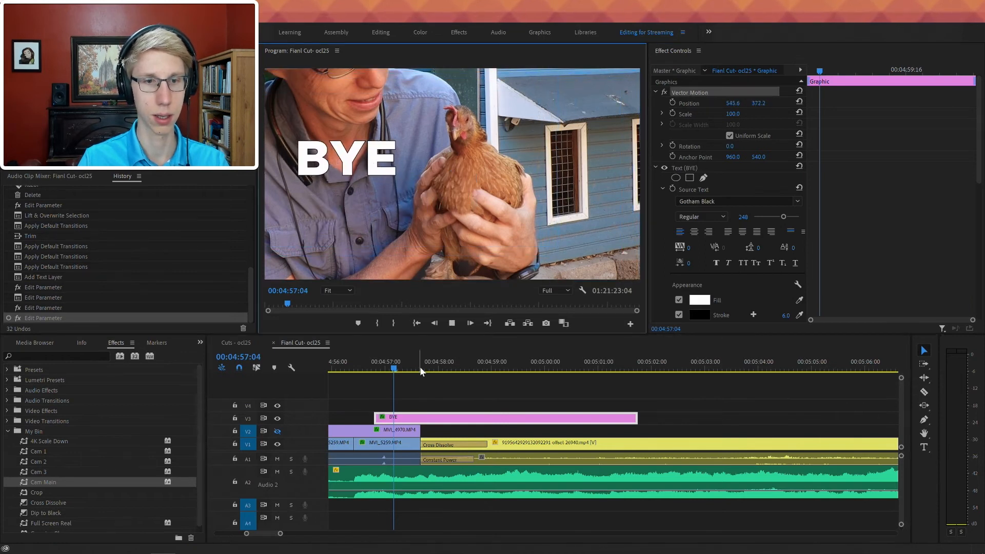
# - Trim the end of the BYE graphic on V3 back to the end of MVI_4970.MP4
pyautogui.press('space')
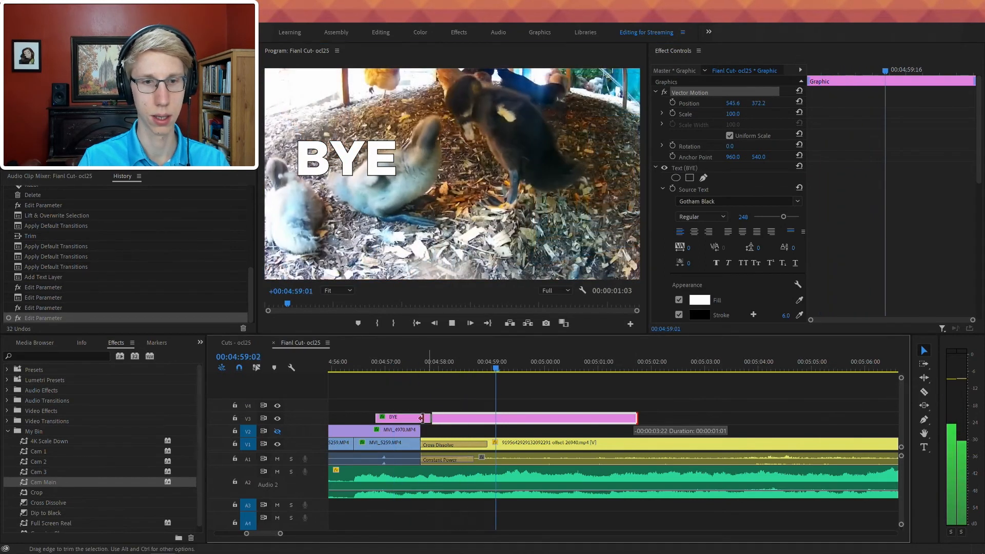
pyautogui.moveTo(599, 420); pyautogui.dragTo(420, 421)
pyautogui.press('space')
# - Lock audio track A2 and shift the yellow duck clip with its audio forward in time, opening a gap after MVI_4970.MP4
pyautogui.press('a')
pyautogui.moveTo(539, 445); pyautogui.dragTo(593, 445)
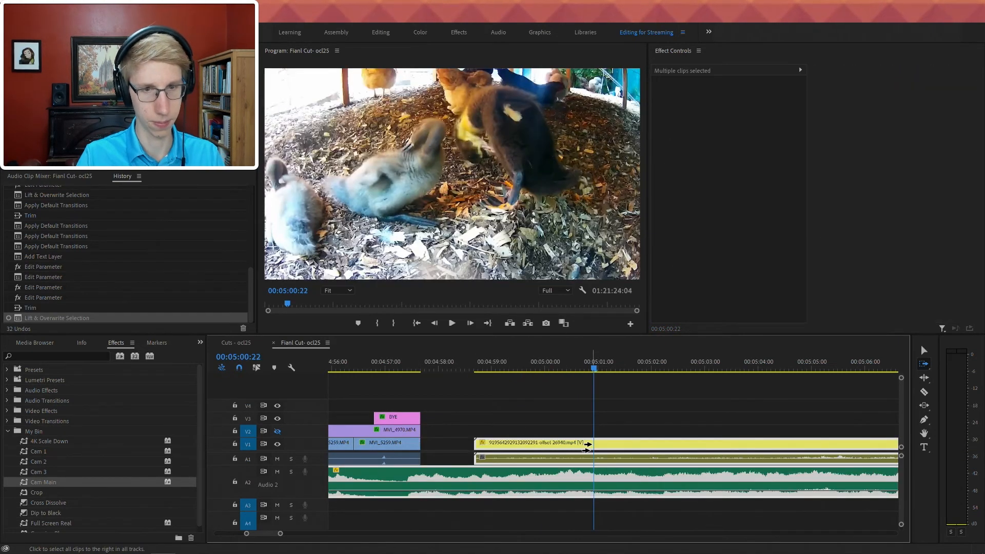
pyautogui.hotkey('ctrl', 'z')
pyautogui.click(236, 482)
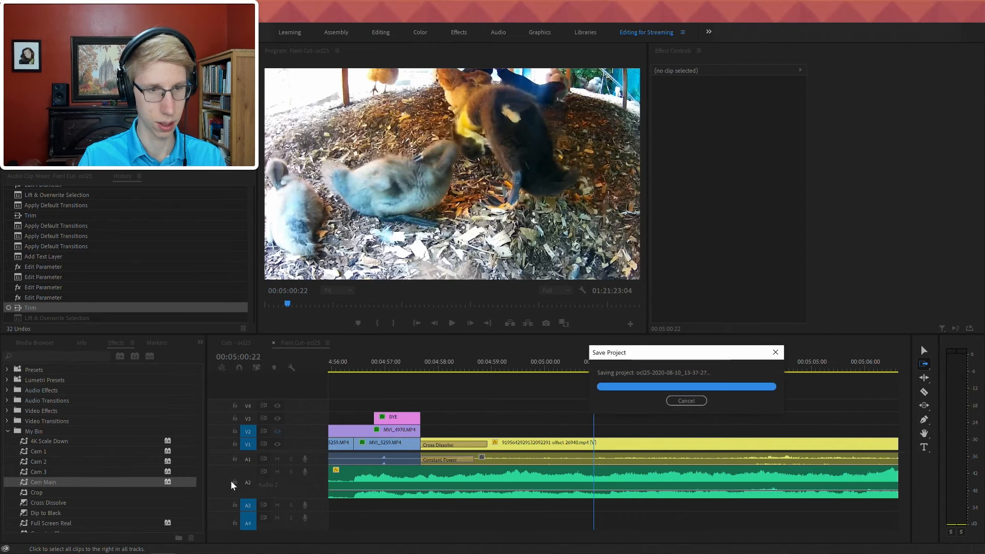
pyautogui.click(551, 449)
pyautogui.moveTo(551, 449); pyautogui.dragTo(619, 449)
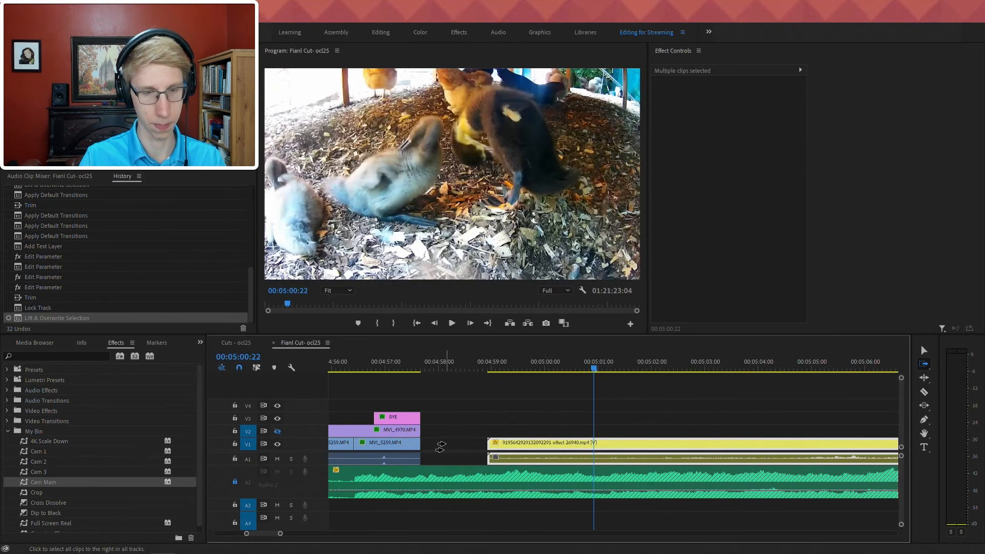
# - Extend MVI_4970.MP4 and MVI_5259.MP4 to meet the yellow duck clip and apply the default video transition at that cut
pyautogui.press('v')
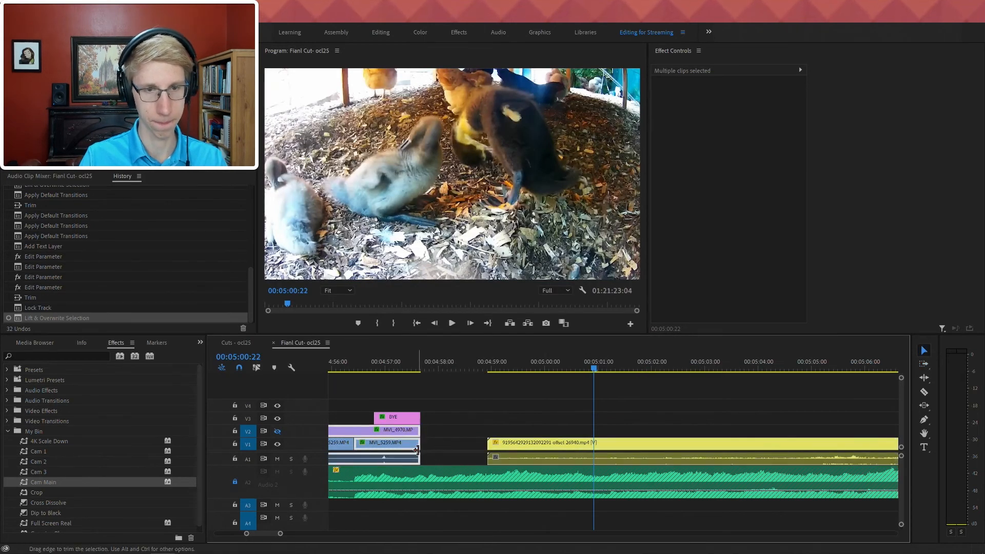
pyautogui.moveTo(417, 449); pyautogui.dragTo(486, 444)
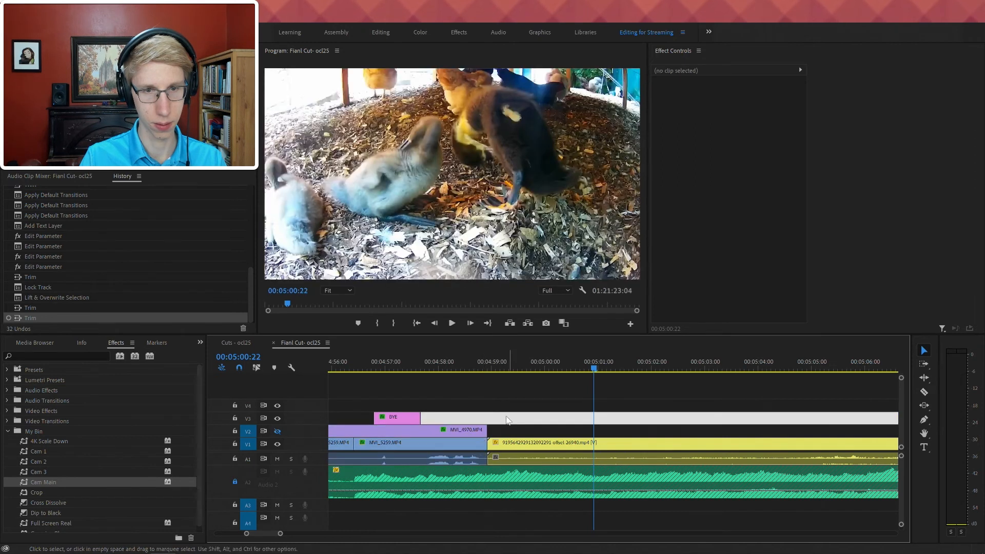
pyautogui.rightClick(485, 443)
pyautogui.click(513, 503)
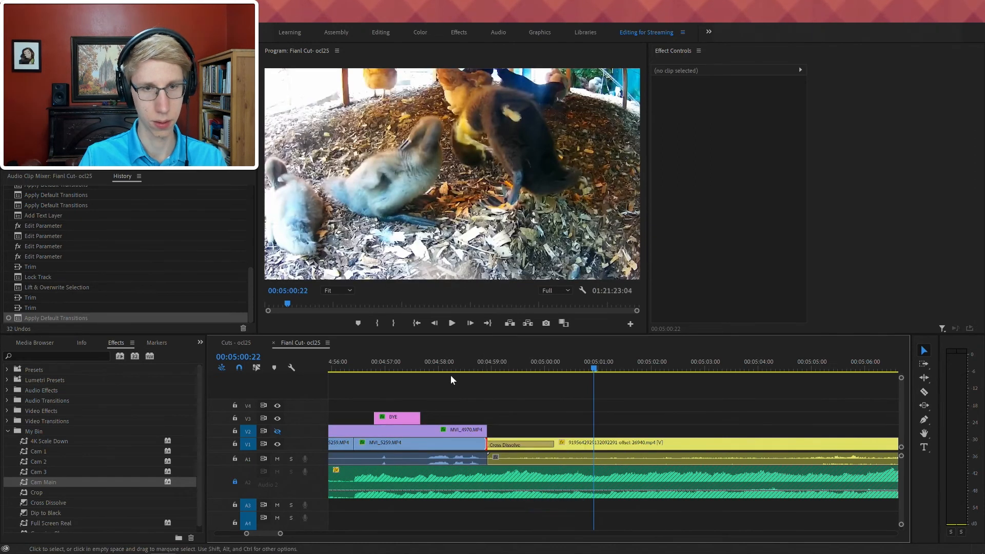
# - Apply the default audio transition on A1 at the start of the yellow duck clip
pyautogui.click(449, 367)
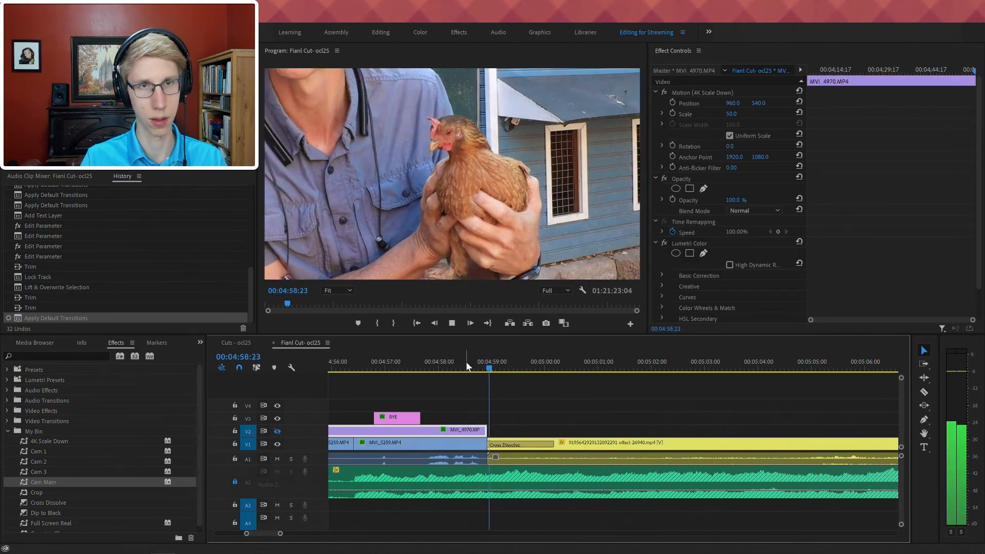
pyautogui.click(481, 368)
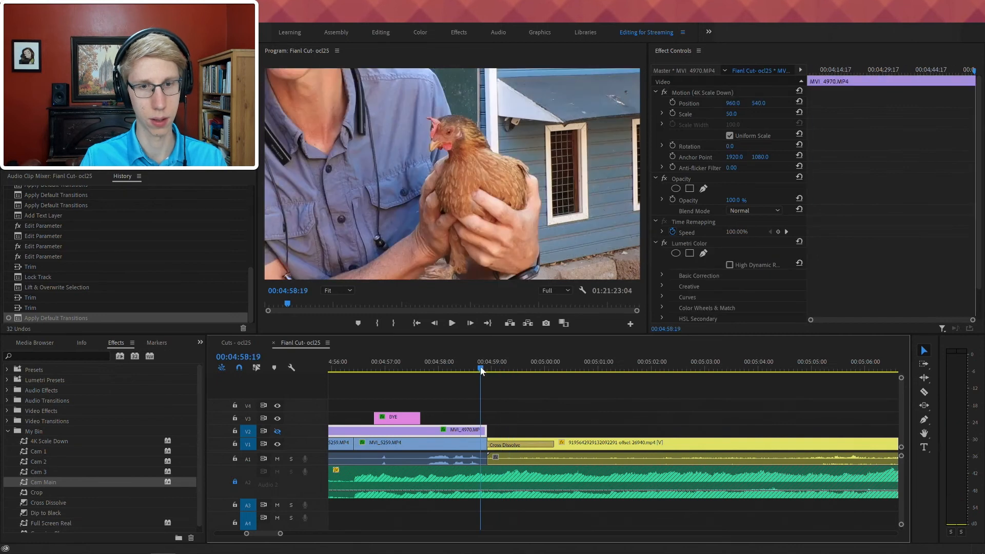
pyautogui.click(490, 456)
pyautogui.hotkey('ctrl', 'shift', 'd')
pyautogui.press('space')
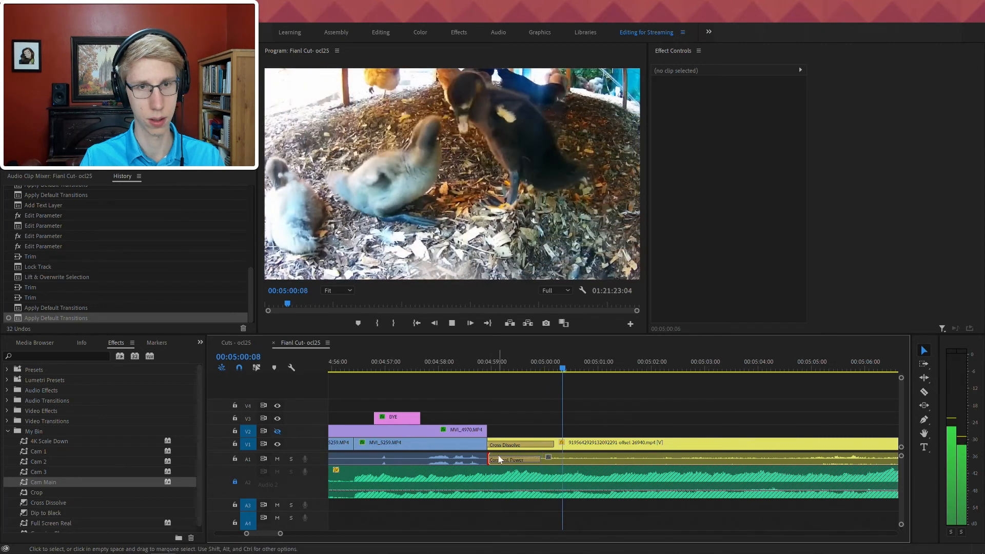
# - Extend the end of the BYE graphic slightly and trim its start to 00:04:56:22
pyautogui.click(401, 367)
pyautogui.press('space')
pyautogui.moveTo(419, 418)
pyautogui.mouseDown()
pyautogui.moveTo(487, 419)
pyautogui.moveTo(425, 419)
pyautogui.mouseUp()
pyautogui.click(382, 368)
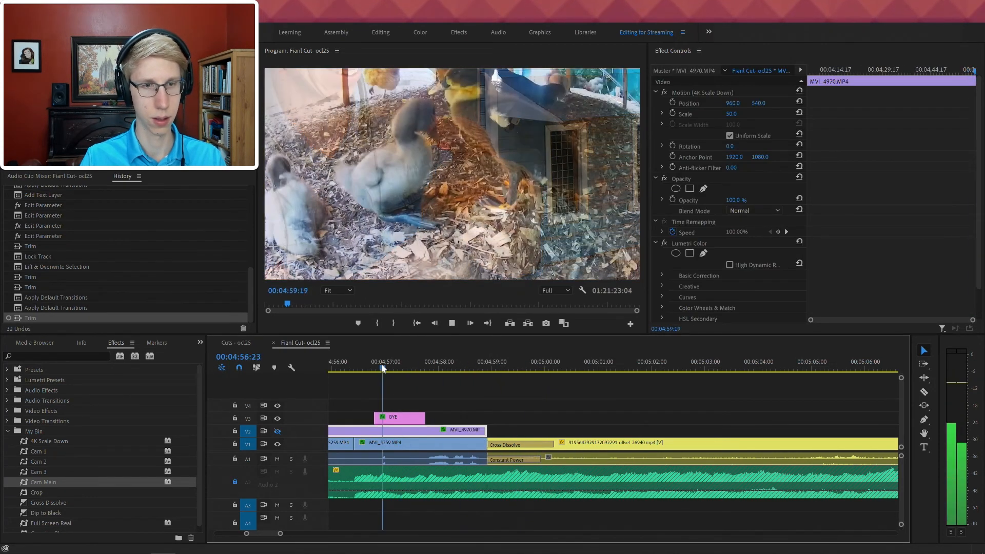
pyautogui.click(364, 366)
pyautogui.click(334, 365)
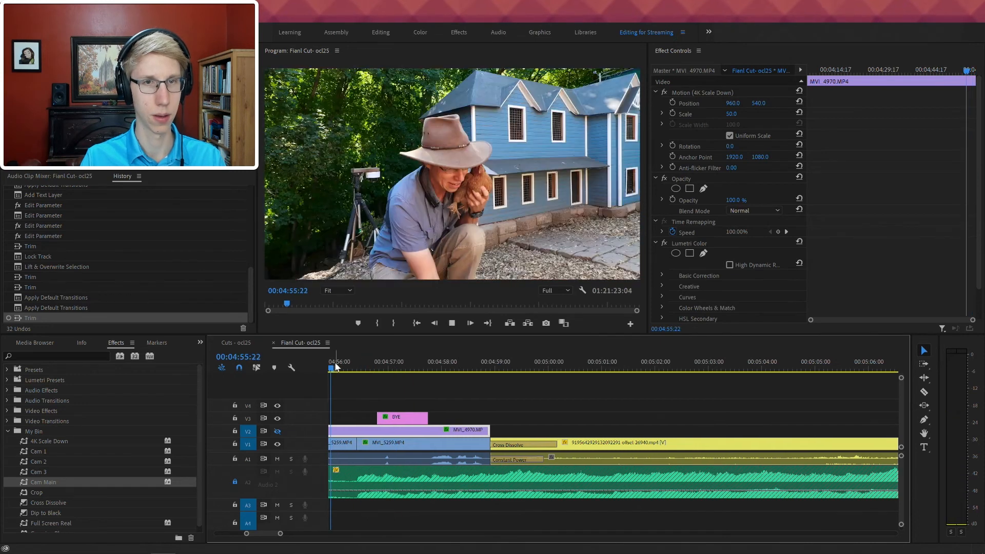
pyautogui.press('space')
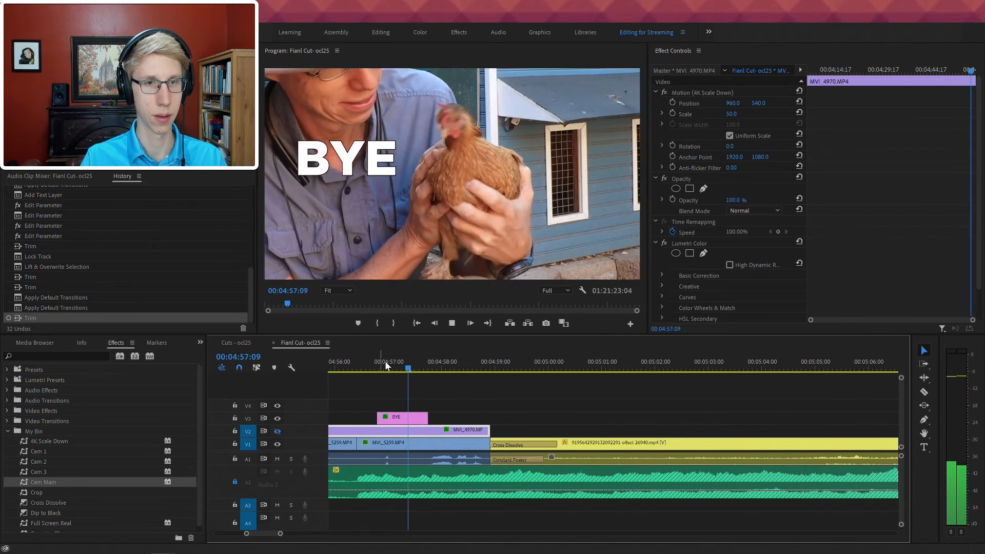
pyautogui.click(384, 362)
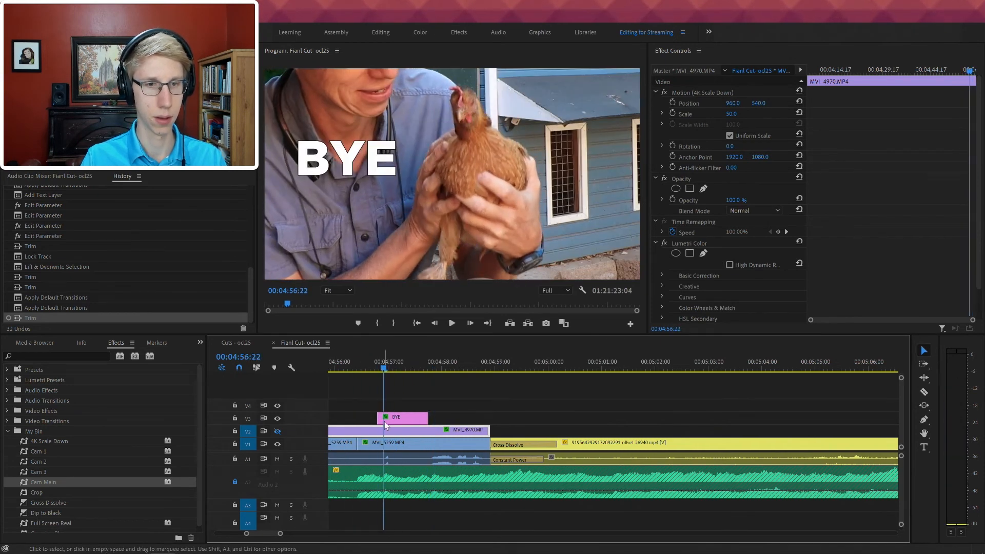
pyautogui.moveTo(379, 422); pyautogui.dragTo(385, 422)
pyautogui.press('space')
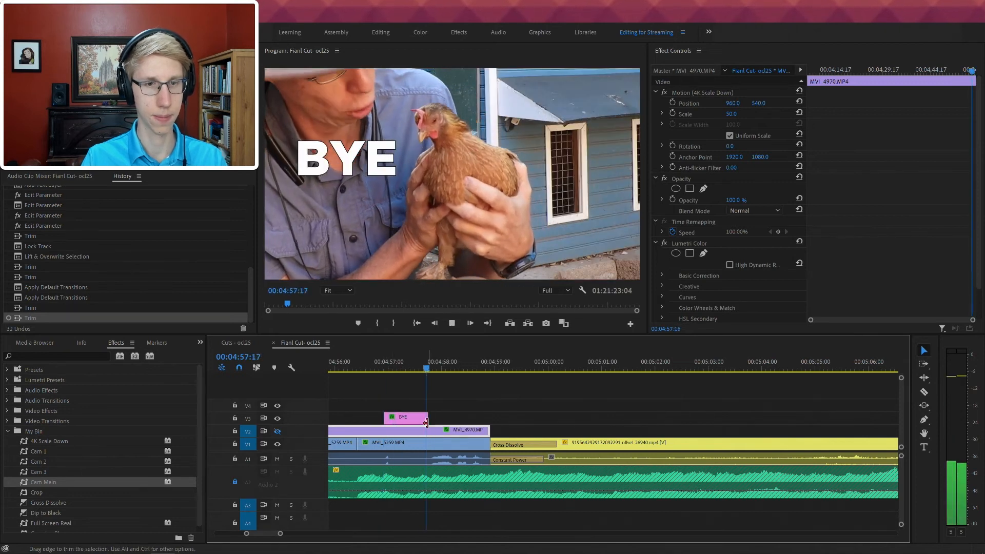
# - Unlock audio track A2 and extend its music clip to the end of the yellow duck clip
pyautogui.press('-')
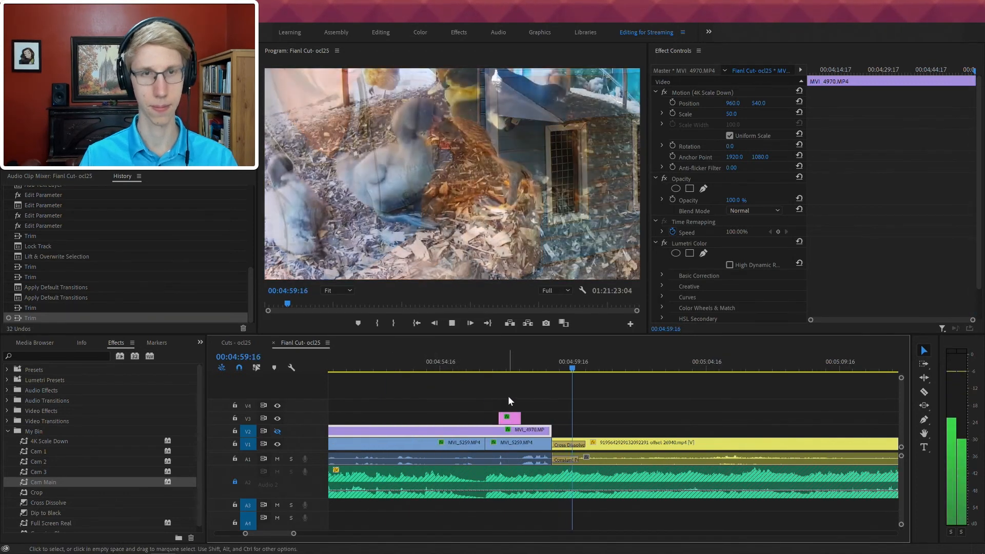
pyautogui.press('-')
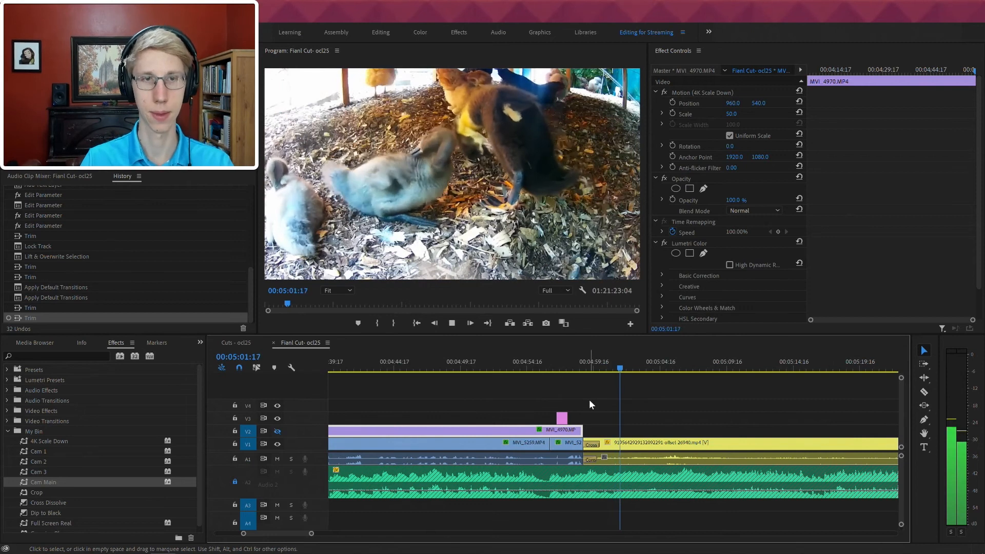
pyautogui.press('-')
pyautogui.press('-')
pyautogui.click(698, 444)
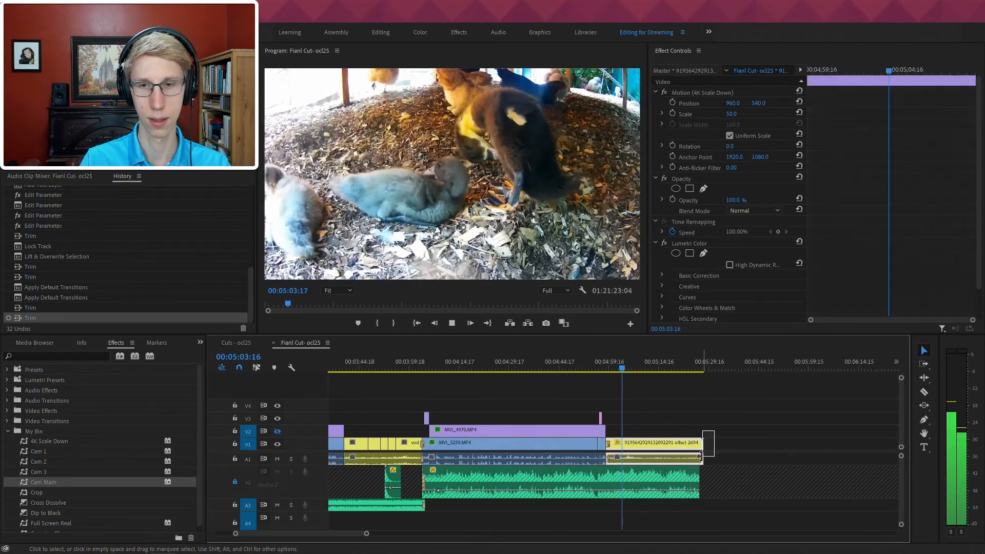
pyautogui.click(723, 522)
pyautogui.click(235, 482)
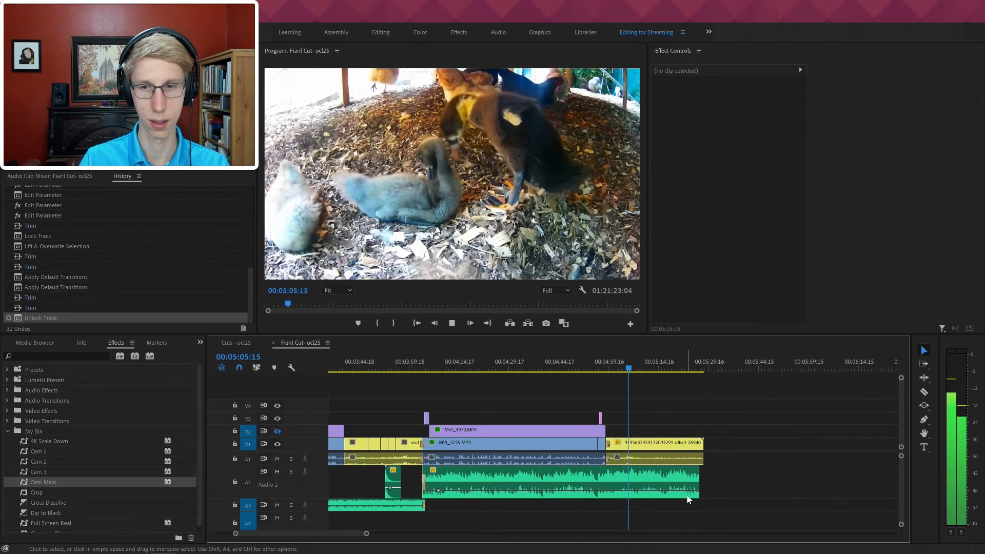
pyautogui.moveTo(700, 471); pyautogui.dragTo(713, 469)
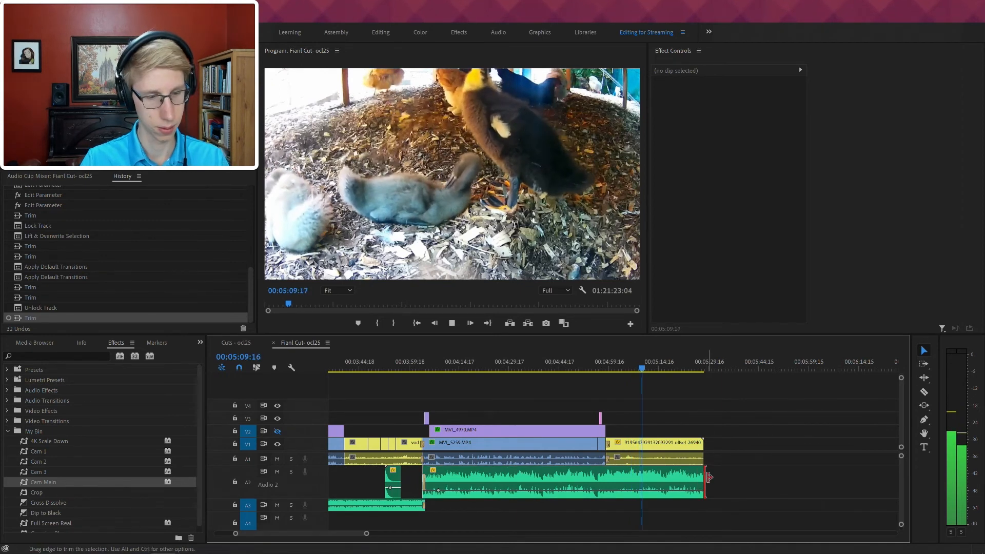
# - Apply default transitions to the ends of the music on A2 and the yellow duck clip's audio and video
pyautogui.hotkey('shift', 'd')
pyautogui.keyDown('shift'); pyautogui.click(706, 459); pyautogui.keyUp('shift')
pyautogui.hotkey('shift', 'd')
pyautogui.keyDown('shift'); pyautogui.click(706, 444); pyautogui.keyUp('shift')
pyautogui.hotkey('shift', 'd')
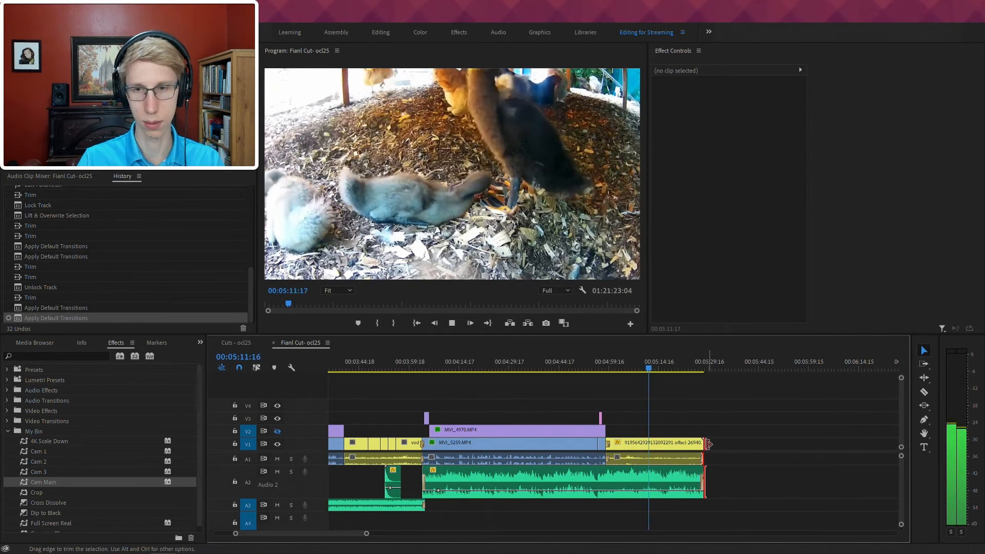
pyautogui.click(719, 432)
pyautogui.press('space')
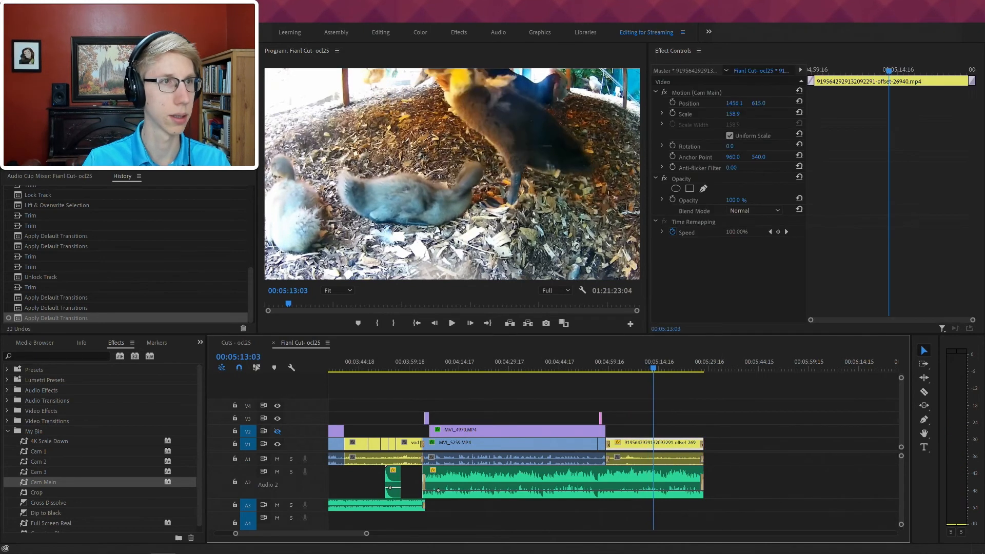
# - Place the "end screen de sat" graphic on V3 above the yellow duck clip and extend it to that clip's end
pyautogui.moveTo(0, 389); pyautogui.dragTo(687, 389)
pyautogui.moveTo(619, 418); pyautogui.dragTo(704, 419)
pyautogui.click(695, 419)
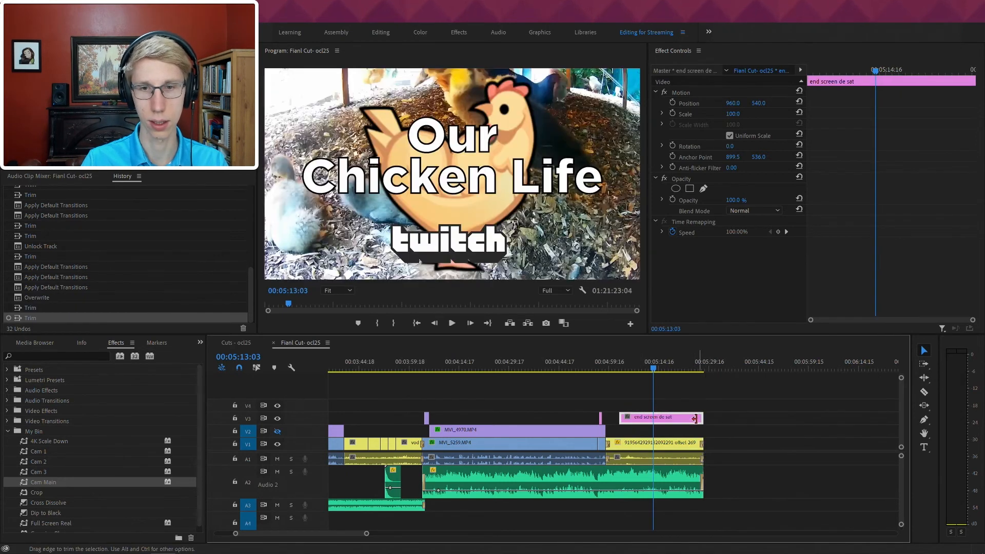
pyautogui.click(633, 368)
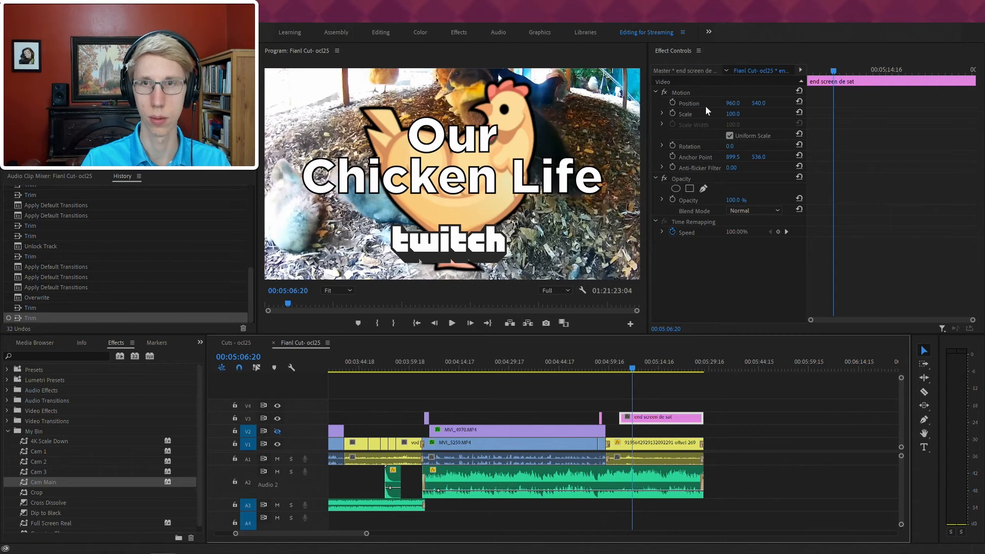
# - Keyframe the end screen graphic's position and scale at 00:05:06:20, and add a scale keyframe of 90 at the clip's start
pyautogui.click(673, 103)
pyautogui.click(672, 113)
pyautogui.hotkey('shift', 'Left')
pyautogui.hotkey('shift', 'Left')
pyautogui.hotkey('shift', 'Left')
pyautogui.hotkey('shift', 'Left')
pyautogui.hotkey('shift', 'Left')
pyautogui.hotkey('shift', 'Left')
pyautogui.hotkey('shift', 'Left')
pyautogui.hotkey('shift', 'Left')
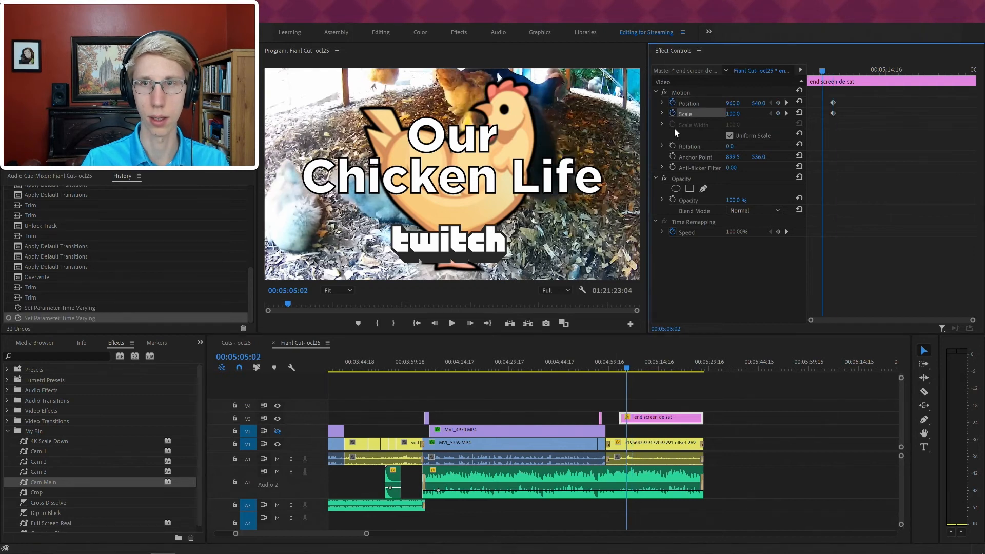
pyautogui.moveTo(738, 118)
pyautogui.mouseDown()
pyautogui.moveTo(755, 117)
pyautogui.moveTo(721, 116)
pyautogui.mouseUp()
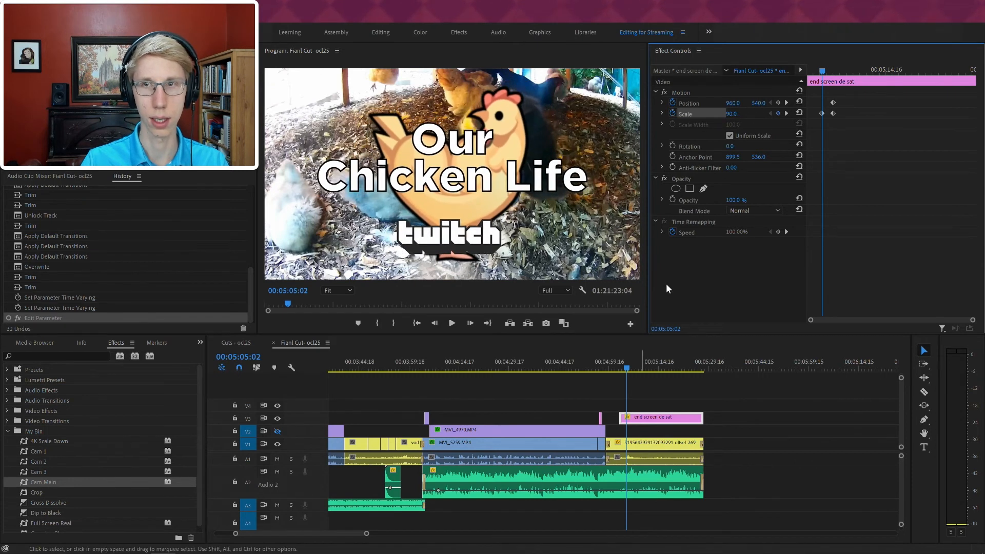
pyautogui.moveTo(821, 114); pyautogui.dragTo(792, 162)
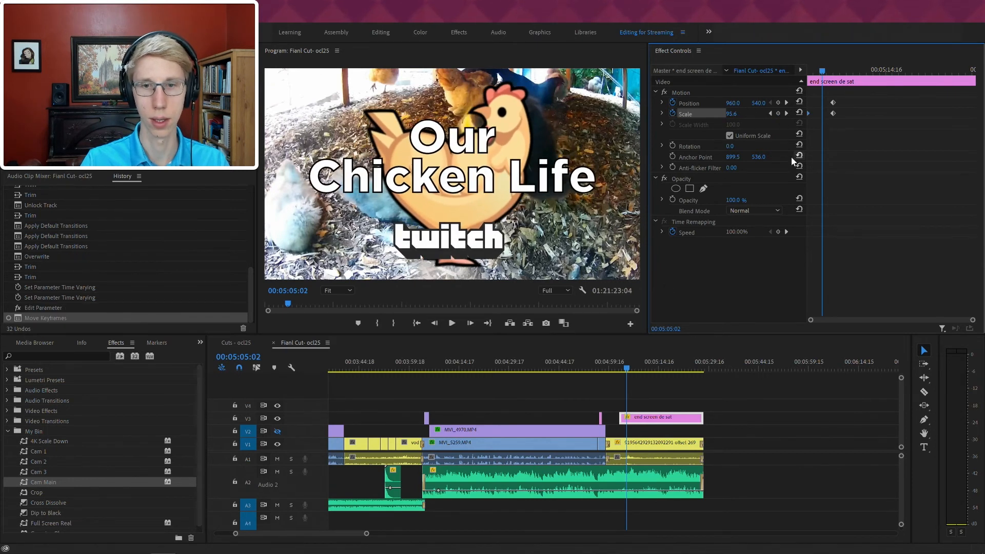
# - Apply the default transition to the start of the end screen graphic and play back its entrance
pyautogui.click(623, 422)
pyautogui.hotkey('shift', 'd')
pyautogui.press('c')
pyautogui.click(613, 367)
pyautogui.press('space')
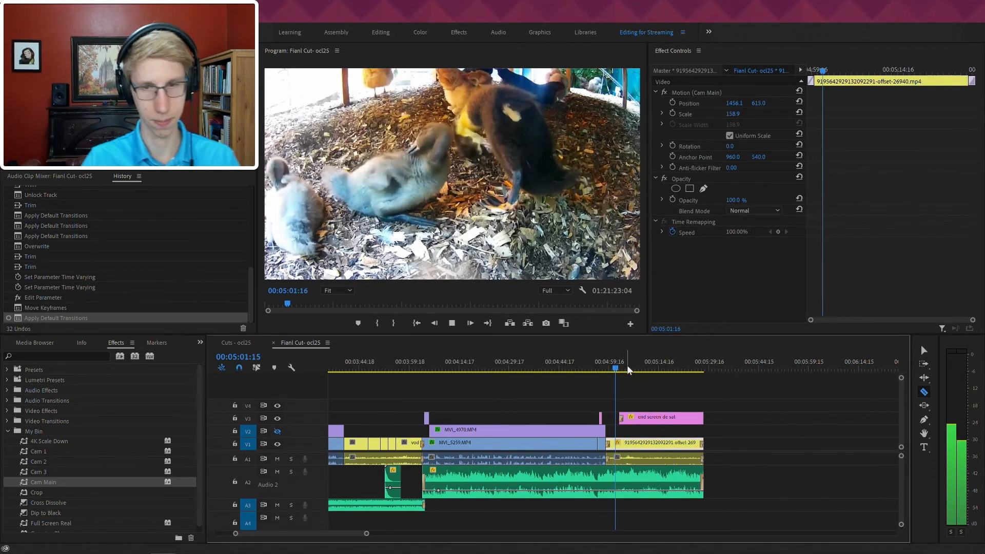
# - Move the end screen graphic on V3 to start at about 00:05:01 and extend it to the yellow duck clip's end
pyautogui.press('=')
pyautogui.press('v')
pyautogui.moveTo(693, 418); pyautogui.dragTo(657, 418)
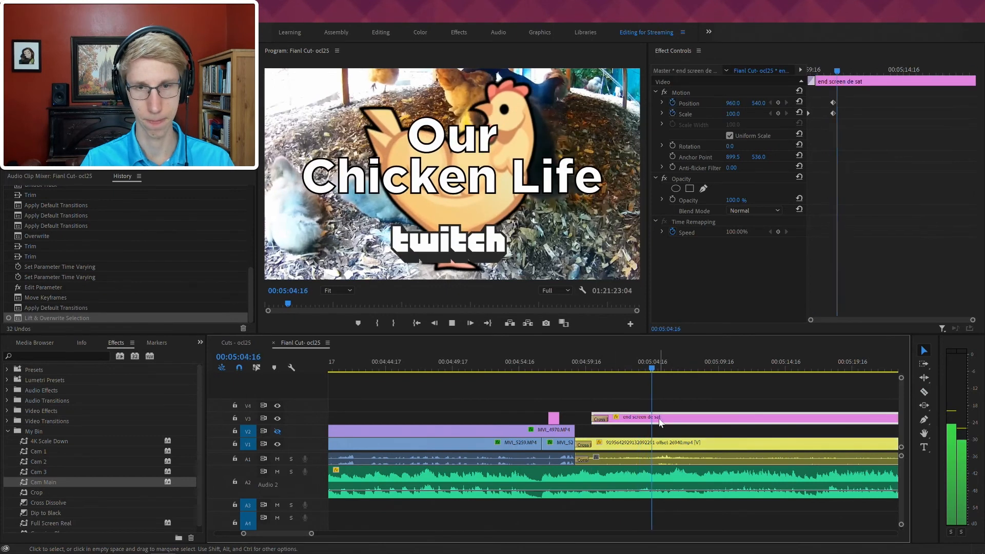
pyautogui.click(581, 357)
pyautogui.press('space')
pyautogui.moveTo(623, 418); pyautogui.dragTo(640, 419)
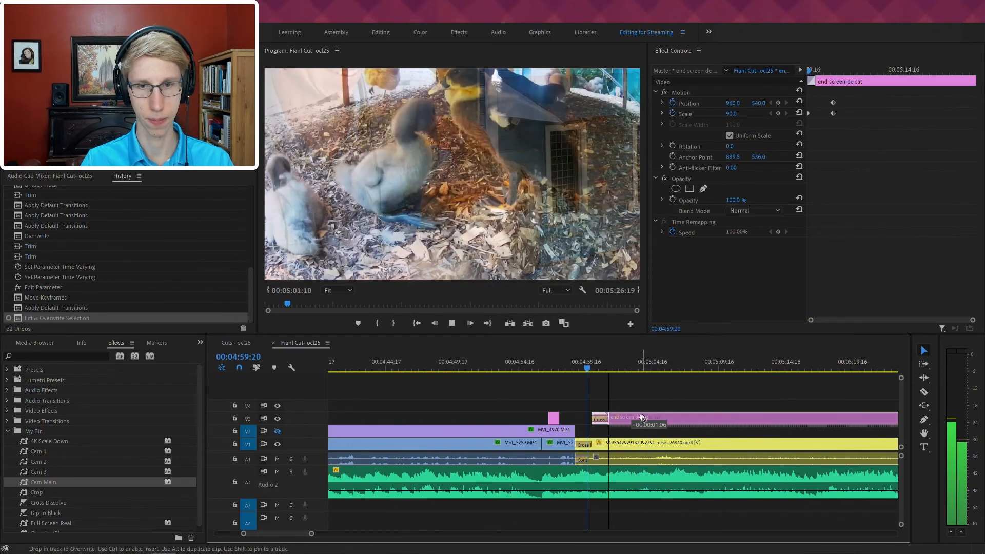
pyautogui.press('-')
pyautogui.press('-')
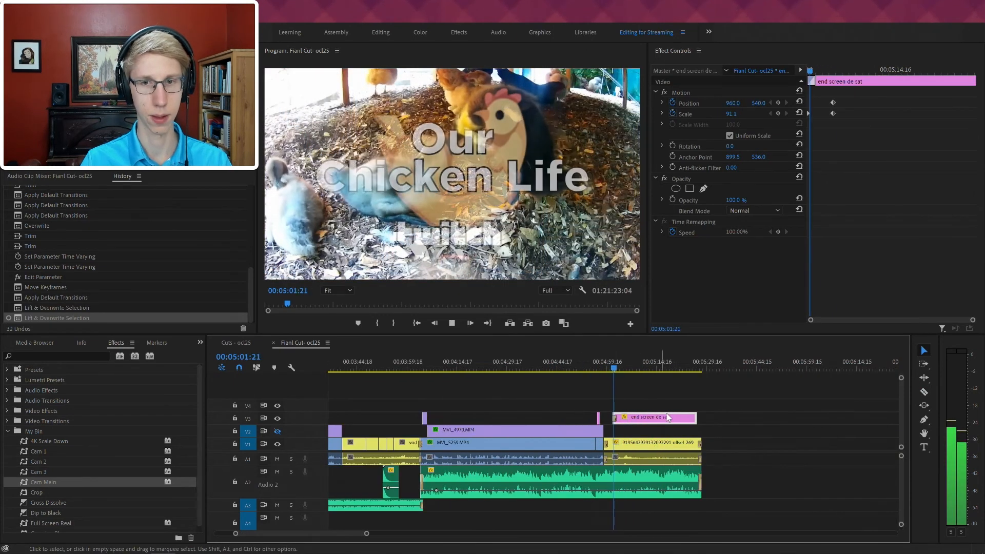
pyautogui.moveTo(697, 417); pyautogui.dragTo(701, 415)
pyautogui.click(728, 411)
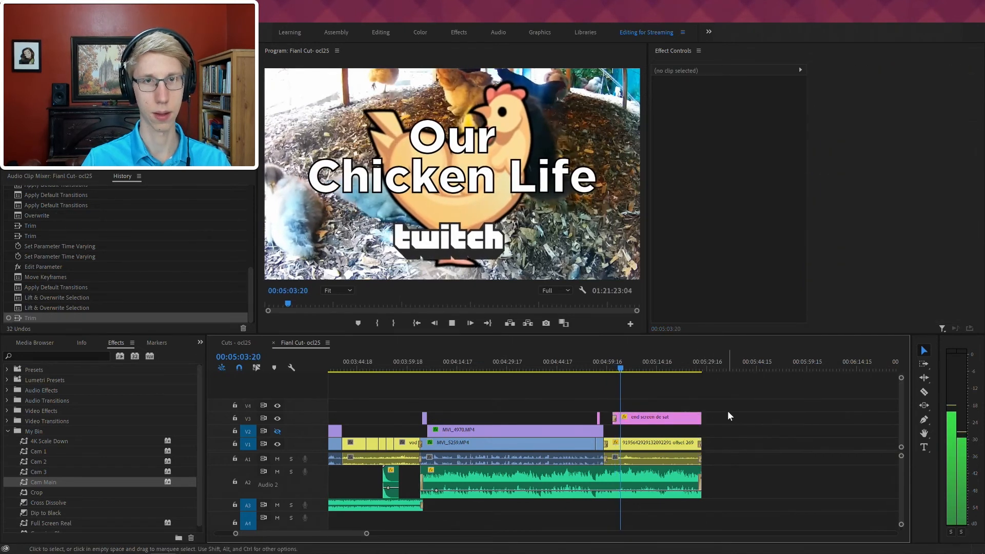
# - At the existing position keyframe, shrink the end screen graphic to scale 52.2 and move it to position 1426.9, 789.0
pyautogui.click(678, 420)
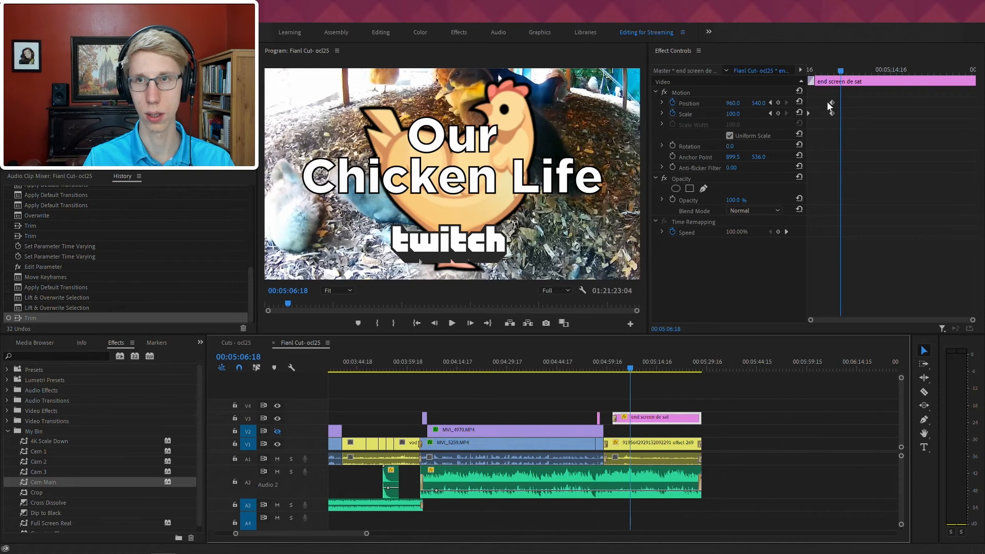
pyautogui.click(765, 102)
pyautogui.click(779, 94)
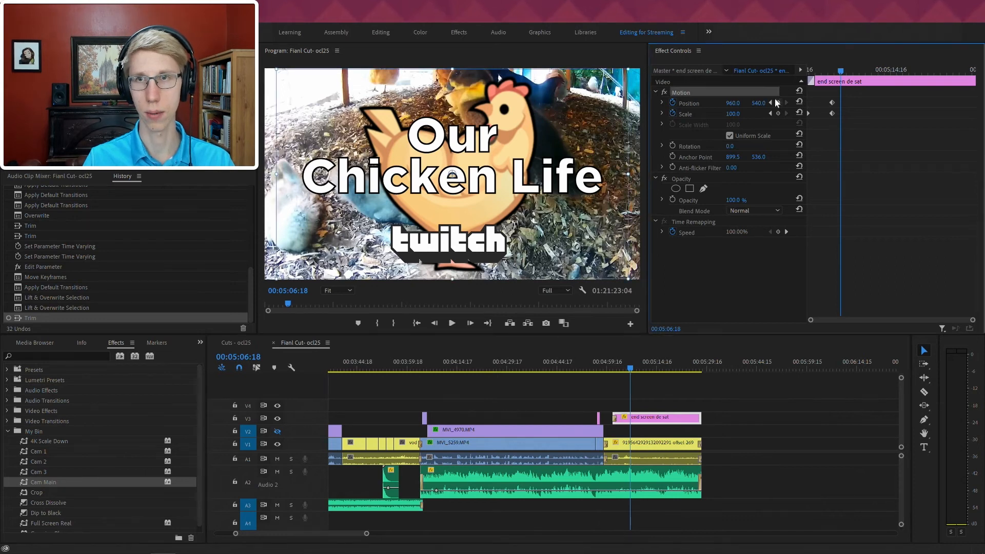
pyautogui.click(647, 108)
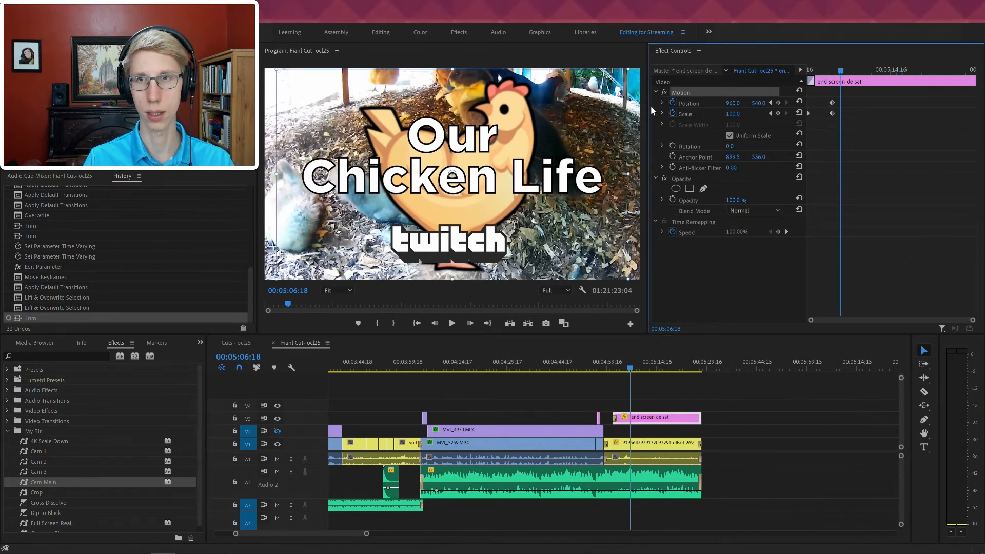
pyautogui.moveTo(804, 126); pyautogui.dragTo(814, 128)
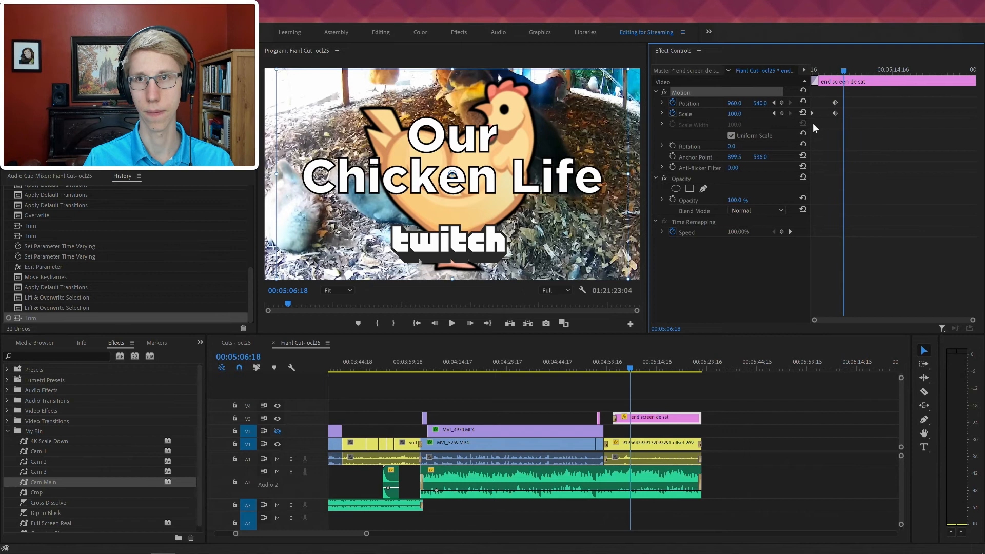
pyautogui.click(775, 103)
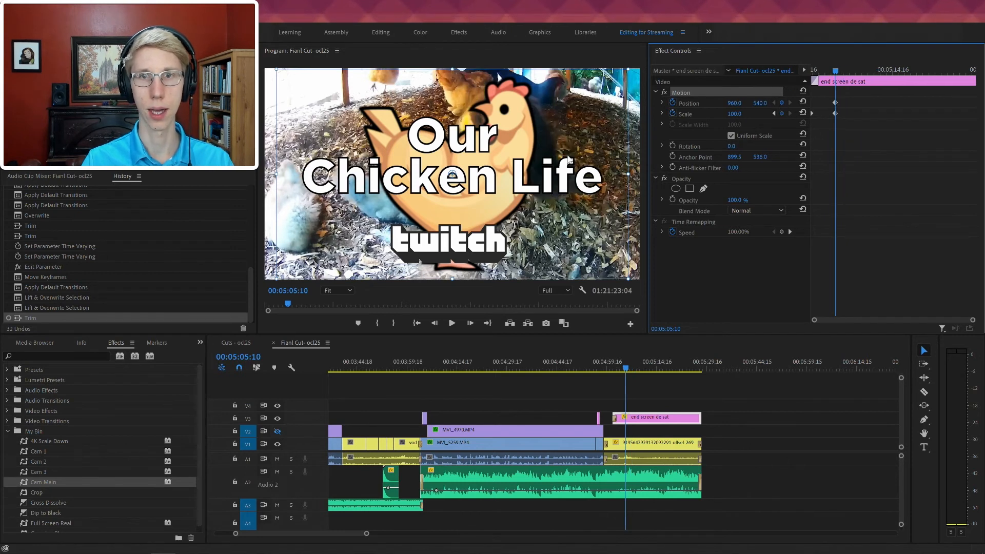
pyautogui.moveTo(605, 175); pyautogui.dragTo(676, 219)
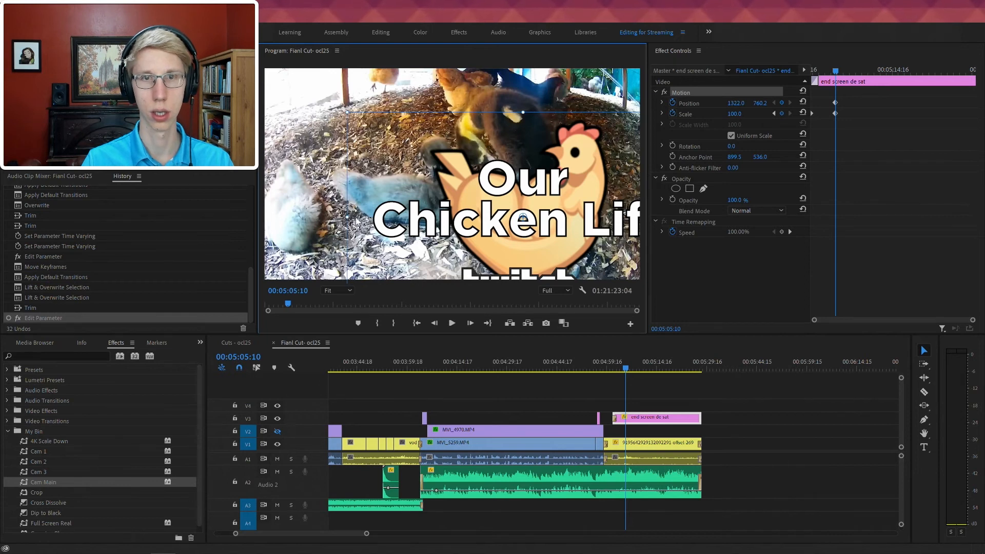
pyautogui.moveTo(347, 218); pyautogui.dragTo(431, 217)
pyautogui.moveTo(550, 224); pyautogui.dragTo(571, 230)
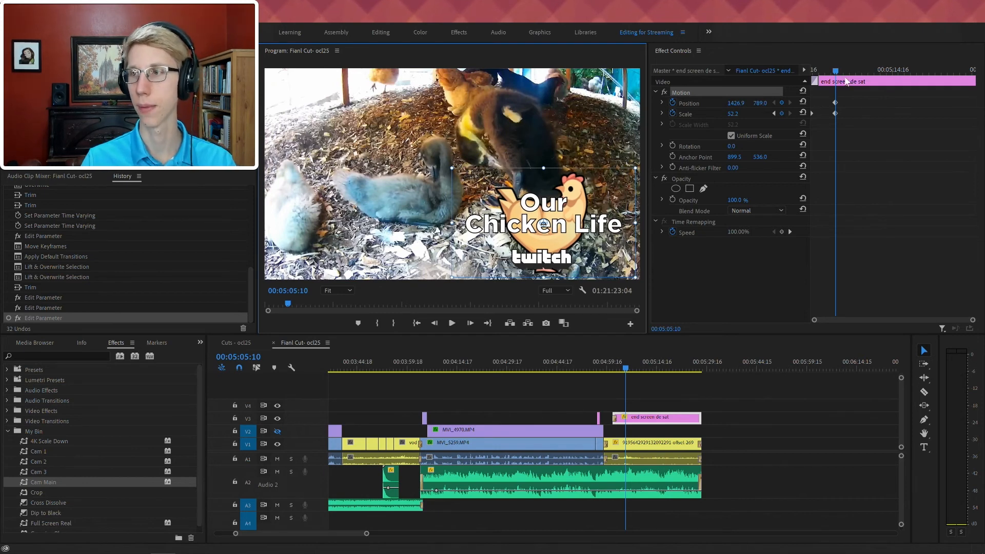
# - Set the end screen graphic's starting scale keyframe to 45 and play back the animation
pyautogui.click(774, 113)
pyautogui.click(742, 113)
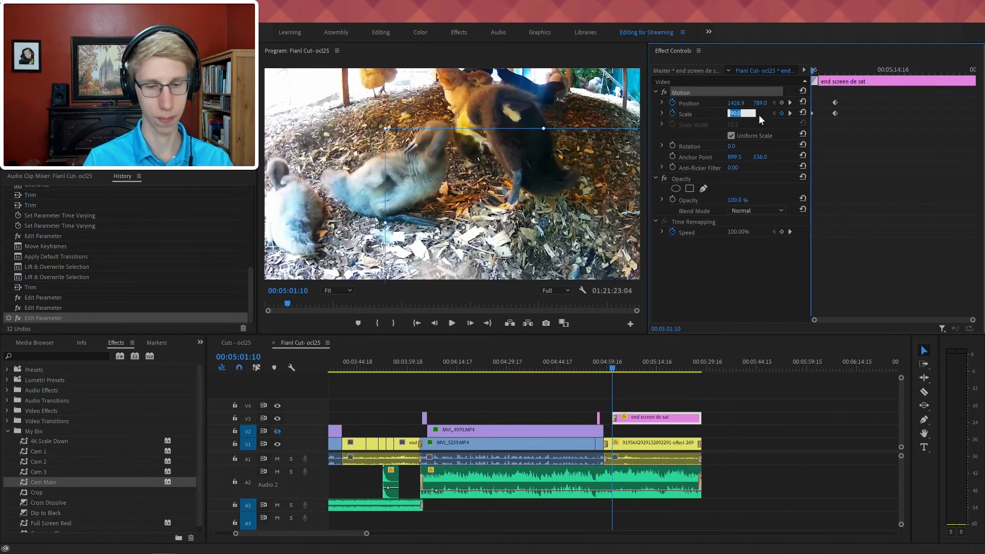
pyautogui.write('45')
pyautogui.press('Return')
pyautogui.press('space')
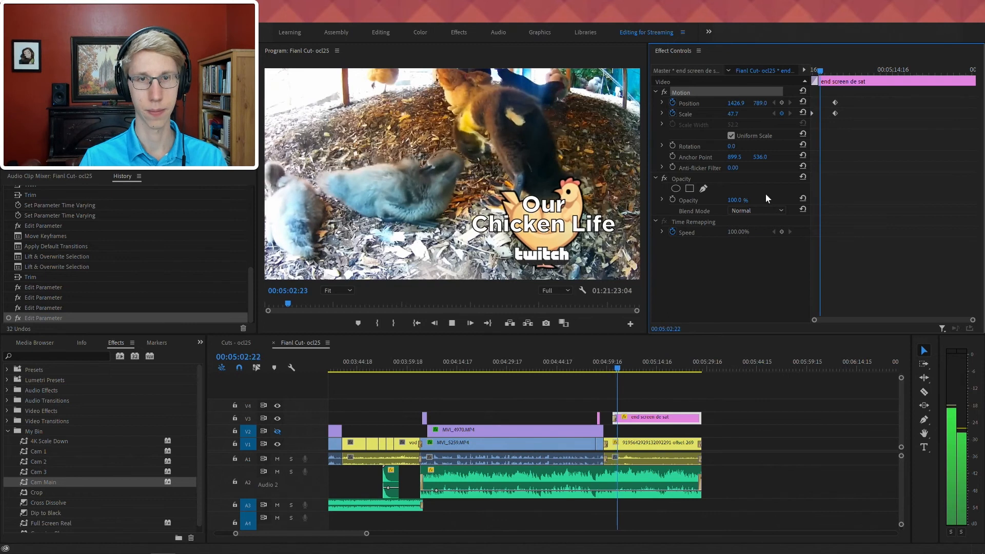
# - Set the end screen graphic's first scale keyframe to 48 and replay its entrance
pyautogui.press('space')
pyautogui.click(774, 114)
pyautogui.click(742, 113)
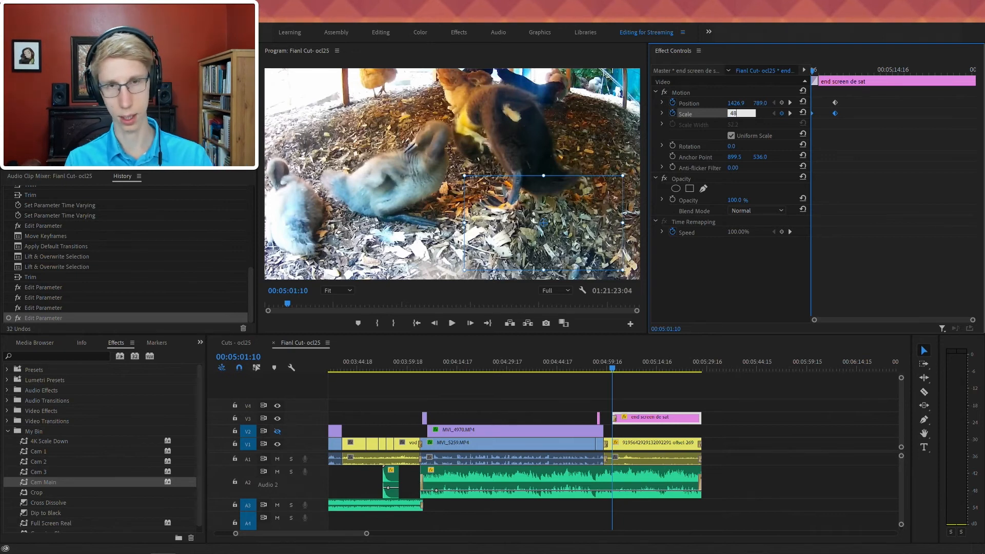
pyautogui.write('48')
pyautogui.press('Return')
pyautogui.press('space')
pyautogui.click(729, 414)
# - Lengthen the Cross Dissolve at the start of the end screen graphic to 00:00:04:10
pyautogui.click(625, 418)
pyautogui.press('=')
pyautogui.press('=')
pyautogui.click(588, 420)
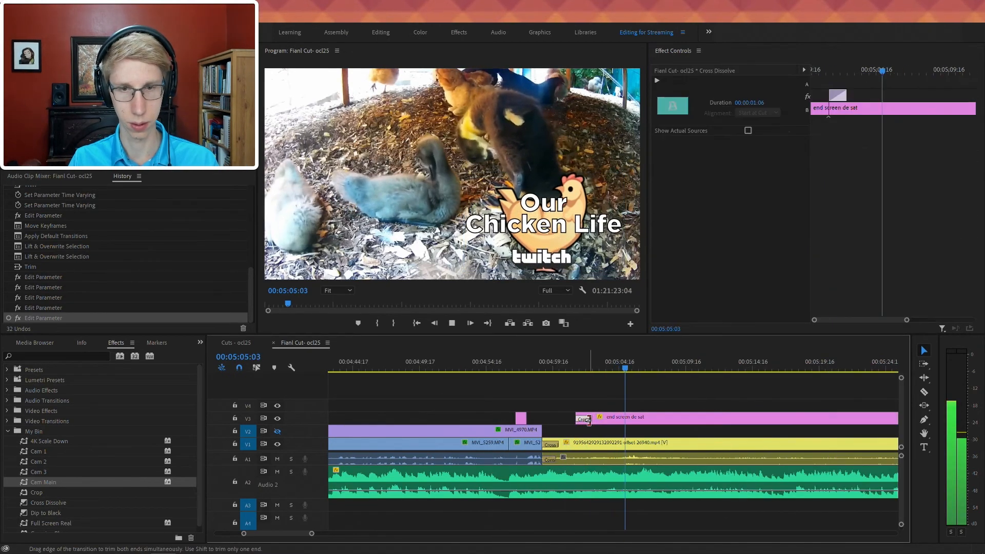
pyautogui.moveTo(588, 420); pyautogui.dragTo(634, 420)
pyautogui.press('-')
pyautogui.press('-')
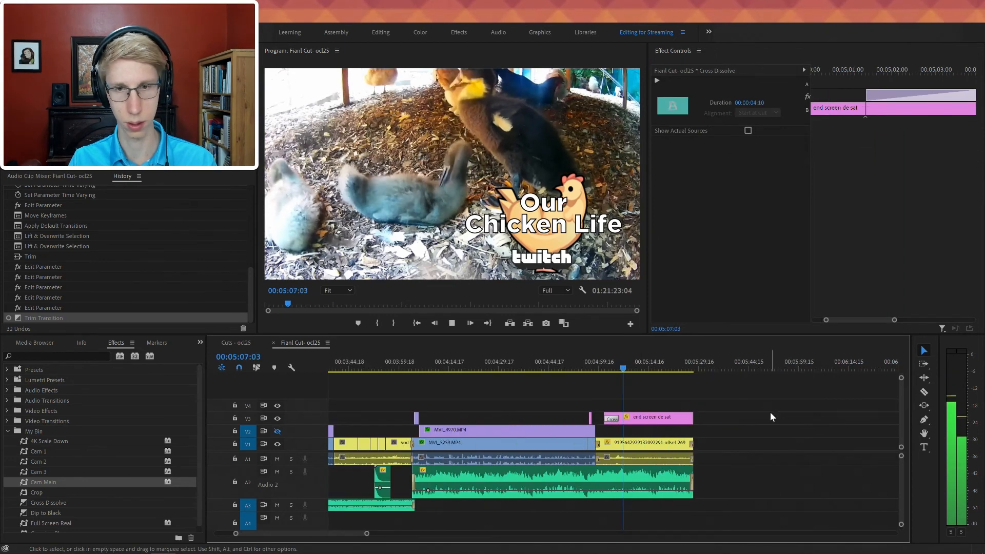
# - Return to the start of the sequence and play the video in a full-screen preview
pyautogui.click(770, 417)
pyautogui.press('-')
pyautogui.press('-')
pyautogui.press('-')
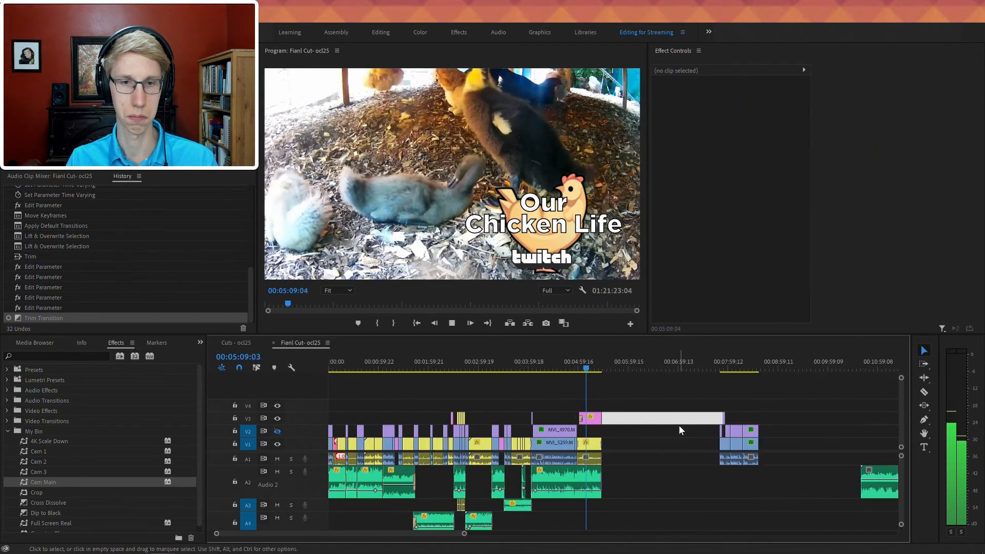
pyautogui.click(679, 427)
pyautogui.moveTo(568, 365); pyautogui.dragTo(0, 310)
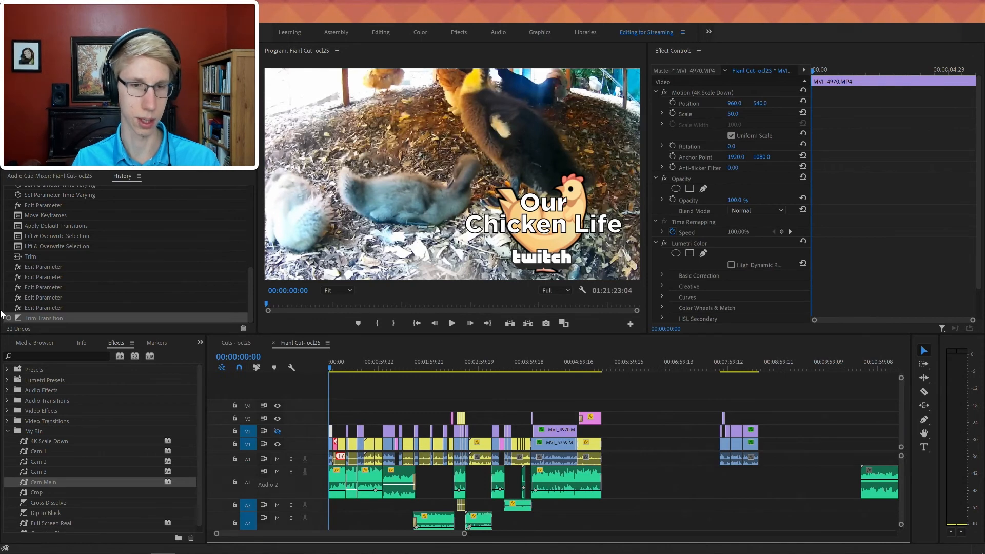
pyautogui.press('=')
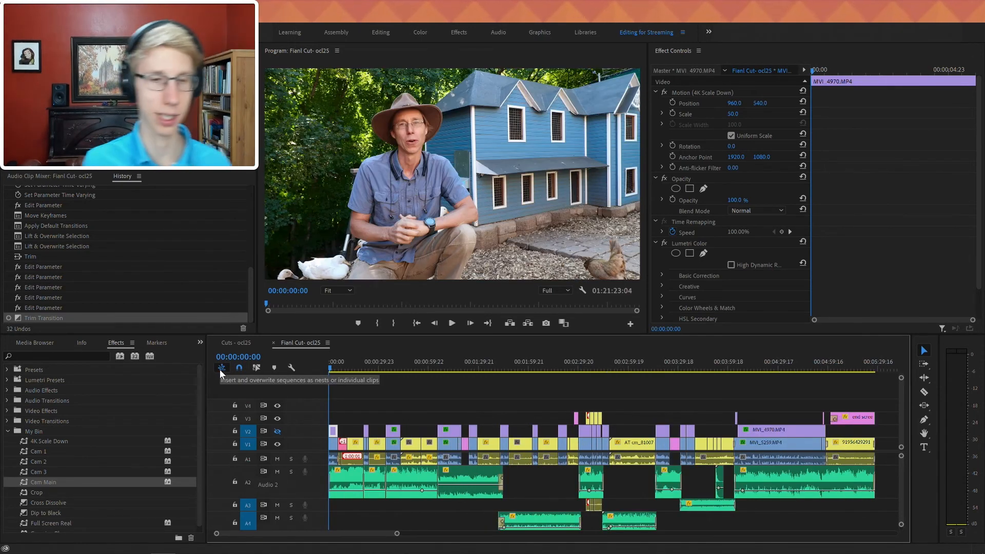
pyautogui.press('=')
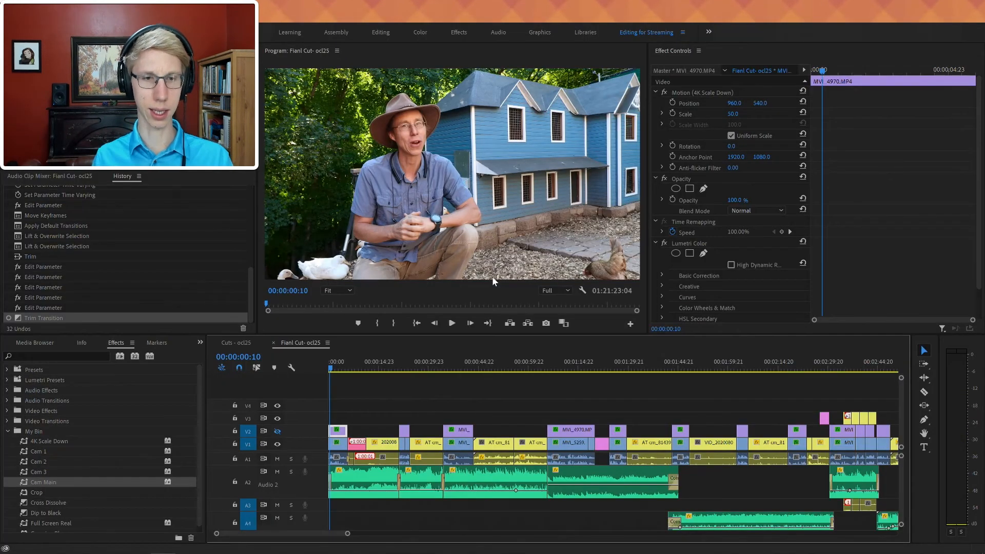
pyautogui.hotkey('ctrl', '`')
pyautogui.press('space')
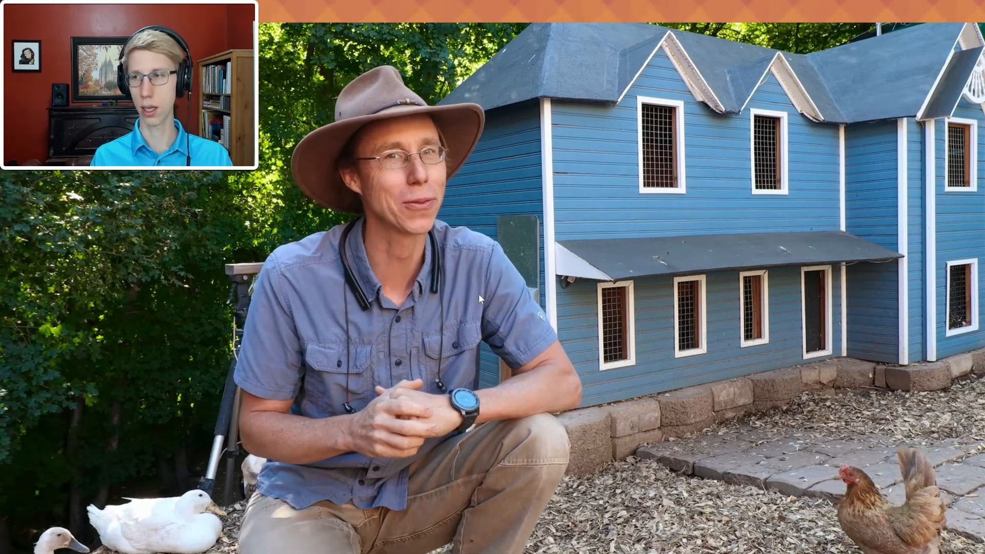
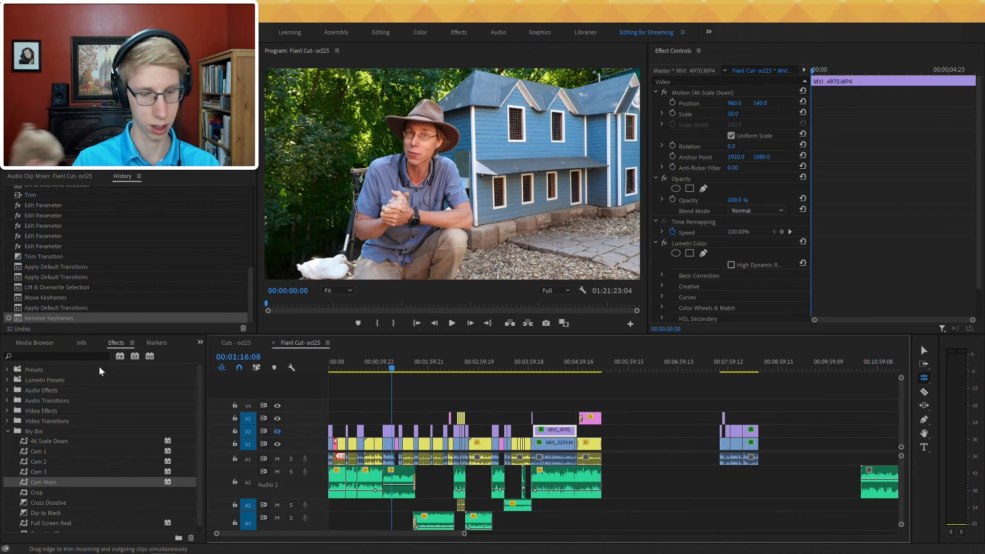
# - Play the opening of the sequence and apply the default transition to the start of the first audio clip on A1
pyautogui.press('=')
pyautogui.press('=')
pyautogui.press('=')
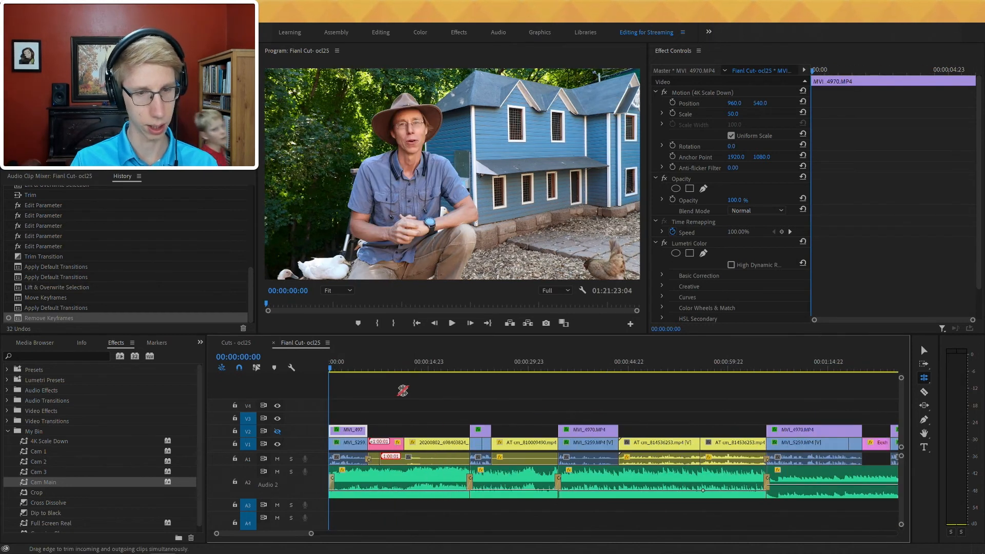
pyautogui.press('space')
pyautogui.press('space')
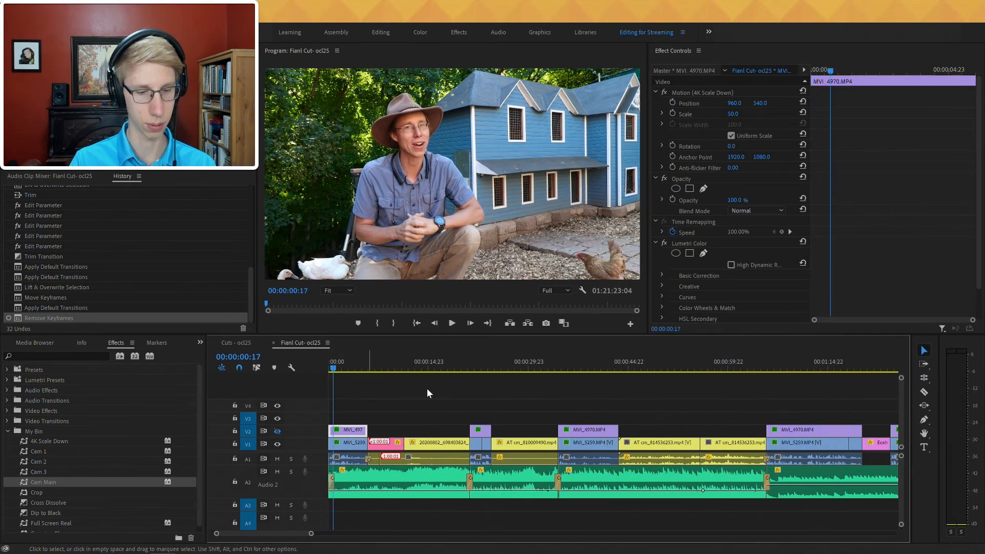
pyautogui.press('=')
pyautogui.press('=')
pyautogui.press('space')
pyautogui.moveTo(337, 361); pyautogui.dragTo(280, 380)
pyautogui.press('=')
pyautogui.press('=')
pyautogui.click(331, 457)
pyautogui.hotkey('ctrl', 'shift', 'd')
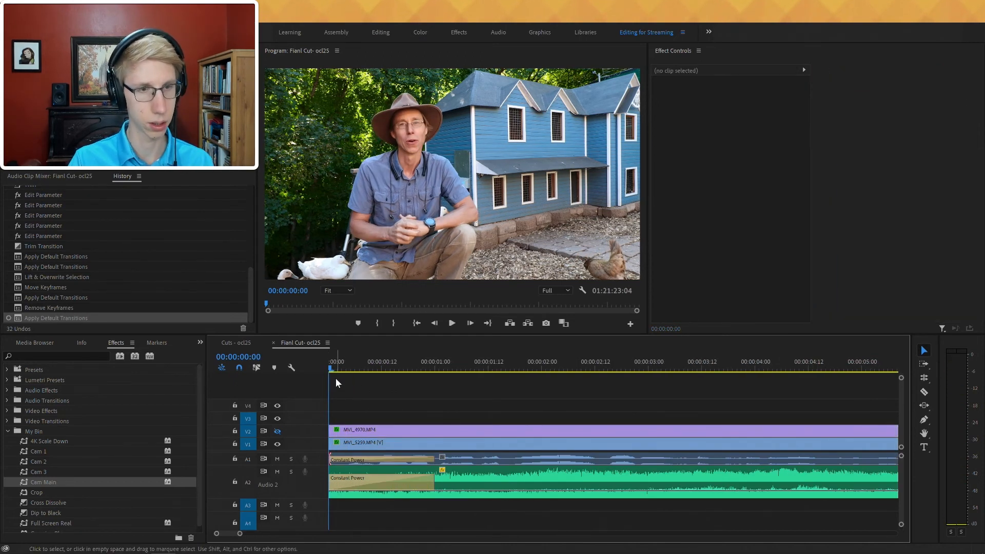
# - Shorten the Constant Power transition at the start of A1 to 00:00:00:16 and play on through the following chick clips
pyautogui.press('space')
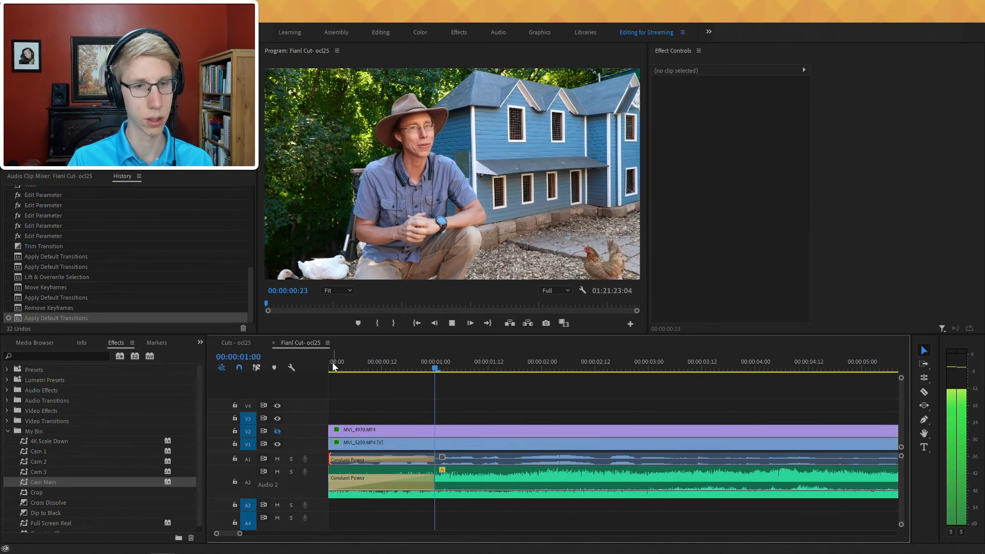
pyautogui.moveTo(433, 459); pyautogui.dragTo(394, 461)
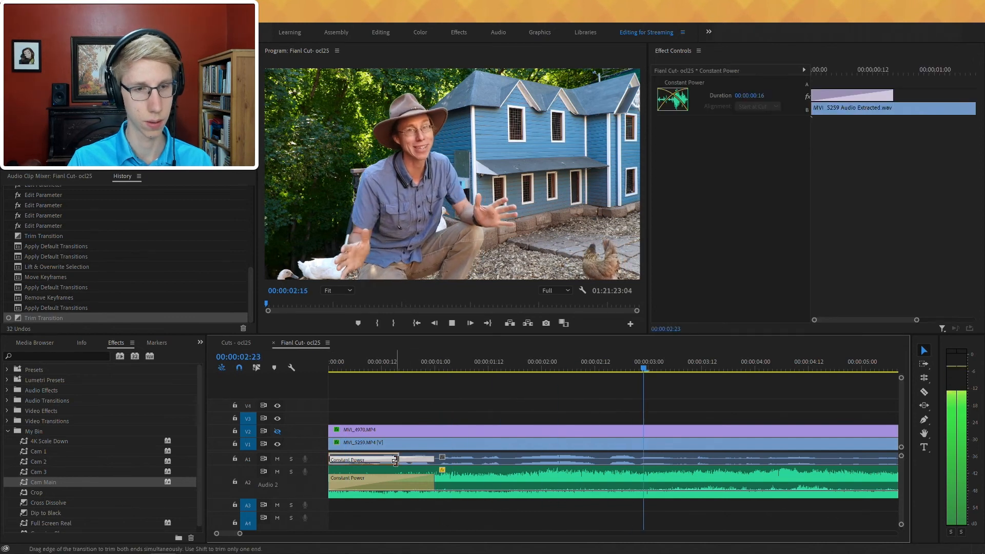
pyautogui.press('-')
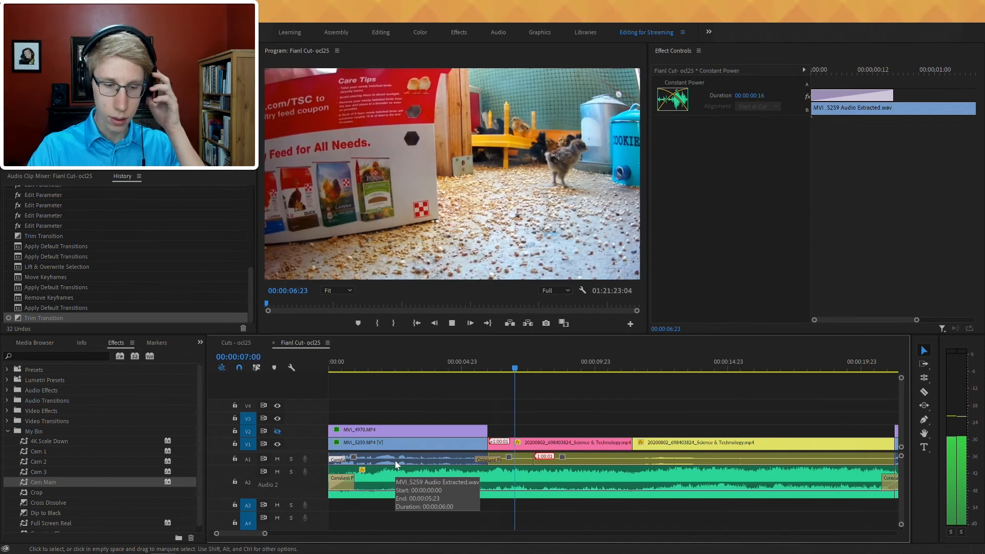
pyautogui.press('space')
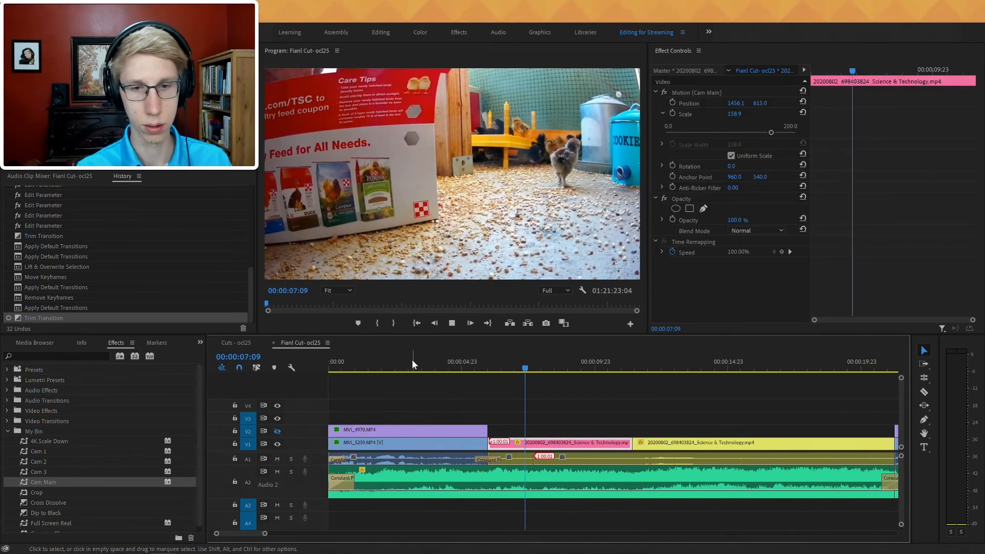
pyautogui.scroll(-5, 608, 414)
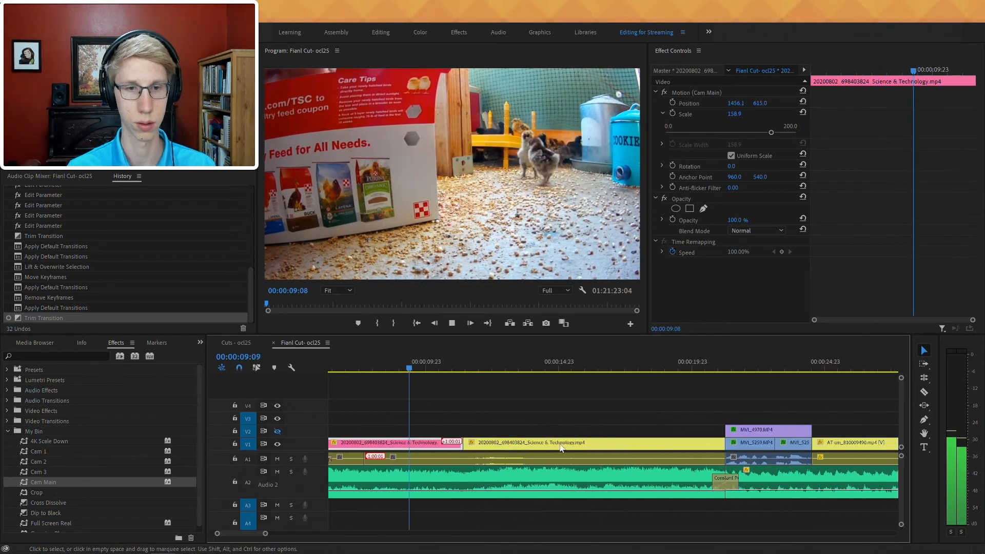
pyautogui.scroll(-4, 561, 448)
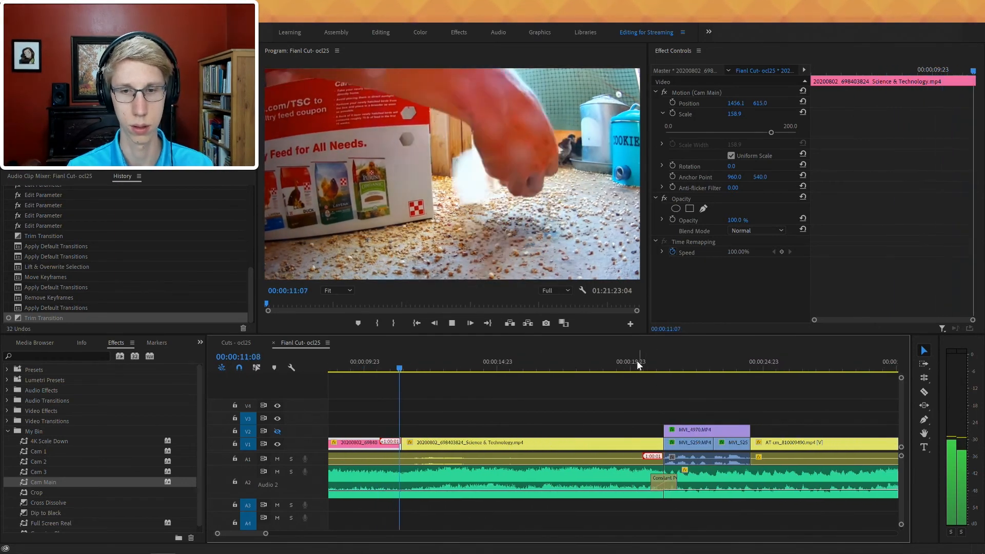
# - Play the talking clip near 00:00:22 and move the Dragon Tamer music clip from A2 down to an enlarged A3 track
pyautogui.click(636, 361)
pyautogui.press('space')
pyautogui.press('-')
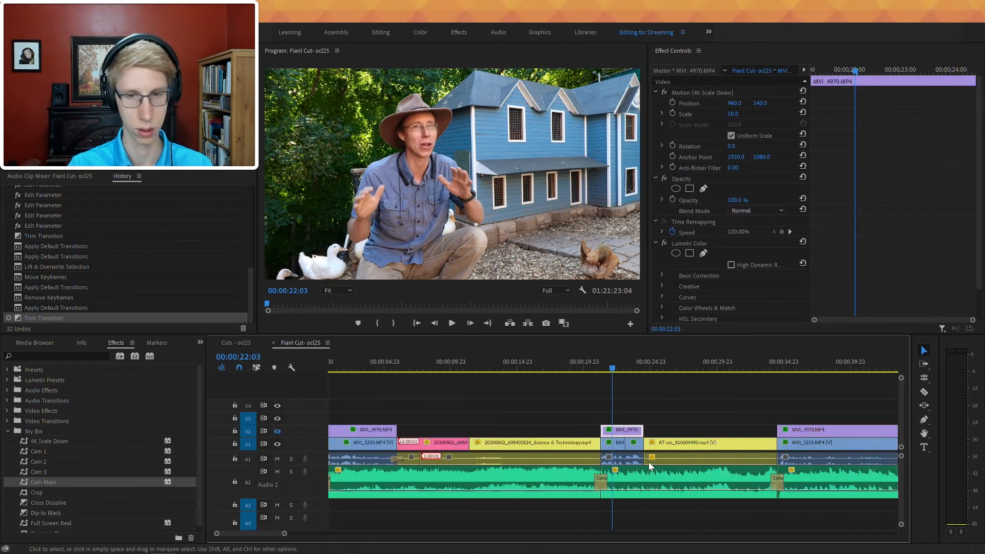
pyautogui.moveTo(662, 480); pyautogui.dragTo(663, 505)
pyautogui.press('=')
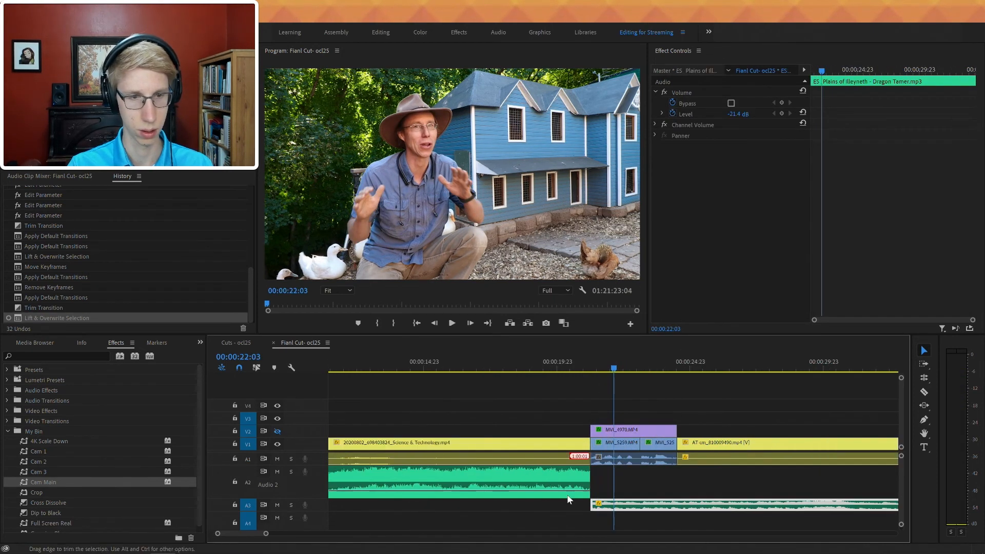
pyautogui.doubleClick(317, 506)
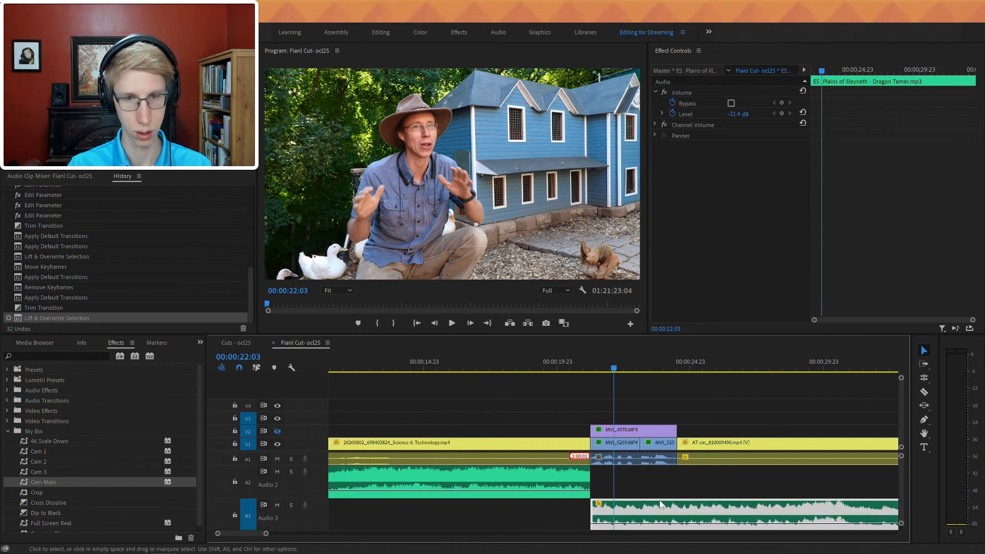
# - Overlap the two music clips by extending the A3 clip's start earlier and the A2 clip's end to 00:00:22:03
pyautogui.scroll(-2, 569, 522)
pyautogui.scroll(-1, 569, 523)
pyautogui.moveTo(519, 512); pyautogui.dragTo(526, 512)
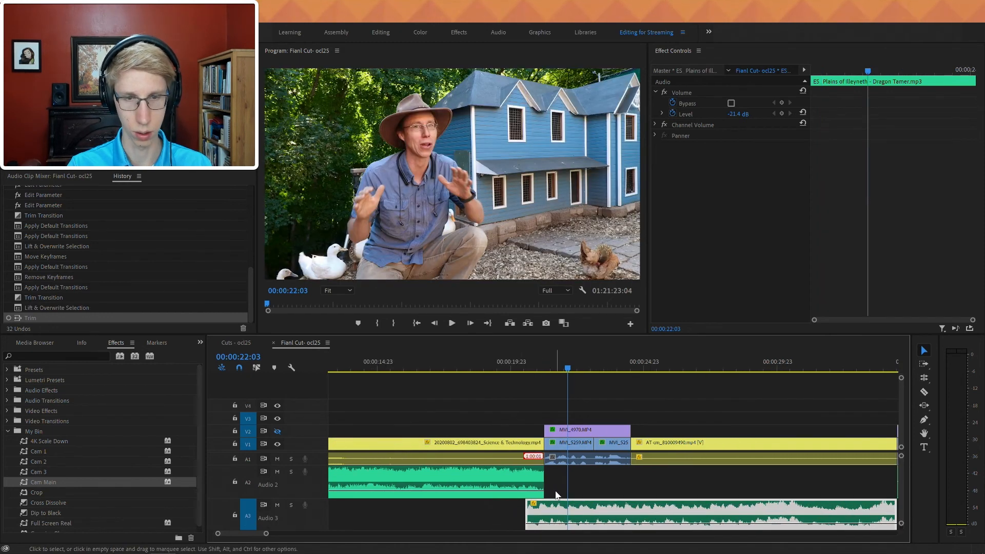
pyautogui.moveTo(563, 486); pyautogui.dragTo(567, 487)
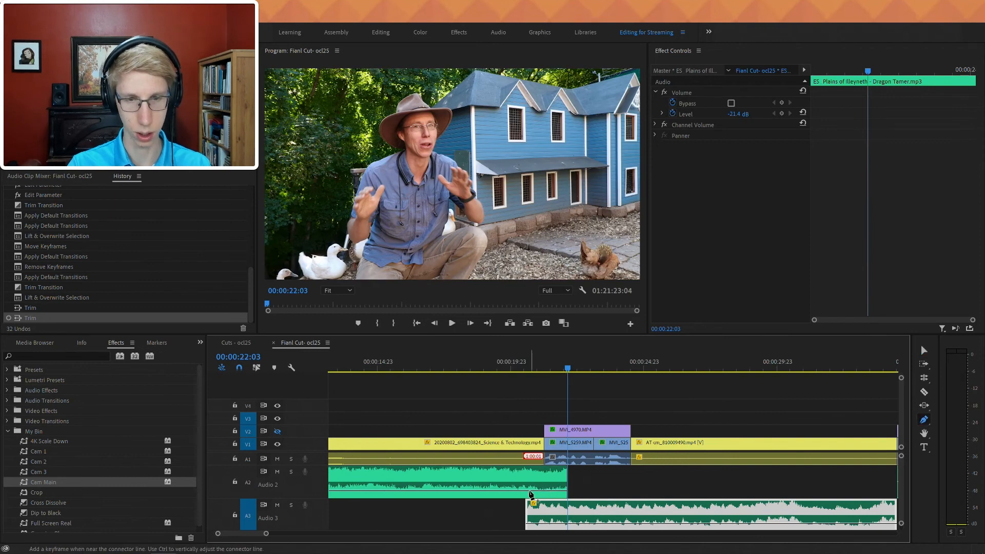
# - Add volume keyframes that fade out the A2 music and fade in Dragon Tamer on A3 across the overlap, and play the crossfade
pyautogui.click(529, 490)
pyautogui.moveTo(563, 490); pyautogui.dragTo(567, 493)
pyautogui.click(564, 524)
pyautogui.moveTo(527, 524); pyautogui.dragTo(523, 526)
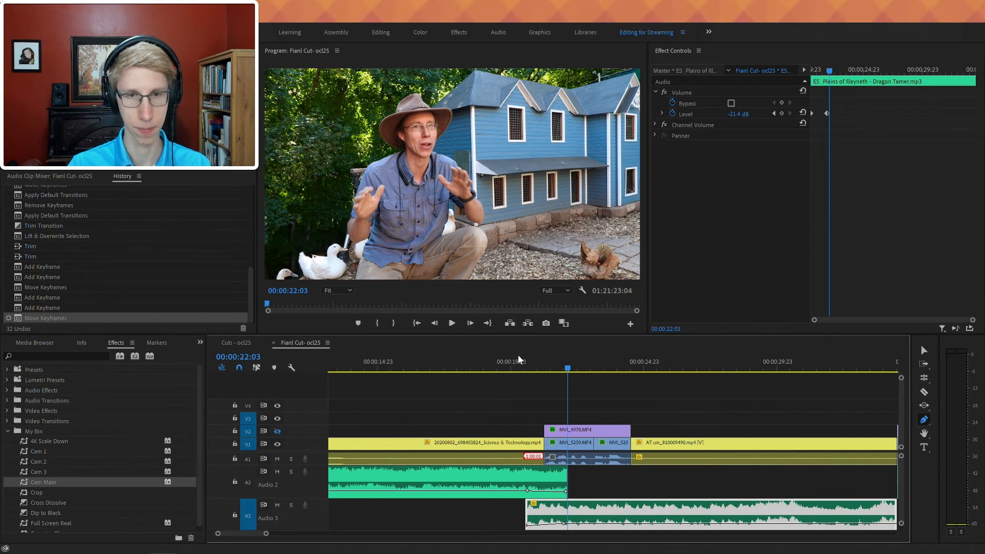
pyautogui.click(519, 360)
pyautogui.press('space')
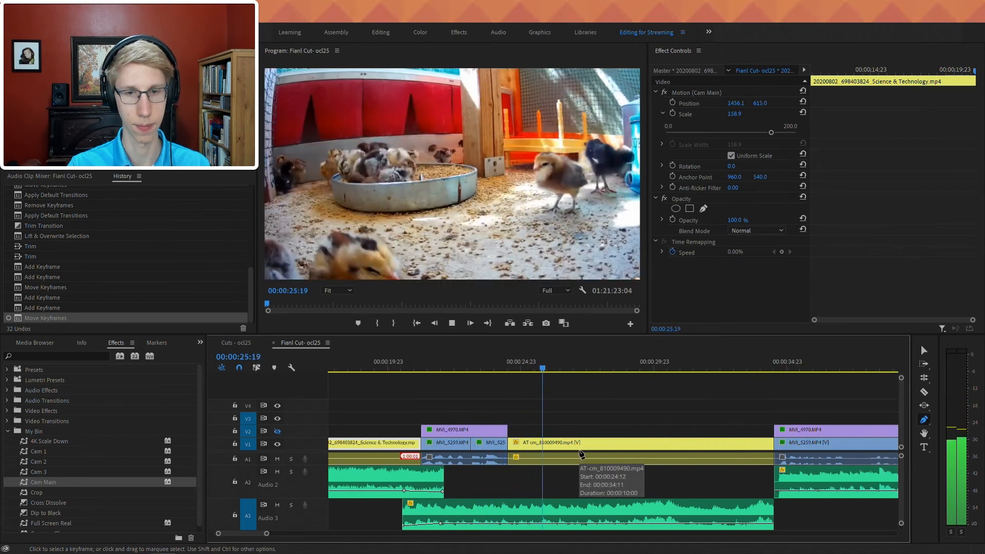
# - Add two volume keyframes to Dragon Tamer where the talking clip ends, raising the level to -17.9 dB over a short ramp
pyautogui.click(501, 524)
pyautogui.moveTo(505, 525); pyautogui.dragTo(512, 523)
pyautogui.moveTo(496, 373); pyautogui.dragTo(516, 450)
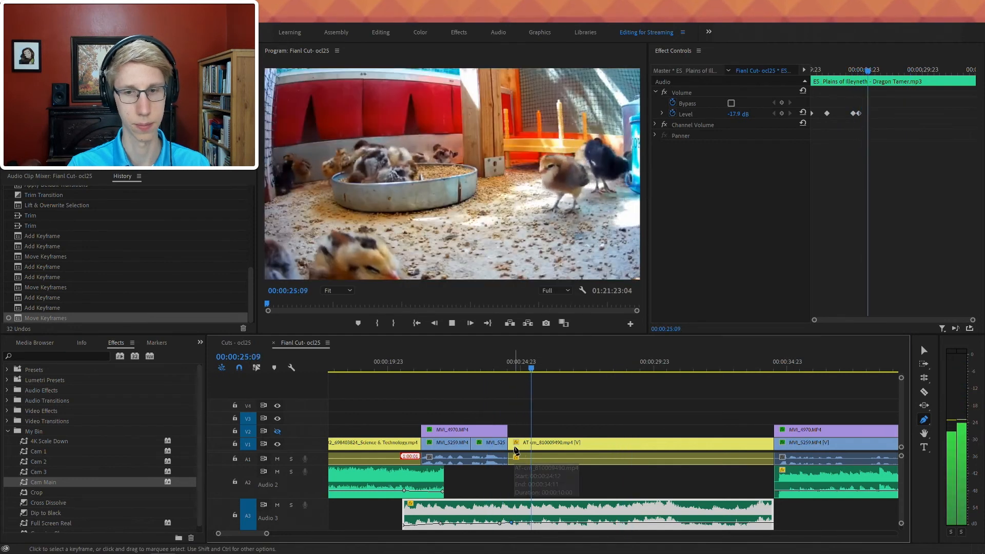
pyautogui.scroll(-1, 619, 451)
pyautogui.moveTo(497, 524); pyautogui.dragTo(507, 523)
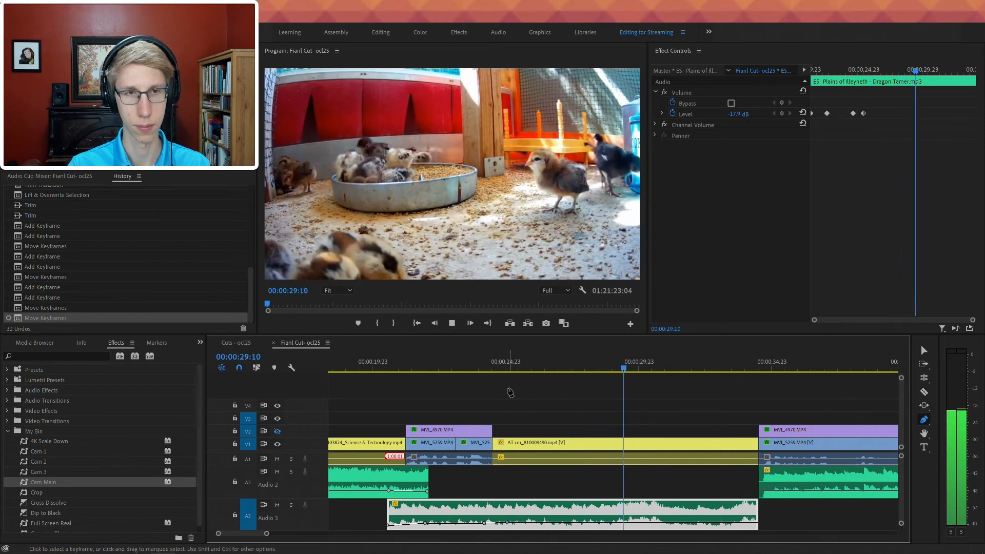
# - Extend the end of Dragon Tamer on A3 and move Magical Garden on A2 about one second earlier so the clips overlap
pyautogui.scroll(-5, 607, 448)
pyautogui.scroll(-1, 607, 448)
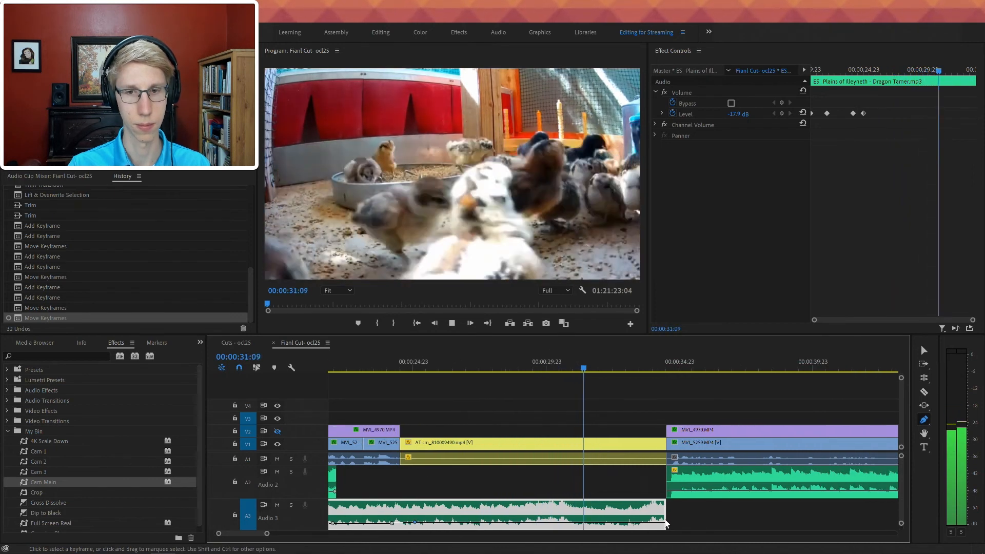
pyautogui.press('b')
pyautogui.scroll(-10, 692, 487)
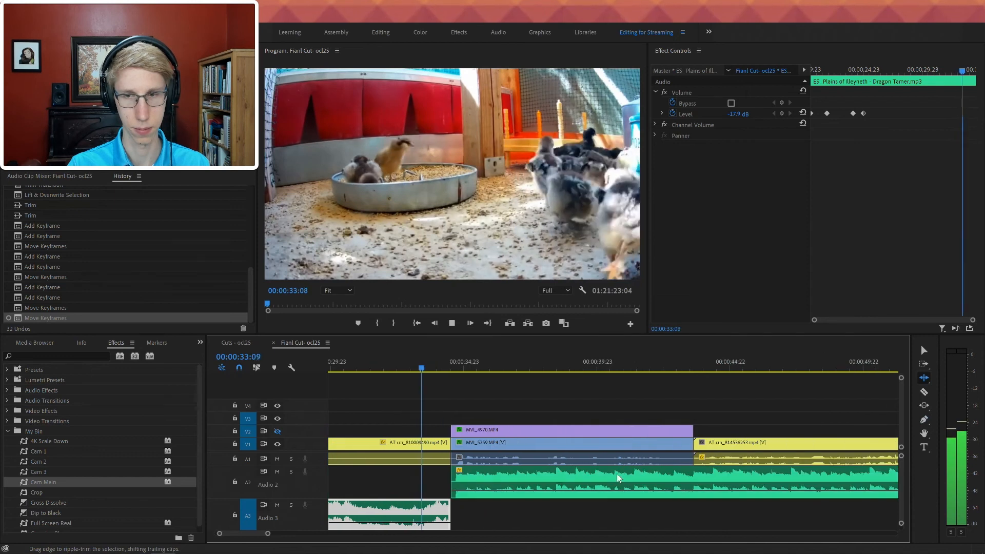
pyautogui.click(473, 487)
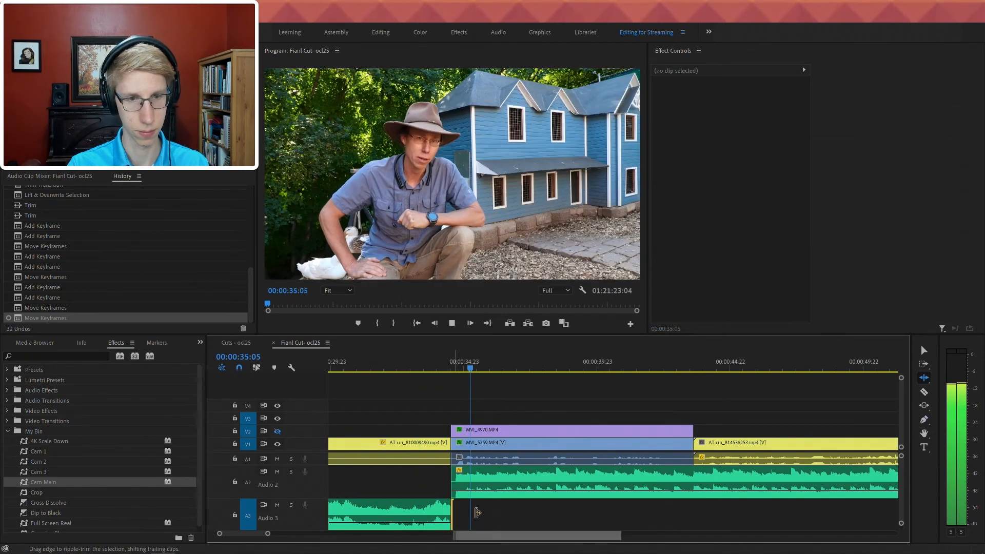
pyautogui.click(442, 510)
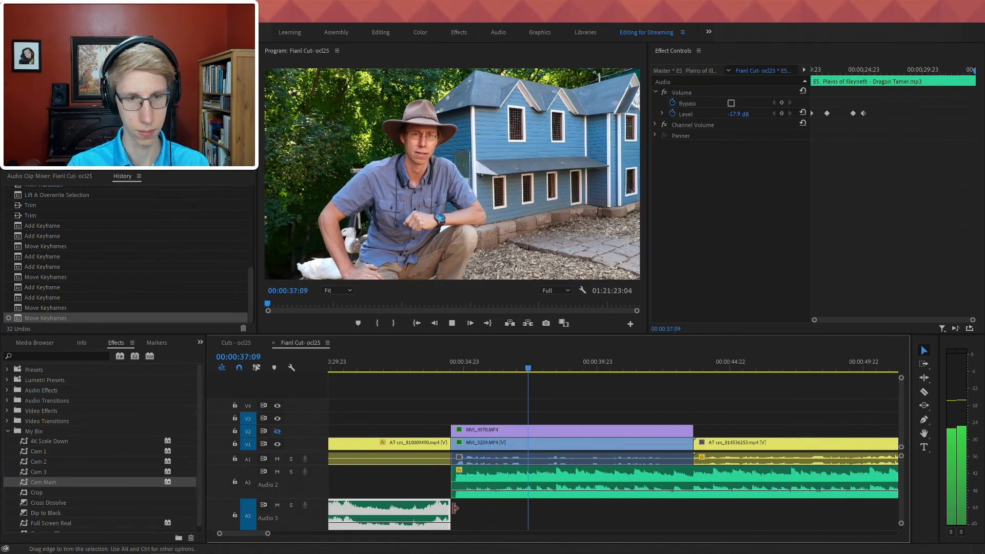
pyautogui.moveTo(490, 515); pyautogui.dragTo(491, 515)
pyautogui.moveTo(487, 480); pyautogui.dragTo(456, 484)
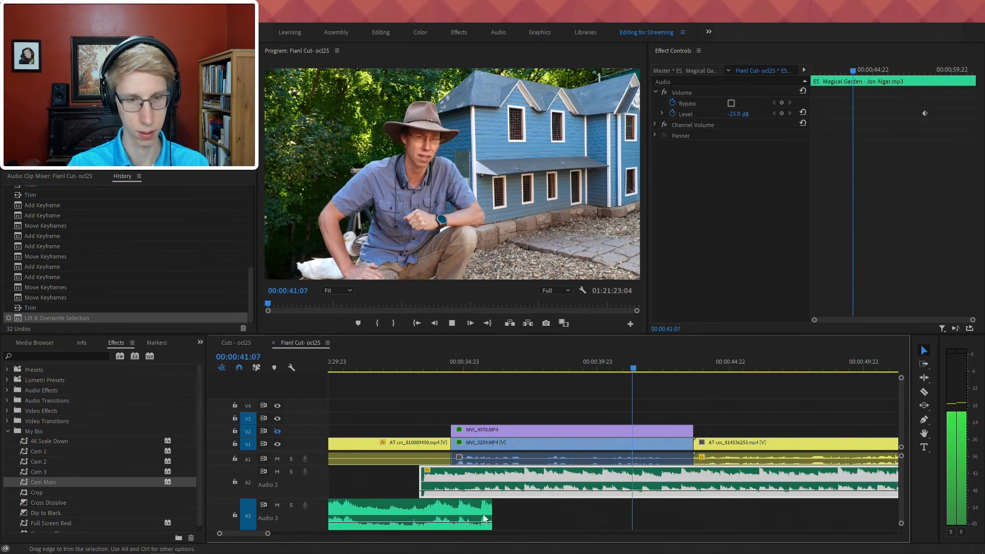
# - Fade out the end of Dragon Tamer on A3 with two volume keyframes, play the transition, and lower the final keyframe further
pyautogui.press('p')
pyautogui.click(424, 522)
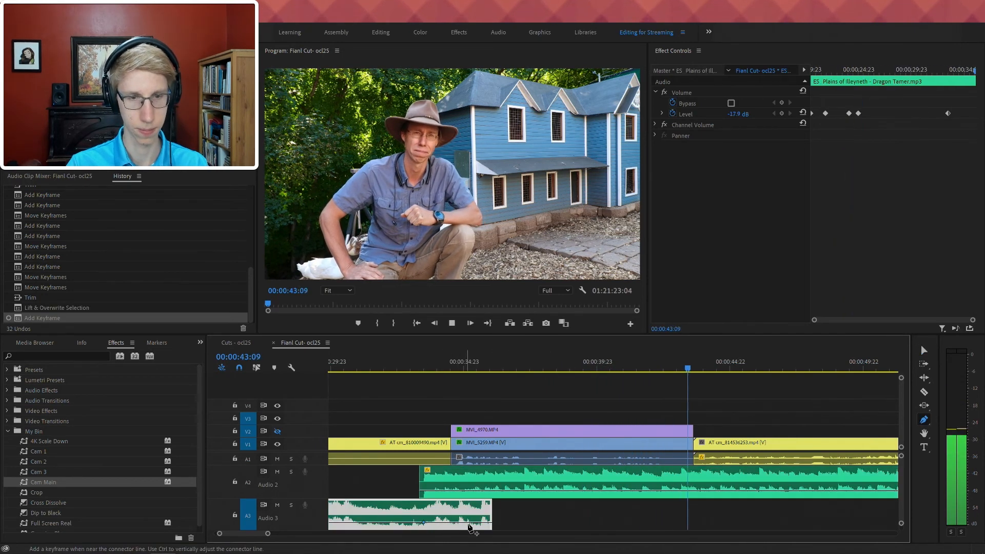
pyautogui.moveTo(490, 523); pyautogui.dragTo(501, 530)
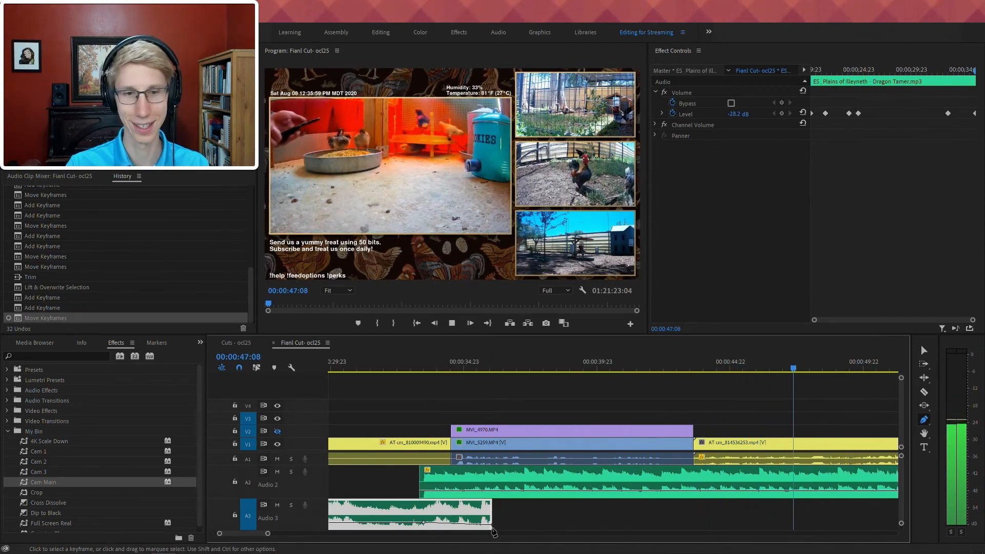
pyautogui.click(420, 366)
pyautogui.press('space')
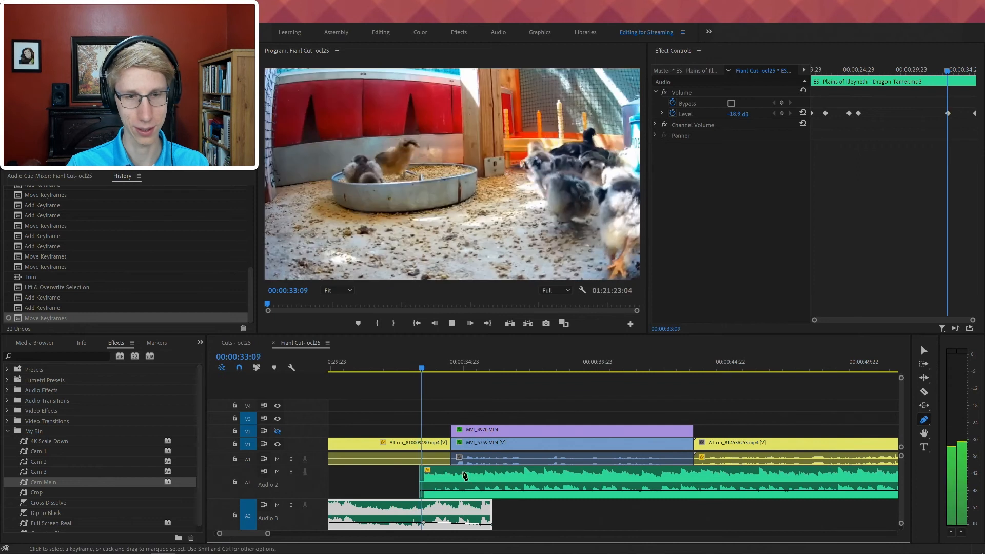
pyautogui.moveTo(493, 528); pyautogui.dragTo(494, 531)
pyautogui.press('space')
# - Add volume keyframes at the start of Magical Garden on A2 to fade it up to -25.0 dB, and play the crossfade
pyautogui.click(490, 490)
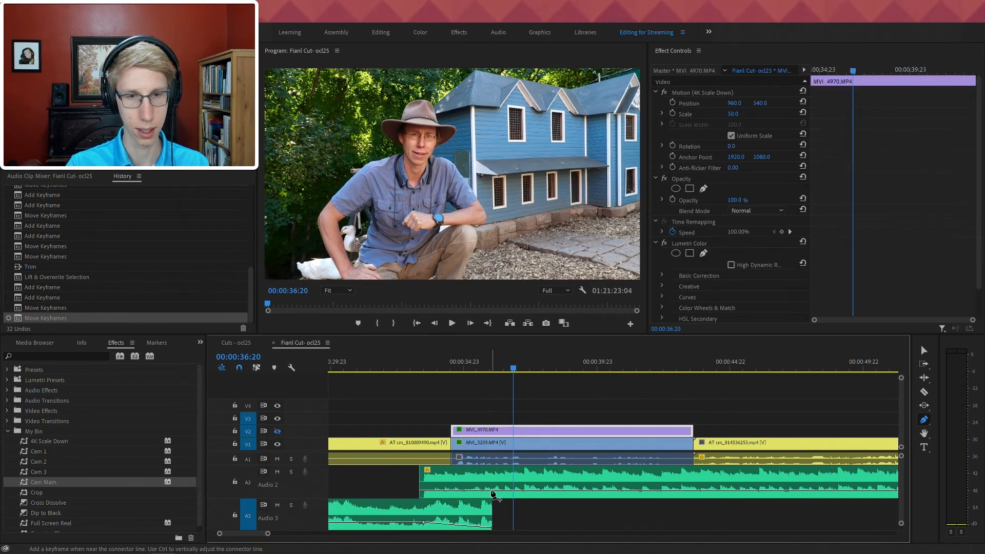
pyautogui.click(491, 491)
pyautogui.moveTo(462, 491); pyautogui.dragTo(420, 495)
pyautogui.click(419, 361)
pyautogui.press('space')
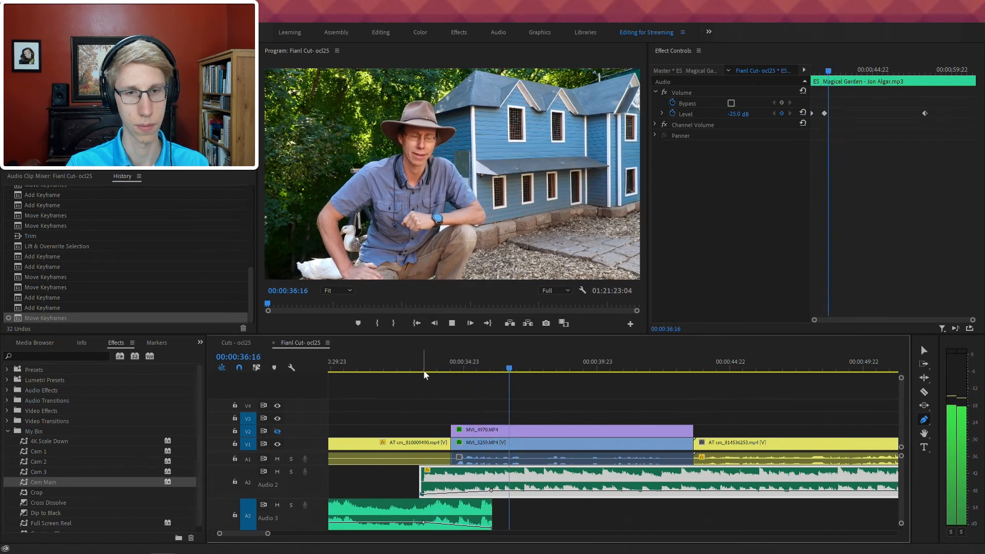
# - Trim the end of Dragon Tamer back to about 00:00:34:23, rebuild its fade-out there, and replay the transition
pyautogui.press('v')
pyautogui.moveTo(490, 516); pyautogui.dragTo(459, 529)
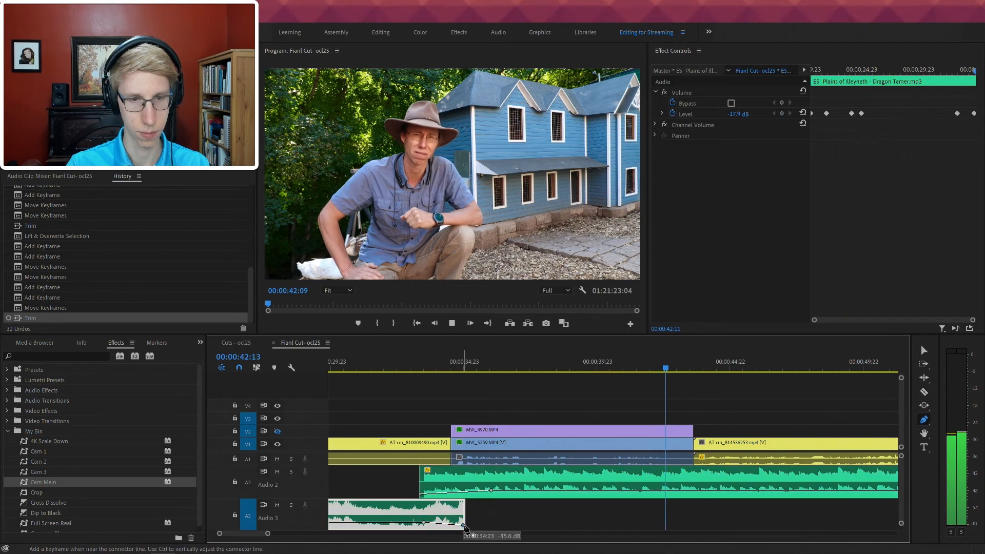
pyautogui.click(424, 366)
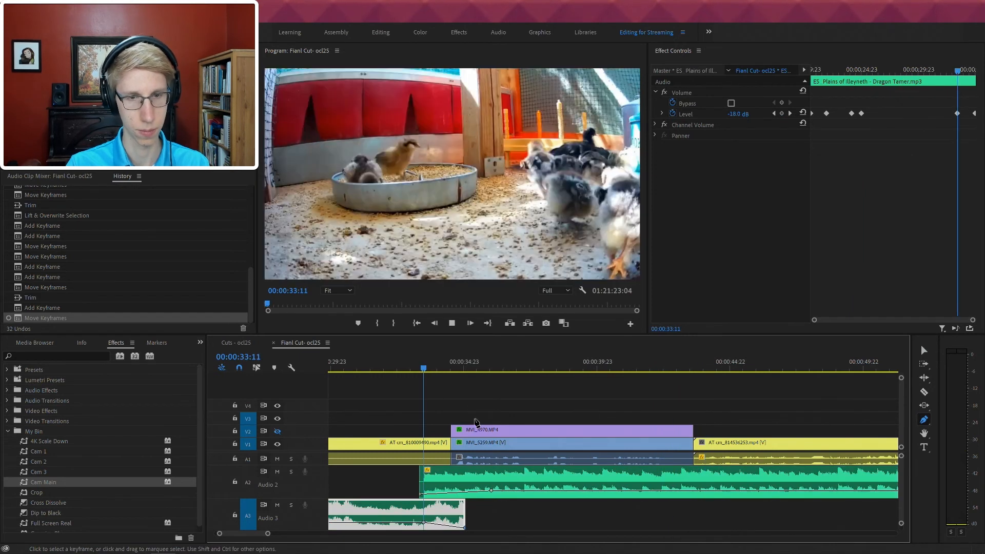
# - Shorten Magical Garden's fade-in with an earlier, louder keyframe on A2, remove the old end keyframe, and fine-tune the new one
pyautogui.moveTo(466, 494); pyautogui.dragTo(464, 490)
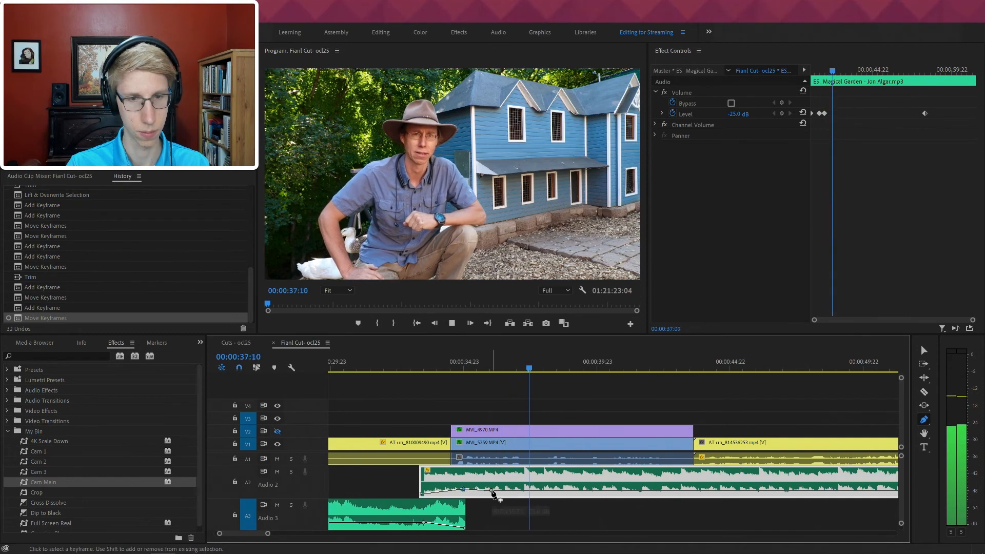
pyautogui.press('Delete')
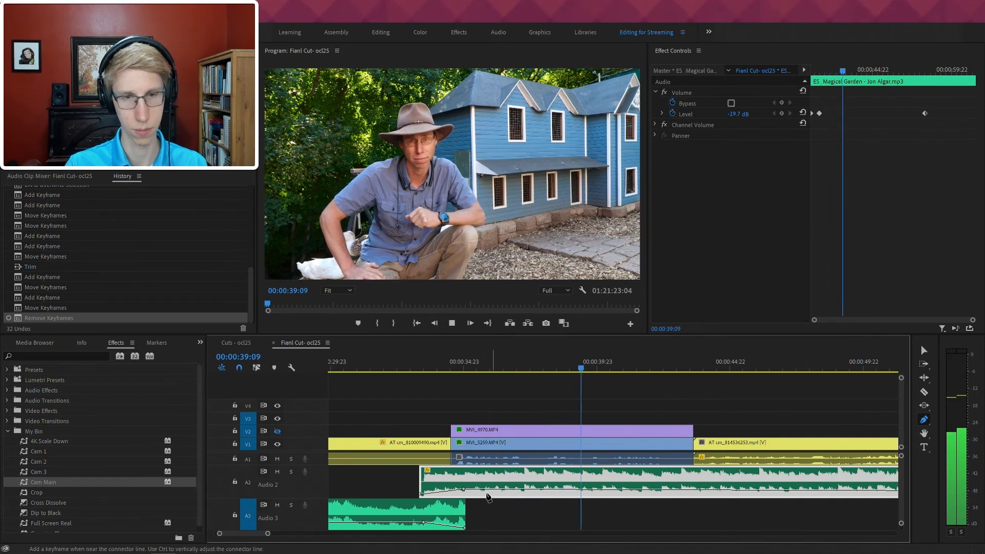
pyautogui.moveTo(464, 494); pyautogui.dragTo(464, 493)
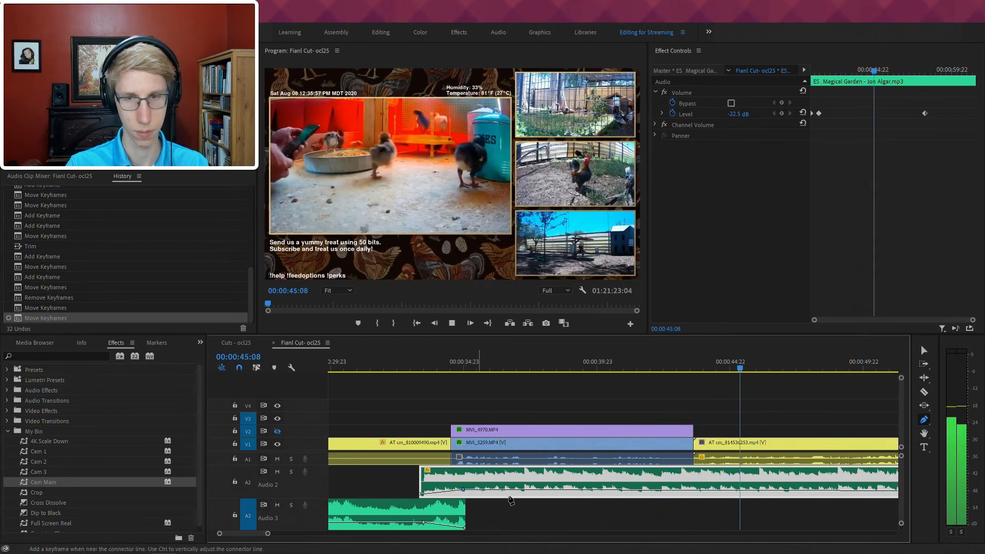
# - Apply the default audio transition on A1 at the start of the first AT-cm_814536253.mp4 clip and at the cut between its two parts
pyautogui.scroll(-4, 642, 501)
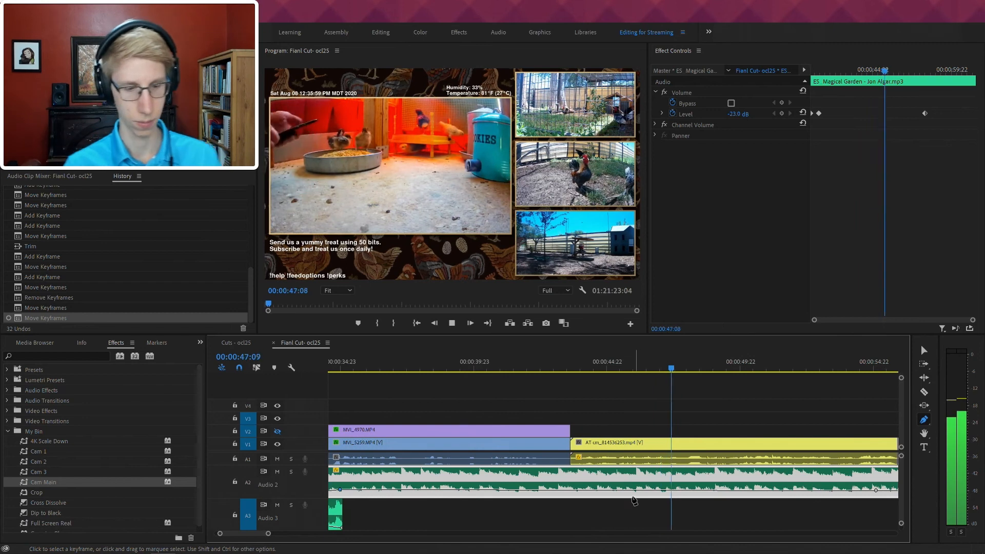
pyautogui.click(573, 458)
pyautogui.hotkey('ctrl', 'shift', 'd')
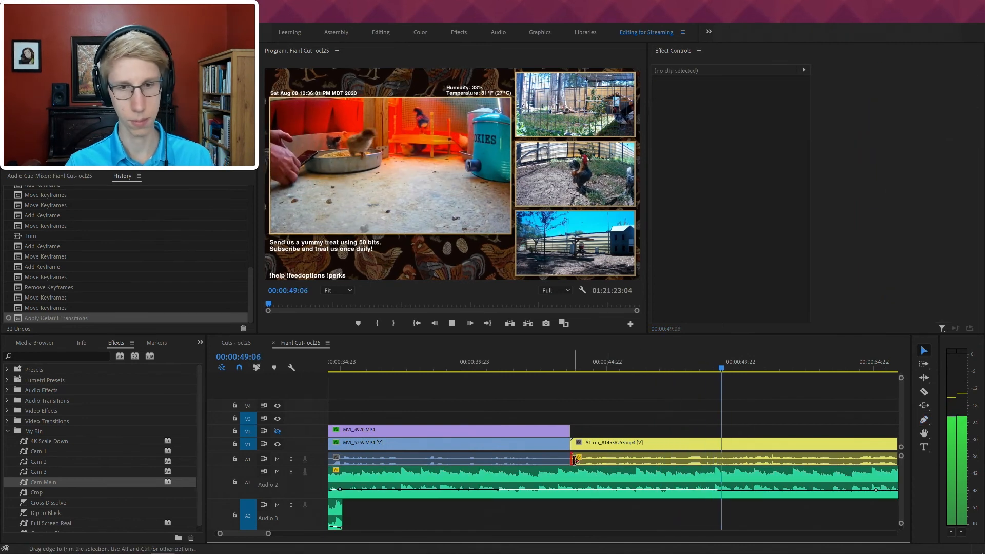
pyautogui.scroll(-5, 641, 457)
pyautogui.click(727, 456)
pyautogui.hotkey('ctrl', 'shift', 'd')
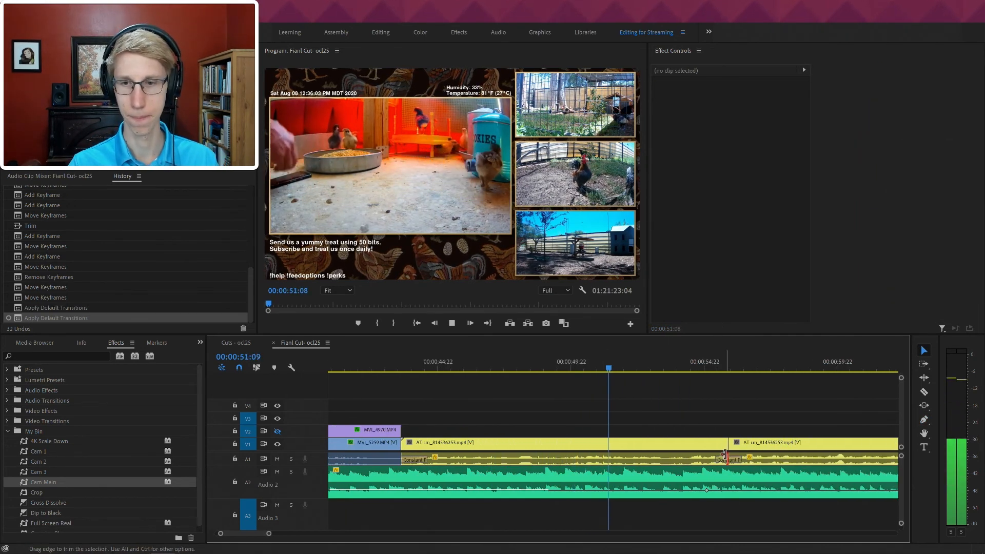
# - Apply the Cam Main preset to both AT-cm_814536253.mp4 clips on V1
pyautogui.scroll(-2, 724, 464)
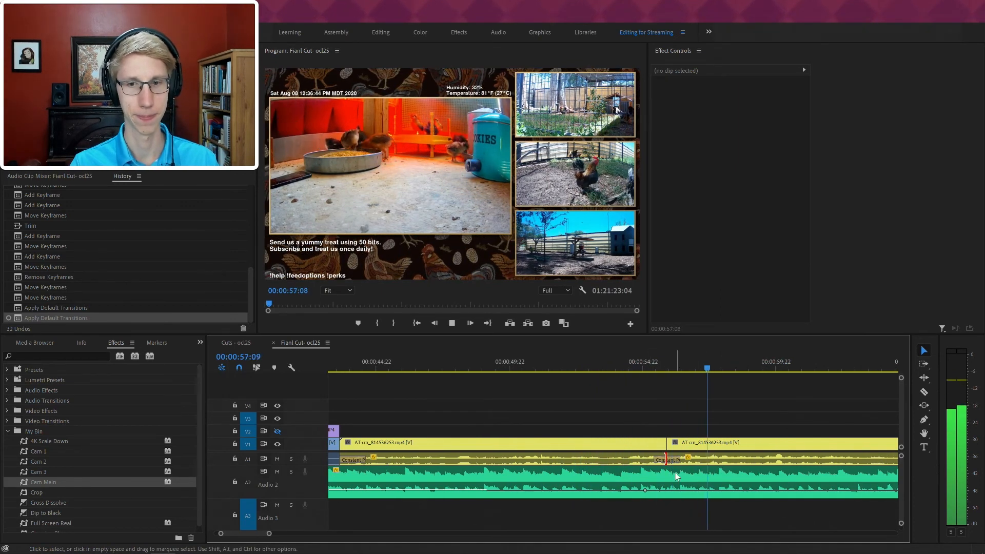
pyautogui.scroll(-1, 662, 467)
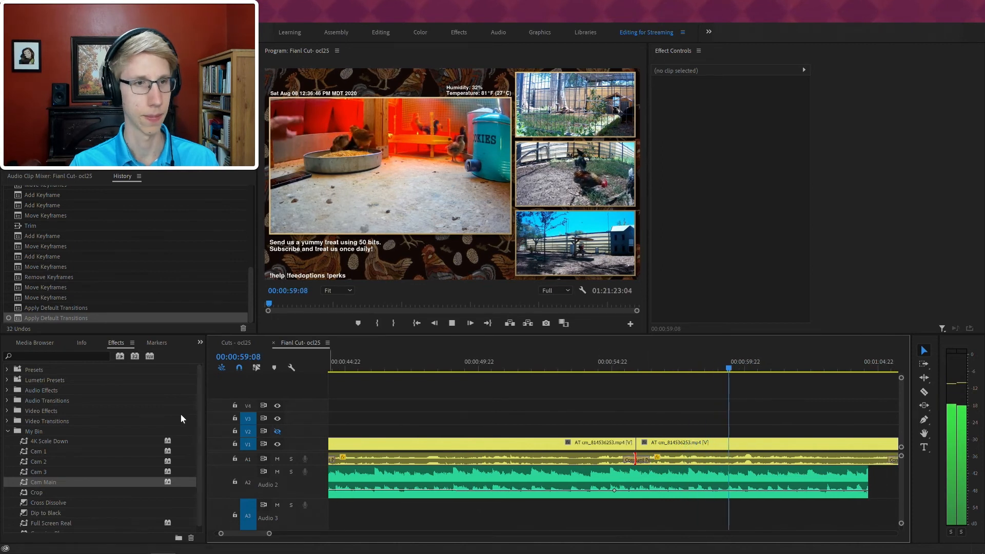
pyautogui.press('space')
pyautogui.moveTo(41, 482); pyautogui.dragTo(45, 482)
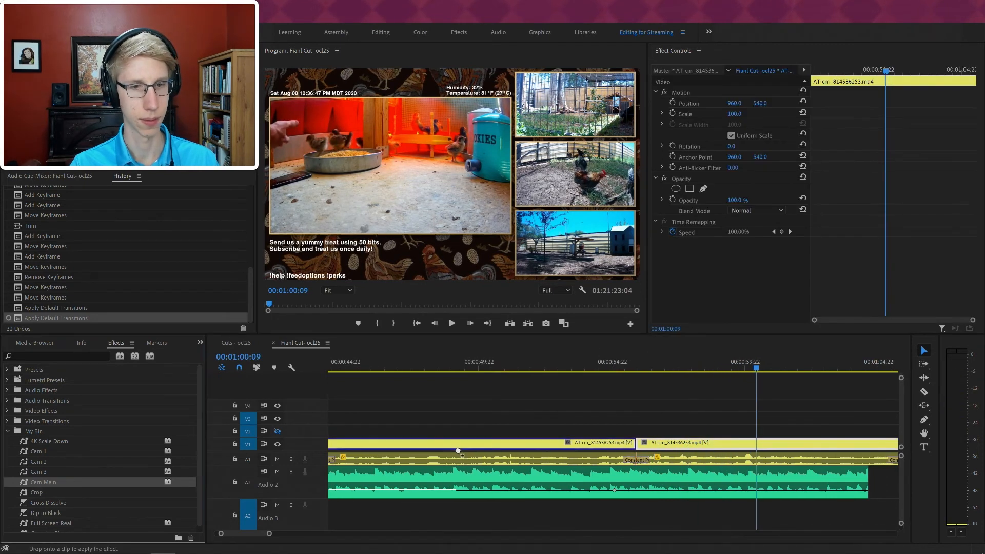
pyautogui.moveTo(460, 449); pyautogui.dragTo(462, 449)
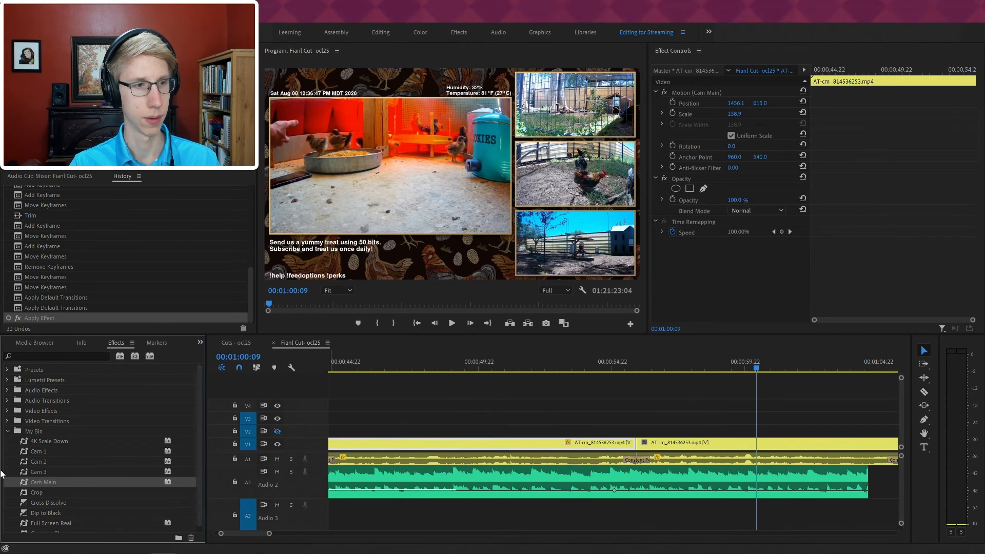
pyautogui.moveTo(661, 478); pyautogui.dragTo(699, 442)
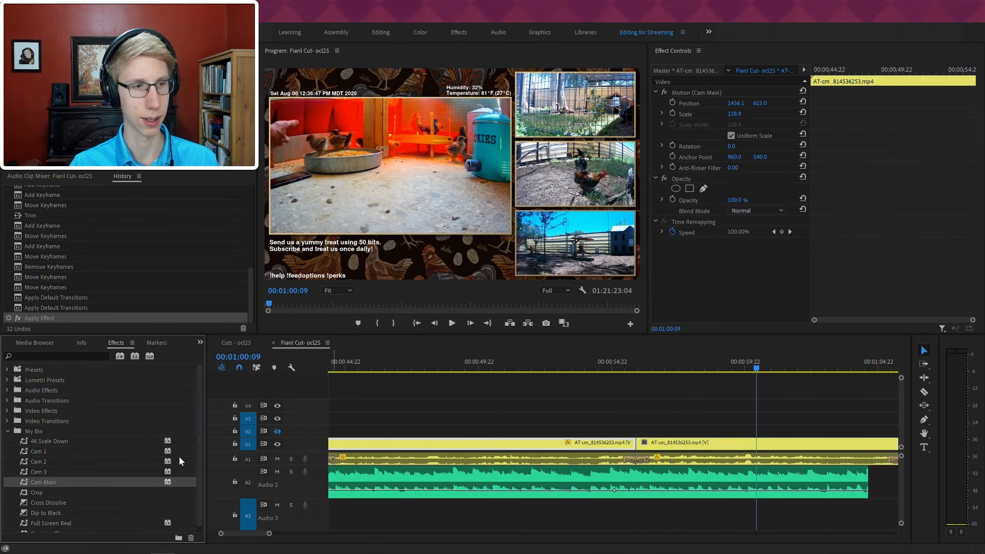
pyautogui.moveTo(80, 486); pyautogui.dragTo(667, 444)
# - Play on and extend the end of Magical Garden on A2 to meet the next music clip where the talking footage starts
pyautogui.press('space')
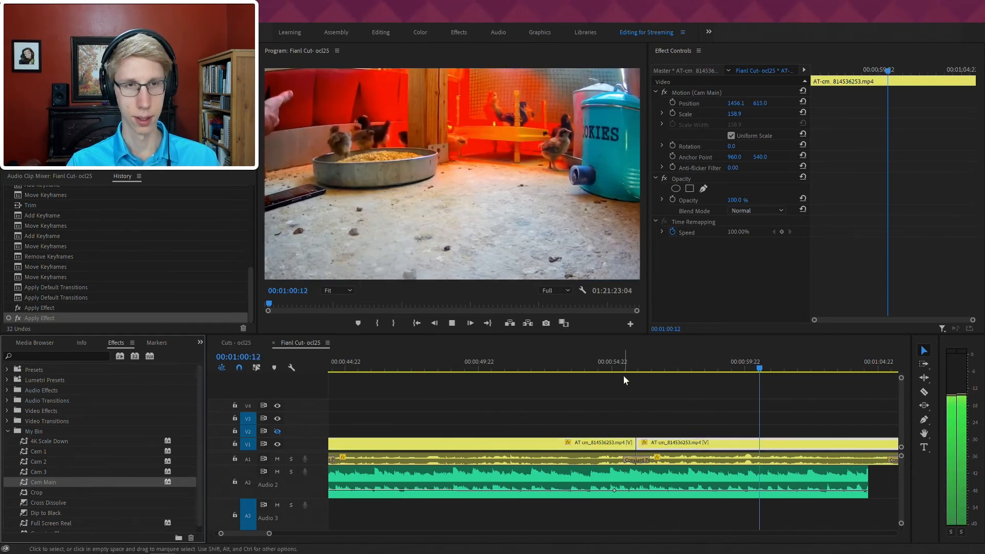
pyautogui.press('-')
pyautogui.press('=')
pyautogui.press('=')
pyautogui.moveTo(727, 481); pyautogui.dragTo(793, 483)
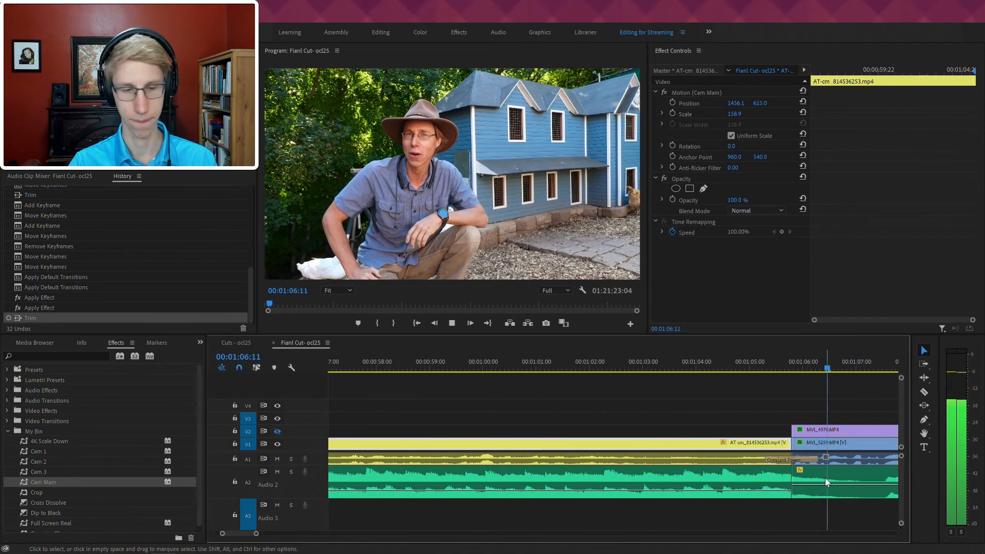
pyautogui.press('-')
pyautogui.press('-')
pyautogui.press('-')
pyautogui.press('-')
pyautogui.press('-')
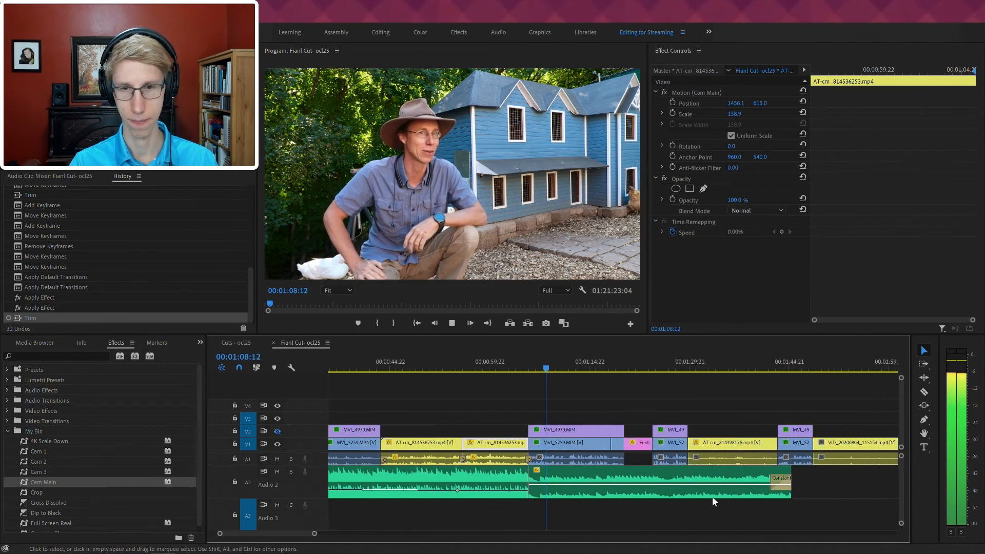
# - Move the She's Sweet music clip to A3, extend its start earlier, and extend the end of Magical Garden on A2 to overlap it
pyautogui.moveTo(637, 478); pyautogui.dragTo(636, 506)
pyautogui.press('=')
pyautogui.press('=')
pyautogui.press('=')
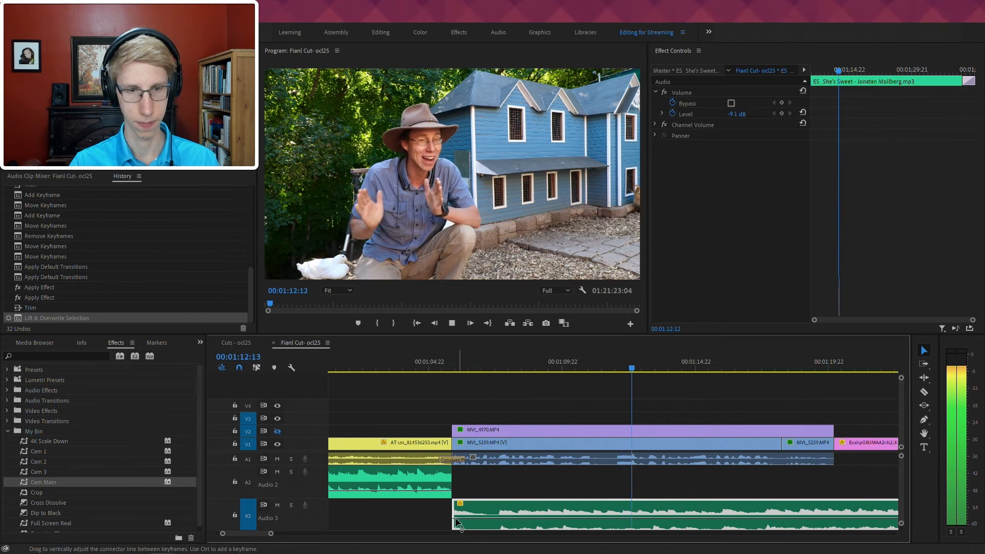
pyautogui.moveTo(440, 516); pyautogui.dragTo(388, 516)
pyautogui.moveTo(453, 485); pyautogui.dragTo(463, 485)
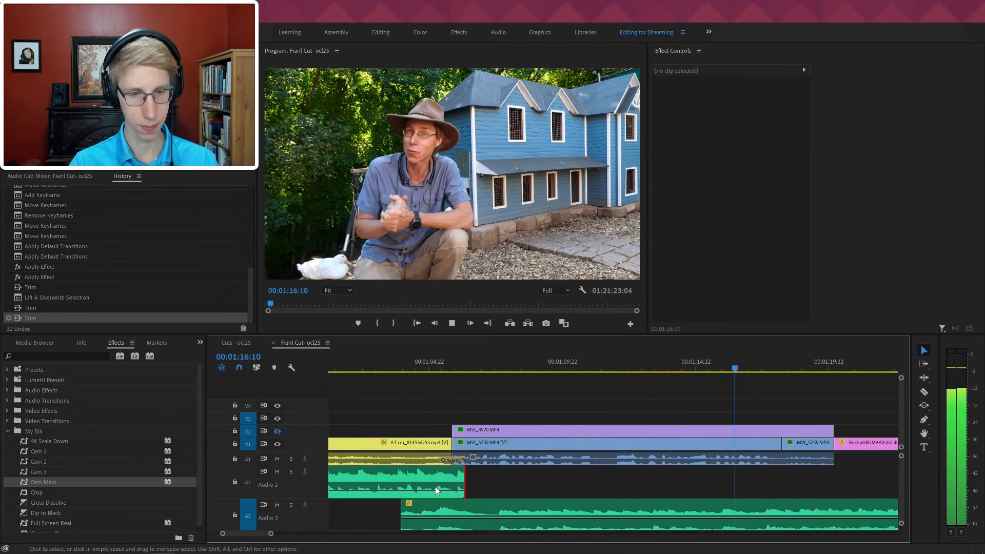
# - Crossfade the overlapping music with volume keyframes, fading She's Sweet in on A3 and Magical Garden out on A2
pyautogui.press('space')
pyautogui.click(460, 521)
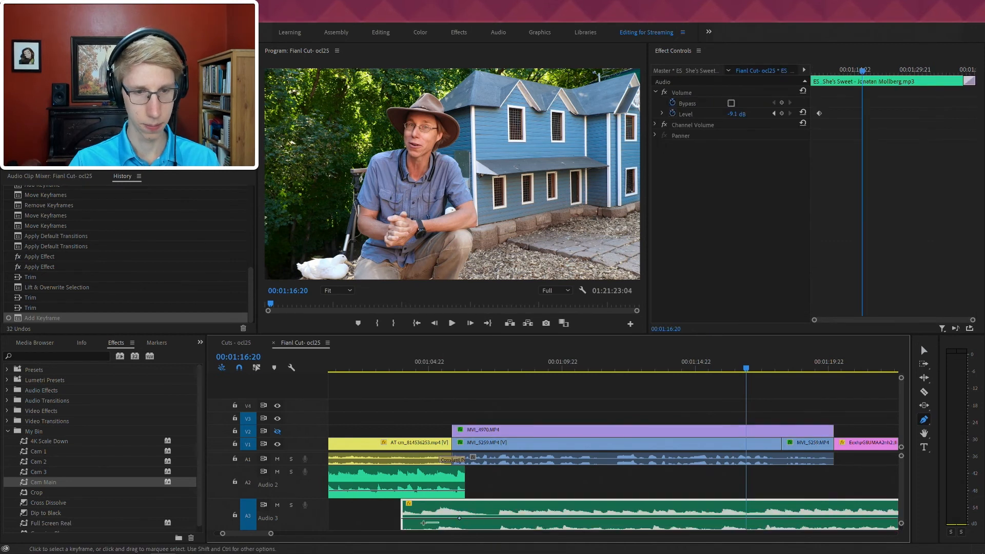
pyautogui.moveTo(402, 519); pyautogui.dragTo(402, 529)
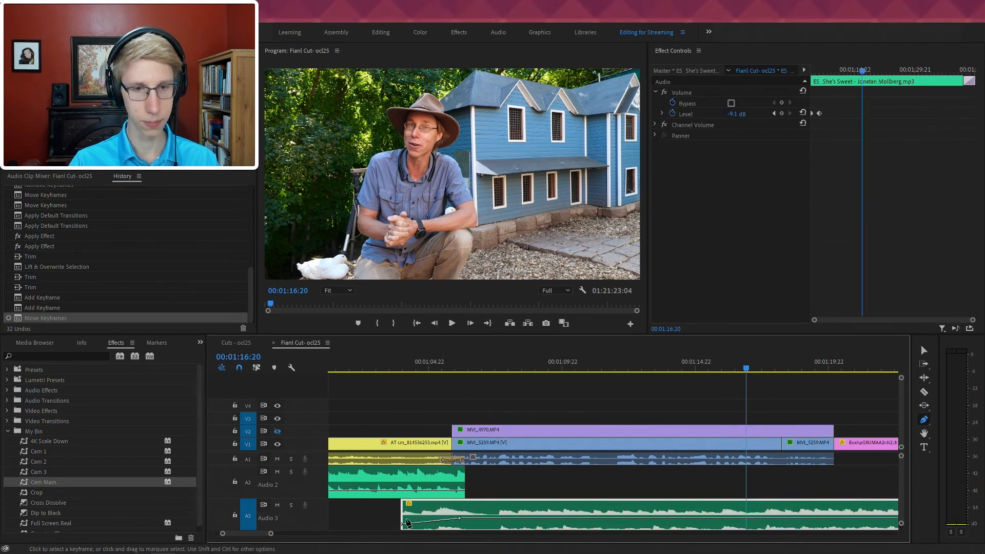
pyautogui.click(433, 492)
pyautogui.moveTo(464, 491); pyautogui.dragTo(467, 496)
pyautogui.press('space')
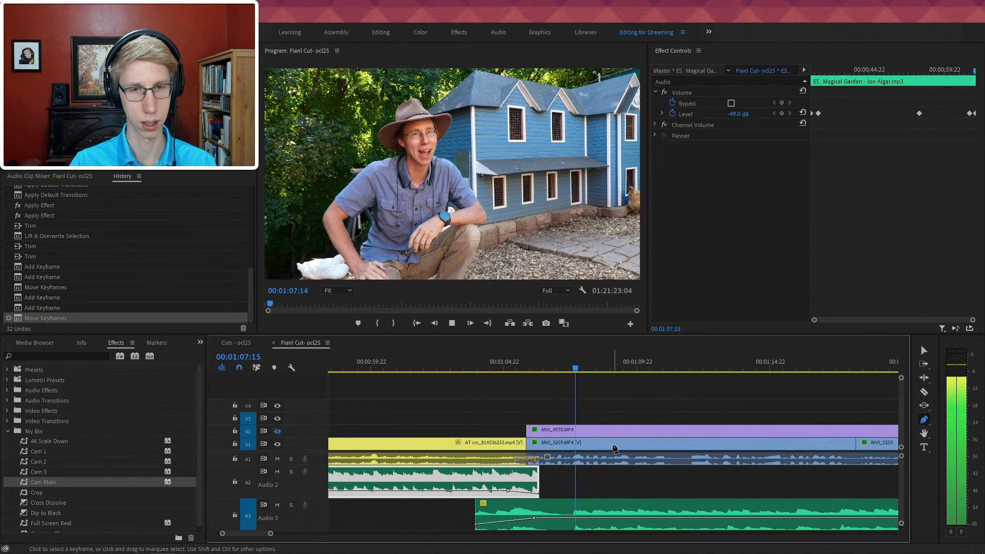
# - Play on through the talking footage and chick photo while examining how the upcoming music clips are laid out
pyautogui.scroll(-2, 612, 446)
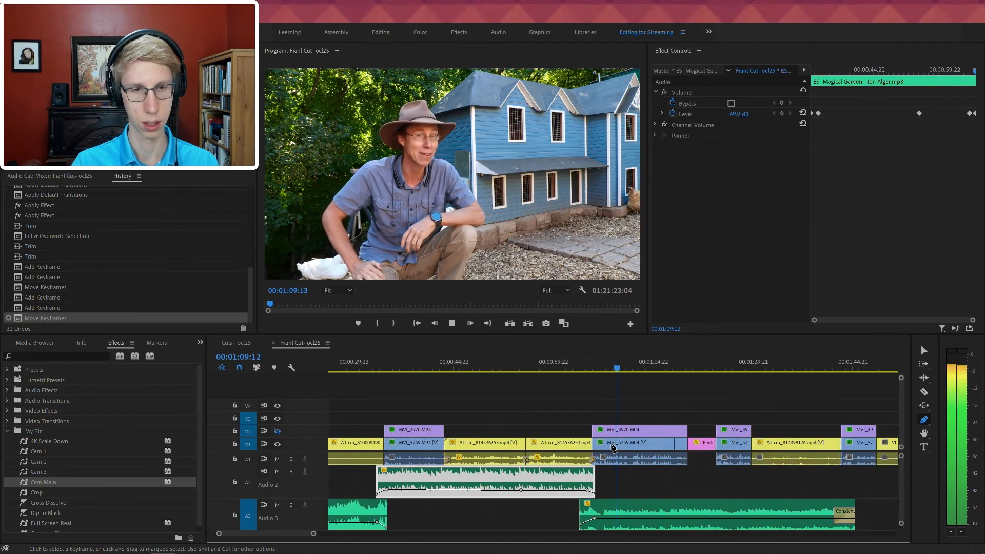
pyautogui.press('=')
pyautogui.press('-')
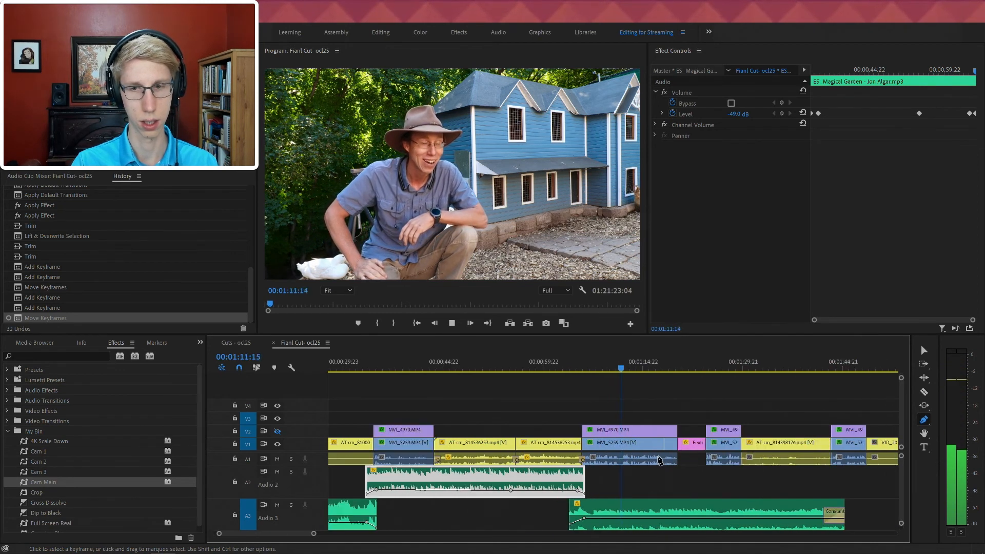
pyautogui.scroll(-3, 711, 470)
pyautogui.scroll(-3, 710, 469)
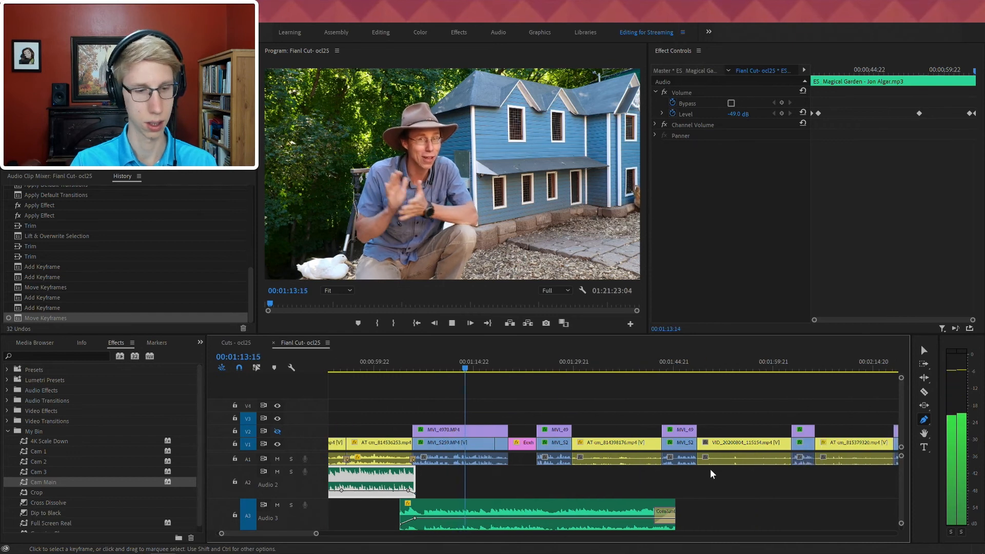
pyautogui.press('`')
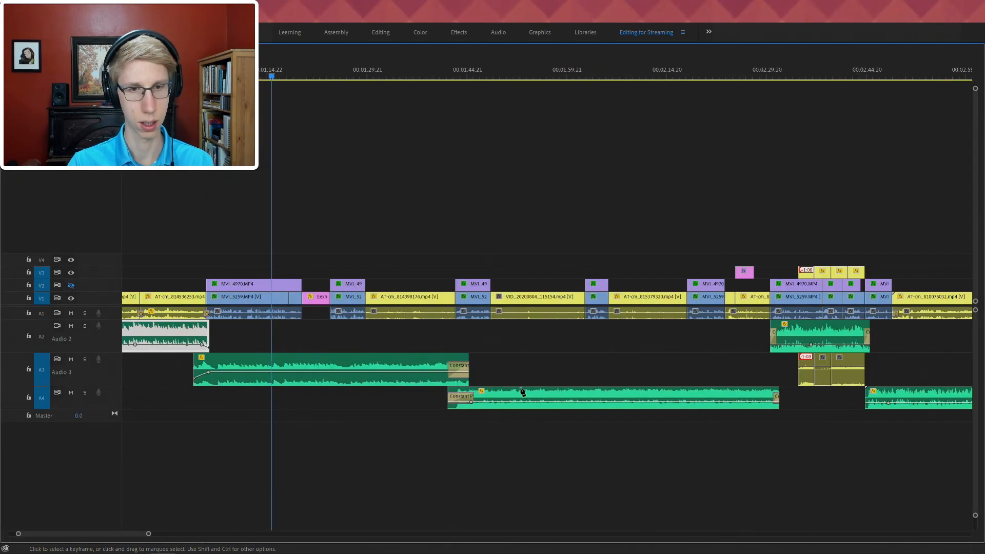
pyautogui.press('`')
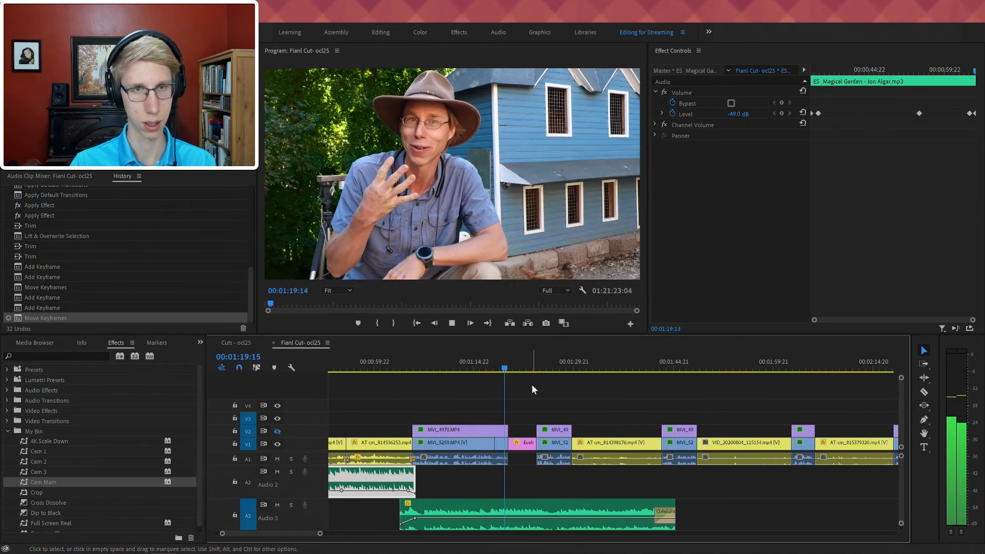
pyautogui.press('-')
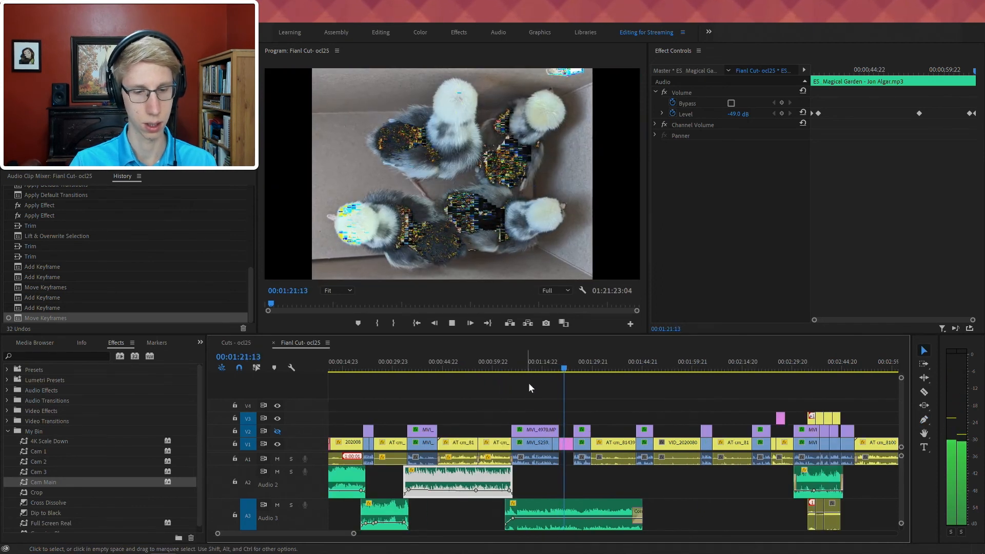
pyautogui.press('=')
pyautogui.press('=')
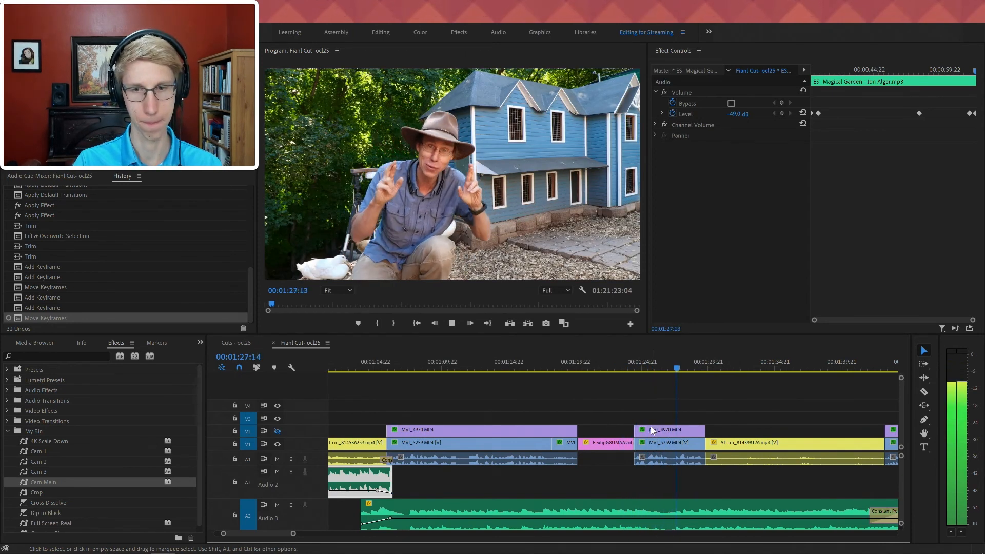
# - Enlarge the MVI_5259.MP4 clip on V1 after the chick photo to a scale of 63.4
pyautogui.click(662, 442)
pyautogui.click(747, 91)
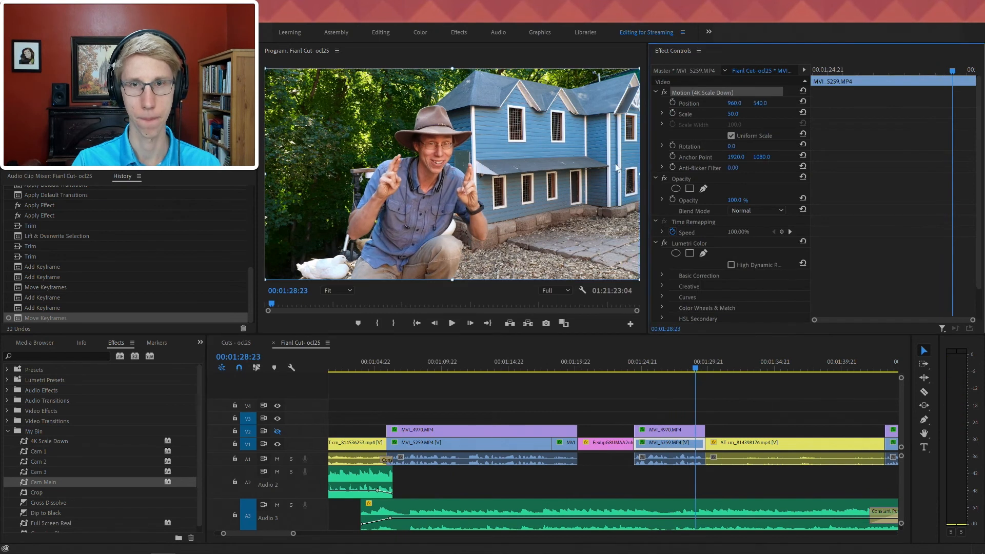
pyautogui.moveTo(639, 175); pyautogui.dragTo(688, 172)
# - Split the enlarged MVI_5259.MP4 clip at about 00:01:25:15, apply the 4K Scale Down preset to its first part, and play it back
pyautogui.click(634, 369)
pyautogui.press('space')
pyautogui.press('space')
pyautogui.press('c')
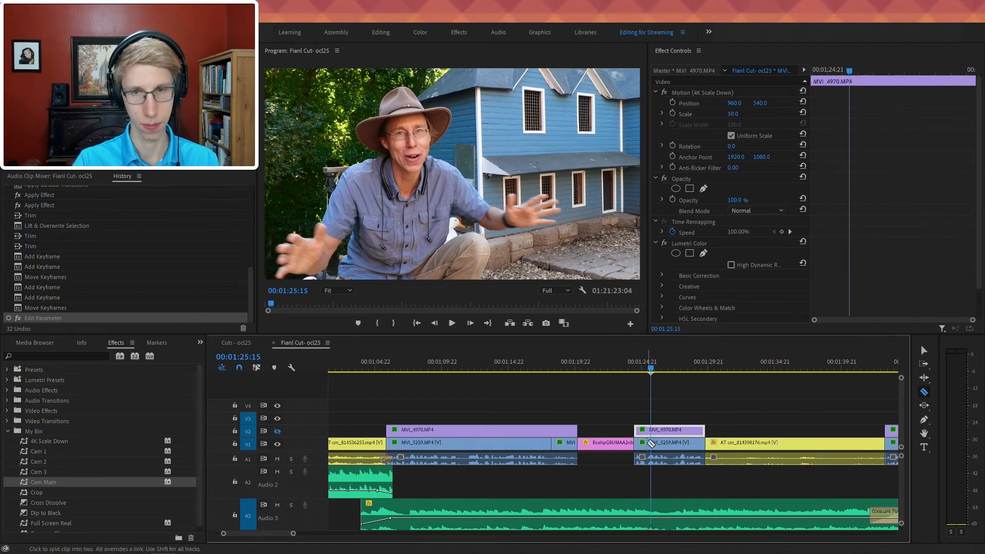
pyautogui.click(645, 443)
pyautogui.click(644, 368)
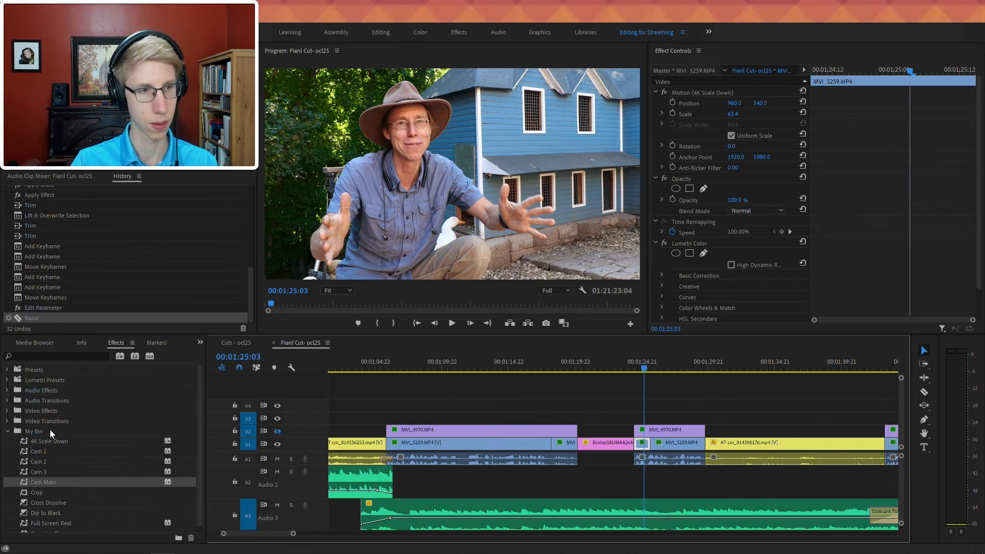
pyautogui.moveTo(56, 441); pyautogui.dragTo(84, 441)
pyautogui.moveTo(637, 442); pyautogui.dragTo(636, 443)
pyautogui.click(611, 366)
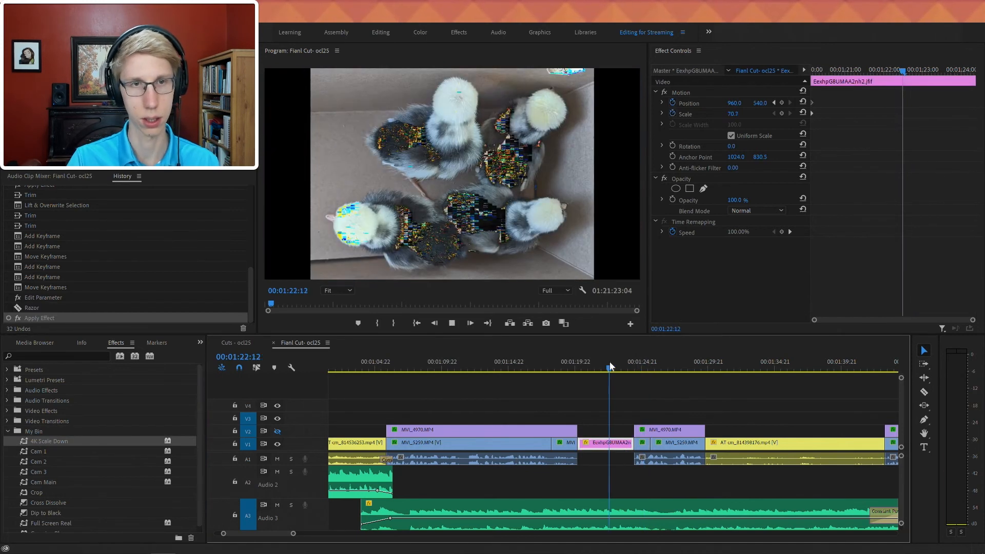
pyautogui.press('space')
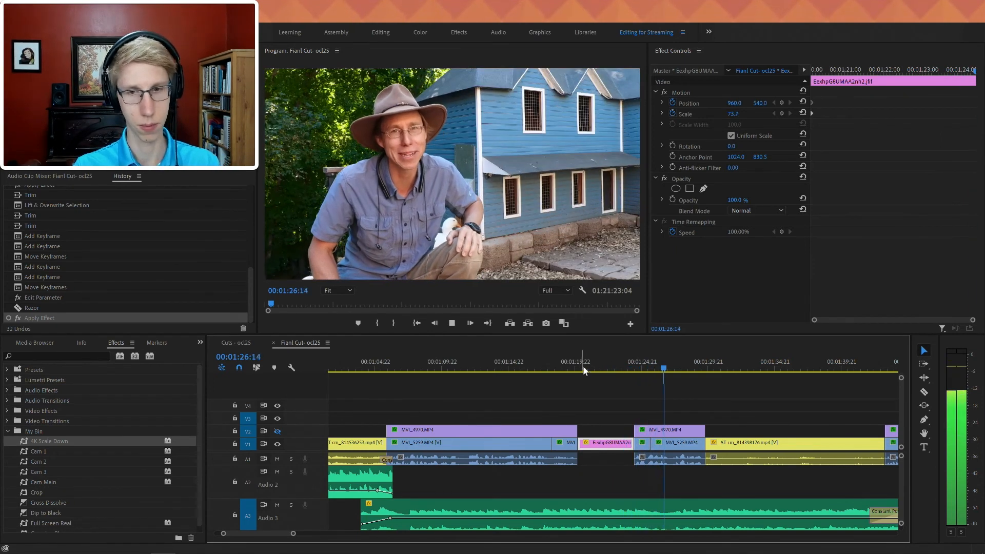
# - Shift the cut between the two MVI_5259.MP4 parts earlier to 00:01:25:10 and play across it
pyautogui.press('=')
pyautogui.press('=')
pyautogui.click(538, 363)
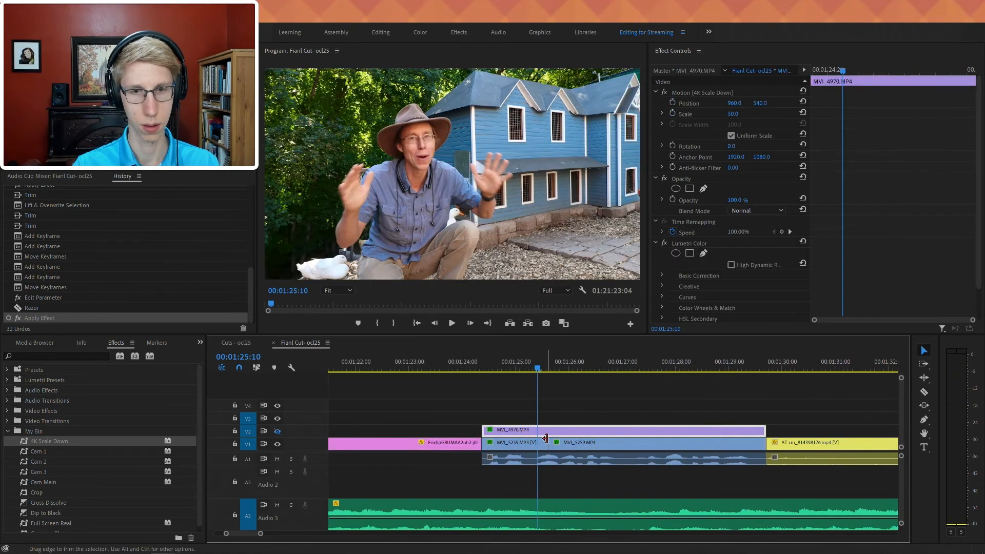
pyautogui.moveTo(535, 442); pyautogui.dragTo(537, 443)
pyautogui.click(500, 370)
pyautogui.press('space')
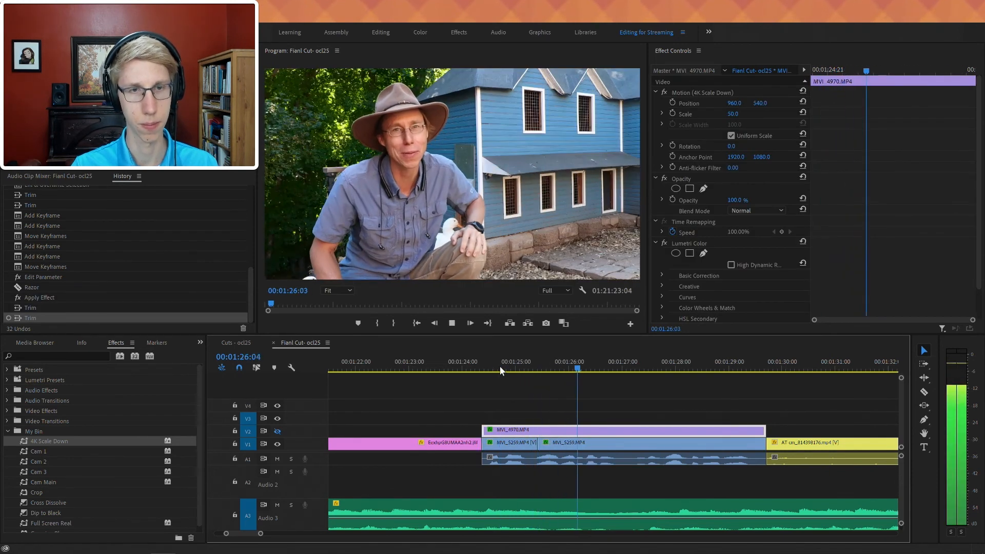
# - Apply the default audio transition on A1 at the start of AT-cm_814398176.mp4 and play across it, leaving its duration dialog without changes
pyautogui.press('-')
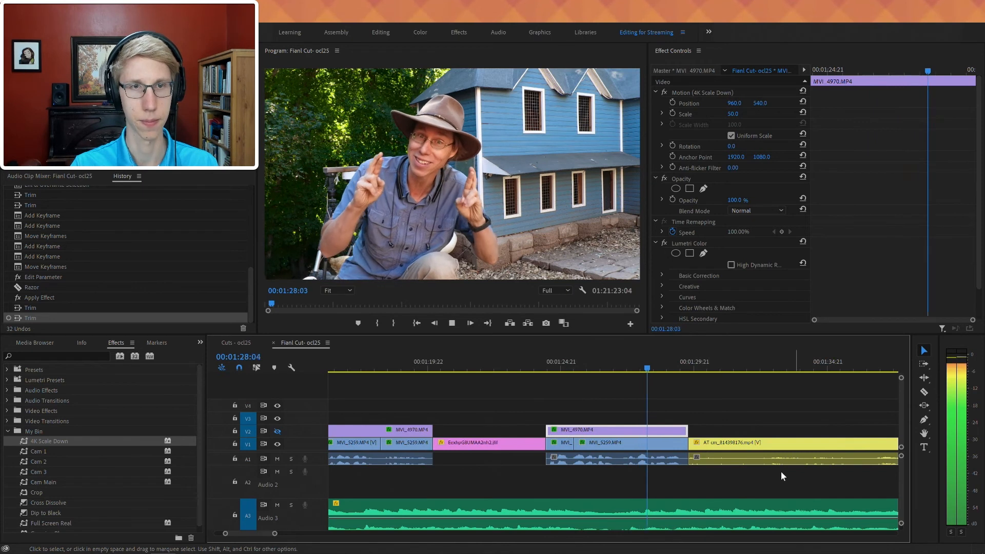
pyautogui.scroll(-5, 636, 468)
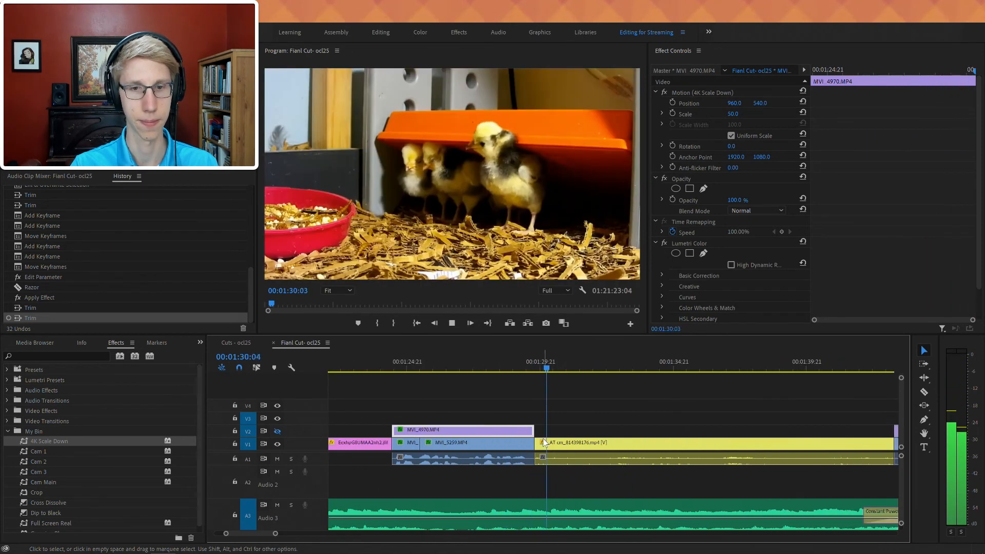
pyautogui.click(532, 460)
pyautogui.hotkey('shift', 'd')
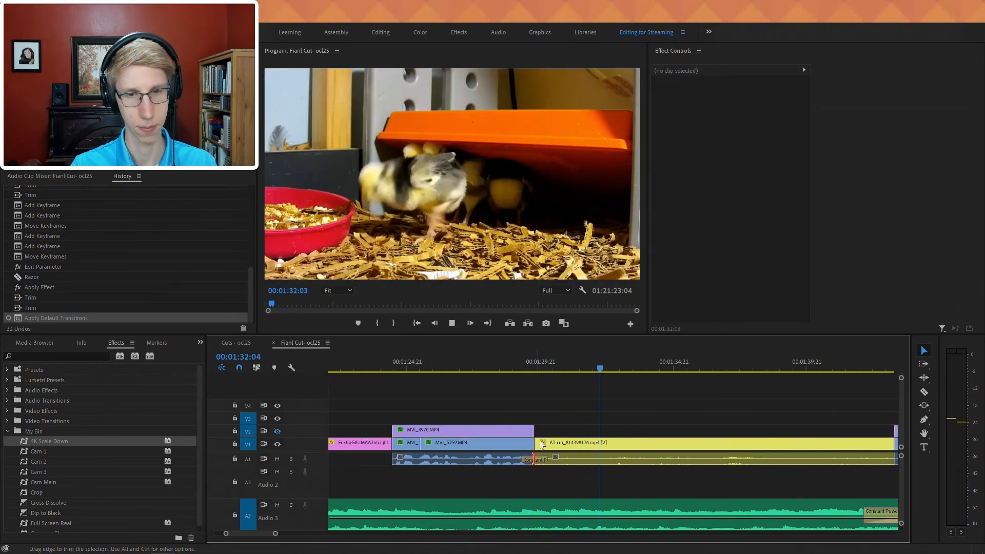
pyautogui.click(518, 361)
pyautogui.press('space')
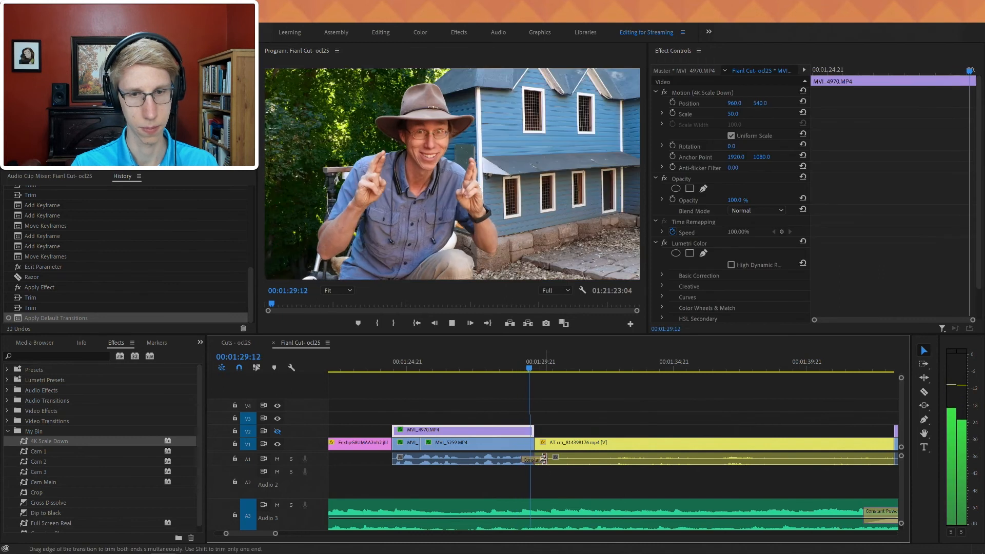
pyautogui.doubleClick(536, 459)
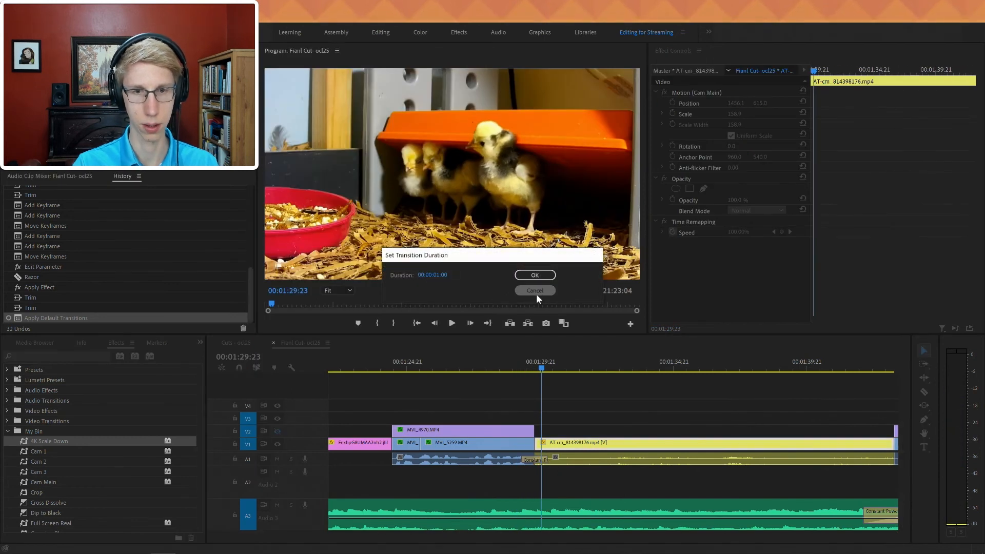
pyautogui.click(535, 290)
# - Play on to the next music change and delete the Constant Power transition at the end of She's Sweet on A3
pyautogui.press('space')
pyautogui.press('-')
pyautogui.scroll(-5, 655, 472)
pyautogui.click(544, 367)
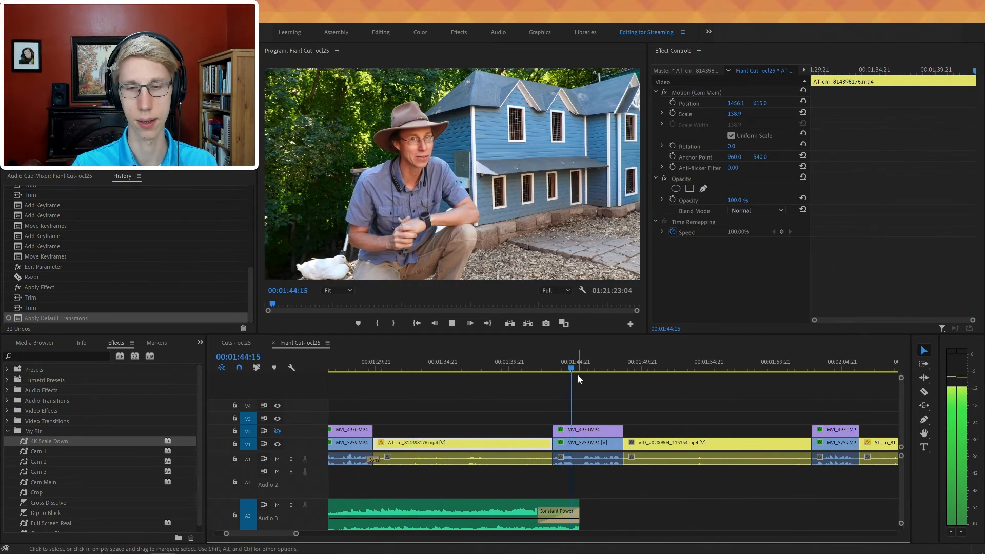
pyautogui.scroll(-2, 577, 377)
pyautogui.press('=')
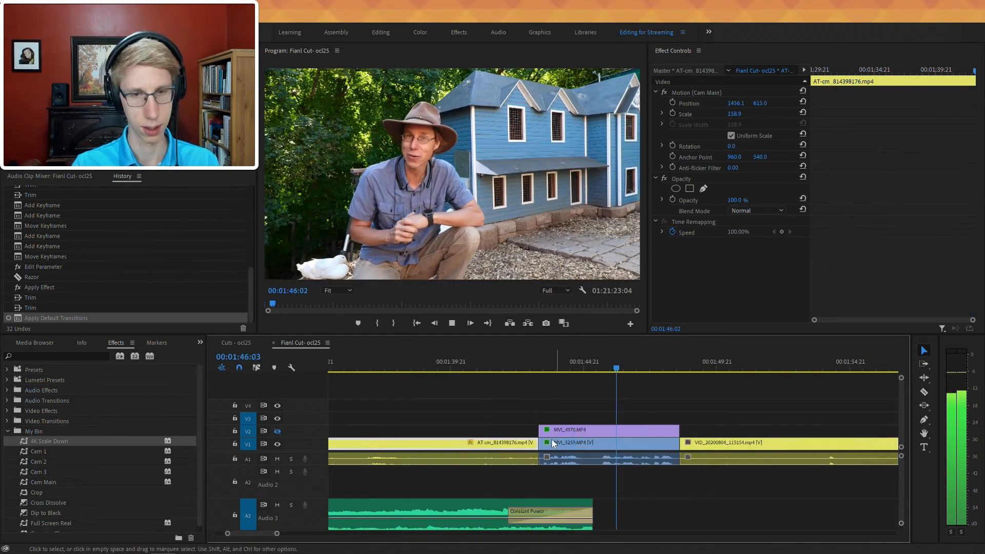
pyautogui.click(557, 509)
pyautogui.press('Delete')
# - Enlarge the timeline view and delete the Constant Power transition at the start of the overlapping music clip on A4
pyautogui.press('`')
pyautogui.press('space')
pyautogui.click(253, 70)
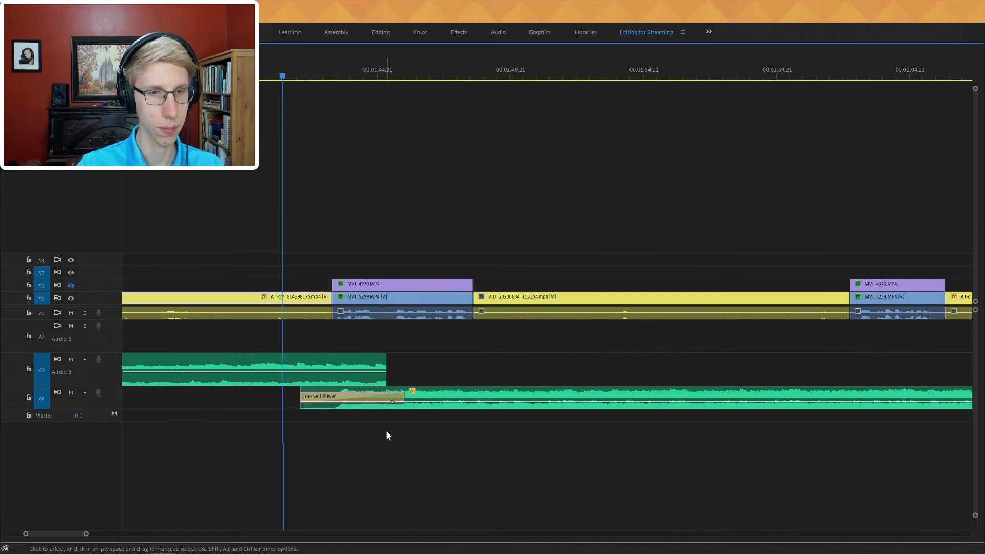
pyautogui.click(392, 394)
pyautogui.press('Delete')
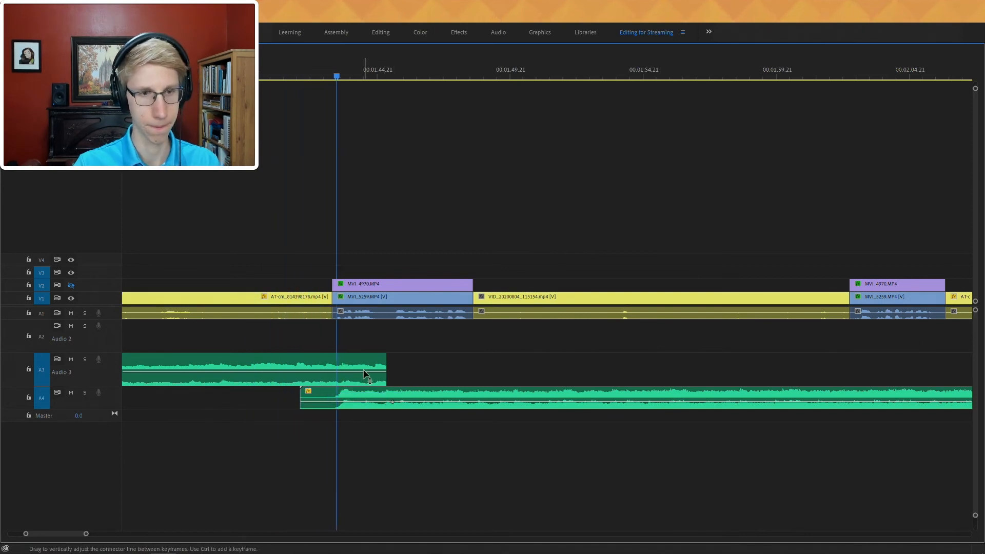
# - Keyframe a fade-out on the A3 music and a fade-in on the A4 music, bringing A4's 00:01:45:11 keyframe to about -23.3 dB
pyautogui.click(310, 373)
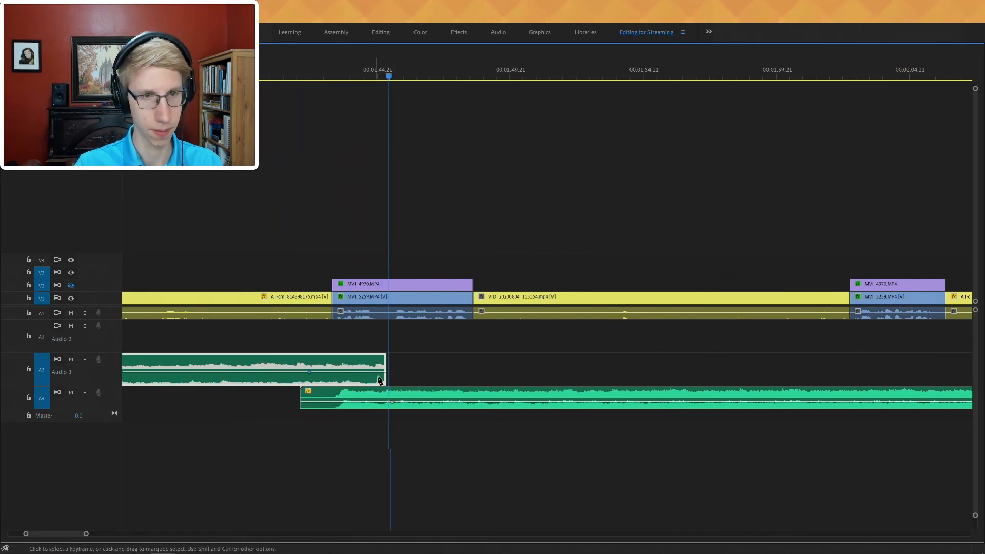
pyautogui.moveTo(384, 373); pyautogui.dragTo(302, 410)
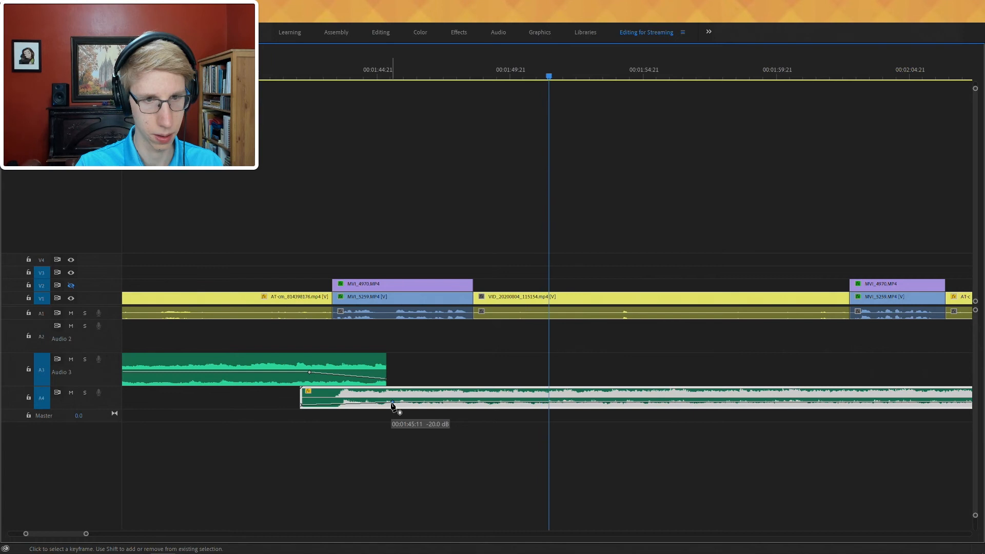
pyautogui.moveTo(392, 403); pyautogui.dragTo(392, 404)
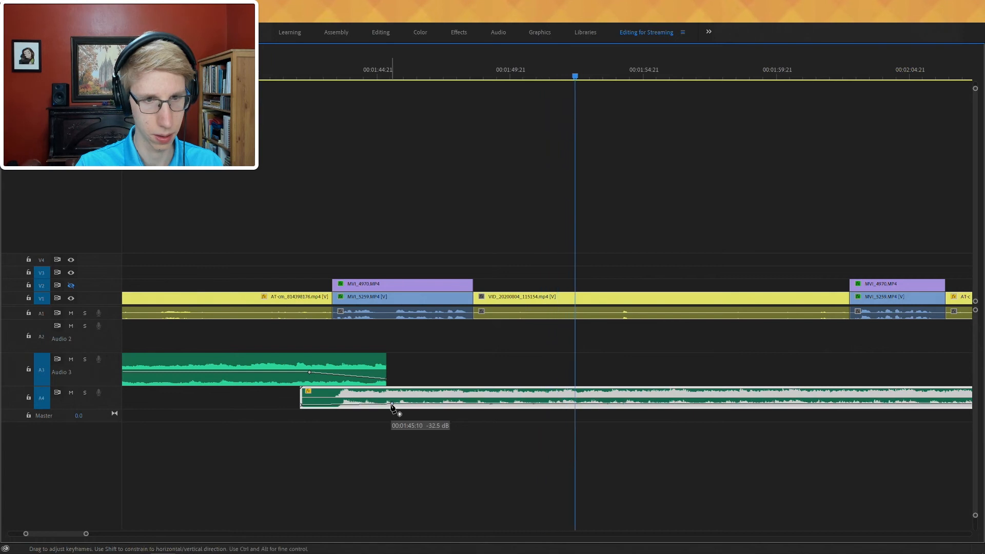
pyautogui.click(300, 72)
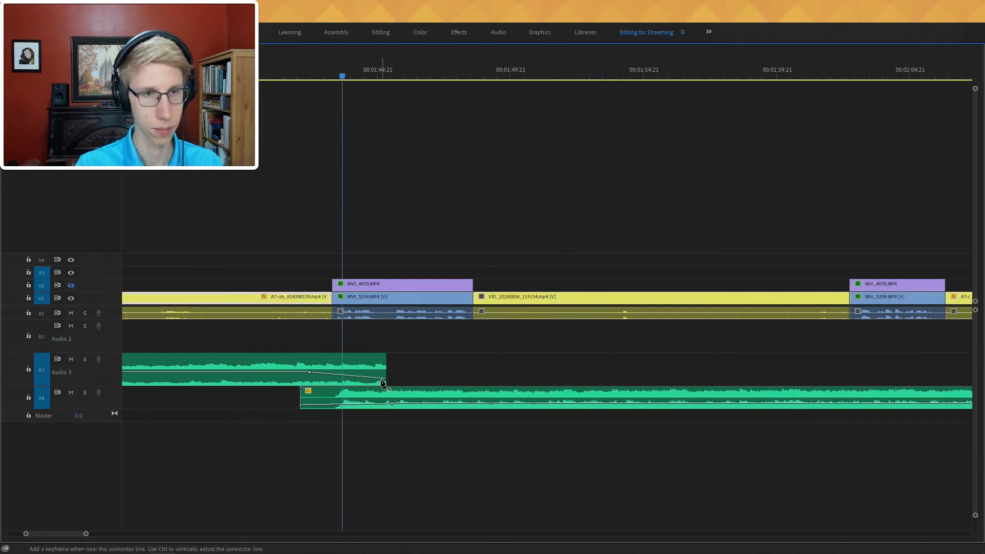
pyautogui.click(393, 405)
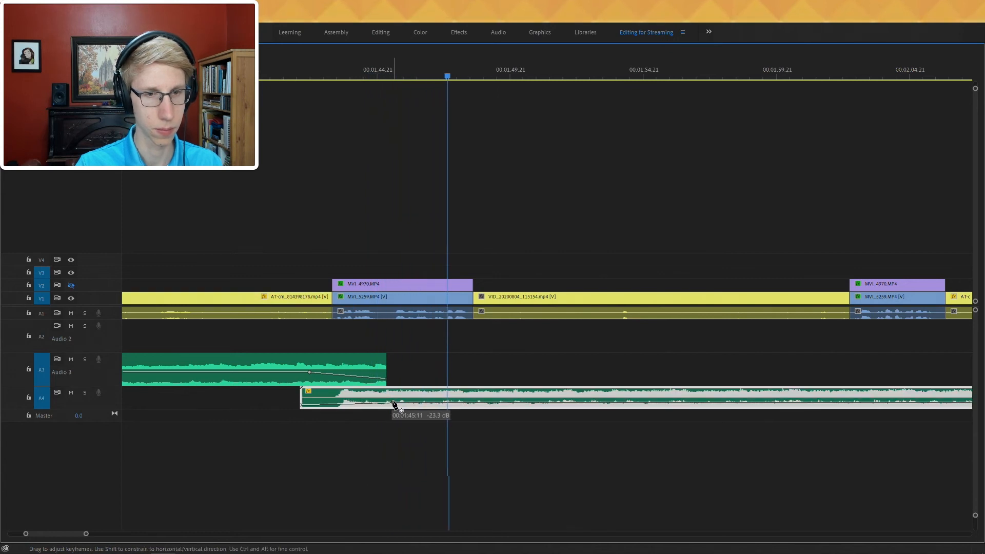
# - Apply the default audio transition on A1 at the cut from AT-cm_814398176.mp4 to the next MVI_5259.MP4 clip
pyautogui.click(338, 78)
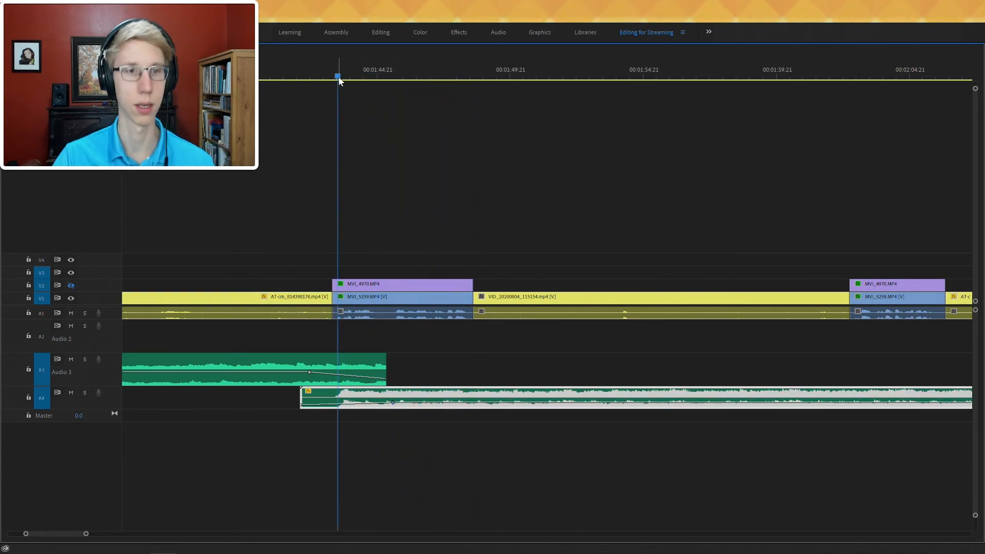
pyautogui.click(327, 311)
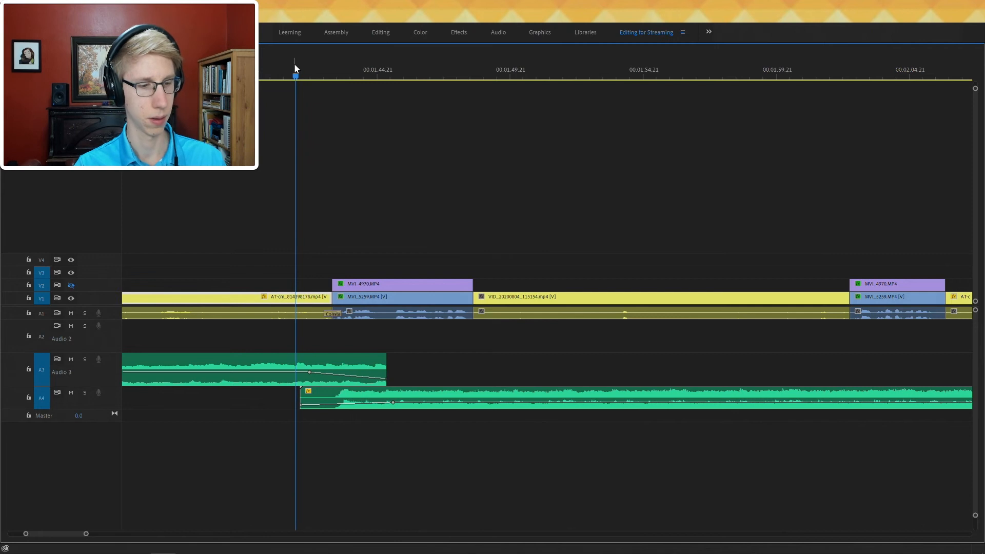
# - Lower the fade-in on the overlapping A4 music, placing its early volume keyframe near 00:01:42:00 at about -24.3 dB
pyautogui.press('`')
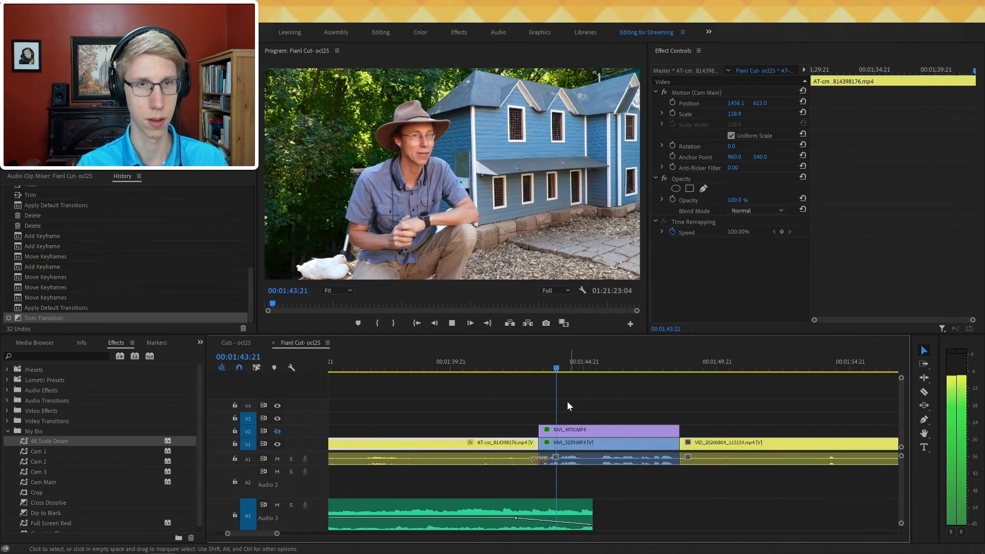
pyautogui.scroll(-5, 514, 404)
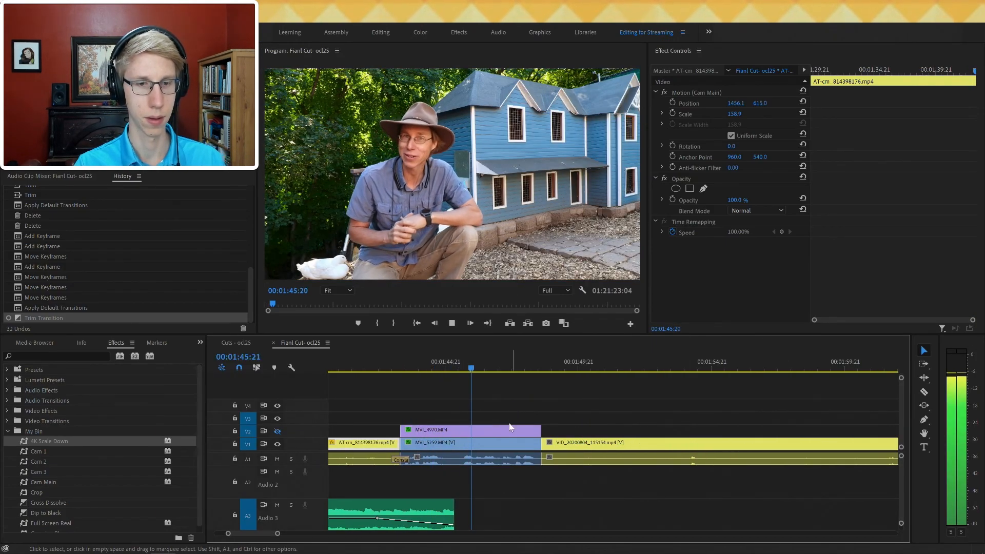
pyautogui.click(496, 431)
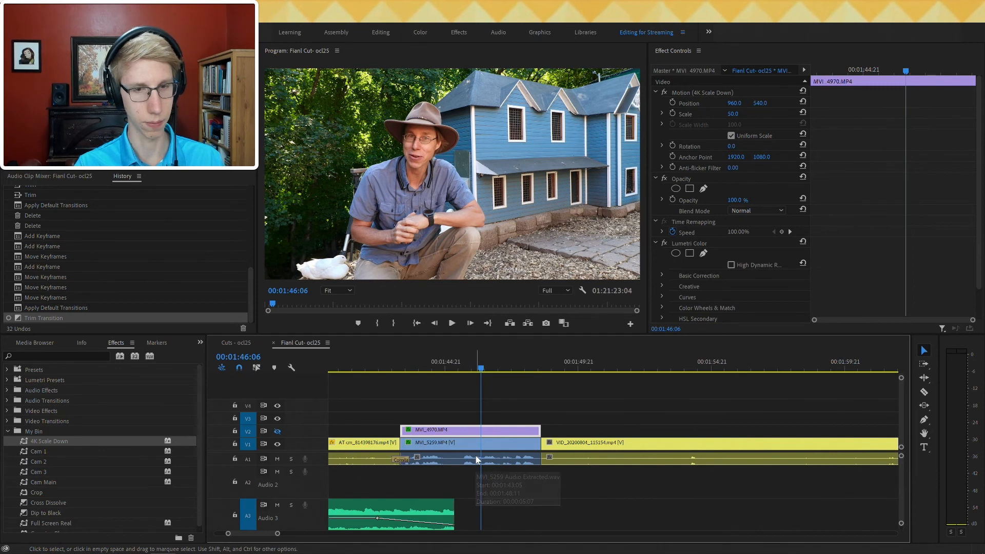
pyautogui.press('`')
pyautogui.press('p')
pyautogui.moveTo(197, 405); pyautogui.dragTo(188, 405)
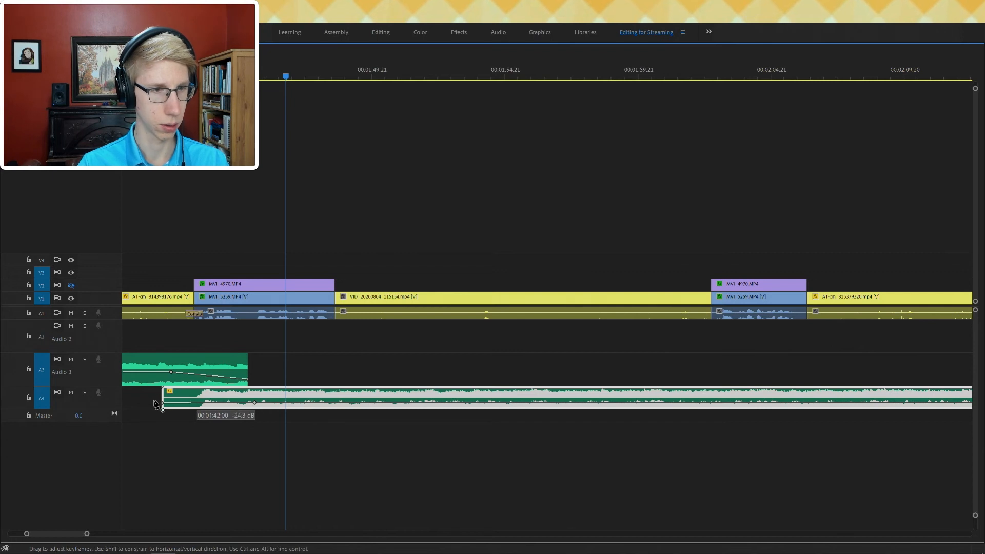
pyautogui.click(168, 76)
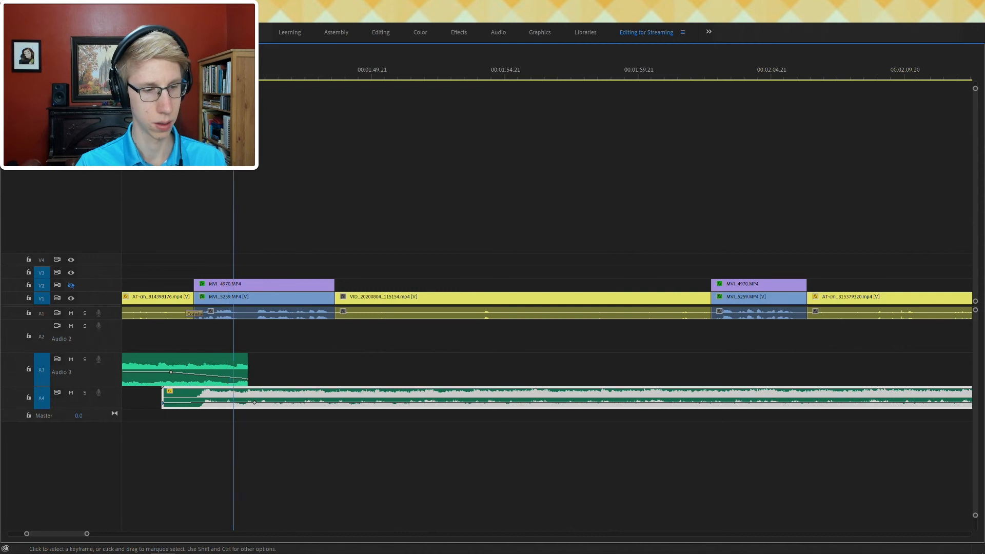
# - Apply the default audio transition on A1 at the cut from MVI_5259.MP4 to VID_20200804_115154.mp4
pyautogui.press('`')
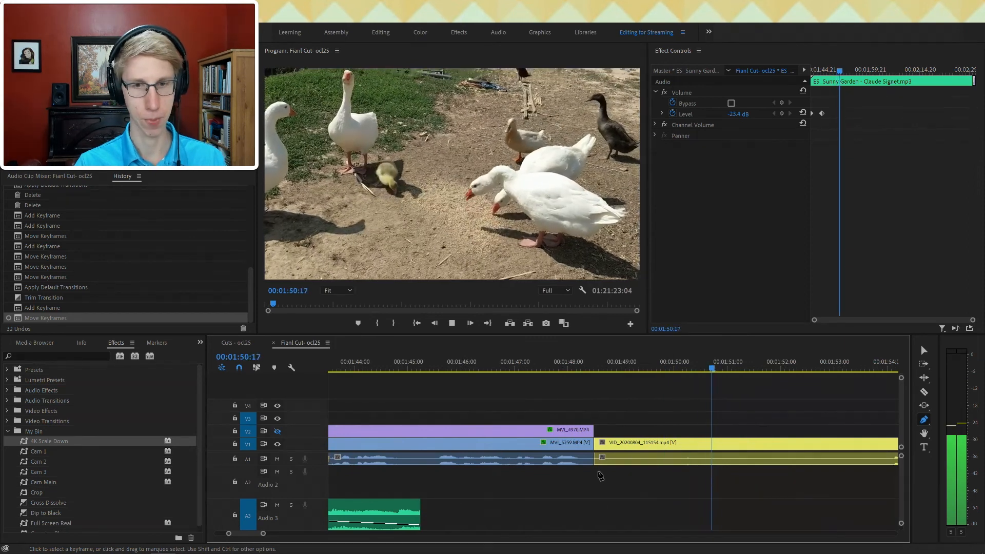
pyautogui.press('v')
pyautogui.click(596, 469)
pyautogui.click(591, 462)
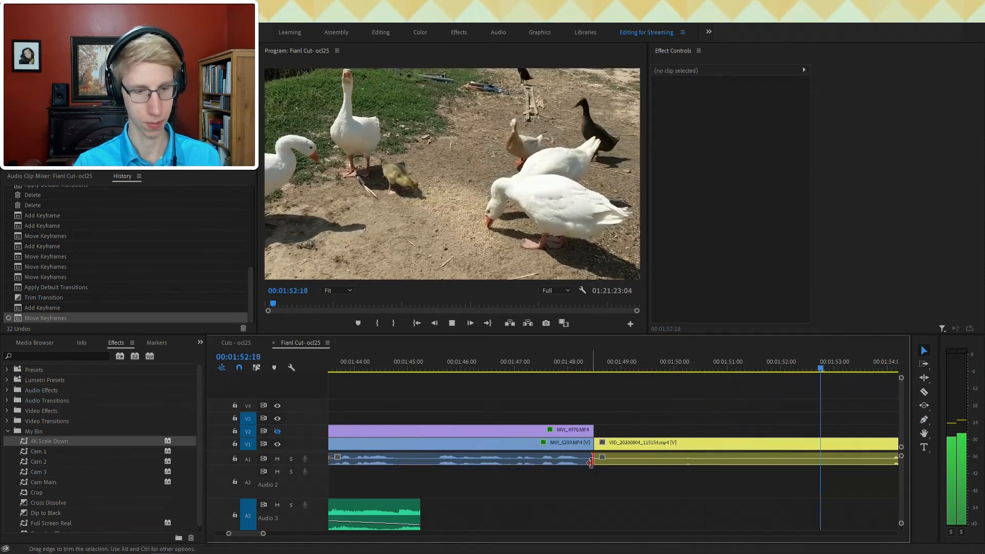
pyautogui.hotkey('shift', 'd')
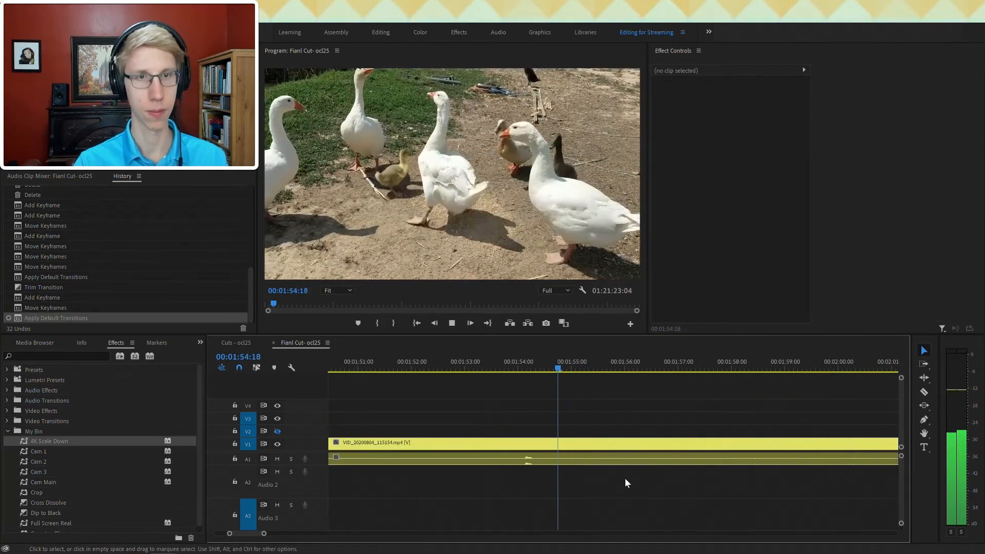
# - Apply the default audio transition on A1 at the cut from VID_20200804_115154.mp4 to the following MVI_5259.MP4 clip
pyautogui.press('-')
pyautogui.press('-')
pyautogui.press('-')
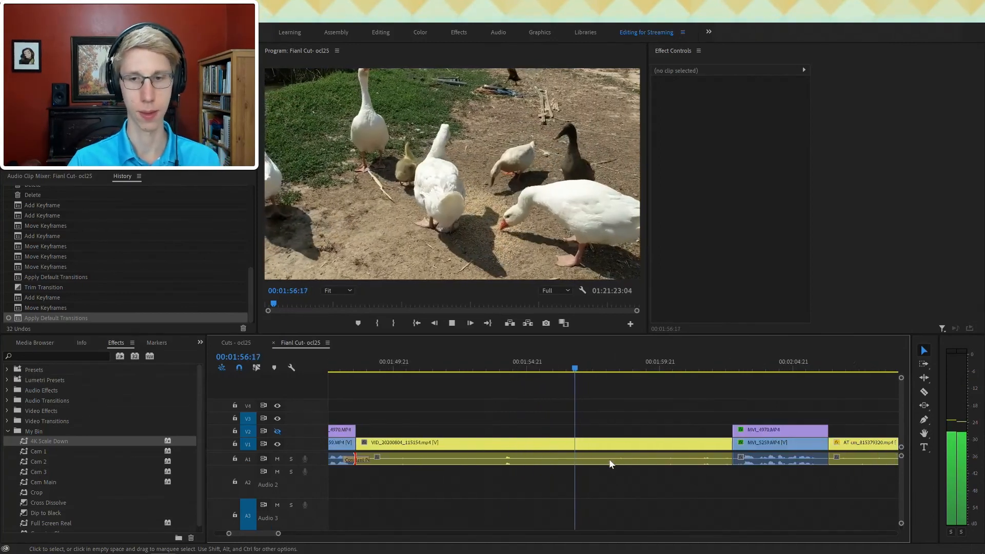
pyautogui.click(670, 464)
pyautogui.hotkey('shift', 'd')
pyautogui.press('=')
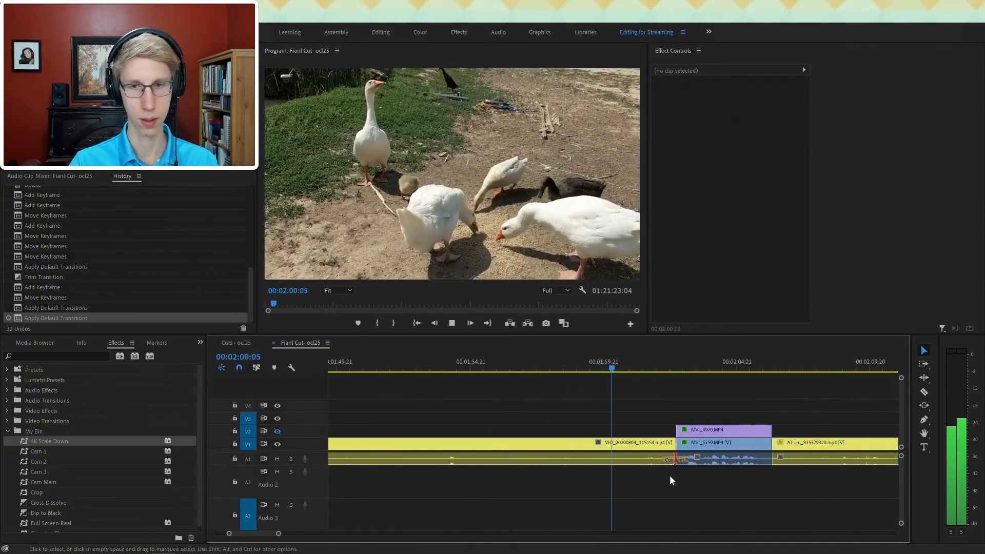
# - Ripple-trim the end of the talking clip before AT-cm_815379320.mp4 back to 00:02:06:00
pyautogui.scroll(-5, 667, 481)
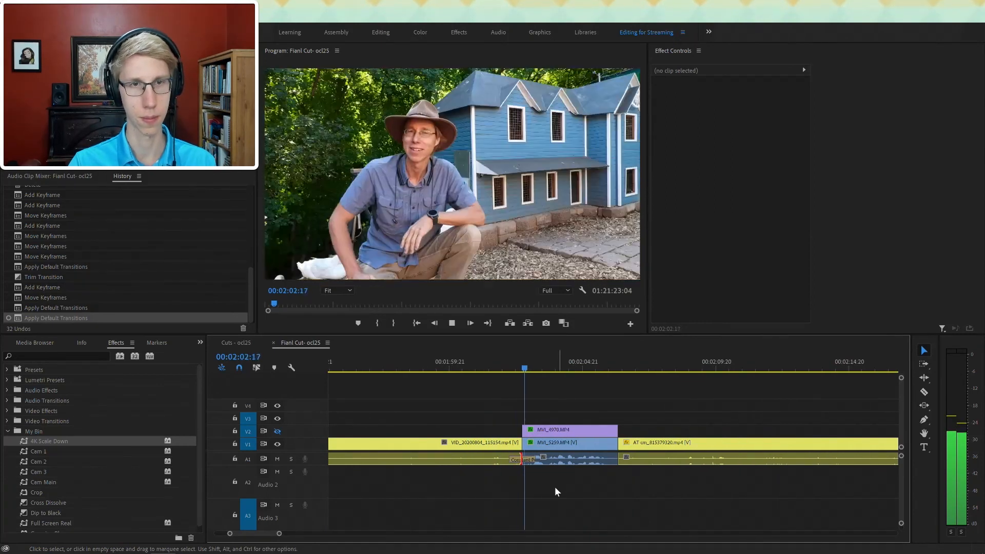
pyautogui.scroll(-3, 488, 403)
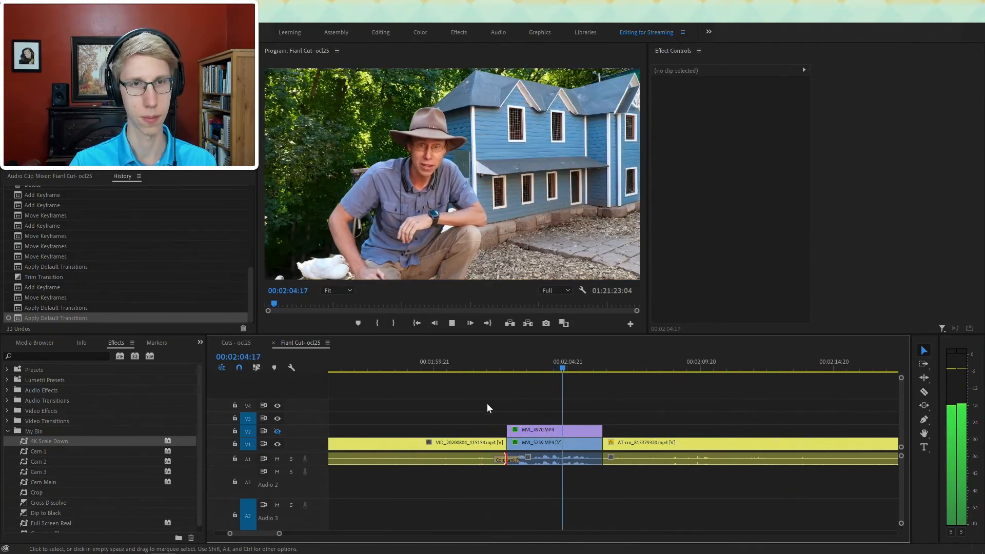
pyautogui.moveTo(551, 368); pyautogui.dragTo(567, 389)
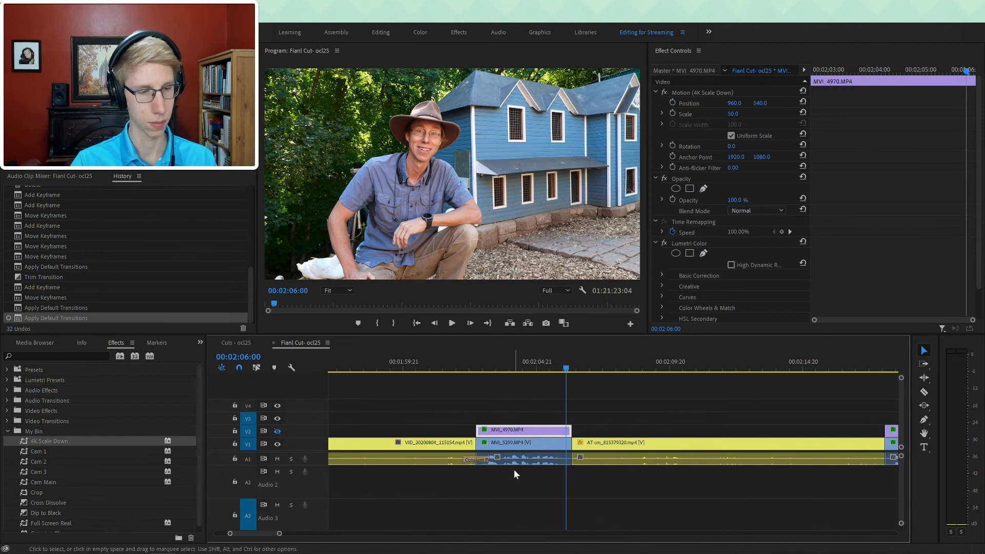
pyautogui.press('w')
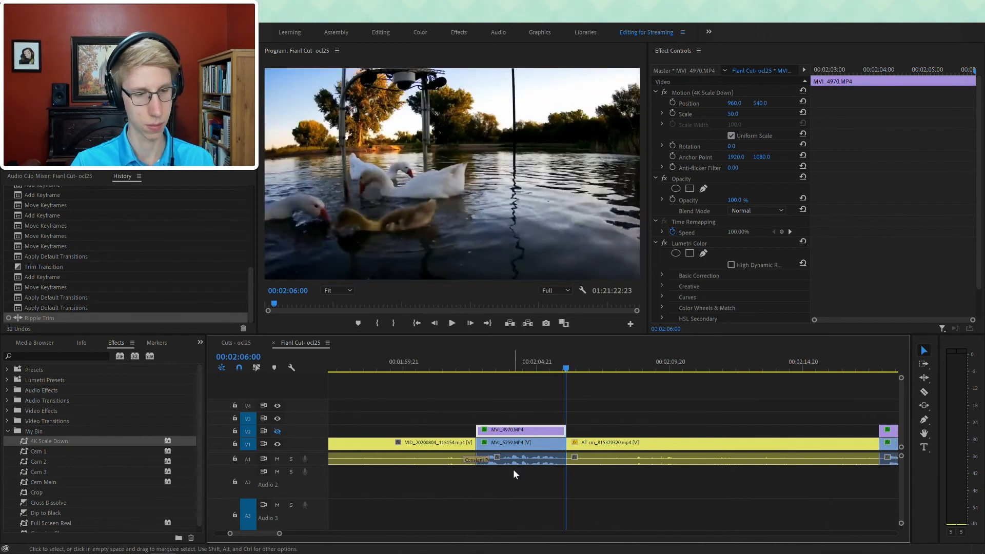
# - Delete the music piece after the new cut on A4 and extend the preceding music clip to about 00:02:31
pyautogui.press('`')
pyautogui.click(433, 402)
pyautogui.press('Delete')
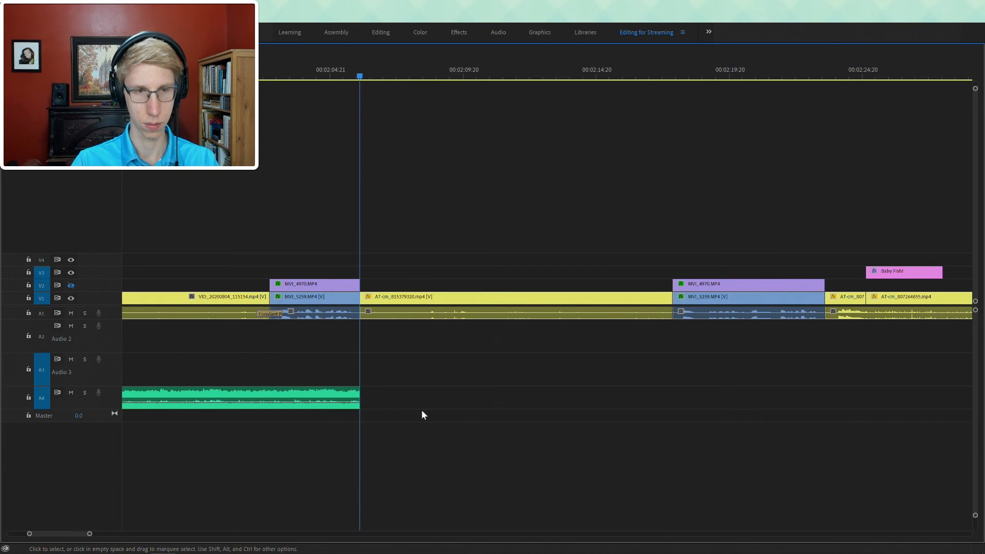
pyautogui.press('-')
pyautogui.press('-')
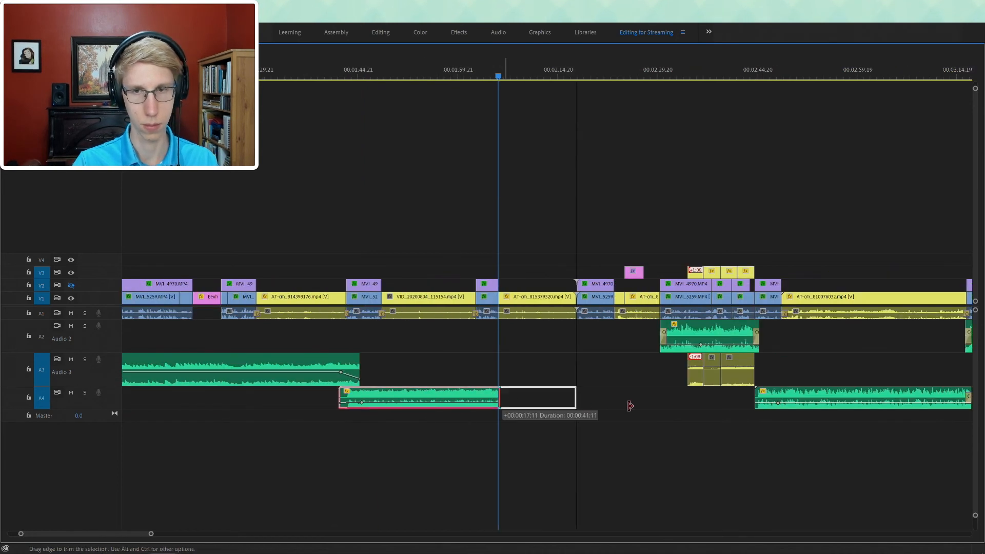
pyautogui.moveTo(671, 406); pyautogui.dragTo(671, 406)
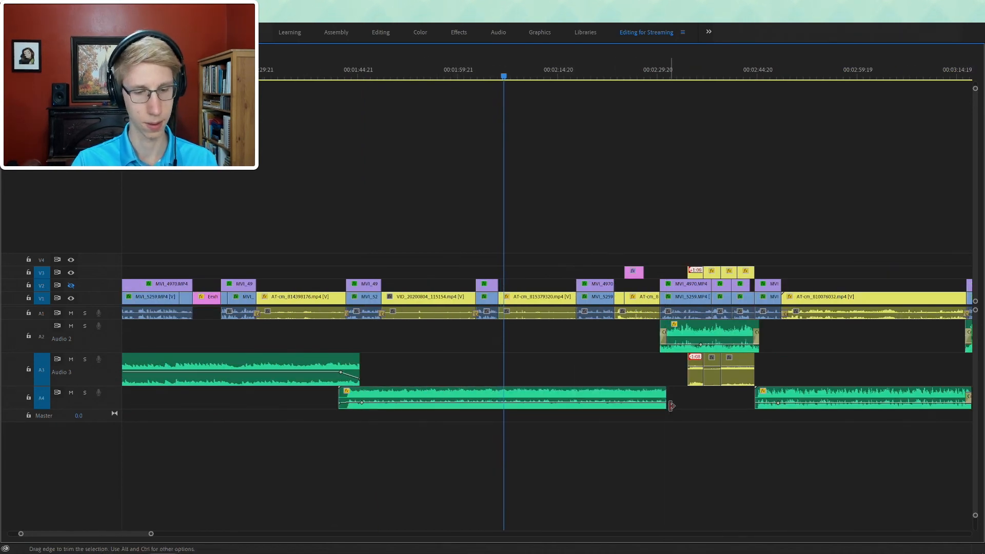
pyautogui.press('`')
# - Apply the default audio transition on A1 at the cut from AT-cm_815379320.mp4 to the next MVI_5259.MP4 clip
pyautogui.scroll(-5, 533, 473)
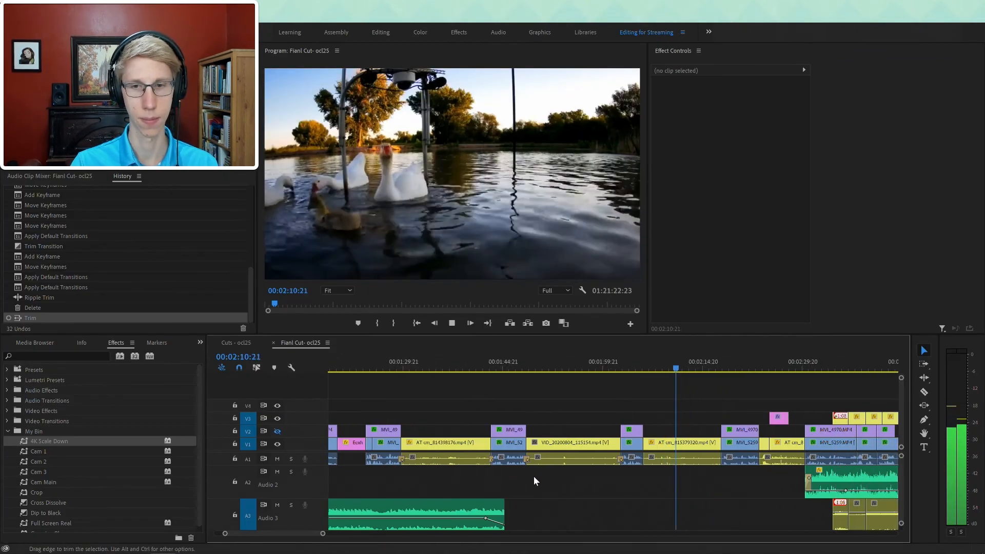
pyautogui.scroll(-3, 710, 495)
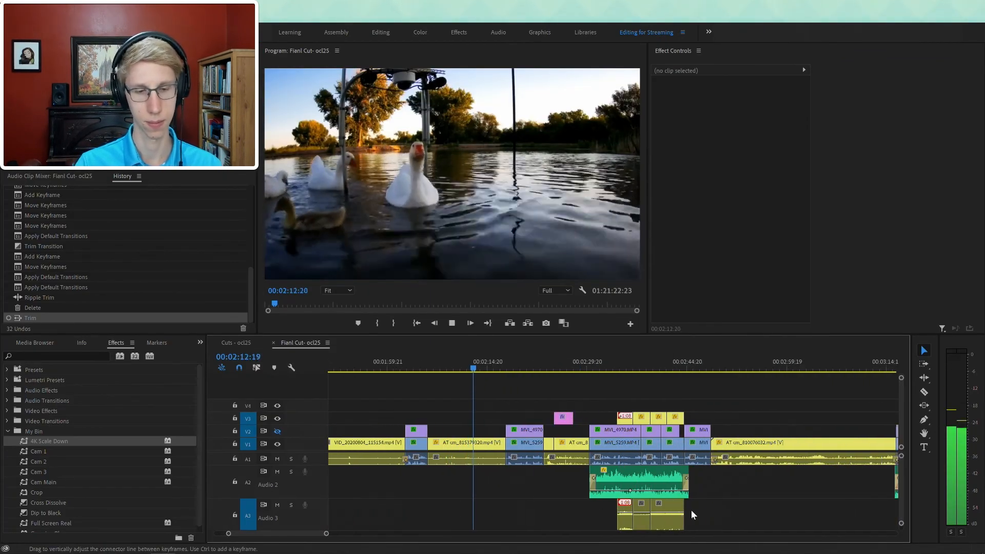
pyautogui.press('=')
pyautogui.press('=')
pyautogui.scroll(-3, 706, 508)
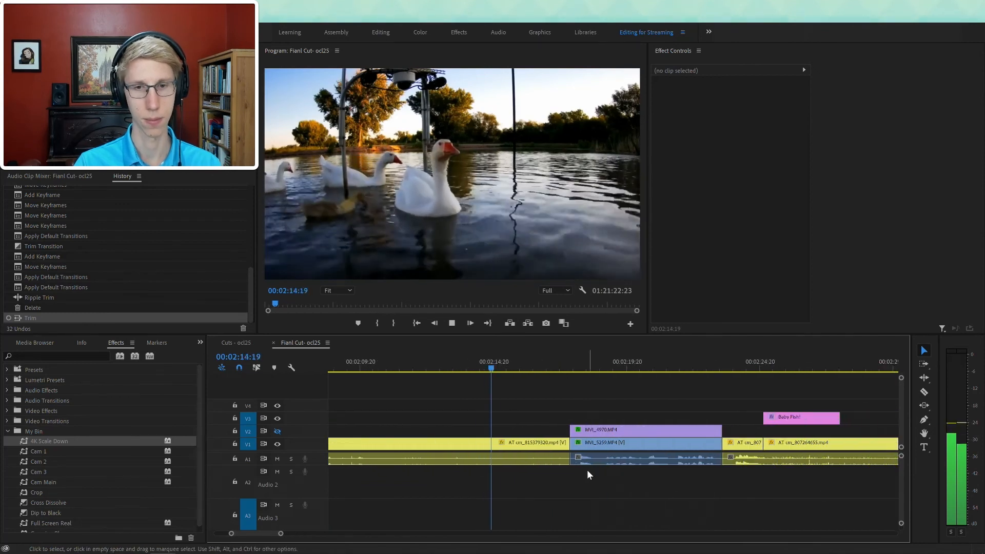
pyautogui.hotkey('shift', 'd')
pyautogui.scroll(-3, 621, 471)
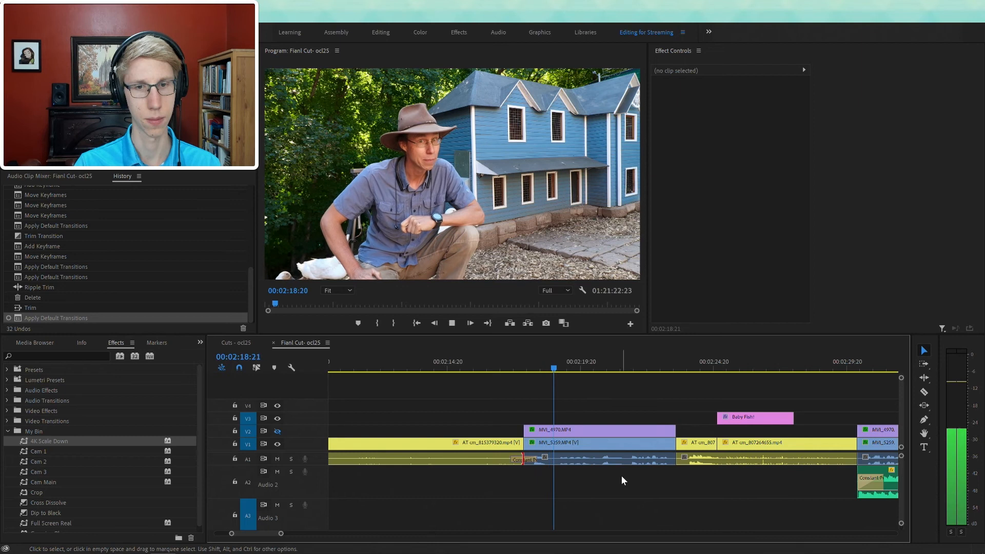
# - Shorten the Constant Power transition after AT-cm_815379320.mp4 on A1 and play back the cut from 00:02:17
pyautogui.press('space')
pyautogui.click(531, 460)
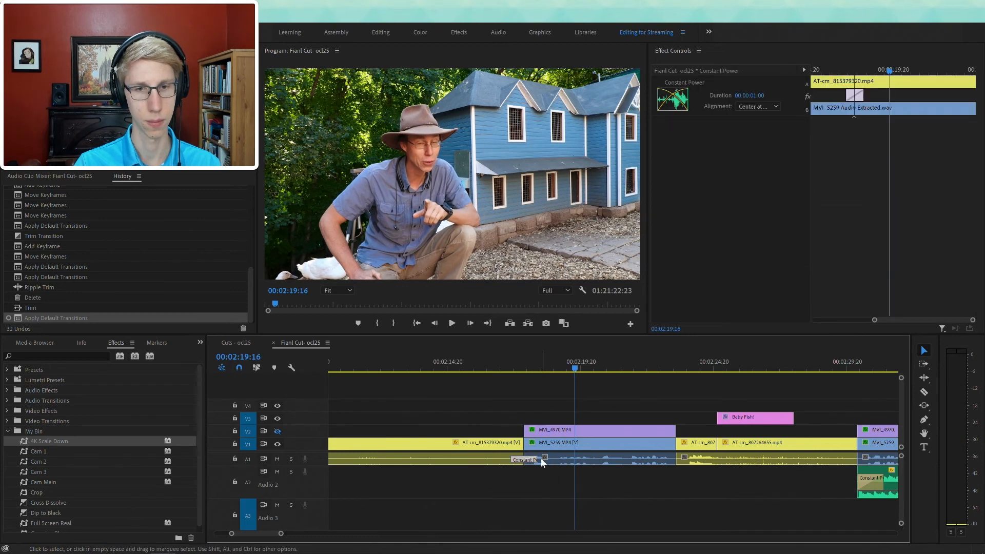
pyautogui.moveTo(527, 460); pyautogui.dragTo(523, 459)
pyautogui.click(513, 362)
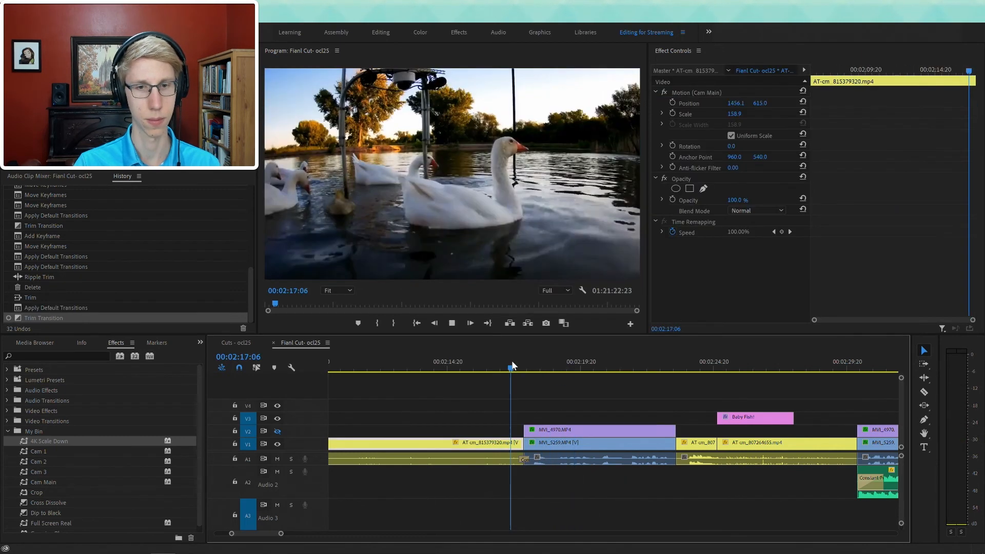
pyautogui.press('space')
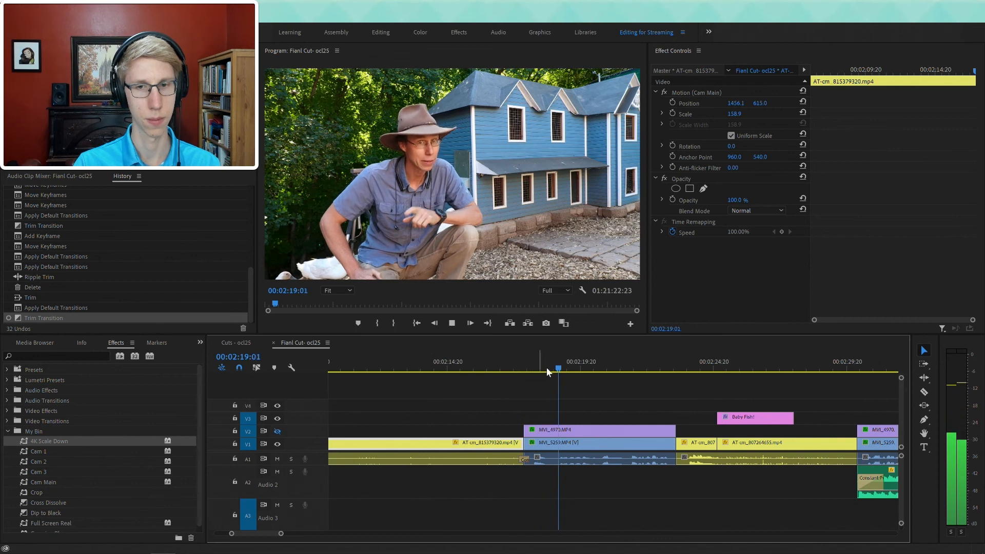
# - Enlarge the MVI_5259.MP4 clip before the baby fish footage to 63.7 scale and shift it to position 999.3, 540.0
pyautogui.scroll(-2, 585, 395)
pyautogui.scroll(-2, 586, 397)
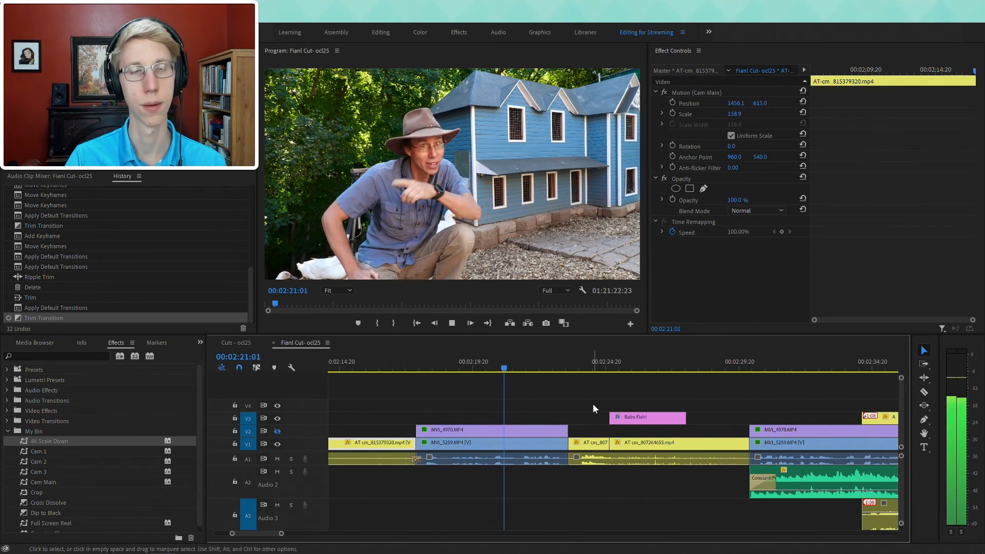
pyautogui.click(494, 447)
pyautogui.press('space')
pyautogui.click(742, 93)
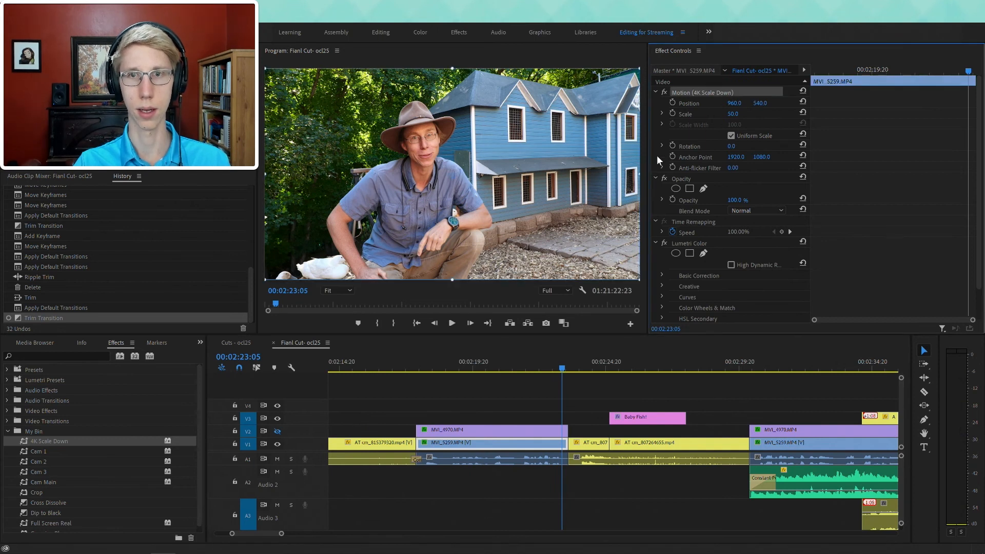
pyautogui.moveTo(640, 175); pyautogui.dragTo(691, 177)
pyautogui.moveTo(621, 189); pyautogui.dragTo(629, 189)
pyautogui.press('space')
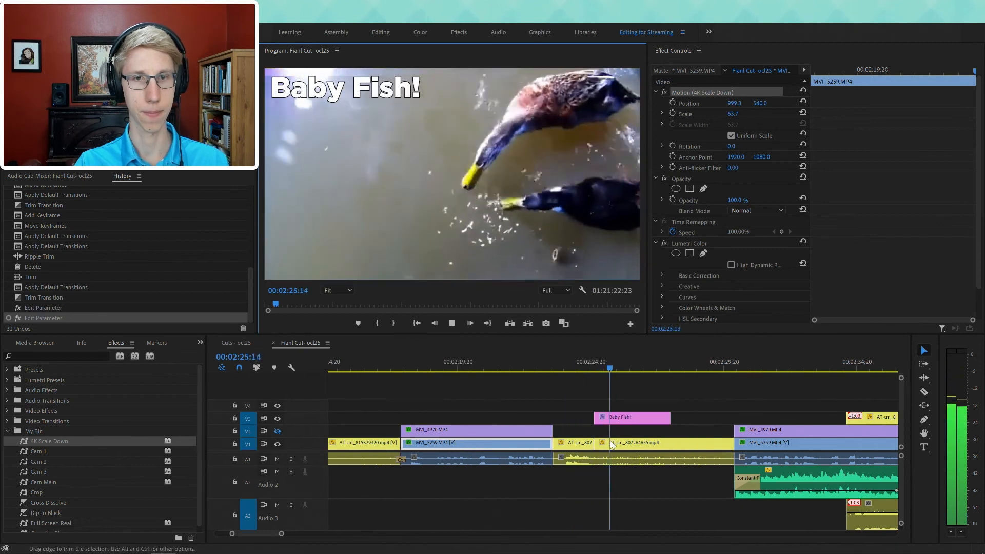
# - Apply the default Cross Dissolve transition at the start of the Baby Fish! title on V3 and replay that section
pyautogui.click(596, 417)
pyautogui.rightClick(597, 418)
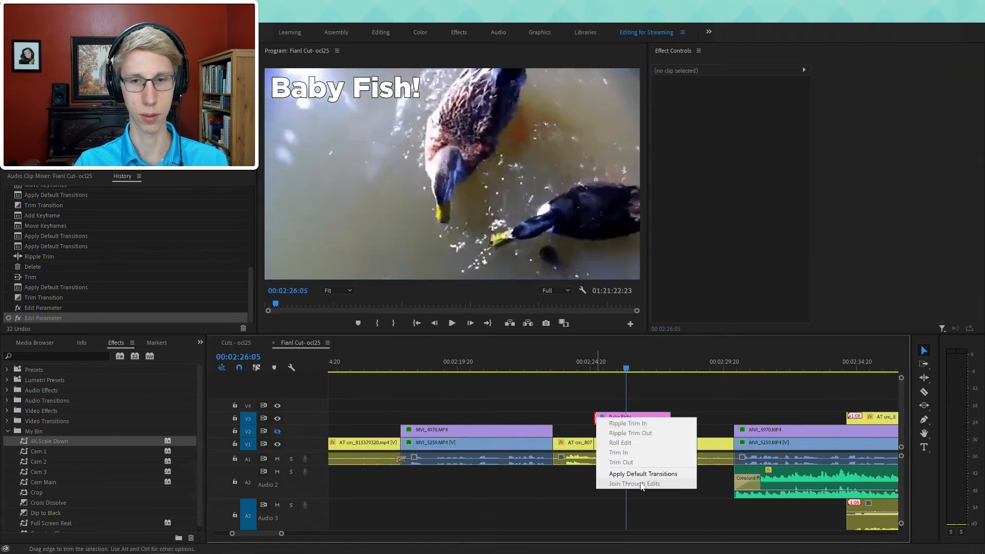
pyautogui.click(645, 474)
pyautogui.click(582, 365)
pyautogui.press('space')
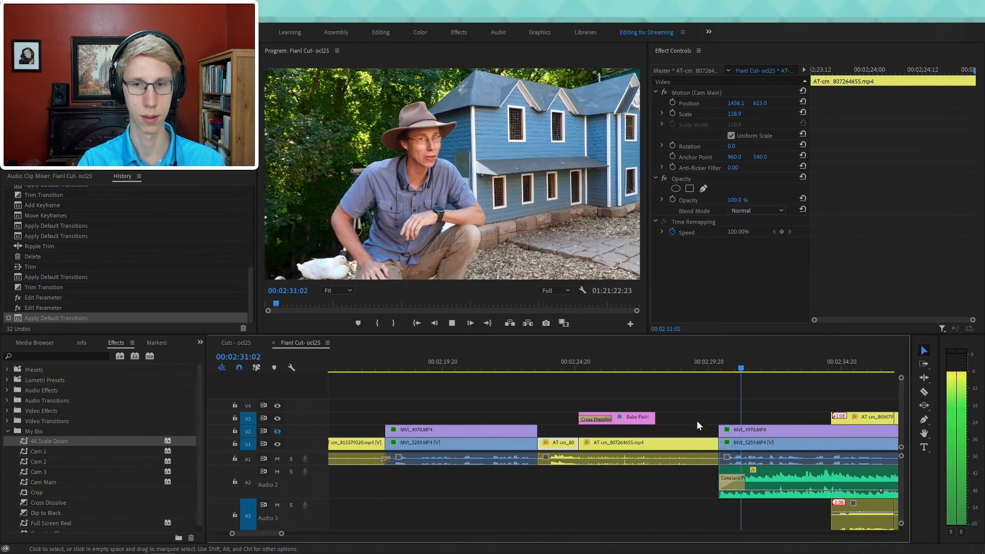
# - Enlarge the timeline view, keyframe a fade-out at the end of the A4 music near 00:02:31 and replay it
pyautogui.press('space')
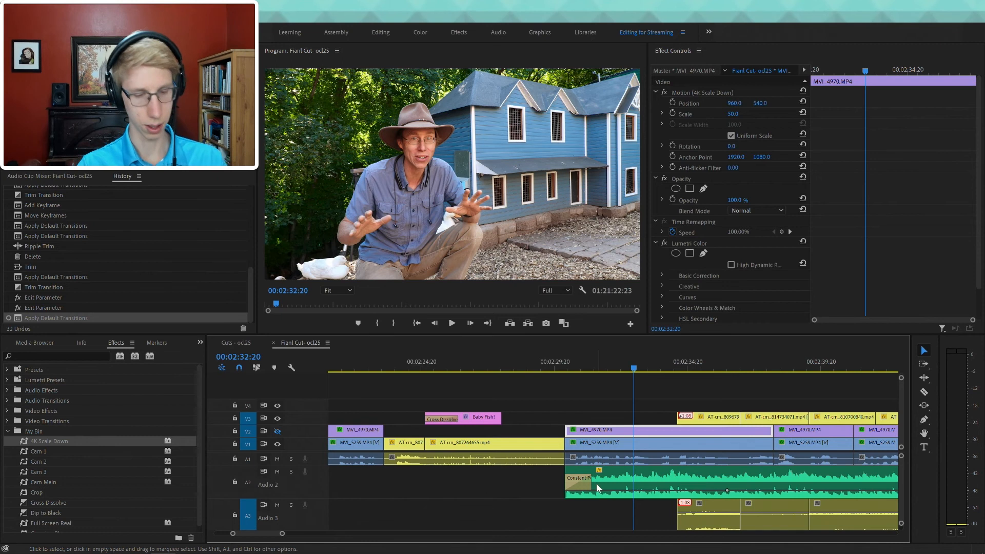
pyautogui.press('`')
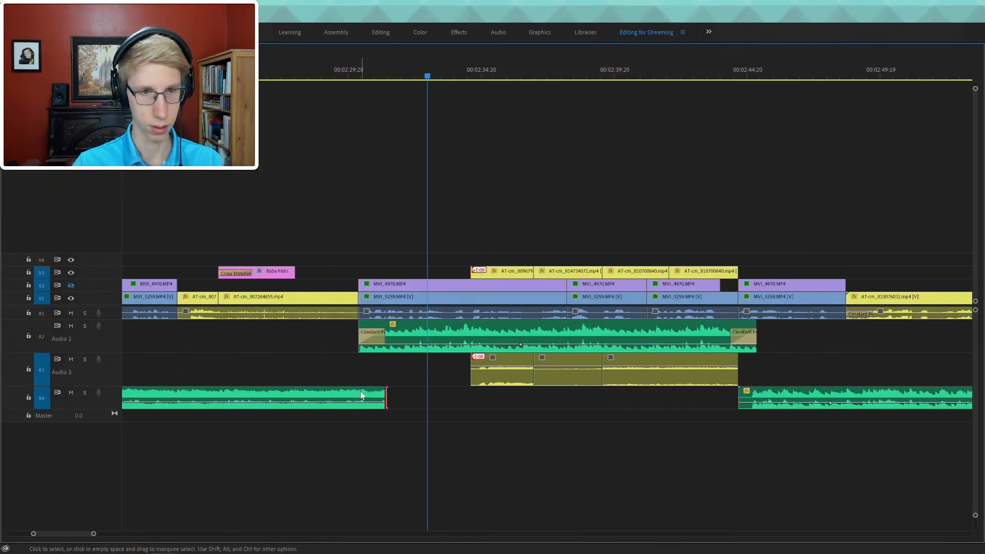
pyautogui.keyDown('ctrl'); pyautogui.click(345, 403); pyautogui.keyUp('ctrl')
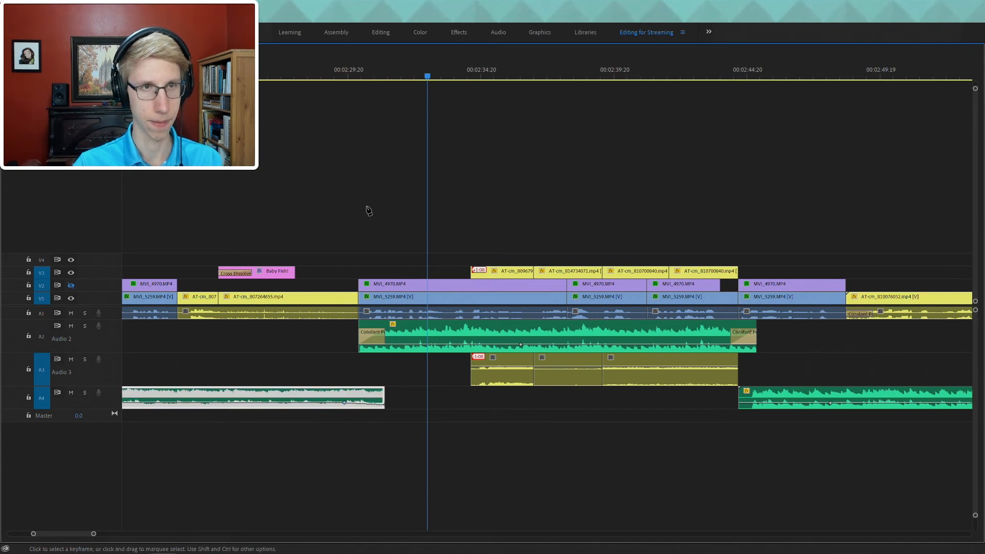
pyautogui.click(334, 62)
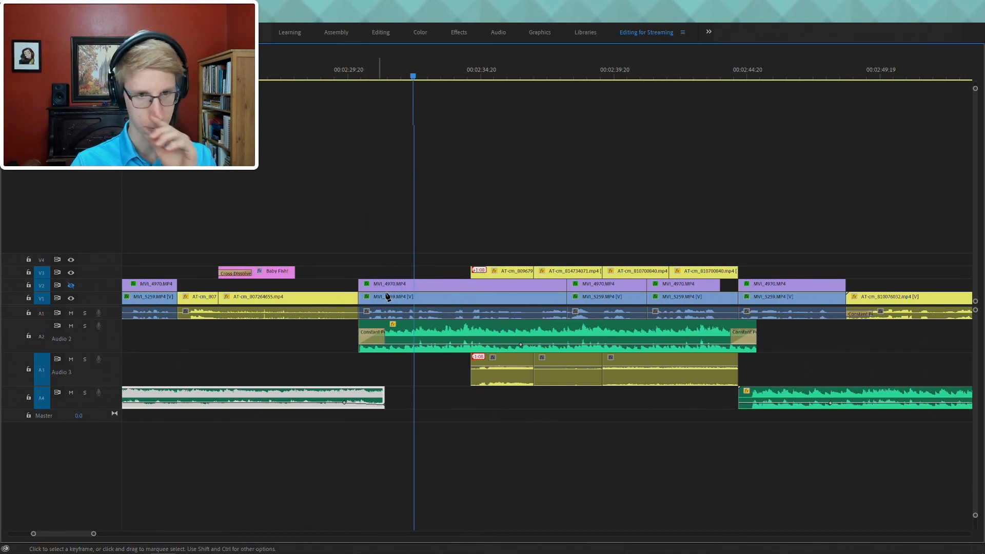
# - Raise the A2 music clip's volume keyframe near 00:02:36 slightly and move the playhead back to replay the section
pyautogui.click(457, 345)
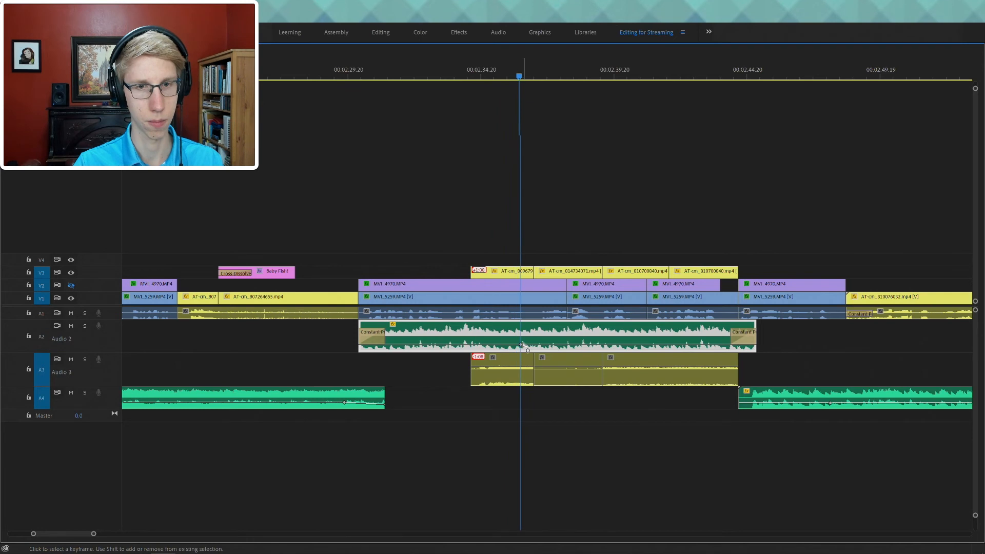
pyautogui.moveTo(521, 345); pyautogui.dragTo(521, 343)
pyautogui.moveTo(424, 79); pyautogui.dragTo(384, 84)
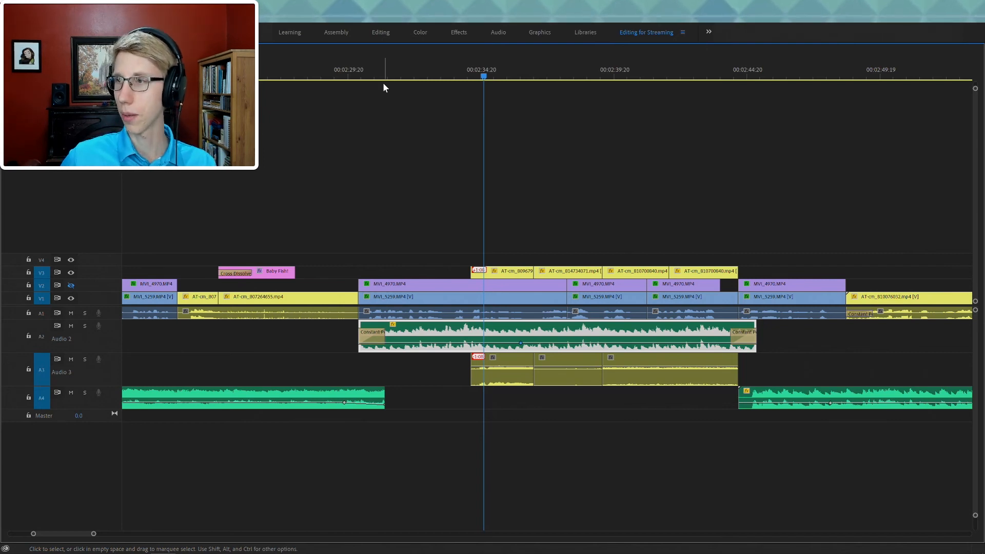
# - Apply the default audio crossfade at the two cuts between the A3 clips near 00:02:37 and 00:02:39
pyautogui.press('space')
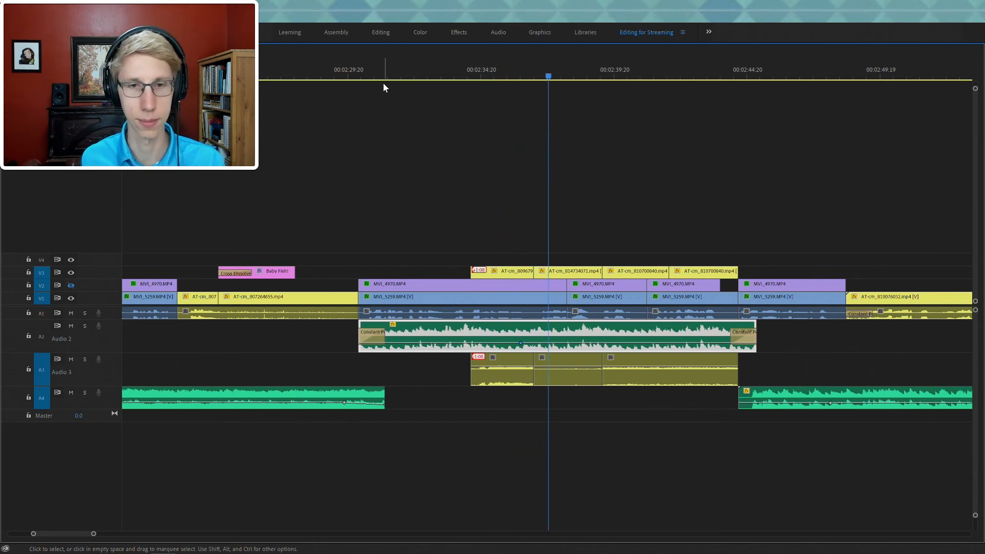
pyautogui.click(529, 372)
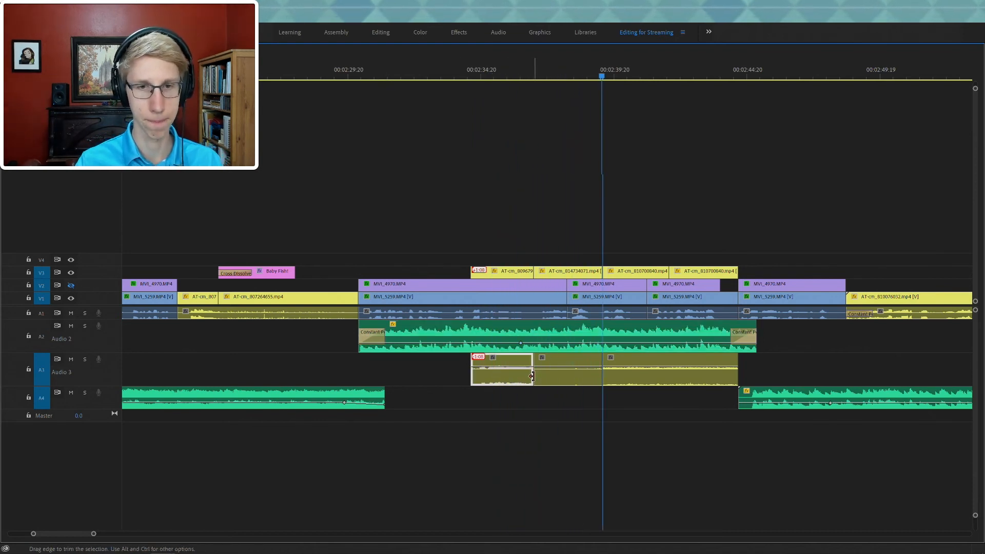
pyautogui.hotkey('ctrl', 'shift', 'd')
pyautogui.click(602, 373)
pyautogui.hotkey('ctrl', 'shift', 'd')
pyautogui.click(439, 76)
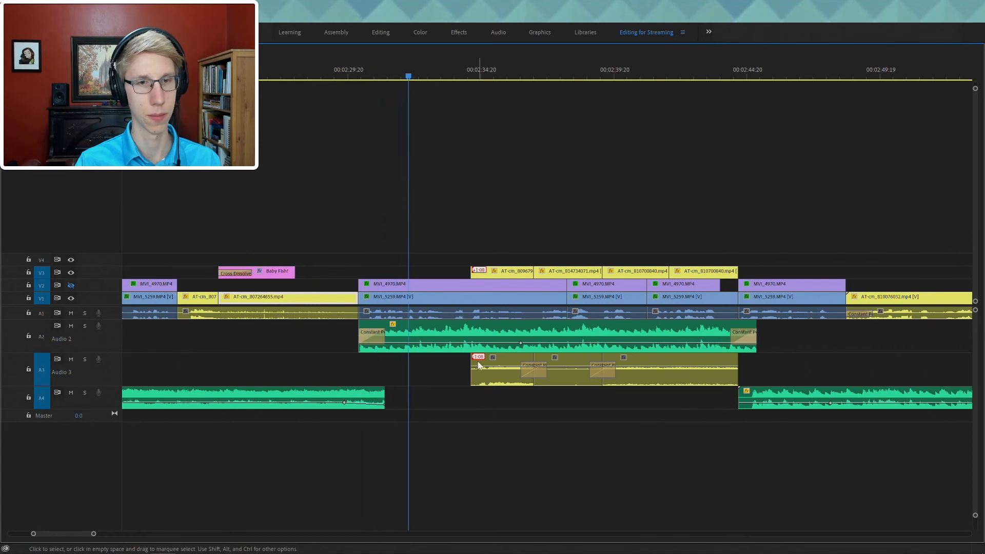
# - Add a shortened fade-in at the start of the first A3 clip and a default fade-out at the end of the last one
pyautogui.click(475, 399)
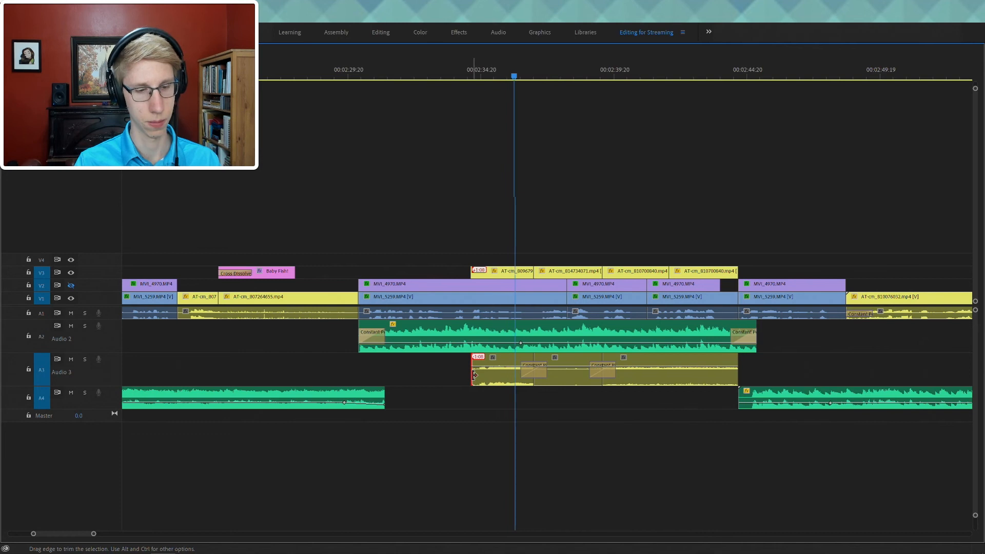
pyautogui.hotkey('ctrl', 'shift', 'd')
pyautogui.moveTo(496, 375); pyautogui.dragTo(476, 376)
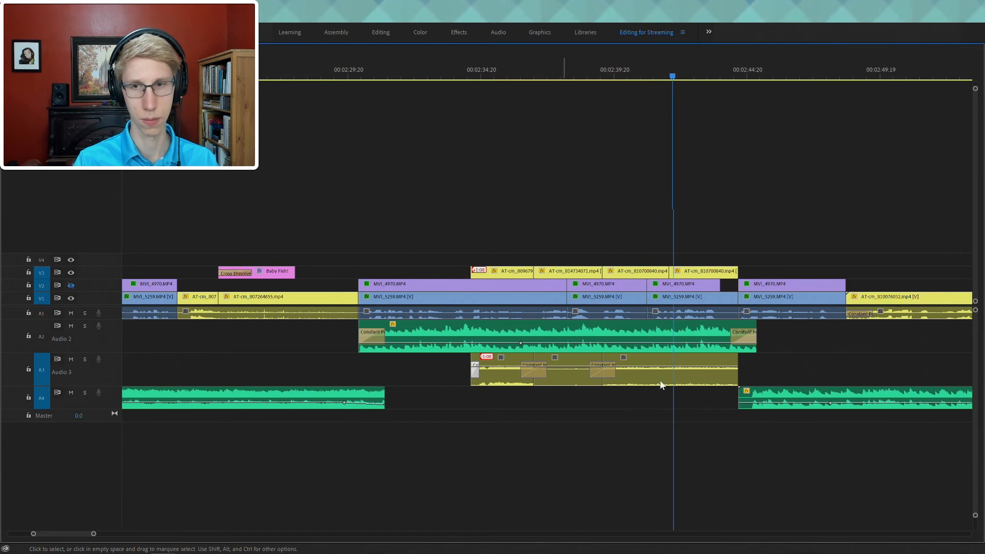
pyautogui.hotkey('ctrl', 'shift', 'd')
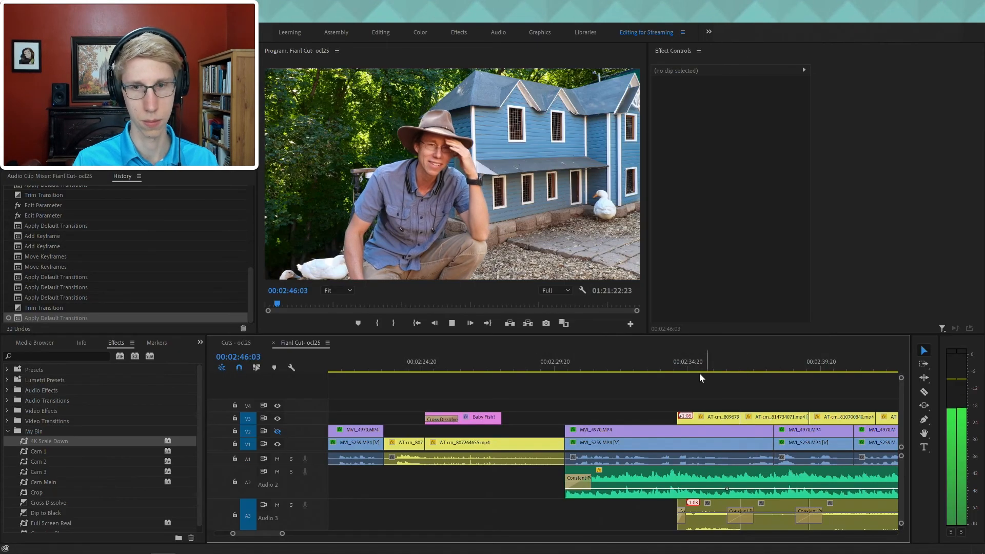
# - Replay the sequence from about 00:02:44 to check the music change at the end of the A3 clips
pyautogui.scroll(-3, 703, 413)
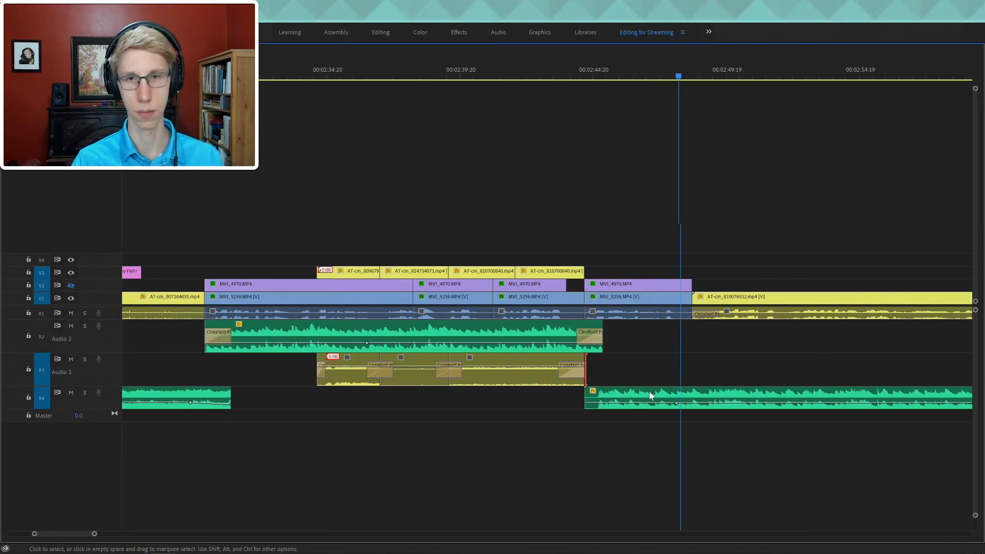
pyautogui.click(573, 72)
pyautogui.press('`')
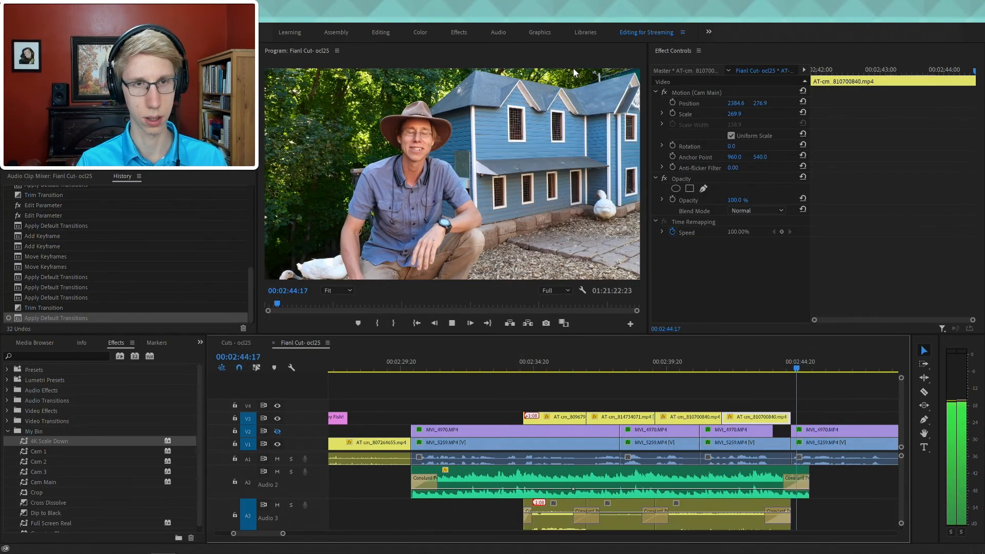
pyautogui.scroll(5, 556, 381)
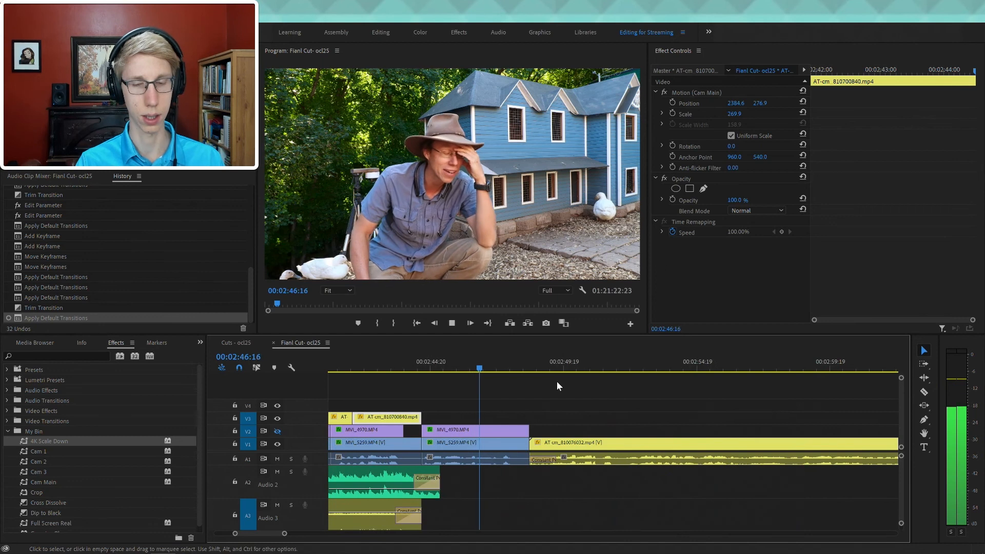
pyautogui.scroll(-3, 555, 399)
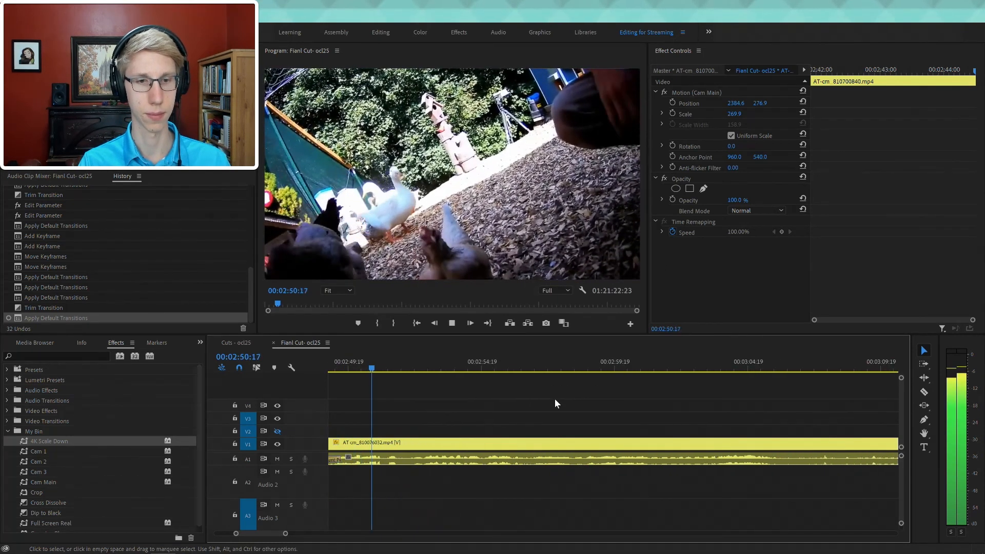
# - Review the A4-to-A2 music crossfade near 00:03:15 and the talking section that follows it
pyautogui.press('`')
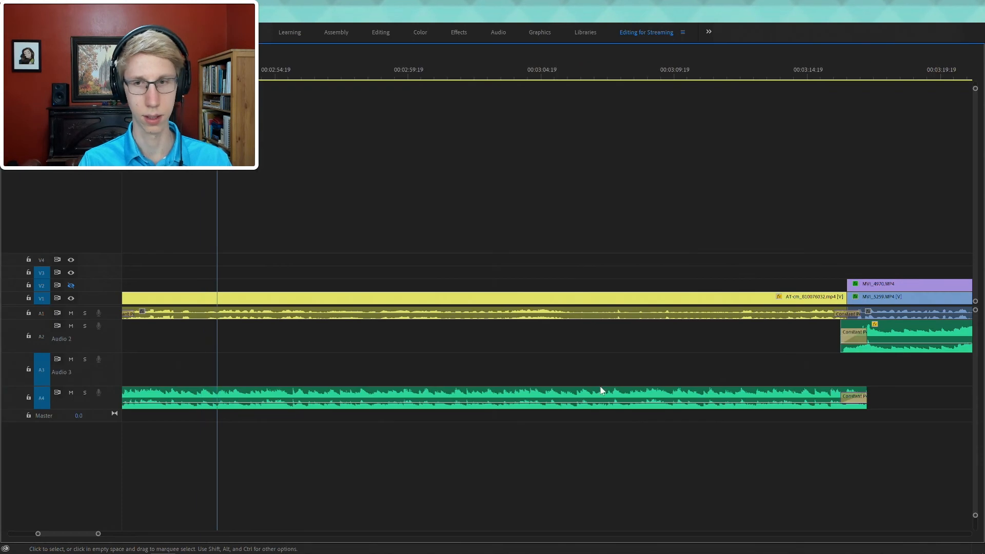
pyautogui.click(810, 77)
pyautogui.press('space')
pyautogui.scroll(-1, 780, 131)
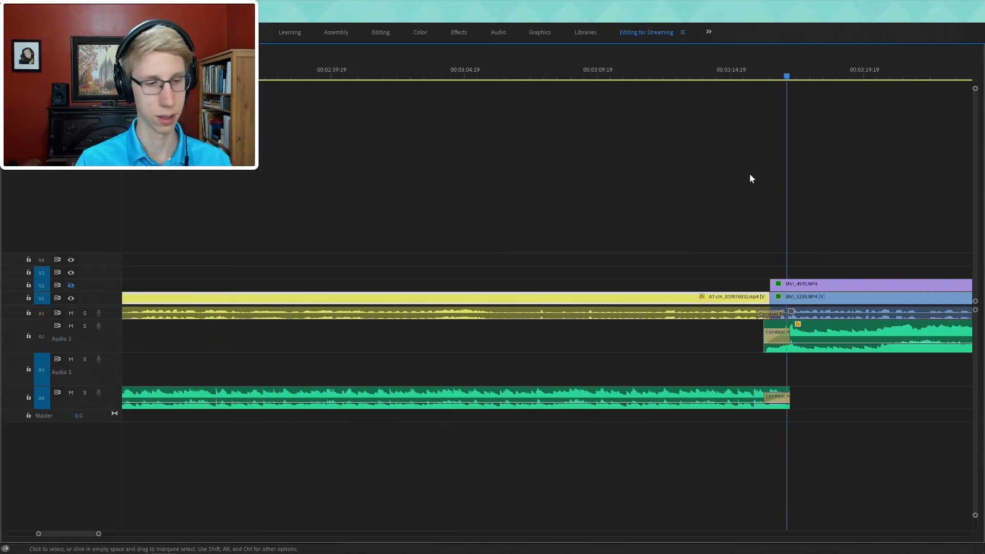
pyautogui.press('`')
pyautogui.scroll(-10, 591, 401)
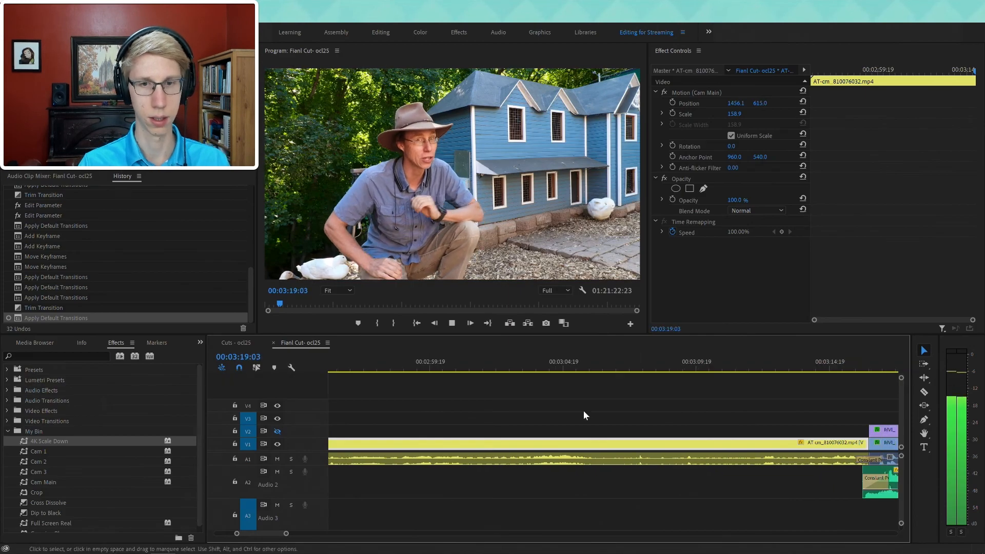
pyautogui.scroll(1, 513, 426)
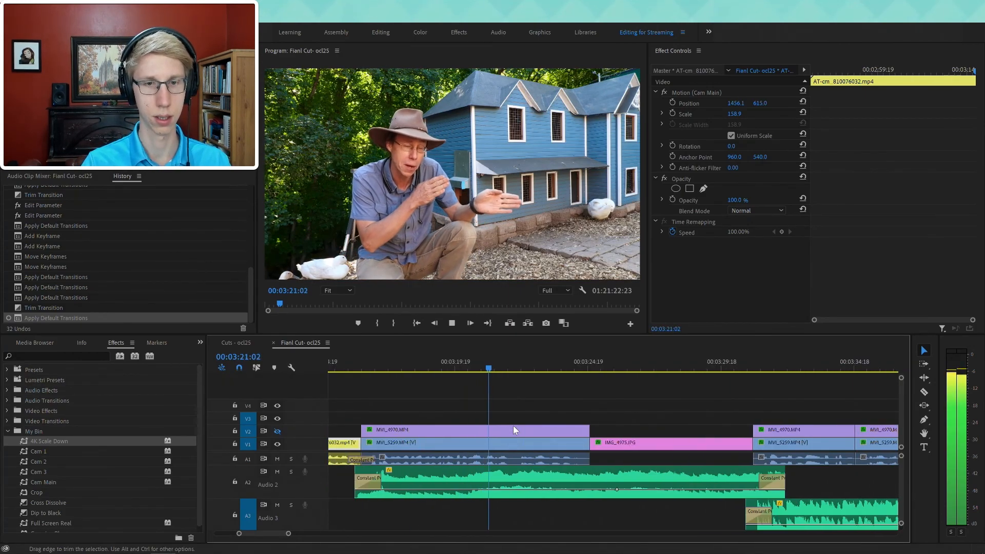
pyautogui.click(528, 493)
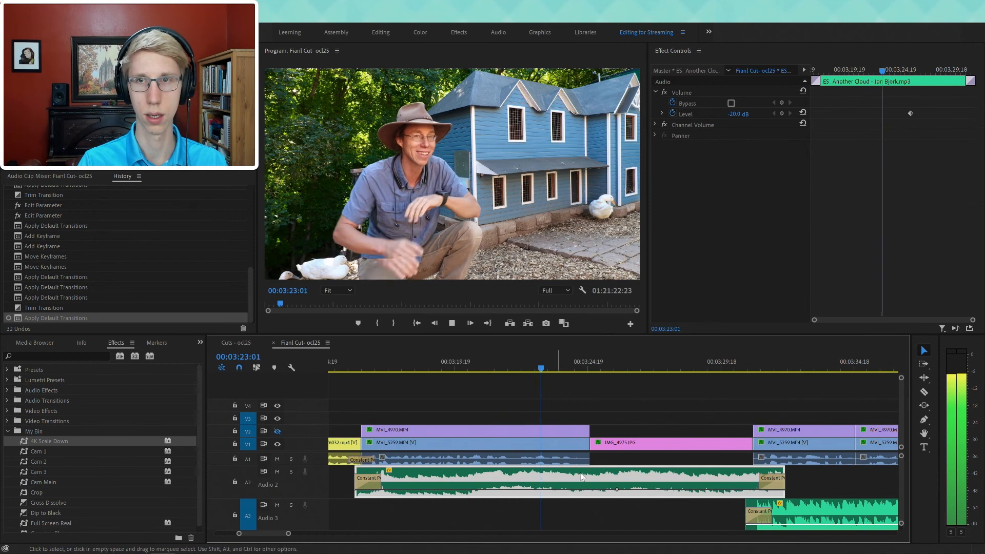
pyautogui.press('p')
pyautogui.press('space')
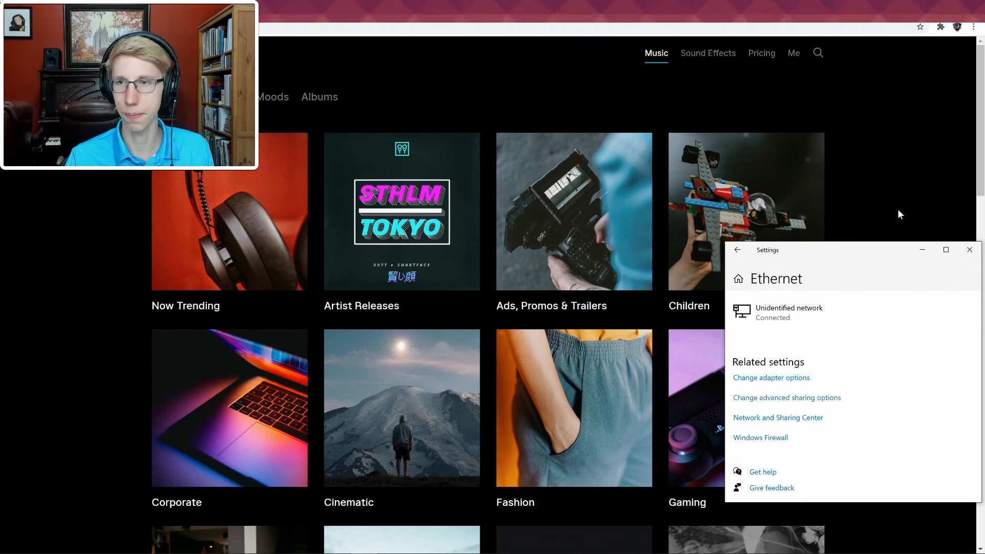
# - Switch to Epidemic Sound, close the Settings window and search the sound effects for squeeze
pyautogui.click(970, 250)
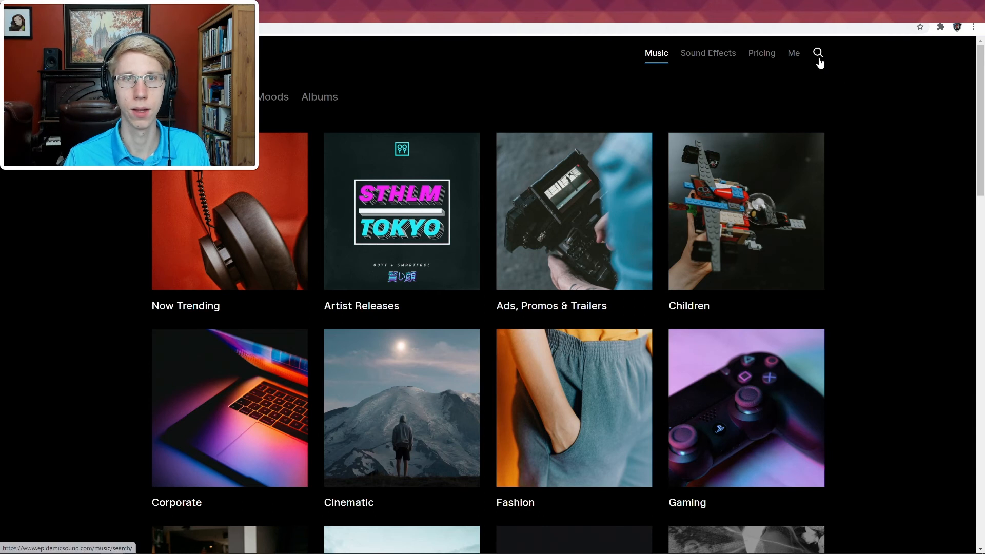
pyautogui.click(818, 54)
pyautogui.click(397, 93)
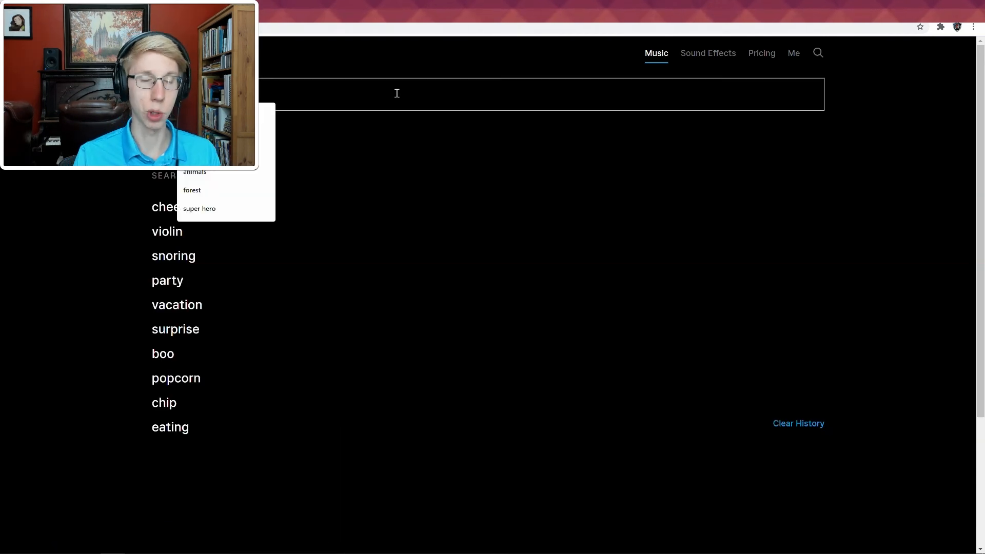
pyautogui.write('happy')
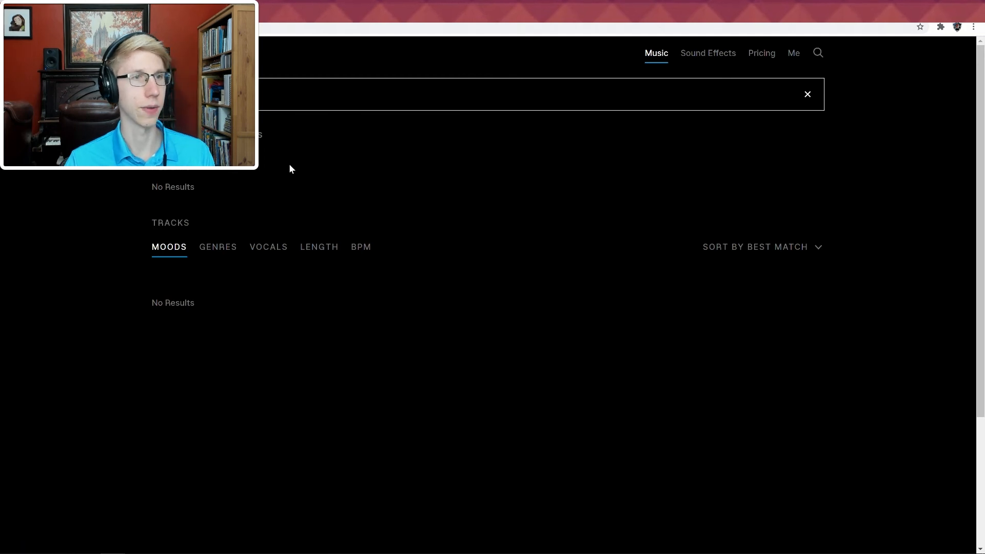
pyautogui.write('retro')
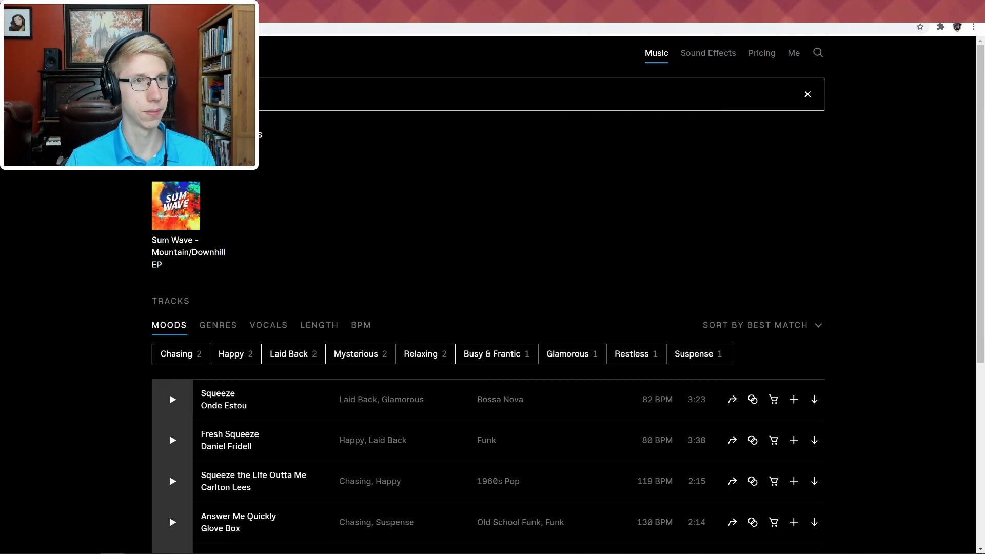
pyautogui.click(235, 135)
# - Preview the Squish Squeeze 1, Squeeze Orange 4 and Squeeze Condiment 2 sound effects
pyautogui.click(178, 341)
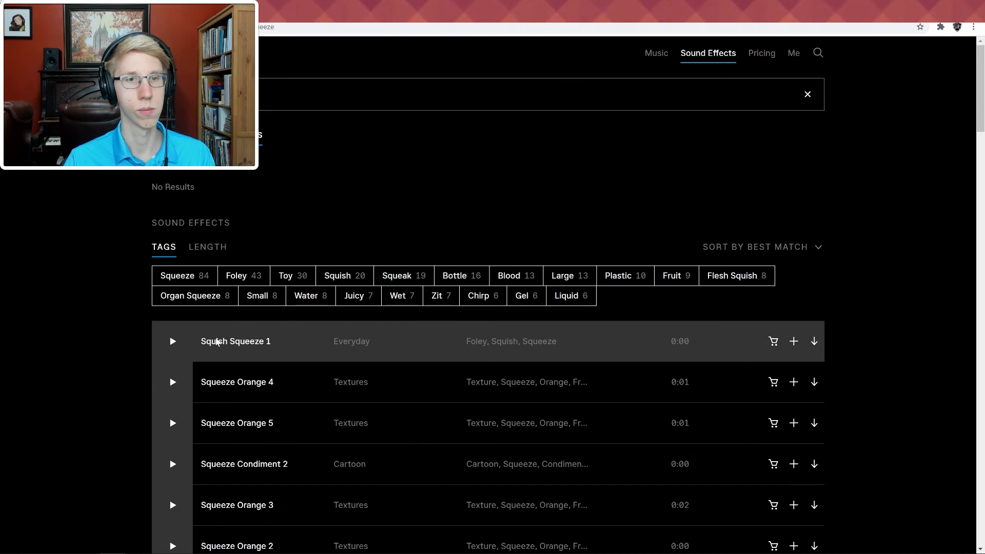
pyautogui.click(170, 345)
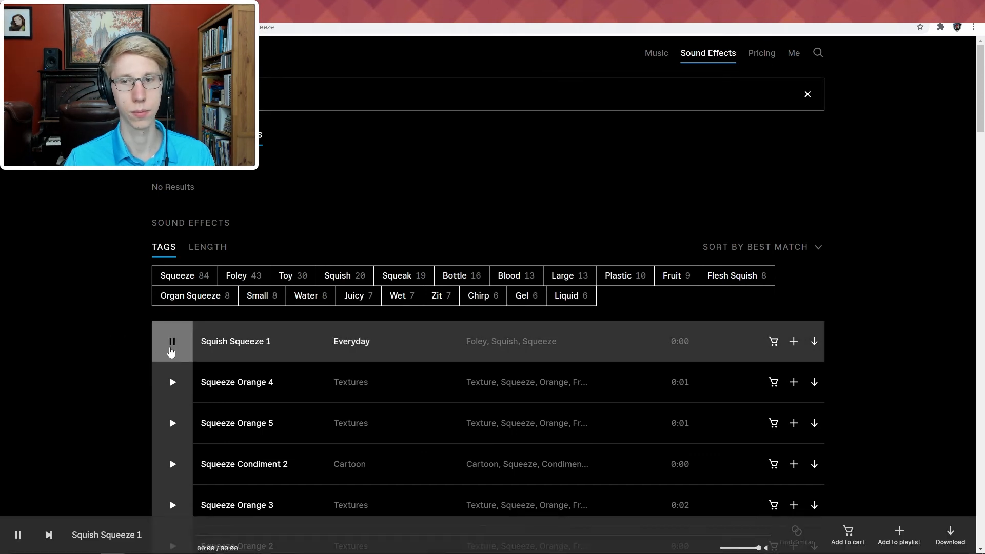
pyautogui.click(172, 382)
pyautogui.scroll(-1, 173, 398)
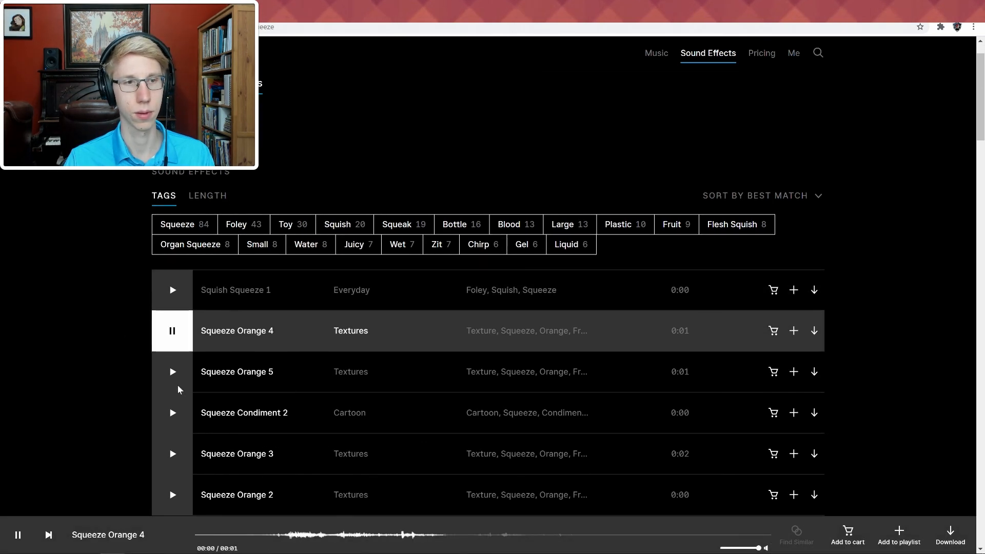
pyautogui.scroll(-3, 173, 374)
pyautogui.click(165, 259)
# - Search the sound effects for whoosh and preview the results from Fireball Whoosh 1 through Fire Whoosh 1
pyautogui.scroll(4, 165, 258)
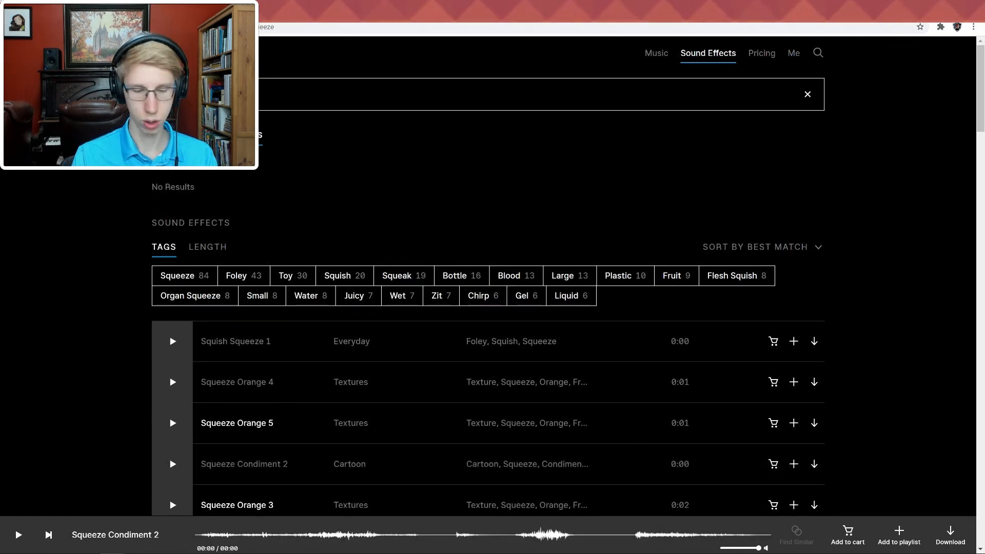
pyautogui.write('whoosh')
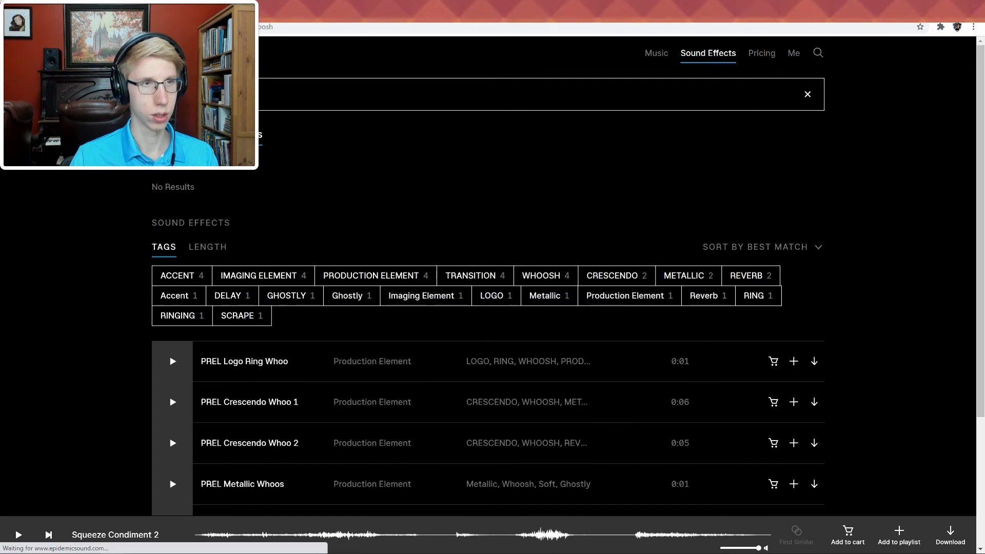
pyautogui.click(164, 359)
pyautogui.scroll(-2, 165, 359)
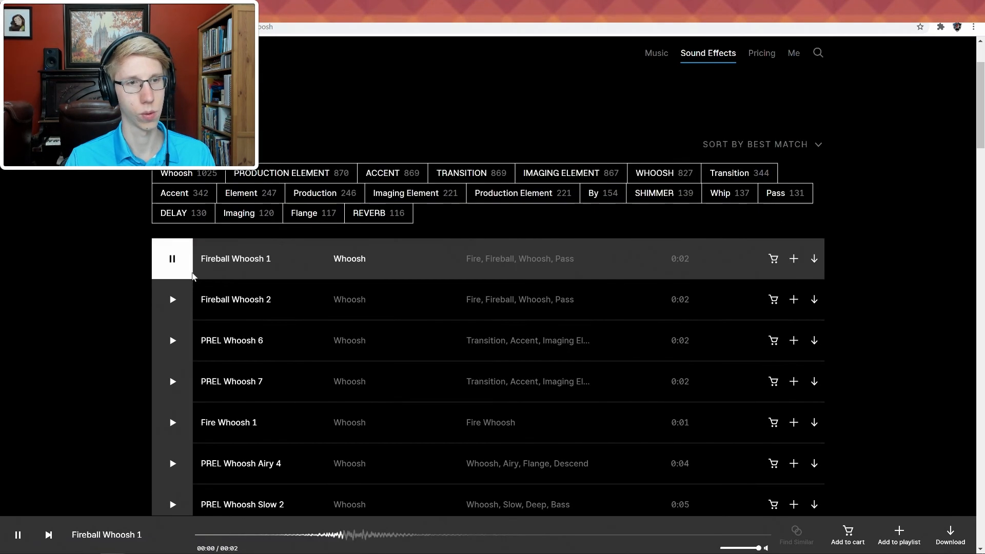
pyautogui.click(189, 303)
pyautogui.click(172, 341)
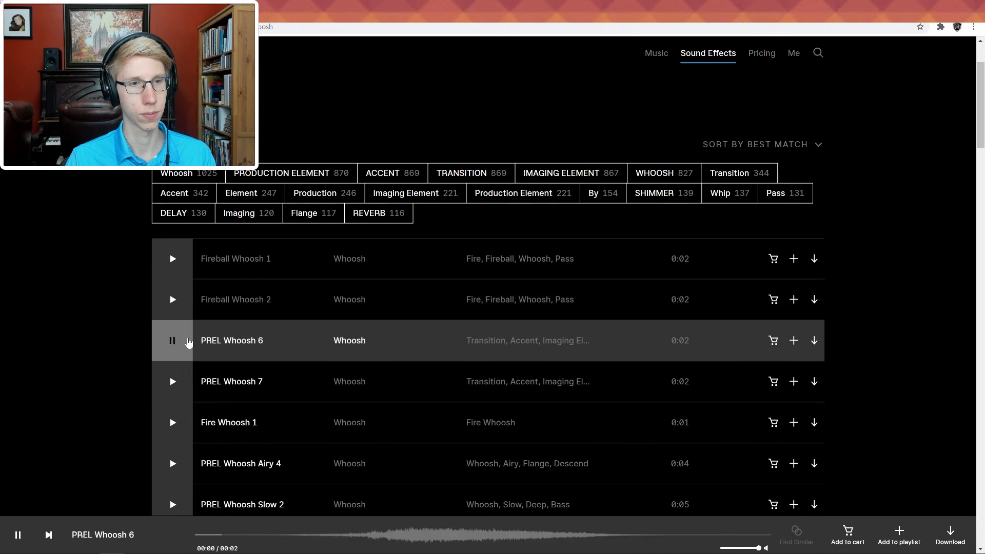
pyautogui.scroll(-1, 173, 334)
pyautogui.click(173, 328)
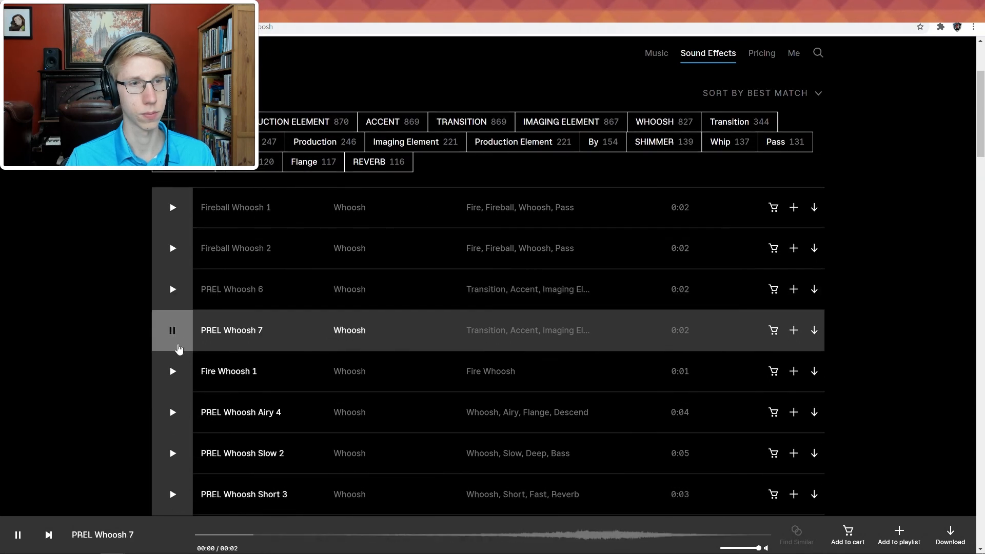
pyautogui.click(172, 371)
# - Preview PREL Whoosh Airy 4, Slow 2, 64, 176, 50 and 159
pyautogui.scroll(-2, 169, 360)
pyautogui.click(172, 310)
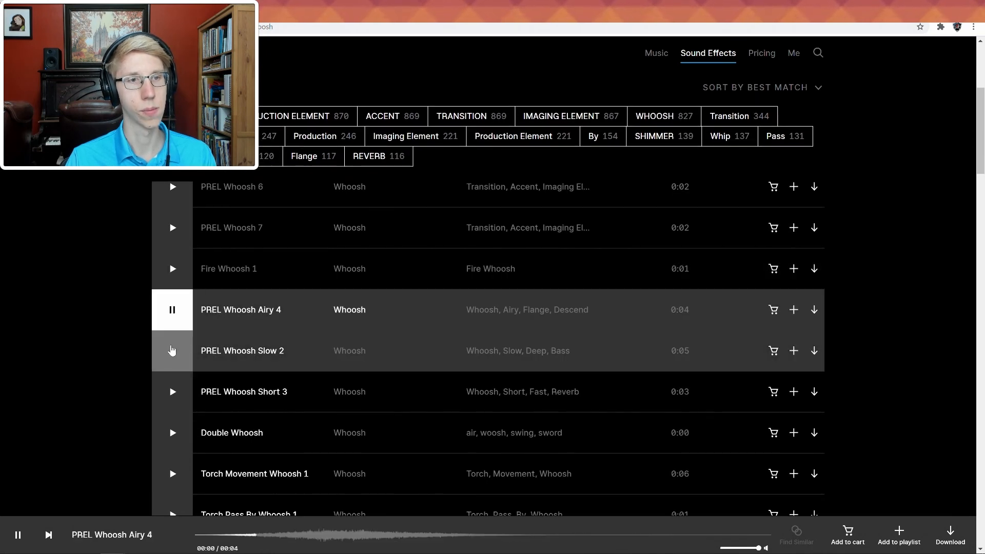
pyautogui.click(172, 351)
pyautogui.scroll(-5, 164, 302)
pyautogui.click(172, 341)
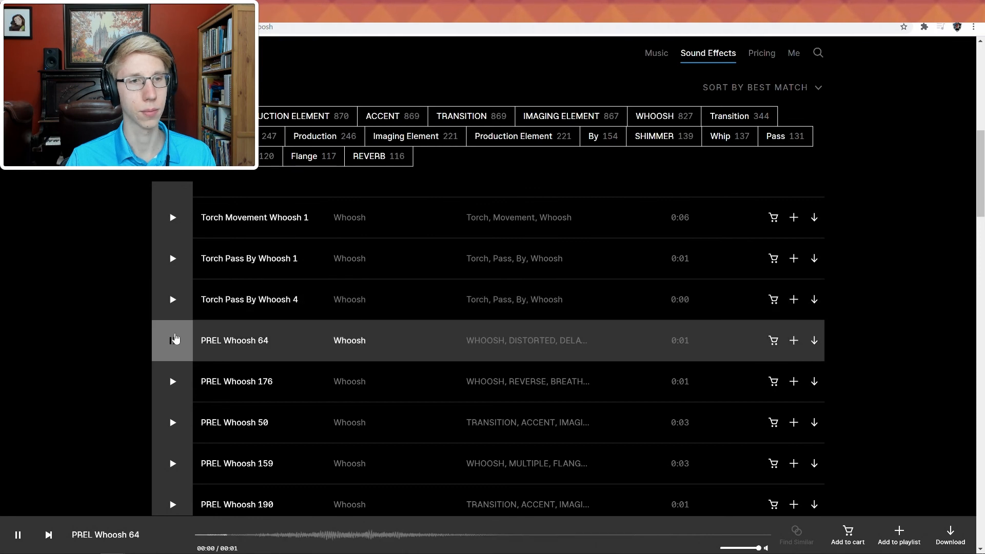
pyautogui.click(173, 382)
pyautogui.click(172, 422)
pyautogui.scroll(-1, 171, 441)
pyautogui.click(171, 442)
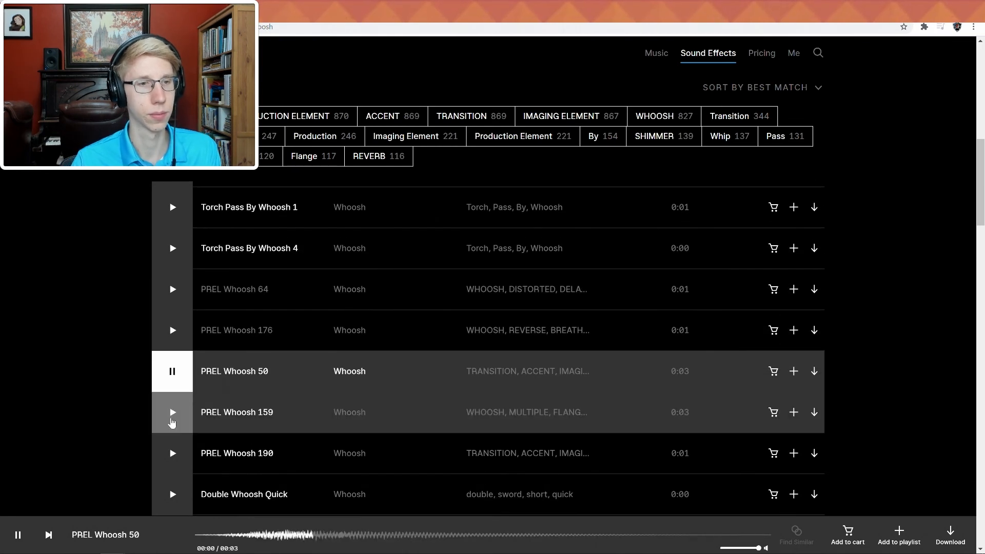
# - Preview PREL Whoosh 45, 91, 47 and High 15 further down the whoosh list
pyautogui.scroll(-6, 170, 292)
pyautogui.click(173, 270)
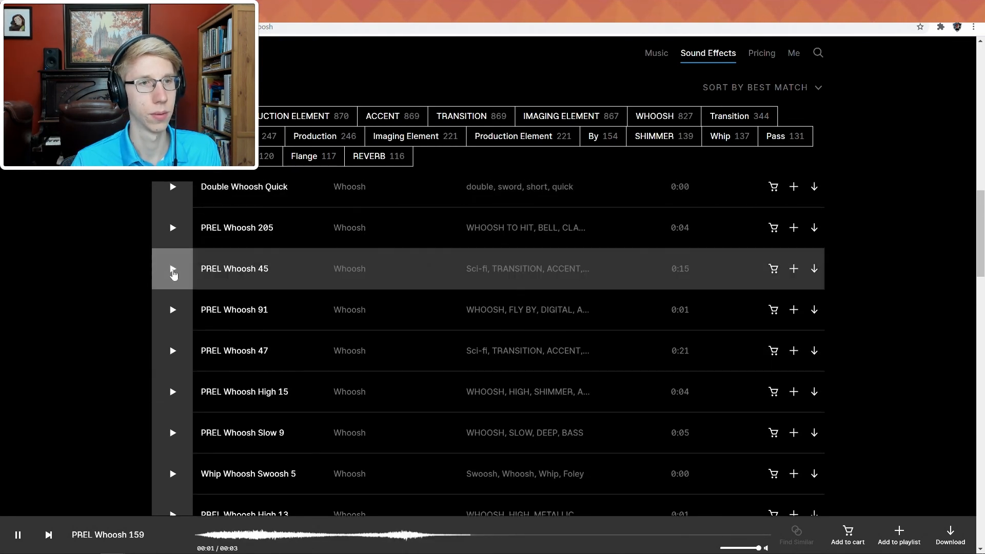
pyautogui.click(173, 313)
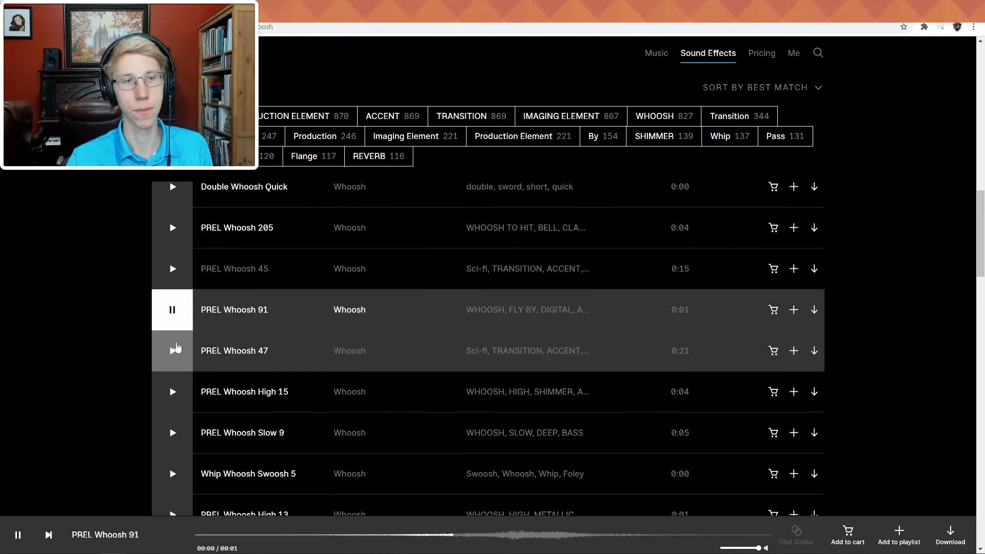
pyautogui.click(175, 349)
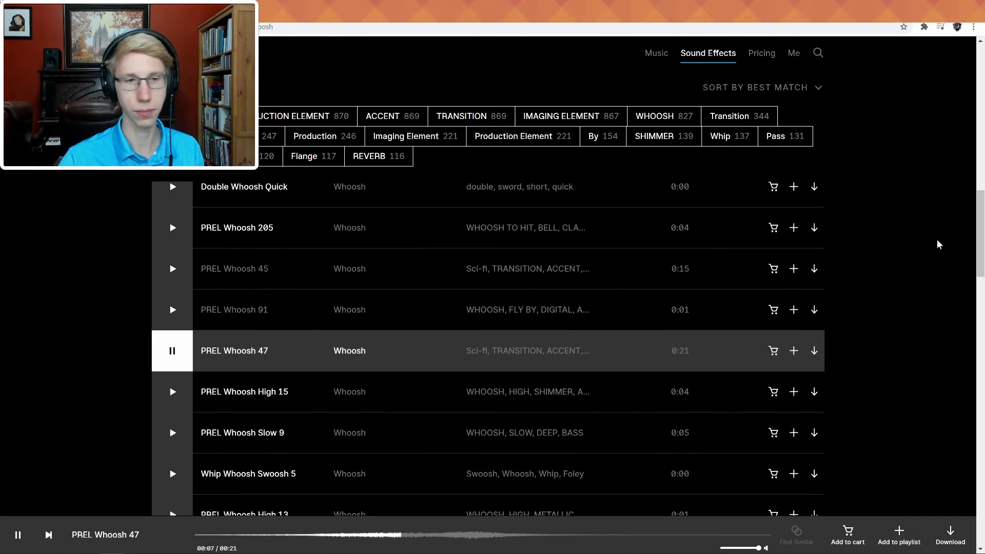
pyautogui.click(184, 395)
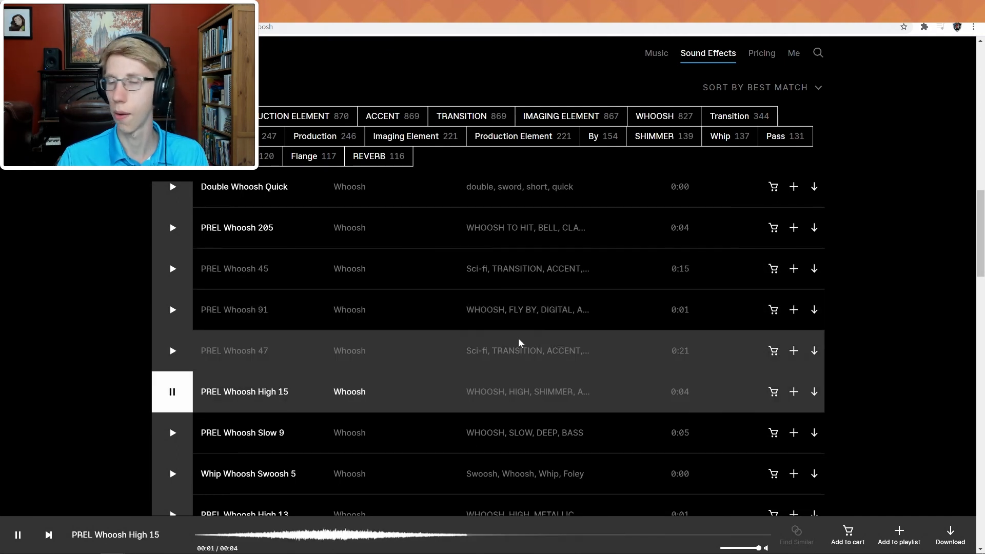
# - Preview the PREL Whoosh Slow 9, Whip Whoosh Swoosh 5 and PREL Whoosh High 13 sound effects
pyautogui.scroll(-2, 445, 368)
pyautogui.click(175, 331)
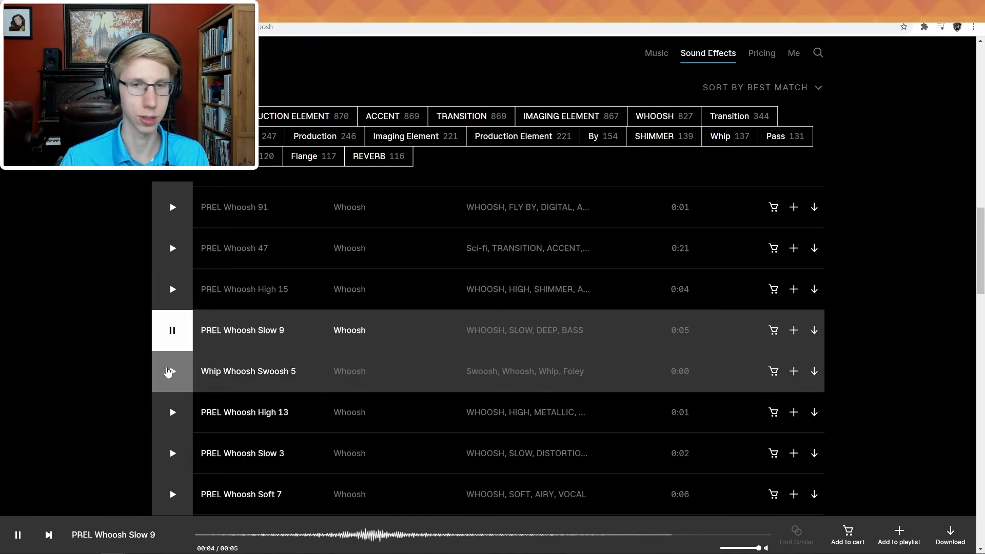
pyautogui.click(173, 371)
pyautogui.click(175, 408)
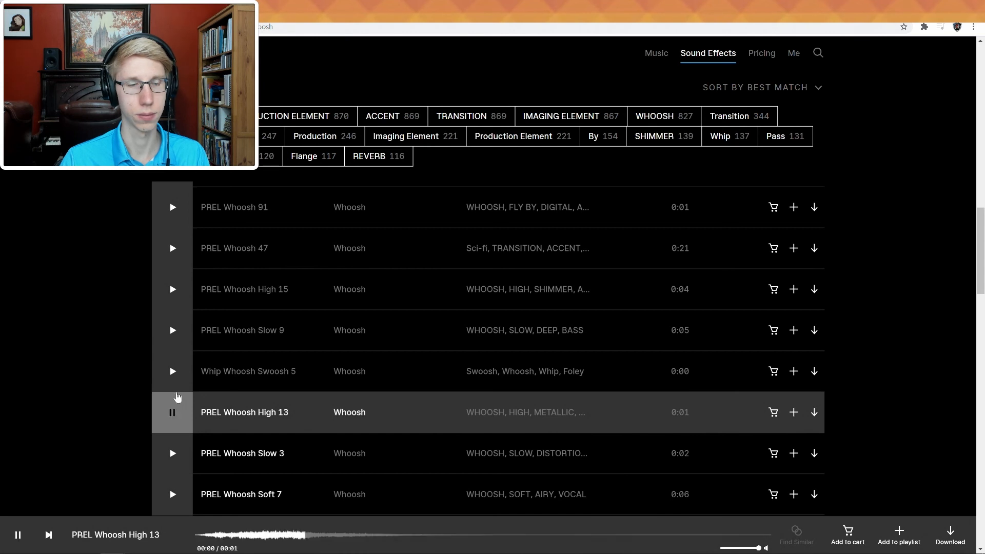
# - Replay the Whip Whoosh Swoosh 5 sound effect and download it as an mp3
pyautogui.click(174, 372)
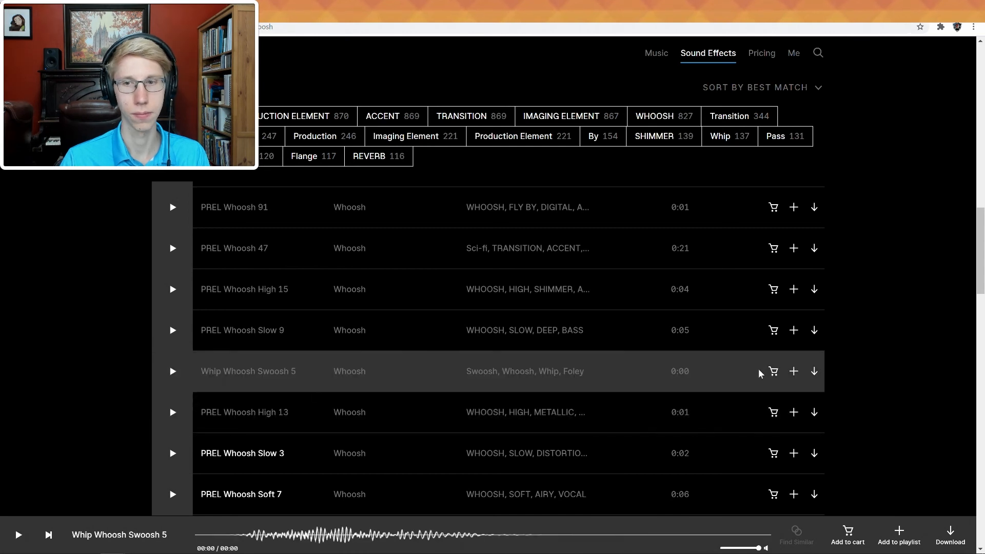
pyautogui.click(814, 372)
pyautogui.click(624, 344)
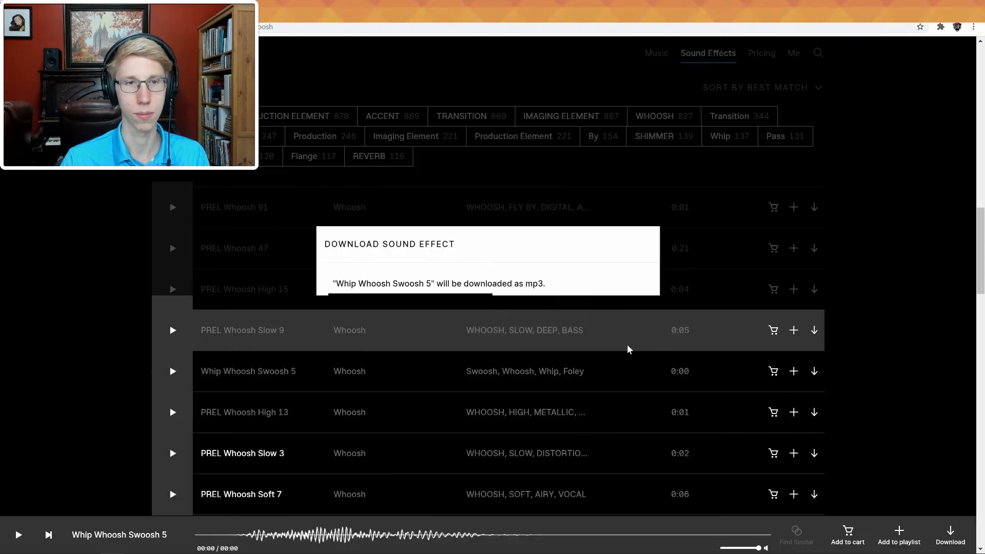
# - Switch to Premiere Pro and place the downloaded whoosh on Audio 2 over the end of the Timpani Hit Swell clip
pyautogui.moveTo(359, 10); pyautogui.dragTo(984, 77)
pyautogui.moveTo(984, 493); pyautogui.dragTo(656, 487)
pyautogui.click(650, 484)
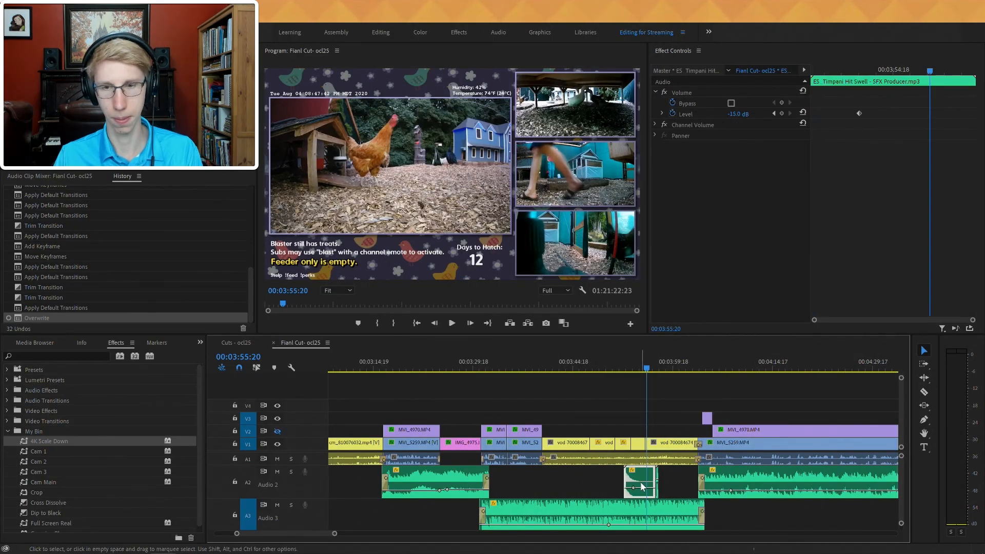
pyautogui.click(658, 480)
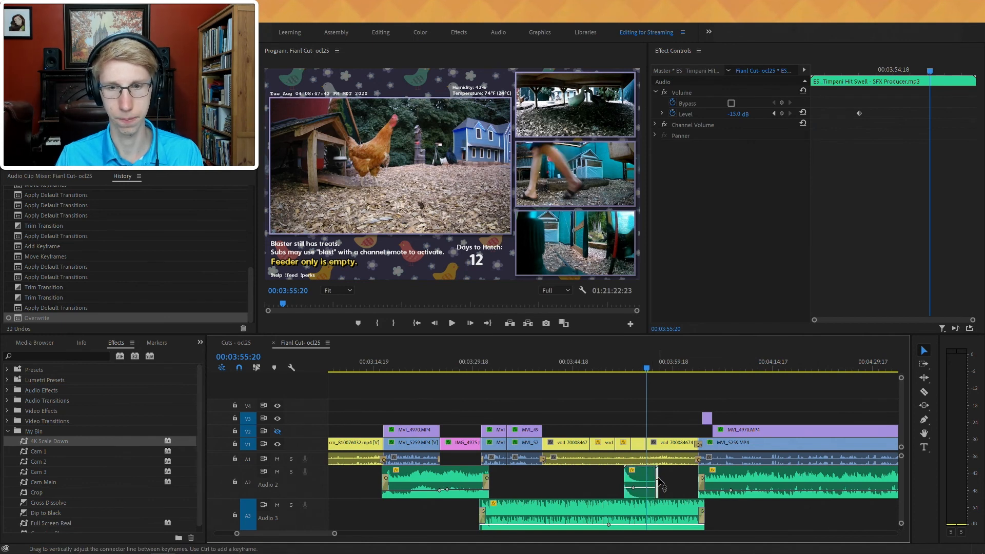
pyautogui.press('Delete')
pyautogui.hotkey('ctrl', 'z')
# - Move the whoosh to the start of the Timpani Hit Swell clip on Audio 2 and delete the remaining timpani clip
pyautogui.click(645, 483)
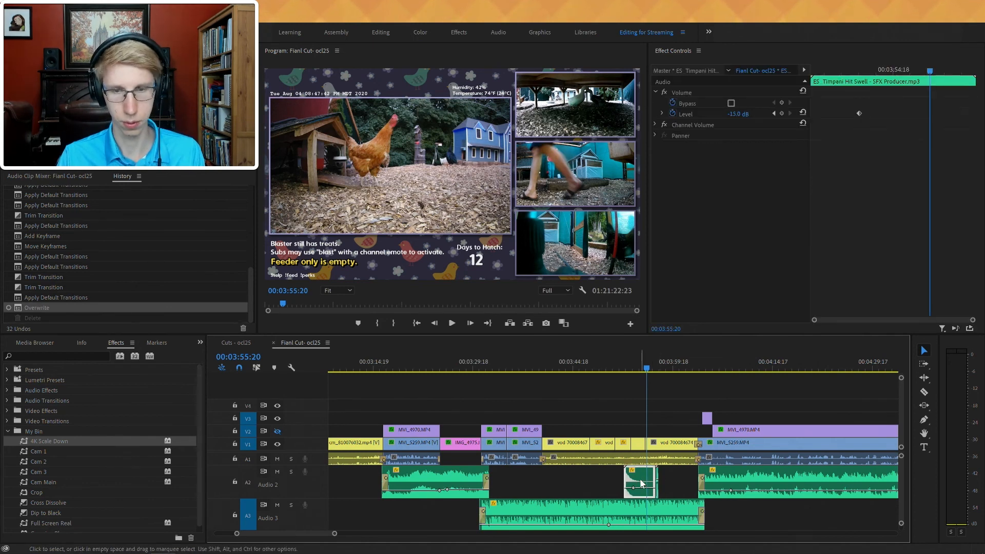
pyautogui.moveTo(657, 478); pyautogui.dragTo(627, 478)
pyautogui.click(637, 478)
pyautogui.press('Delete')
# - Slow the whoosh clip on Audio 2 to 80% speed and play it back
pyautogui.click(620, 362)
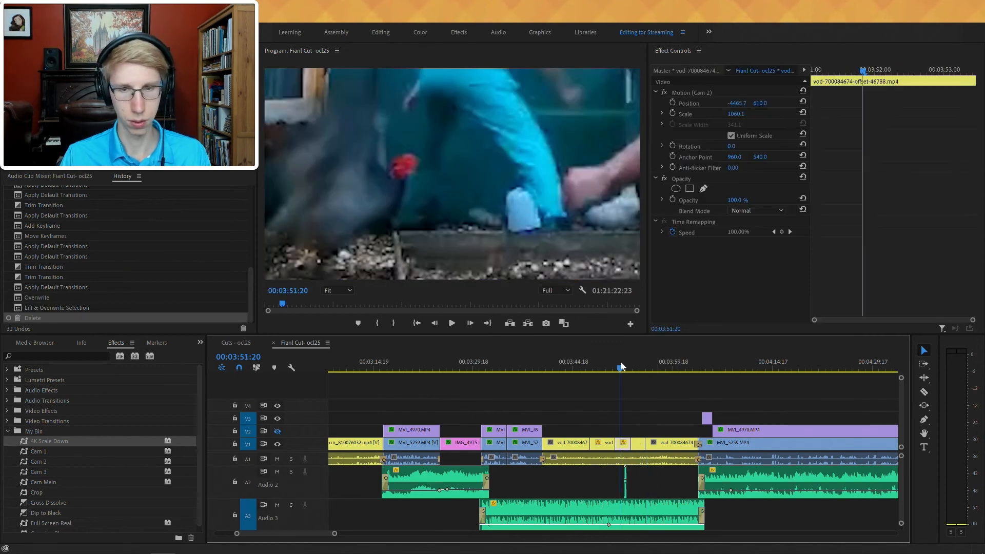
pyautogui.press('=')
pyautogui.press('=')
pyautogui.press('=')
pyautogui.click(658, 475)
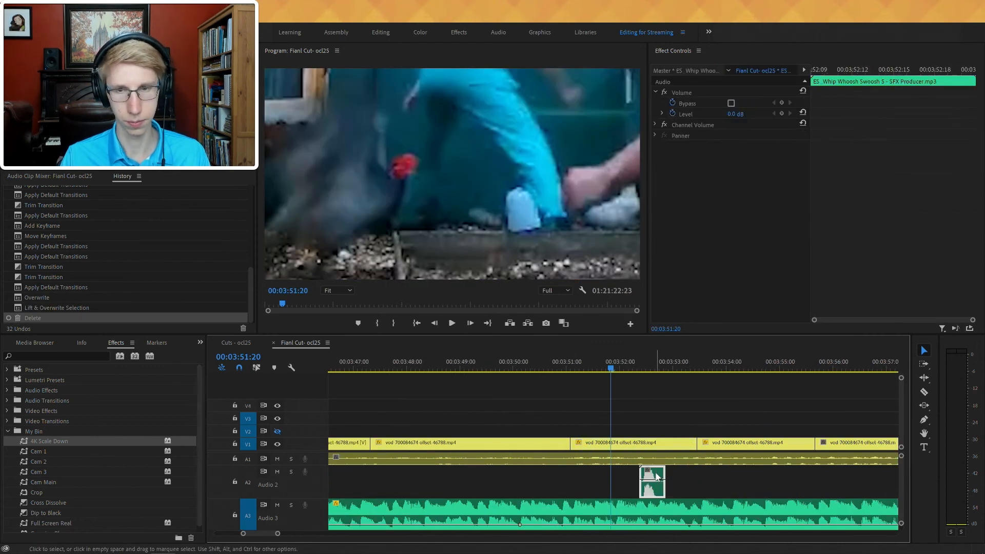
pyautogui.rightClick(657, 474)
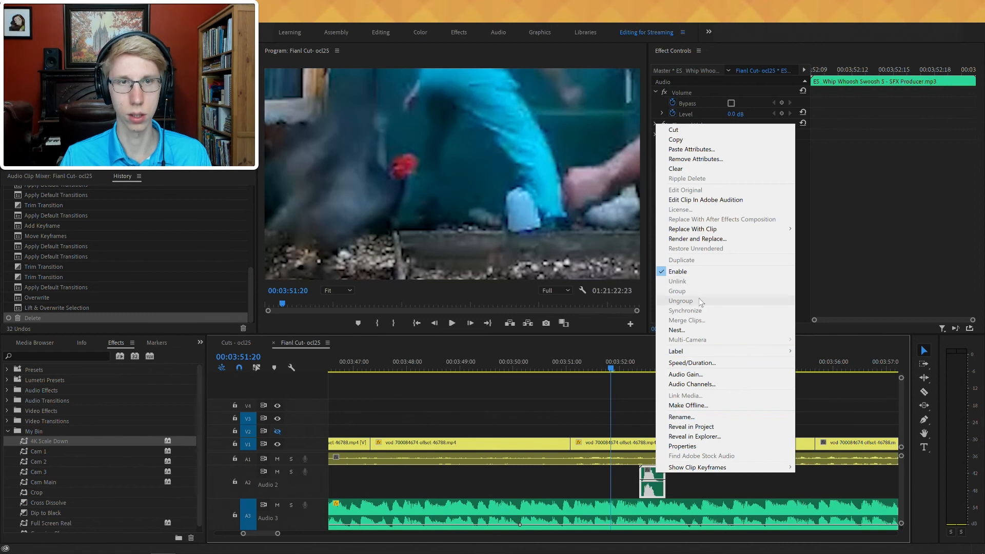
pyautogui.click(675, 486)
pyautogui.click(643, 361)
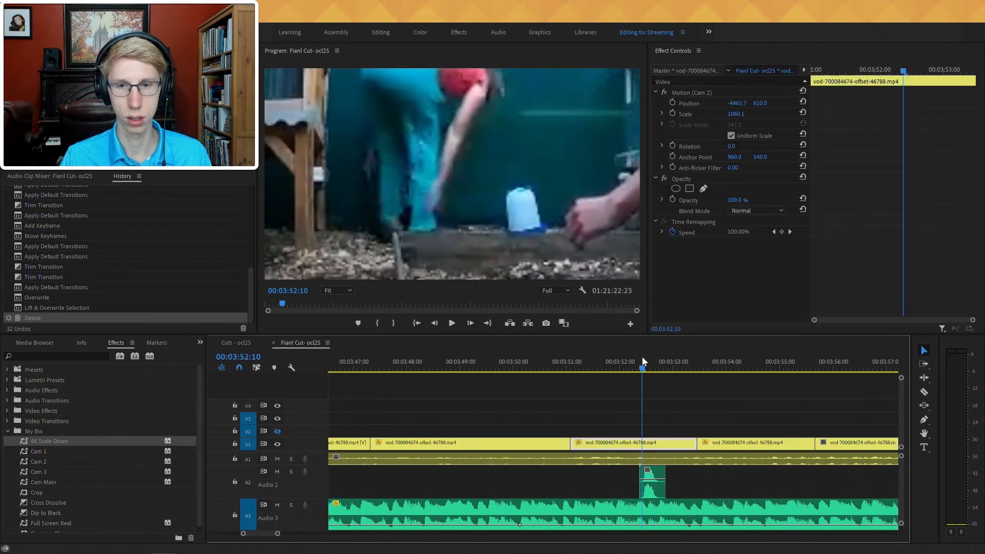
pyautogui.click(657, 474)
pyautogui.hotkey('ctrl', 'r')
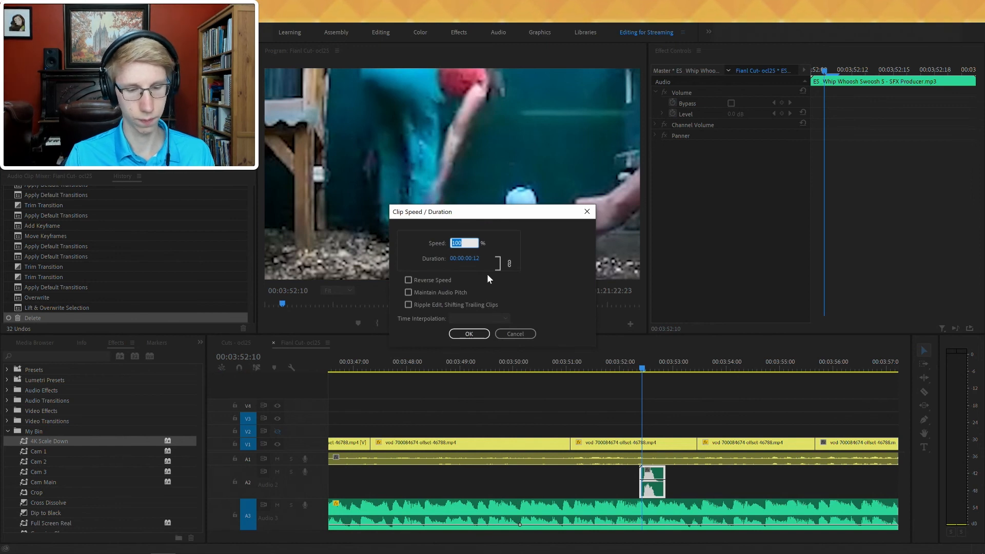
pyautogui.write('80')
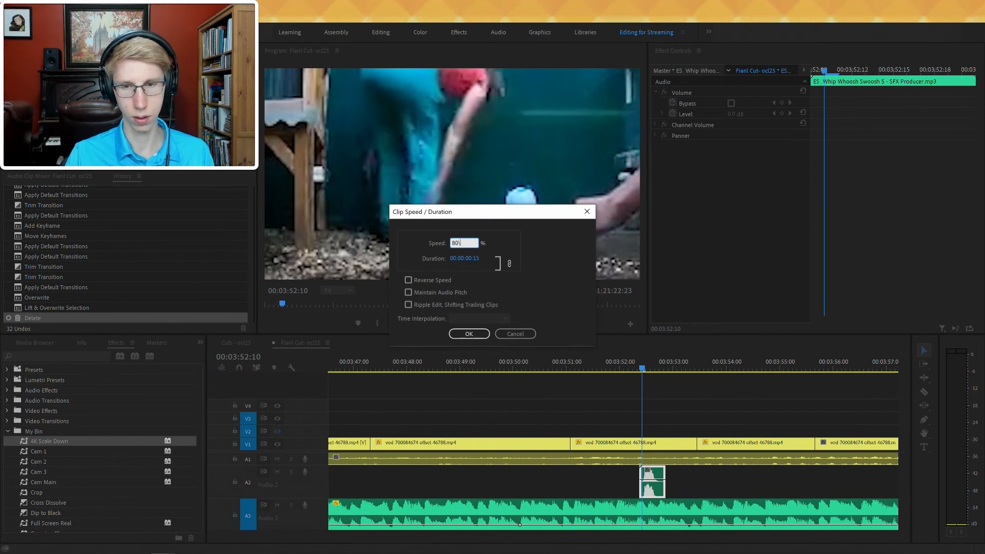
pyautogui.press('Return')
pyautogui.press('space')
pyautogui.press('space')
pyautogui.click(636, 370)
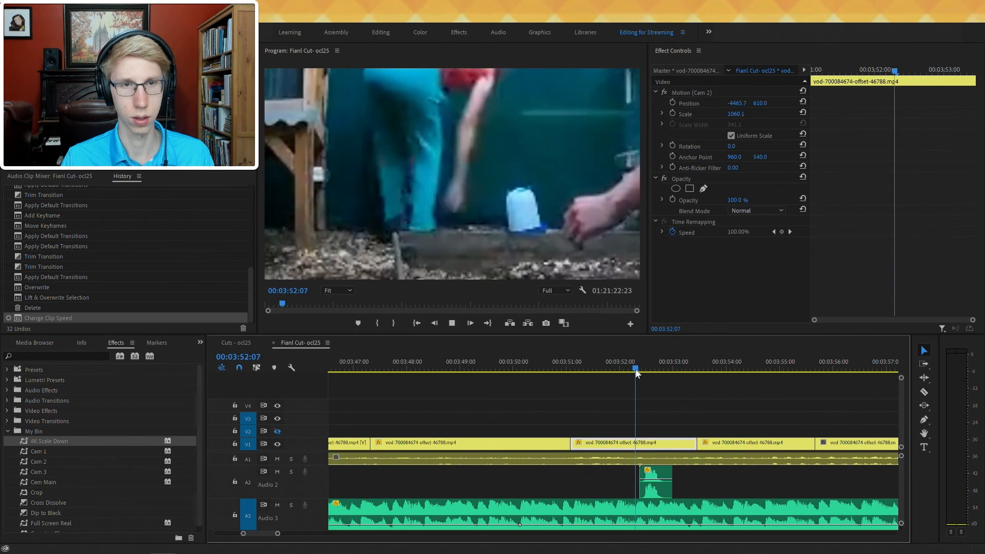
pyautogui.press('space')
# - Set the whoosh clip's volume level to -10 dB at 00:03:52:13 and listen to it with the music
pyautogui.click(651, 365)
pyautogui.click(656, 485)
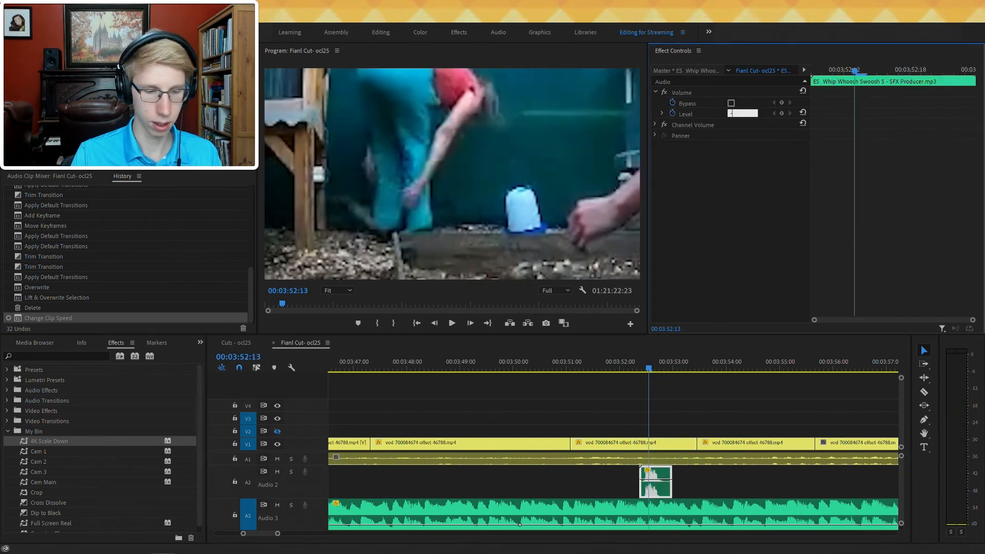
pyautogui.click(742, 114)
pyautogui.write('-10')
pyautogui.press('Return')
pyautogui.press('space')
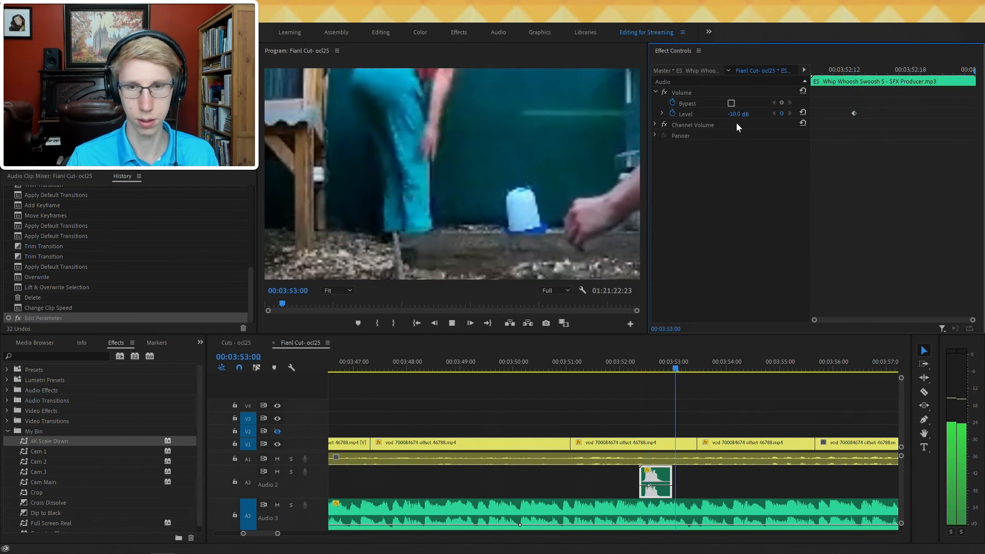
pyautogui.click(620, 355)
pyautogui.press('space')
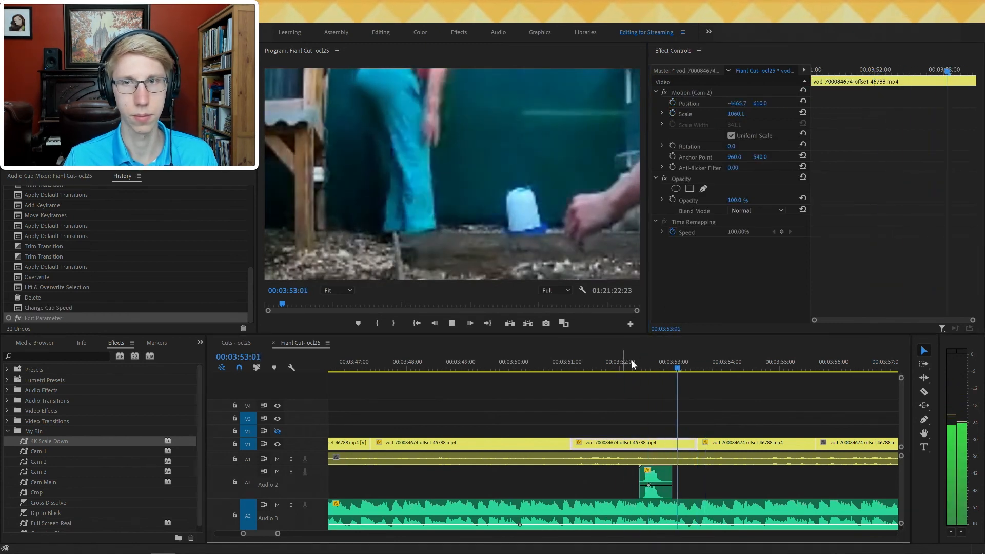
pyautogui.press('space')
# - Lower the whoosh clip's existing volume keyframe to -15 dB and play it back
pyautogui.click(660, 366)
pyautogui.click(656, 482)
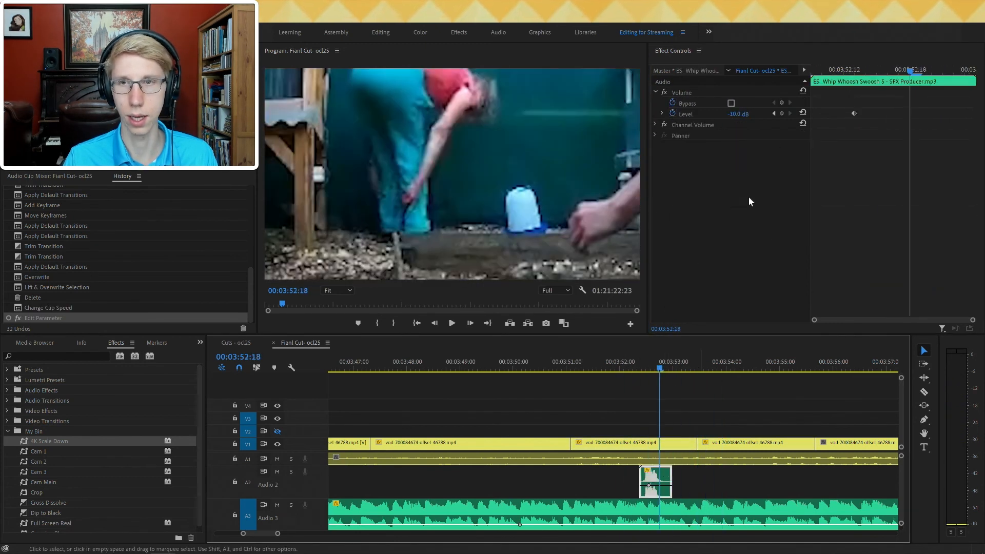
pyautogui.click(775, 113)
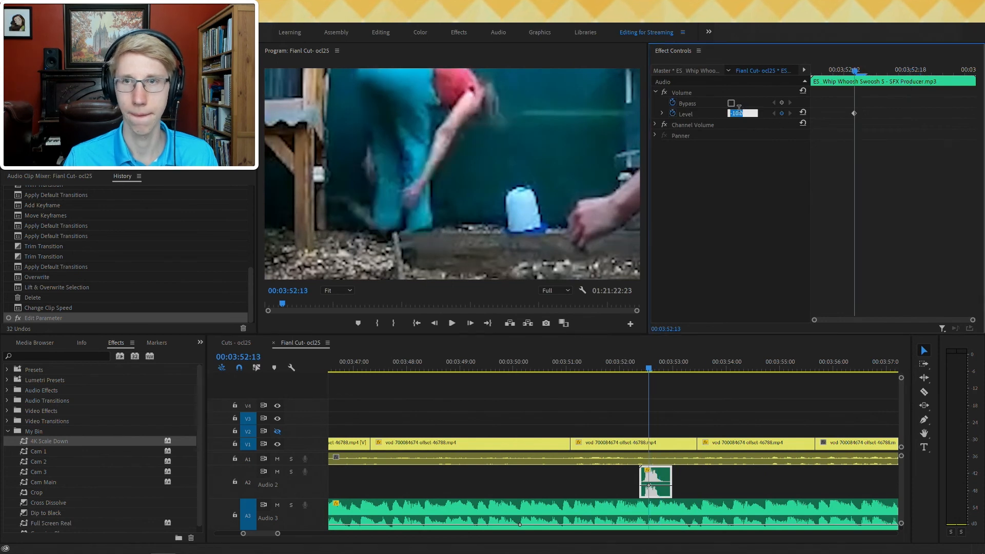
pyautogui.write('-15')
pyautogui.press('Return')
pyautogui.press('space')
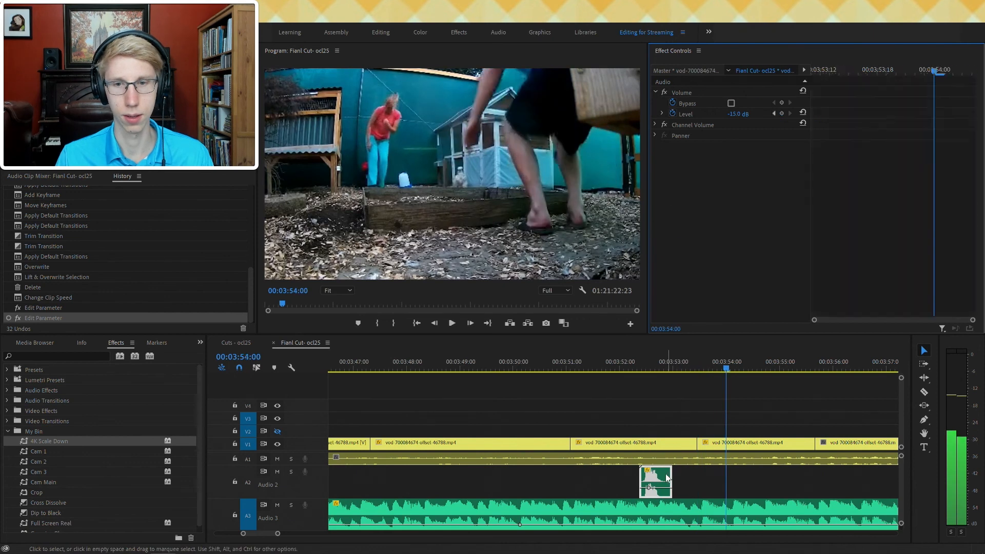
# - Try the whoosh clip at 50% speed, listen to it, and undo the speed change
pyautogui.click(667, 479)
pyautogui.hotkey('ctrl', 'r')
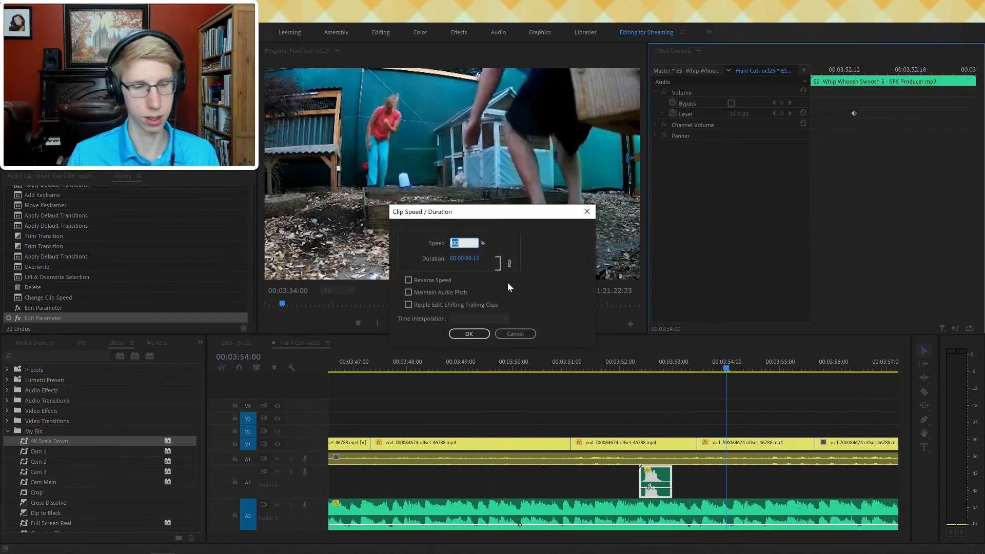
pyautogui.write('50')
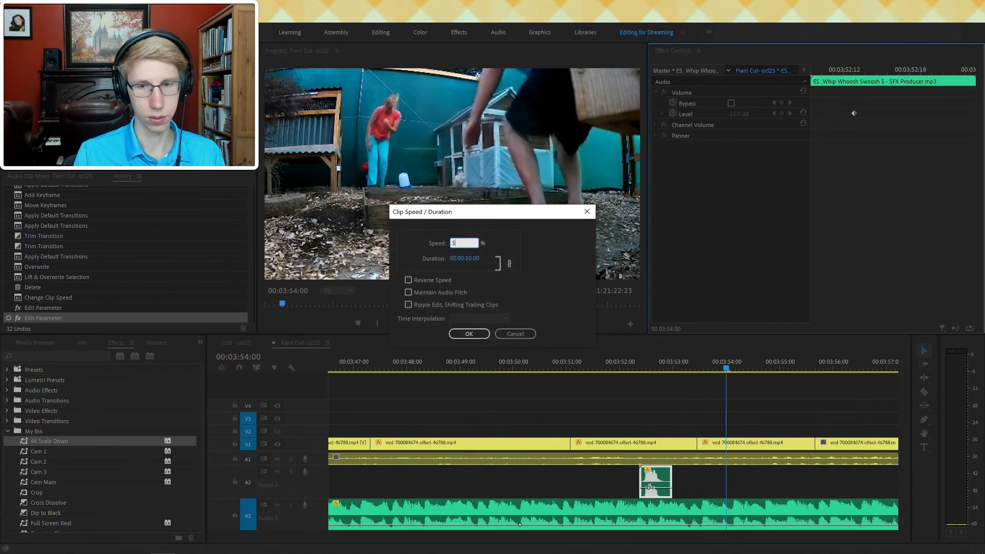
pyautogui.press('Return')
pyautogui.press('space')
pyautogui.click(604, 363)
pyautogui.press('space')
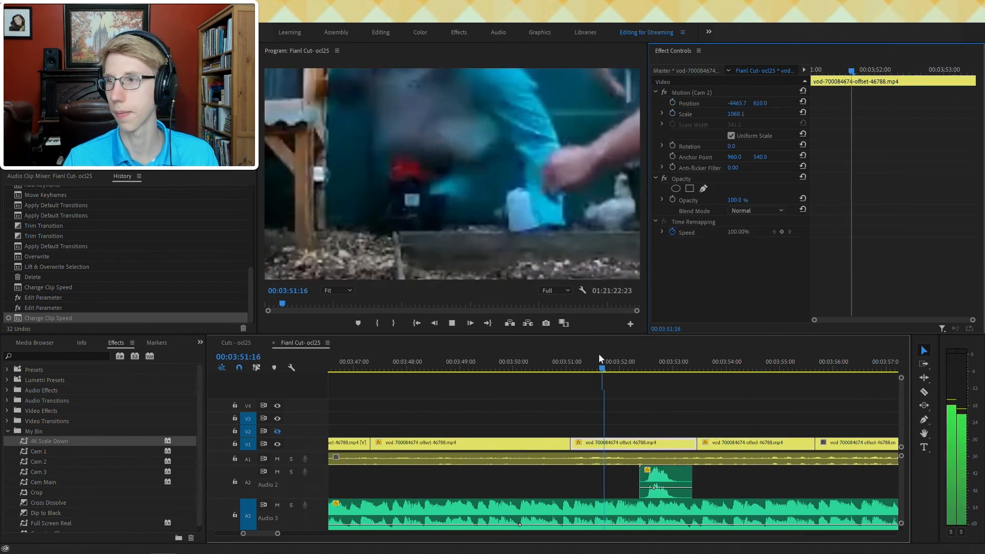
pyautogui.press('space')
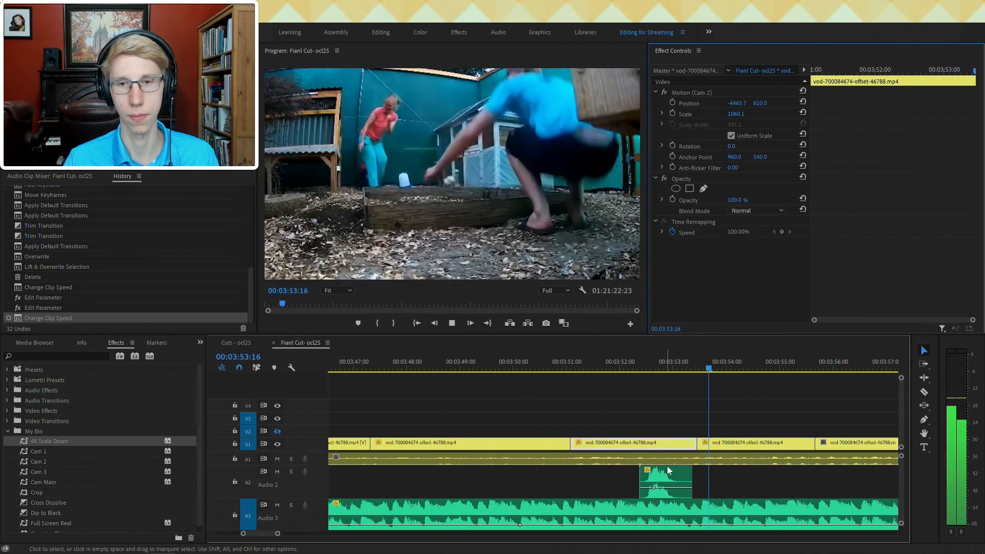
pyautogui.click(674, 476)
pyautogui.hotkey('ctrl', 'z')
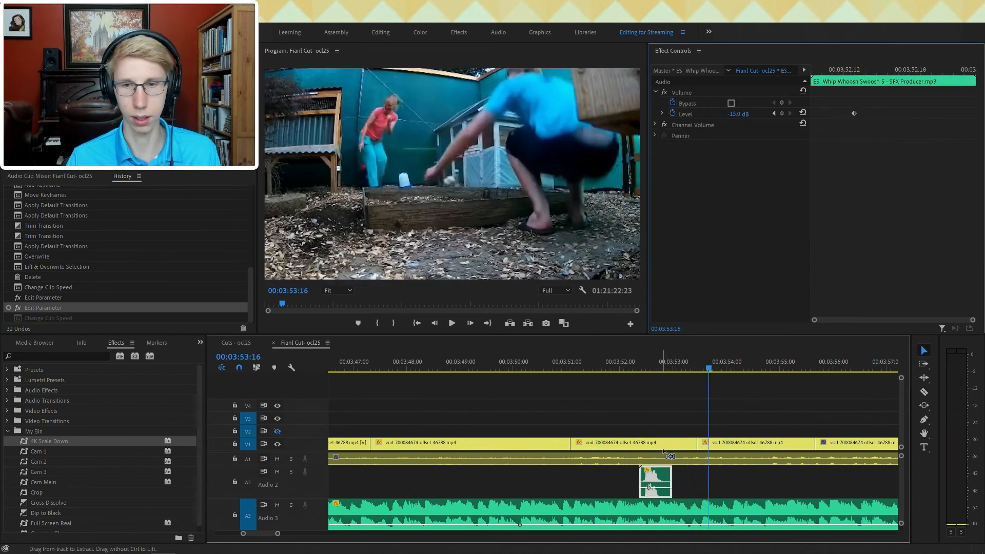
# - Play the video from the whoosh through the rest of the chicken camera footage
pyautogui.click(651, 363)
pyautogui.press('space')
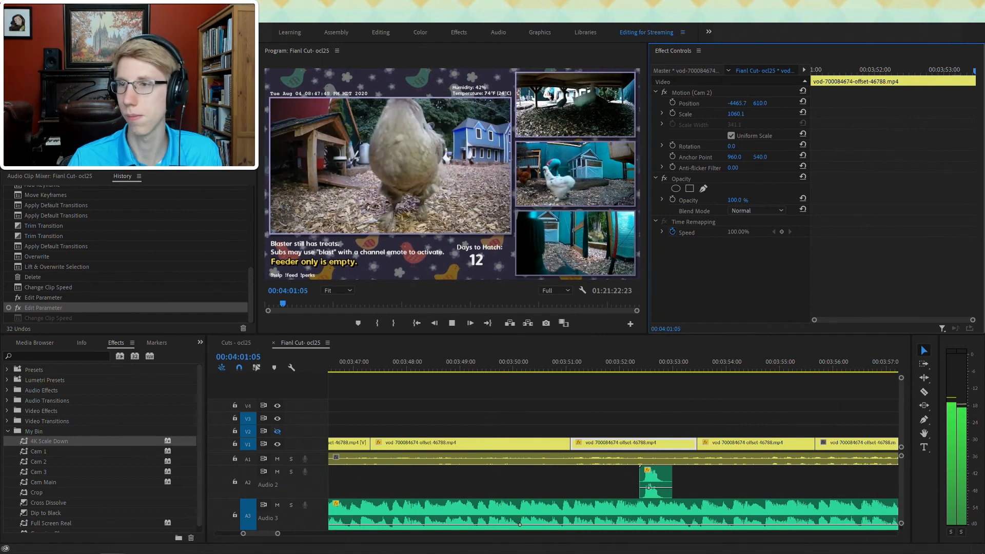
pyautogui.click(704, 470)
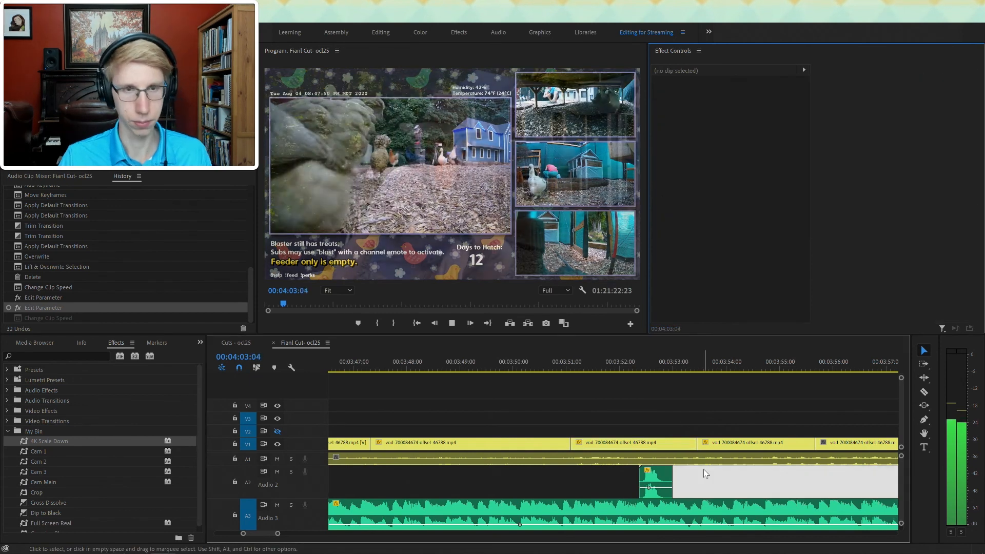
# - Extend the end of The Silly Walk music on Audio 3 to about 00:04:05:08 and remove its Constant Power transition
pyautogui.press('-')
pyautogui.press('-')
pyautogui.press('-')
pyautogui.press('=')
pyautogui.press('=')
pyautogui.press('=')
pyautogui.click(535, 510)
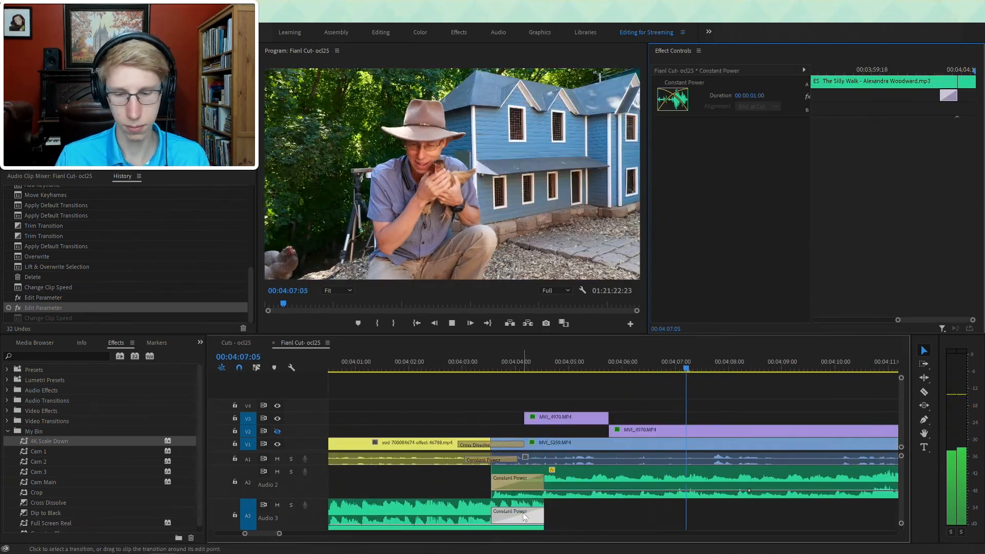
pyautogui.moveTo(544, 511); pyautogui.dragTo(586, 509)
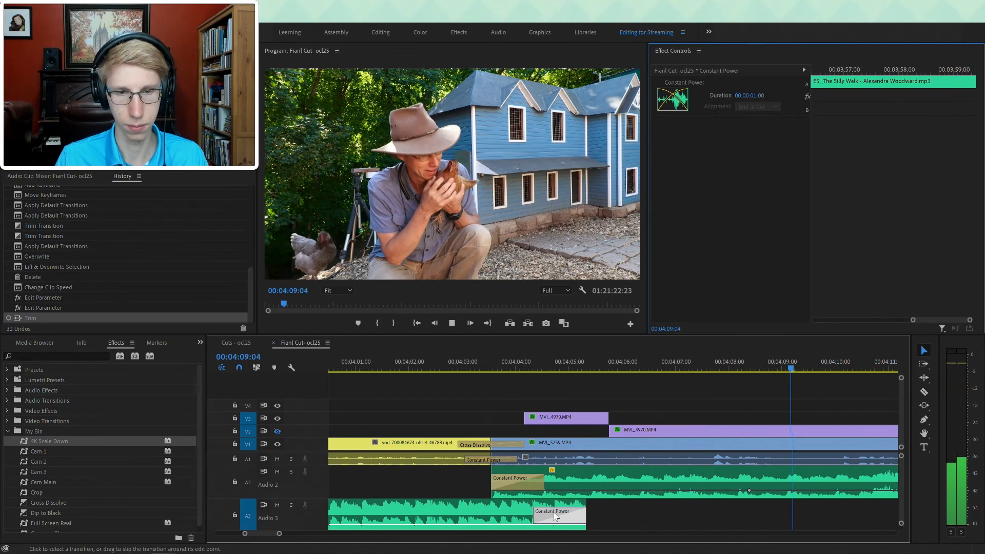
pyautogui.press('Delete')
# - Fade The Silly Walk music to silence at its end with two volume keyframes, starting at about 00:04:03:00
pyautogui.press('p')
pyautogui.click(485, 525)
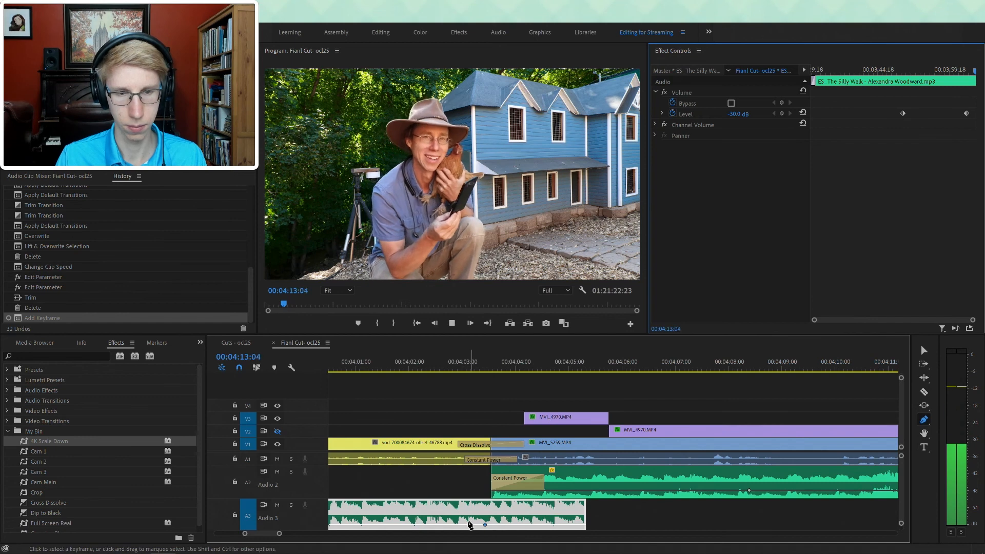
pyautogui.click(461, 524)
pyautogui.moveTo(486, 525); pyautogui.dragTo(596, 534)
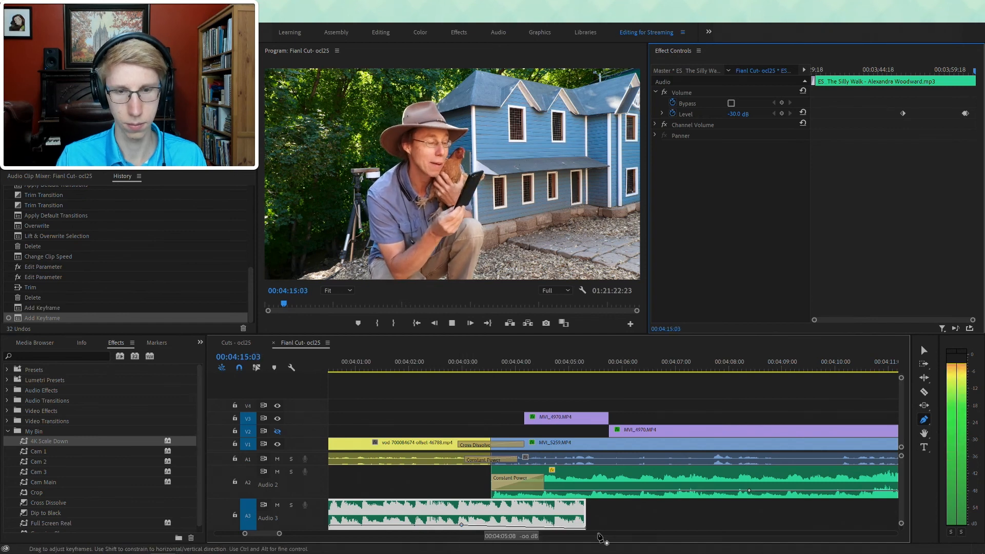
# - Play back the music change into the blue house scene and review the surrounding timeline
pyautogui.click(454, 369)
pyautogui.press('space')
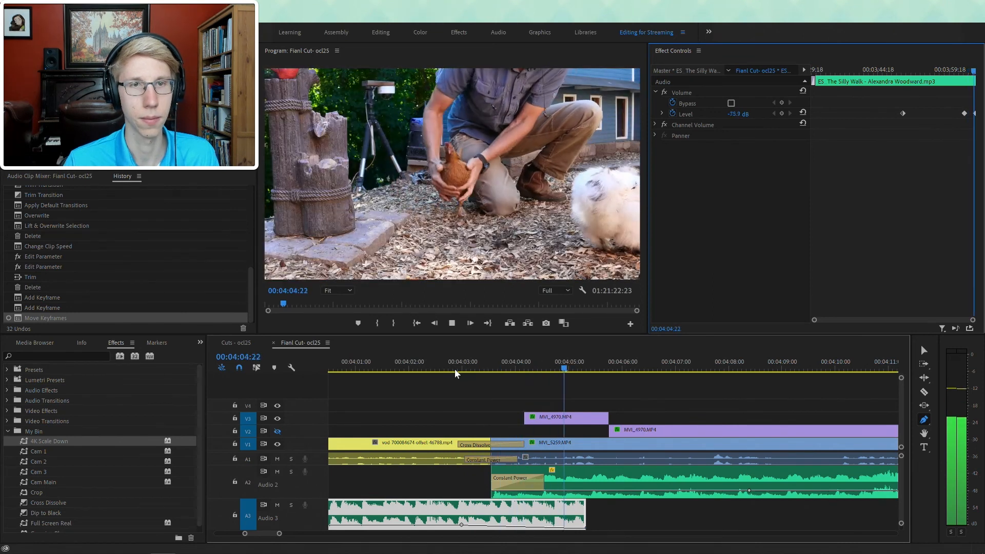
pyautogui.press('-')
pyautogui.press('space')
pyautogui.press('space')
pyautogui.press('-')
pyautogui.press('-')
pyautogui.press('-')
pyautogui.press('v')
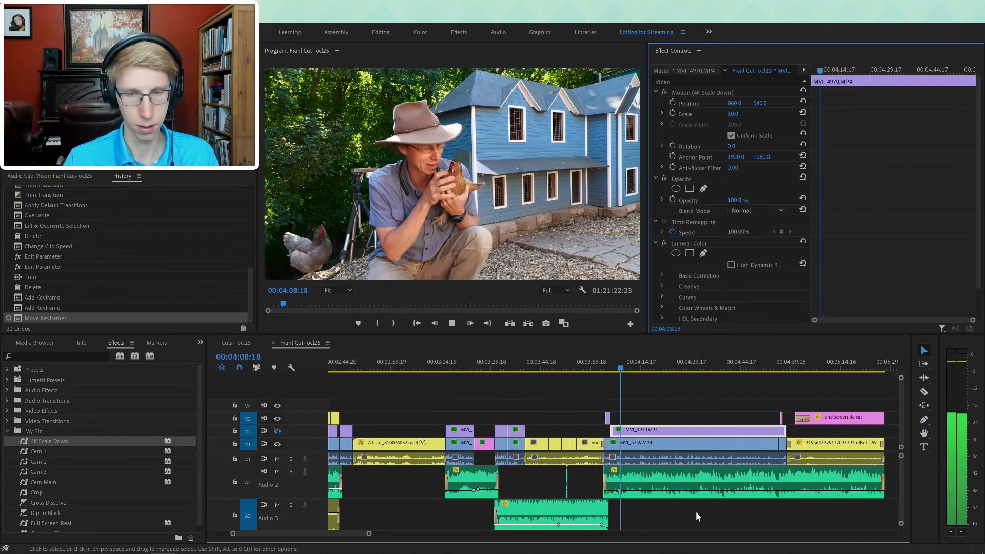
pyautogui.click(696, 513)
pyautogui.press('-')
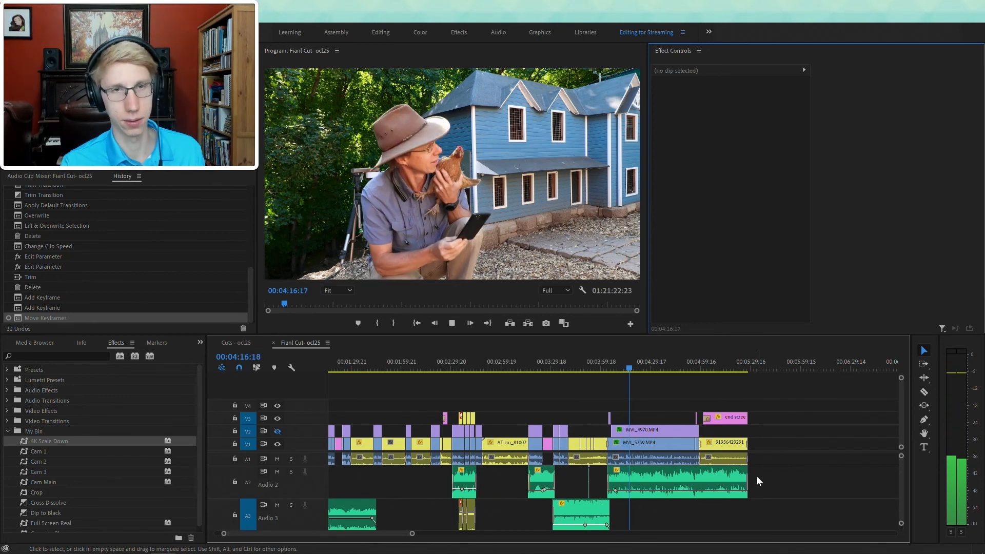
pyautogui.press('=')
pyautogui.press('=')
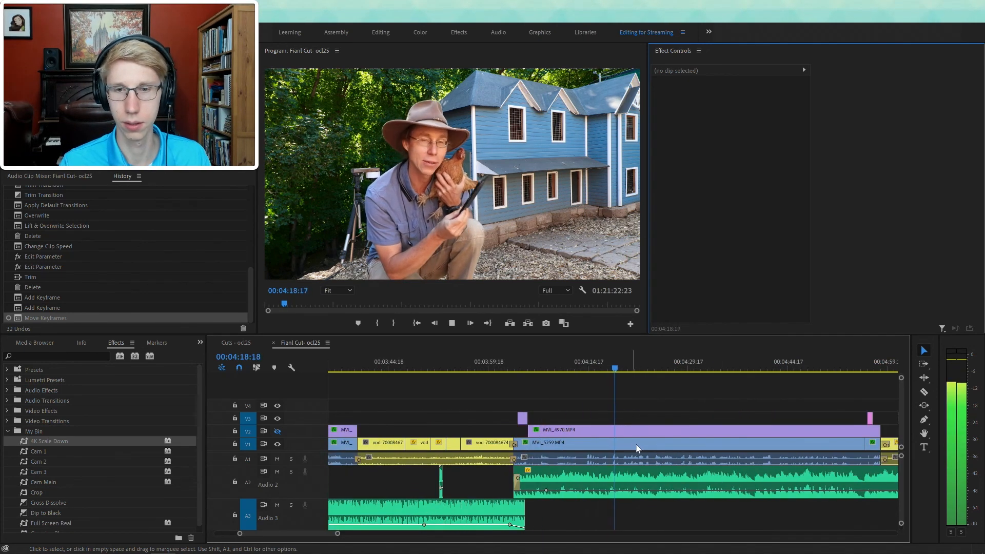
# - Add Position and Scale keyframes to MVI_5259.MP4 at 00:04:14:08, and animate Scale from 50 up to 60 at the clip's end
pyautogui.click(638, 446)
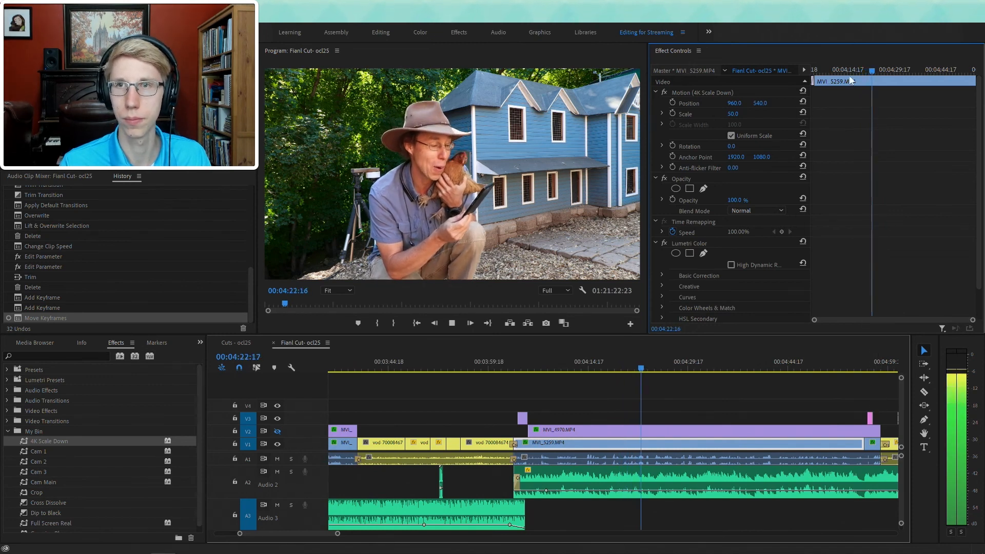
pyautogui.moveTo(840, 70); pyautogui.dragTo(847, 76)
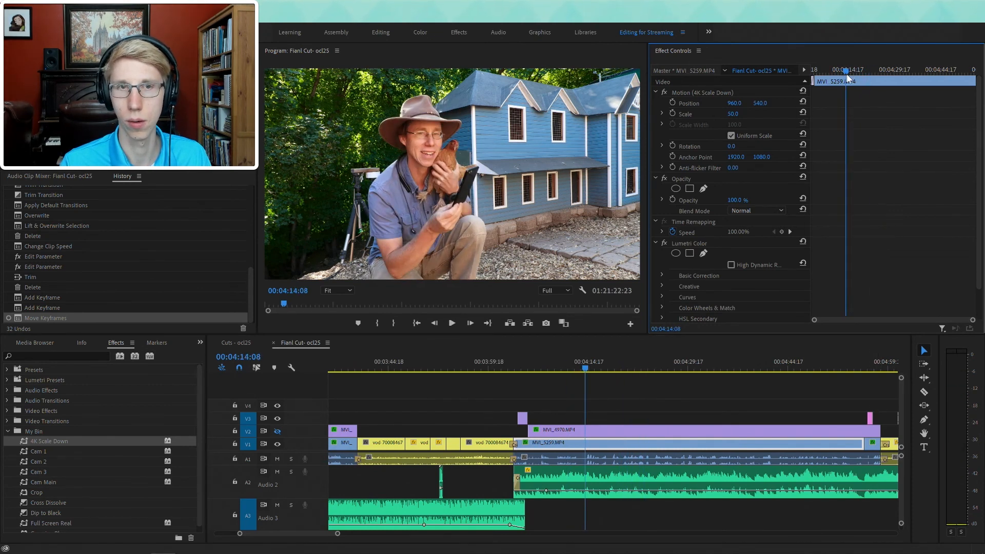
pyautogui.click(673, 103)
pyautogui.click(673, 114)
pyautogui.click(894, 70)
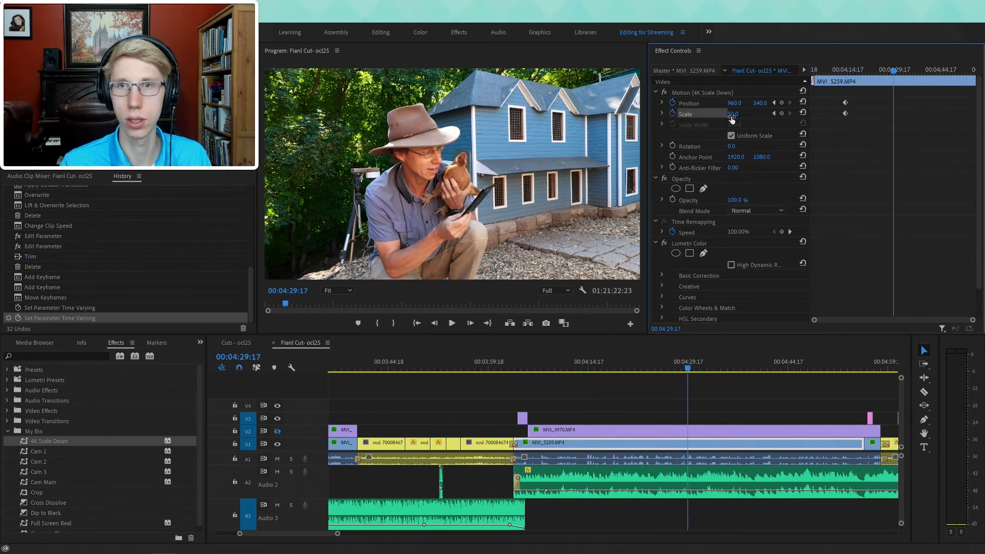
pyautogui.moveTo(731, 117)
pyautogui.mouseDown()
pyautogui.moveTo(747, 128)
pyautogui.moveTo(738, 128)
pyautogui.mouseUp()
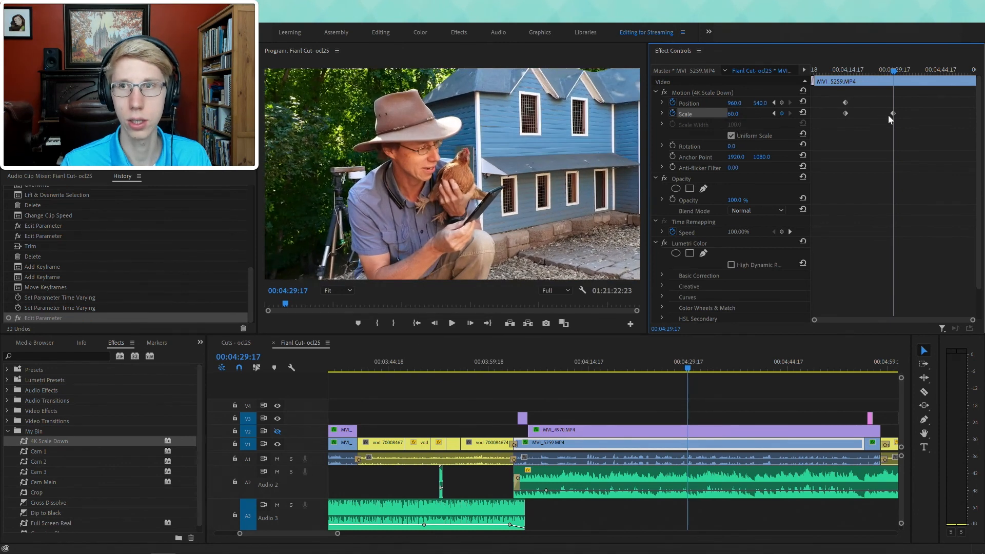
pyautogui.moveTo(892, 114); pyautogui.dragTo(978, 114)
# - Play back the slow zoom in the blue house scene from about 00:04:13:16
pyautogui.click(845, 72)
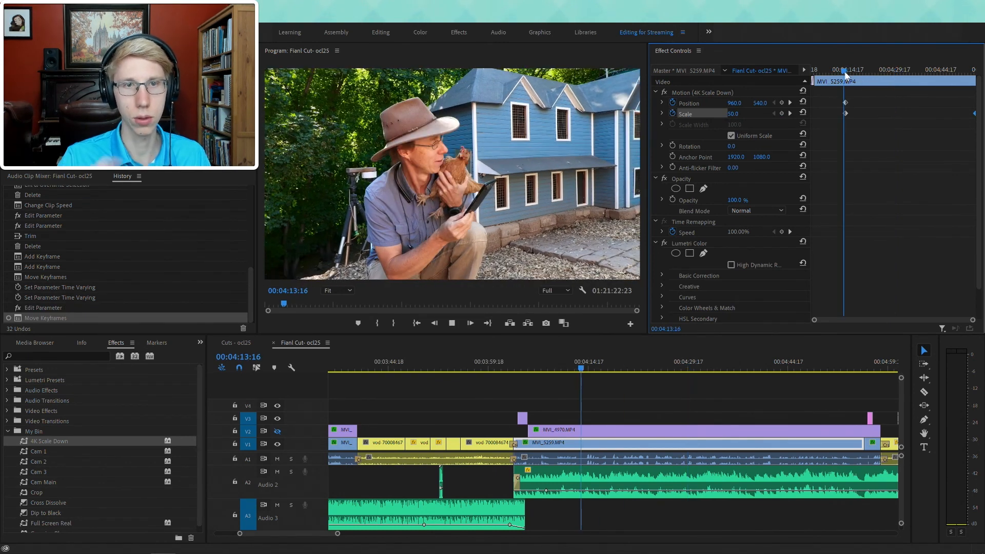
pyautogui.press('space')
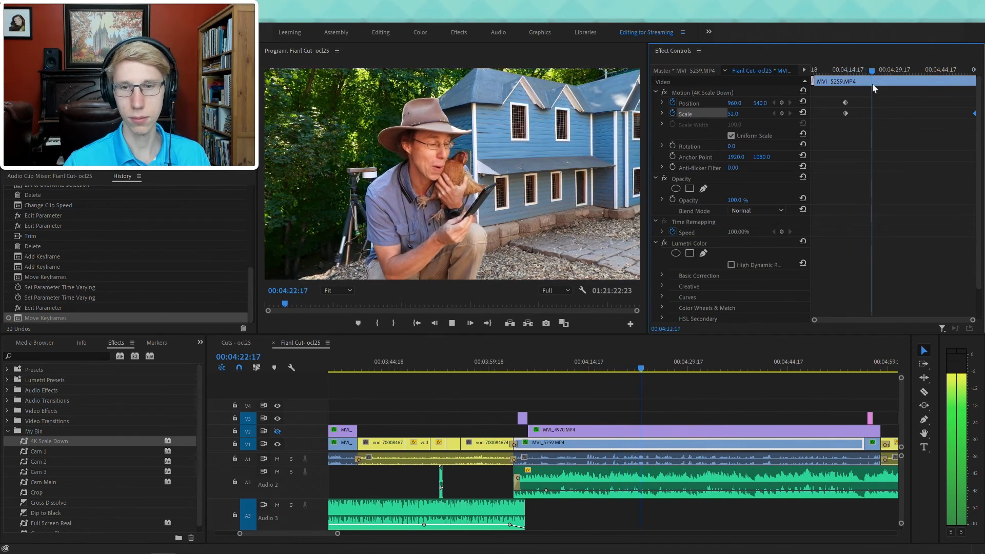
pyautogui.click(820, 402)
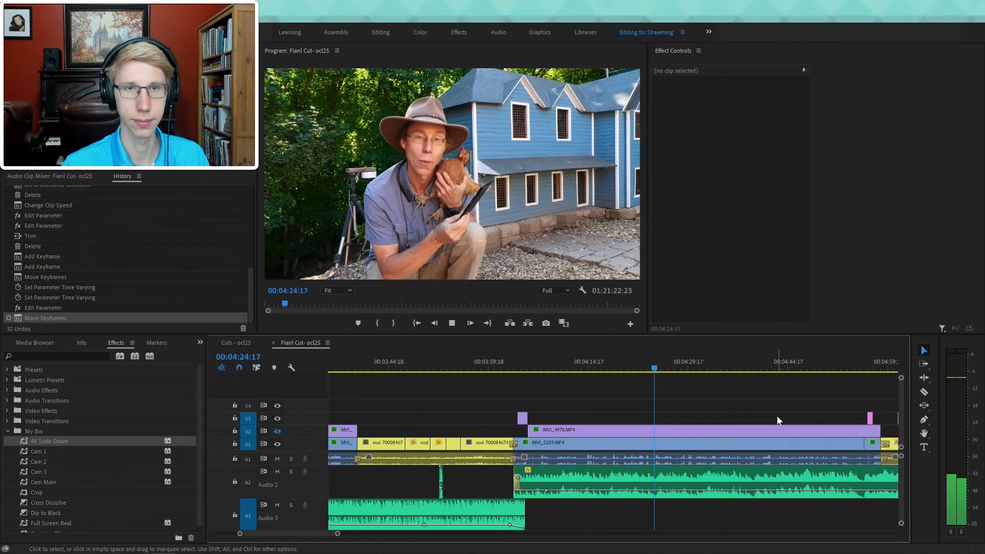
# - Apply the default transition to the end of the end screen clip on V3 and play the ending
pyautogui.press('-')
pyautogui.press('-')
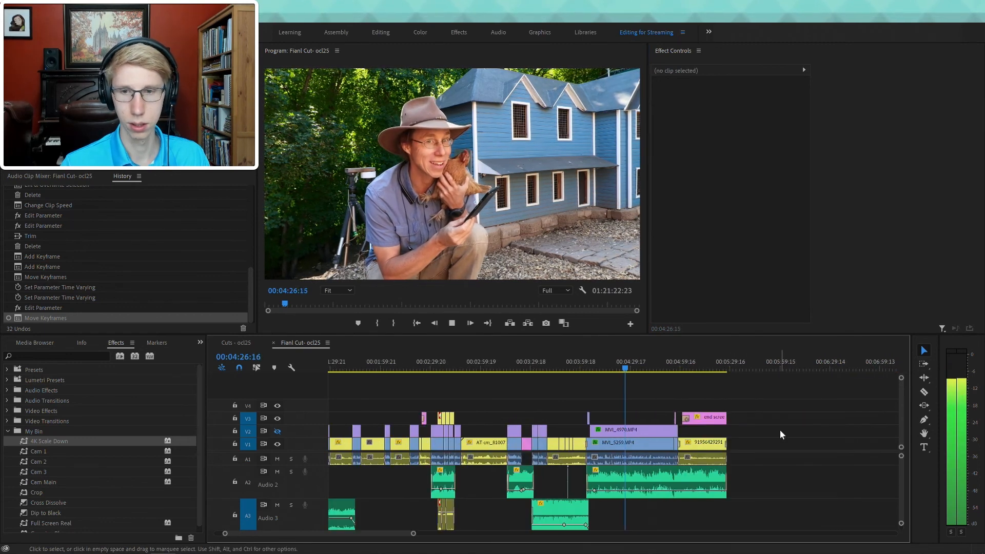
pyautogui.click(780, 430)
pyautogui.click(724, 366)
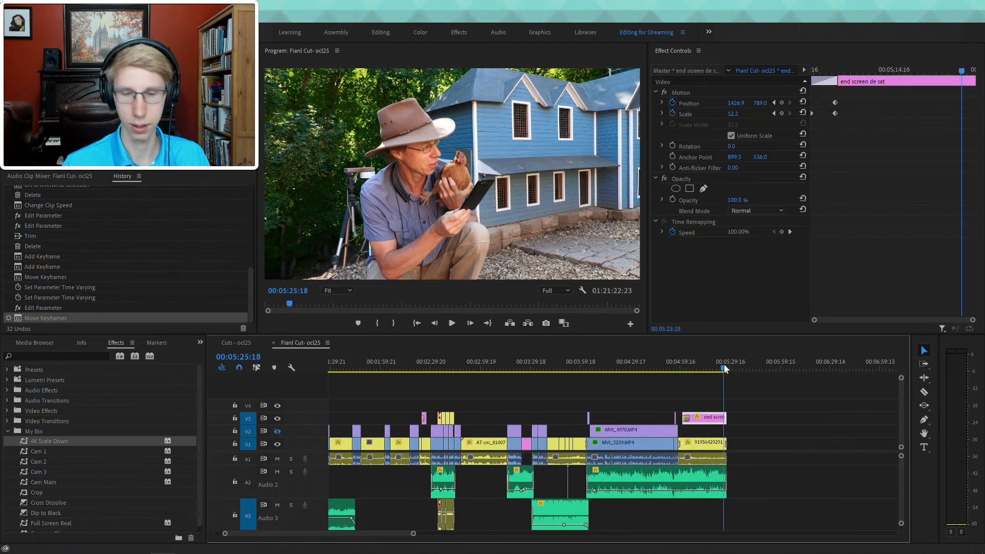
pyautogui.press('=')
pyautogui.press('=')
pyautogui.press('=')
pyautogui.click(643, 415)
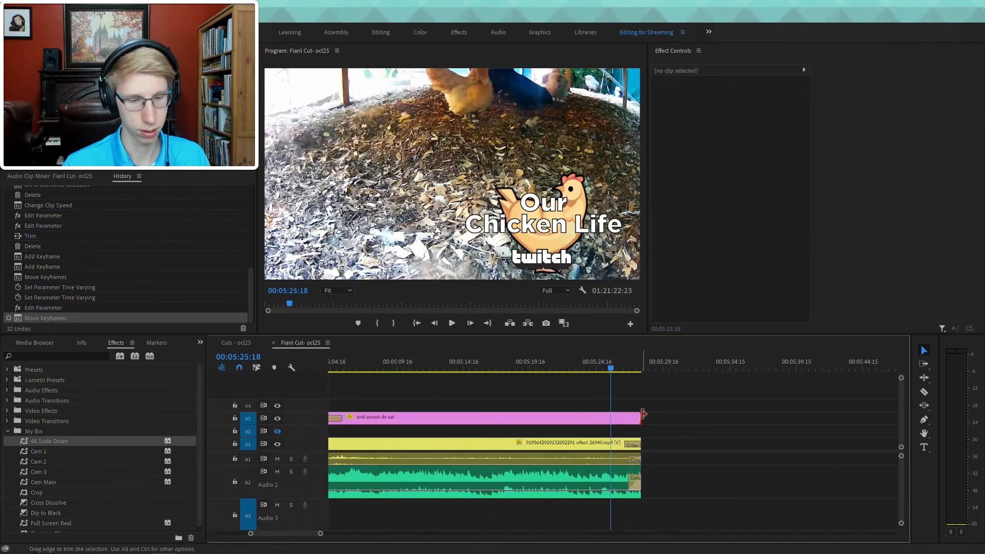
pyautogui.hotkey('ctrl', 'd')
pyautogui.press('space')
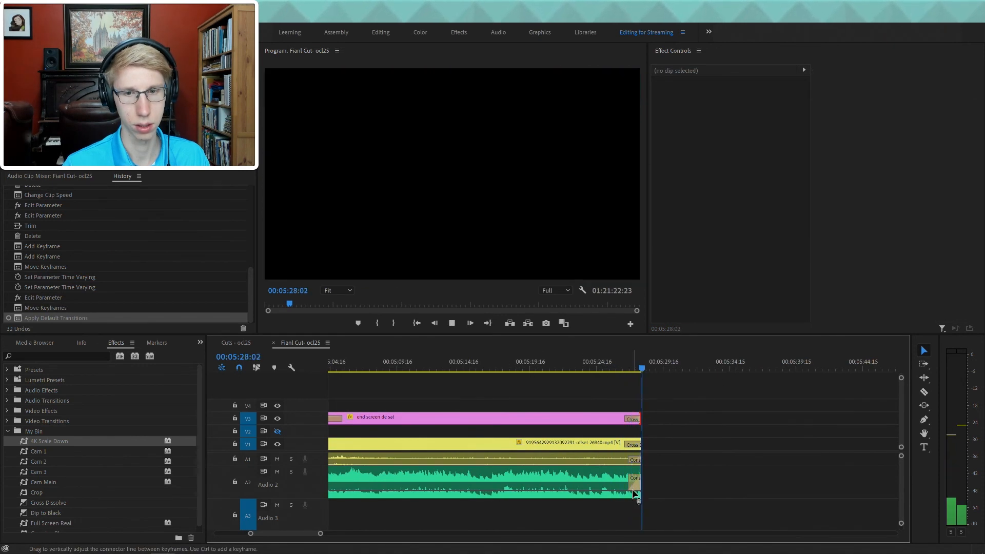
# - Lengthen the closing Constant Power fades on A2 and A1 to about 00:00:03:09 so both begin together
pyautogui.moveTo(635, 482); pyautogui.dragTo(596, 485)
pyautogui.click(592, 384)
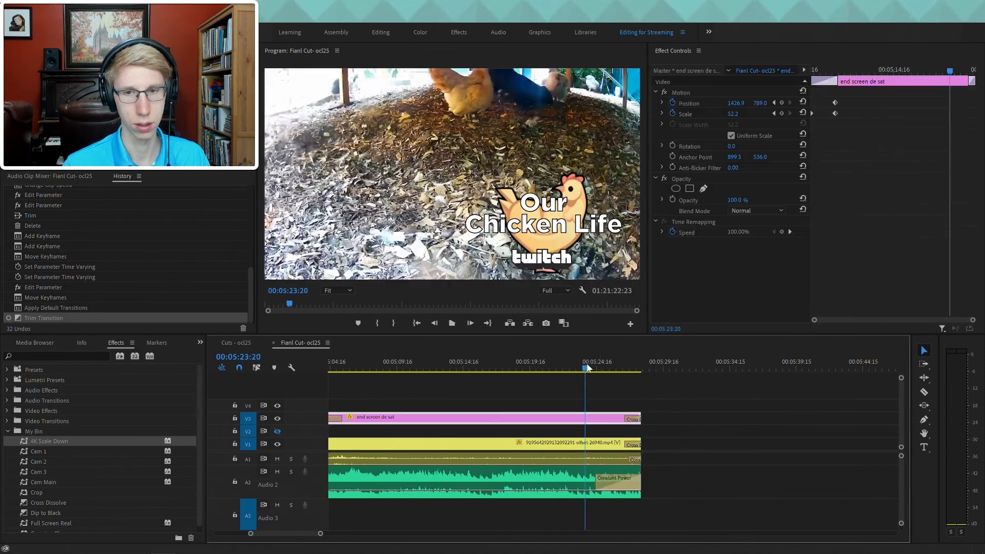
pyautogui.moveTo(630, 461); pyautogui.dragTo(598, 462)
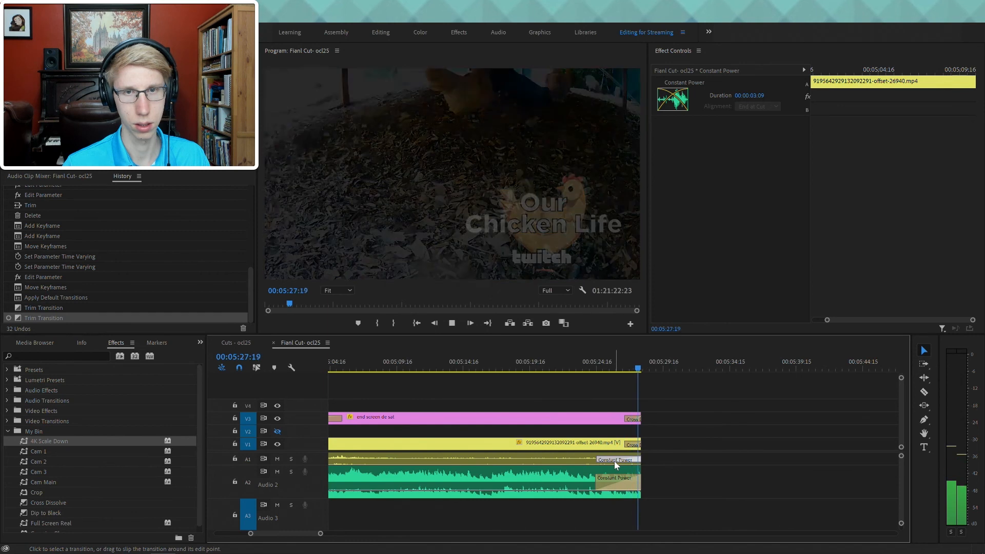
pyautogui.click(681, 451)
# - Play the video full screen from its beginning to about 00:00:15:03
pyautogui.press('-')
pyautogui.press('-')
pyautogui.press('-')
pyautogui.press('-')
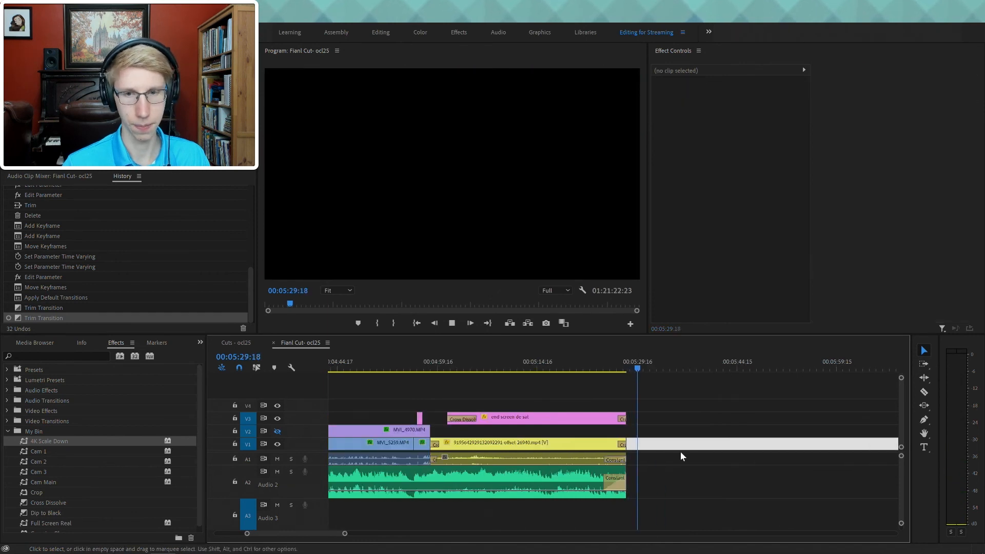
pyautogui.press('-')
pyautogui.moveTo(585, 369); pyautogui.dragTo(180, 369)
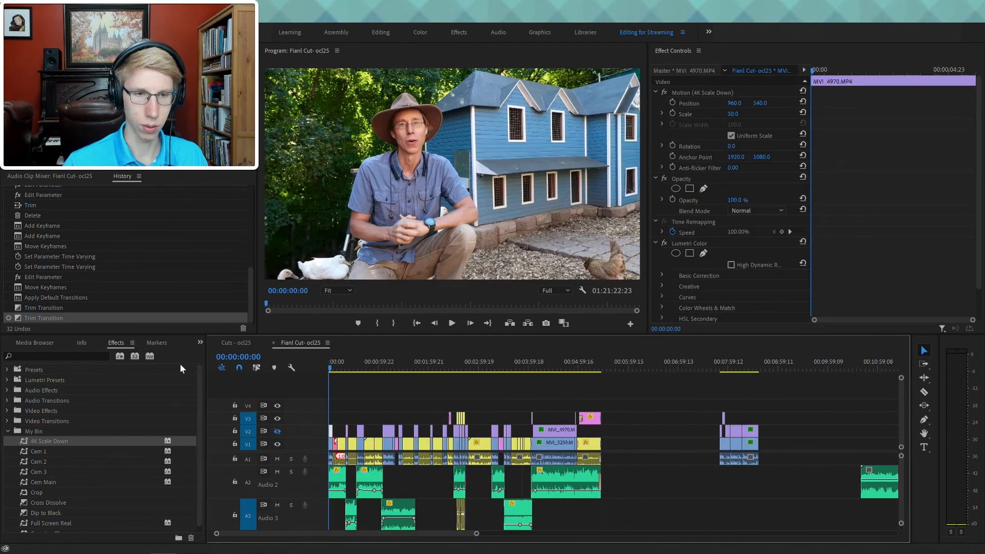
pyautogui.click(360, 368)
pyautogui.press('Home')
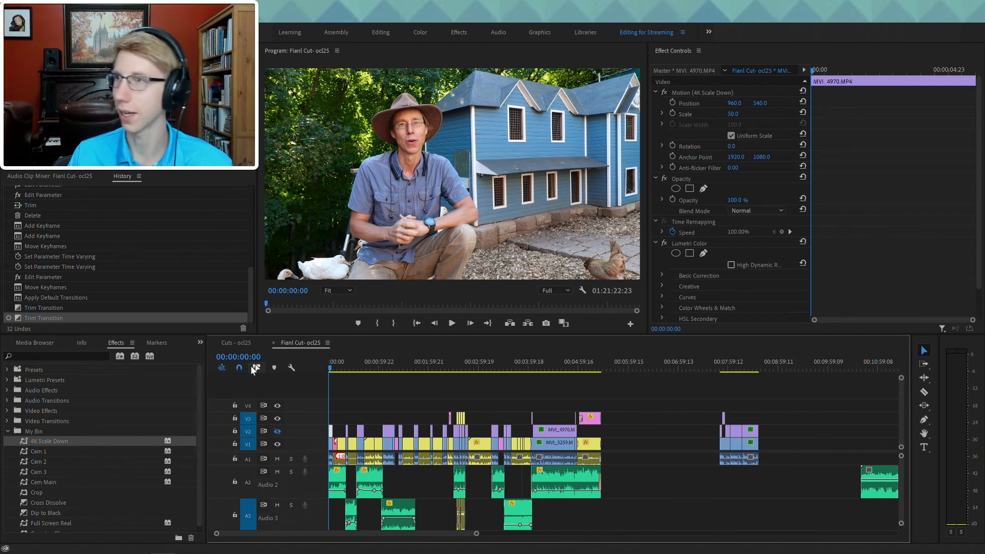
pyautogui.press('space')
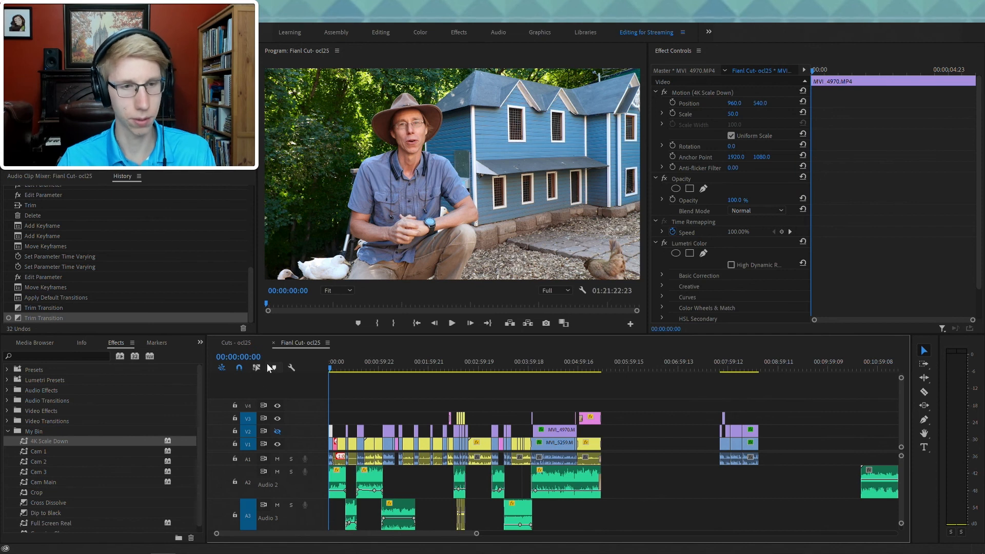
pyautogui.hotkey('ctrl', '`')
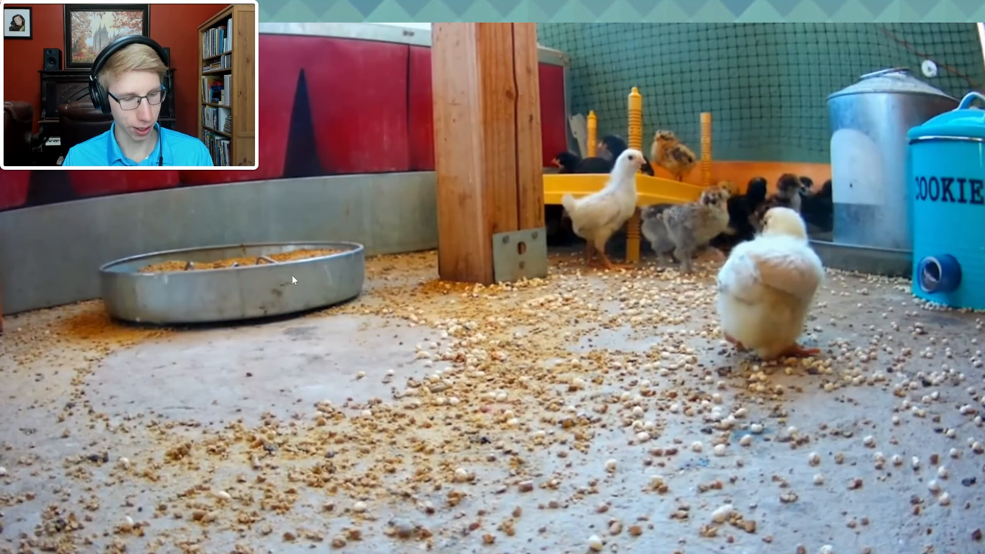
pyautogui.press('Escape')
pyautogui.click(405, 379)
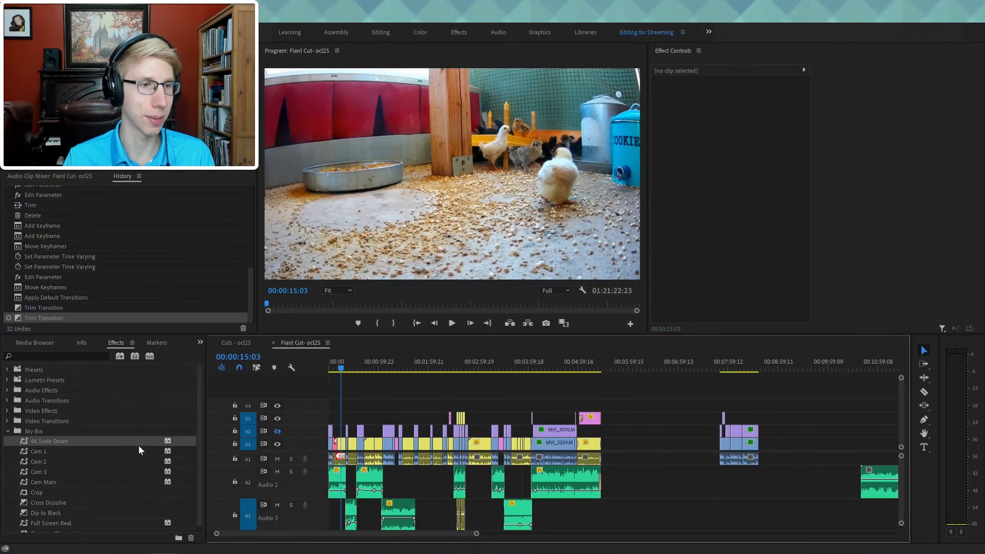
# - Place the Adjustment Layer on V4 from the start of the sequence and trim it to the end of the end screen
pyautogui.click(200, 342)
pyautogui.click(202, 355)
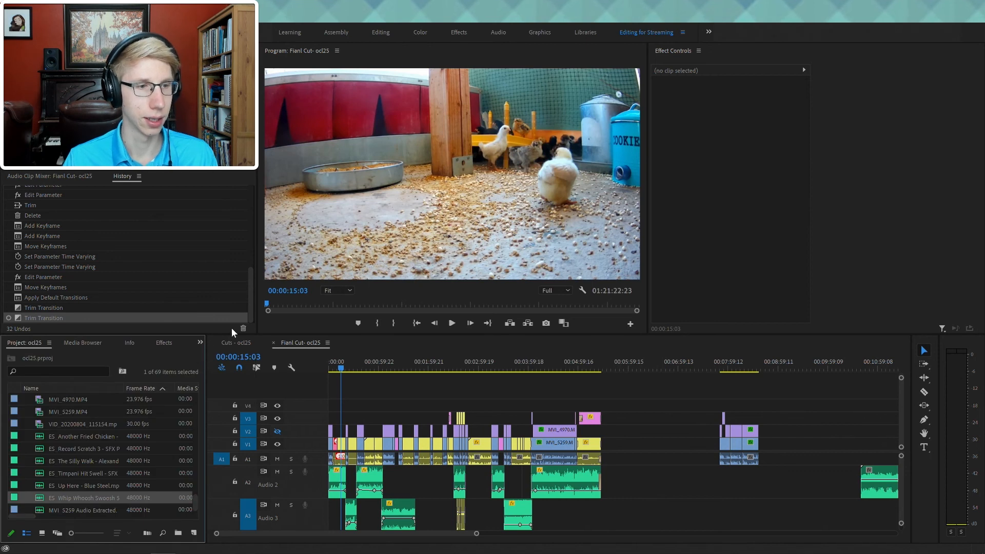
pyautogui.scroll(15, 116, 436)
pyautogui.hotkey('ctrl', 's')
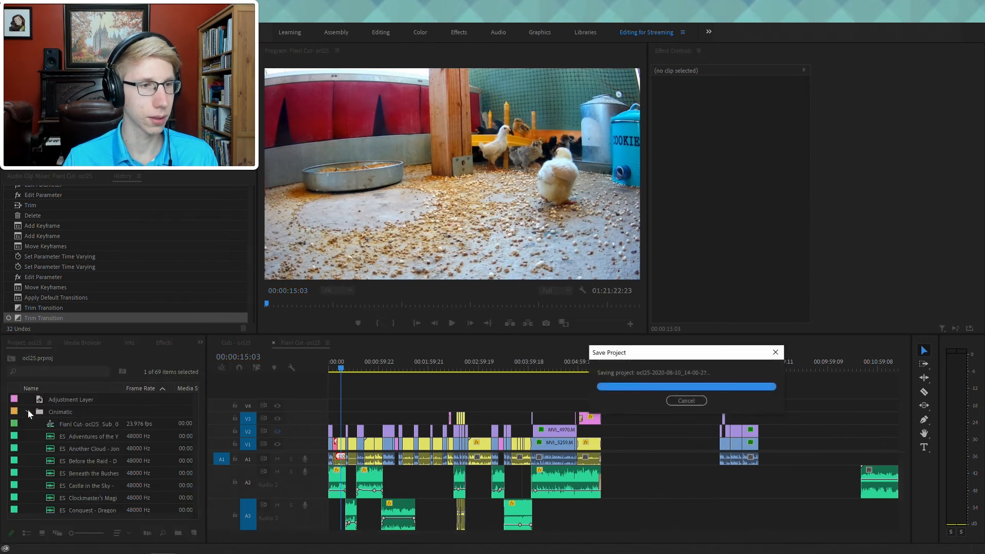
pyautogui.click(28, 412)
pyautogui.moveTo(44, 402); pyautogui.dragTo(602, 415)
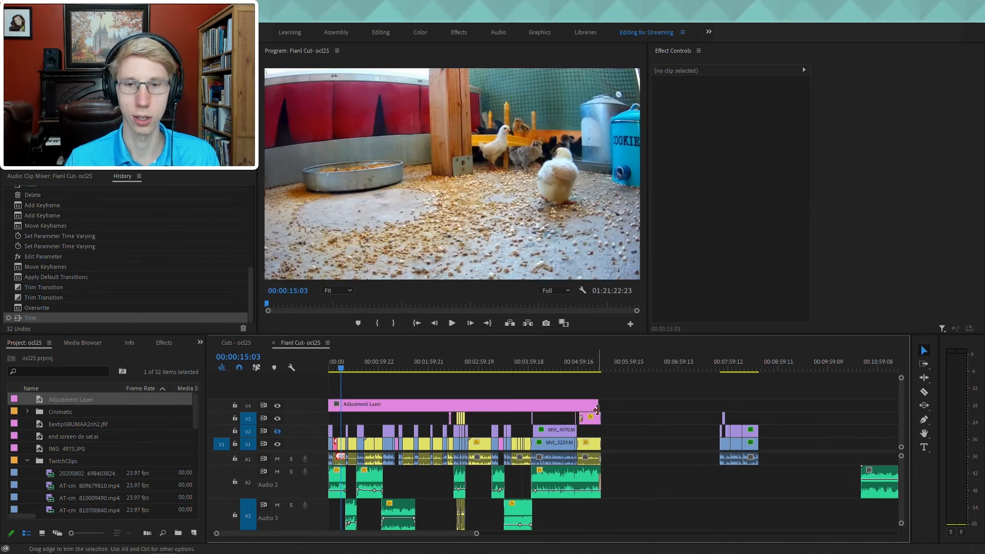
pyautogui.moveTo(604, 410); pyautogui.dragTo(601, 413)
pyautogui.click(590, 414)
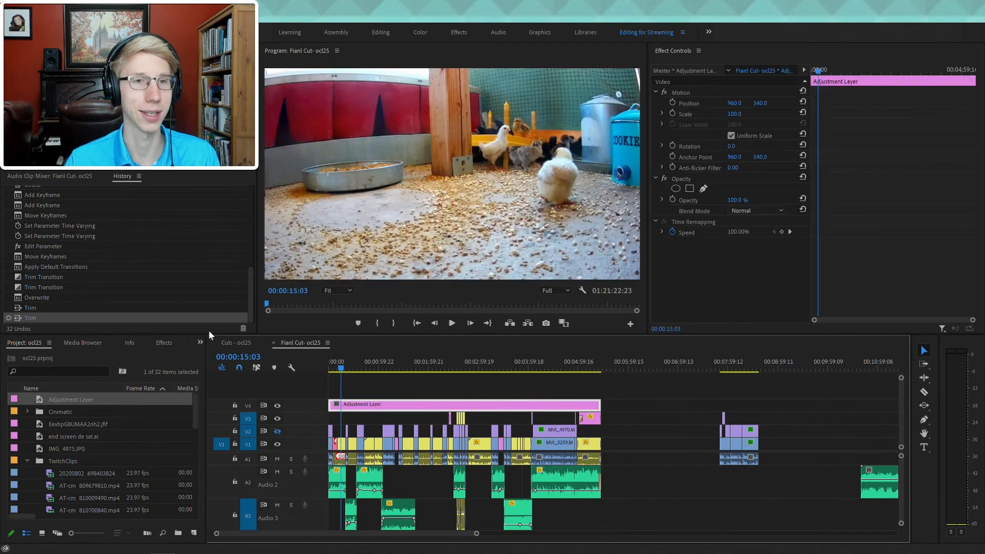
# - Find the Crop video effect and apply it to the Adjustment Layer on V4
pyautogui.click(200, 343)
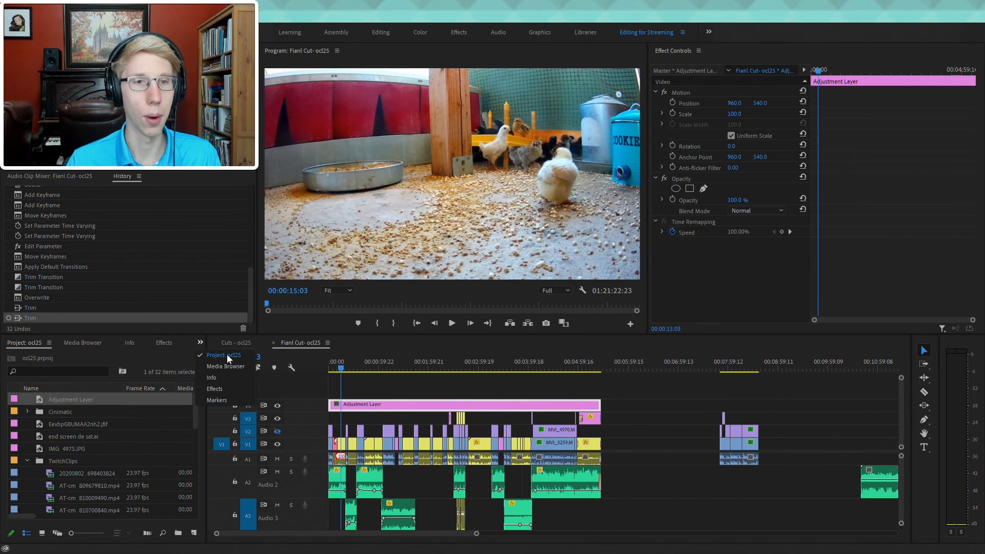
pyautogui.click(362, 378)
pyautogui.click(348, 408)
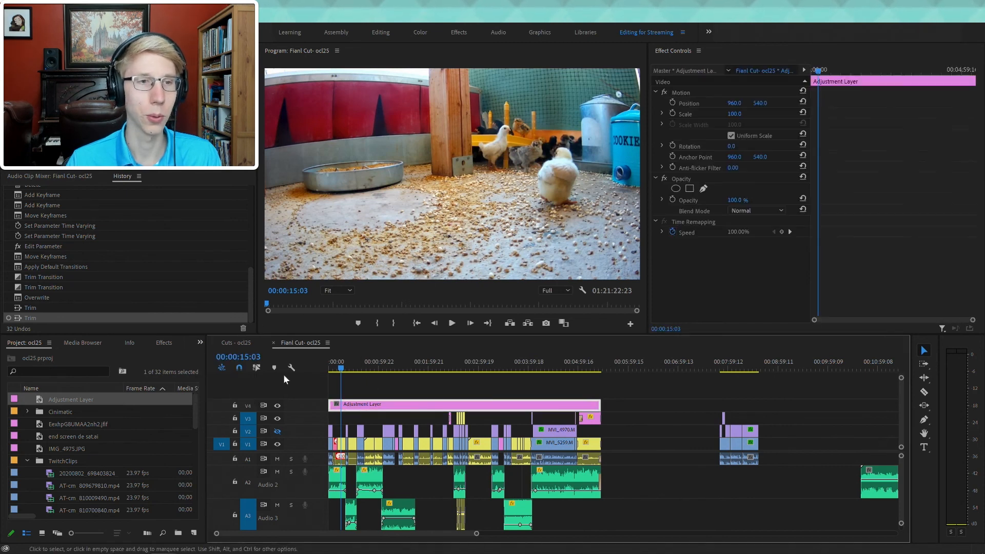
pyautogui.click(201, 342)
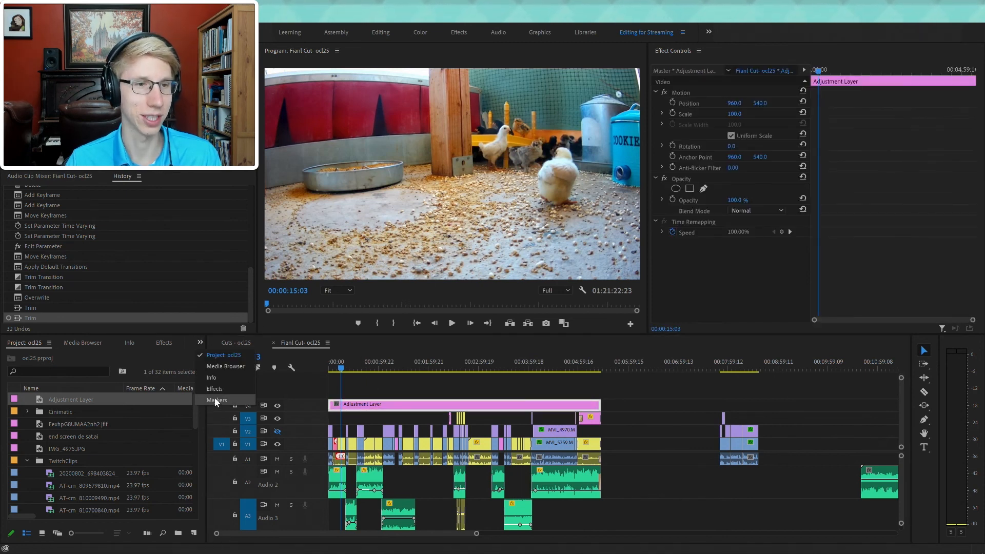
pyautogui.click(216, 400)
pyautogui.click(201, 341)
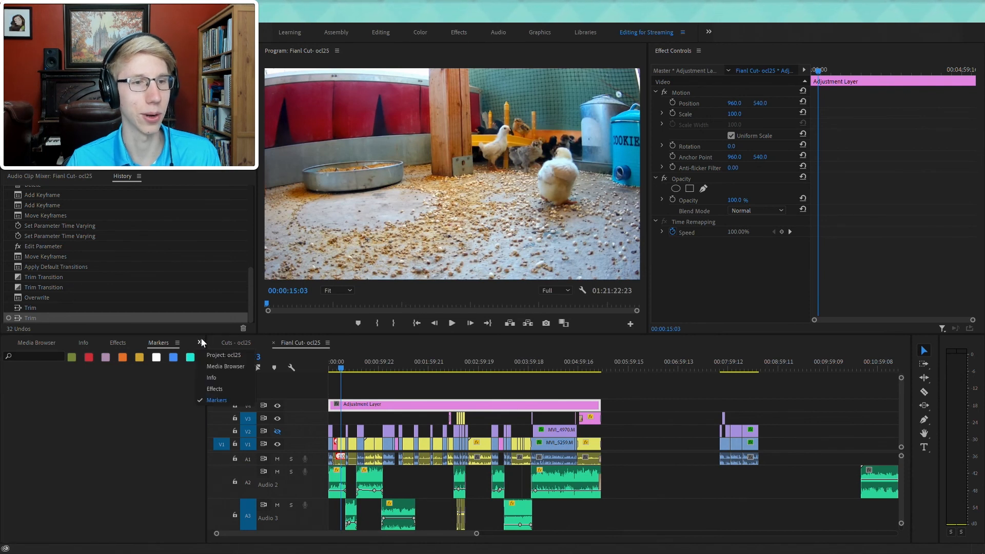
pyautogui.click(215, 389)
pyautogui.write('crop')
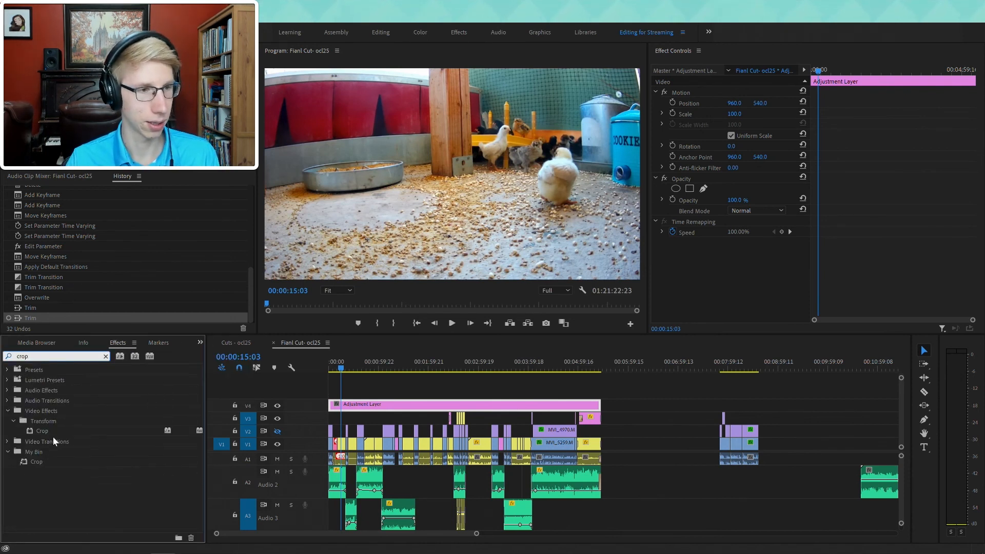
pyautogui.click(45, 432)
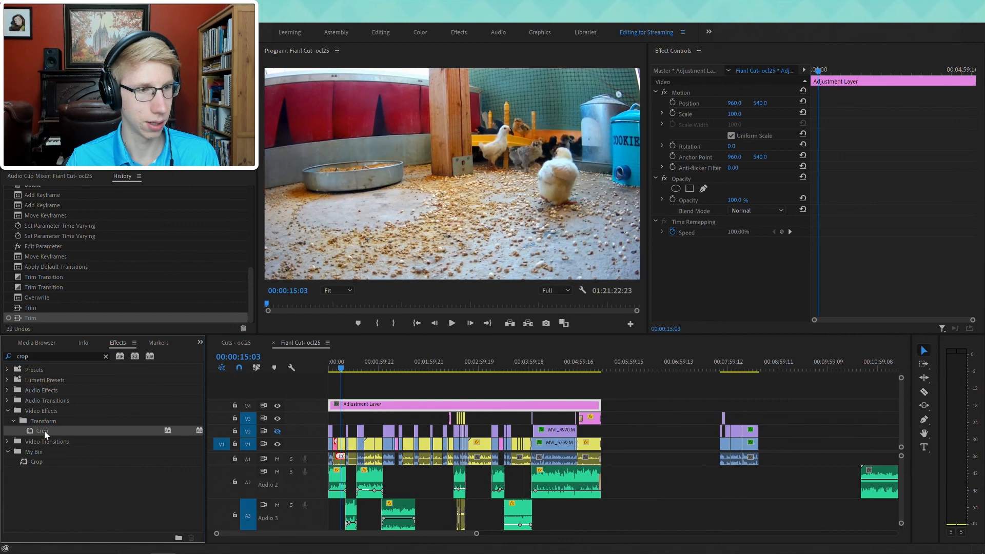
pyautogui.moveTo(402, 419); pyautogui.dragTo(400, 405)
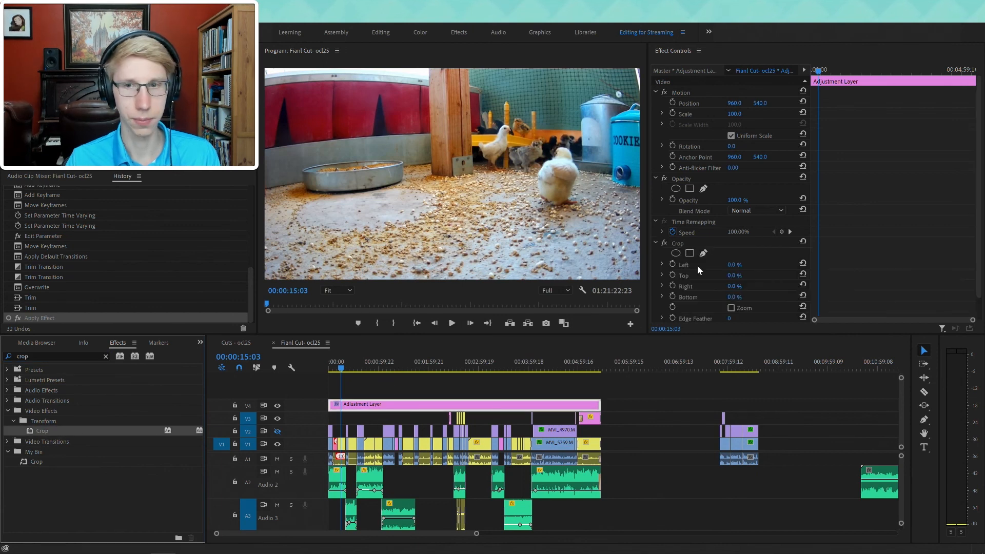
# - Set the adjustment layer's Crop to 12.9% at both Top and Bottom and return to the start of the sequence
pyautogui.click(738, 266)
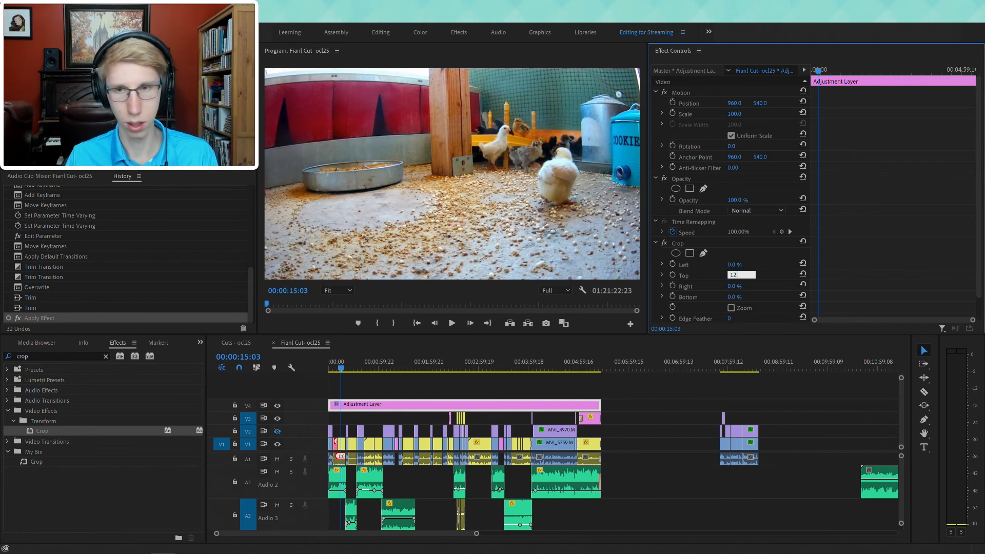
pyautogui.write('12.8')
pyautogui.press('Return')
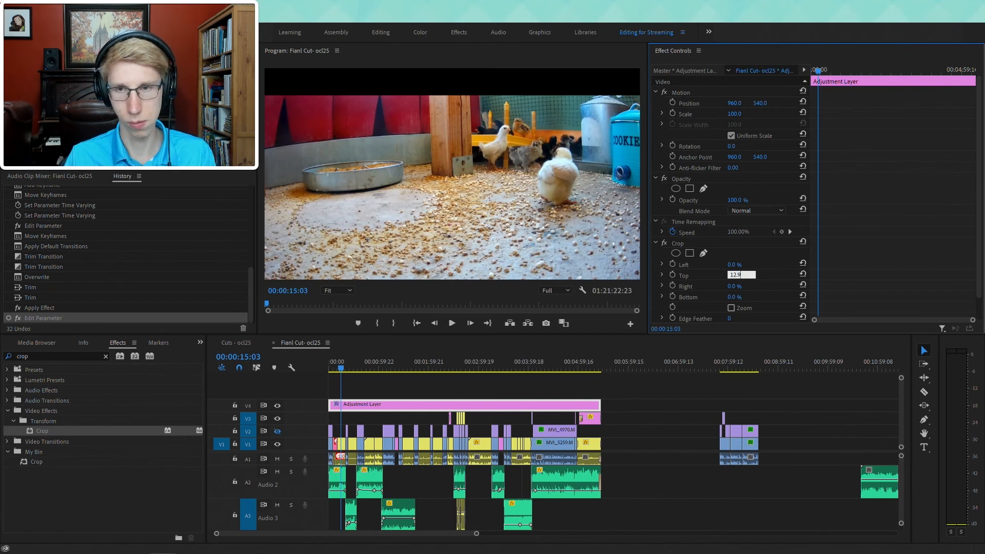
pyautogui.click(741, 297)
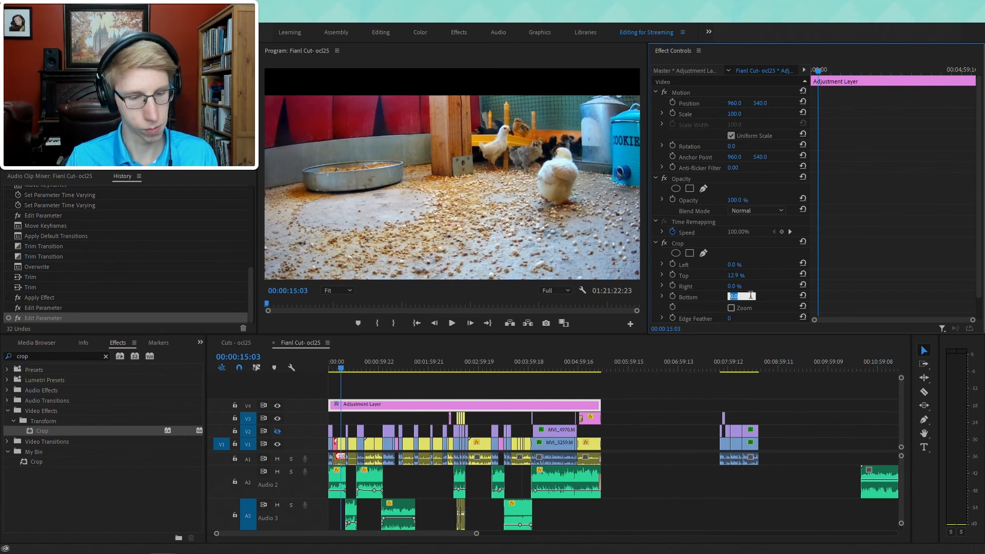
pyautogui.press('Return')
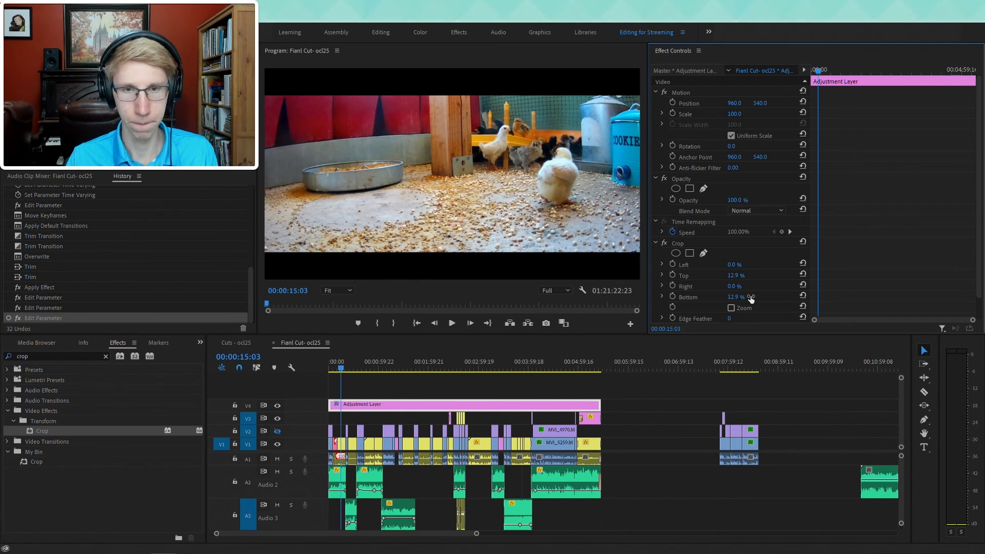
pyautogui.press('Home')
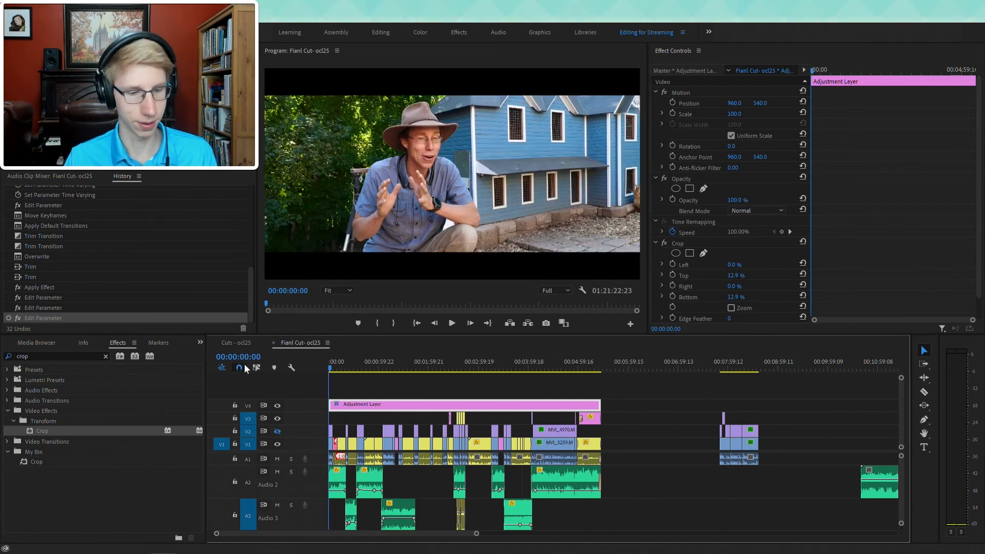
# - Split the Adjustment Layer on V4 at the starts of the MVI_4970.MP4 clips at about 00:00:34 and 00:01:05
pyautogui.press('3')
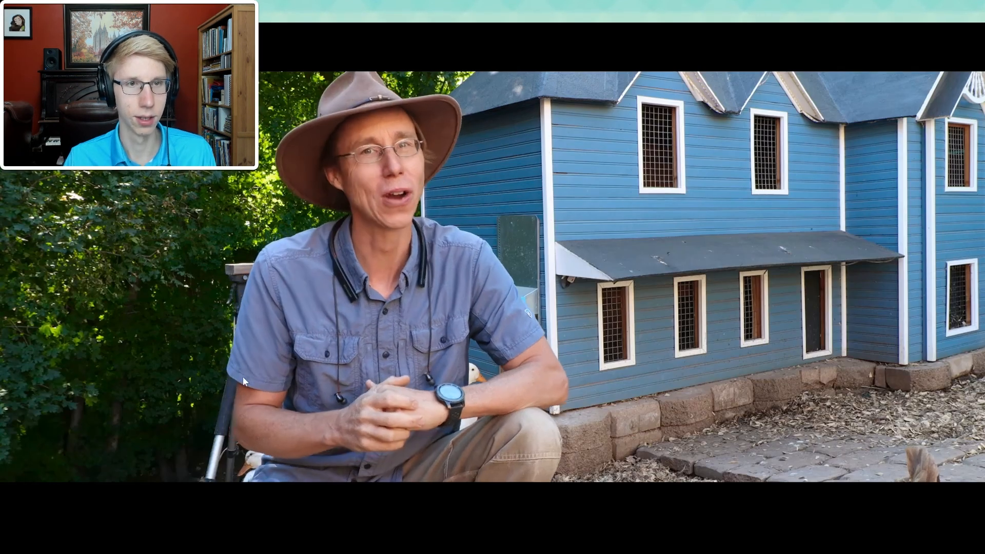
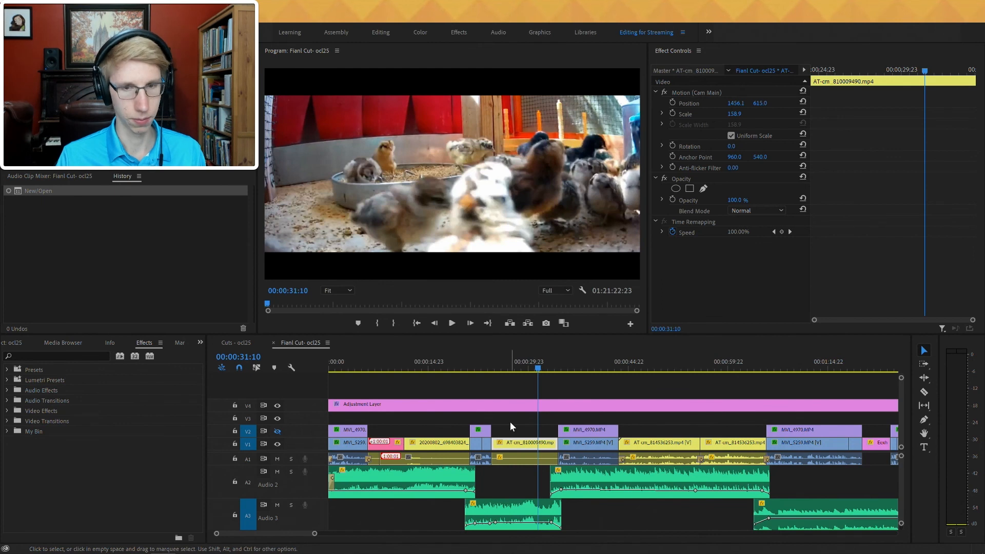
pyautogui.press('space')
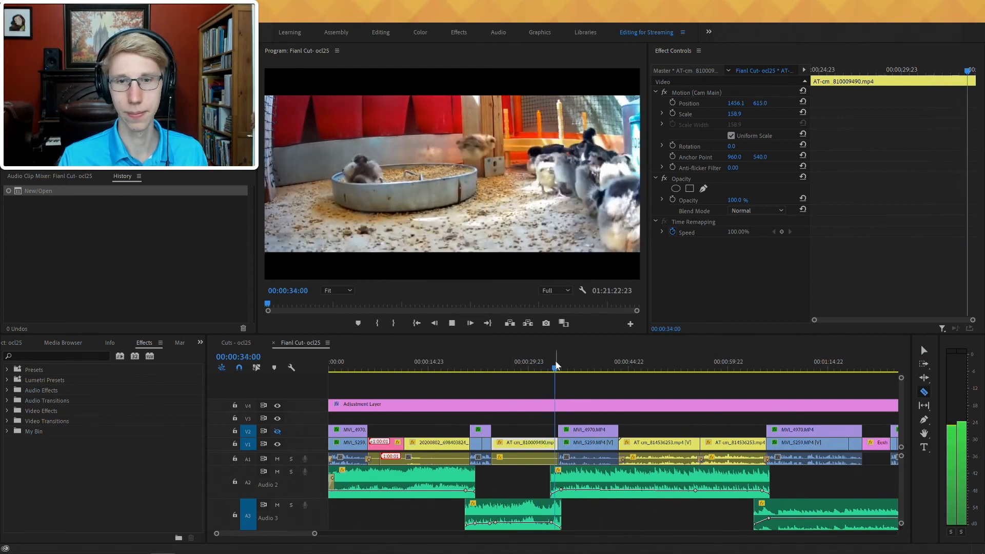
pyautogui.keyDown('shift'); pyautogui.click(560, 405); pyautogui.keyUp('shift')
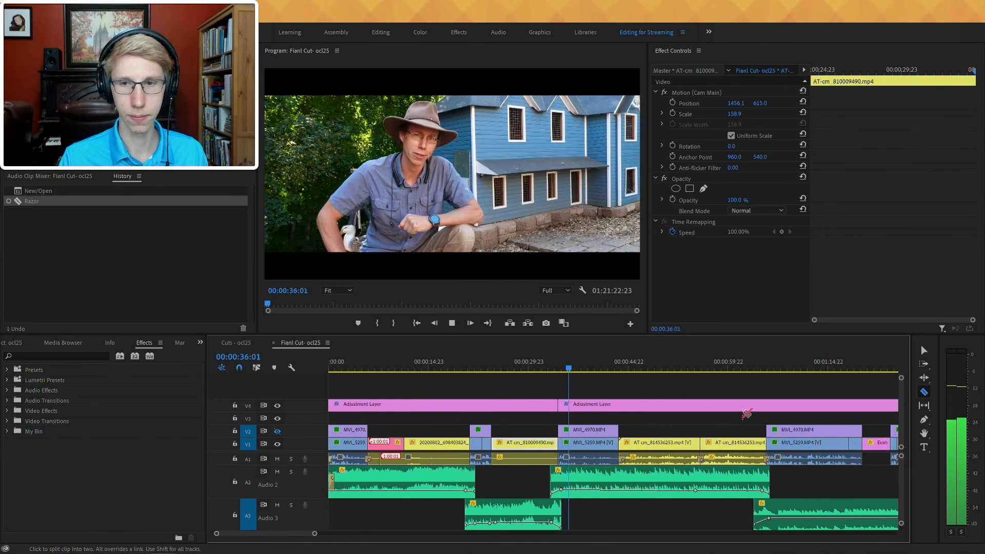
pyautogui.keyDown('shift'); pyautogui.click(769, 405); pyautogui.keyUp('shift')
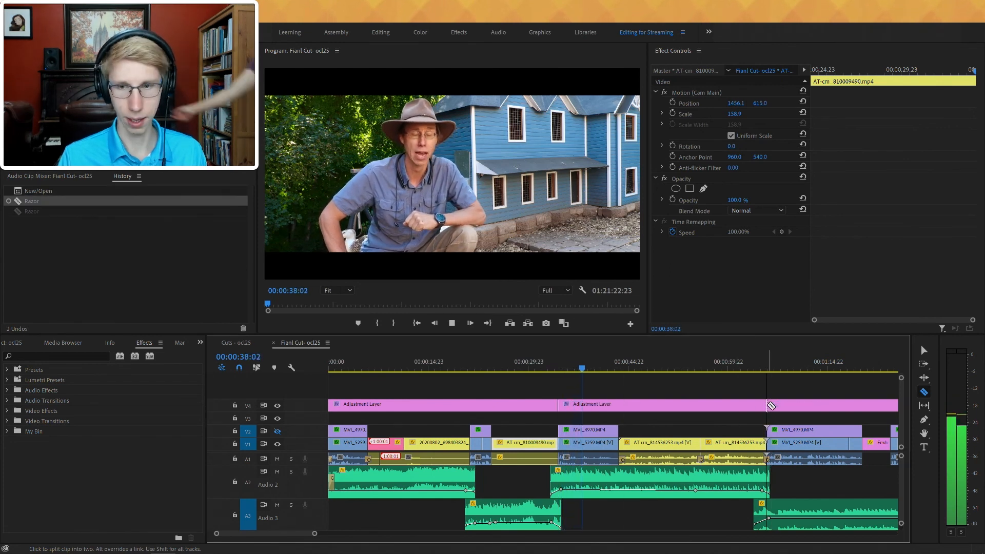
pyautogui.press('space')
# - Delete the first Adjustment Layer segment on V4, from the sequence start to the first cut
pyautogui.press('v')
pyautogui.click(537, 409)
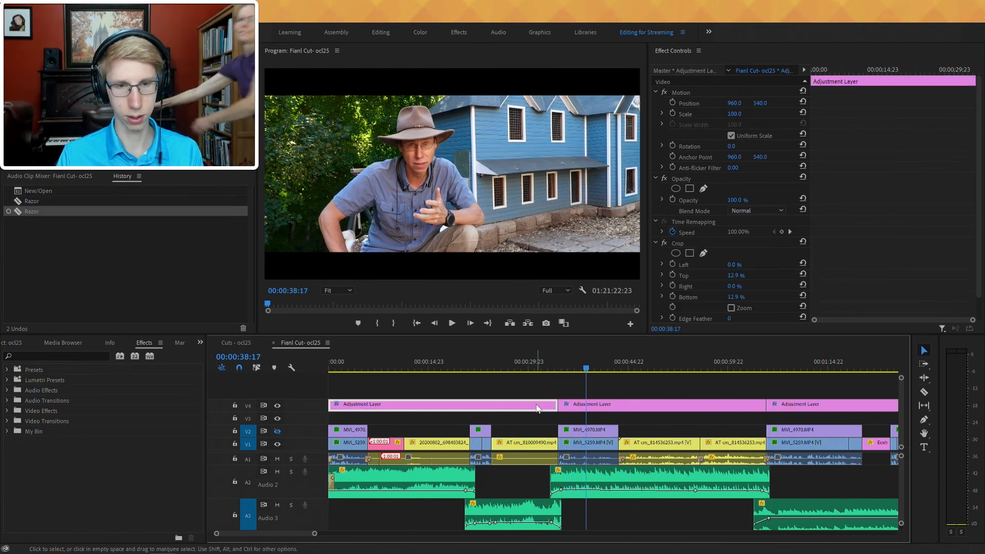
pyautogui.press('Delete')
# - Play from 00:00:32:06 to about 00:00:36:11 to review the change from full frame to letterbox bars
pyautogui.click(545, 369)
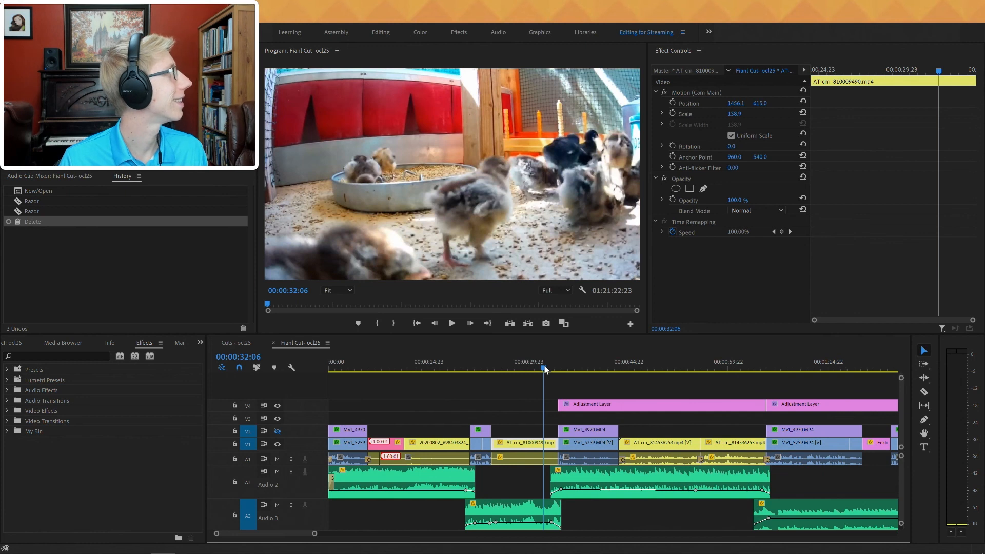
pyautogui.press('space')
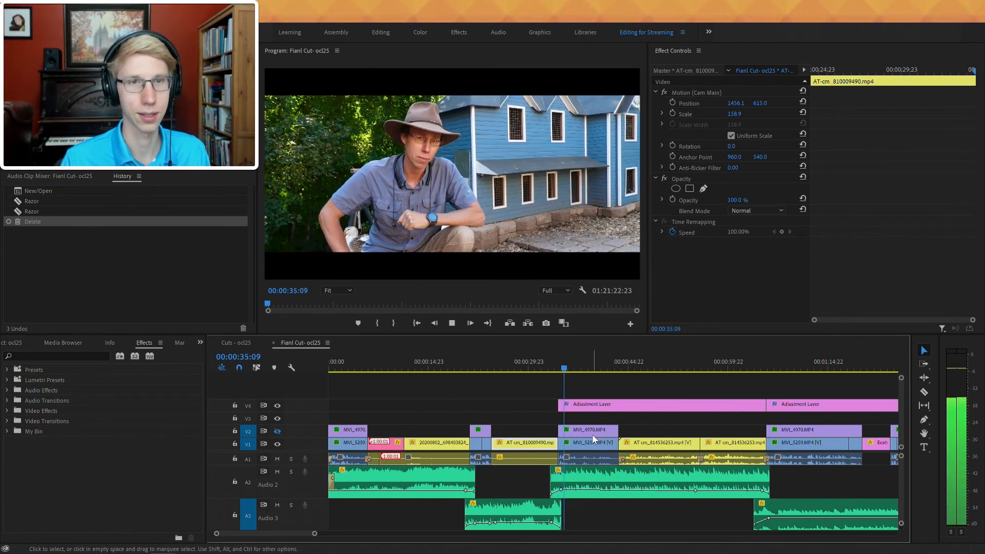
pyautogui.press('space')
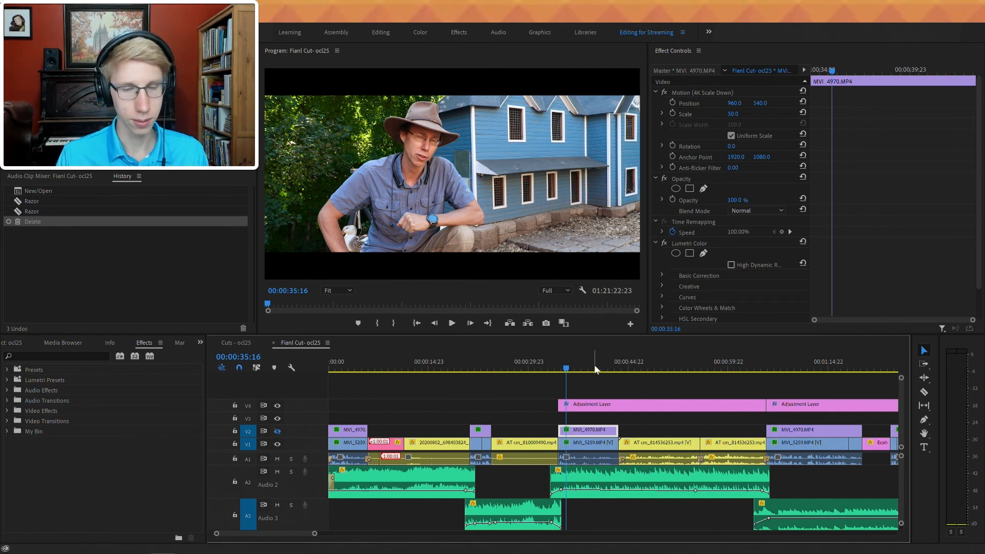
pyautogui.moveTo(566, 371)
pyautogui.mouseDown()
pyautogui.moveTo(620, 370)
pyautogui.moveTo(544, 381)
pyautogui.moveTo(567, 372)
pyautogui.moveTo(556, 371)
pyautogui.moveTo(571, 376)
pyautogui.mouseUp()
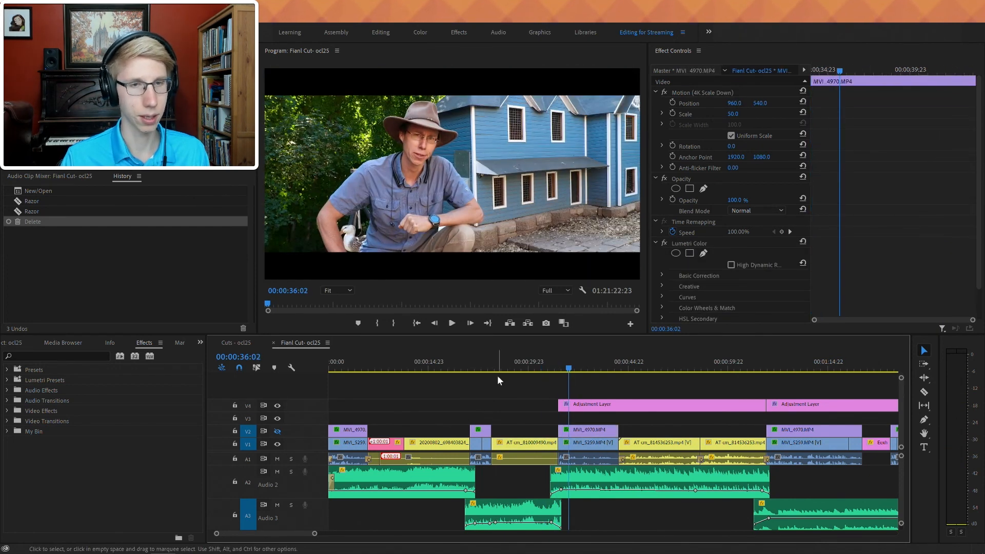
pyautogui.press('space')
pyautogui.press('space')
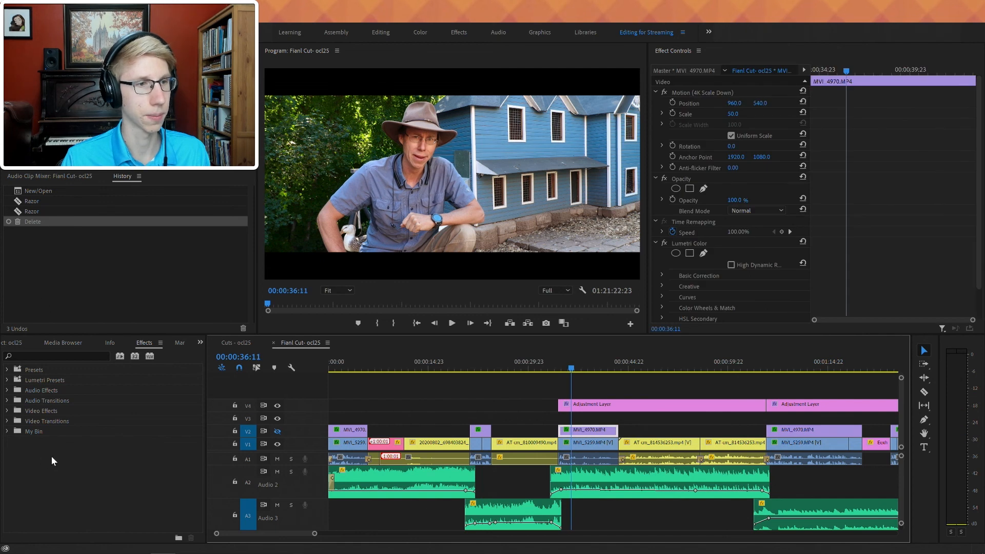
# - Create a new adjustment layer and place it on V3, trimmed to match the middle Adjustment Layer segment on V4
pyautogui.click(60, 451)
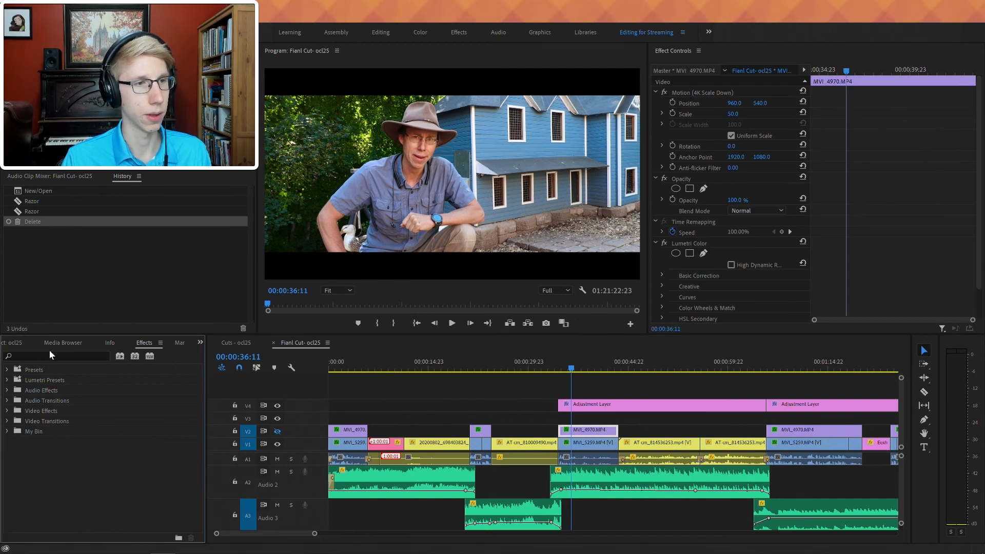
pyautogui.click(16, 343)
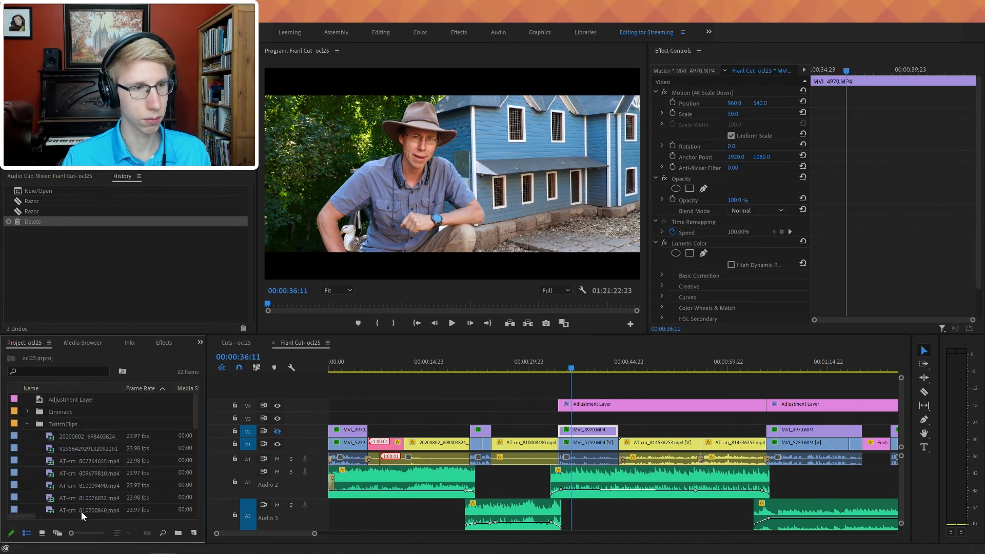
pyautogui.click(194, 534)
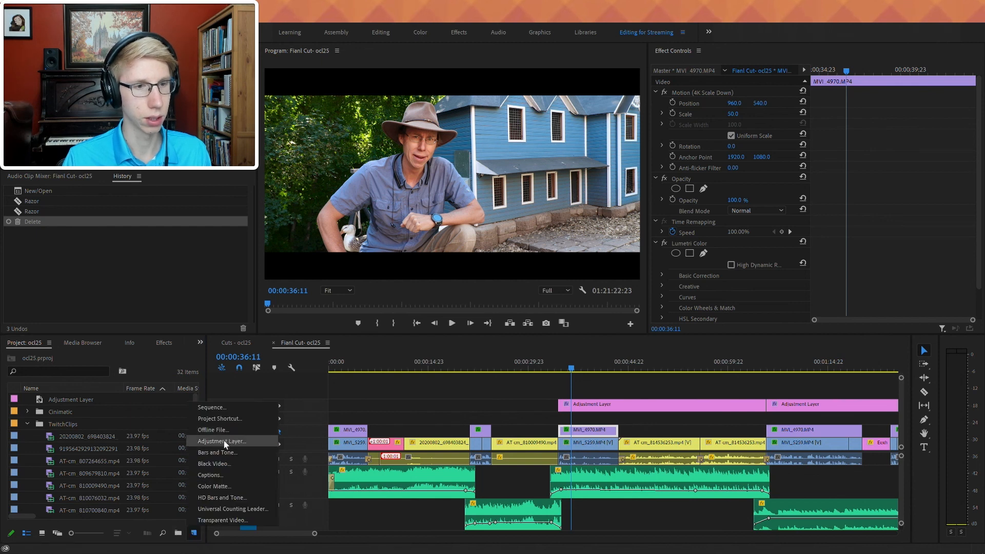
pyautogui.click(221, 441)
pyautogui.click(510, 318)
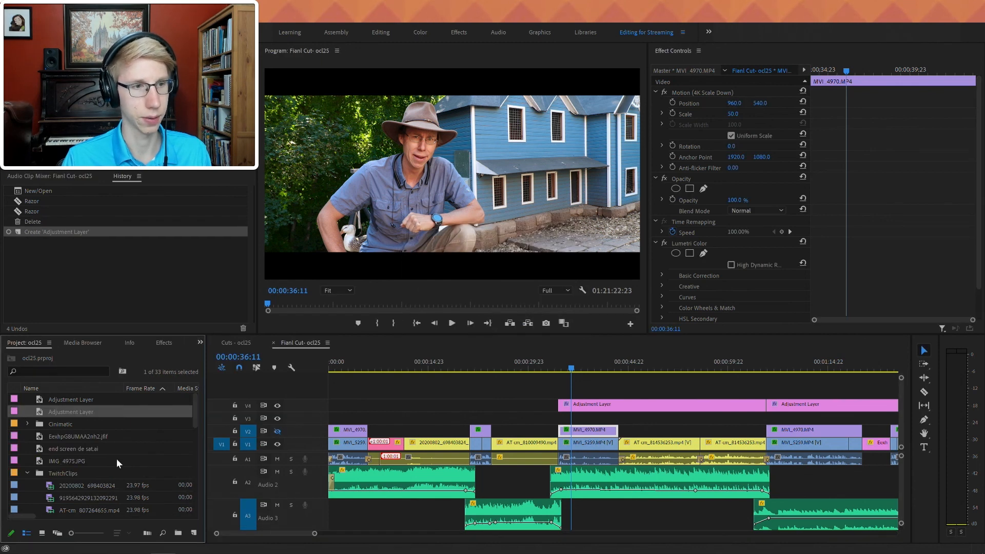
pyautogui.moveTo(85, 411); pyautogui.dragTo(452, 428)
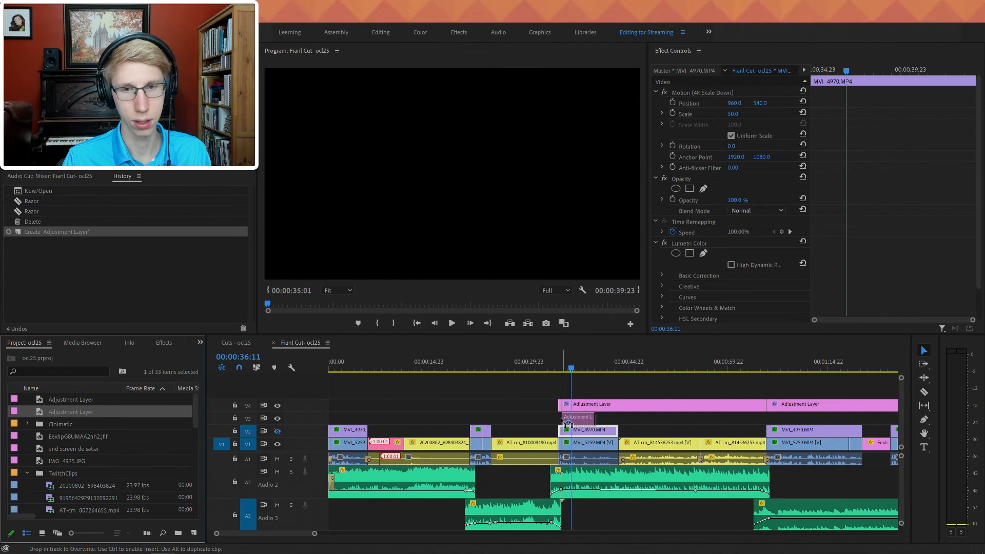
pyautogui.moveTo(566, 425); pyautogui.dragTo(764, 417)
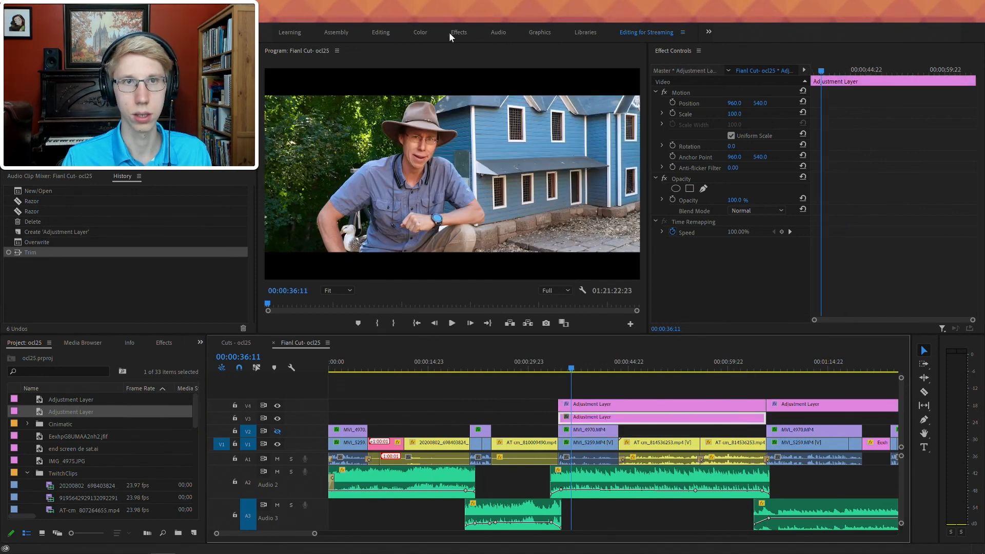
# - Lower the V3 adjustment layer's Lumetri Color saturation to 87.6 and play back the graded clip
pyautogui.click(421, 33)
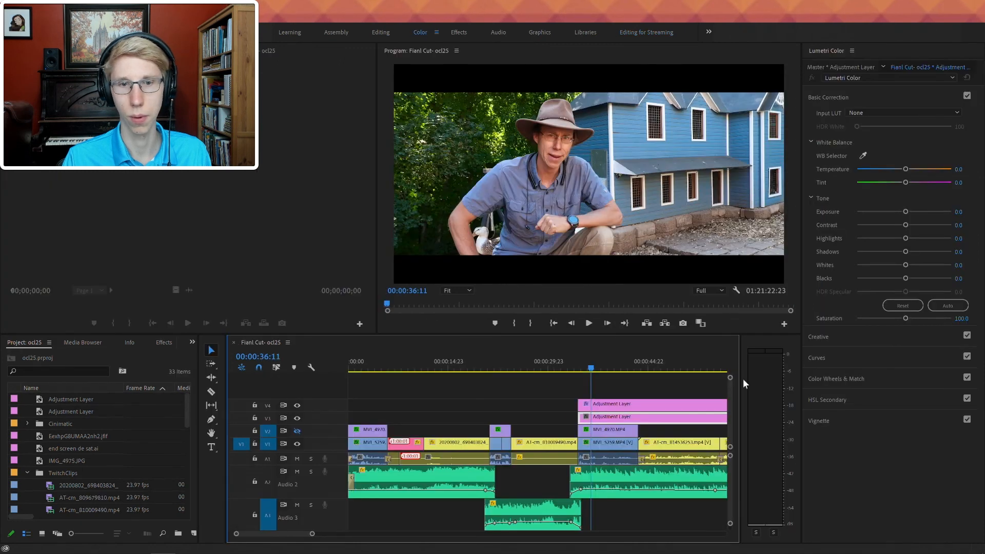
pyautogui.moveTo(900, 319); pyautogui.dragTo(891, 321)
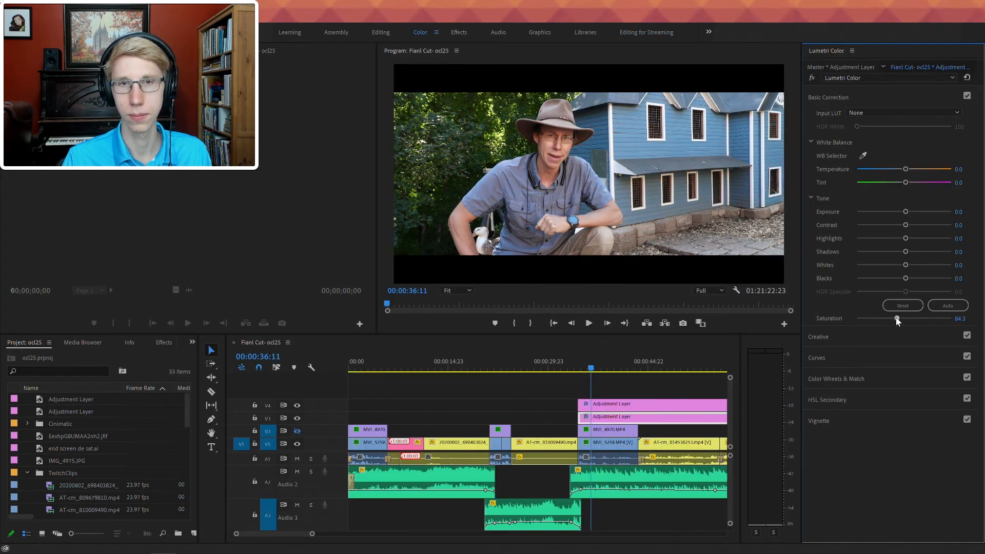
pyautogui.moveTo(893, 322)
pyautogui.mouseDown()
pyautogui.moveTo(794, 321)
pyautogui.moveTo(898, 318)
pyautogui.mouseUp()
pyautogui.click(615, 336)
pyautogui.scroll(-3, 596, 381)
pyautogui.scroll(-5, 596, 377)
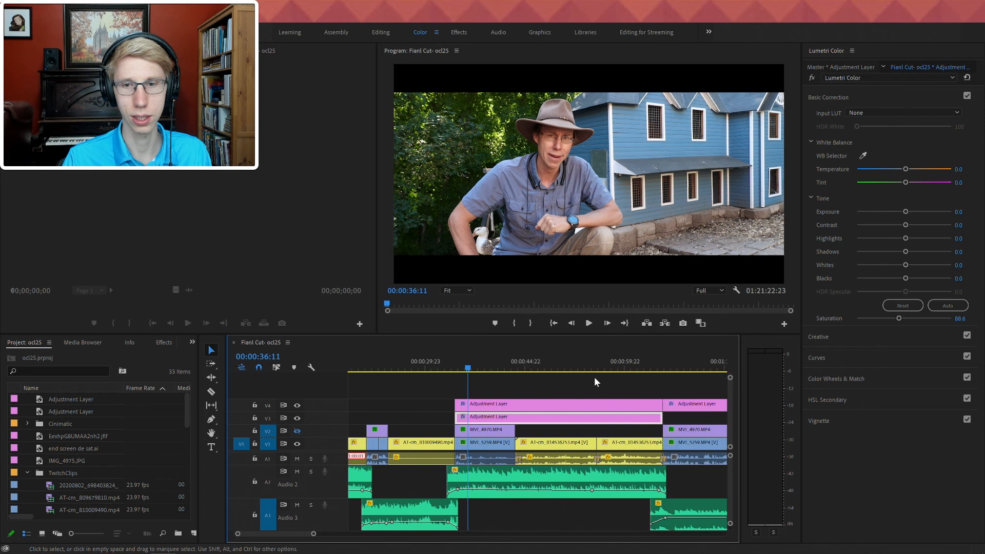
pyautogui.moveTo(899, 318); pyautogui.dragTo(898, 319)
pyautogui.press('space')
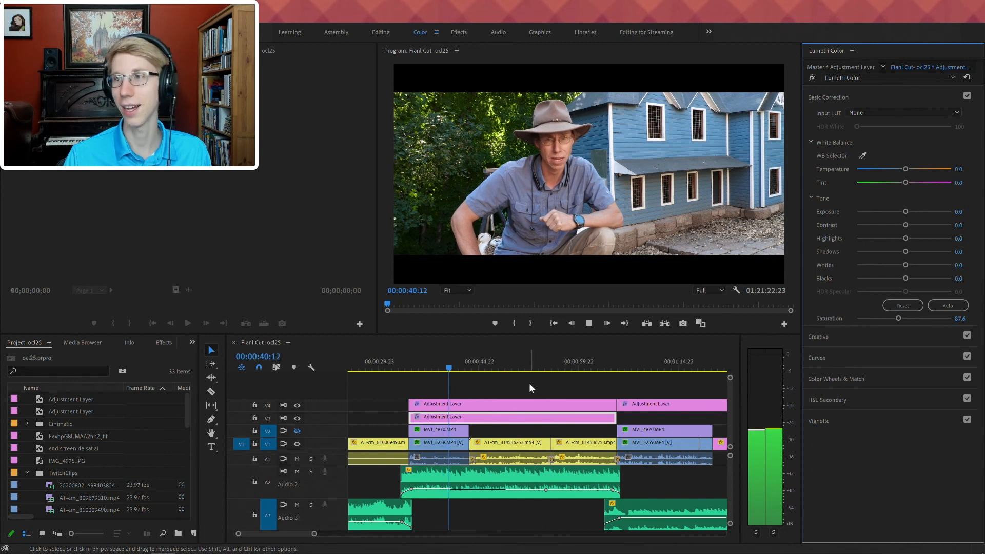
# - Return to the Editing for Streaming workspace, split the V4 Adjustment Layer at the first AT-cm_814536253.mp4 clip's start, and select the following segment
pyautogui.scroll(-6, 509, 377)
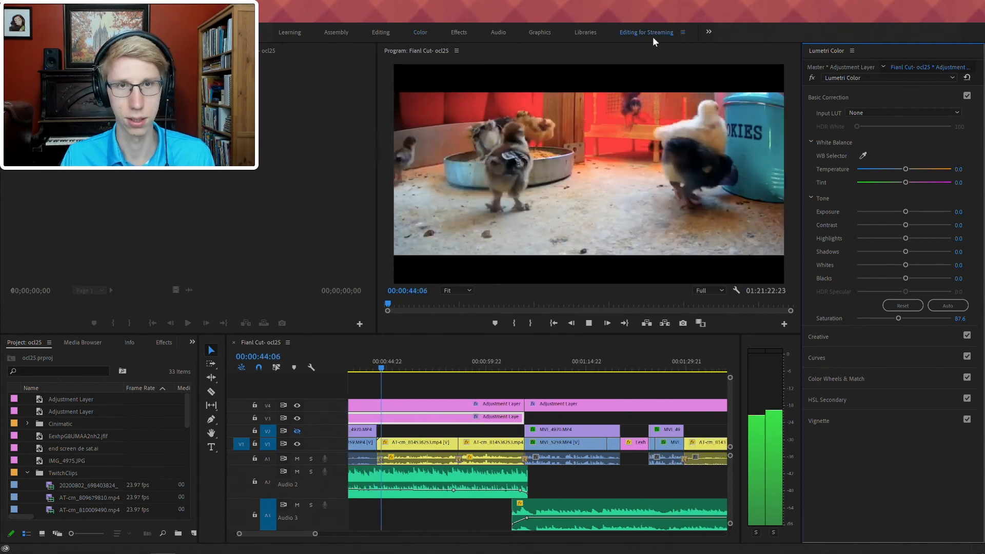
pyautogui.click(653, 33)
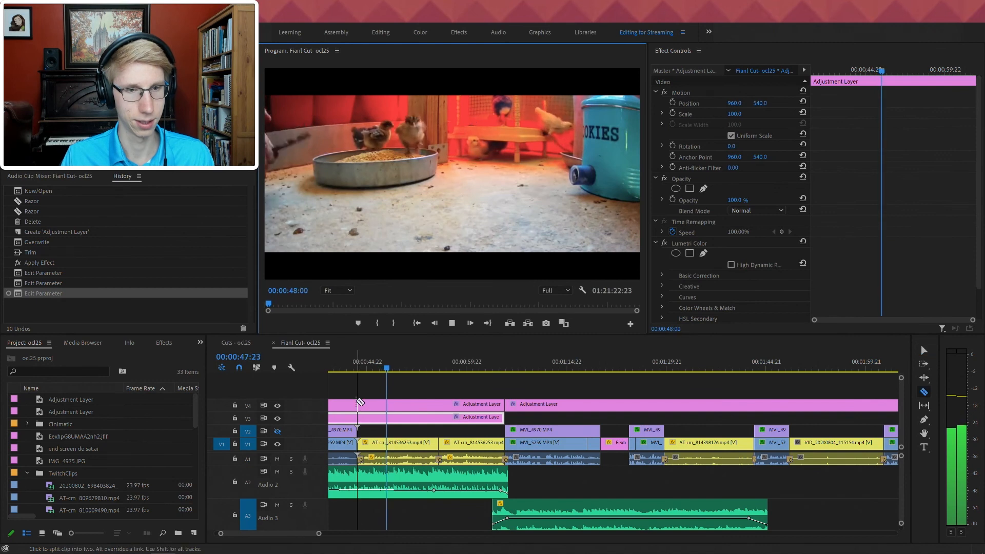
pyautogui.click(358, 405)
pyautogui.press('v')
pyautogui.click(371, 405)
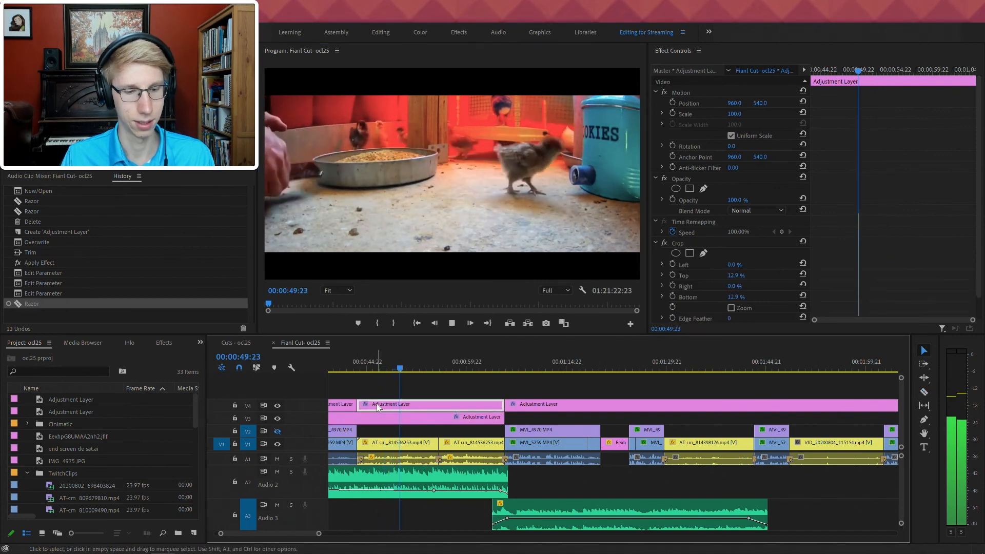
# - Watch the letterboxed chick and interview footage full screen up to about 00:01:07:12
pyautogui.hotkey('ctrl', '`')
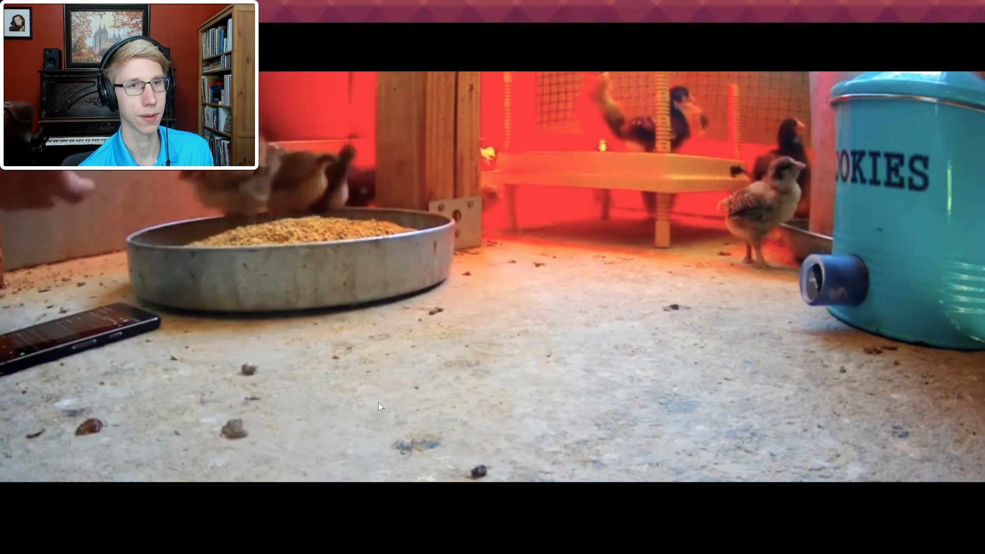
pyautogui.hotkey('ctrl', '`')
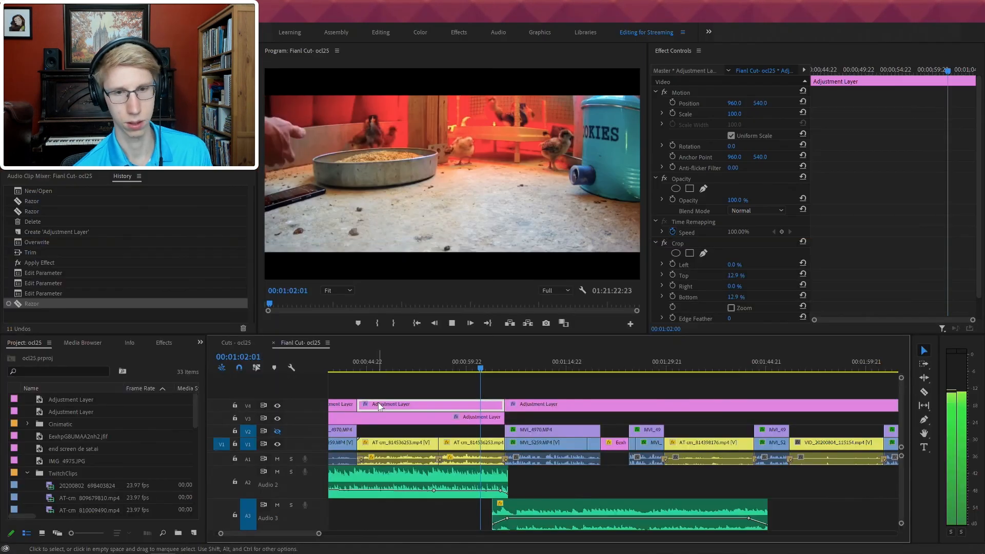
pyautogui.hotkey('ctrl', '`')
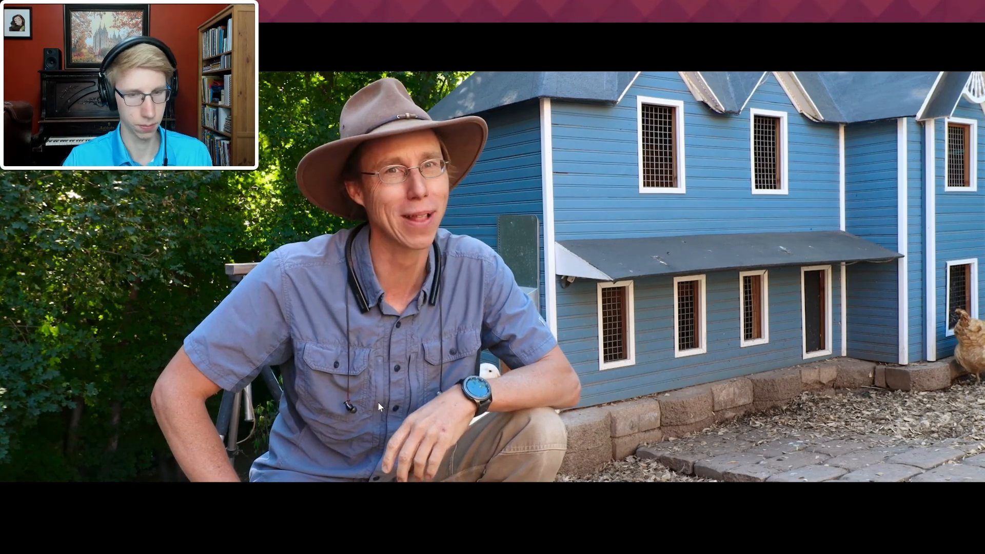
pyautogui.hotkey('ctrl', '`')
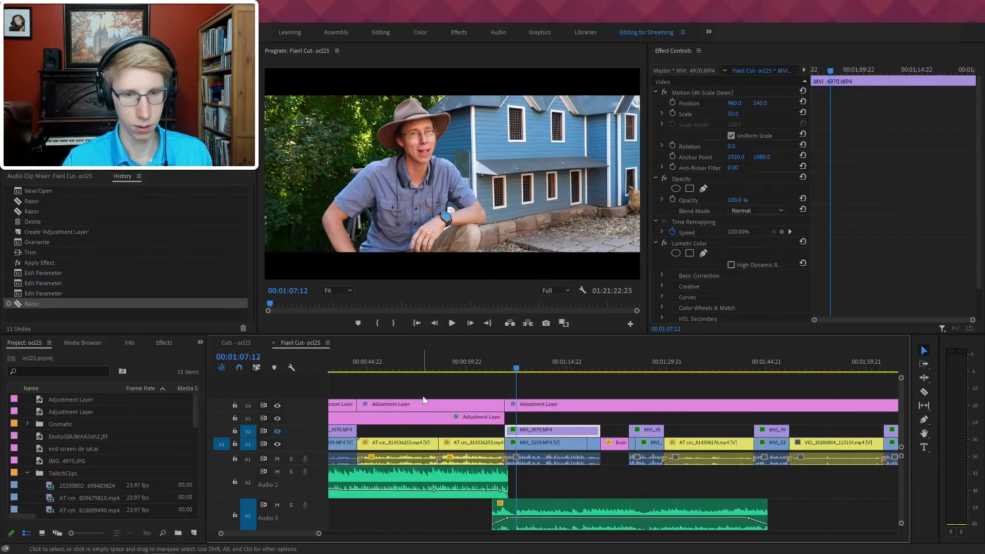
# - Trim the start of the A3 music clip to the interview cut and add volume keyframes for a fade-in starting at about -21.3 dB
pyautogui.click(533, 507)
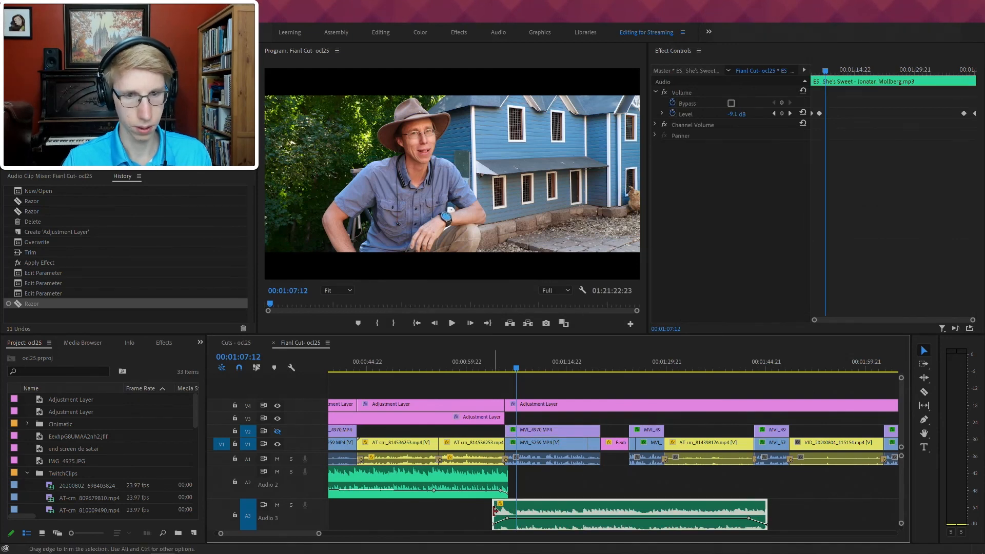
pyautogui.moveTo(507, 512); pyautogui.dragTo(508, 512)
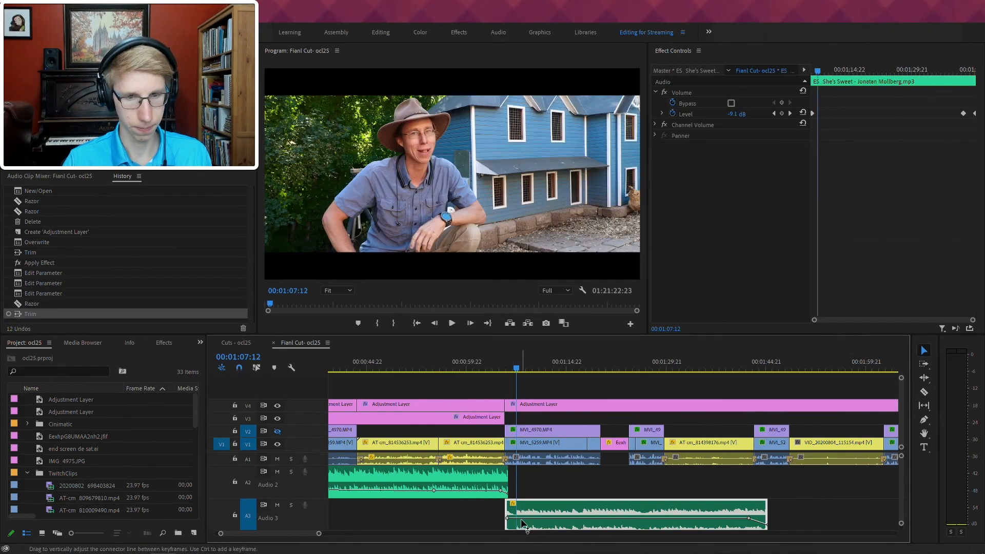
pyautogui.click(518, 519)
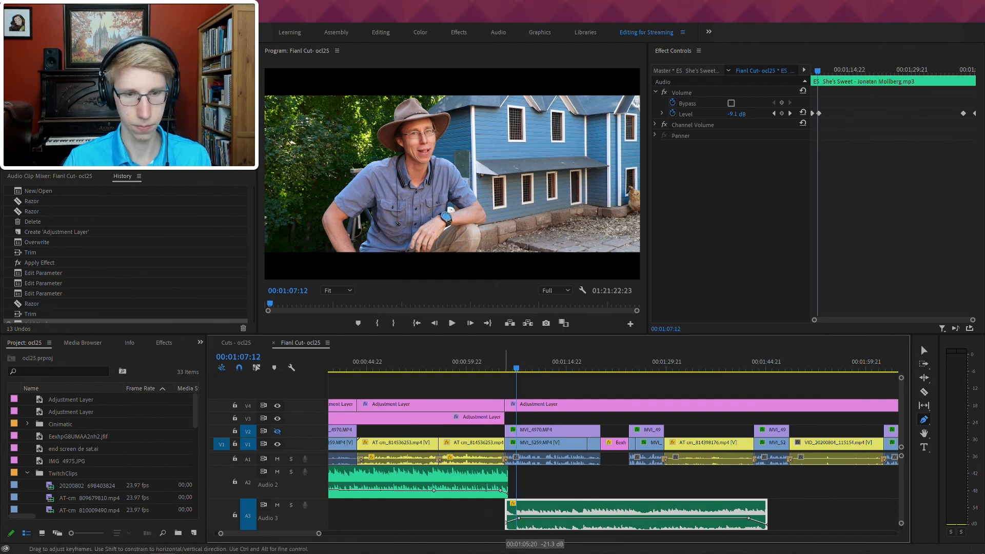
pyautogui.click(507, 523)
# - Play from about 00:01:04 to 00:02:00:05, partly full screen, to review the music transition and the following footage
pyautogui.click(497, 369)
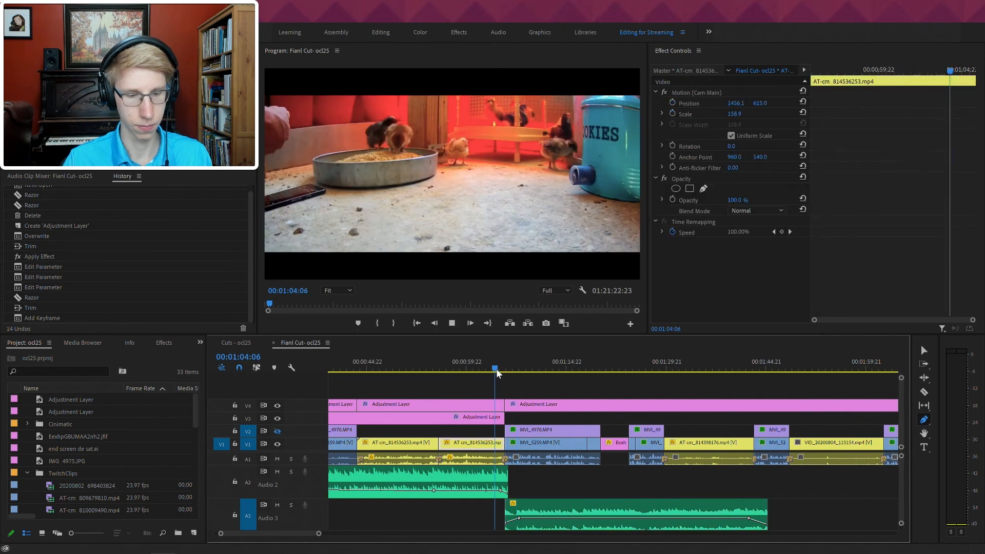
pyautogui.press('space')
pyautogui.press('=')
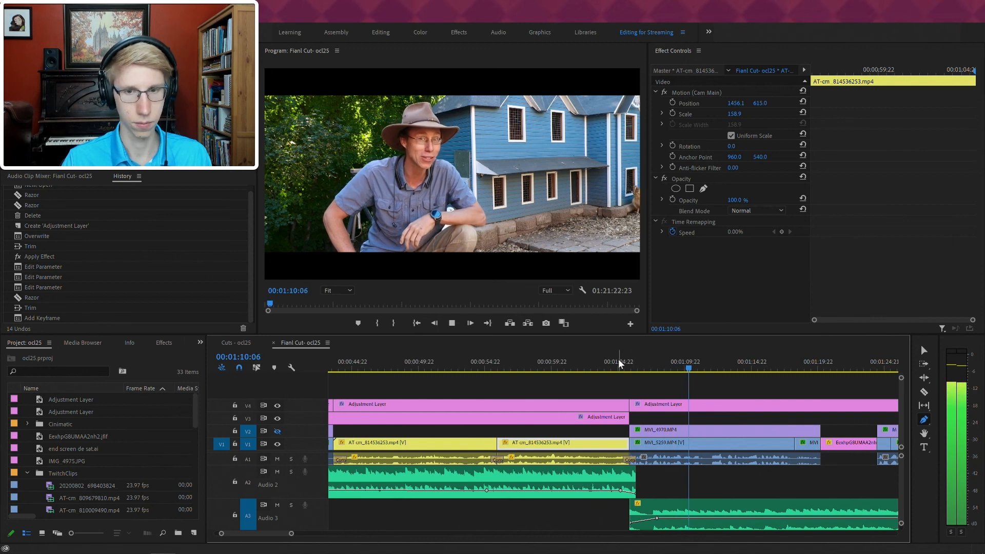
pyautogui.hotkey('ctrl', '`')
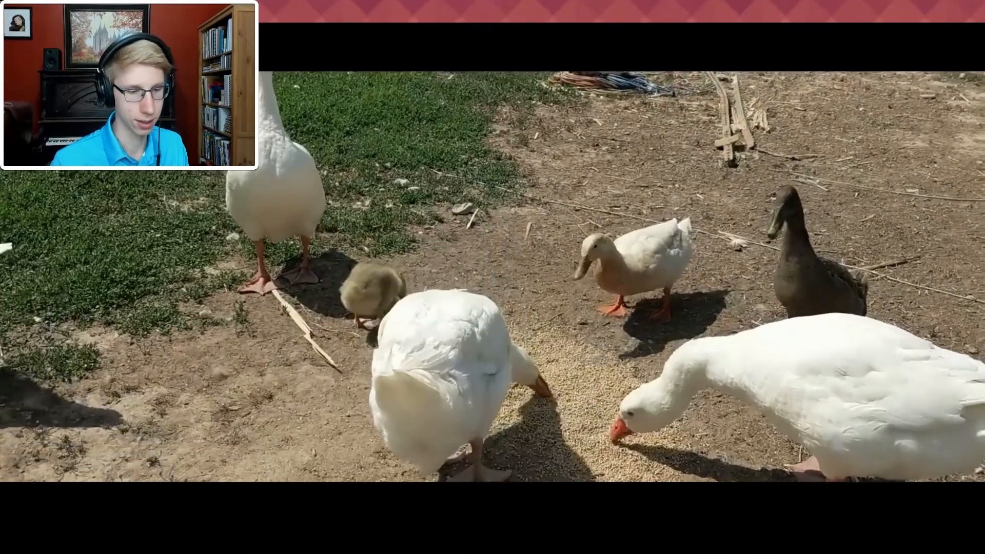
pyautogui.press('Escape')
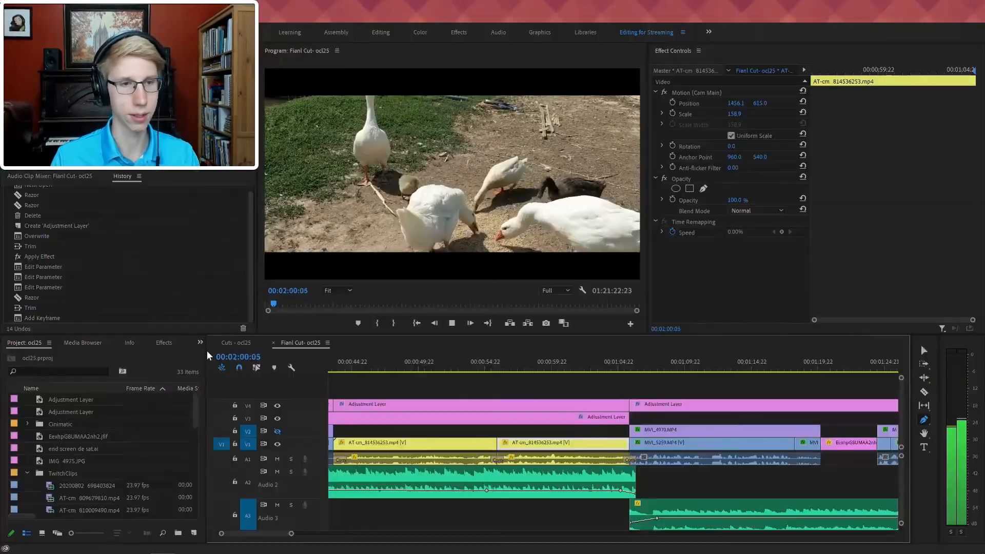
# - Switch the V4 track output off and on repeatedly during playback up to about 00:02:46 to compare the footage with and without letterbox bars
pyautogui.click(277, 405)
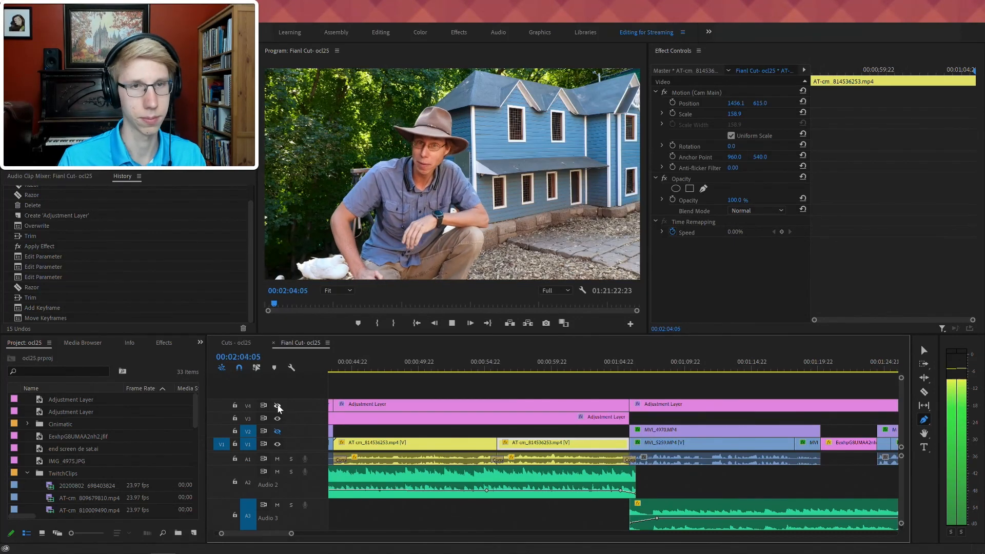
pyautogui.click(277, 406)
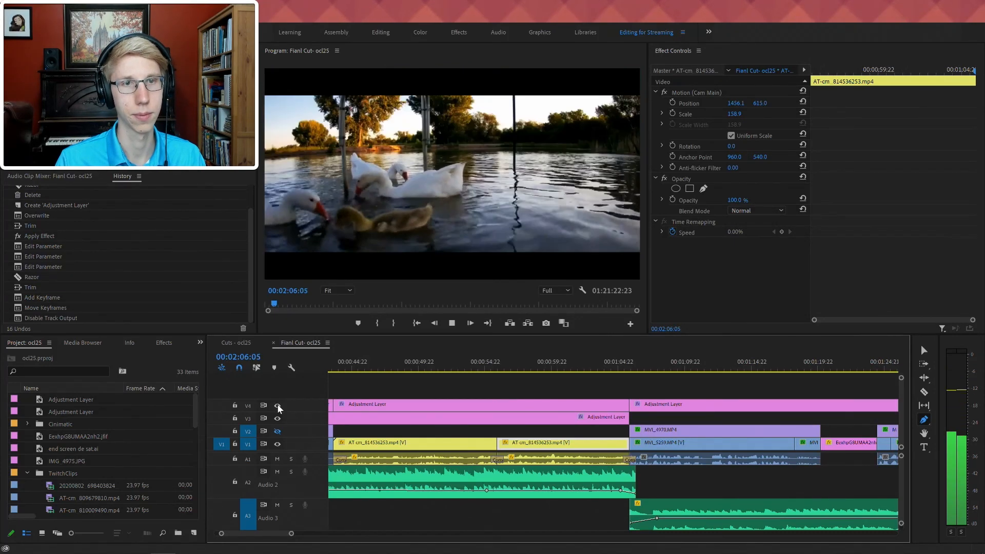
pyautogui.click(278, 405)
pyautogui.click(278, 405)
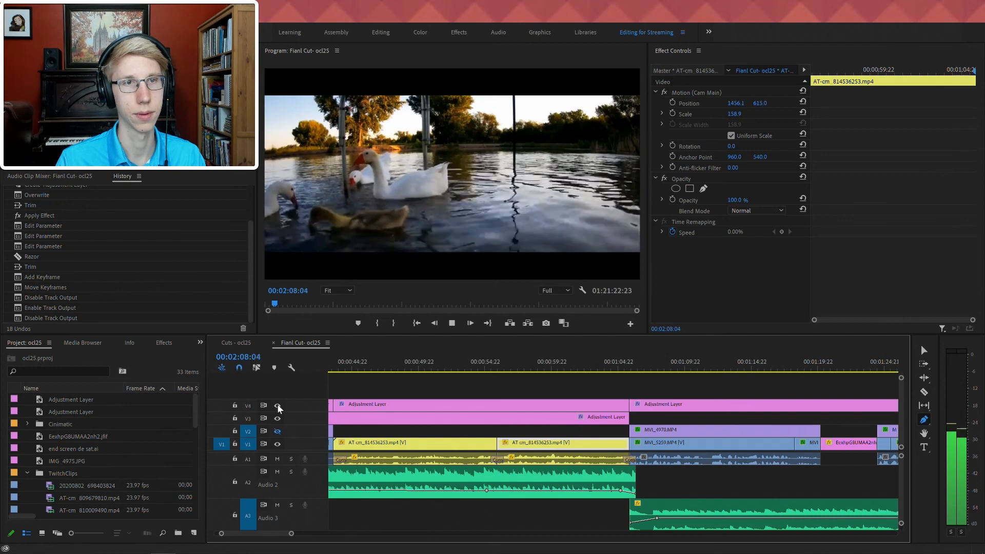
pyautogui.click(277, 405)
pyautogui.click(278, 405)
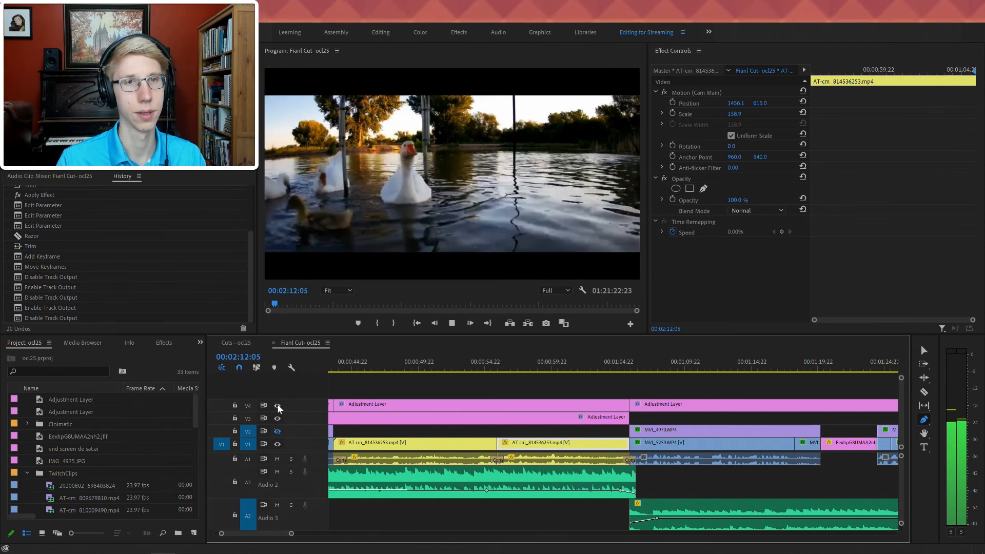
pyautogui.click(278, 405)
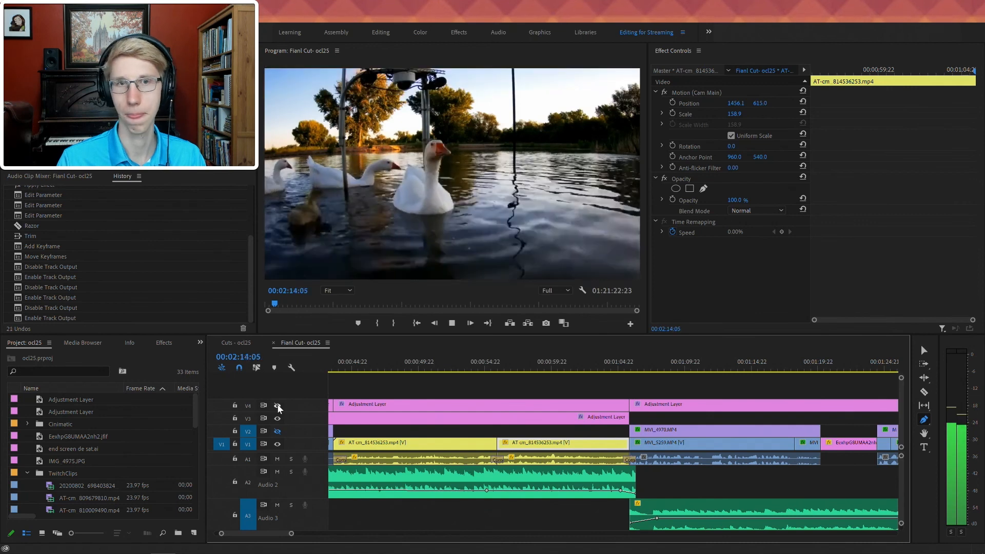
pyautogui.click(278, 405)
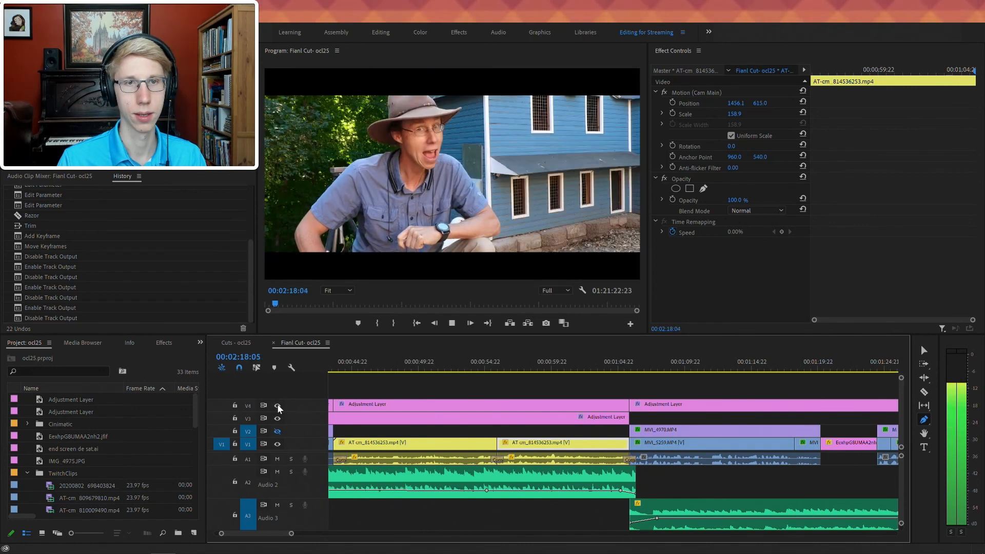
pyautogui.click(277, 406)
pyautogui.click(278, 405)
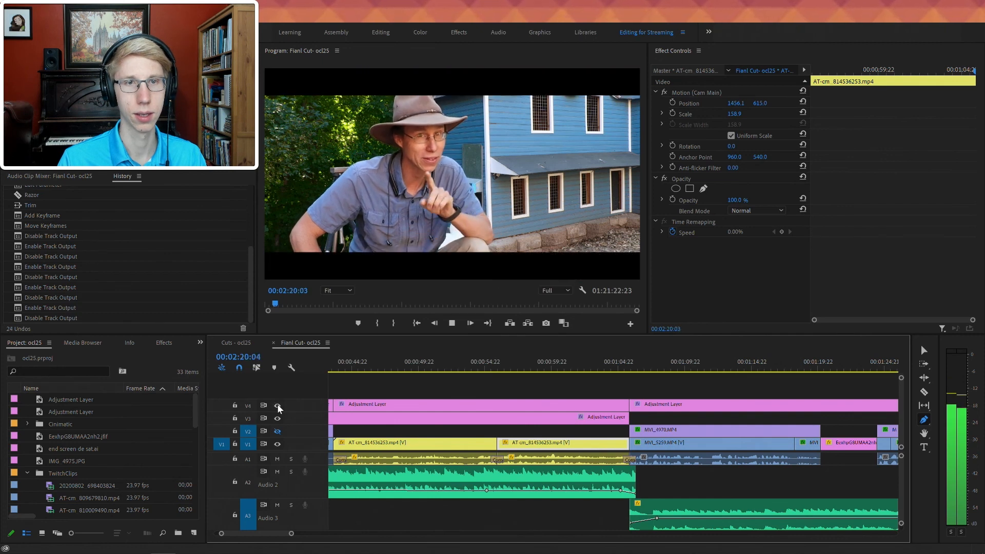
pyautogui.click(277, 406)
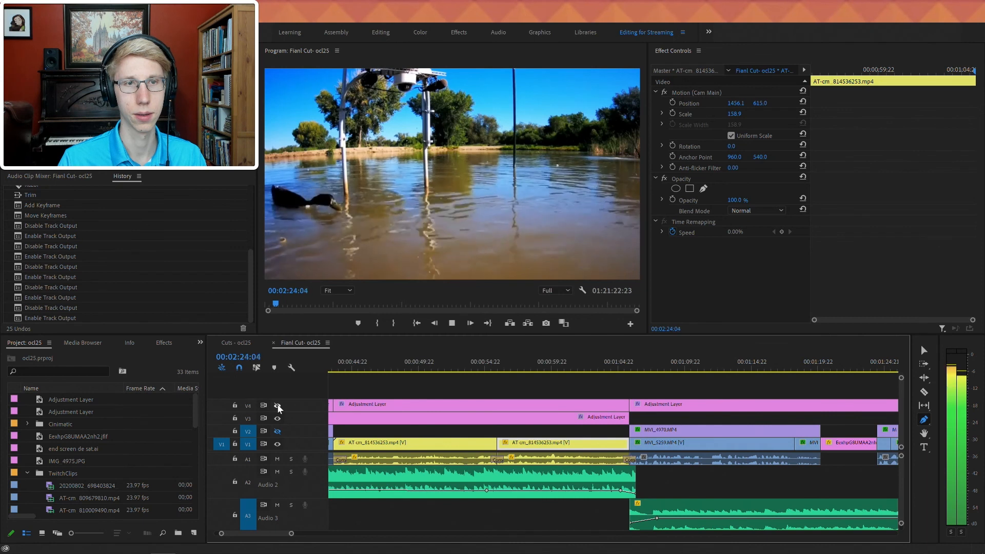
pyautogui.click(278, 406)
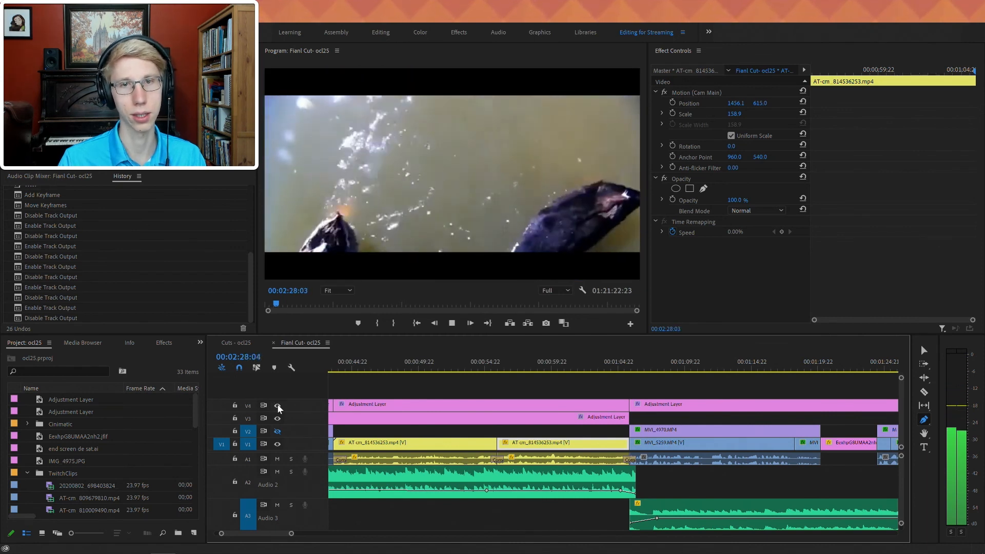
pyautogui.click(277, 406)
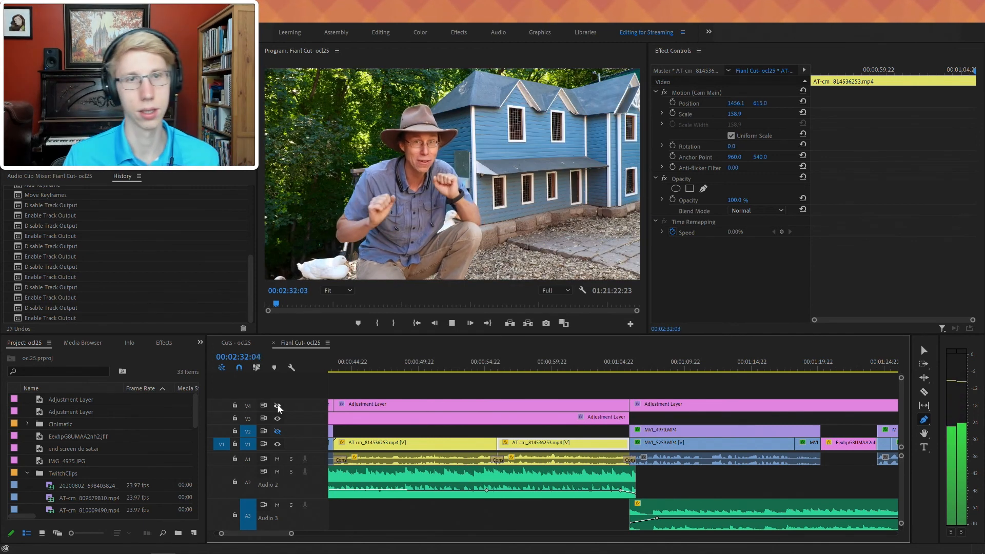
pyautogui.click(277, 406)
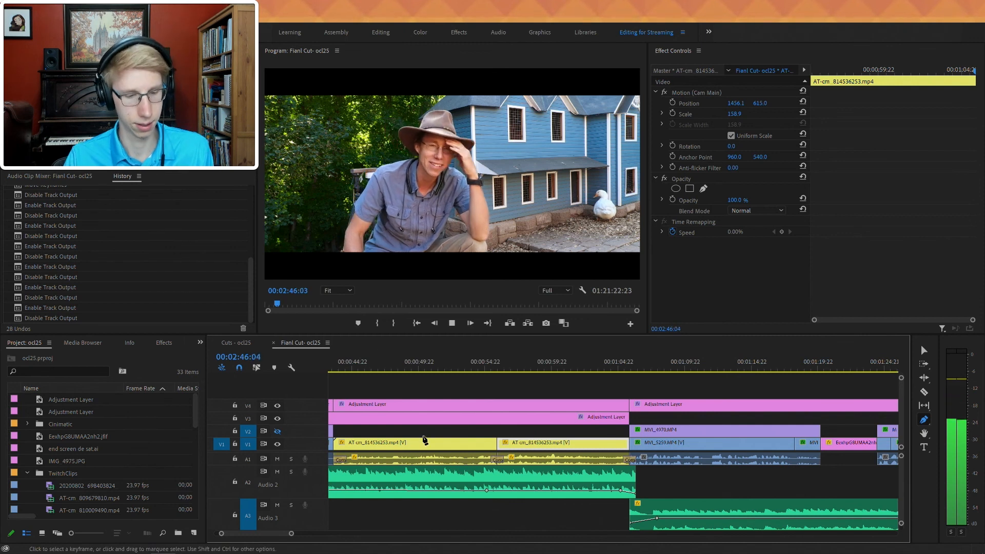
# - Stop playback and delete the middle V4 Adjustment Layer segment above the AT-cm_814536253.mp4 clips
pyautogui.press('-')
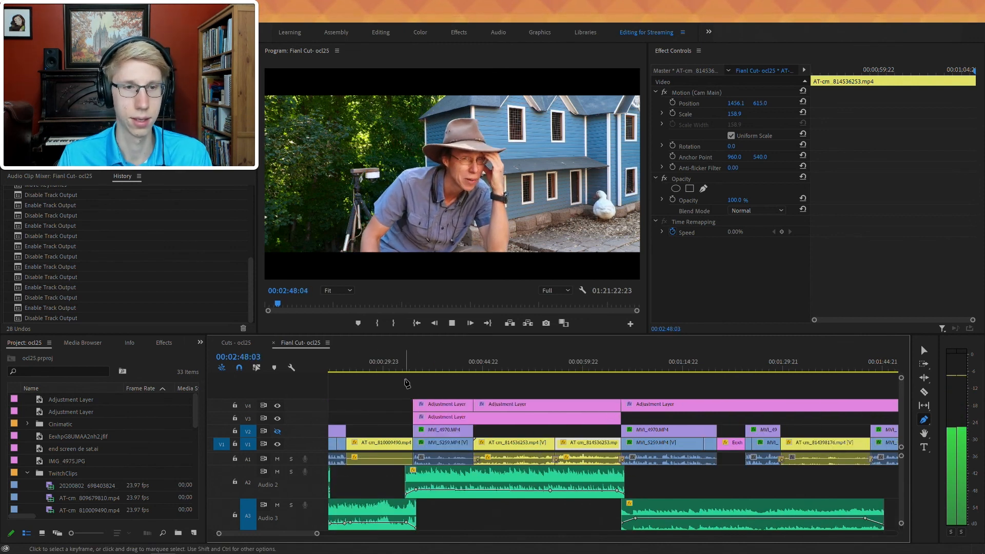
pyautogui.press('-')
pyautogui.press('-')
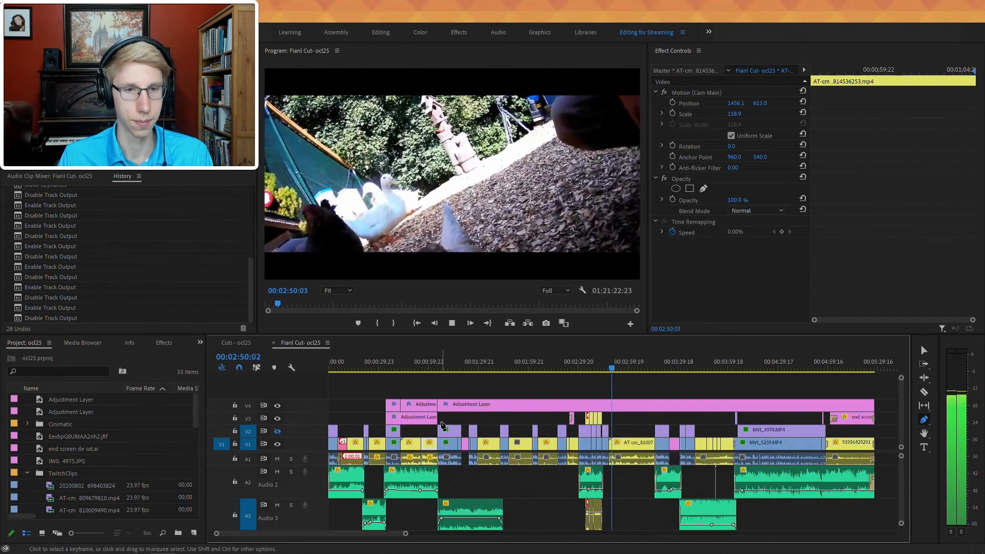
pyautogui.press('space')
pyautogui.press('v')
pyautogui.click(421, 405)
pyautogui.press('Delete')
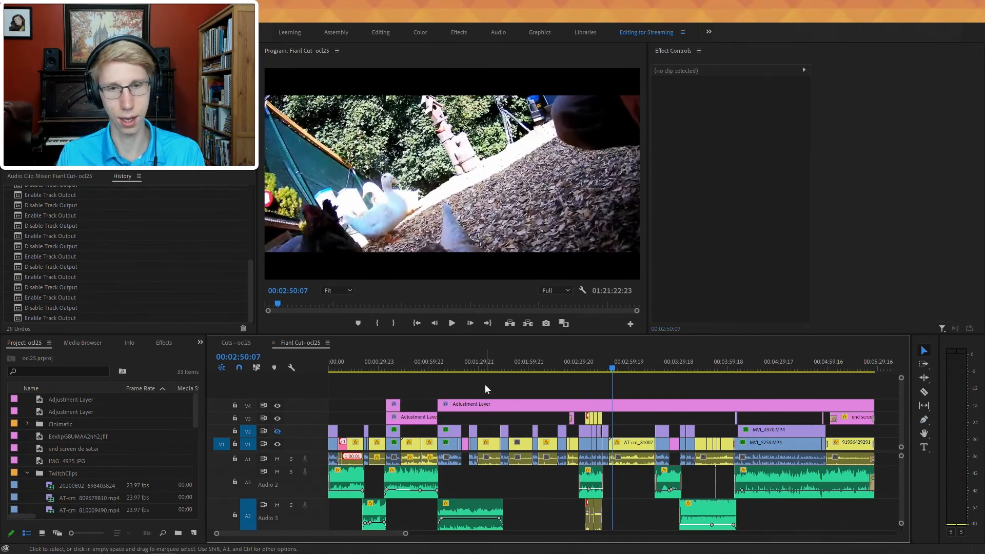
# - Play from 00:02:50:07 to about 00:03:20, mostly full screen, to review the letterboxed chicken and interview footage
pyautogui.press('space')
pyautogui.hotkey('ctrl', '`')
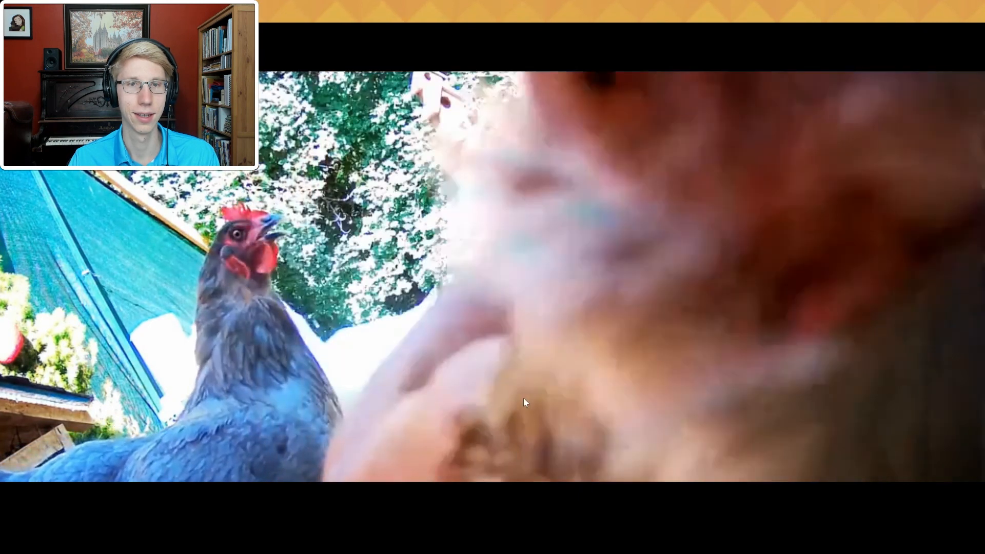
pyautogui.press('Escape')
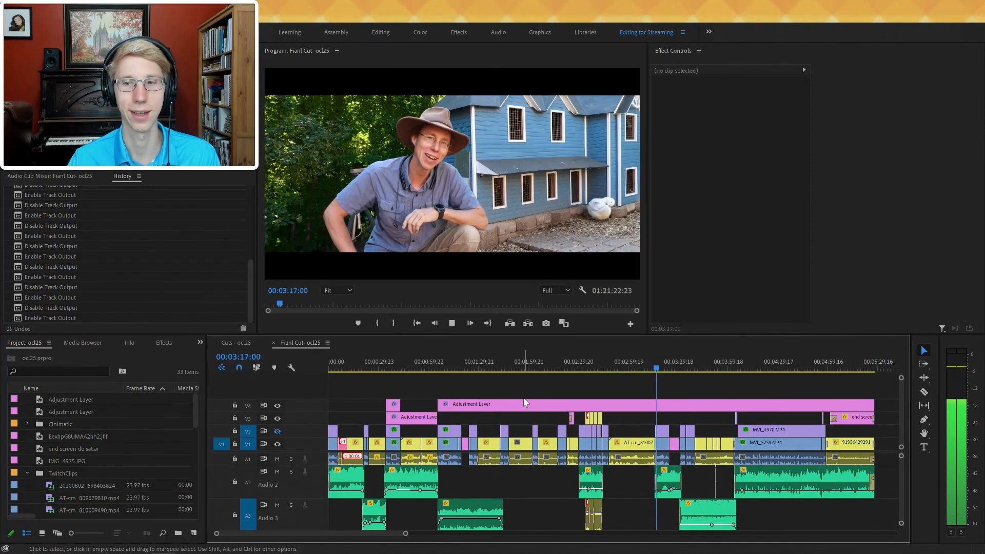
pyautogui.hotkey('ctrl', '`')
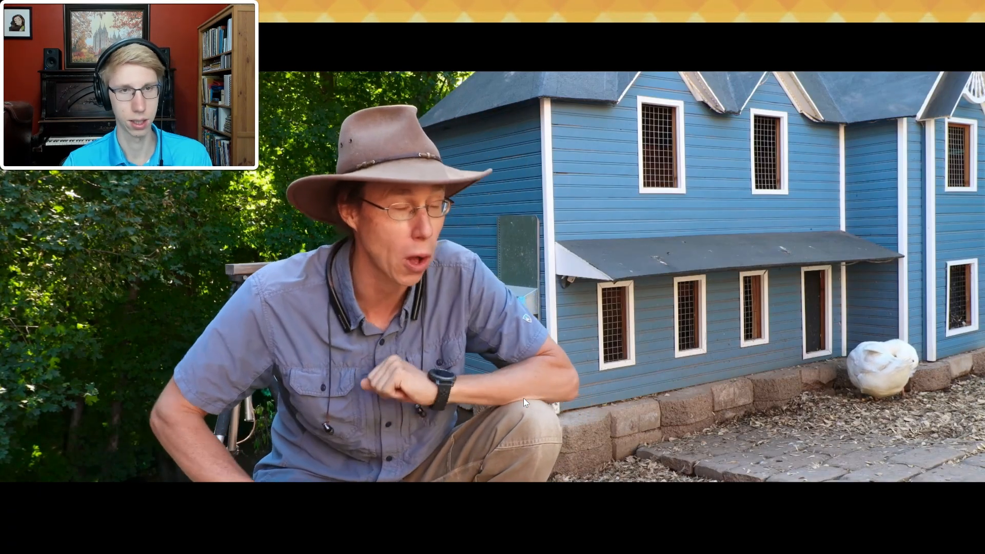
pyautogui.hotkey('ctrl', '`')
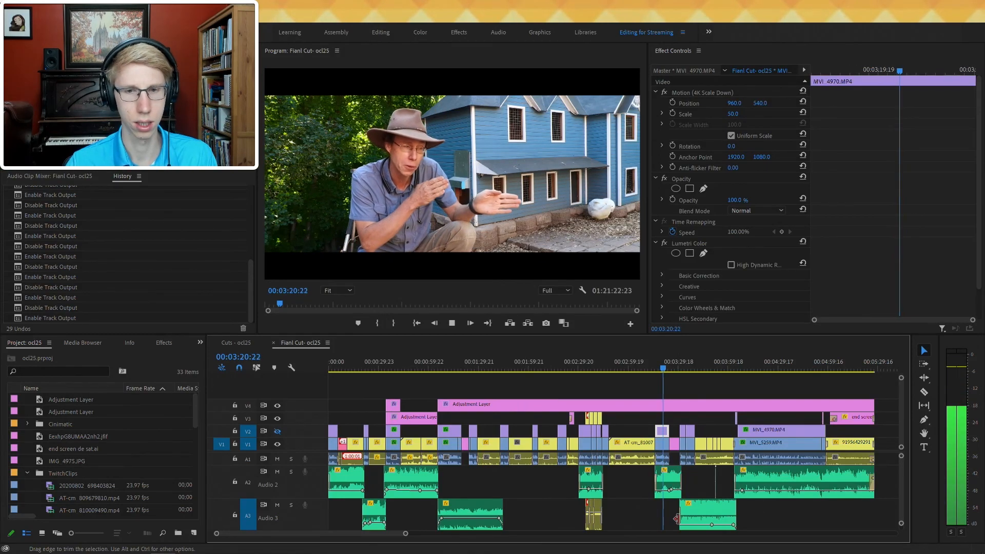
# - Select the Another Cloud music clip on A2 and replay from 00:03:20:13 to 00:03:27:22 to check its volume change
pyautogui.press('=')
pyautogui.press('=')
pyautogui.press('space')
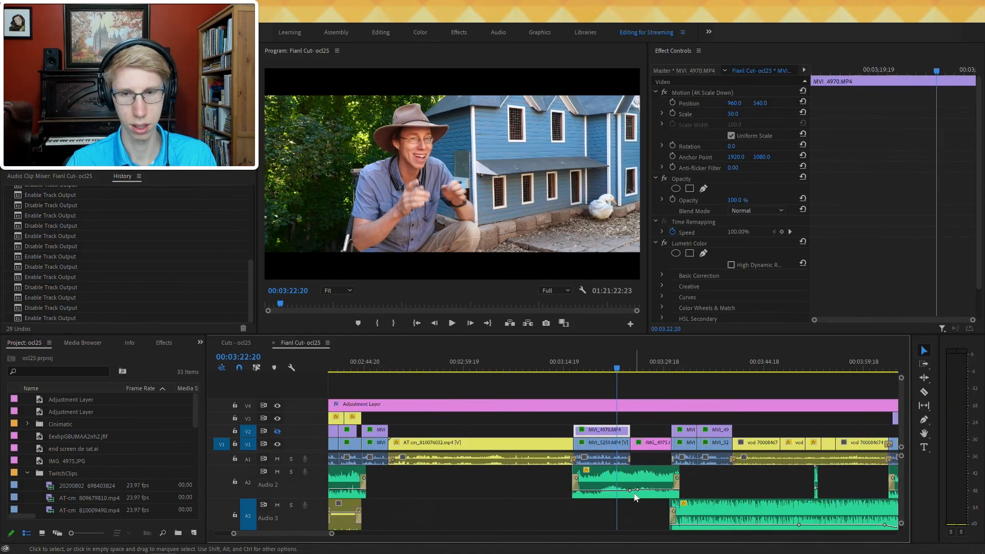
pyautogui.click(633, 493)
pyautogui.press('space')
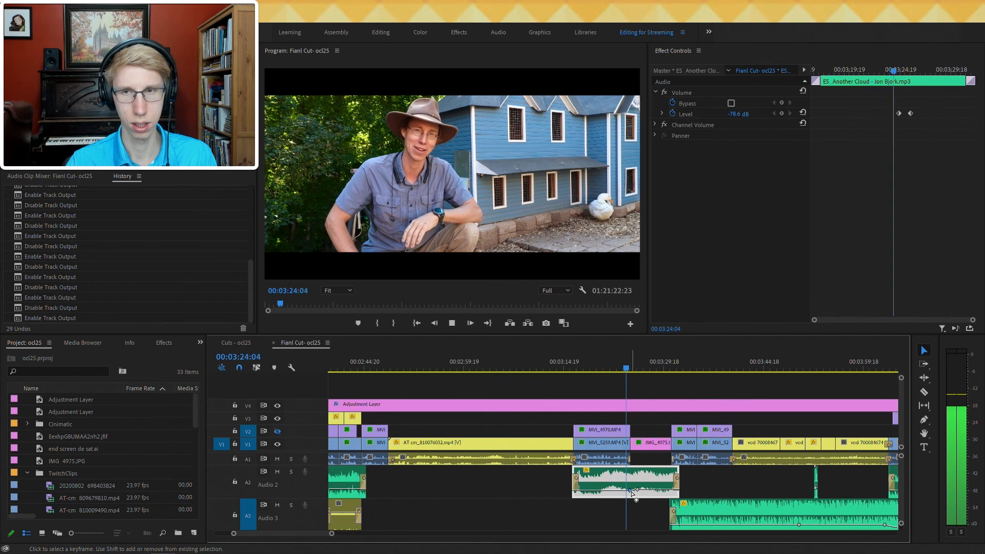
pyautogui.press('space')
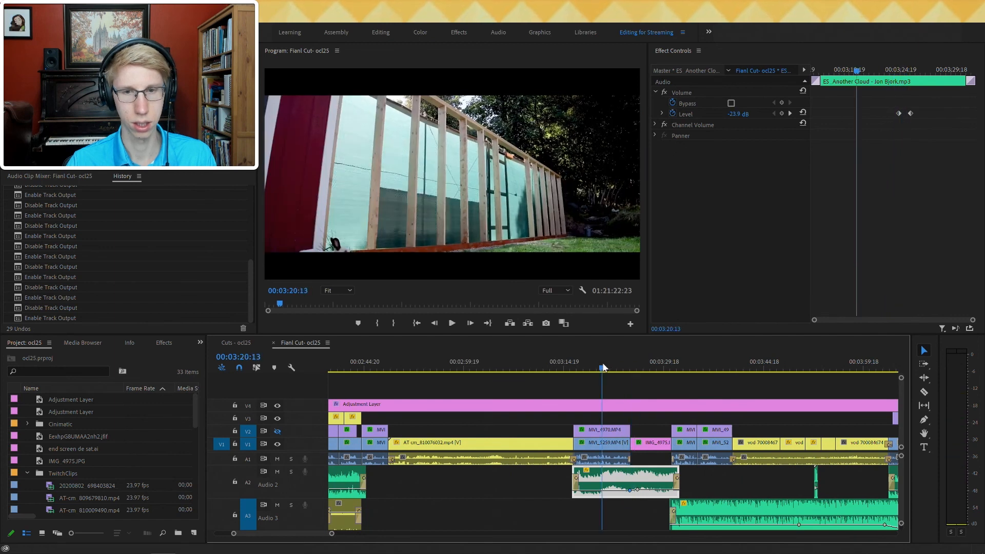
pyautogui.press('space')
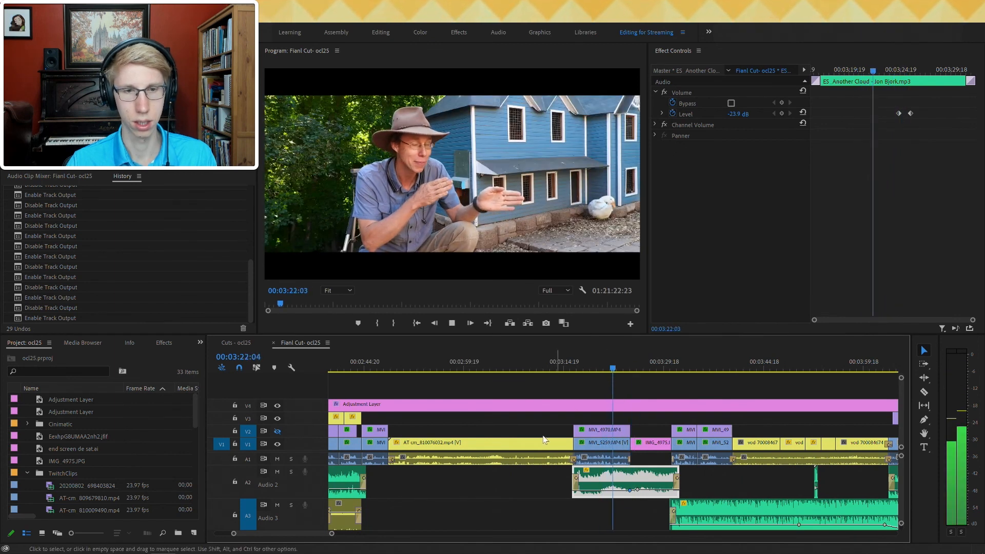
pyautogui.hotkey('ctrl', '`')
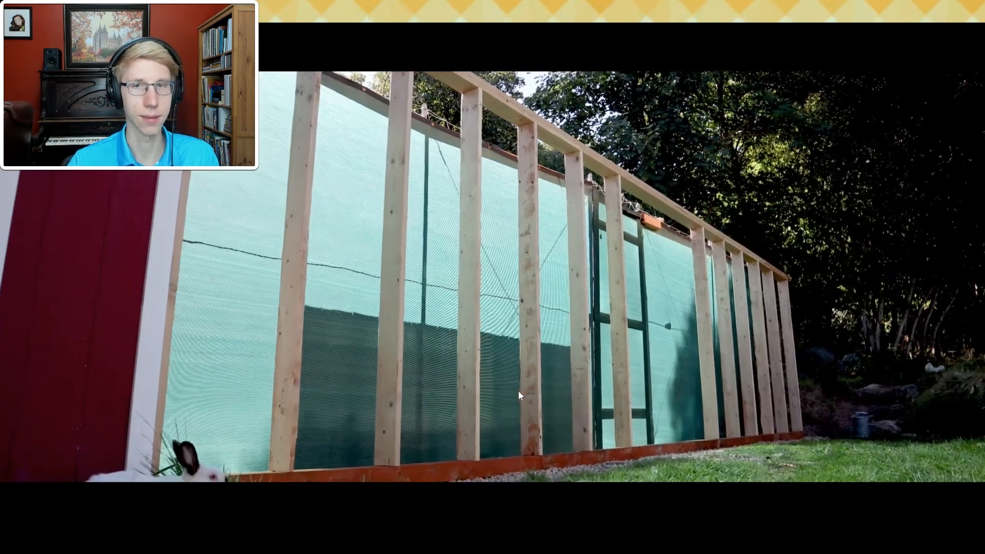
pyautogui.hotkey('ctrl', '`')
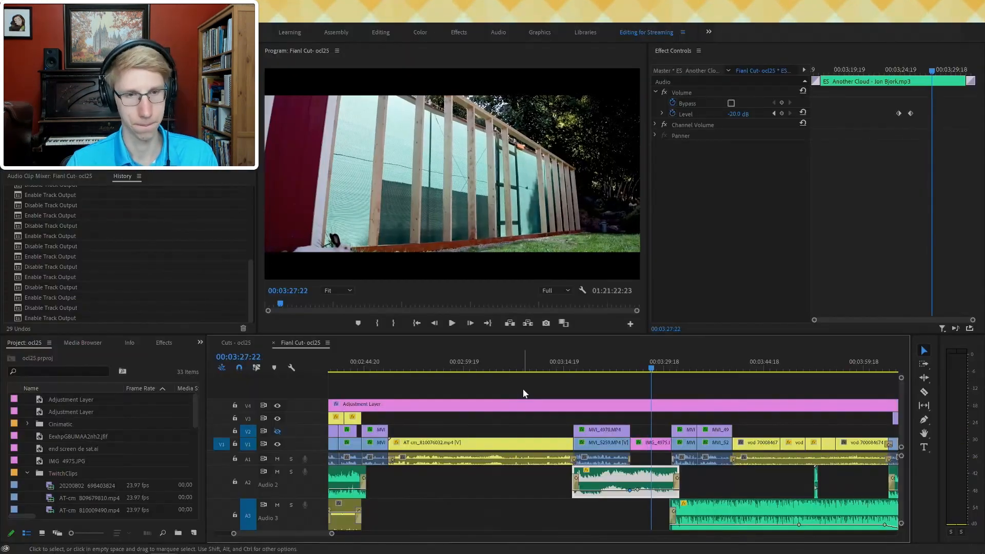
# - Trim the start of the long V4 Adjustment Layer to the last interview section, and delete the remaining segment
pyautogui.press('\\')
pyautogui.click(488, 406)
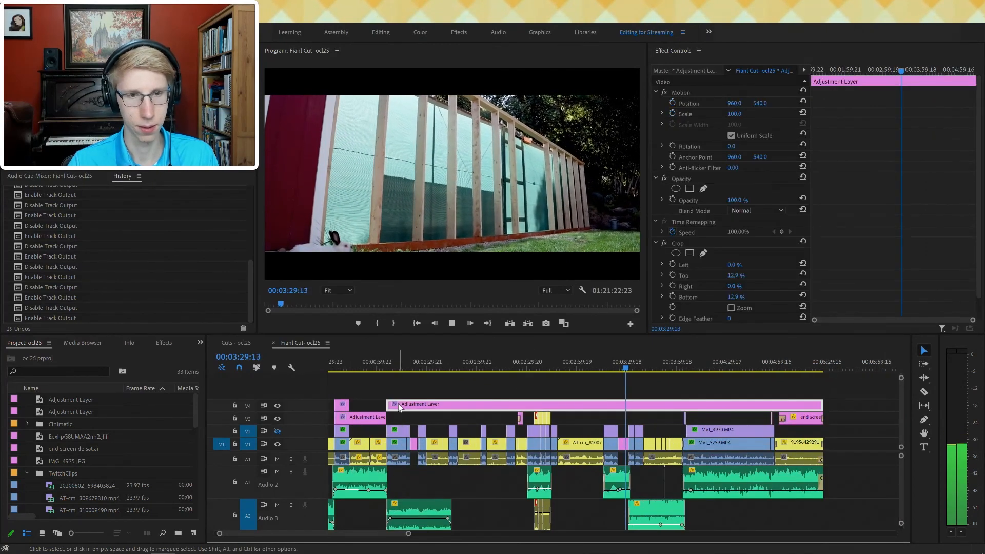
pyautogui.moveTo(389, 405); pyautogui.dragTo(685, 399)
pyautogui.press('Delete')
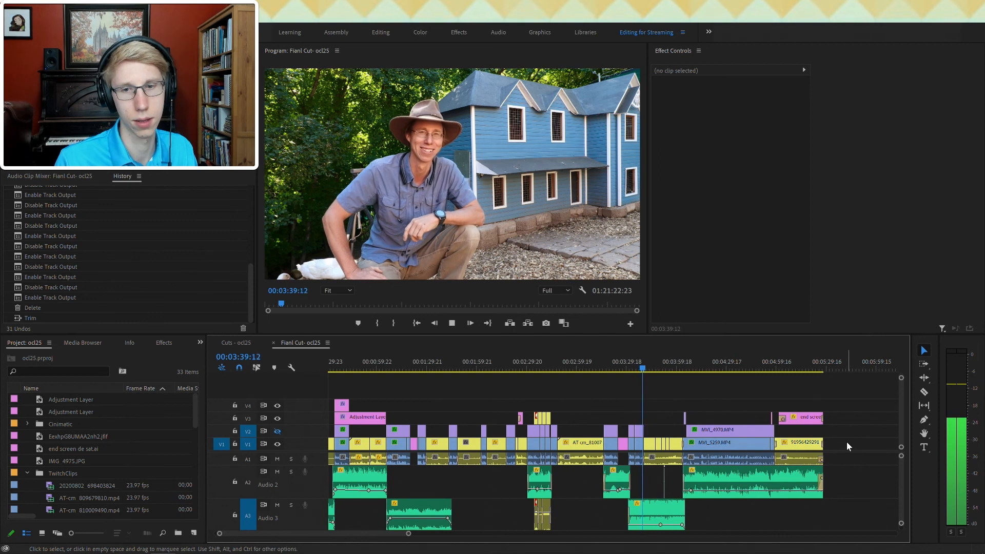
# - Return to 00:03:29:14 and play the transition from the A2 music to the A3 music over the photo and interview
pyautogui.press('space')
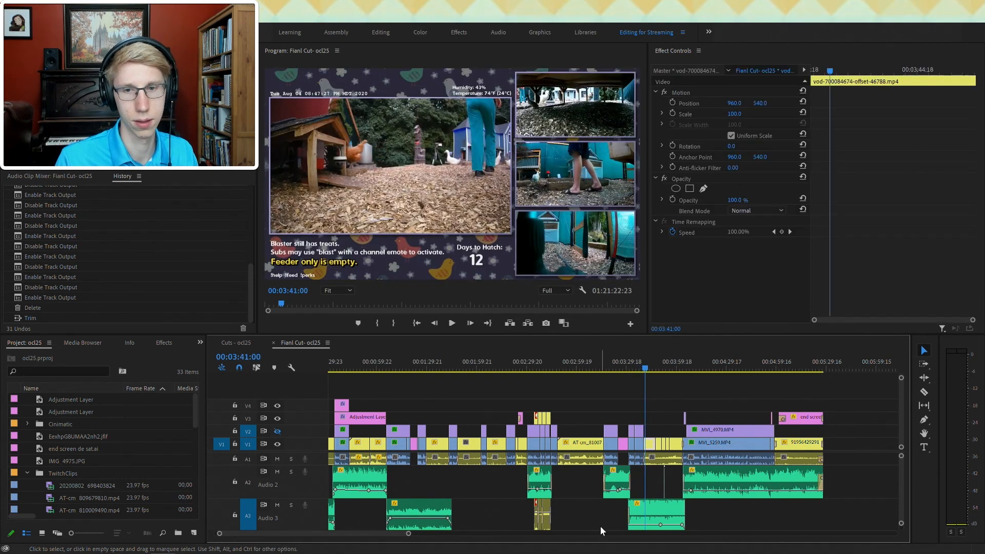
pyautogui.press('space')
pyautogui.click(605, 519)
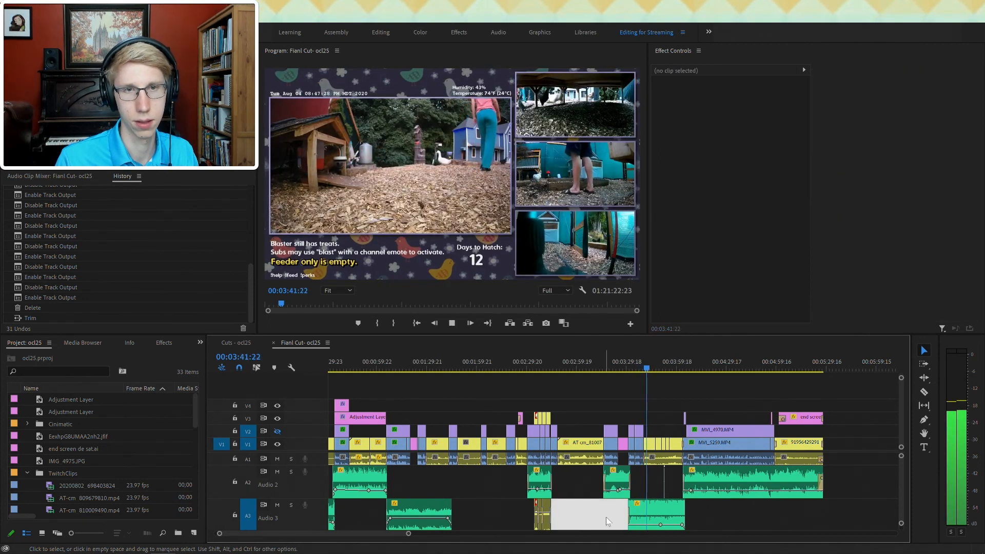
pyautogui.click(651, 507)
pyautogui.click(715, 511)
pyautogui.press('space')
pyautogui.click(627, 367)
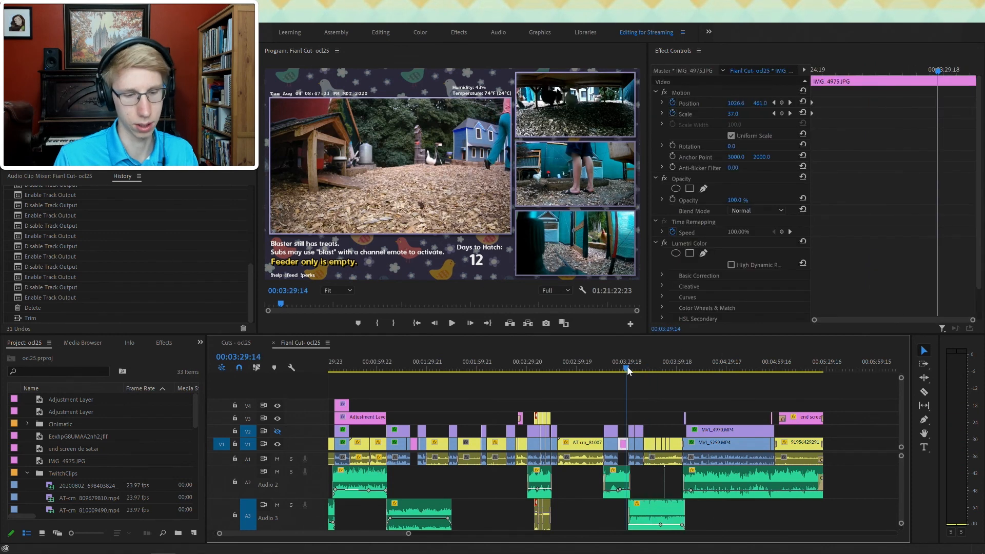
pyautogui.press('space')
pyautogui.press('=')
pyautogui.press('=')
pyautogui.press('=')
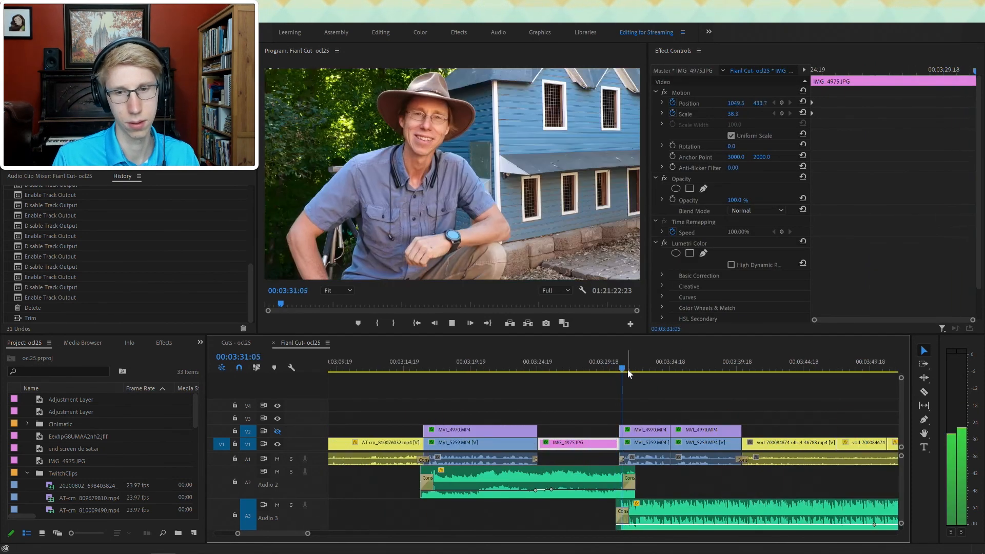
# - Select The Silly Walk music clip on A3, pause at 00:03:35:06, and save the project
pyautogui.click(657, 519)
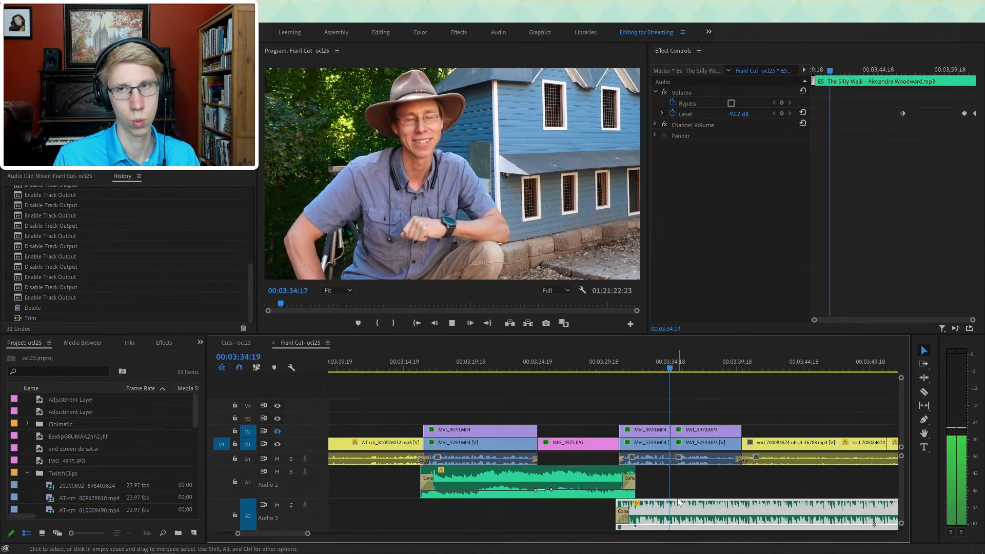
pyautogui.press('space')
pyautogui.click(733, 224)
pyautogui.hotkey('ctrl', 's')
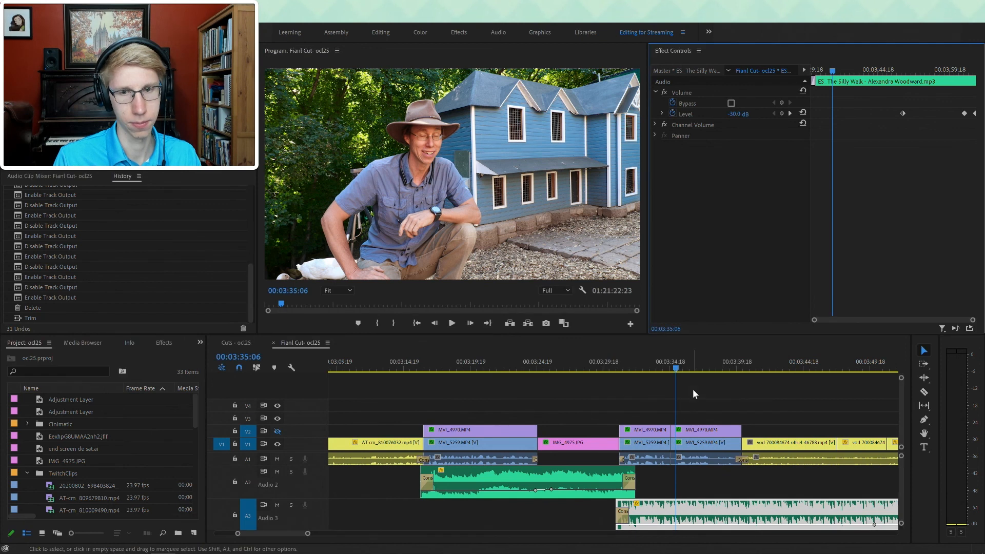
# - Go to the Silly Walk clip's volume keyframe at 00:03:50:03, replay the music leading into it, and continue to about 00:03:57
pyautogui.press('space')
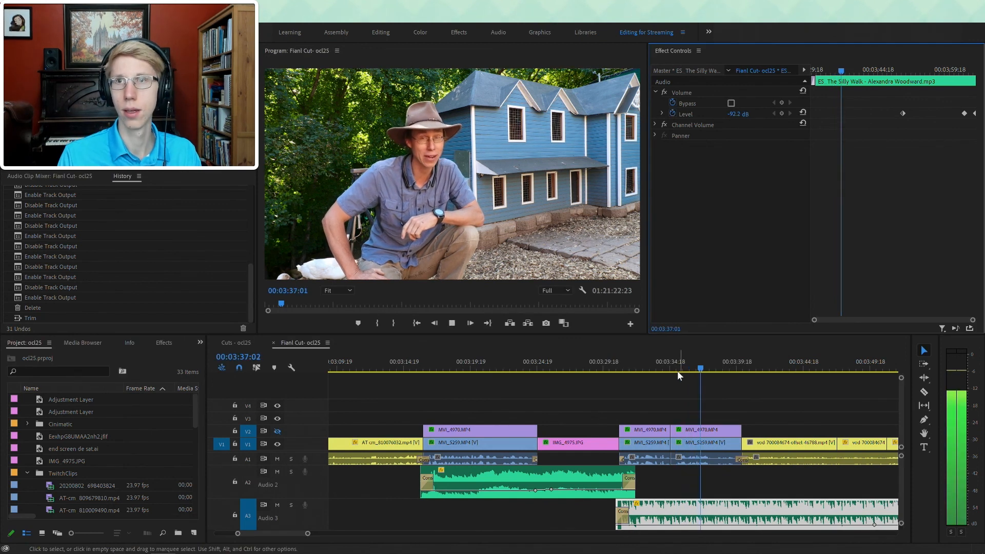
pyautogui.press('space')
pyautogui.click(793, 112)
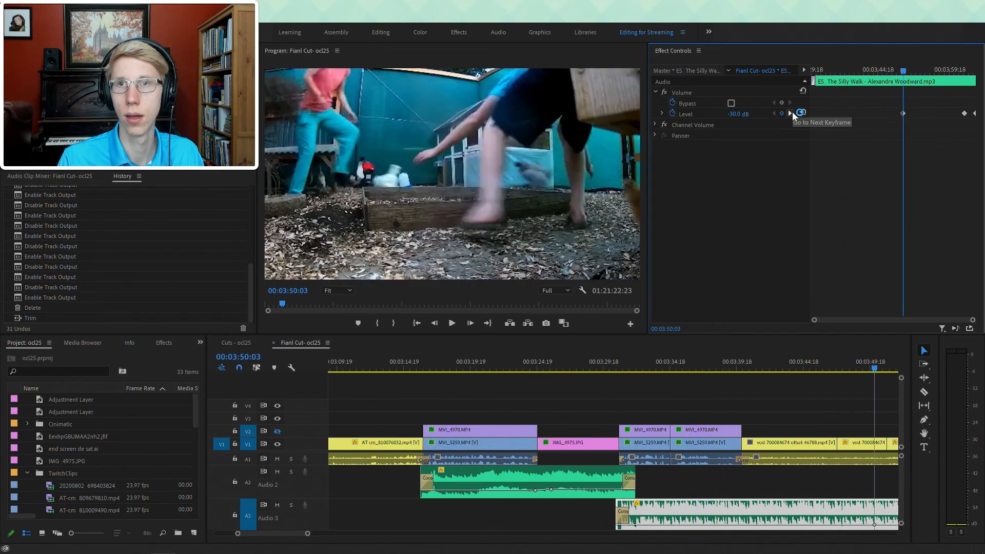
pyautogui.press('space')
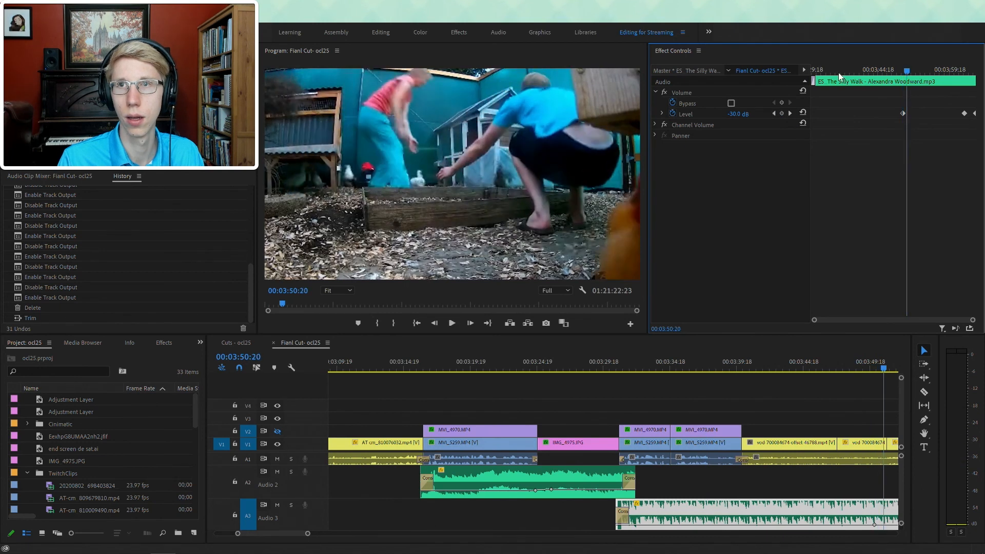
pyautogui.click(858, 71)
pyautogui.press('space')
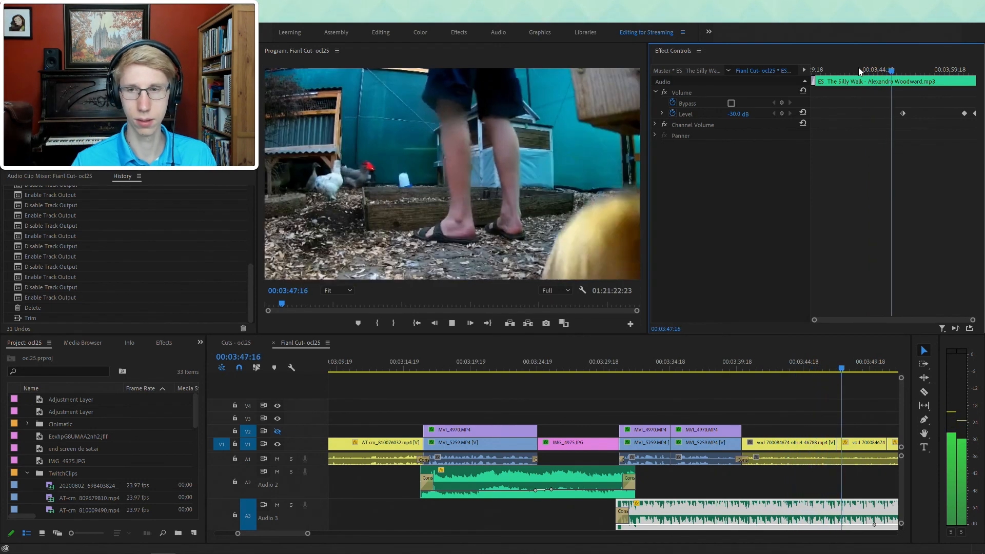
pyautogui.click(814, 388)
pyautogui.press('-')
pyautogui.press('-')
pyautogui.press('-')
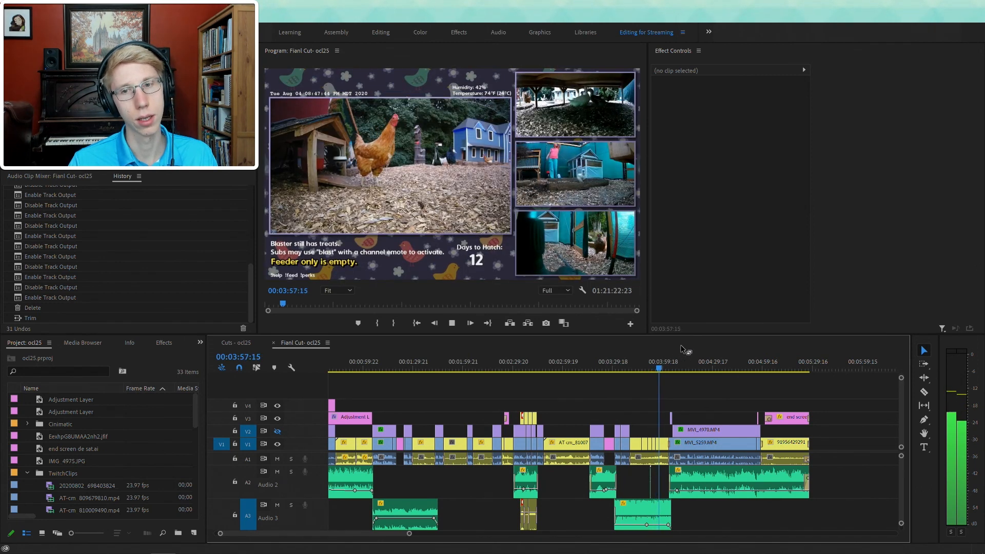
# - Move the playhead back to 00:00:00:00 and bring the whole sequence, including the leftover clips, into view
pyautogui.click(667, 362)
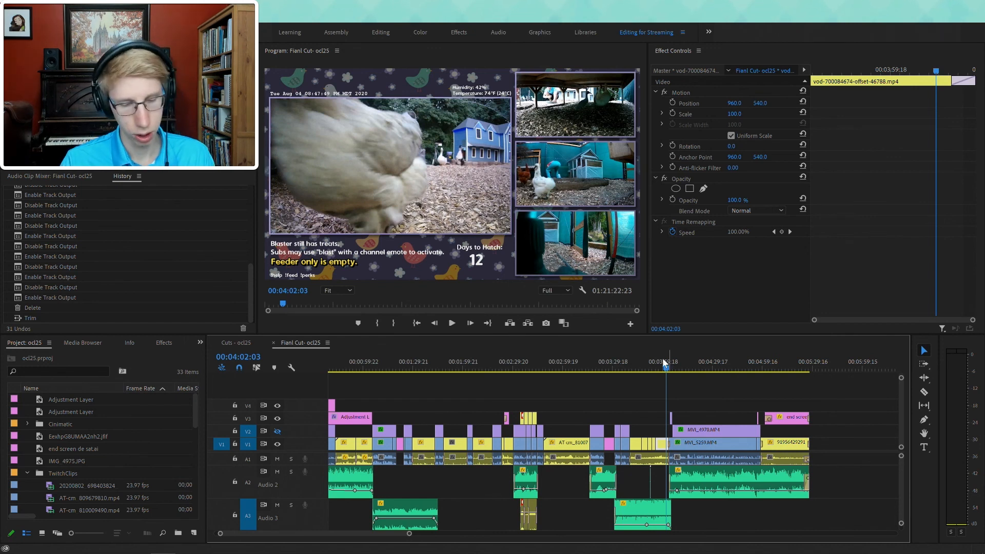
pyautogui.press('-')
pyautogui.press('-')
pyautogui.click(454, 366)
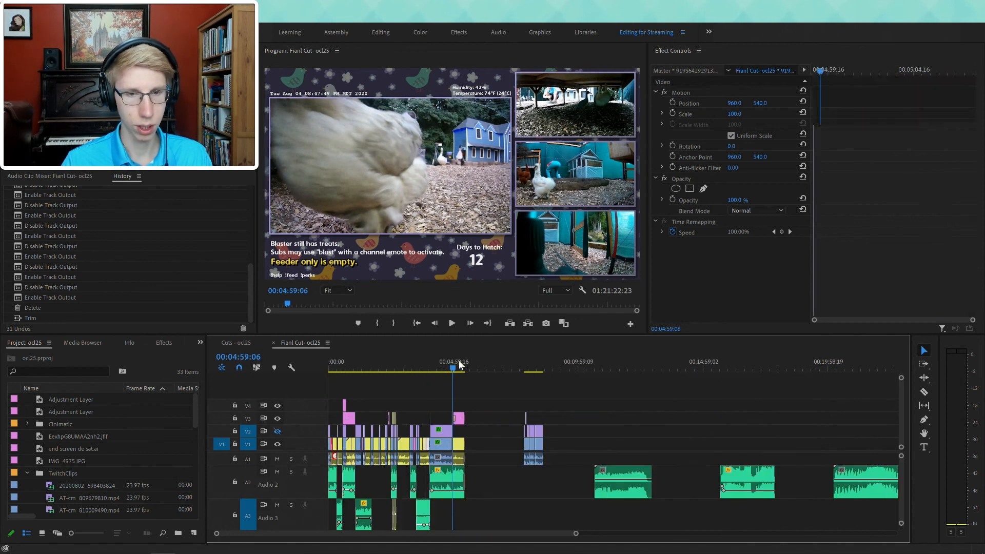
pyautogui.moveTo(454, 365); pyautogui.dragTo(207, 379)
pyautogui.press('-')
pyautogui.press('-')
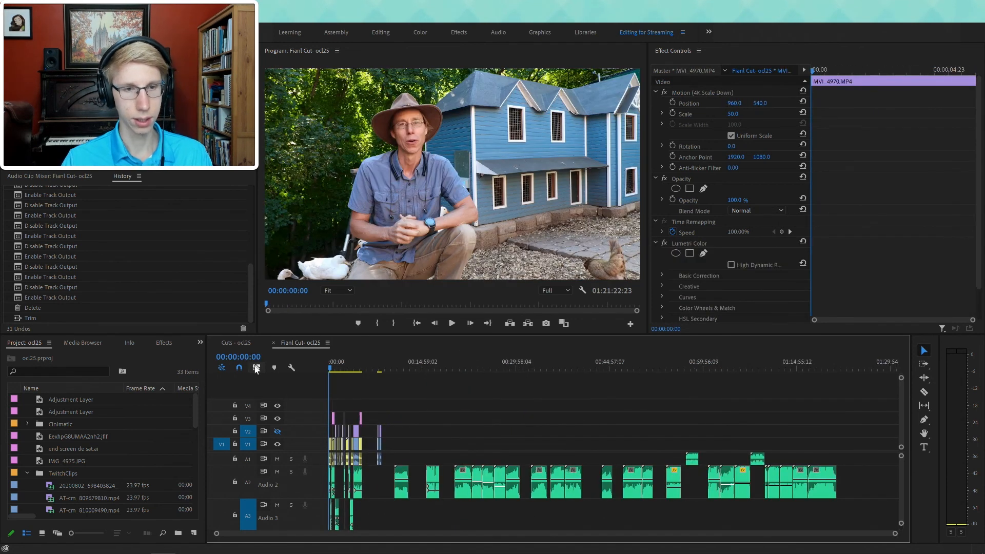